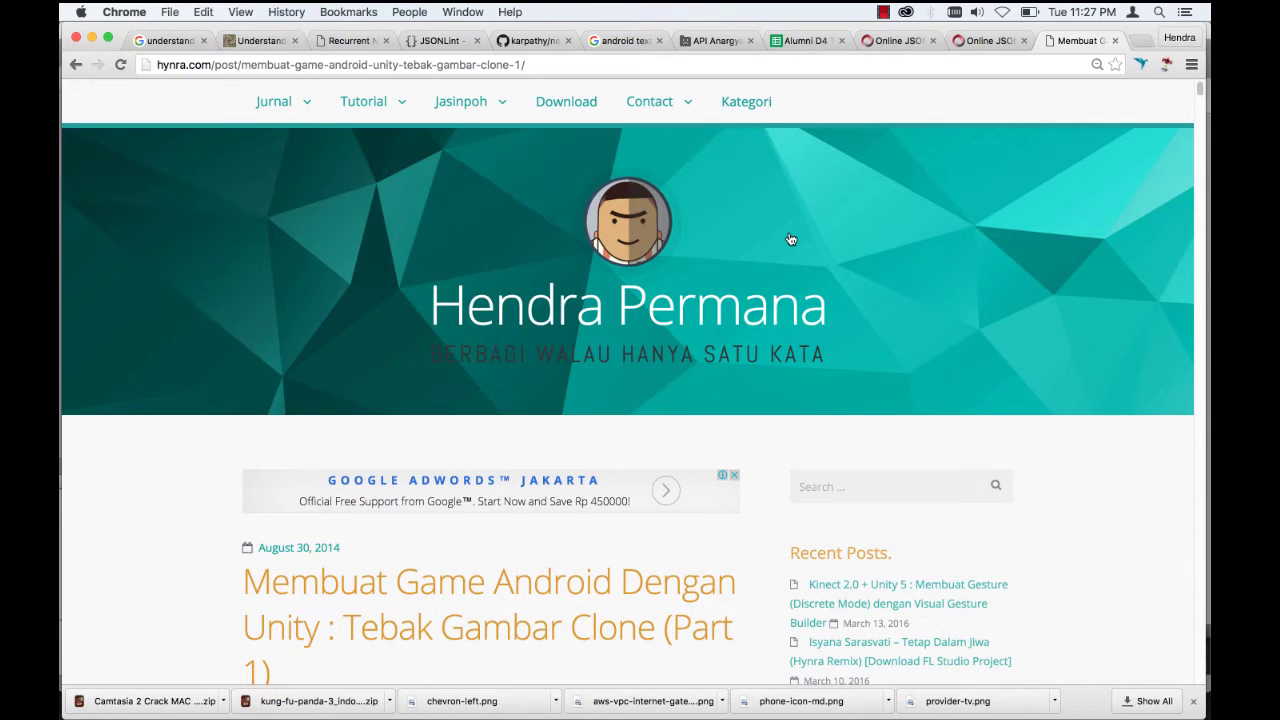
Step: Scroll up and down through the web page currently open in Chrome
{"action": "scroll", "coordinate": [790, 239], "scroll_direction": "down", "scroll_amount": 3}
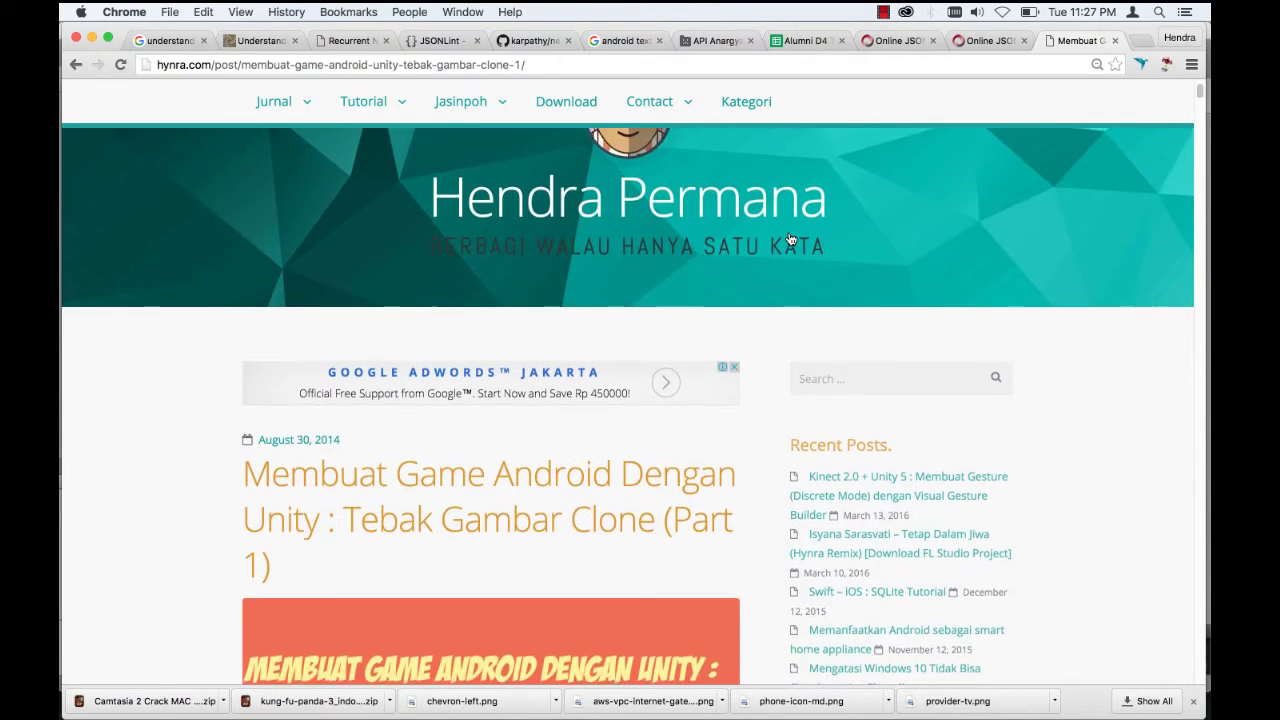
{"action": "scroll", "coordinate": [790, 239], "scroll_direction": "up", "scroll_amount": 3}
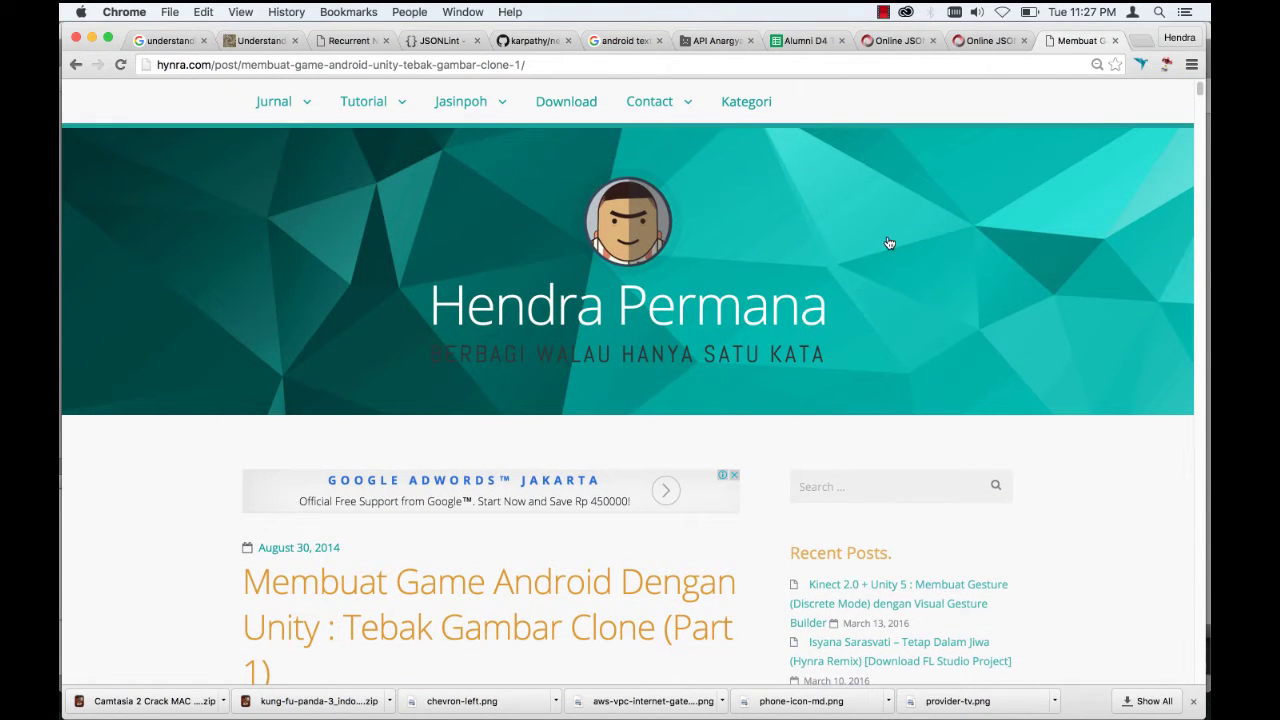
{"action": "scroll", "coordinate": [889, 243], "scroll_direction": "down", "scroll_amount": 3}
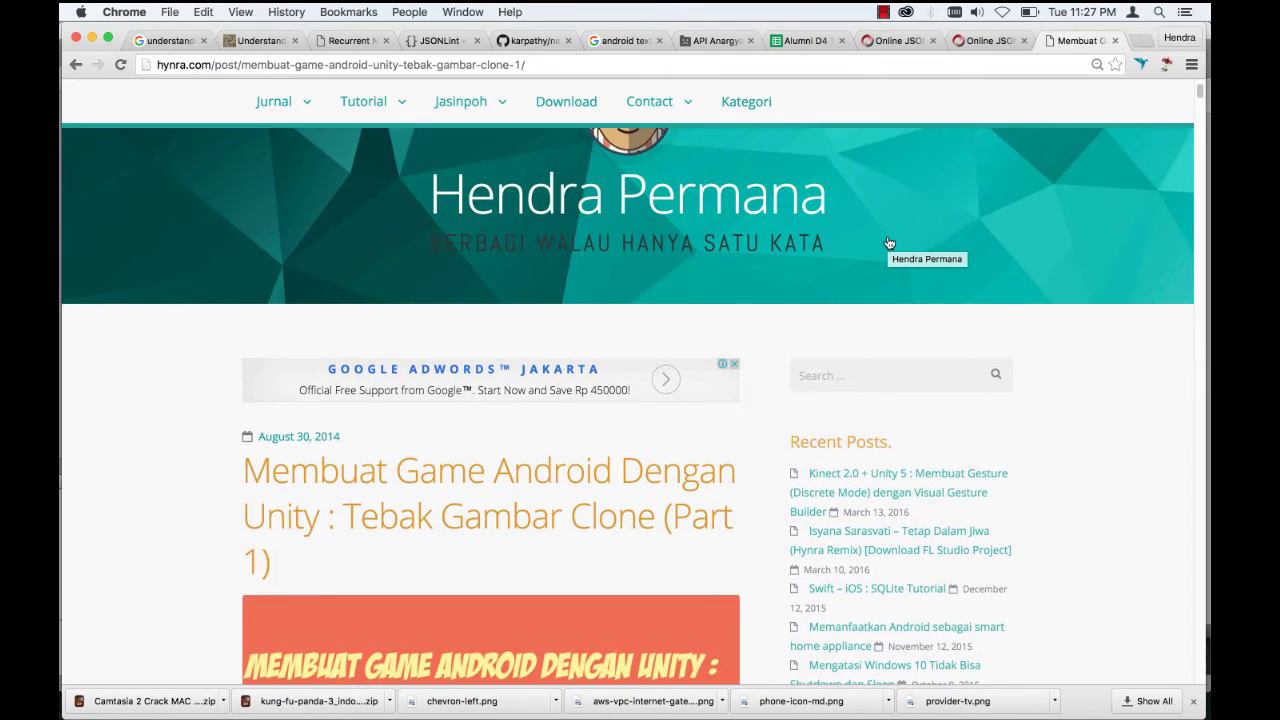
{"action": "scroll", "coordinate": [1100, 413], "scroll_direction": "down", "scroll_amount": 3}
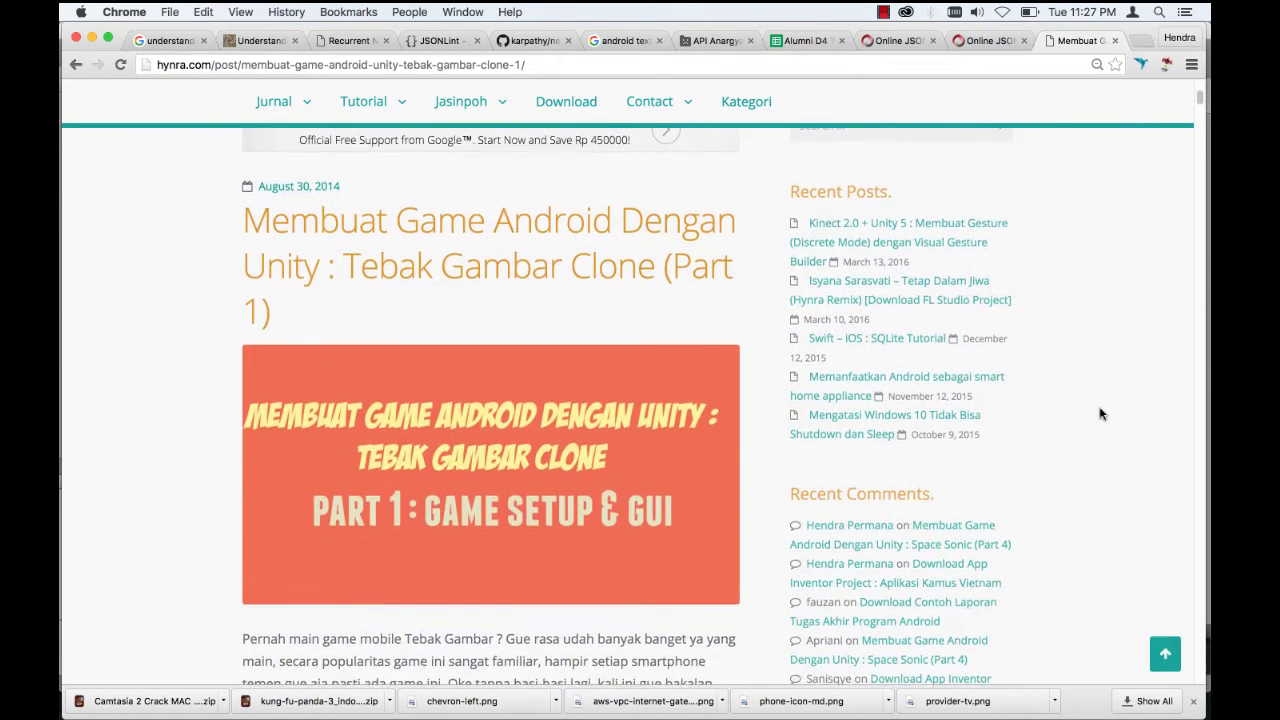
{"action": "scroll", "coordinate": [1100, 413], "scroll_direction": "up", "scroll_amount": 5}
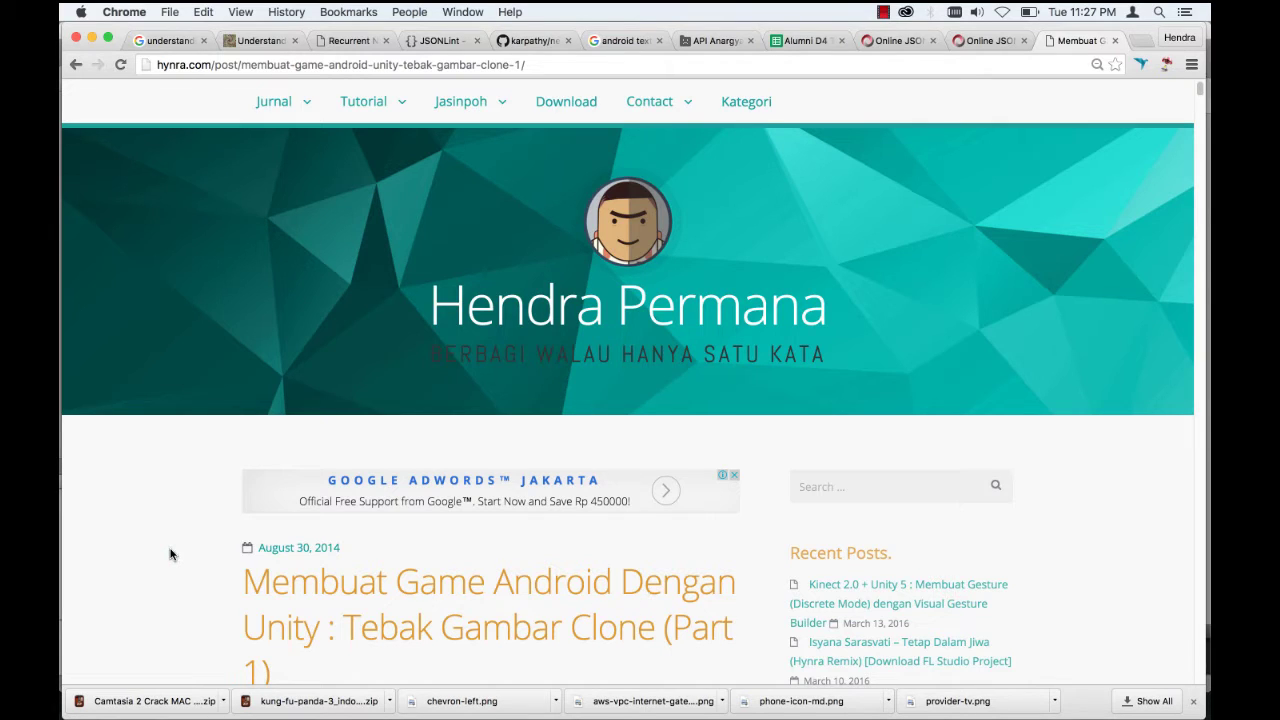
{"action": "scroll", "coordinate": [170, 554], "scroll_direction": "down", "scroll_amount": 2}
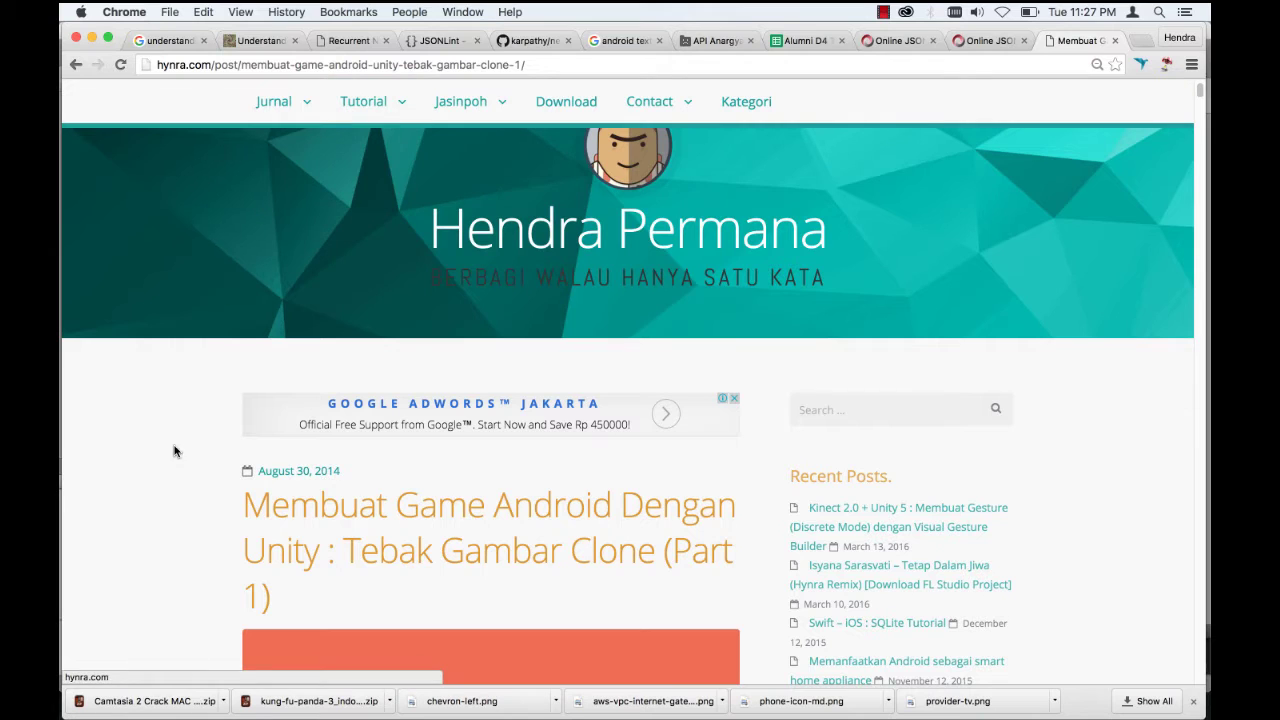
{"action": "scroll", "coordinate": [173, 445], "scroll_direction": "down", "scroll_amount": 3}
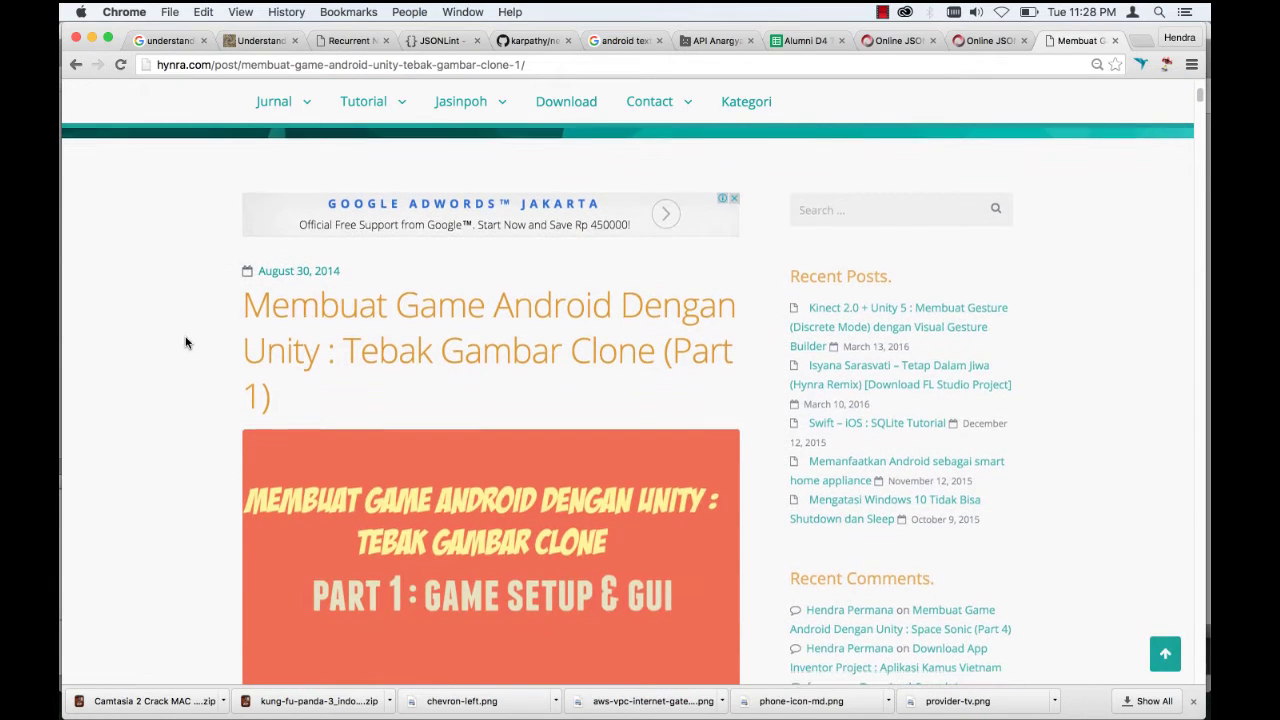
{"action": "scroll", "coordinate": [185, 343], "scroll_direction": "down", "scroll_amount": 2}
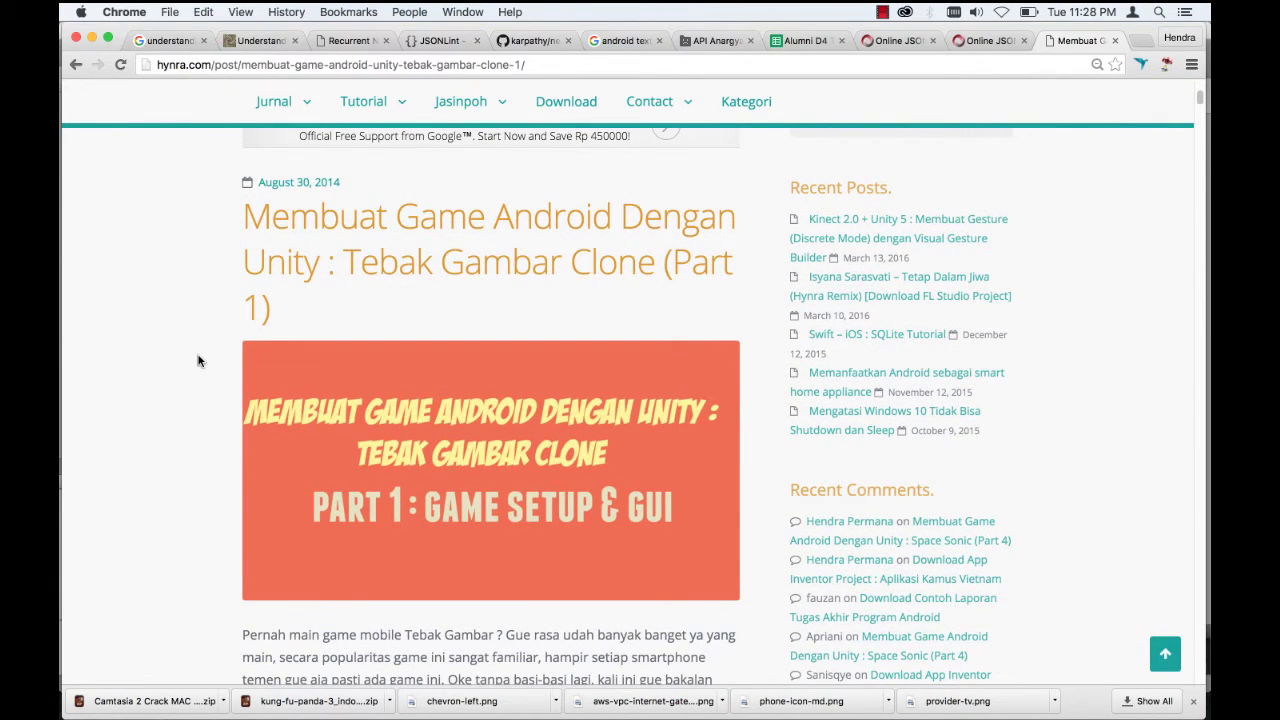
{"action": "scroll", "coordinate": [198, 361], "scroll_direction": "down", "scroll_amount": 1}
{"action": "scroll", "coordinate": [198, 361], "scroll_direction": "down", "scroll_amount": 5}
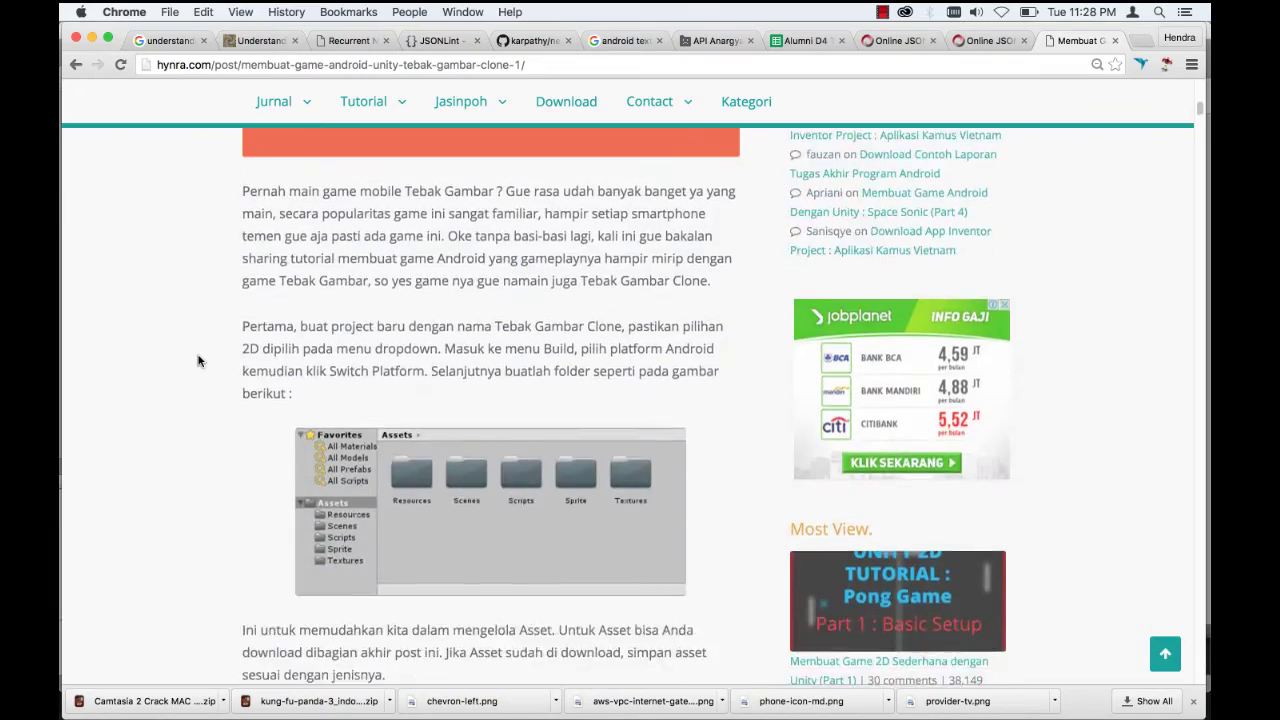
{"action": "scroll", "coordinate": [198, 361], "scroll_direction": "down", "scroll_amount": 4}
{"action": "scroll", "coordinate": [198, 361], "scroll_direction": "down", "scroll_amount": 2}
{"action": "scroll", "coordinate": [198, 361], "scroll_direction": "down", "scroll_amount": 5}
{"action": "scroll", "coordinate": [198, 361], "scroll_direction": "down", "scroll_amount": 3}
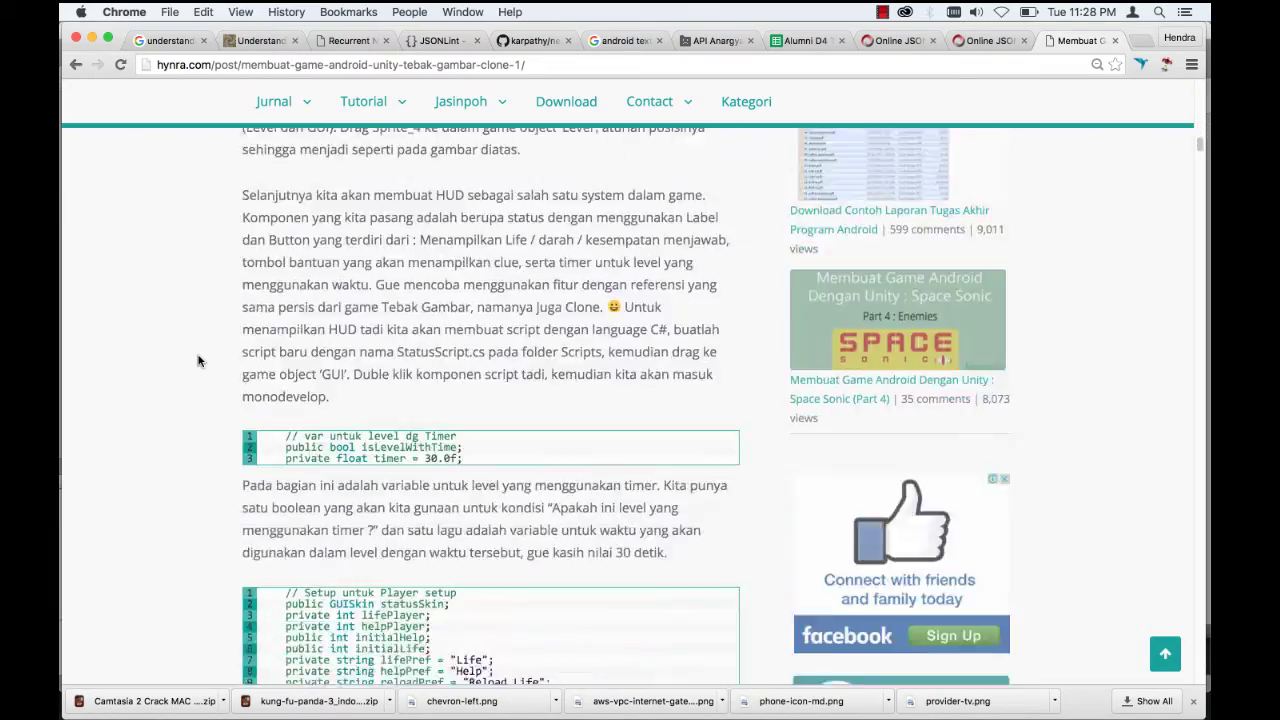
{"action": "scroll", "coordinate": [198, 361], "scroll_direction": "down", "scroll_amount": 3}
{"action": "scroll", "coordinate": [198, 361], "scroll_direction": "down", "scroll_amount": 4}
{"action": "scroll", "coordinate": [198, 361], "scroll_direction": "down", "scroll_amount": 3}
{"action": "scroll", "coordinate": [198, 361], "scroll_direction": "down", "scroll_amount": 2}
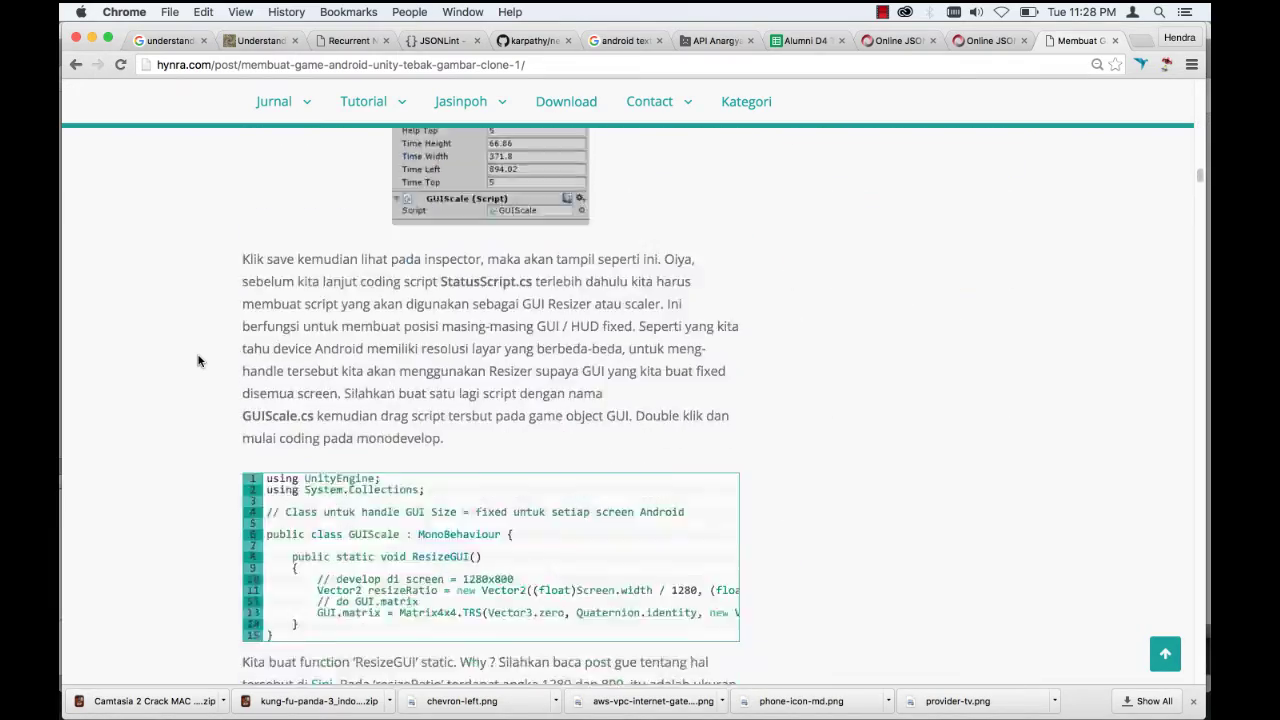
{"action": "scroll", "coordinate": [198, 361], "scroll_direction": "down", "scroll_amount": 4}
{"action": "scroll", "coordinate": [198, 361], "scroll_direction": "down", "scroll_amount": 5}
{"action": "scroll", "coordinate": [198, 361], "scroll_direction": "down", "scroll_amount": 1}
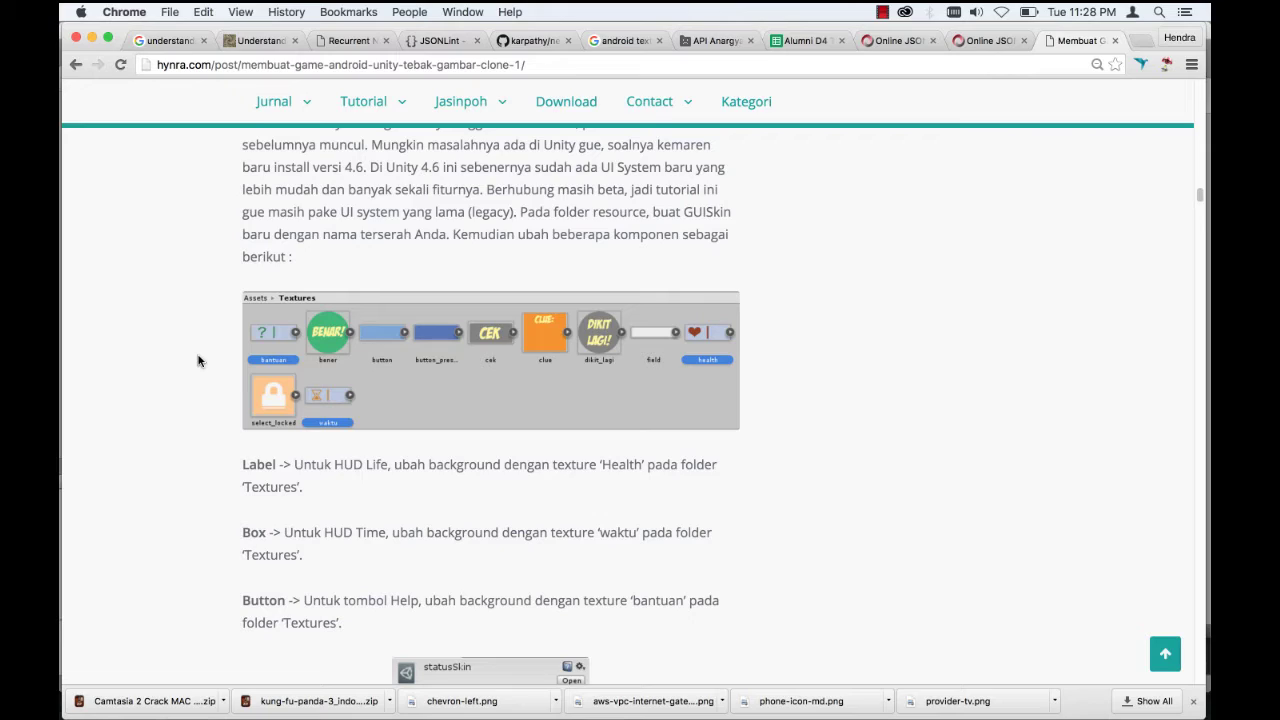
{"action": "scroll", "coordinate": [198, 361], "scroll_direction": "up", "scroll_amount": 4}
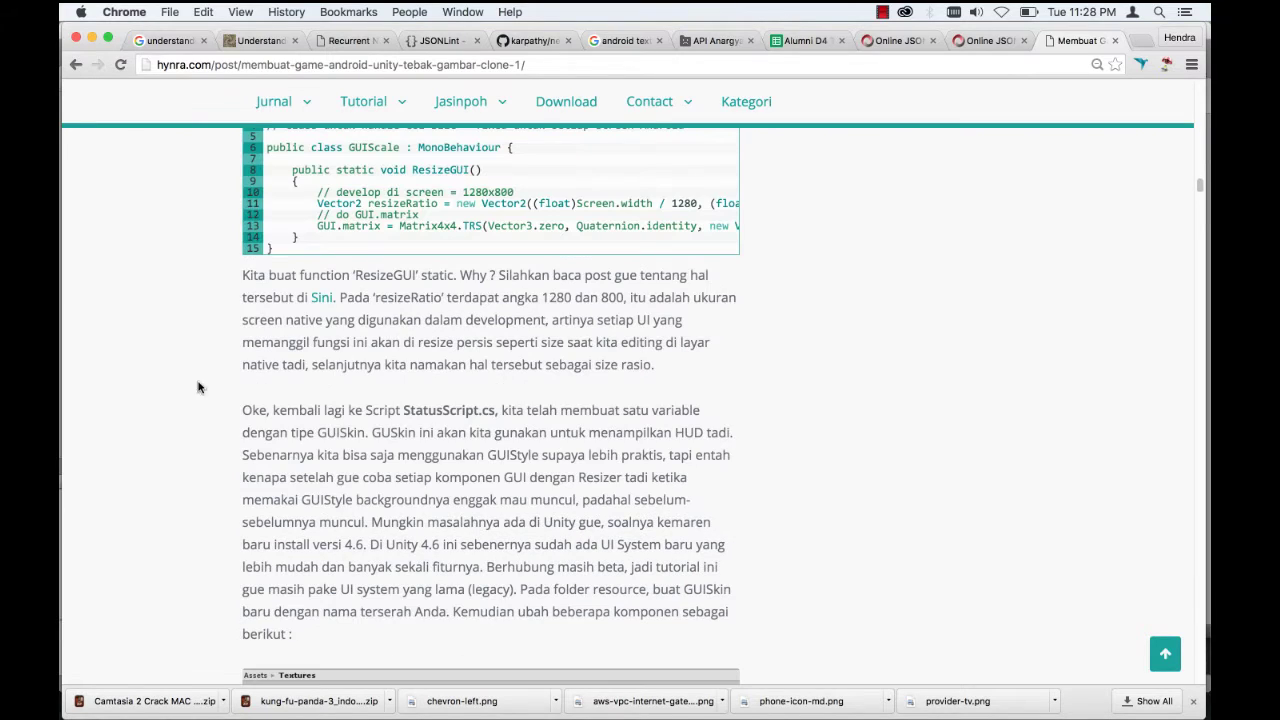
{"action": "scroll", "coordinate": [205, 485], "scroll_direction": "up", "scroll_amount": 5}
{"action": "scroll", "coordinate": [205, 485], "scroll_direction": "up", "scroll_amount": 5}
{"action": "scroll", "coordinate": [205, 485], "scroll_direction": "up", "scroll_amount": 5}
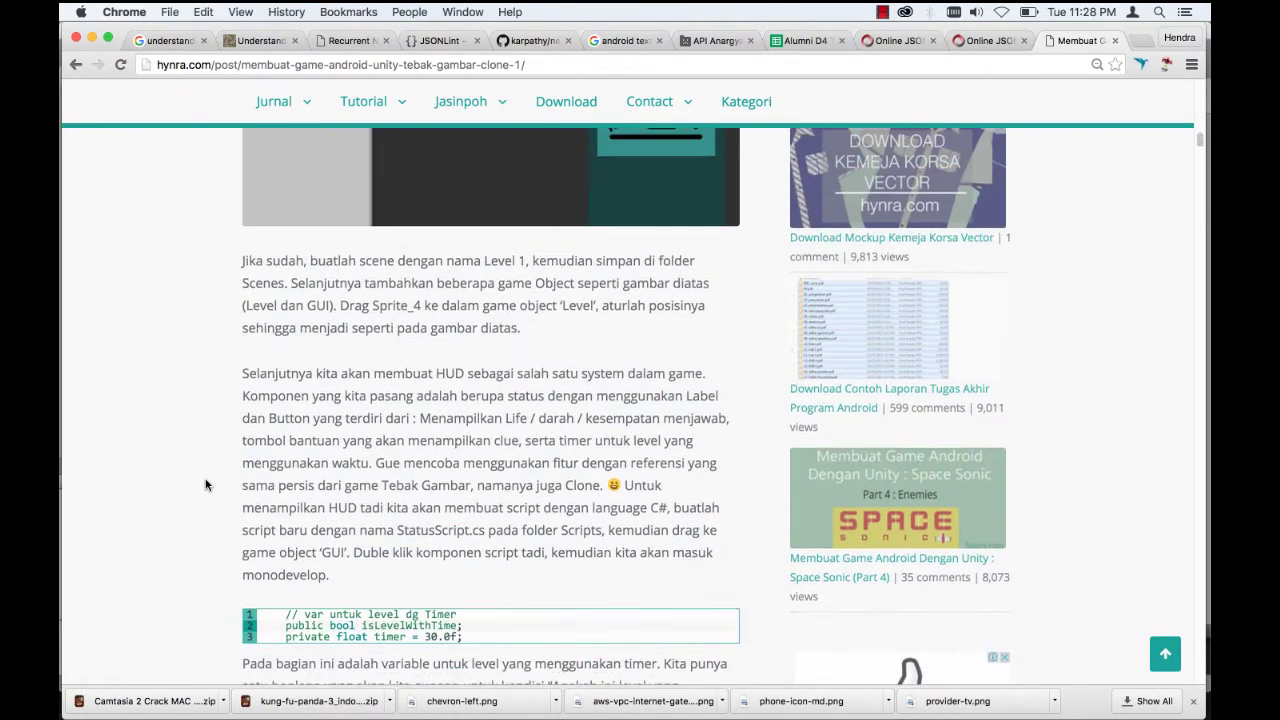
{"action": "scroll", "coordinate": [205, 485], "scroll_direction": "down", "scroll_amount": 5}
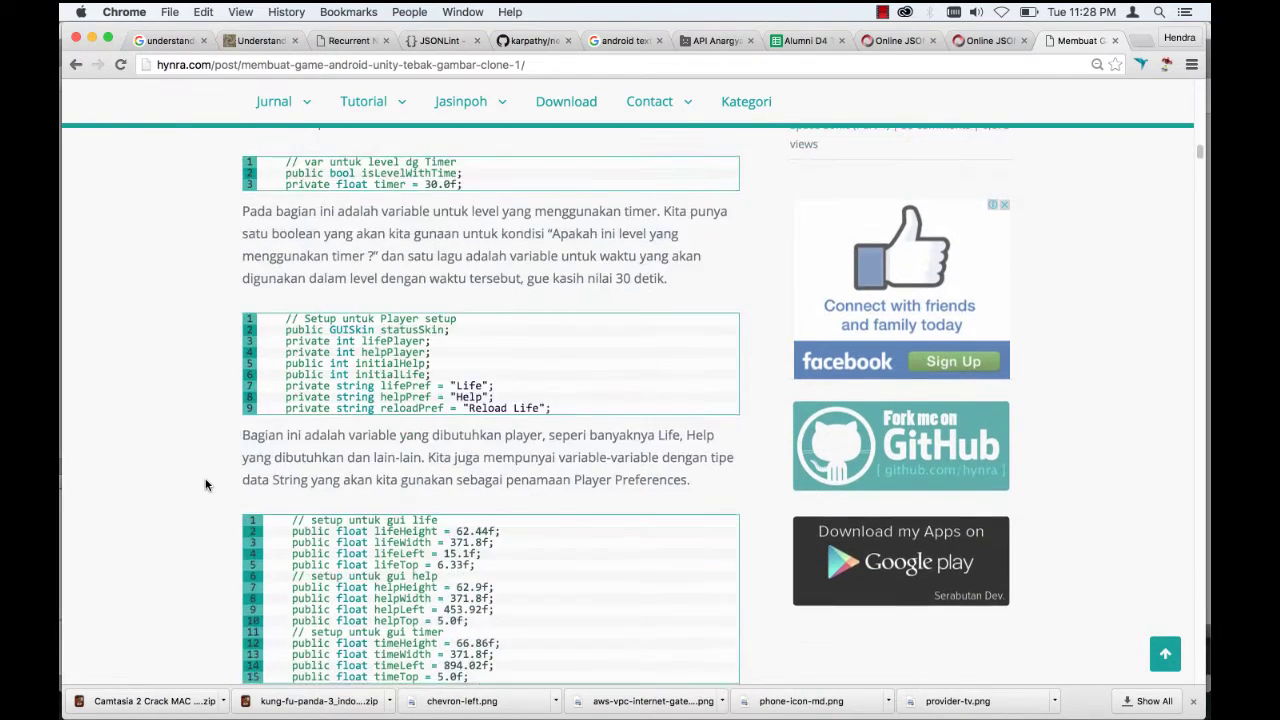
{"action": "scroll", "coordinate": [205, 485], "scroll_direction": "down", "scroll_amount": 5}
{"action": "scroll", "coordinate": [205, 485], "scroll_direction": "down", "scroll_amount": 3}
{"action": "scroll", "coordinate": [205, 485], "scroll_direction": "down", "scroll_amount": 5}
{"action": "scroll", "coordinate": [205, 485], "scroll_direction": "down", "scroll_amount": 2}
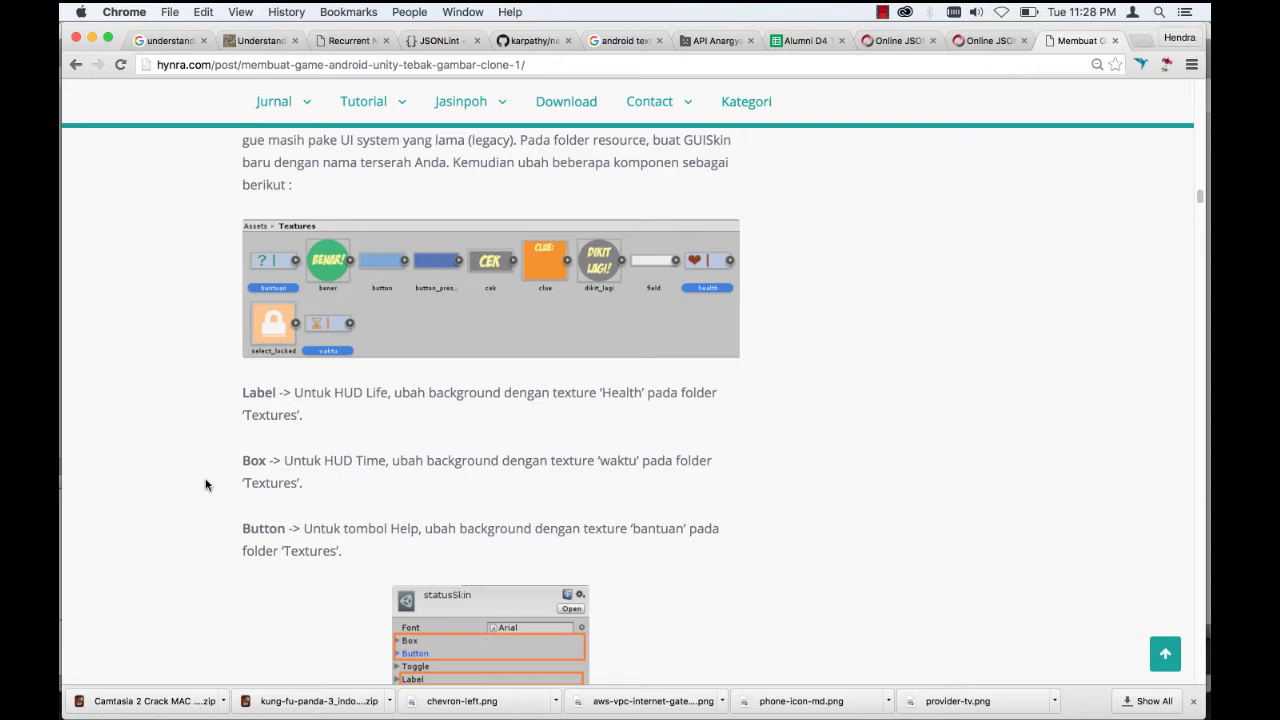
{"action": "scroll", "coordinate": [205, 485], "scroll_direction": "down", "scroll_amount": 5}
{"action": "scroll", "coordinate": [205, 485], "scroll_direction": "down", "scroll_amount": 5}
{"action": "scroll", "coordinate": [205, 485], "scroll_direction": "down", "scroll_amount": 5}
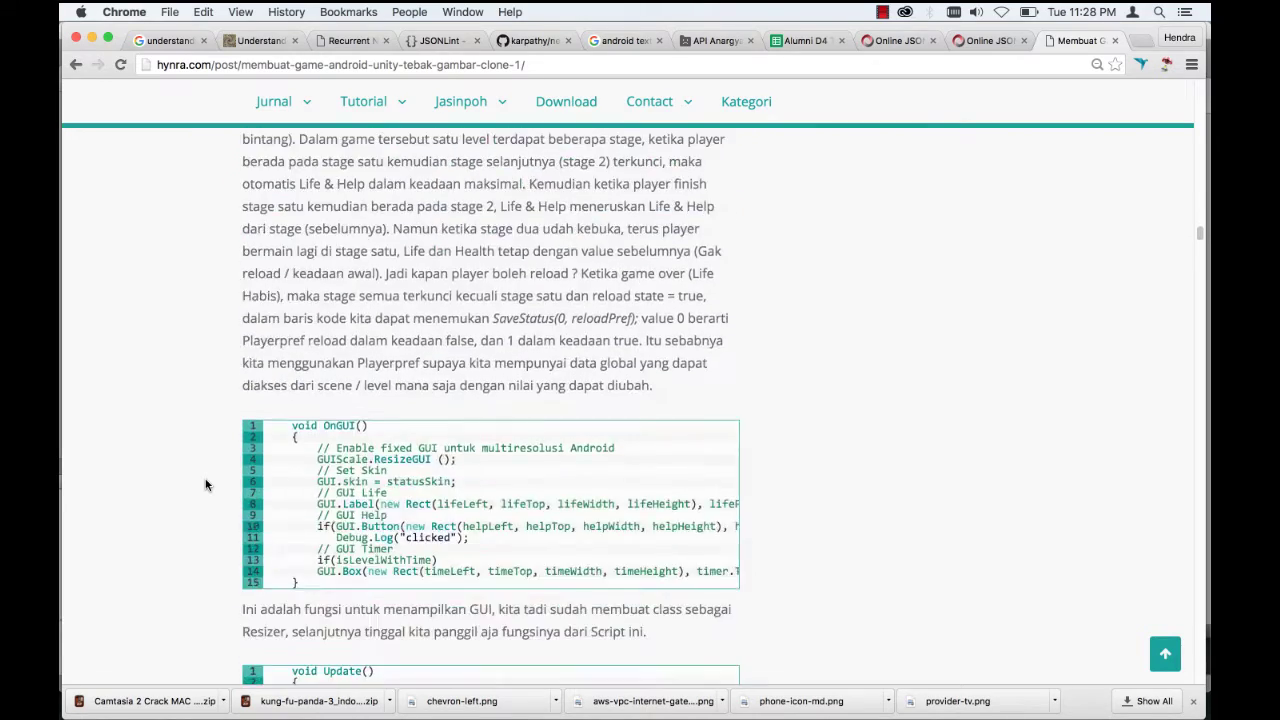
{"action": "scroll", "coordinate": [205, 485], "scroll_direction": "down", "scroll_amount": 5}
{"action": "scroll", "coordinate": [205, 485], "scroll_direction": "down", "scroll_amount": 3}
{"action": "scroll", "coordinate": [205, 485], "scroll_direction": "down", "scroll_amount": 5}
{"action": "scroll", "coordinate": [205, 485], "scroll_direction": "down", "scroll_amount": 1}
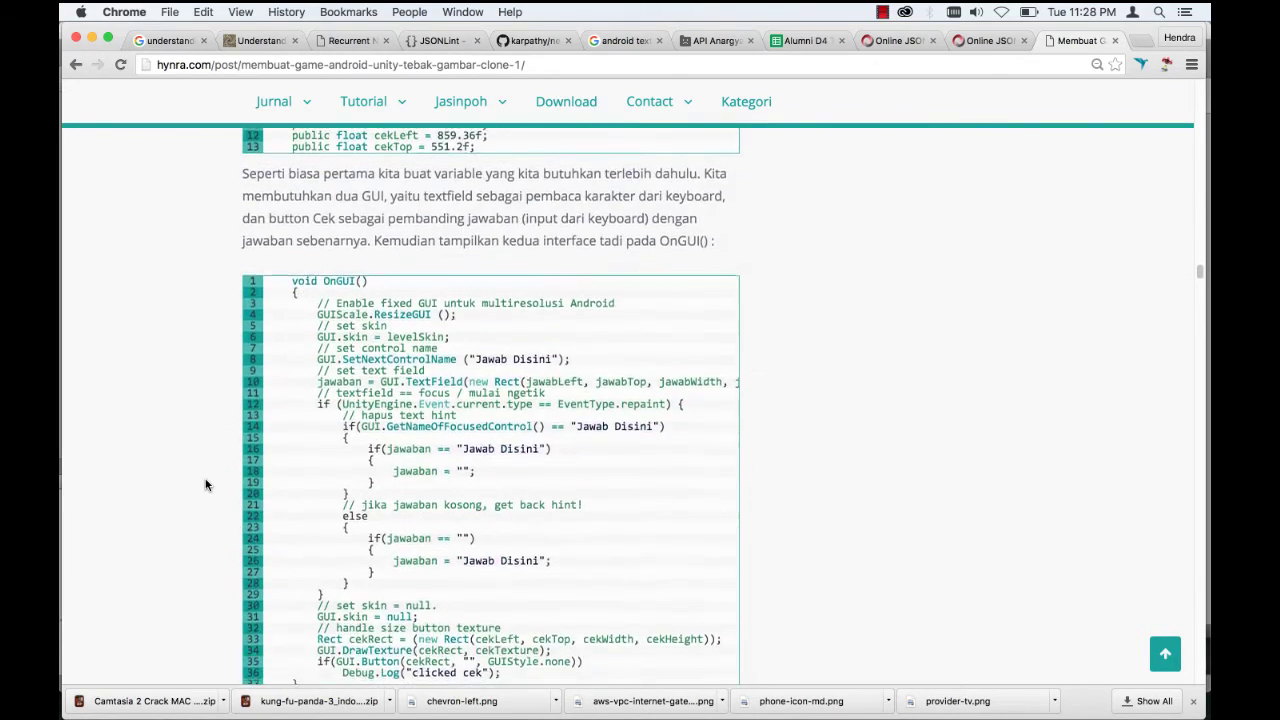
{"action": "scroll", "coordinate": [205, 485], "scroll_direction": "down", "scroll_amount": 5}
{"action": "scroll", "coordinate": [205, 485], "scroll_direction": "down", "scroll_amount": 3}
{"action": "scroll", "coordinate": [205, 485], "scroll_direction": "down", "scroll_amount": 5}
{"action": "scroll", "coordinate": [205, 485], "scroll_direction": "down", "scroll_amount": 2}
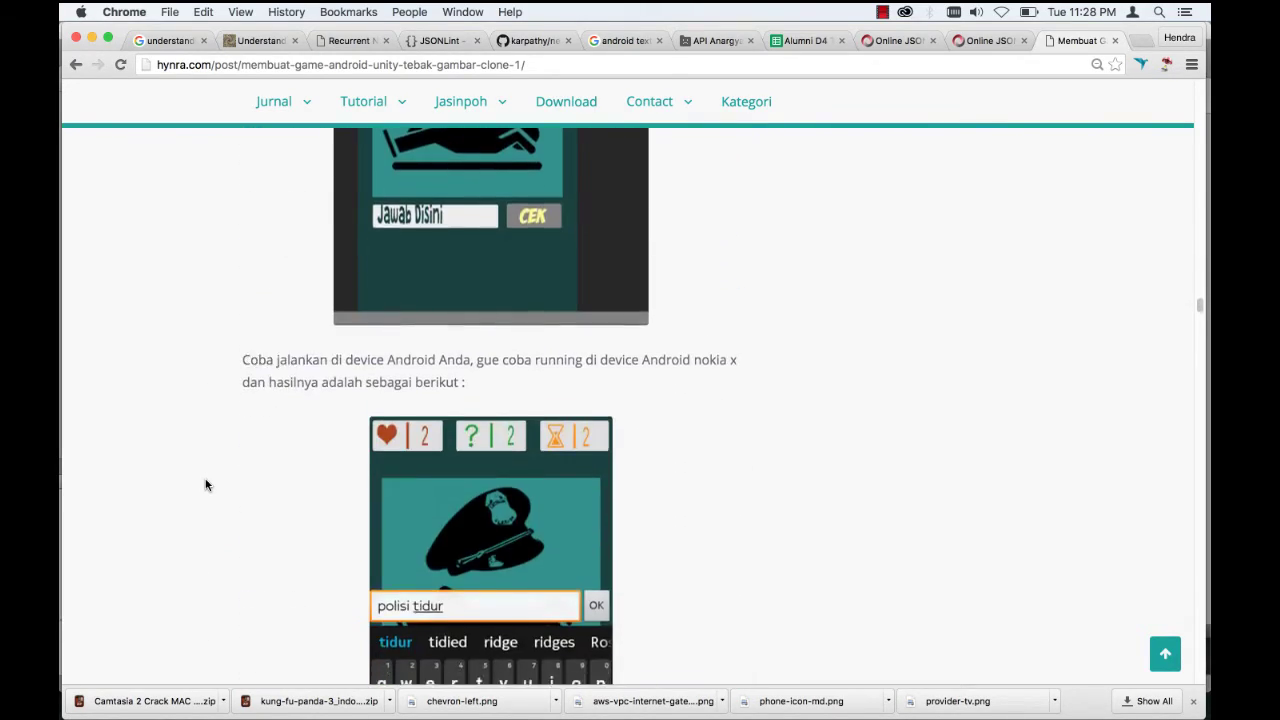
{"action": "scroll", "coordinate": [205, 485], "scroll_direction": "down", "scroll_amount": 5}
{"action": "scroll", "coordinate": [205, 485], "scroll_direction": "down", "scroll_amount": 1}
{"action": "scroll", "coordinate": [205, 485], "scroll_direction": "down", "scroll_amount": 3}
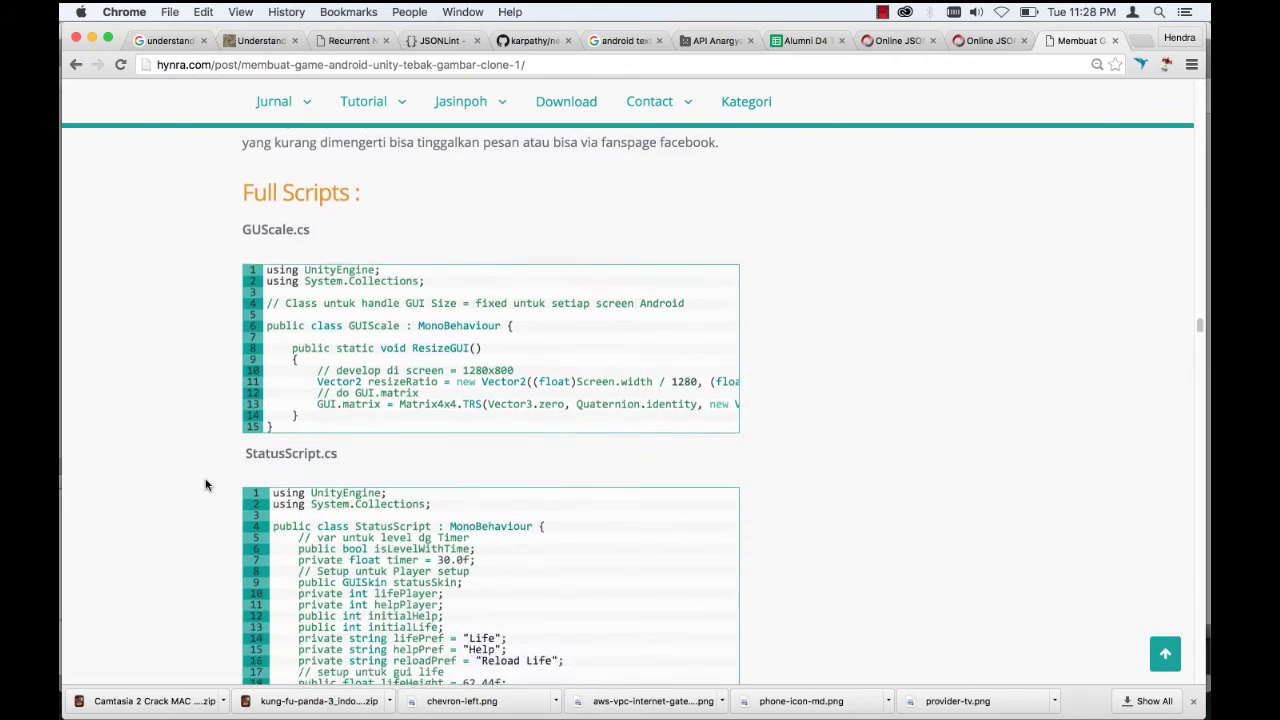
{"action": "scroll", "coordinate": [205, 485], "scroll_direction": "down", "scroll_amount": 5}
{"action": "scroll", "coordinate": [205, 485], "scroll_direction": "down", "scroll_amount": 5}
{"action": "scroll", "coordinate": [205, 485], "scroll_direction": "down", "scroll_amount": 5}
{"action": "scroll", "coordinate": [205, 485], "scroll_direction": "down", "scroll_amount": 5}
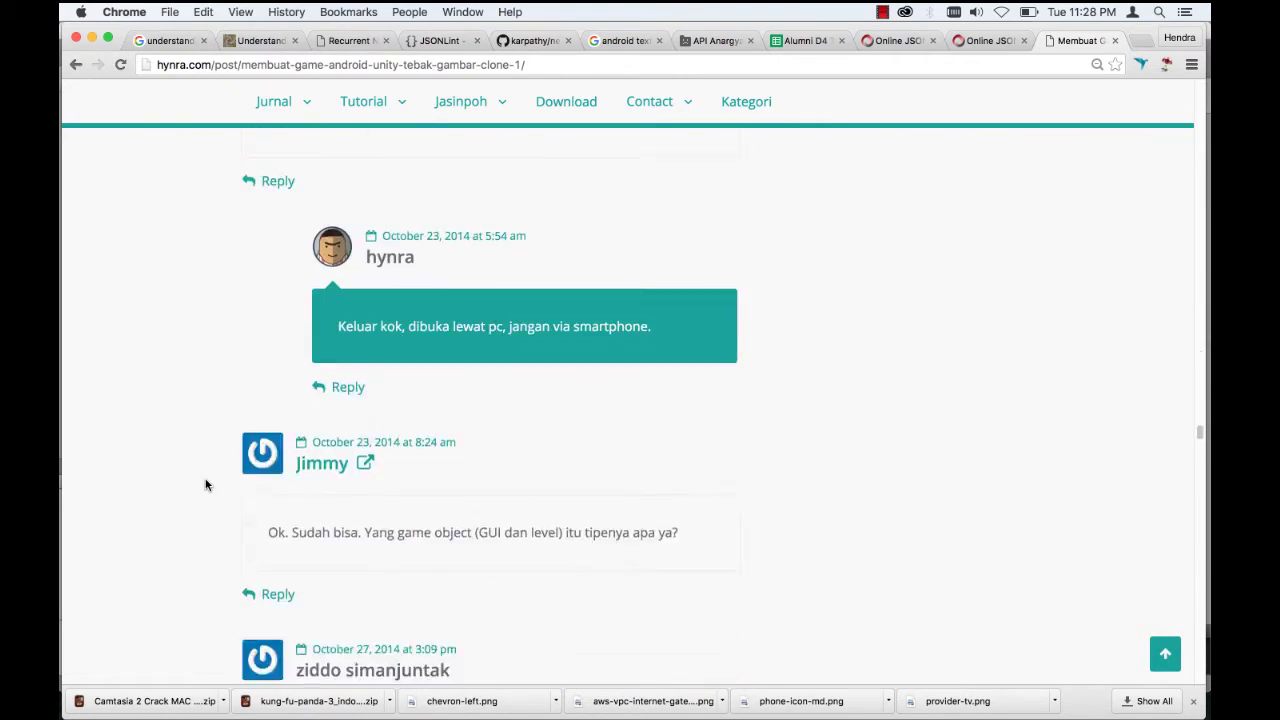
{"action": "scroll", "coordinate": [205, 485], "scroll_direction": "down", "scroll_amount": 3}
{"action": "scroll", "coordinate": [205, 485], "scroll_direction": "up", "scroll_amount": 10}
{"action": "scroll", "coordinate": [205, 485], "scroll_direction": "up", "scroll_amount": 1}
{"action": "scroll", "coordinate": [205, 485], "scroll_direction": "down", "scroll_amount": 10}
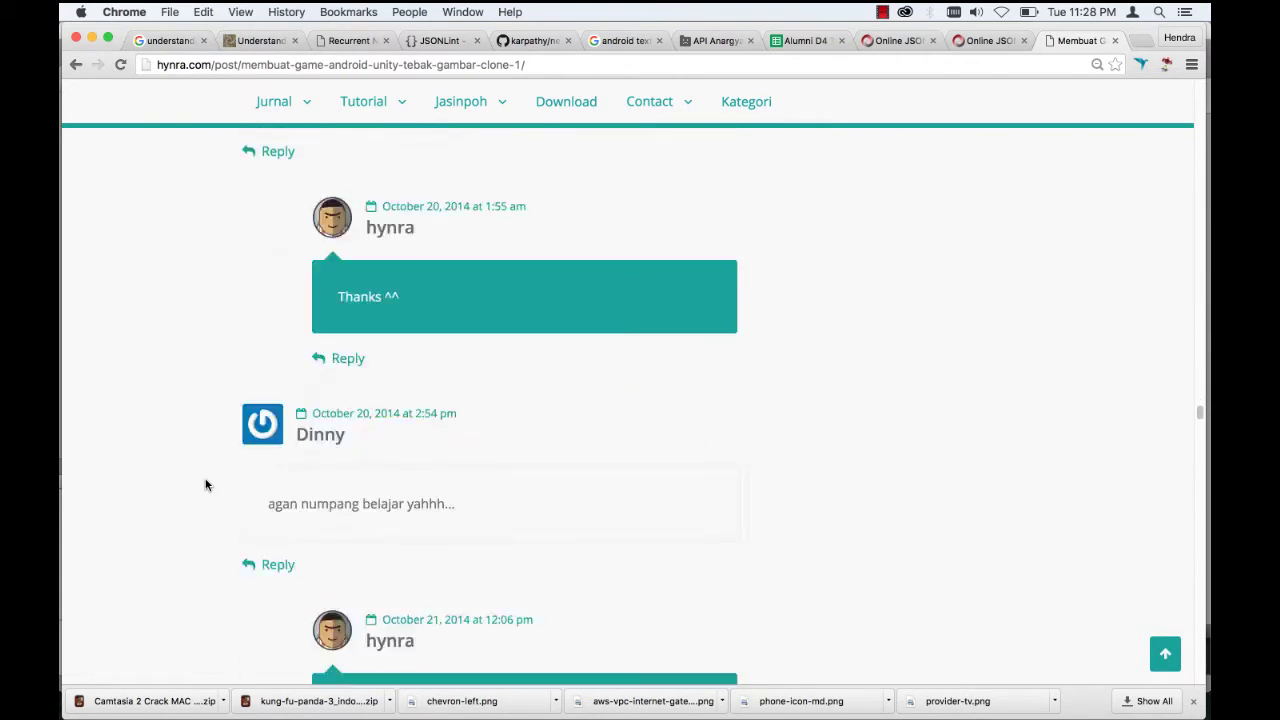
{"action": "scroll", "coordinate": [205, 485], "scroll_direction": "down", "scroll_amount": 4}
{"action": "scroll", "coordinate": [205, 485], "scroll_direction": "down", "scroll_amount": 1}
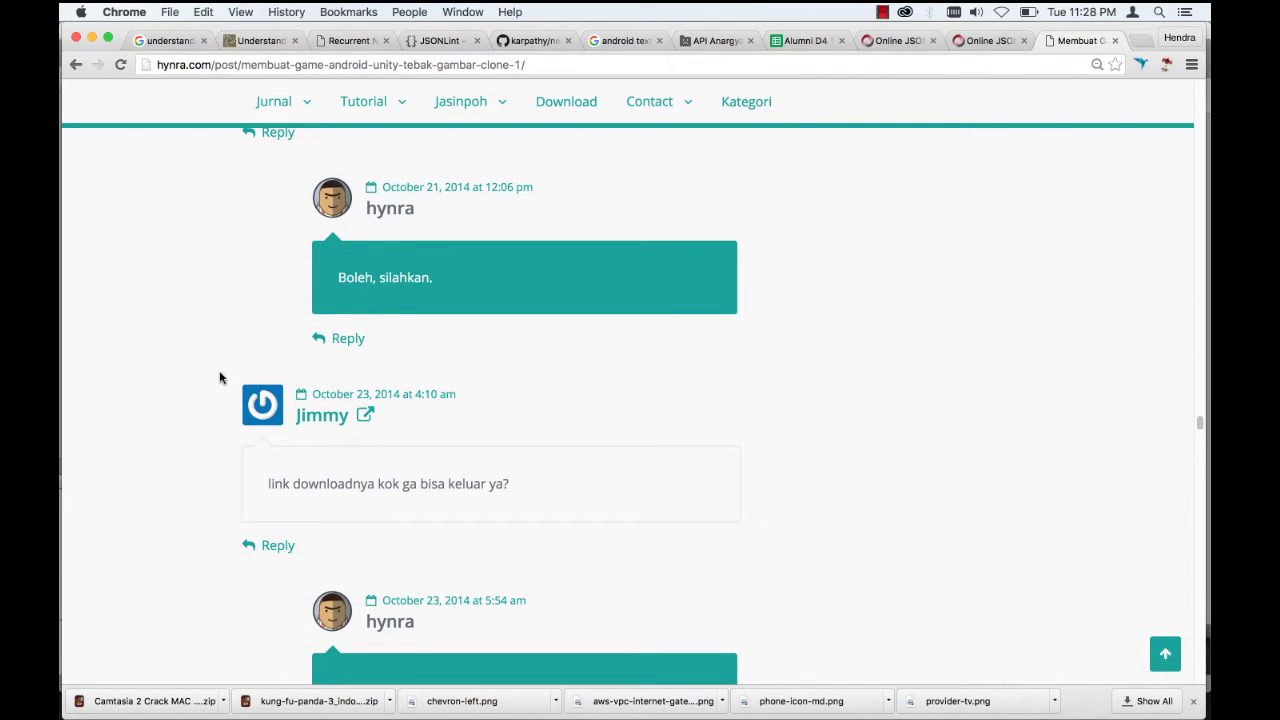
{"action": "scroll", "coordinate": [222, 350], "scroll_direction": "up", "scroll_amount": 10}
{"action": "scroll", "coordinate": [222, 350], "scroll_direction": "up", "scroll_amount": 5}
{"action": "scroll", "coordinate": [222, 350], "scroll_direction": "up", "scroll_amount": 5}
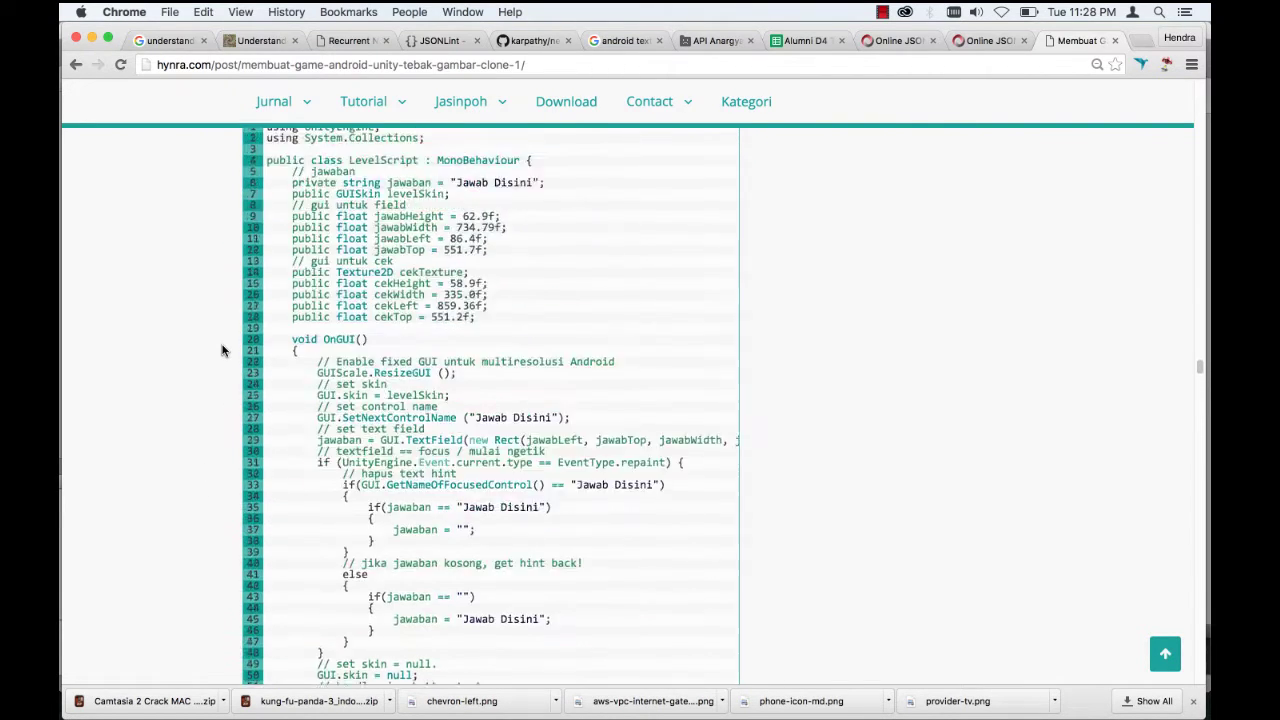
{"action": "scroll", "coordinate": [222, 350], "scroll_direction": "up", "scroll_amount": 5}
{"action": "scroll", "coordinate": [869, 493], "scroll_direction": "down", "scroll_amount": 10}
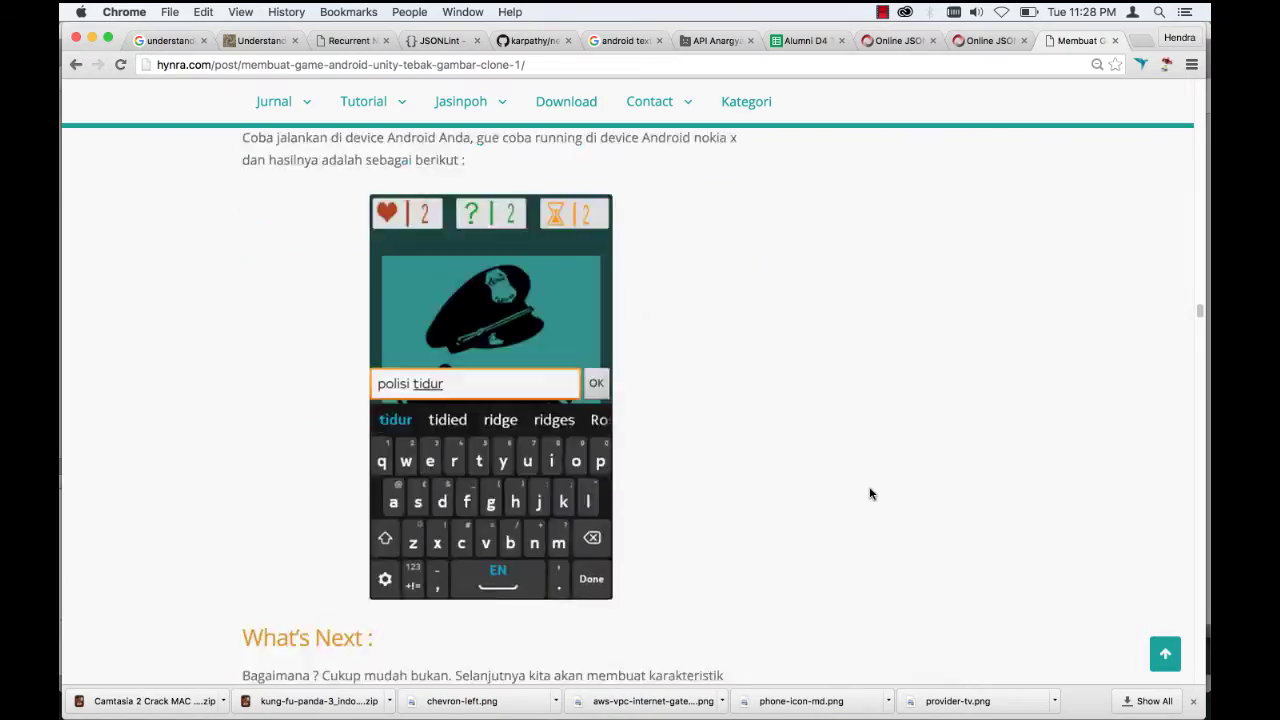
{"action": "scroll", "coordinate": [869, 493], "scroll_direction": "up", "scroll_amount": 10}
{"action": "scroll", "coordinate": [869, 493], "scroll_direction": "up", "scroll_amount": 5}
{"action": "scroll", "coordinate": [869, 493], "scroll_direction": "up", "scroll_amount": 5}
{"action": "scroll", "coordinate": [869, 490], "scroll_direction": "up", "scroll_amount": 5}
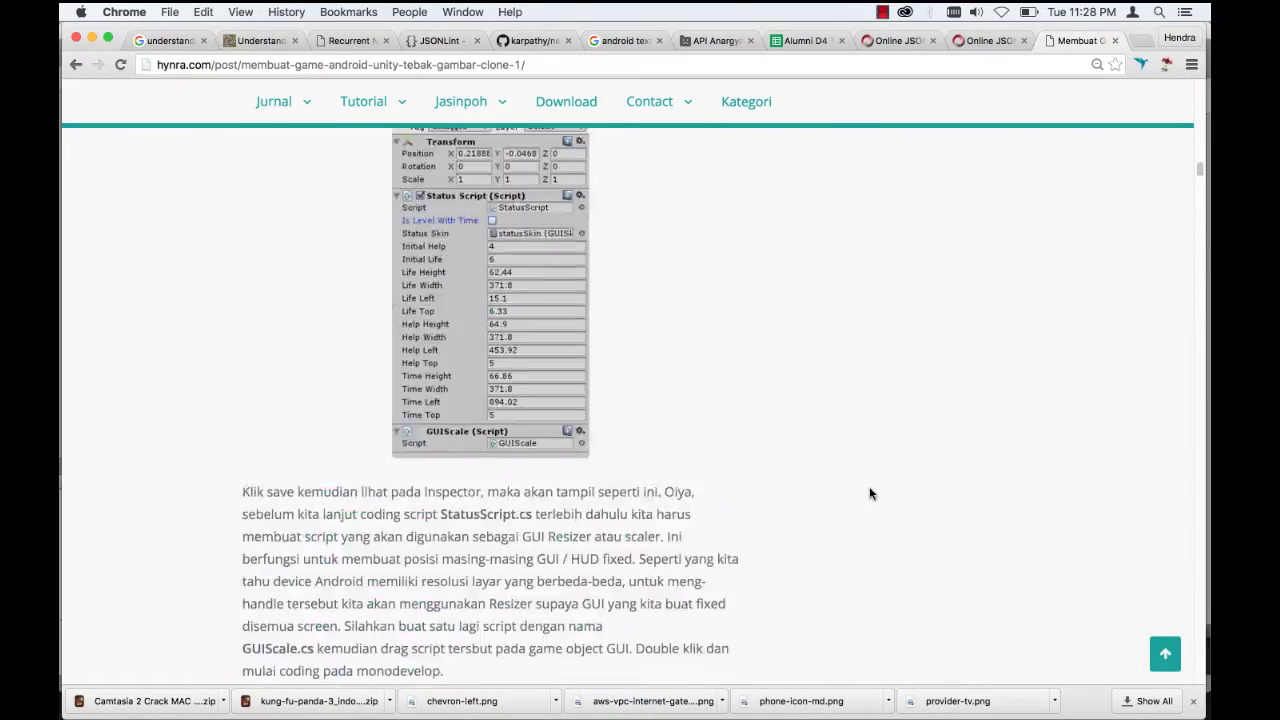
{"action": "scroll", "coordinate": [869, 490], "scroll_direction": "up", "scroll_amount": 5}
{"action": "scroll", "coordinate": [869, 490], "scroll_direction": "up", "scroll_amount": 10}
{"action": "scroll", "coordinate": [869, 490], "scroll_direction": "up", "scroll_amount": 10}
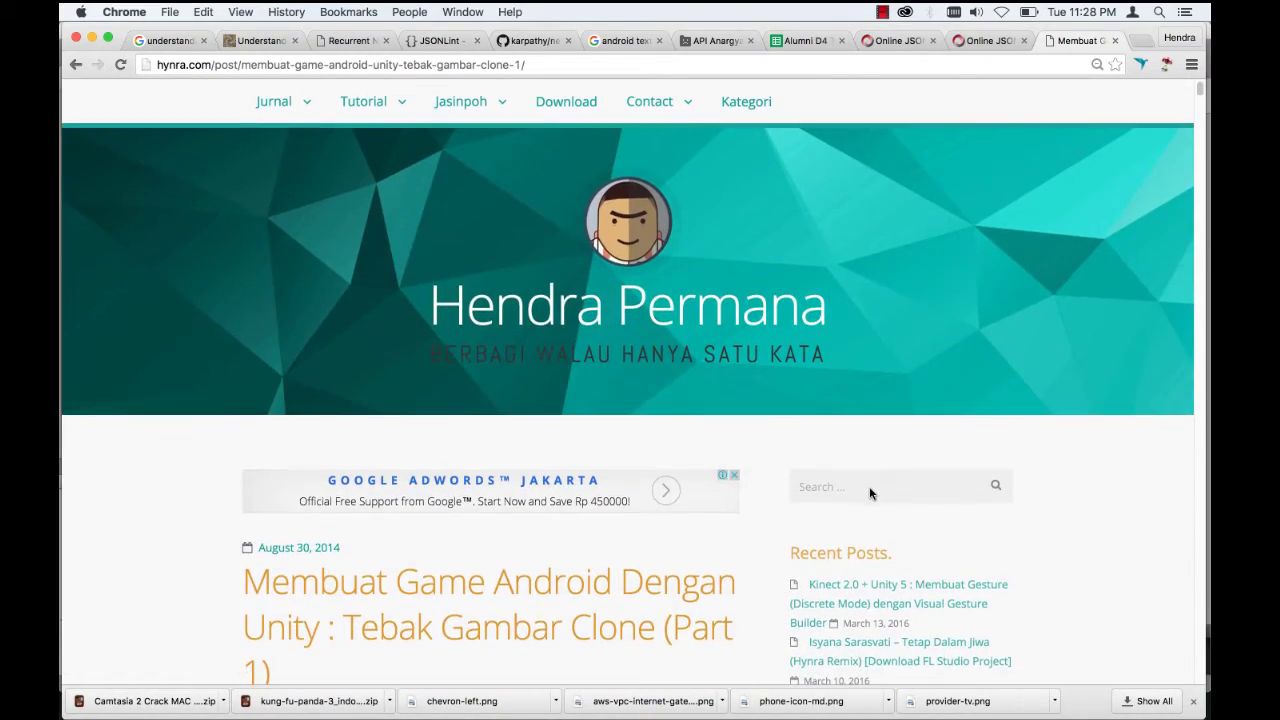
{"action": "scroll", "coordinate": [173, 558], "scroll_direction": "down", "scroll_amount": 2}
{"action": "scroll", "coordinate": [173, 558], "scroll_direction": "down", "scroll_amount": 3}
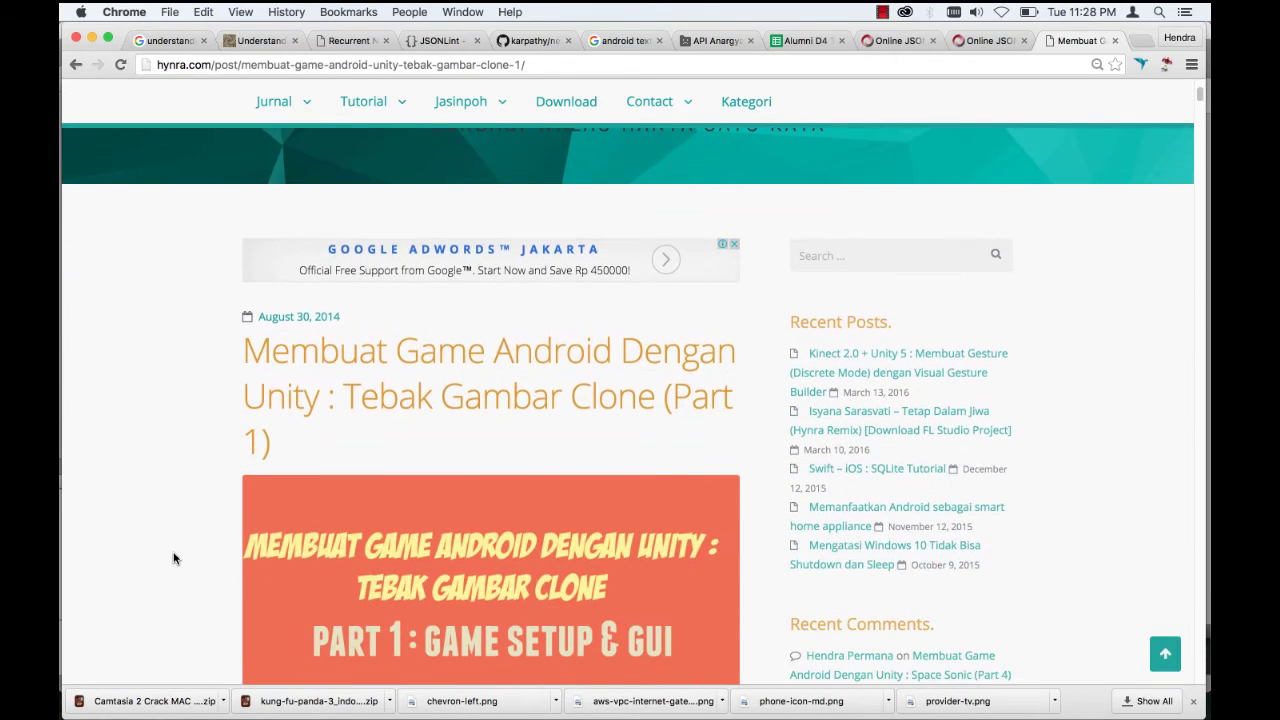
{"action": "scroll", "coordinate": [173, 558], "scroll_direction": "down", "scroll_amount": 2}
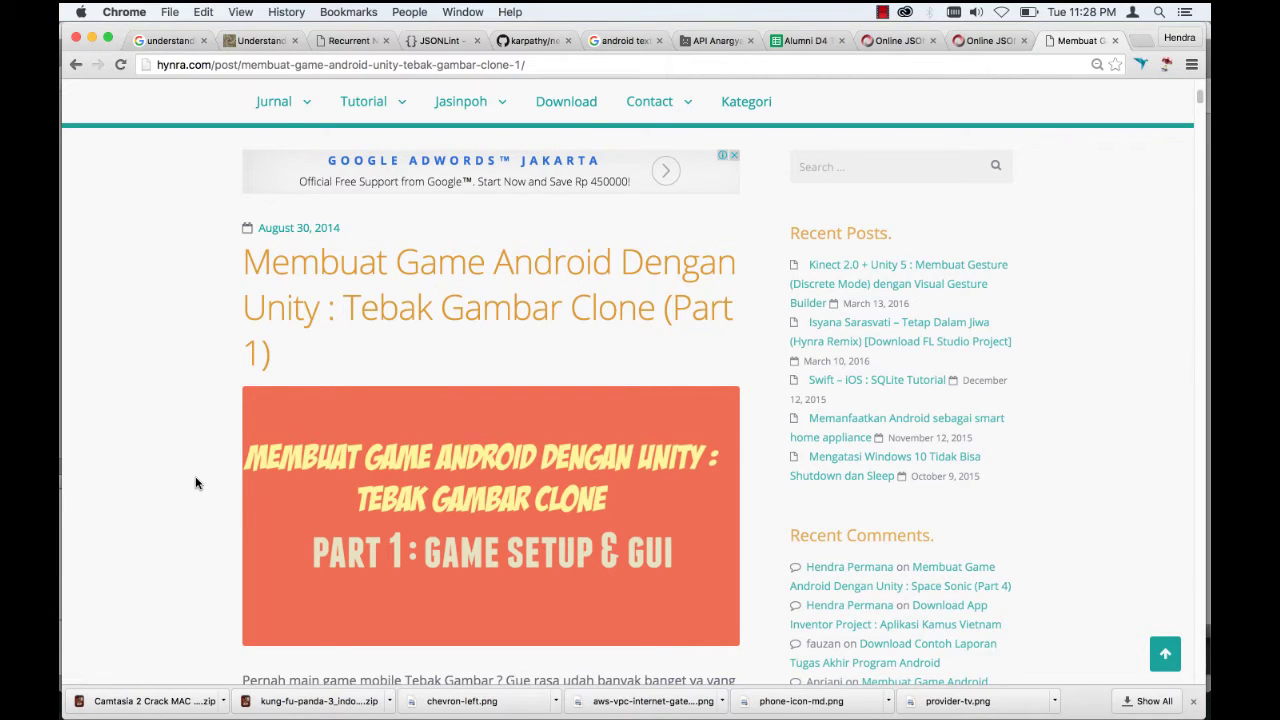
{"action": "scroll", "coordinate": [195, 483], "scroll_direction": "down", "scroll_amount": 1}
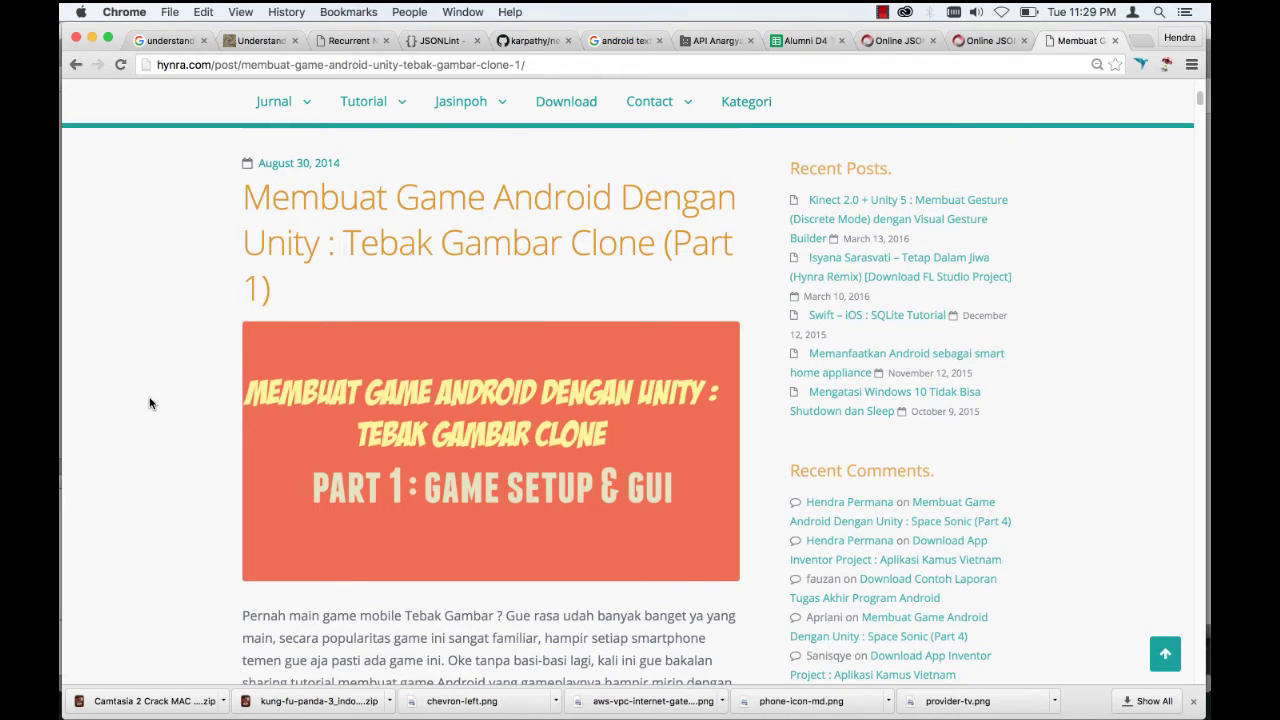
{"action": "scroll", "coordinate": [150, 403], "scroll_direction": "down", "scroll_amount": 5}
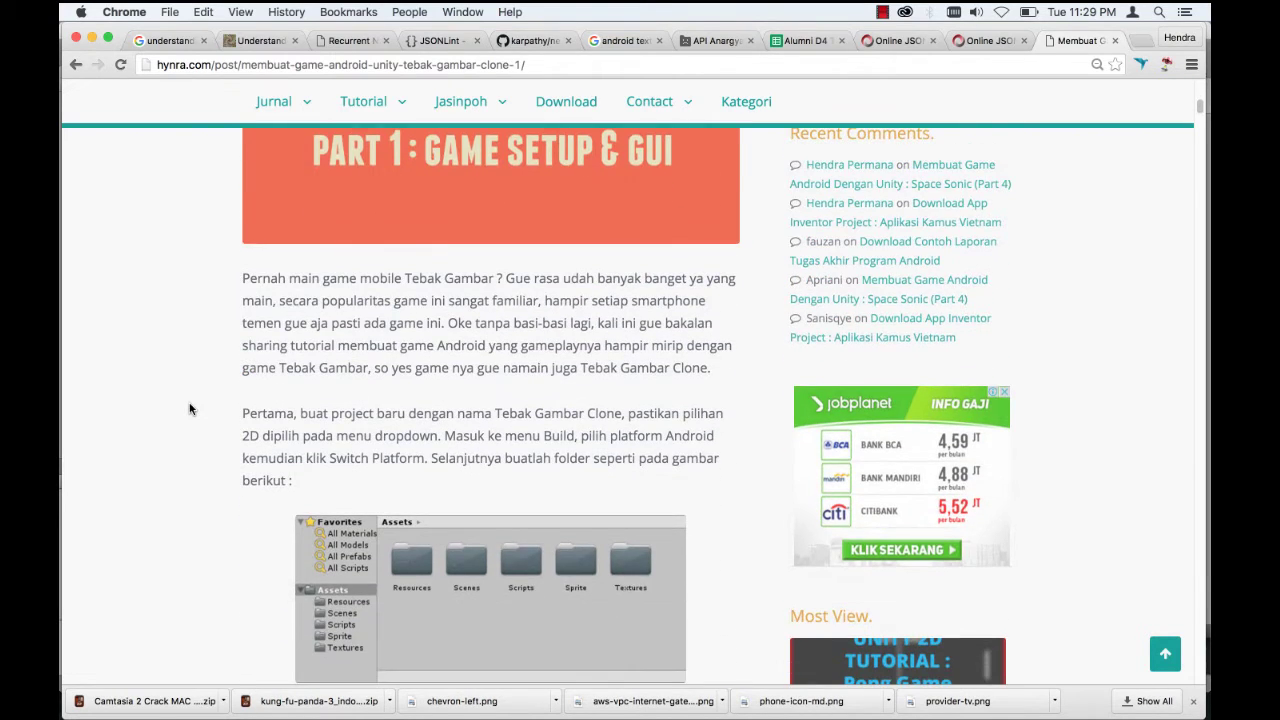
{"action": "scroll", "coordinate": [190, 409], "scroll_direction": "down", "scroll_amount": 8}
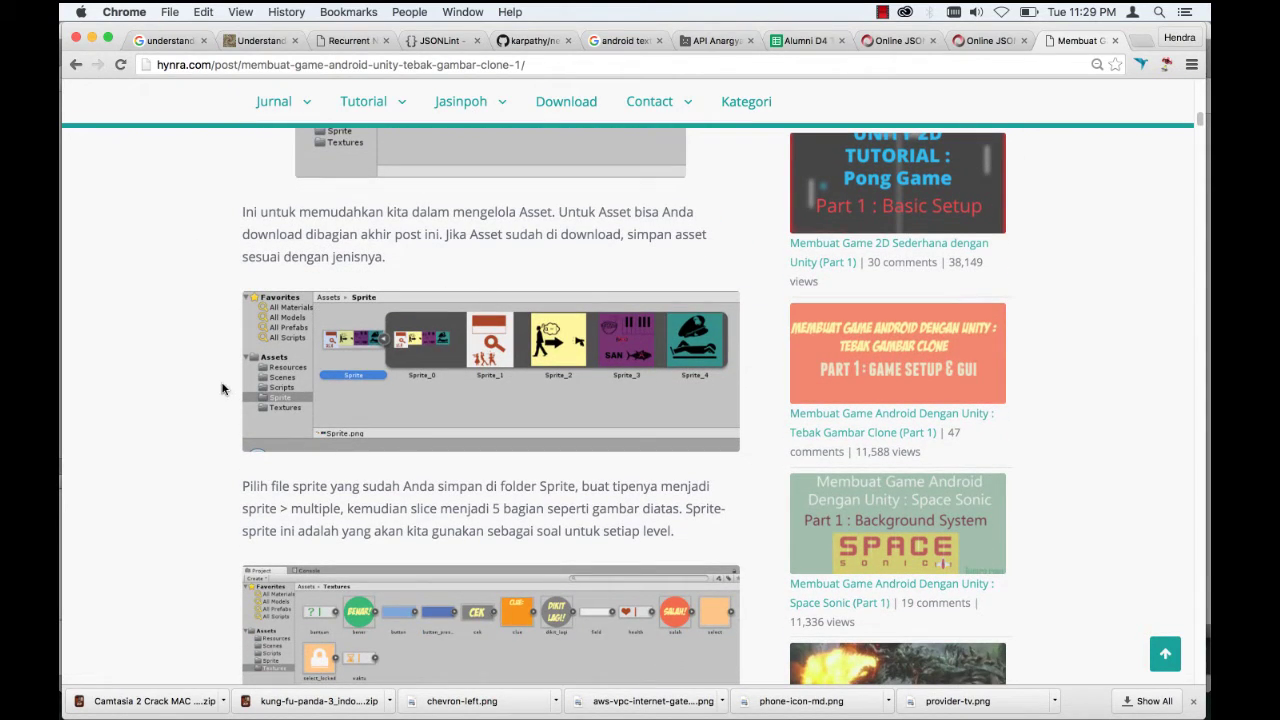
{"action": "scroll", "coordinate": [170, 397], "scroll_direction": "down", "scroll_amount": 5}
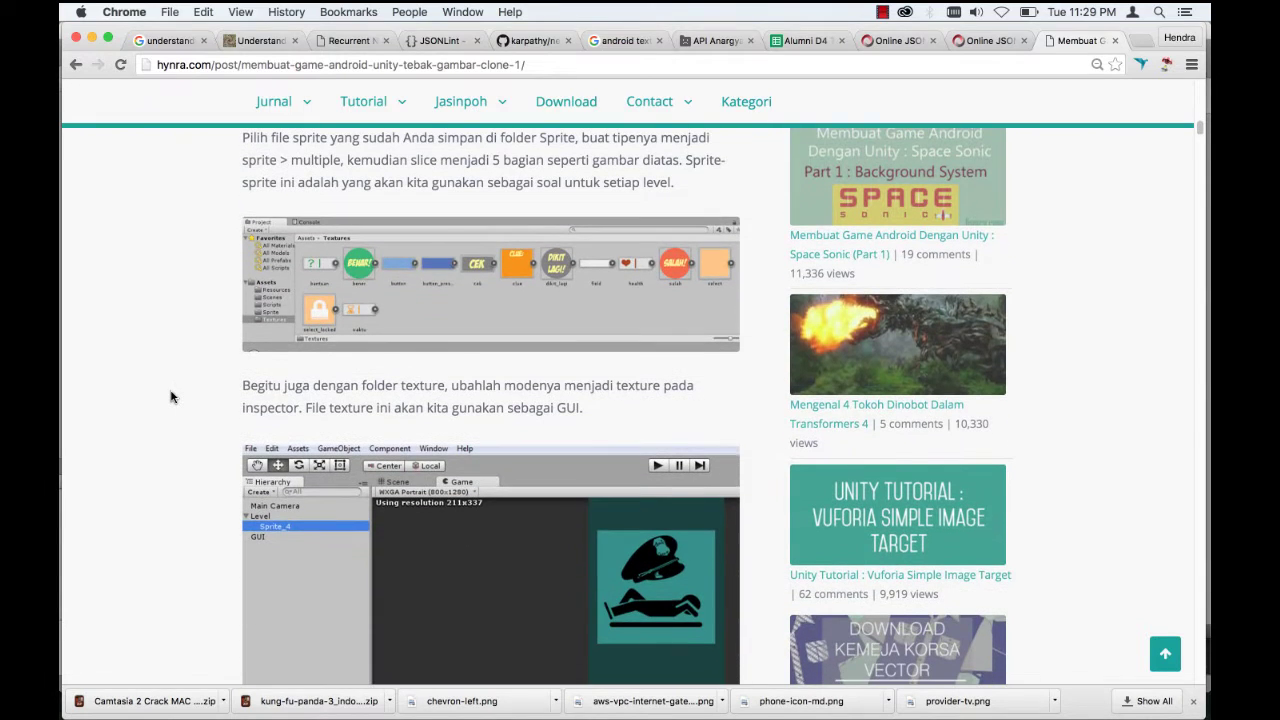
{"action": "scroll", "coordinate": [170, 397], "scroll_direction": "down", "scroll_amount": 6}
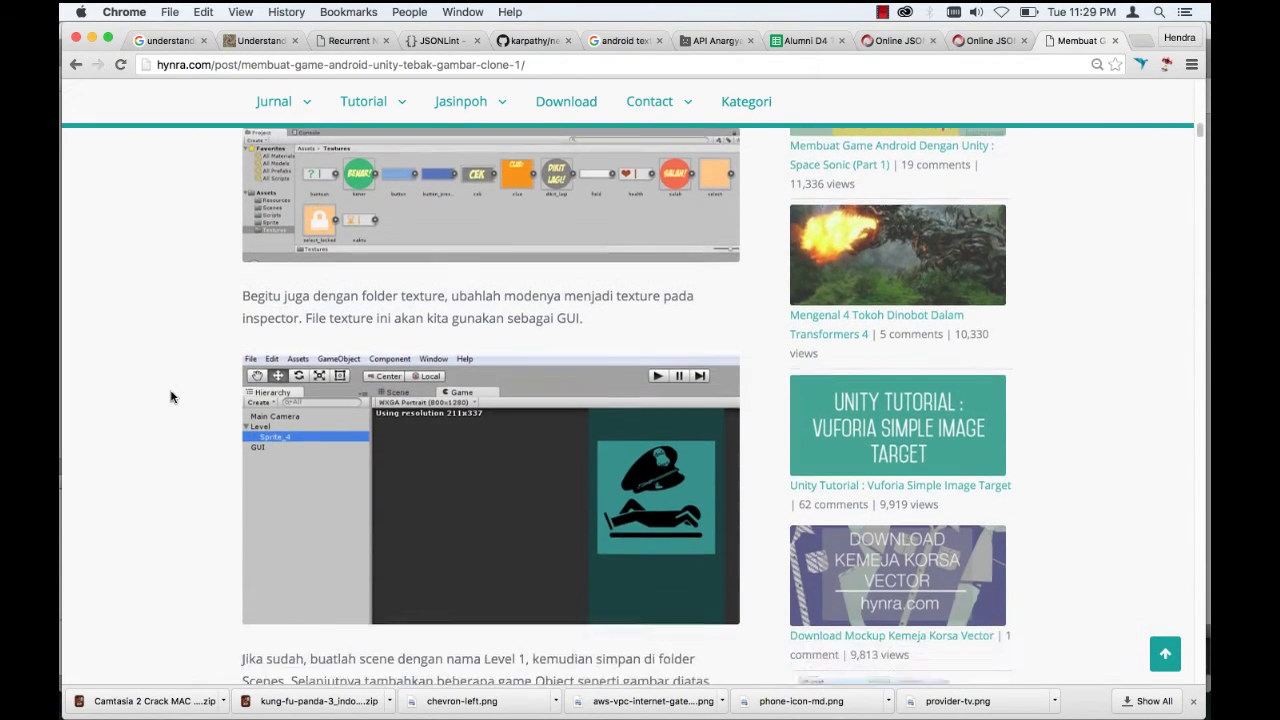
{"action": "scroll", "coordinate": [170, 397], "scroll_direction": "down", "scroll_amount": 2}
{"action": "scroll", "coordinate": [170, 397], "scroll_direction": "down", "scroll_amount": 2}
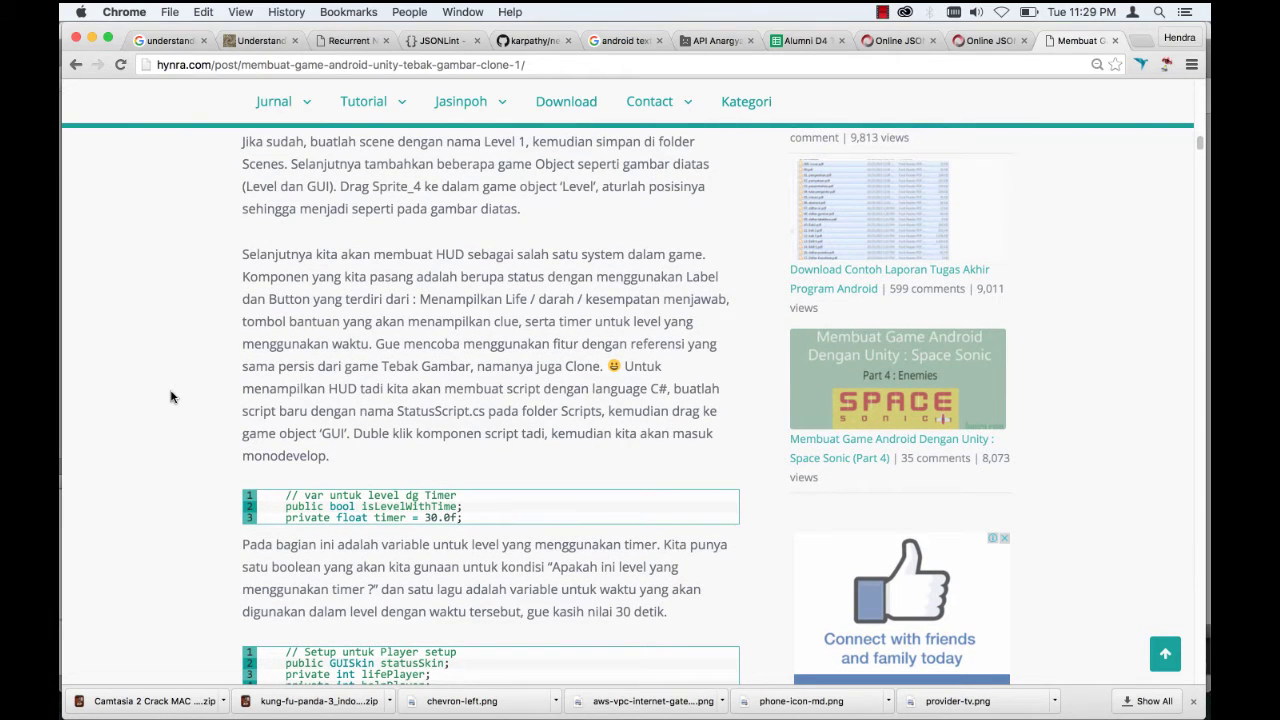
{"action": "scroll", "coordinate": [170, 397], "scroll_direction": "up", "scroll_amount": 3}
{"action": "scroll", "coordinate": [170, 397], "scroll_direction": "up", "scroll_amount": 4}
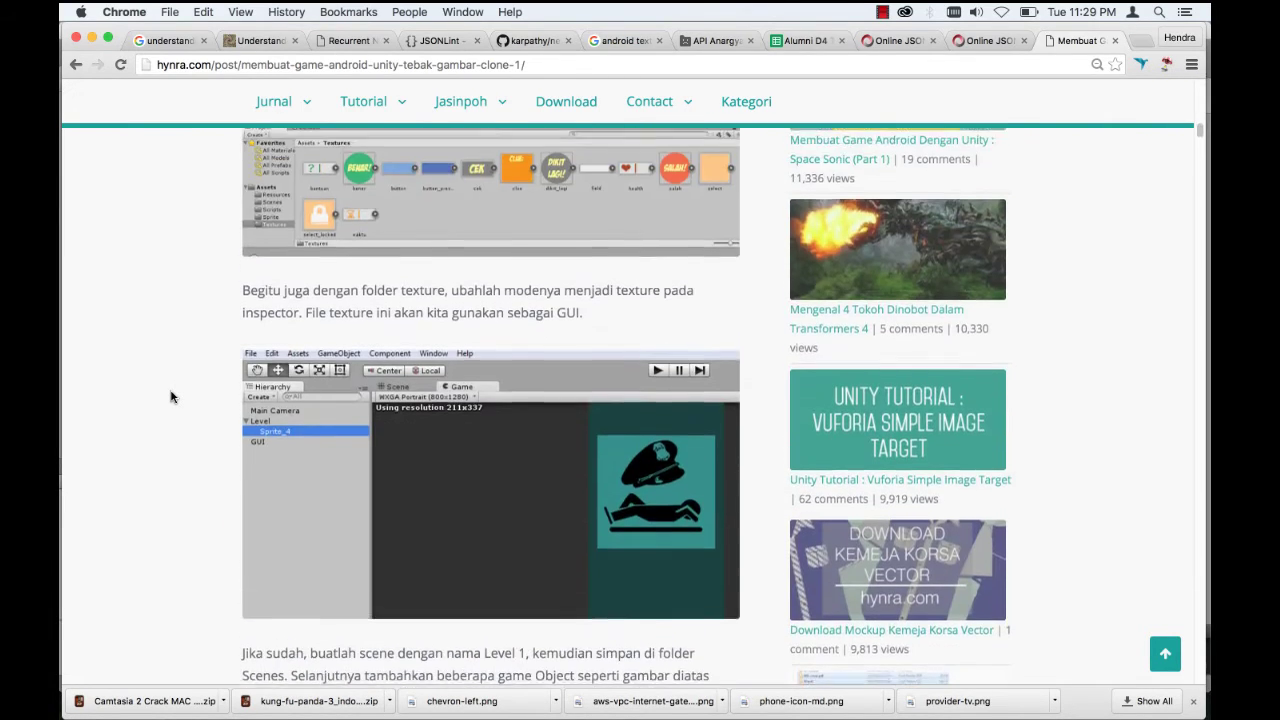
{"action": "scroll", "coordinate": [170, 397], "scroll_direction": "up", "scroll_amount": 10}
{"action": "scroll", "coordinate": [171, 397], "scroll_direction": "up", "scroll_amount": 4}
{"action": "scroll", "coordinate": [171, 397], "scroll_direction": "down", "scroll_amount": 5}
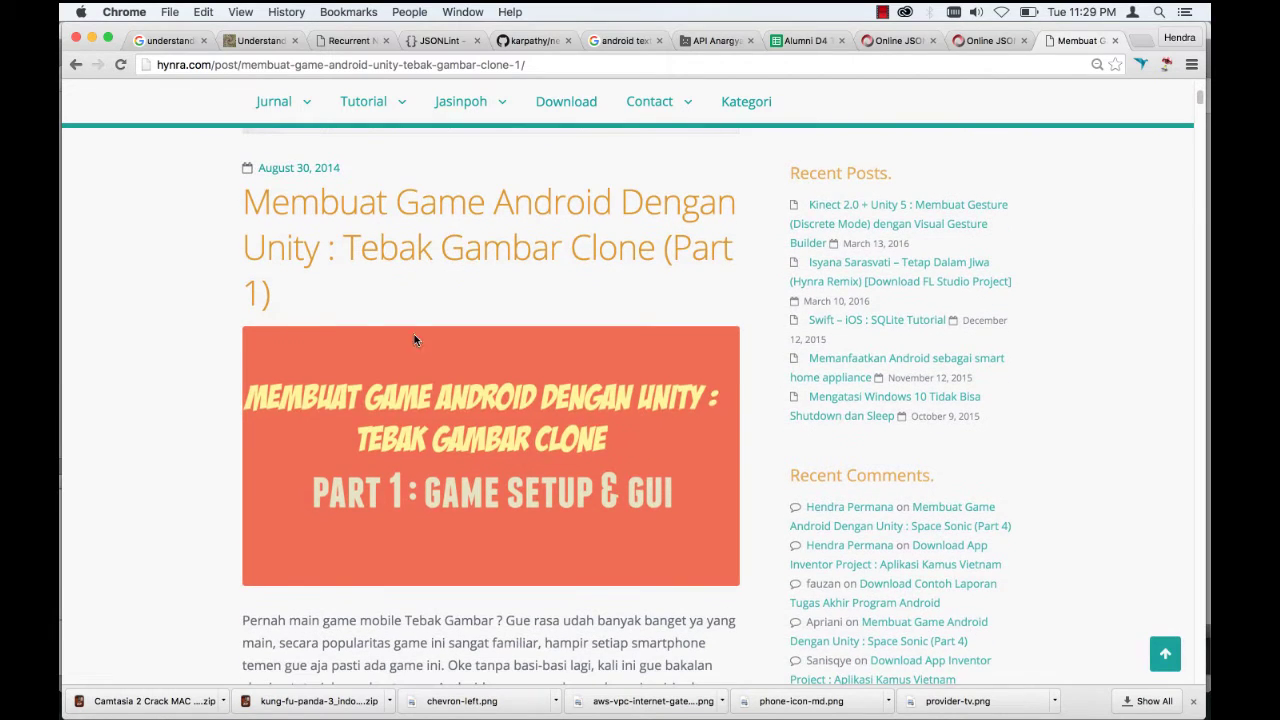
{"action": "scroll", "coordinate": [150, 347], "scroll_direction": "down", "scroll_amount": 5}
{"action": "scroll", "coordinate": [150, 347], "scroll_direction": "down", "scroll_amount": 3}
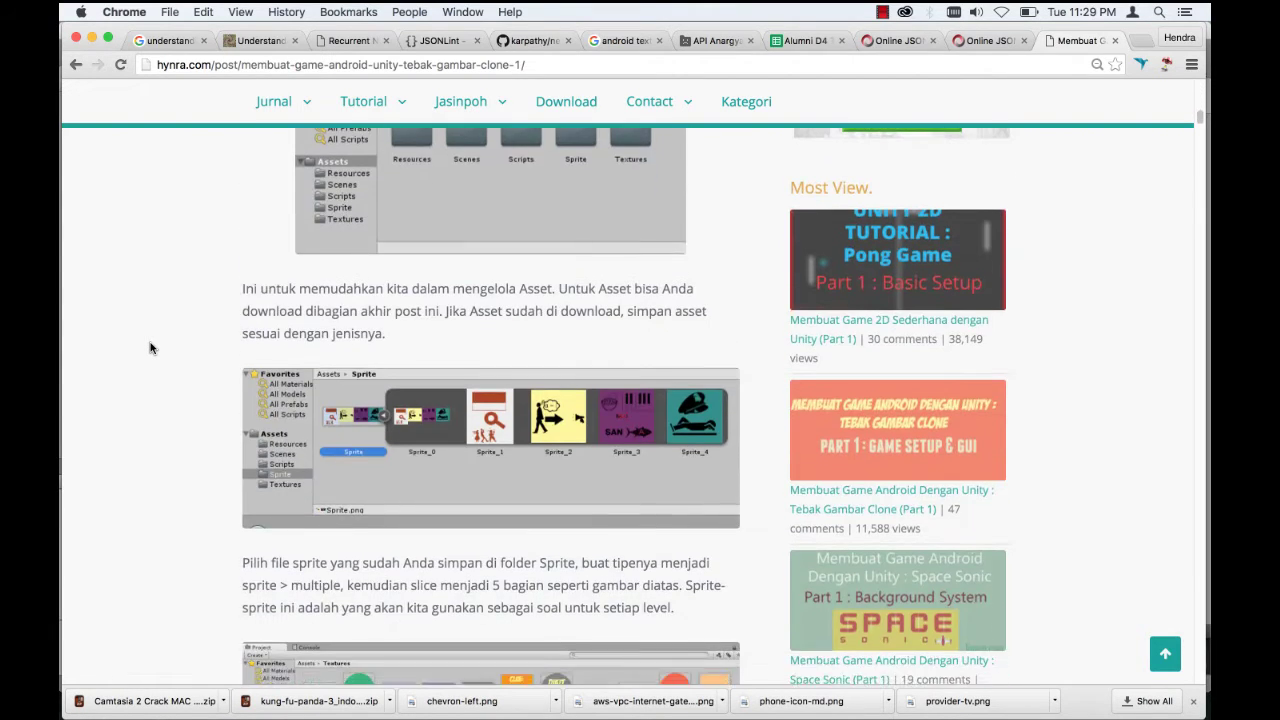
{"action": "scroll", "coordinate": [150, 347], "scroll_direction": "down", "scroll_amount": 1}
{"action": "scroll", "coordinate": [150, 347], "scroll_direction": "down", "scroll_amount": 1}
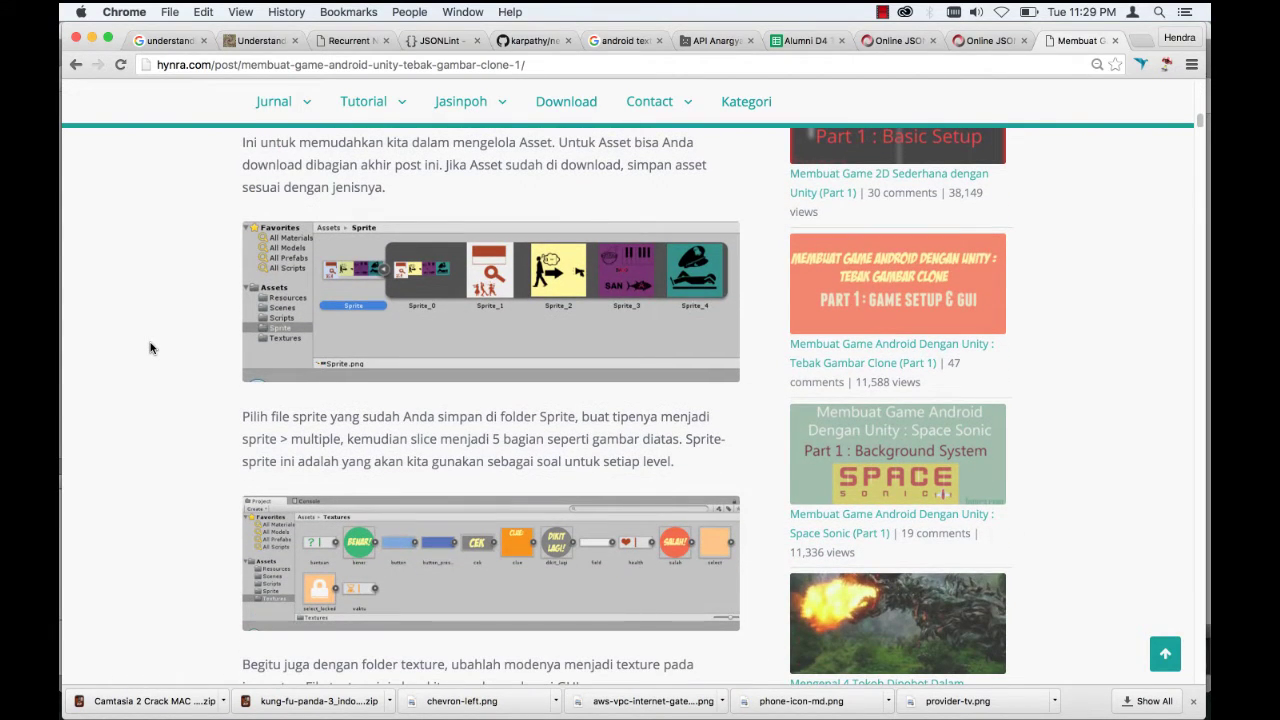
{"action": "scroll", "coordinate": [150, 347], "scroll_direction": "down", "scroll_amount": 2}
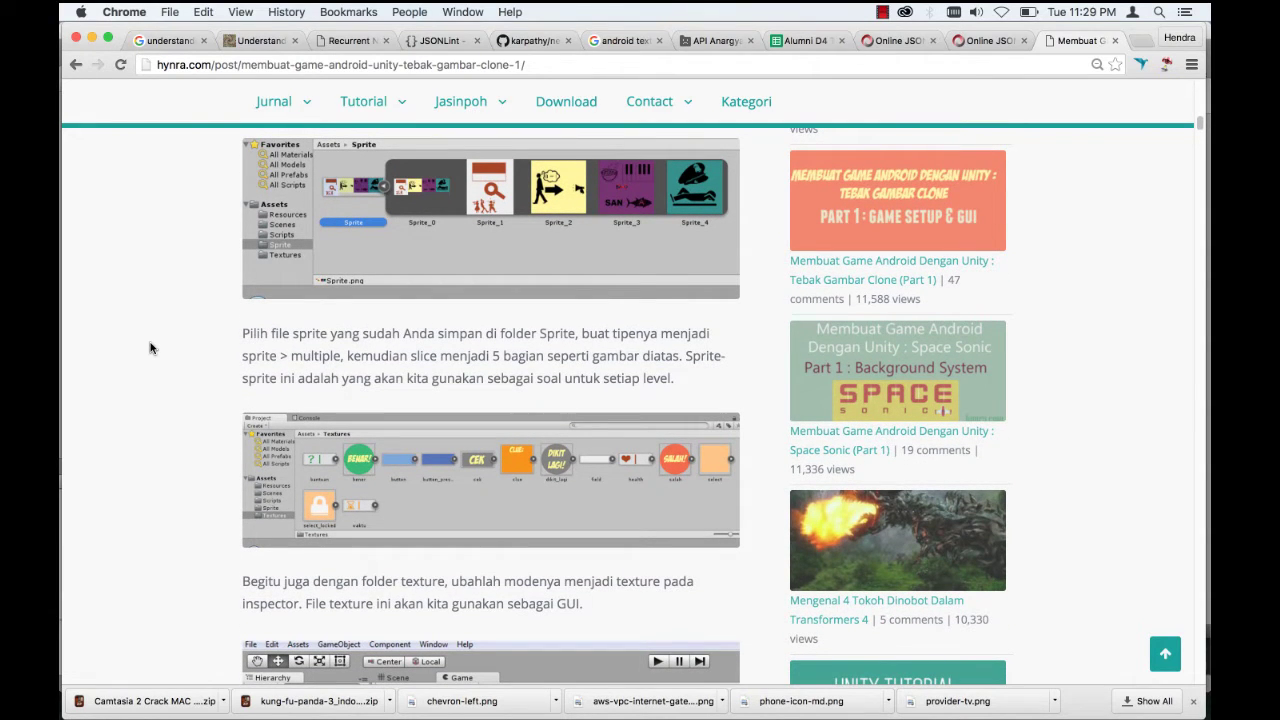
{"action": "scroll", "coordinate": [150, 347], "scroll_direction": "down", "scroll_amount": 1}
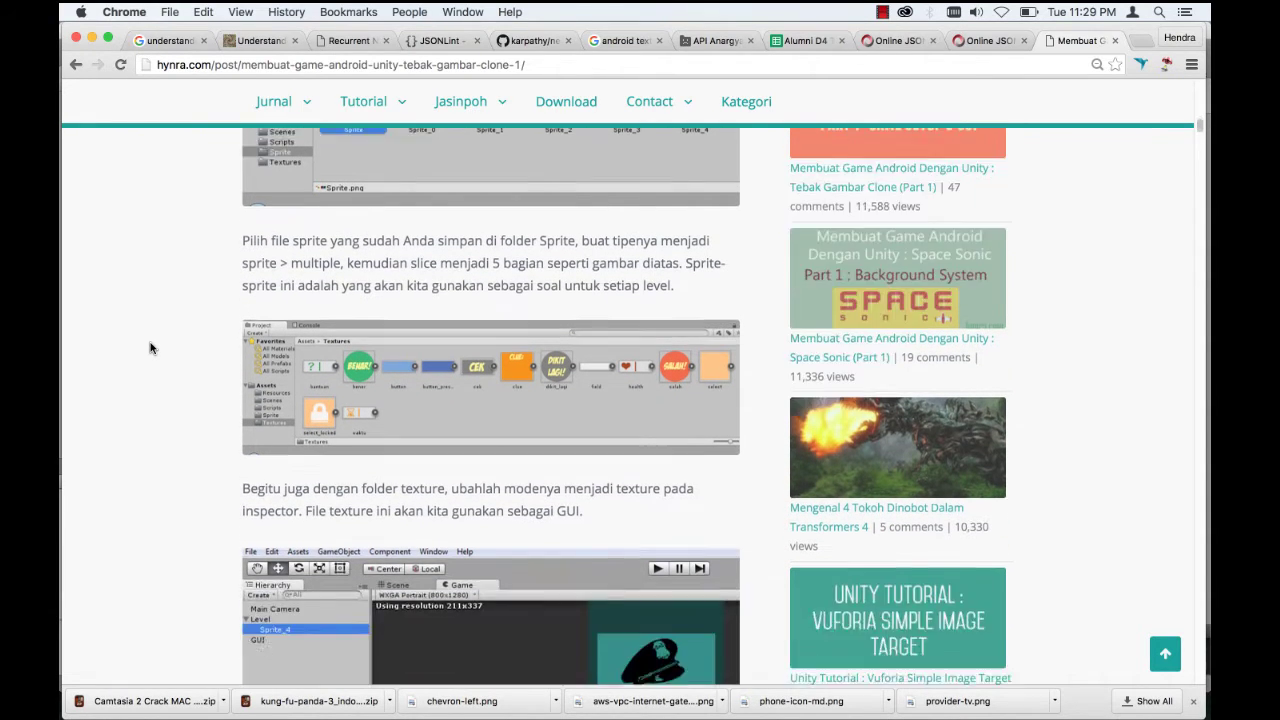
{"action": "scroll", "coordinate": [150, 347], "scroll_direction": "down", "scroll_amount": 2}
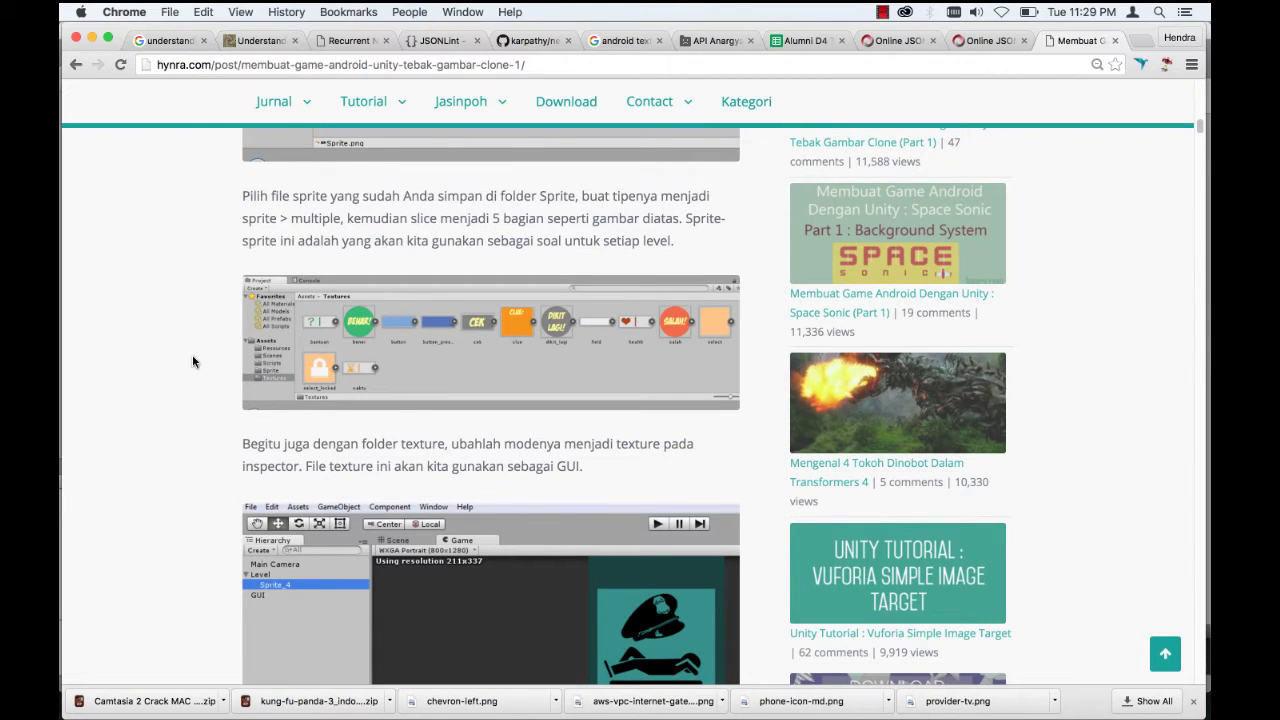
{"action": "scroll", "coordinate": [193, 362], "scroll_direction": "down", "scroll_amount": 1}
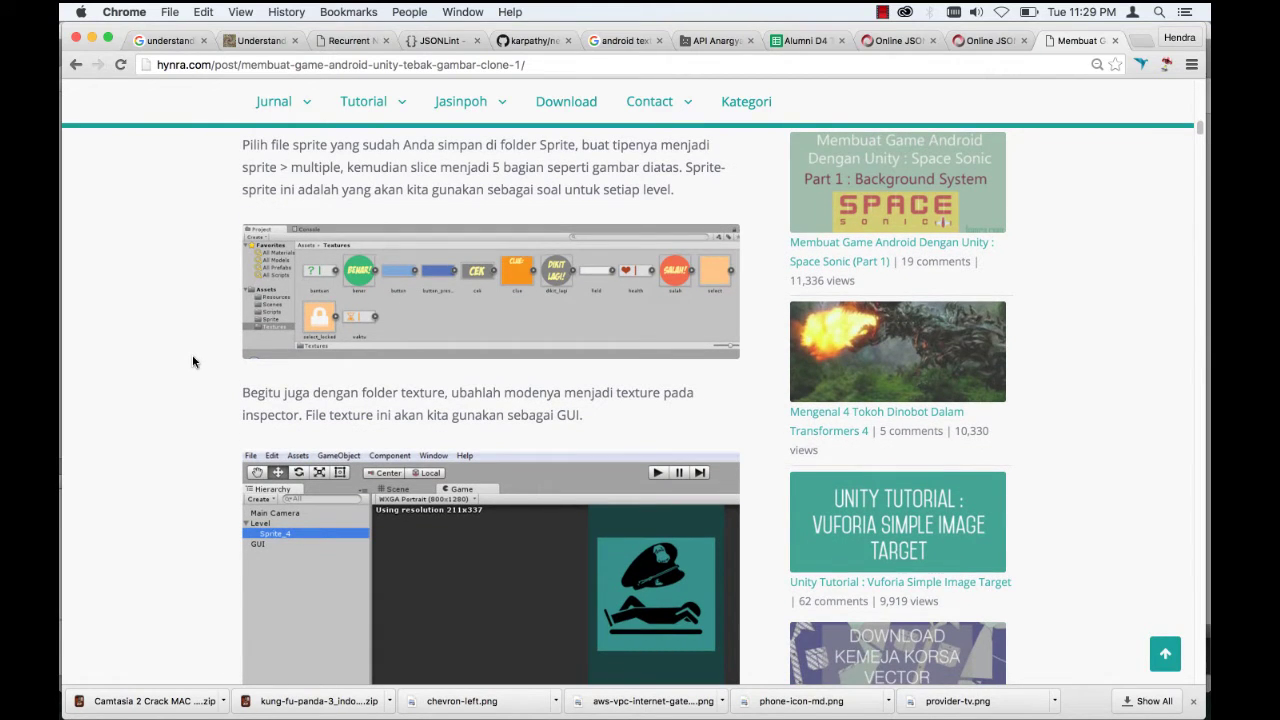
{"action": "scroll", "coordinate": [193, 362], "scroll_direction": "down", "scroll_amount": 1}
{"action": "scroll", "coordinate": [193, 362], "scroll_direction": "down", "scroll_amount": 1}
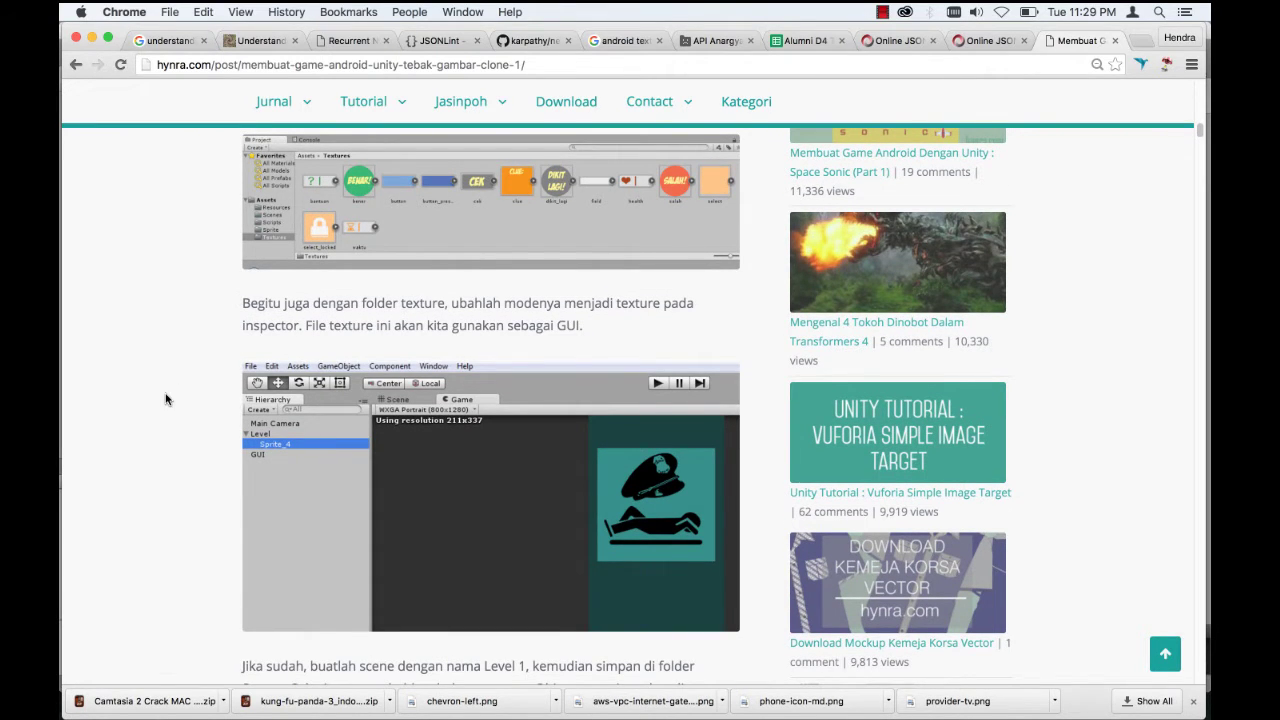
{"action": "scroll", "coordinate": [166, 399], "scroll_direction": "down", "scroll_amount": 3}
{"action": "scroll", "coordinate": [166, 399], "scroll_direction": "down", "scroll_amount": 1}
{"action": "scroll", "coordinate": [166, 399], "scroll_direction": "down", "scroll_amount": 10}
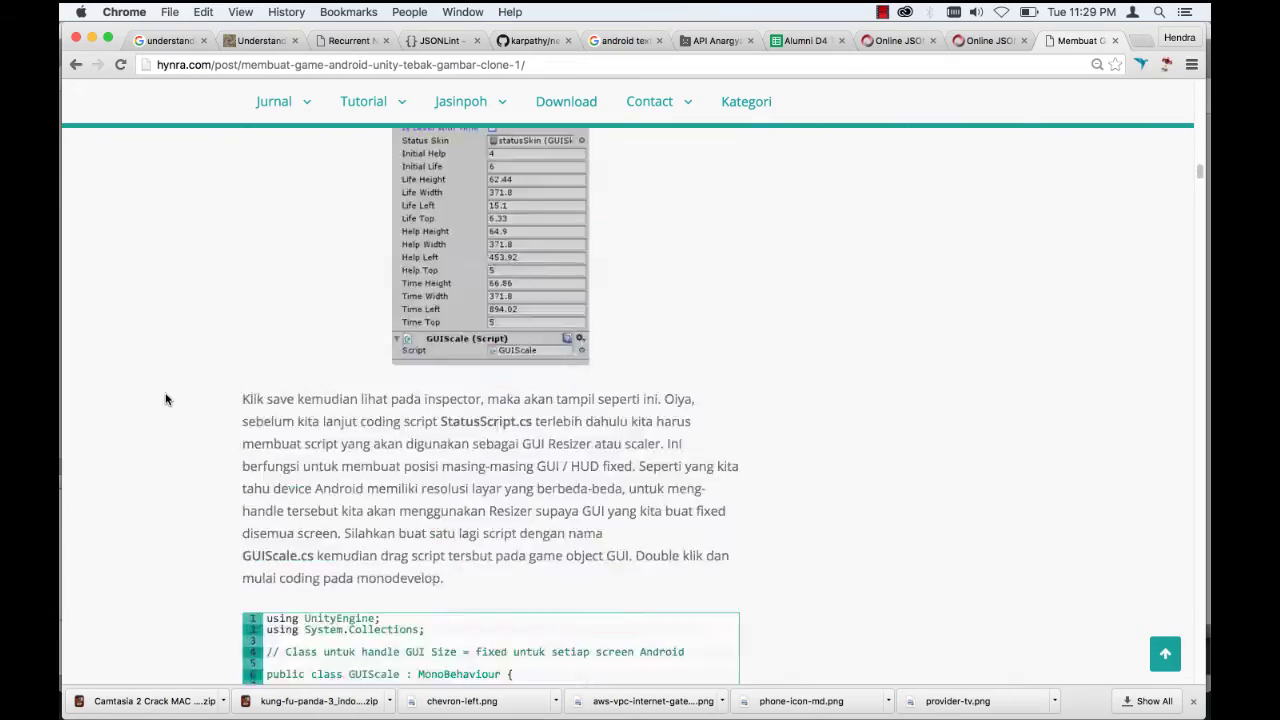
{"action": "scroll", "coordinate": [166, 399], "scroll_direction": "down", "scroll_amount": 5}
{"action": "scroll", "coordinate": [166, 399], "scroll_direction": "down", "scroll_amount": 5}
{"action": "scroll", "coordinate": [166, 399], "scroll_direction": "down", "scroll_amount": 5}
{"action": "scroll", "coordinate": [166, 399], "scroll_direction": "down", "scroll_amount": 3}
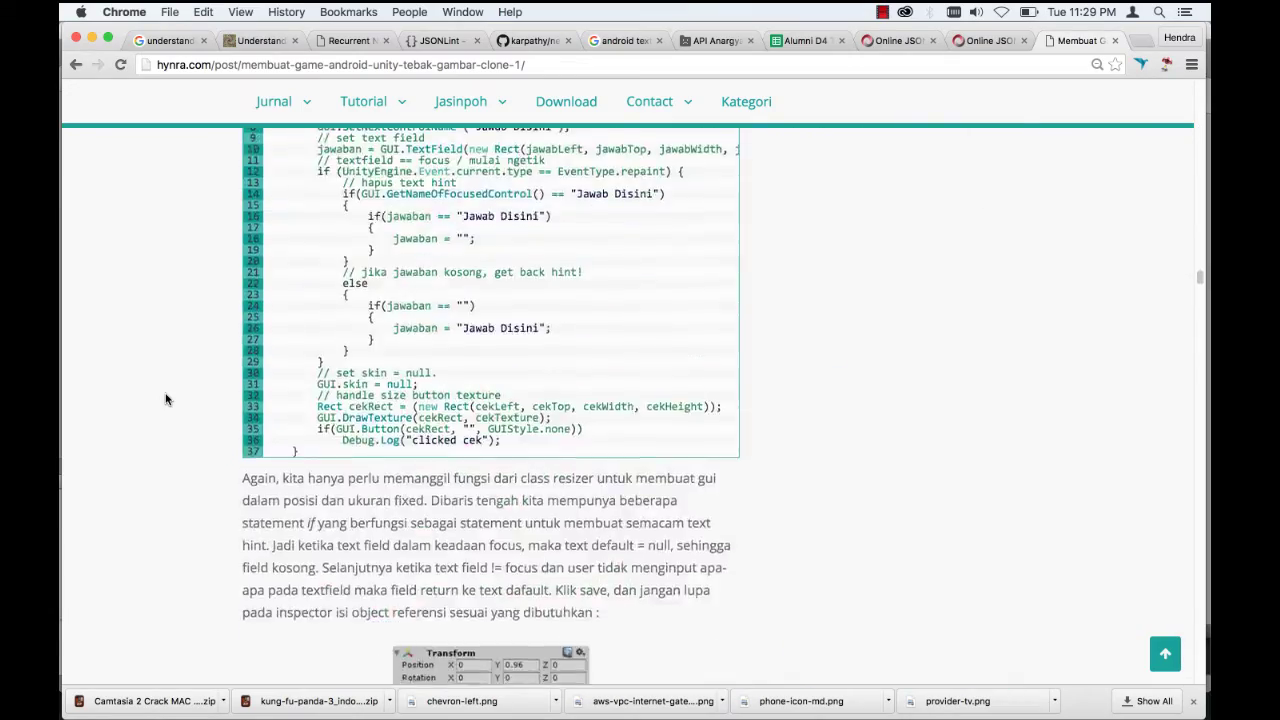
{"action": "scroll", "coordinate": [166, 399], "scroll_direction": "down", "scroll_amount": 10}
{"action": "scroll", "coordinate": [166, 399], "scroll_direction": "down", "scroll_amount": 1}
{"action": "scroll", "coordinate": [166, 399], "scroll_direction": "down", "scroll_amount": 5}
{"action": "scroll", "coordinate": [166, 399], "scroll_direction": "down", "scroll_amount": 4}
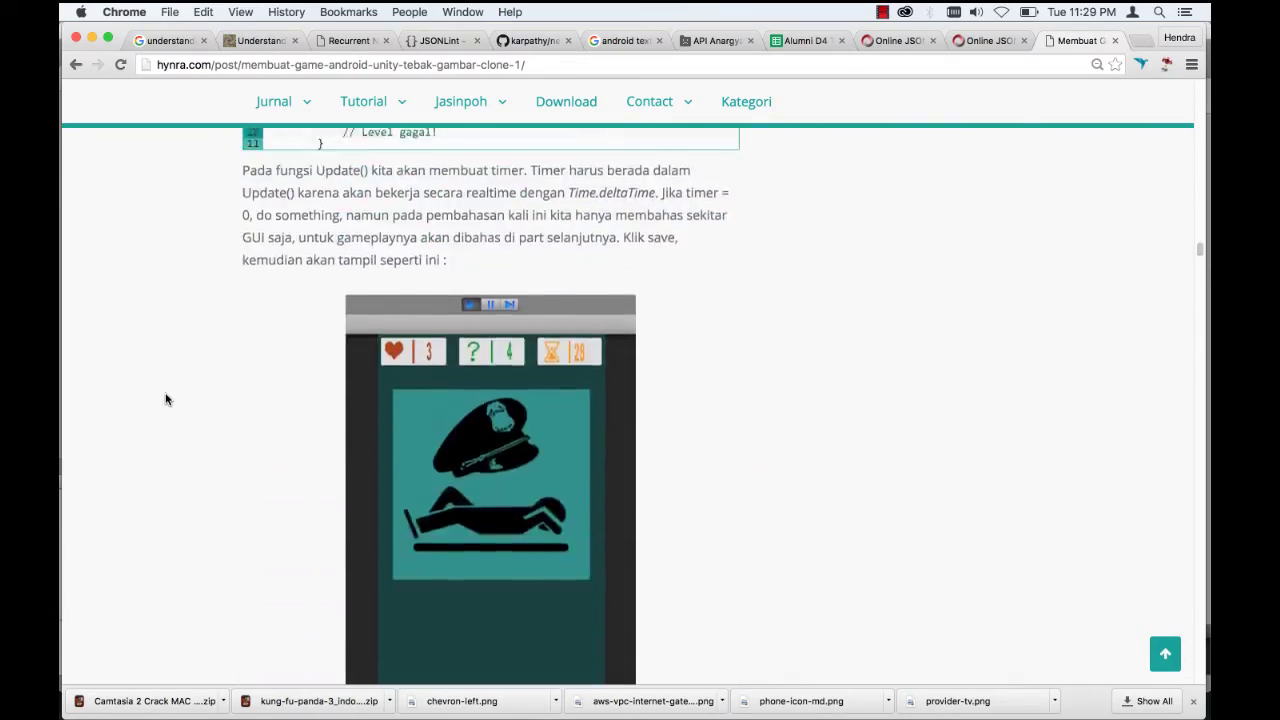
{"action": "scroll", "coordinate": [166, 399], "scroll_direction": "down", "scroll_amount": 2}
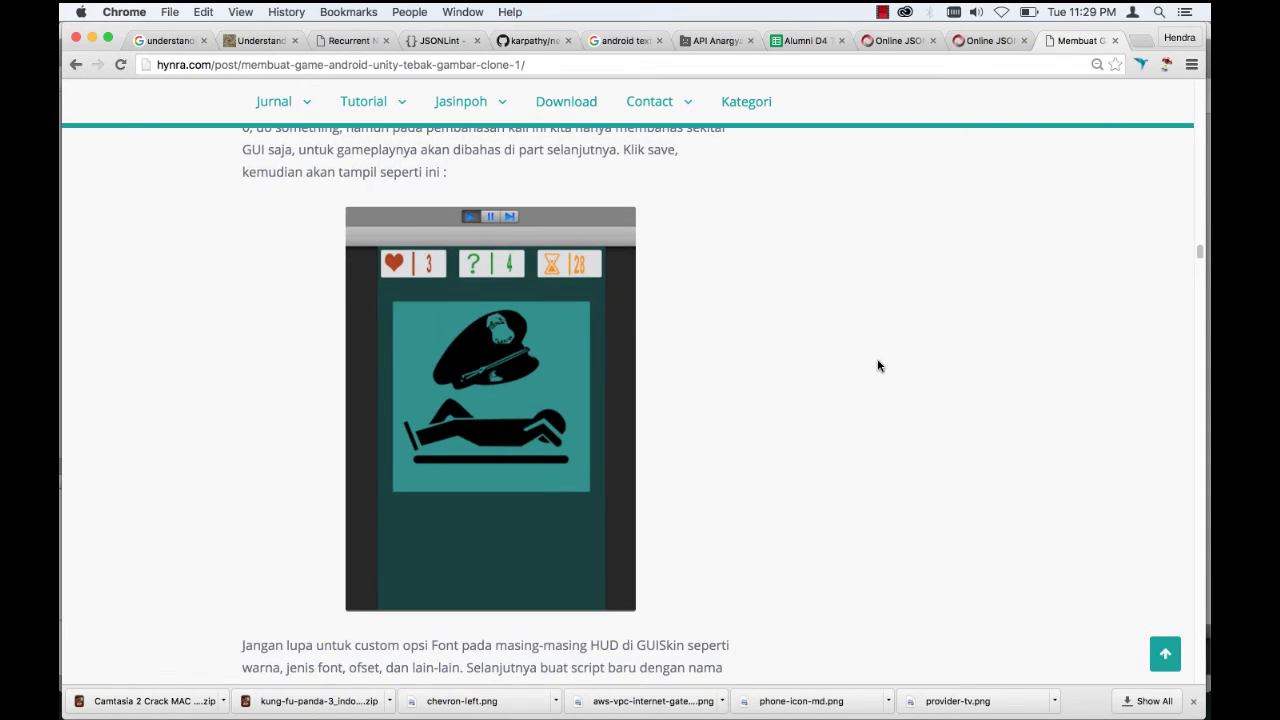
{"action": "scroll", "coordinate": [878, 366], "scroll_direction": "down", "scroll_amount": 5}
{"action": "scroll", "coordinate": [878, 366], "scroll_direction": "down", "scroll_amount": 5}
{"action": "scroll", "coordinate": [878, 366], "scroll_direction": "down", "scroll_amount": 5}
{"action": "scroll", "coordinate": [878, 366], "scroll_direction": "down", "scroll_amount": 5}
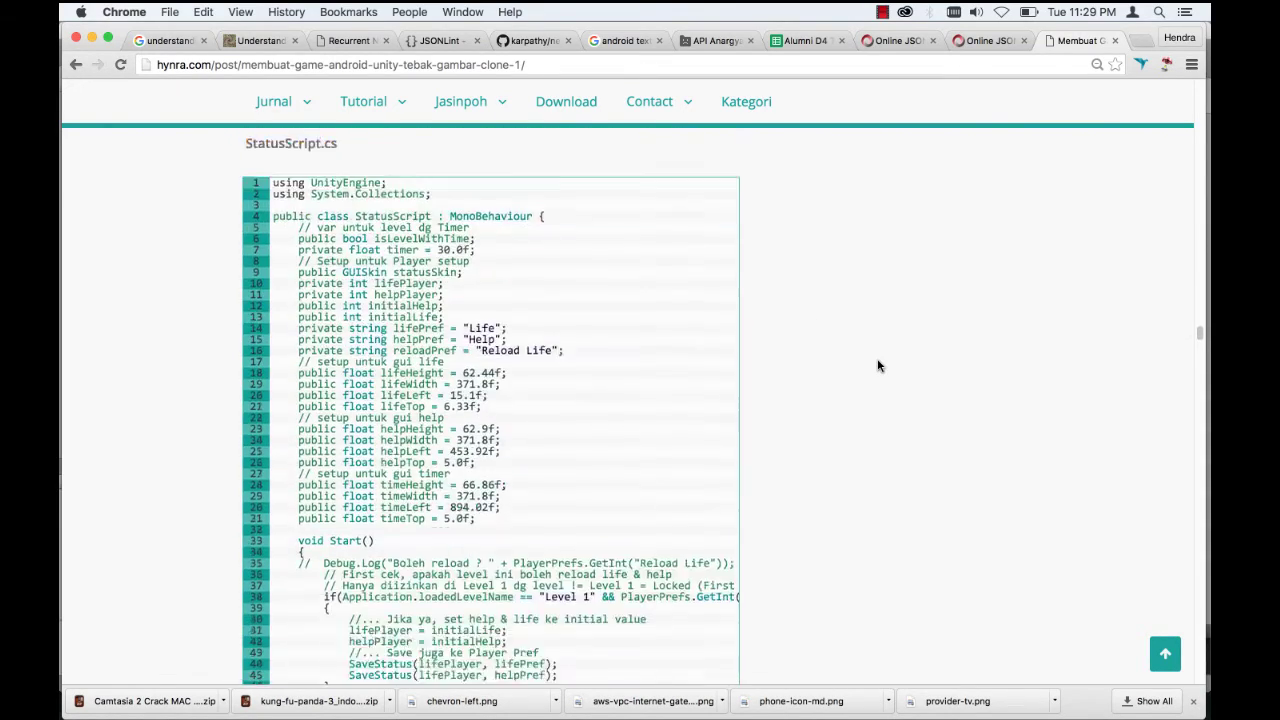
{"action": "scroll", "coordinate": [878, 366], "scroll_direction": "down", "scroll_amount": 5}
{"action": "scroll", "coordinate": [878, 366], "scroll_direction": "down", "scroll_amount": 5}
{"action": "scroll", "coordinate": [878, 366], "scroll_direction": "down", "scroll_amount": 5}
{"action": "scroll", "coordinate": [877, 366], "scroll_direction": "up", "scroll_amount": 5}
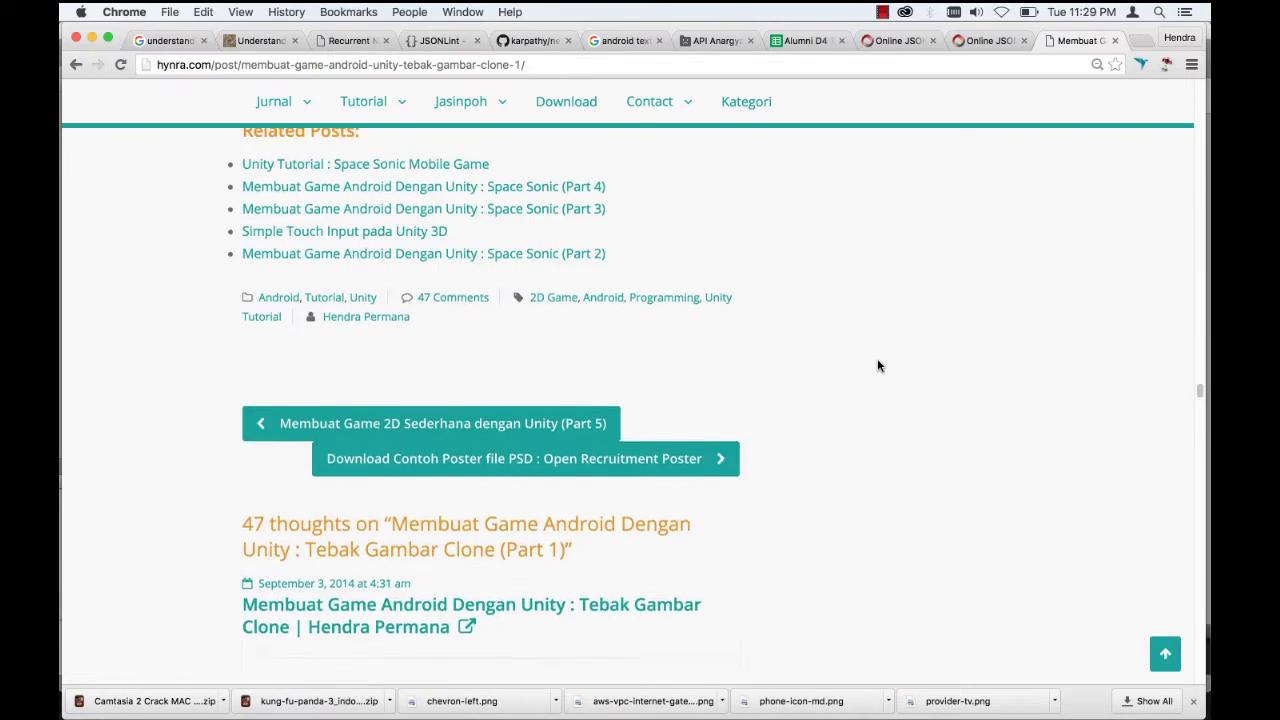
{"action": "scroll", "coordinate": [877, 366], "scroll_direction": "up", "scroll_amount": 3}
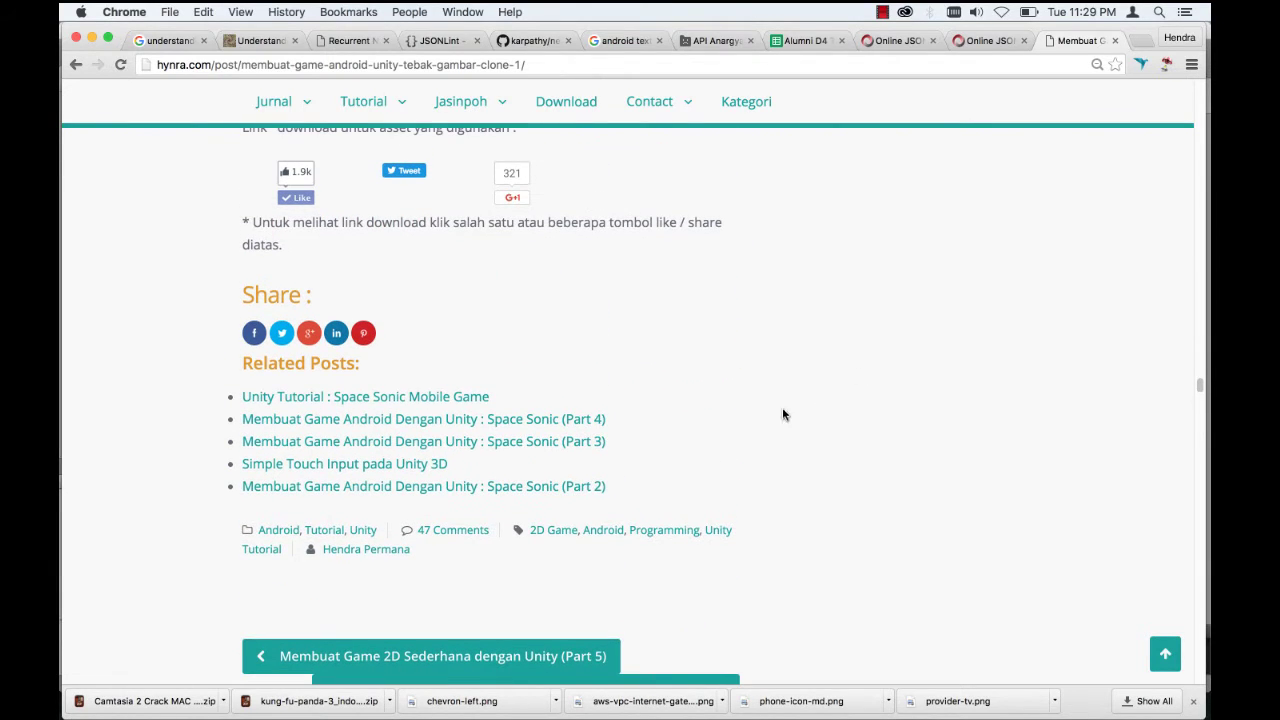
{"action": "scroll", "coordinate": [764, 459], "scroll_direction": "down", "scroll_amount": 2}
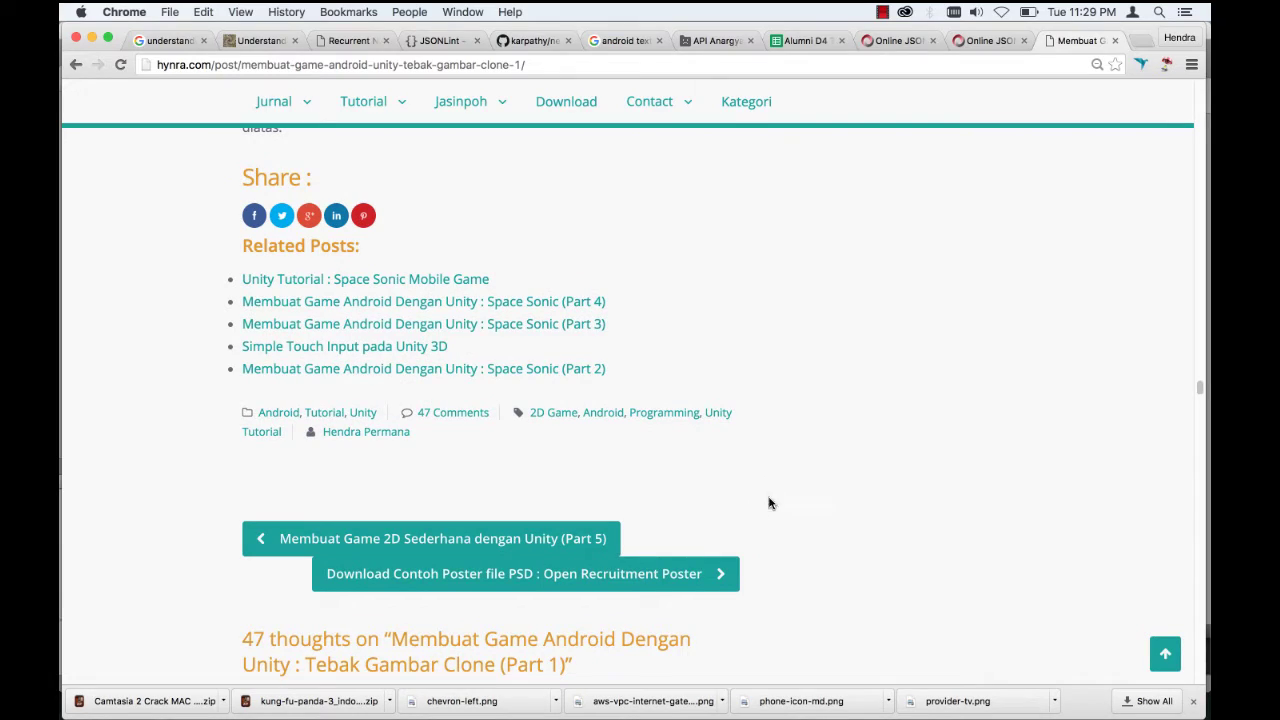
{"action": "scroll", "coordinate": [1001, 417], "scroll_direction": "up", "scroll_amount": 10}
{"action": "scroll", "coordinate": [1001, 417], "scroll_direction": "up", "scroll_amount": 5}
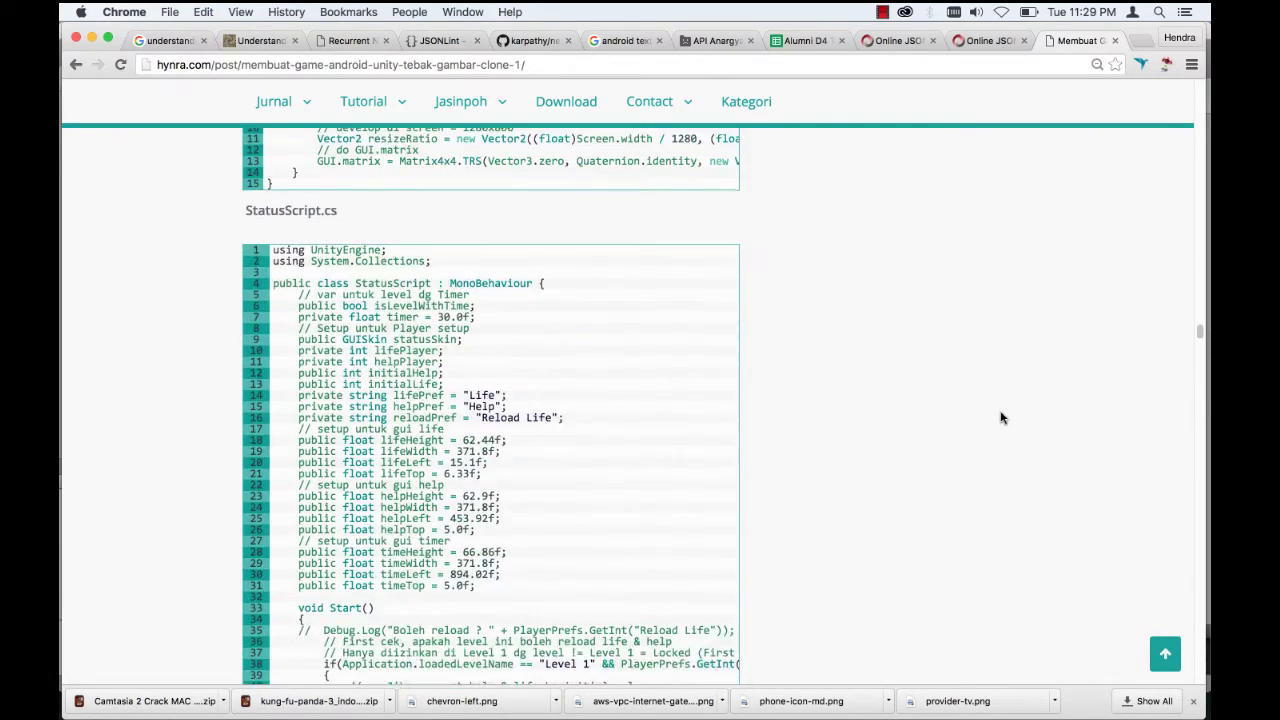
{"action": "scroll", "coordinate": [1001, 417], "scroll_direction": "up", "scroll_amount": 5}
{"action": "scroll", "coordinate": [1001, 417], "scroll_direction": "up", "scroll_amount": 3}
{"action": "scroll", "coordinate": [1001, 417], "scroll_direction": "up", "scroll_amount": 5}
{"action": "scroll", "coordinate": [1001, 417], "scroll_direction": "up", "scroll_amount": 5}
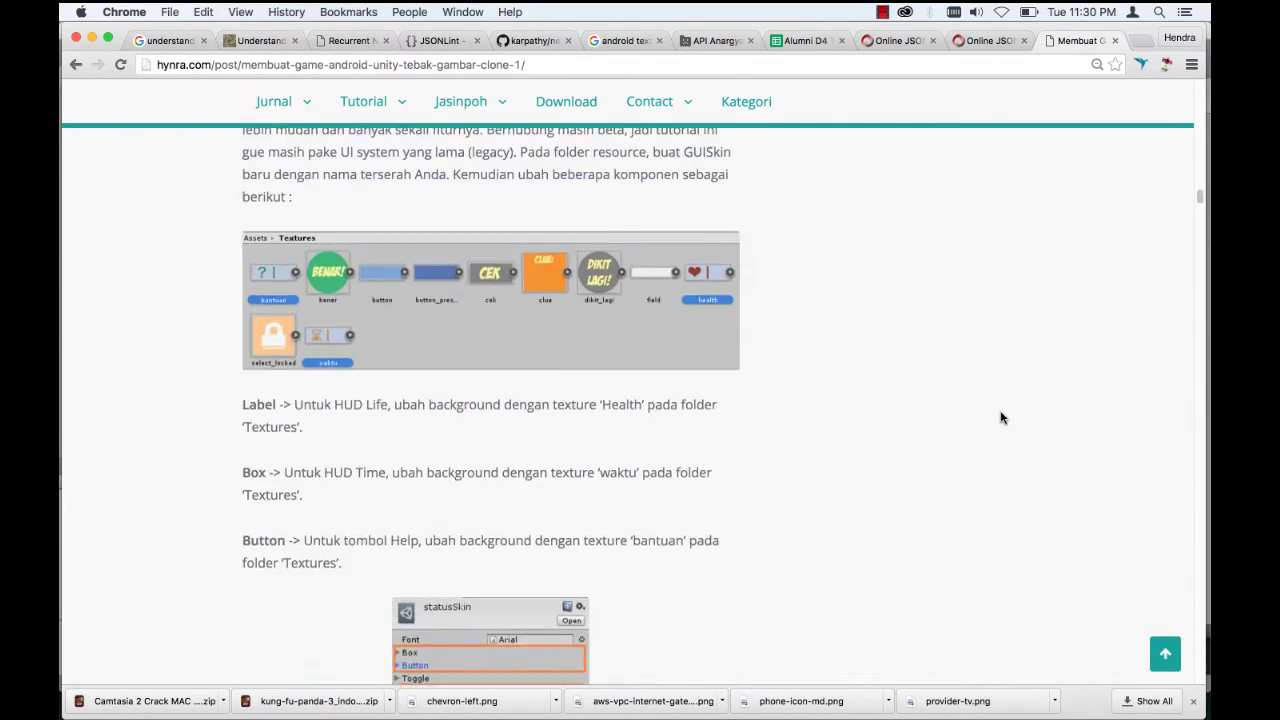
{"action": "scroll", "coordinate": [1001, 417], "scroll_direction": "up", "scroll_amount": 5}
{"action": "scroll", "coordinate": [1001, 417], "scroll_direction": "up", "scroll_amount": 5}
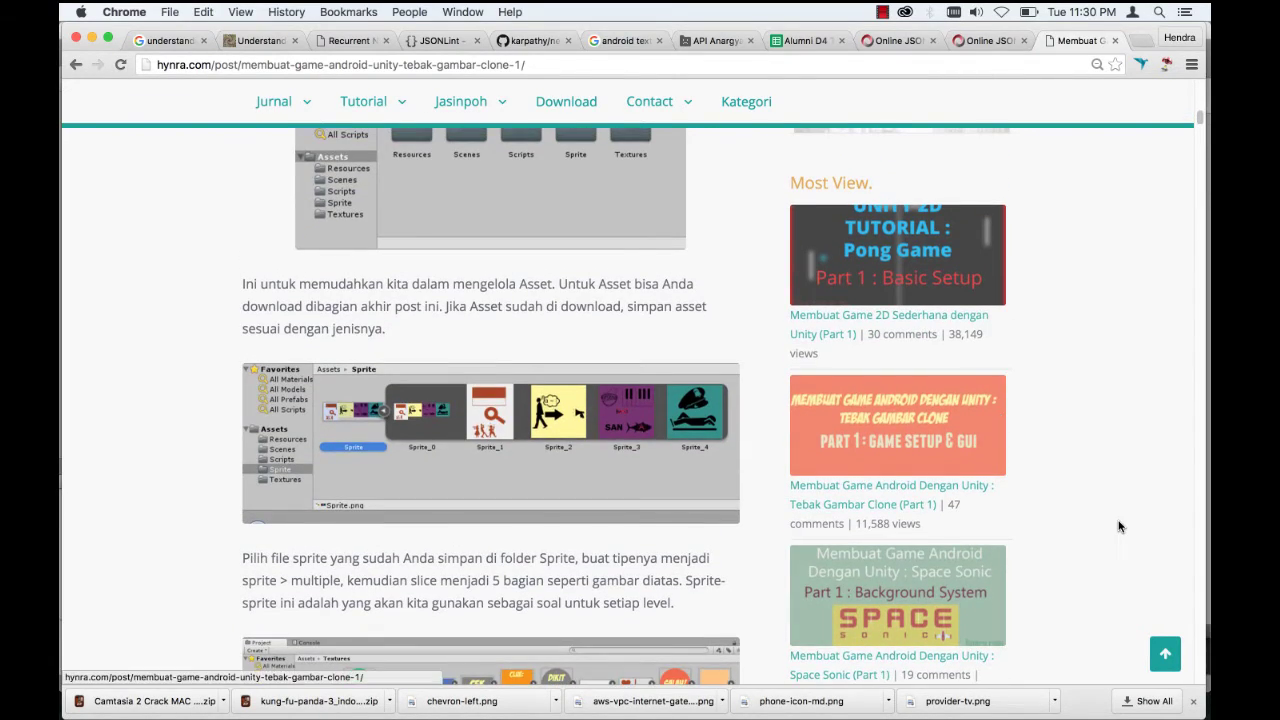
{"action": "scroll", "coordinate": [1119, 526], "scroll_direction": "down", "scroll_amount": 5}
{"action": "scroll", "coordinate": [1119, 526], "scroll_direction": "down", "scroll_amount": 5}
{"action": "scroll", "coordinate": [1119, 526], "scroll_direction": "up", "scroll_amount": 1}
{"action": "scroll", "coordinate": [1119, 526], "scroll_direction": "up", "scroll_amount": 1}
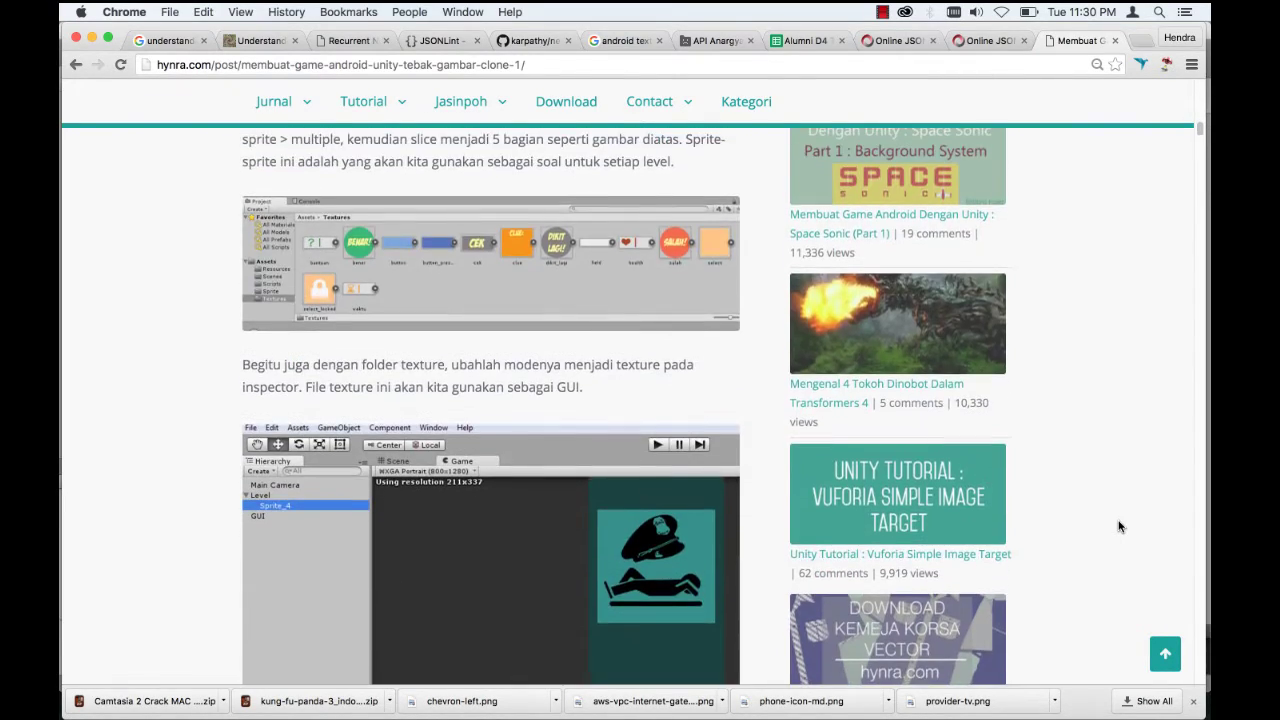
{"action": "scroll", "coordinate": [1119, 526], "scroll_direction": "down", "scroll_amount": 6}
{"action": "scroll", "coordinate": [1119, 526], "scroll_direction": "down", "scroll_amount": 5}
{"action": "scroll", "coordinate": [1119, 526], "scroll_direction": "down", "scroll_amount": 3}
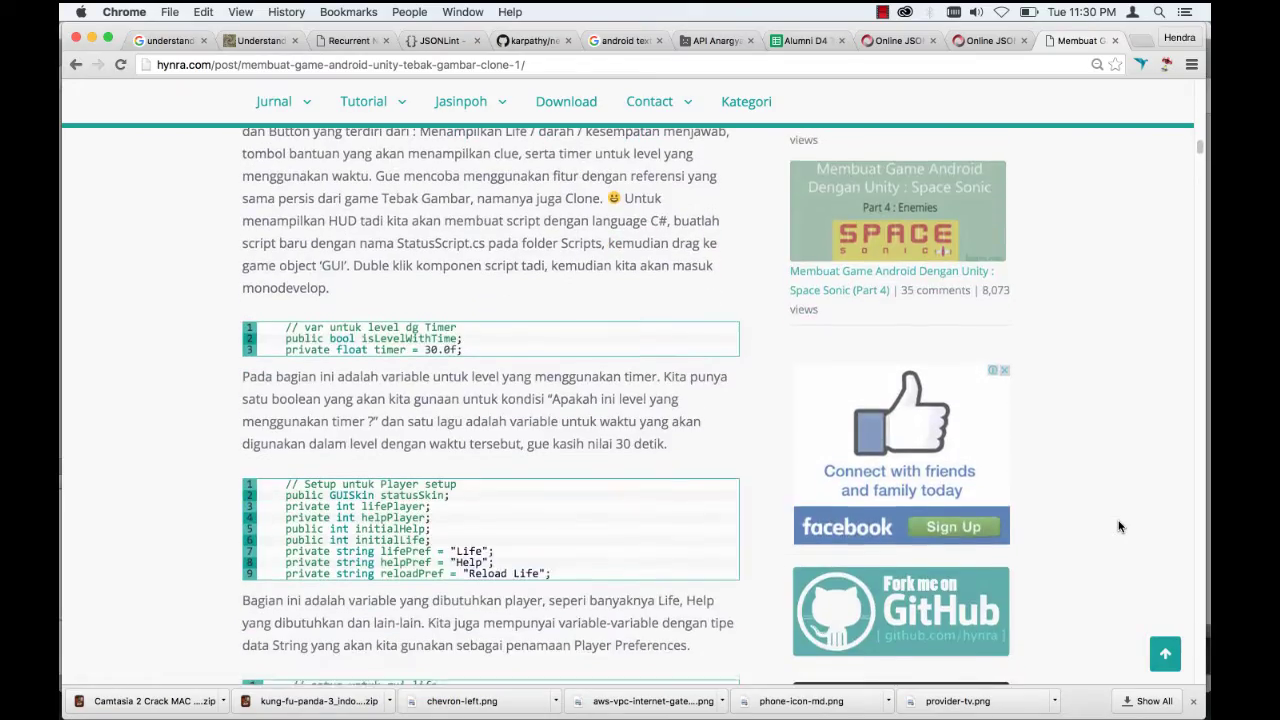
{"action": "scroll", "coordinate": [1119, 526], "scroll_direction": "down", "scroll_amount": 5}
{"action": "scroll", "coordinate": [1119, 526], "scroll_direction": "down", "scroll_amount": 5}
{"action": "scroll", "coordinate": [1119, 526], "scroll_direction": "down", "scroll_amount": 5}
{"action": "scroll", "coordinate": [1119, 526], "scroll_direction": "down", "scroll_amount": 5}
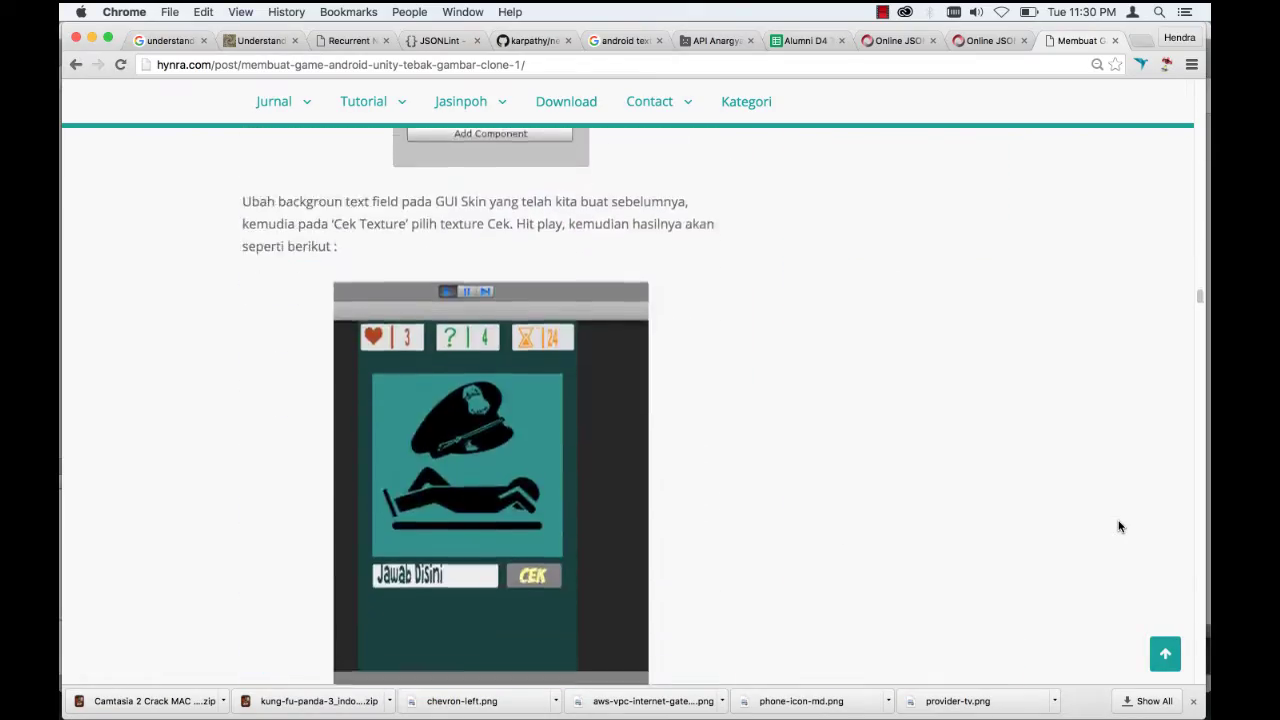
{"action": "scroll", "coordinate": [1119, 526], "scroll_direction": "down", "scroll_amount": 5}
{"action": "scroll", "coordinate": [1119, 526], "scroll_direction": "down", "scroll_amount": 6}
{"action": "scroll", "coordinate": [1119, 526], "scroll_direction": "down", "scroll_amount": 5}
{"action": "scroll", "coordinate": [1119, 526], "scroll_direction": "down", "scroll_amount": 5}
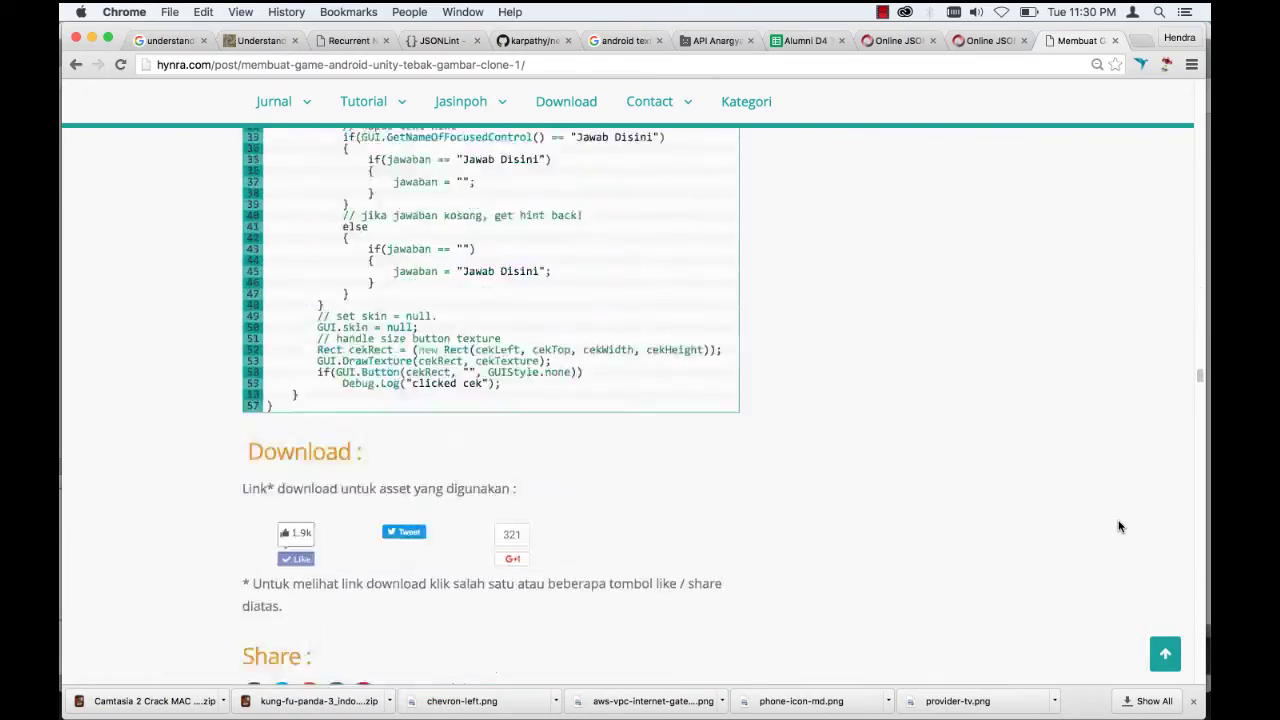
{"action": "scroll", "coordinate": [1119, 526], "scroll_direction": "down", "scroll_amount": 3}
{"action": "scroll", "coordinate": [1119, 526], "scroll_direction": "down", "scroll_amount": 1}
{"action": "scroll", "coordinate": [1119, 526], "scroll_direction": "down", "scroll_amount": 4}
{"action": "scroll", "coordinate": [1119, 526], "scroll_direction": "down", "scroll_amount": 1}
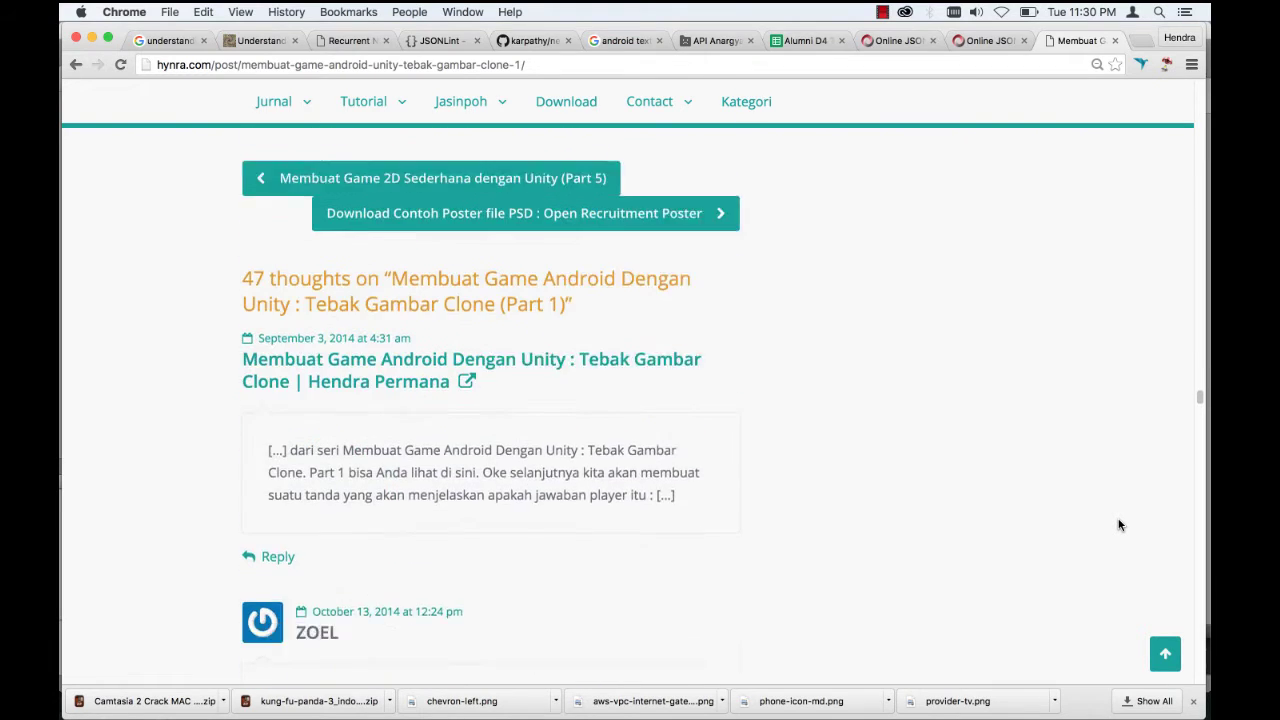
{"action": "scroll", "coordinate": [1119, 526], "scroll_direction": "up", "scroll_amount": 1}
{"action": "scroll", "coordinate": [1119, 526], "scroll_direction": "up", "scroll_amount": 1}
{"action": "scroll", "coordinate": [1119, 526], "scroll_direction": "up", "scroll_amount": 2}
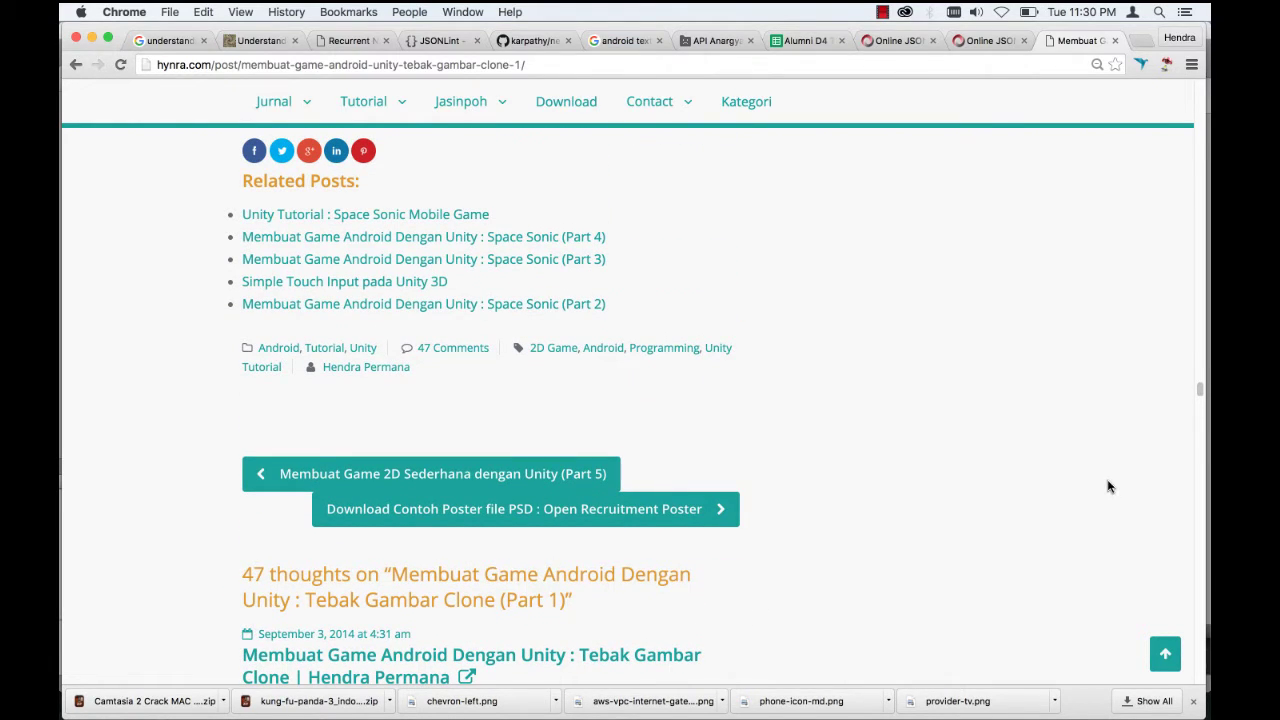
Step: Search for 'tebak gambar' and open the hynra.com Tebak Gambar Clone (Part 2) post
{"action": "left_click_drag", "start_coordinate": [1199, 389], "coordinate": [1204, 8]}
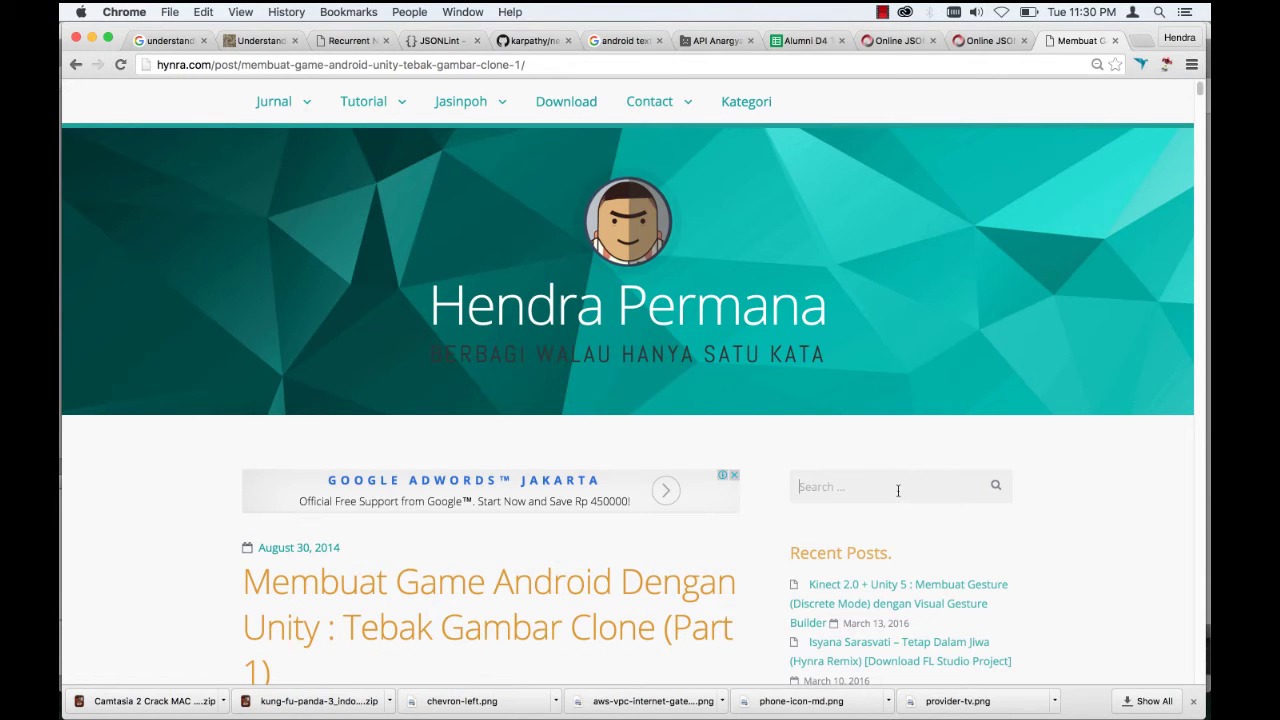
{"action": "type", "text": "tebak gambar"}
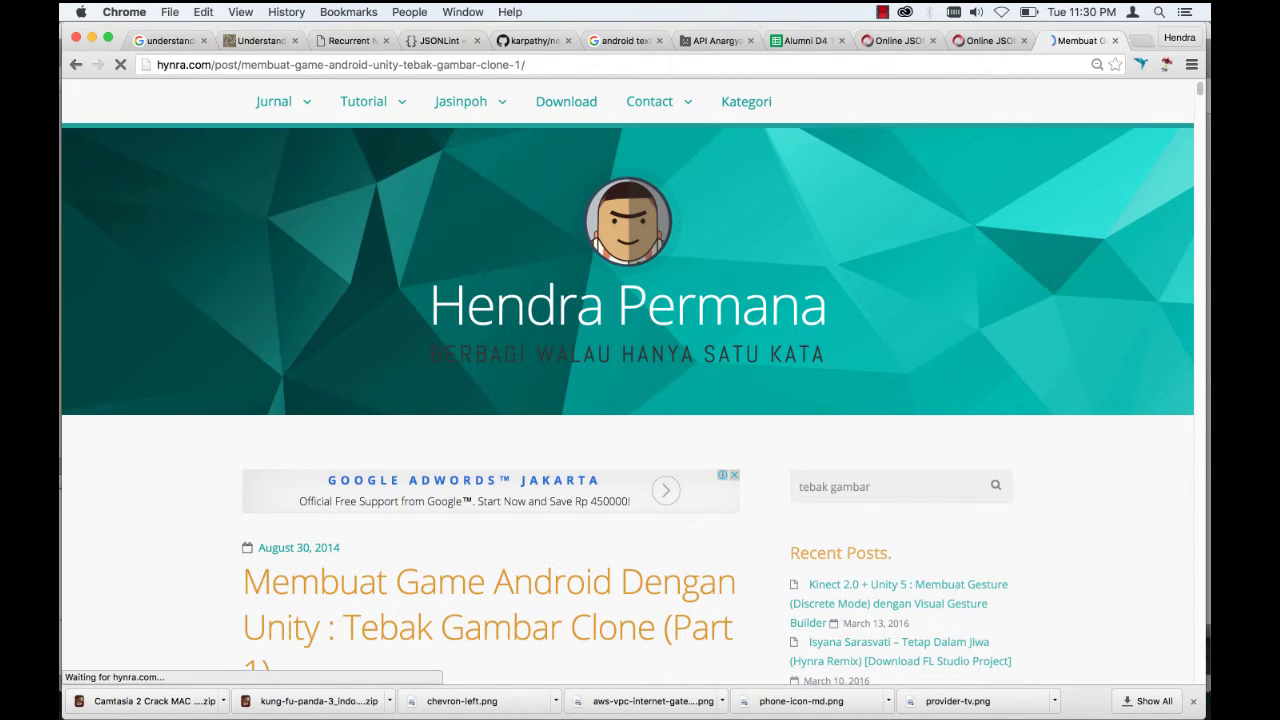
{"action": "scroll", "coordinate": [975, 495], "scroll_direction": "down", "scroll_amount": 3}
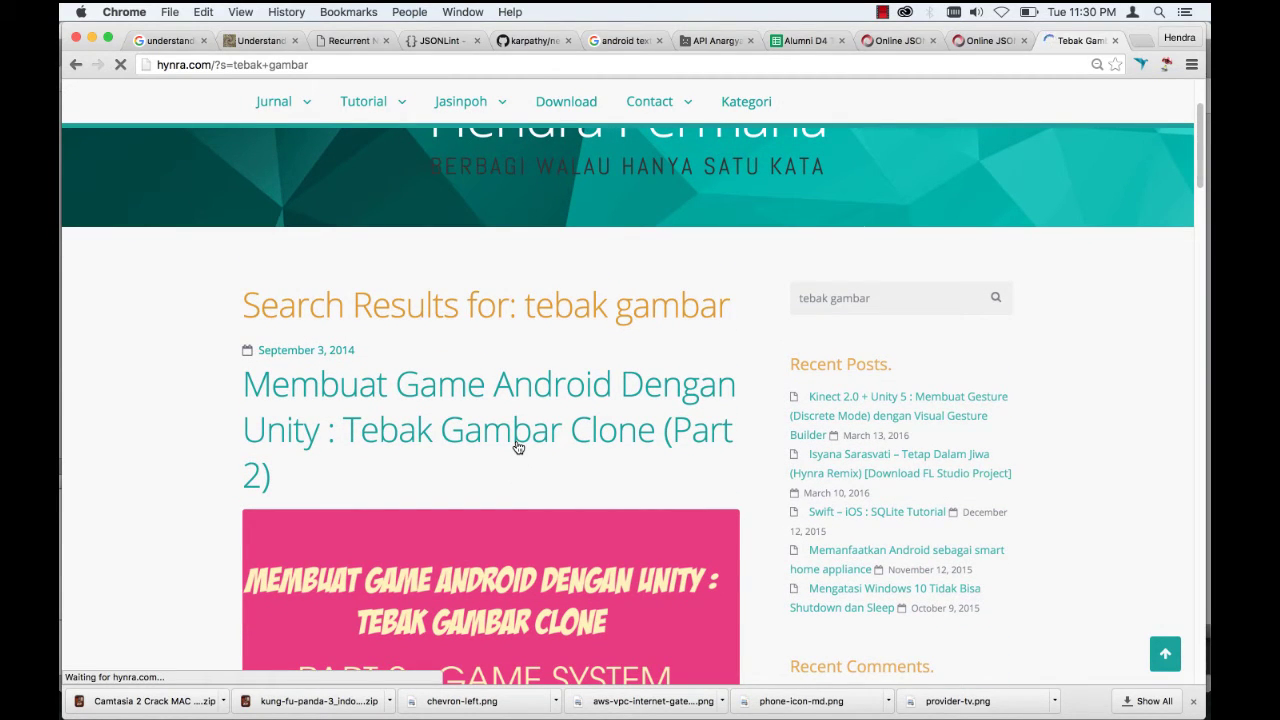
{"action": "left_click", "coordinate": [518, 447]}
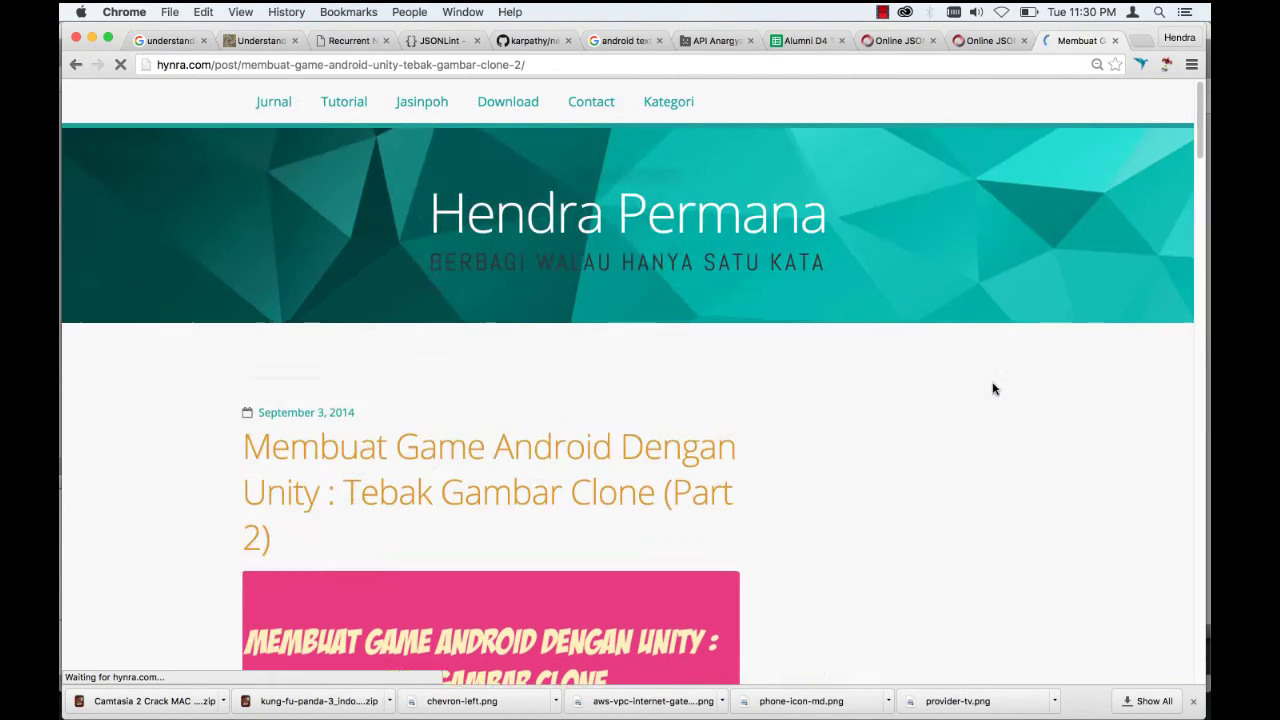
Step: Scroll down the Part 2 article until its embedded YouTube demo video is visible
{"action": "scroll", "coordinate": [854, 497], "scroll_direction": "down", "scroll_amount": 5}
{"action": "scroll", "coordinate": [840, 506], "scroll_direction": "down", "scroll_amount": 4}
{"action": "scroll", "coordinate": [843, 510], "scroll_direction": "down", "scroll_amount": 5}
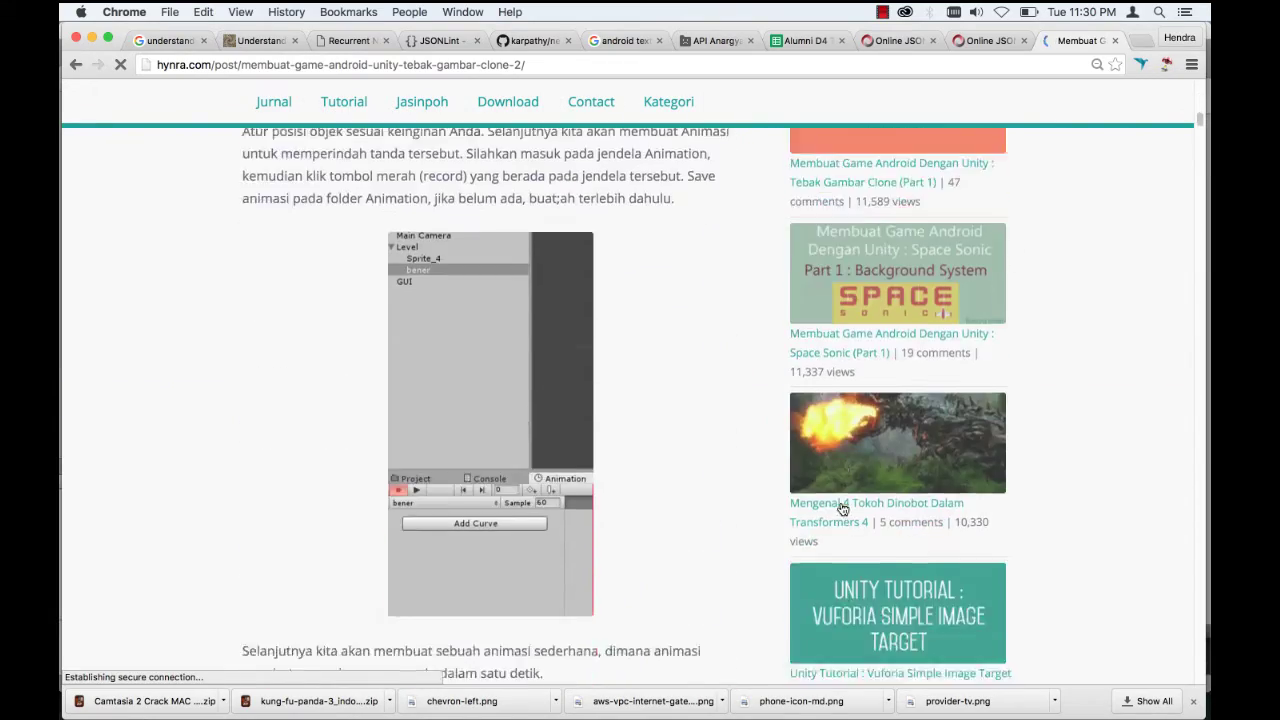
{"action": "scroll", "coordinate": [843, 510], "scroll_direction": "down", "scroll_amount": 5}
{"action": "scroll", "coordinate": [843, 510], "scroll_direction": "down", "scroll_amount": 5}
{"action": "scroll", "coordinate": [843, 510], "scroll_direction": "down", "scroll_amount": 5}
{"action": "scroll", "coordinate": [843, 510], "scroll_direction": "down", "scroll_amount": 5}
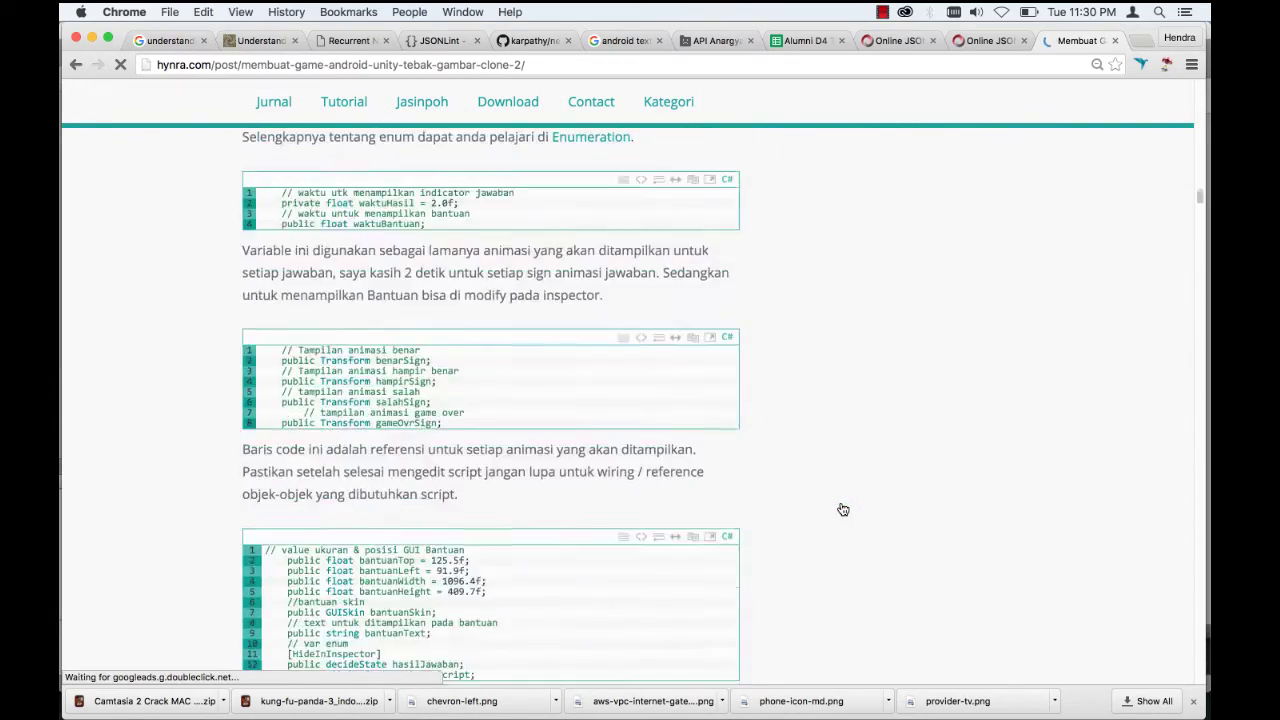
{"action": "scroll", "coordinate": [843, 510], "scroll_direction": "down", "scroll_amount": 5}
{"action": "scroll", "coordinate": [843, 510], "scroll_direction": "down", "scroll_amount": 5}
{"action": "scroll", "coordinate": [843, 510], "scroll_direction": "down", "scroll_amount": 5}
{"action": "scroll", "coordinate": [843, 510], "scroll_direction": "down", "scroll_amount": 5}
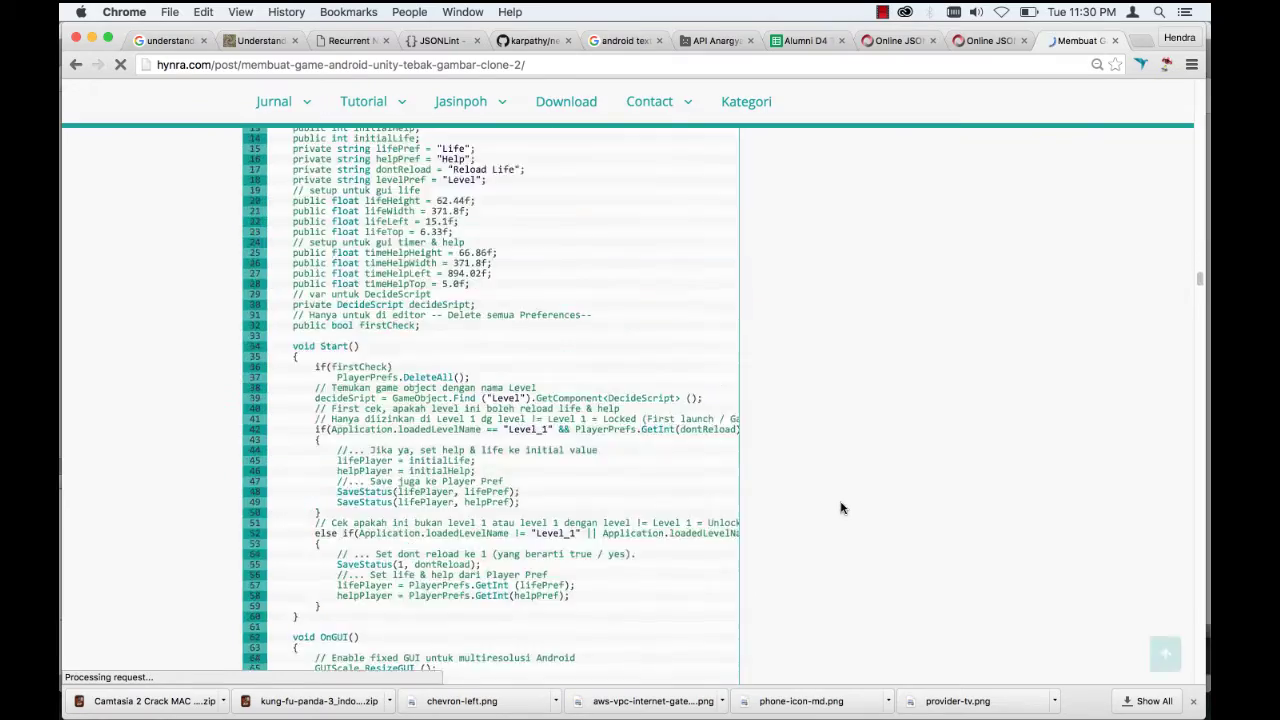
{"action": "scroll", "coordinate": [843, 510], "scroll_direction": "down", "scroll_amount": 5}
{"action": "scroll", "coordinate": [843, 510], "scroll_direction": "down", "scroll_amount": 5}
{"action": "scroll", "coordinate": [840, 508], "scroll_direction": "down", "scroll_amount": 5}
{"action": "scroll", "coordinate": [840, 508], "scroll_direction": "down", "scroll_amount": 3}
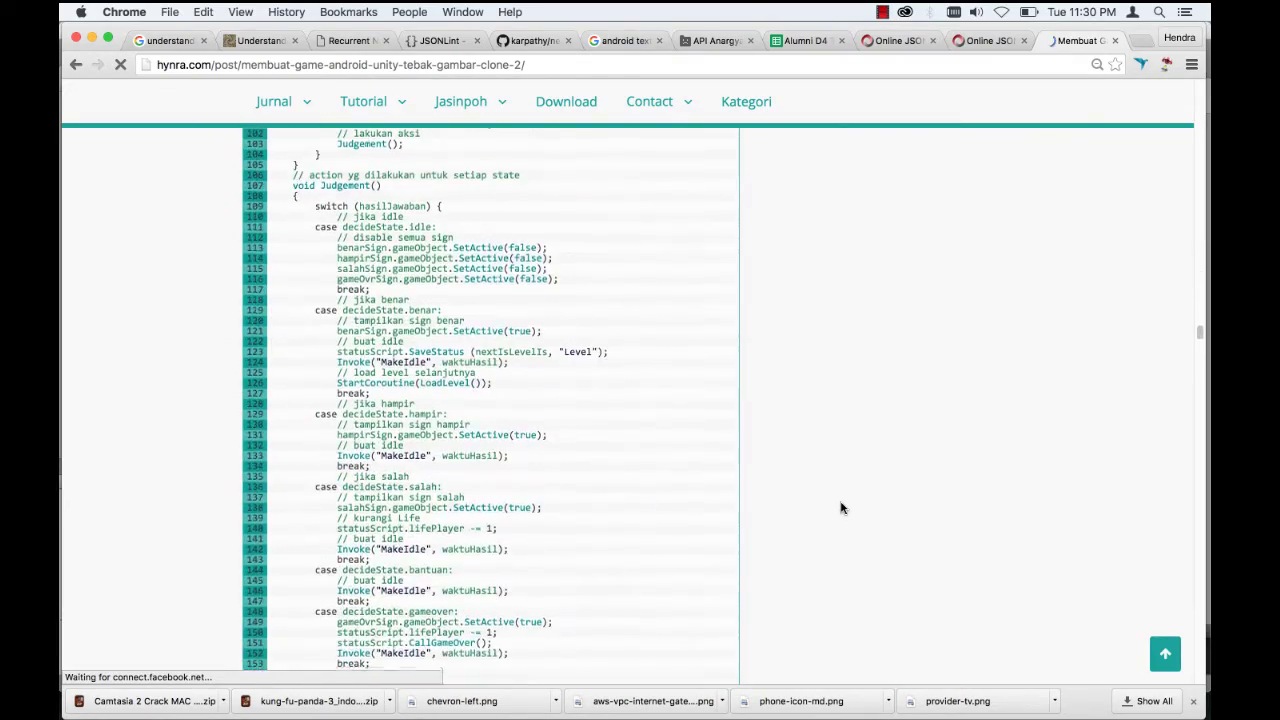
{"action": "scroll", "coordinate": [840, 508], "scroll_direction": "down", "scroll_amount": 5}
{"action": "scroll", "coordinate": [840, 508], "scroll_direction": "down", "scroll_amount": 5}
{"action": "scroll", "coordinate": [840, 508], "scroll_direction": "down", "scroll_amount": 5}
{"action": "scroll", "coordinate": [841, 508], "scroll_direction": "down", "scroll_amount": 10}
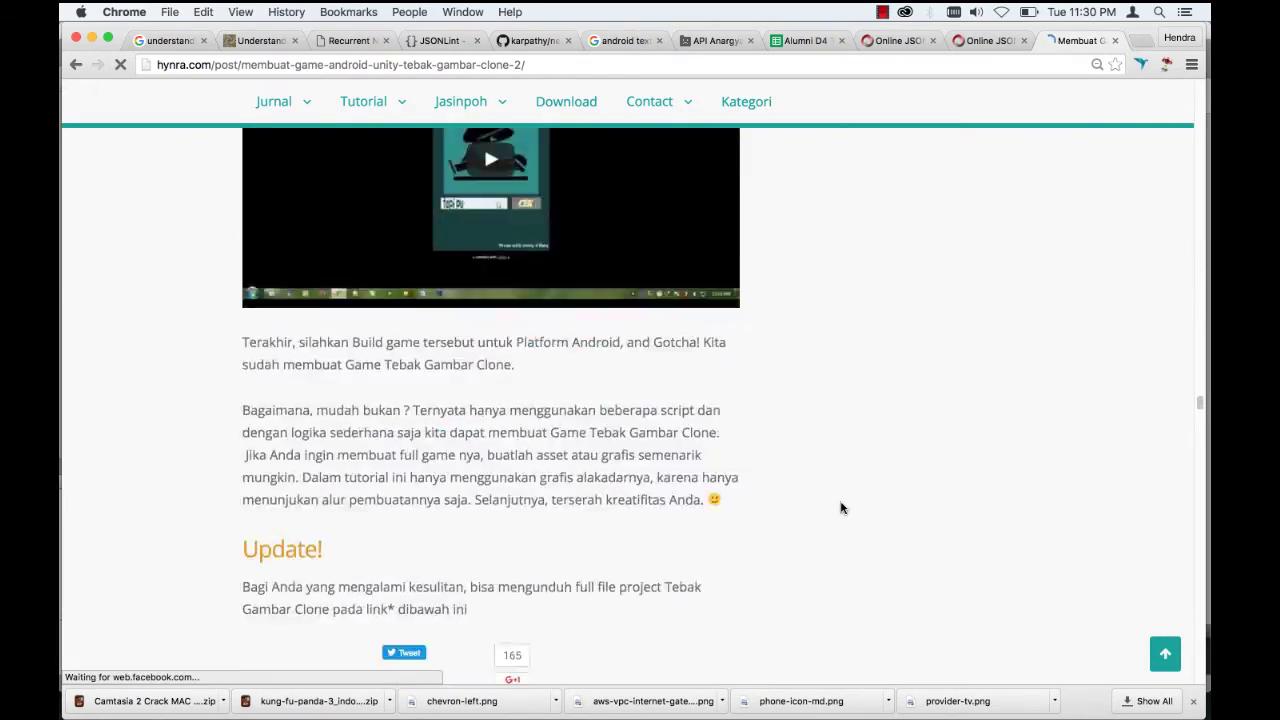
{"action": "scroll", "coordinate": [841, 508], "scroll_direction": "up", "scroll_amount": 3}
{"action": "scroll", "coordinate": [841, 508], "scroll_direction": "up", "scroll_amount": 1}
{"action": "scroll", "coordinate": [842, 510], "scroll_direction": "up", "scroll_amount": 2}
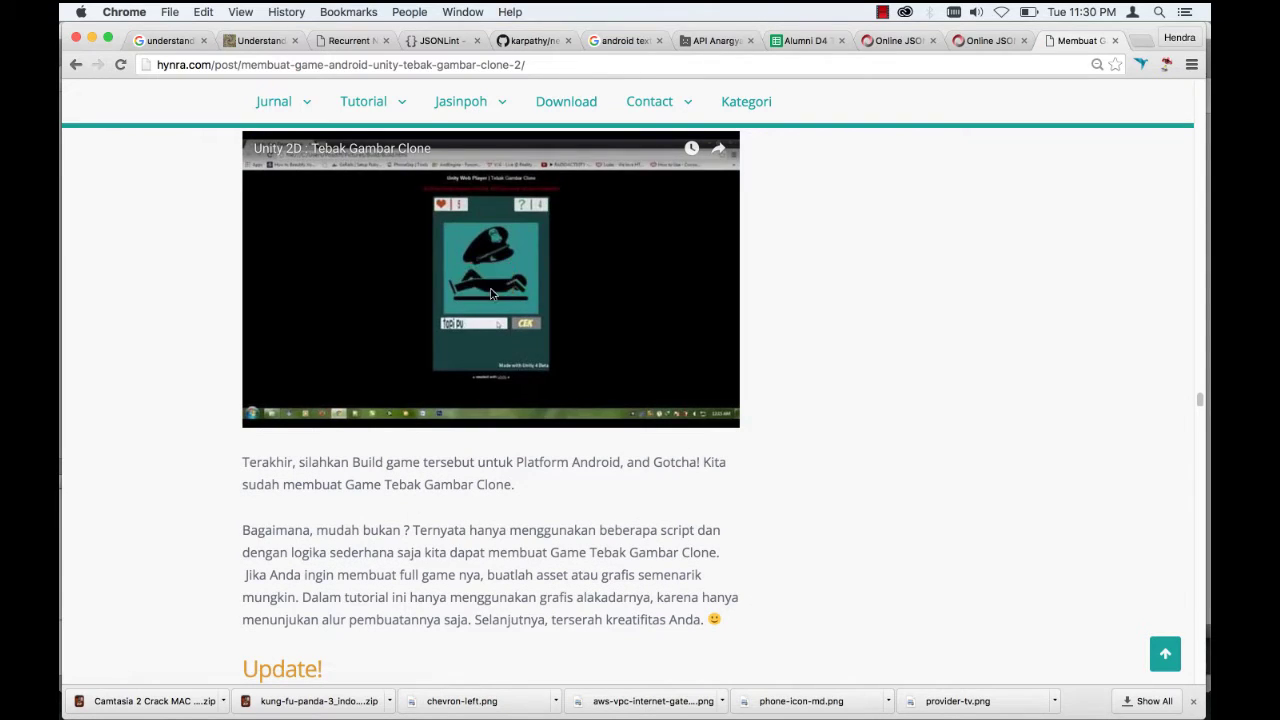
Step: Play the Tebak Gambar Clone demo video, jump ahead through 0:17, 0:45 and 1:12, and pause at 1:14
{"action": "left_click", "coordinate": [491, 293]}
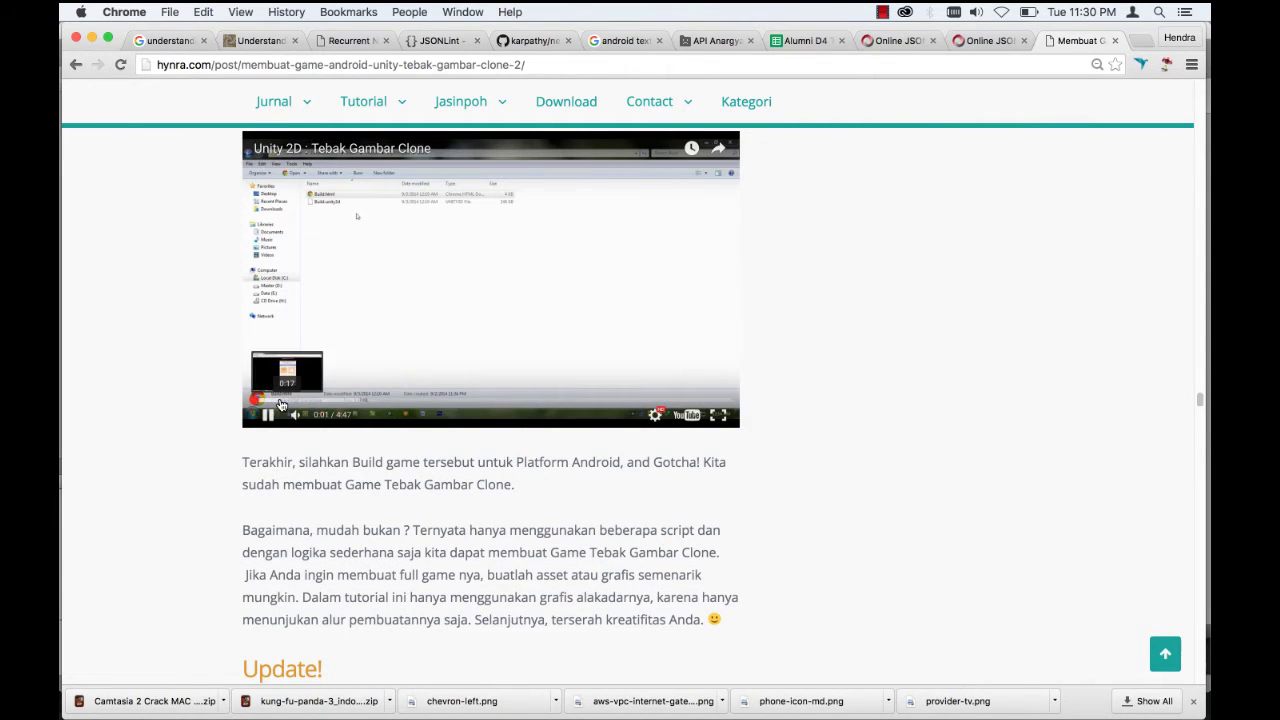
{"action": "left_click", "coordinate": [280, 401]}
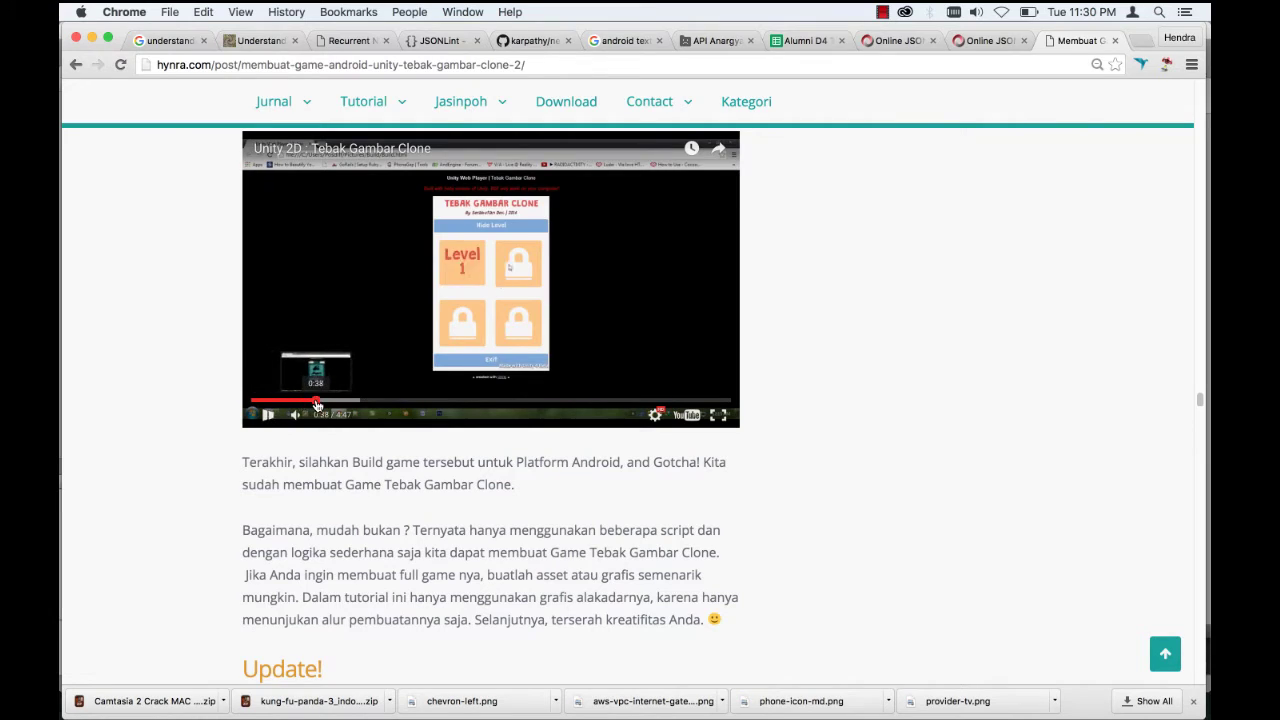
{"action": "left_click", "coordinate": [317, 402]}
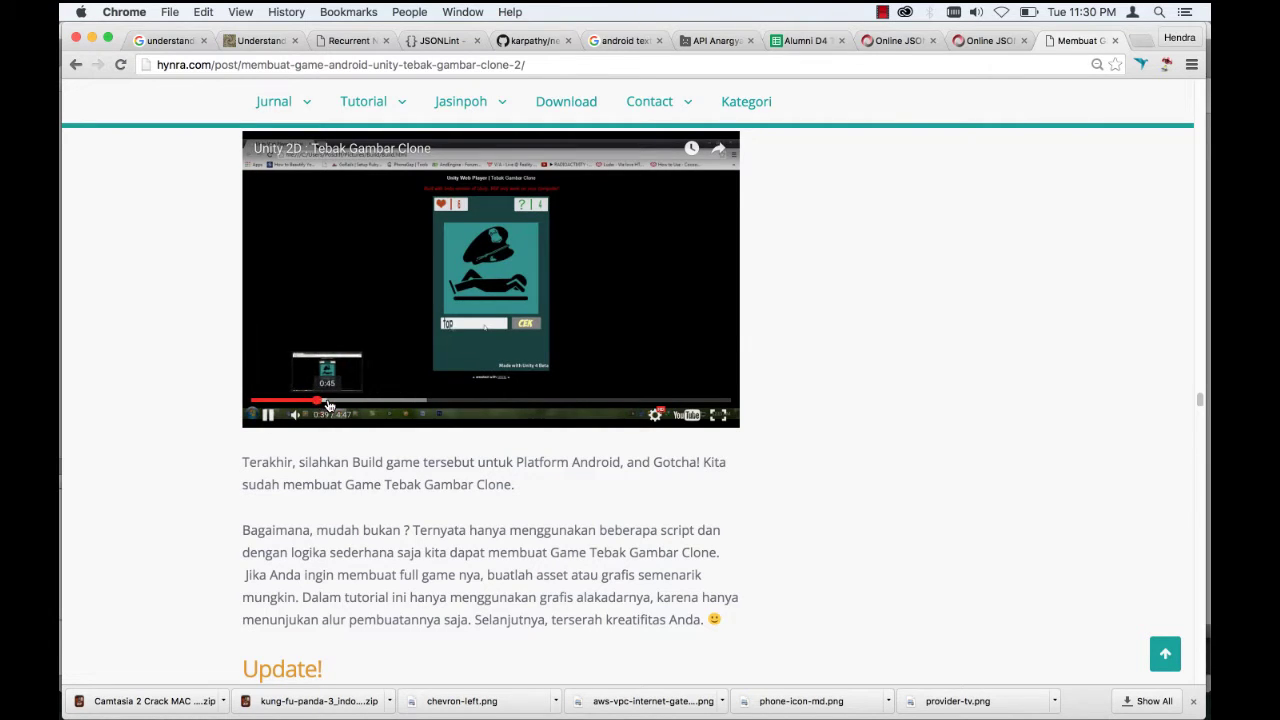
{"action": "left_click", "coordinate": [329, 404]}
{"action": "left_click", "coordinate": [372, 402]}
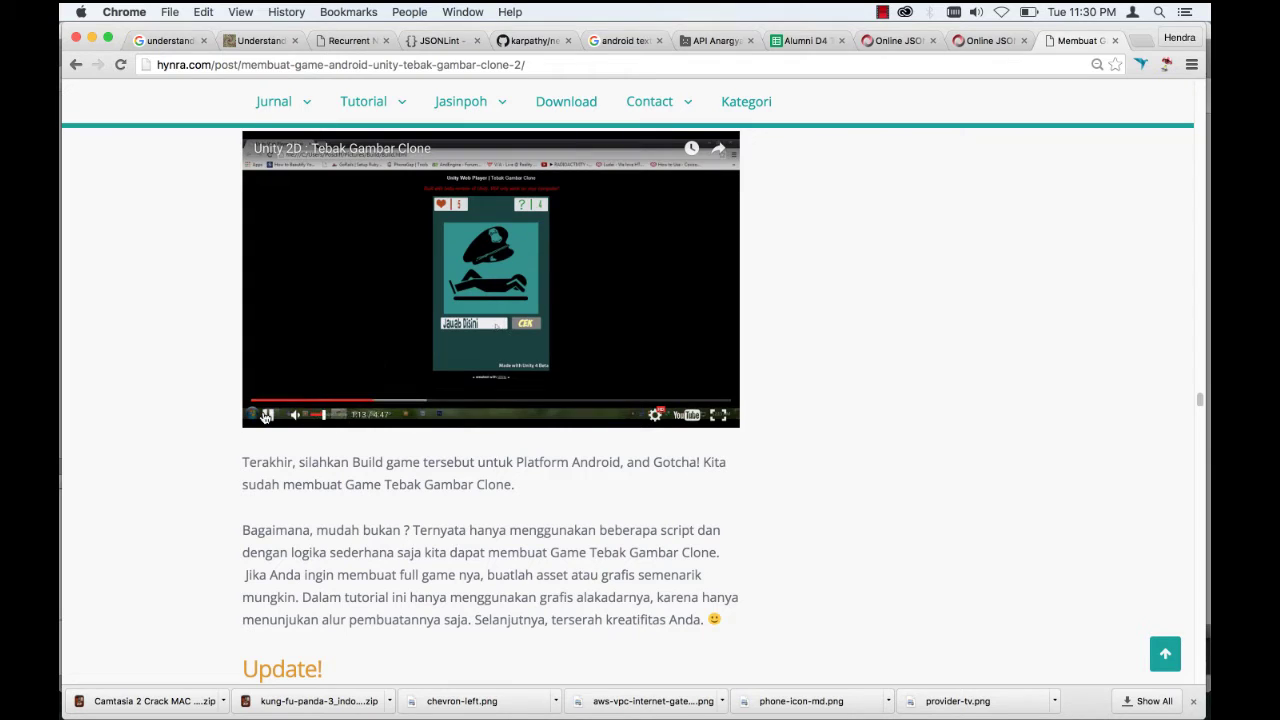
{"action": "left_click", "coordinate": [268, 416]}
{"action": "scroll", "coordinate": [930, 320], "scroll_direction": "up", "scroll_amount": 1}
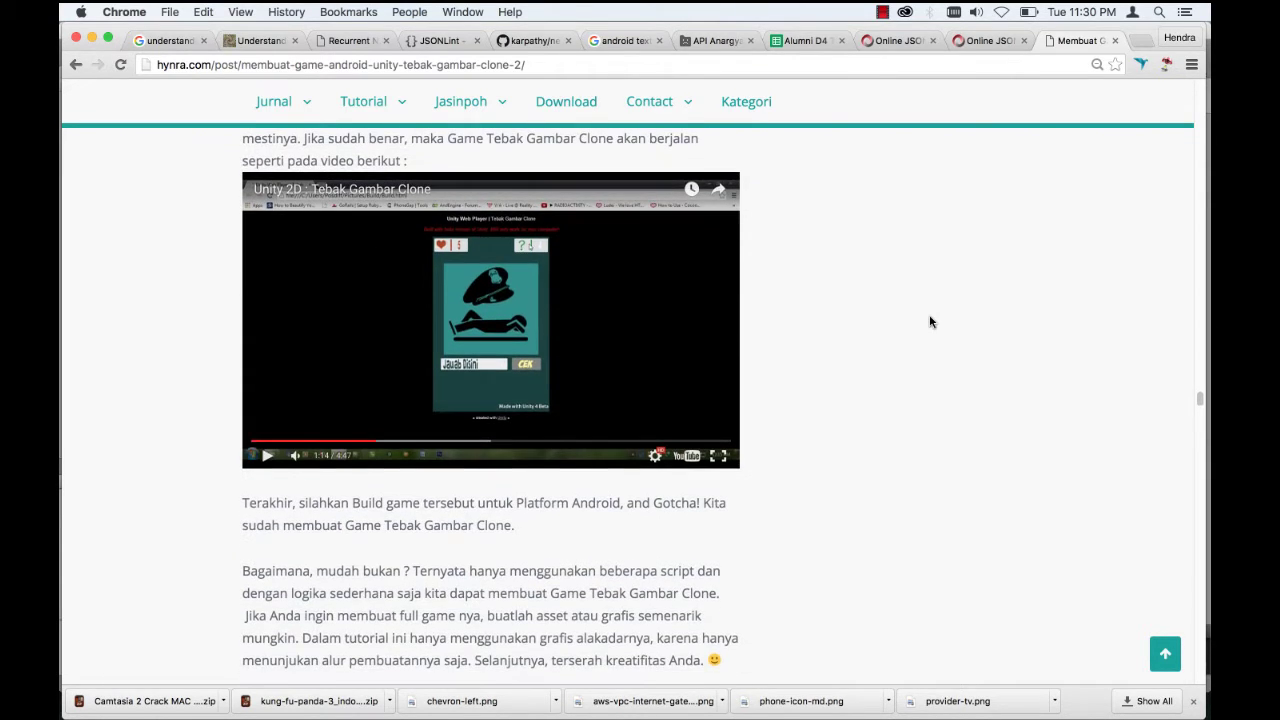
{"action": "scroll", "coordinate": [929, 321], "scroll_direction": "up", "scroll_amount": 2}
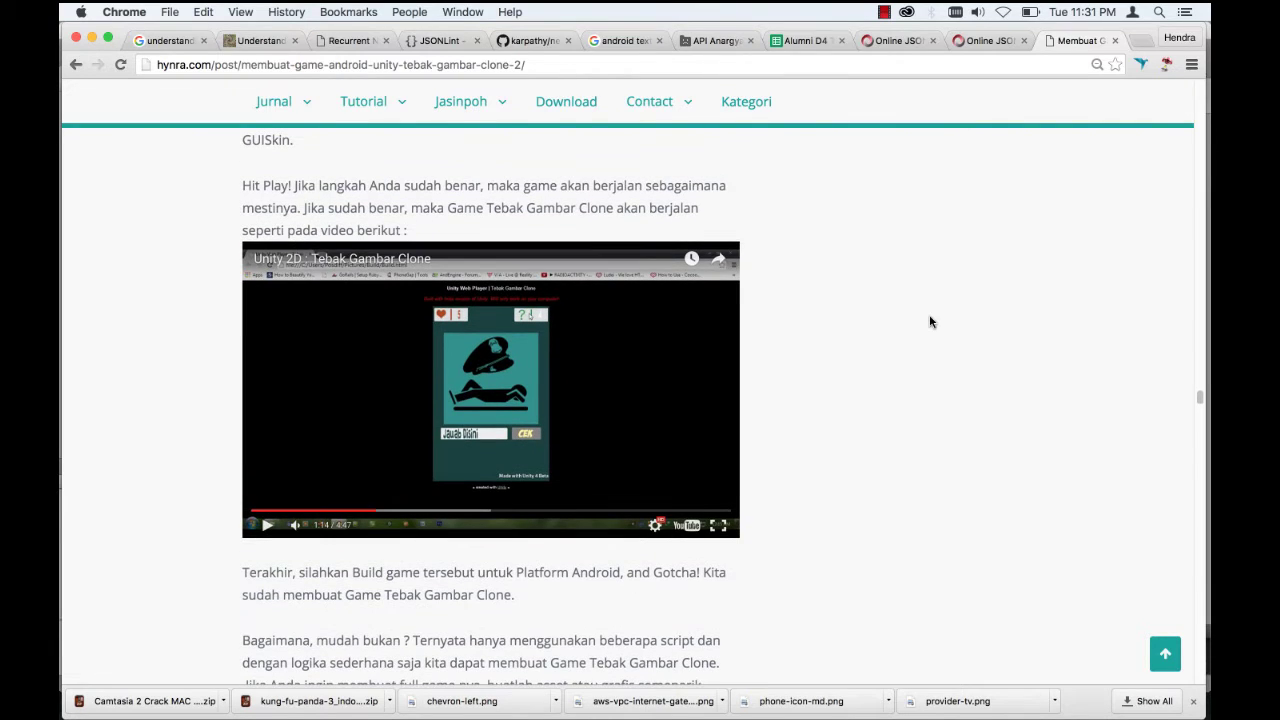
{"action": "scroll", "coordinate": [929, 321], "scroll_direction": "down", "scroll_amount": 1}
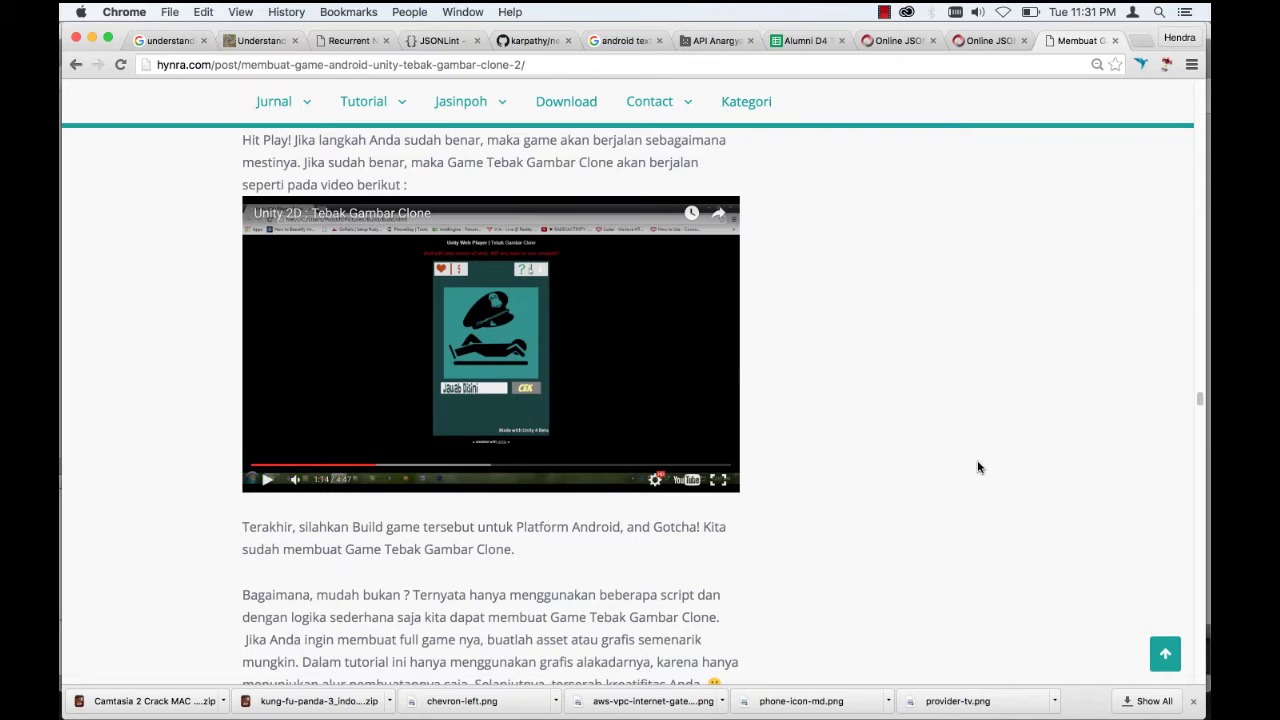
Step: Back in Unity, select the main scene in the Project assets and enter Play mode
{"action": "mouse_move", "coordinate": [960, 712]}
{"action": "left_click", "coordinate": [930, 660]}
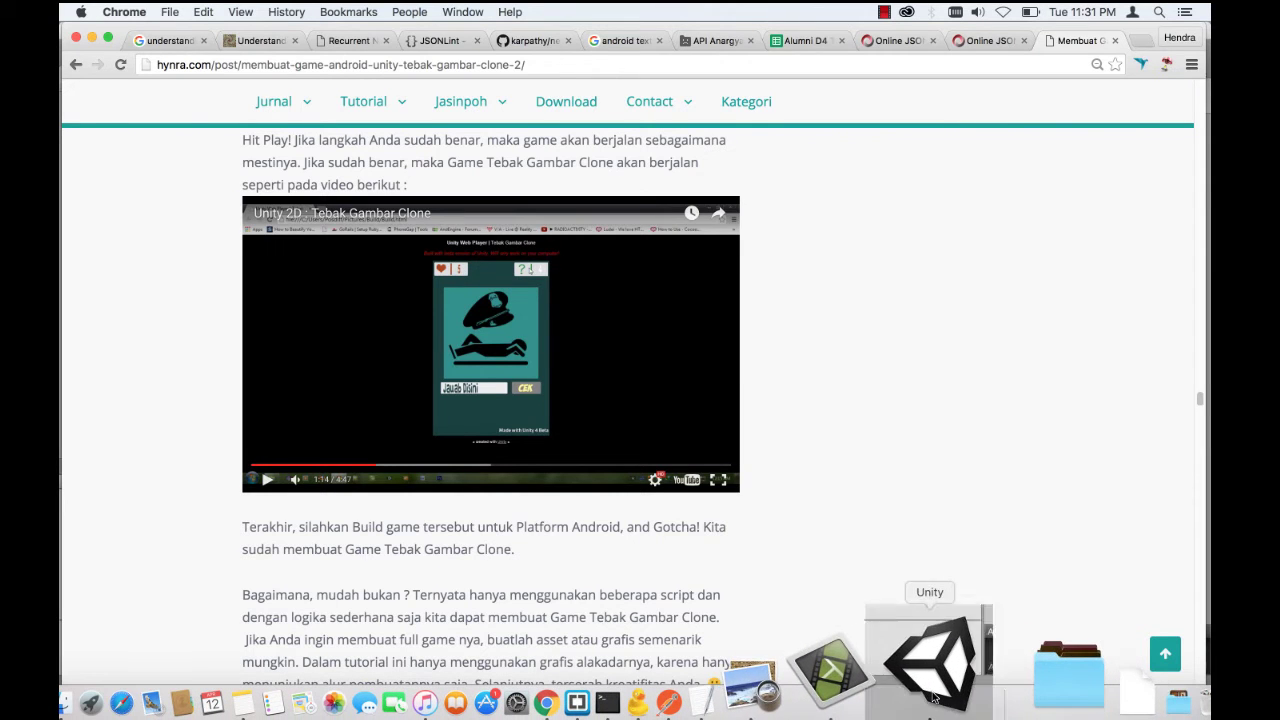
{"action": "scroll", "coordinate": [700, 270], "scroll_direction": "down", "scroll_amount": 3}
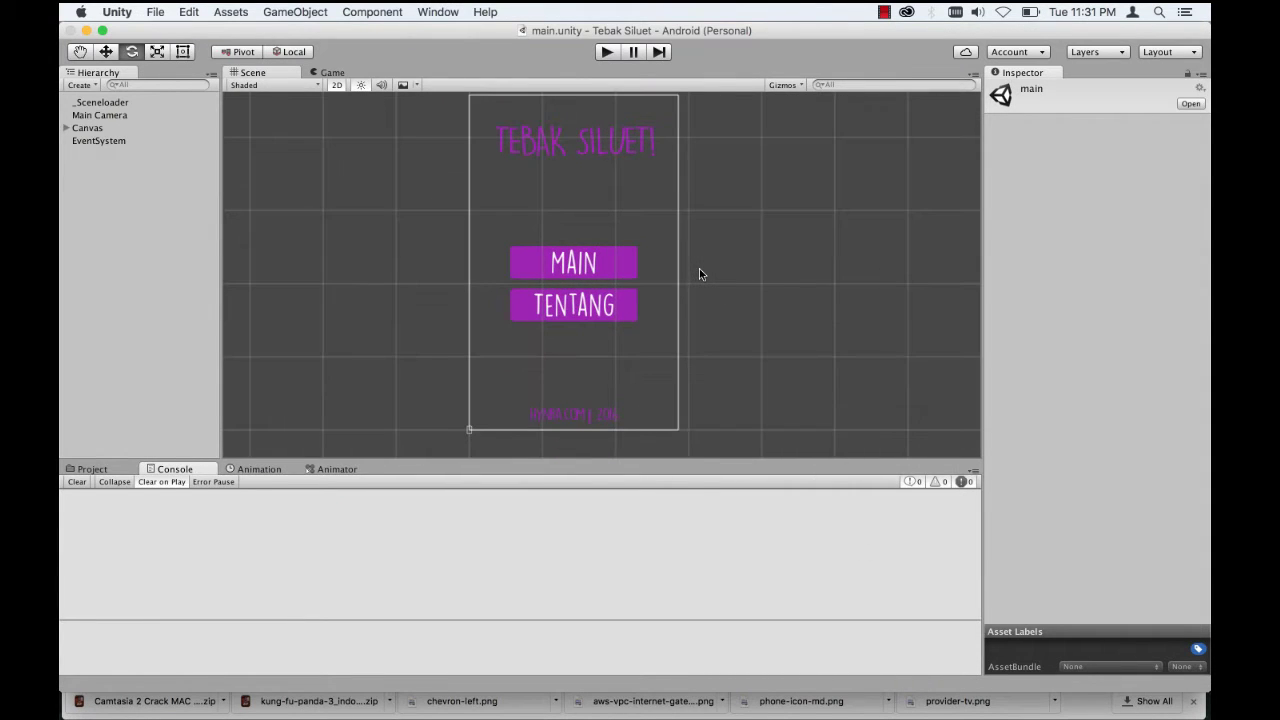
{"action": "left_click", "coordinate": [113, 472]}
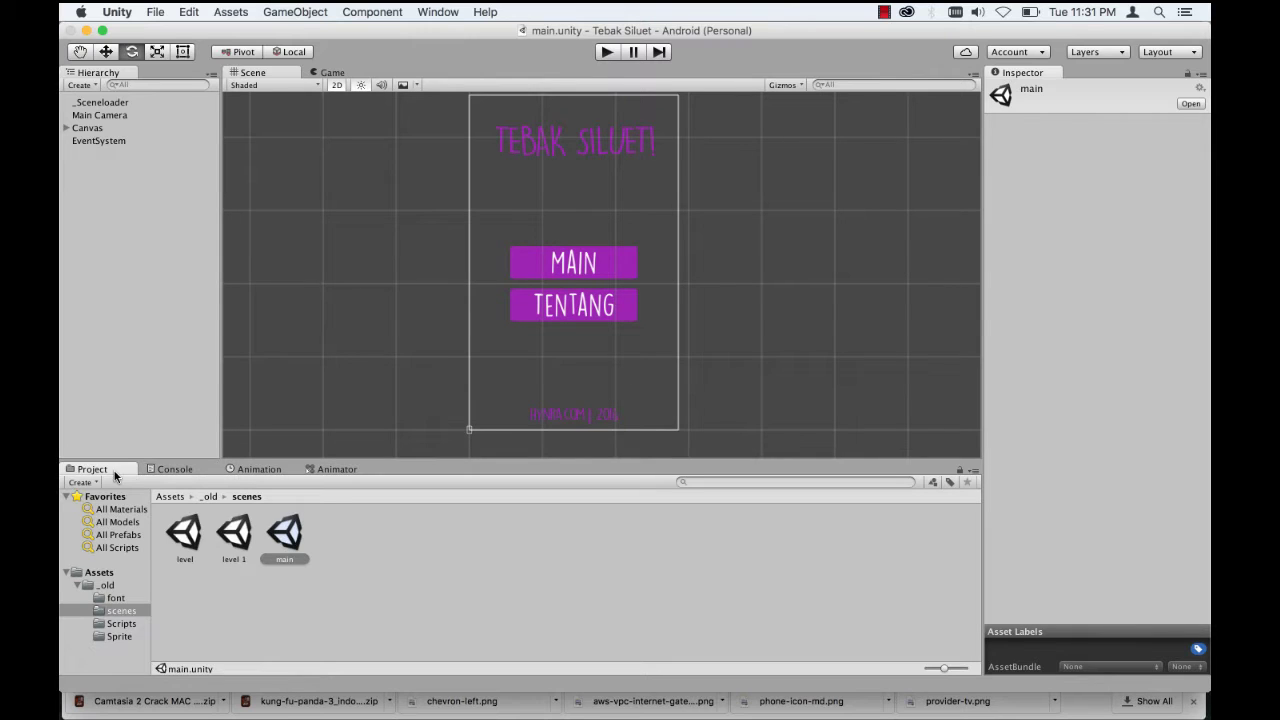
{"action": "right_click", "coordinate": [231, 604]}
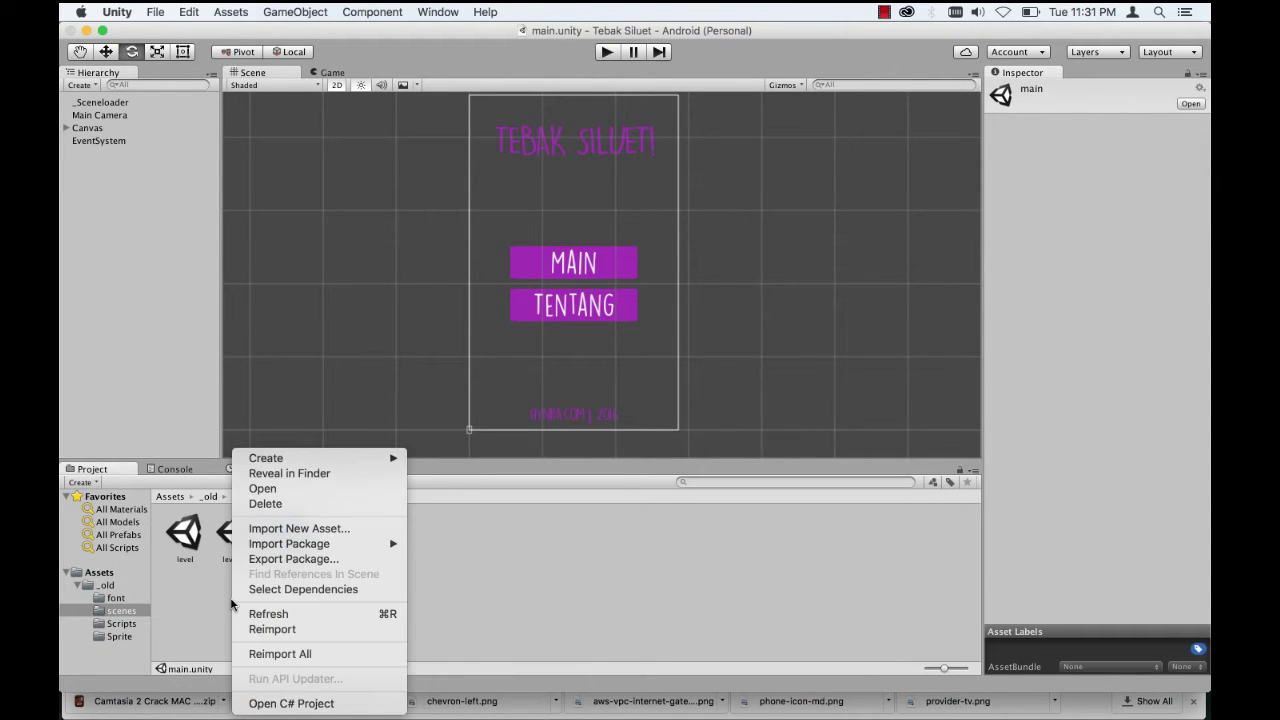
{"action": "left_click", "coordinate": [202, 597]}
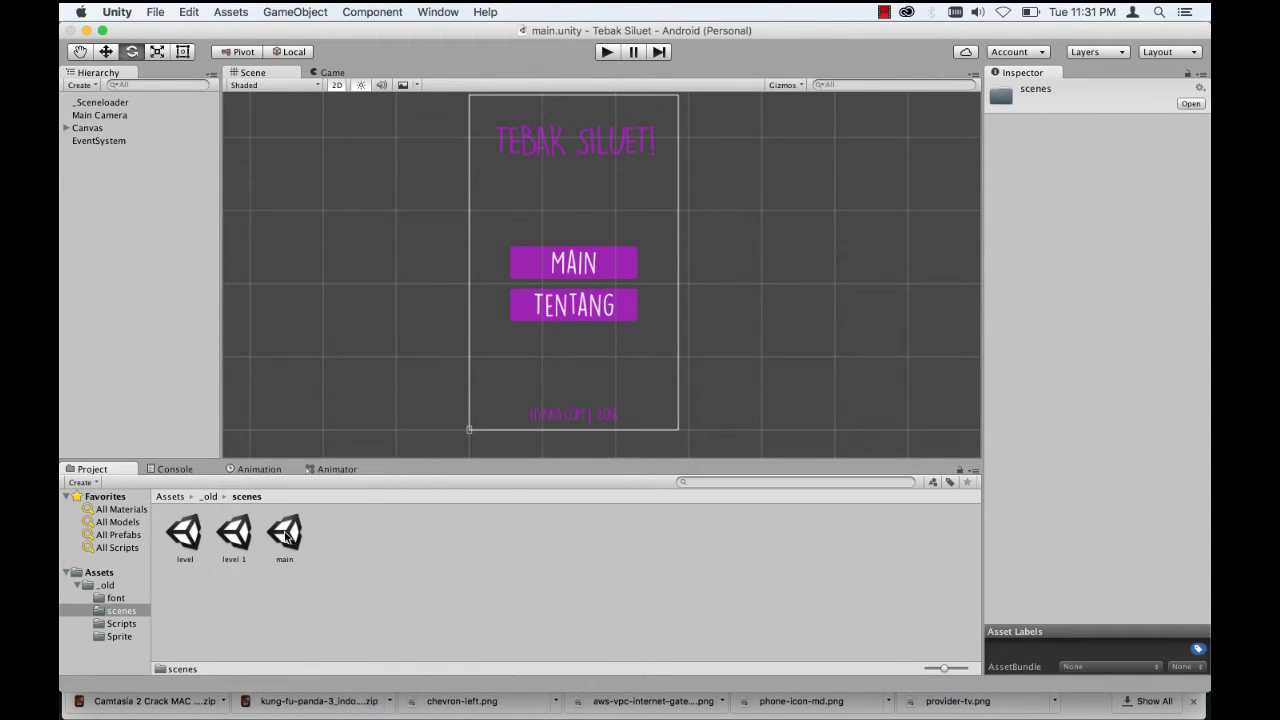
{"action": "left_click", "coordinate": [288, 536]}
{"action": "left_click", "coordinate": [605, 52]}
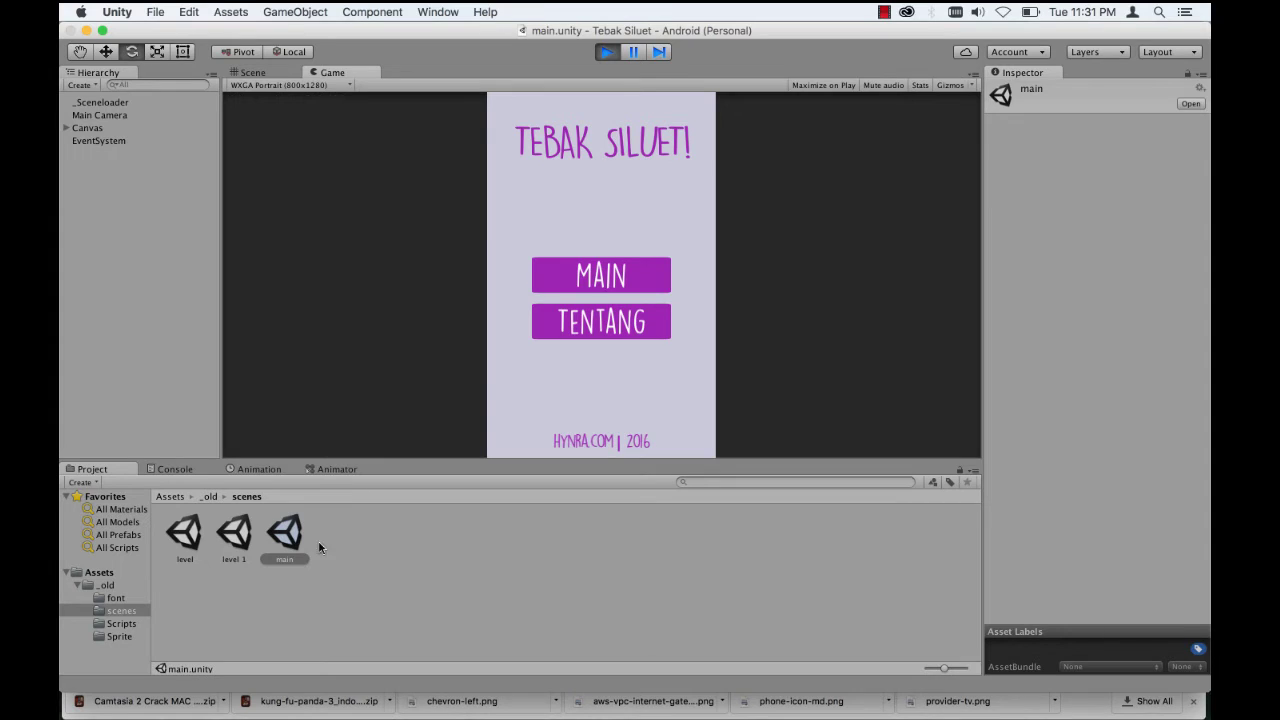
Step: Start level 1, submit the wrong guess BUNG HATTA and check the Console's Jawaban Salah log
{"action": "left_click", "coordinate": [600, 288]}
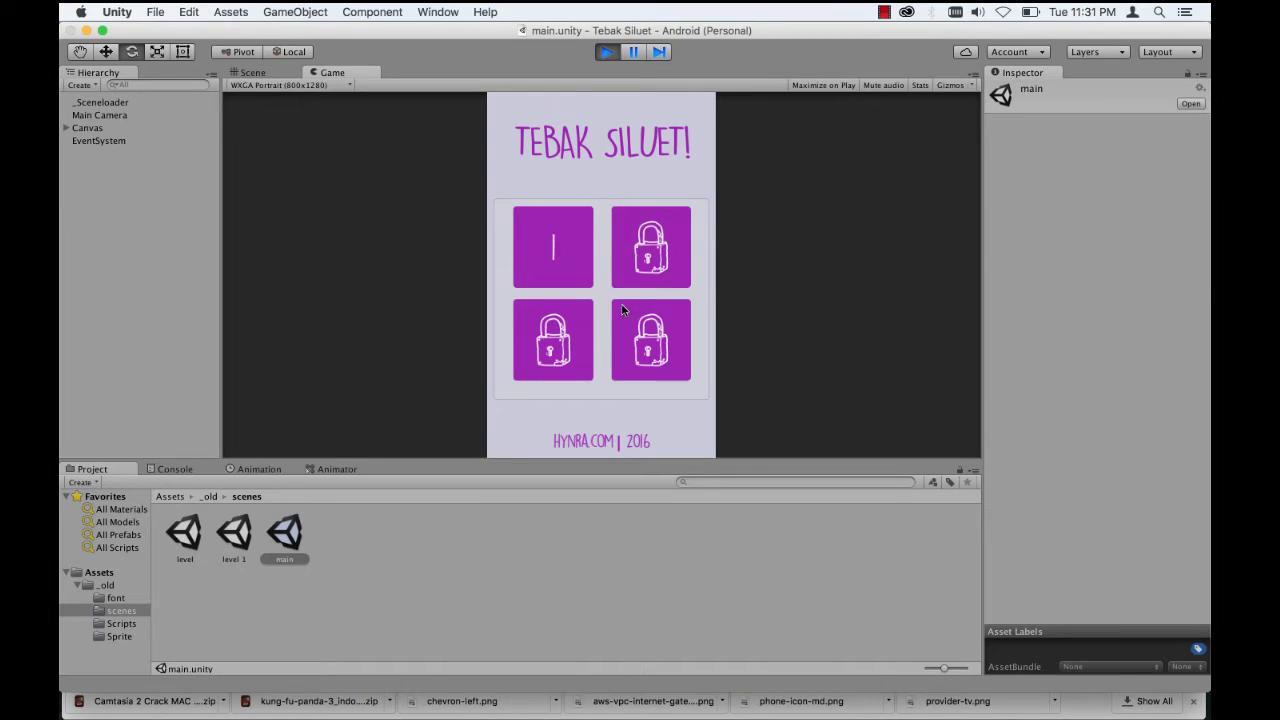
{"action": "left_click", "coordinate": [553, 246]}
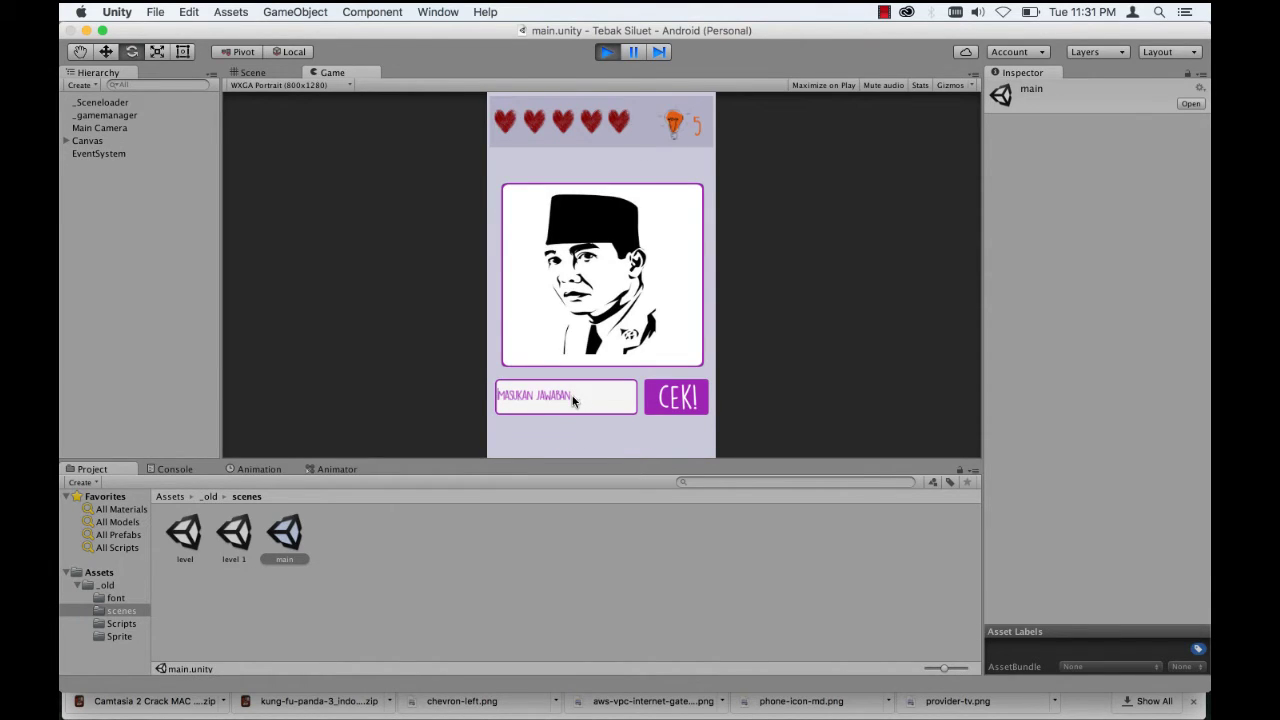
{"action": "type", "text": "BUNG HATTA"}
{"action": "left_click", "coordinate": [671, 399]}
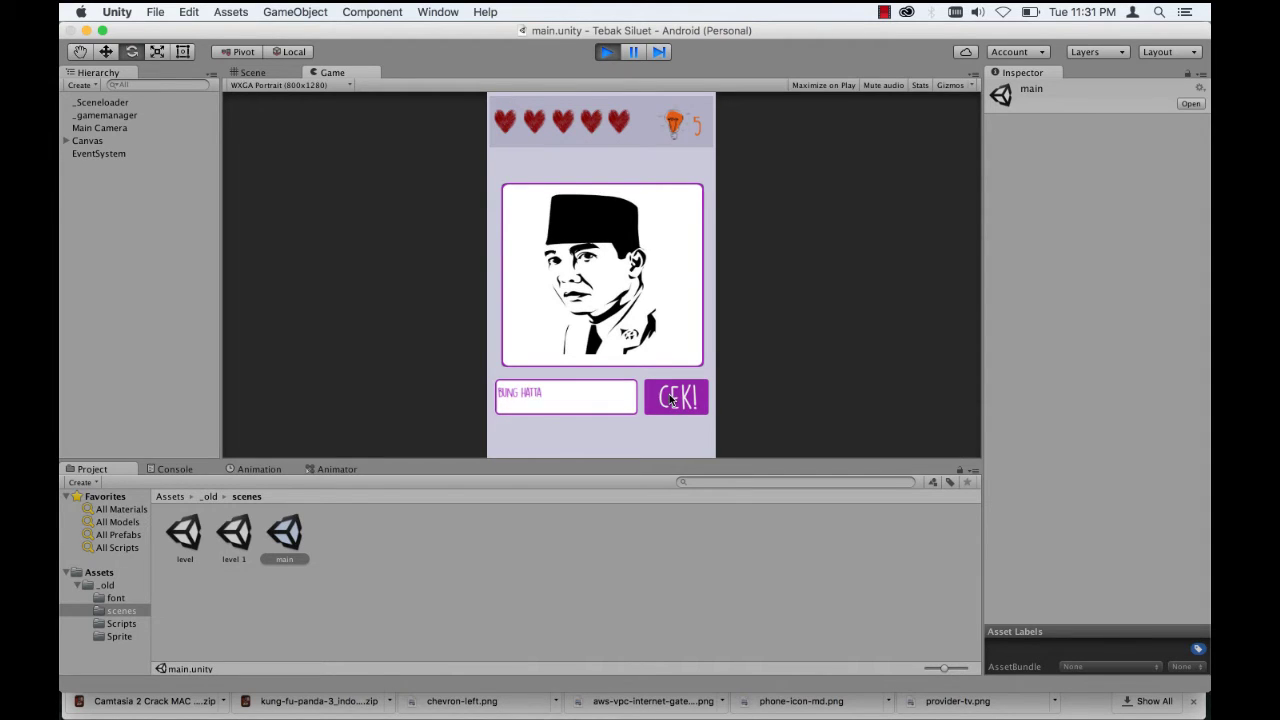
{"action": "left_click", "coordinate": [178, 469]}
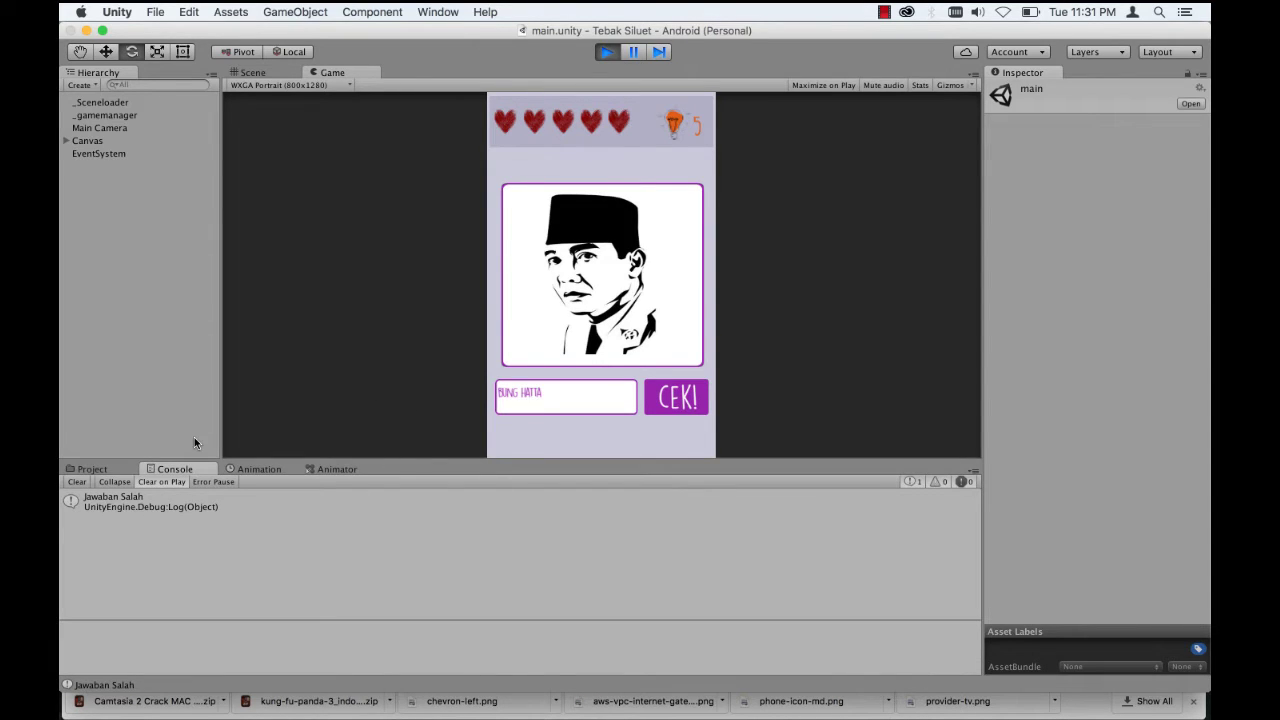
{"action": "left_click", "coordinate": [76, 482]}
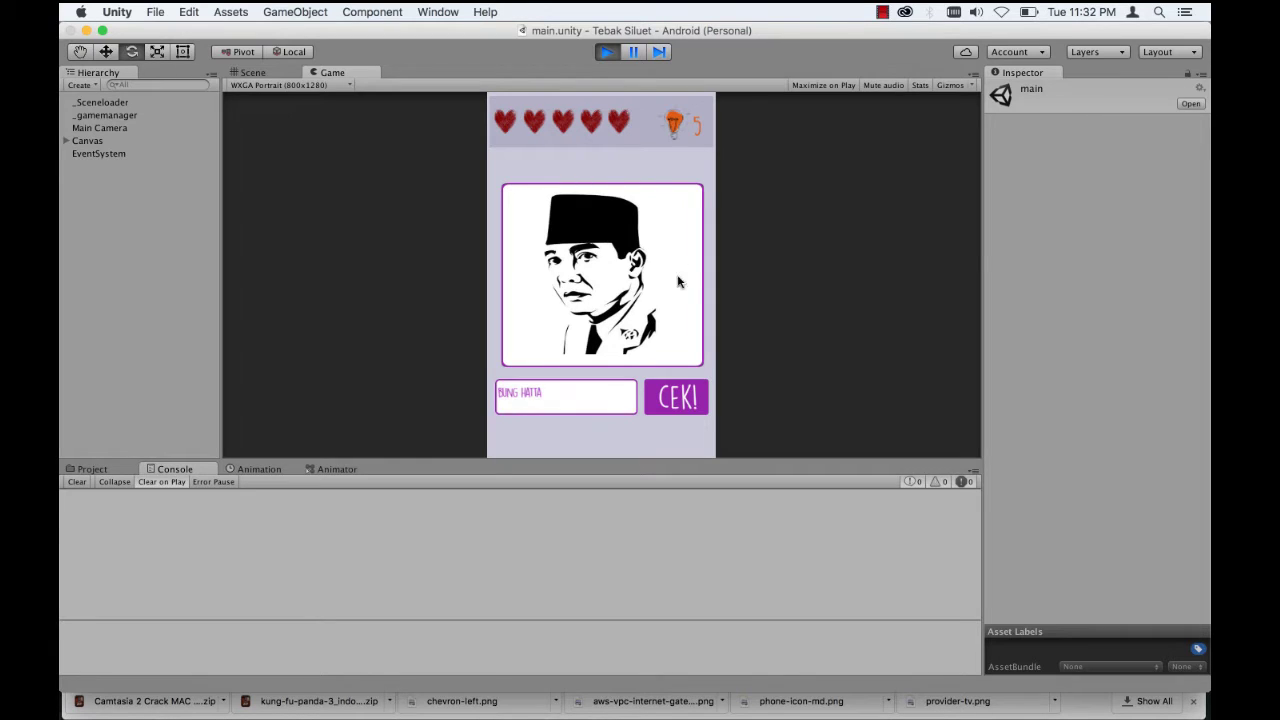
Step: Replace the answer with SOEKARNO and submit it, confirming Jawaban Benar in the Console
{"action": "left_click", "coordinate": [556, 392]}
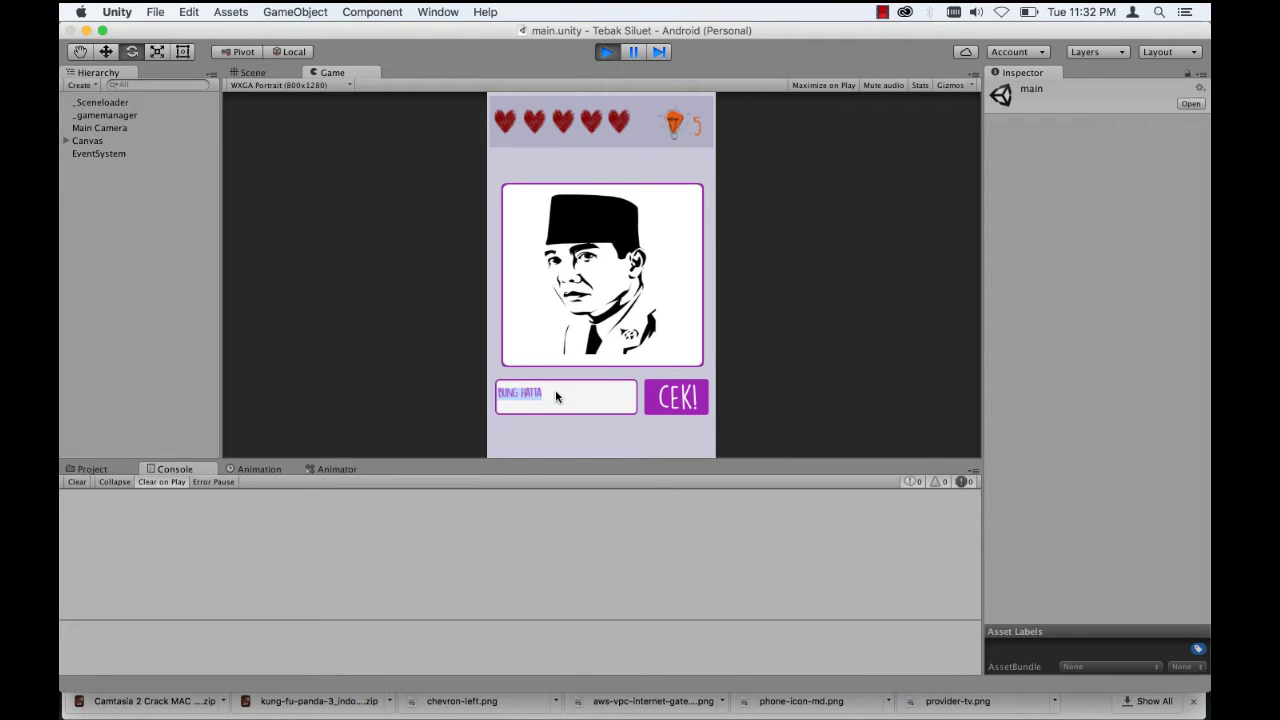
{"action": "type", "text": "SOEKARNO"}
{"action": "left_click", "coordinate": [677, 398]}
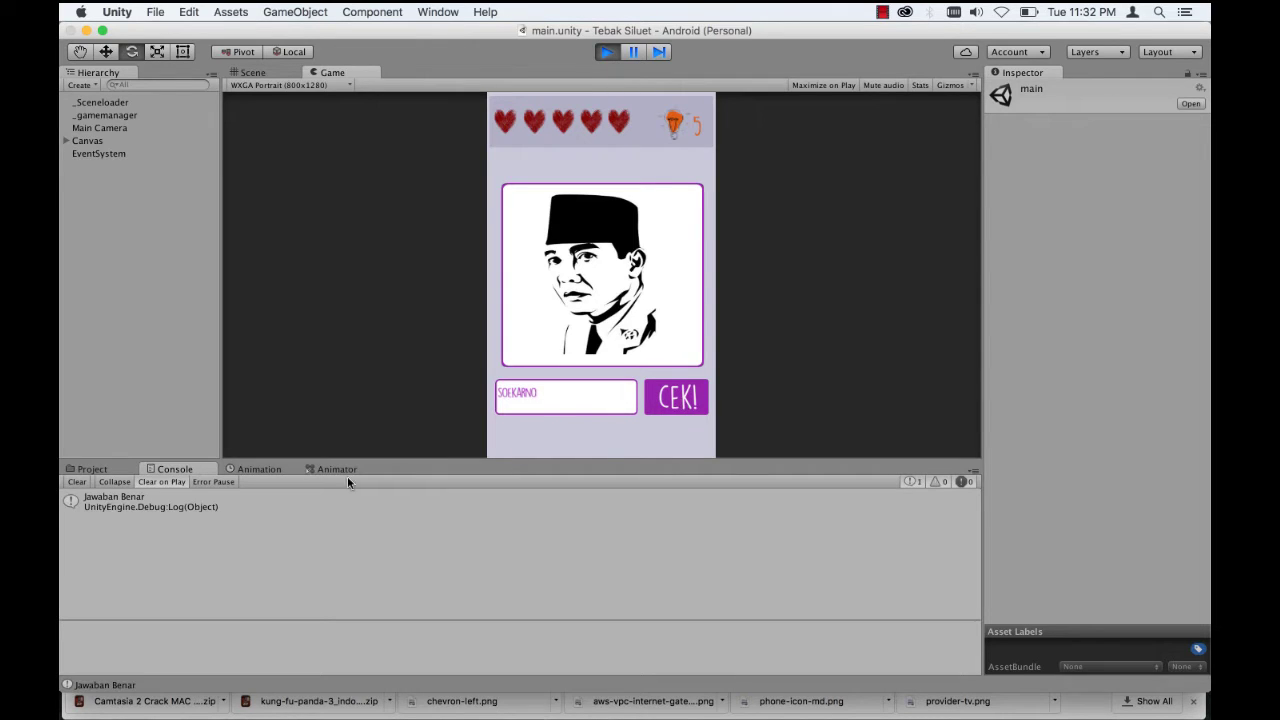
{"action": "left_click", "coordinate": [77, 482]}
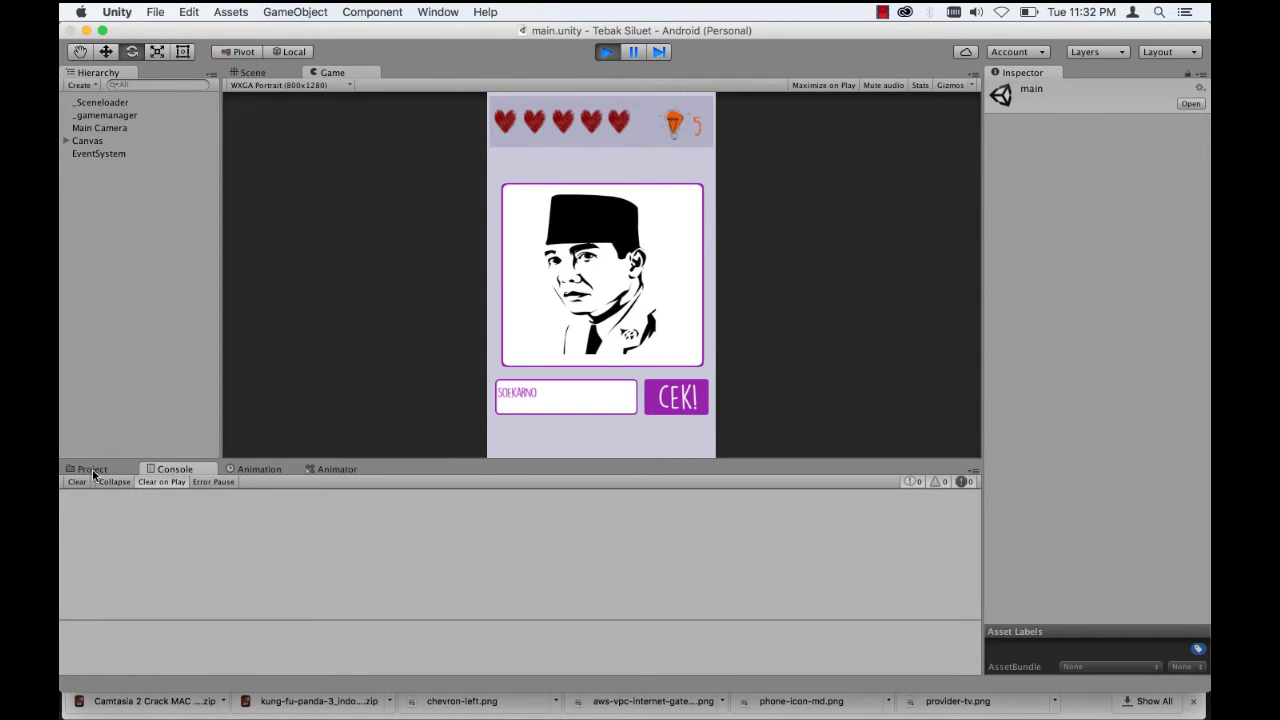
{"action": "left_click", "coordinate": [92, 469]}
Step: Stop Play mode and look inside the _old folder under Assets
{"action": "left_click", "coordinate": [607, 52]}
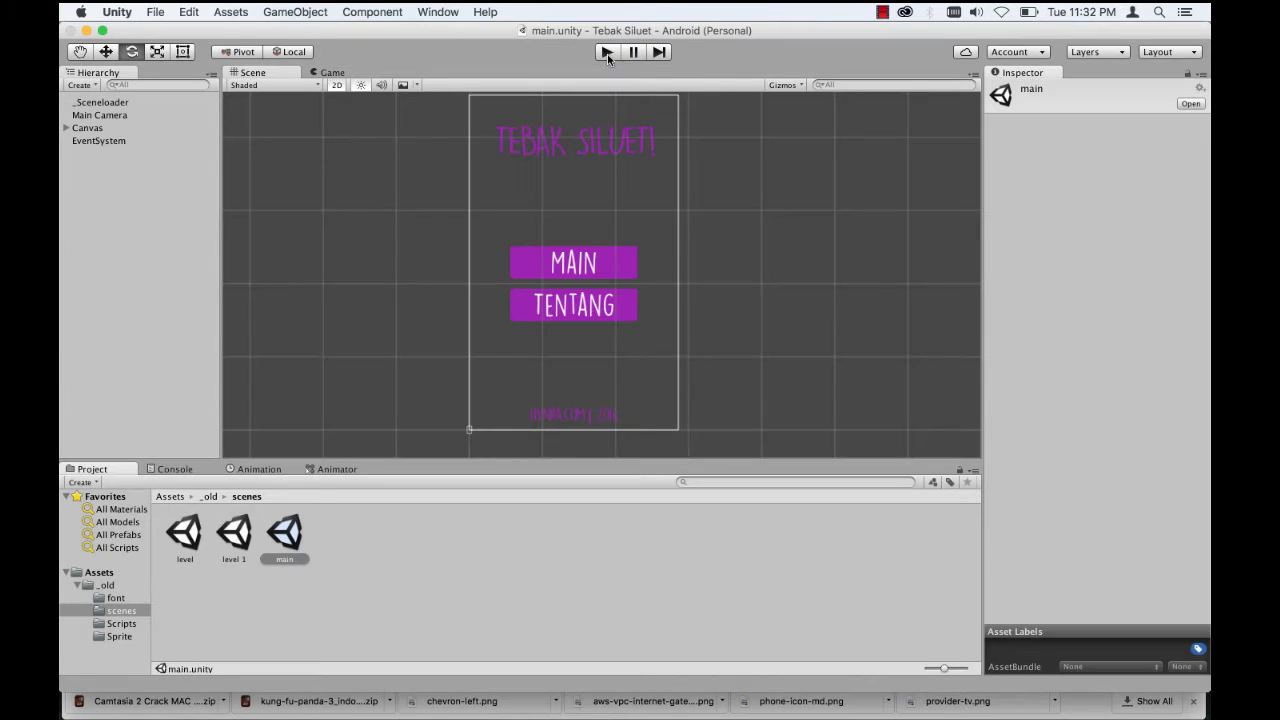
{"action": "left_click", "coordinate": [170, 497]}
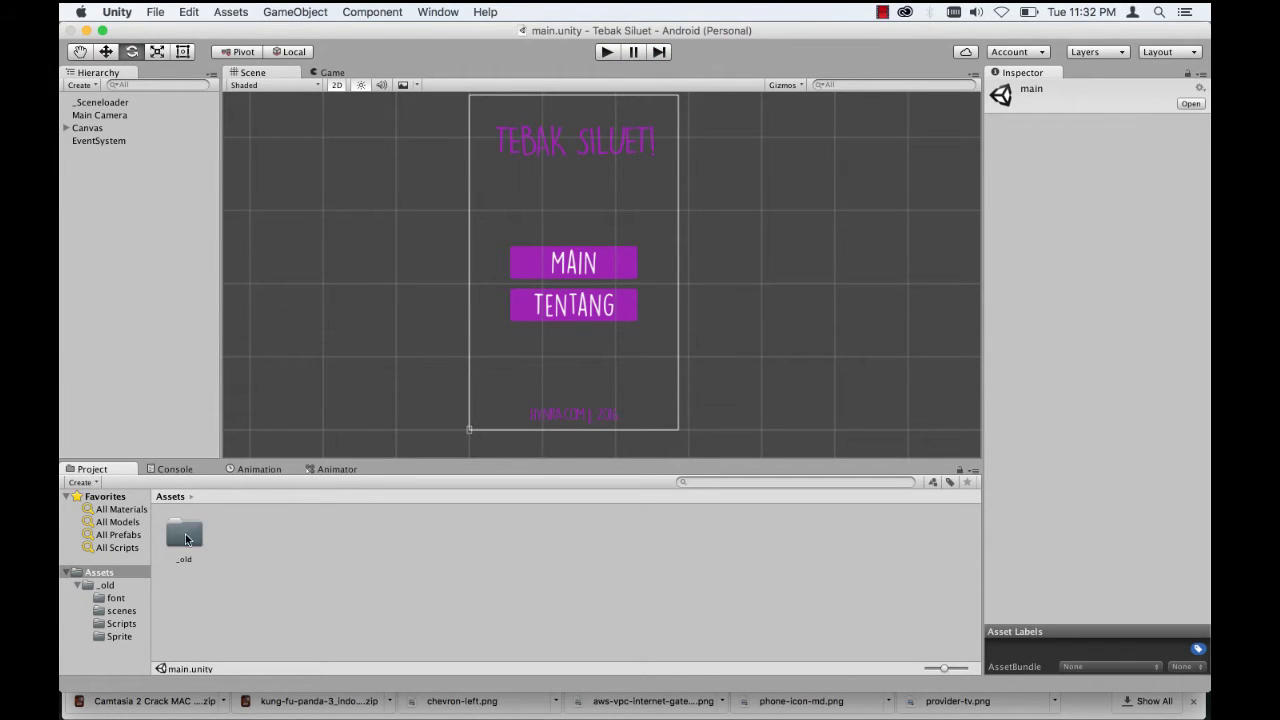
{"action": "double_click", "coordinate": [188, 538]}
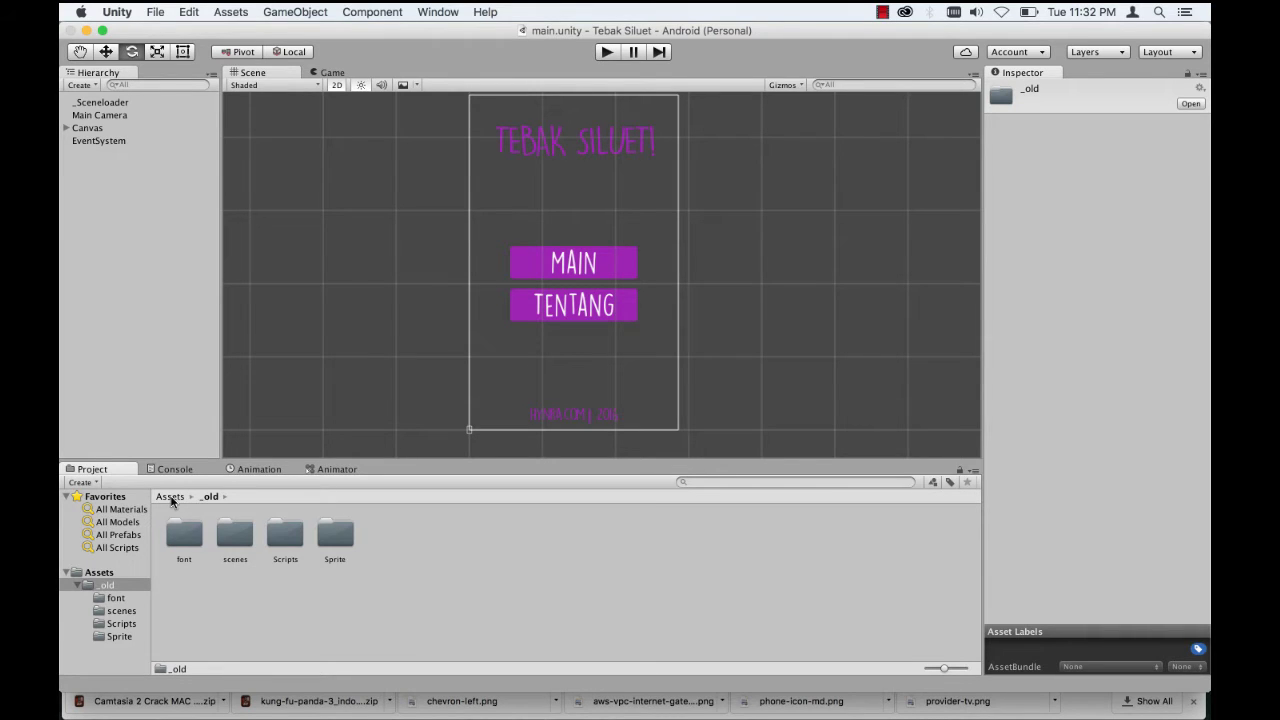
{"action": "left_click", "coordinate": [170, 497]}
{"action": "left_click", "coordinate": [319, 538]}
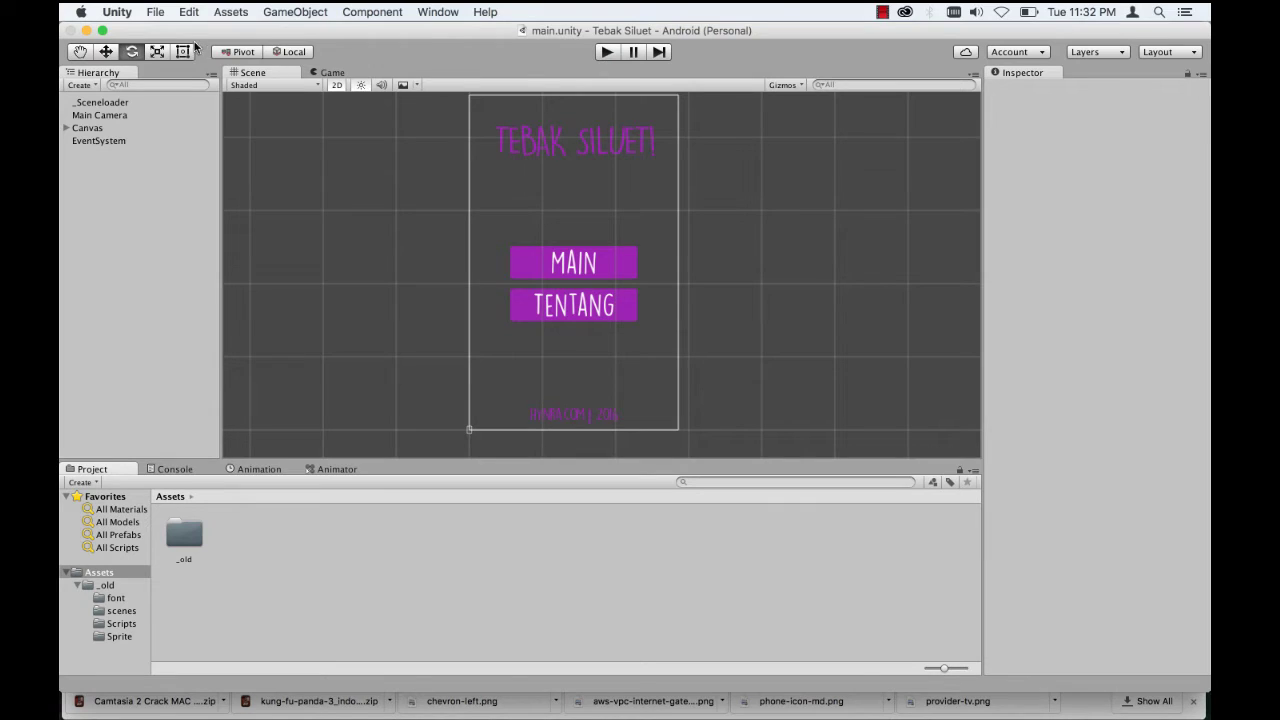
Step: Create a new empty Untitled scene containing only the Main Camera
{"action": "left_click", "coordinate": [155, 12]}
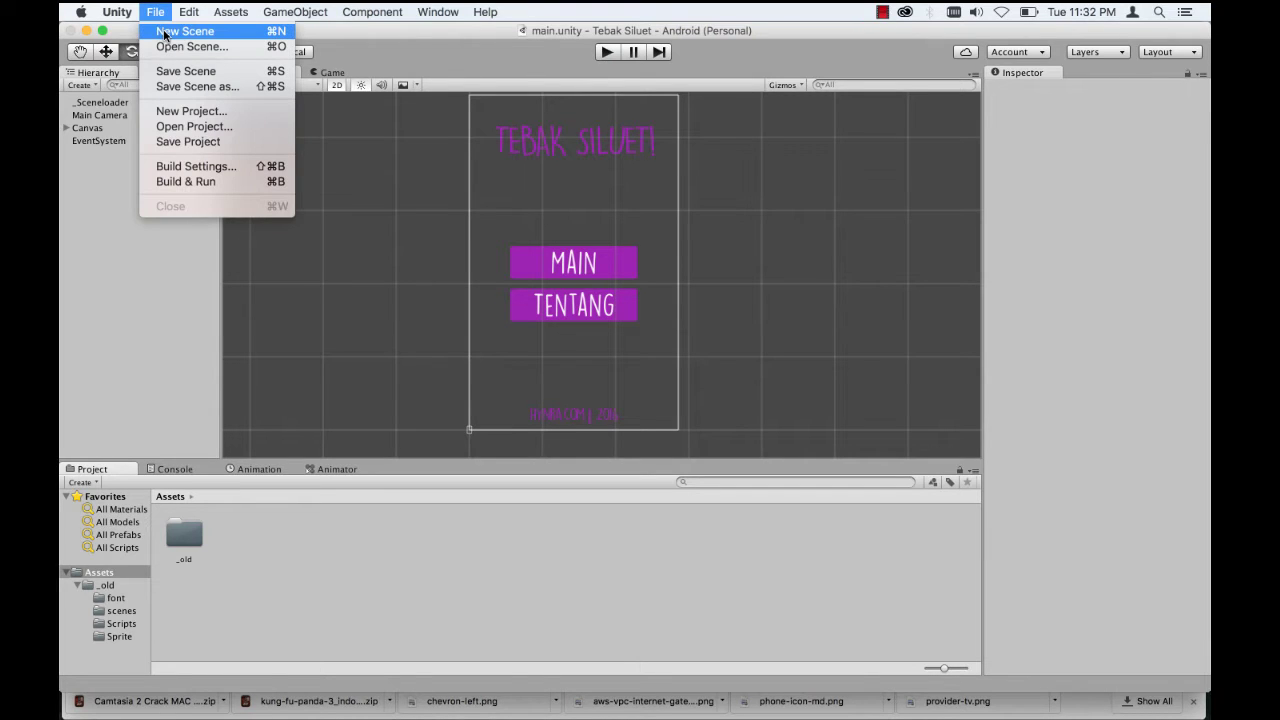
{"action": "left_click", "coordinate": [164, 33]}
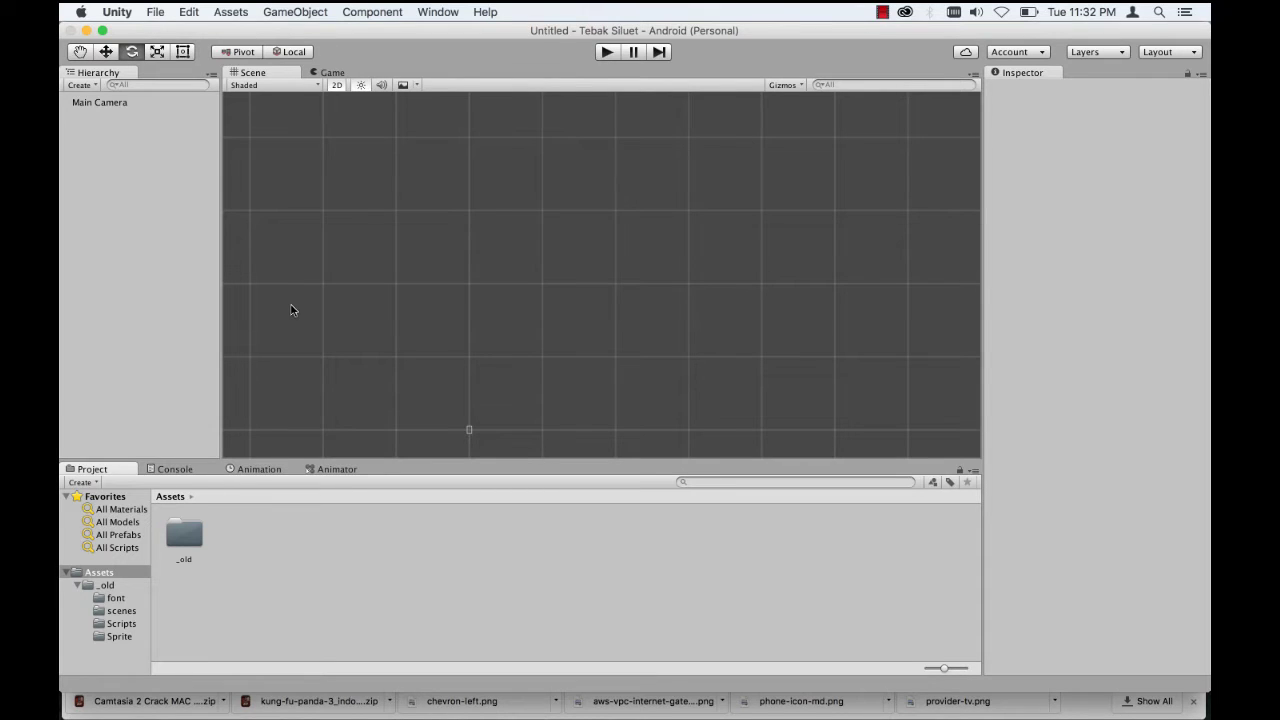
{"action": "mouse_move", "coordinate": [744, 665]}
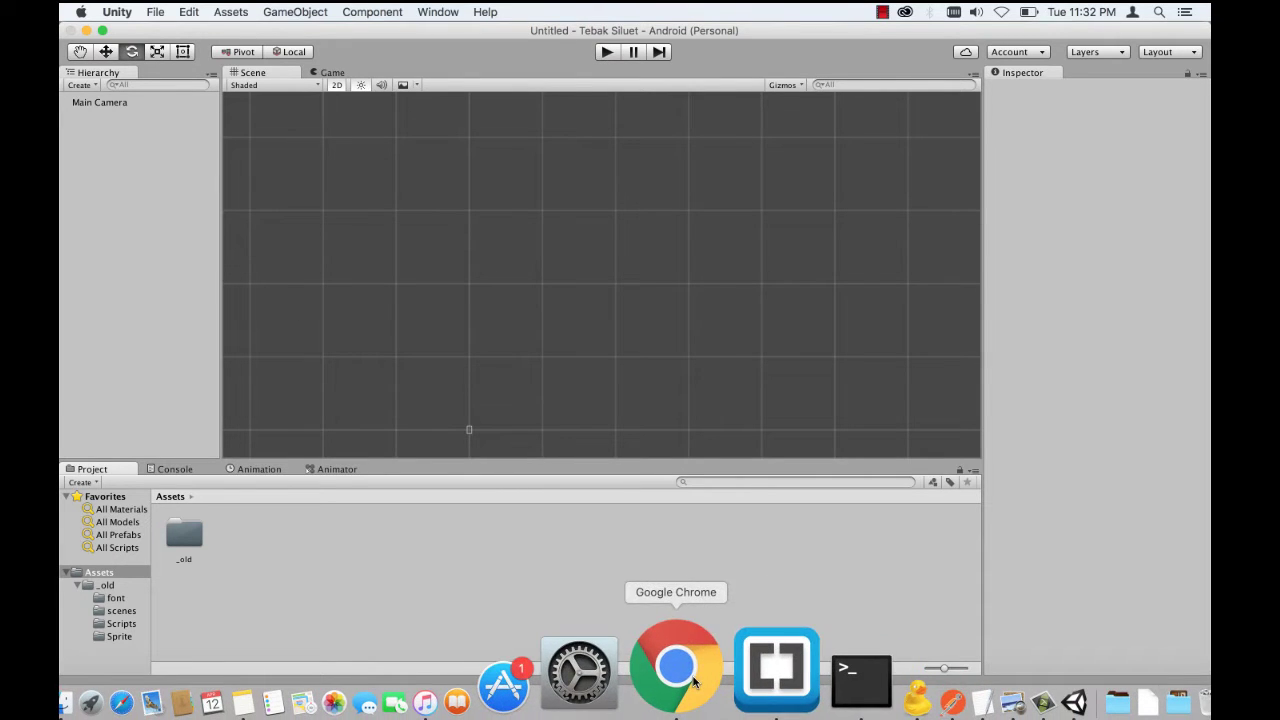
{"action": "left_click", "coordinate": [677, 671]}
{"action": "scroll", "coordinate": [888, 425], "scroll_direction": "up", "scroll_amount": 10}
{"action": "scroll", "coordinate": [888, 425], "scroll_direction": "up", "scroll_amount": 10}
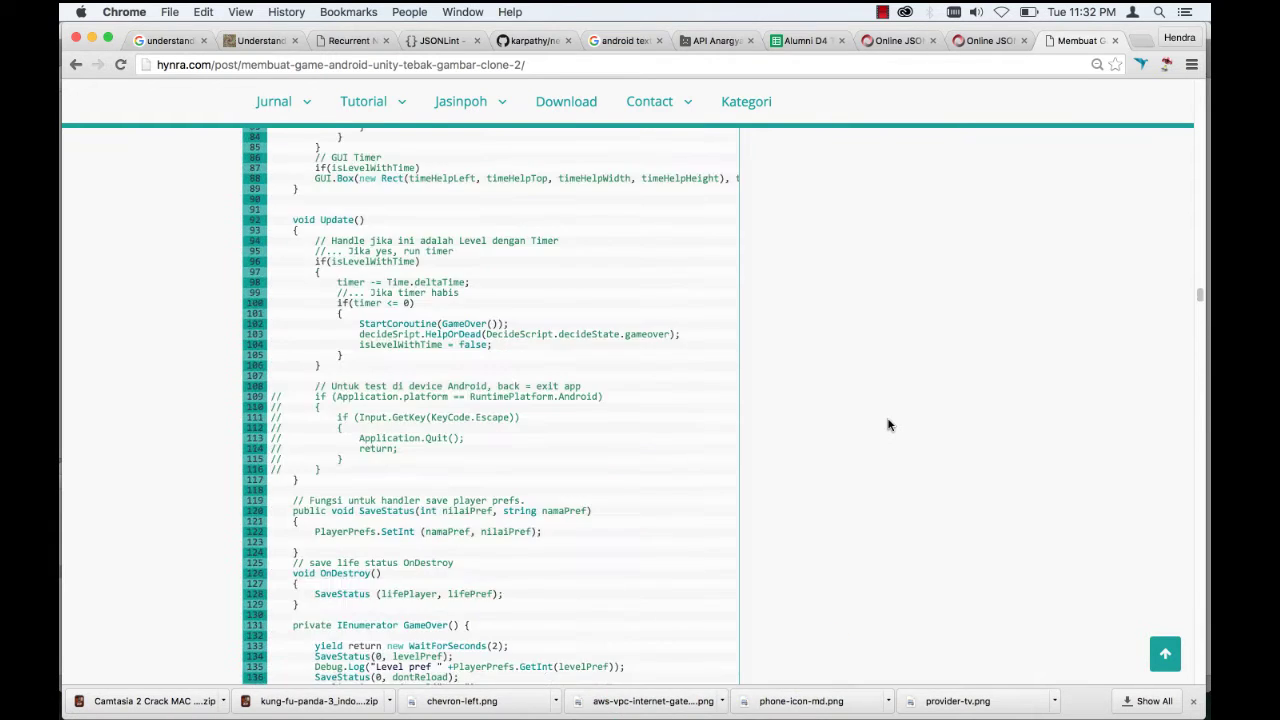
{"action": "scroll", "coordinate": [888, 425], "scroll_direction": "up", "scroll_amount": 10}
{"action": "scroll", "coordinate": [888, 425], "scroll_direction": "up", "scroll_amount": 10}
{"action": "scroll", "coordinate": [888, 425], "scroll_direction": "up", "scroll_amount": 10}
{"action": "scroll", "coordinate": [888, 419], "scroll_direction": "up", "scroll_amount": 5}
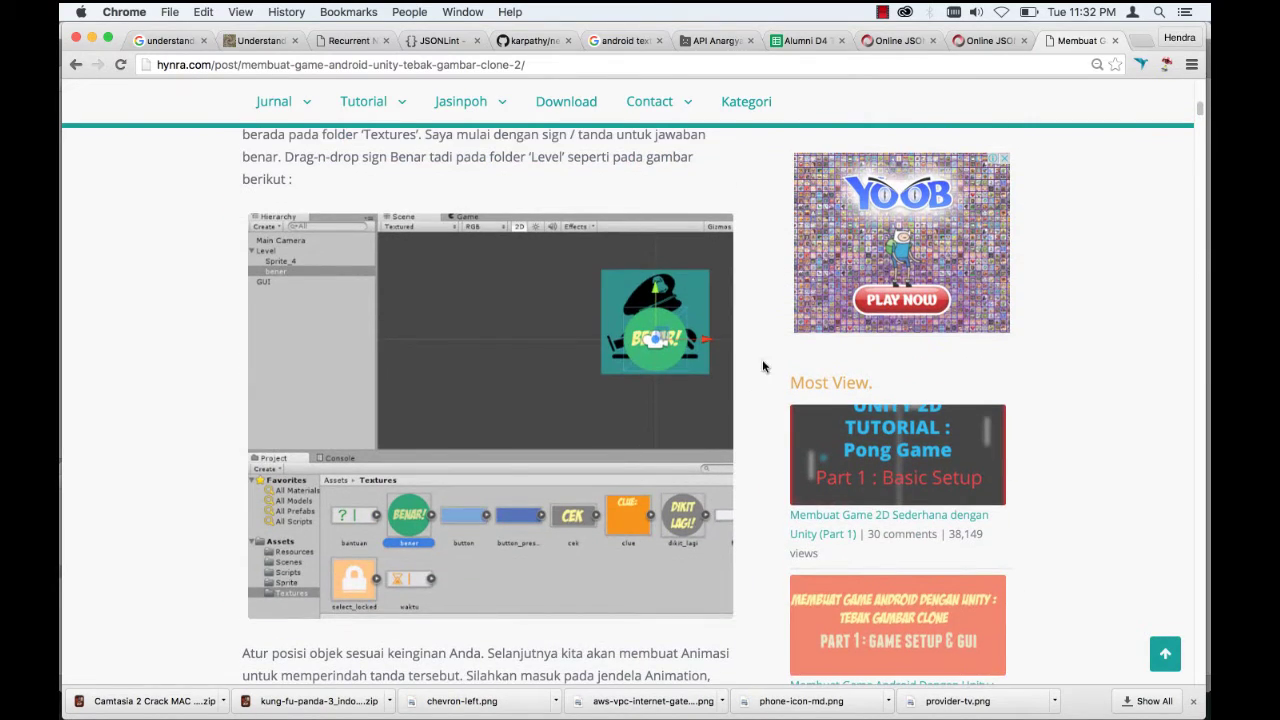
{"action": "scroll", "coordinate": [768, 330], "scroll_direction": "up", "scroll_amount": 15}
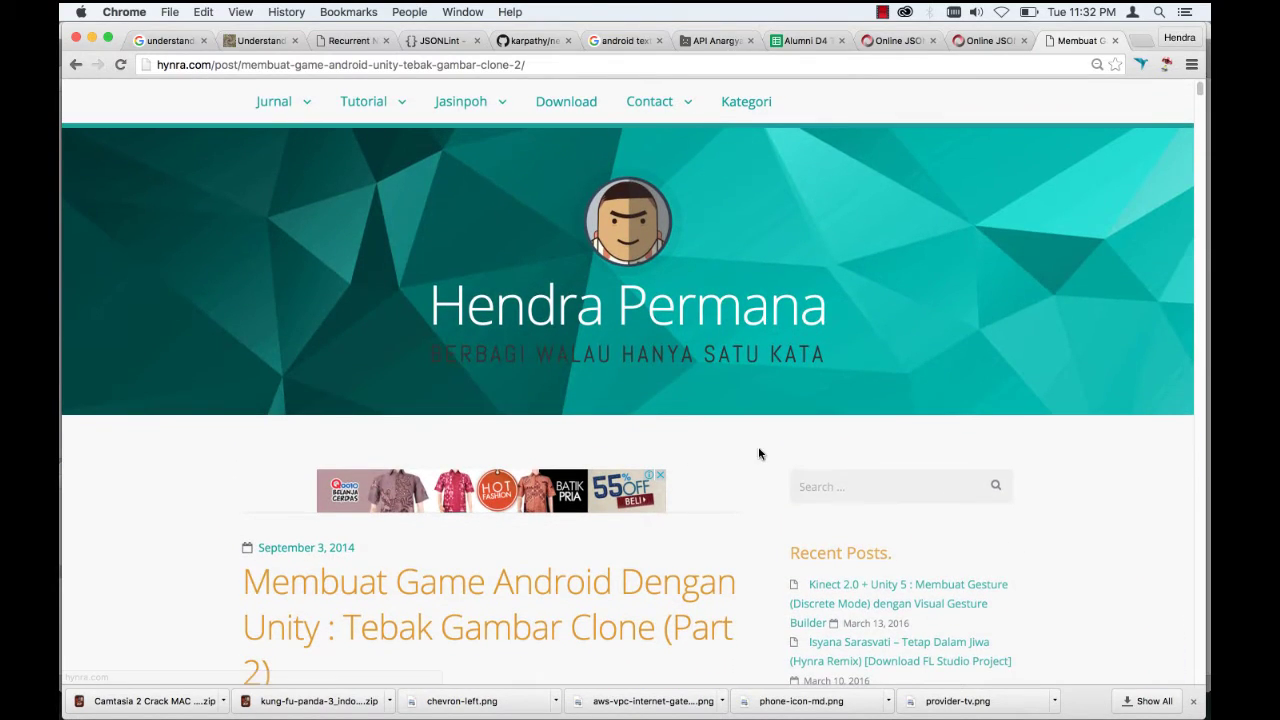
{"action": "scroll", "coordinate": [758, 446], "scroll_direction": "down", "scroll_amount": 2}
{"action": "mouse_move", "coordinate": [780, 715]}
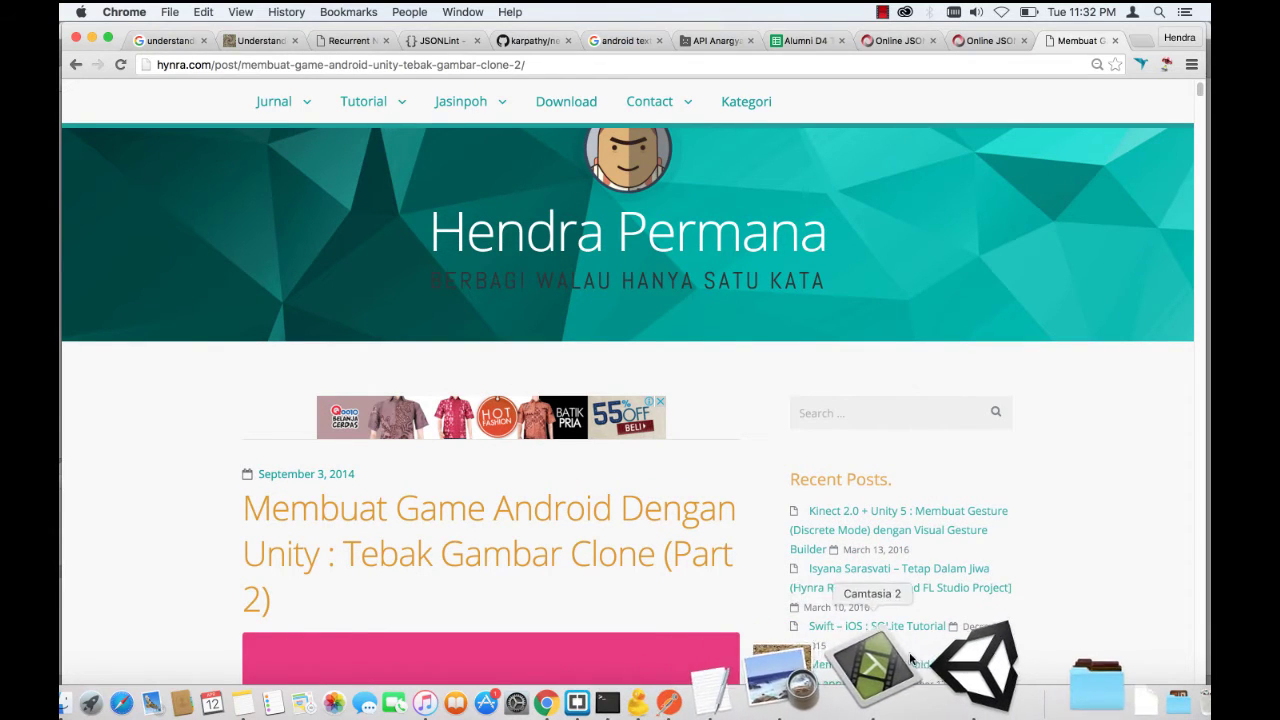
{"action": "left_click", "coordinate": [929, 657]}
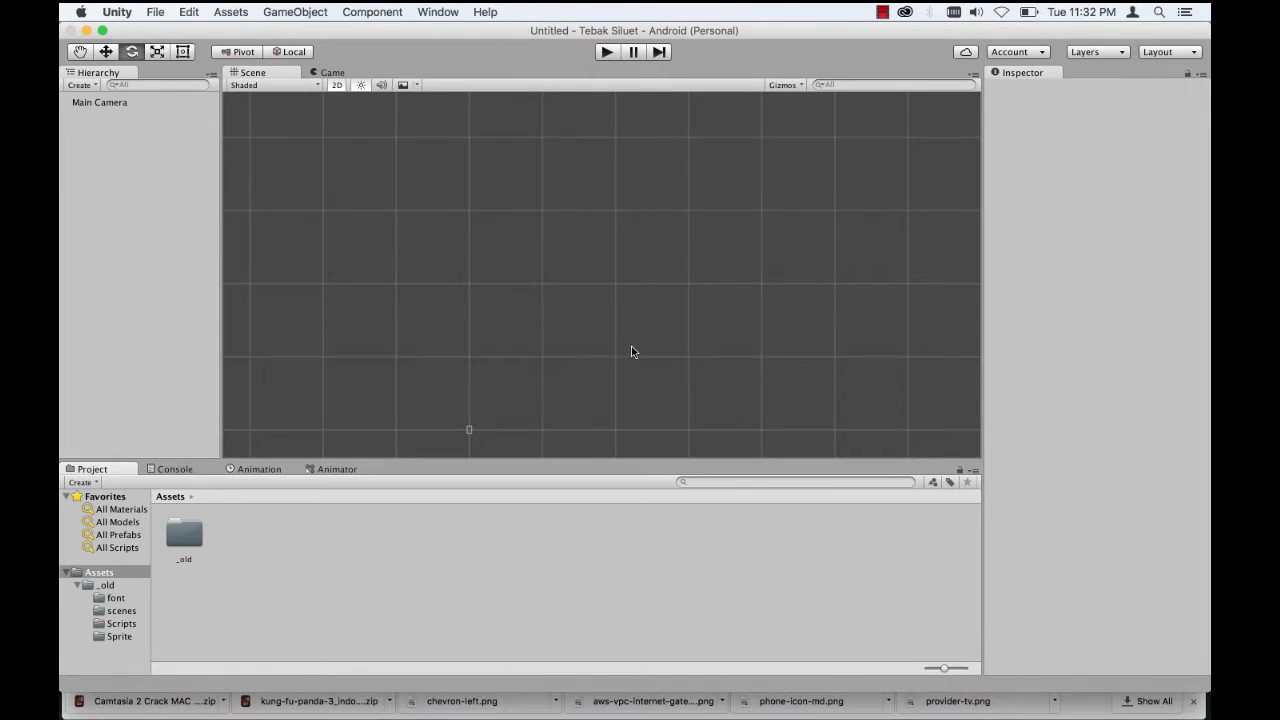
{"action": "left_click", "coordinate": [124, 12]}
{"action": "mouse_move", "coordinate": [153, 12]}
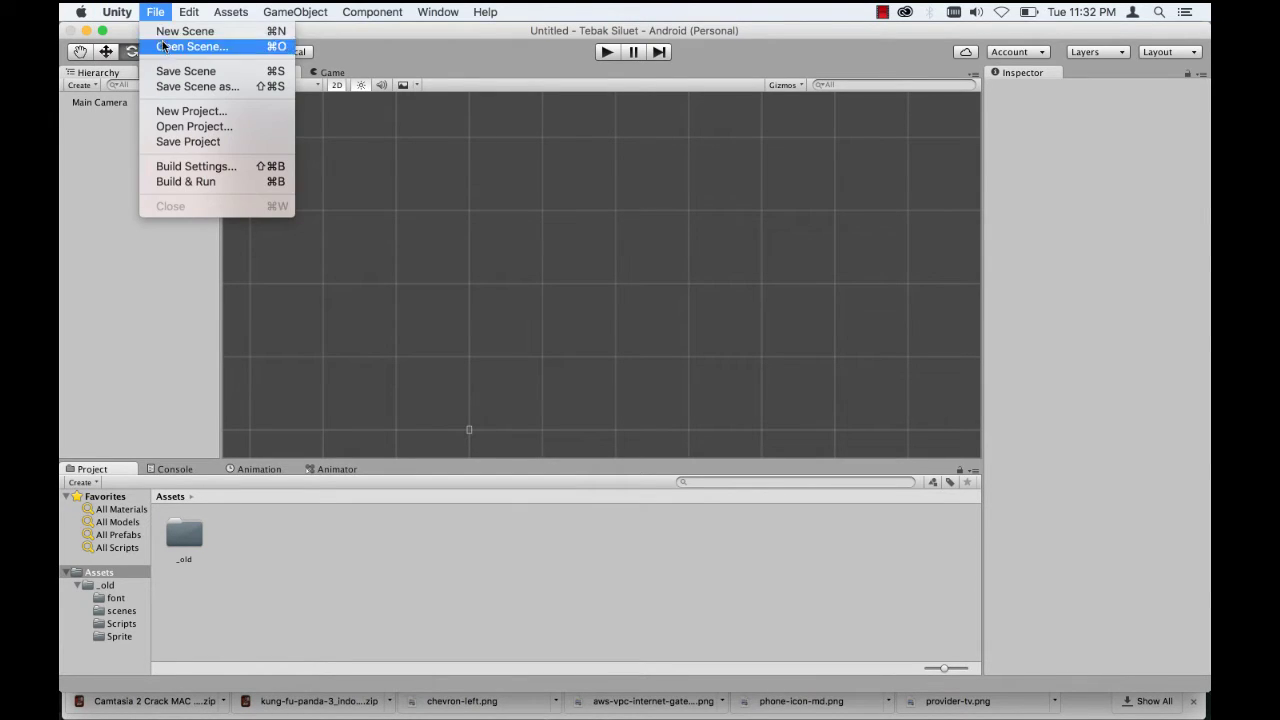
{"action": "left_click", "coordinate": [208, 167]}
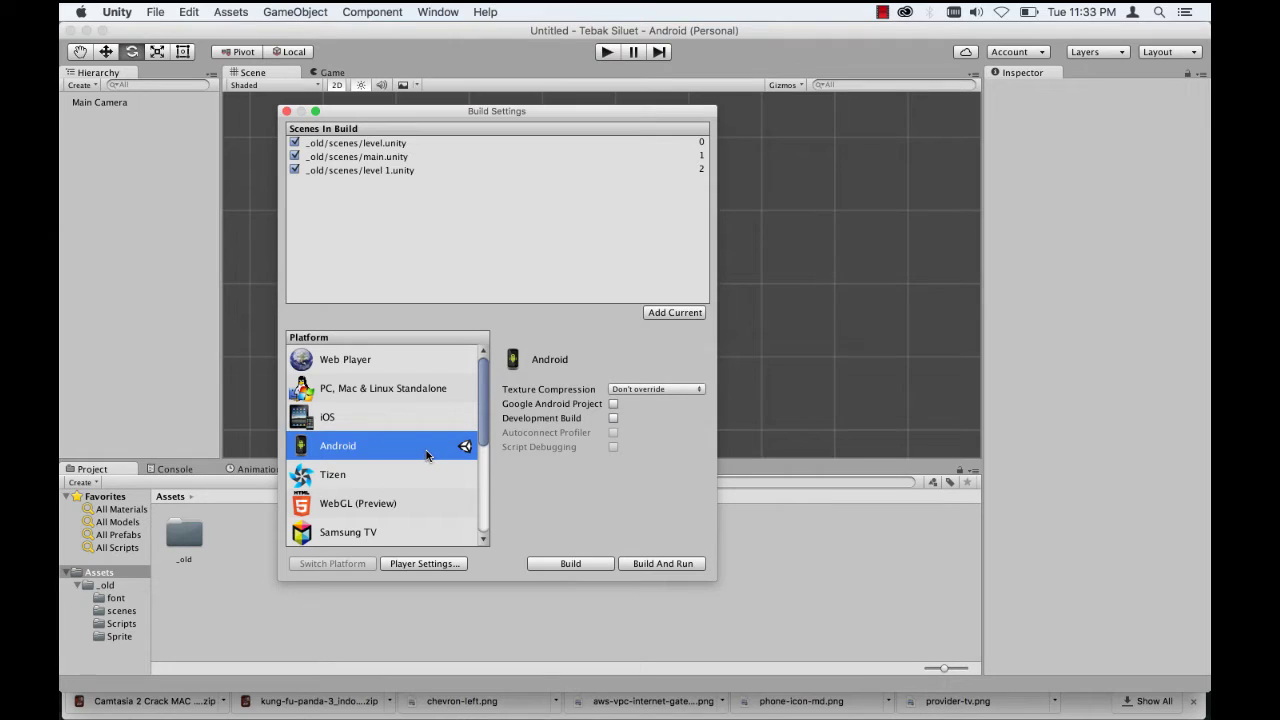
{"action": "left_click", "coordinate": [387, 363]}
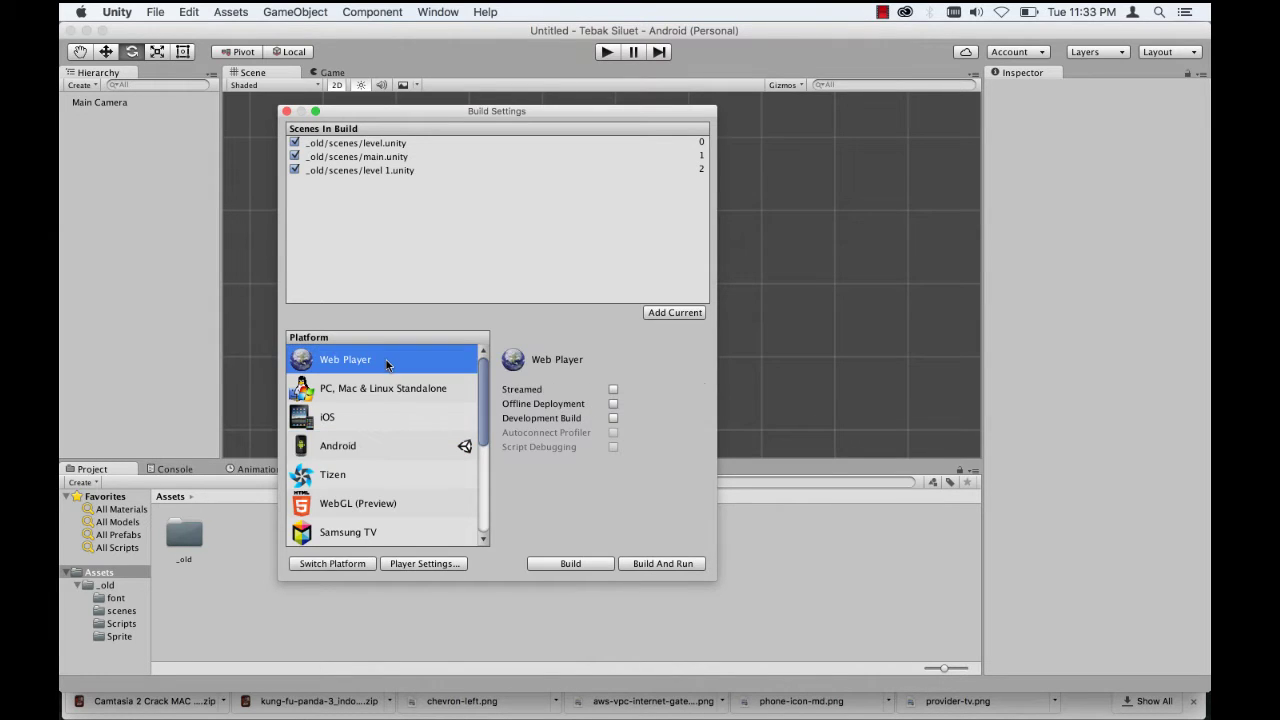
{"action": "left_click", "coordinate": [390, 448]}
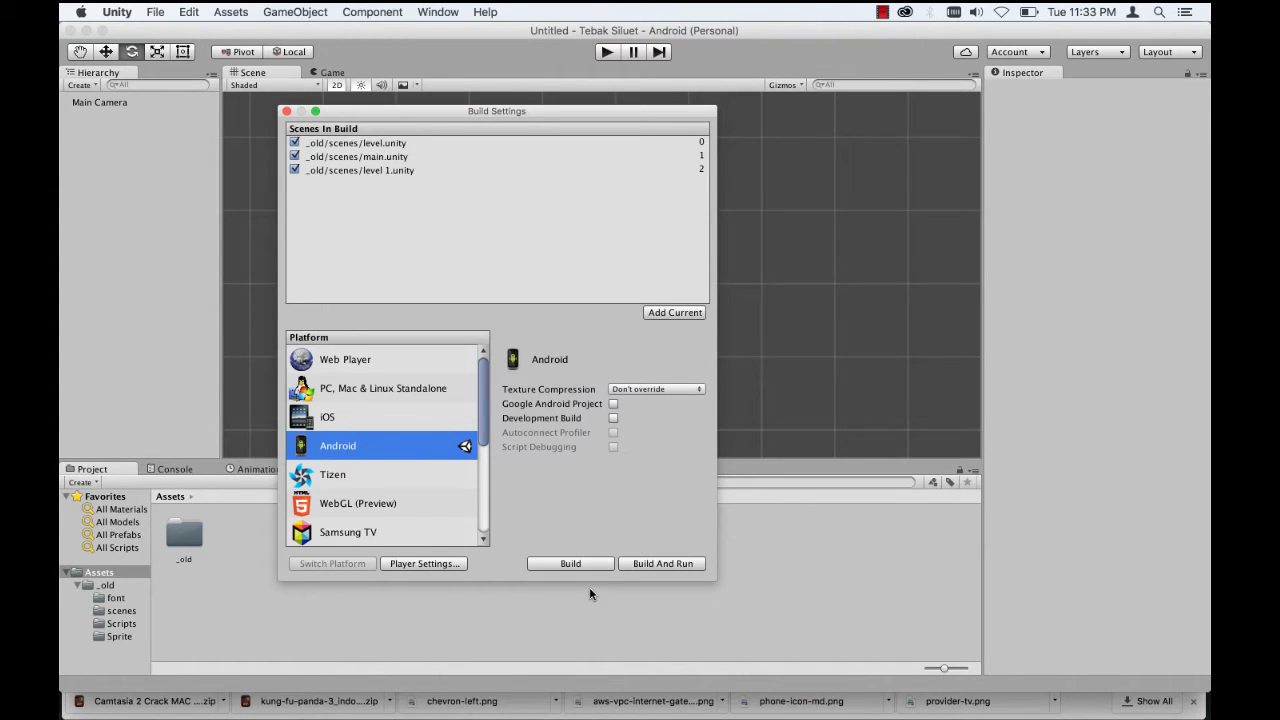
{"action": "left_click", "coordinate": [286, 112]}
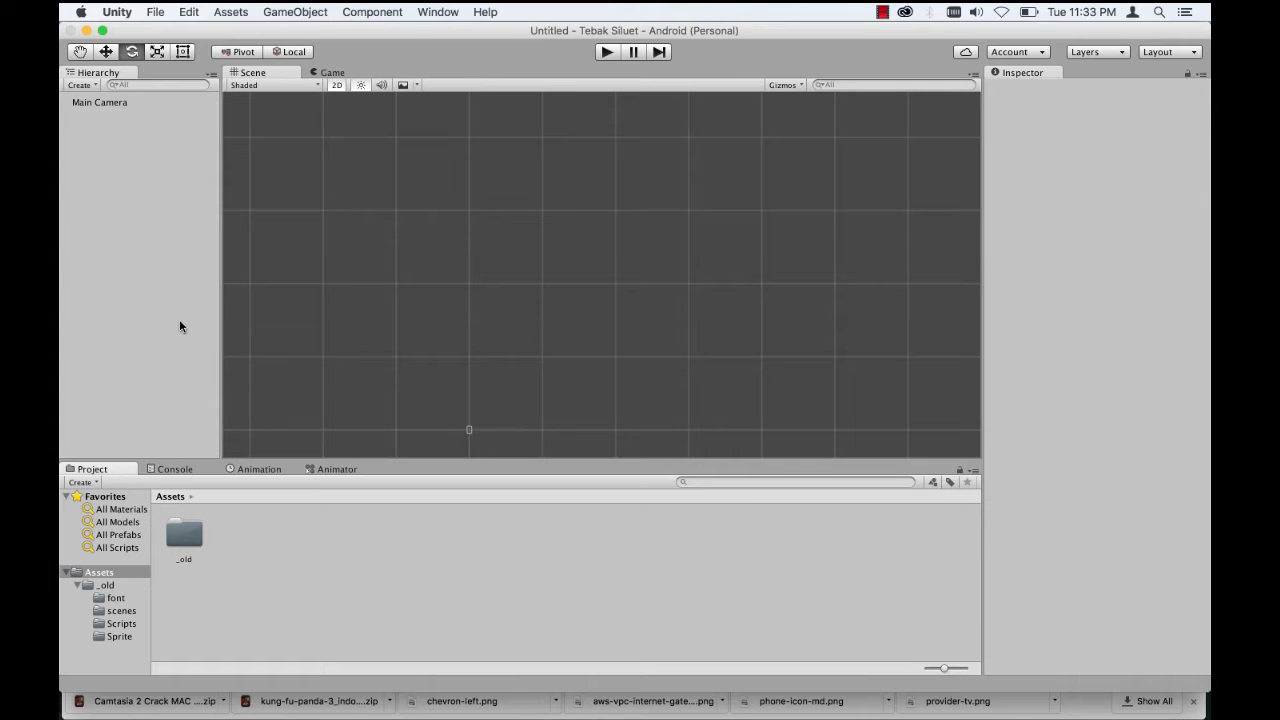
Step: Create a folder named Scenes alongside _old in the Project panel's Assets
{"action": "right_click", "coordinate": [318, 574]}
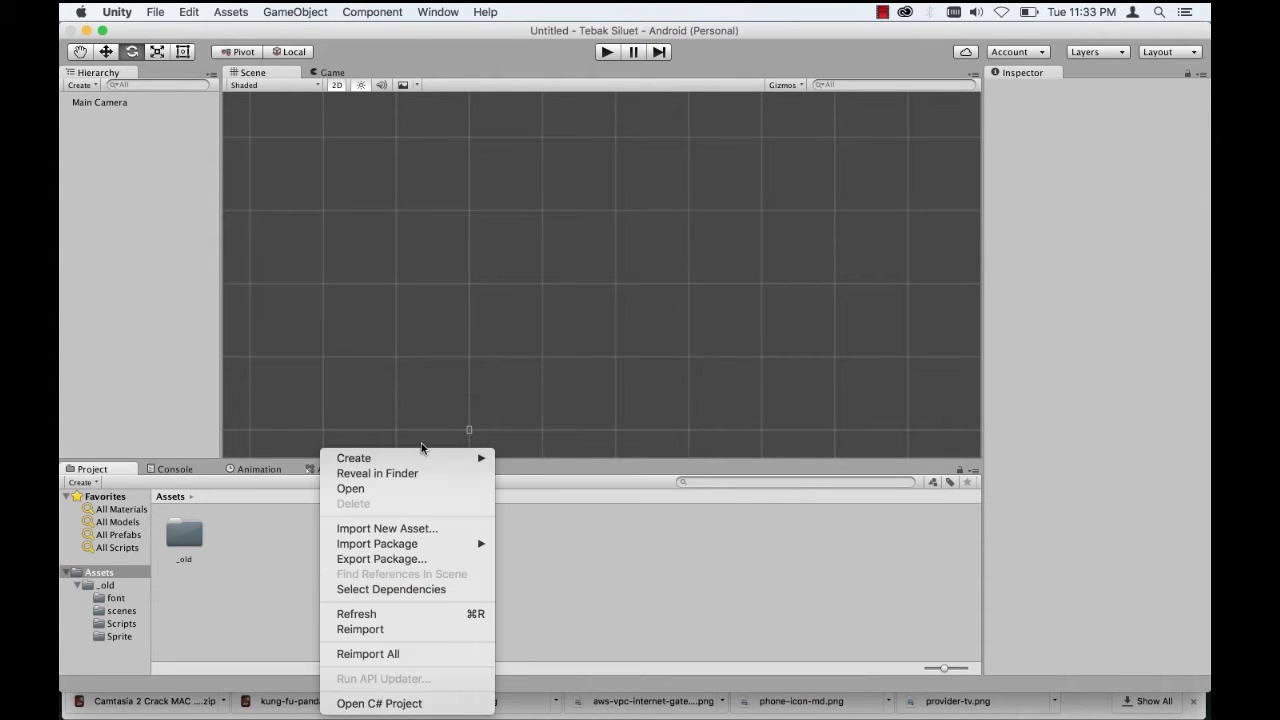
{"action": "mouse_move", "coordinate": [418, 459]}
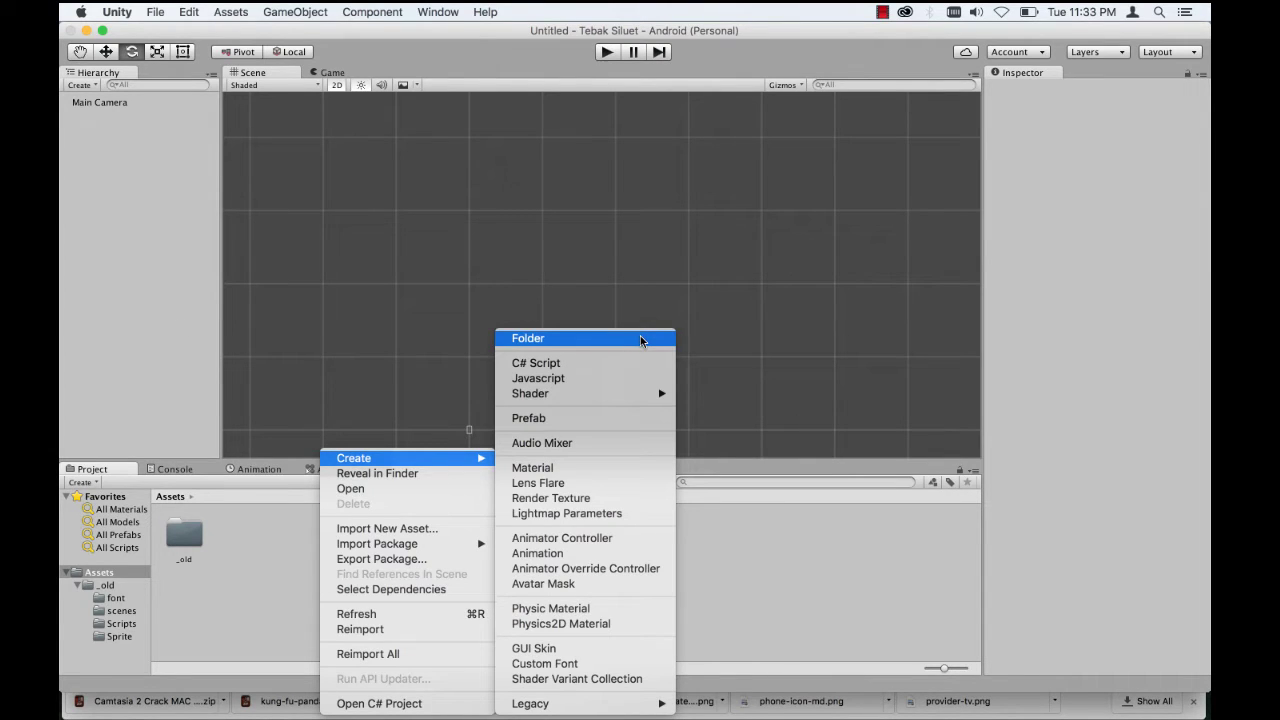
{"action": "left_click", "coordinate": [767, 527]}
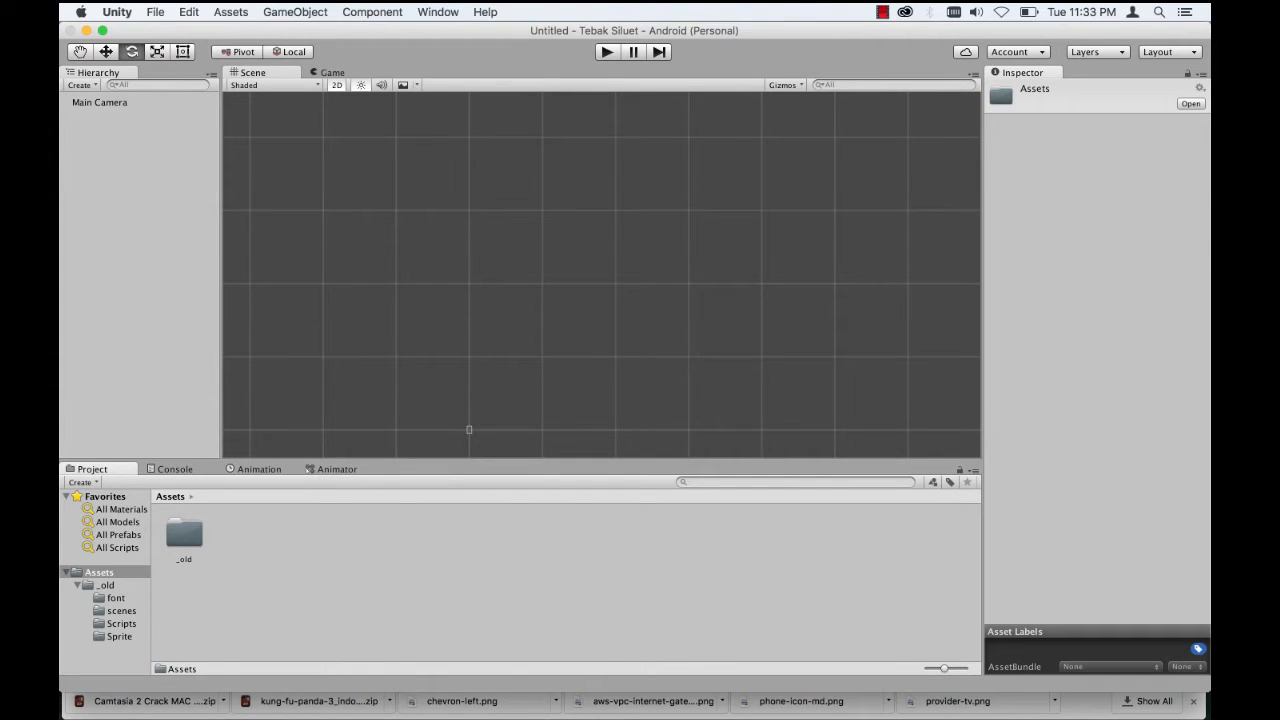
{"action": "mouse_move", "coordinate": [195, 716]}
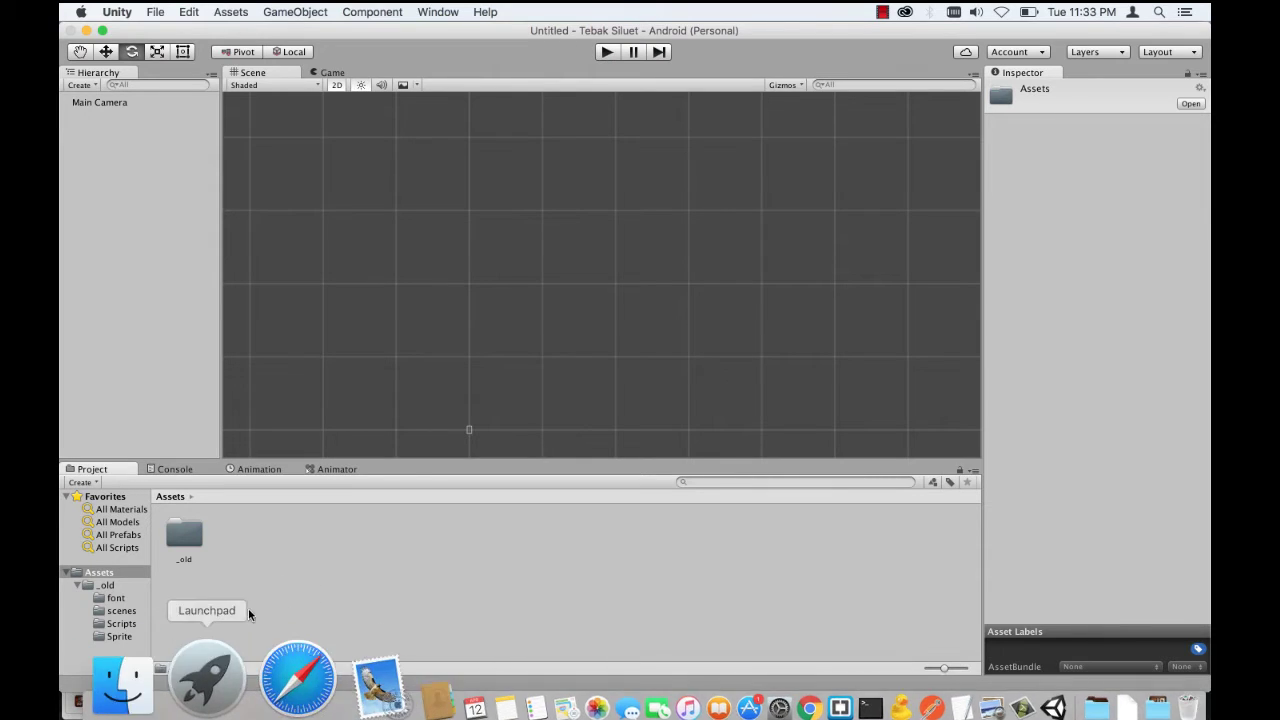
{"action": "left_click", "coordinate": [245, 532]}
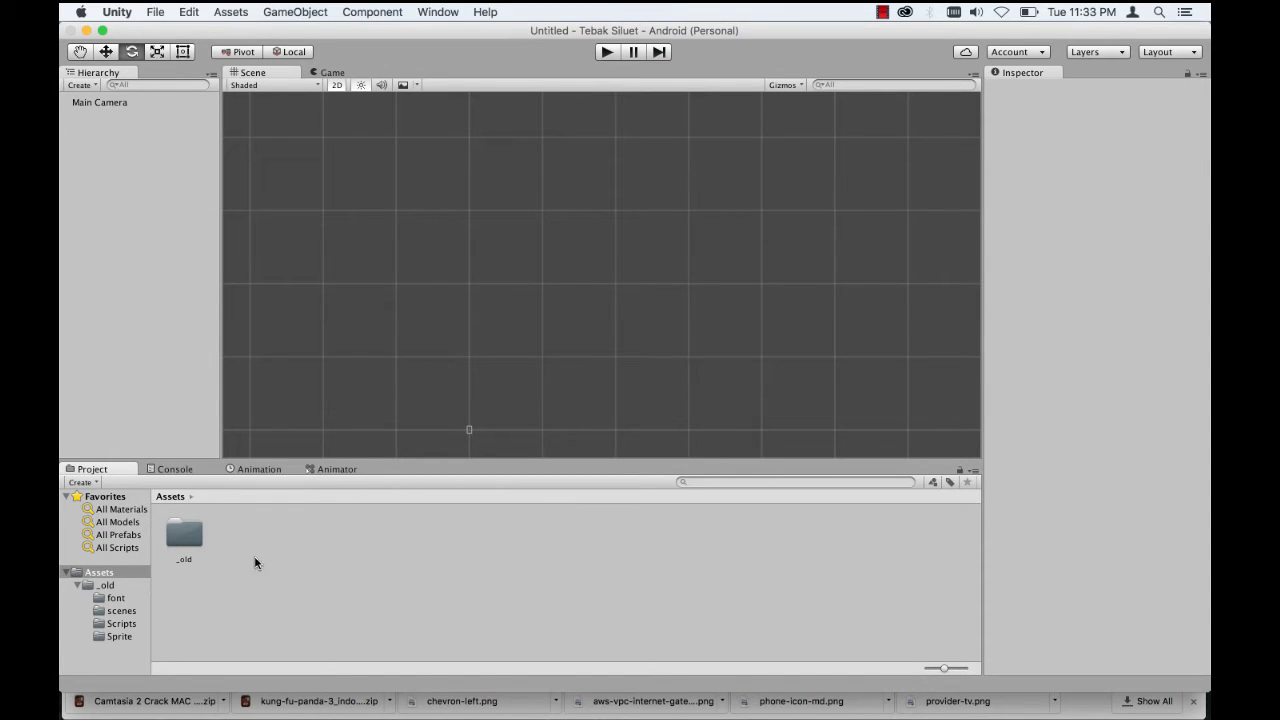
{"action": "right_click", "coordinate": [304, 541]}
{"action": "mouse_move", "coordinate": [406, 461]}
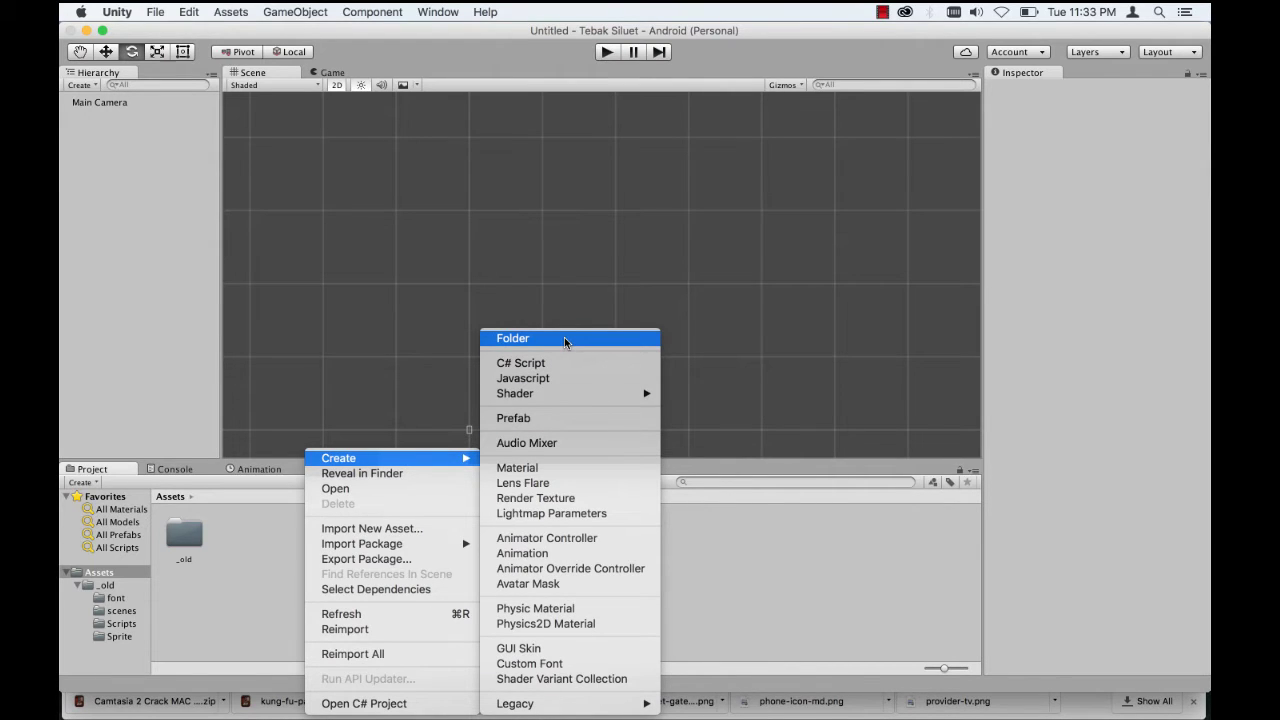
{"action": "left_click", "coordinate": [565, 340]}
{"action": "type", "text": "S"}
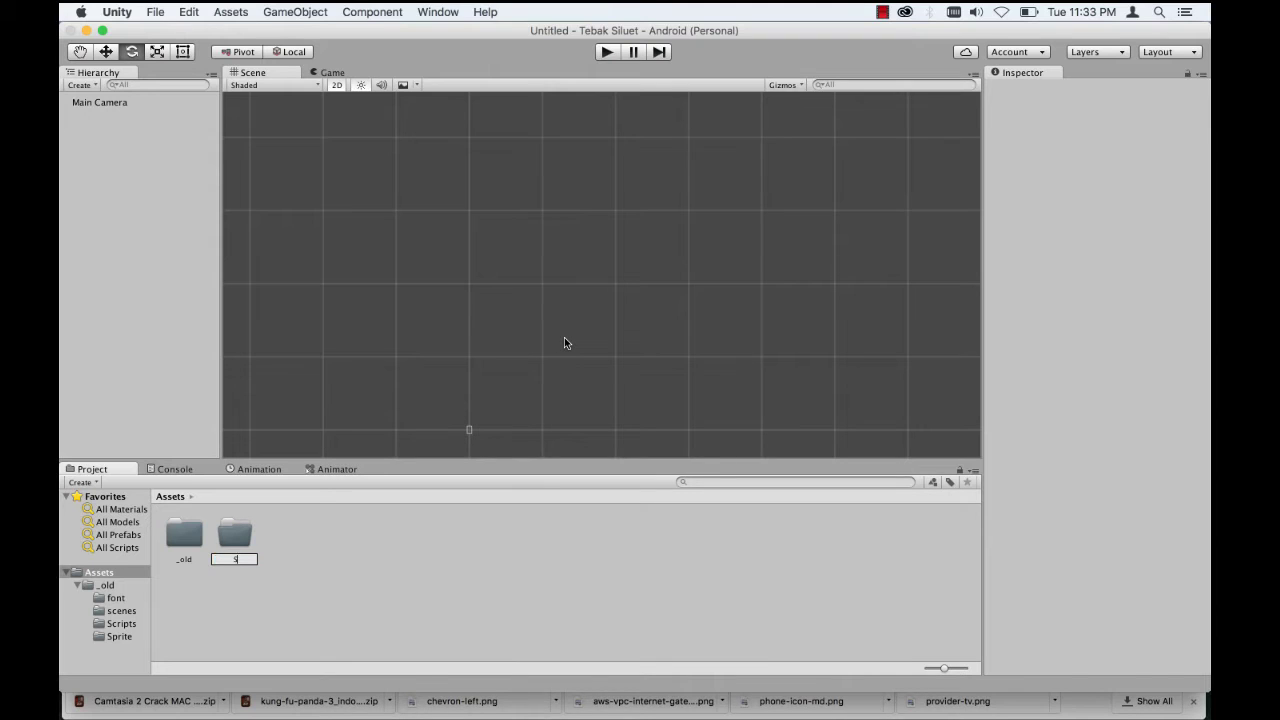
{"action": "type", "text": "cenes"}
{"action": "key", "text": "Return"}
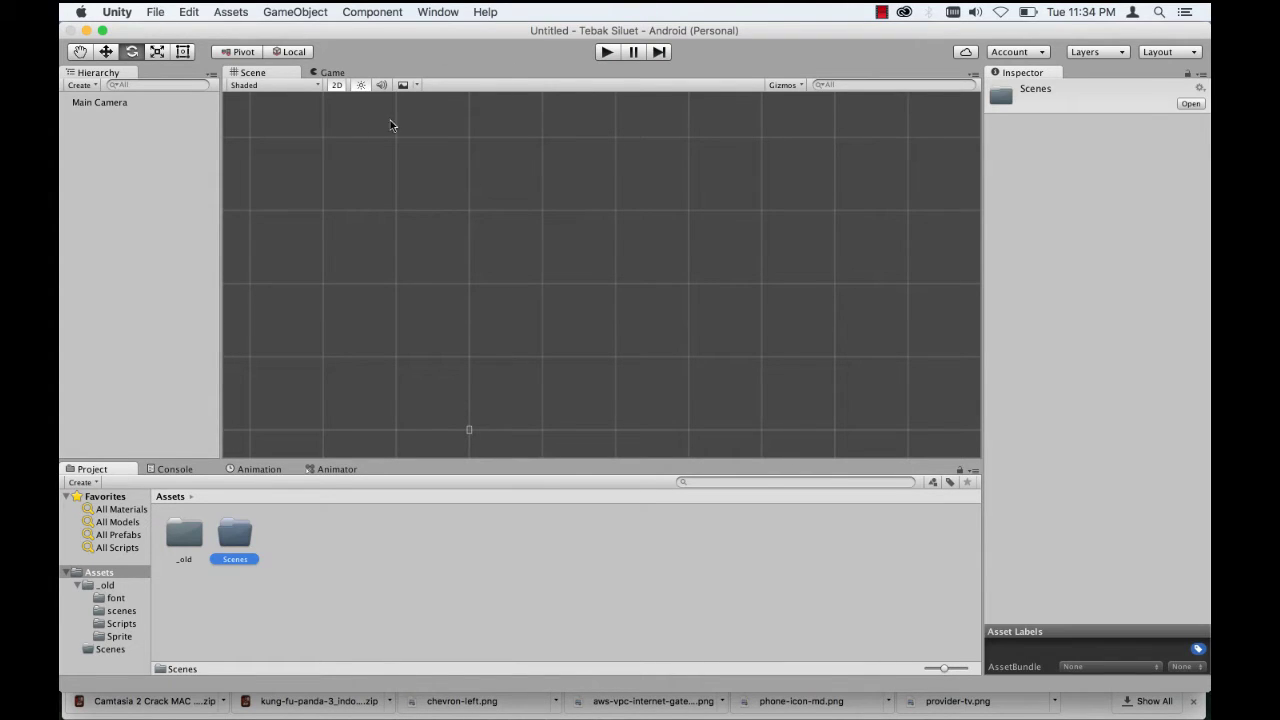
Step: Save the scene with Save Scene as into the Scenes folder, renaming Untitled to Main
{"action": "left_click", "coordinate": [156, 14]}
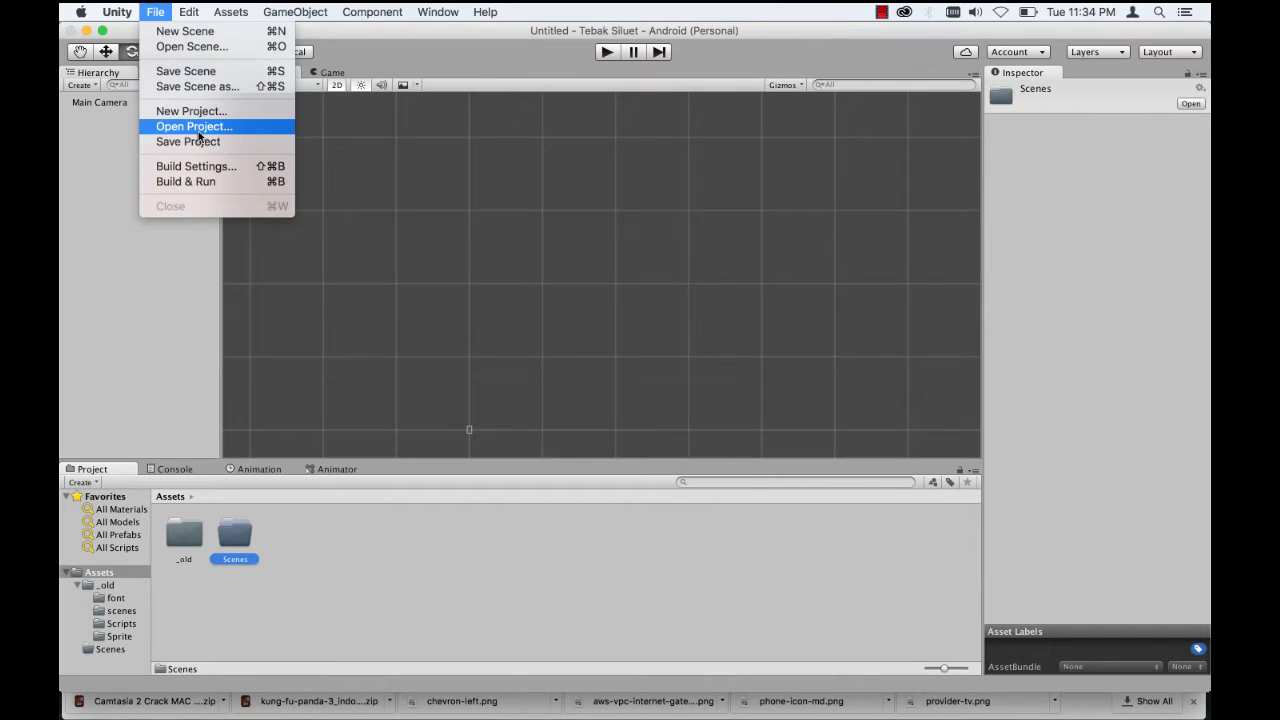
{"action": "left_click", "coordinate": [192, 85]}
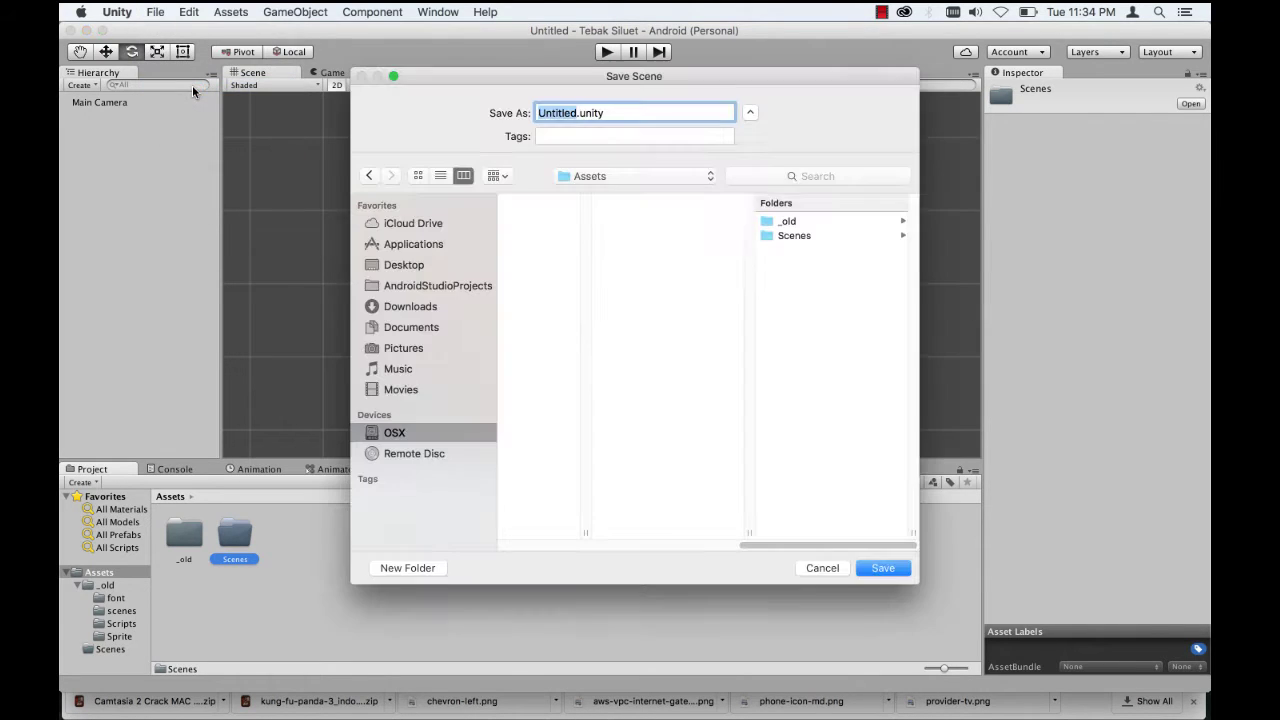
{"action": "left_click", "coordinate": [795, 236]}
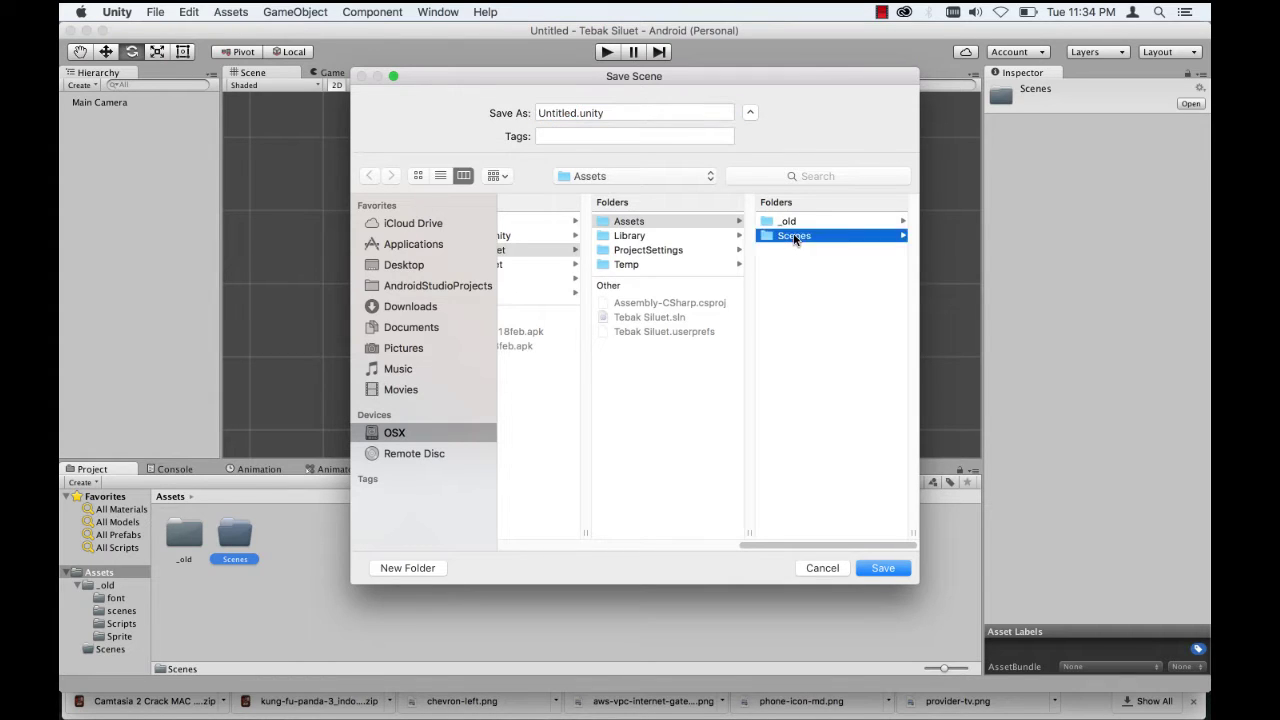
{"action": "left_click", "coordinate": [572, 113]}
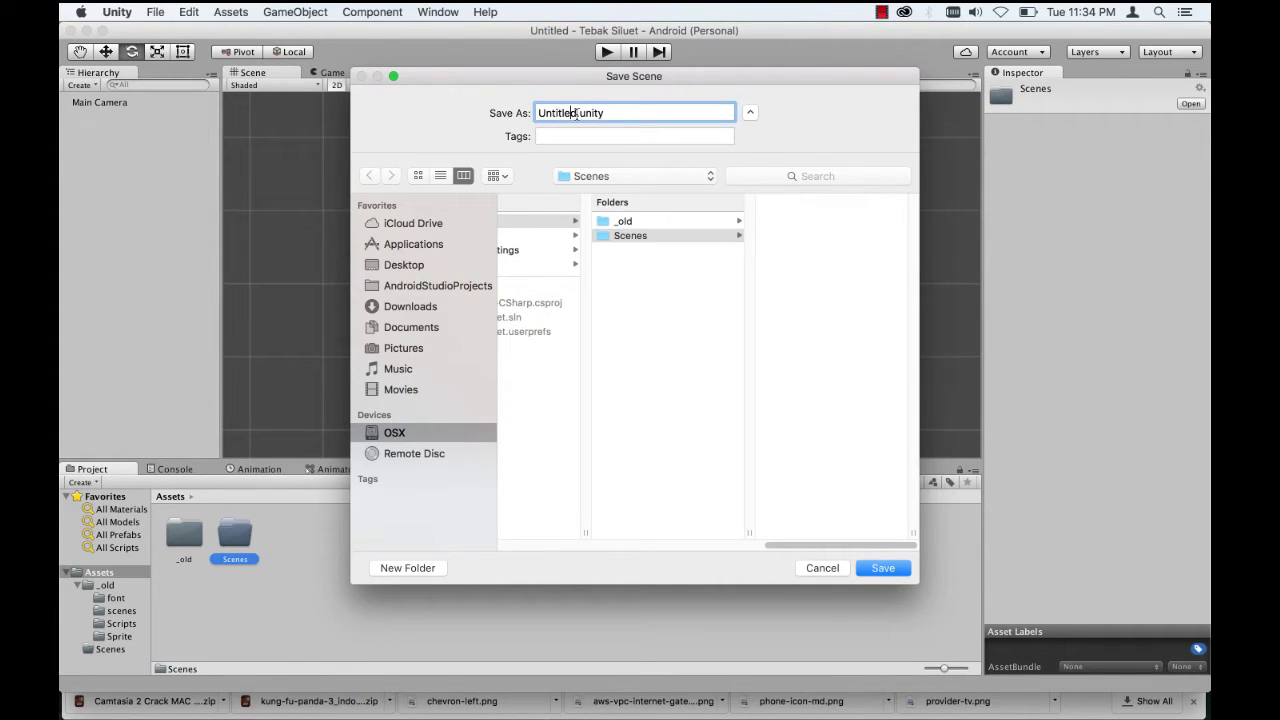
{"action": "left_click_drag", "start_coordinate": [575, 113], "coordinate": [530, 113]}
{"action": "type", "text": "m"}
{"action": "key", "text": "BackSpace"}
{"action": "type", "text": "Main"}
{"action": "left_click", "coordinate": [883, 567]}
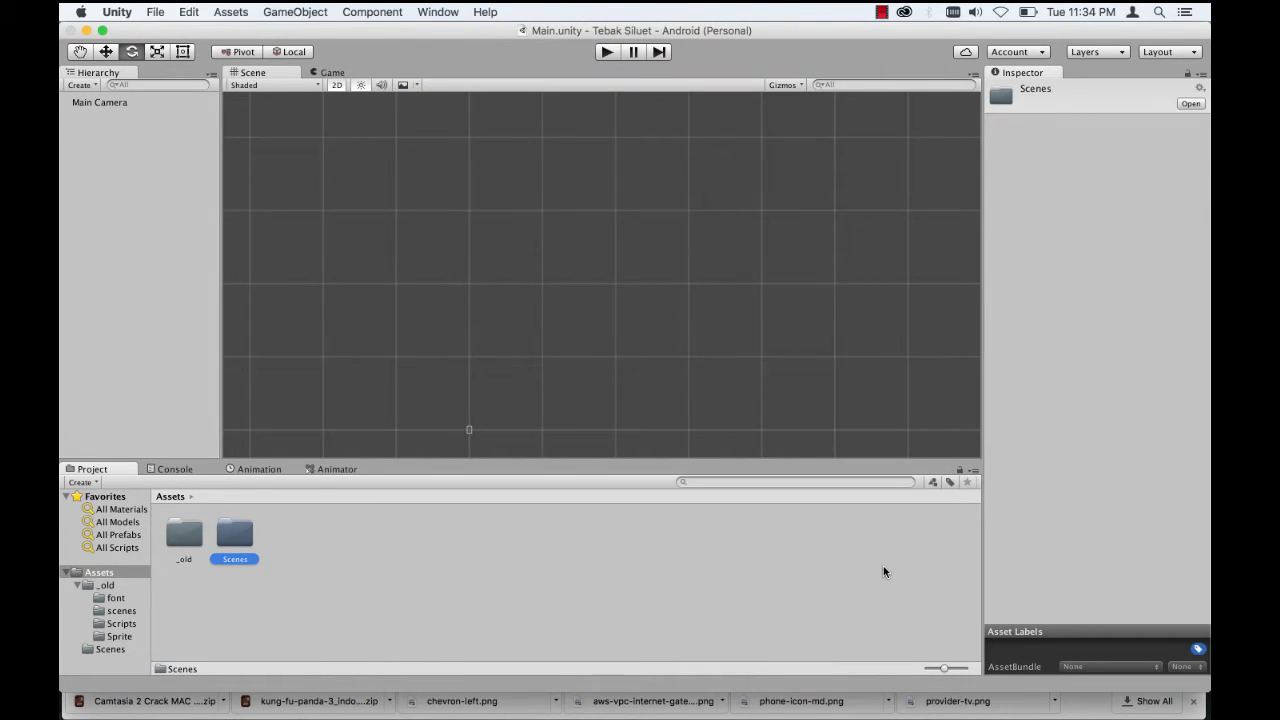
Step: Check Main.unity in the Scenes folder, then delete the _old folder from Assets
{"action": "double_click", "coordinate": [236, 535]}
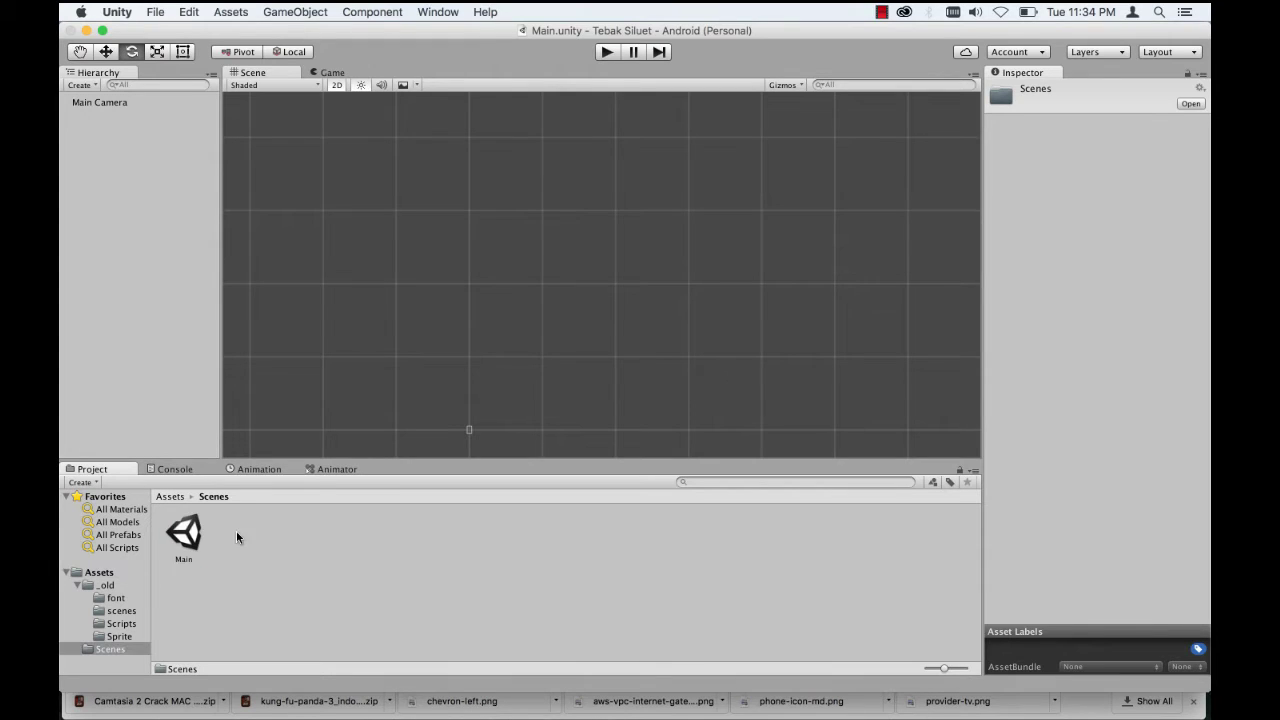
{"action": "left_click", "coordinate": [199, 536]}
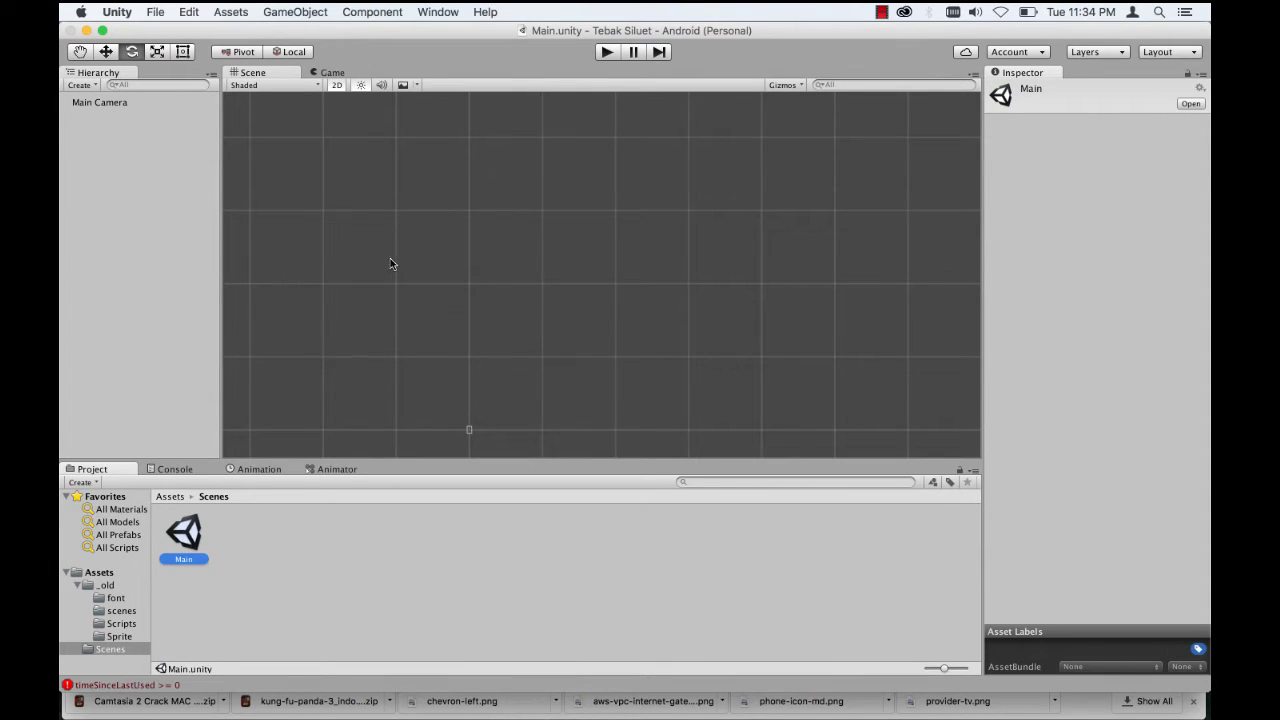
{"action": "left_click", "coordinate": [171, 497]}
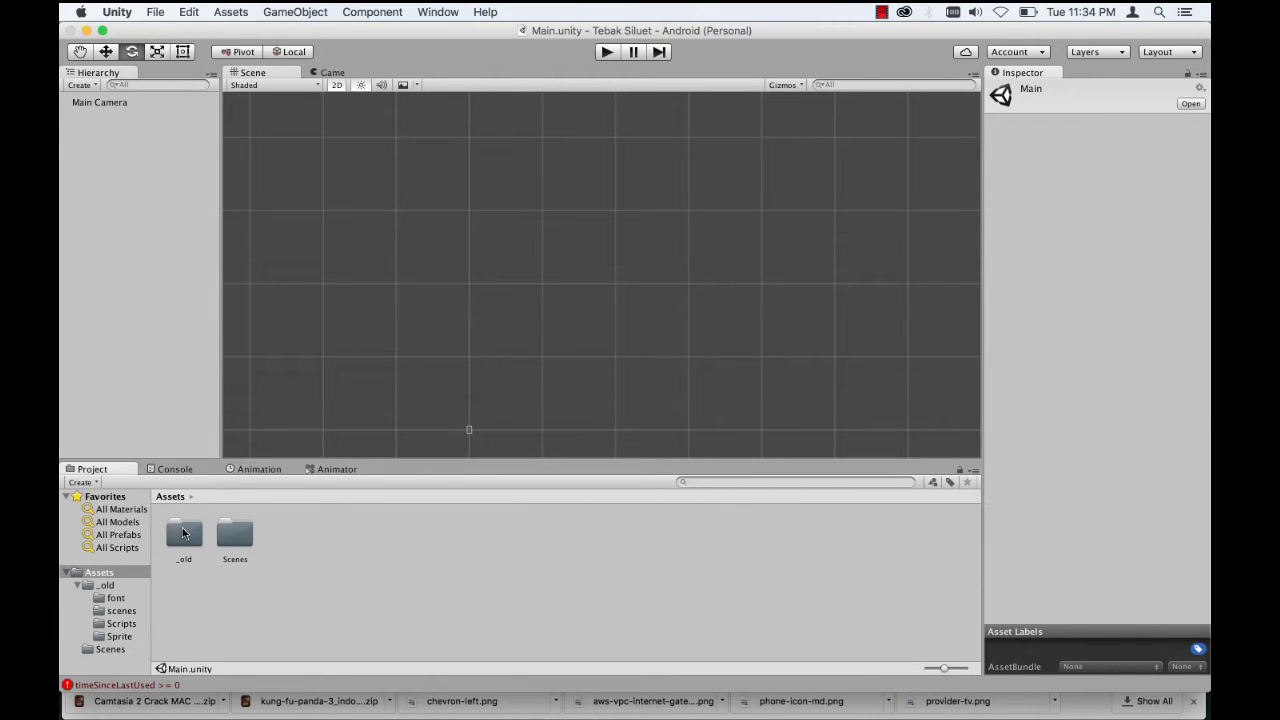
{"action": "left_click", "coordinate": [184, 541]}
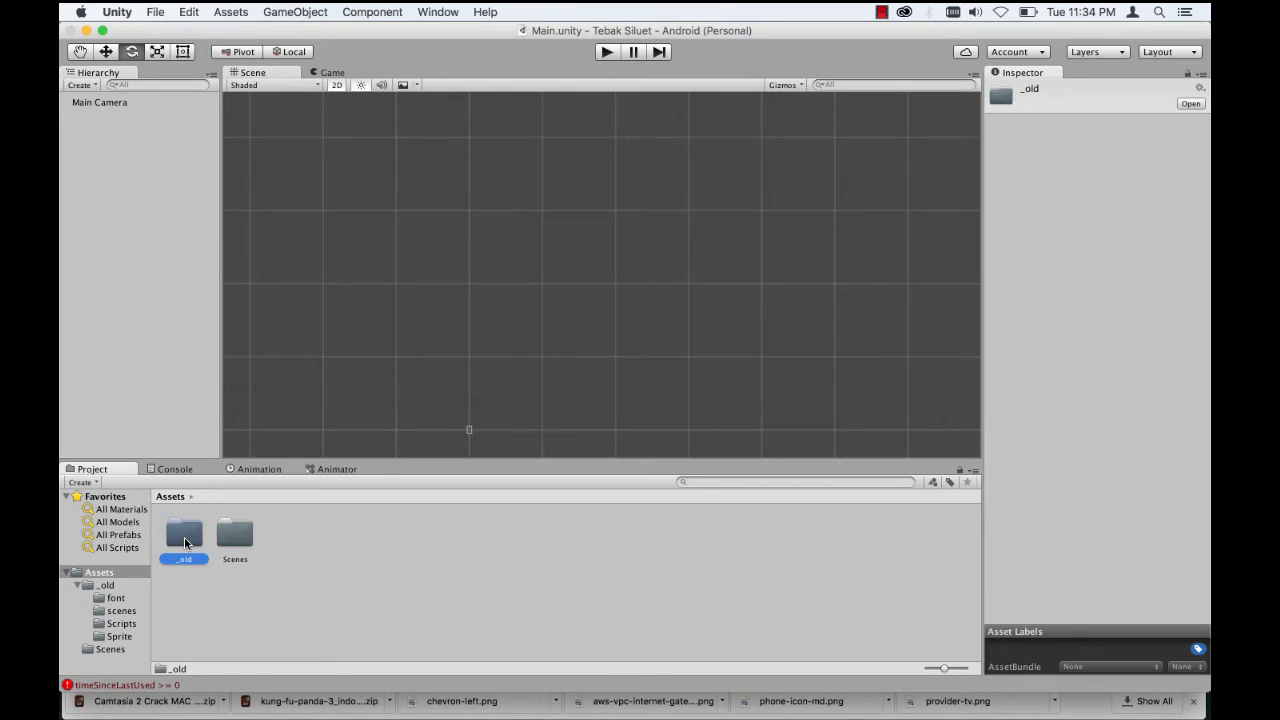
{"action": "key", "text": "super+BackSpace"}
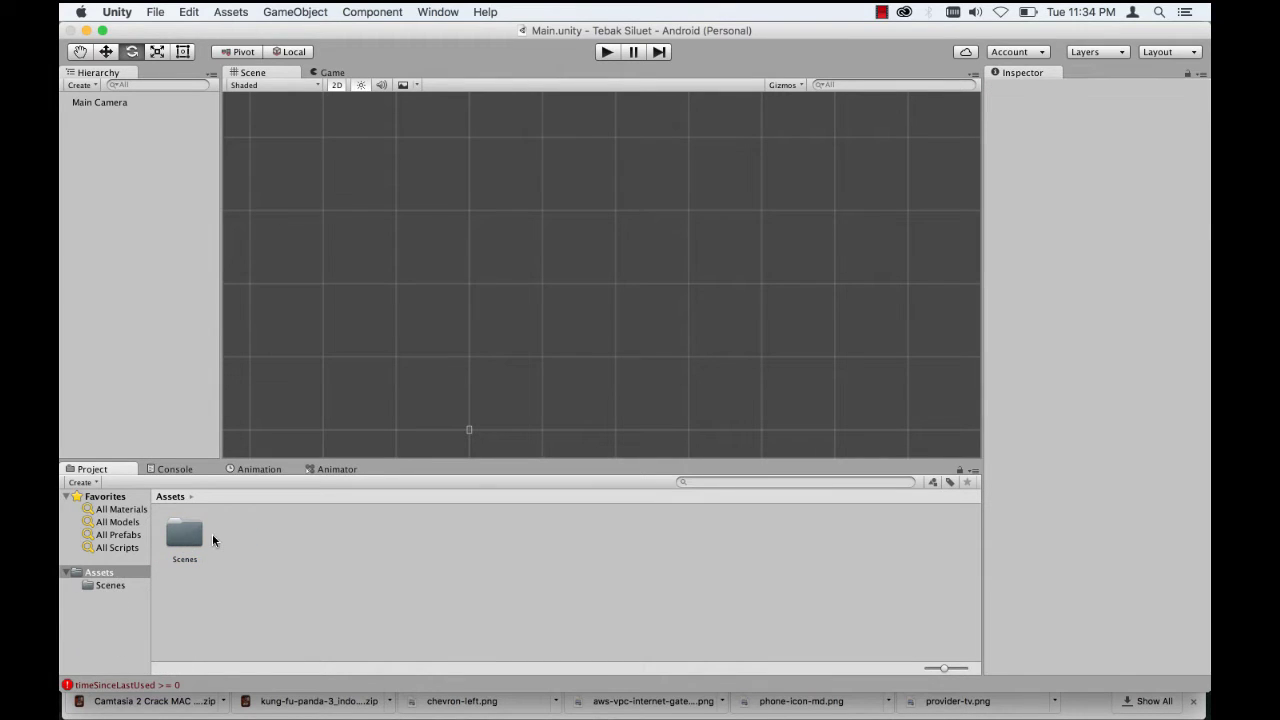
Step: Clear the Console errors and switch to the Game view showing the portrait camera frame
{"action": "left_click", "coordinate": [172, 467]}
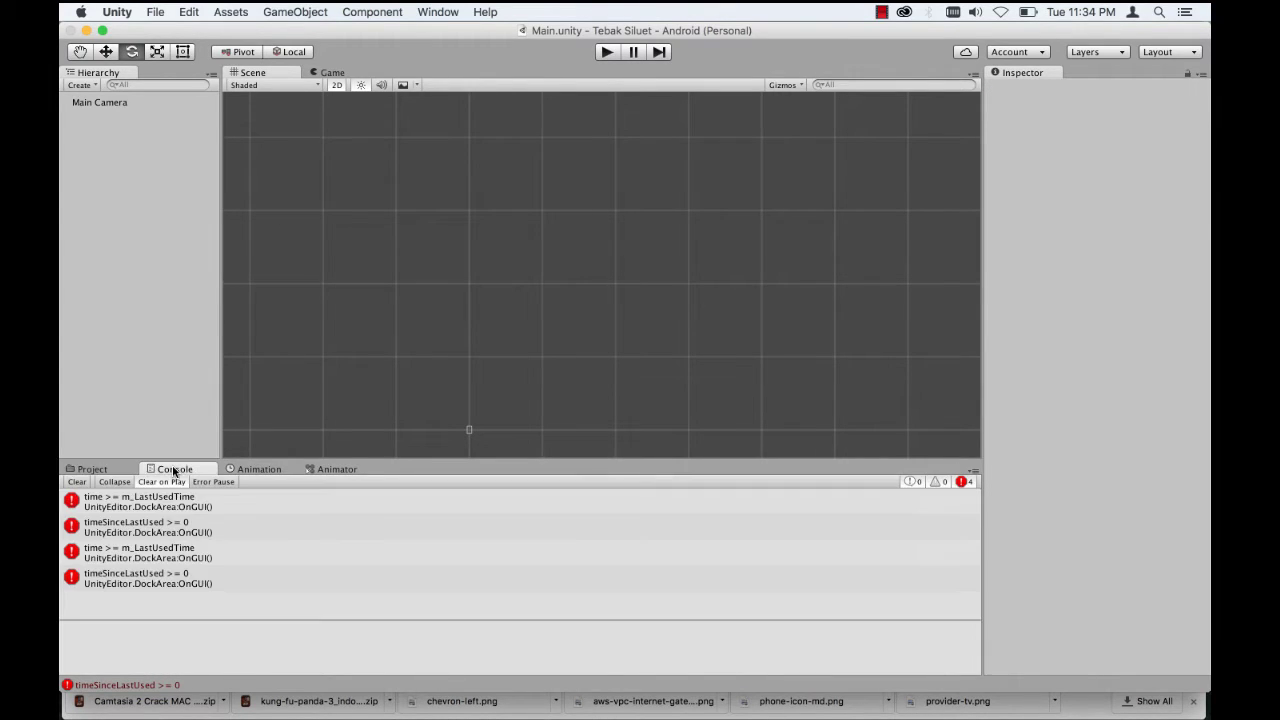
{"action": "left_click", "coordinate": [77, 482]}
{"action": "left_click", "coordinate": [86, 469]}
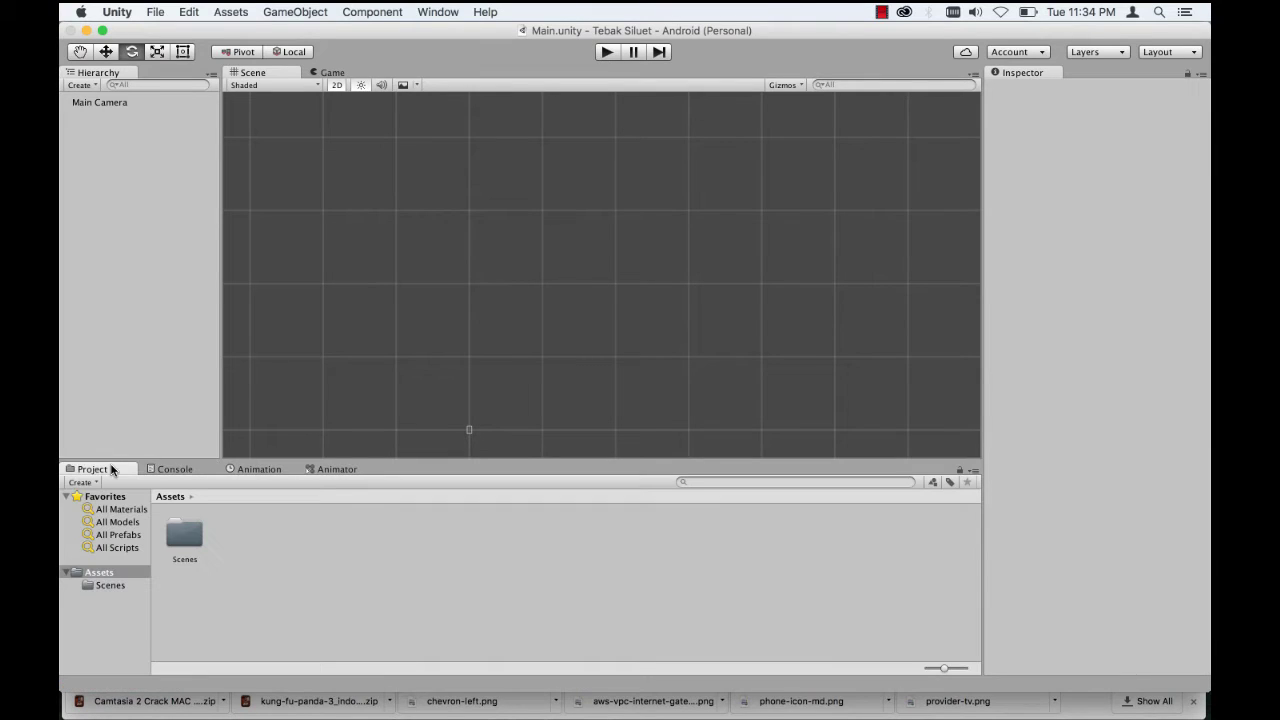
{"action": "double_click", "coordinate": [186, 538]}
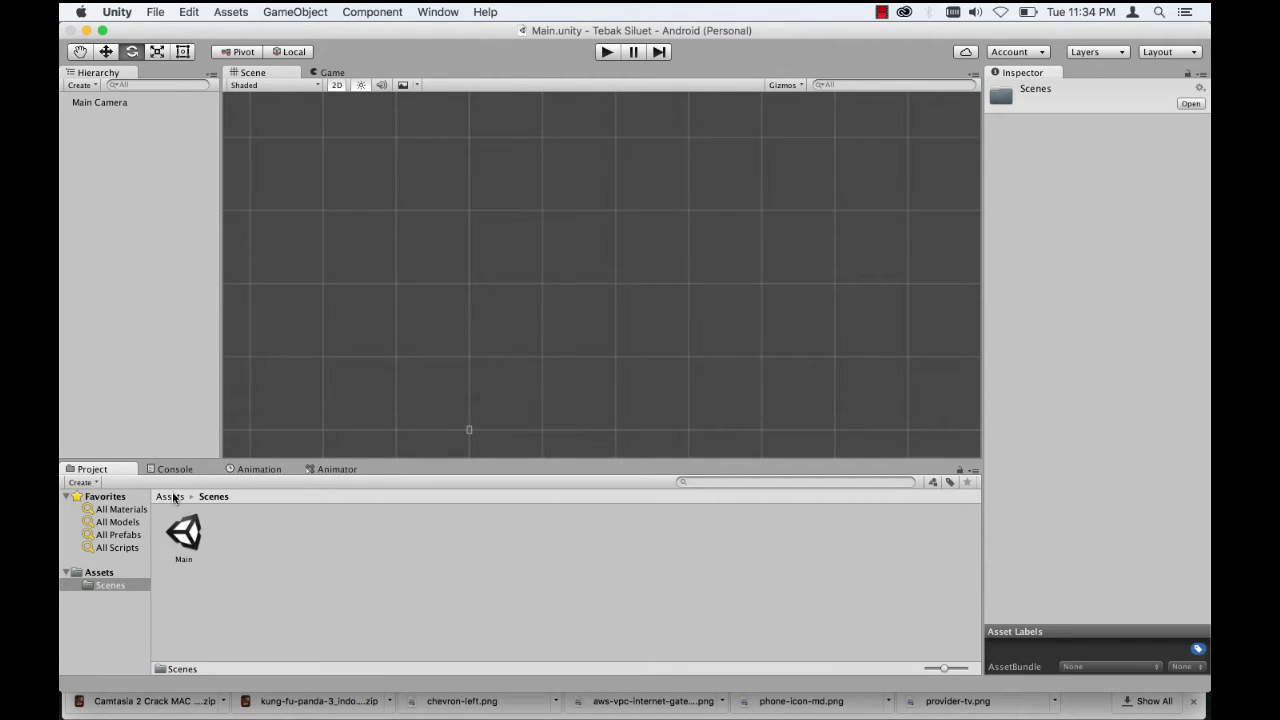
{"action": "left_click", "coordinate": [171, 497]}
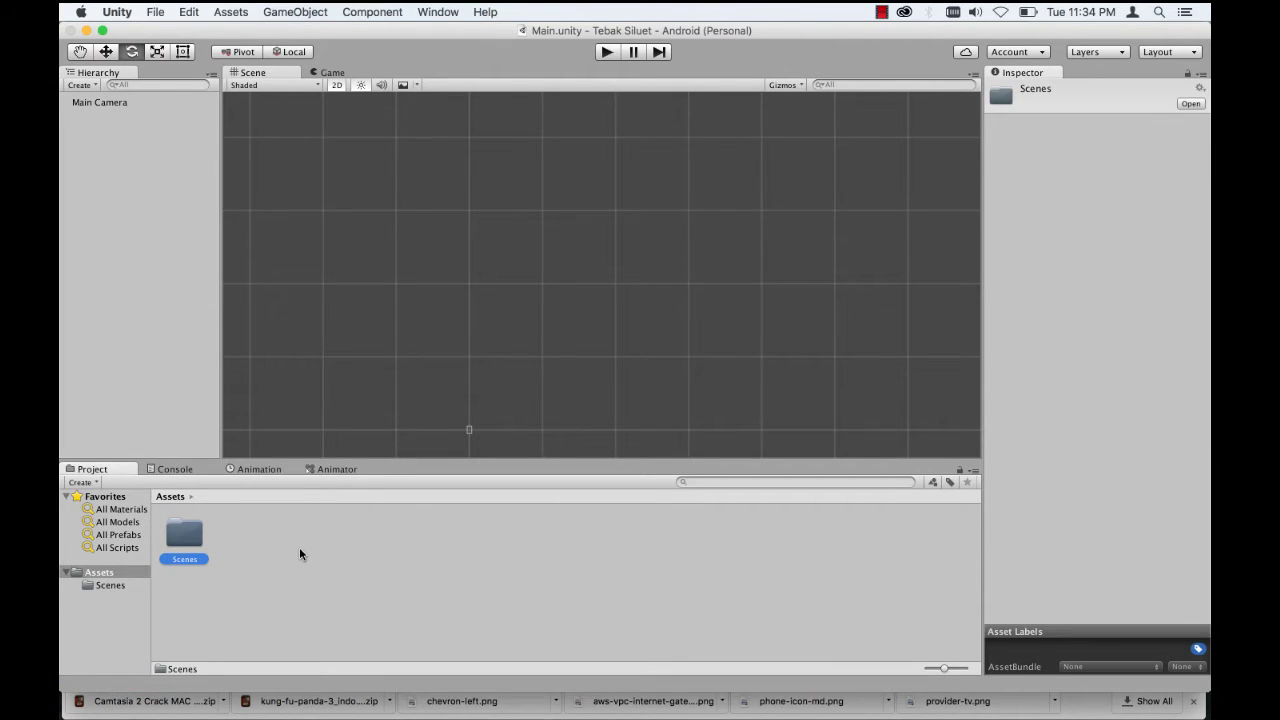
{"action": "left_click", "coordinate": [336, 72]}
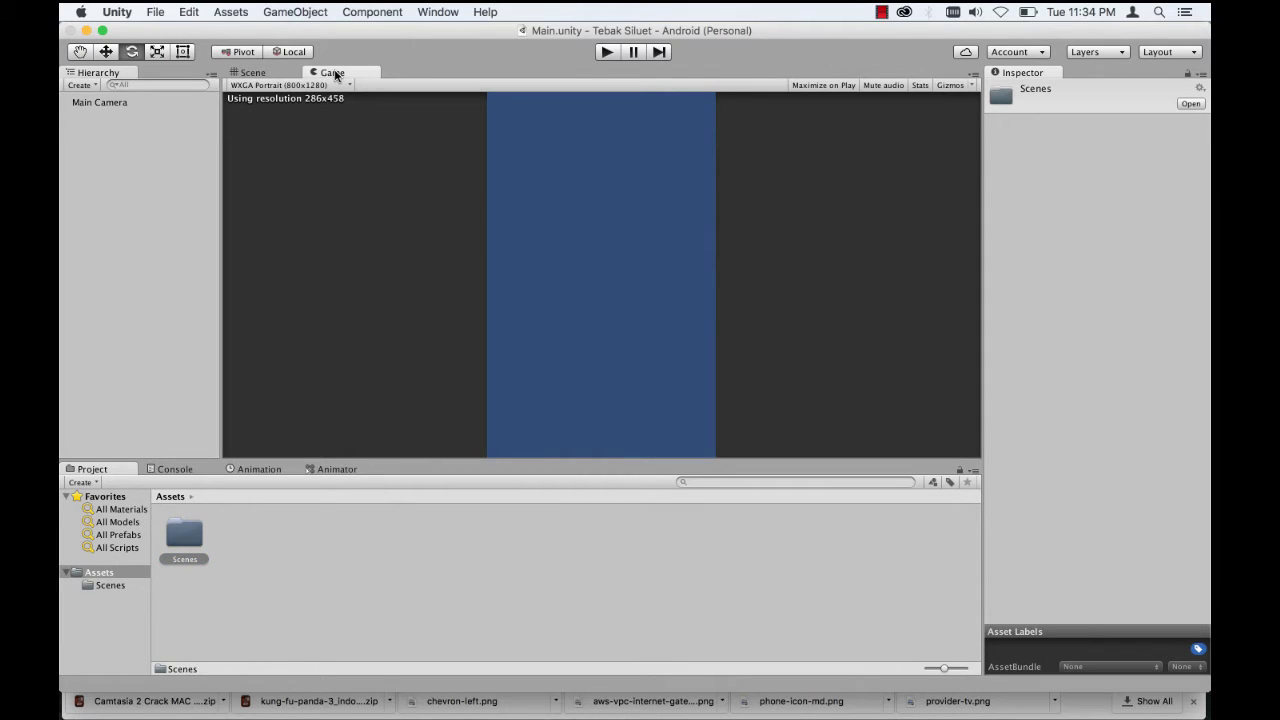
{"action": "left_click", "coordinate": [330, 88]}
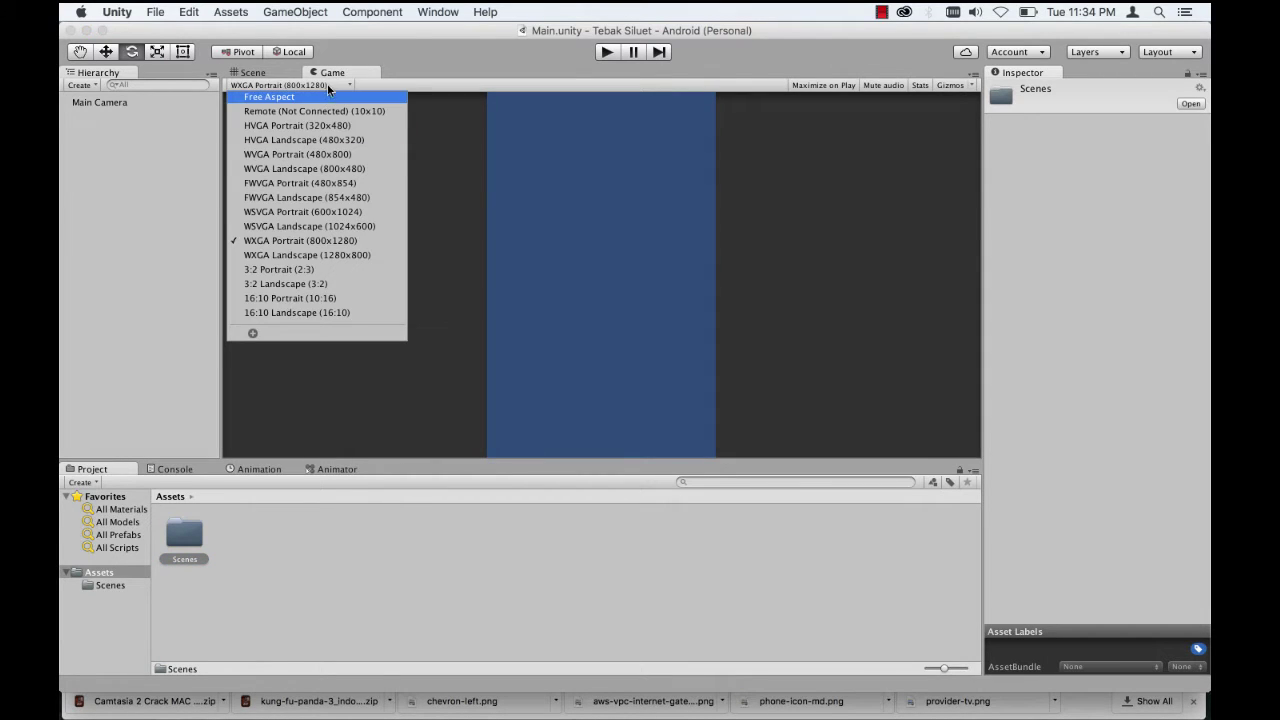
{"action": "left_click", "coordinate": [327, 86]}
{"action": "left_click", "coordinate": [266, 73]}
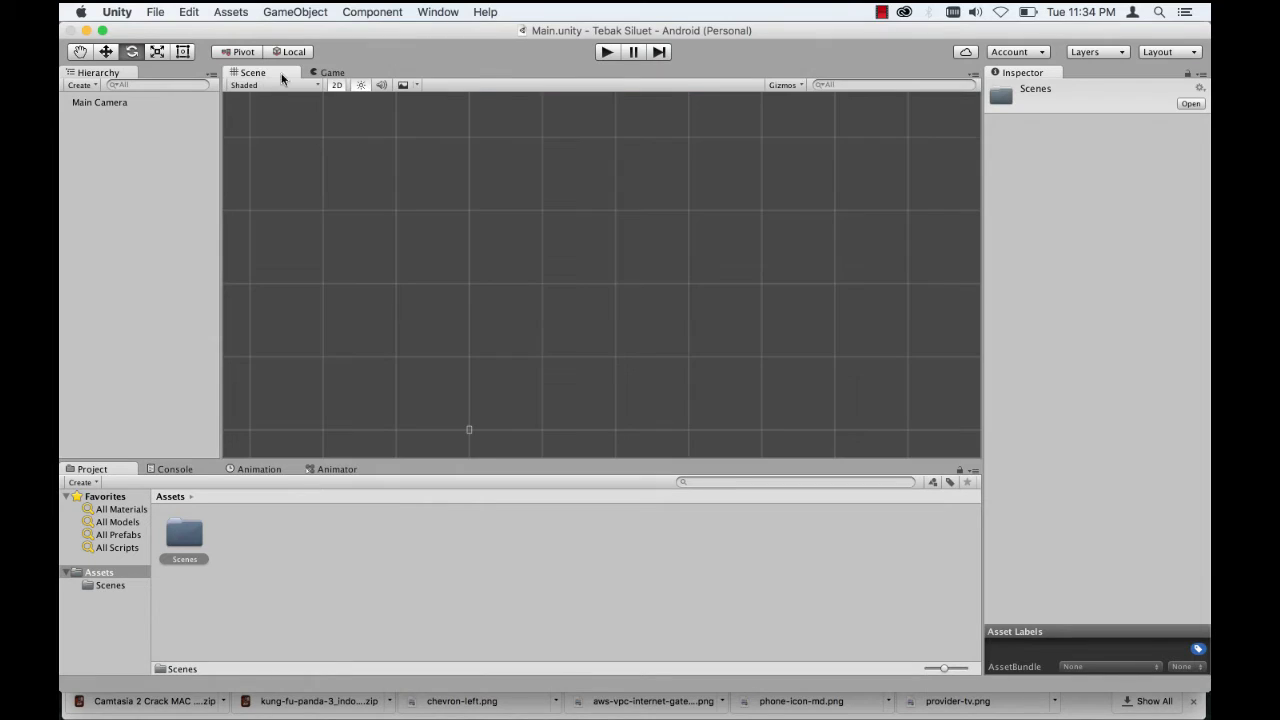
{"action": "left_click", "coordinate": [332, 73]}
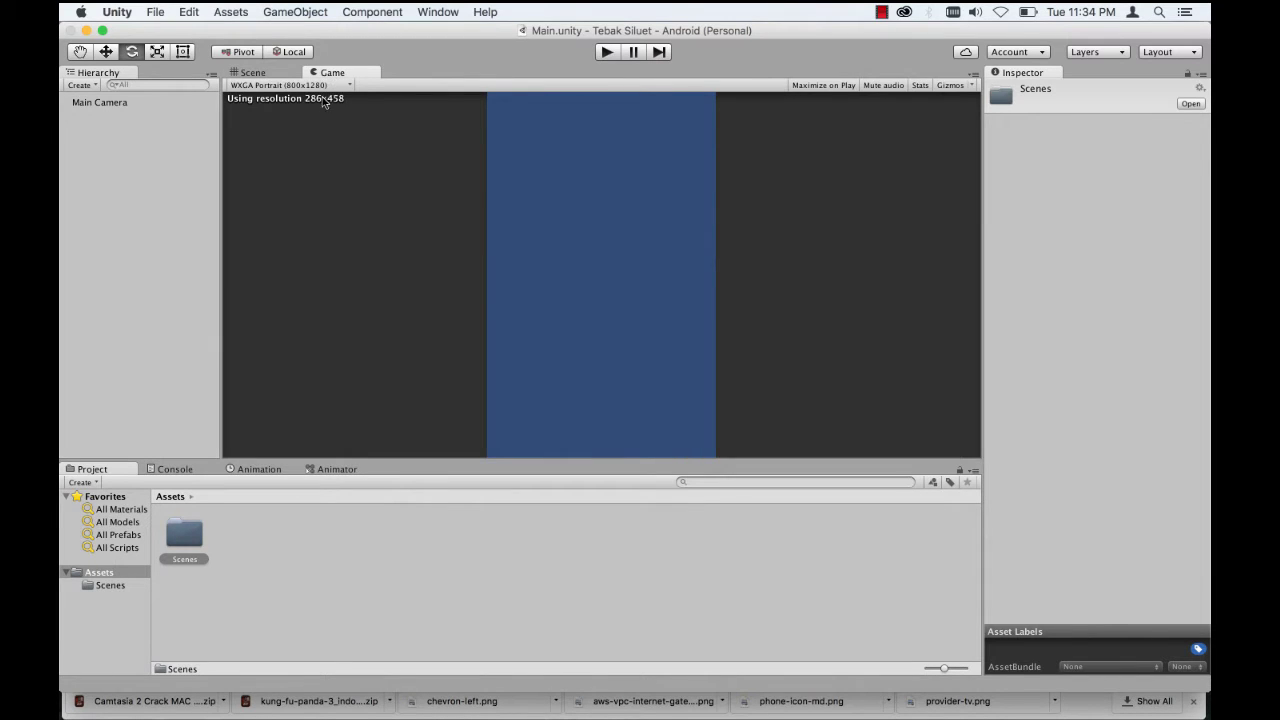
{"action": "left_click", "coordinate": [328, 85]}
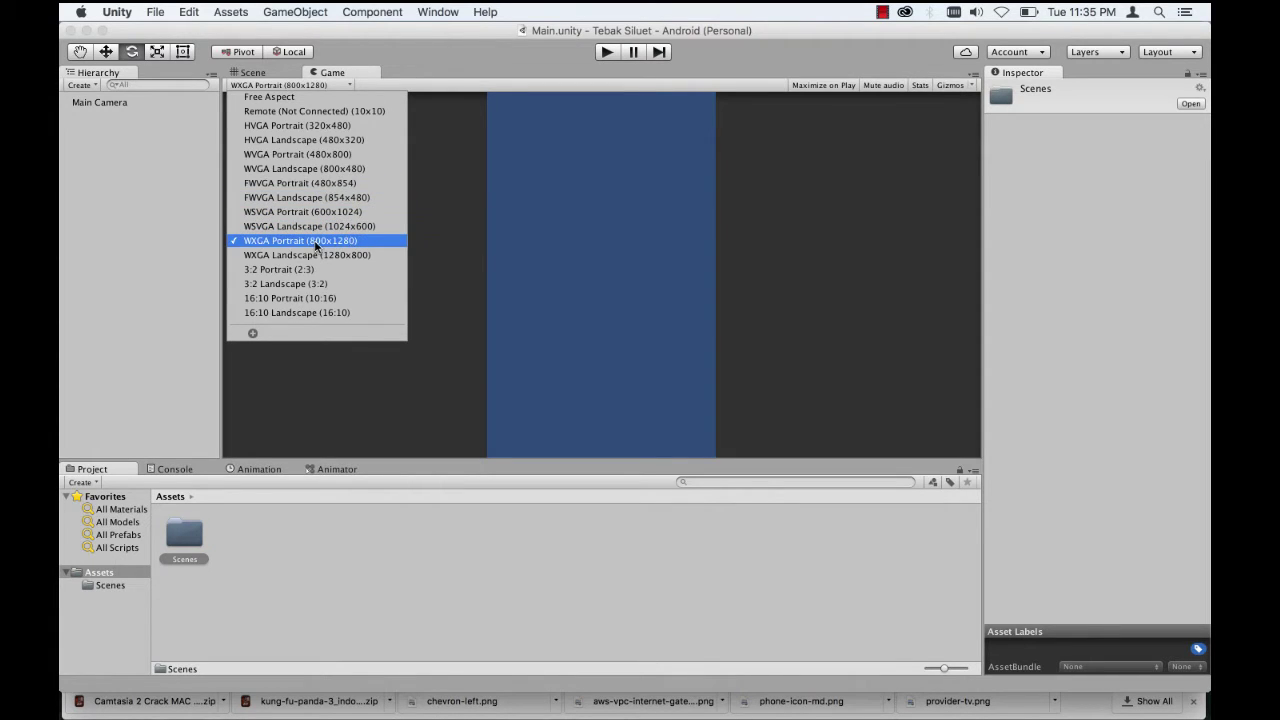
{"action": "left_click", "coordinate": [320, 241]}
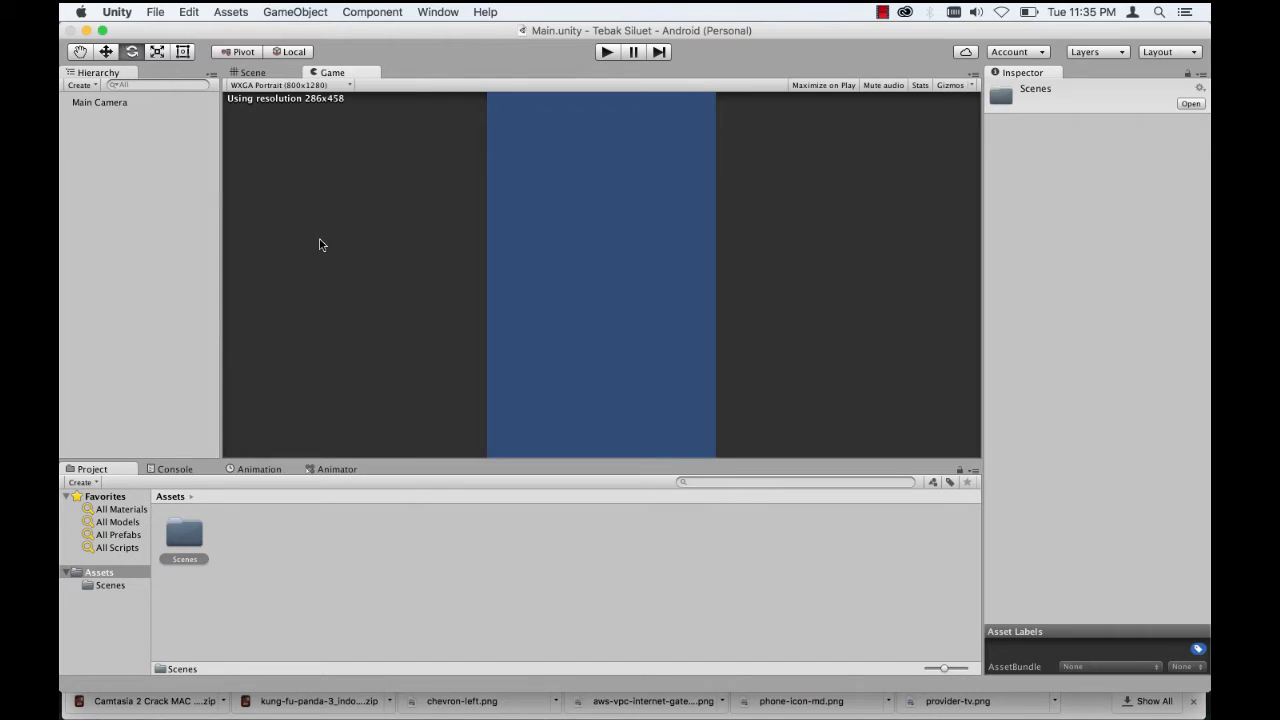
{"action": "left_click", "coordinate": [341, 558]}
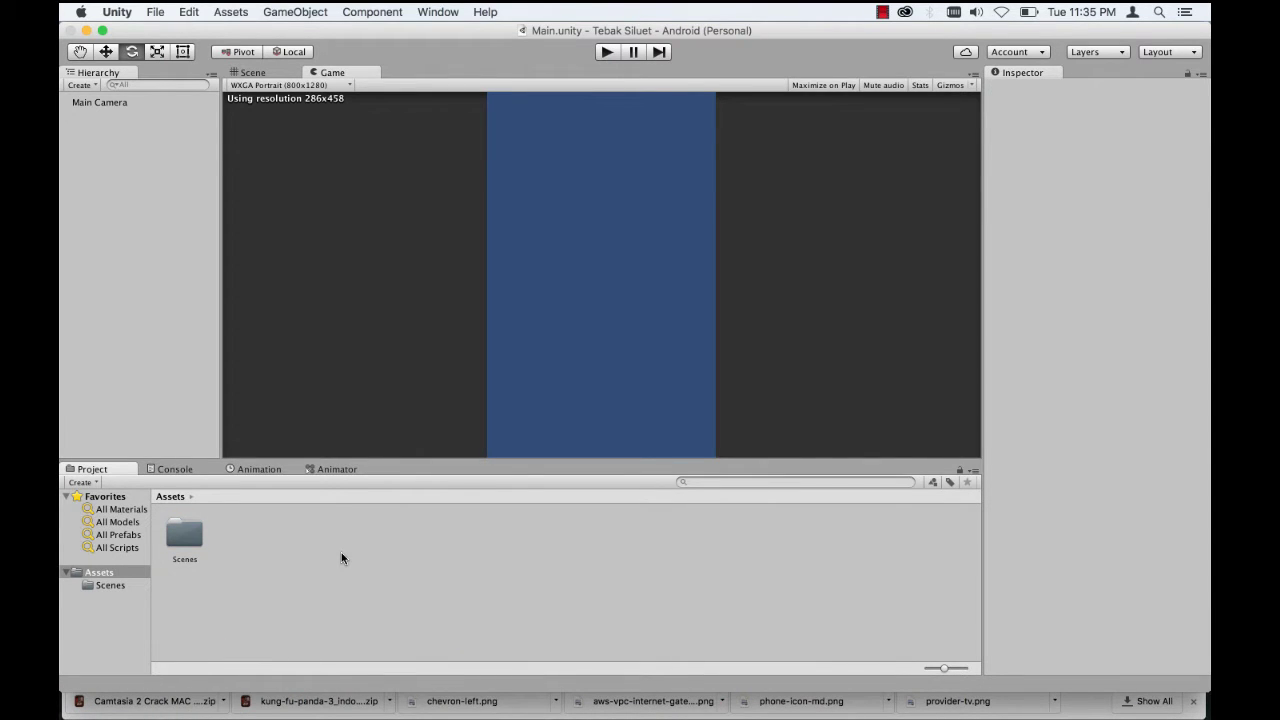
Step: Add a Sprites folder next to Scenes in Assets and open the empty folder
{"action": "right_click", "coordinate": [341, 553]}
{"action": "mouse_move", "coordinate": [443, 460]}
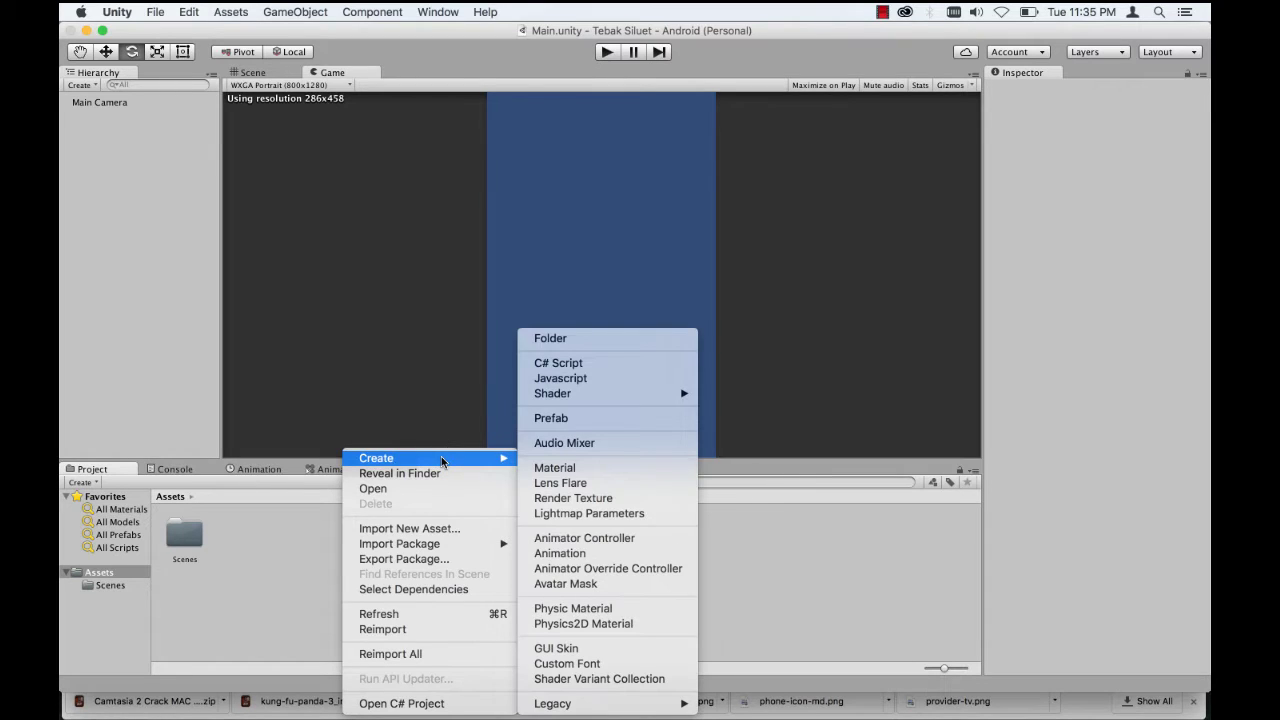
{"action": "left_click", "coordinate": [587, 345]}
{"action": "type", "text": "S"}
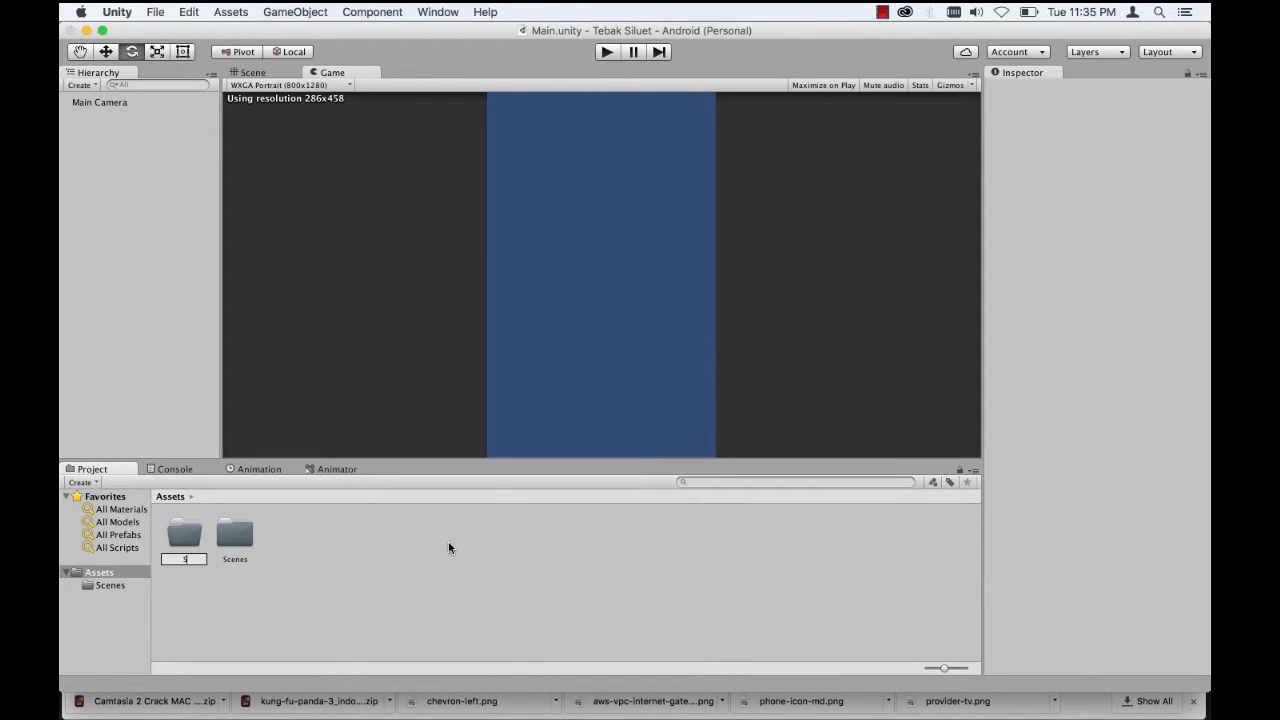
{"action": "type", "text": "prites"}
{"action": "key", "text": "Return"}
{"action": "double_click", "coordinate": [248, 541]}
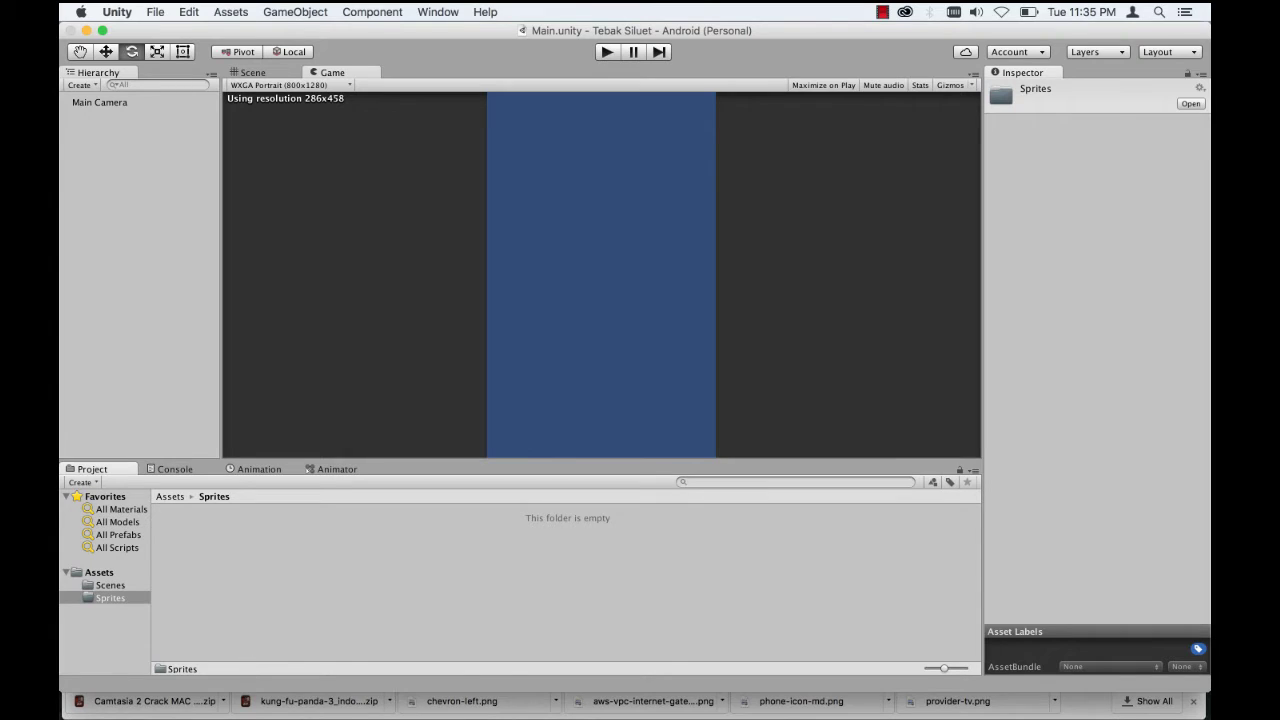
Step: Drag tebak siluet.png from a Desktop Finder window into Unity's Sprites folder
{"action": "left_click", "coordinate": [172, 700]}
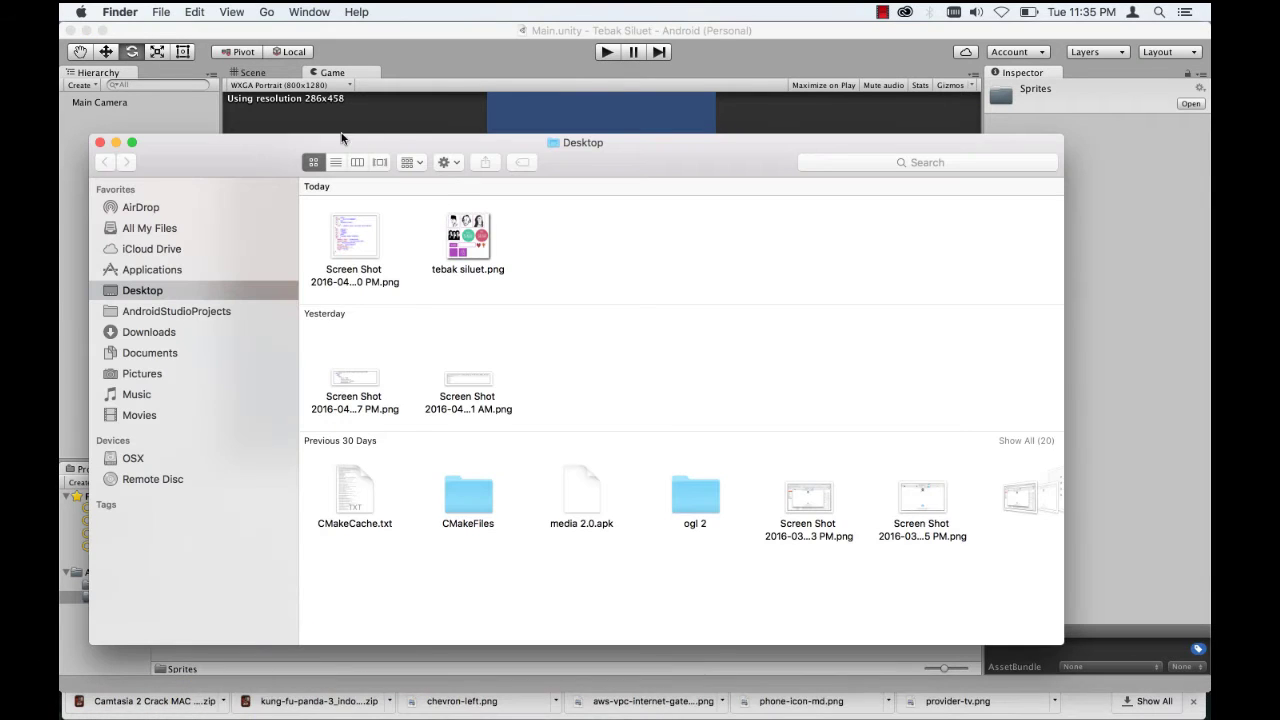
{"action": "left_click_drag", "start_coordinate": [254, 157], "coordinate": [573, 160]}
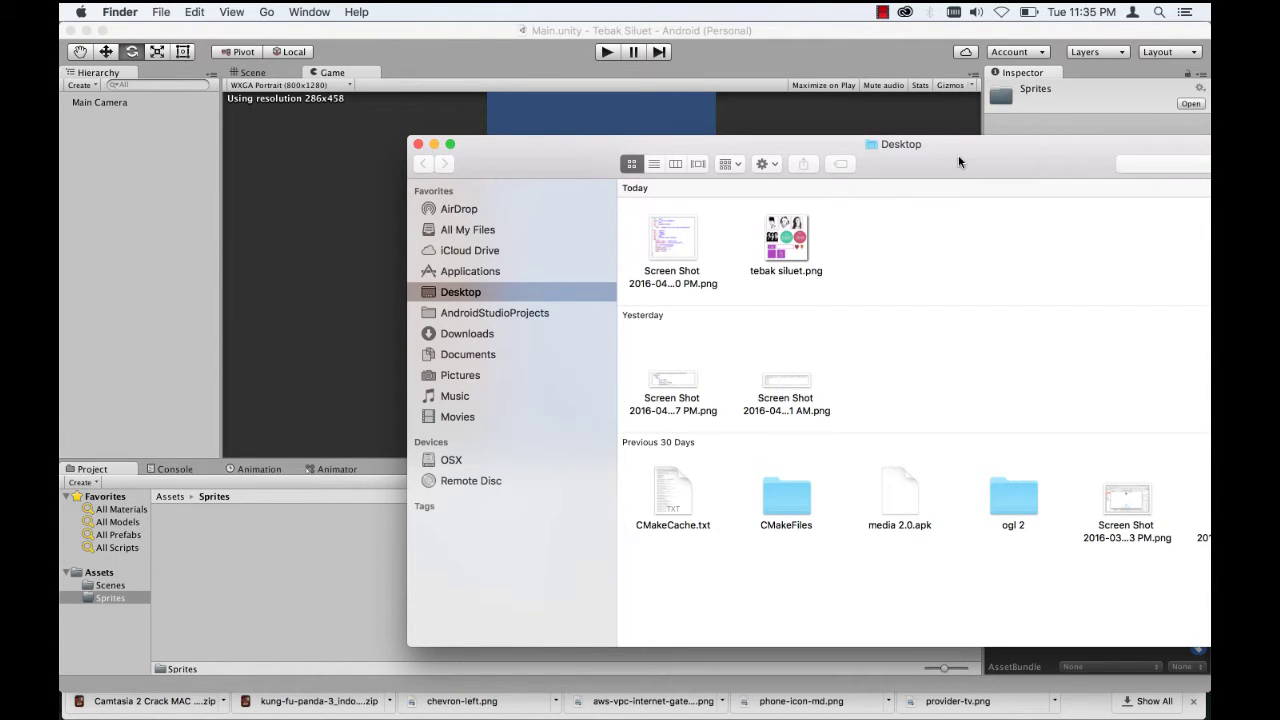
{"action": "left_click_drag", "start_coordinate": [958, 157], "coordinate": [907, 145]}
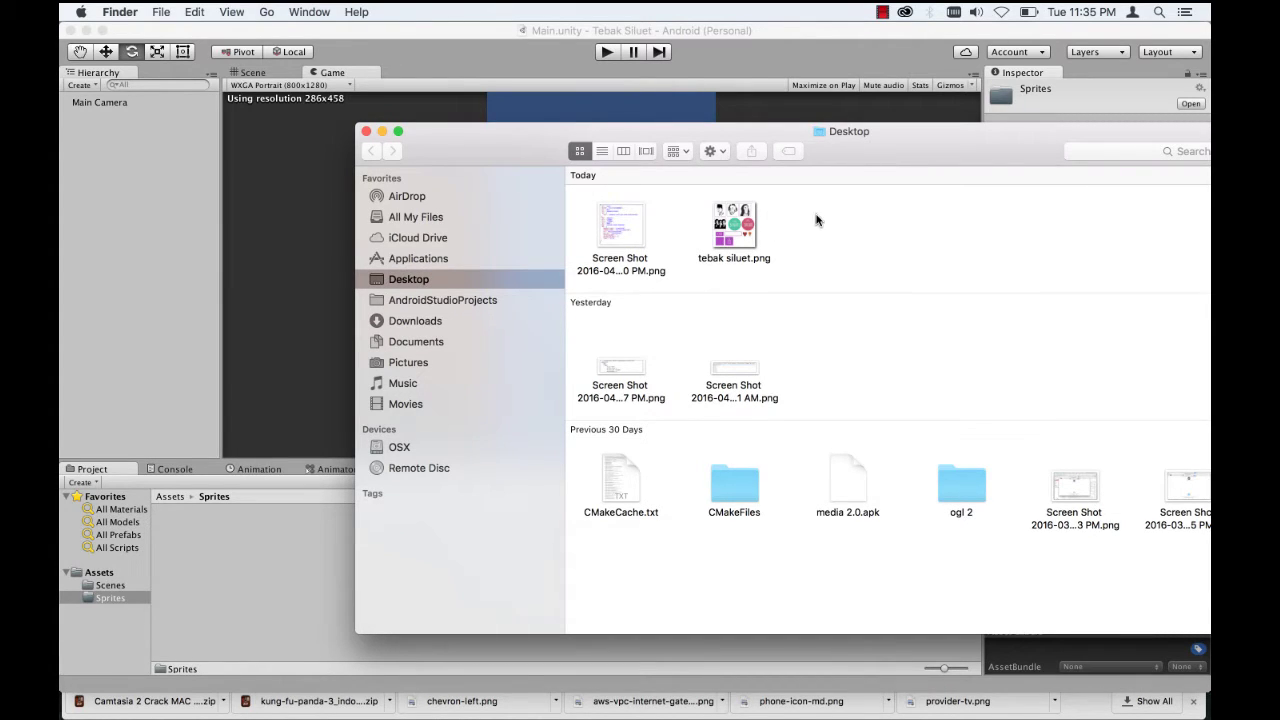
{"action": "left_click_drag", "start_coordinate": [493, 151], "coordinate": [501, 166]}
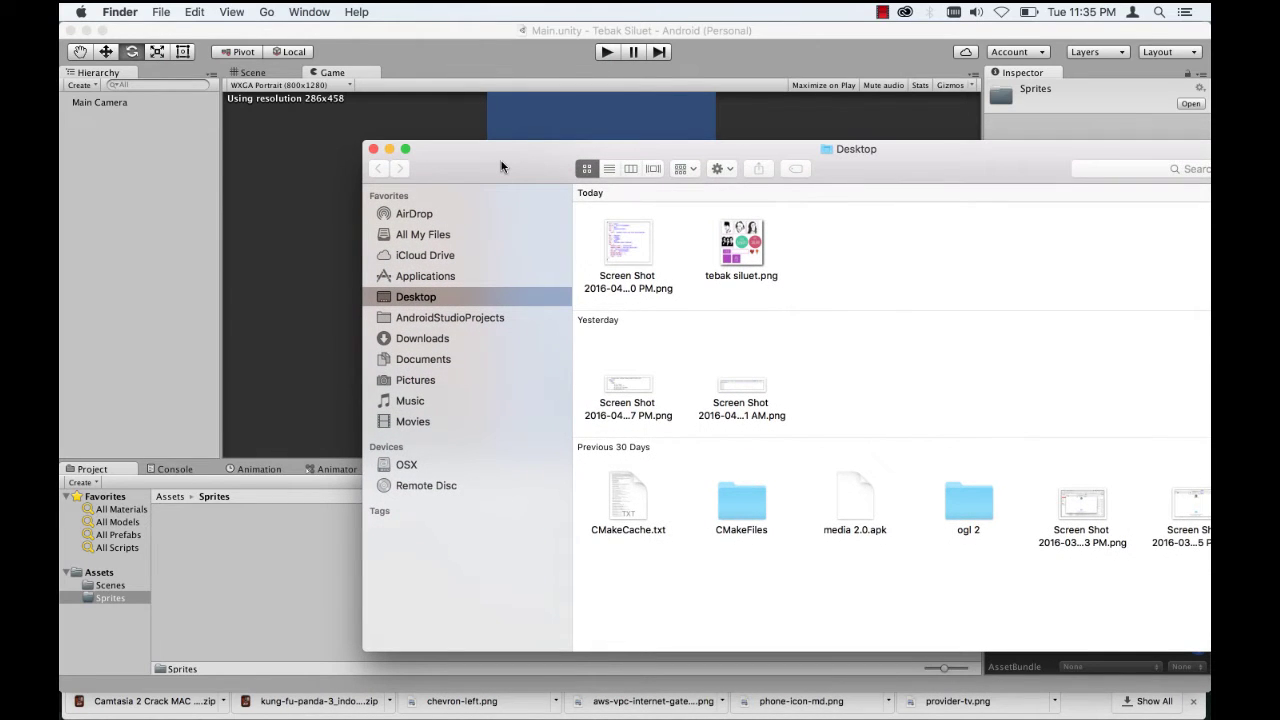
{"action": "left_click_drag", "start_coordinate": [501, 166], "coordinate": [589, 167]}
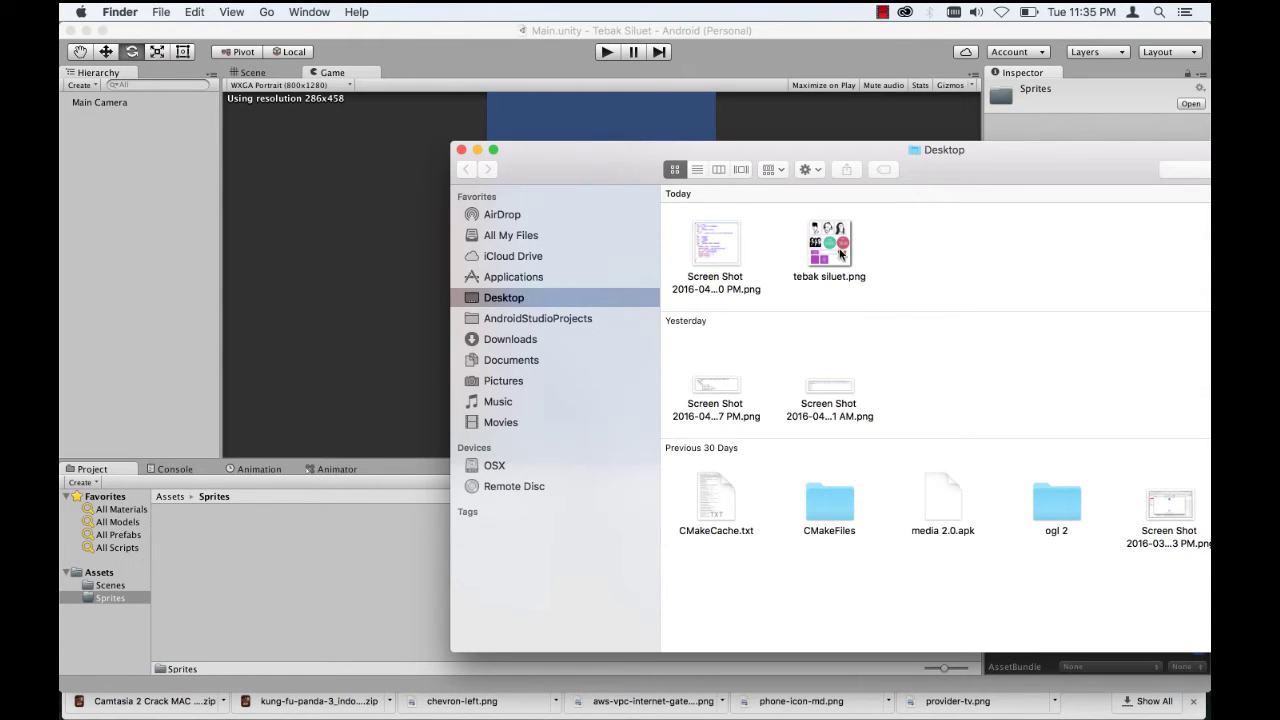
{"action": "left_click_drag", "start_coordinate": [840, 254], "coordinate": [322, 565]}
{"action": "left_click", "coordinate": [322, 565]}
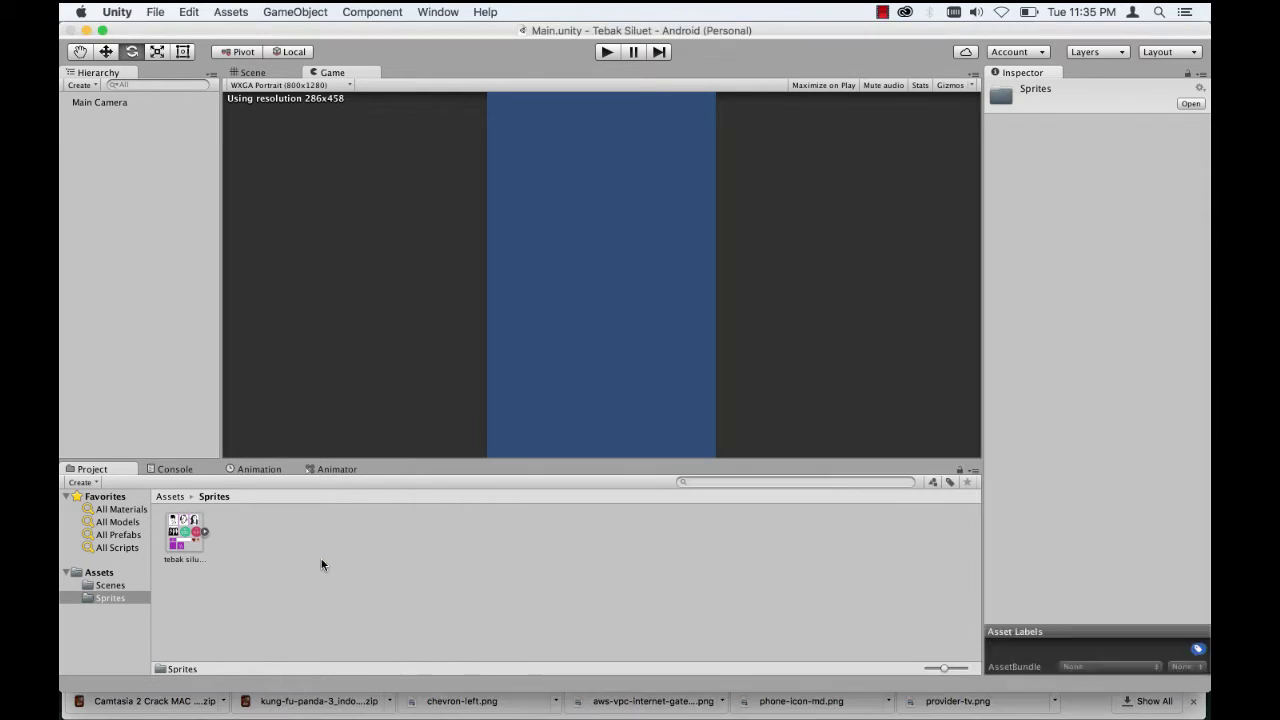
Step: Select the tebak siluet texture, expanding and collapsing it to inspect its single sprite
{"action": "left_click", "coordinate": [255, 74]}
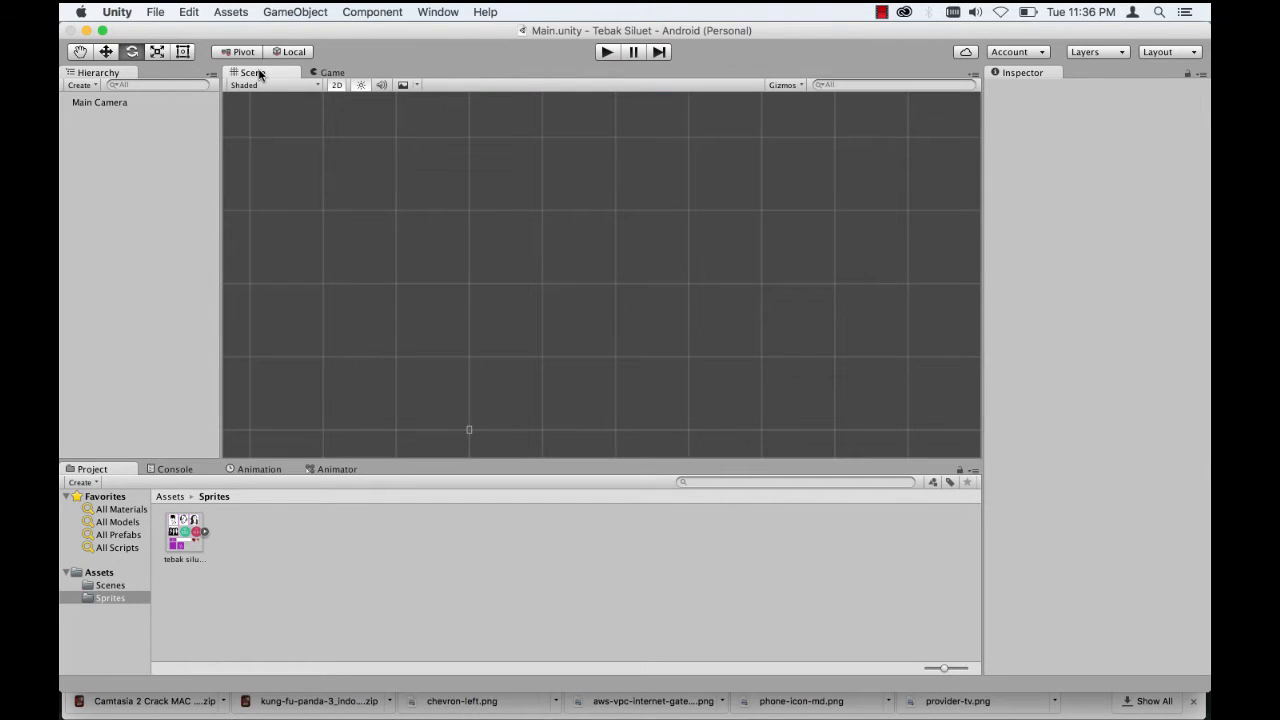
{"action": "left_click", "coordinate": [183, 538]}
{"action": "left_click", "coordinate": [207, 539]}
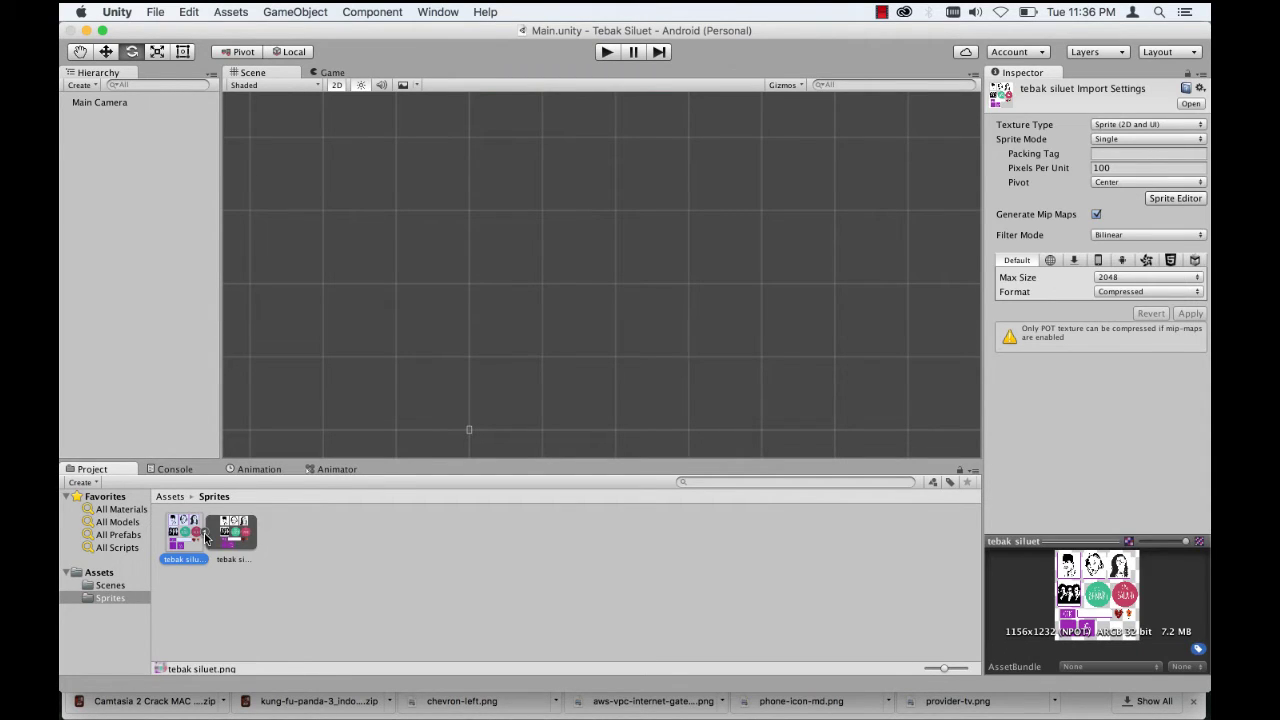
{"action": "left_click", "coordinate": [207, 539]}
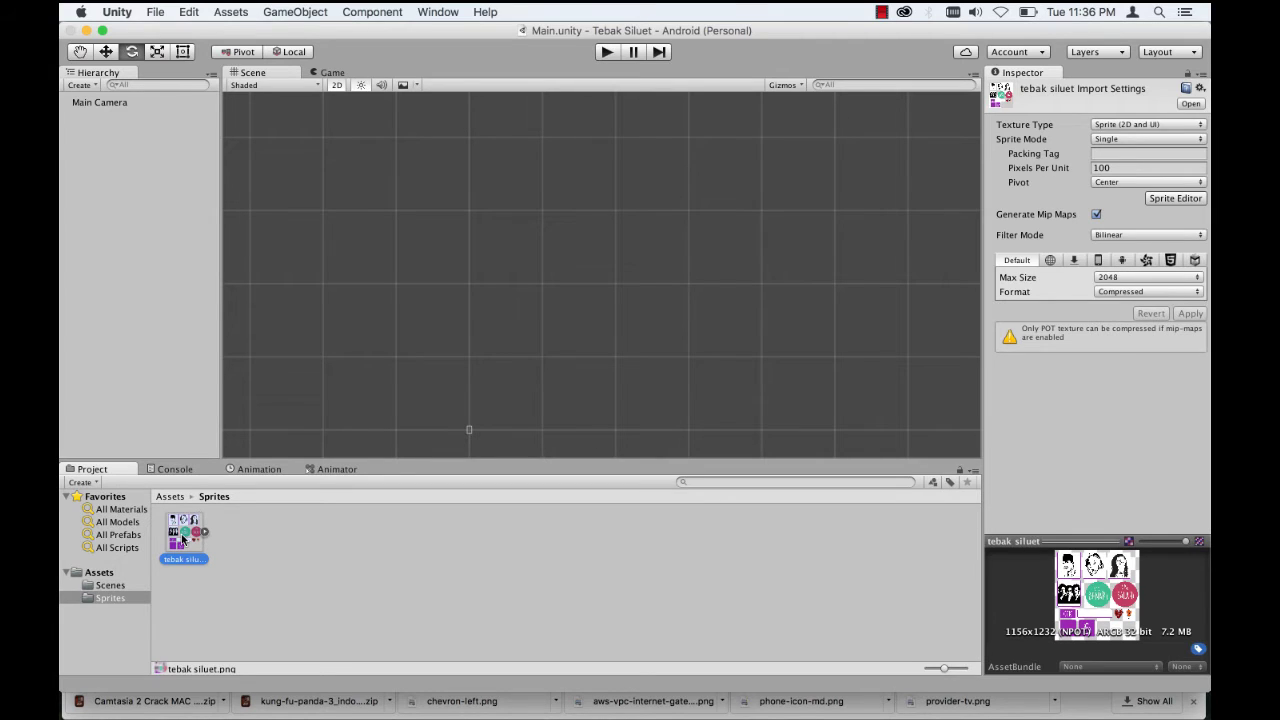
{"action": "left_click", "coordinate": [243, 535]}
{"action": "left_click", "coordinate": [195, 535]}
{"action": "left_click", "coordinate": [204, 535]}
{"action": "left_click", "coordinate": [204, 535]}
{"action": "left_click", "coordinate": [204, 535]}
{"action": "left_click", "coordinate": [204, 535]}
{"action": "left_click", "coordinate": [204, 535]}
{"action": "left_click", "coordinate": [204, 535]}
{"action": "left_click", "coordinate": [243, 531]}
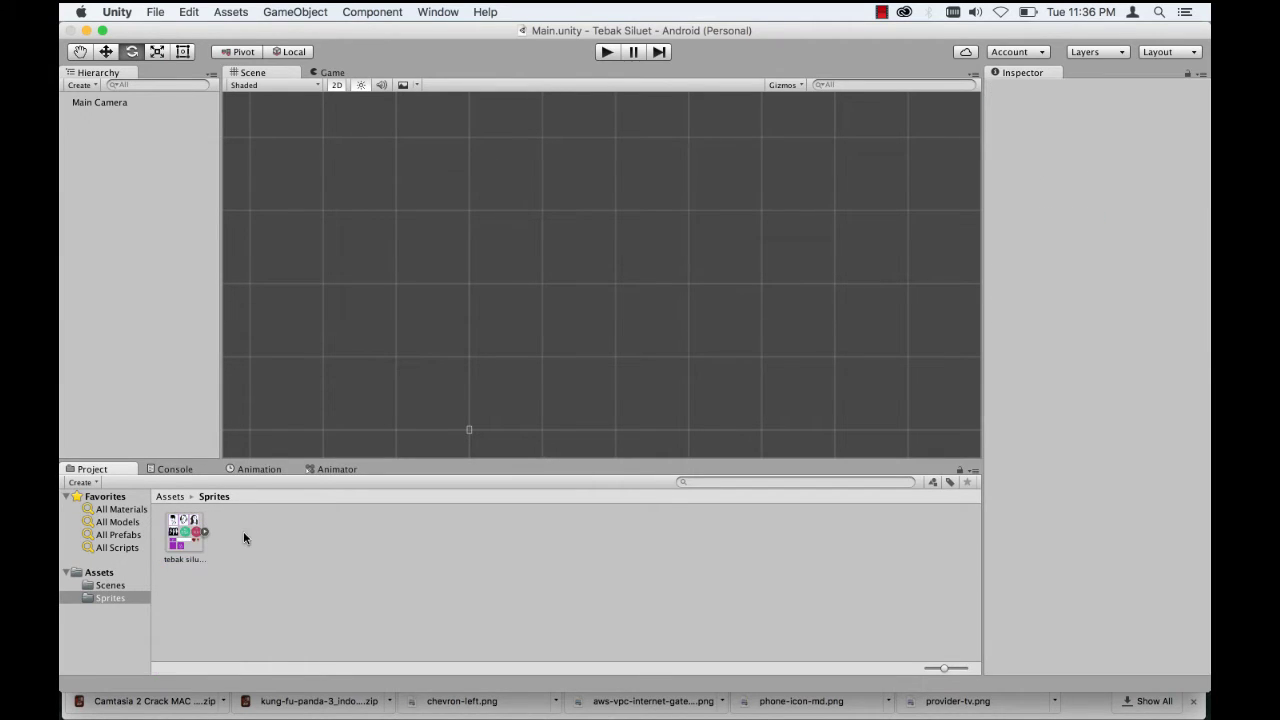
{"action": "left_click", "coordinate": [177, 533]}
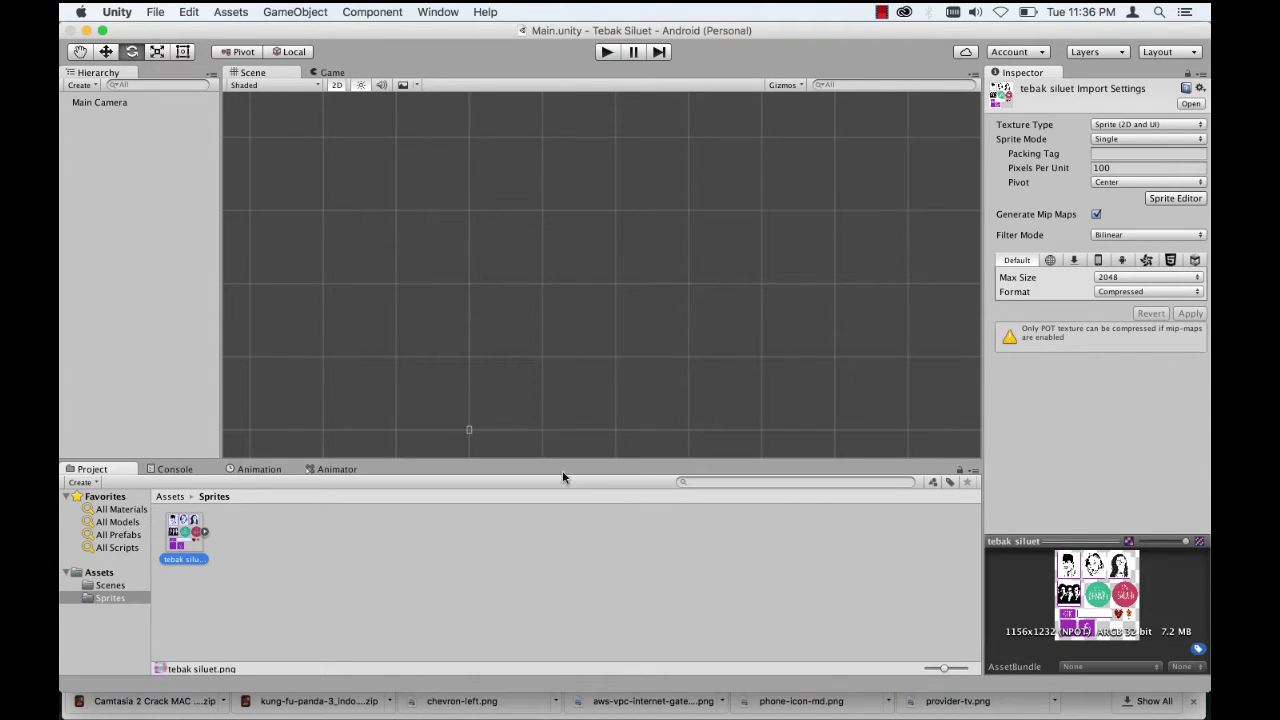
Step: Set Sprite Mode to Multiple and Format to Truecolor, then apply the import settings
{"action": "left_click", "coordinate": [1128, 137]}
{"action": "left_click", "coordinate": [1135, 153]}
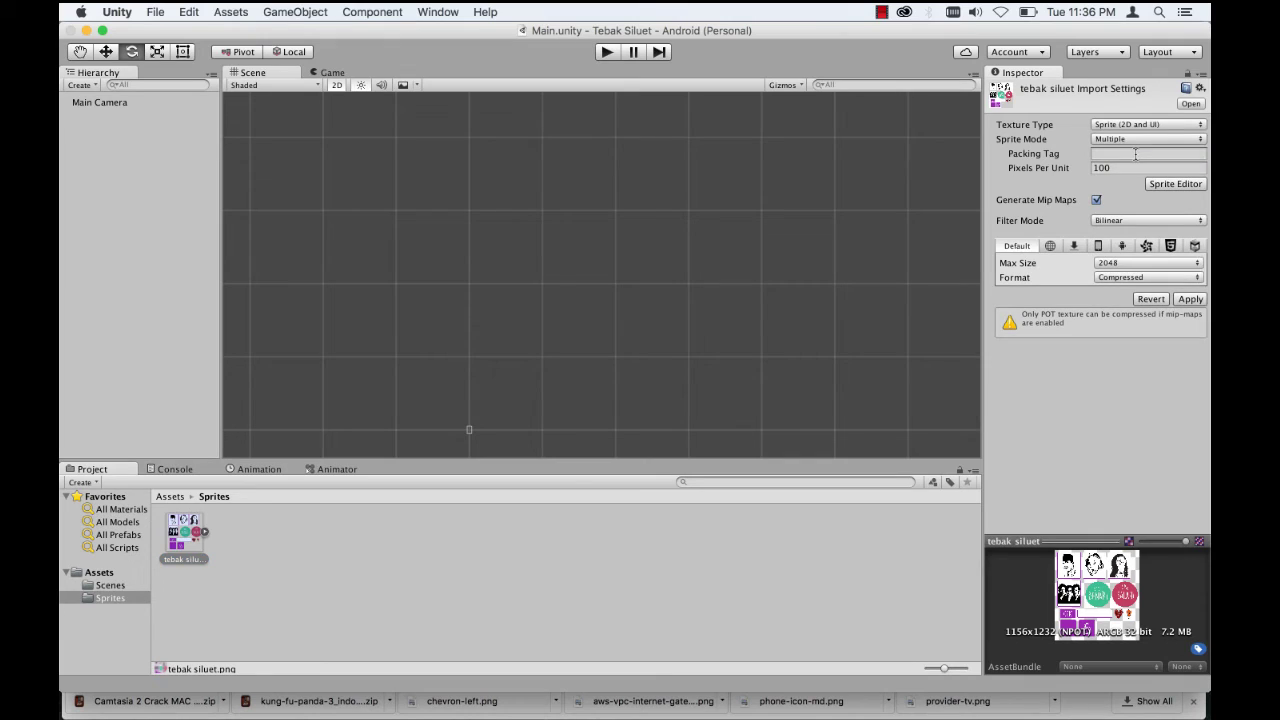
{"action": "left_click", "coordinate": [1110, 277]}
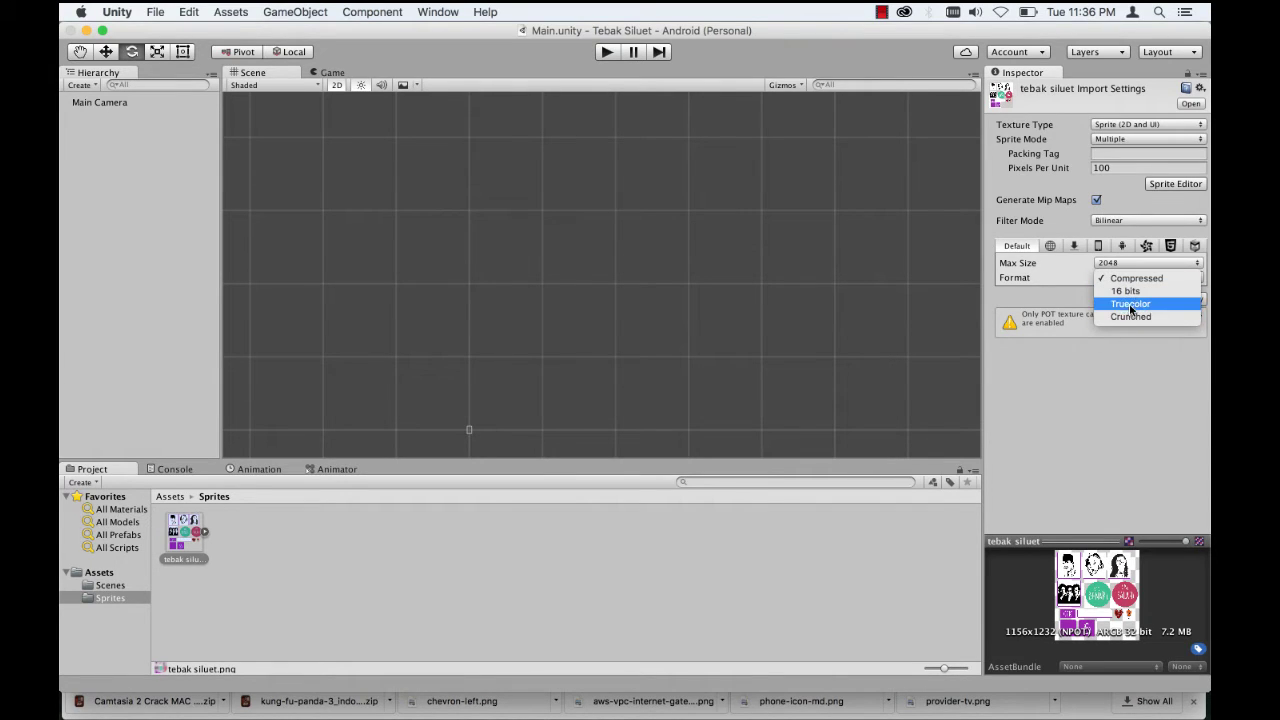
{"action": "key", "text": "Escape"}
{"action": "left_click", "coordinate": [1188, 299]}
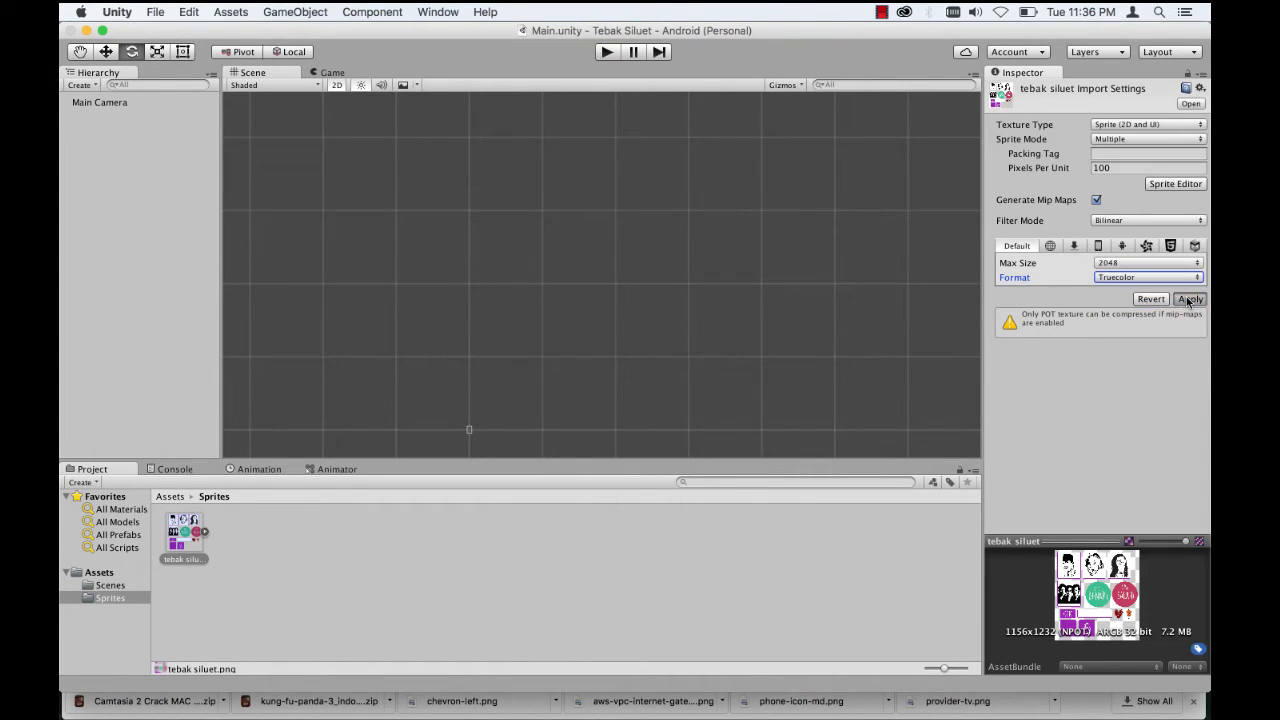
Step: Open the Sprite Editor and manually mark a slice rectangle around the first portrait
{"action": "left_click", "coordinate": [1157, 184]}
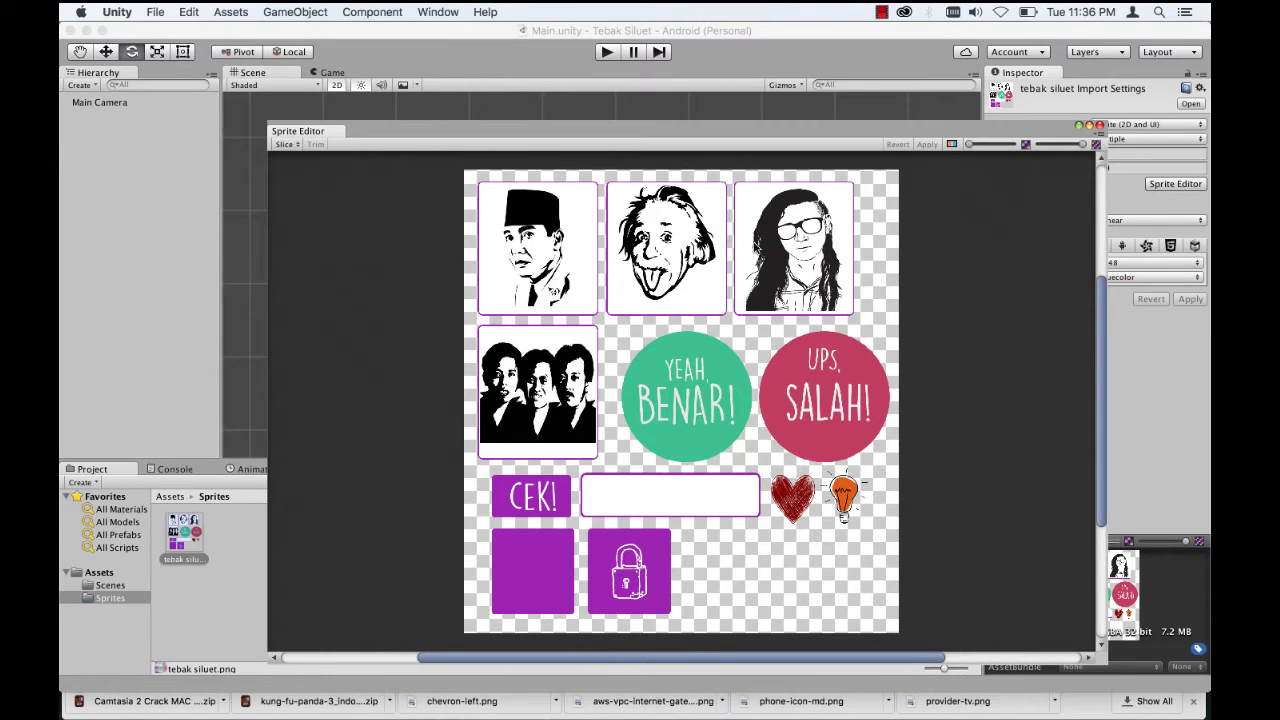
{"action": "left_click_drag", "start_coordinate": [648, 132], "coordinate": [612, 105]}
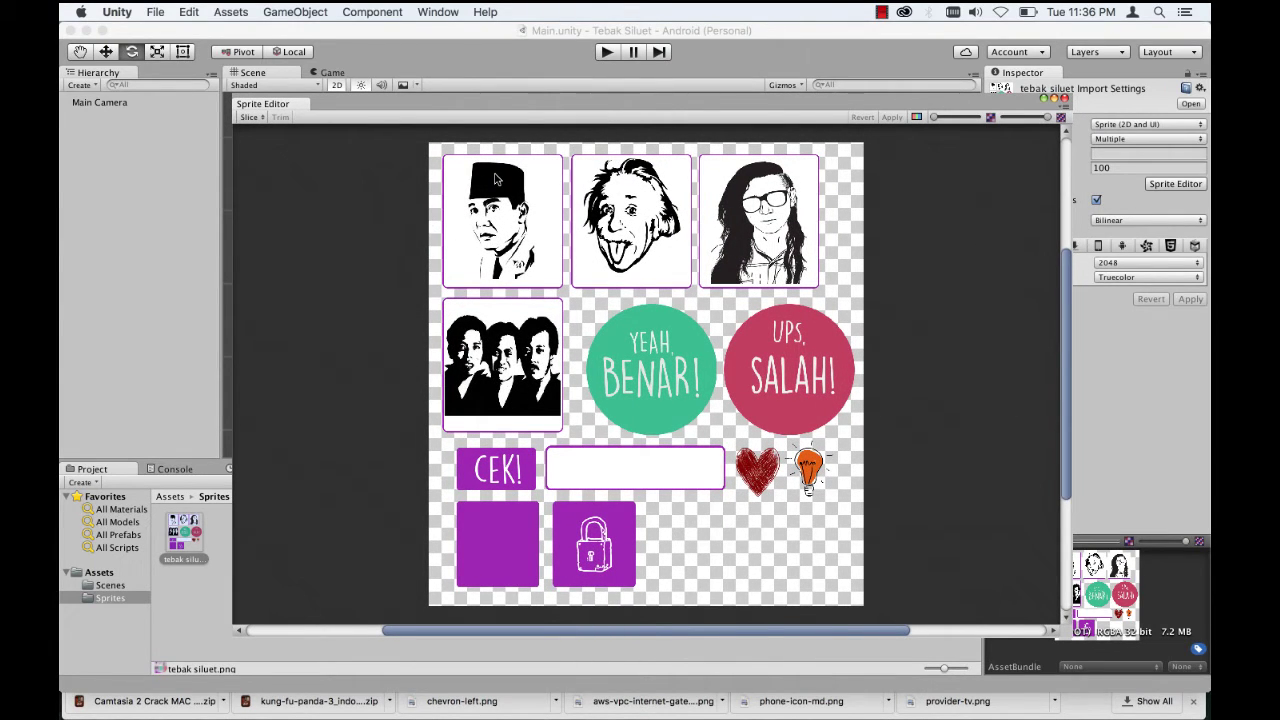
{"action": "left_click", "coordinate": [258, 118]}
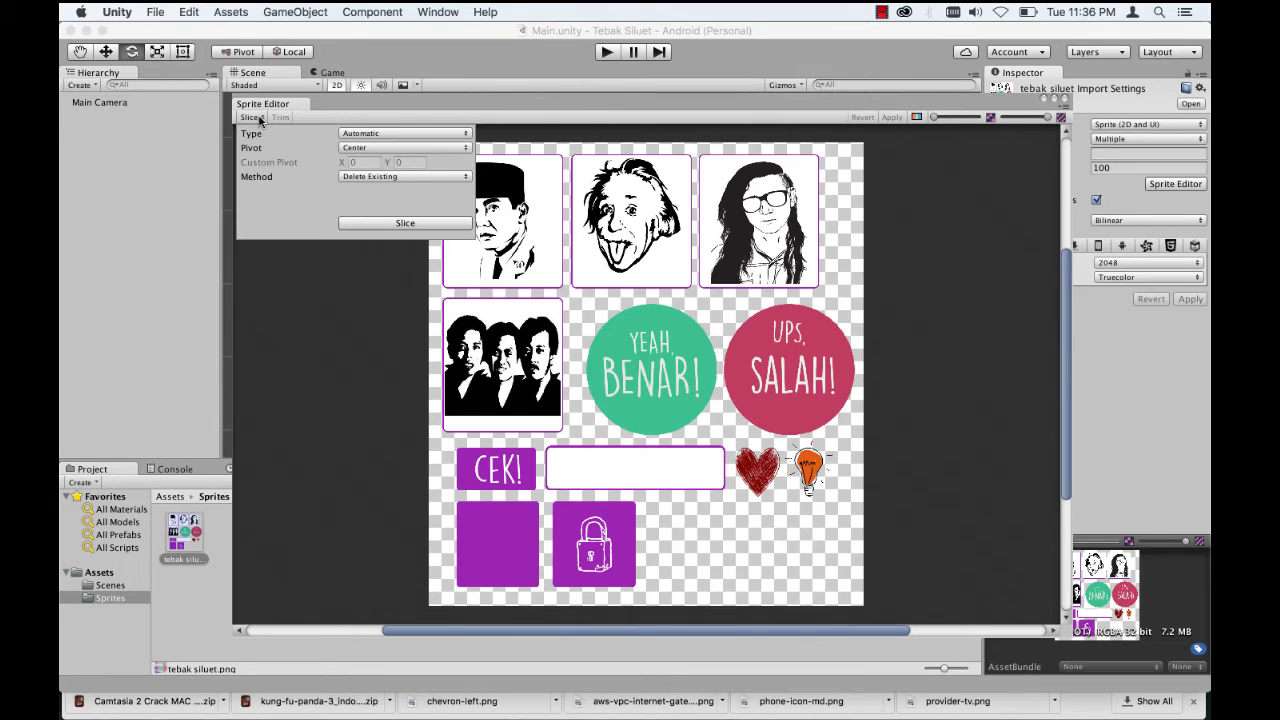
{"action": "left_click", "coordinate": [259, 119]}
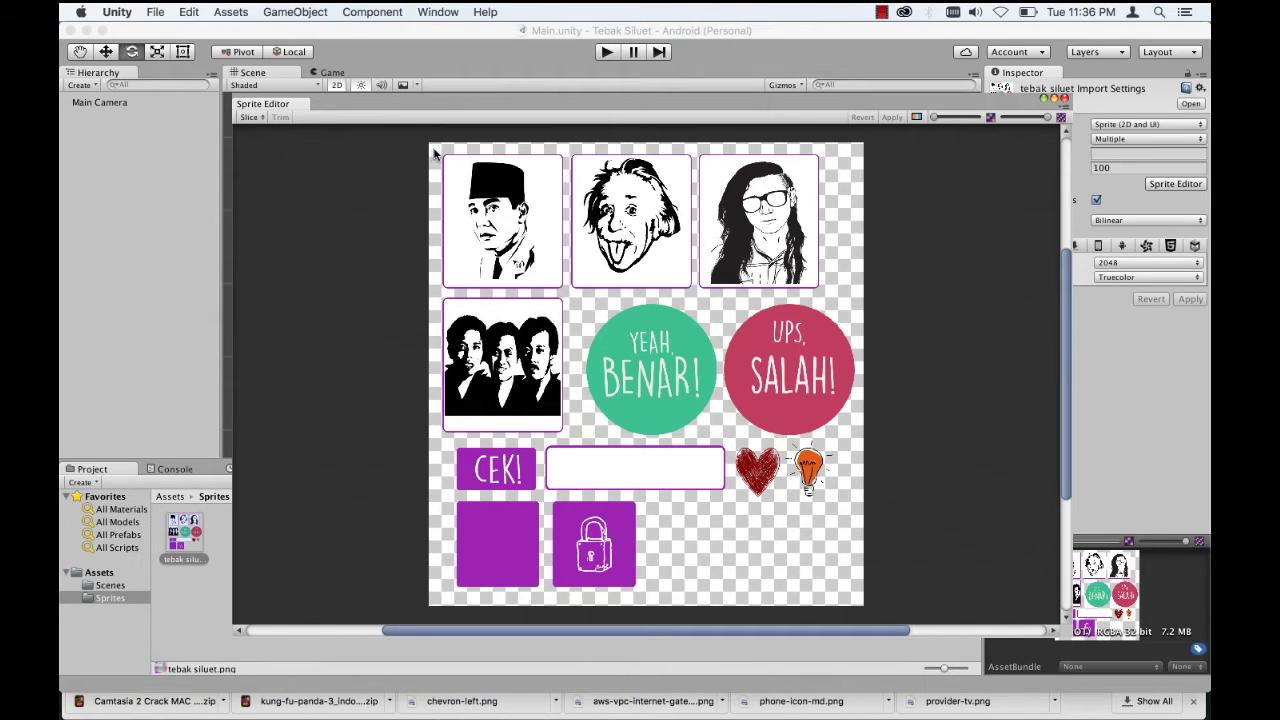
{"action": "mouse_move", "coordinate": [434, 152]}
{"action": "left_mouse_down"}
{"action": "mouse_move", "coordinate": [578, 298]}
{"action": "mouse_move", "coordinate": [566, 290]}
{"action": "left_mouse_up"}
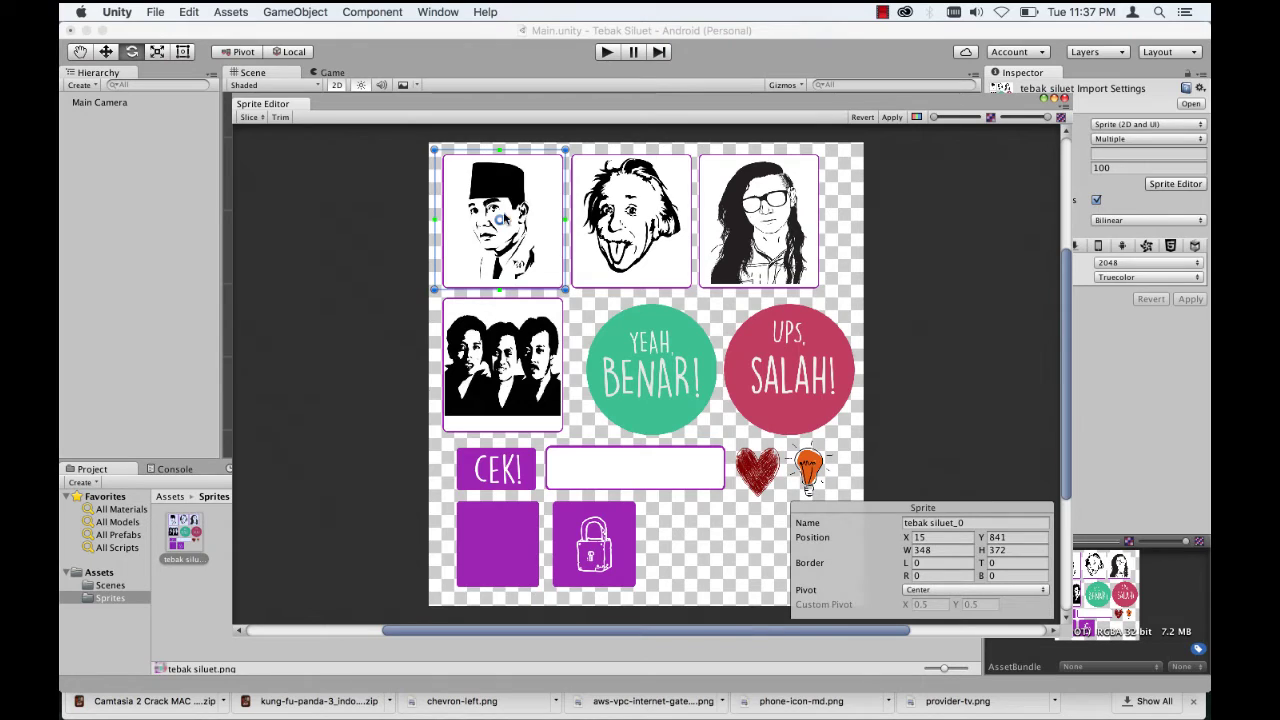
{"action": "left_click_drag", "start_coordinate": [433, 149], "coordinate": [440, 153]}
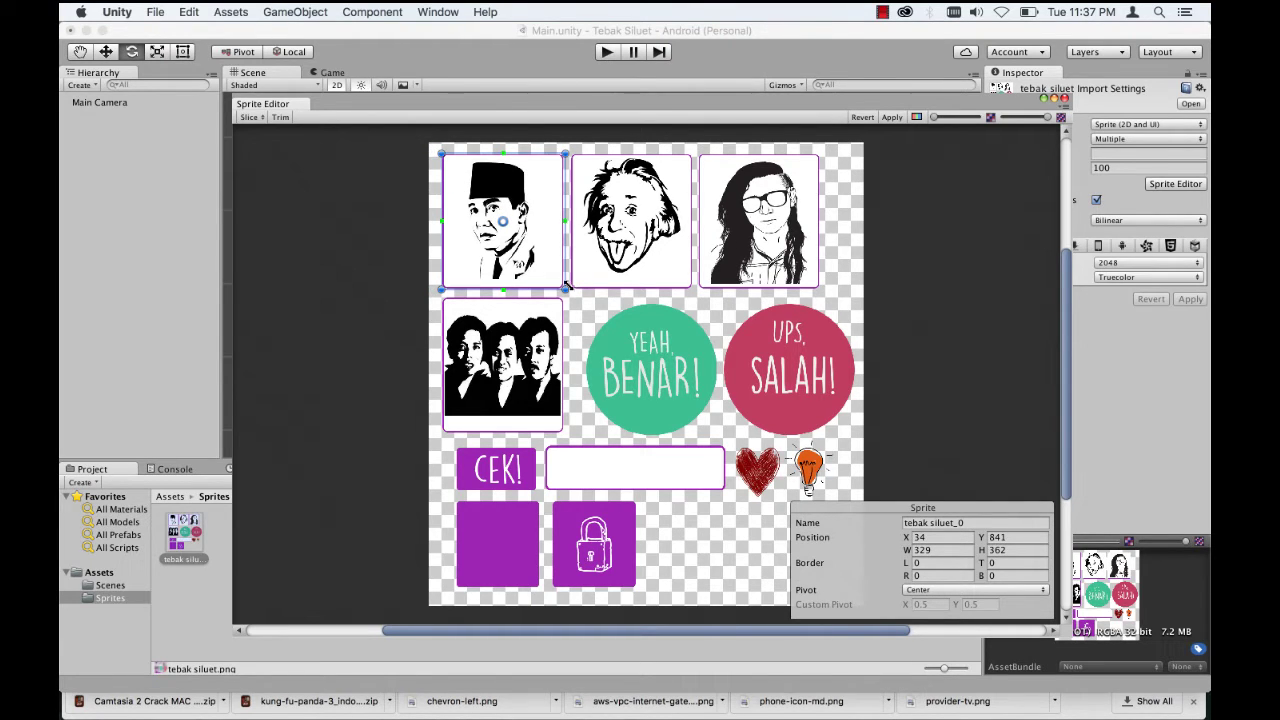
{"action": "left_click_drag", "start_coordinate": [566, 289], "coordinate": [562, 287]}
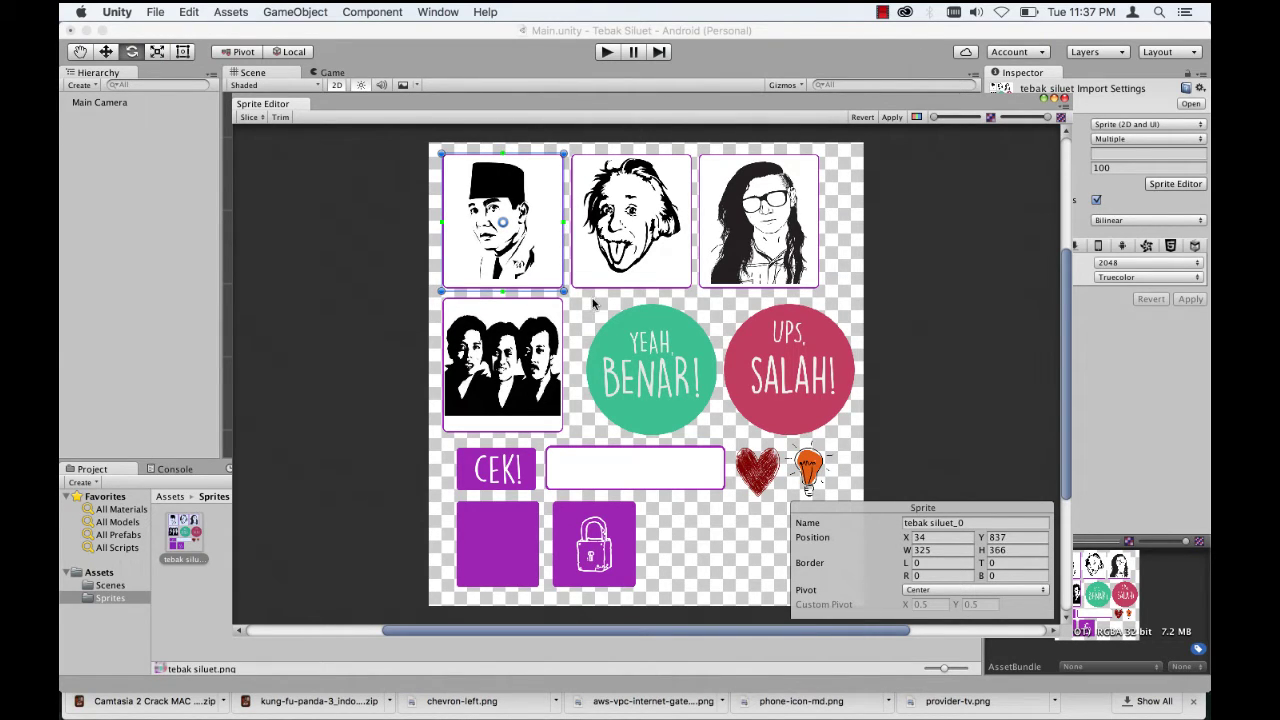
{"action": "left_click", "coordinate": [860, 118]}
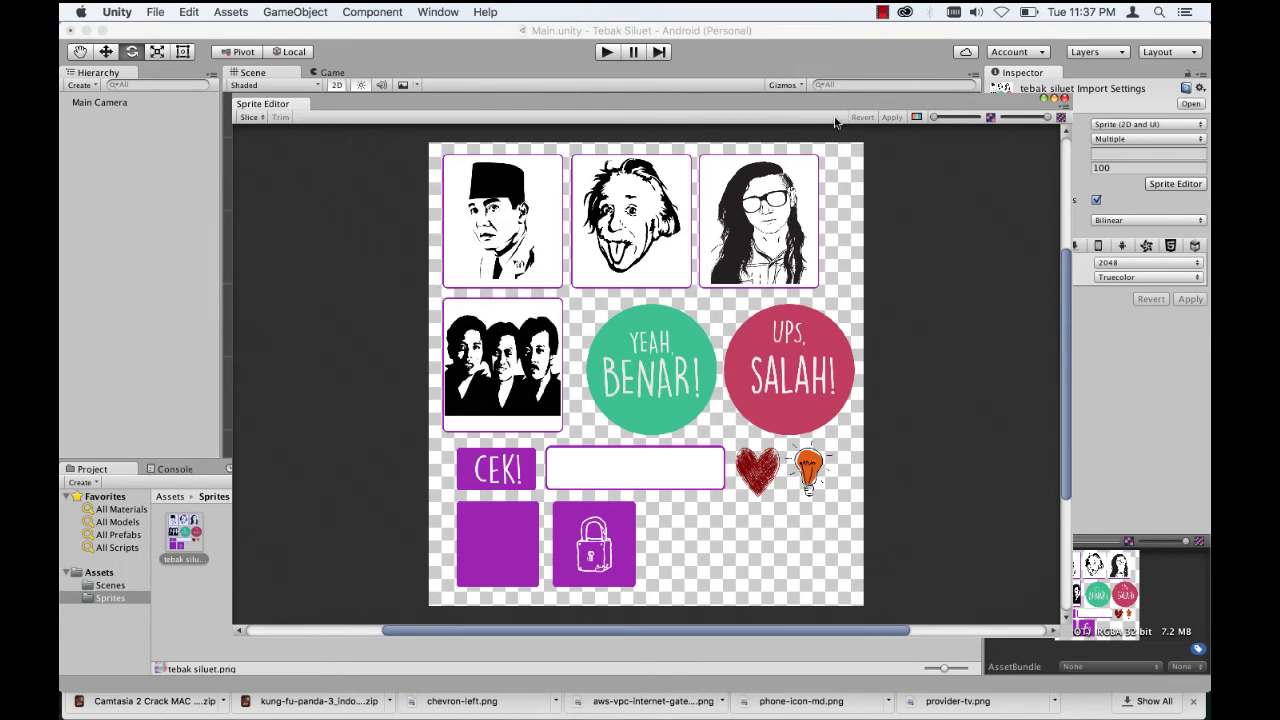
Step: Auto-slice the whole sheet with Type Automatic, Pivot Center and Method Delete Existing
{"action": "left_click", "coordinate": [252, 117]}
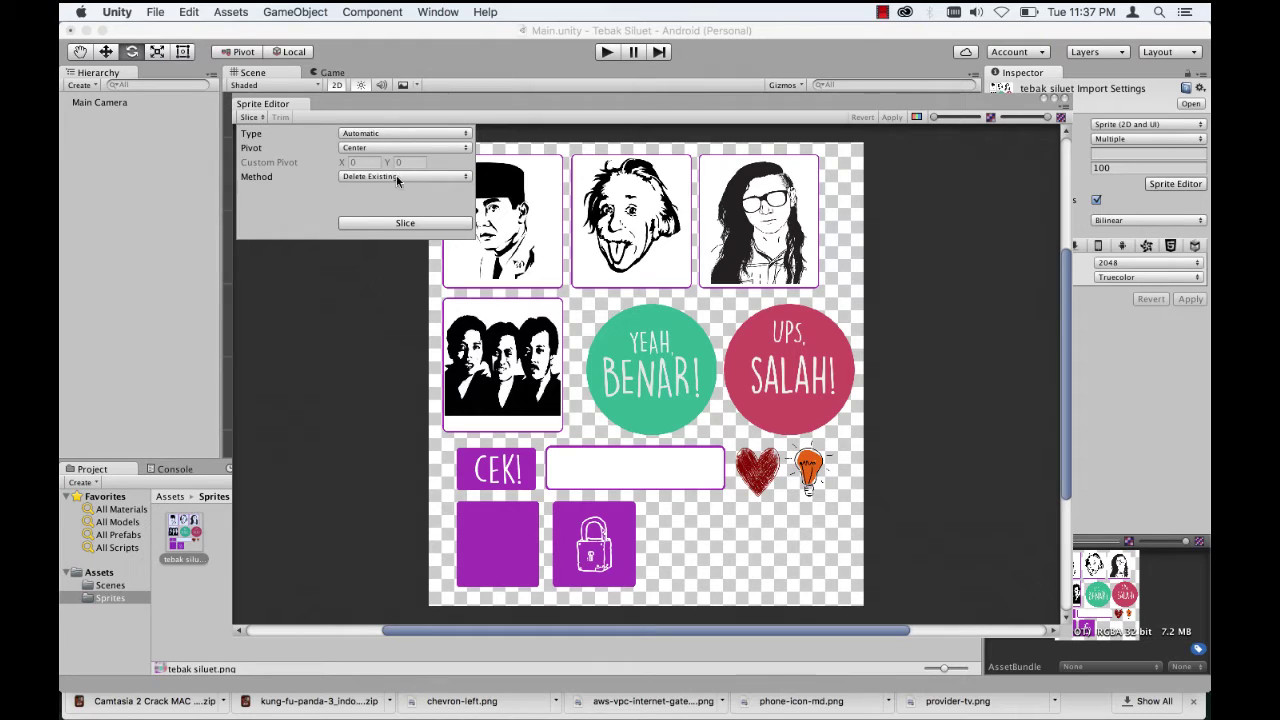
{"action": "left_click", "coordinate": [397, 223]}
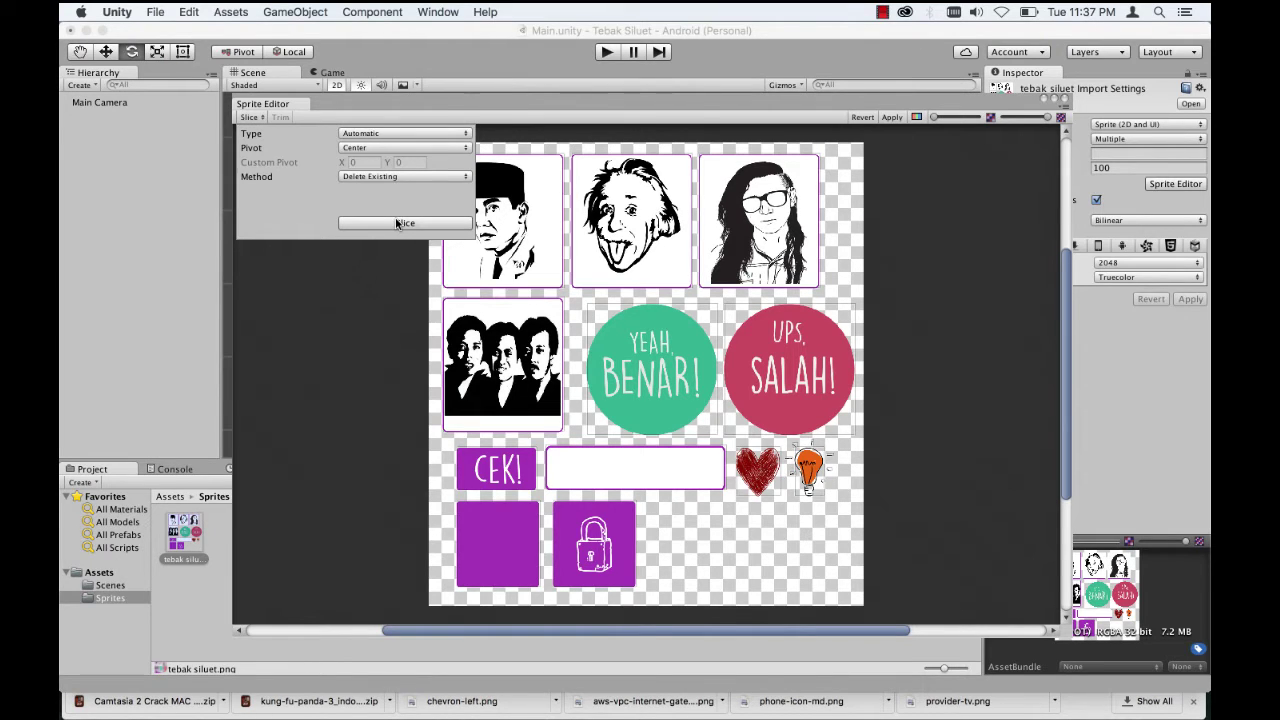
{"action": "left_click", "coordinate": [434, 297]}
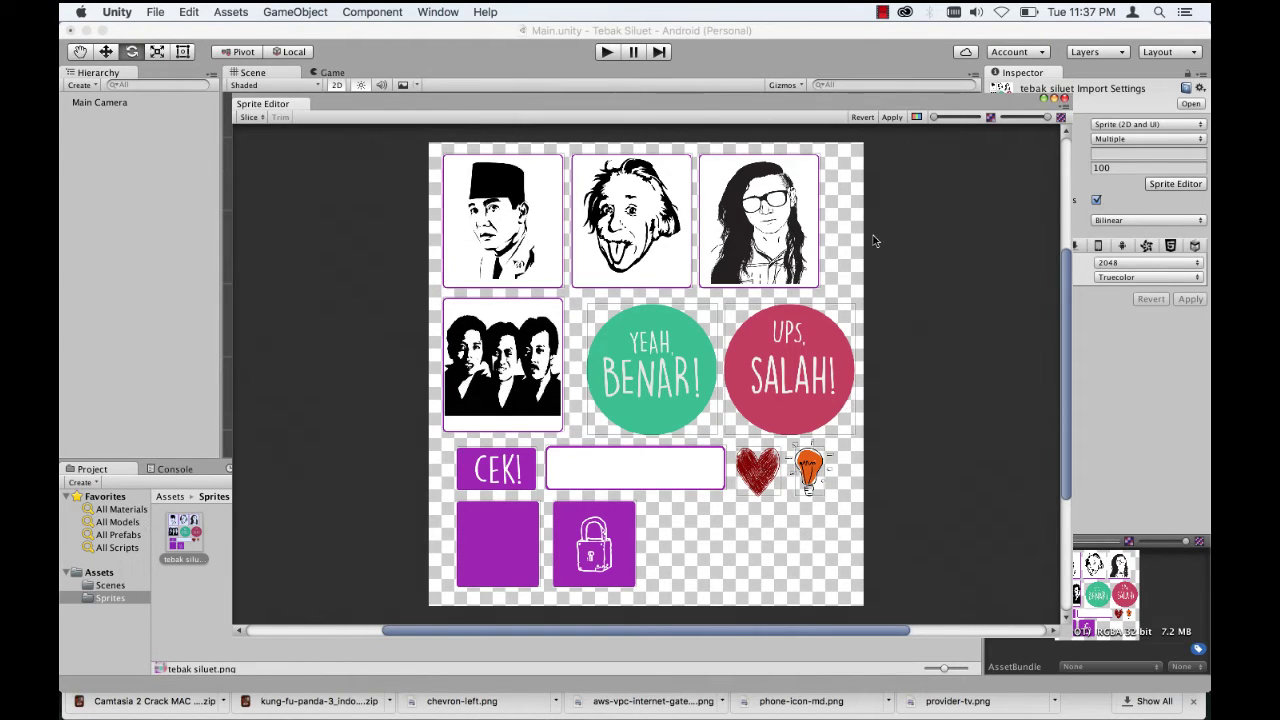
Step: Zoom in on the bulb and delete the small tick slice above it, undoing one mistaken deletion
{"action": "scroll", "coordinate": [780, 530], "scroll_direction": "up", "scroll_amount": 1}
{"action": "scroll", "coordinate": [780, 530], "scroll_direction": "up", "scroll_amount": 3}
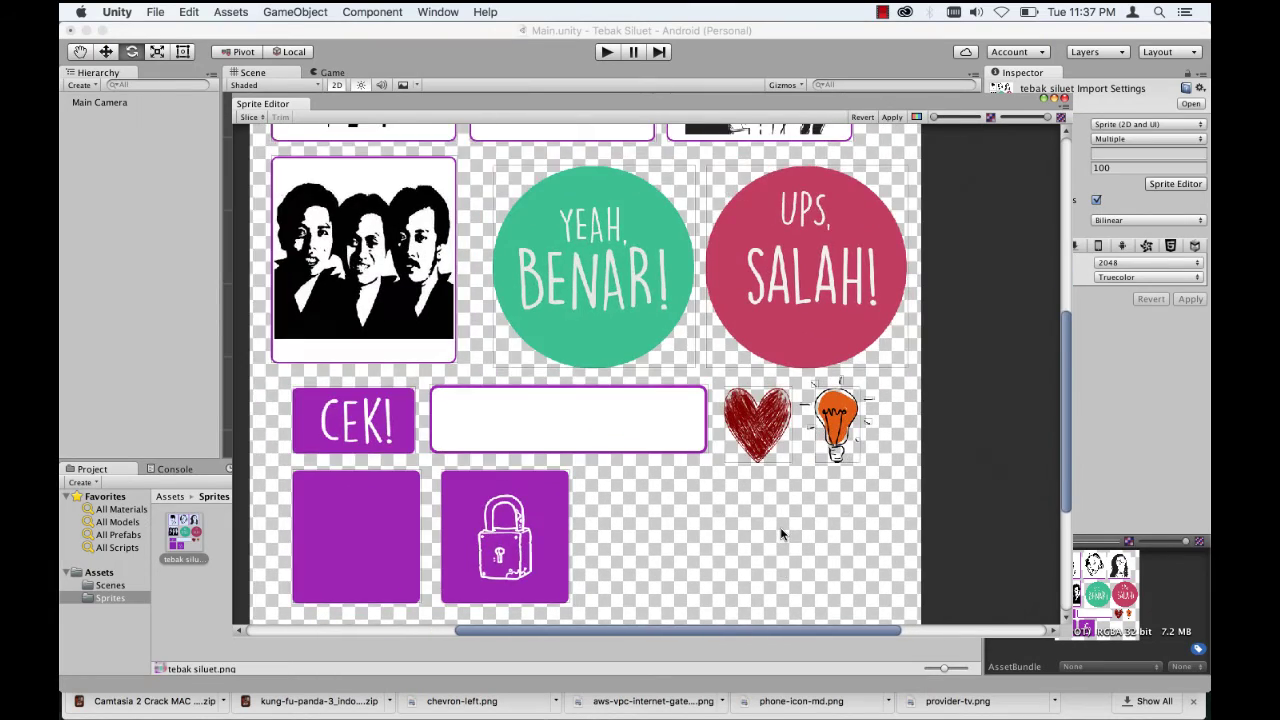
{"action": "scroll", "coordinate": [782, 535], "scroll_direction": "up", "scroll_amount": 2}
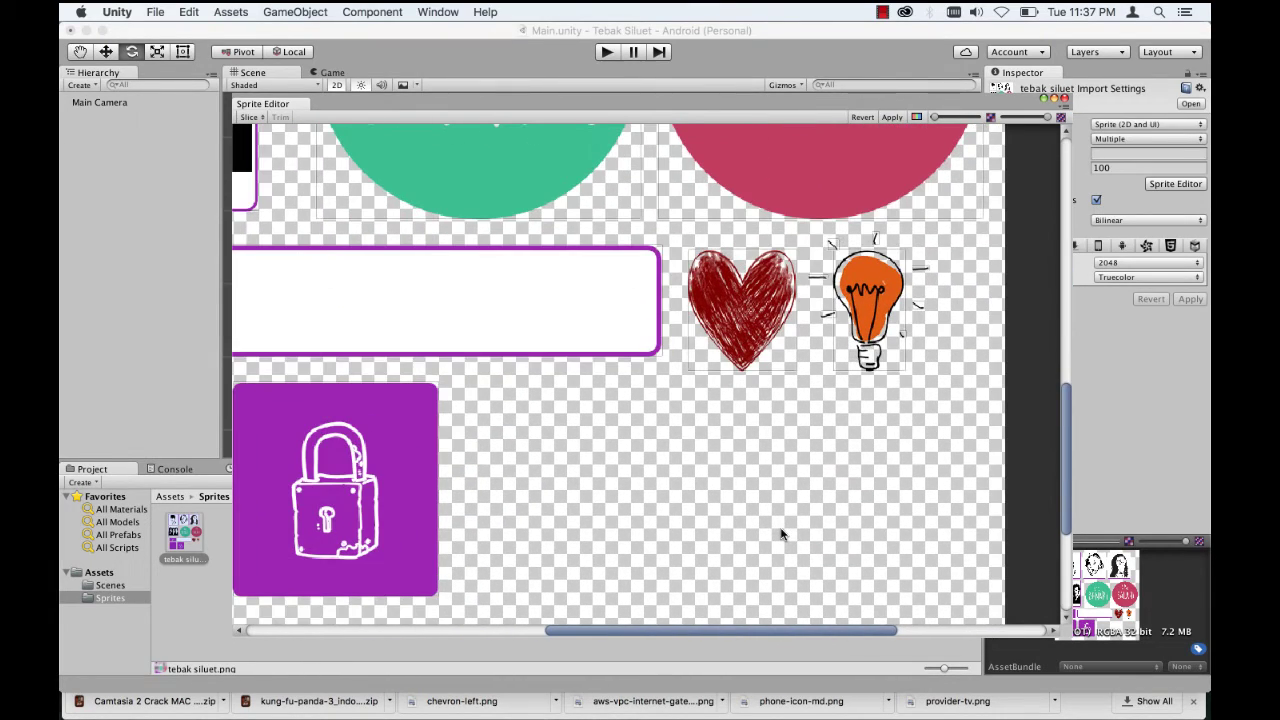
{"action": "scroll", "coordinate": [785, 357], "scroll_direction": "down", "scroll_amount": 2}
{"action": "scroll", "coordinate": [785, 357], "scroll_direction": "down", "scroll_amount": 1}
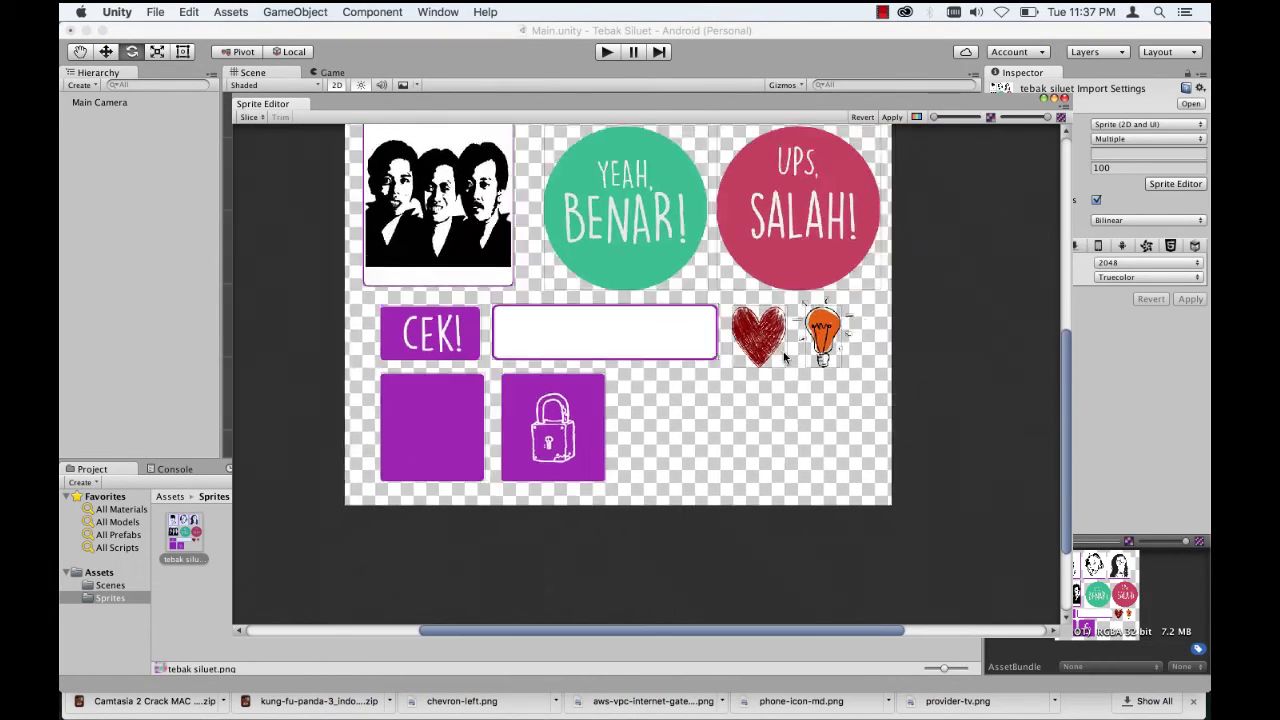
{"action": "scroll", "coordinate": [785, 357], "scroll_direction": "down", "scroll_amount": 1}
{"action": "scroll", "coordinate": [785, 357], "scroll_direction": "up", "scroll_amount": 2}
{"action": "scroll", "coordinate": [785, 357], "scroll_direction": "up", "scroll_amount": 1}
{"action": "scroll", "coordinate": [785, 357], "scroll_direction": "up", "scroll_amount": 1}
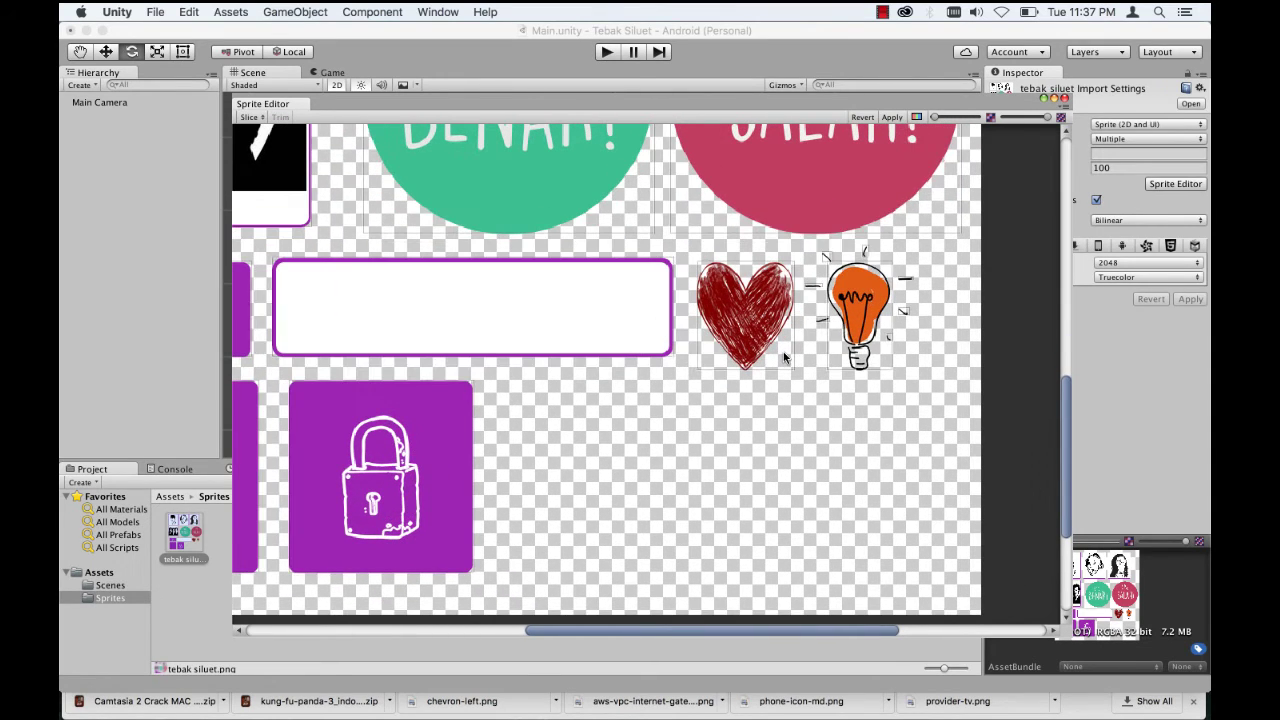
{"action": "scroll", "coordinate": [885, 265], "scroll_direction": "up", "scroll_amount": 1}
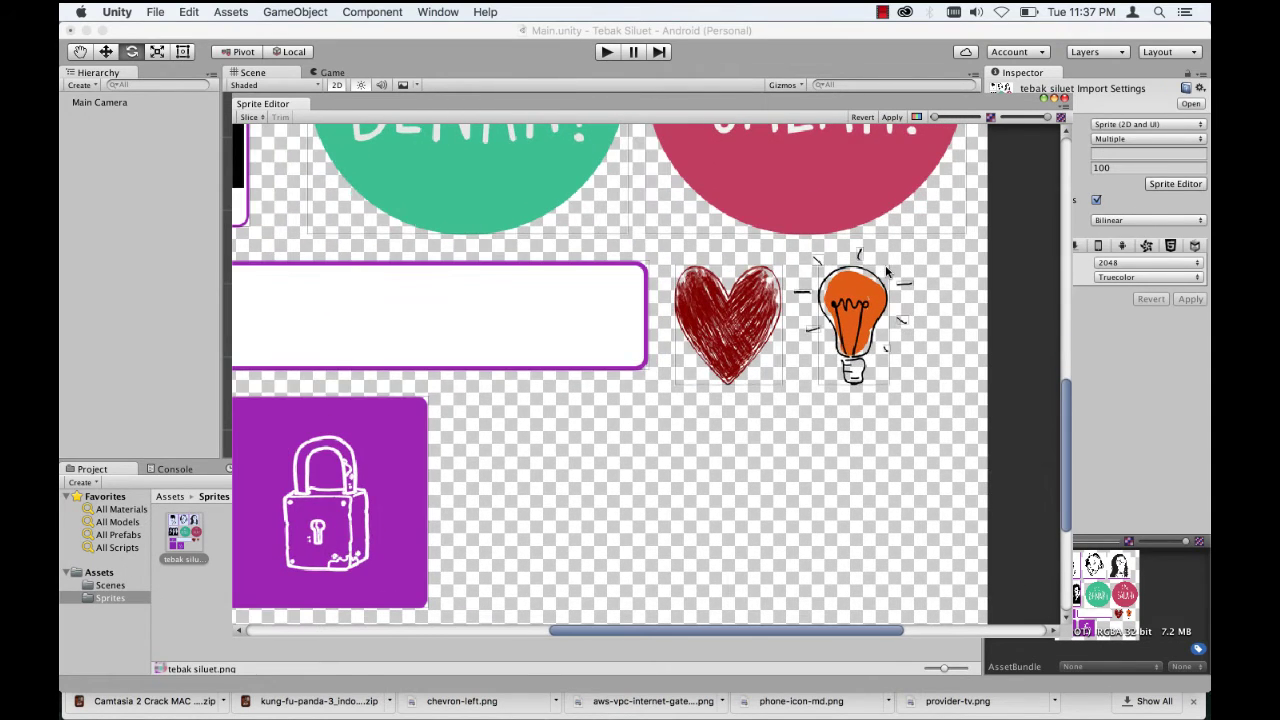
{"action": "scroll", "coordinate": [885, 265], "scroll_direction": "up", "scroll_amount": 1}
{"action": "scroll", "coordinate": [791, 291], "scroll_direction": "up", "scroll_amount": 1}
{"action": "left_click", "coordinate": [777, 279]}
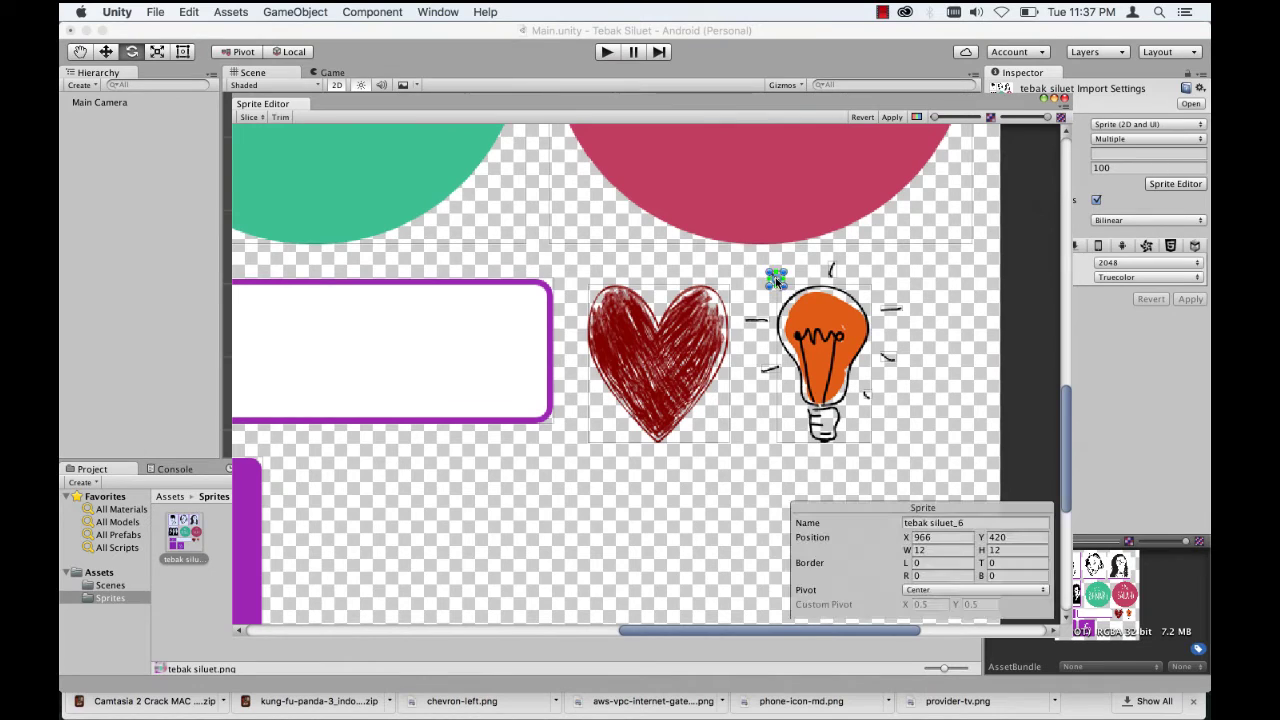
{"action": "left_click", "coordinate": [831, 268]}
{"action": "left_click", "coordinate": [891, 309]}
{"action": "left_click", "coordinate": [832, 268]}
{"action": "key", "text": "Delete"}
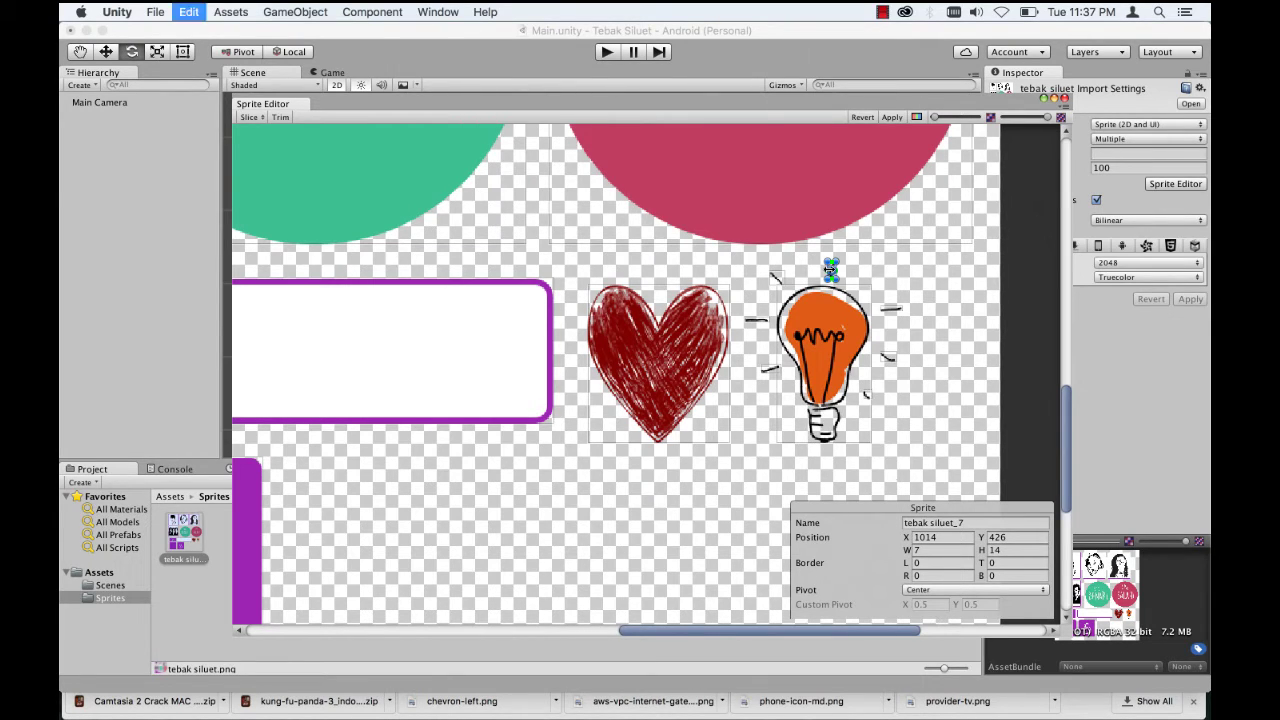
{"action": "key", "text": "super+z"}
{"action": "key", "text": "Delete"}
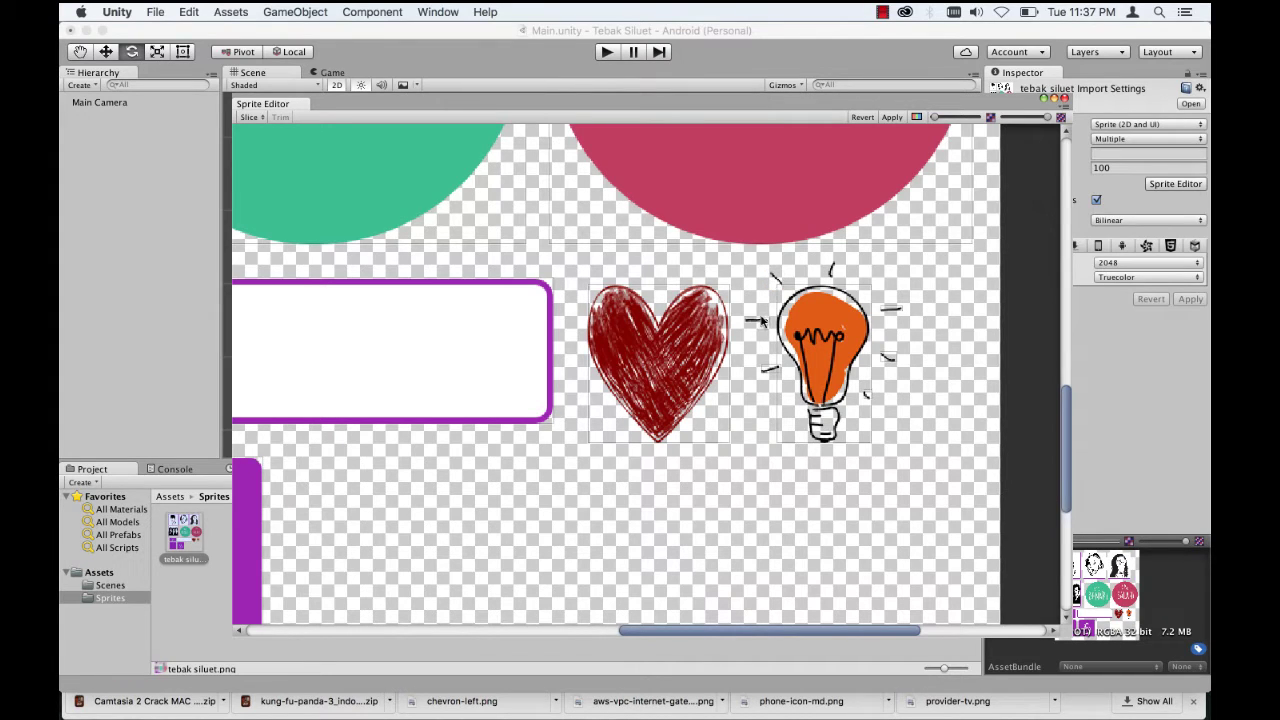
Step: Delete the leftover dash and mark slices around the bulb, leaving the bulb slice selected
{"action": "left_click", "coordinate": [758, 320]}
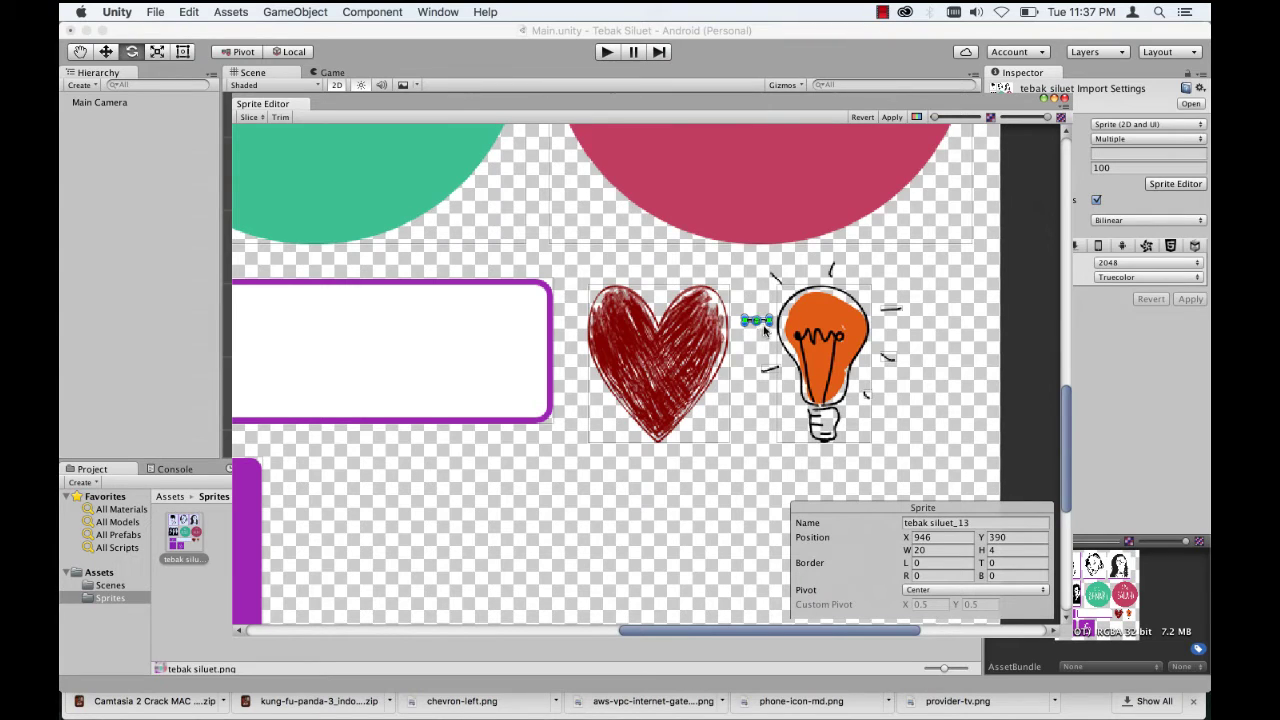
{"action": "key", "text": "Delete"}
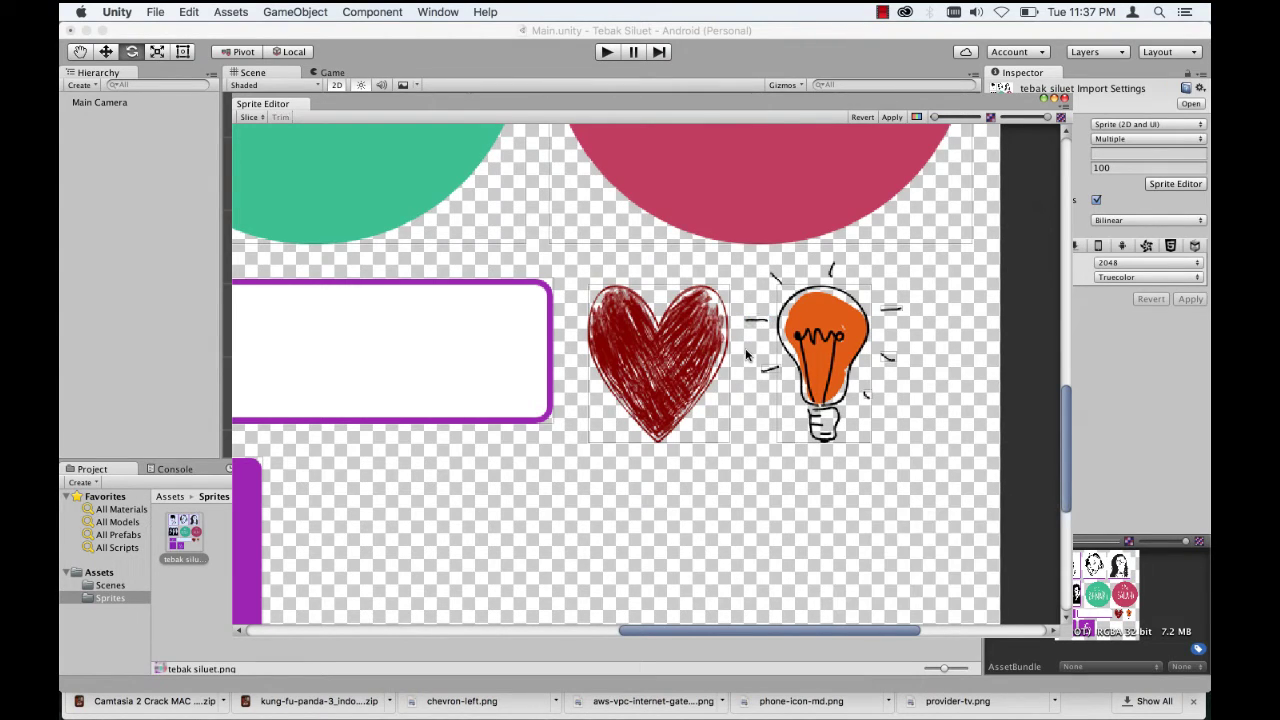
{"action": "left_click", "coordinate": [769, 366]}
{"action": "key", "text": "Delete"}
{"action": "left_click", "coordinate": [887, 357]}
{"action": "key", "text": "Delete"}
{"action": "left_click", "coordinate": [891, 310]}
{"action": "key", "text": "Delete"}
{"action": "left_click", "coordinate": [866, 395]}
{"action": "key", "text": "Delete"}
{"action": "left_click", "coordinate": [788, 298]}
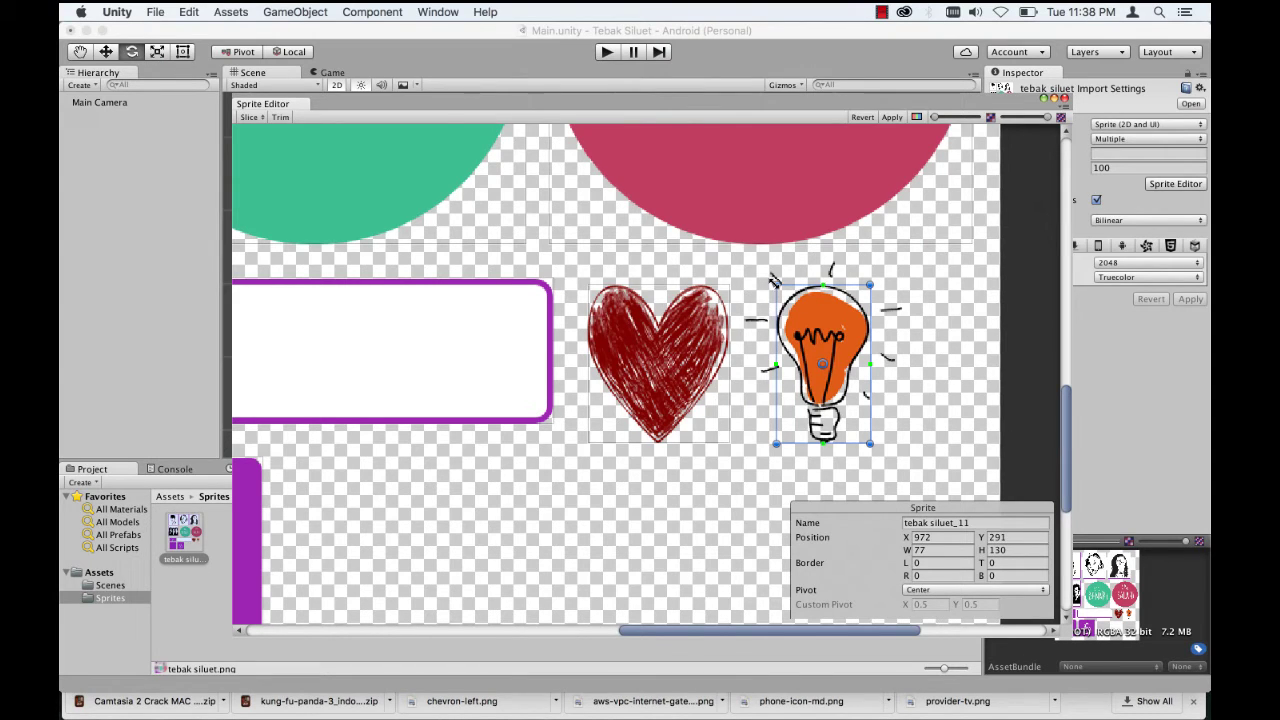
Step: Resize the tebak siluet_11 bulb slice to 131×157 at X 946, Y 287, enclosing the rays
{"action": "left_click_drag", "start_coordinate": [775, 284], "coordinate": [737, 263]}
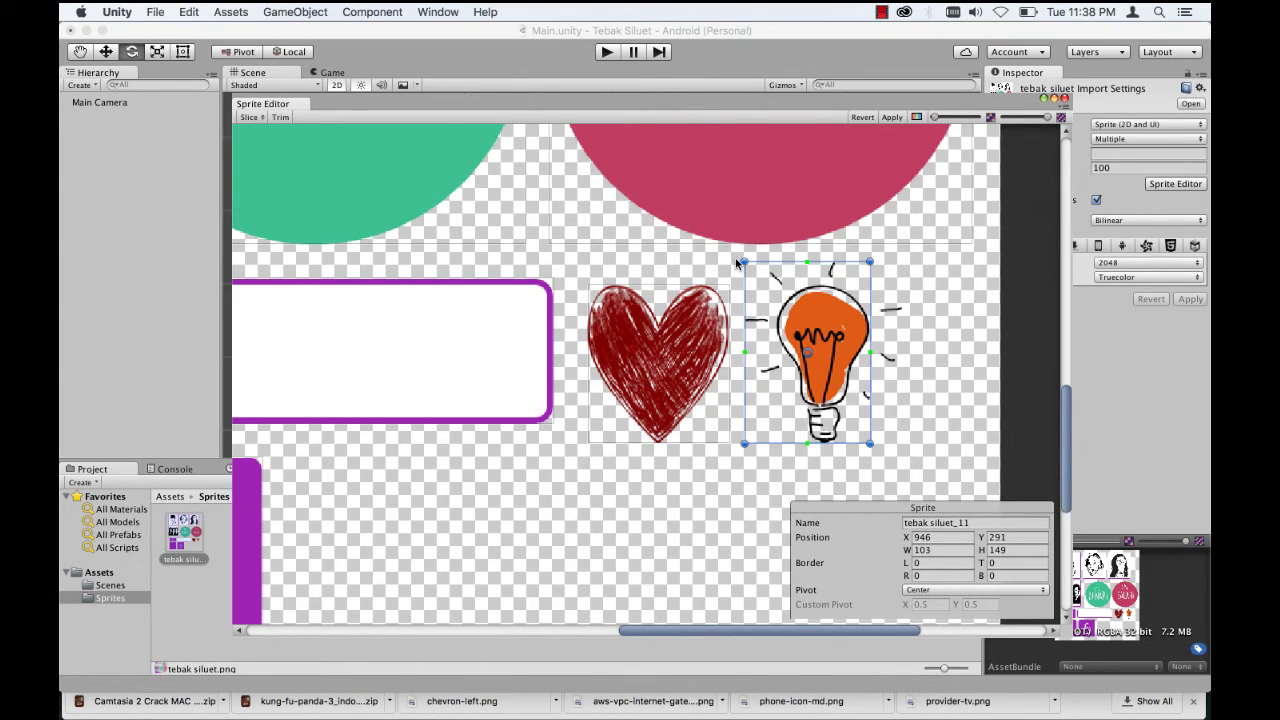
{"action": "left_click_drag", "start_coordinate": [870, 443], "coordinate": [906, 449]}
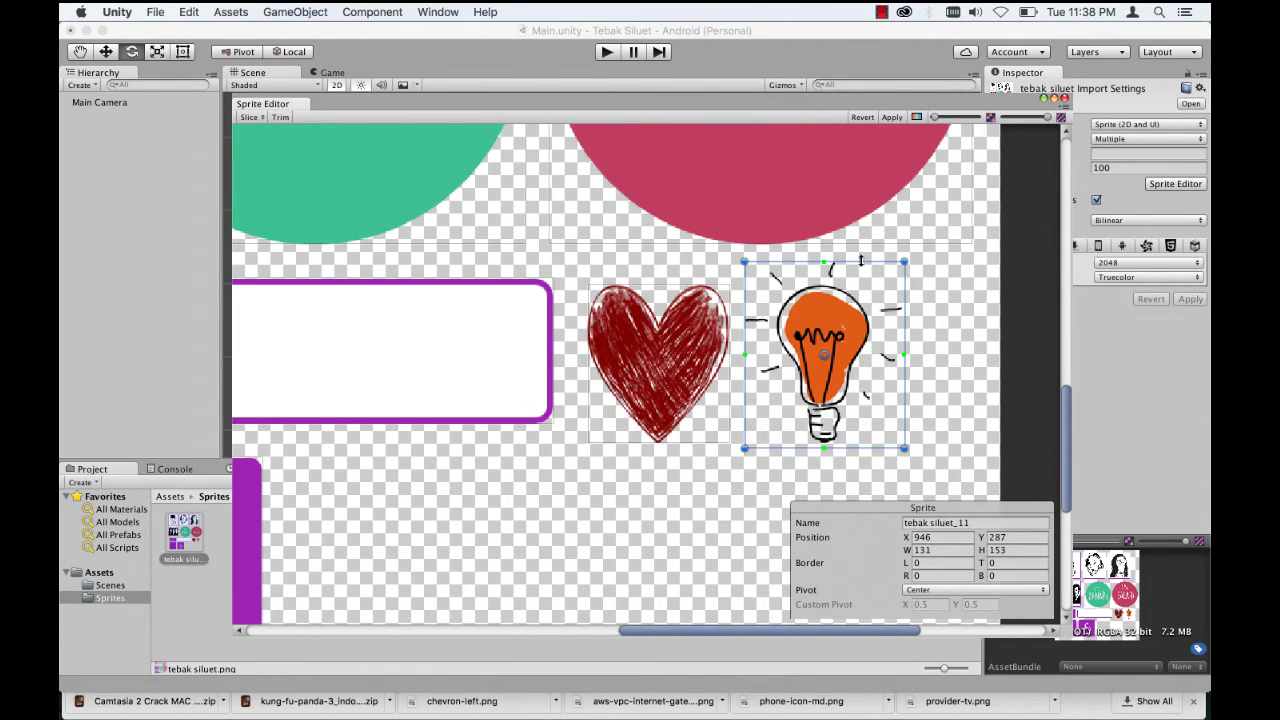
{"action": "left_click_drag", "start_coordinate": [860, 261], "coordinate": [861, 255]}
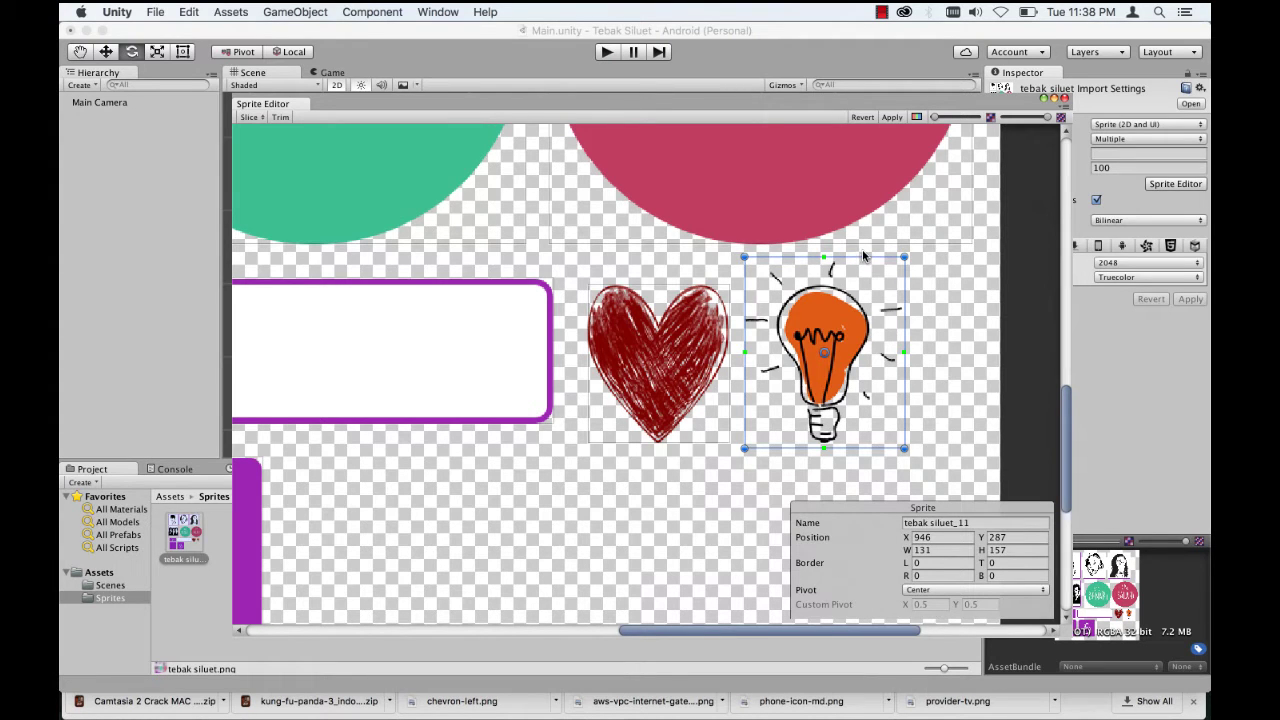
Step: Review the whole sprite sheet, then apply the slice changes to the tebak siluet texture
{"action": "scroll", "coordinate": [645, 441], "scroll_direction": "down", "scroll_amount": 3}
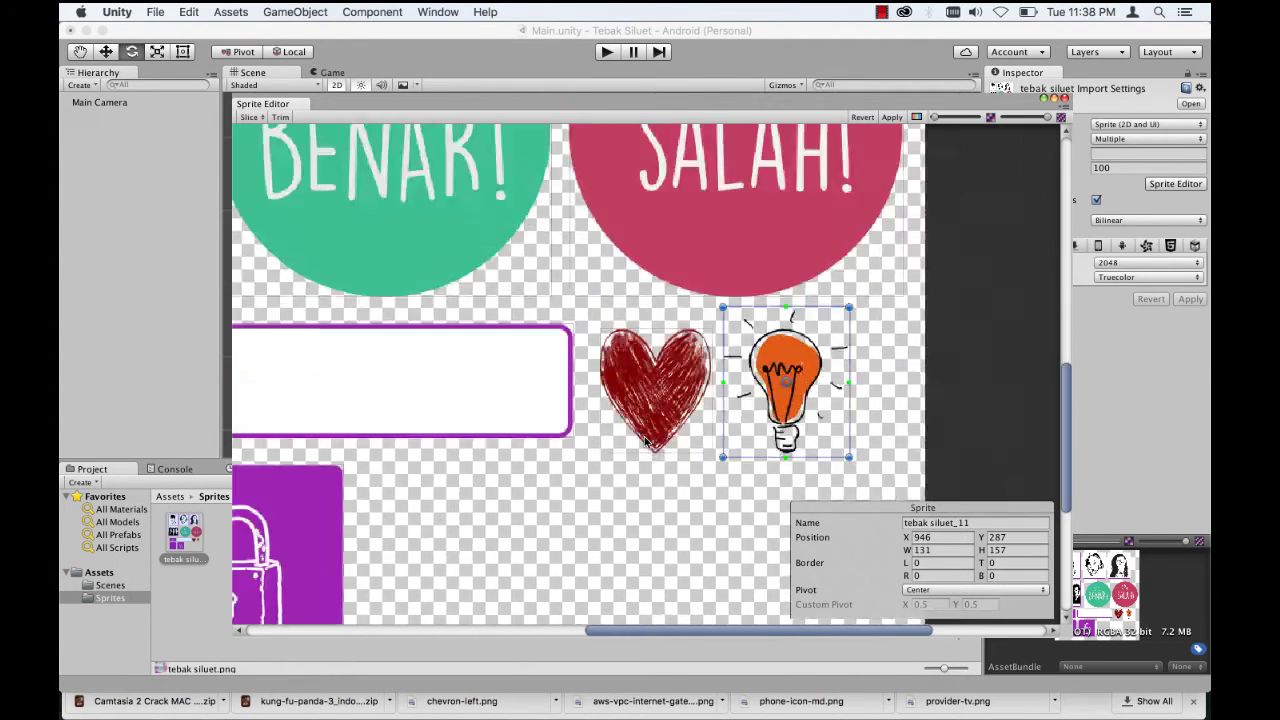
{"action": "scroll", "coordinate": [600, 465], "scroll_direction": "down", "scroll_amount": 5}
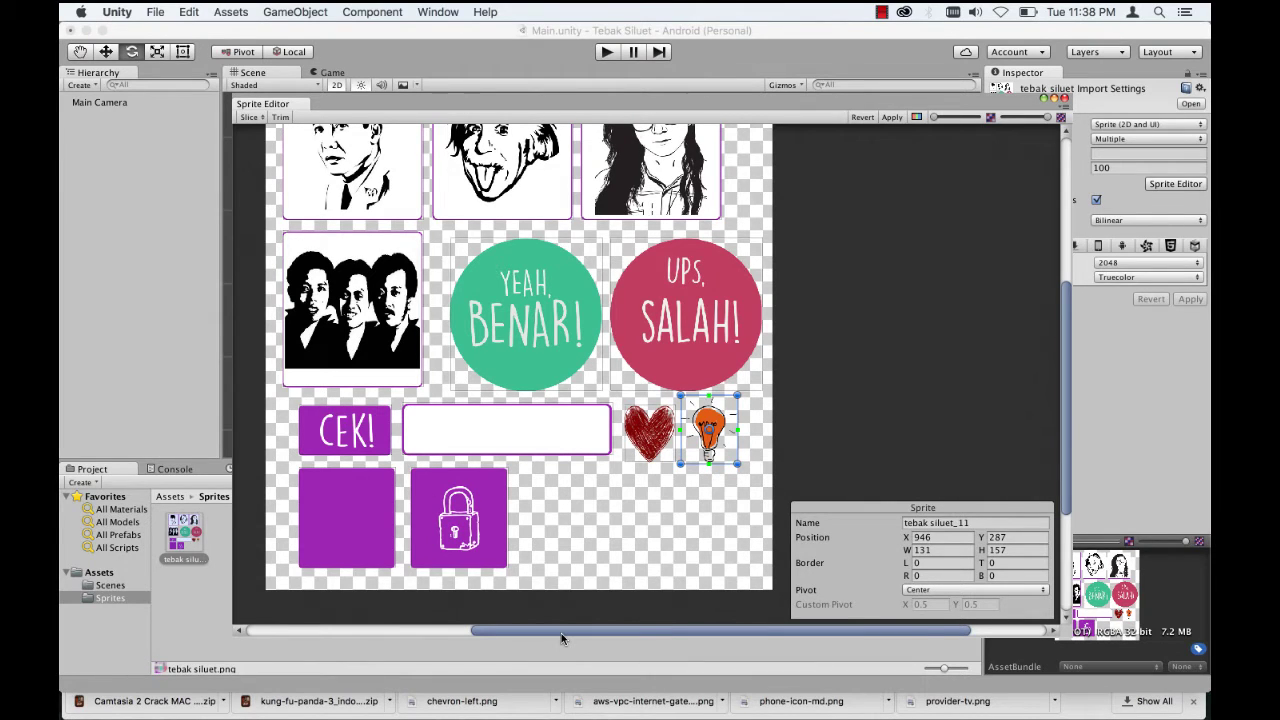
{"action": "left_click_drag", "start_coordinate": [561, 633], "coordinate": [529, 633]}
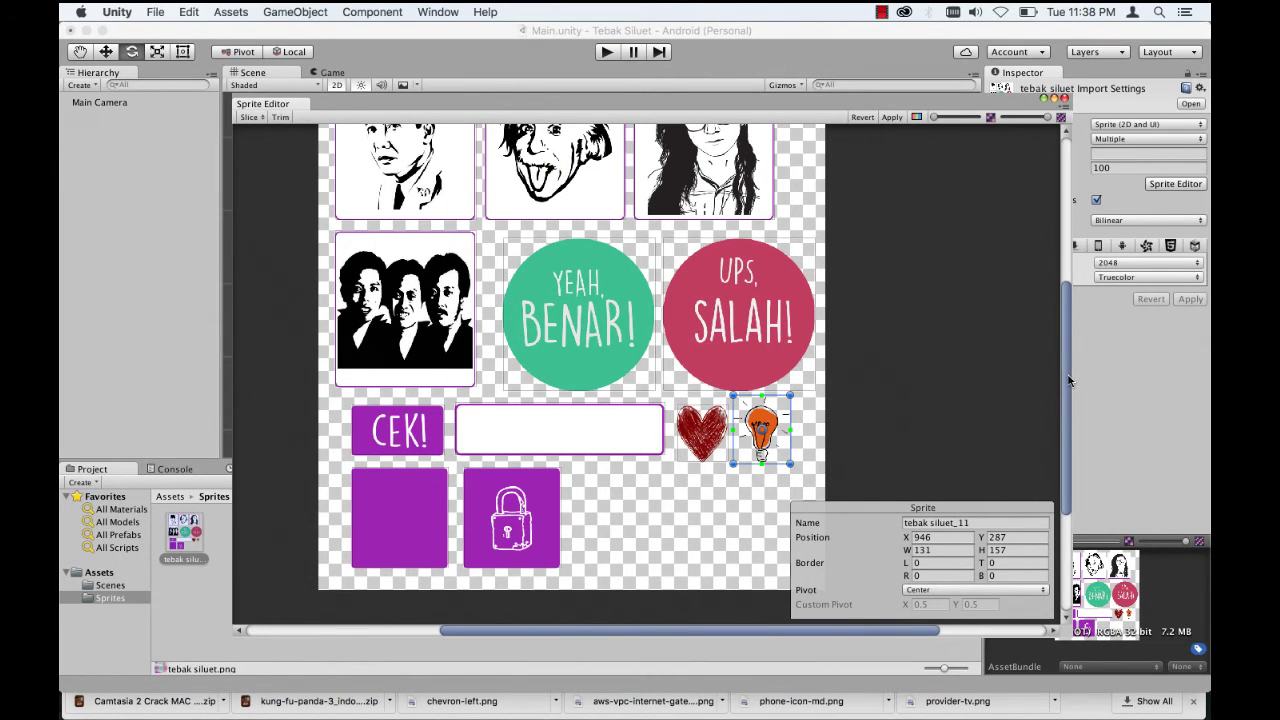
{"action": "left_click_drag", "start_coordinate": [1069, 374], "coordinate": [1067, 338]}
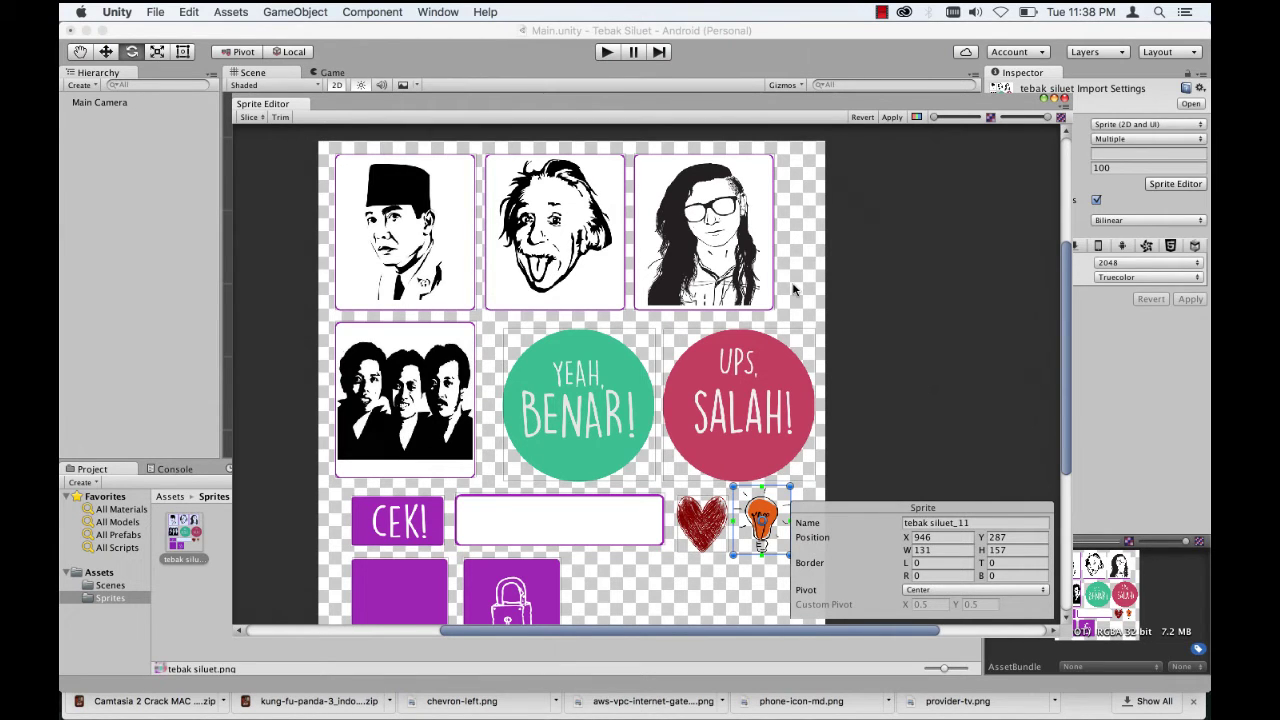
{"action": "scroll", "coordinate": [793, 289], "scroll_direction": "down", "scroll_amount": 3}
{"action": "scroll", "coordinate": [793, 289], "scroll_direction": "up", "scroll_amount": 3}
{"action": "scroll", "coordinate": [793, 289], "scroll_direction": "up", "scroll_amount": 3}
{"action": "scroll", "coordinate": [793, 289], "scroll_direction": "down", "scroll_amount": 5}
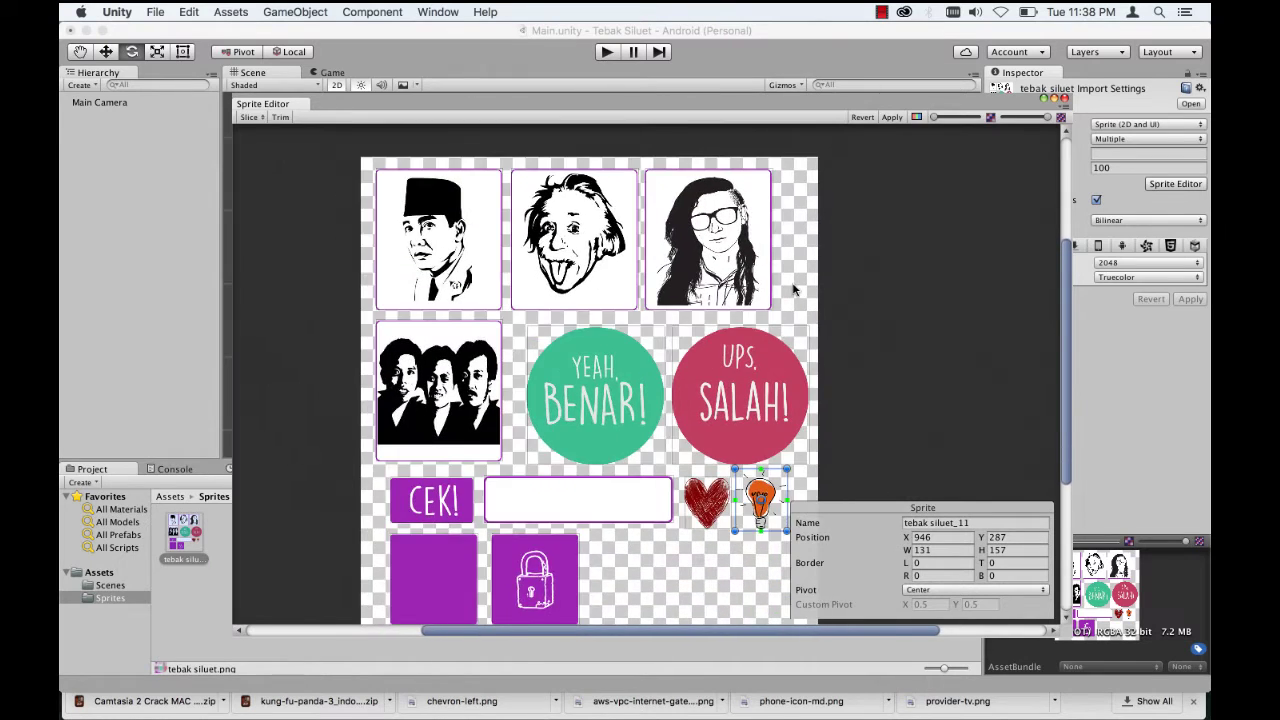
{"action": "scroll", "coordinate": [793, 289], "scroll_direction": "up", "scroll_amount": 2}
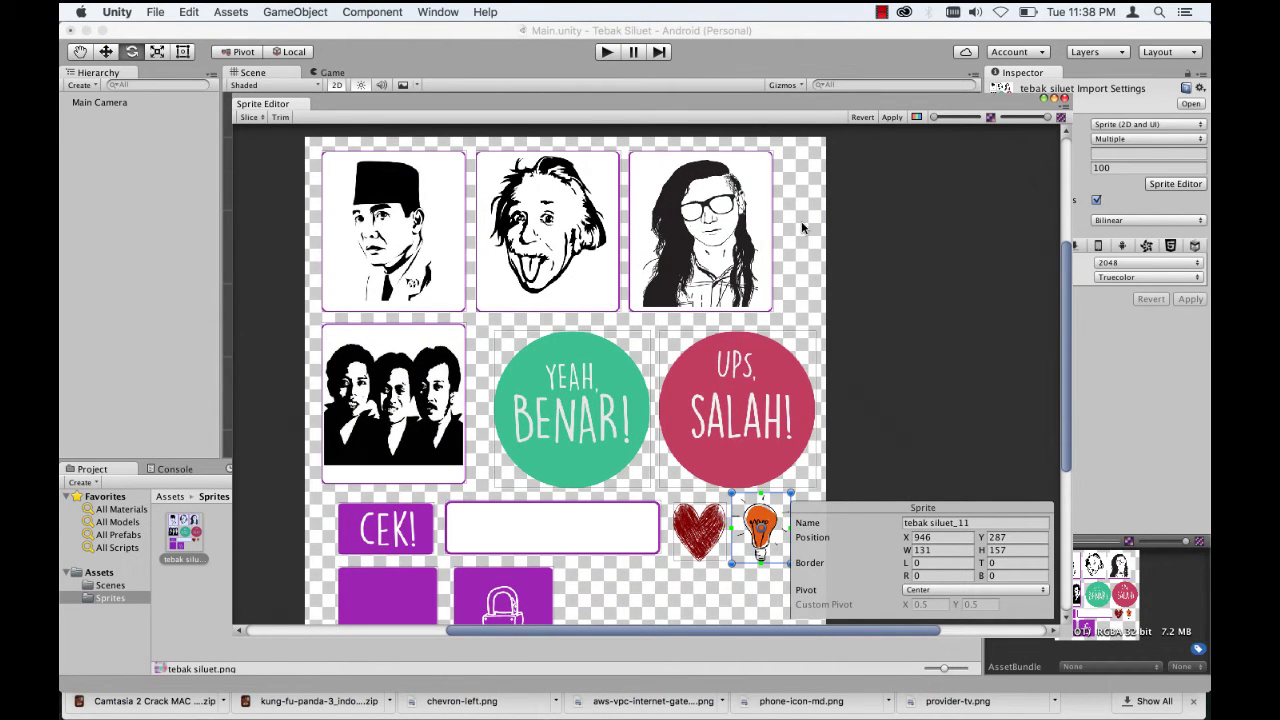
{"action": "scroll", "coordinate": [801, 228], "scroll_direction": "up", "scroll_amount": 1}
{"action": "scroll", "coordinate": [801, 228], "scroll_direction": "up", "scroll_amount": 1}
{"action": "scroll", "coordinate": [801, 228], "scroll_direction": "up", "scroll_amount": 1}
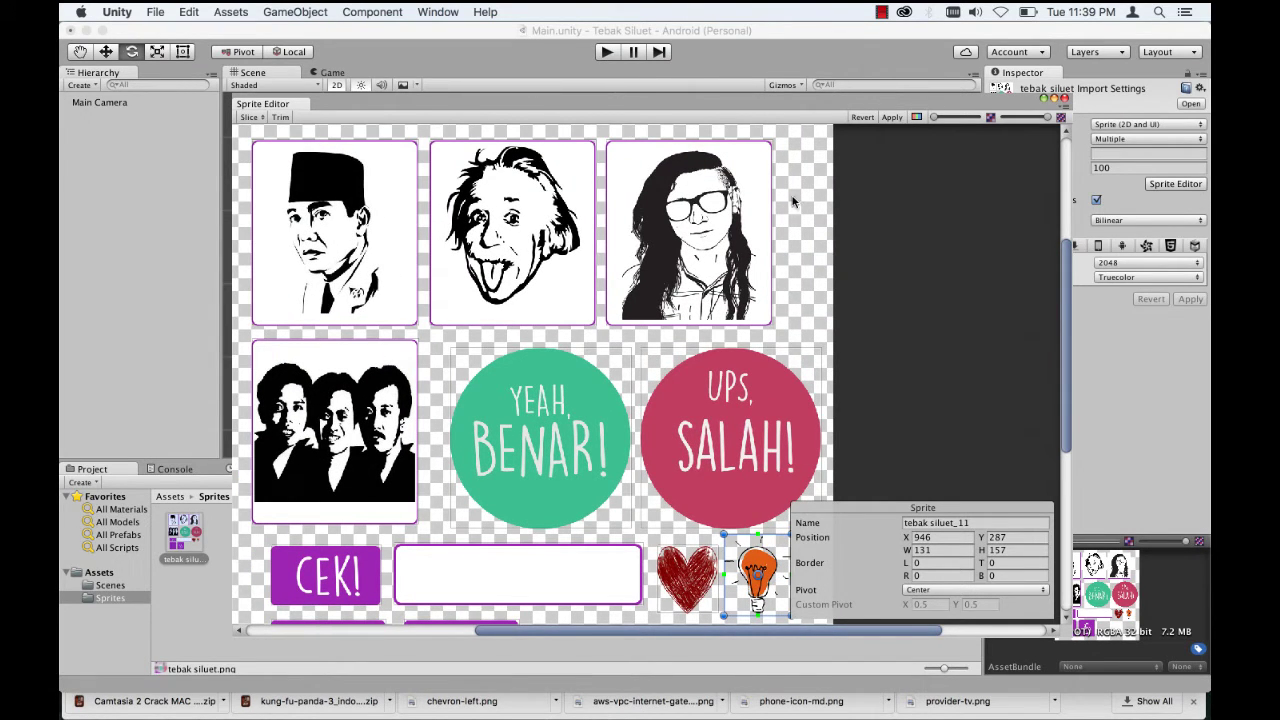
{"action": "scroll", "coordinate": [786, 197], "scroll_direction": "down", "scroll_amount": 2}
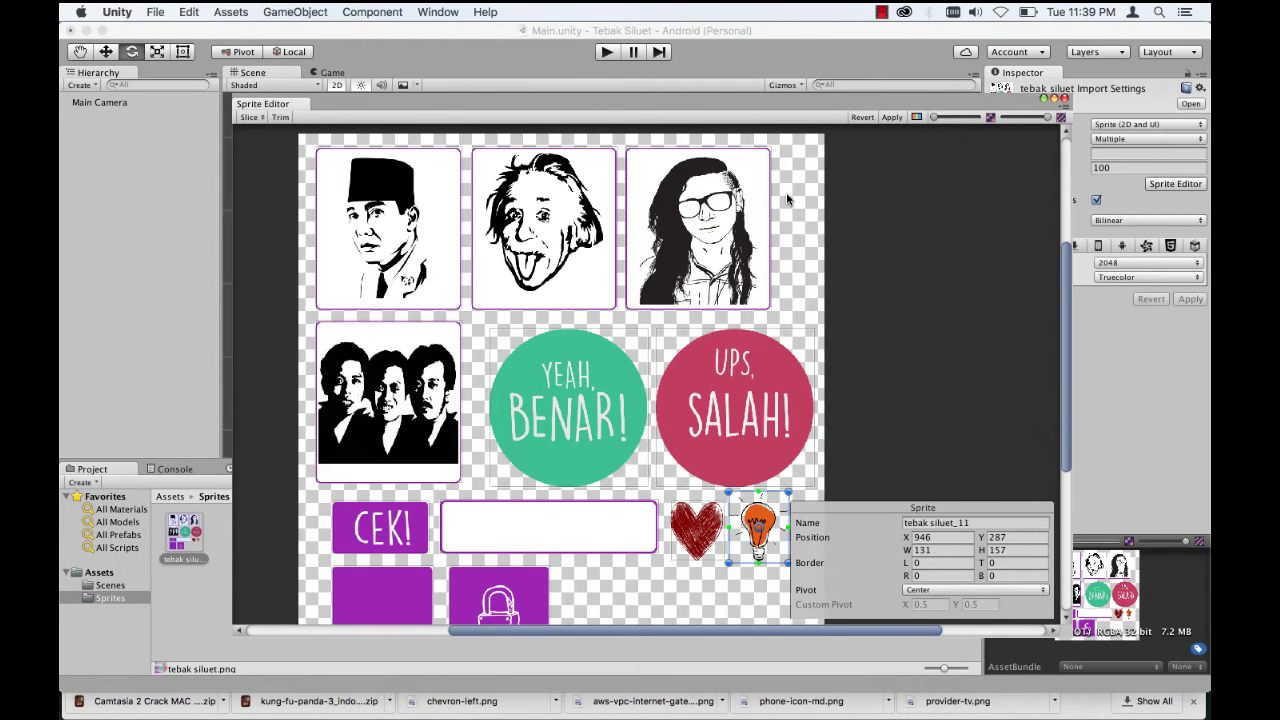
{"action": "left_click", "coordinate": [894, 118]}
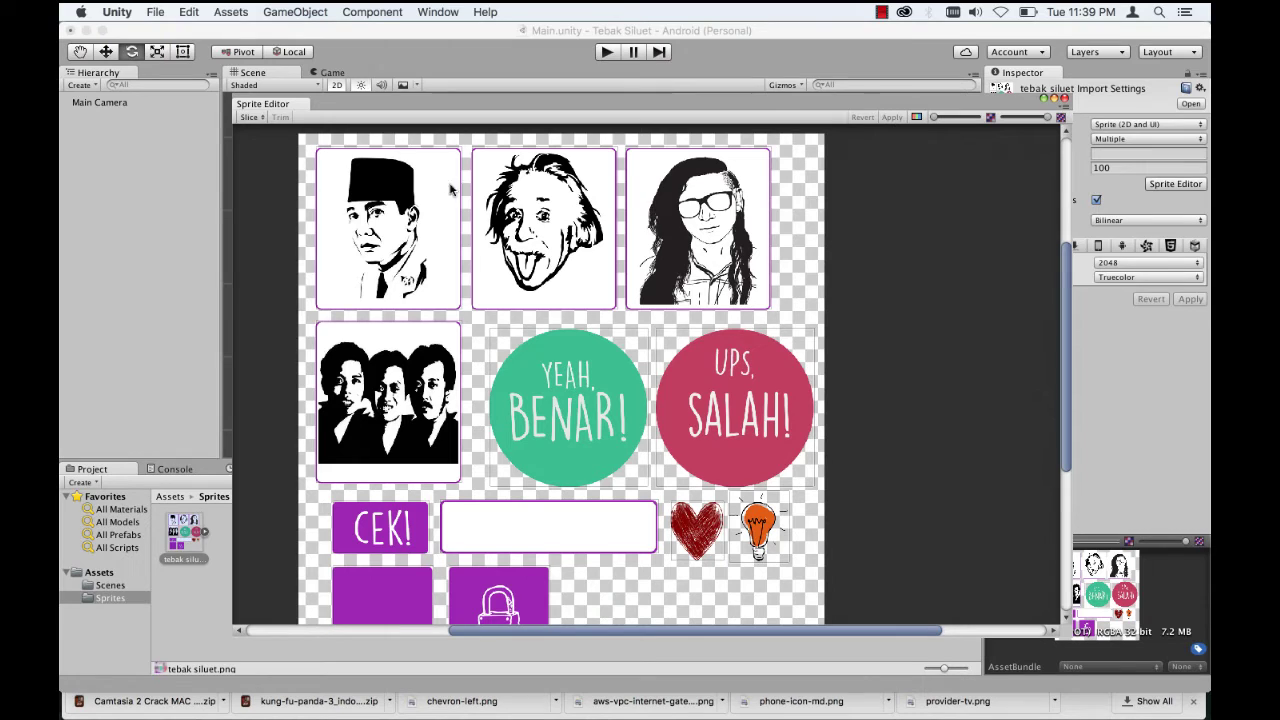
Step: Close the Sprite Editor, check the 12 sliced sprites under tebak siluet, and select Main Camera
{"action": "left_click", "coordinate": [1062, 100]}
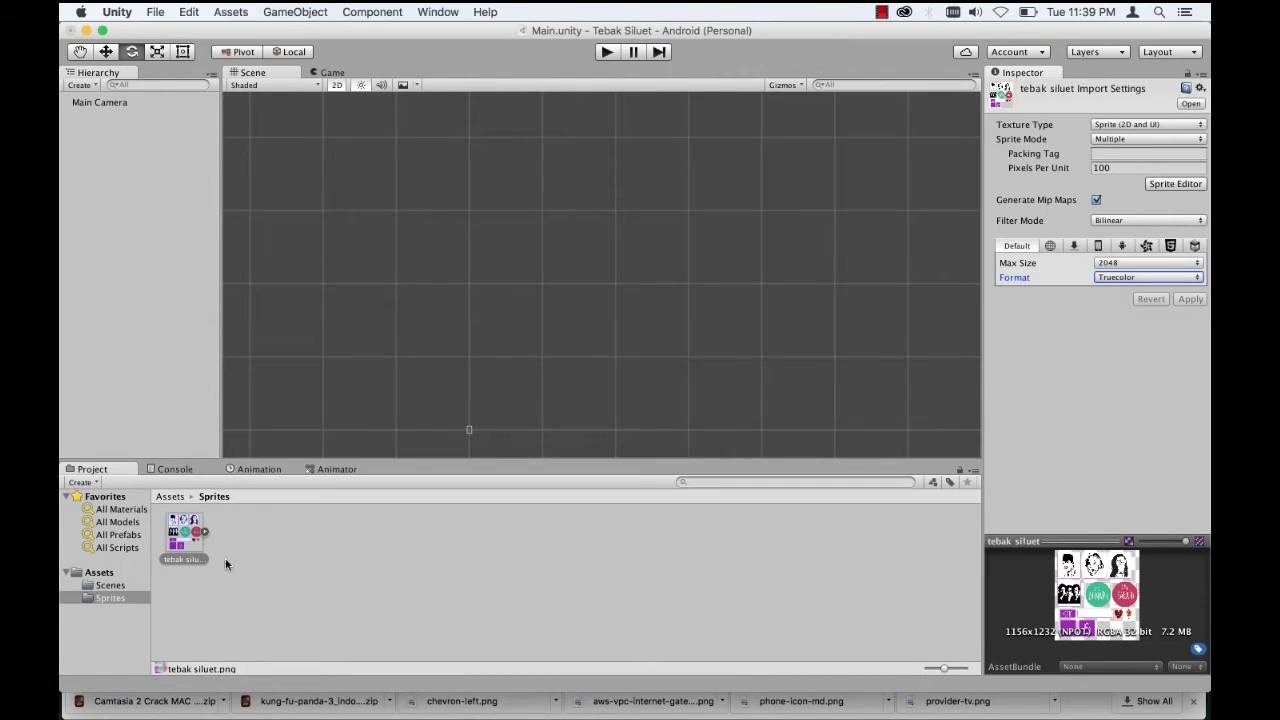
{"action": "left_click", "coordinate": [206, 532]}
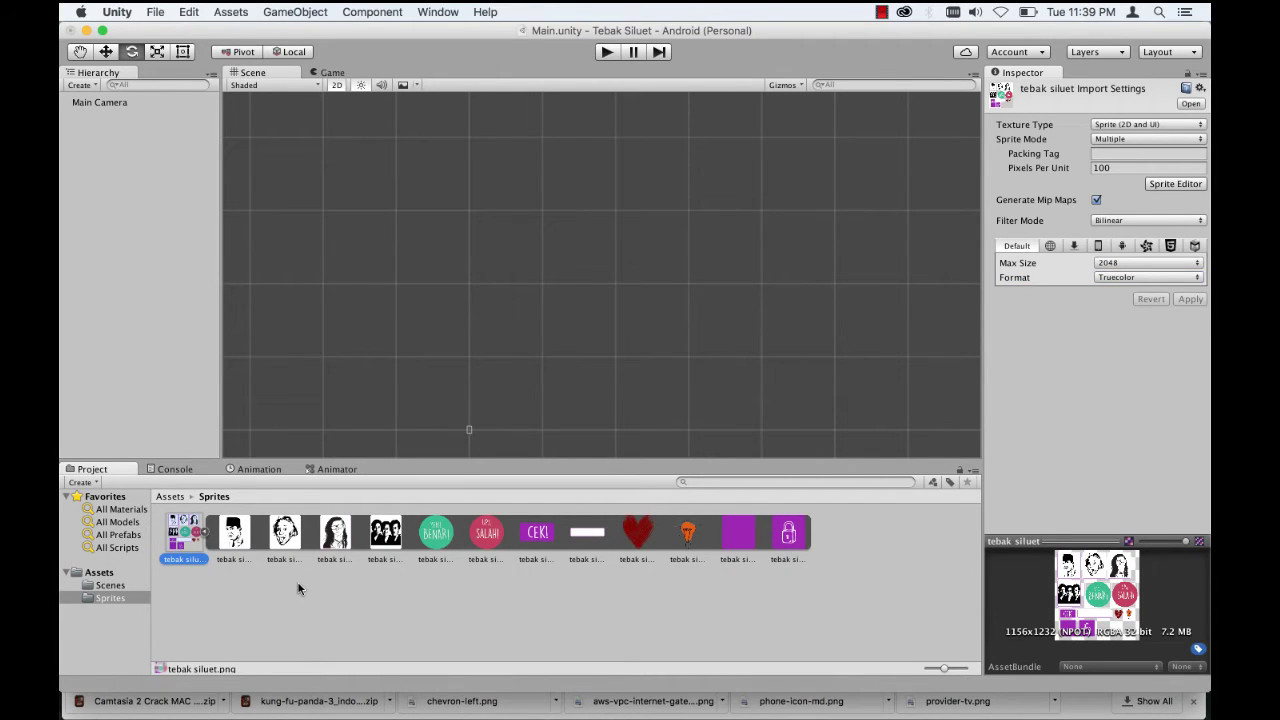
{"action": "left_click", "coordinate": [206, 533]}
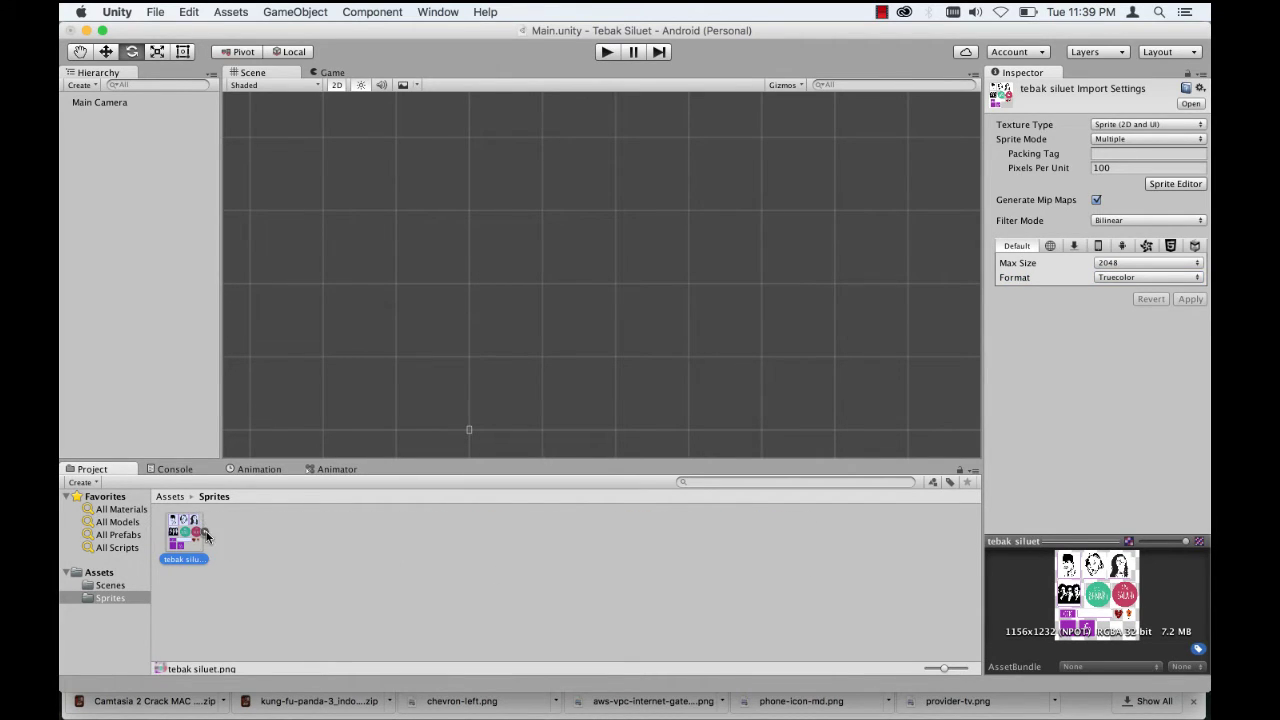
{"action": "left_click", "coordinate": [206, 533]}
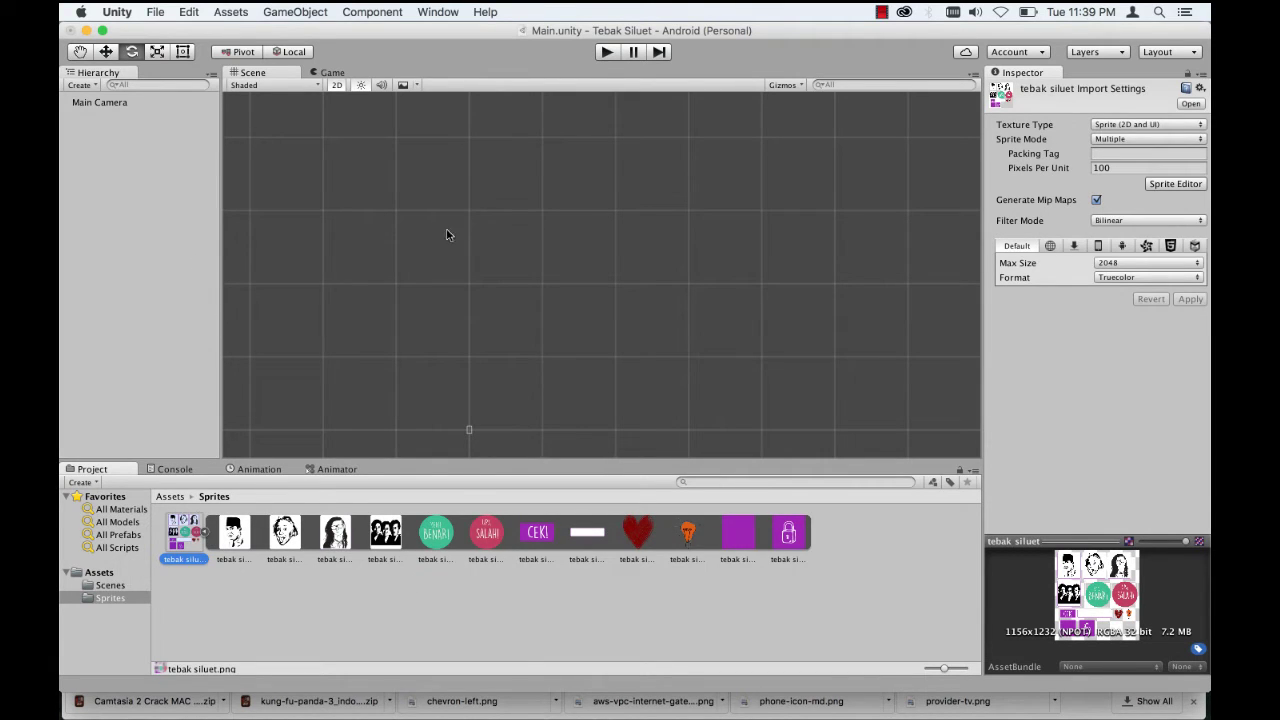
{"action": "scroll", "coordinate": [462, 222], "scroll_direction": "down", "scroll_amount": 3}
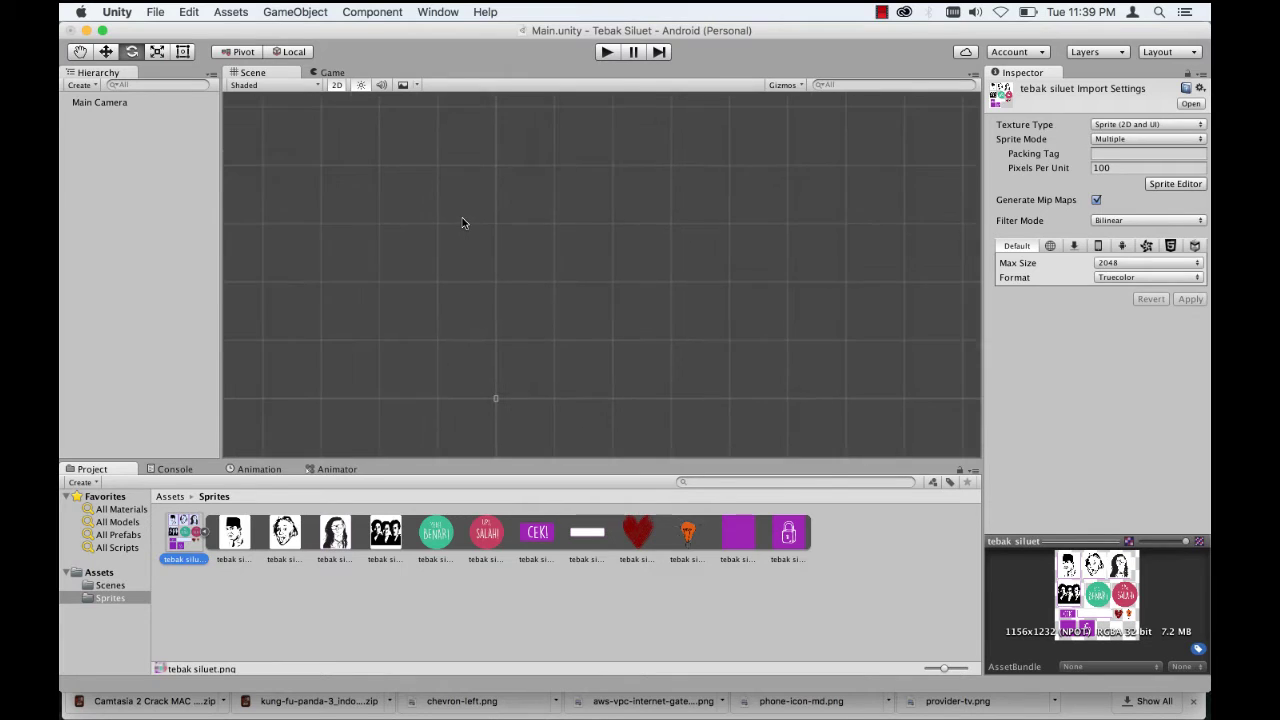
{"action": "scroll", "coordinate": [462, 222], "scroll_direction": "up", "scroll_amount": 1}
{"action": "left_click", "coordinate": [124, 103]}
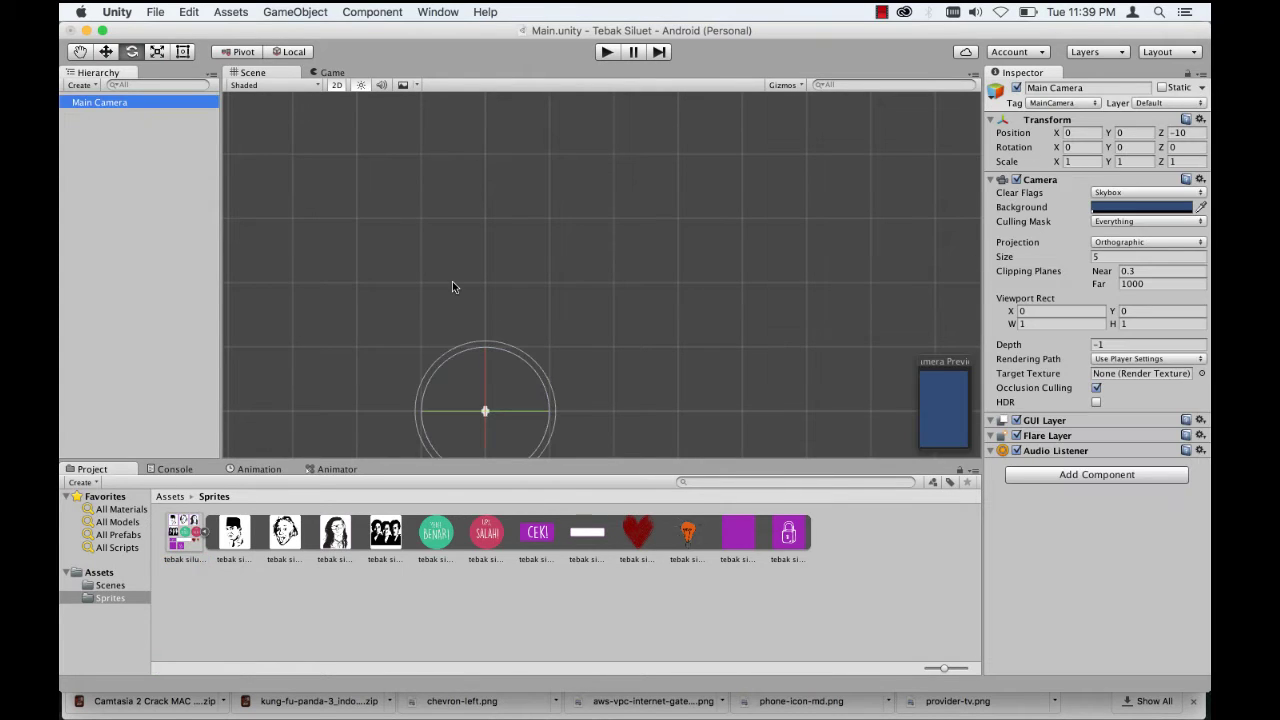
Step: Frame the Main Camera in the Scene view and switch to the Rect tool
{"action": "key", "text": "f"}
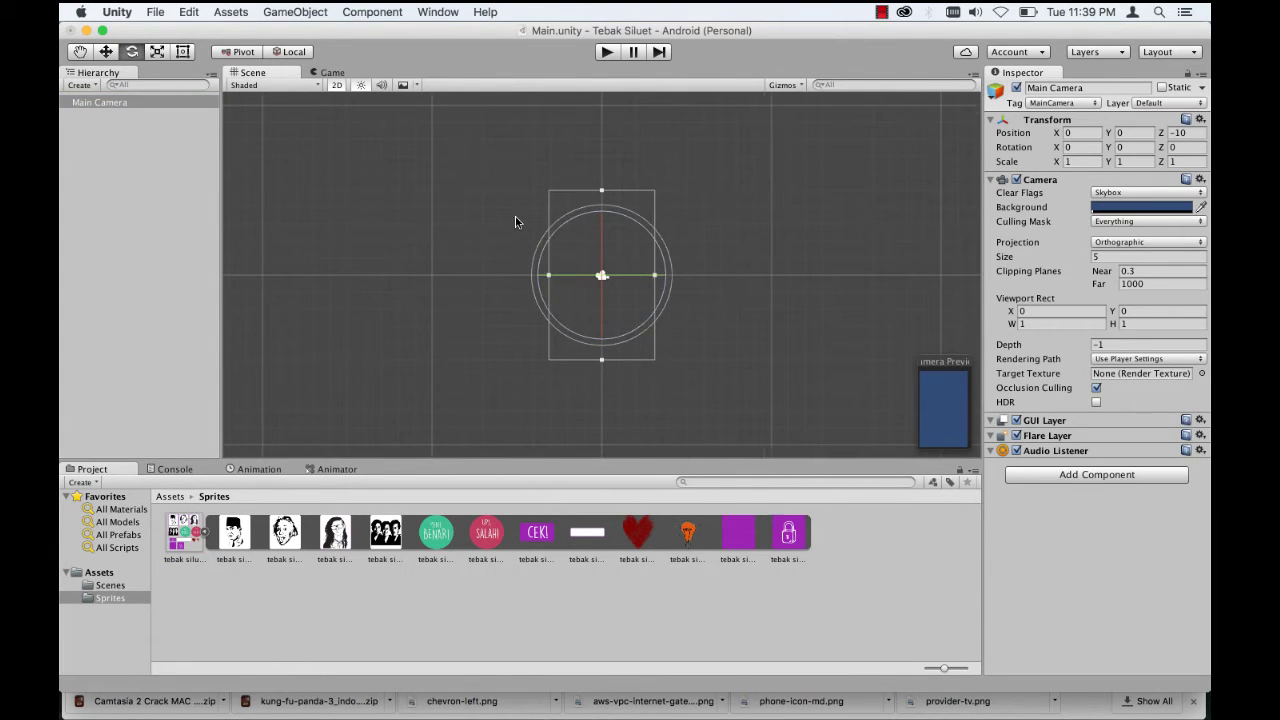
{"action": "scroll", "coordinate": [515, 216], "scroll_direction": "up", "scroll_amount": 3}
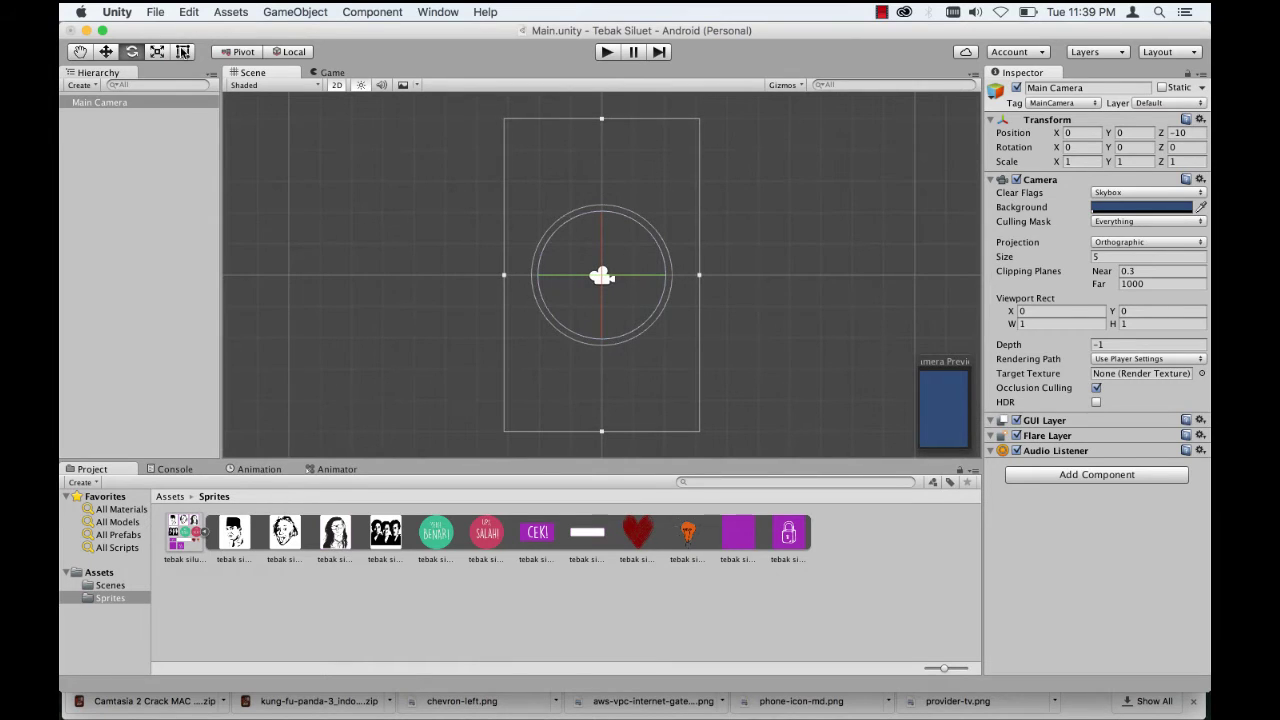
{"action": "left_click", "coordinate": [183, 52]}
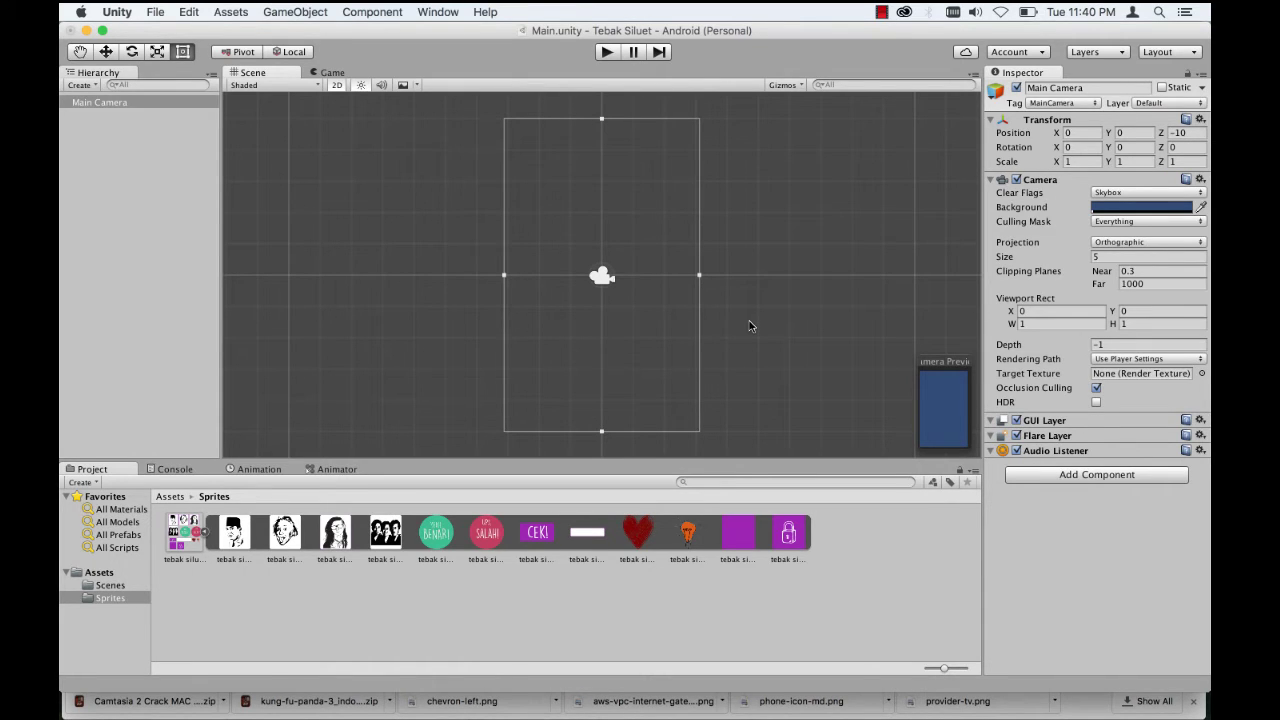
Step: Zoom into the camera's portrait frame, reselect Main Camera, then clear the selection
{"action": "scroll", "coordinate": [750, 326], "scroll_direction": "down", "scroll_amount": 2}
{"action": "scroll", "coordinate": [750, 326], "scroll_direction": "up", "scroll_amount": 3}
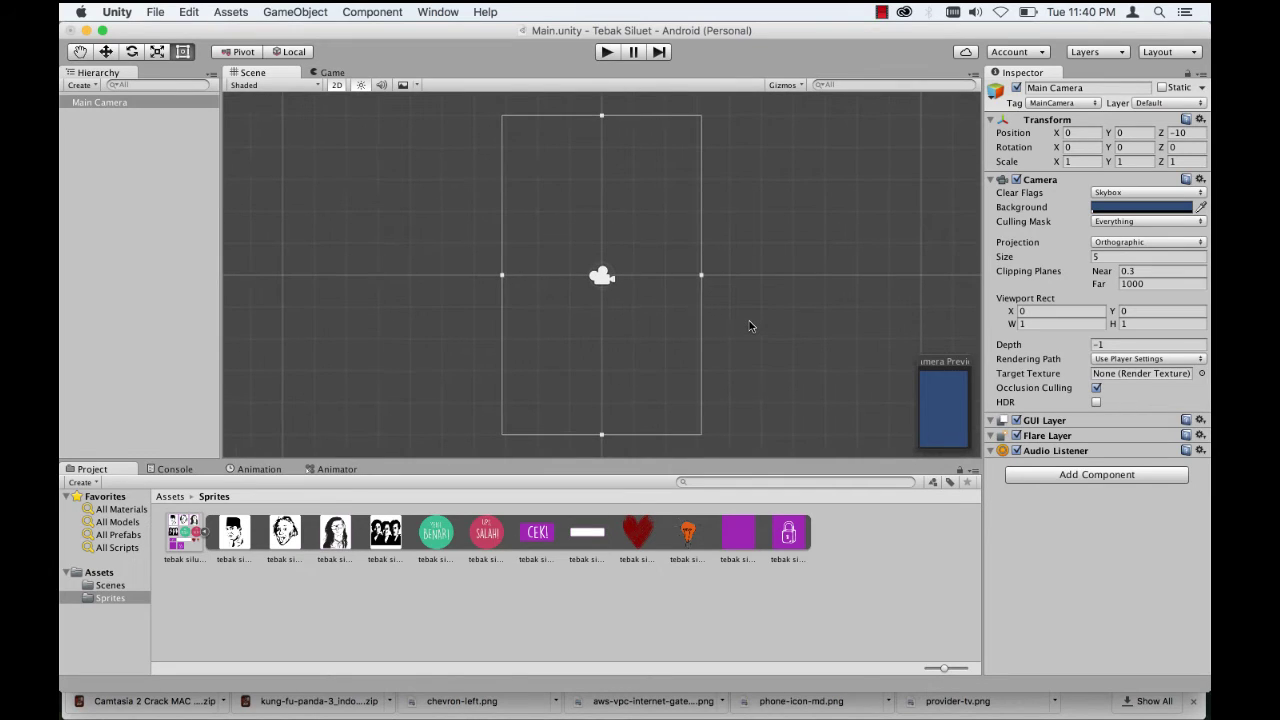
{"action": "left_click", "coordinate": [748, 482]}
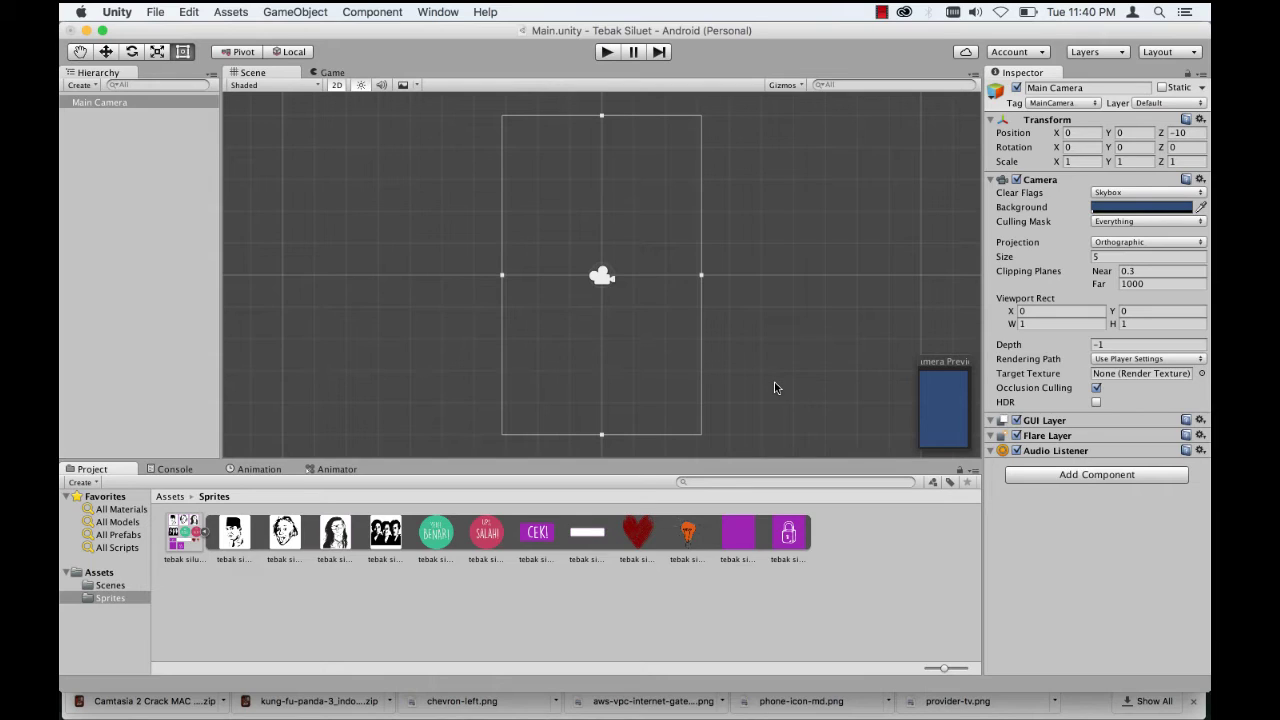
{"action": "scroll", "coordinate": [775, 387], "scroll_direction": "up", "scroll_amount": 3}
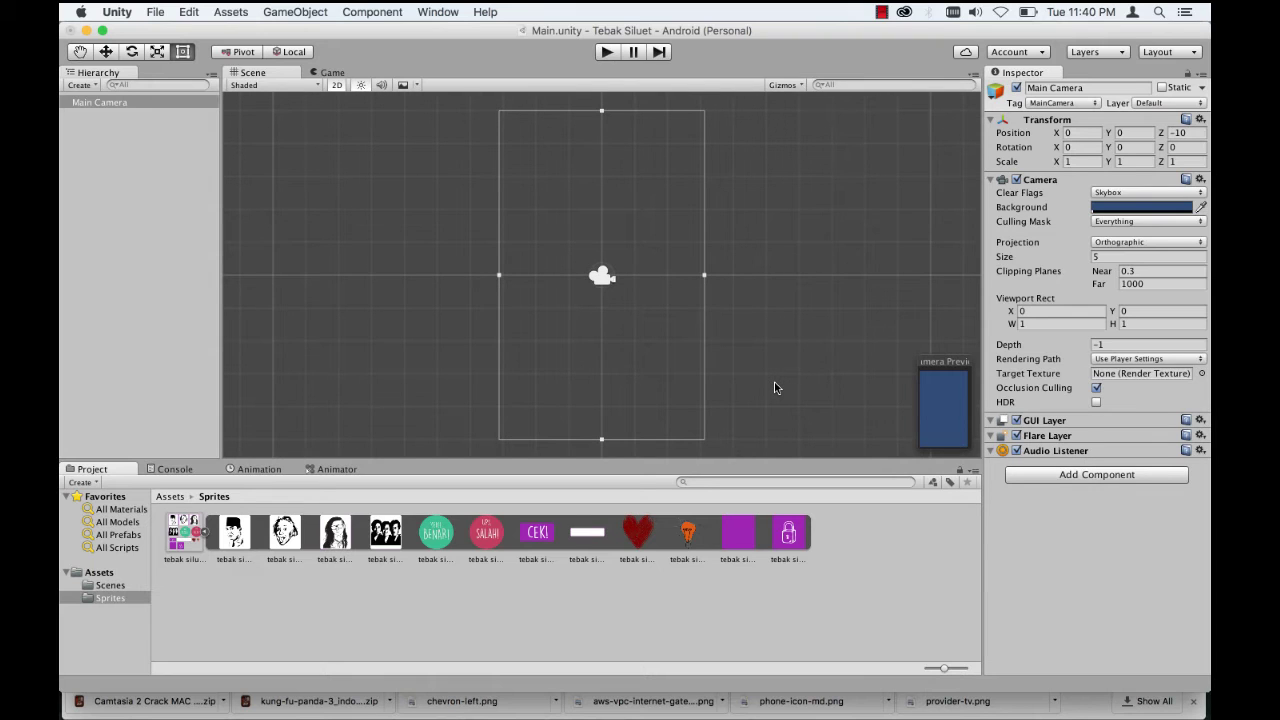
{"action": "scroll", "coordinate": [775, 387], "scroll_direction": "up", "scroll_amount": 1}
{"action": "scroll", "coordinate": [775, 387], "scroll_direction": "up", "scroll_amount": 1}
{"action": "scroll", "coordinate": [775, 387], "scroll_direction": "up", "scroll_amount": 1}
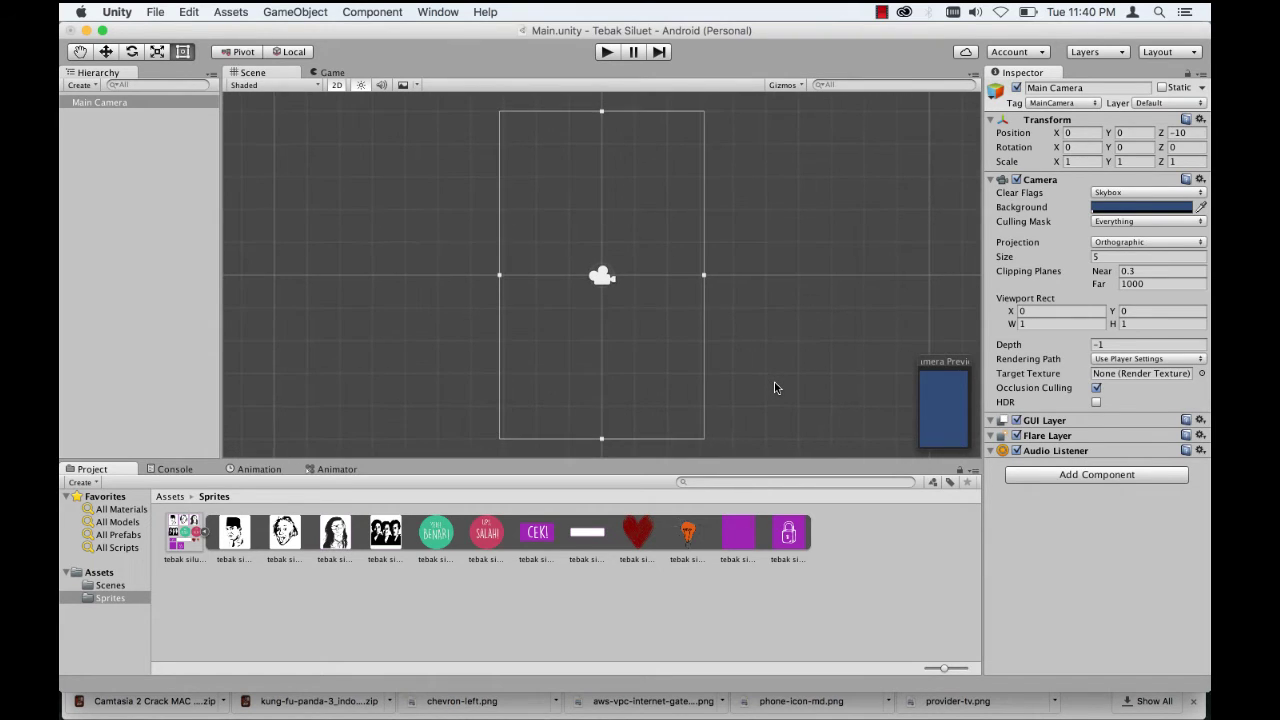
{"action": "scroll", "coordinate": [775, 387], "scroll_direction": "up", "scroll_amount": 1}
{"action": "scroll", "coordinate": [775, 387], "scroll_direction": "up", "scroll_amount": 1}
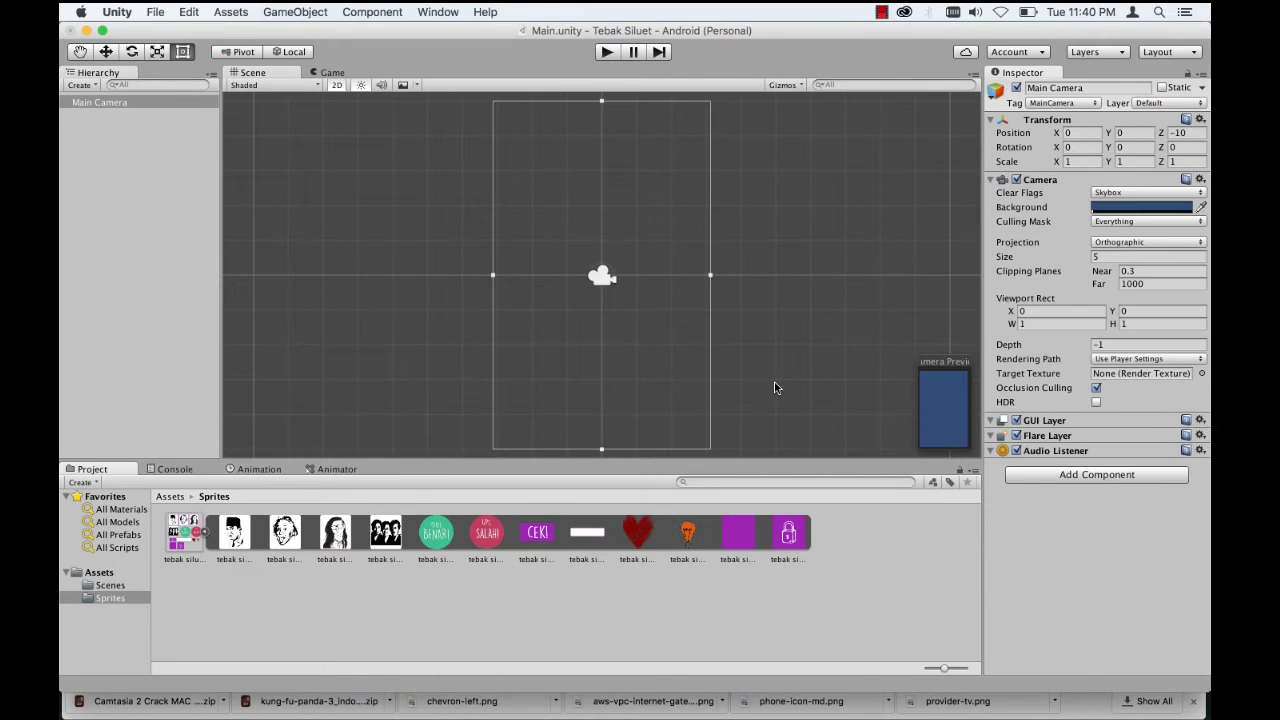
{"action": "left_click", "coordinate": [125, 100]}
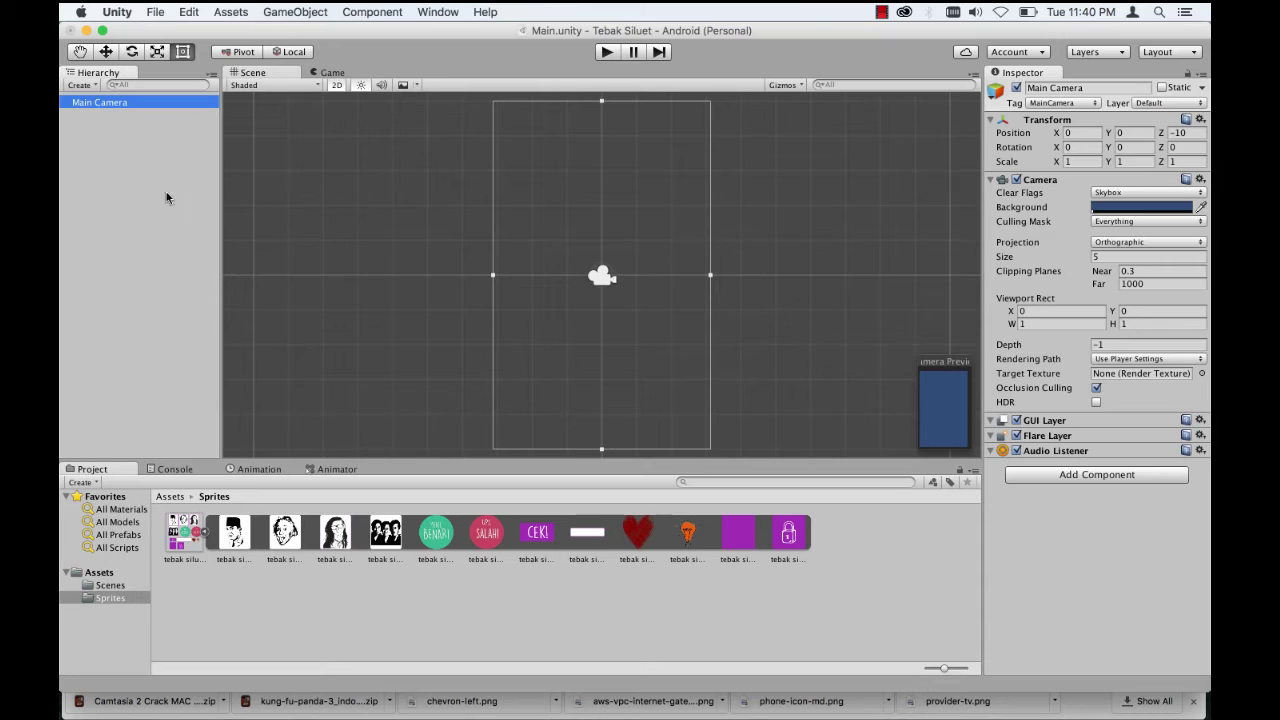
{"action": "left_click", "coordinate": [155, 156]}
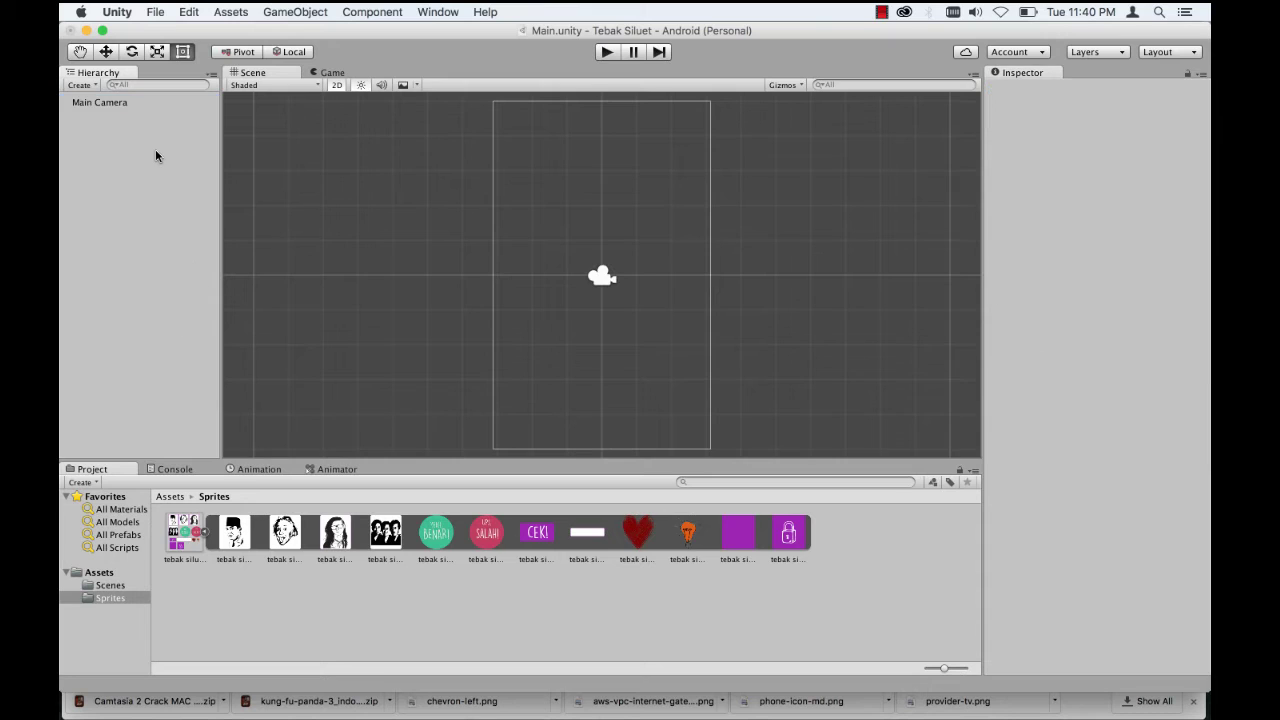
Step: Add a UI Canvas from the Hierarchy's UI menu and check its new EventSystem
{"action": "right_click", "coordinate": [88, 126]}
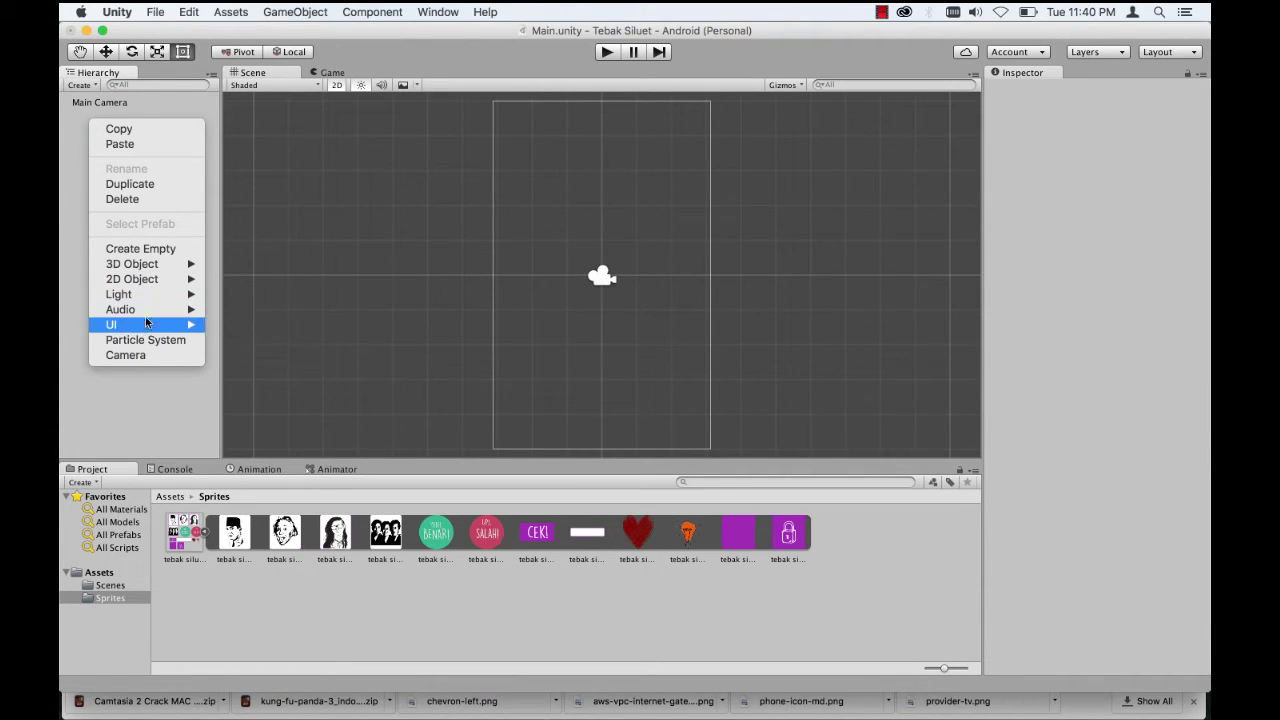
{"action": "mouse_move", "coordinate": [148, 331]}
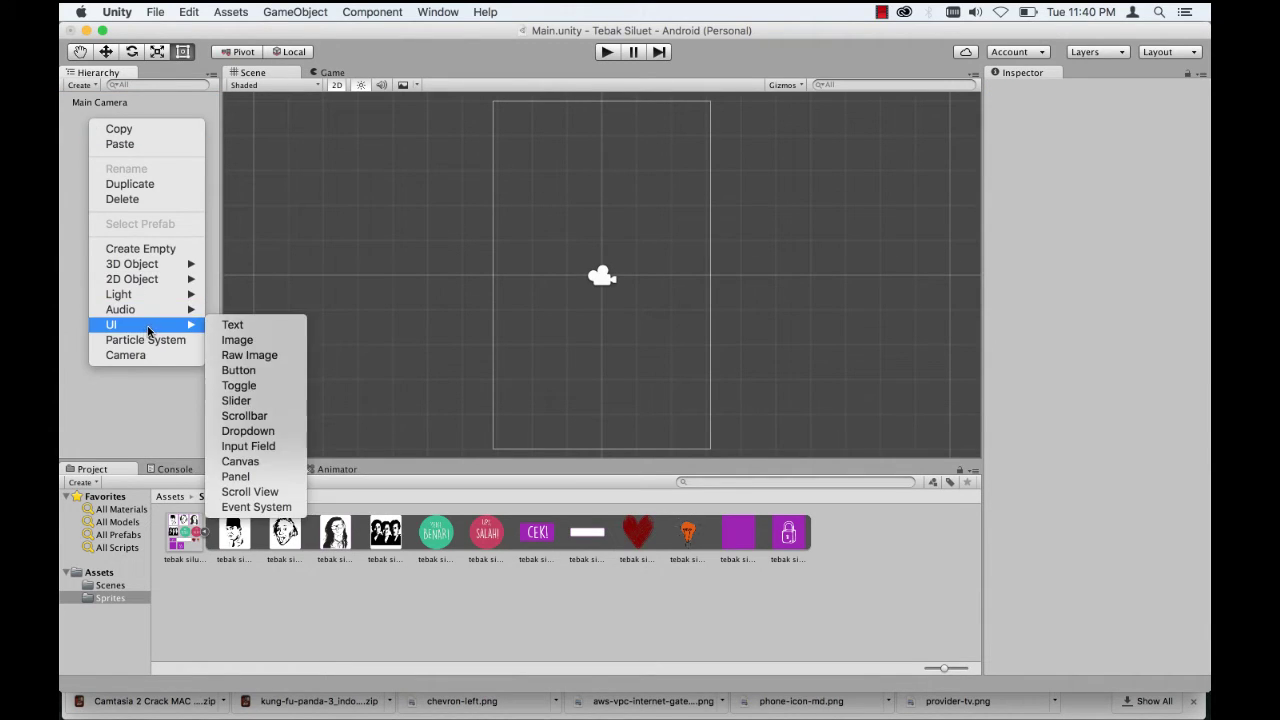
{"action": "left_click", "coordinate": [250, 463]}
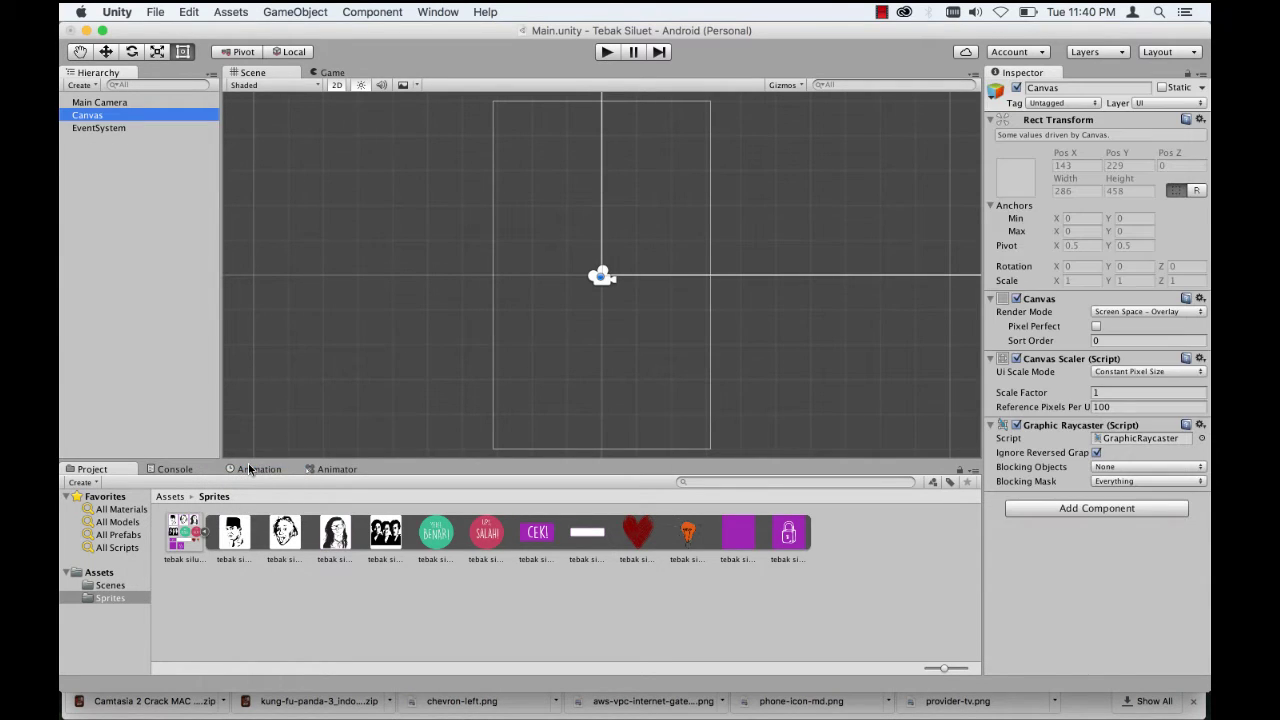
{"action": "left_click", "coordinate": [96, 128]}
{"action": "left_click", "coordinate": [97, 118]}
Step: Frame the Canvas in the Scene view and briefly preview it in the Game view
{"action": "key", "text": "f"}
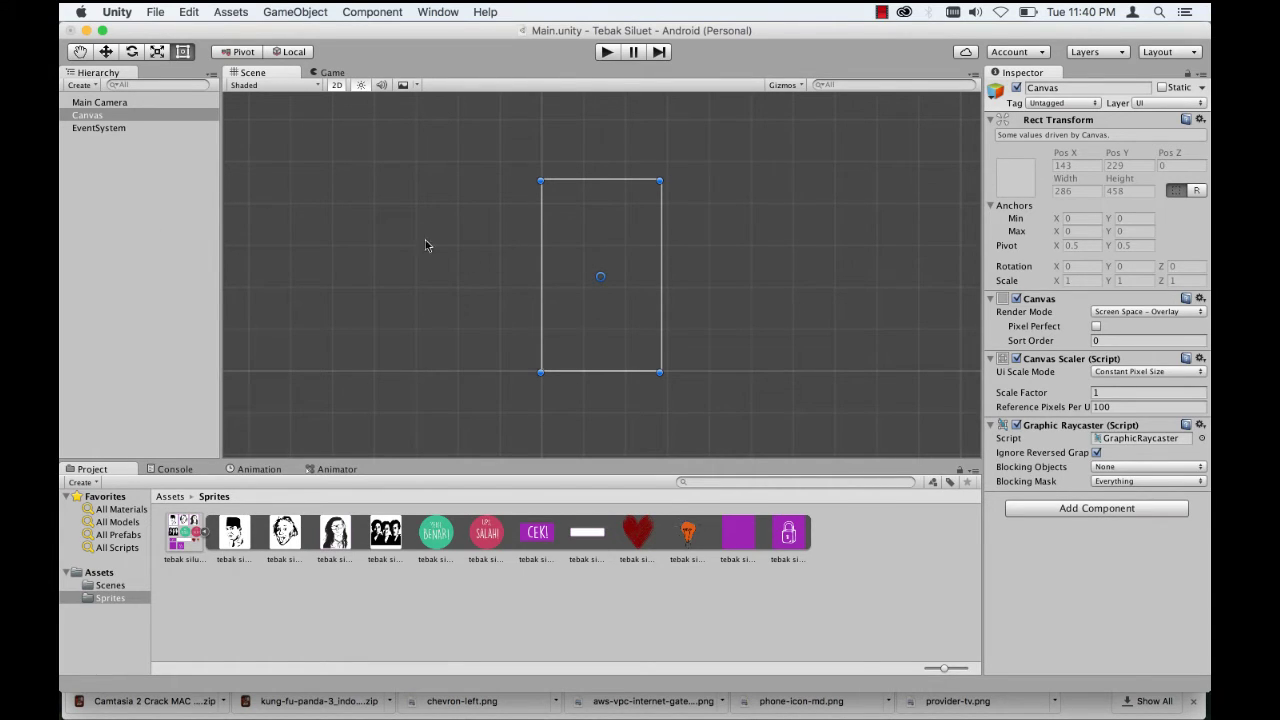
{"action": "scroll", "coordinate": [541, 269], "scroll_direction": "down", "scroll_amount": 1}
{"action": "scroll", "coordinate": [541, 269], "scroll_direction": "up", "scroll_amount": 3}
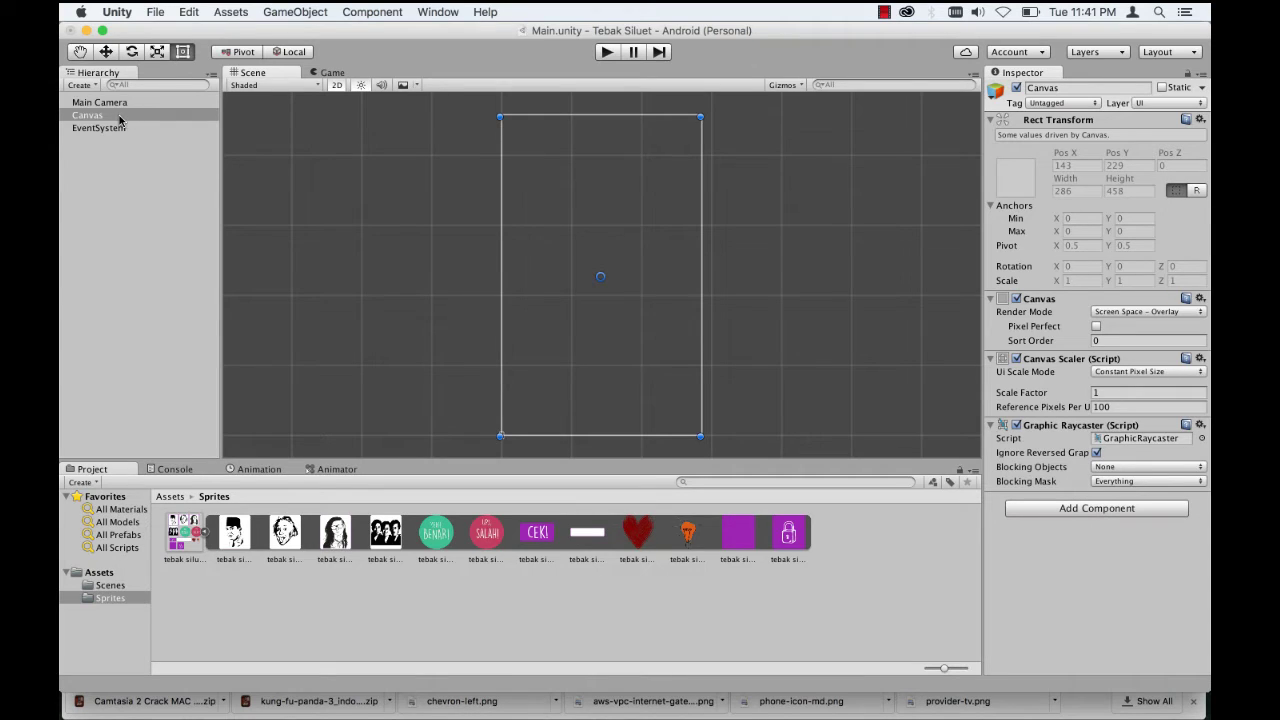
{"action": "left_click", "coordinate": [89, 116]}
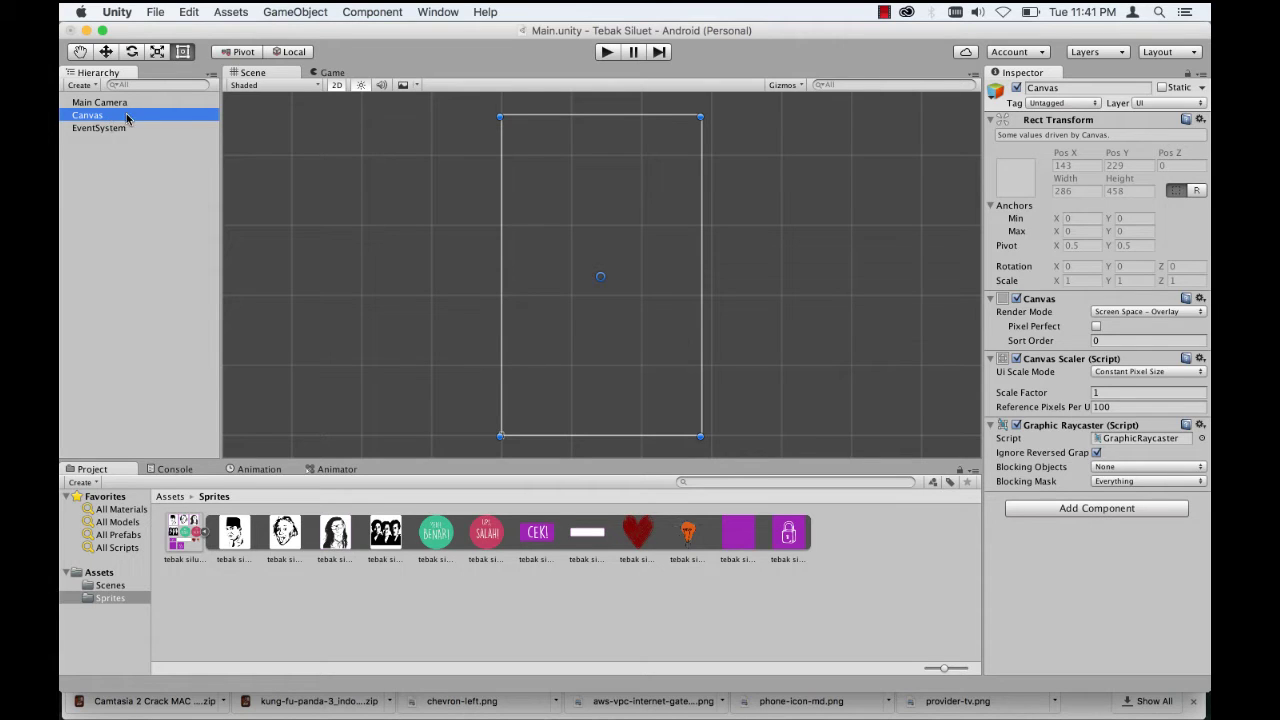
{"action": "left_click", "coordinate": [322, 73]}
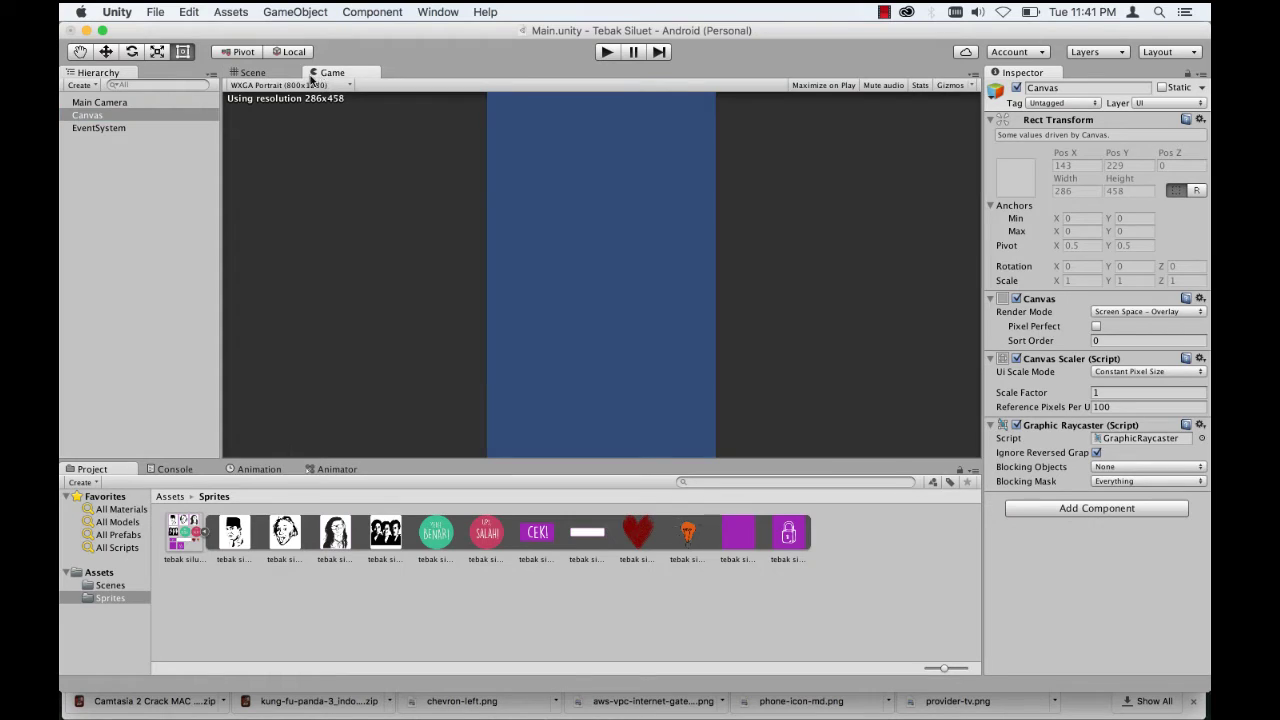
{"action": "left_click", "coordinate": [280, 78]}
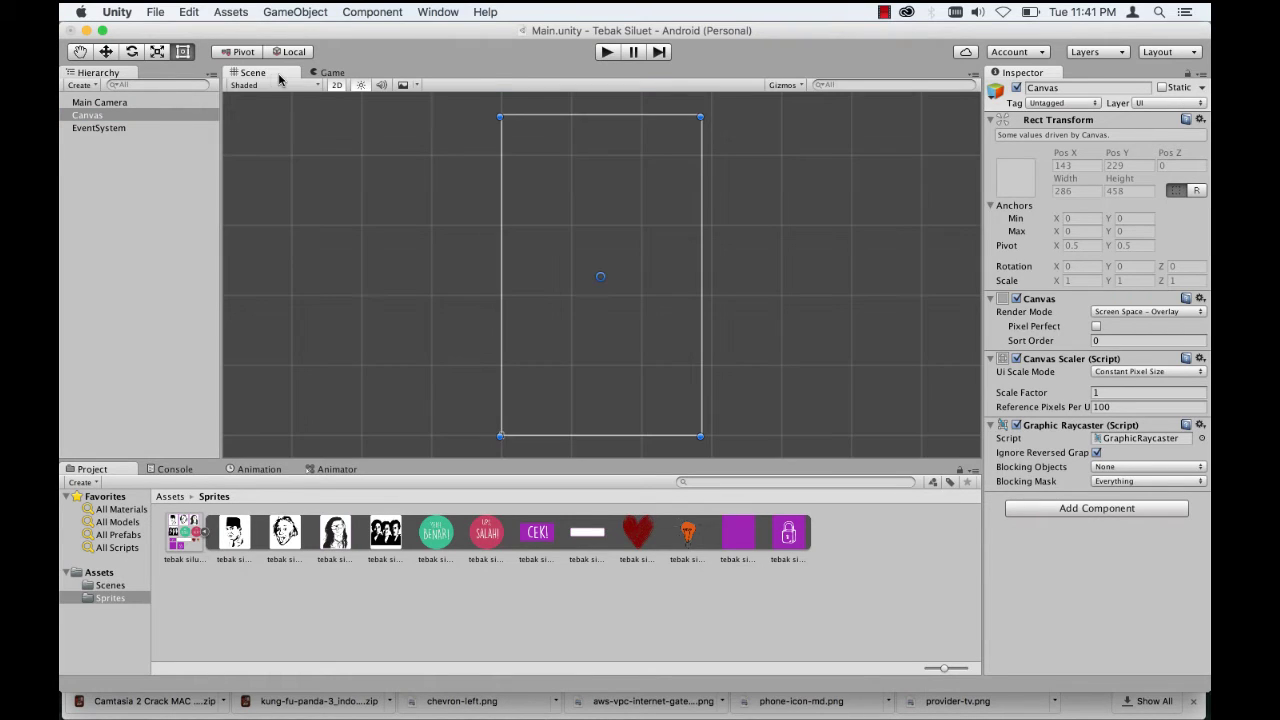
Step: Add a UI Button under the Canvas and reveal its child Text object
{"action": "right_click", "coordinate": [120, 120]}
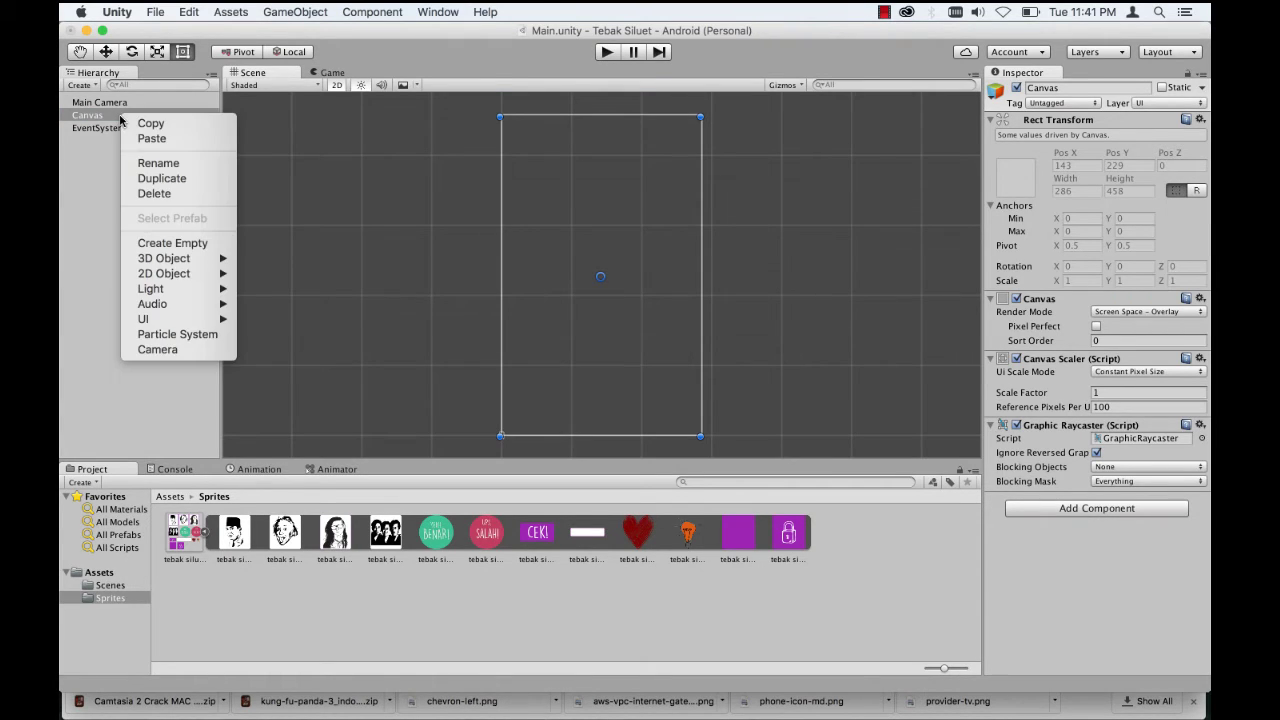
{"action": "mouse_move", "coordinate": [188, 322]}
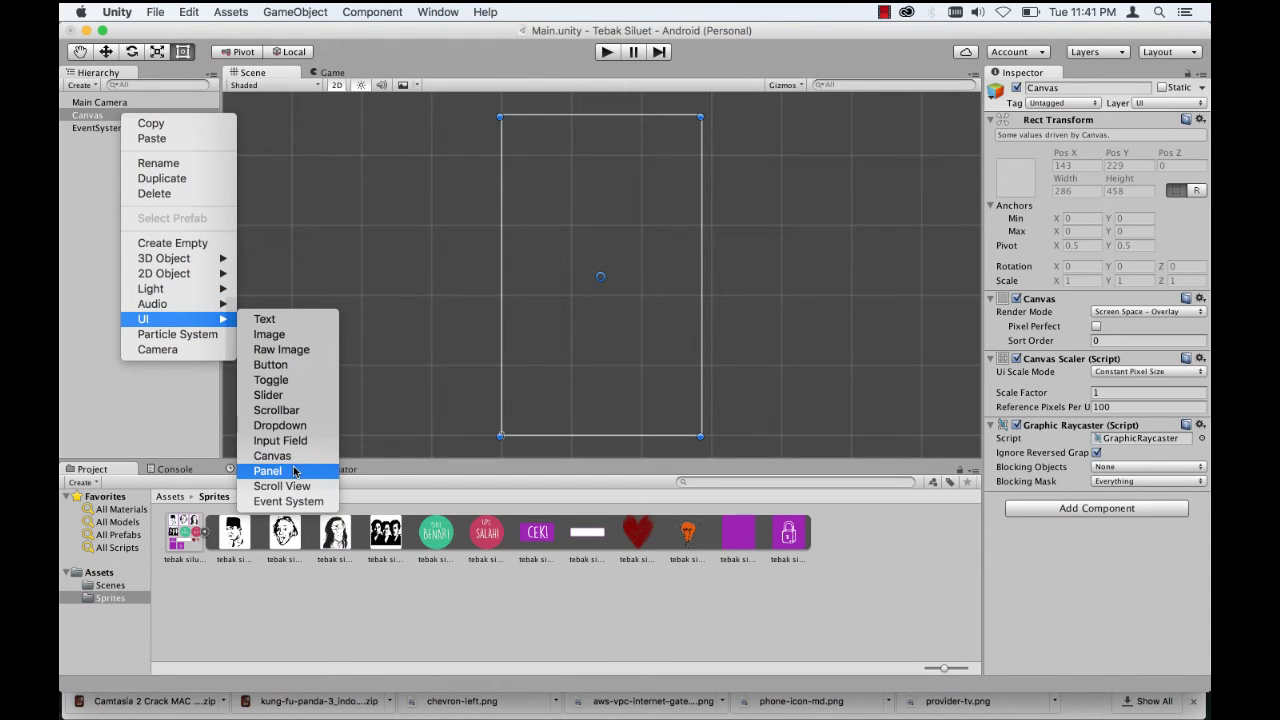
{"action": "left_click", "coordinate": [270, 365]}
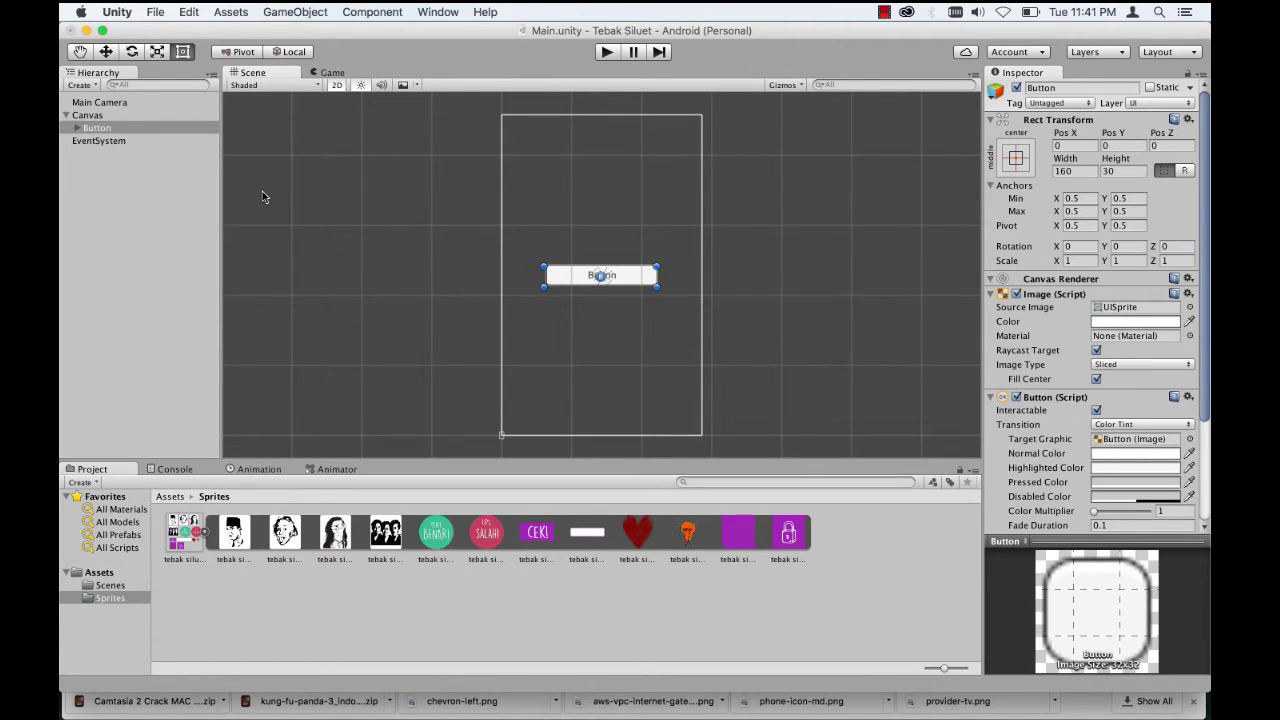
{"action": "left_click", "coordinate": [78, 131]}
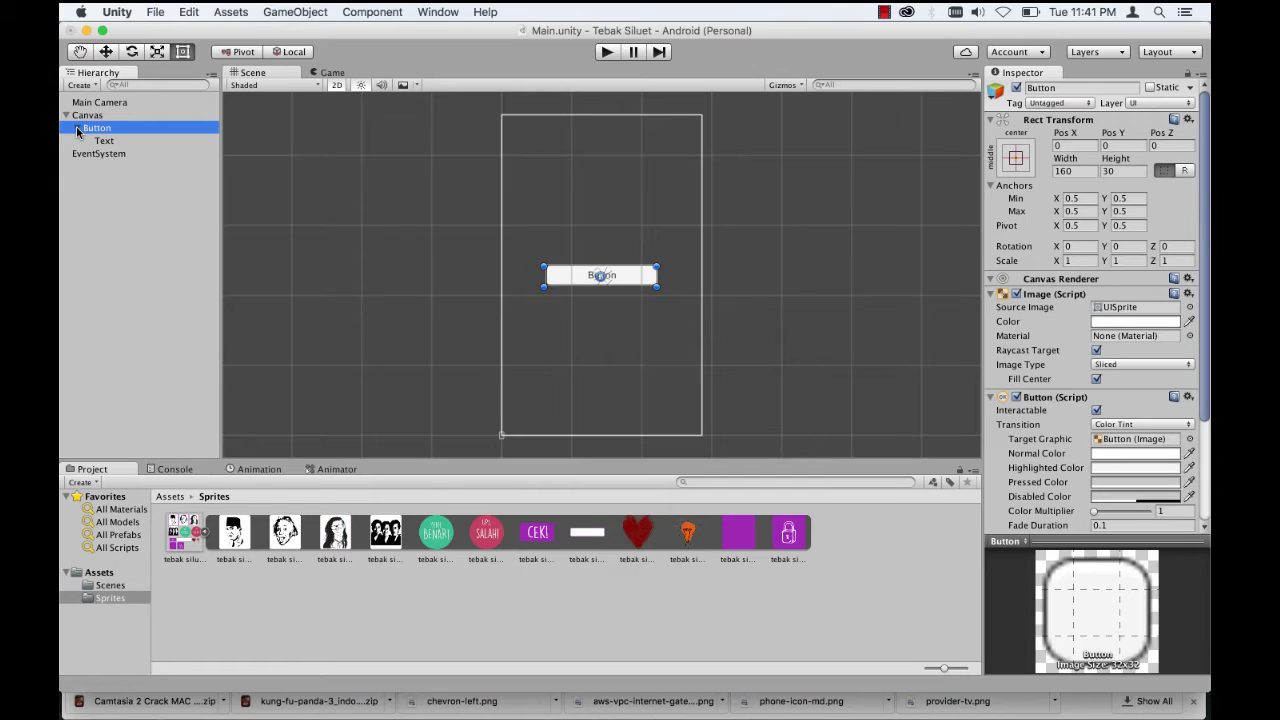
{"action": "left_click", "coordinate": [78, 131]}
{"action": "left_click", "coordinate": [78, 131]}
Step: Collapse the Button's children and return the Project view to the top-level Assets folder
{"action": "left_click", "coordinate": [78, 131]}
{"action": "left_click", "coordinate": [78, 131]}
{"action": "left_click", "coordinate": [78, 131]}
{"action": "left_click", "coordinate": [78, 131]}
{"action": "left_click", "coordinate": [78, 131]}
{"action": "left_click", "coordinate": [78, 131]}
{"action": "left_click", "coordinate": [78, 131]}
{"action": "left_click", "coordinate": [168, 497]}
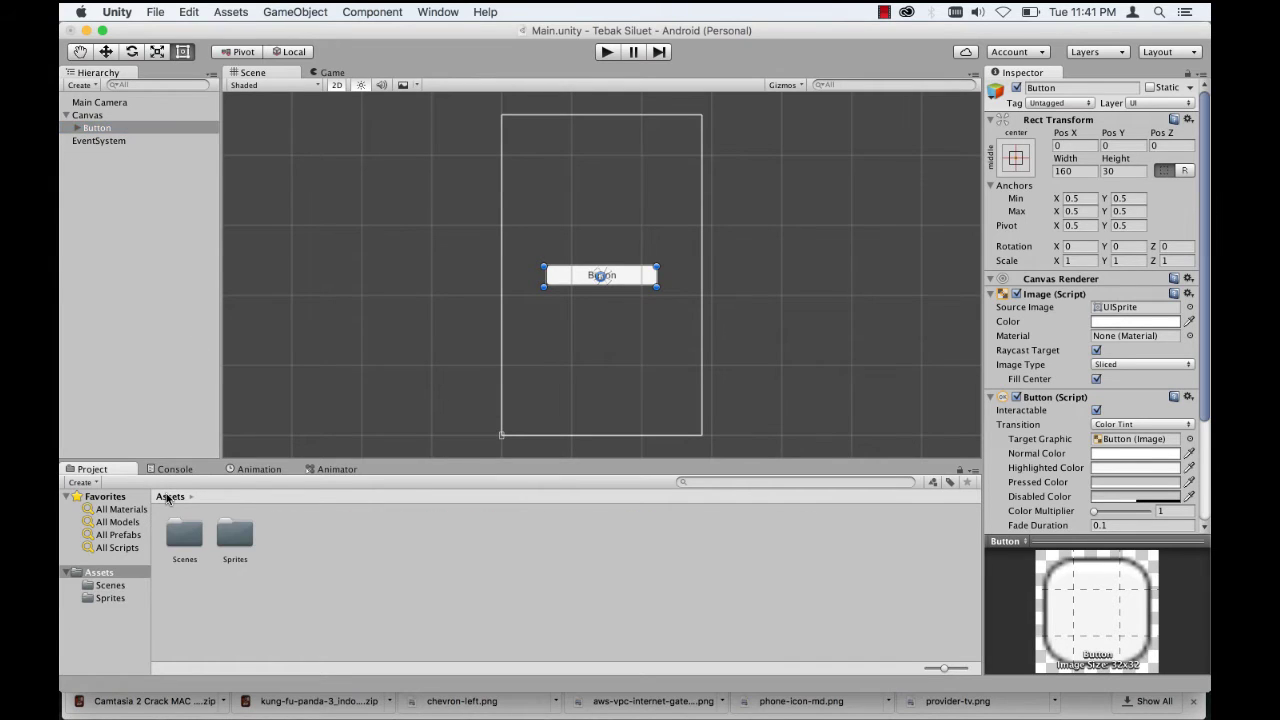
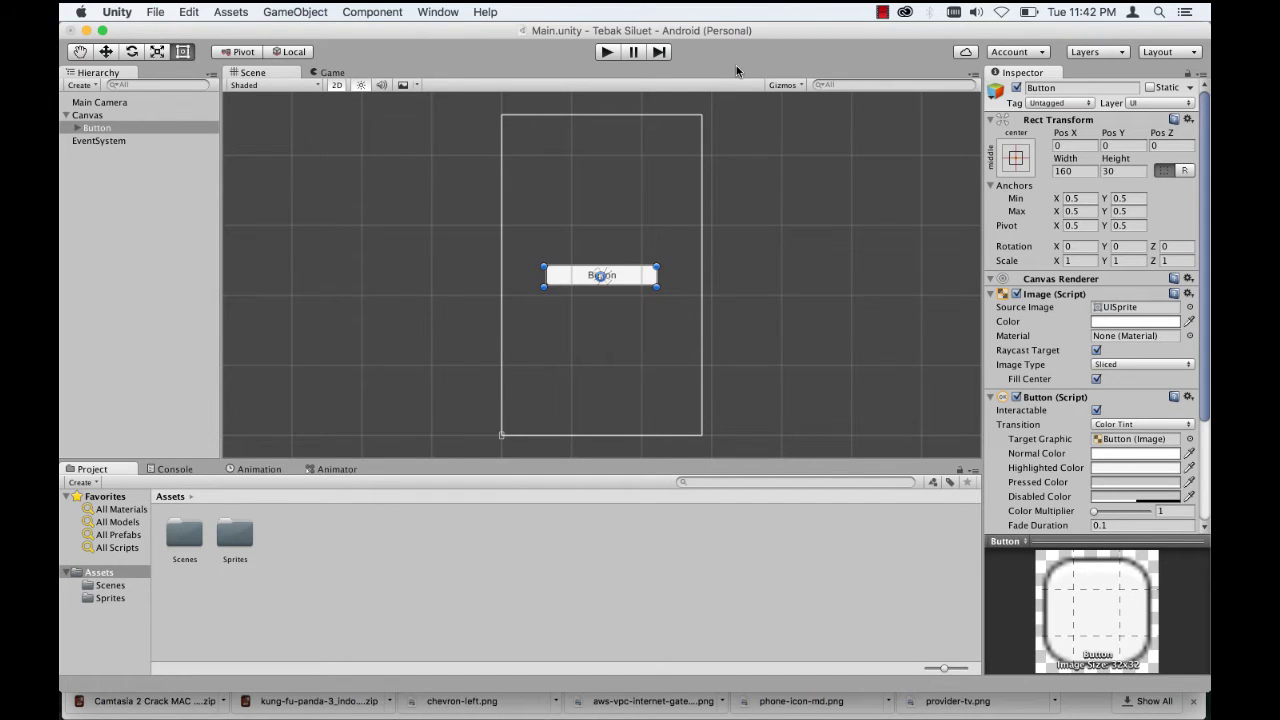
Step: Dismiss the disk ejection warning and return to the Project panel's Assets area
{"action": "left_click", "coordinate": [881, 13]}
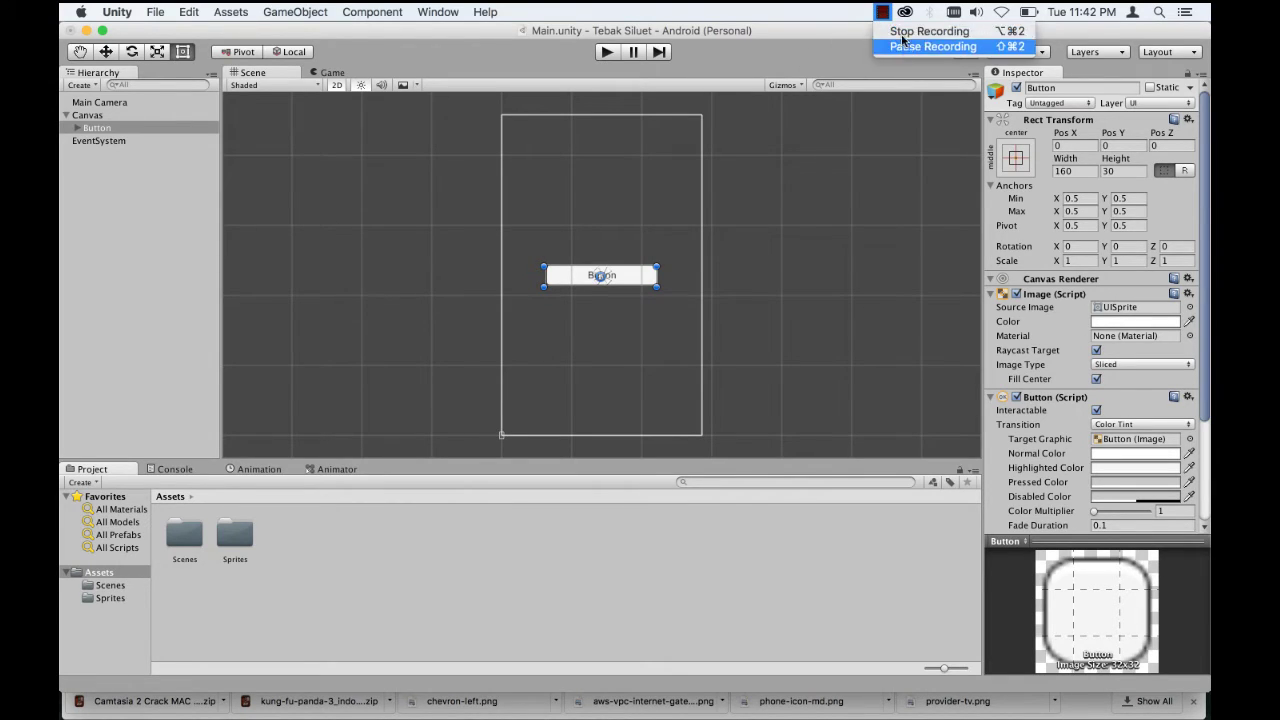
{"action": "left_click", "coordinate": [933, 46]}
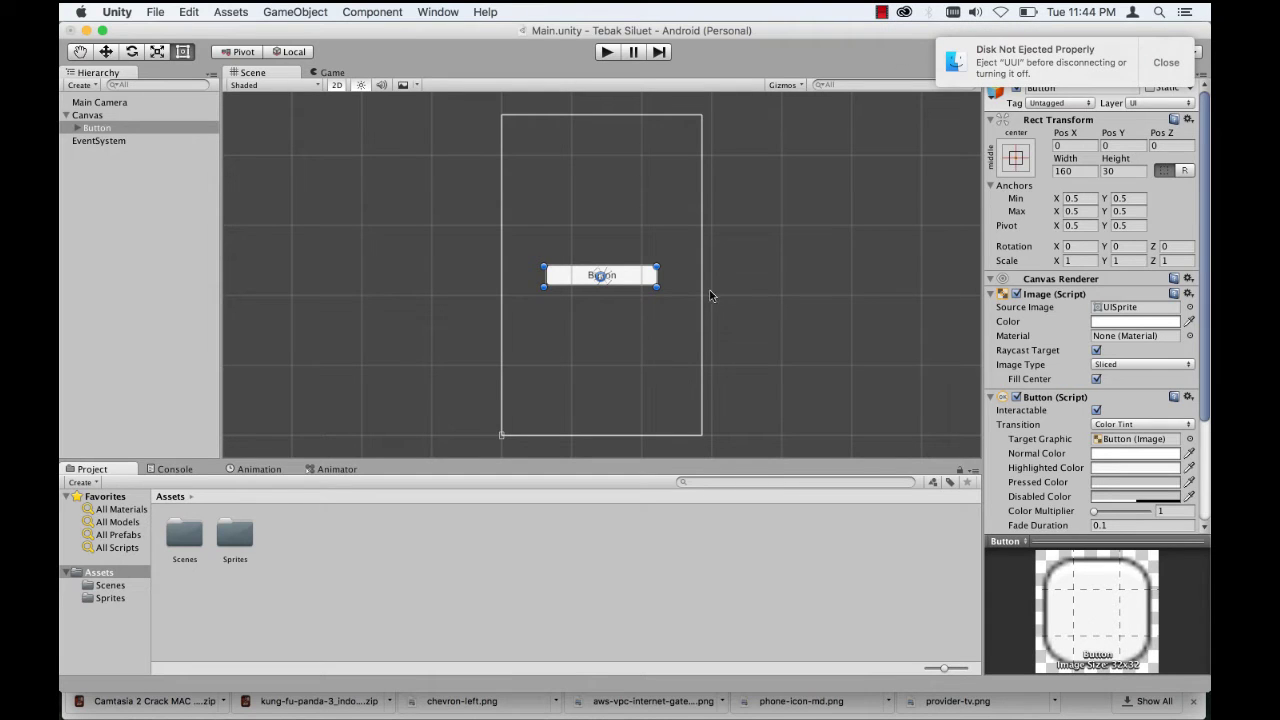
{"action": "left_click", "coordinate": [1158, 68]}
{"action": "scroll", "coordinate": [785, 225], "scroll_direction": "down", "scroll_amount": 2}
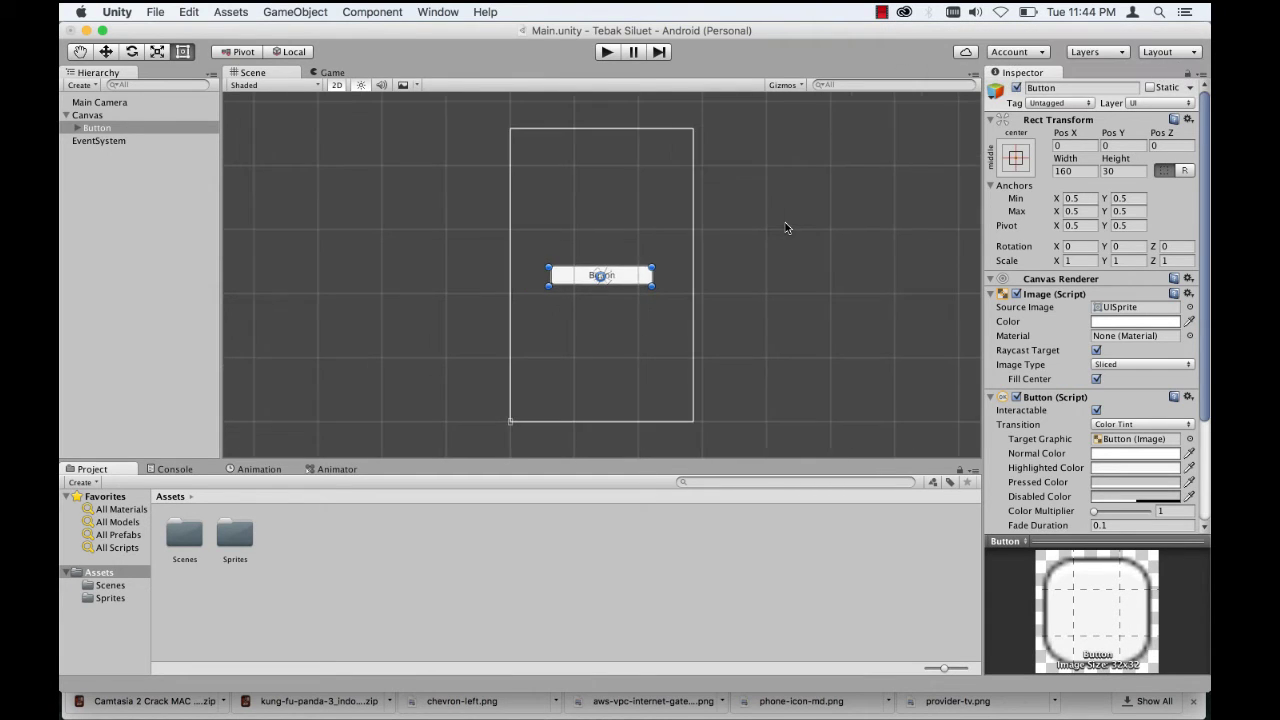
{"action": "scroll", "coordinate": [785, 222], "scroll_direction": "up", "scroll_amount": 3}
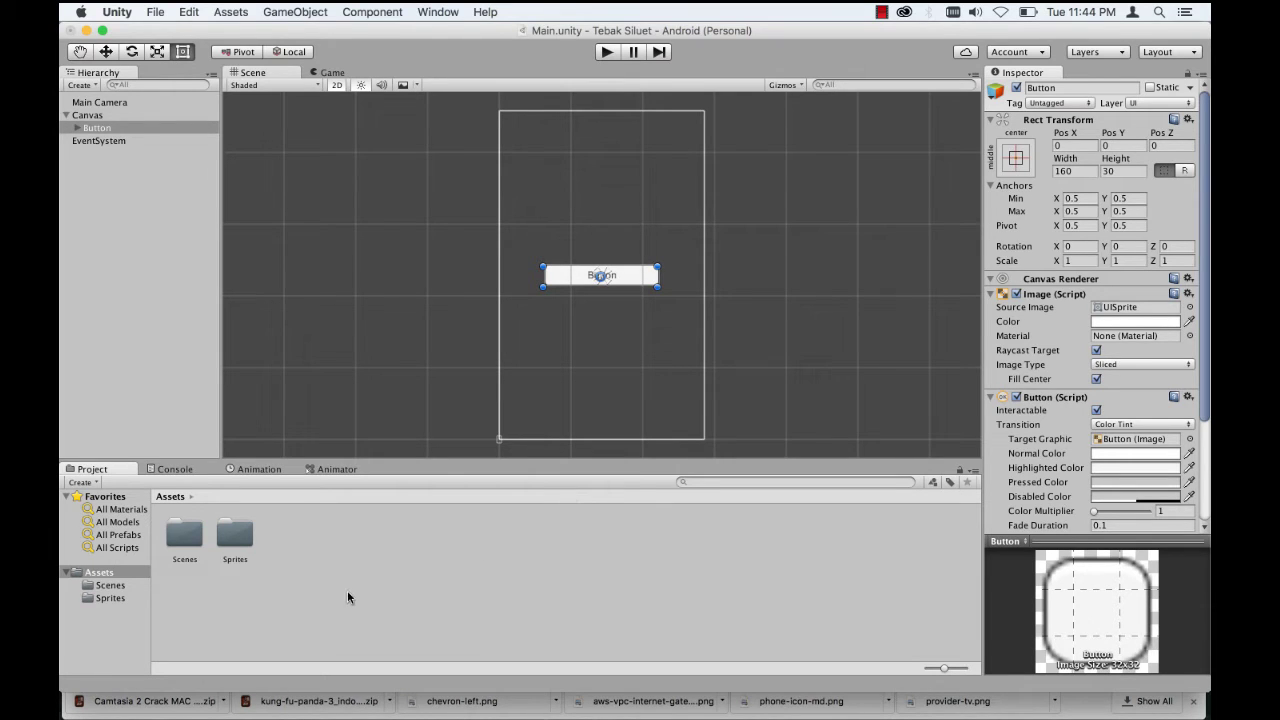
Step: Create a new folder named 'Fonts' in Assets and open it
{"action": "right_click", "coordinate": [333, 568]}
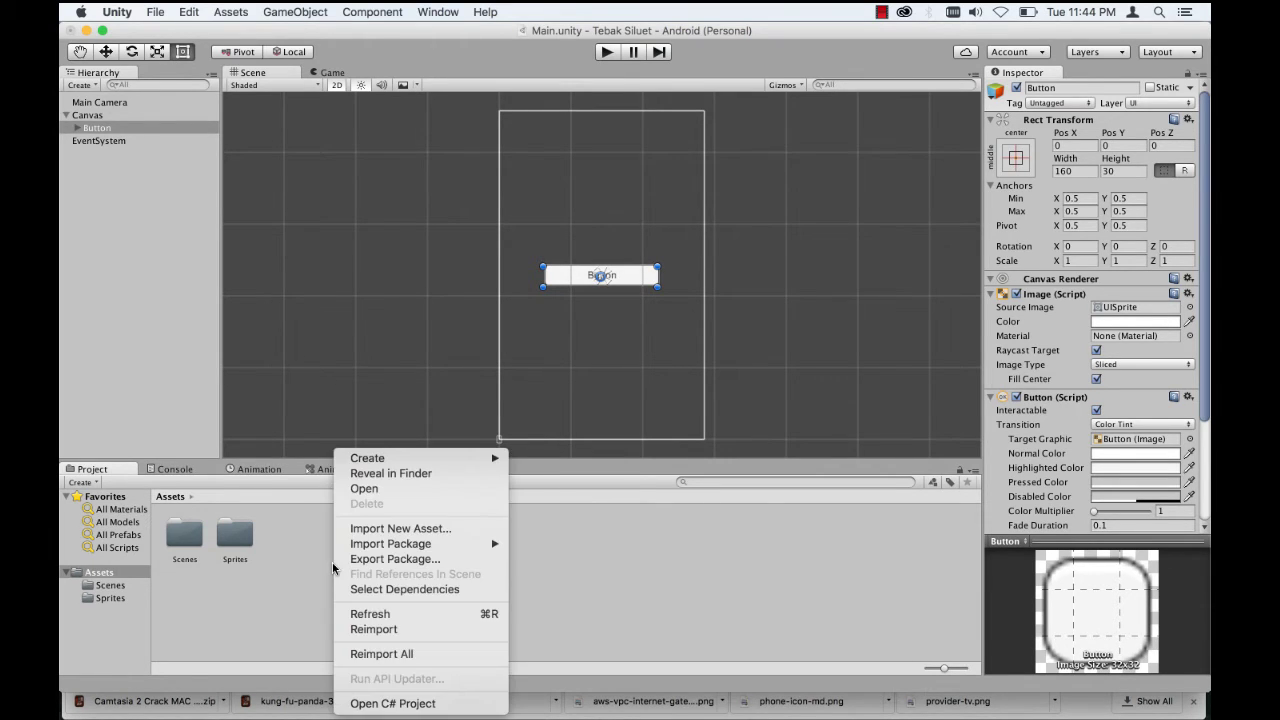
{"action": "mouse_move", "coordinate": [416, 460]}
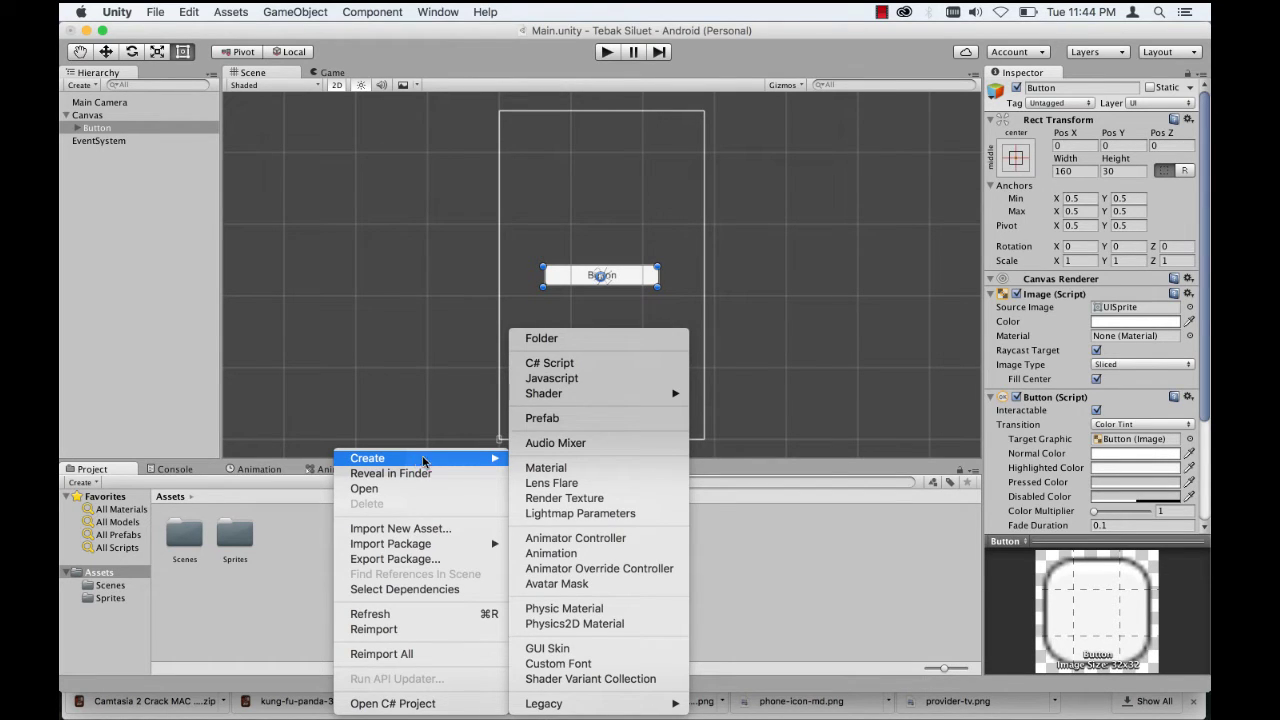
{"action": "left_click", "coordinate": [590, 339]}
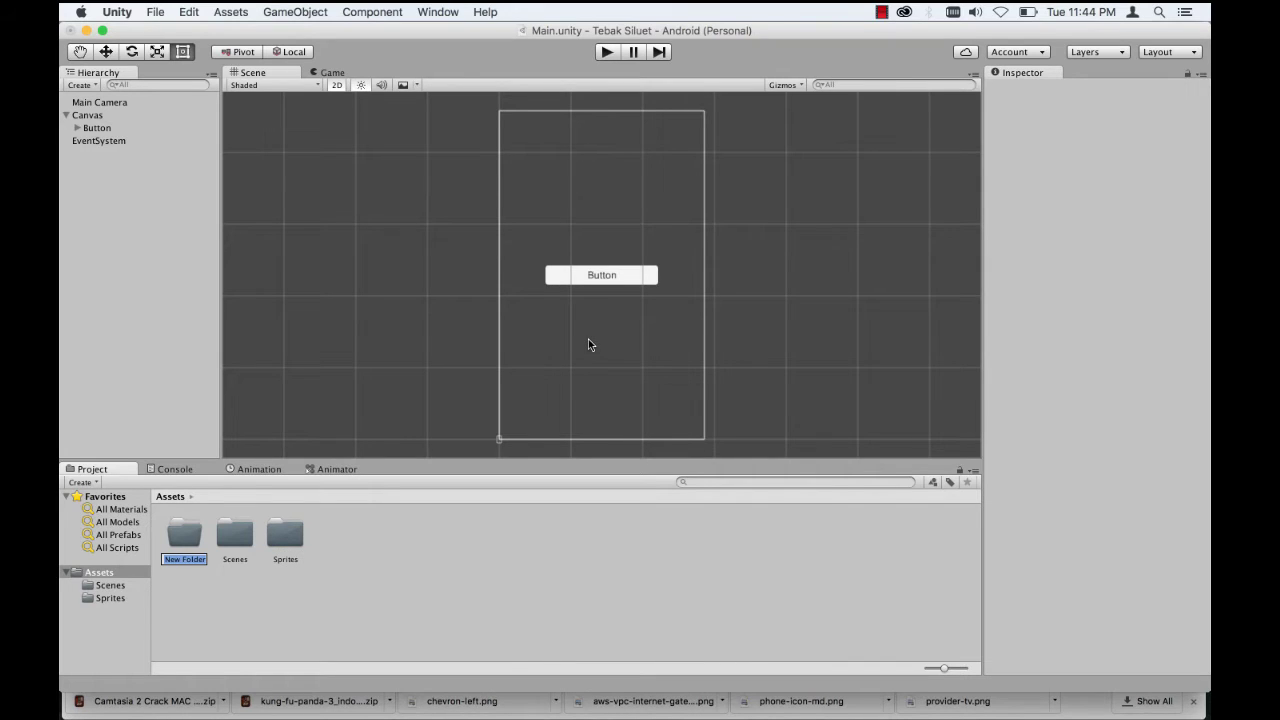
{"action": "type", "text": "Fonts"}
{"action": "key", "text": "Return"}
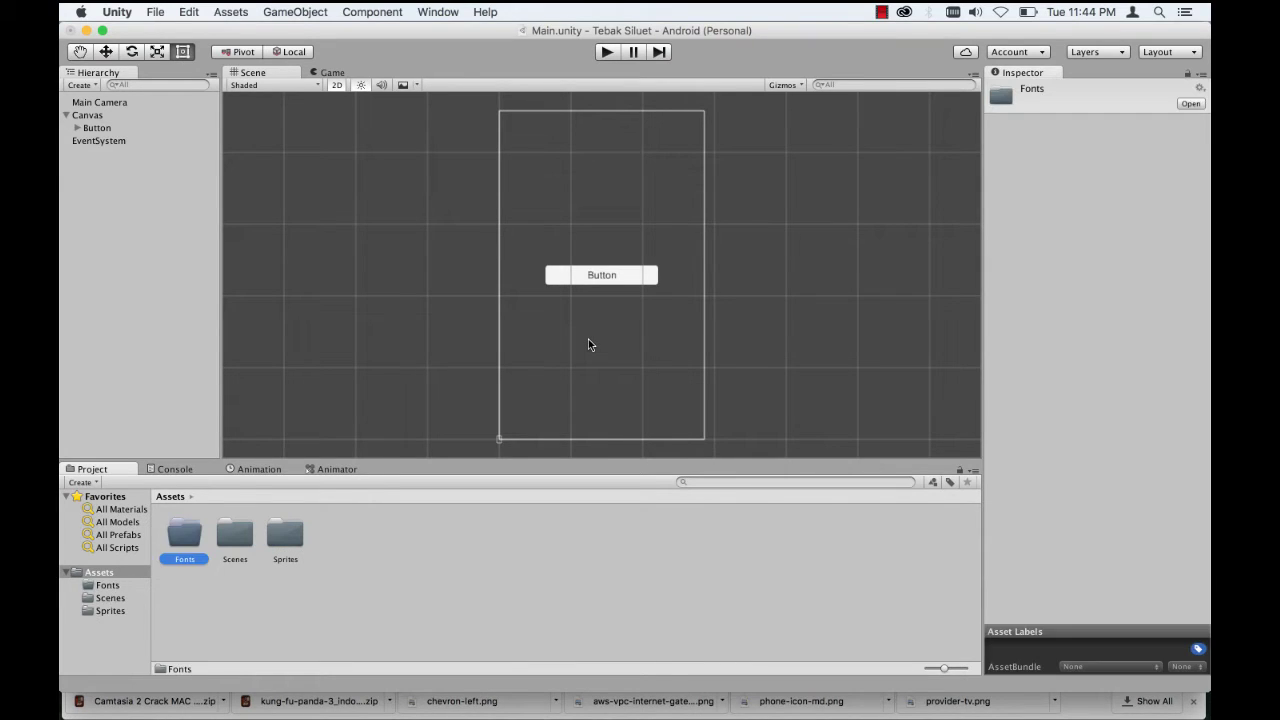
{"action": "double_click", "coordinate": [182, 540]}
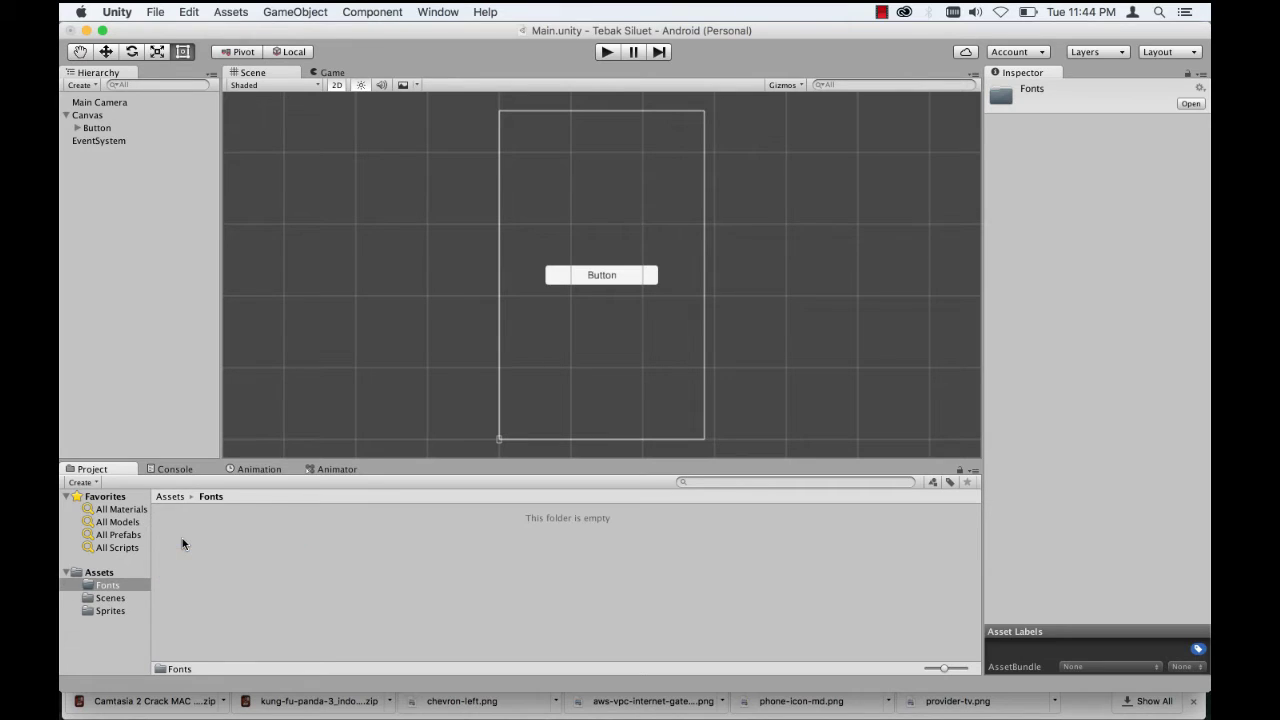
{"action": "left_click", "coordinate": [130, 685]}
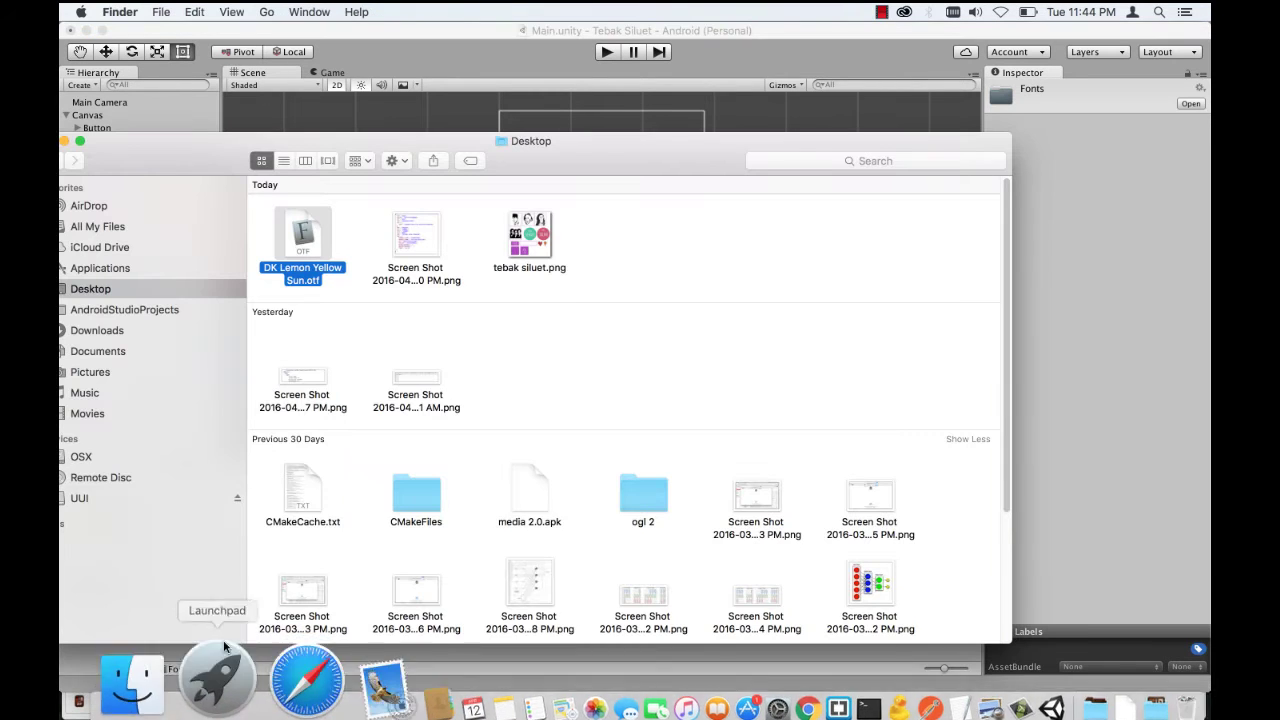
Step: Drag DK Lemon Yellow Sun.otf from the Finder Desktop into Unity's Fonts folder
{"action": "left_click_drag", "start_coordinate": [185, 152], "coordinate": [587, 84]}
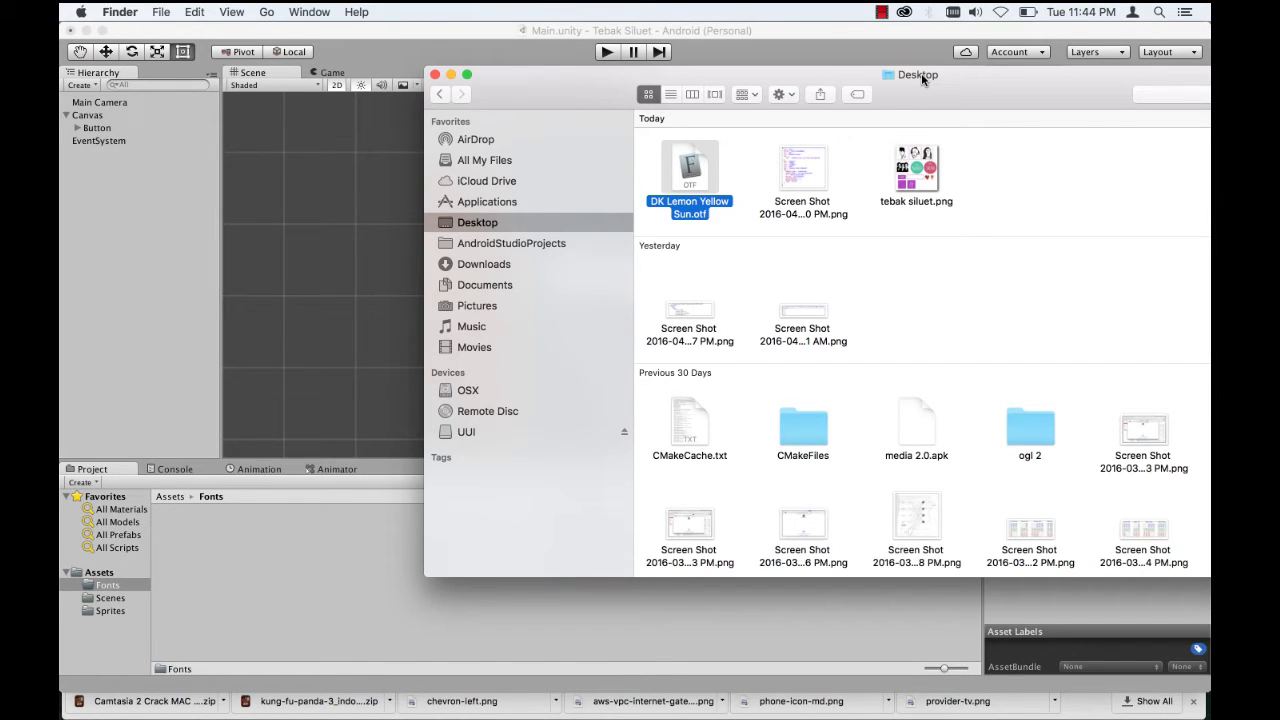
{"action": "left_click_drag", "start_coordinate": [973, 86], "coordinate": [961, 78]}
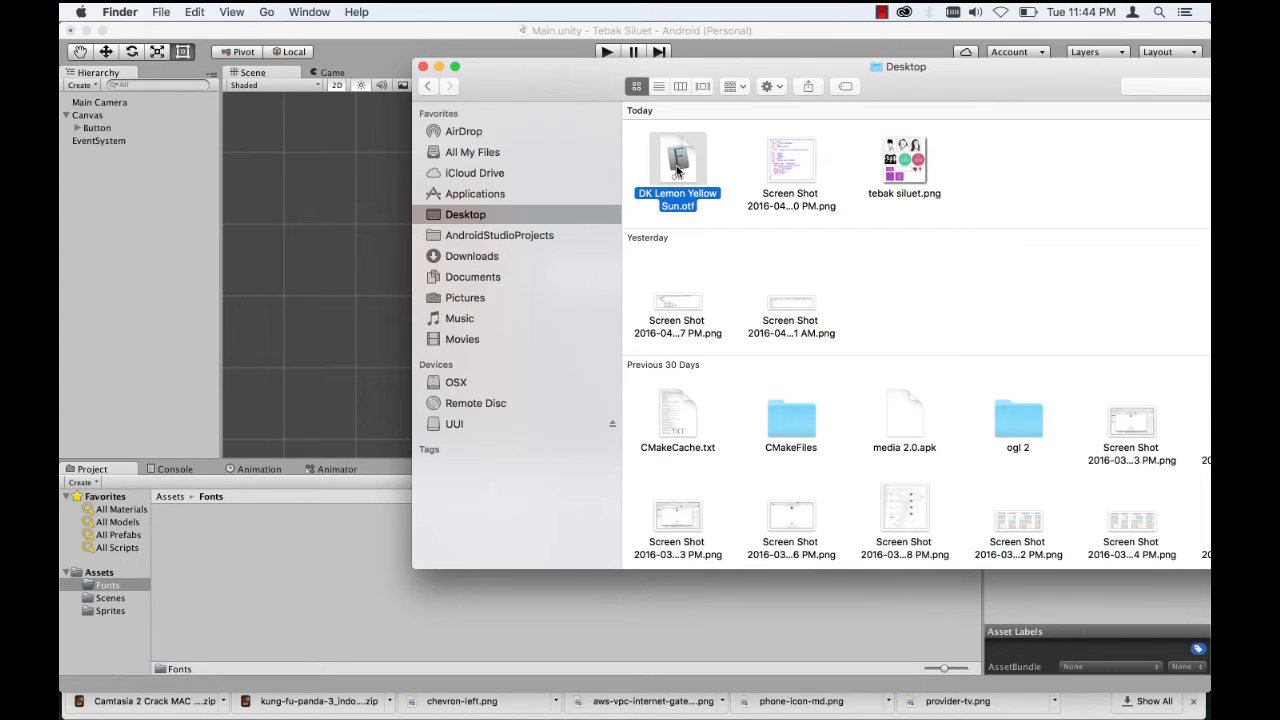
{"action": "left_click_drag", "start_coordinate": [677, 170], "coordinate": [269, 572]}
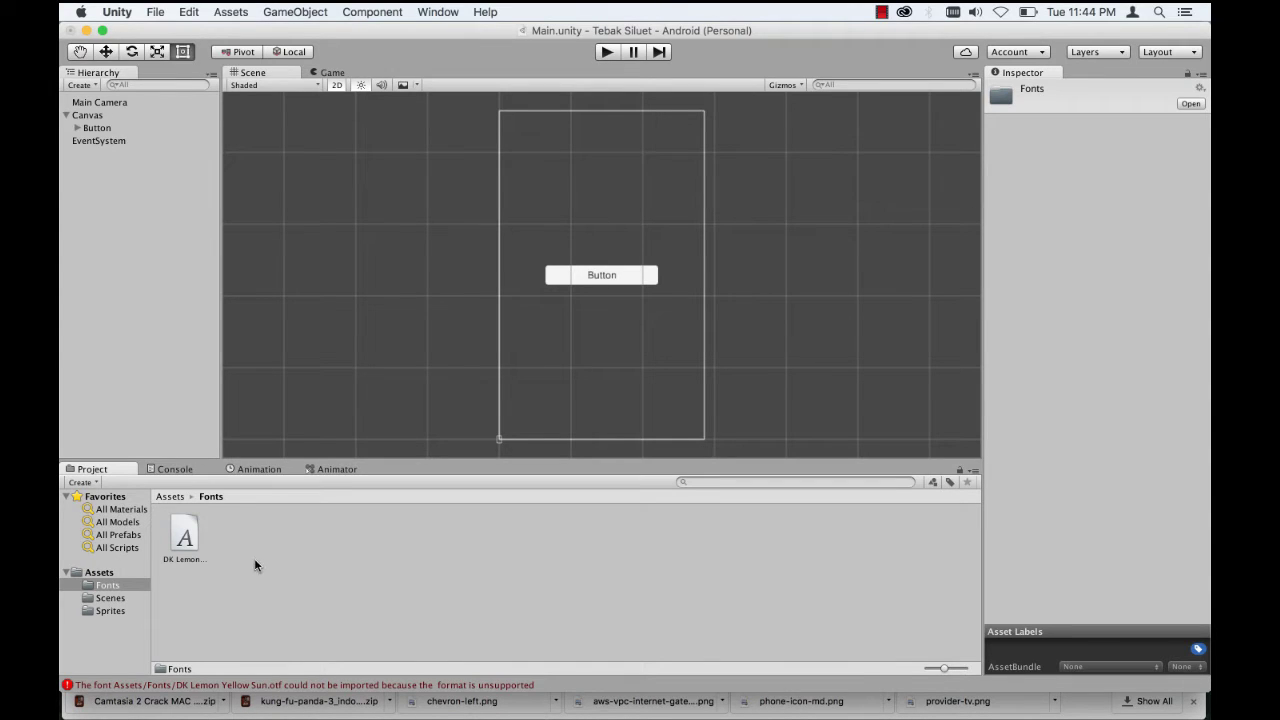
Step: Clear the unsupported-font-format error from the Console and return to the Assets root
{"action": "left_click", "coordinate": [193, 538]}
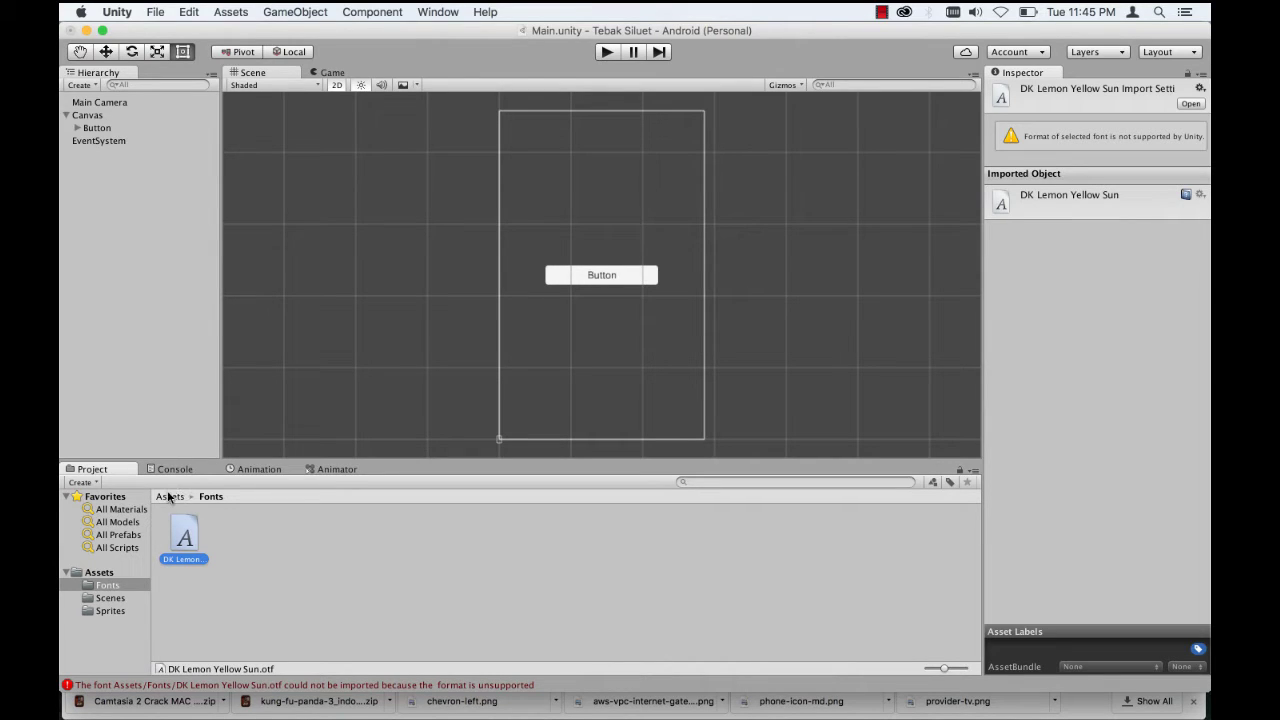
{"action": "left_click", "coordinate": [170, 497]}
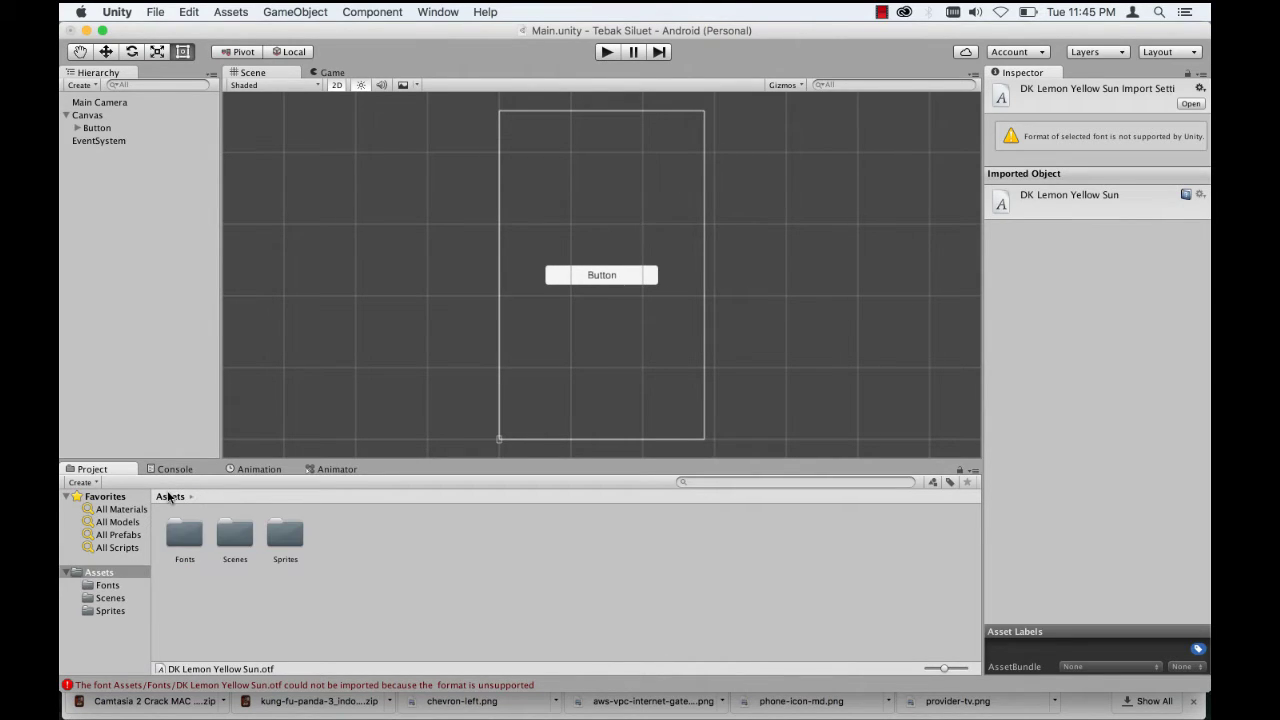
{"action": "left_click", "coordinate": [167, 471]}
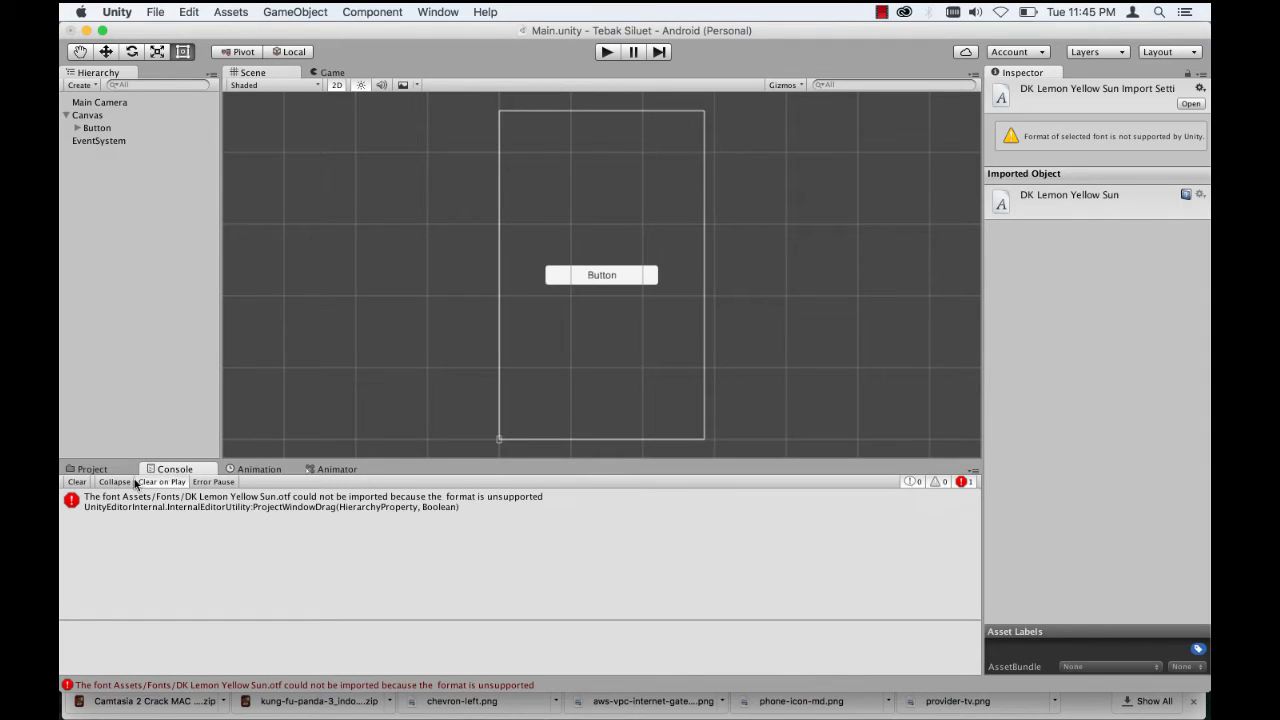
{"action": "left_click", "coordinate": [82, 484]}
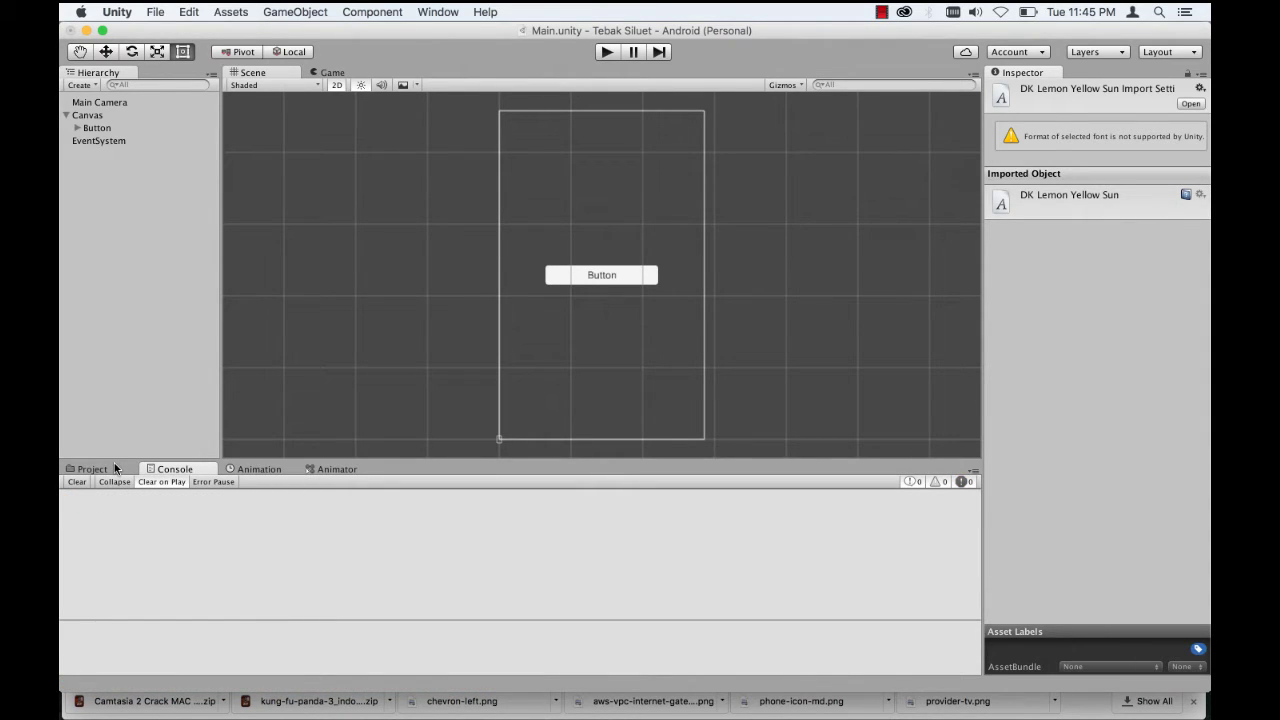
{"action": "left_click", "coordinate": [115, 467]}
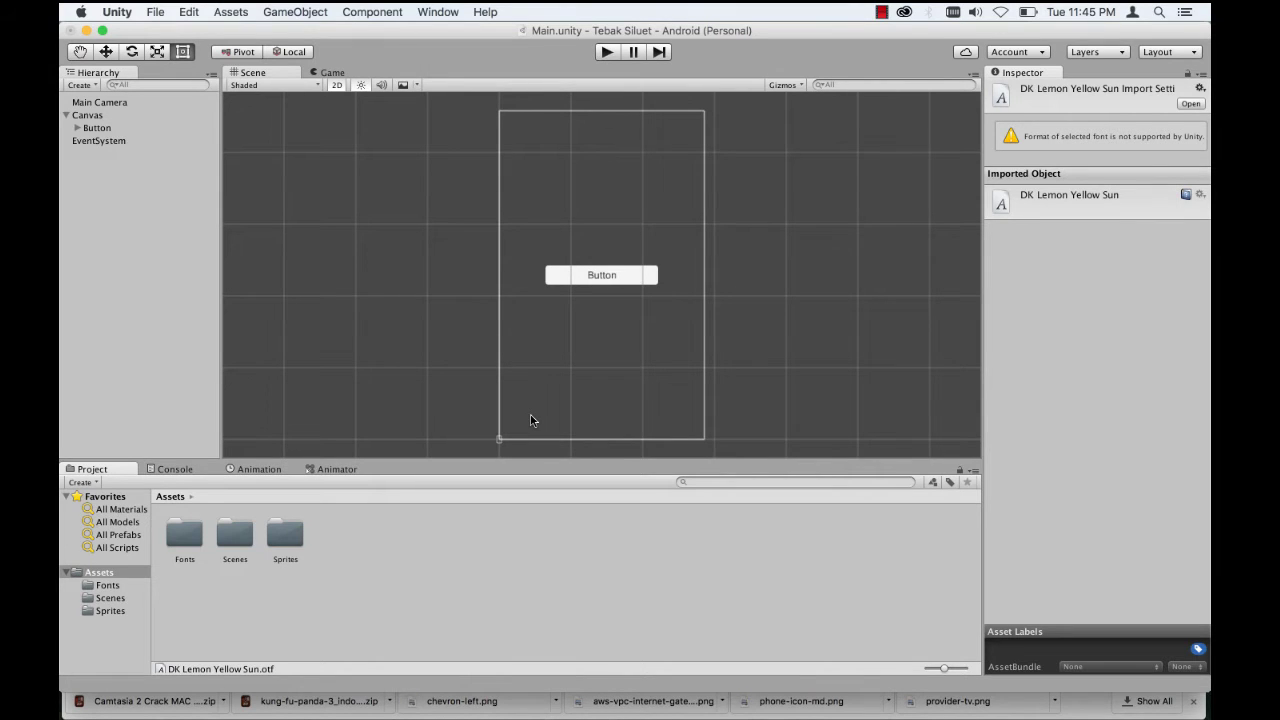
Step: Drag DK Lemon Yellow Sun.otf from UUI > Tebak Siluet > Assets > font into Unity's Assets
{"action": "mouse_move", "coordinate": [243, 695]}
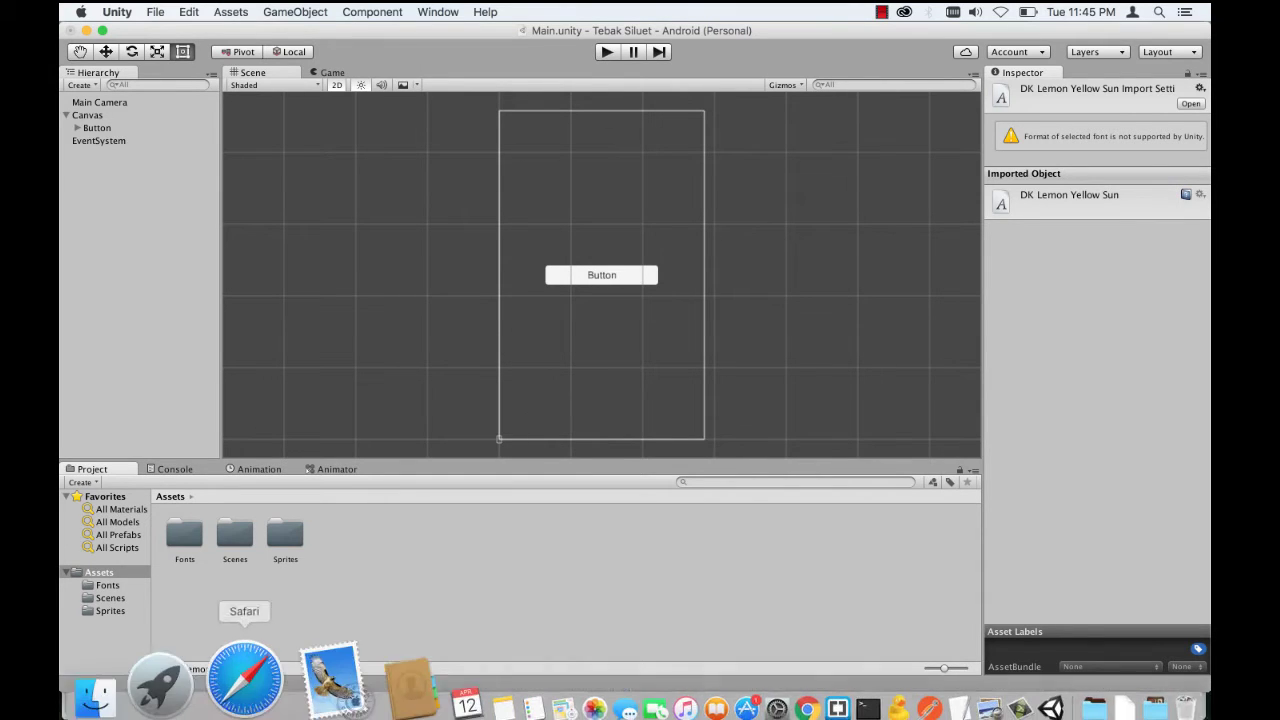
{"action": "left_click", "coordinate": [209, 676]}
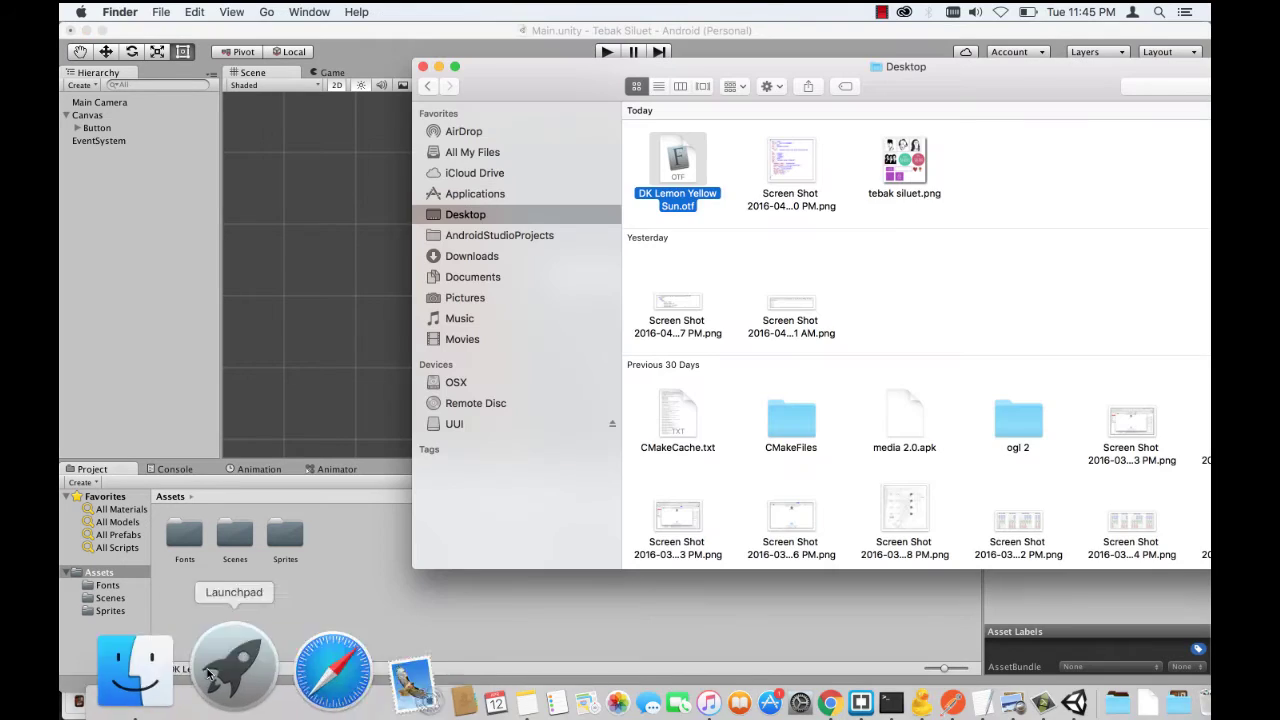
{"action": "left_click", "coordinate": [452, 424]}
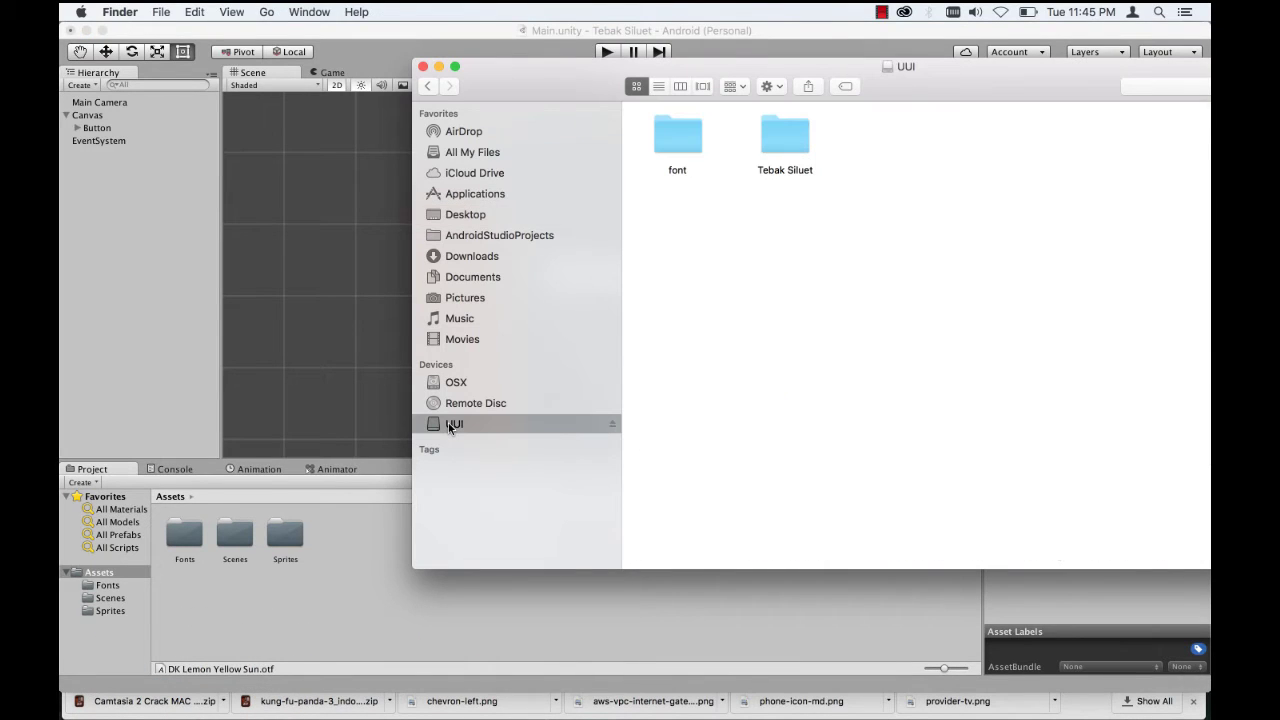
{"action": "double_click", "coordinate": [782, 122]}
{"action": "double_click", "coordinate": [793, 133]}
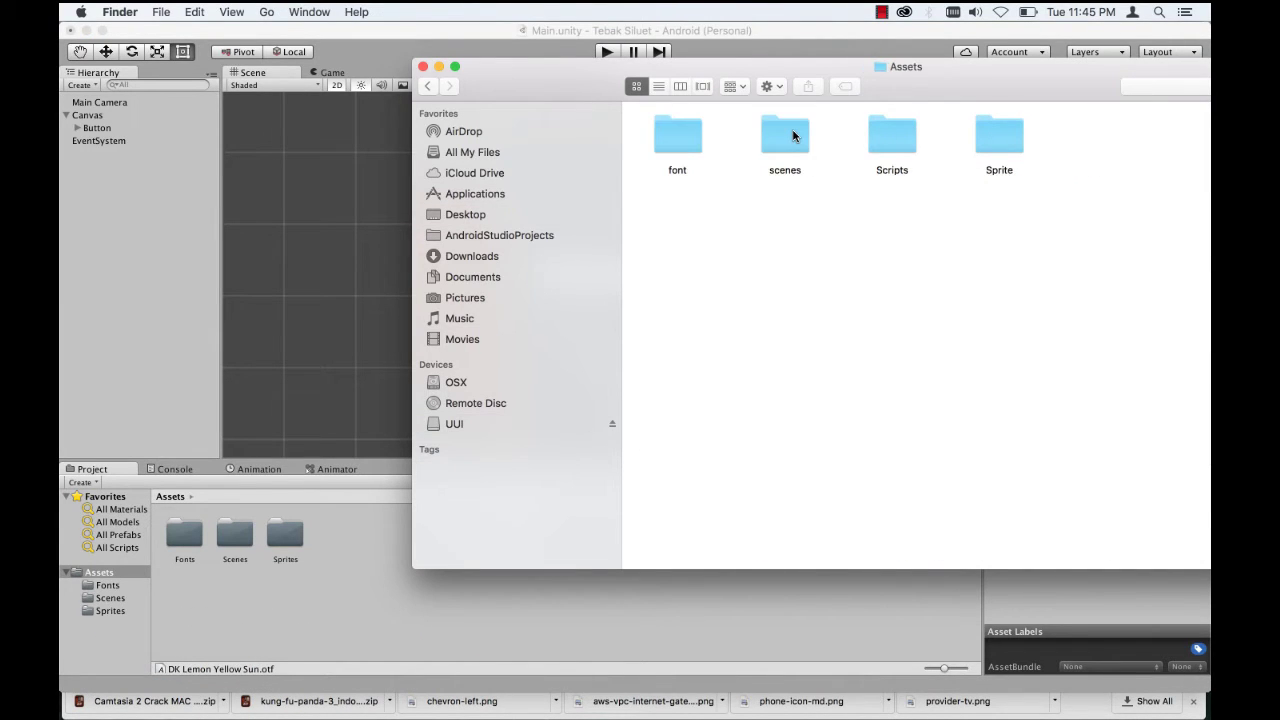
{"action": "double_click", "coordinate": [678, 148]}
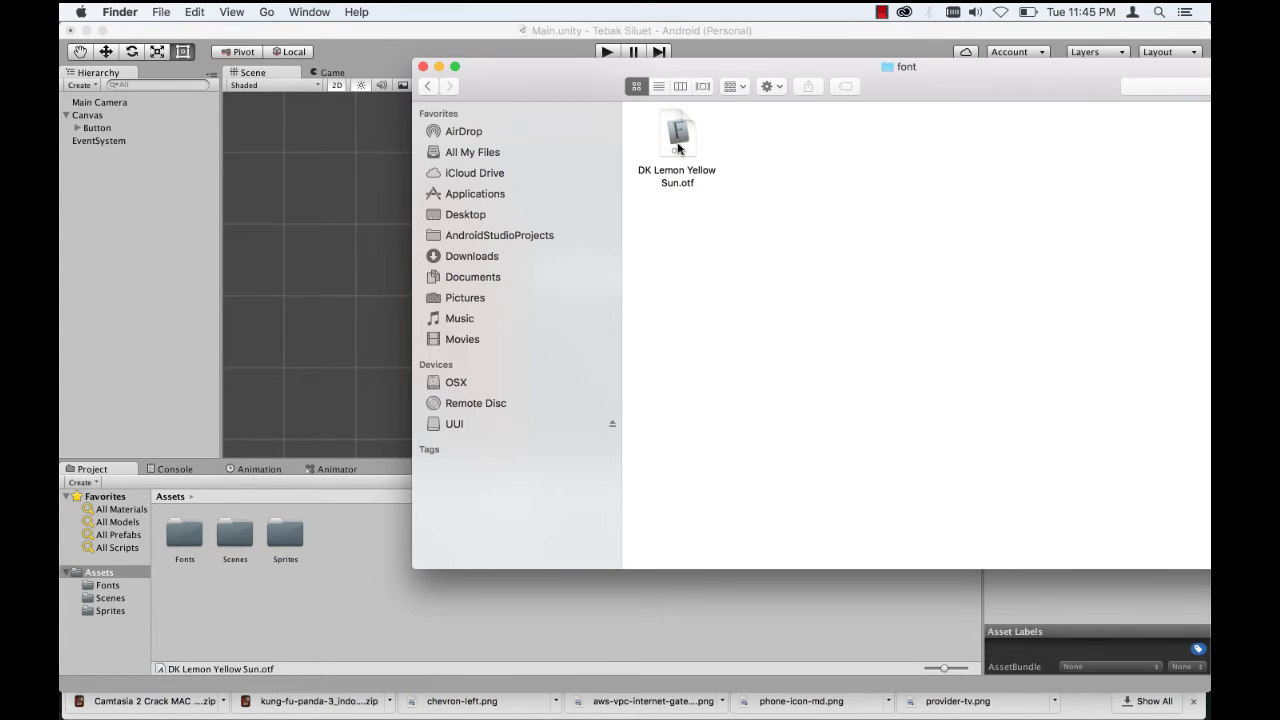
{"action": "left_click", "coordinate": [678, 148]}
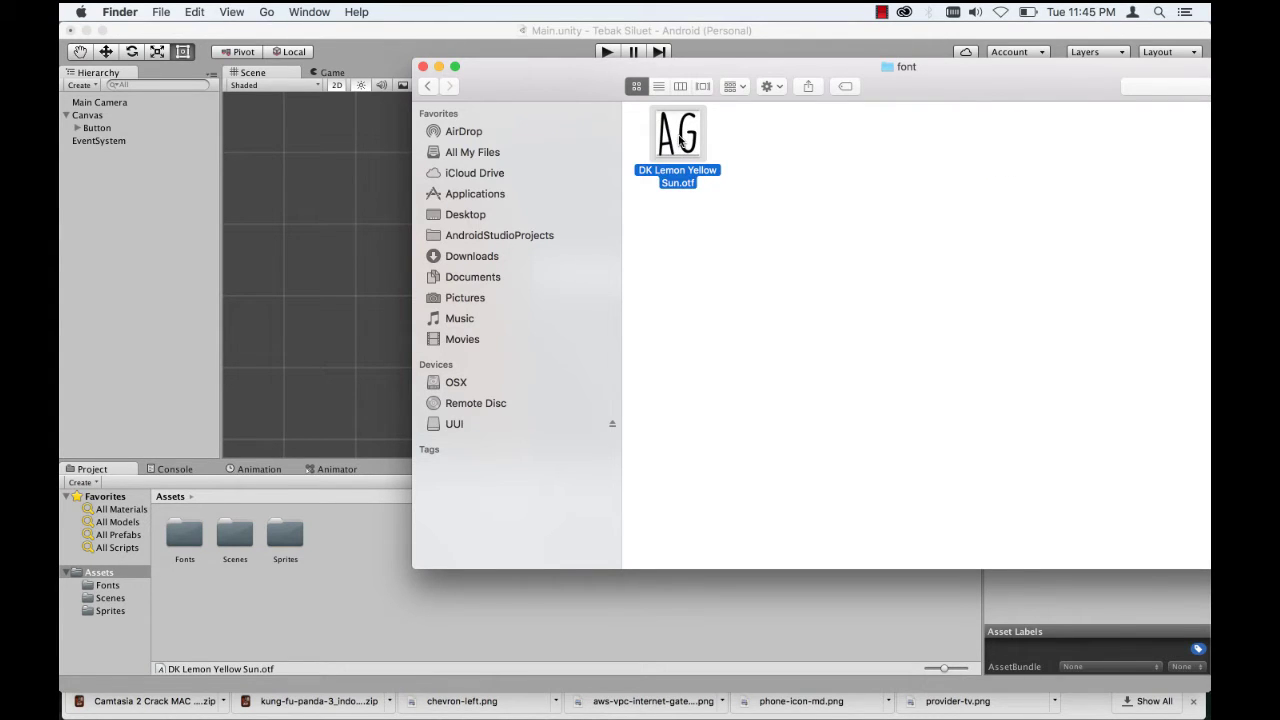
{"action": "left_click_drag", "start_coordinate": [679, 141], "coordinate": [346, 580]}
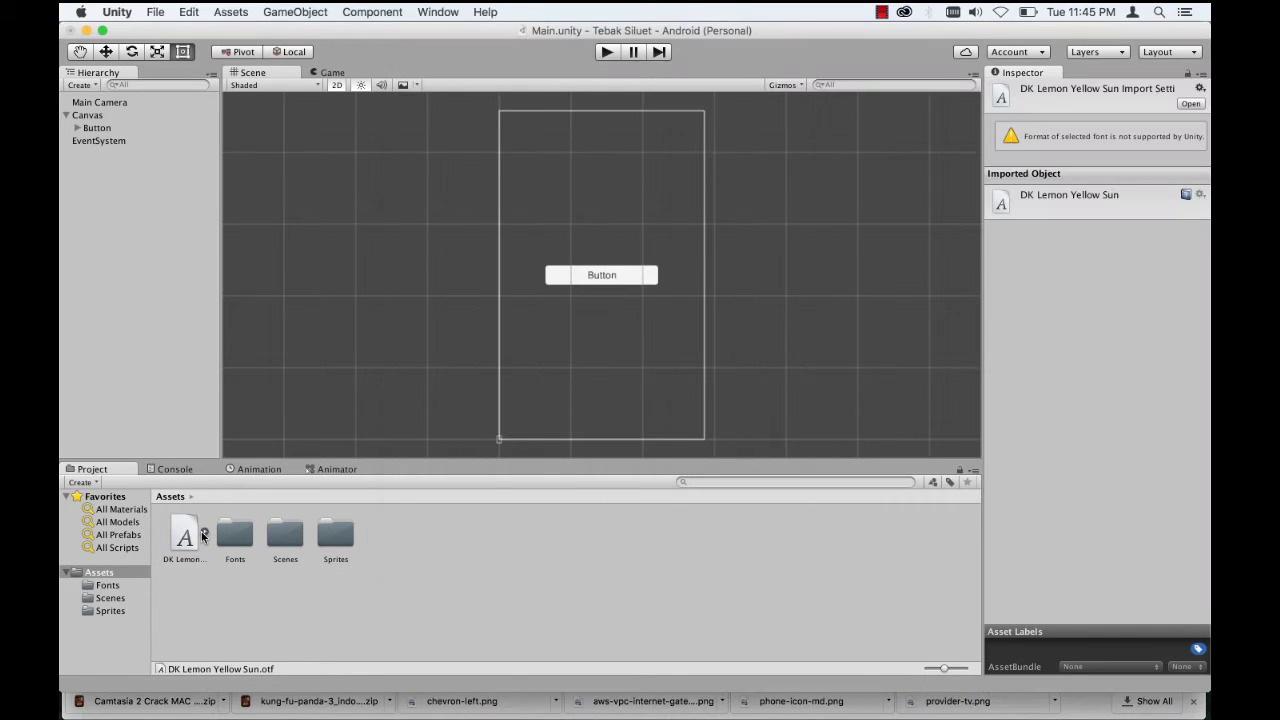
Step: Move the DK Lemon font into the Fonts folder, then delete it from there
{"action": "left_click", "coordinate": [204, 534]}
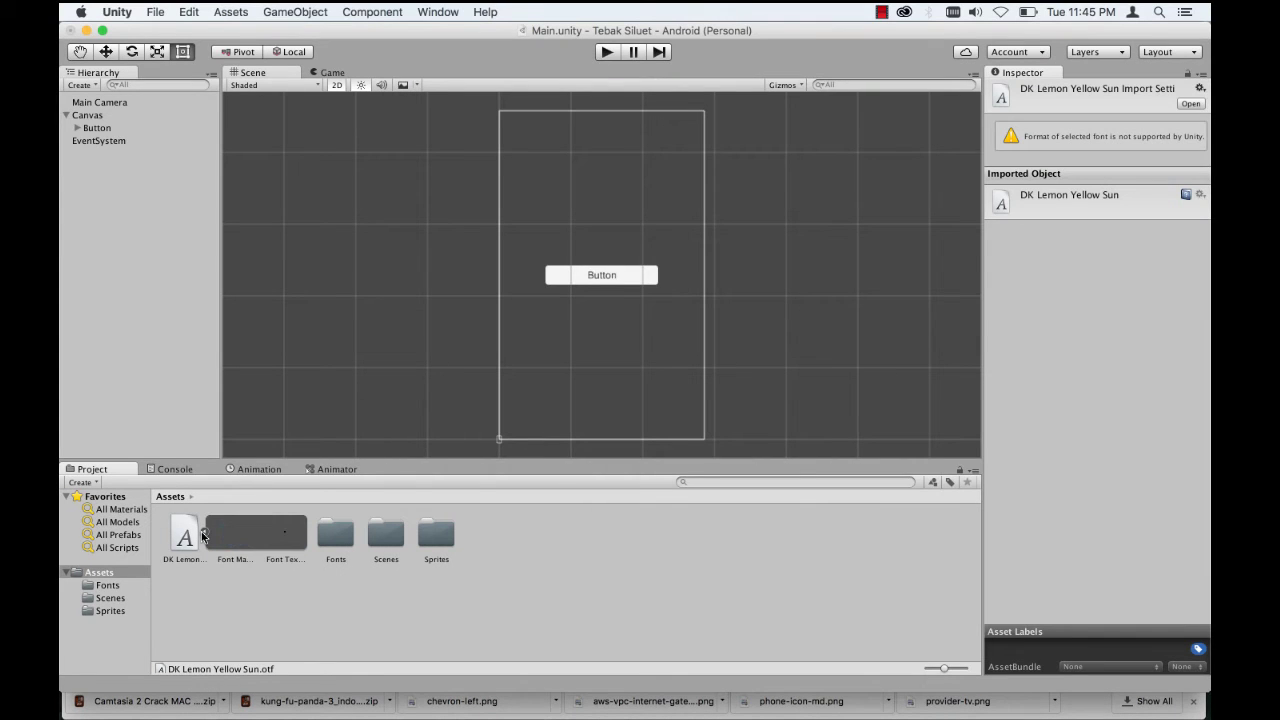
{"action": "left_click", "coordinate": [203, 534]}
{"action": "left_click", "coordinate": [194, 538]}
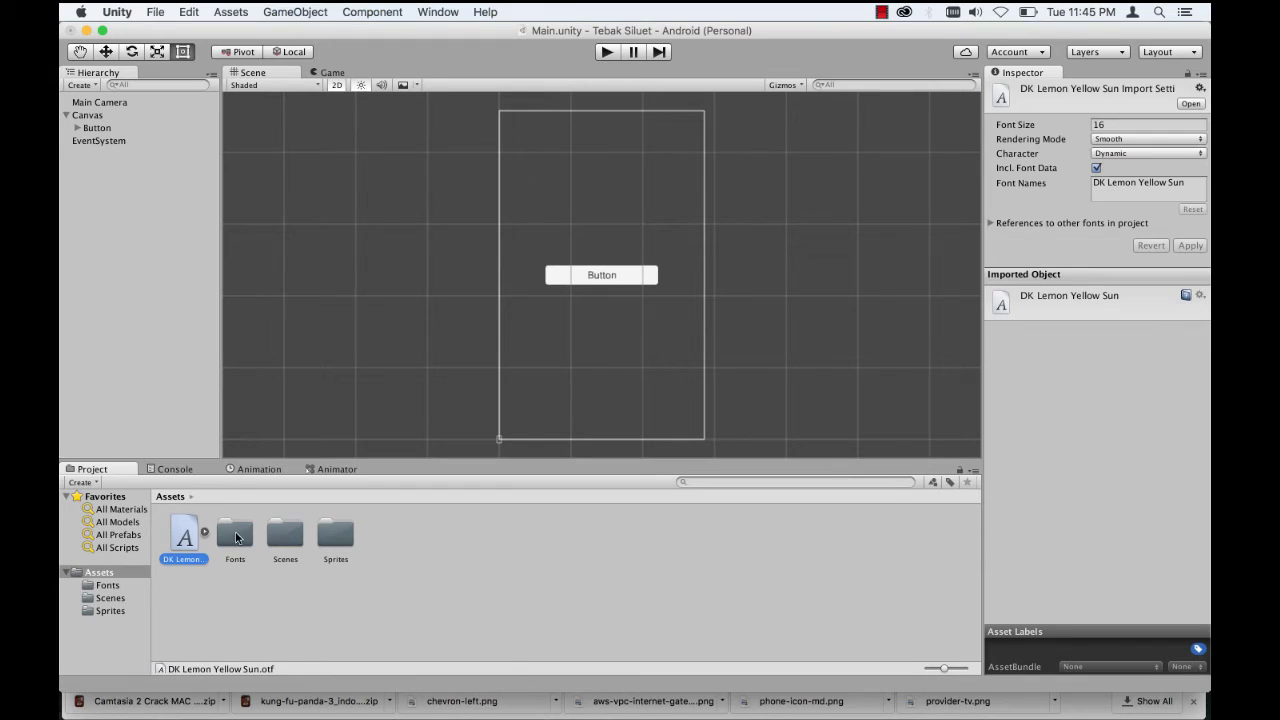
{"action": "left_click_drag", "start_coordinate": [213, 542], "coordinate": [237, 537]}
{"action": "left_click", "coordinate": [189, 538]}
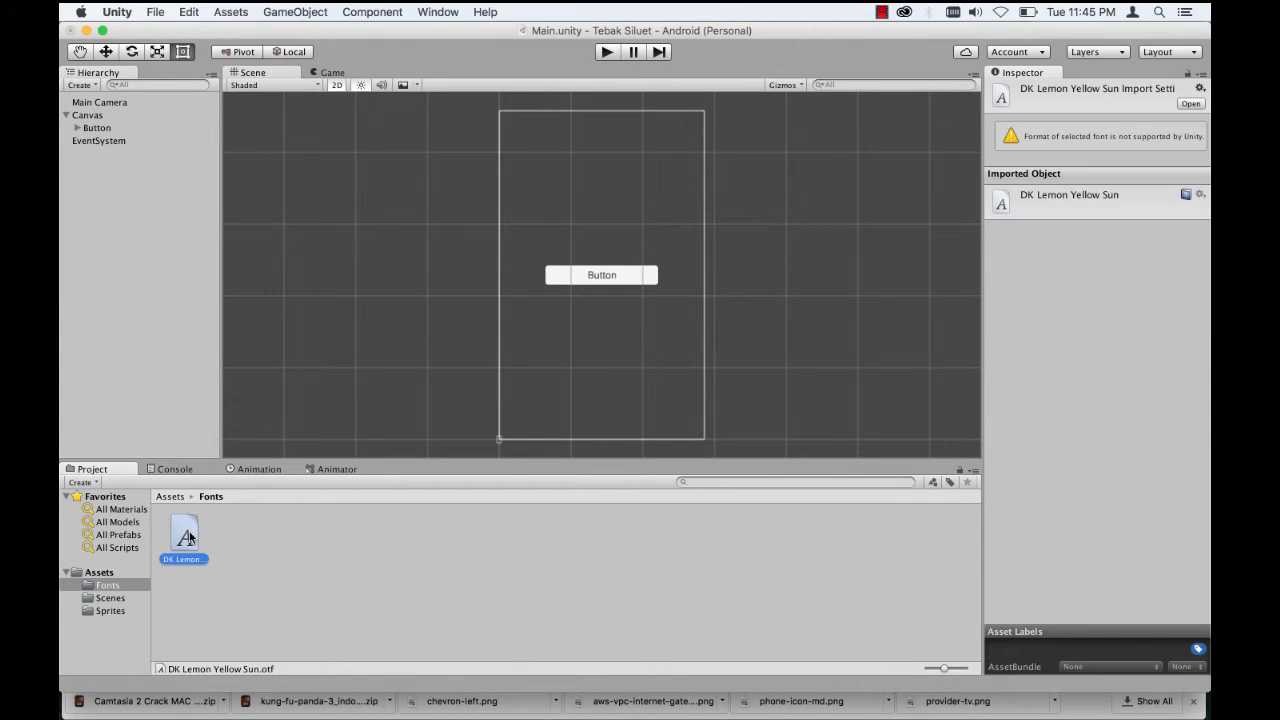
{"action": "key", "text": "super+BackSpace"}
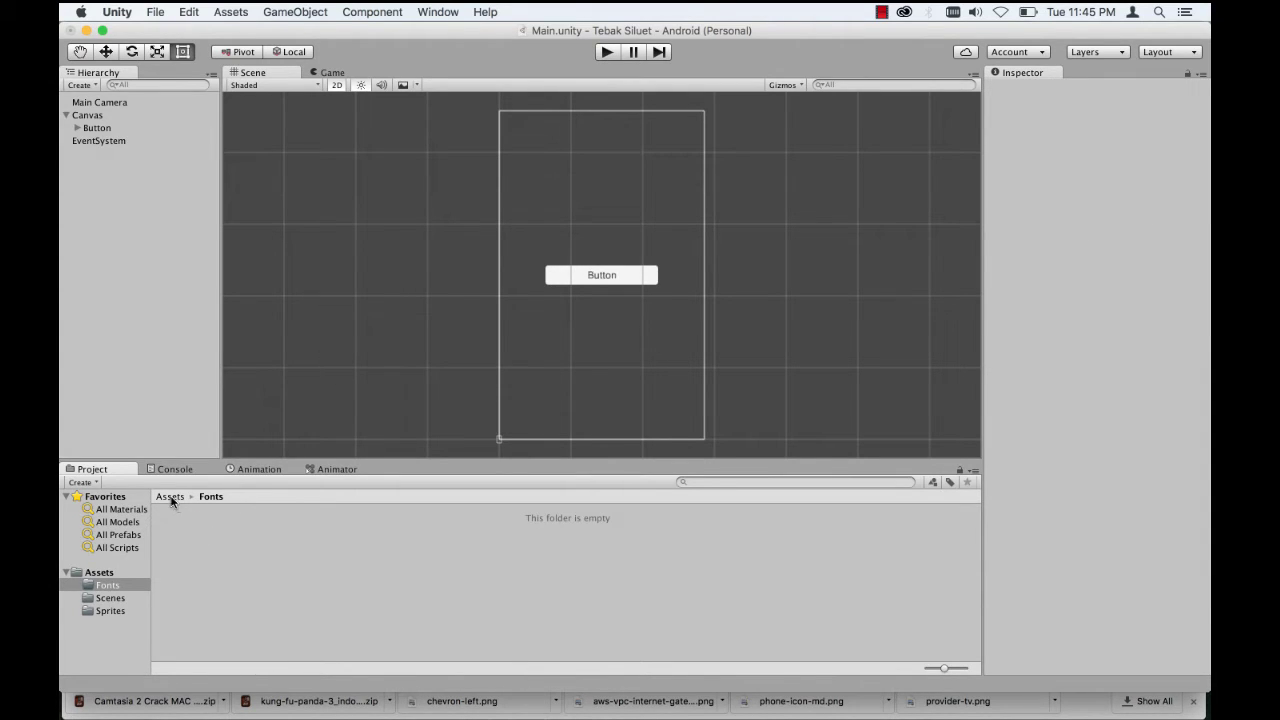
Step: Delete the remaining DK Lemon font from the Assets root and reopen the empty Fonts folder
{"action": "left_click", "coordinate": [171, 498]}
{"action": "left_click", "coordinate": [184, 536]}
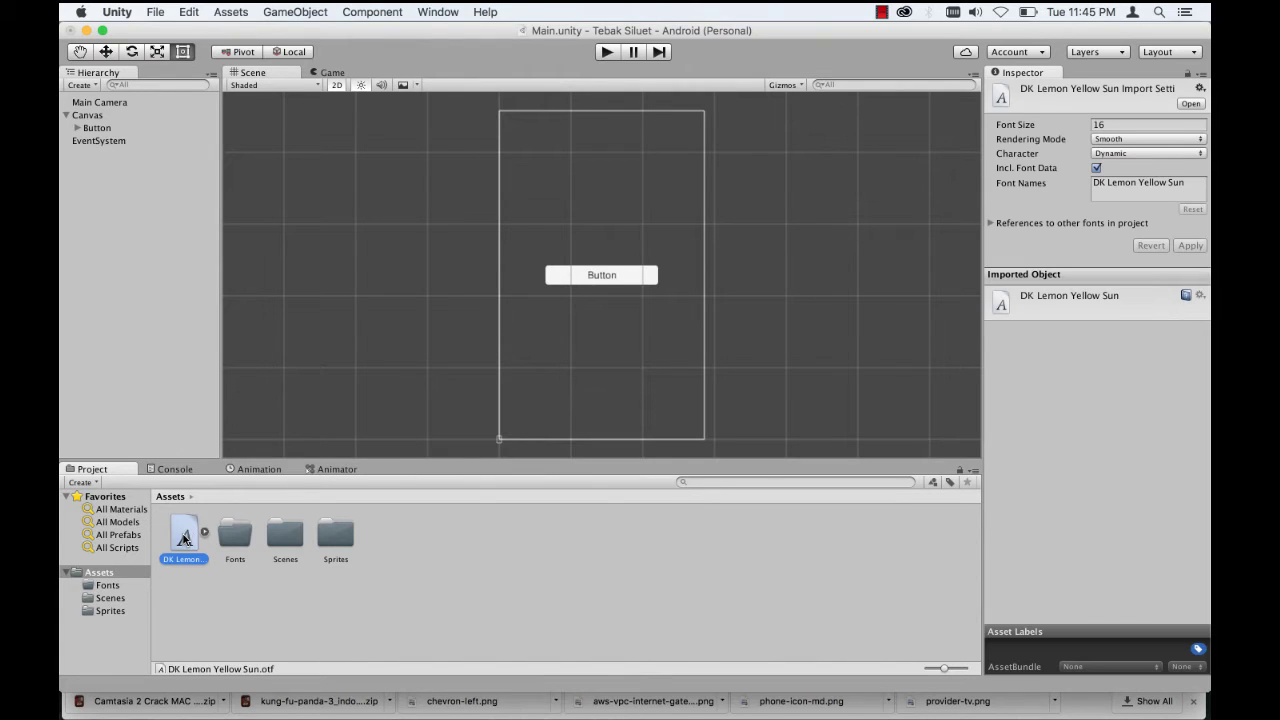
{"action": "key", "text": "super+BackSpace"}
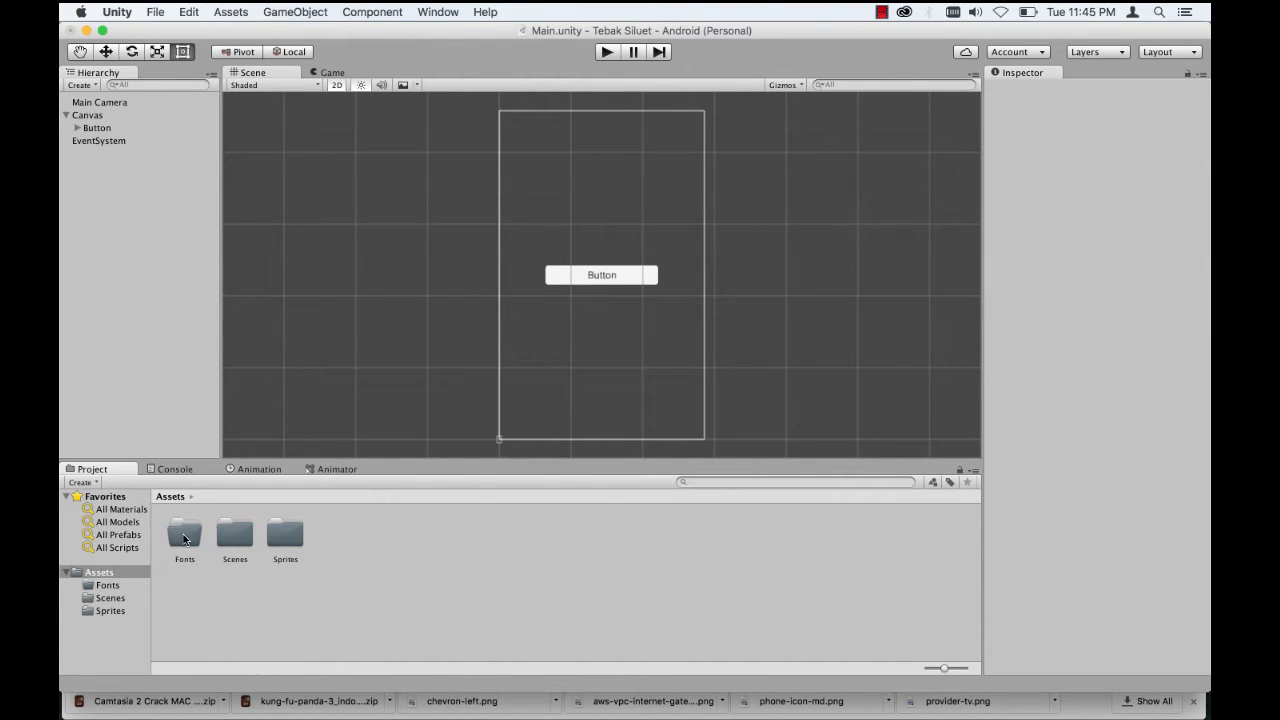
{"action": "left_click", "coordinate": [186, 663]}
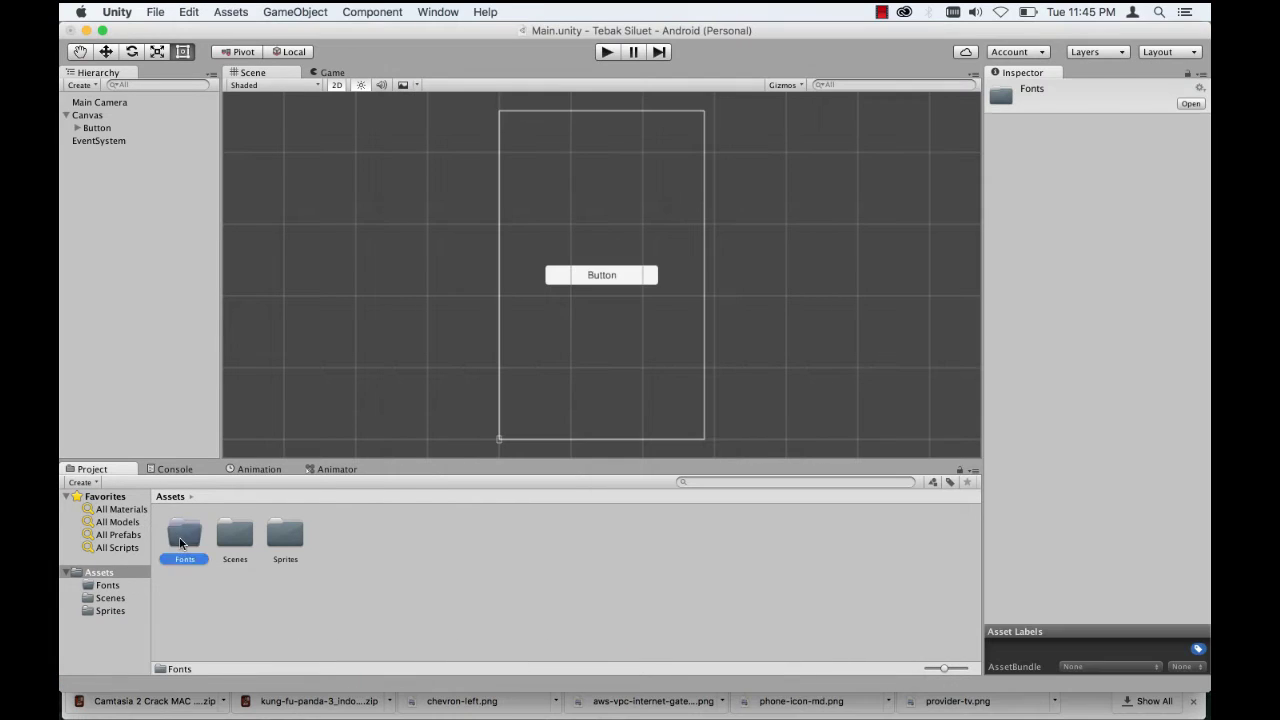
{"action": "double_click", "coordinate": [180, 543]}
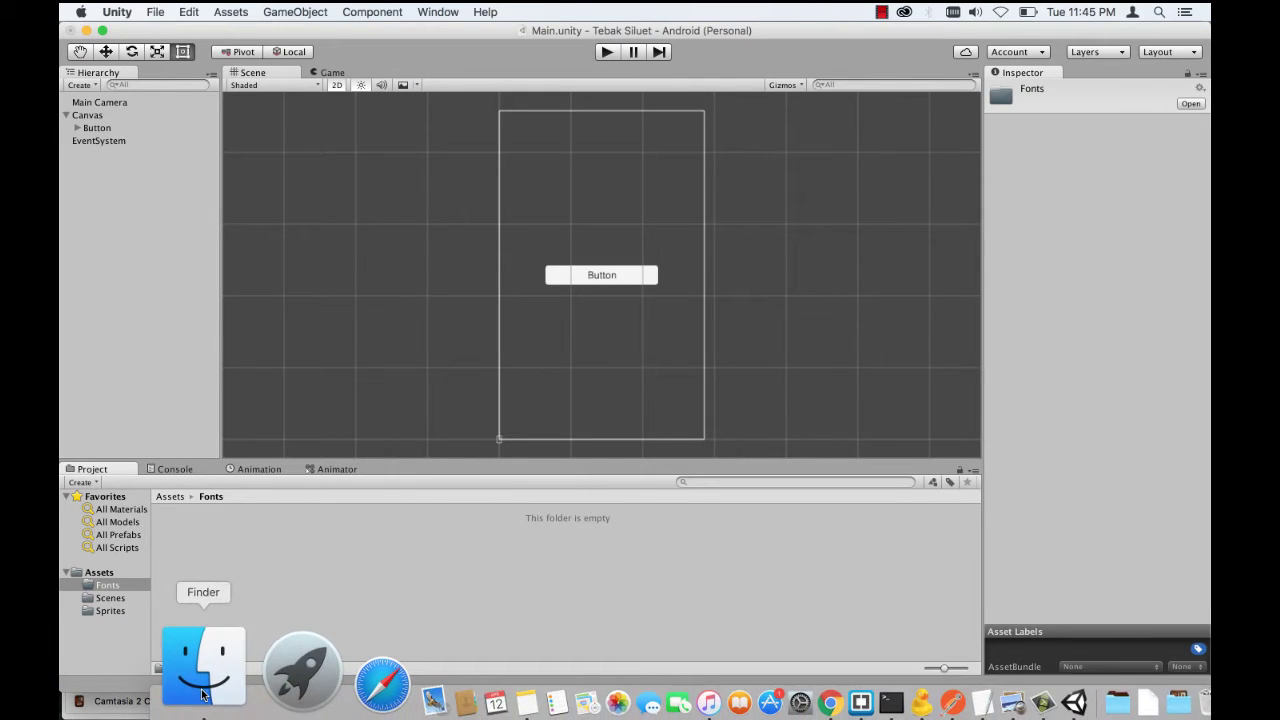
Step: Drag DK Lemon Yellow Sun.otf from Finder's font folder into Unity's Fonts folder
{"action": "left_click", "coordinate": [232, 668]}
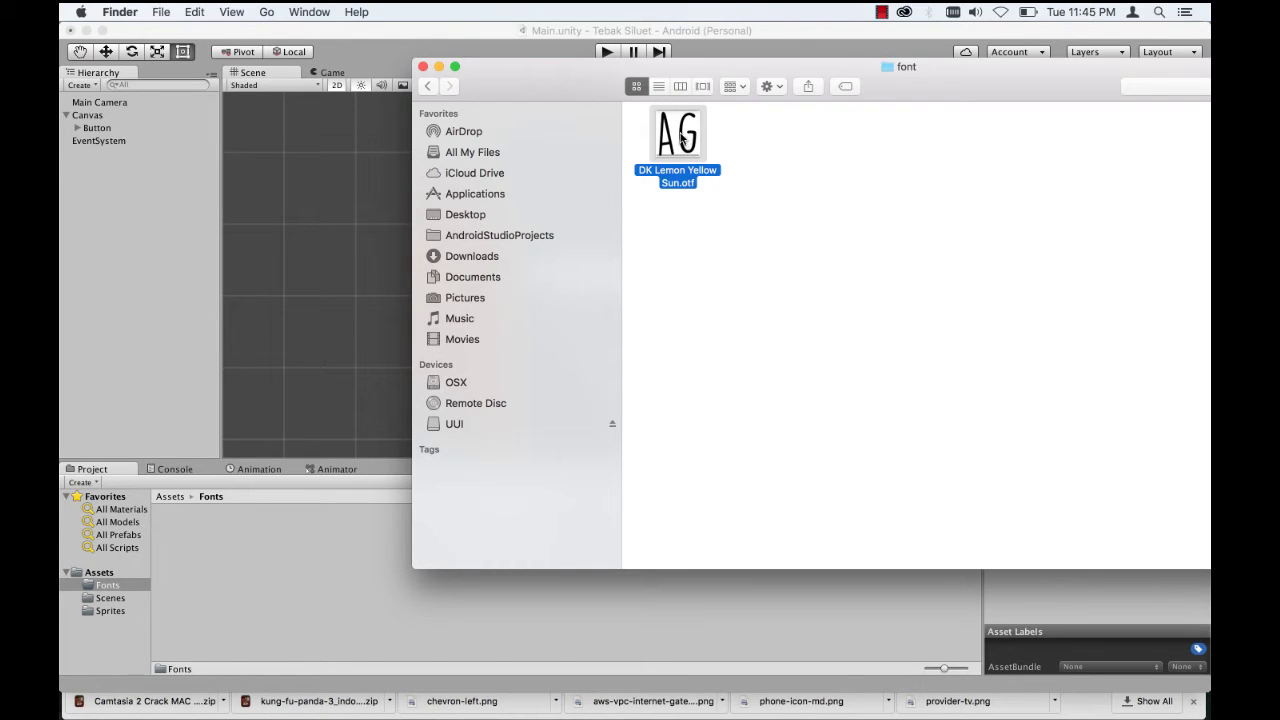
{"action": "left_click_drag", "start_coordinate": [684, 146], "coordinate": [241, 547]}
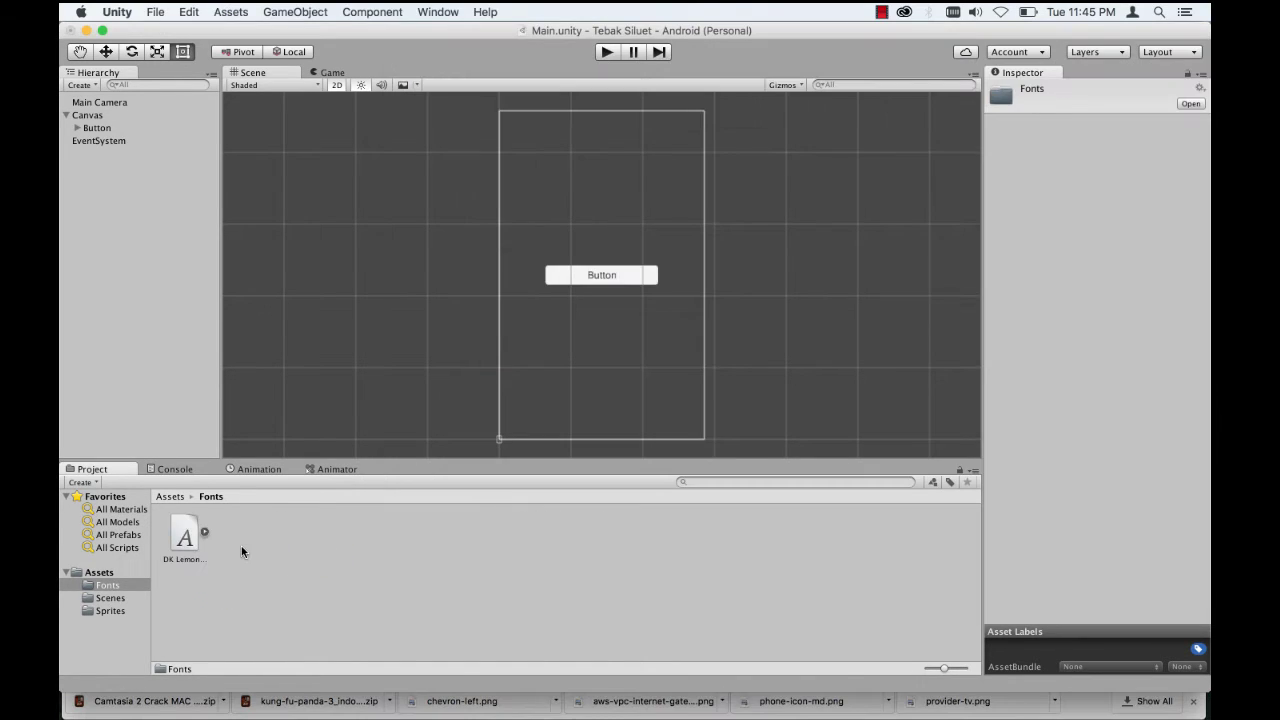
Step: Inspect the DK Lemon font's import settings, then go back to the Assets root
{"action": "left_click", "coordinate": [204, 534]}
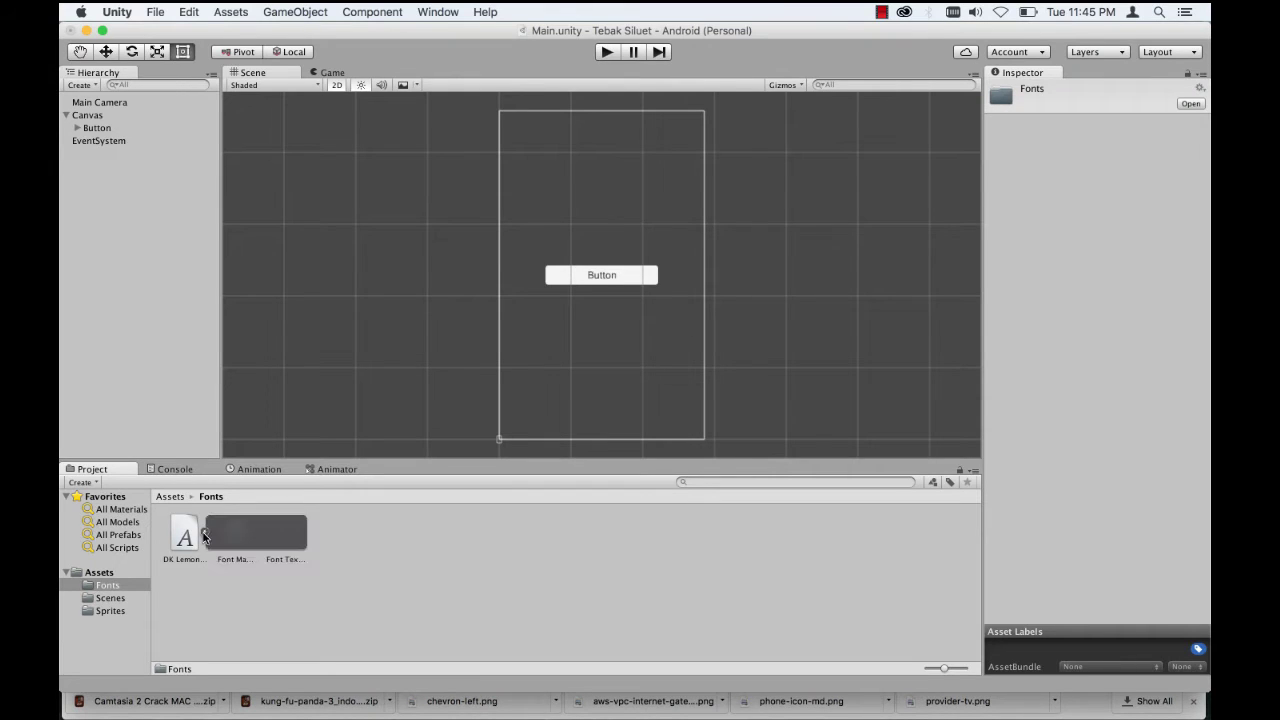
{"action": "left_click", "coordinate": [190, 537]}
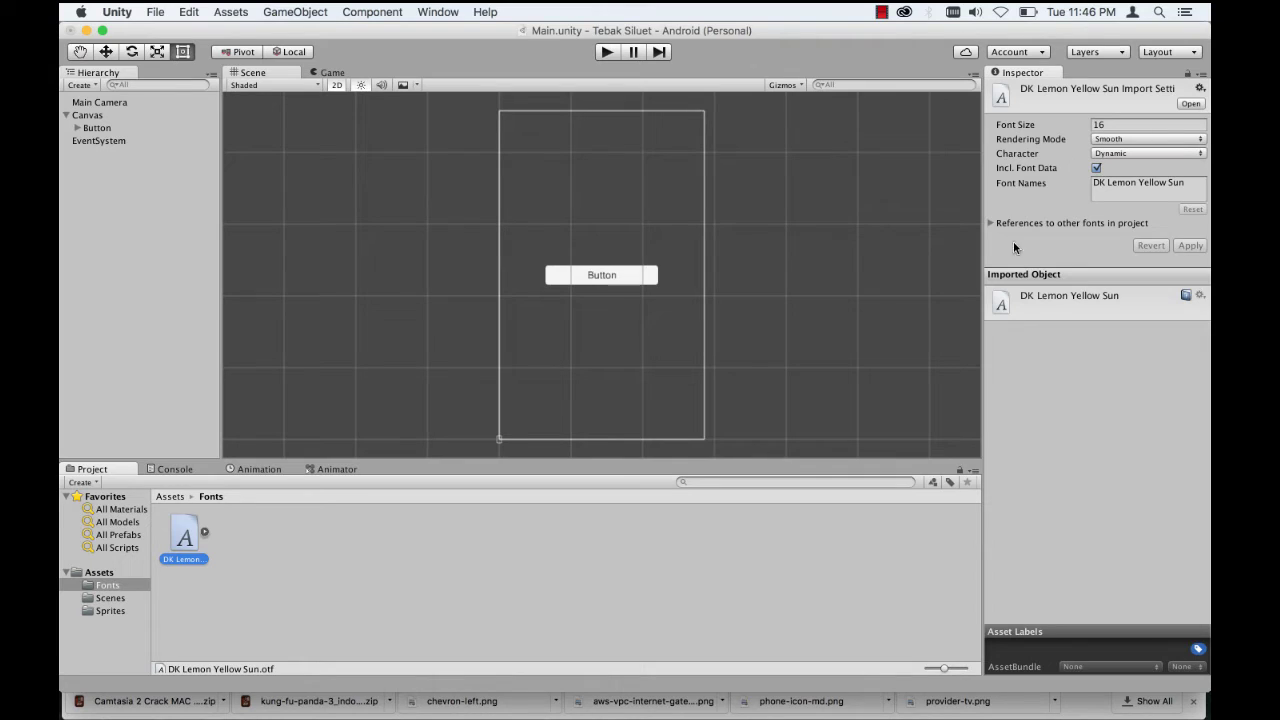
{"action": "left_click", "coordinate": [986, 223]}
{"action": "left_click", "coordinate": [986, 223]}
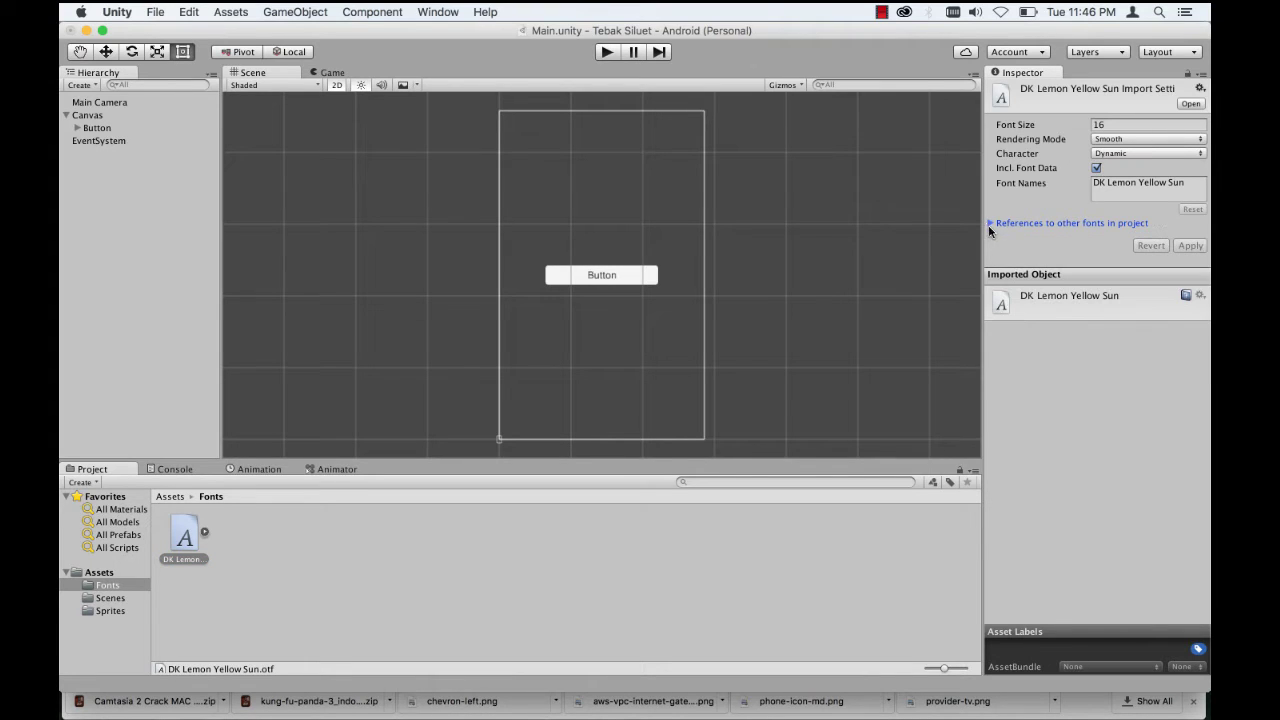
{"action": "left_click", "coordinate": [170, 497]}
{"action": "left_click", "coordinate": [101, 128]}
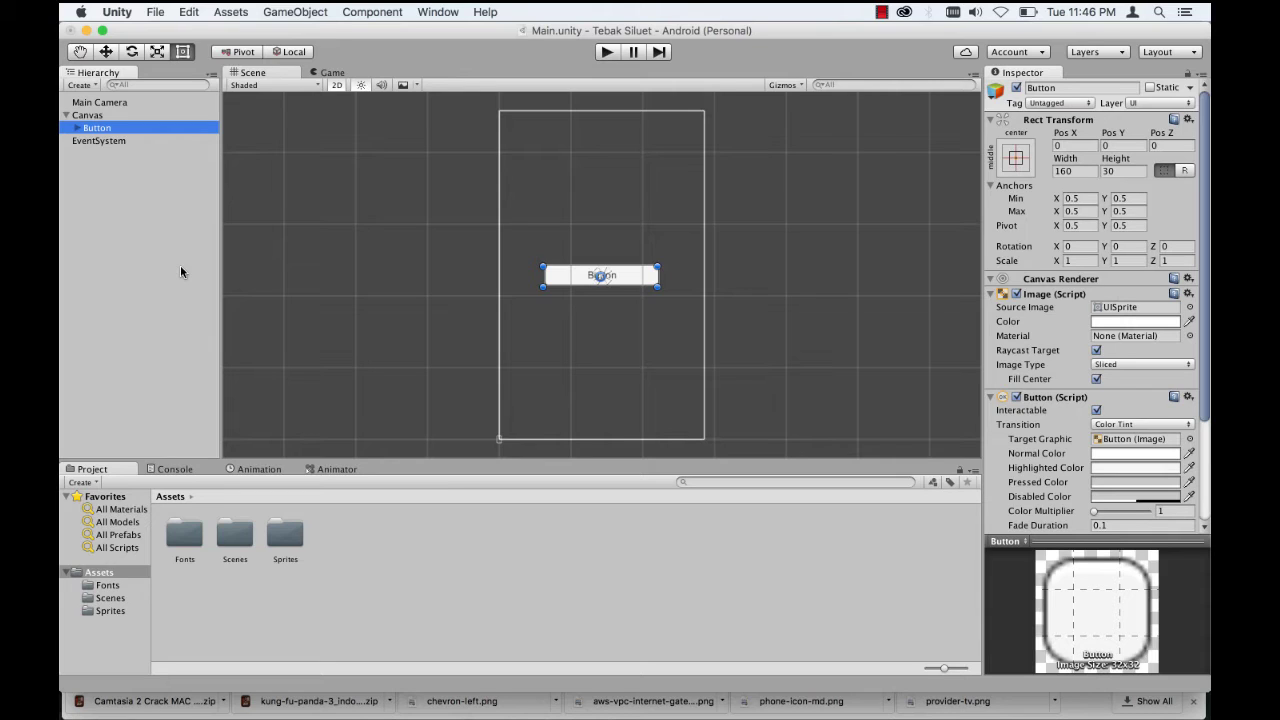
Step: Select the Button's Text child and retype its label as PLAY
{"action": "left_click", "coordinate": [79, 129]}
{"action": "left_click", "coordinate": [79, 129]}
{"action": "scroll", "coordinate": [615, 281], "scroll_direction": "up", "scroll_amount": 5}
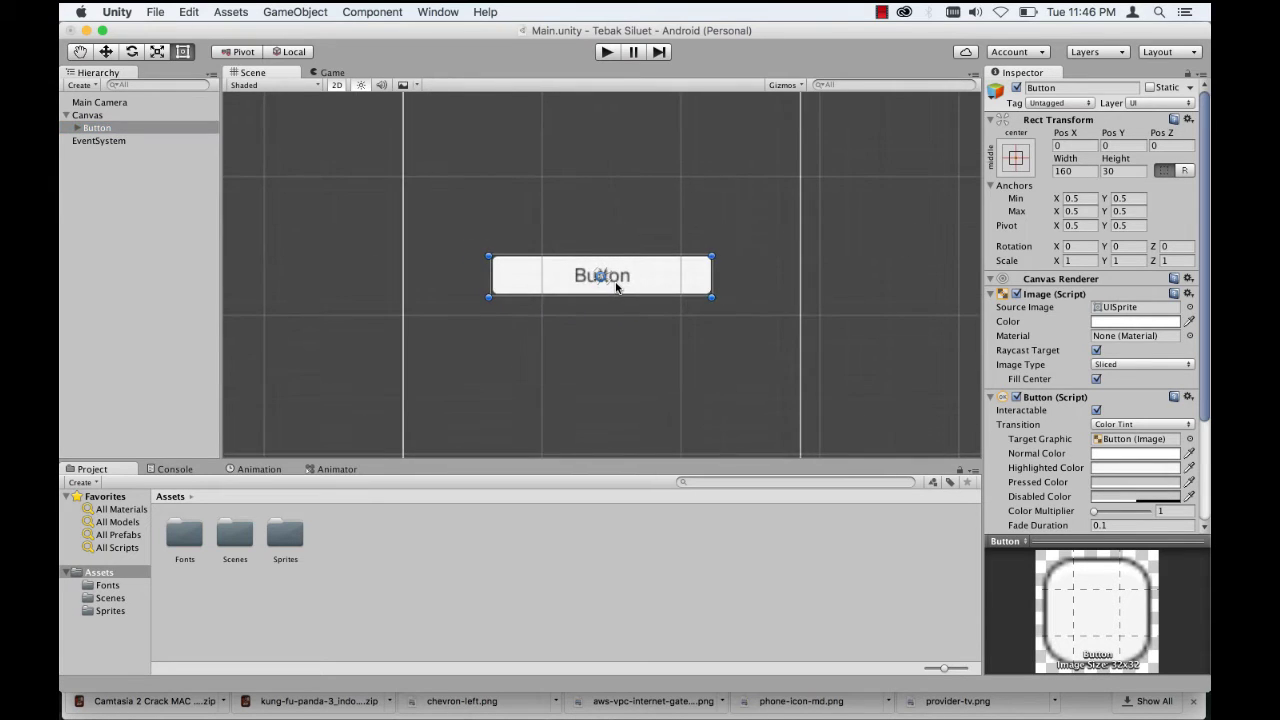
{"action": "scroll", "coordinate": [615, 282], "scroll_direction": "up", "scroll_amount": 1}
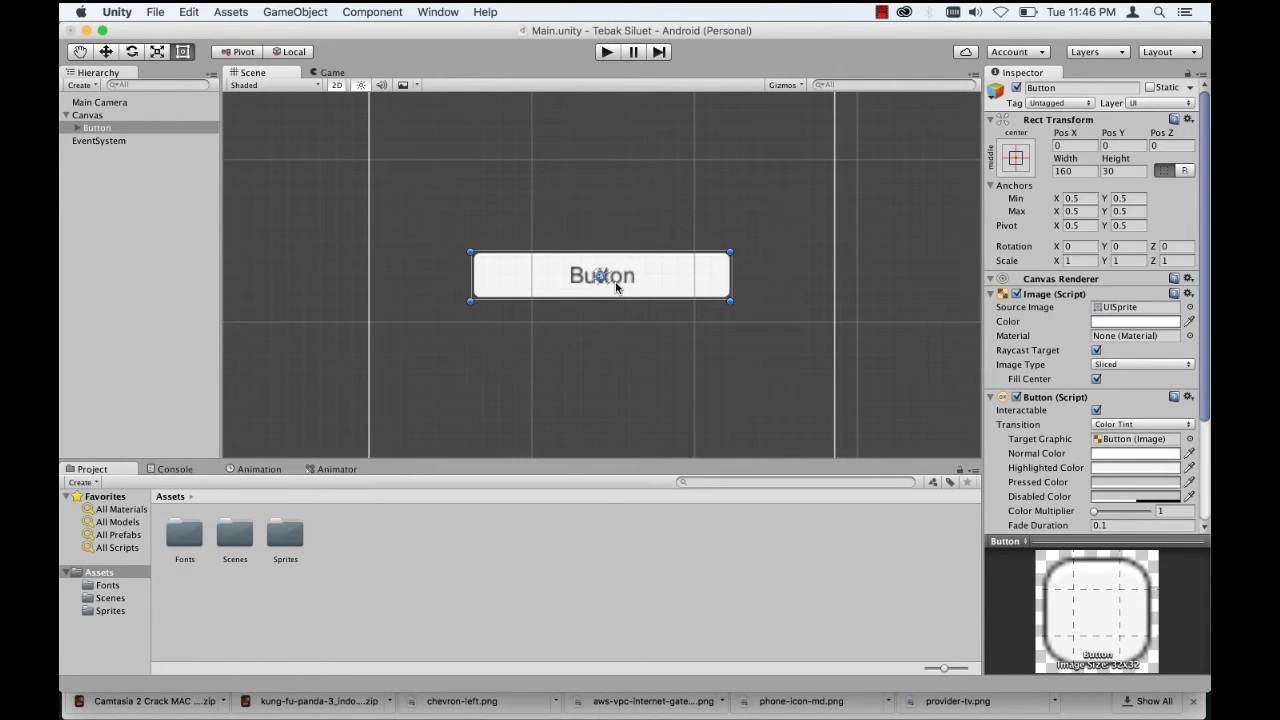
{"action": "left_click", "coordinate": [77, 129]}
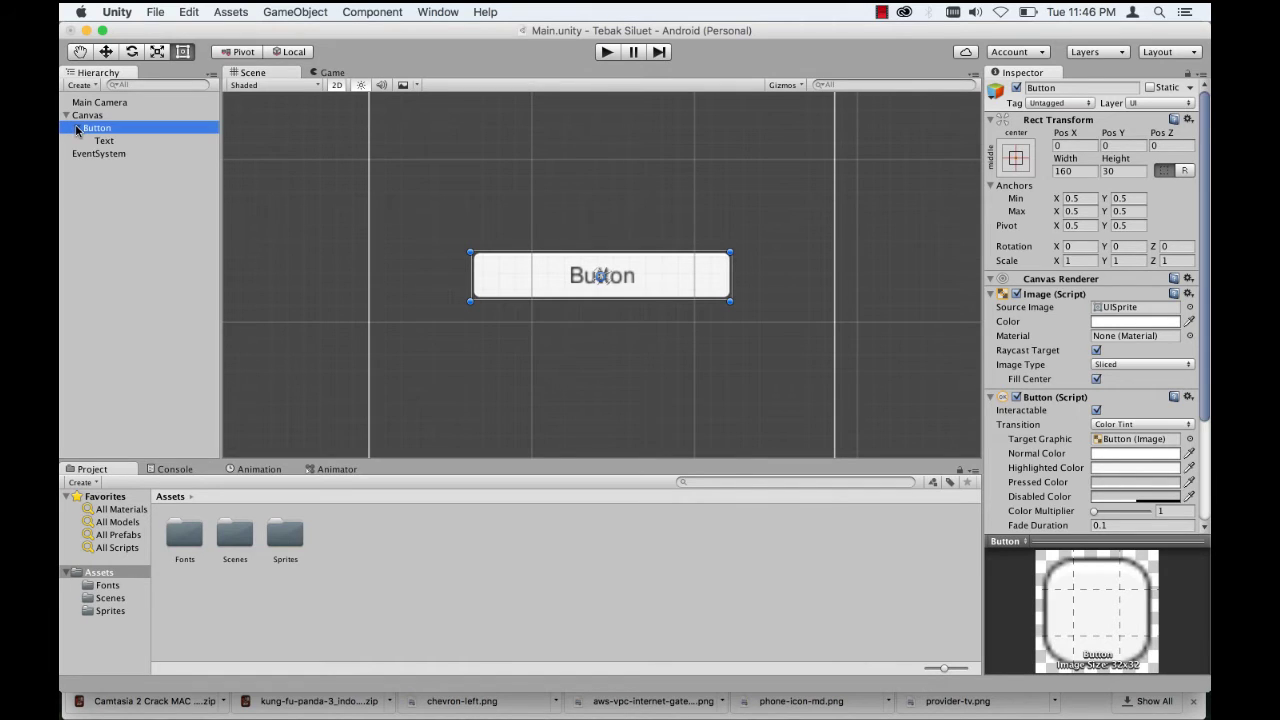
{"action": "left_click", "coordinate": [116, 142]}
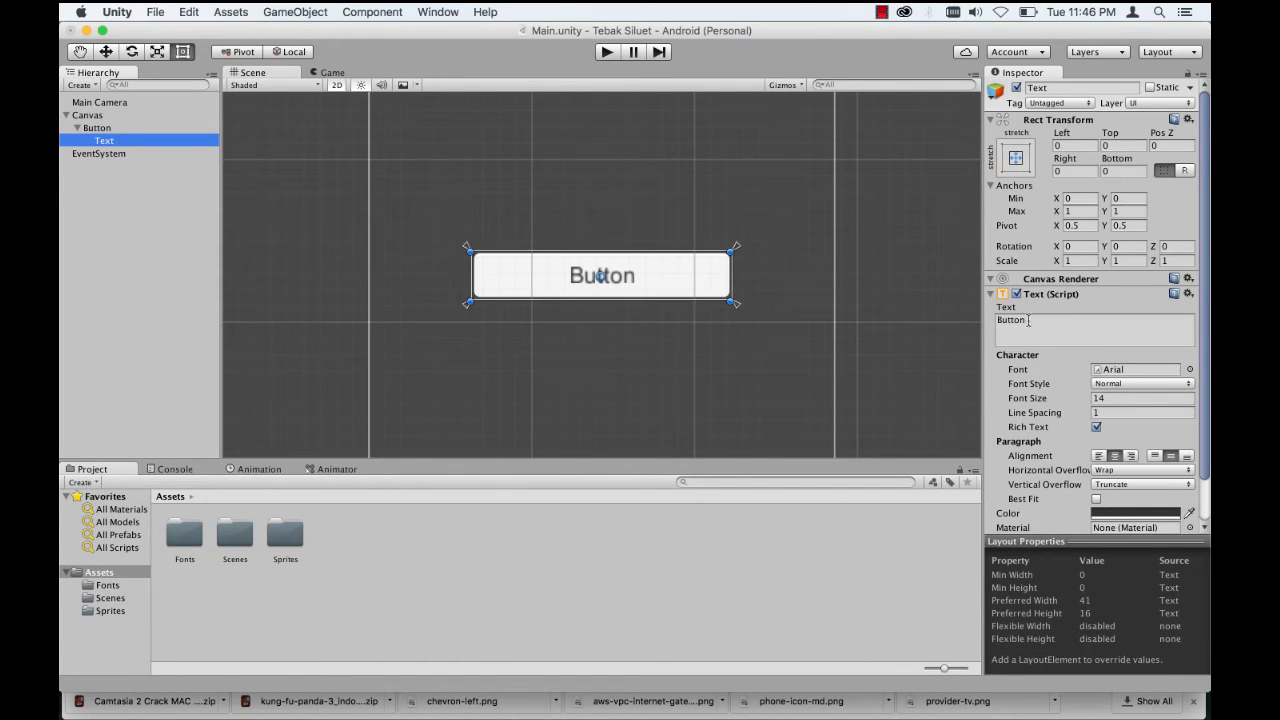
{"action": "left_click_drag", "start_coordinate": [1053, 320], "coordinate": [983, 322]}
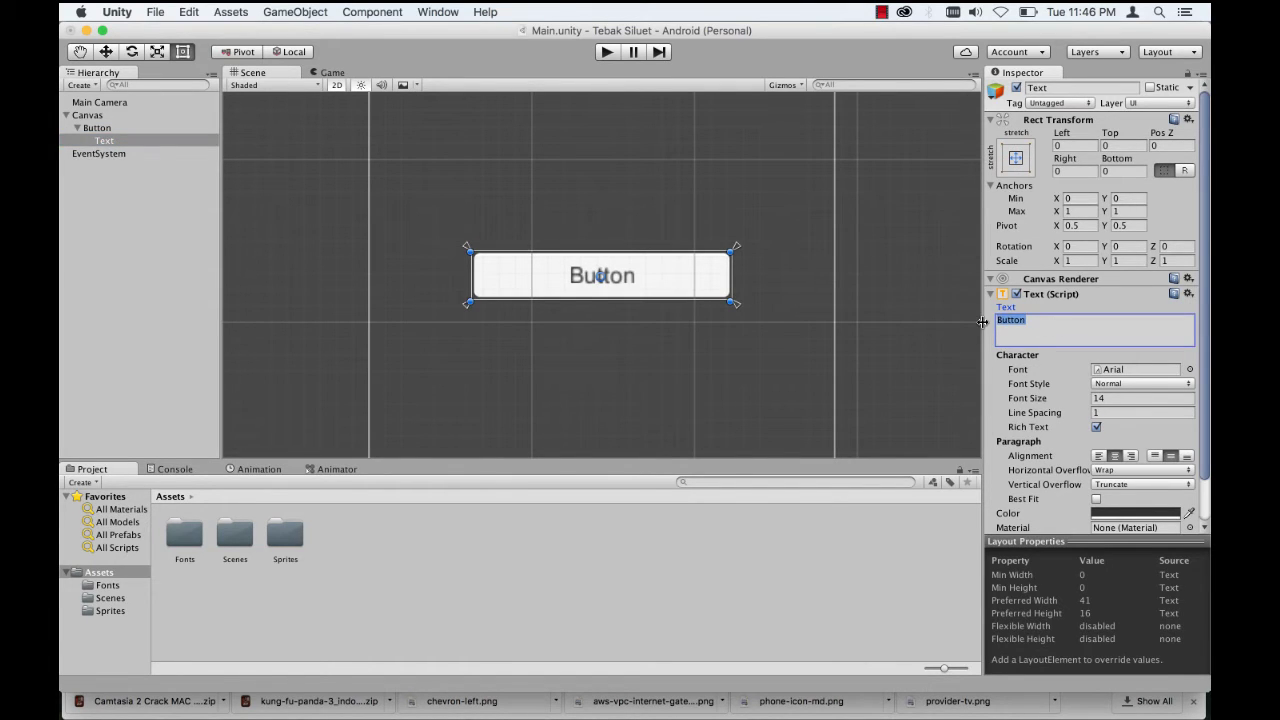
{"action": "type", "text": "PLA"}
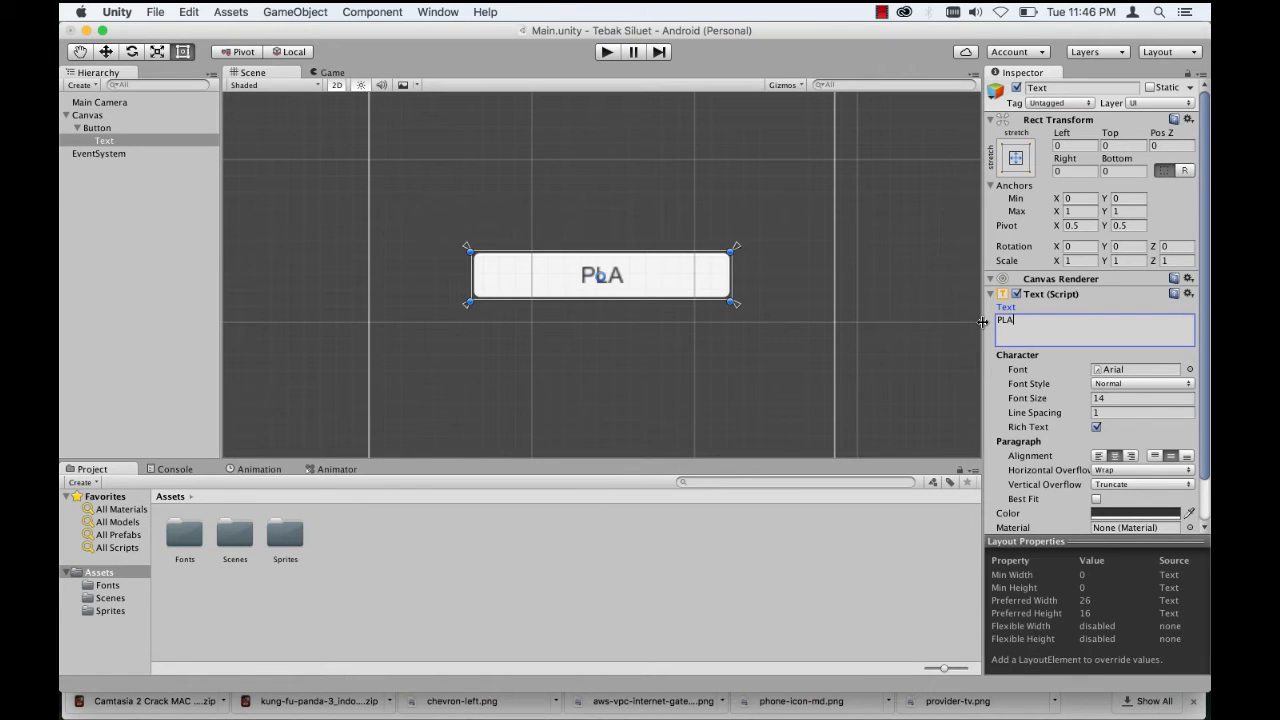
{"action": "type", "text": "Y"}
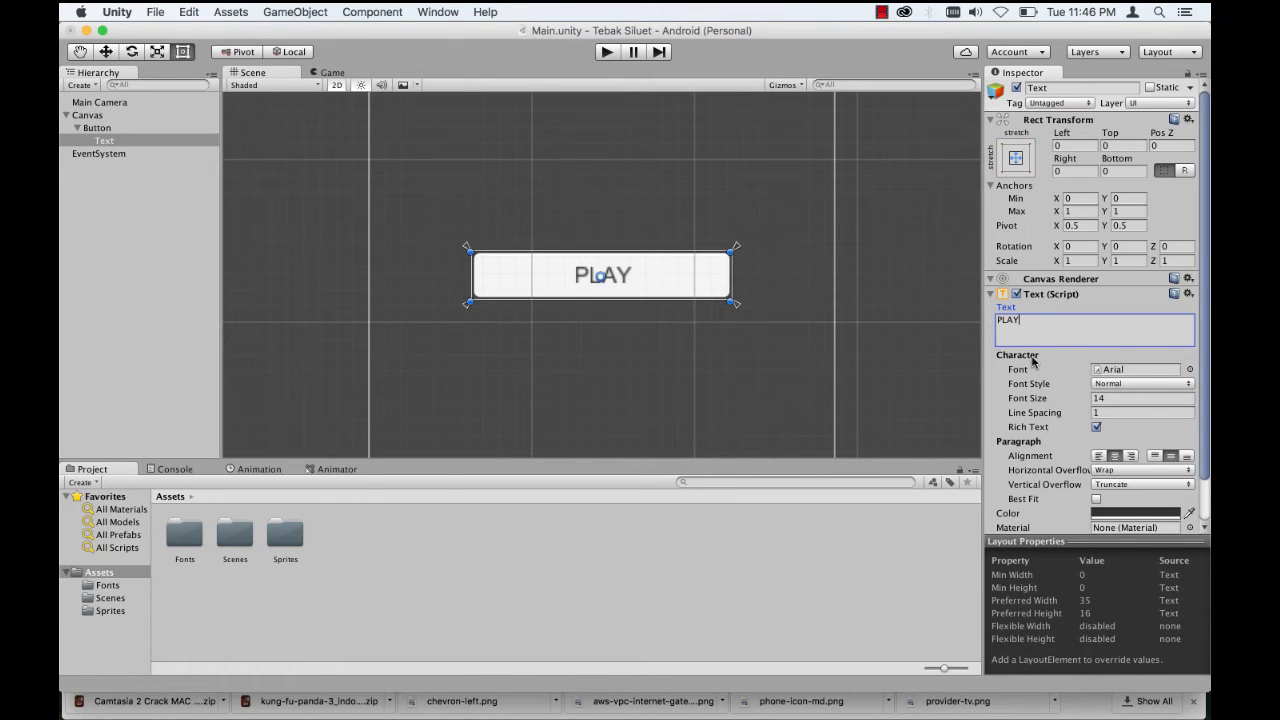
Step: Apply the DK Lemon Yellow Sun font to the PLAY label's Text component
{"action": "left_click", "coordinate": [1190, 370]}
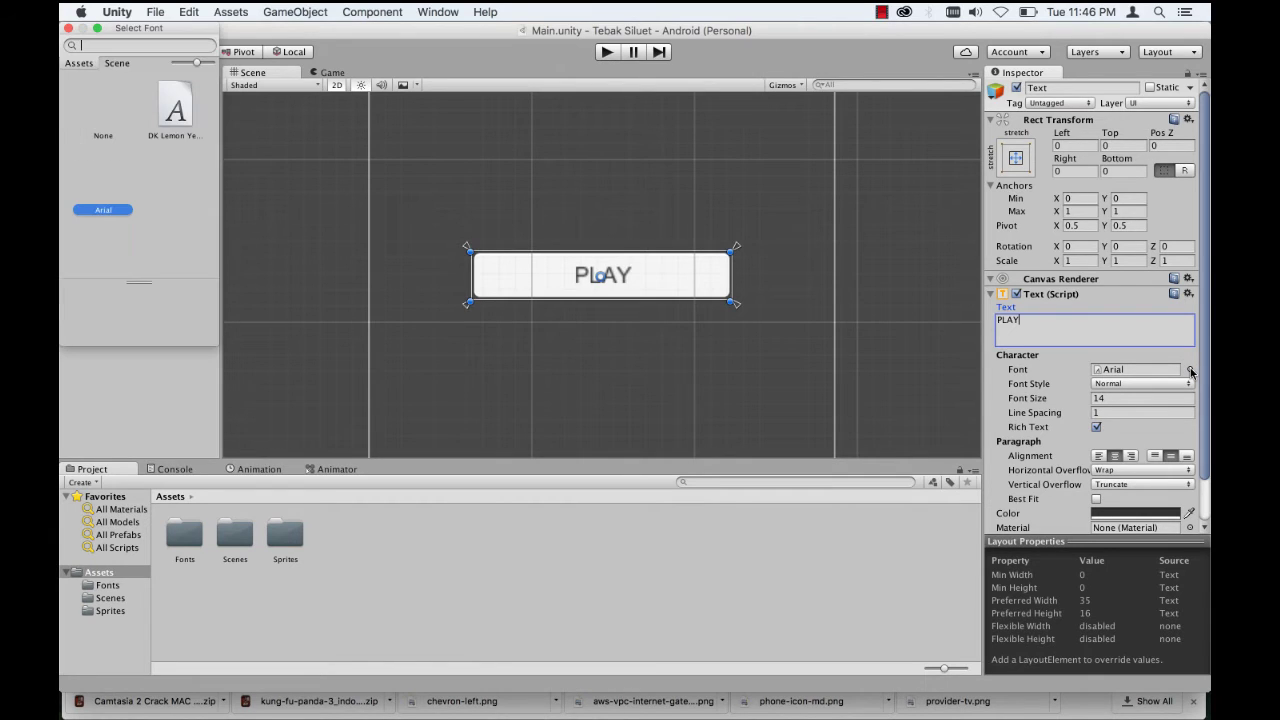
{"action": "left_click", "coordinate": [68, 28]}
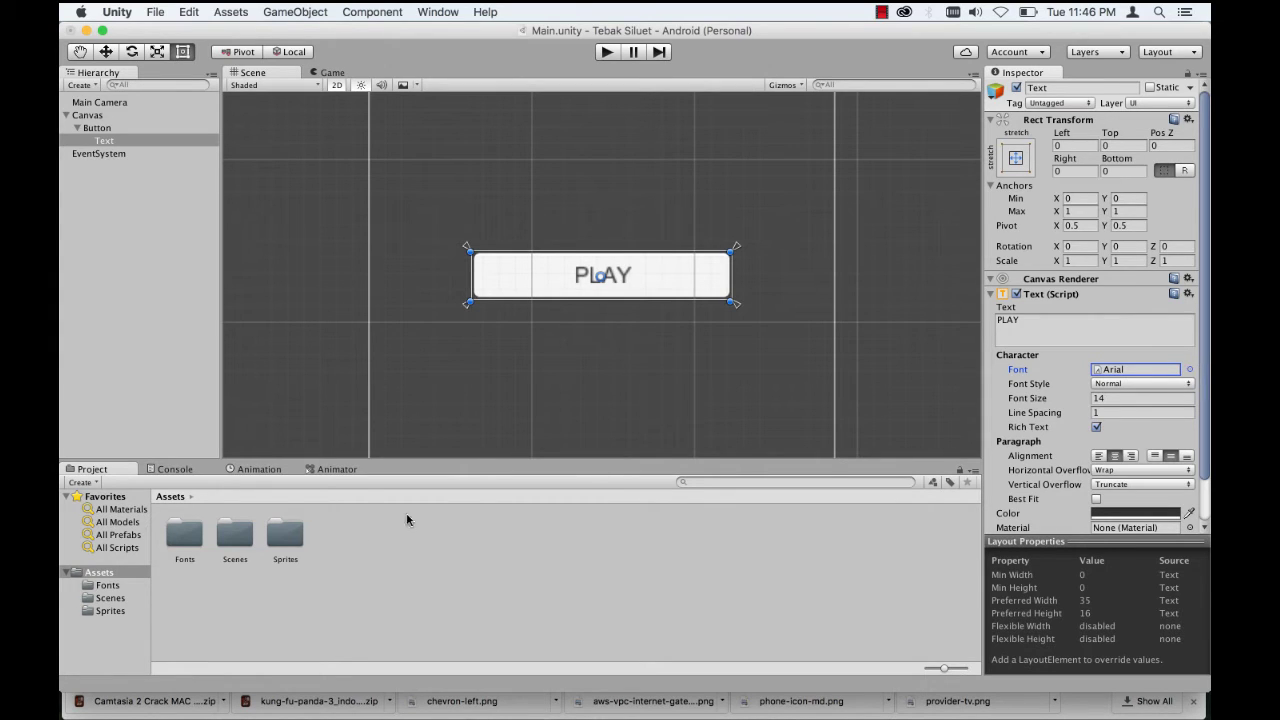
{"action": "double_click", "coordinate": [185, 535]}
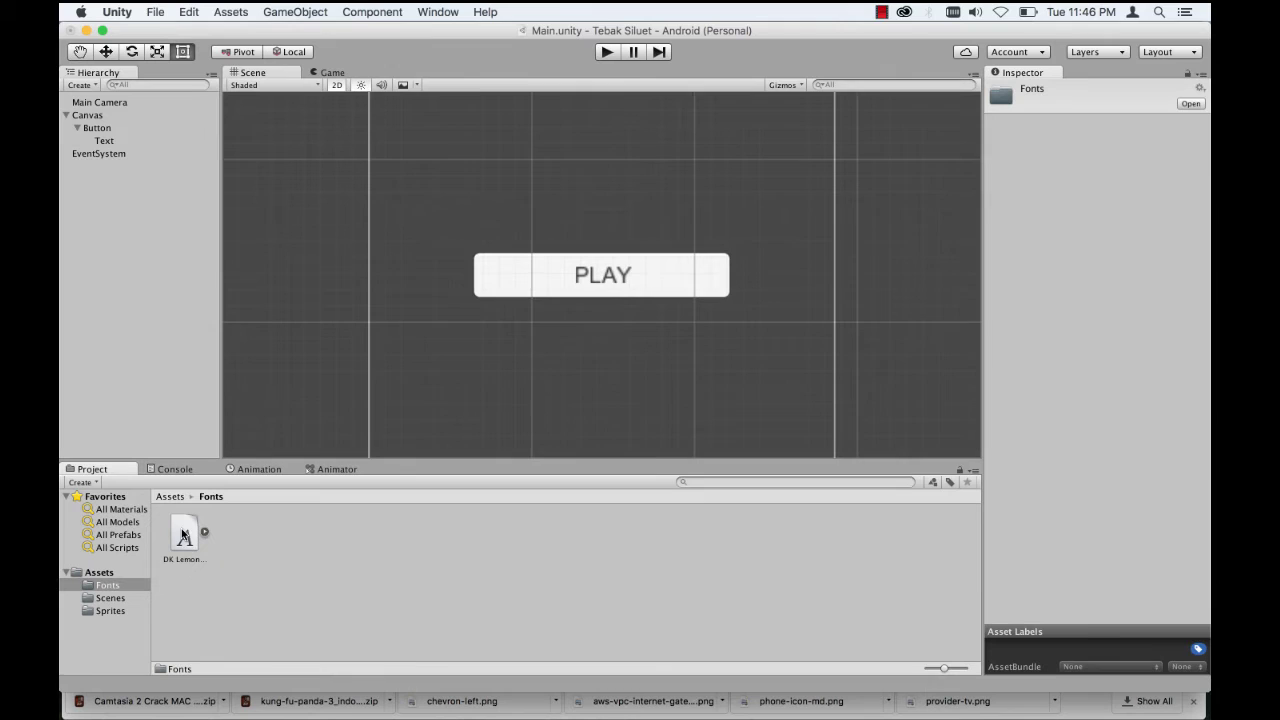
{"action": "left_click", "coordinate": [105, 153]}
{"action": "left_click", "coordinate": [106, 141]}
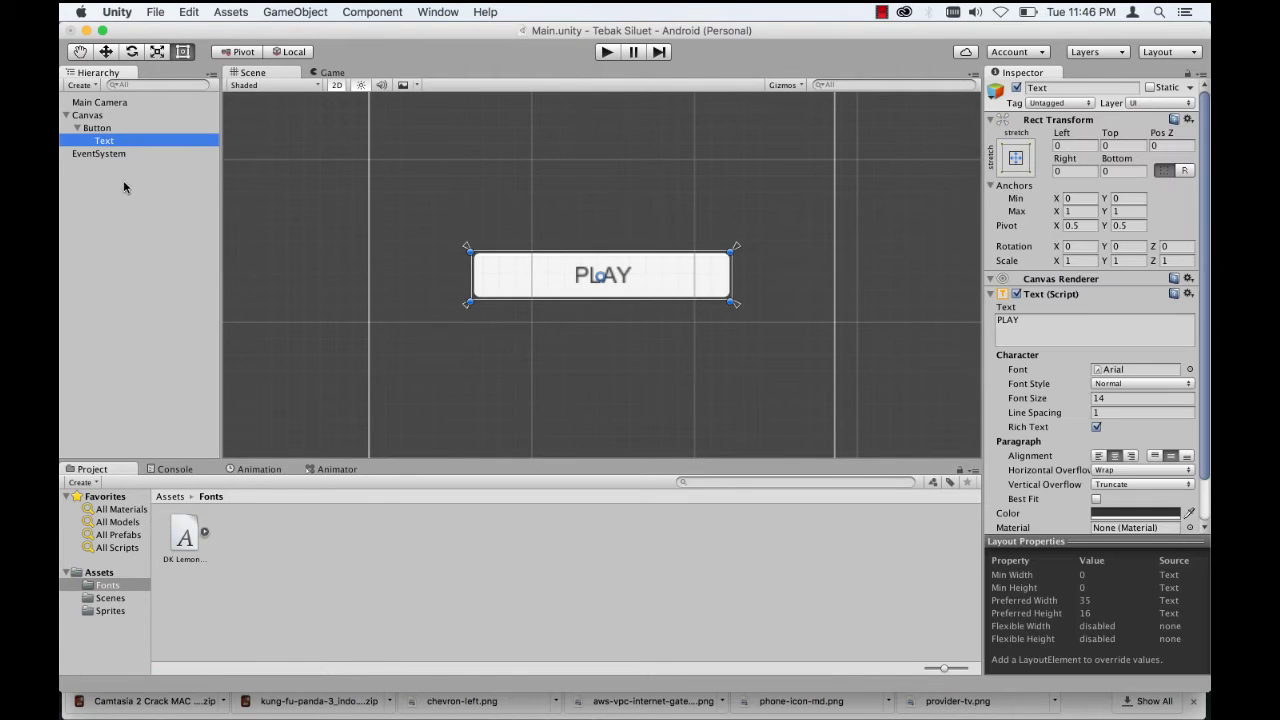
{"action": "mouse_move", "coordinate": [185, 535]}
{"action": "left_mouse_down"}
{"action": "mouse_move", "coordinate": [1050, 455]}
{"action": "mouse_move", "coordinate": [1132, 373]}
{"action": "left_mouse_up"}
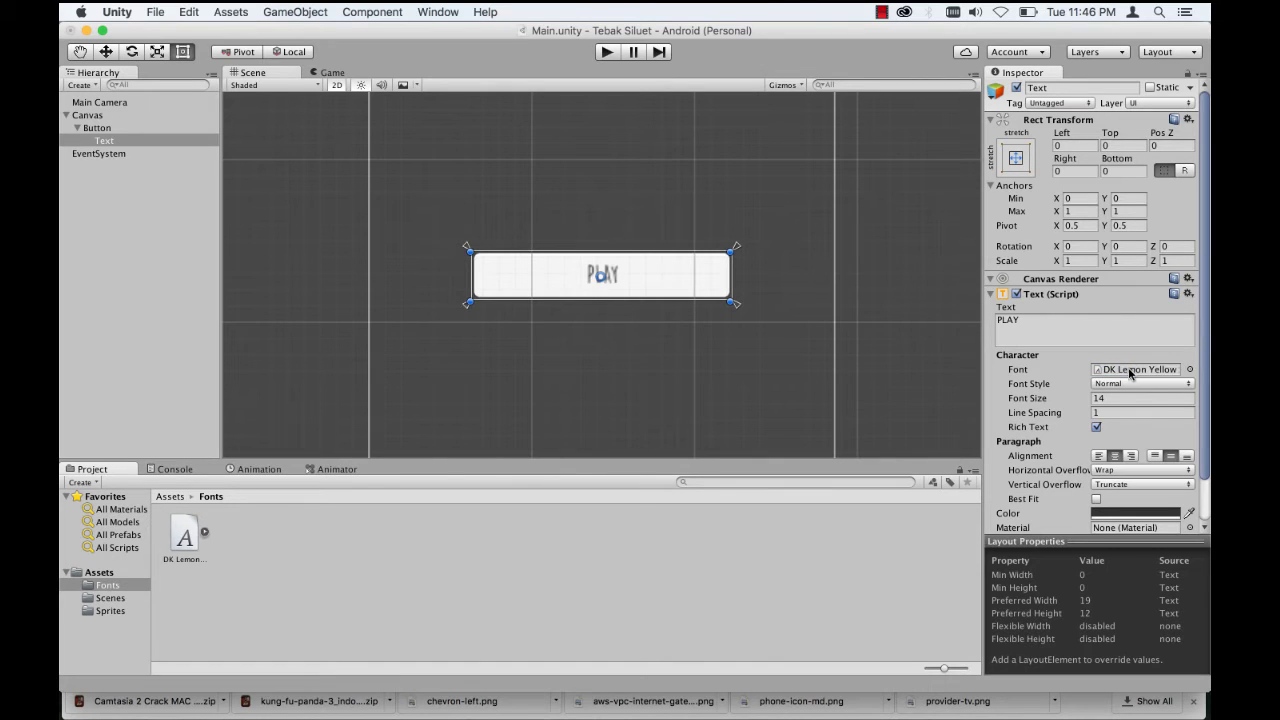
Step: Turn on Best Fit with Max Size 28 and preview the label in the Game view
{"action": "scroll", "coordinate": [1086, 436], "scroll_direction": "down", "scroll_amount": 2}
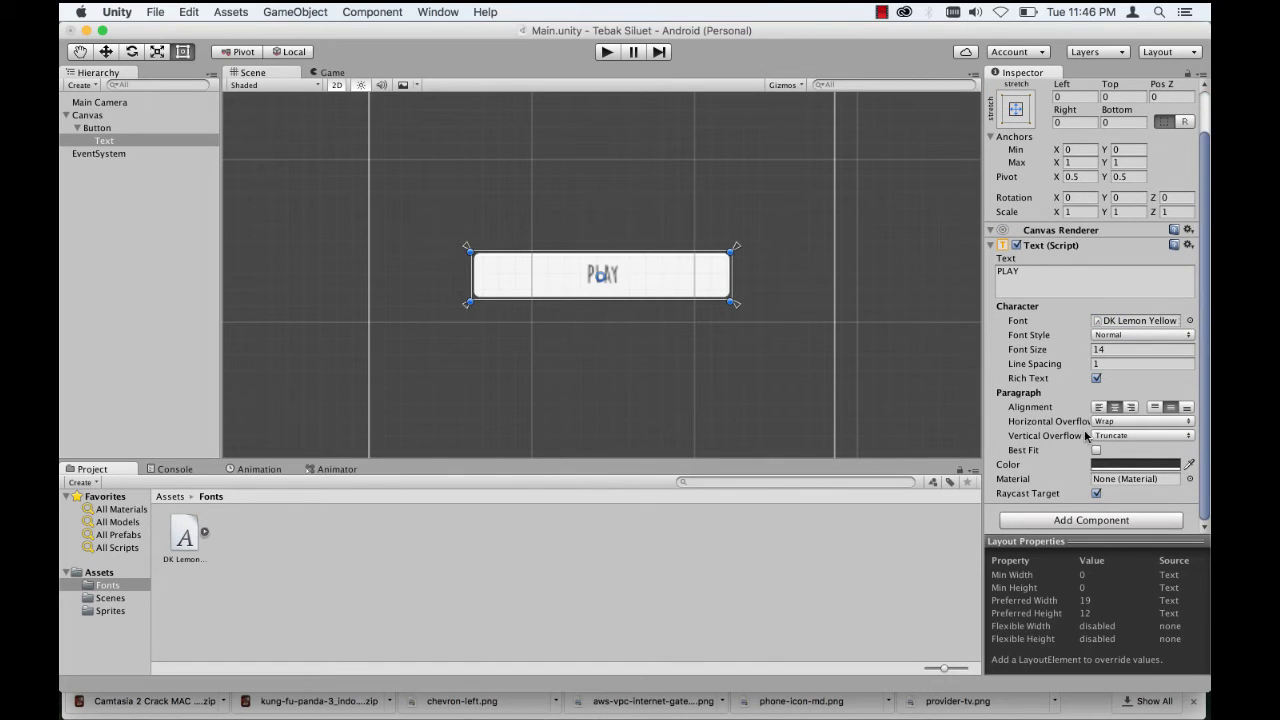
{"action": "left_click", "coordinate": [1096, 451]}
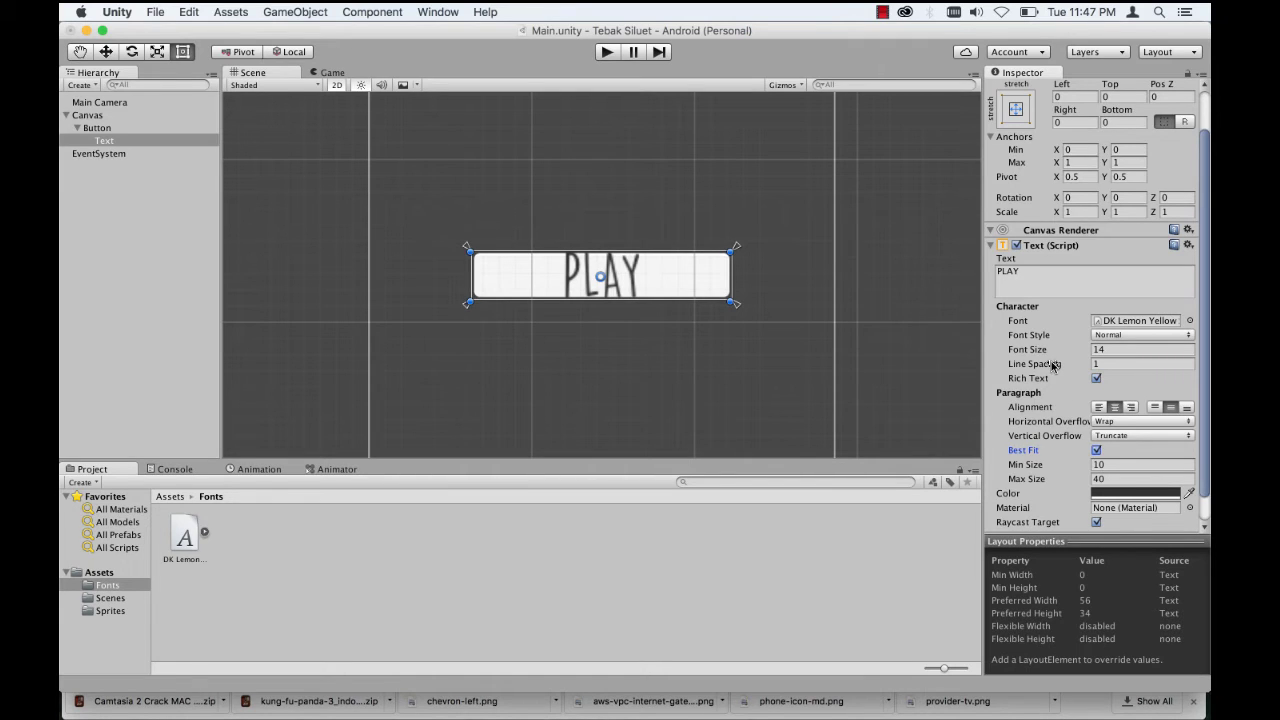
{"action": "scroll", "coordinate": [1052, 366], "scroll_direction": "down", "scroll_amount": 1}
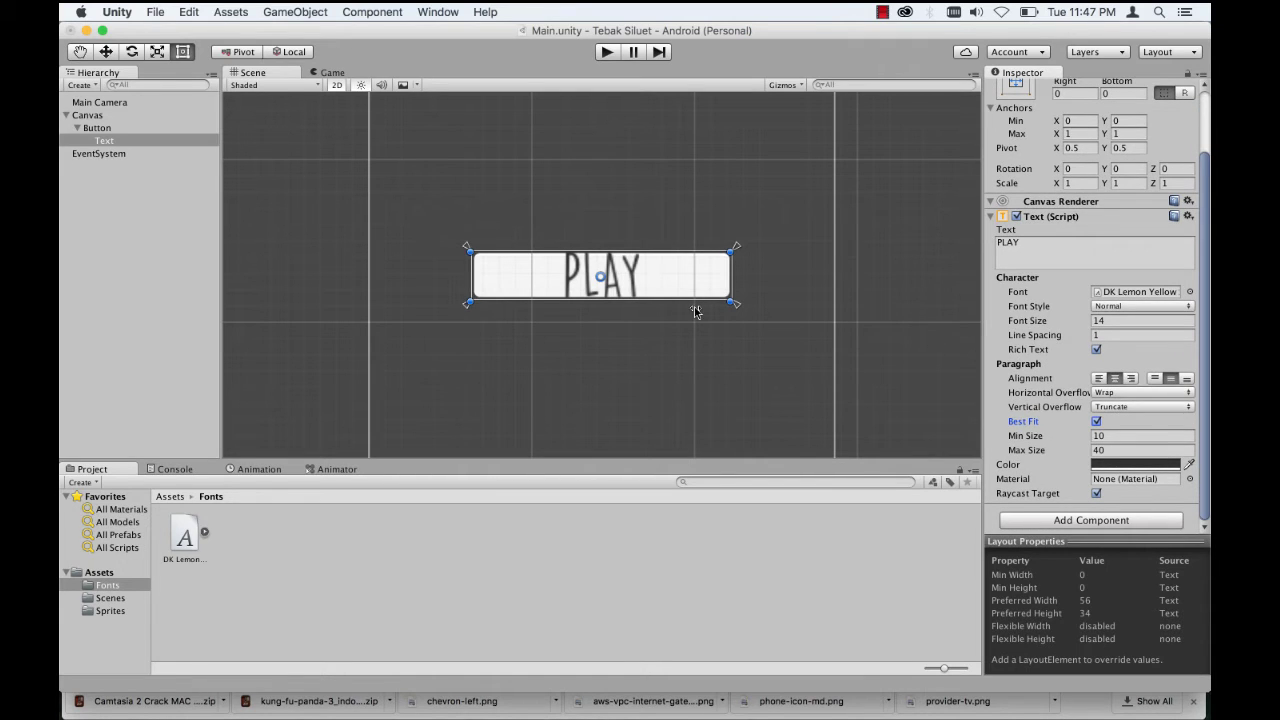
{"action": "left_click", "coordinate": [1050, 452]}
{"action": "left_click_drag", "start_coordinate": [1052, 452], "coordinate": [1037, 455]}
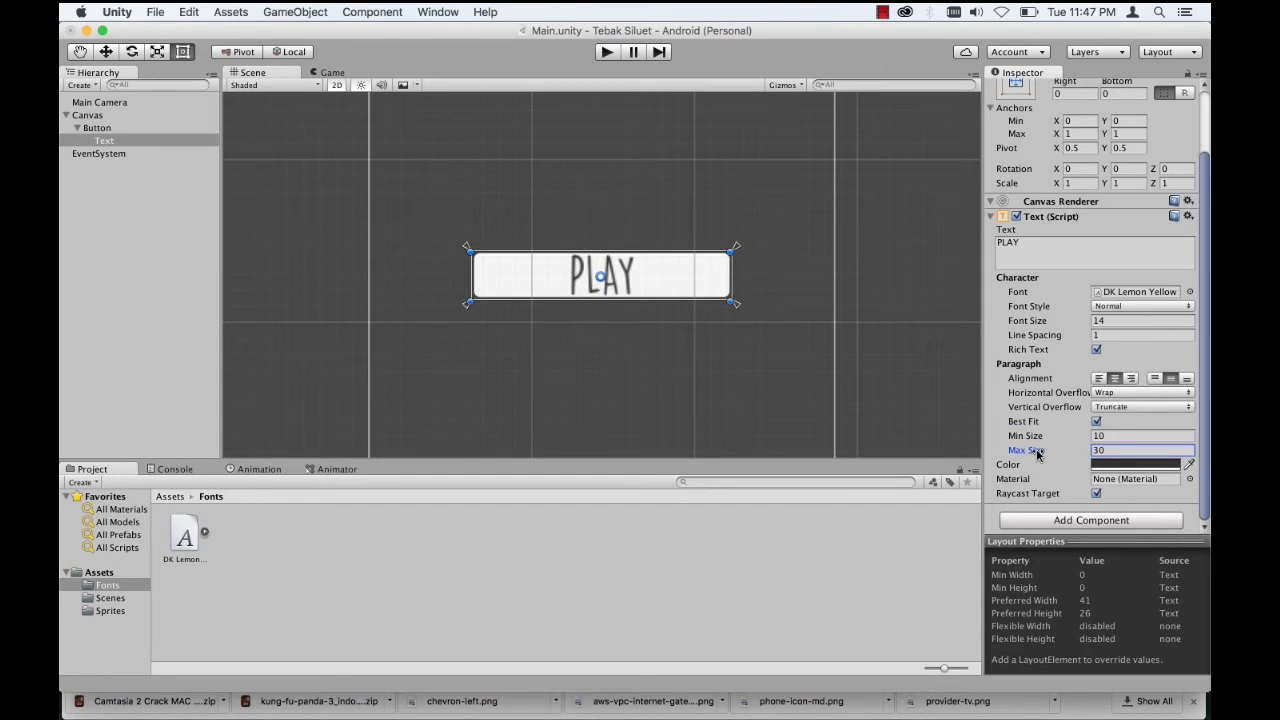
{"action": "left_click", "coordinate": [334, 73]}
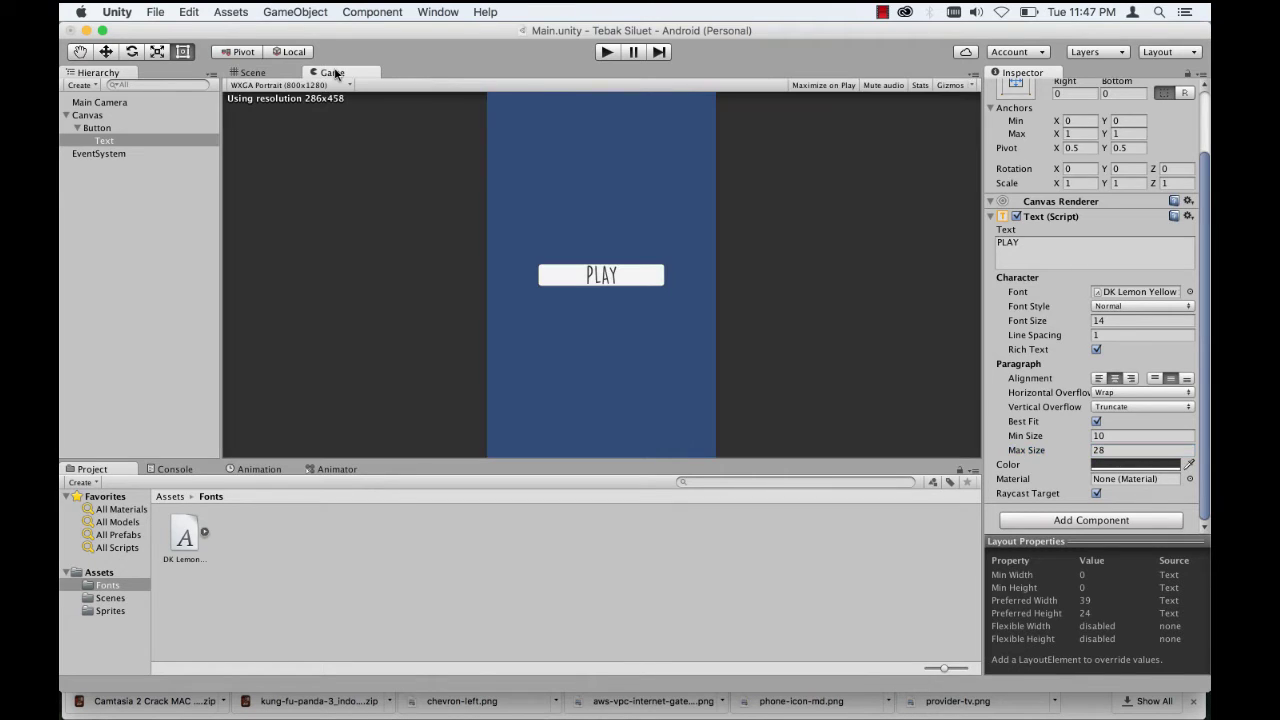
{"action": "left_click", "coordinate": [288, 74]}
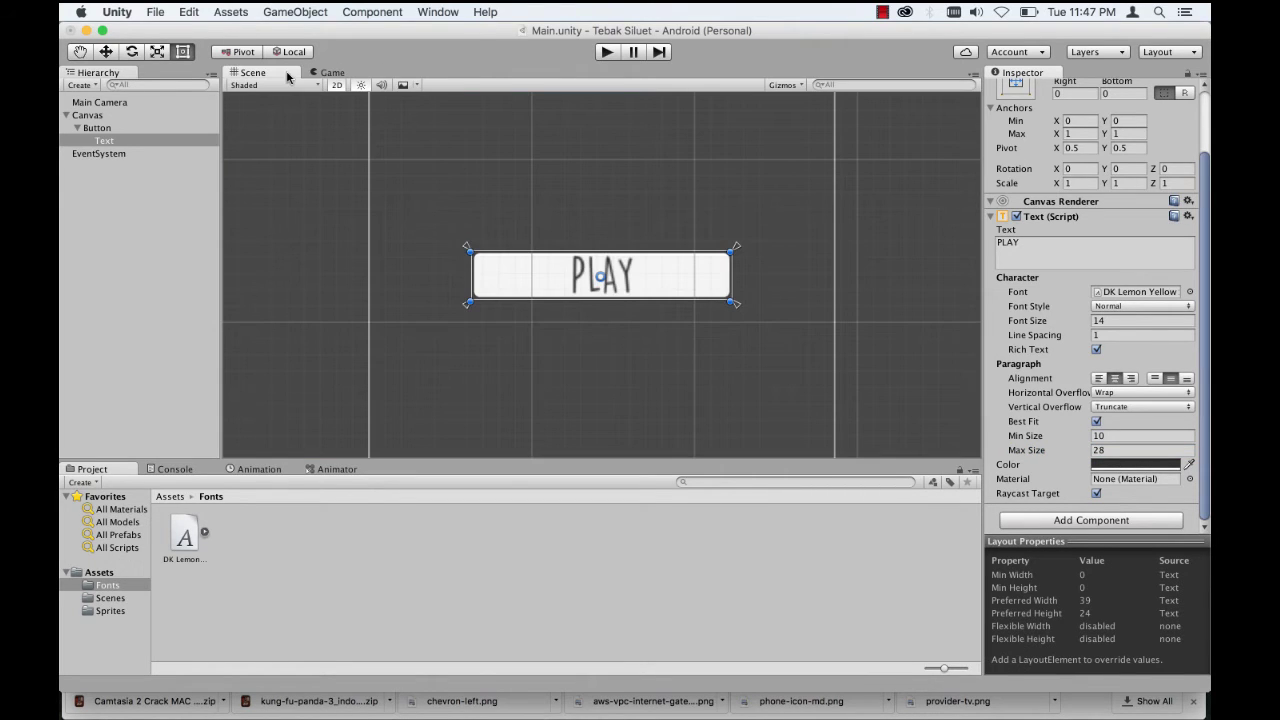
{"action": "left_click", "coordinate": [176, 495]}
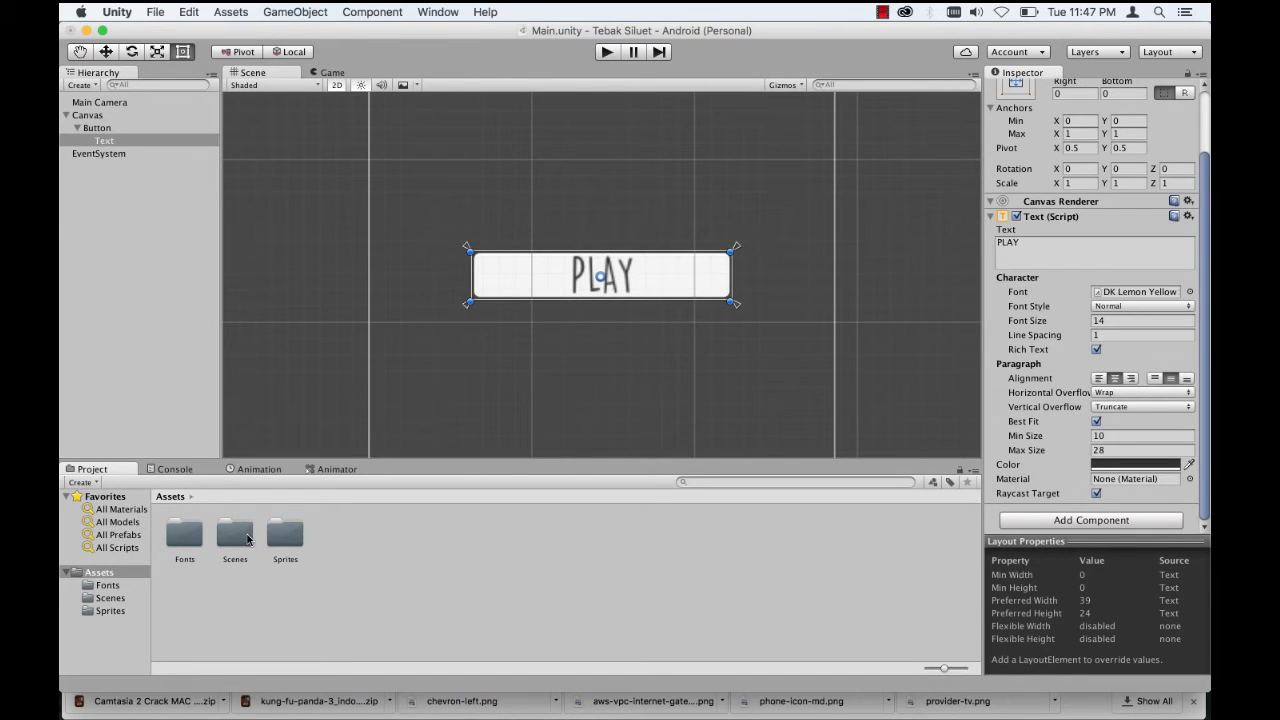
Step: Give the Button the purple tebak siluet_17 sprite from the Sprites folder as its source image
{"action": "double_click", "coordinate": [288, 538]}
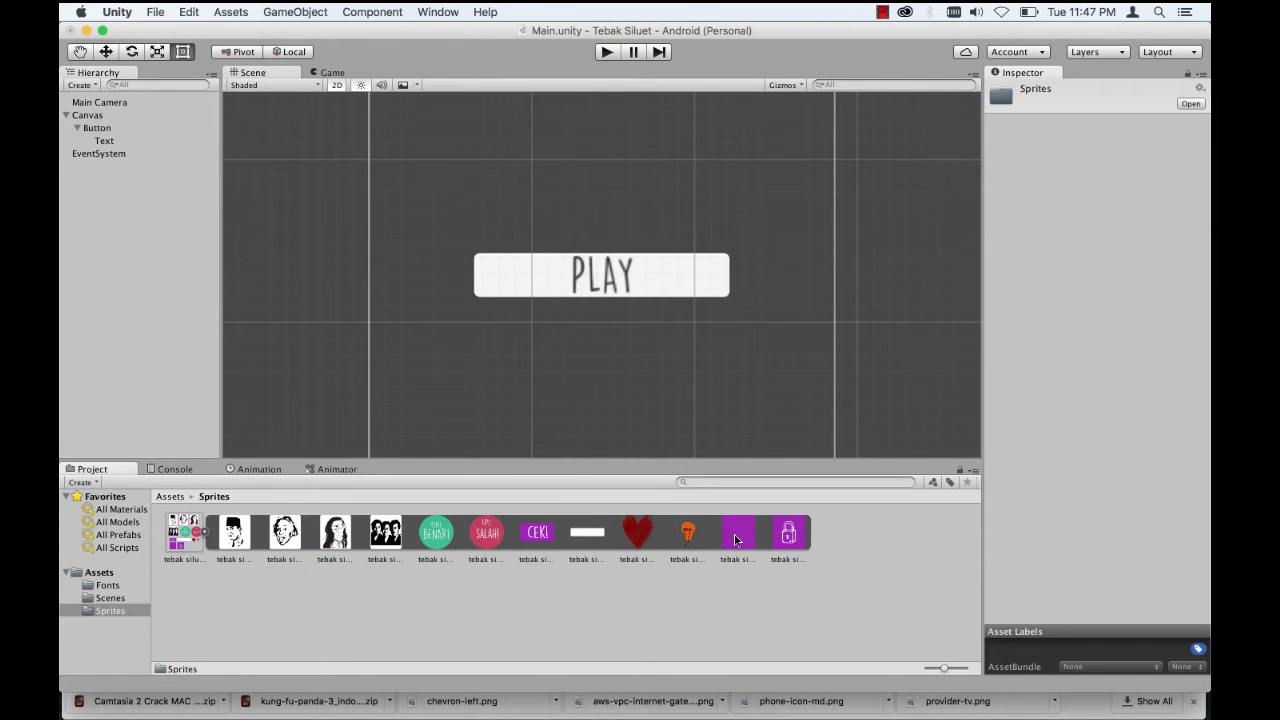
{"action": "left_click", "coordinate": [119, 130]}
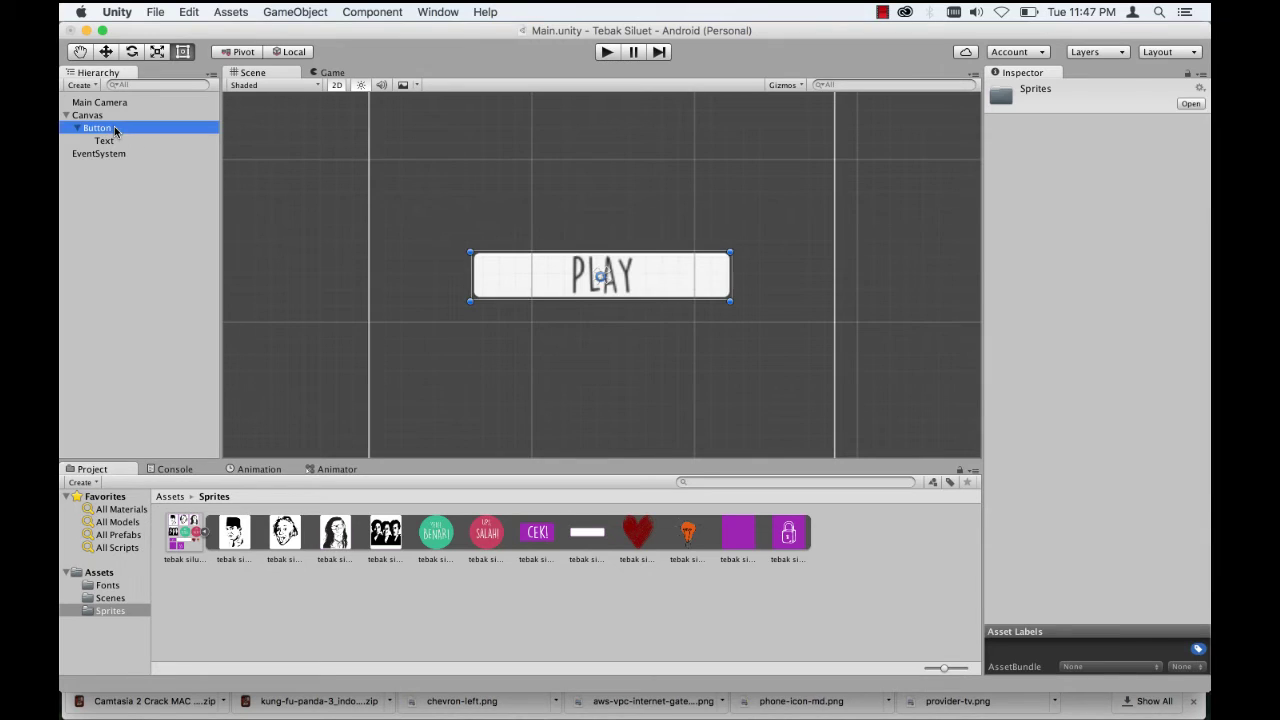
{"action": "left_click", "coordinate": [743, 535]}
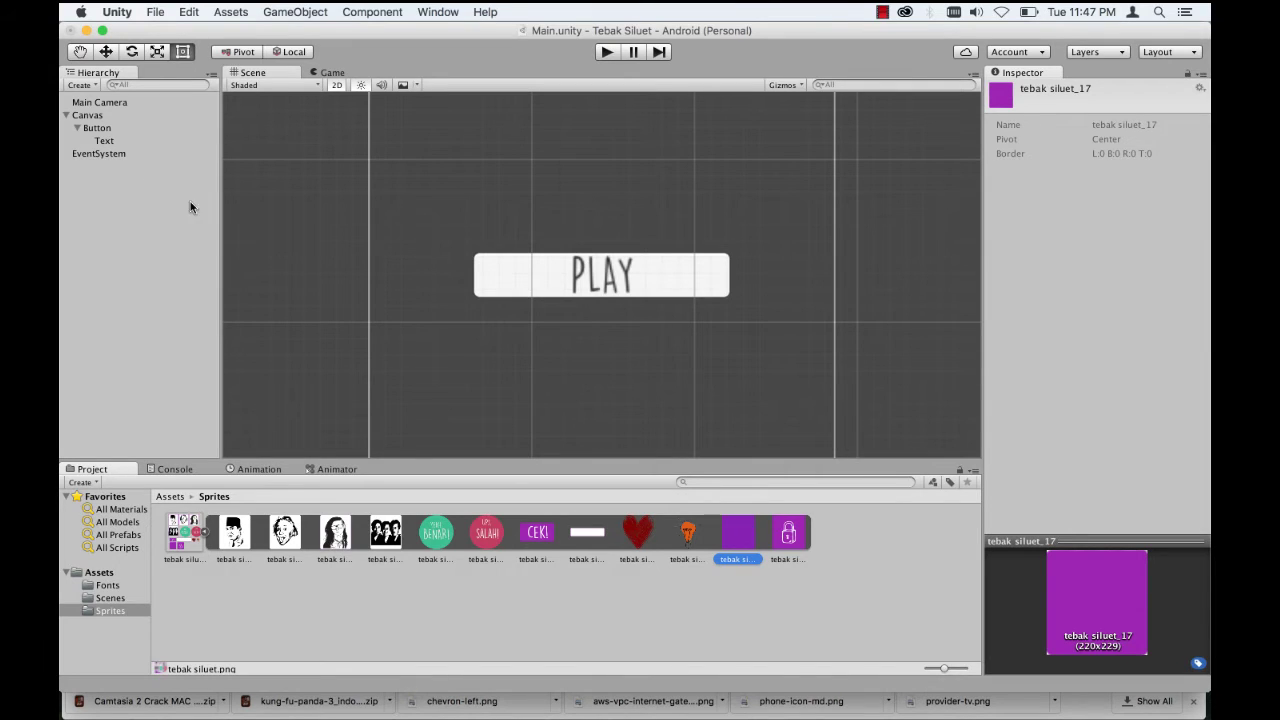
{"action": "left_click", "coordinate": [108, 128]}
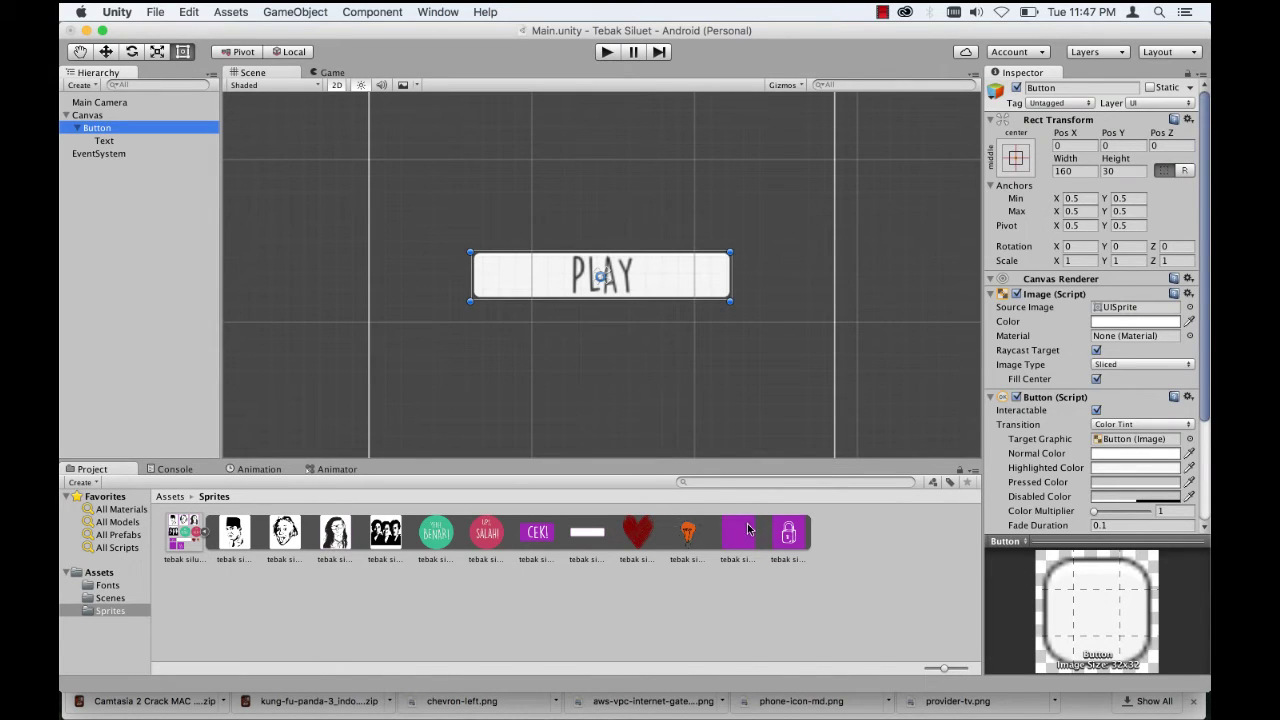
{"action": "left_click_drag", "start_coordinate": [757, 535], "coordinate": [1119, 313]}
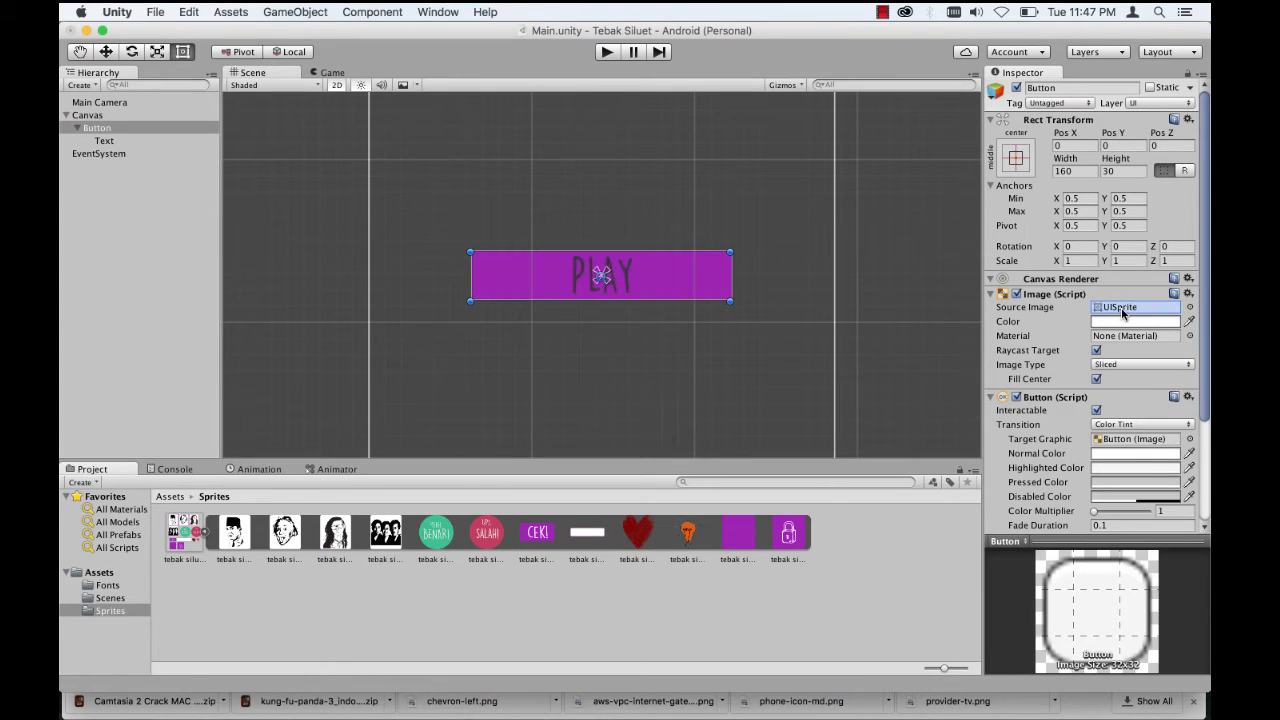
Step: Preview the menu in the Game view, then select the PLAY button's Text object
{"action": "left_click", "coordinate": [326, 73]}
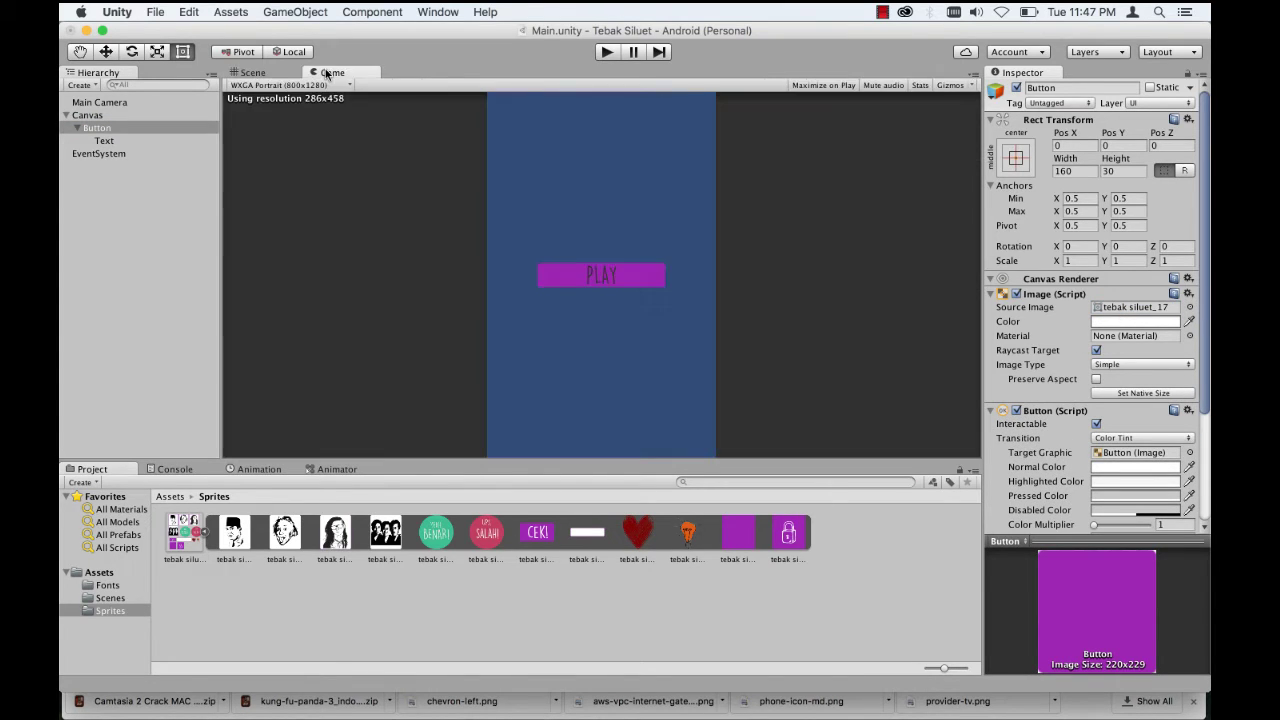
{"action": "left_click", "coordinate": [290, 73]}
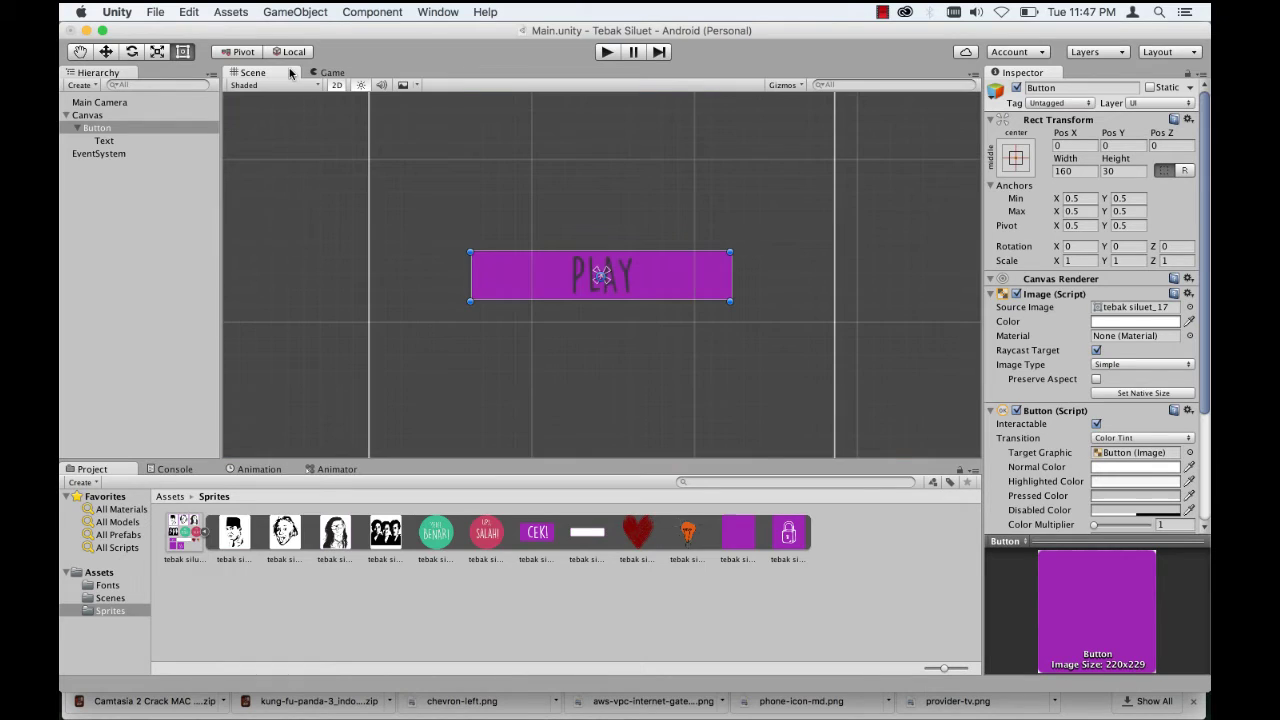
{"action": "left_click", "coordinate": [119, 143]}
Step: Set the PLAY label's Text Color to near-white in the colour picker
{"action": "scroll", "coordinate": [1123, 437], "scroll_direction": "down", "scroll_amount": 3}
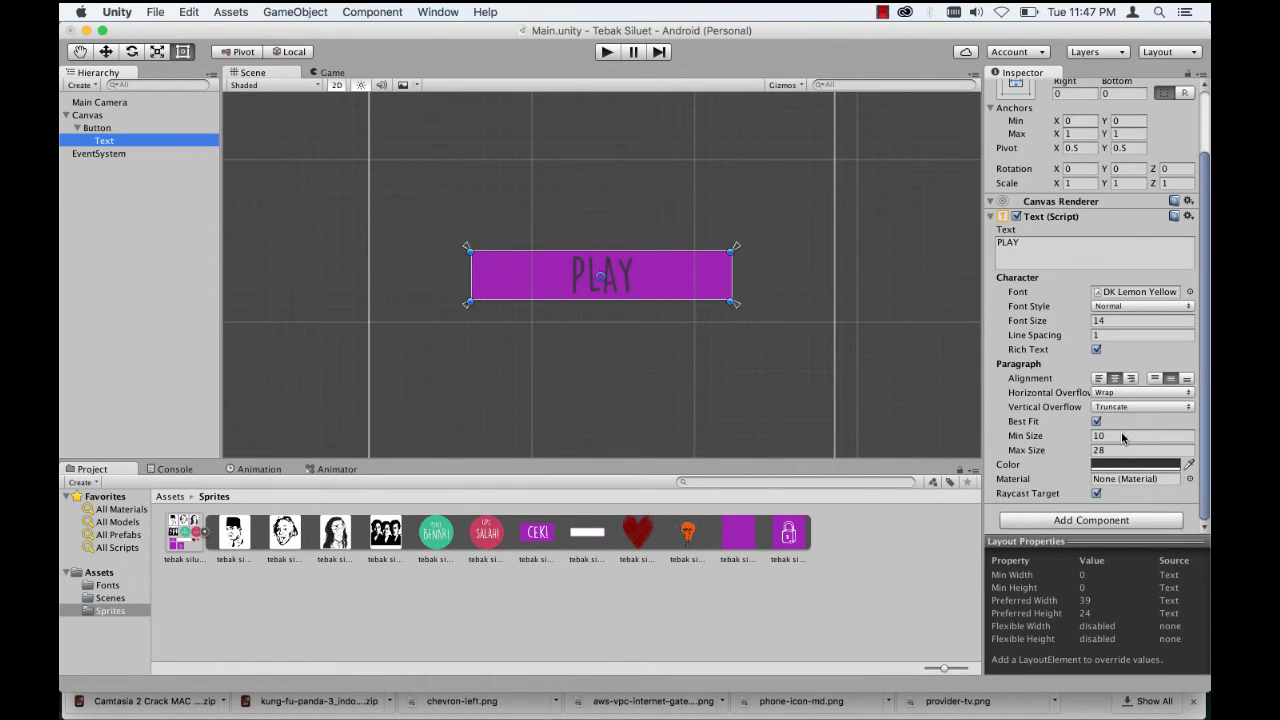
{"action": "left_click", "coordinate": [1133, 465]}
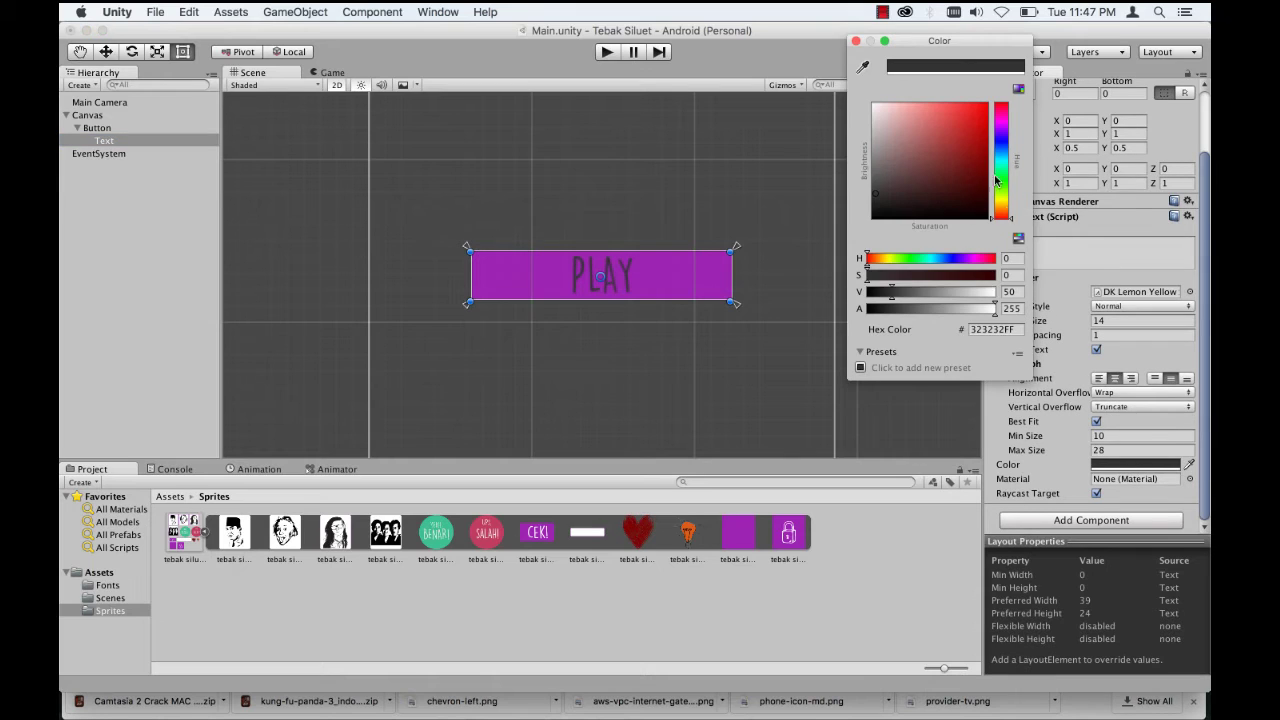
{"action": "left_click", "coordinate": [917, 125]}
{"action": "left_click_drag", "start_coordinate": [917, 125], "coordinate": [852, 119]}
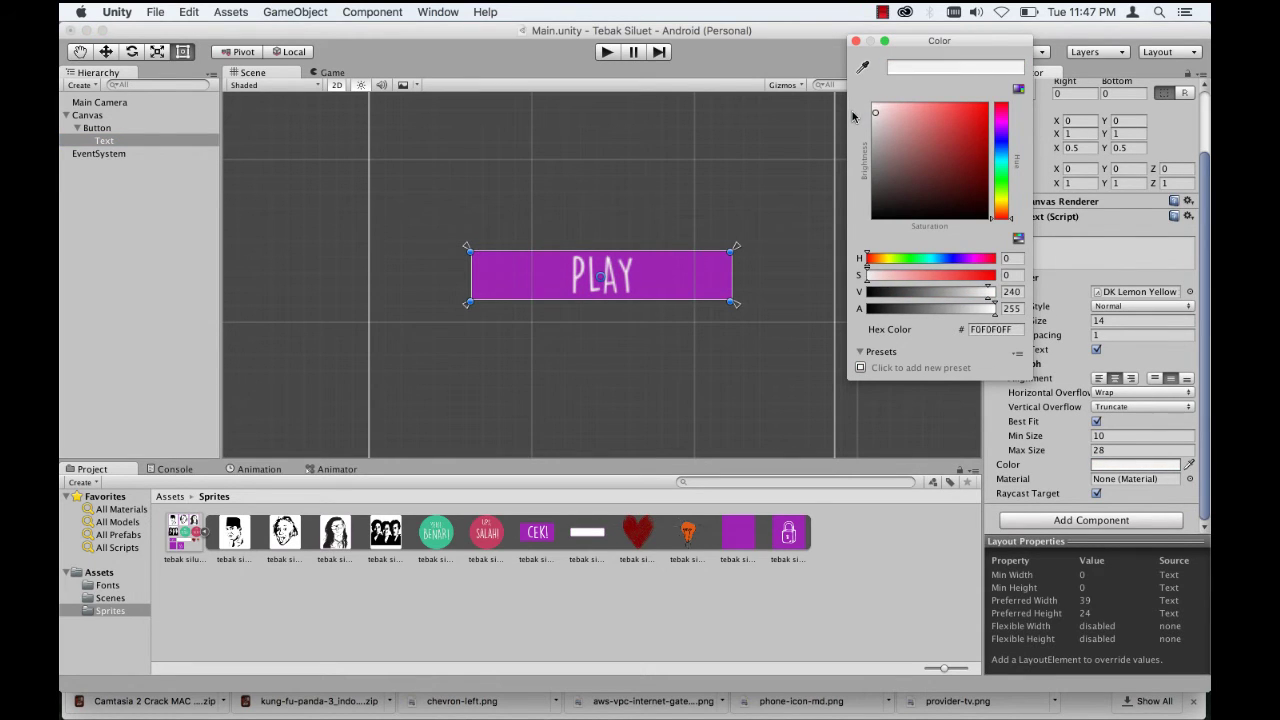
{"action": "left_click", "coordinate": [856, 41]}
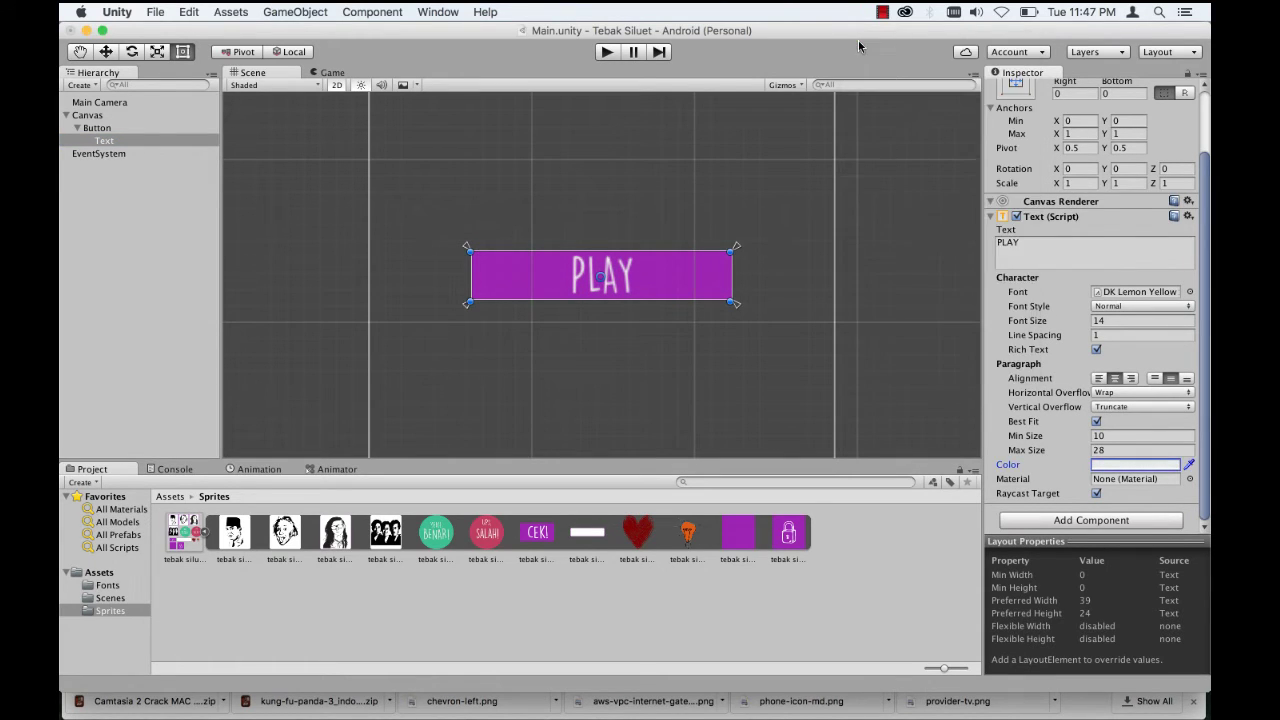
Step: Check the white PLAY label in the Game view, glancing back at the Scene view
{"action": "left_click", "coordinate": [333, 73]}
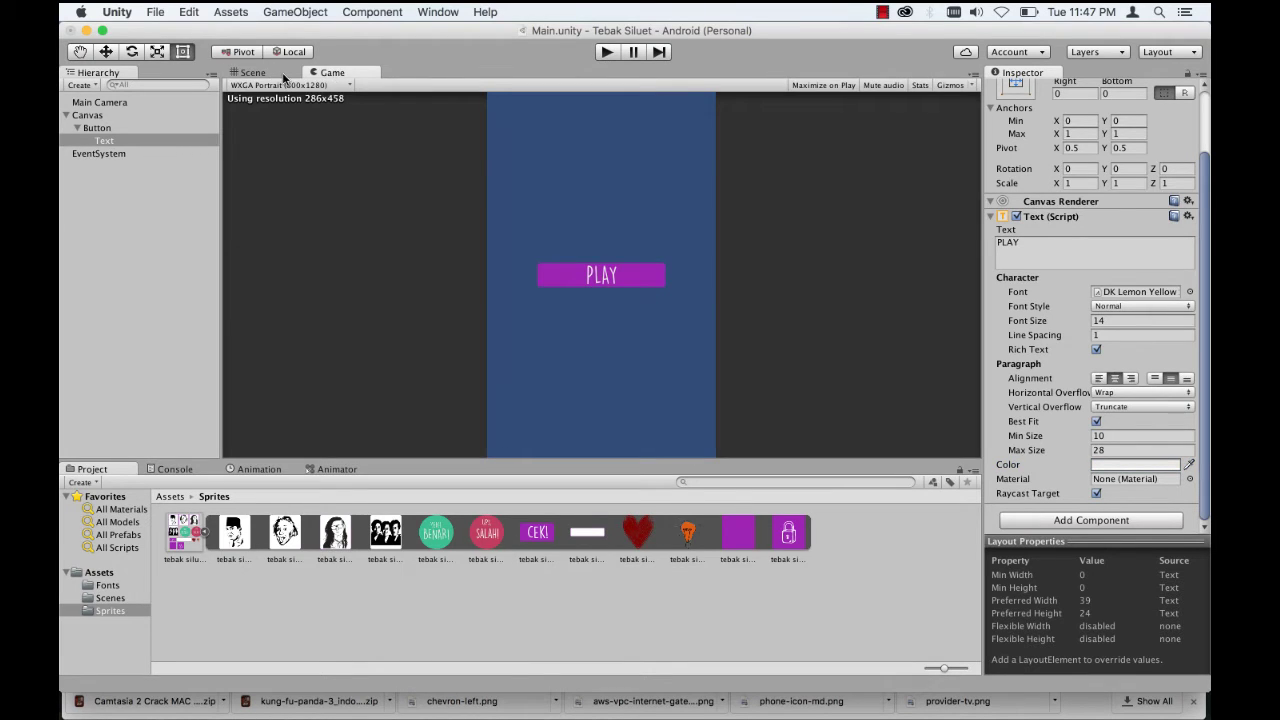
{"action": "left_click", "coordinate": [286, 76]}
{"action": "left_click", "coordinate": [331, 75]}
Step: Set the Main Camera's Background colour to light grey (E6E6E6)
{"action": "left_click", "coordinate": [100, 102]}
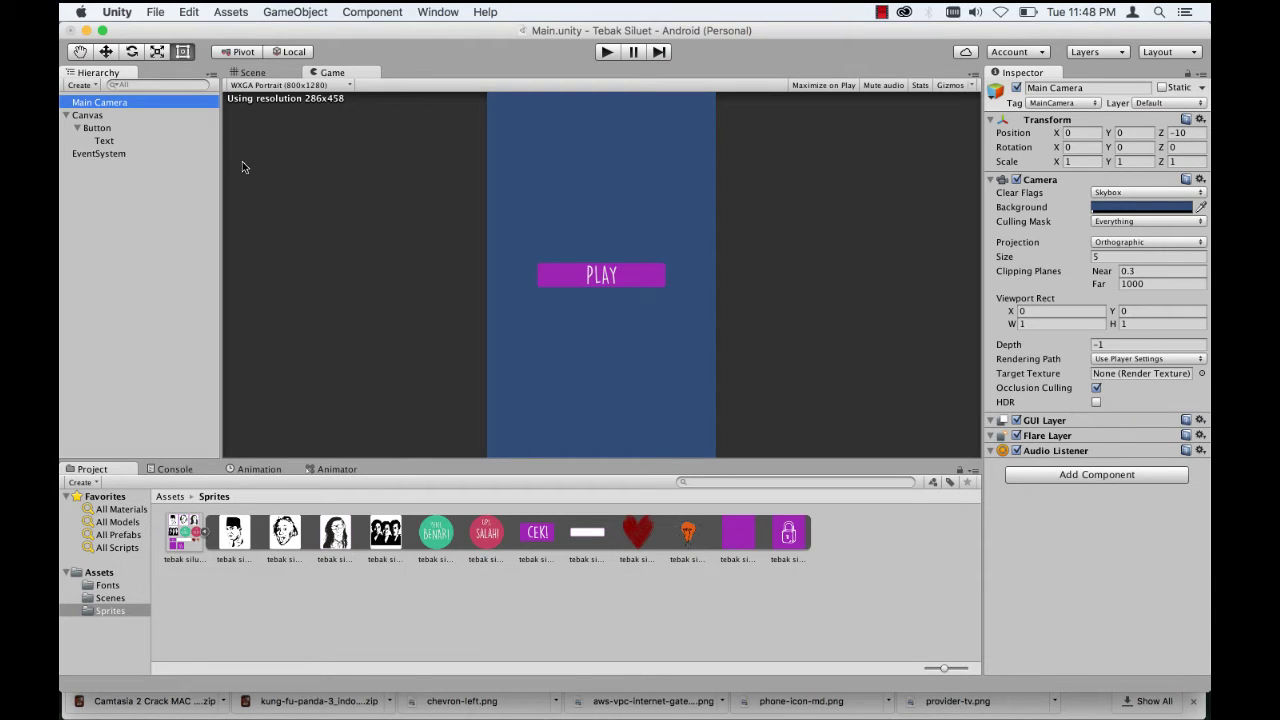
{"action": "left_click", "coordinate": [1133, 208]}
{"action": "left_click_drag", "start_coordinate": [907, 160], "coordinate": [856, 120]}
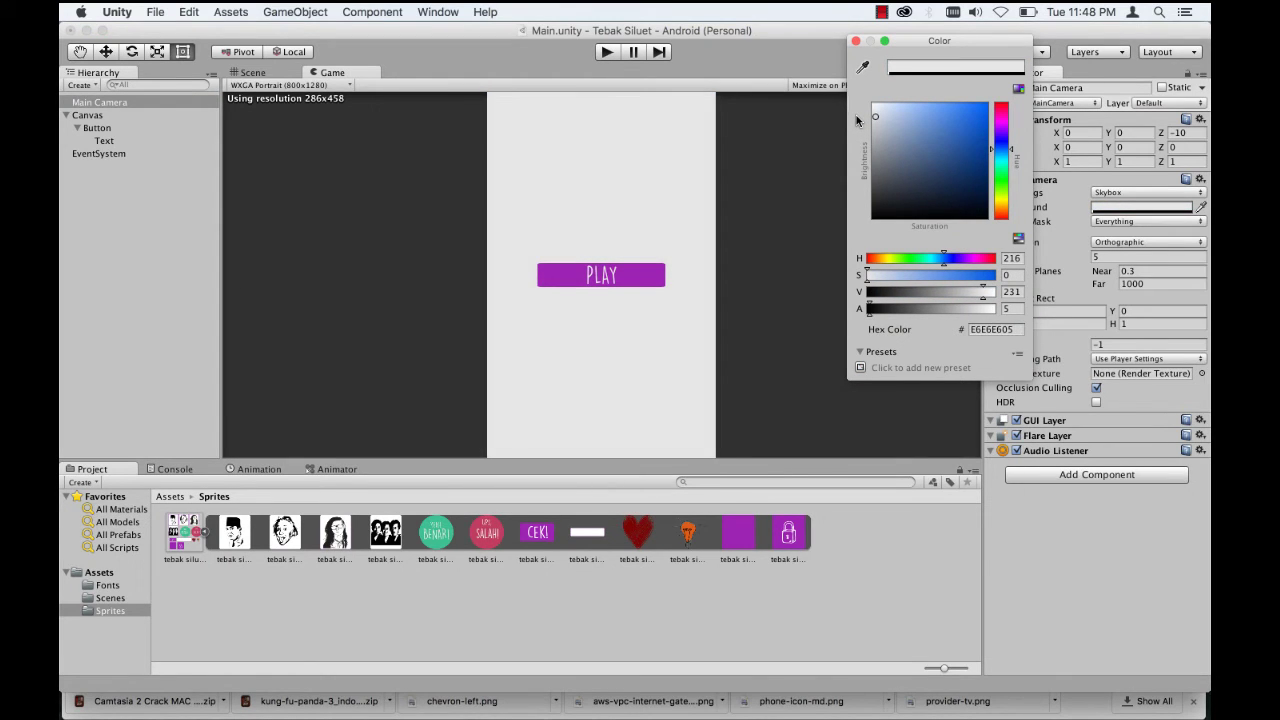
{"action": "left_click", "coordinate": [855, 41]}
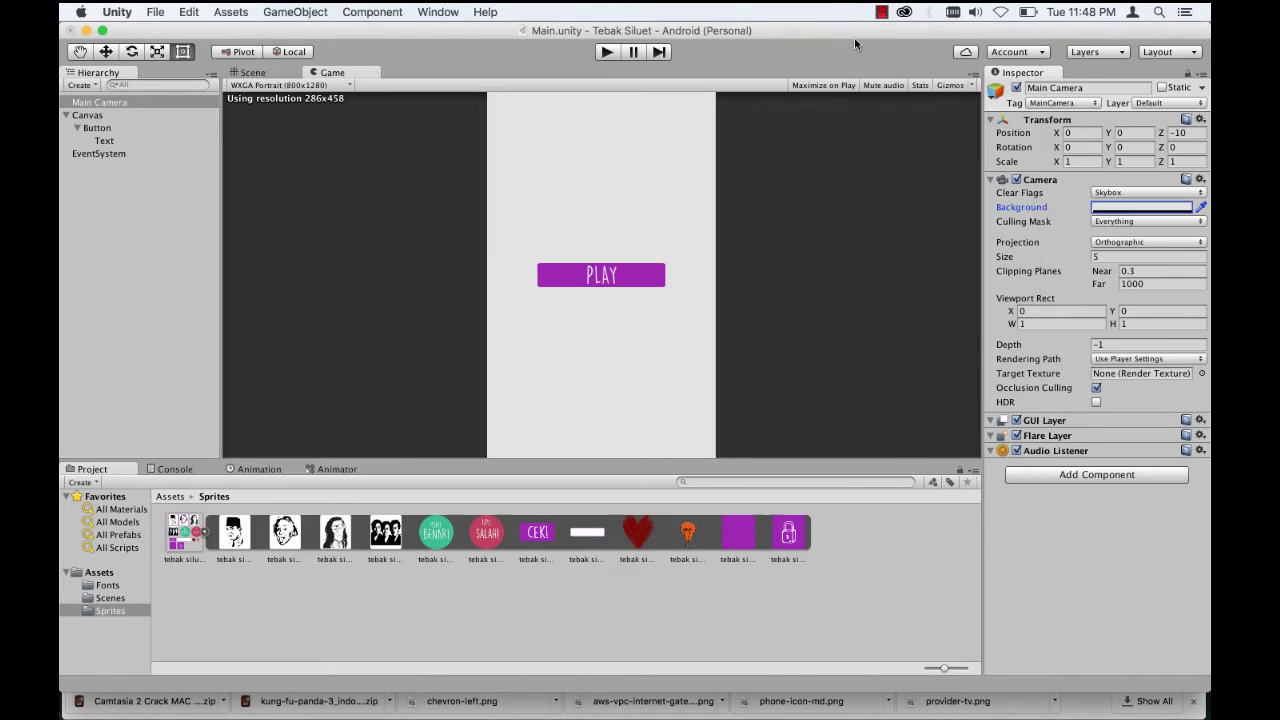
Step: Compare the new pale backdrop in the Scene and Game views
{"action": "left_click", "coordinate": [260, 74]}
{"action": "left_click", "coordinate": [333, 73]}
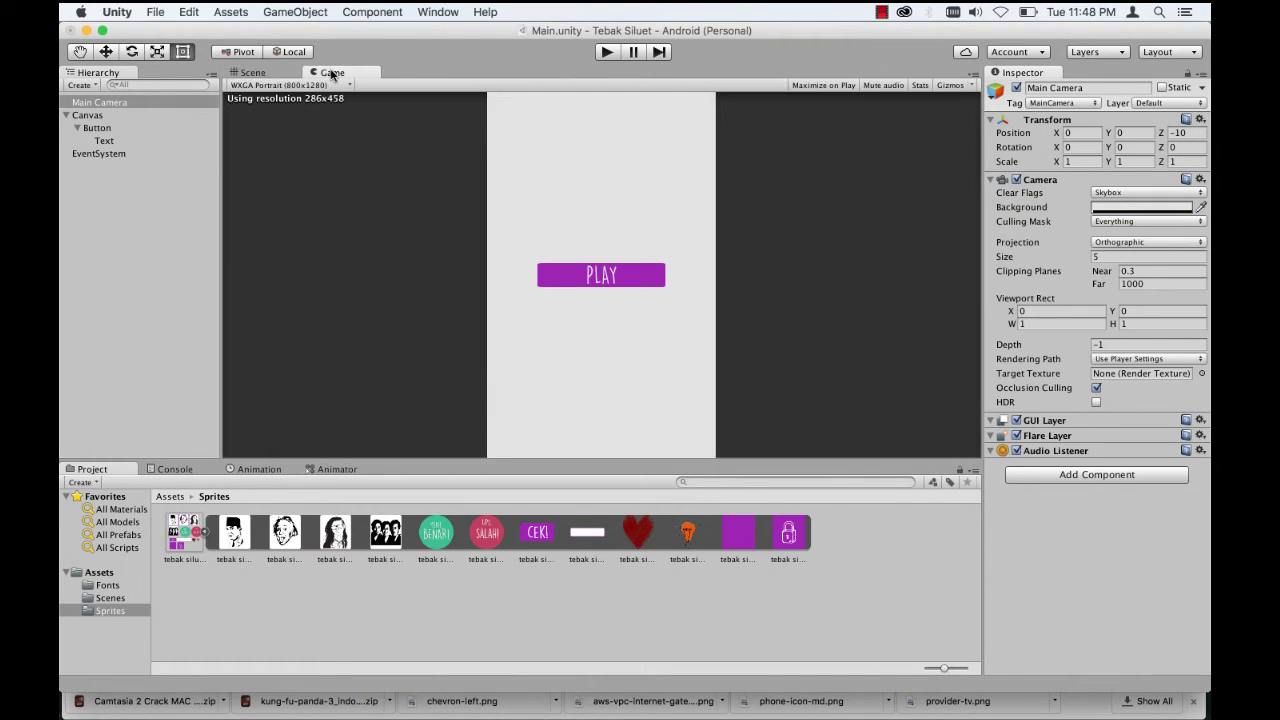
{"action": "left_click", "coordinate": [274, 74]}
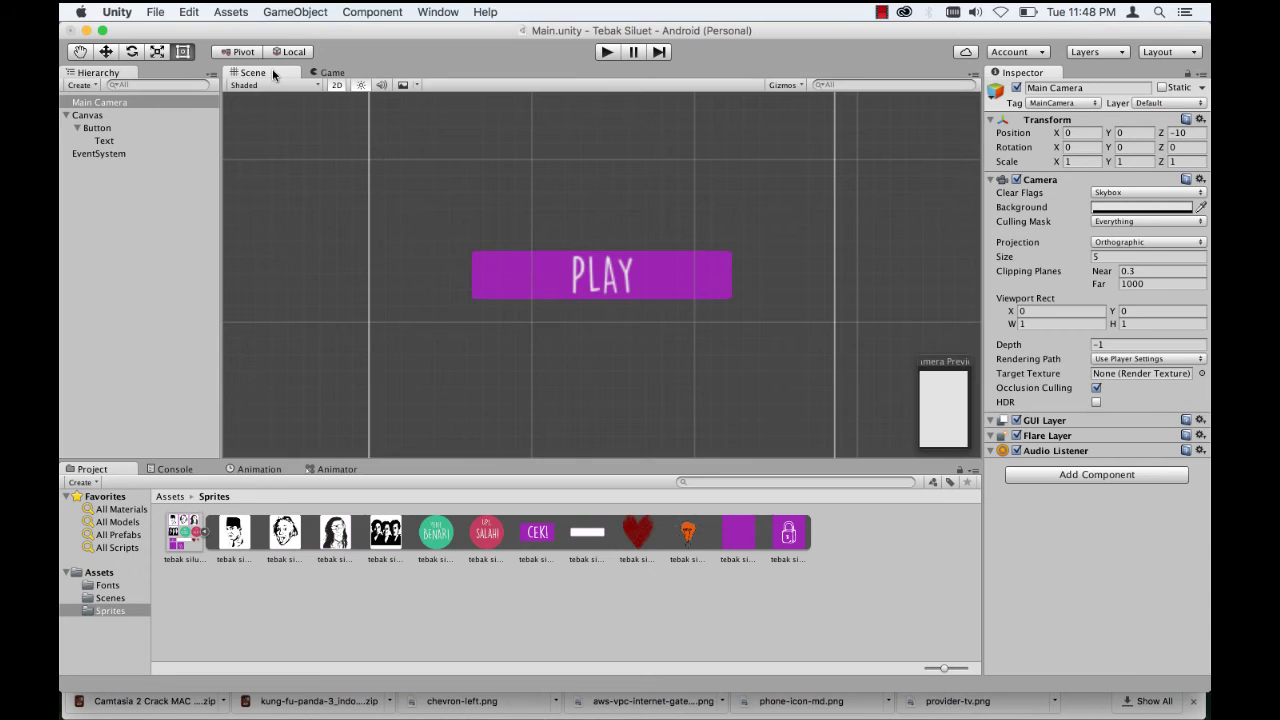
Step: Anchor the PLAY button middle-left with Alt held so it moves flush to the left edge
{"action": "left_click", "coordinate": [118, 130]}
{"action": "scroll", "coordinate": [563, 232], "scroll_direction": "down", "scroll_amount": 3}
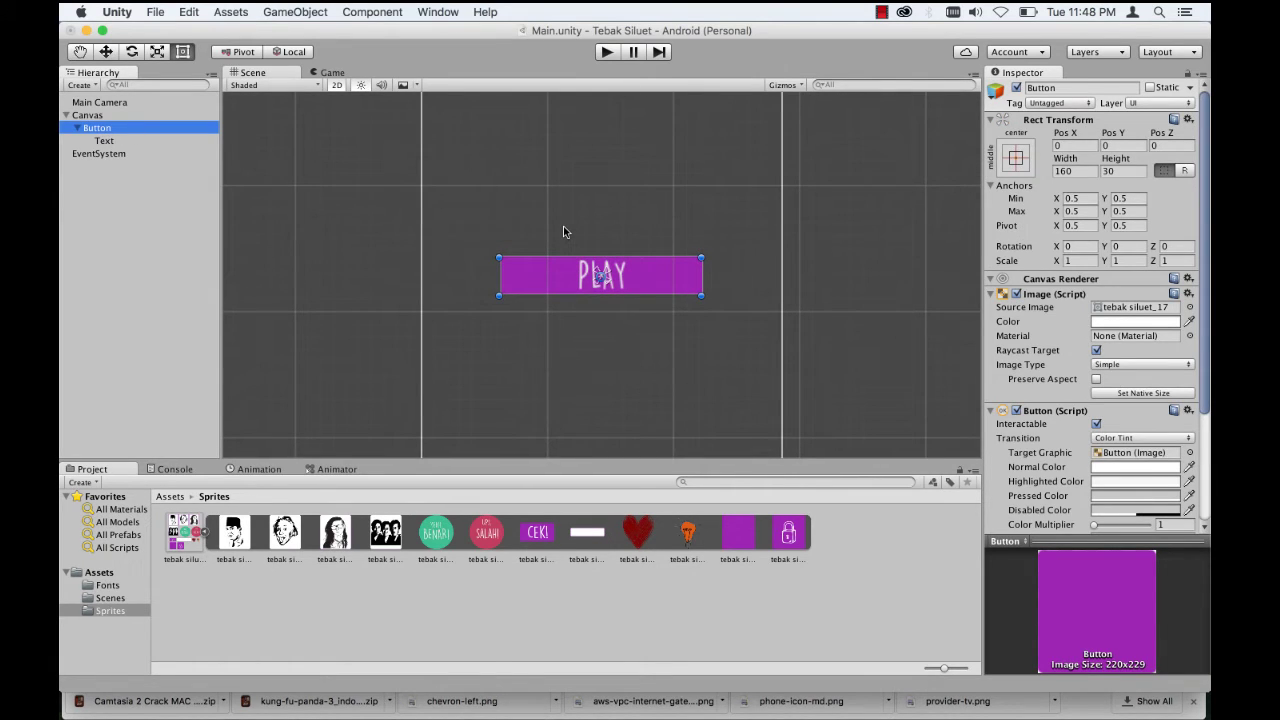
{"action": "scroll", "coordinate": [563, 226], "scroll_direction": "up", "scroll_amount": 1}
{"action": "scroll", "coordinate": [563, 226], "scroll_direction": "down", "scroll_amount": 1}
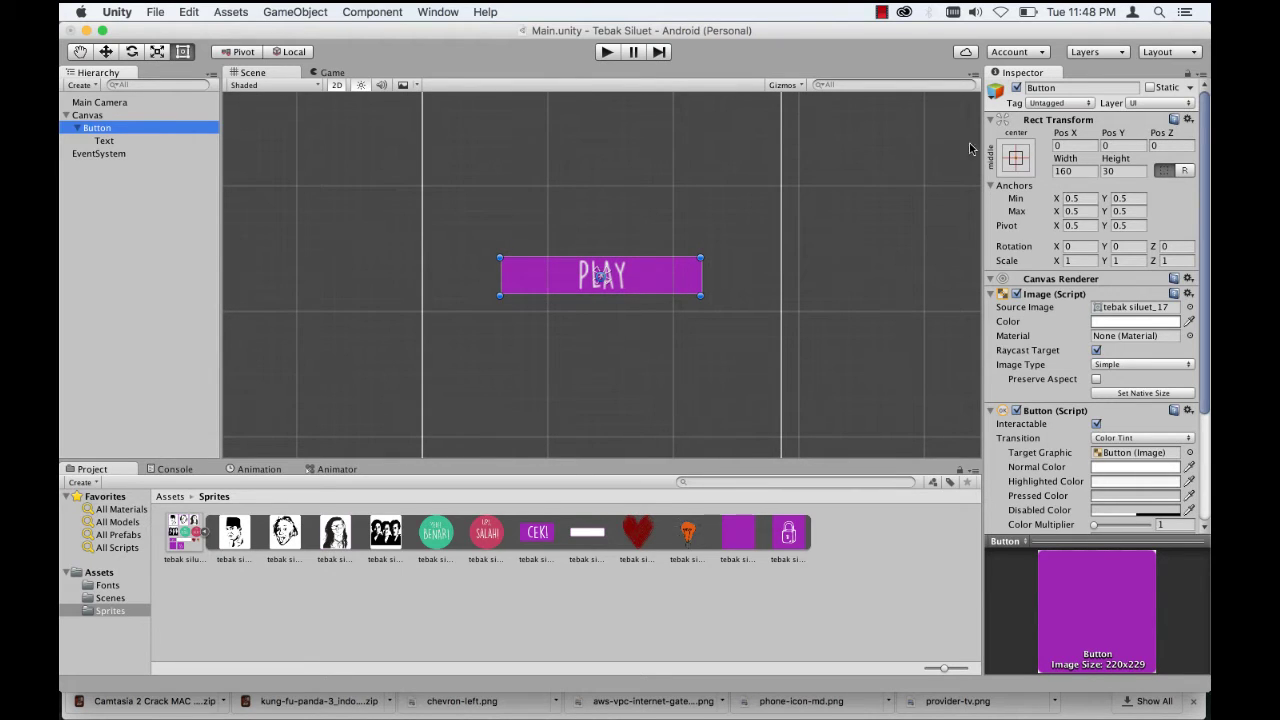
{"action": "left_click", "coordinate": [1020, 160]}
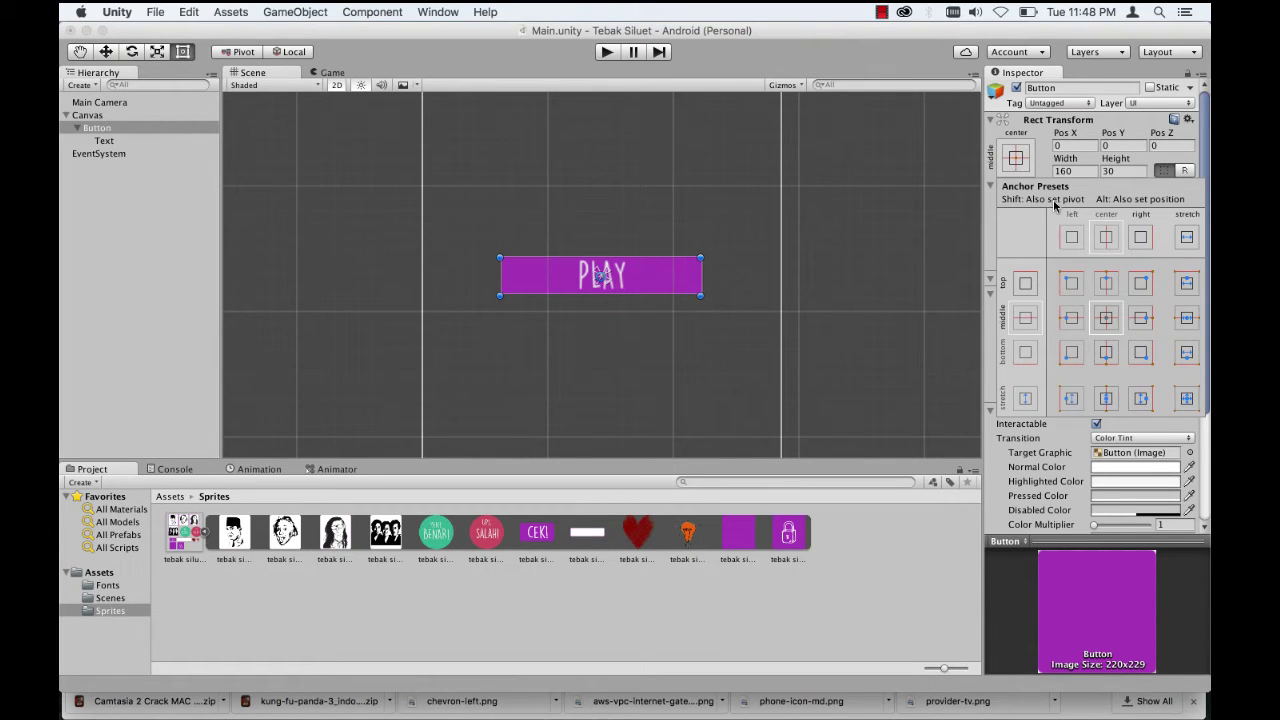
{"action": "left_click", "coordinate": [1072, 352]}
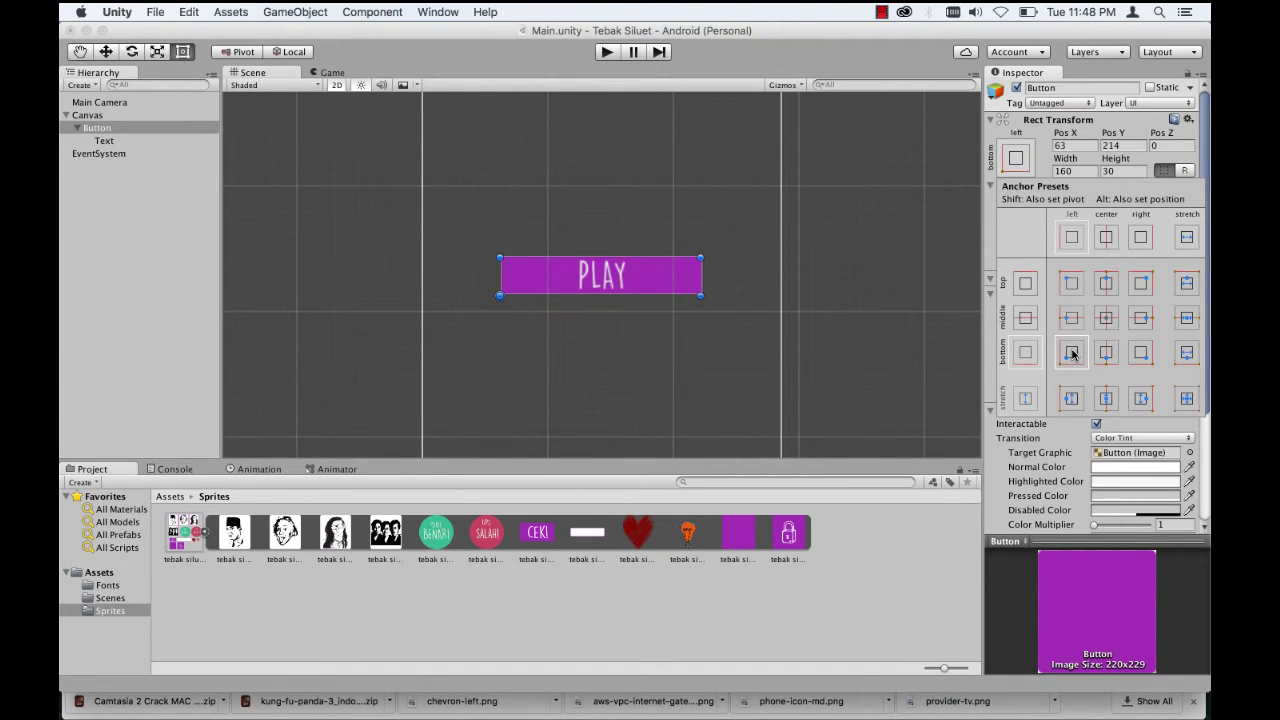
{"action": "left_click", "coordinate": [1106, 318]}
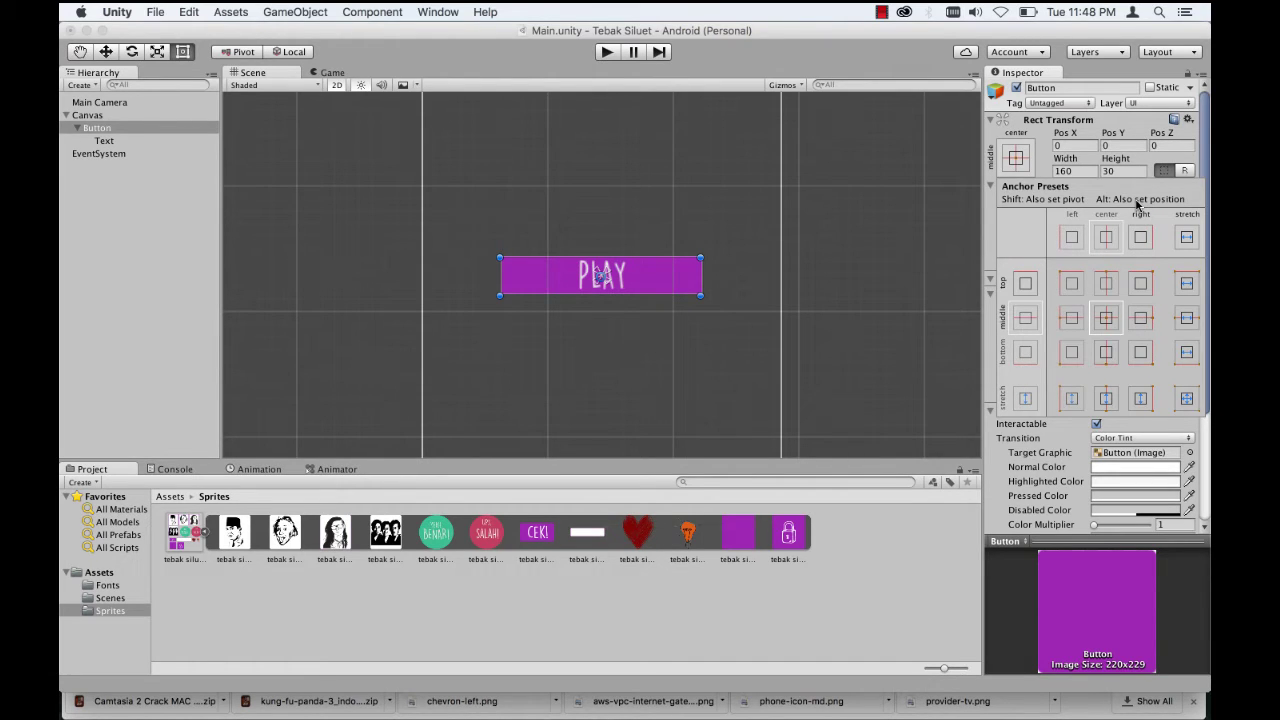
{"action": "key", "text": "alt"}
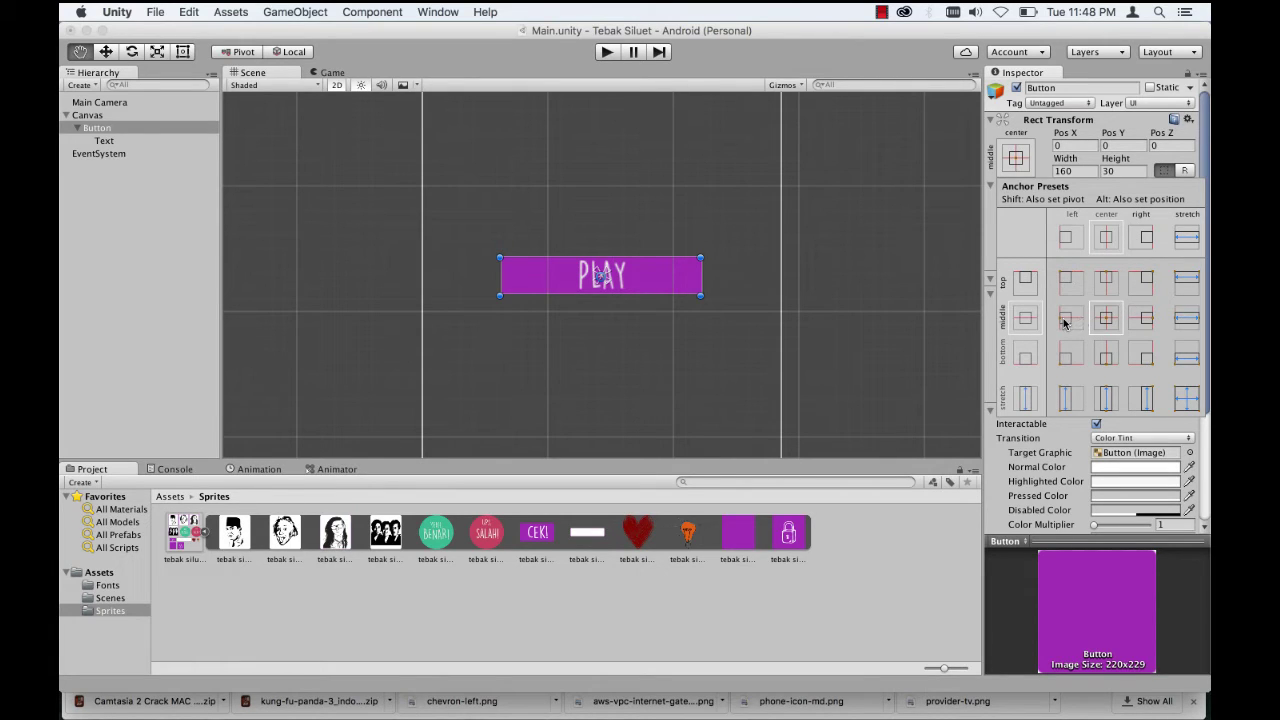
{"action": "left_click", "coordinate": [1063, 320], "text": "alt"}
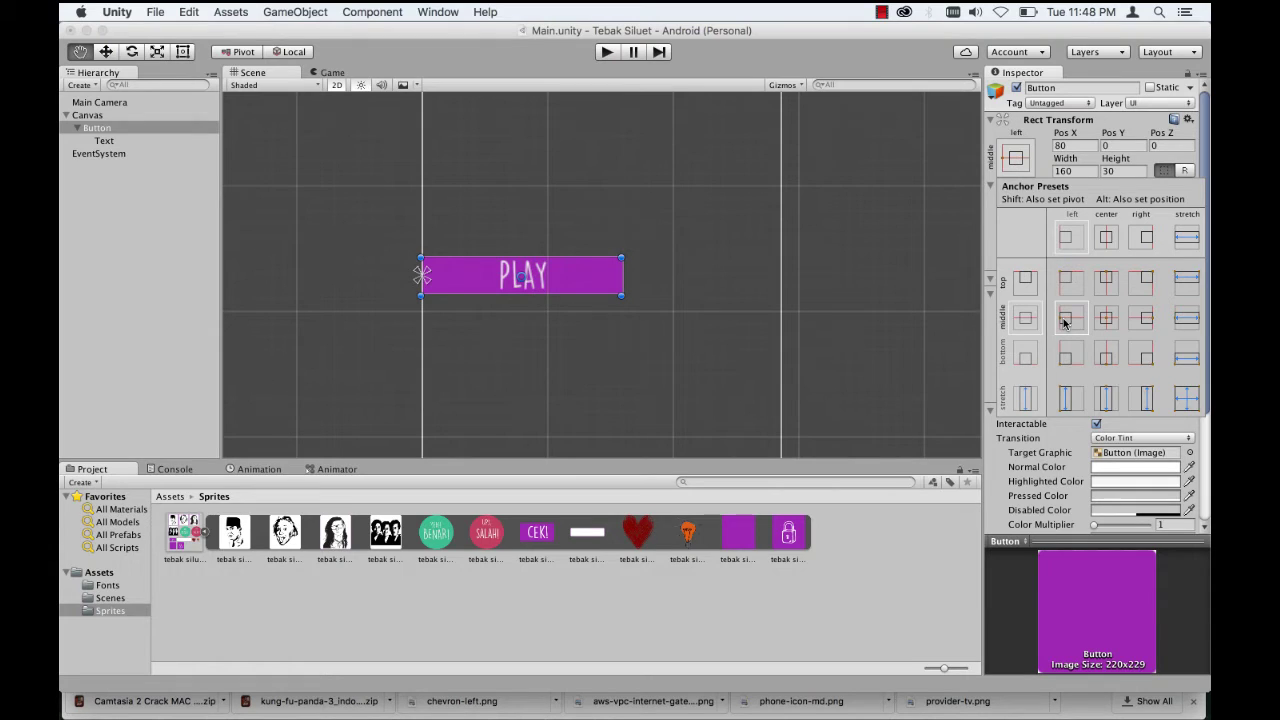
Step: Preview the left-anchored button at Pos X 80 in the Game view
{"action": "scroll", "coordinate": [816, 257], "scroll_direction": "down", "scroll_amount": 2}
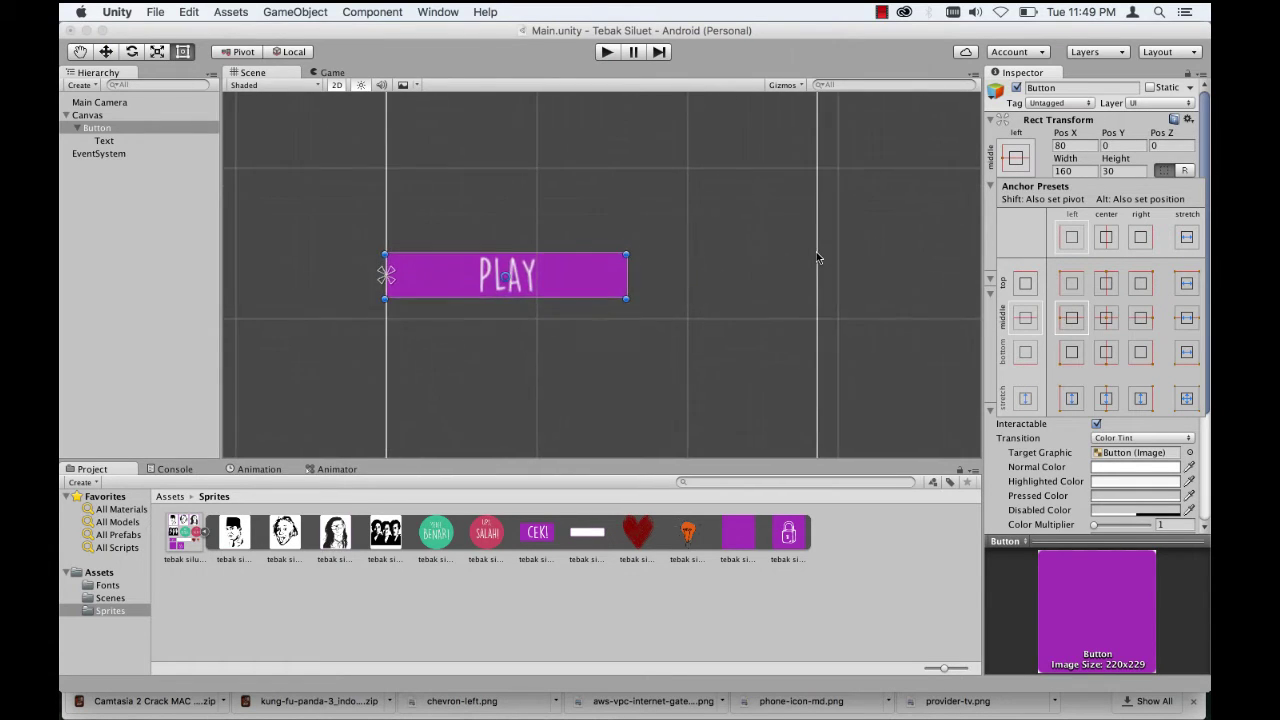
{"action": "scroll", "coordinate": [816, 257], "scroll_direction": "down", "scroll_amount": 2}
{"action": "scroll", "coordinate": [816, 257], "scroll_direction": "down", "scroll_amount": 2}
{"action": "scroll", "coordinate": [816, 257], "scroll_direction": "down", "scroll_amount": 2}
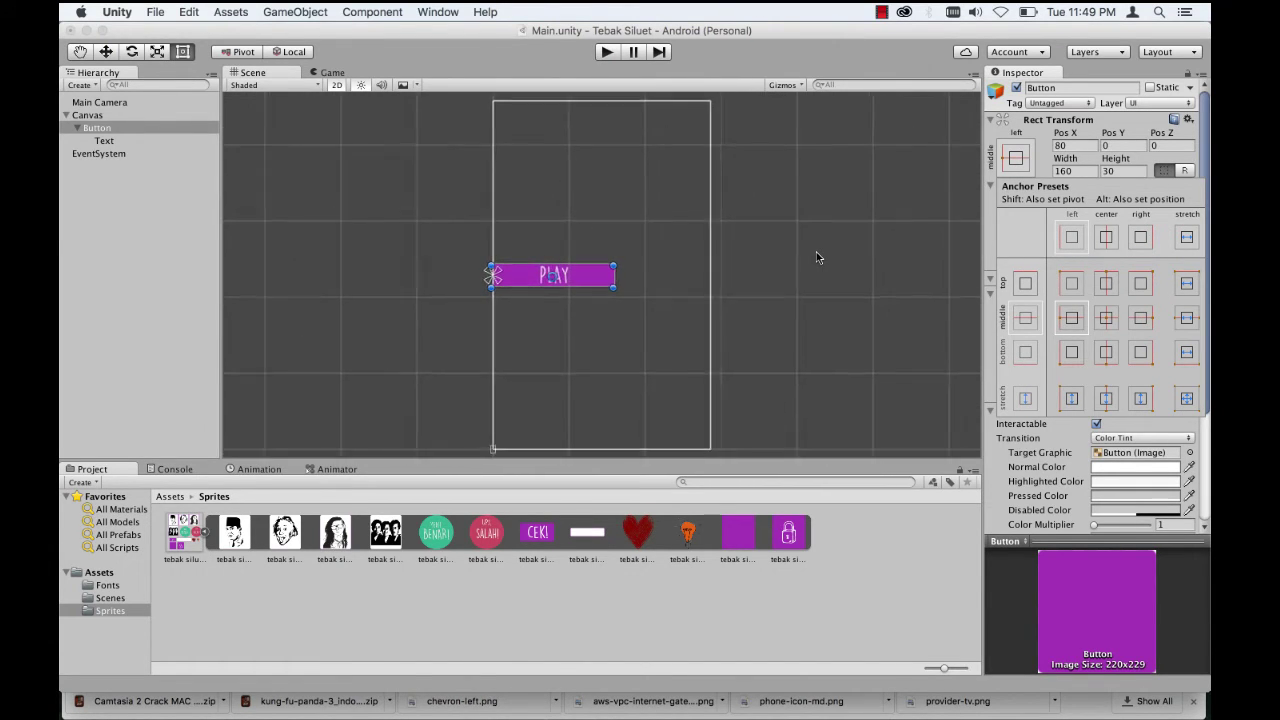
{"action": "left_click", "coordinate": [336, 74]}
{"action": "left_click", "coordinate": [336, 74]}
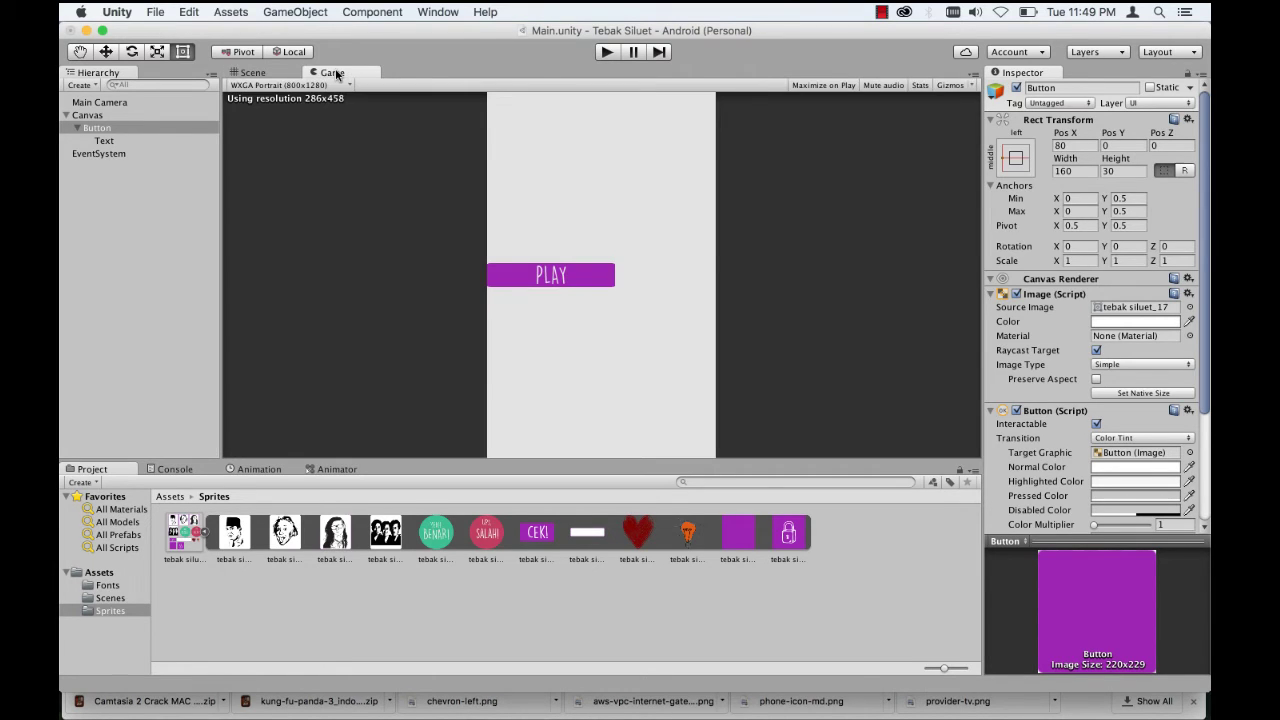
{"action": "left_click", "coordinate": [281, 75]}
{"action": "scroll", "coordinate": [673, 267], "scroll_direction": "up", "scroll_amount": 3}
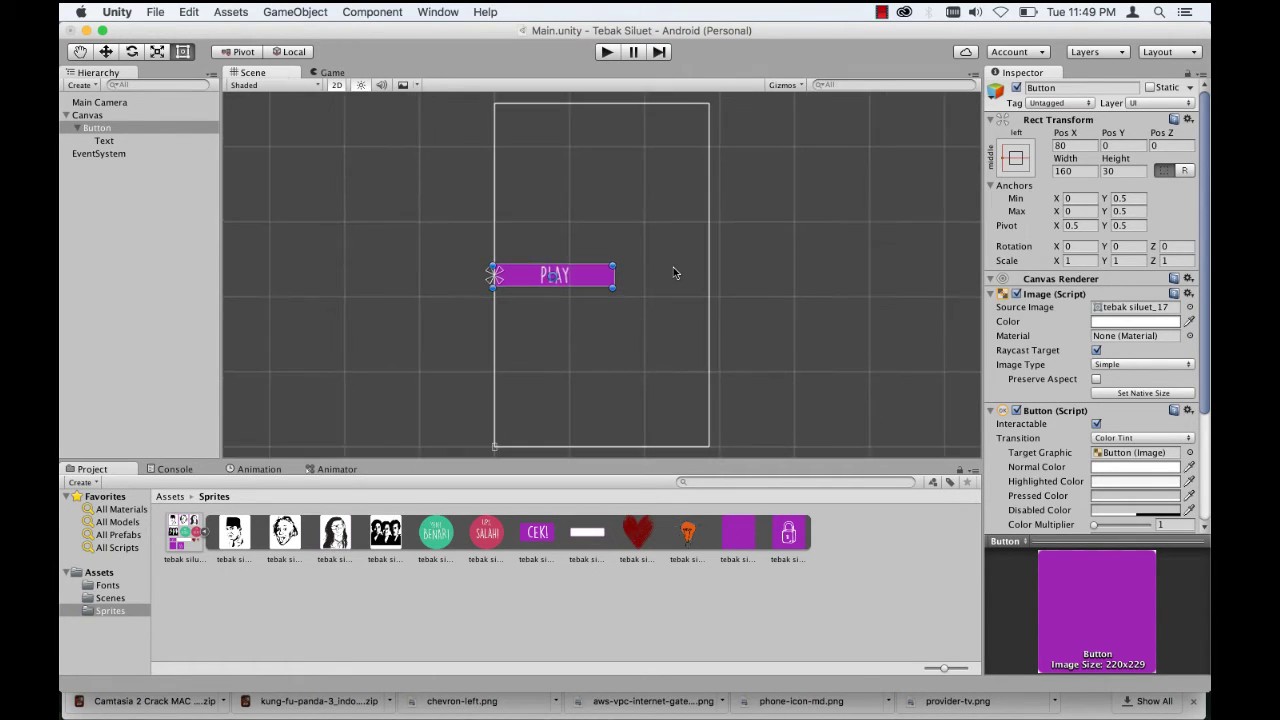
{"action": "left_click", "coordinate": [334, 72]}
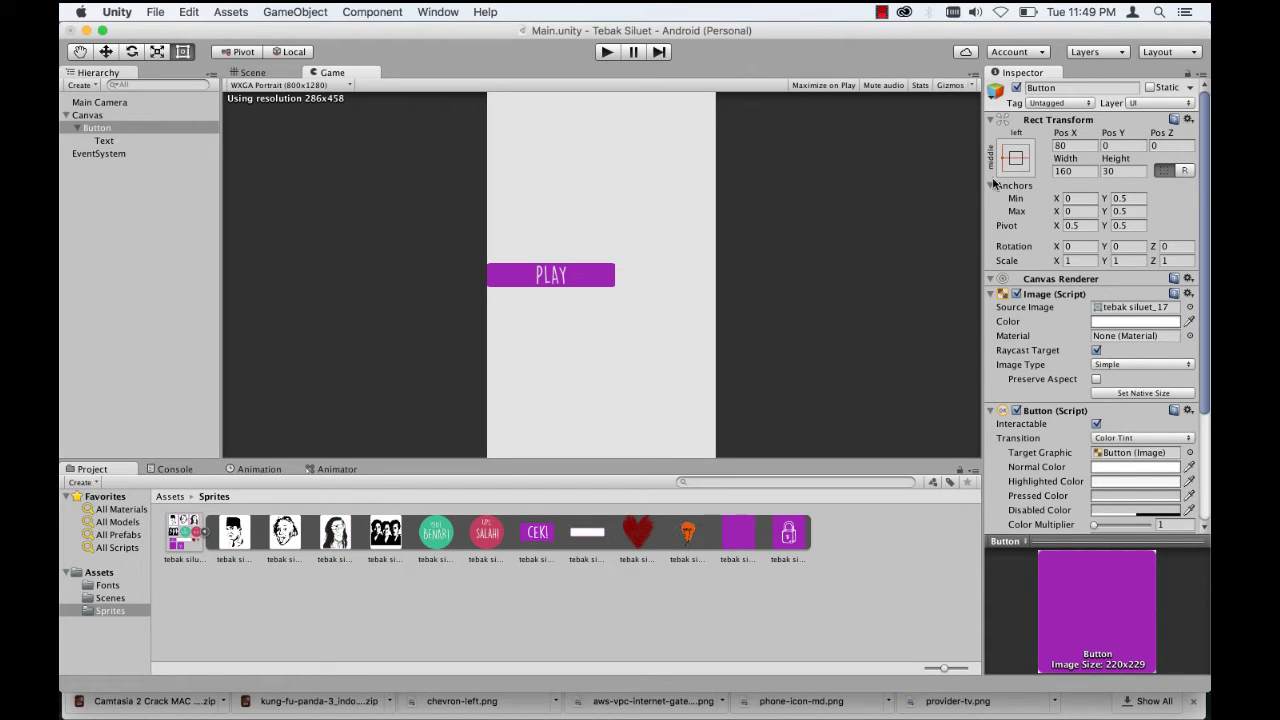
Step: Reopen the anchor presets and toggle the Alt position option on and off
{"action": "left_click", "coordinate": [1018, 166]}
{"action": "key", "text": "alt"}
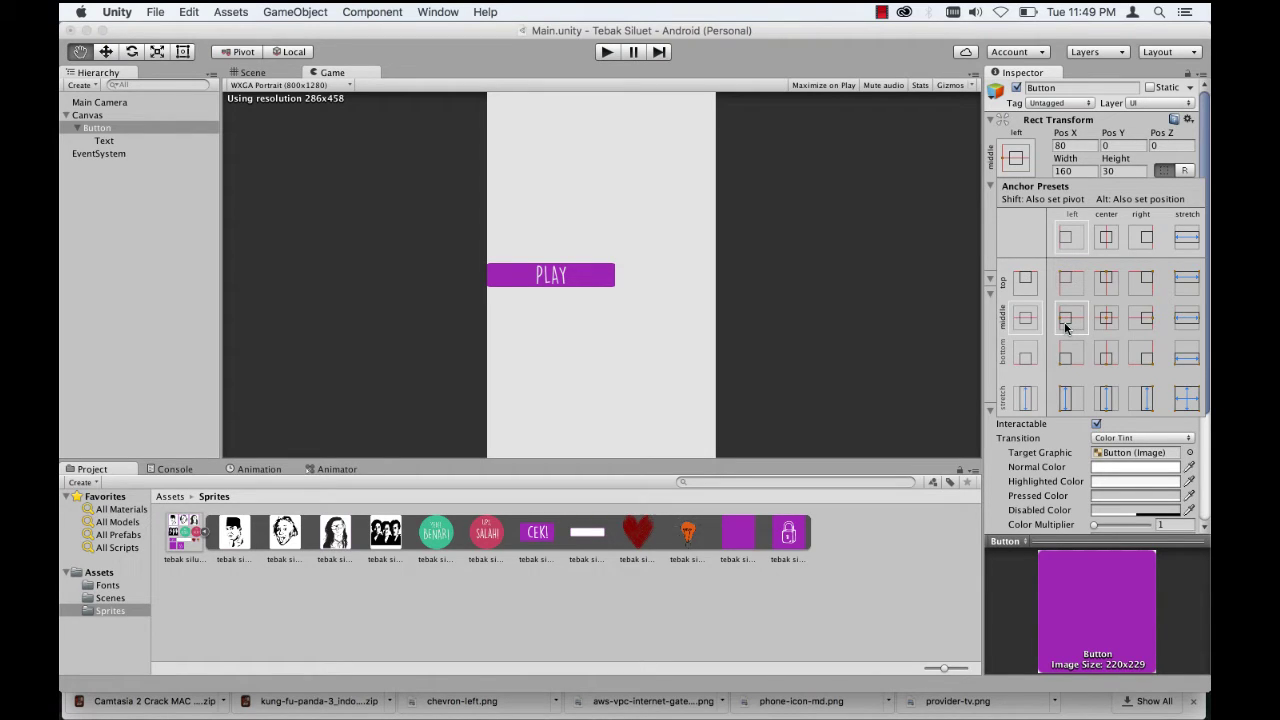
{"action": "key", "text": "alt"}
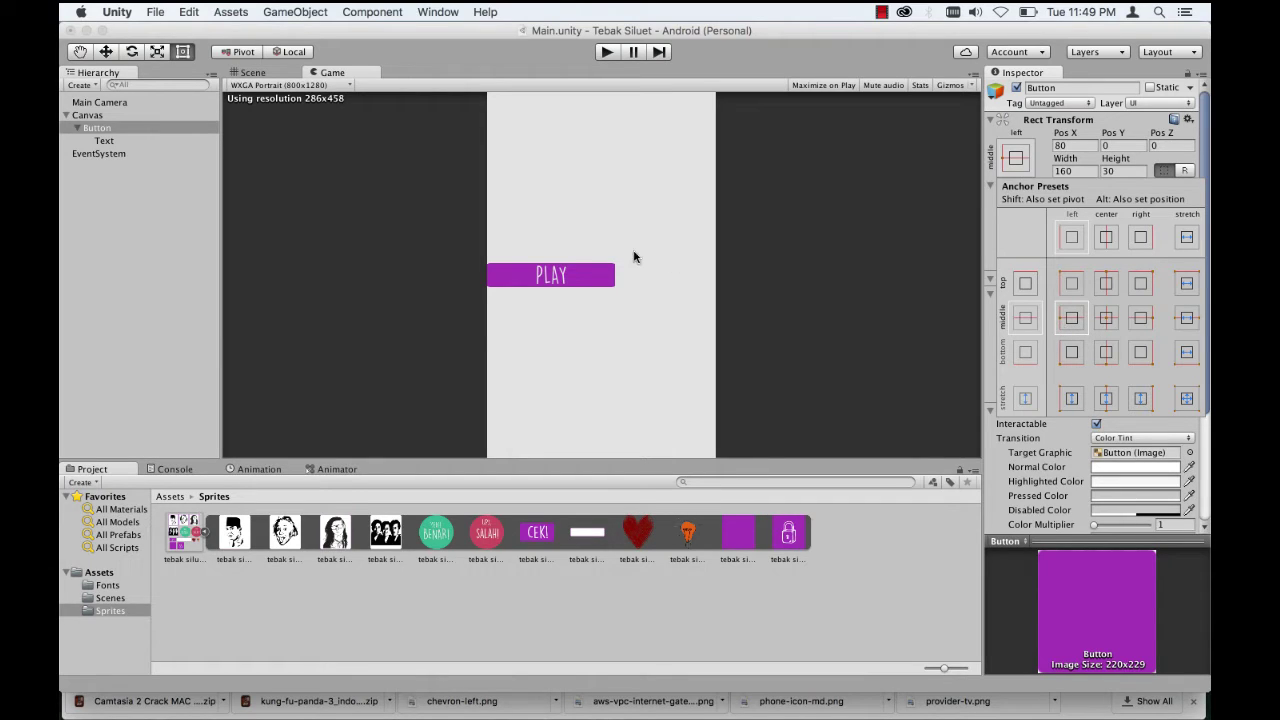
Step: Preview the left-anchored button at 1024x600 and 1280x800 landscape, then back at 800x1280 portrait
{"action": "left_click", "coordinate": [316, 85]}
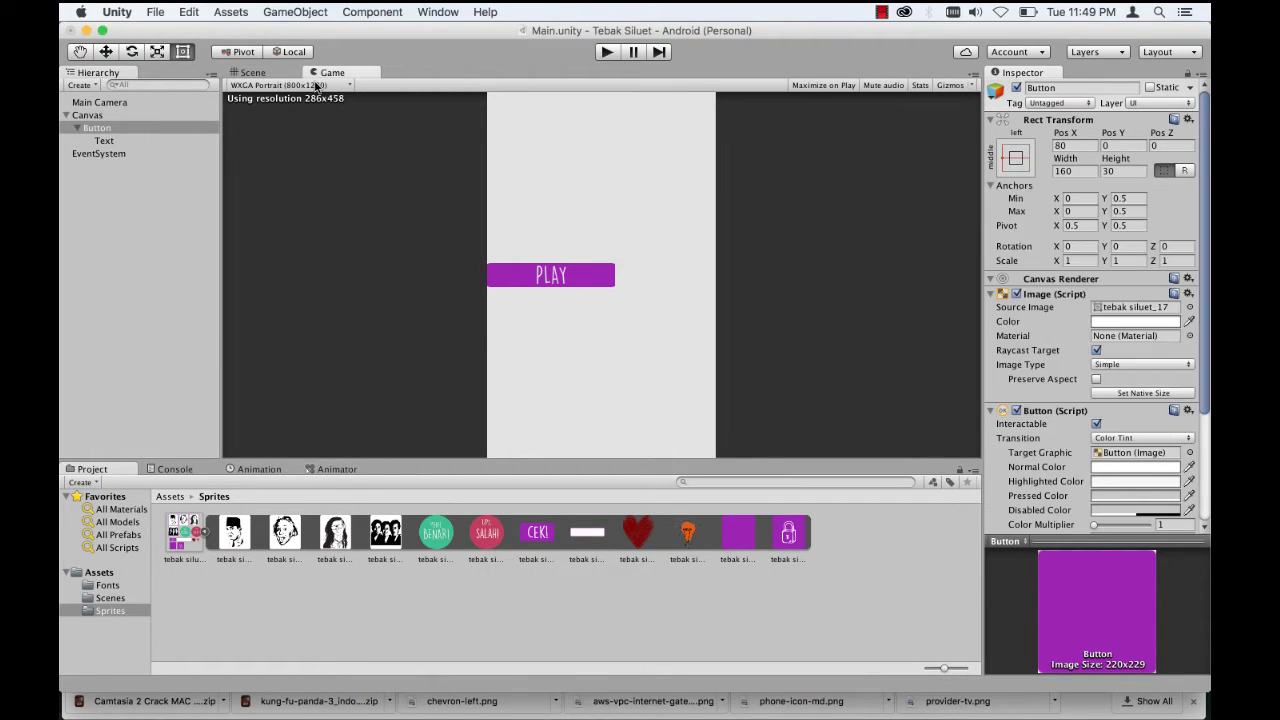
{"action": "left_click", "coordinate": [316, 85]}
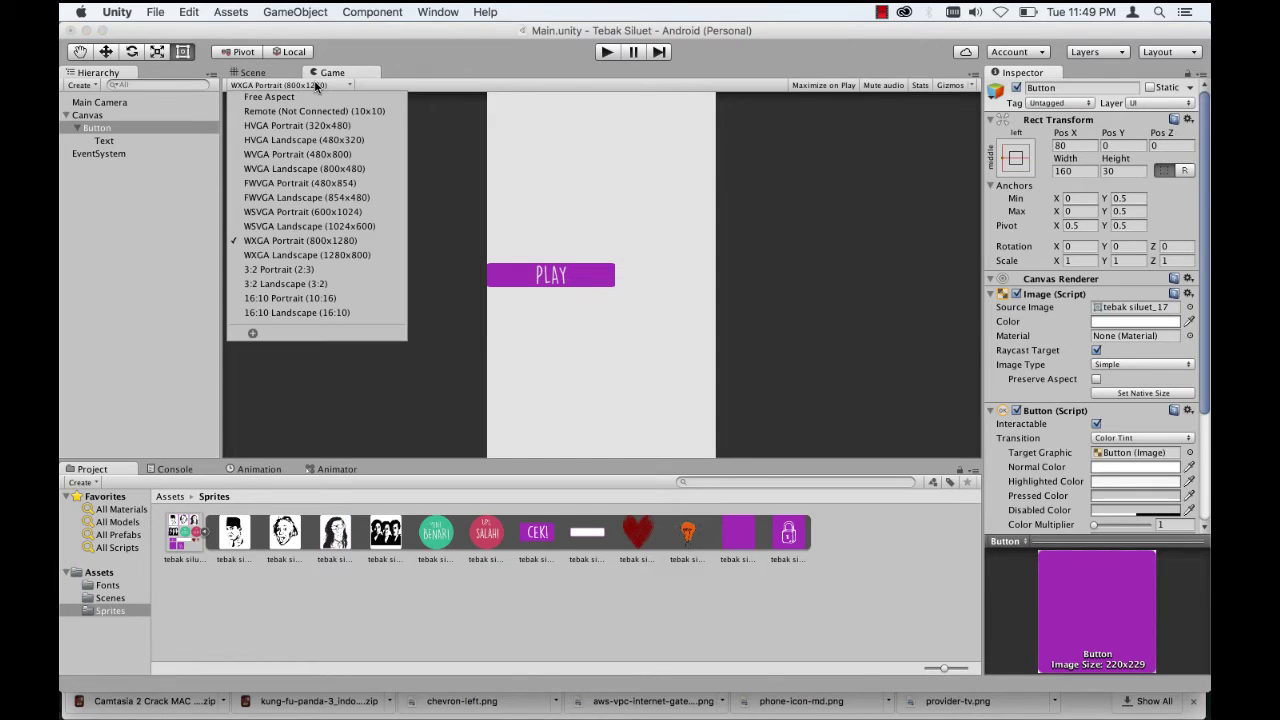
{"action": "left_click", "coordinate": [340, 228]}
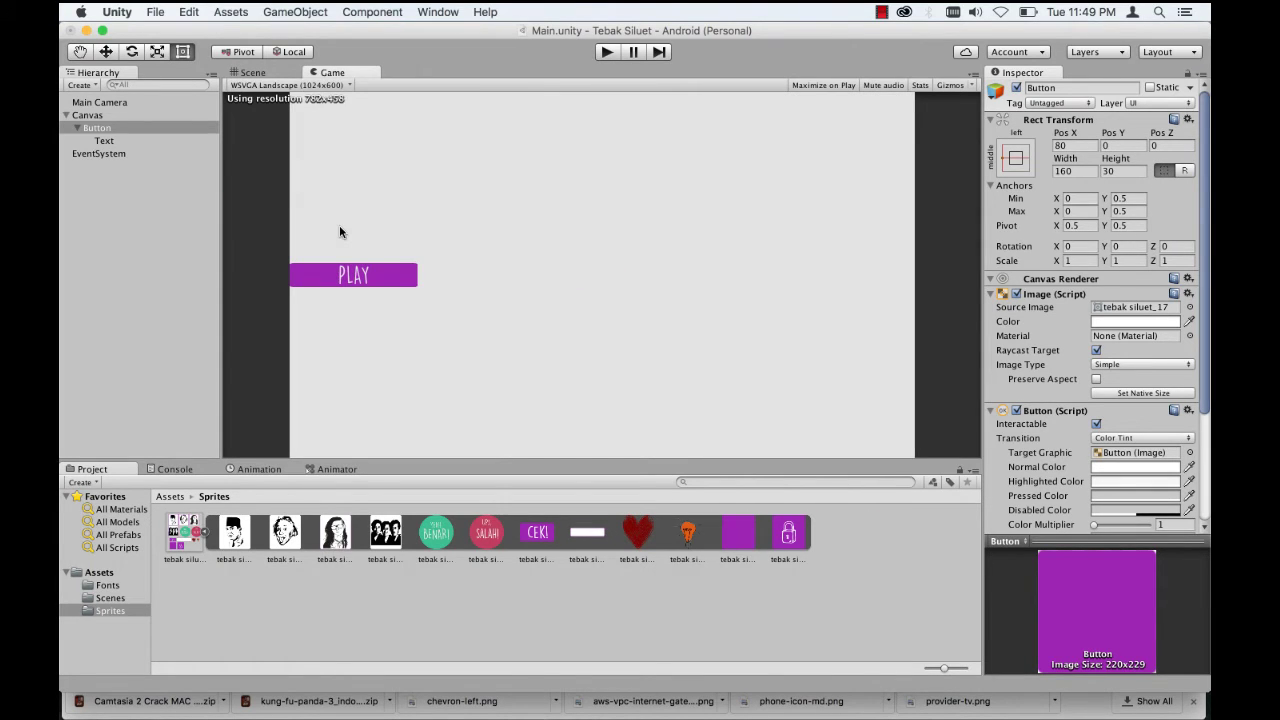
{"action": "left_click", "coordinate": [318, 86]}
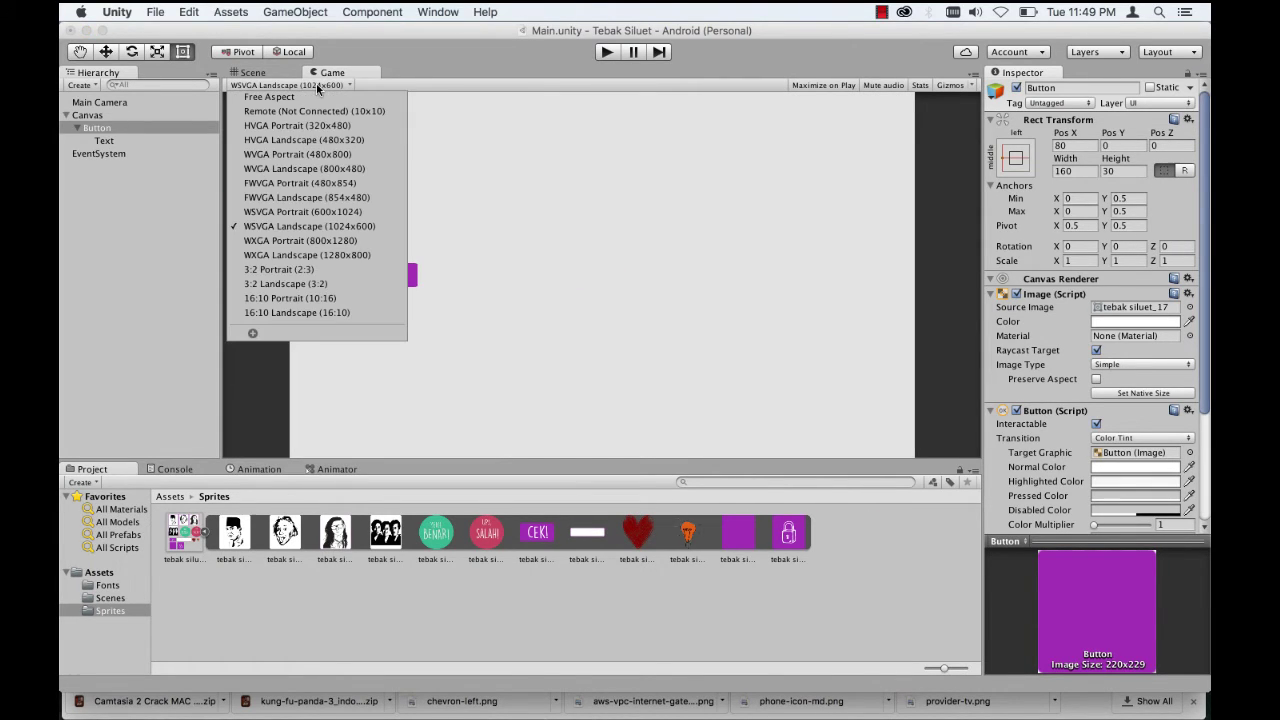
{"action": "left_click", "coordinate": [311, 255]}
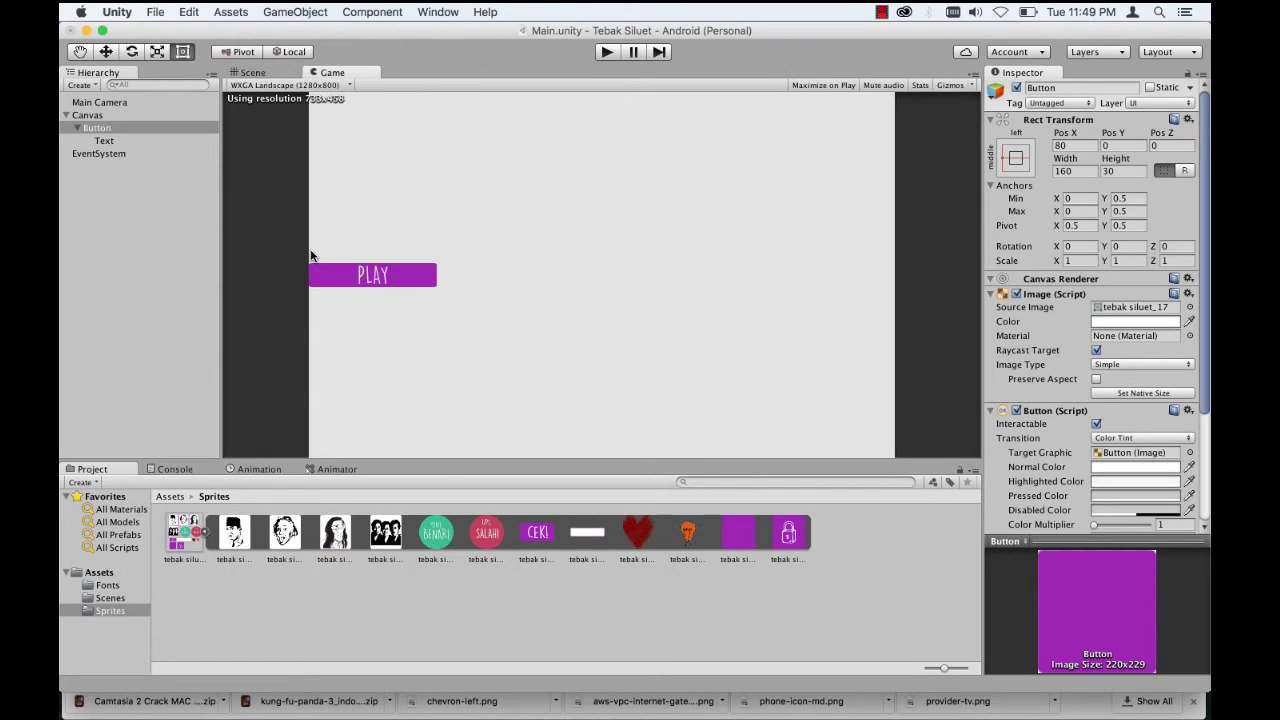
{"action": "left_click", "coordinate": [313, 87]}
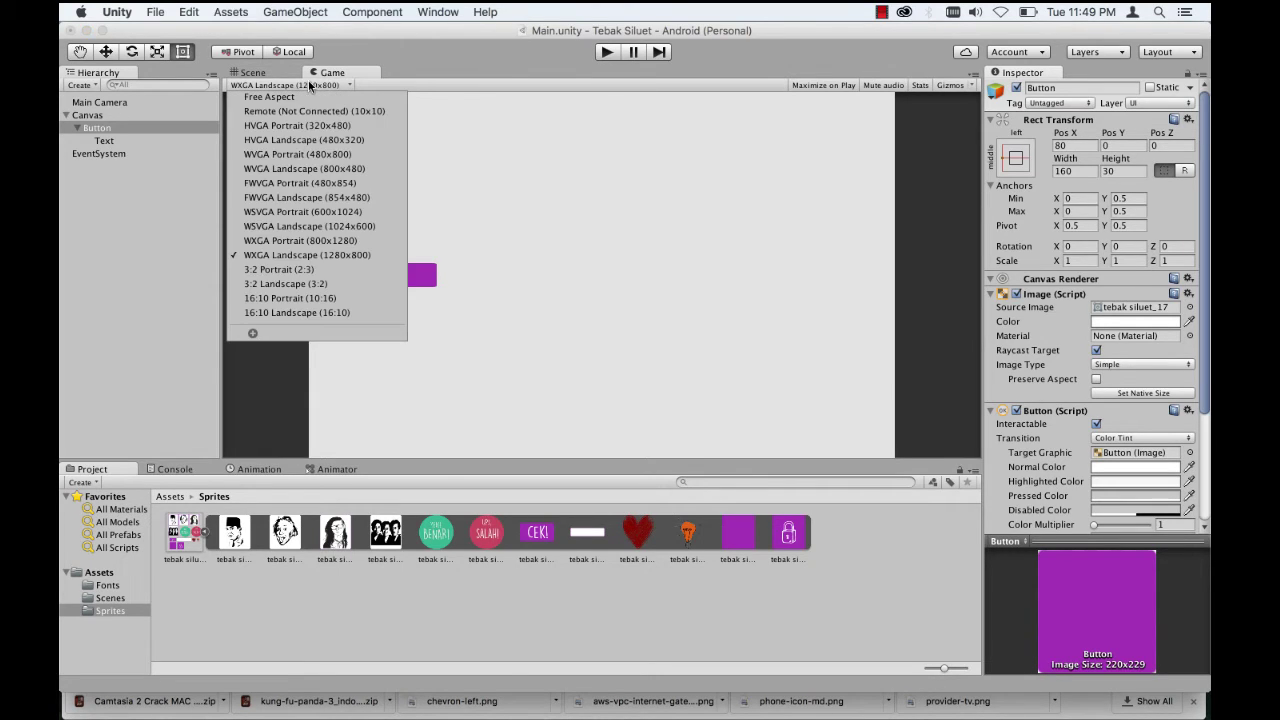
{"action": "left_click", "coordinate": [338, 243]}
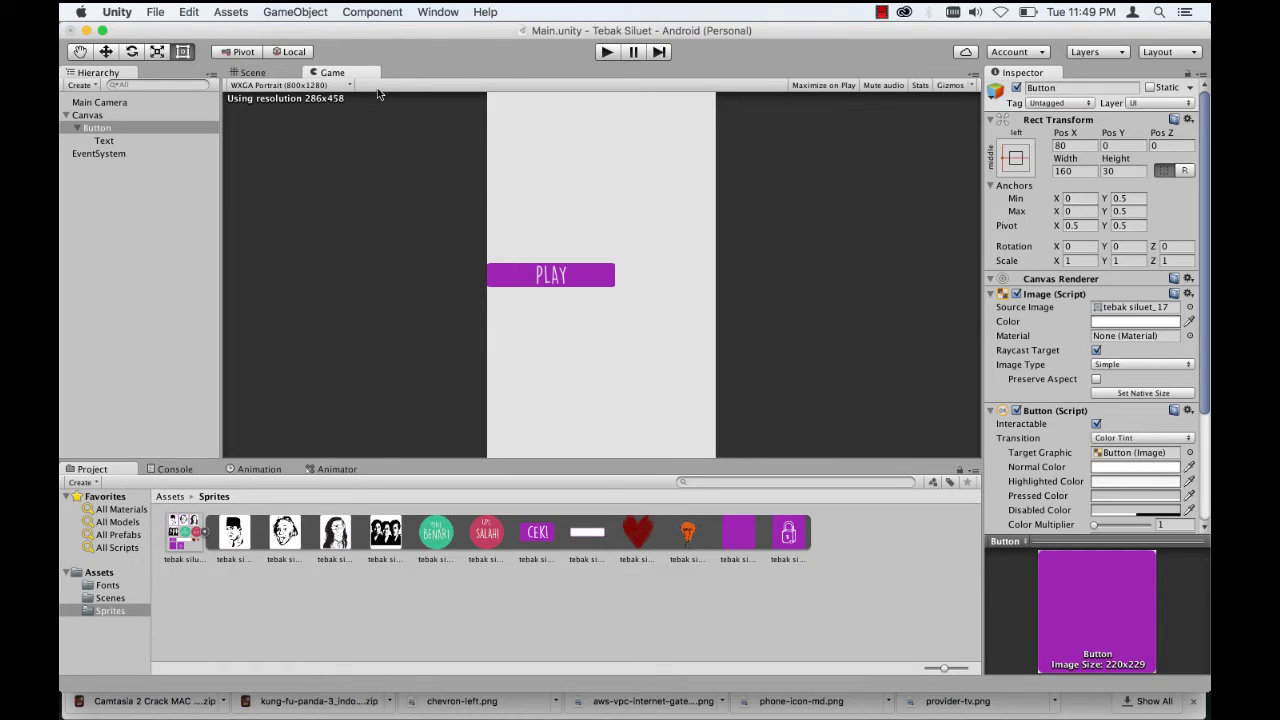
Step: Fit the PLAY button's anchors to its corners (Min 0/0.4627, Max 0.5594/0.5394) and preview it
{"action": "left_click", "coordinate": [253, 73]}
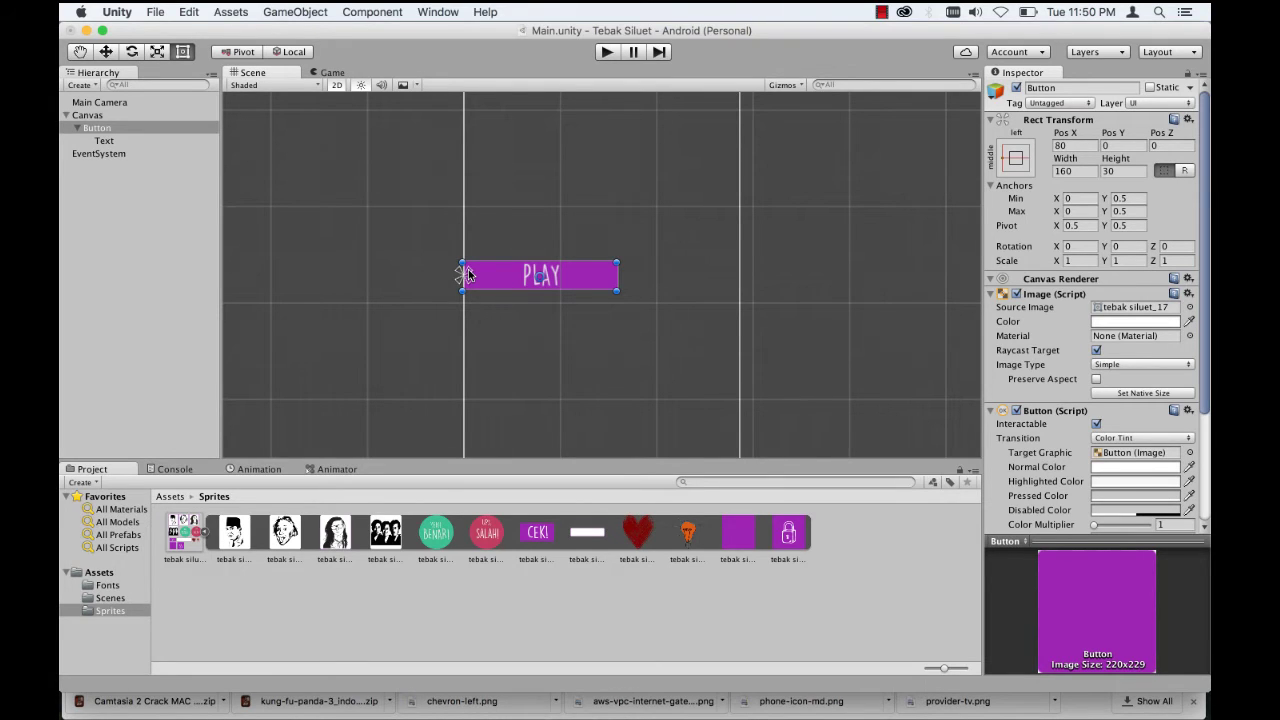
{"action": "left_click_drag", "start_coordinate": [468, 275], "coordinate": [648, 257]}
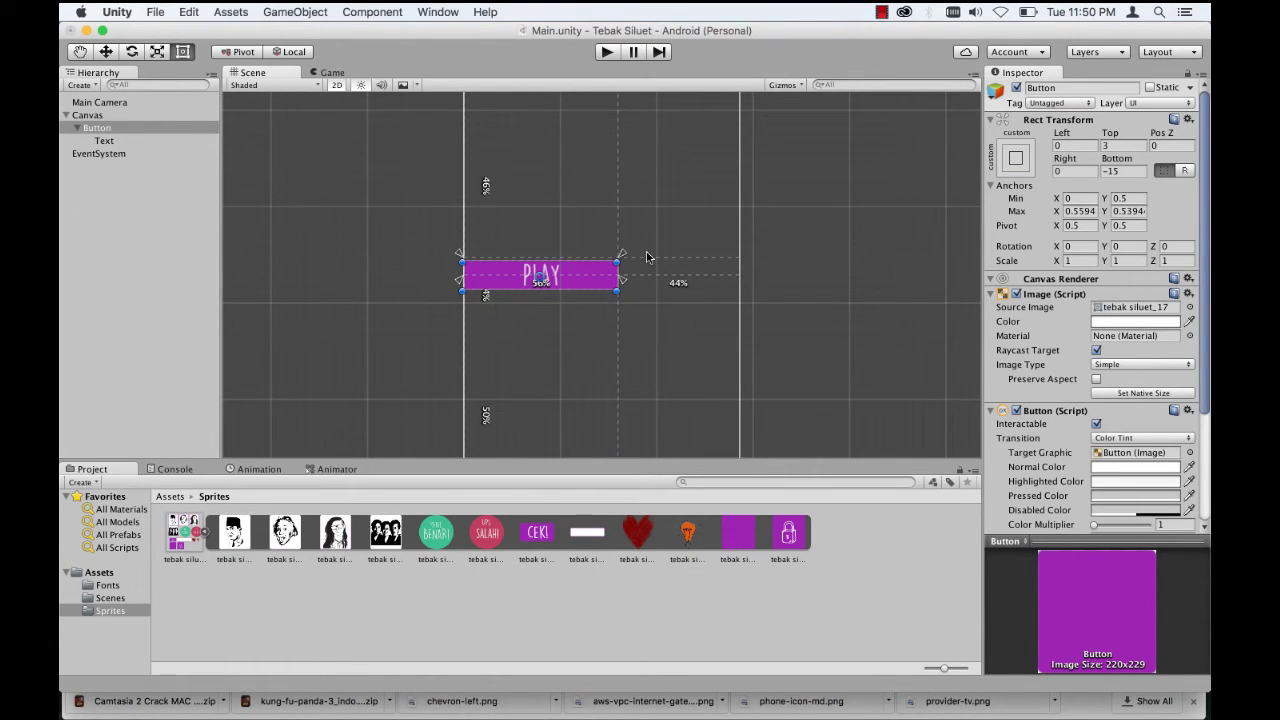
{"action": "left_click_drag", "start_coordinate": [648, 257], "coordinate": [623, 295]}
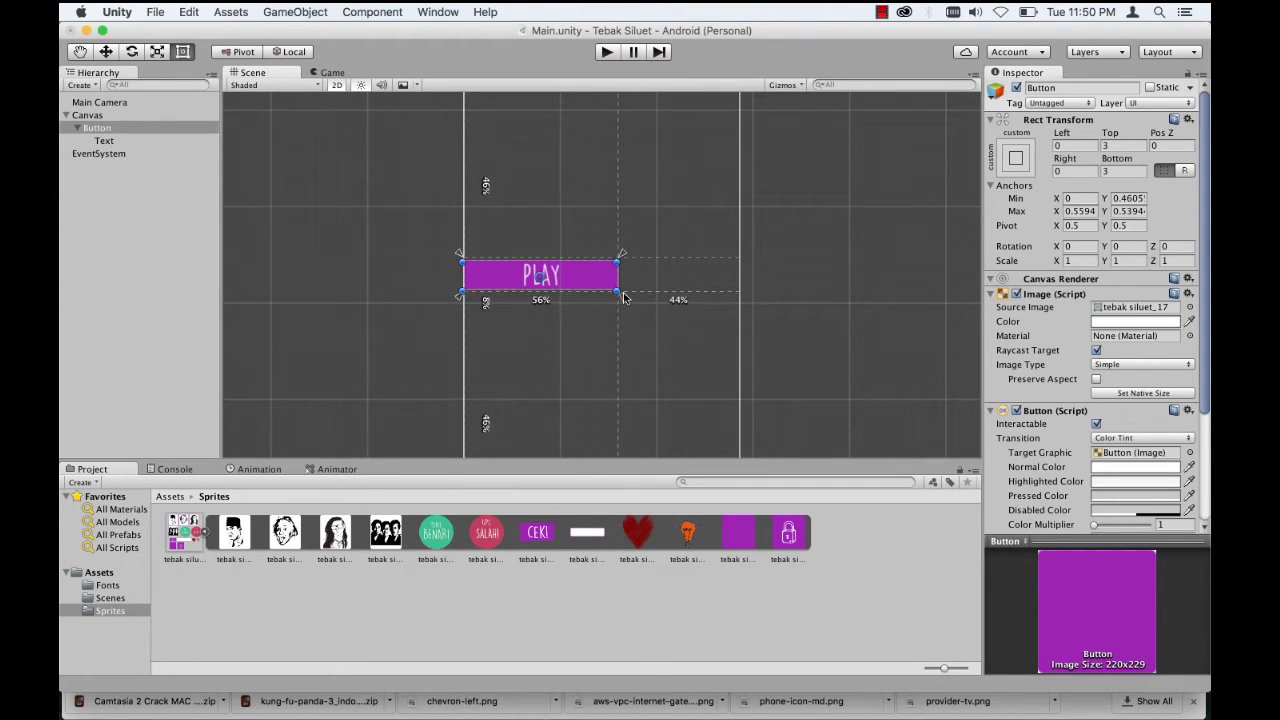
{"action": "left_click_drag", "start_coordinate": [623, 293], "coordinate": [623, 292]}
{"action": "left_click", "coordinate": [333, 72]}
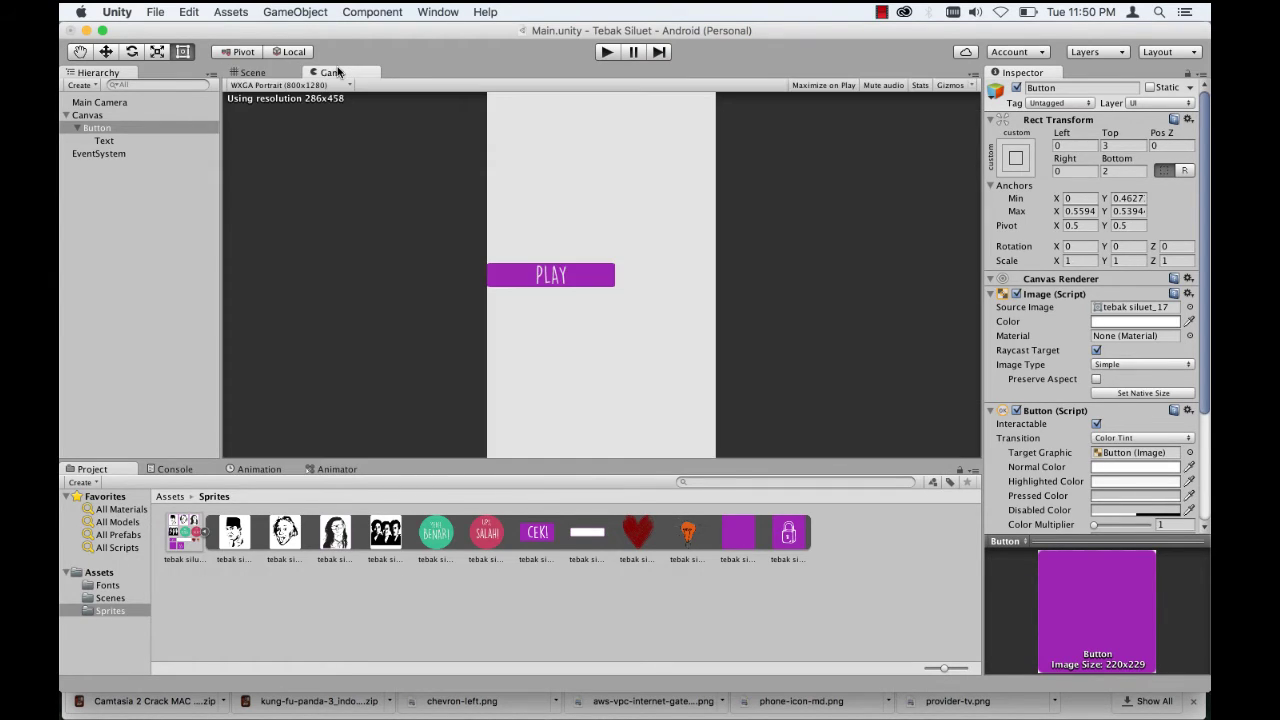
{"action": "left_click", "coordinate": [330, 86]}
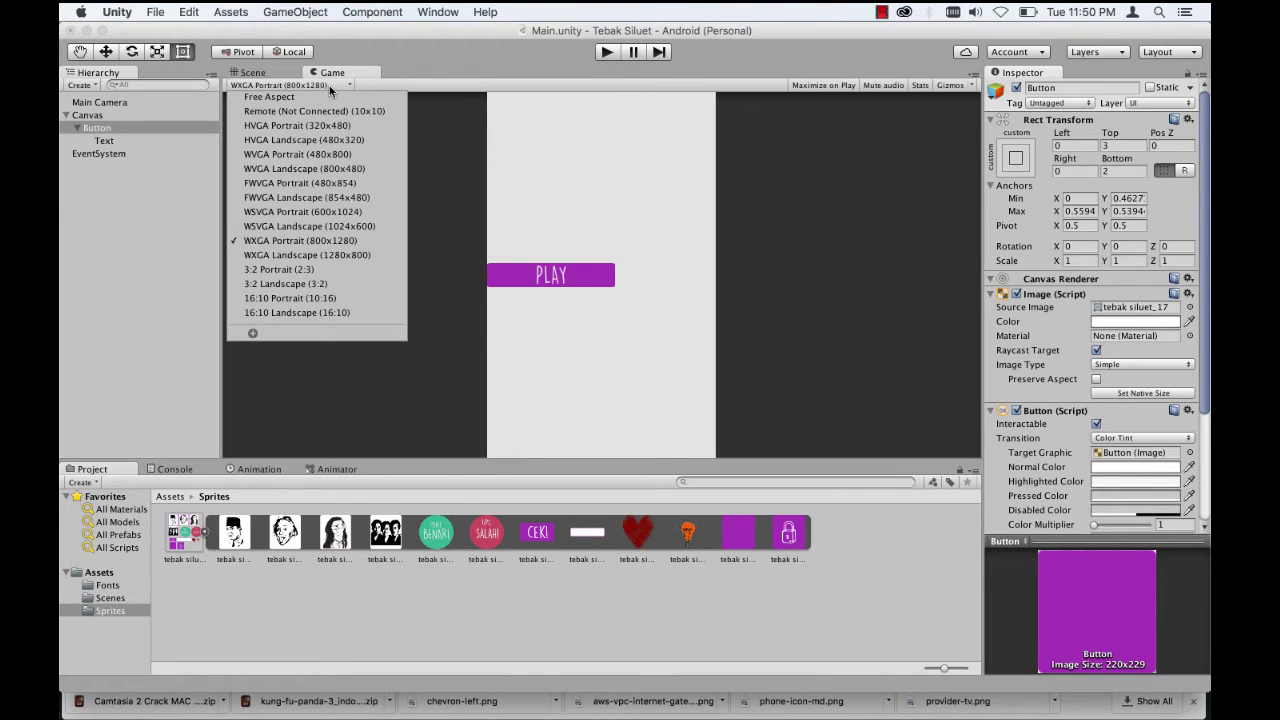
{"action": "left_click", "coordinate": [306, 231]}
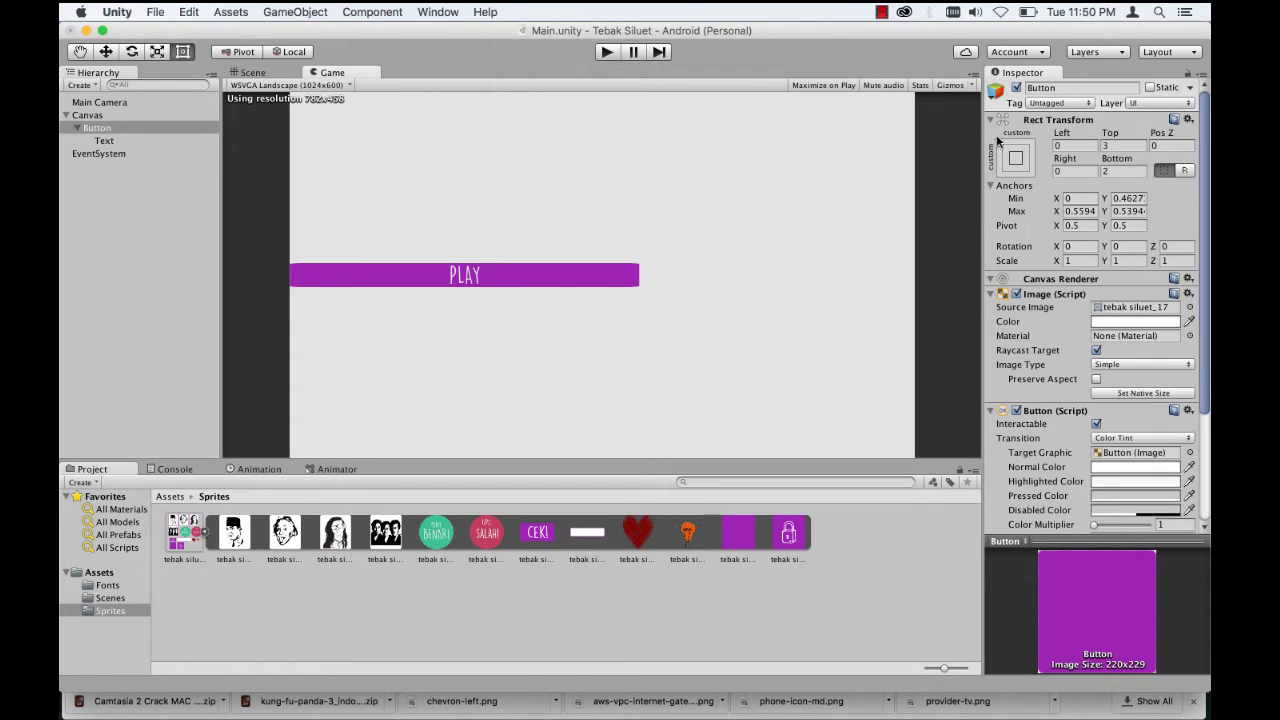
{"action": "left_click", "coordinate": [1017, 160]}
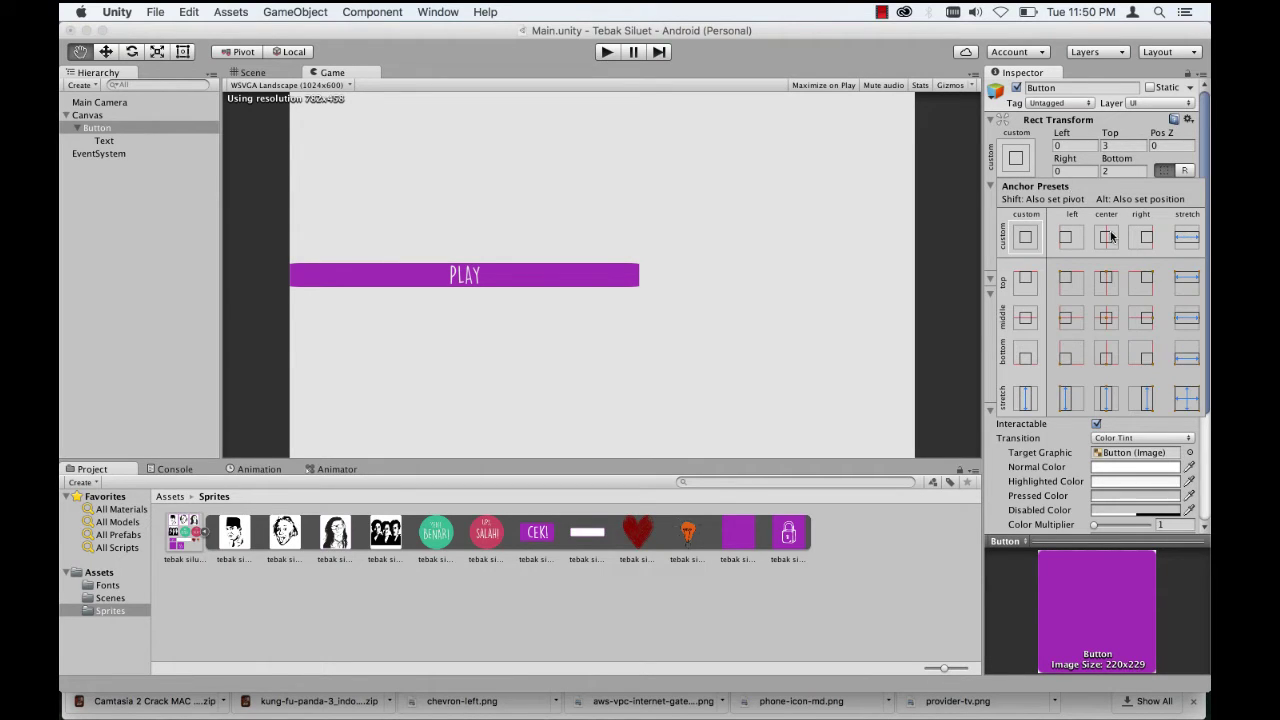
{"action": "left_click", "coordinate": [1072, 320]}
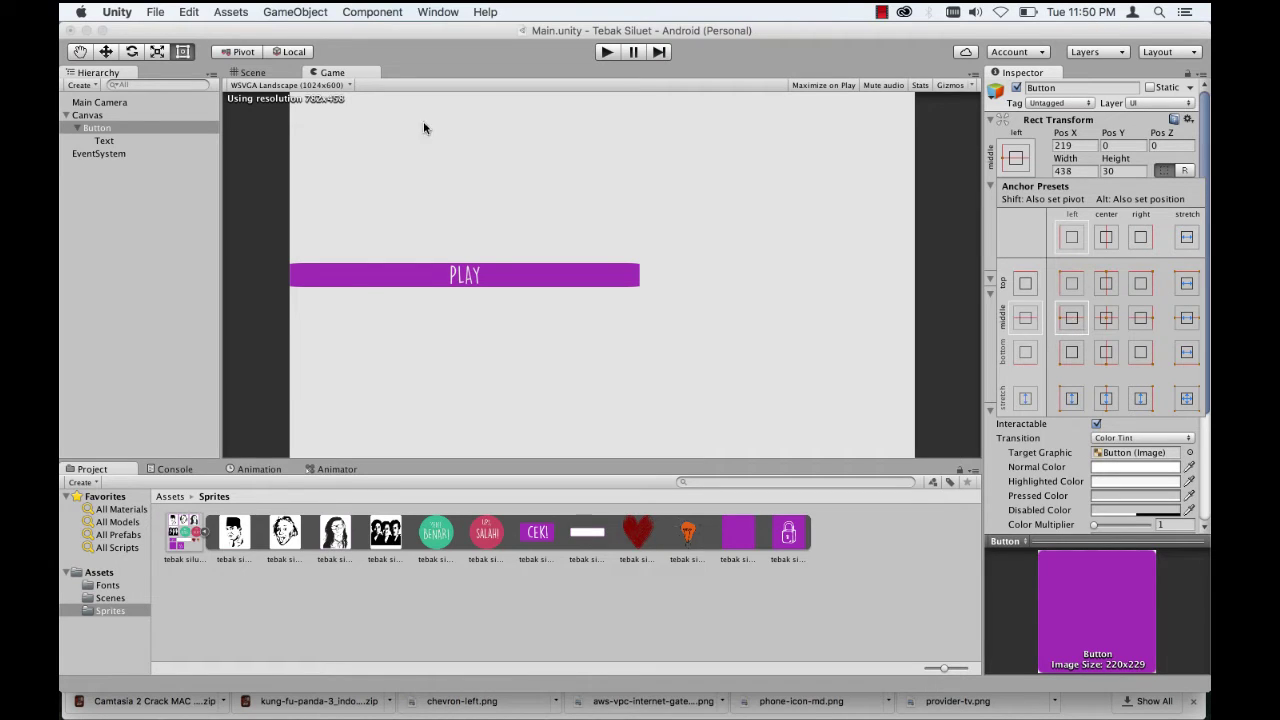
{"action": "left_click", "coordinate": [326, 89]}
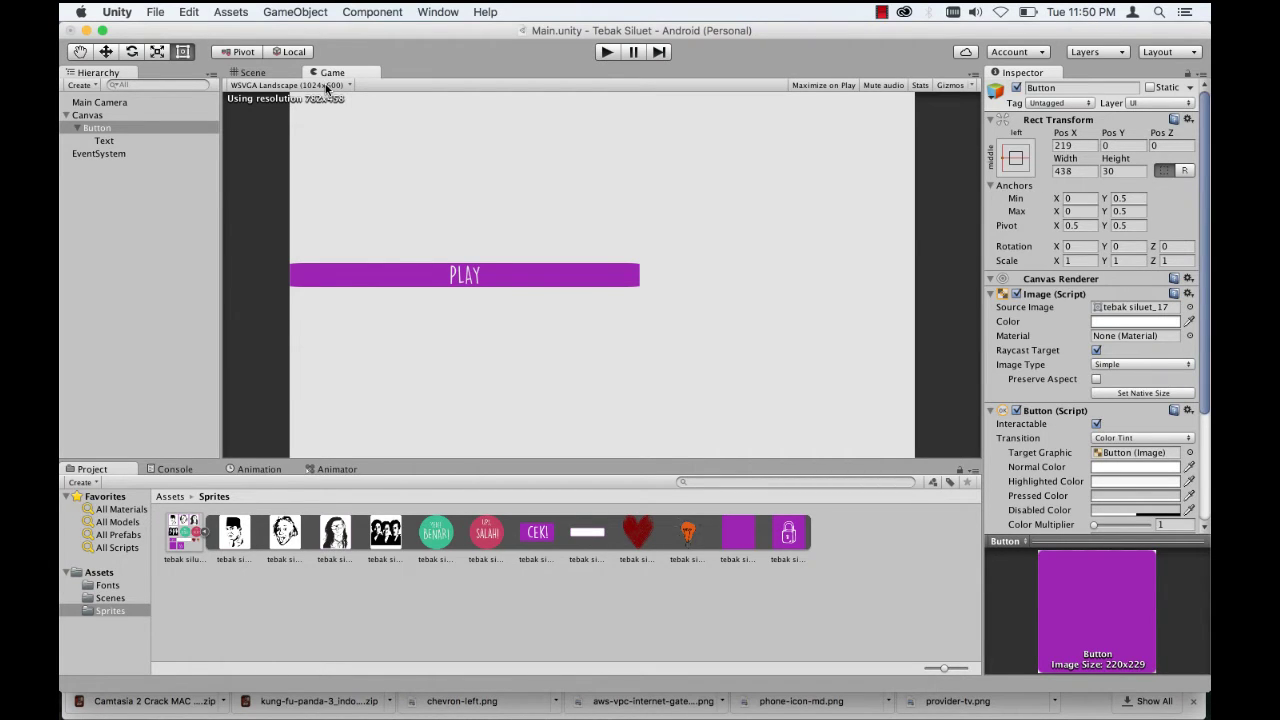
{"action": "left_click", "coordinate": [327, 88]}
{"action": "left_click", "coordinate": [336, 242]}
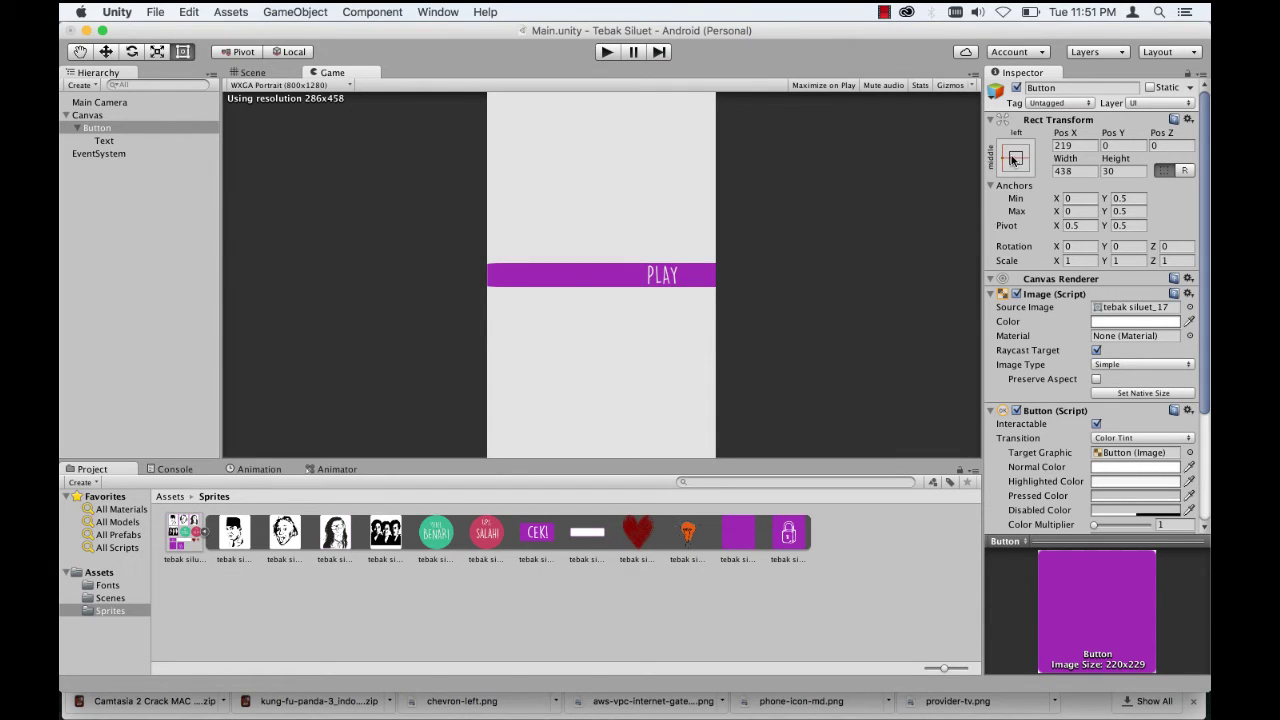
Step: Undo the anchor changes to restore the 160×30 middle-center button at 0,0
{"action": "key", "text": "super+z"}
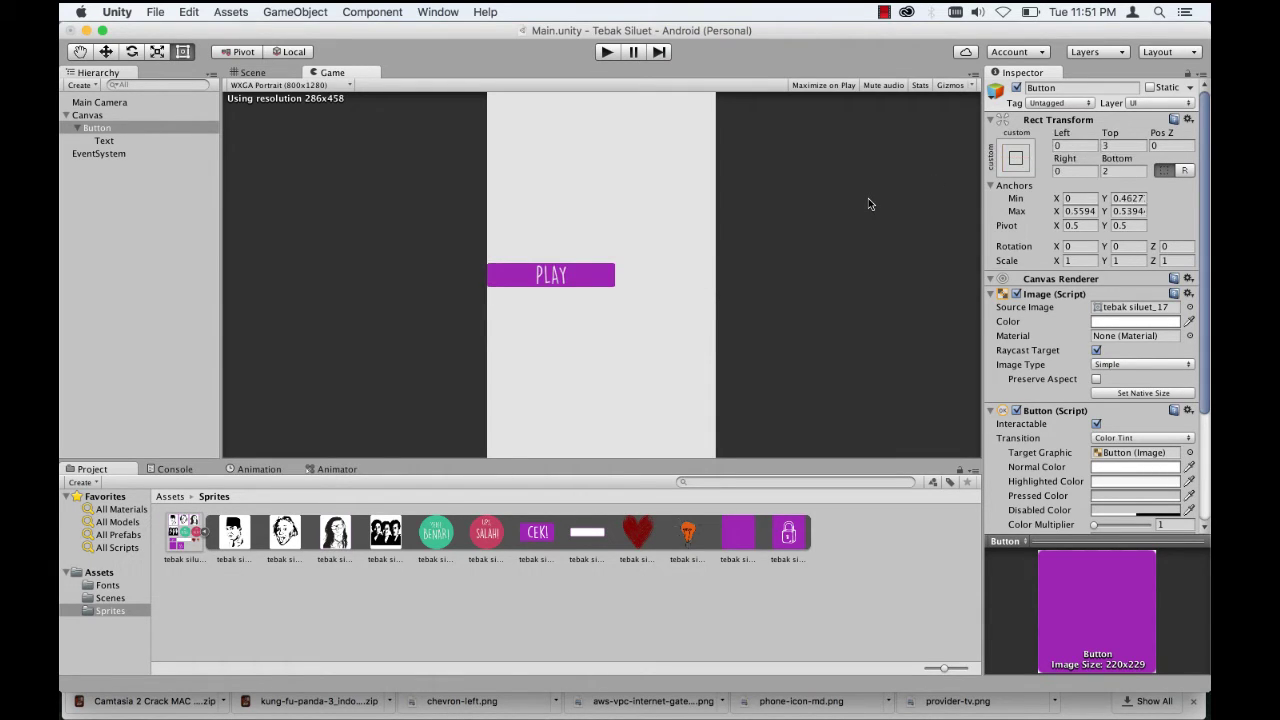
{"action": "key", "text": "super+shift+z"}
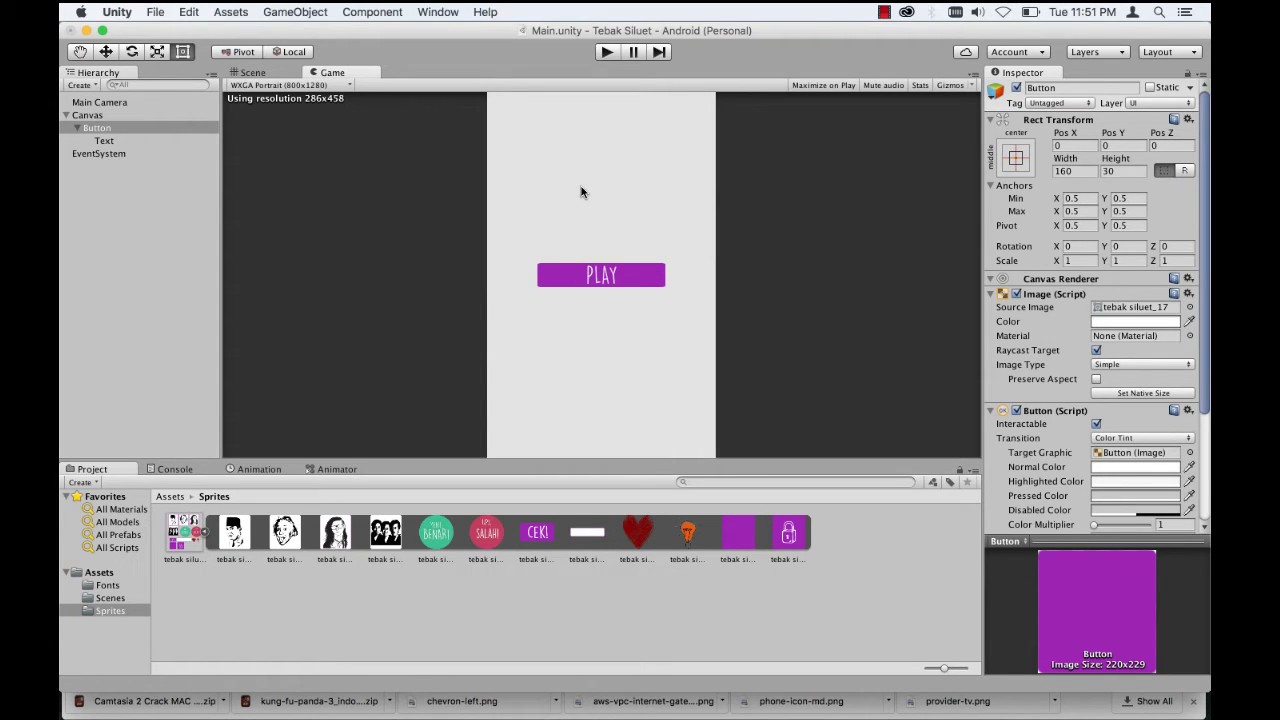
{"action": "left_click", "coordinate": [285, 74]}
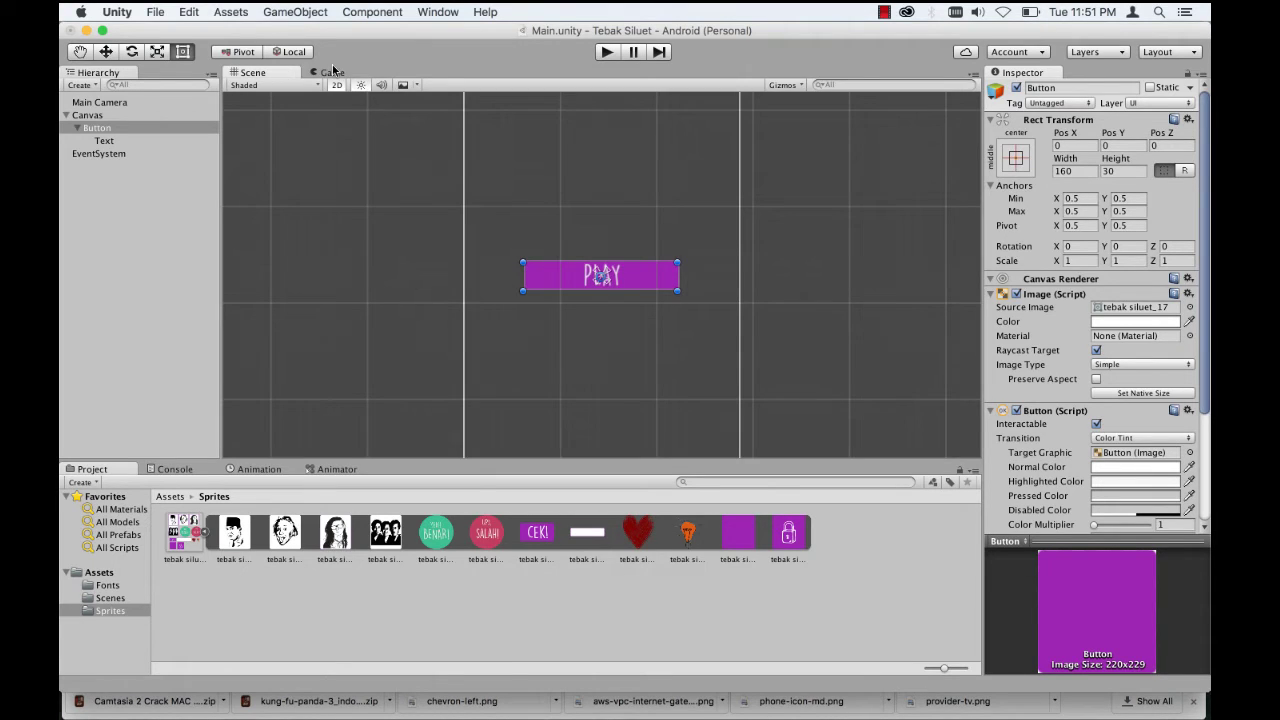
{"action": "left_click", "coordinate": [332, 72]}
{"action": "left_click", "coordinate": [286, 74]}
{"action": "left_click", "coordinate": [332, 73]}
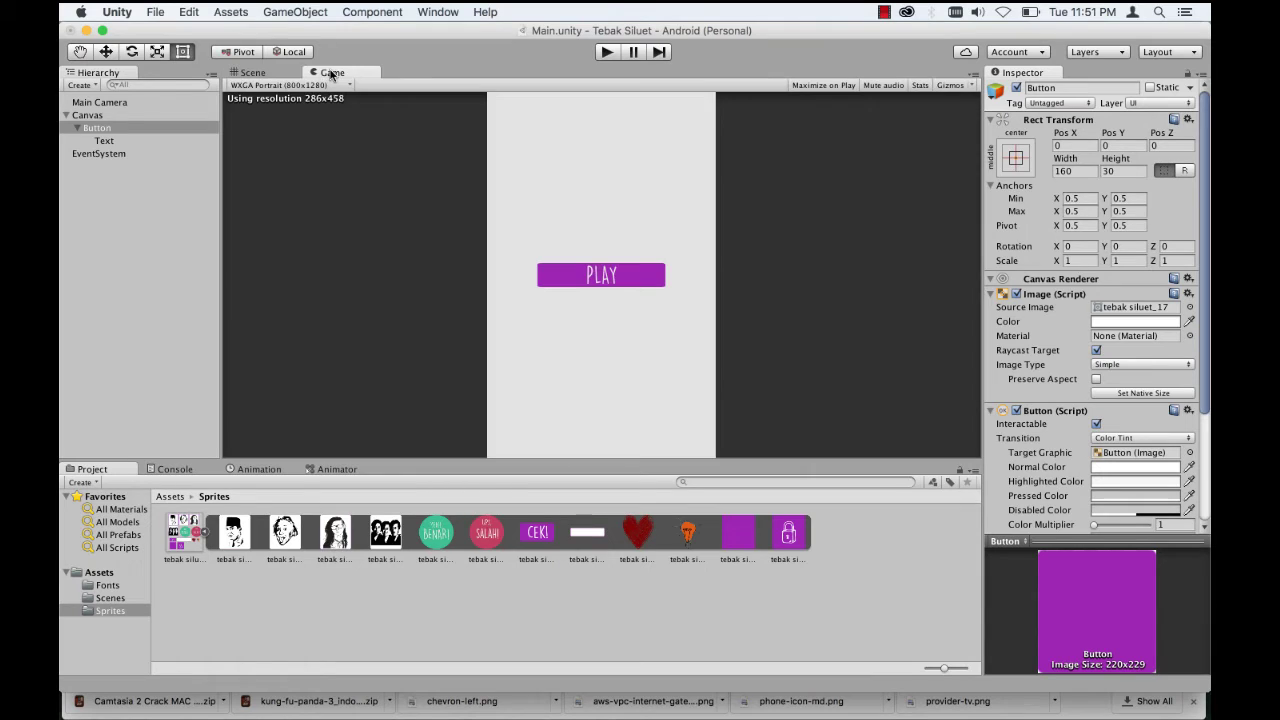
Step: Check the centred button at 1024x600 landscape and 800x1280 portrait, comparing Scene and Game views
{"action": "left_click", "coordinate": [332, 86]}
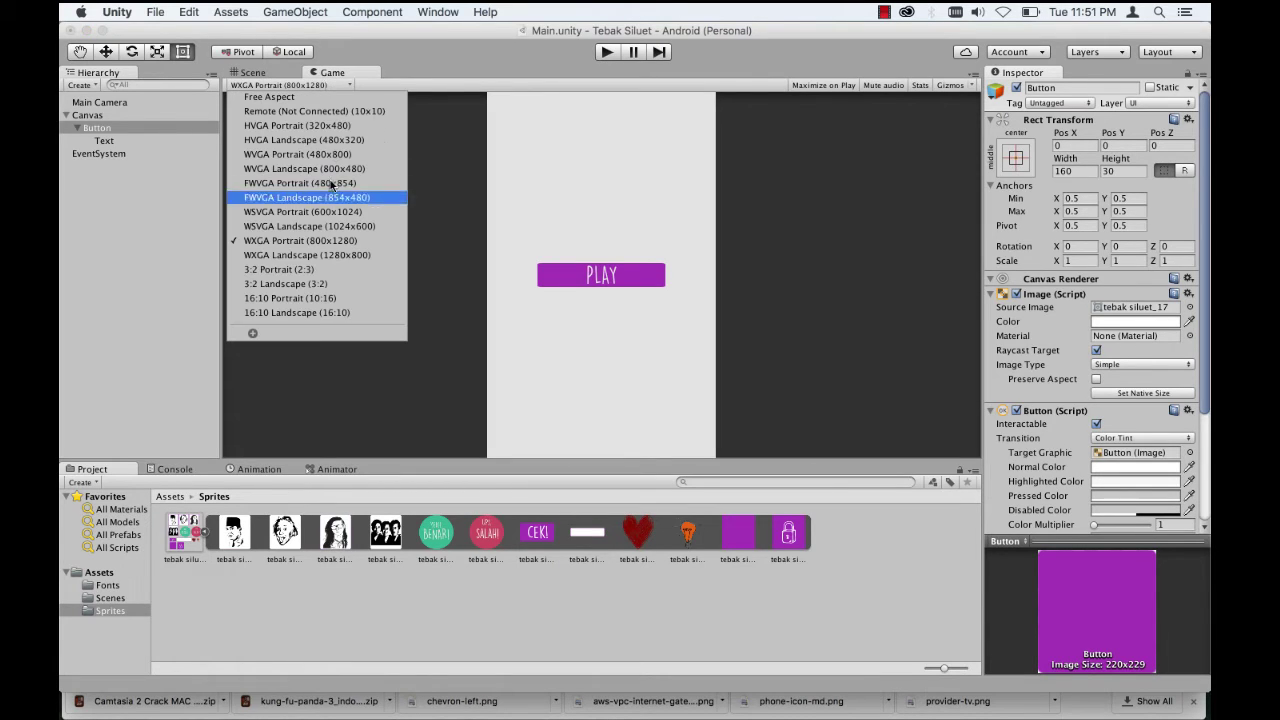
{"action": "left_click", "coordinate": [319, 226]}
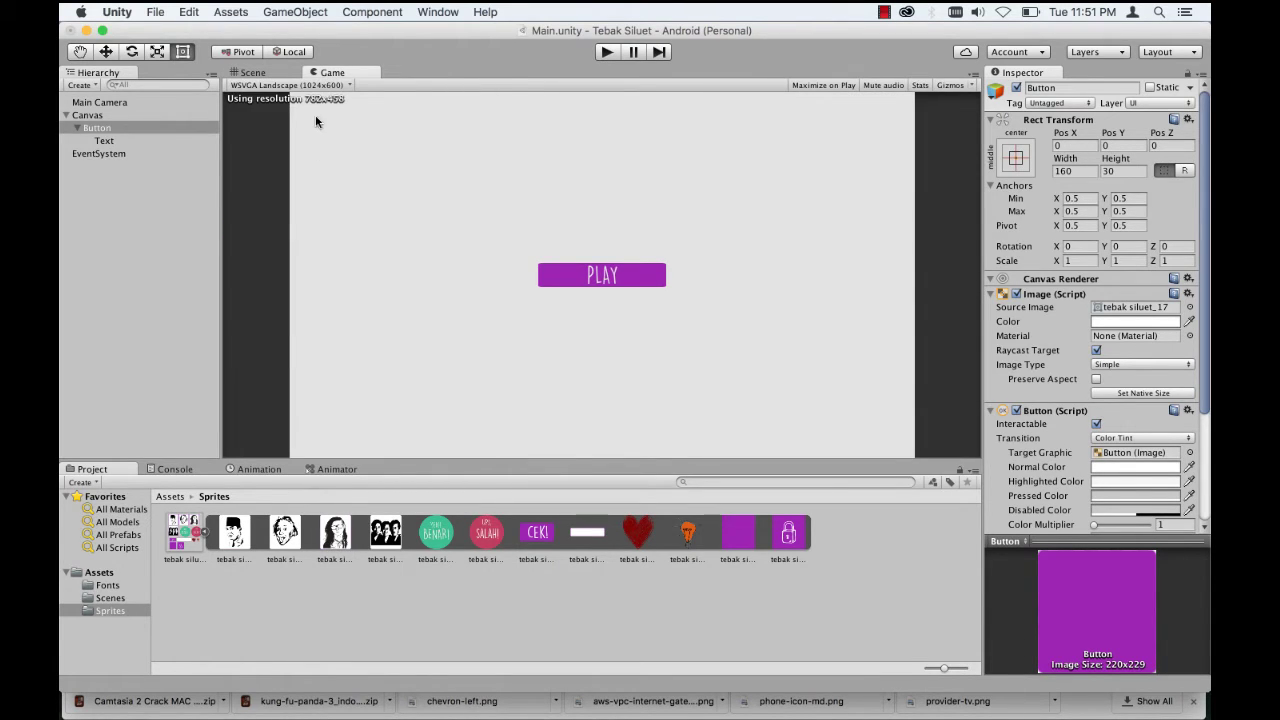
{"action": "left_click", "coordinate": [308, 85]}
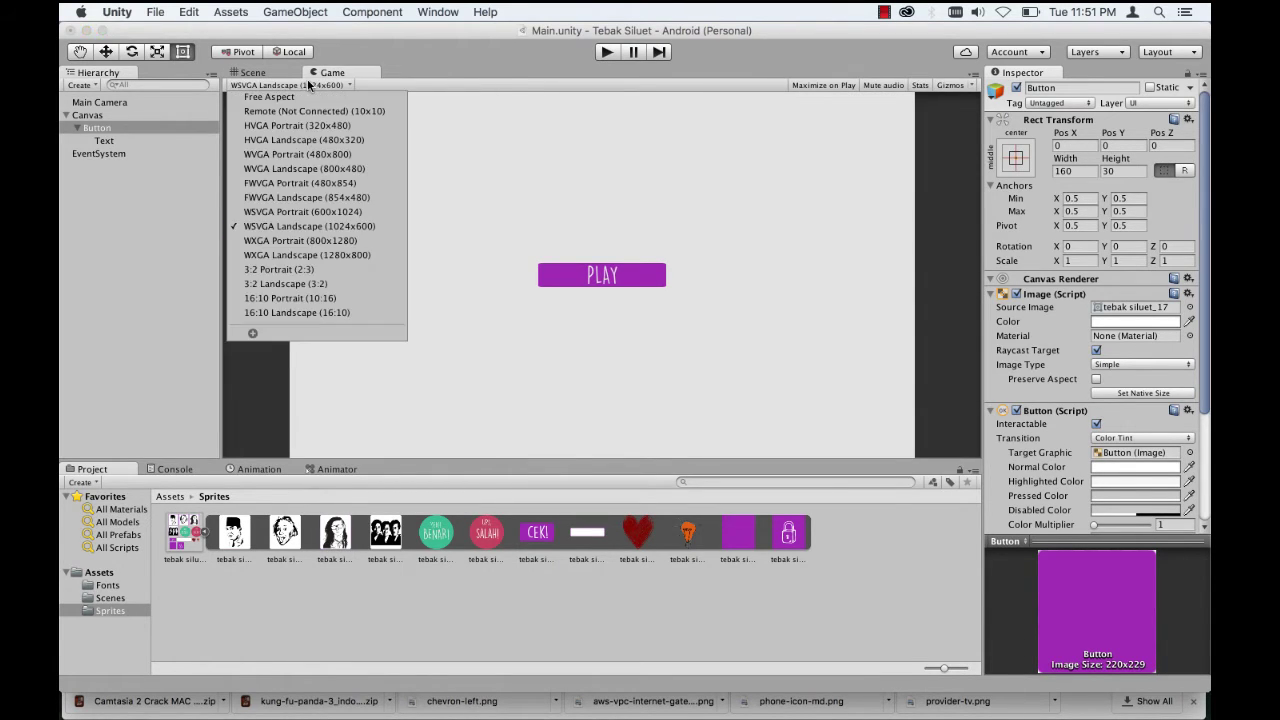
{"action": "left_click", "coordinate": [309, 242]}
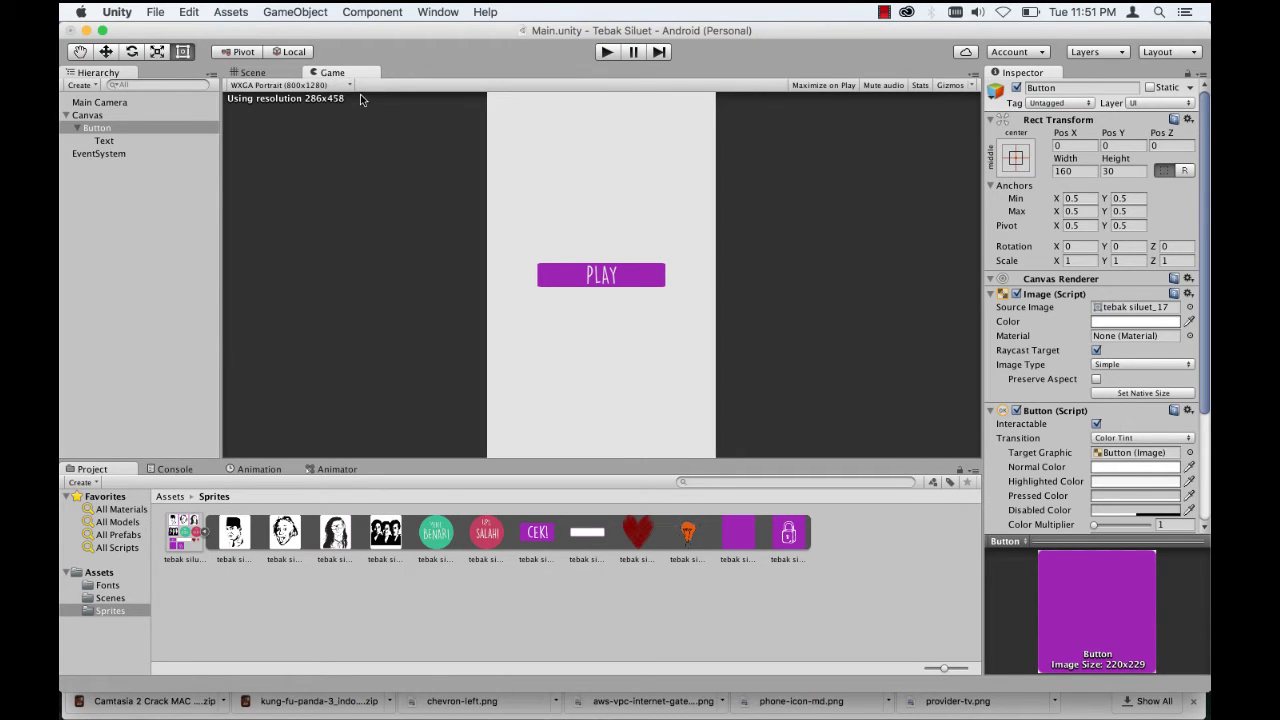
{"action": "left_click", "coordinate": [322, 86]}
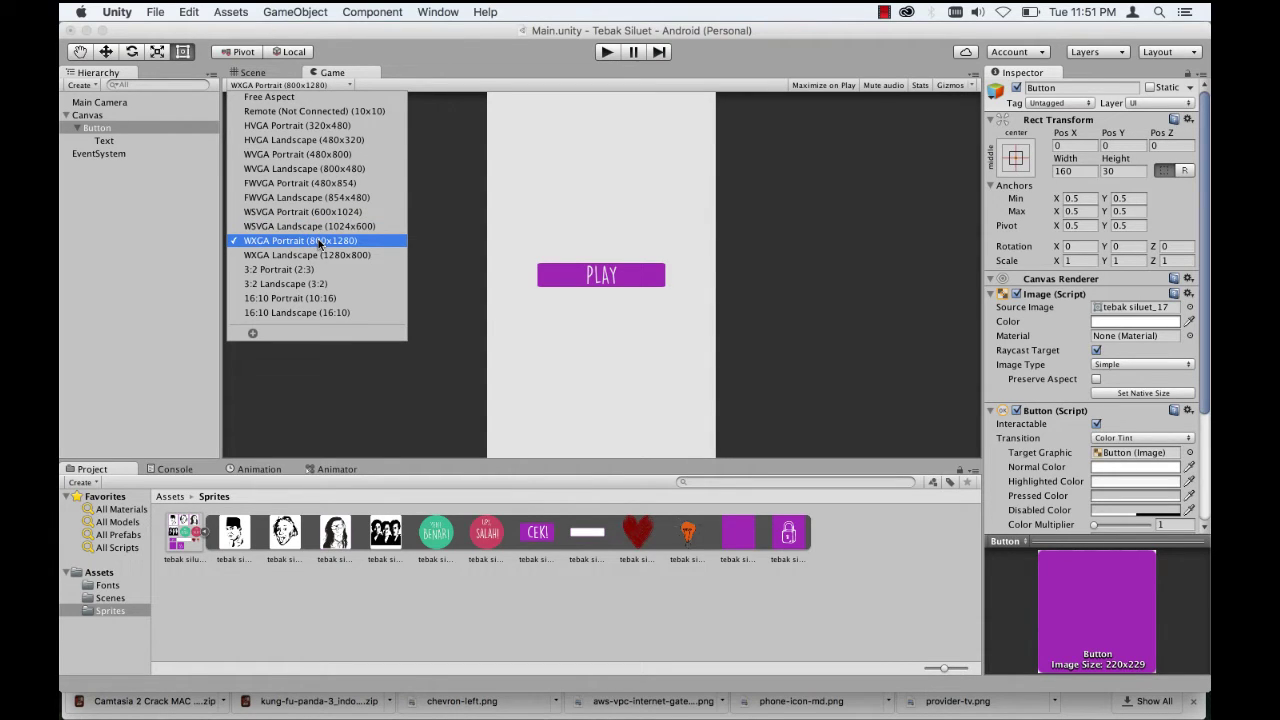
{"action": "left_click", "coordinate": [481, 204]}
{"action": "left_click", "coordinate": [267, 72]}
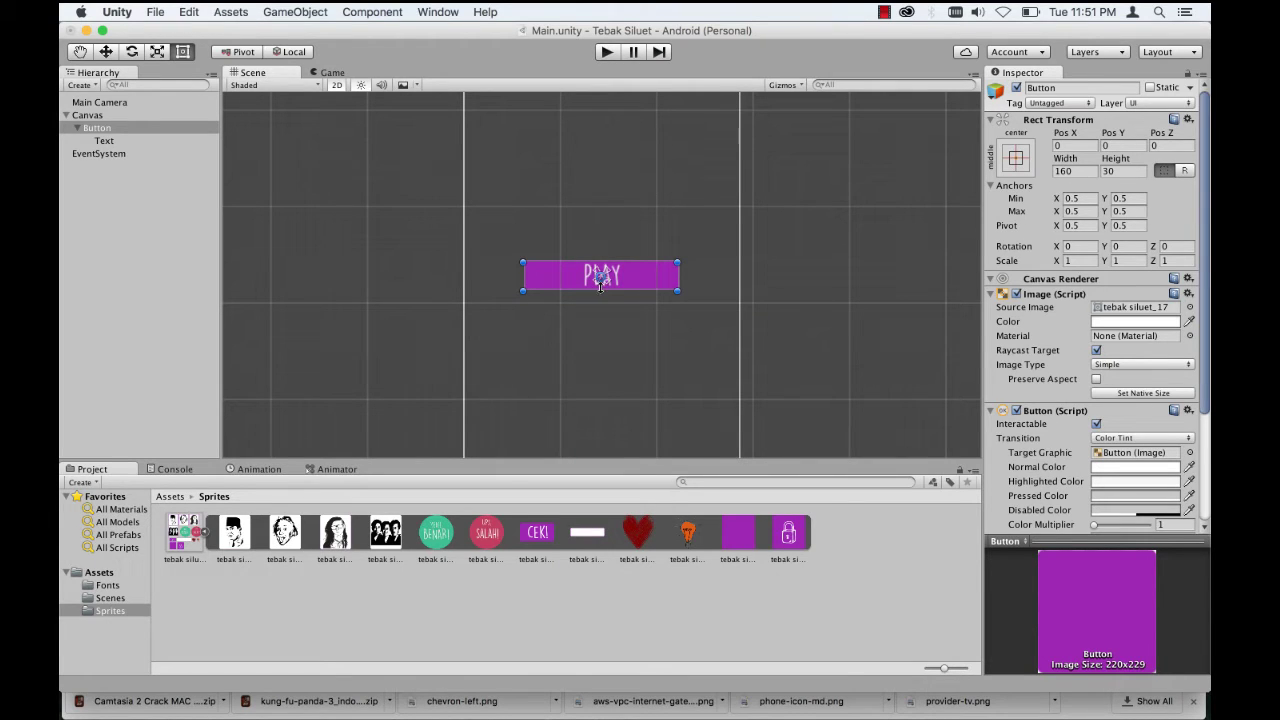
{"action": "left_click", "coordinate": [331, 73]}
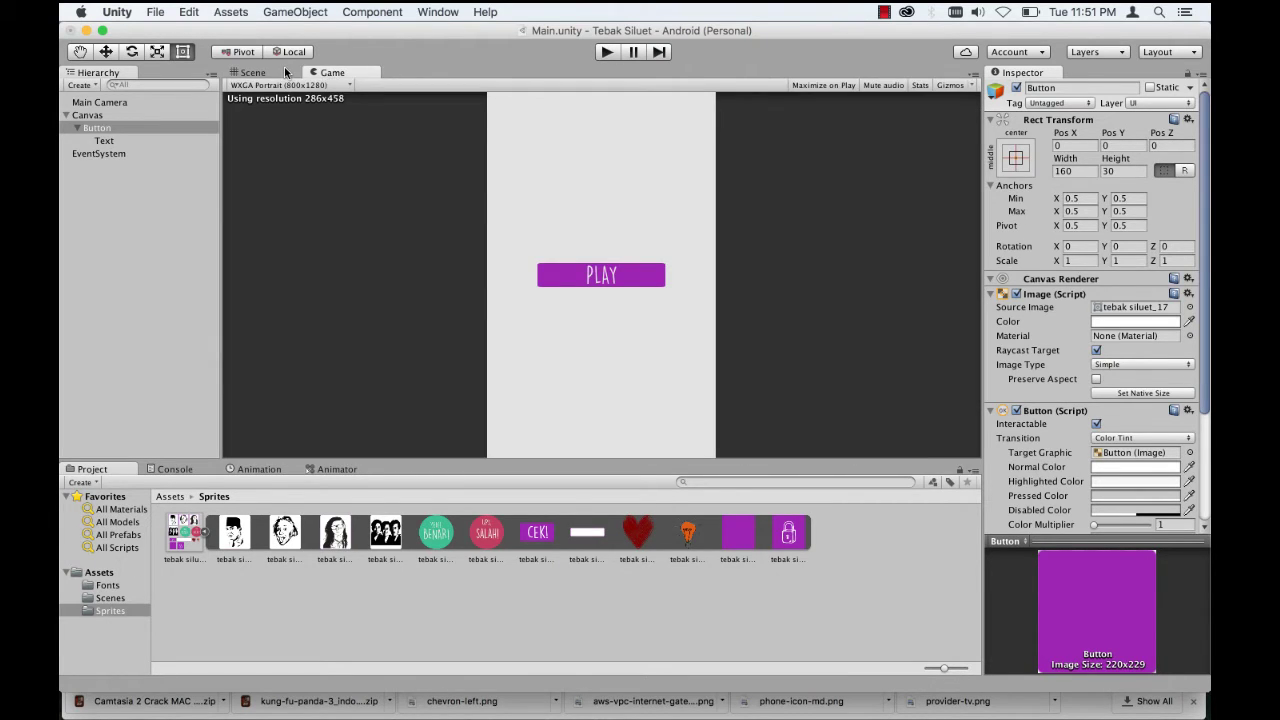
{"action": "left_click", "coordinate": [286, 72]}
{"action": "left_click", "coordinate": [330, 73]}
{"action": "left_click", "coordinate": [277, 77]}
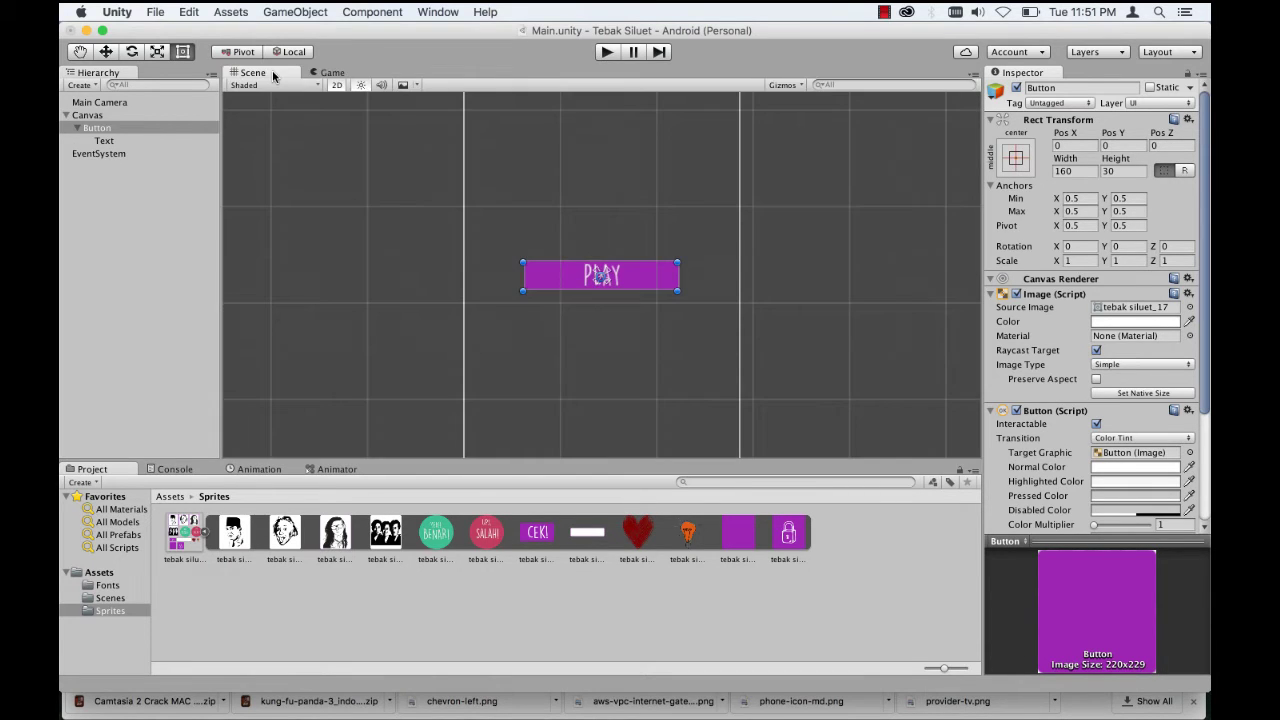
{"action": "left_click", "coordinate": [334, 72]}
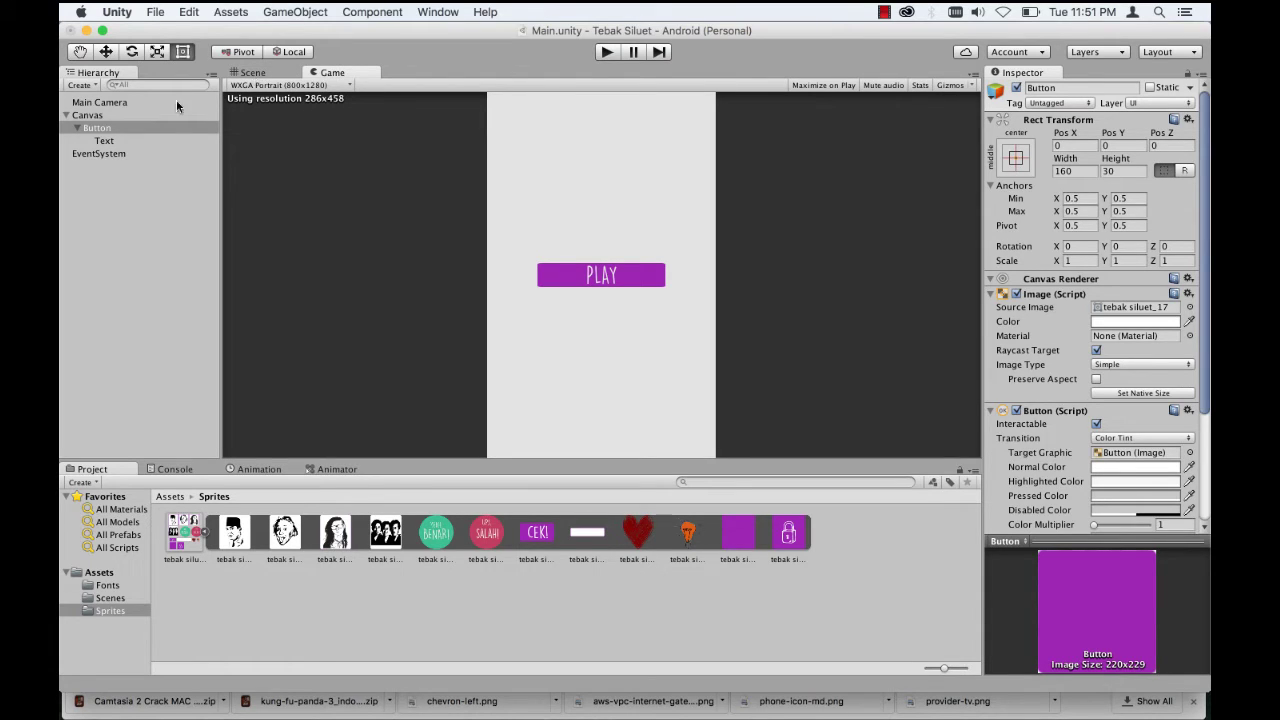
Step: Rename the Button object to 'Play Button' and reselect it in the Scene view
{"action": "left_click", "coordinate": [78, 127]}
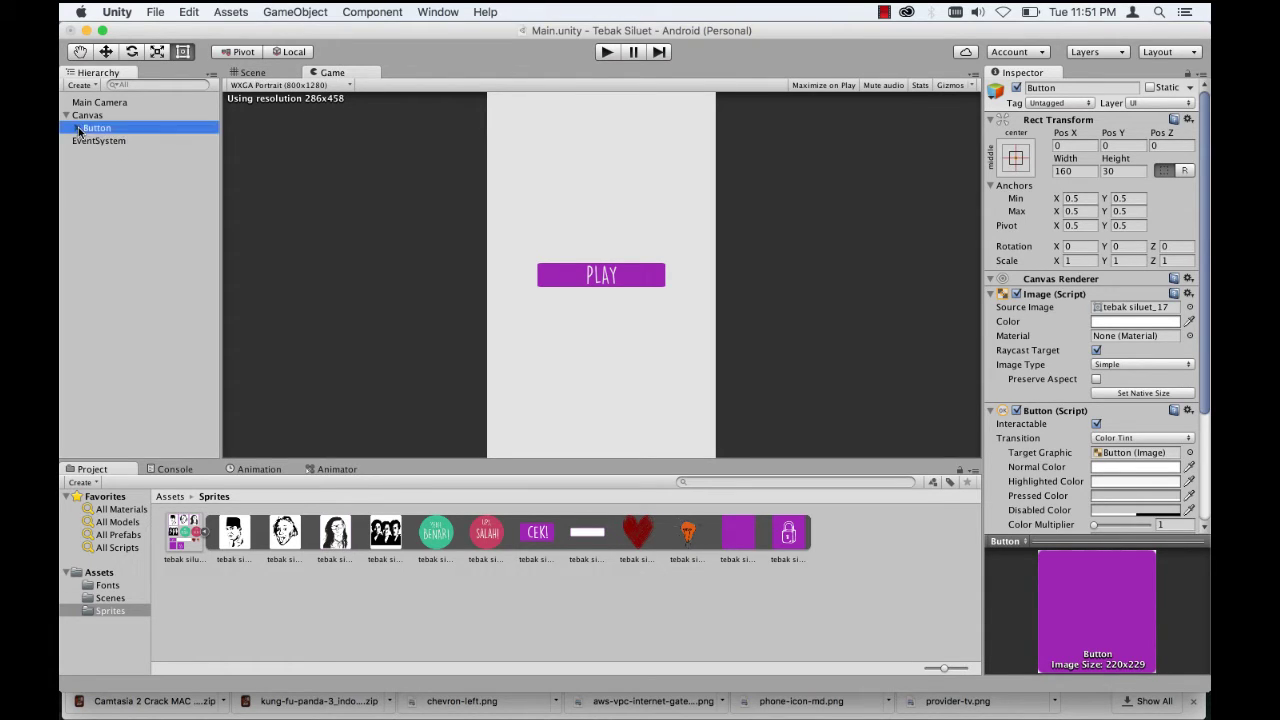
{"action": "left_click", "coordinate": [1062, 88]}
{"action": "type", "text": "P"}
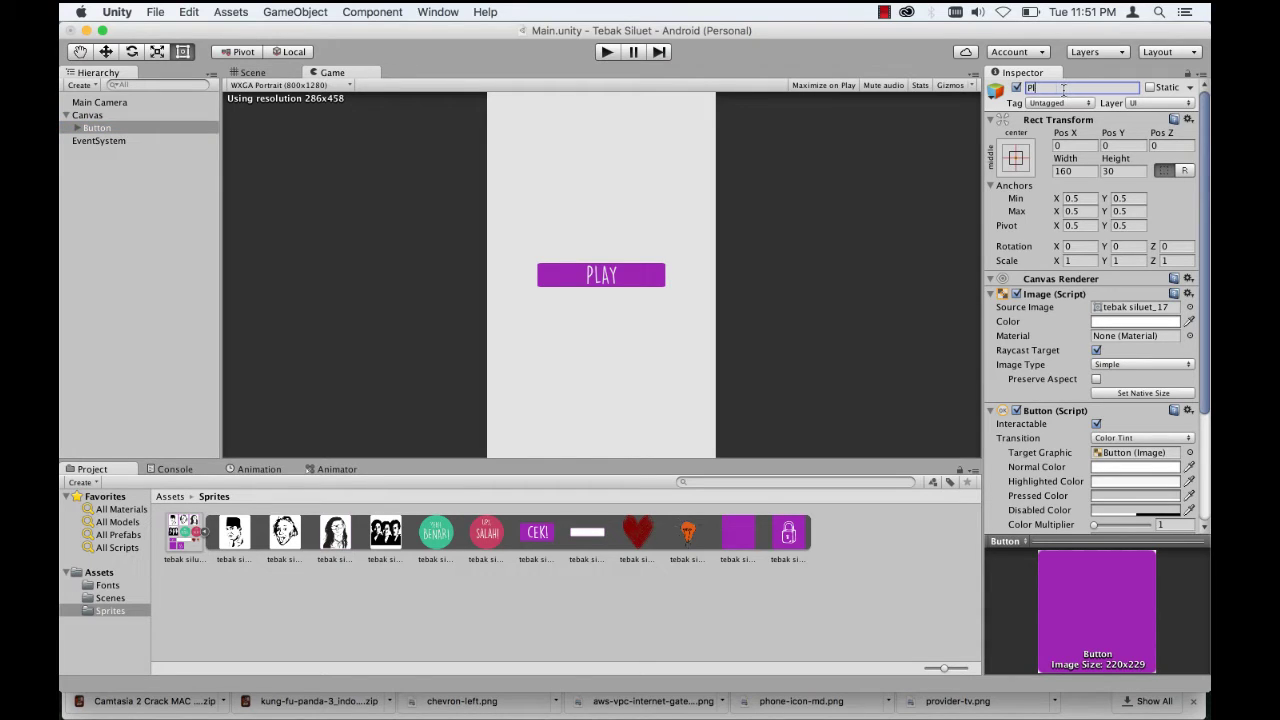
{"action": "type", "text": "lay Butt"}
{"action": "type", "text": "on"}
{"action": "key", "text": "Return"}
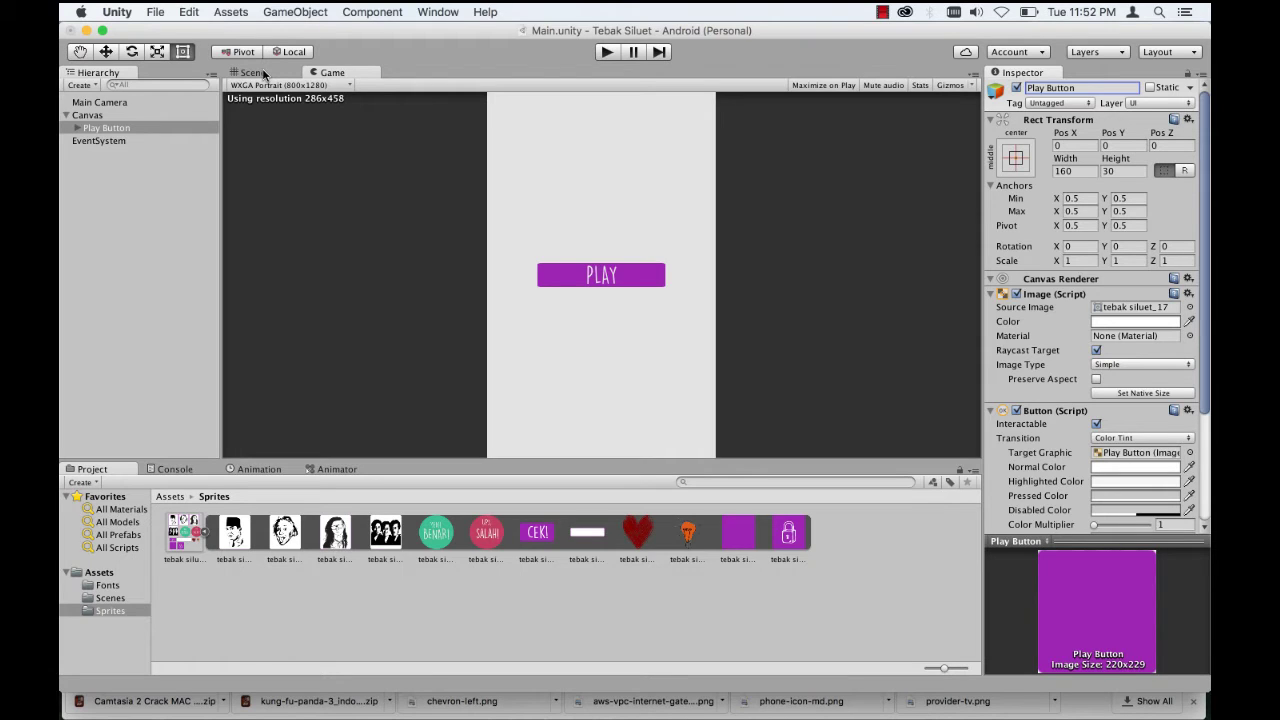
{"action": "left_click", "coordinate": [254, 73]}
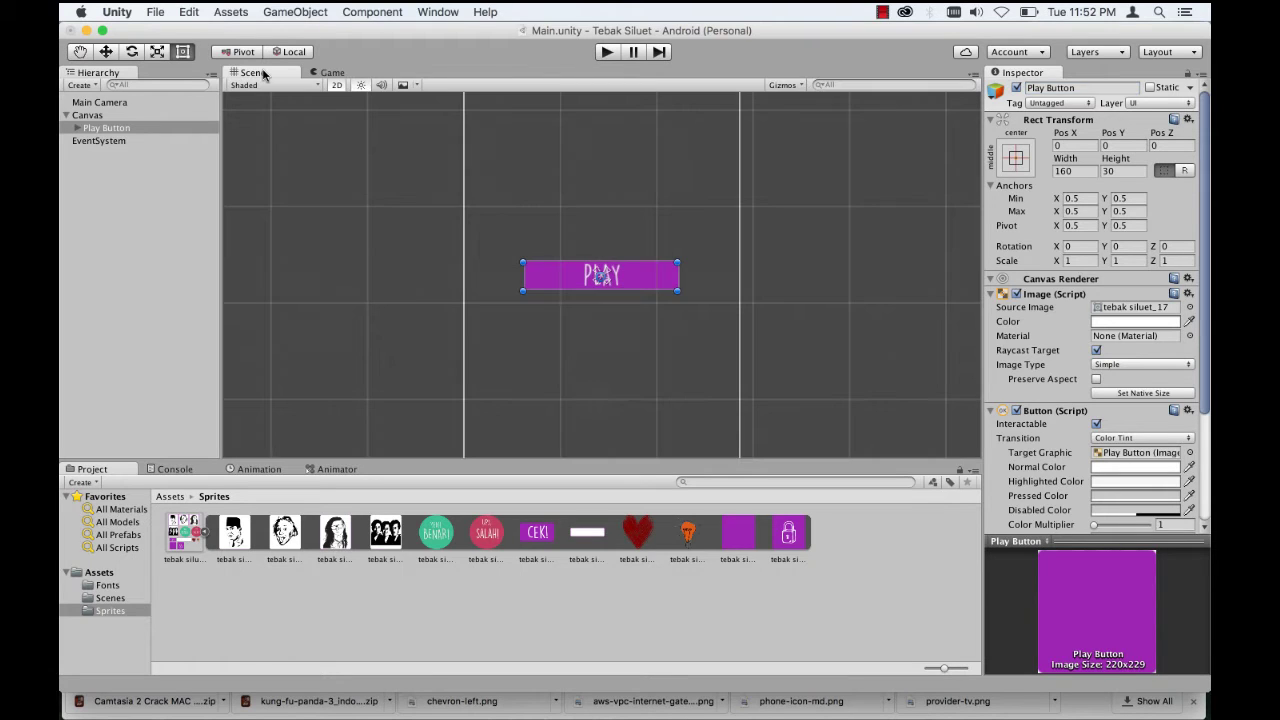
{"action": "left_click", "coordinate": [91, 132]}
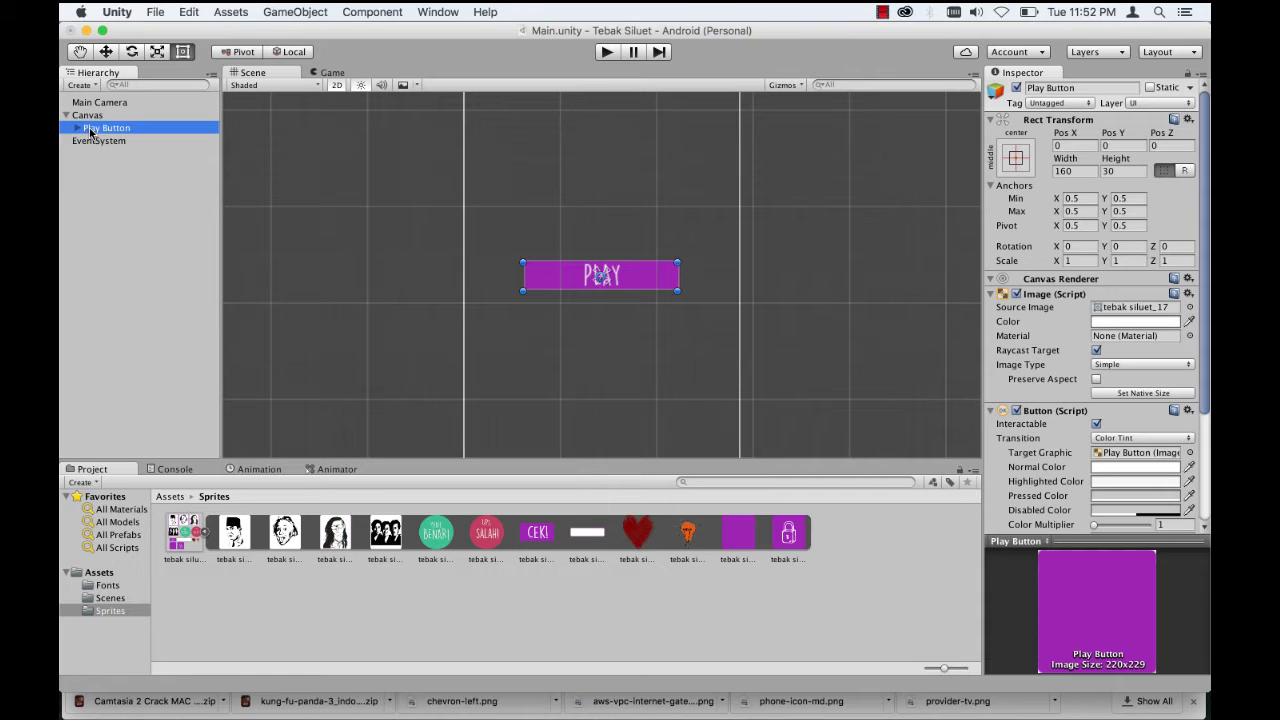
Step: Duplicate Play Button as 'About Button' and move it below PLAY to Pos Y -45.8
{"action": "key", "text": "super+d"}
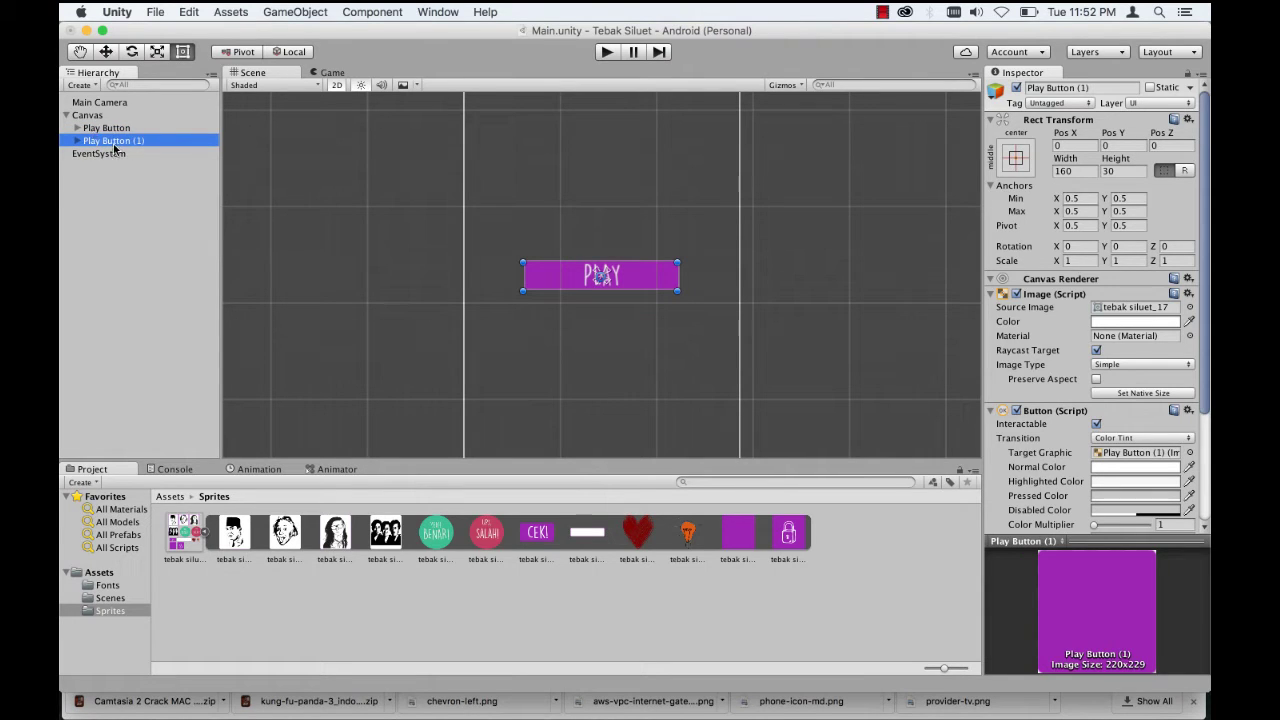
{"action": "left_click", "coordinate": [1103, 89]}
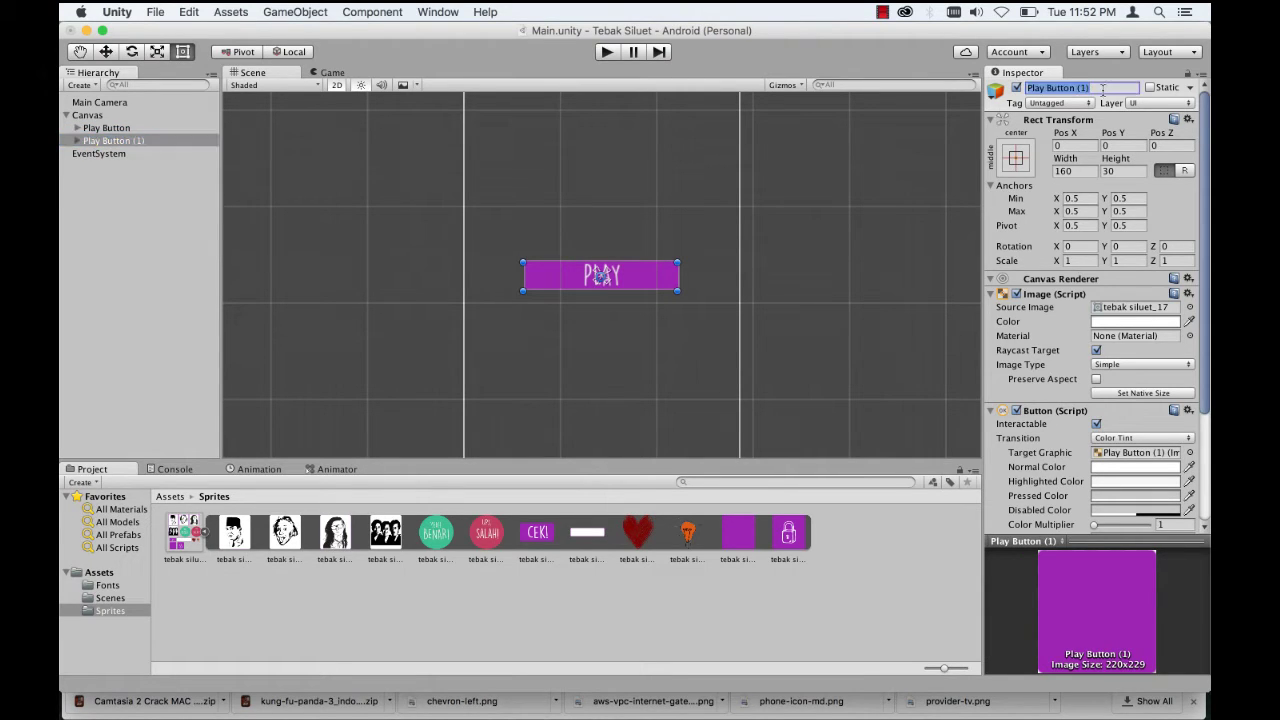
{"action": "type", "text": "A"}
{"action": "type", "text": "bout Bu"}
{"action": "type", "text": "tt"}
{"action": "type", "text": "in"}
{"action": "key", "text": "BackSpace"}
{"action": "key", "text": "BackSpace"}
{"action": "type", "text": "o"}
{"action": "type", "text": "n"}
{"action": "key", "text": "Return"}
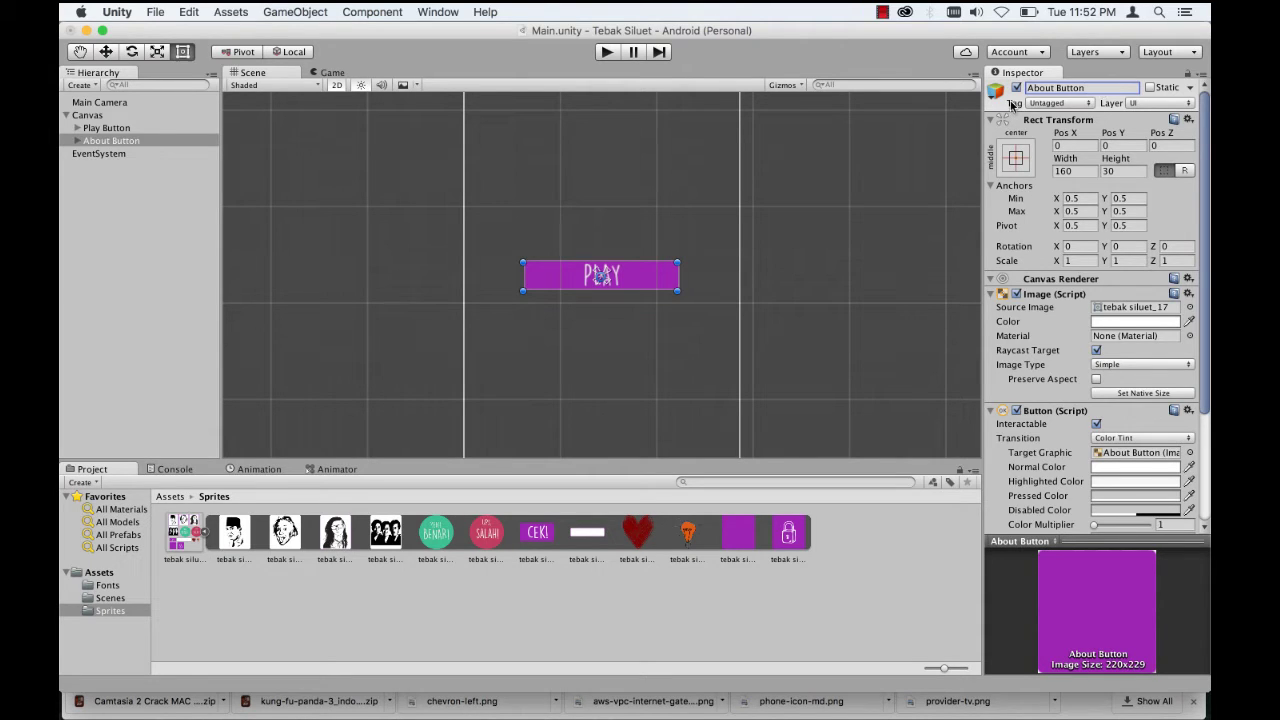
{"action": "left_click", "coordinate": [632, 275]}
{"action": "left_click_drag", "start_coordinate": [632, 292], "coordinate": [633, 345]}
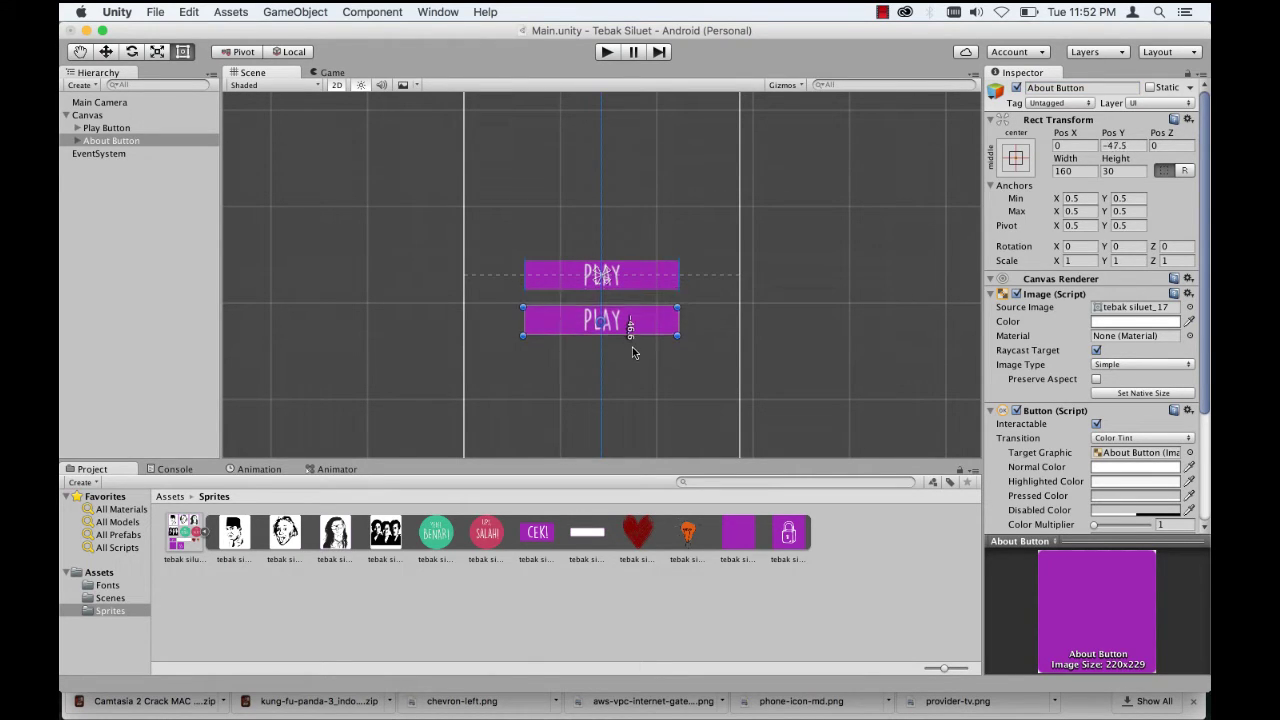
Step: Change the About Button's Text child label from PLAY to About
{"action": "left_click", "coordinate": [76, 140]}
{"action": "left_click", "coordinate": [102, 153]}
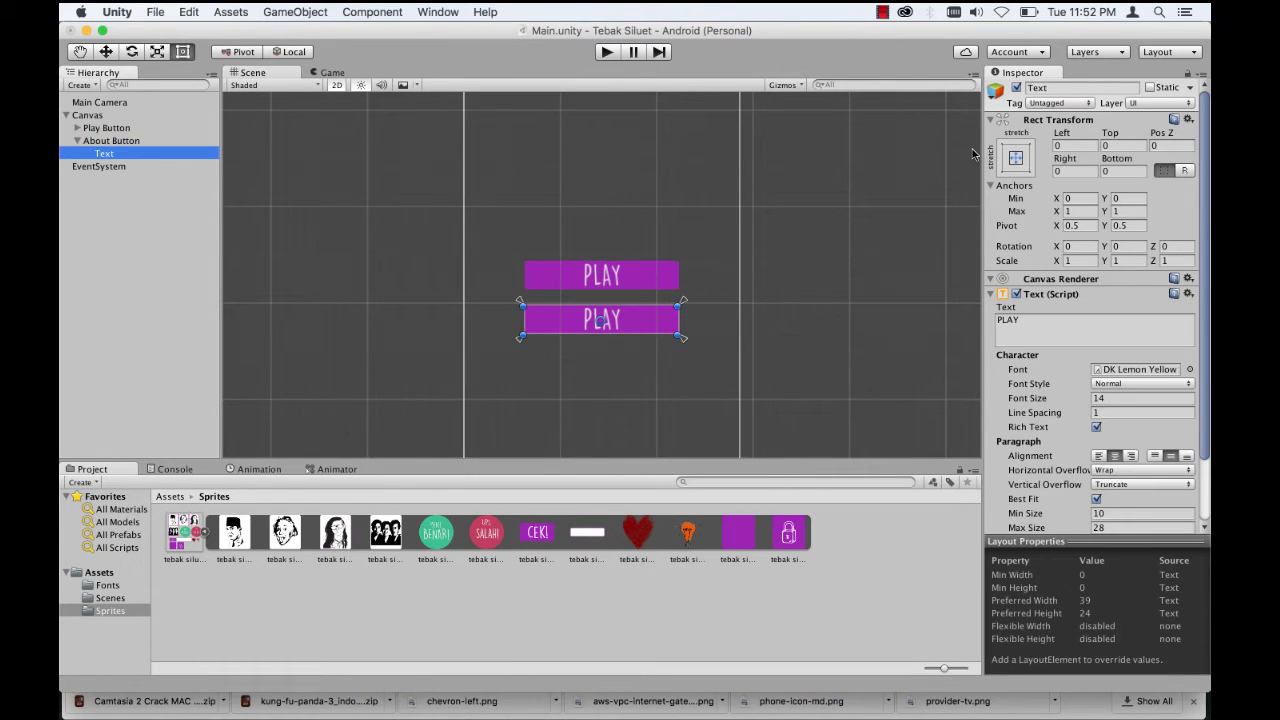
{"action": "left_click", "coordinate": [1079, 326]}
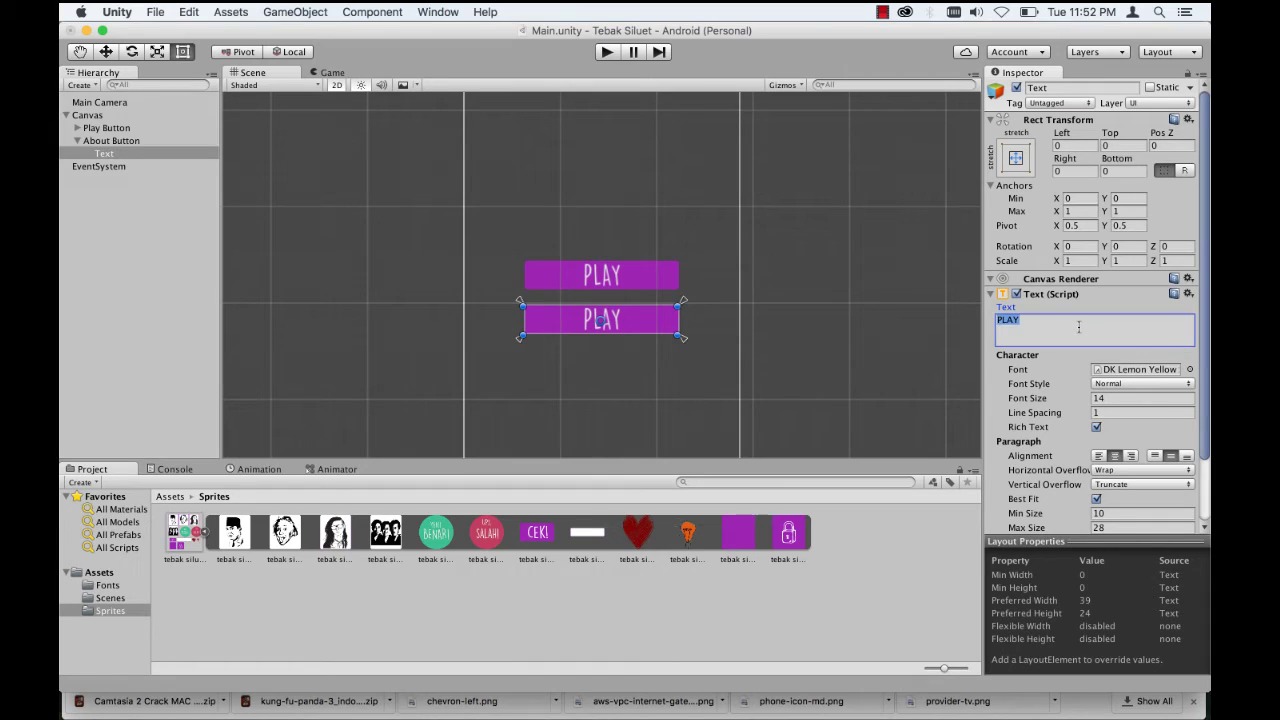
{"action": "type", "text": "About"}
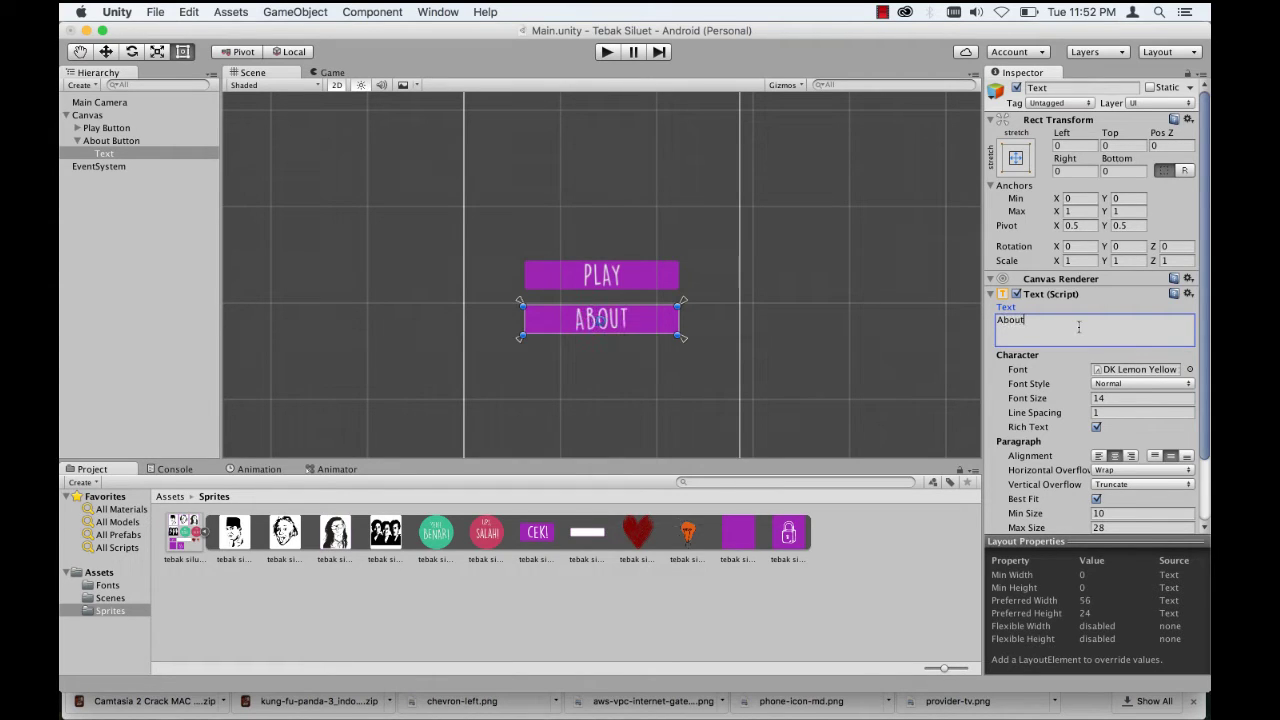
{"action": "key", "text": "Return"}
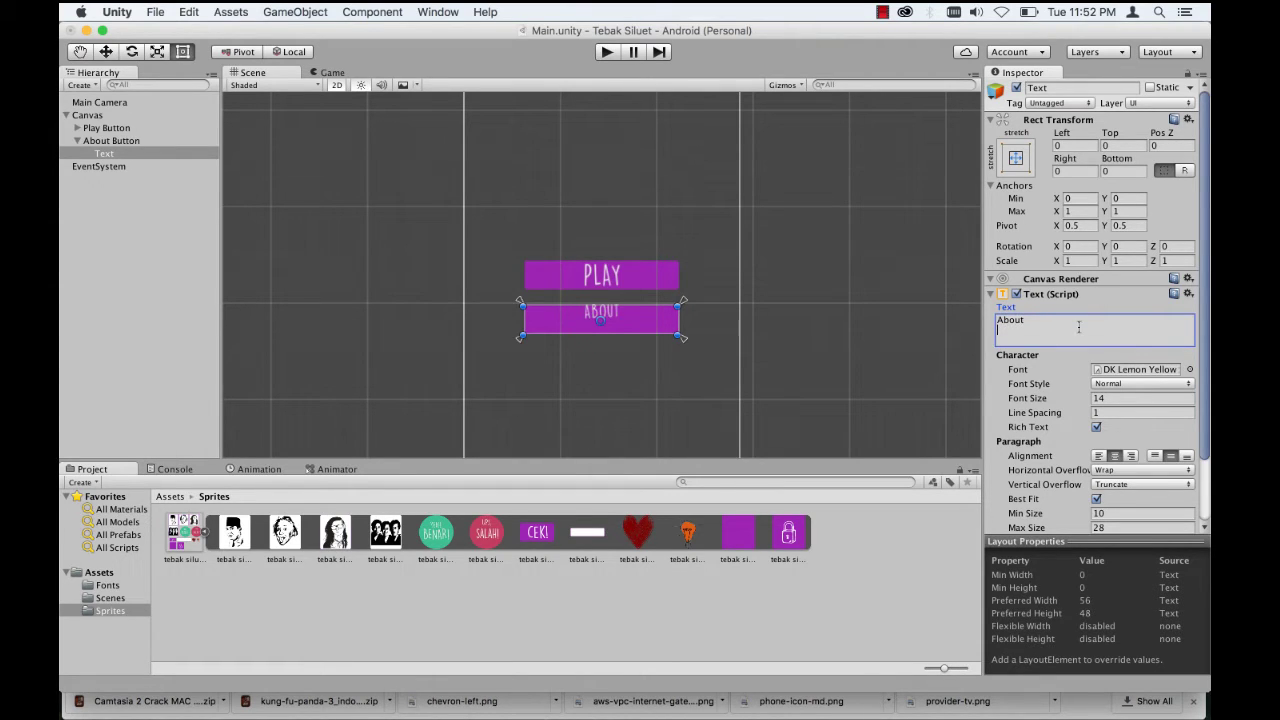
Step: Remove the label's stray line break and test-run the menu at 1024x600 landscape and 800x1280 portrait
{"action": "key", "text": "BackSpace"}
{"action": "left_click", "coordinate": [328, 74]}
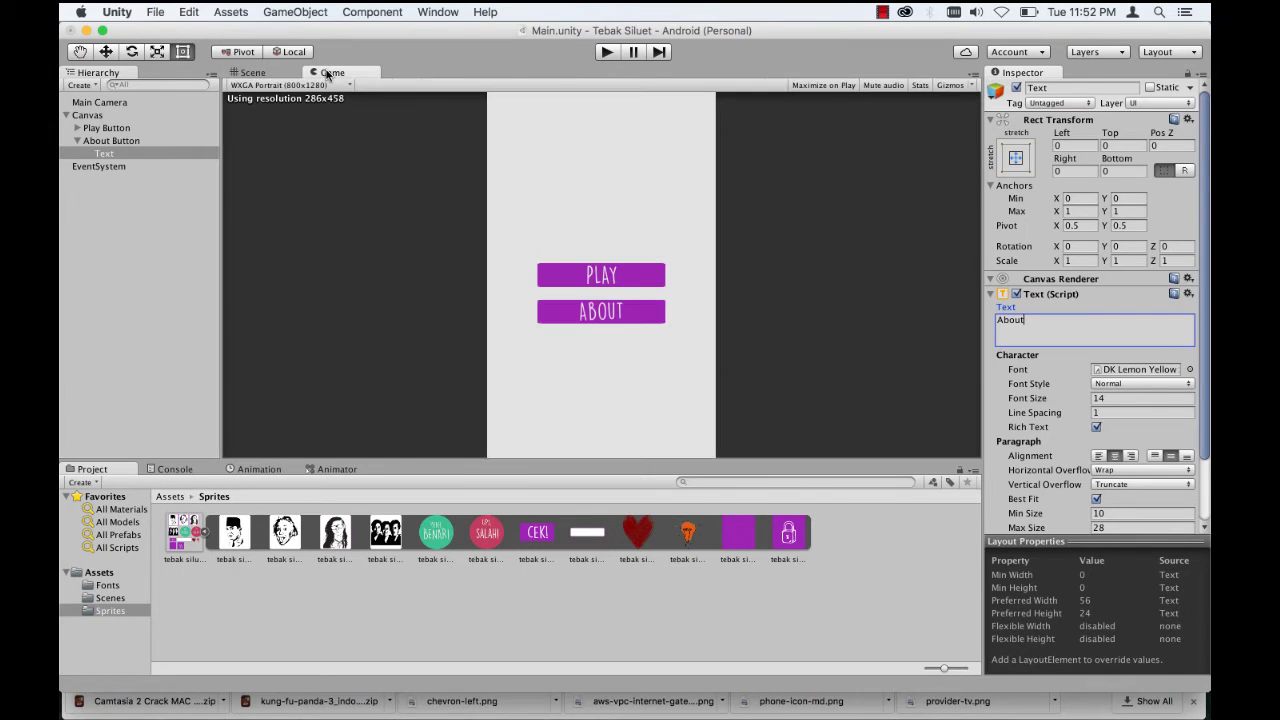
{"action": "left_click", "coordinate": [605, 52]}
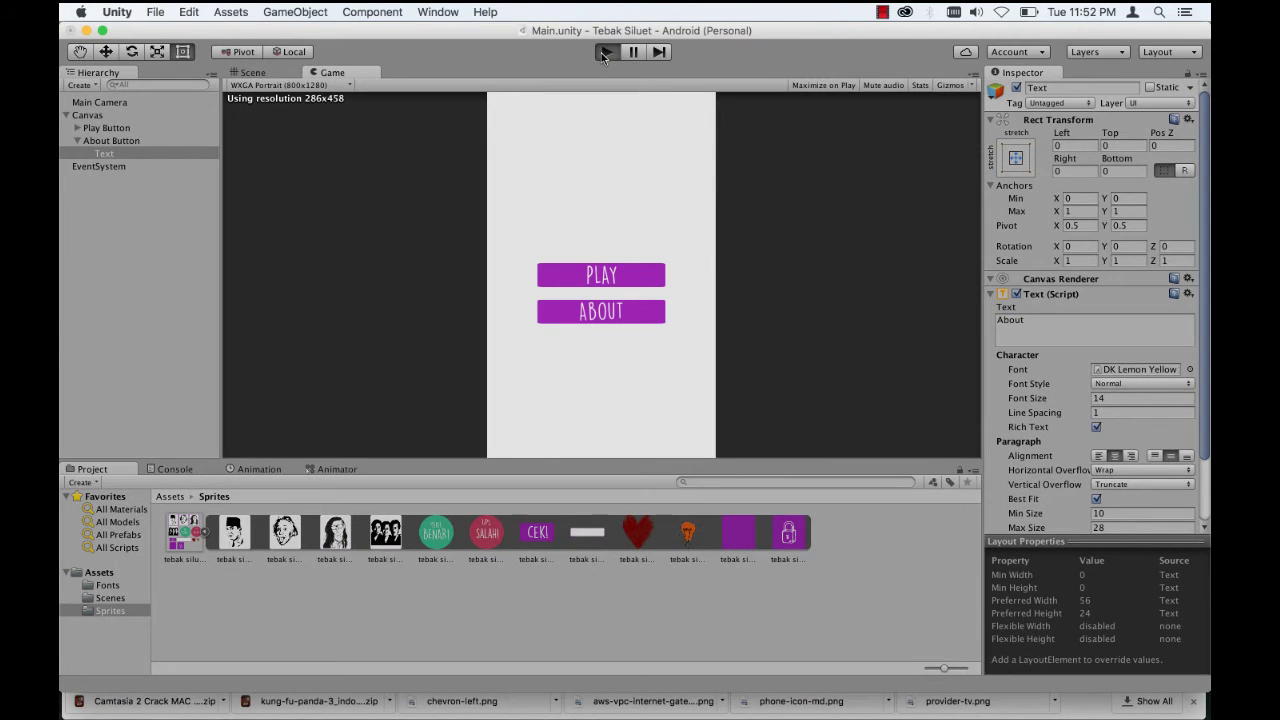
{"action": "left_click", "coordinate": [322, 85]}
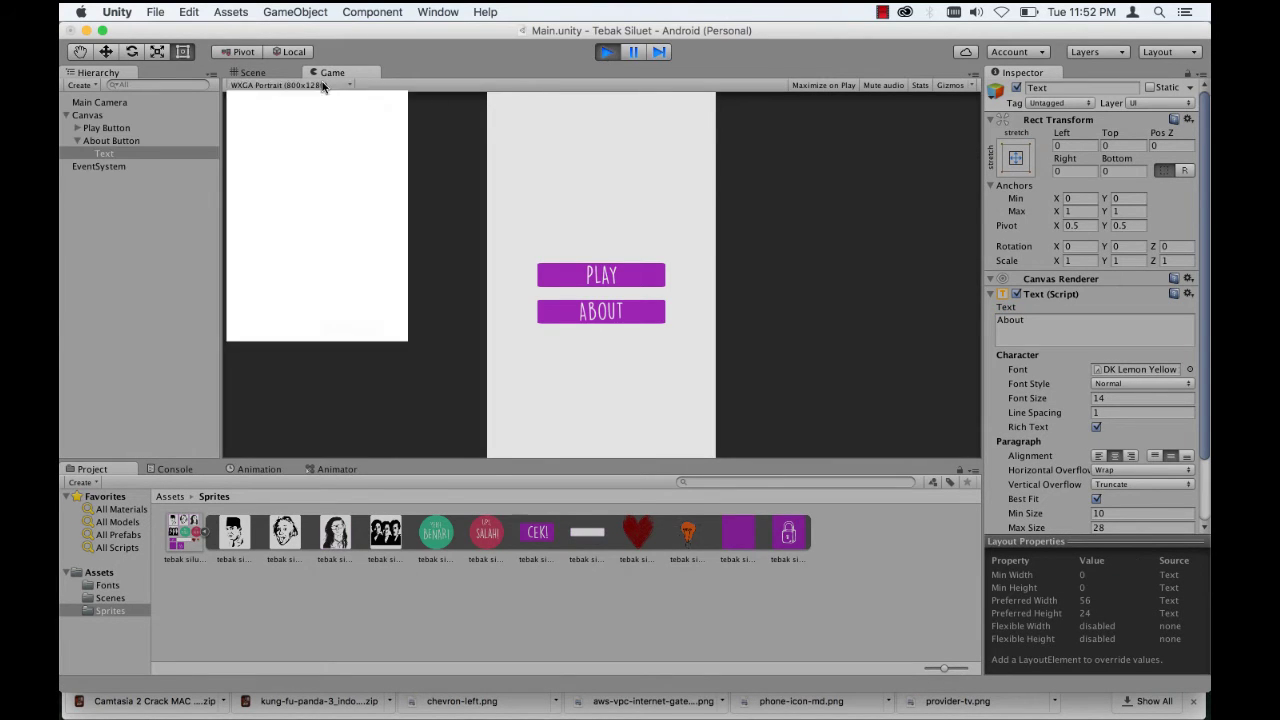
{"action": "left_click", "coordinate": [312, 227]}
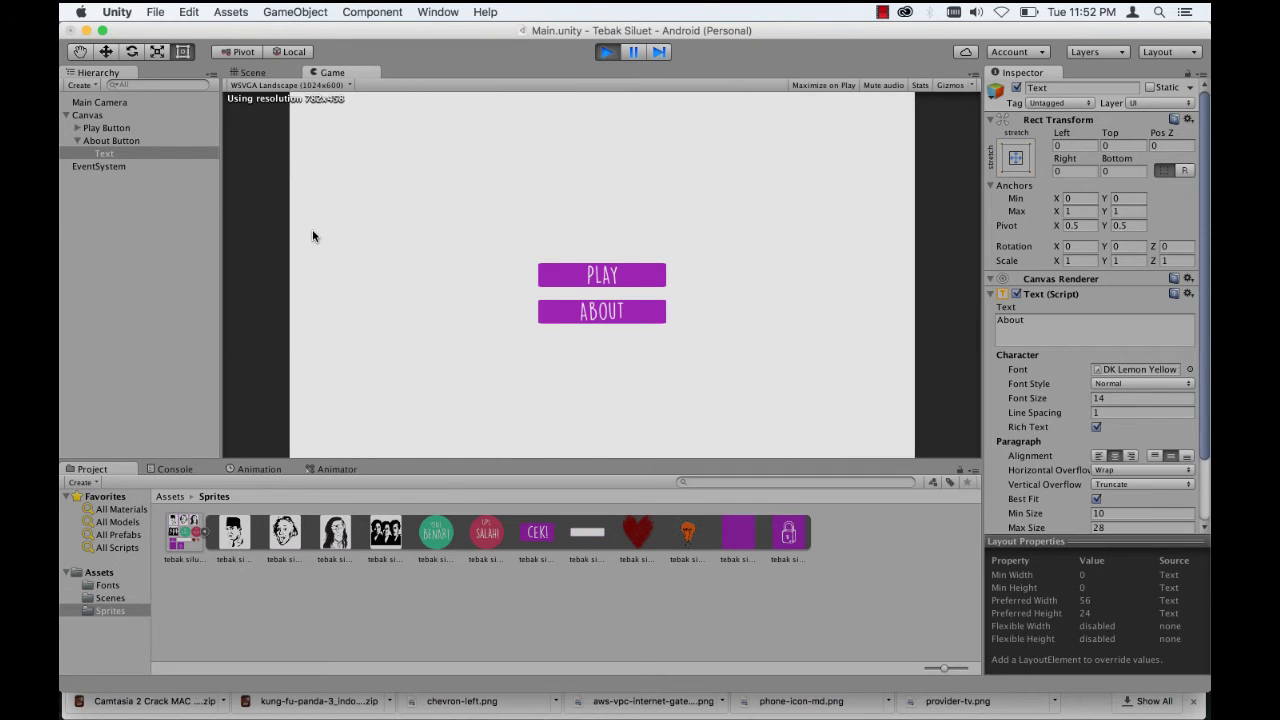
{"action": "left_click", "coordinate": [319, 85]}
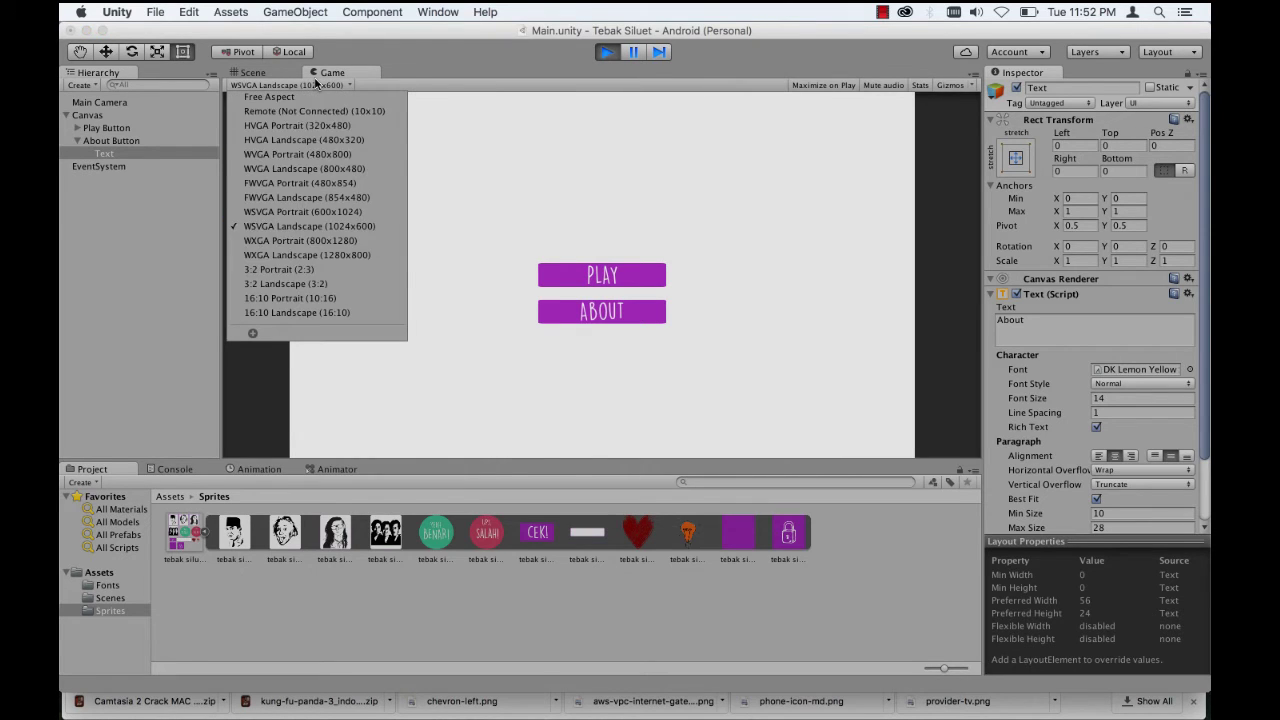
{"action": "left_click", "coordinate": [318, 241]}
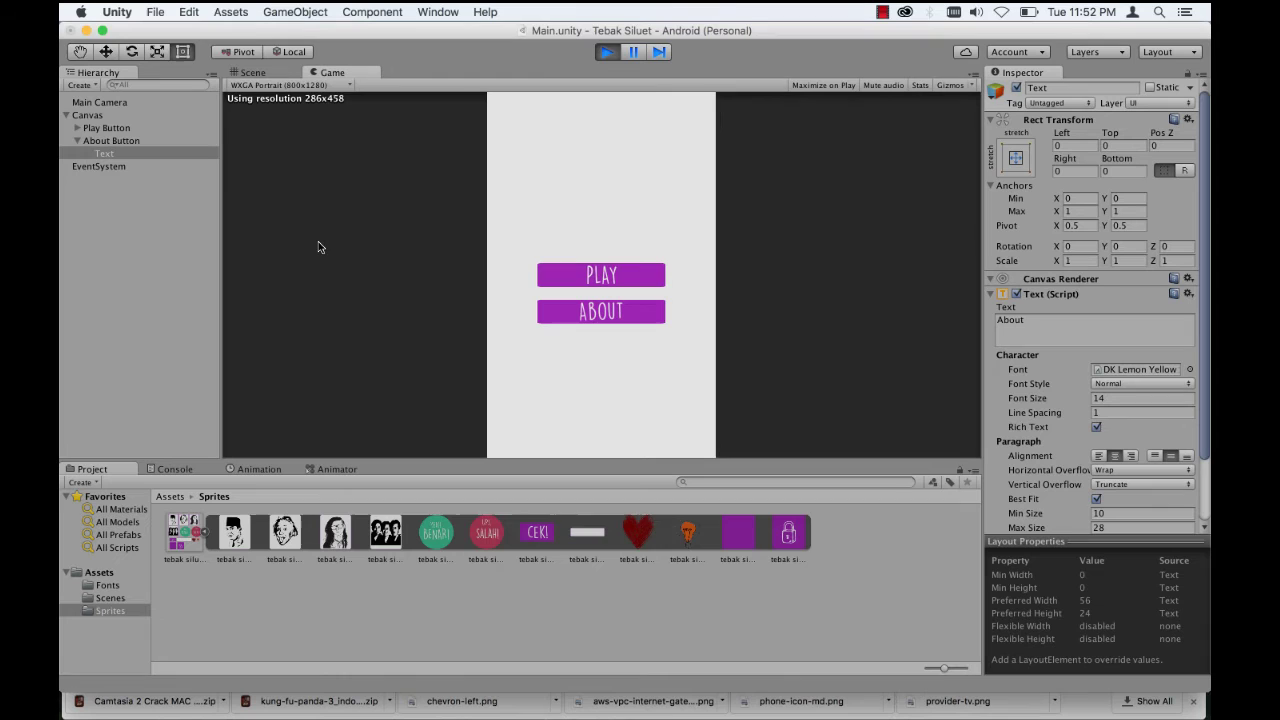
{"action": "left_click", "coordinate": [608, 51]}
Step: Back in the Scene view, collapse the About Button and select the Canvas
{"action": "left_click", "coordinate": [280, 77]}
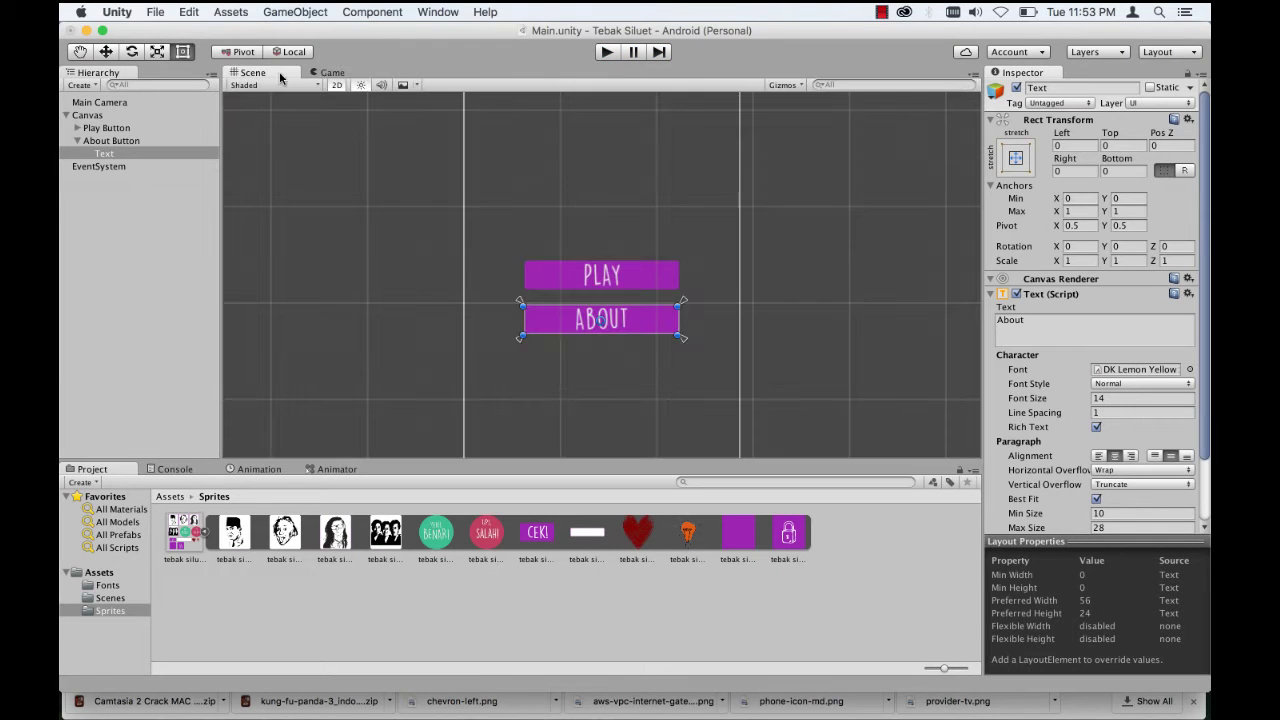
{"action": "scroll", "coordinate": [303, 147], "scroll_direction": "down", "scroll_amount": 2}
{"action": "scroll", "coordinate": [303, 147], "scroll_direction": "down", "scroll_amount": 2}
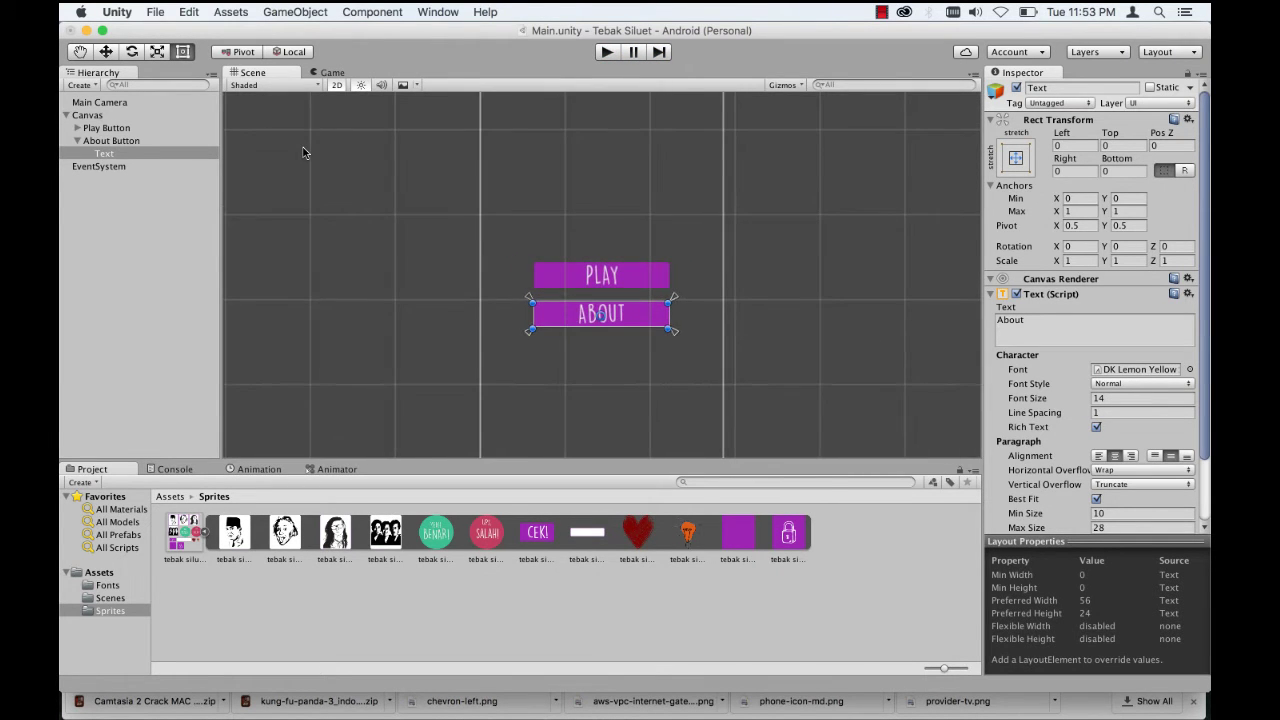
{"action": "scroll", "coordinate": [303, 147], "scroll_direction": "down", "scroll_amount": 2}
{"action": "scroll", "coordinate": [303, 147], "scroll_direction": "down", "scroll_amount": 1}
{"action": "left_click", "coordinate": [77, 141]}
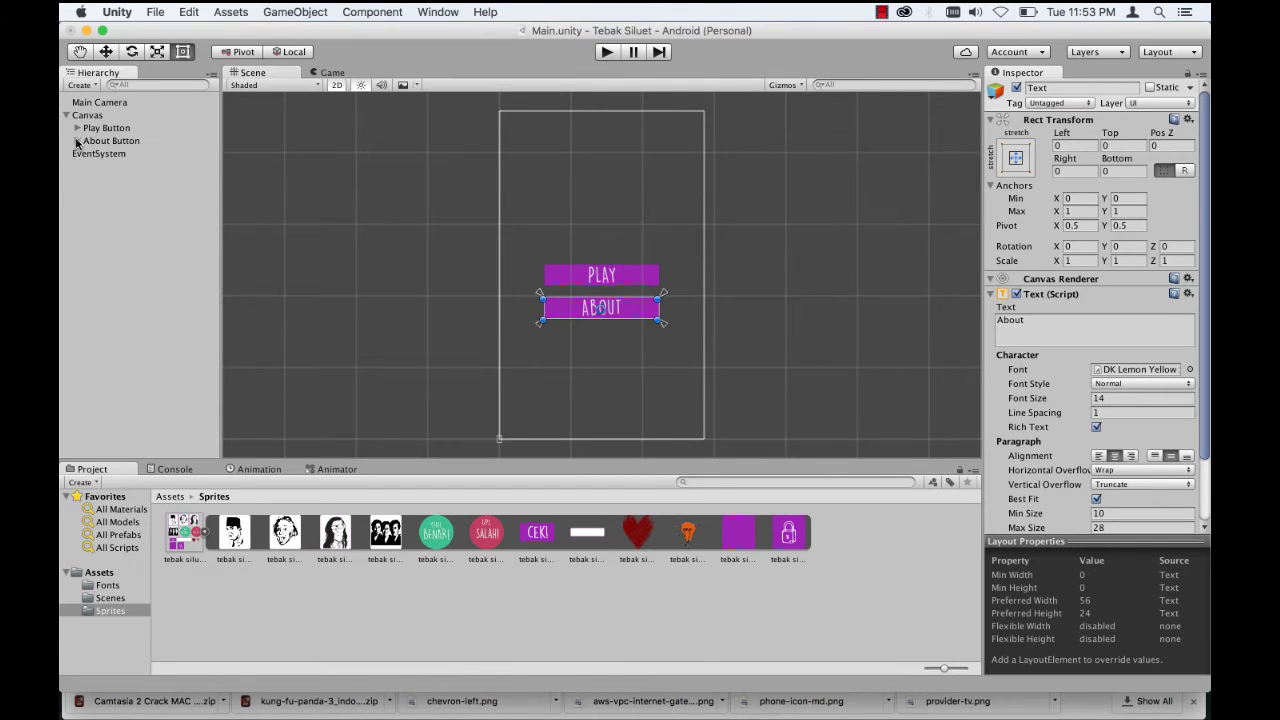
{"action": "left_click", "coordinate": [87, 115]}
Step: Create a new UI Text element under the Canvas
{"action": "right_click", "coordinate": [90, 115]}
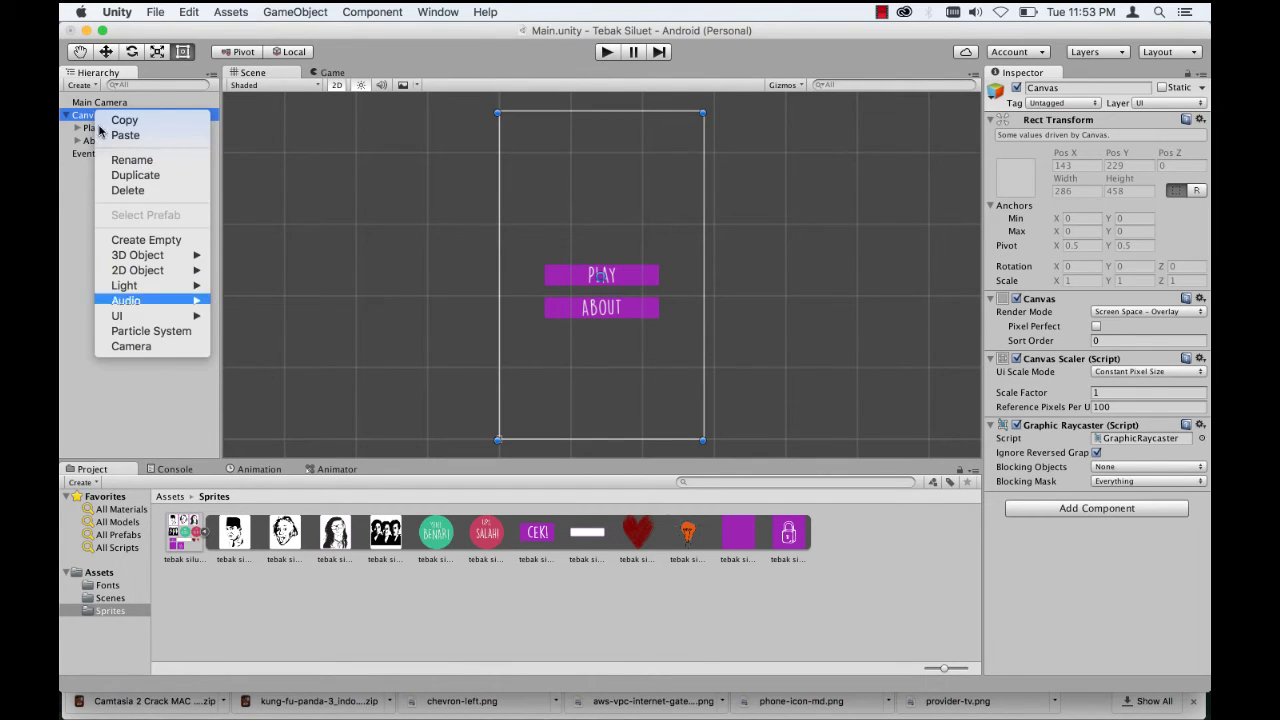
{"action": "mouse_move", "coordinate": [155, 318]}
{"action": "left_click", "coordinate": [254, 321]}
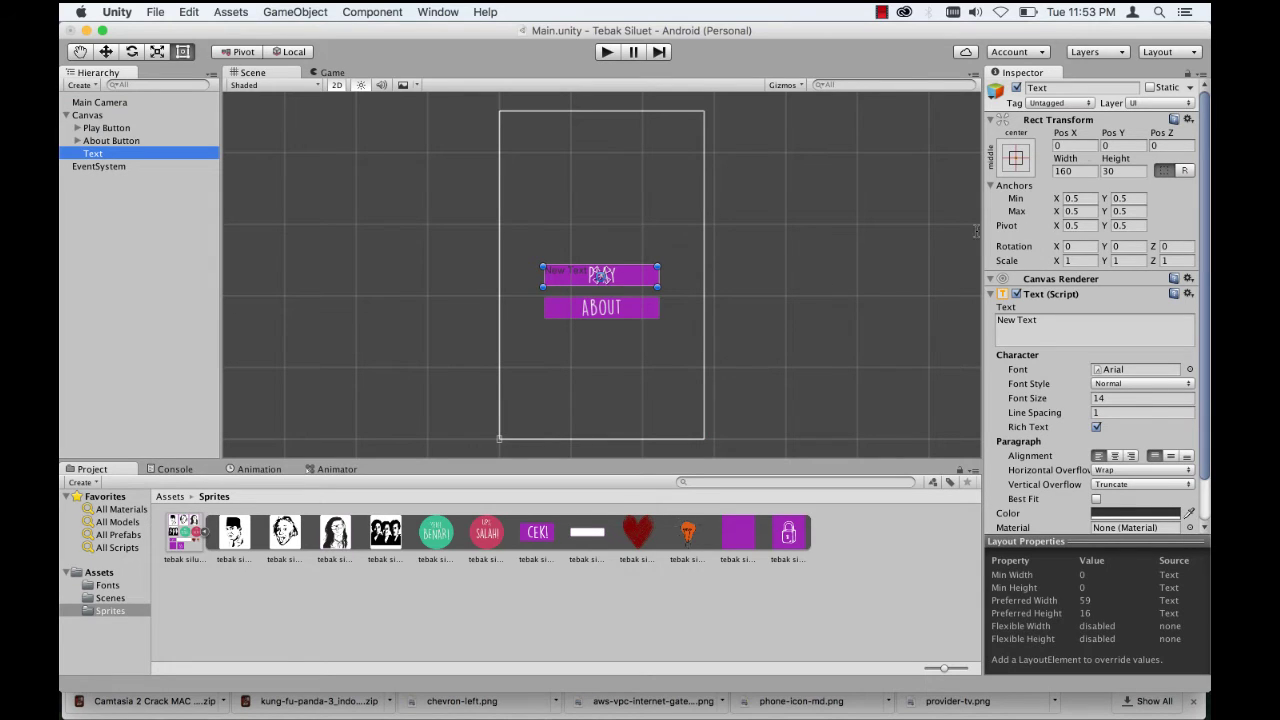
Step: Alt-anchor the text to top-centre and drag it down to Pos Y -72
{"action": "left_click", "coordinate": [1017, 158]}
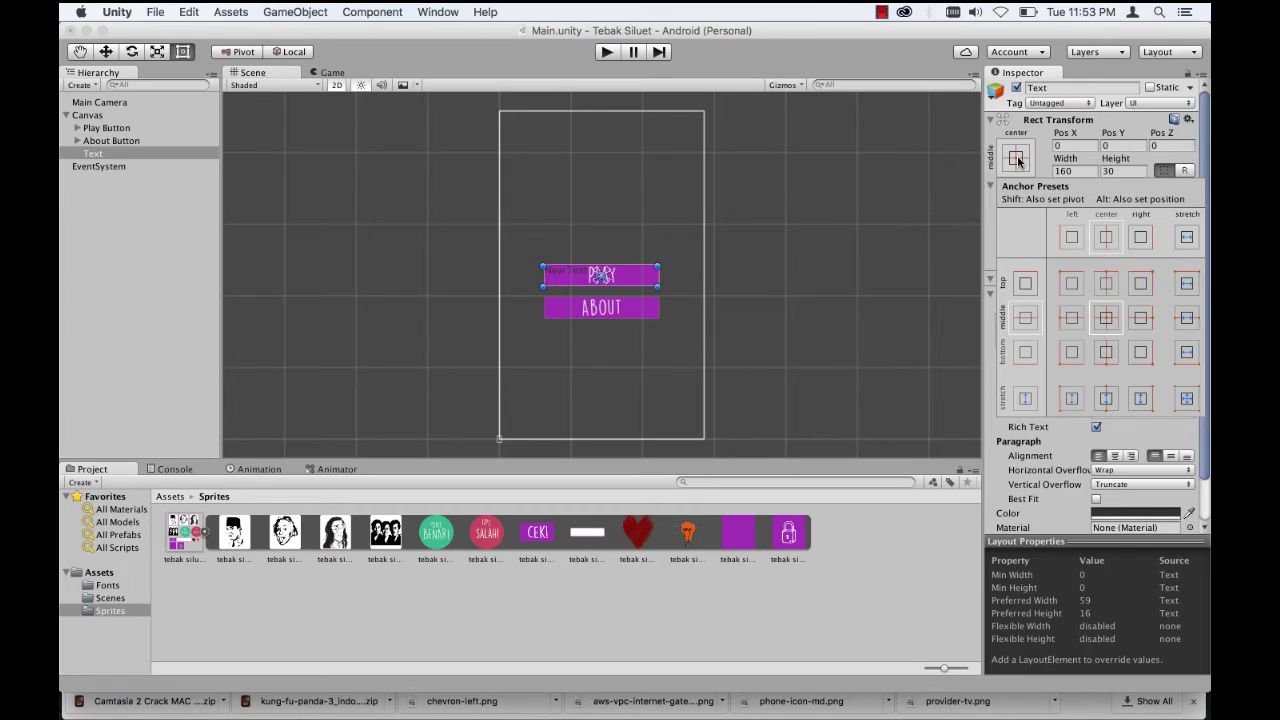
{"action": "key", "text": "alt"}
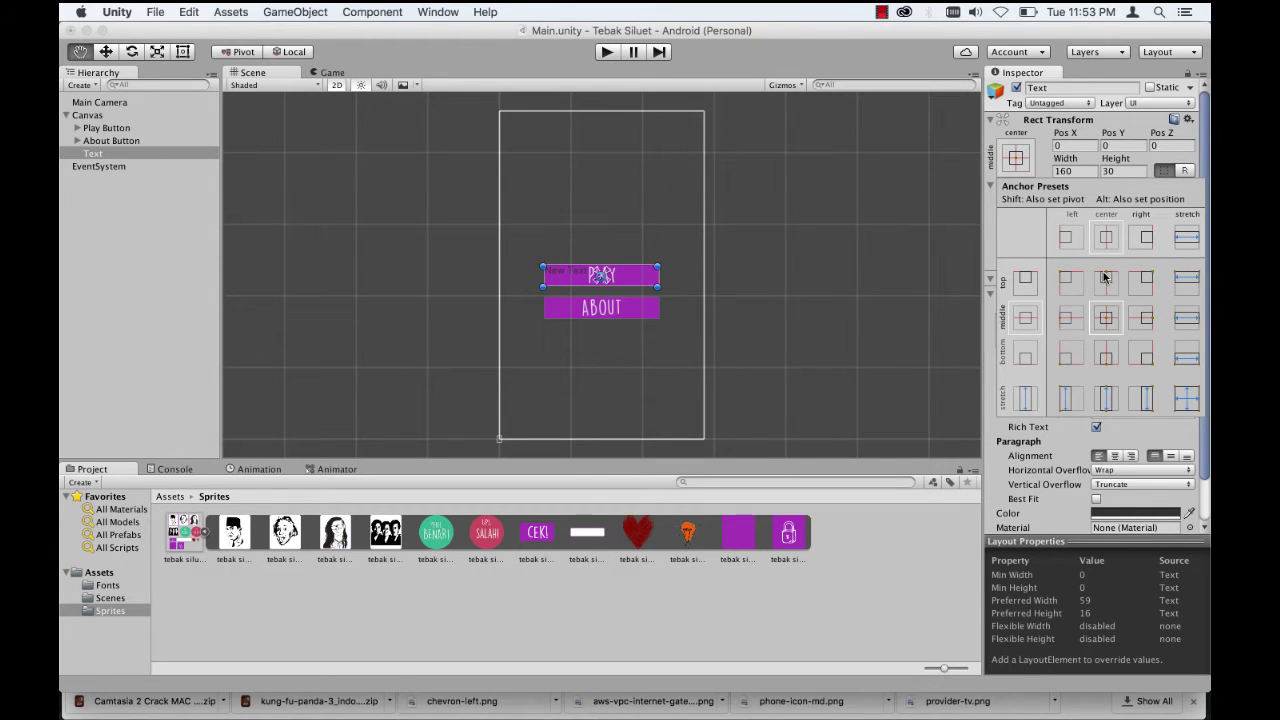
{"action": "left_click", "coordinate": [1105, 280], "text": "alt"}
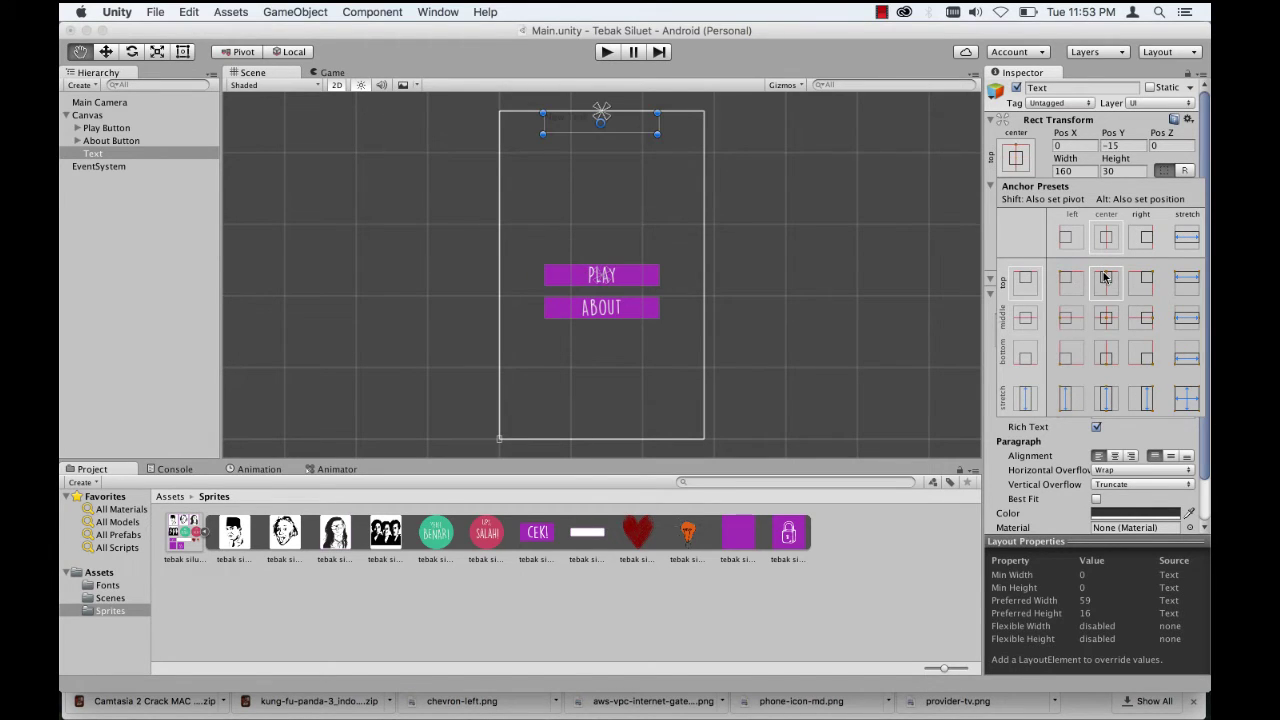
{"action": "left_click", "coordinate": [631, 124]}
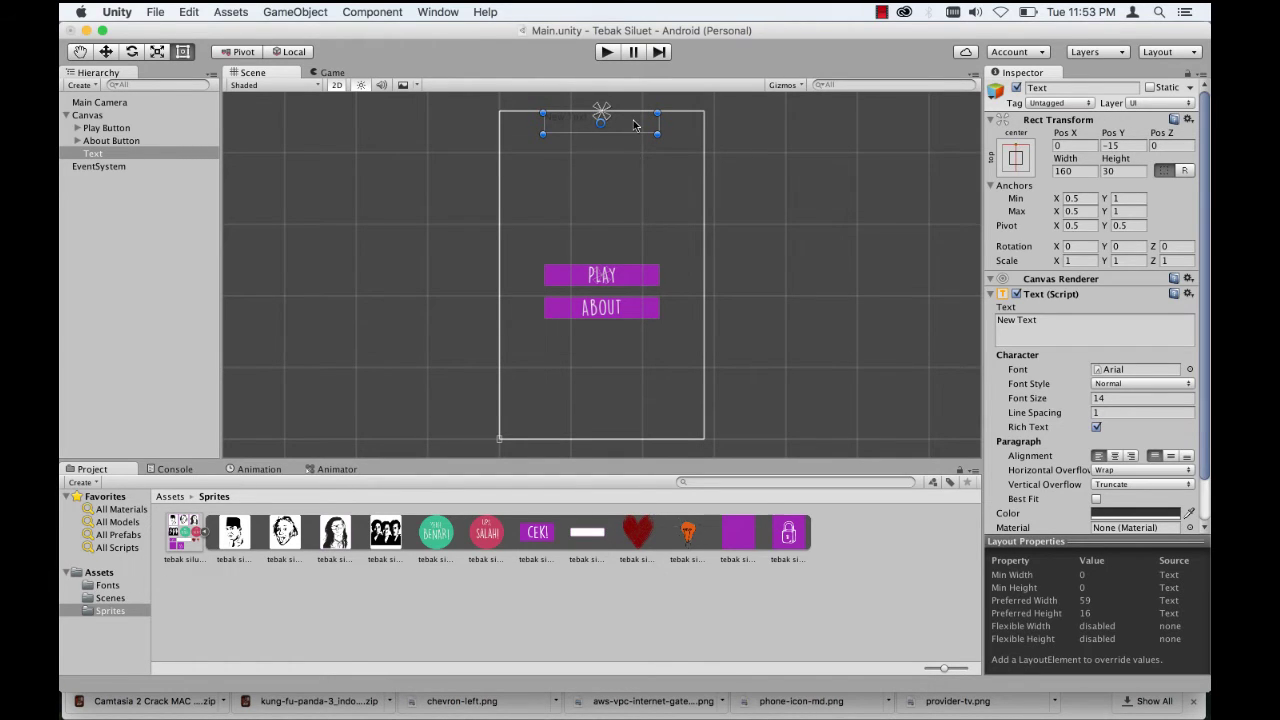
{"action": "left_click_drag", "start_coordinate": [632, 120], "coordinate": [632, 204]}
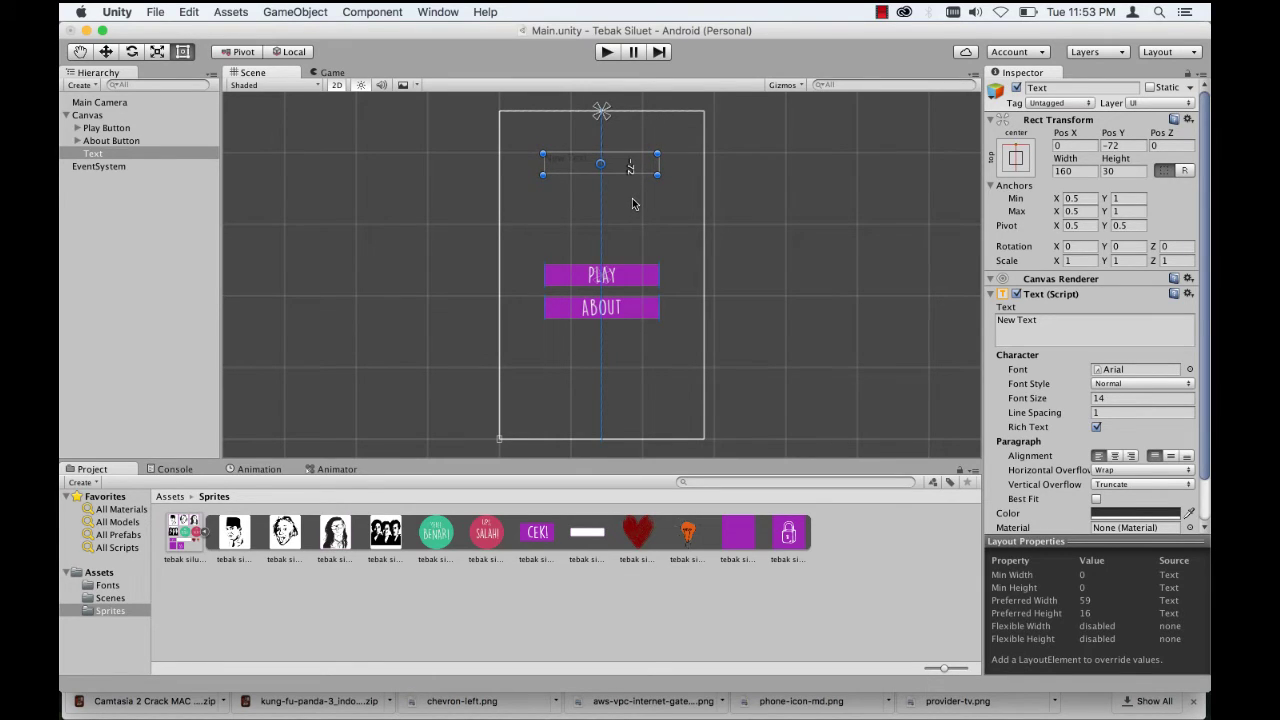
{"action": "scroll", "coordinate": [632, 204], "scroll_direction": "up", "scroll_amount": 2}
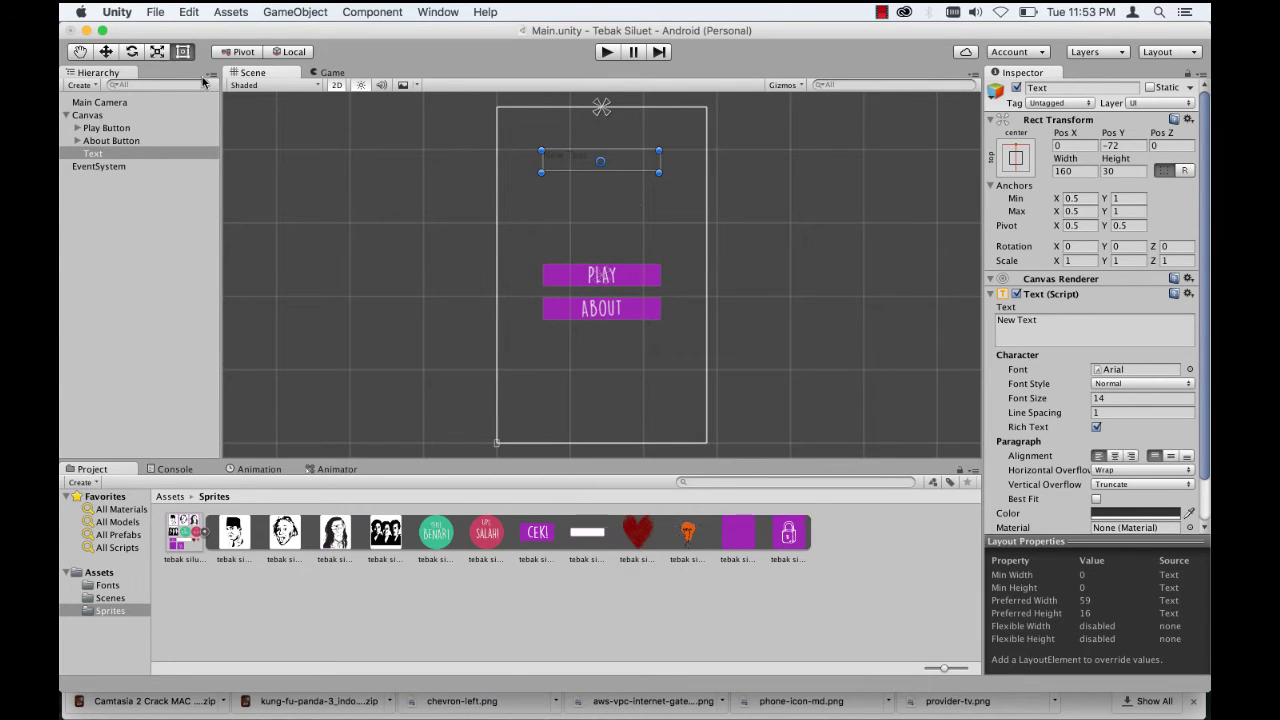
Step: Select the new Text object and set its font to DK Lemon Yellow
{"action": "left_click", "coordinate": [80, 51]}
{"action": "mouse_move", "coordinate": [421, 128]}
{"action": "left_mouse_down"}
{"action": "mouse_move", "coordinate": [421, 248]}
{"action": "mouse_move", "coordinate": [408, 191]}
{"action": "left_mouse_up"}
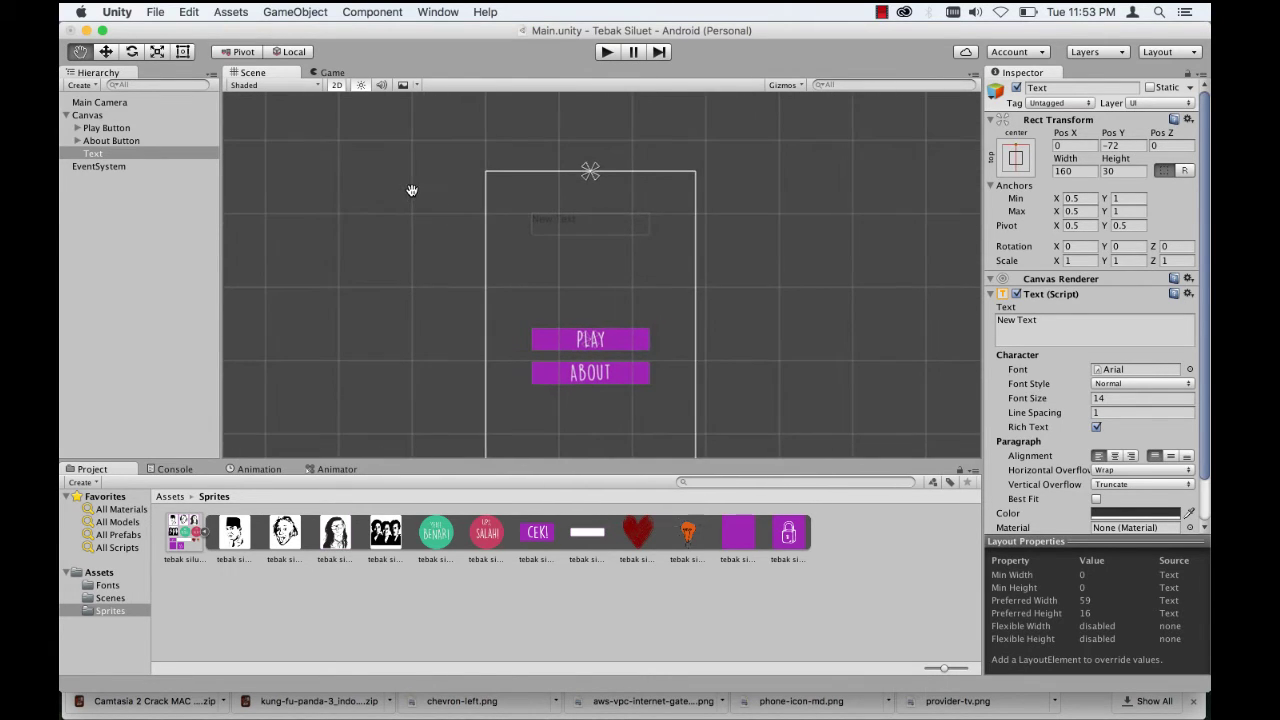
{"action": "scroll", "coordinate": [472, 199], "scroll_direction": "up", "scroll_amount": 2}
{"action": "scroll", "coordinate": [472, 199], "scroll_direction": "up", "scroll_amount": 3}
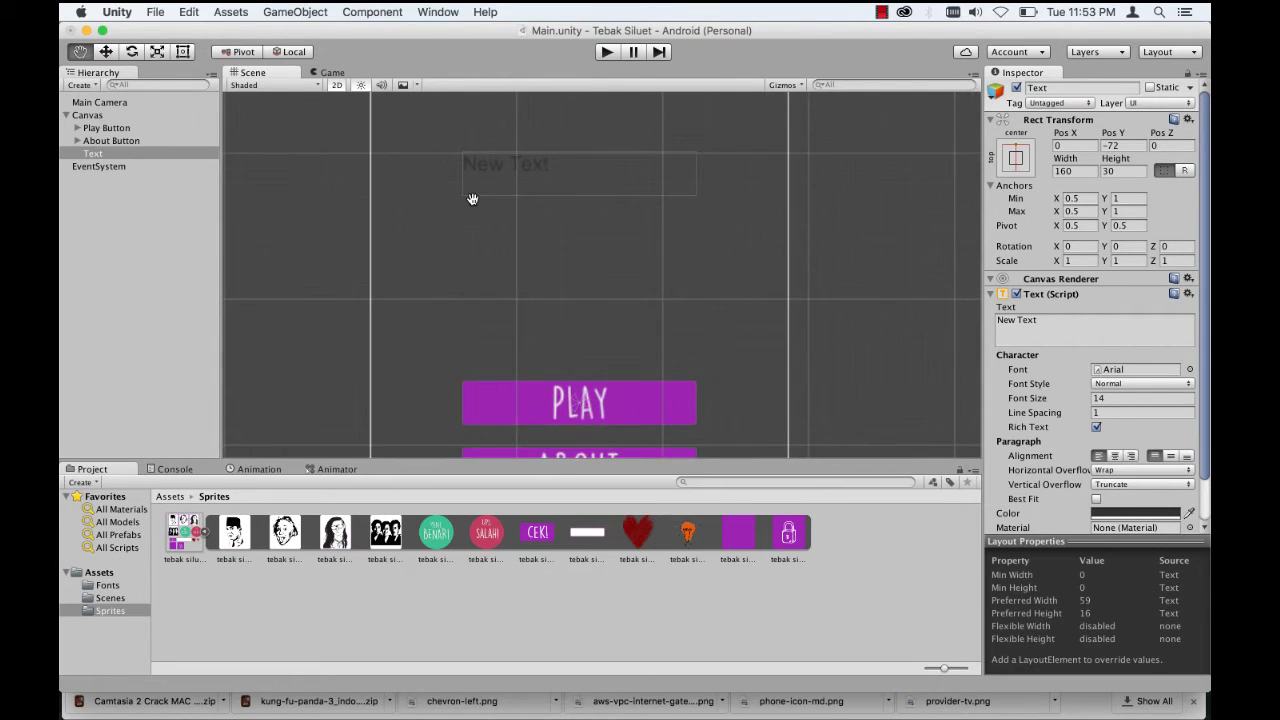
{"action": "scroll", "coordinate": [472, 199], "scroll_direction": "down", "scroll_amount": 3}
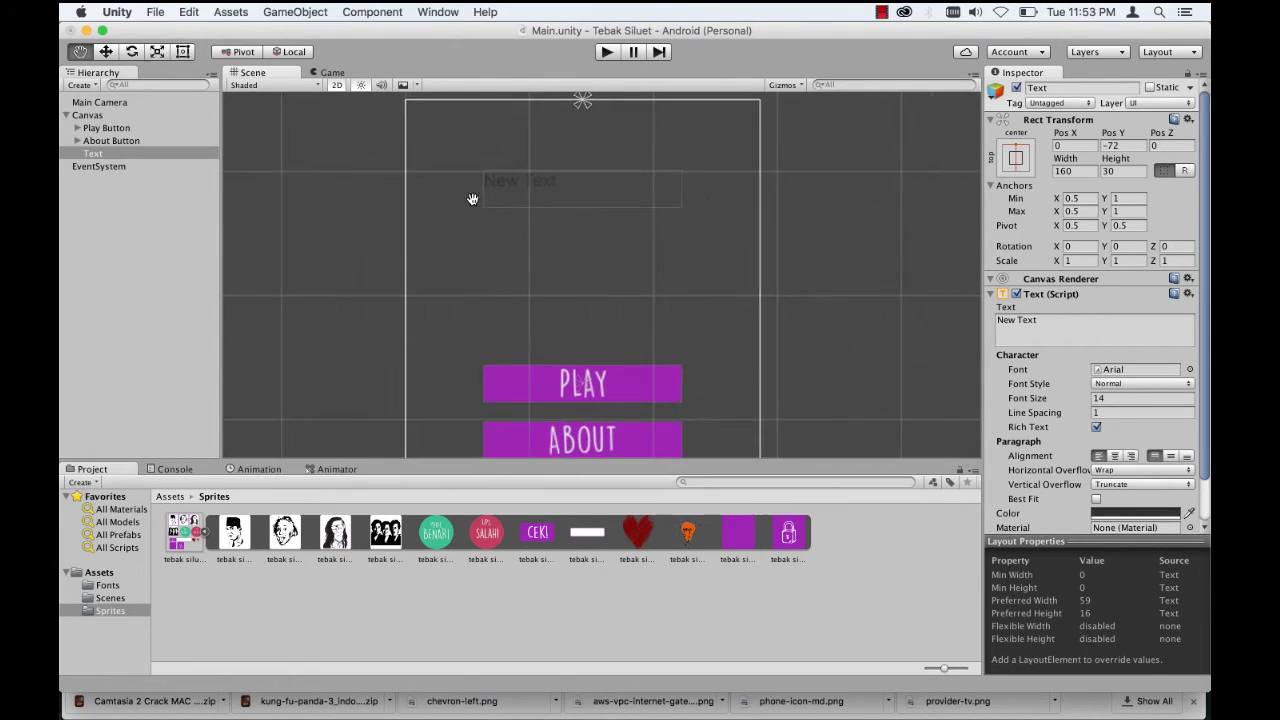
{"action": "left_click", "coordinate": [92, 155]}
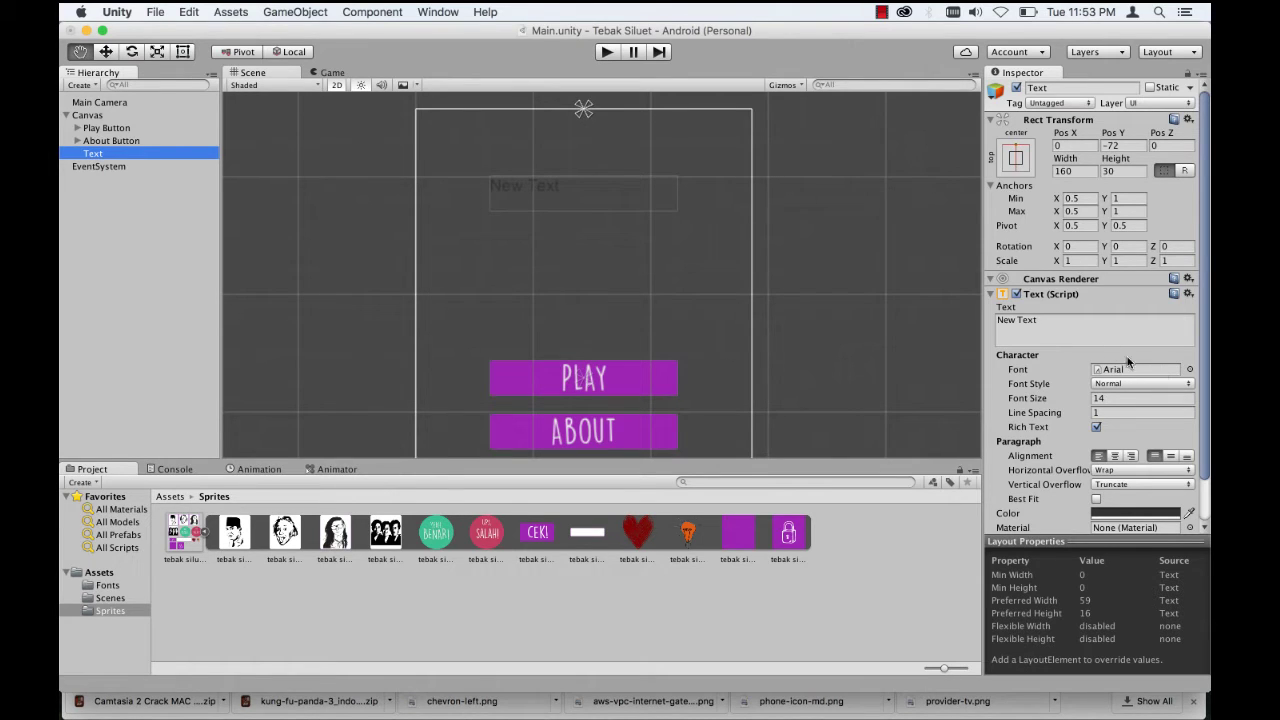
{"action": "left_click", "coordinate": [1190, 369]}
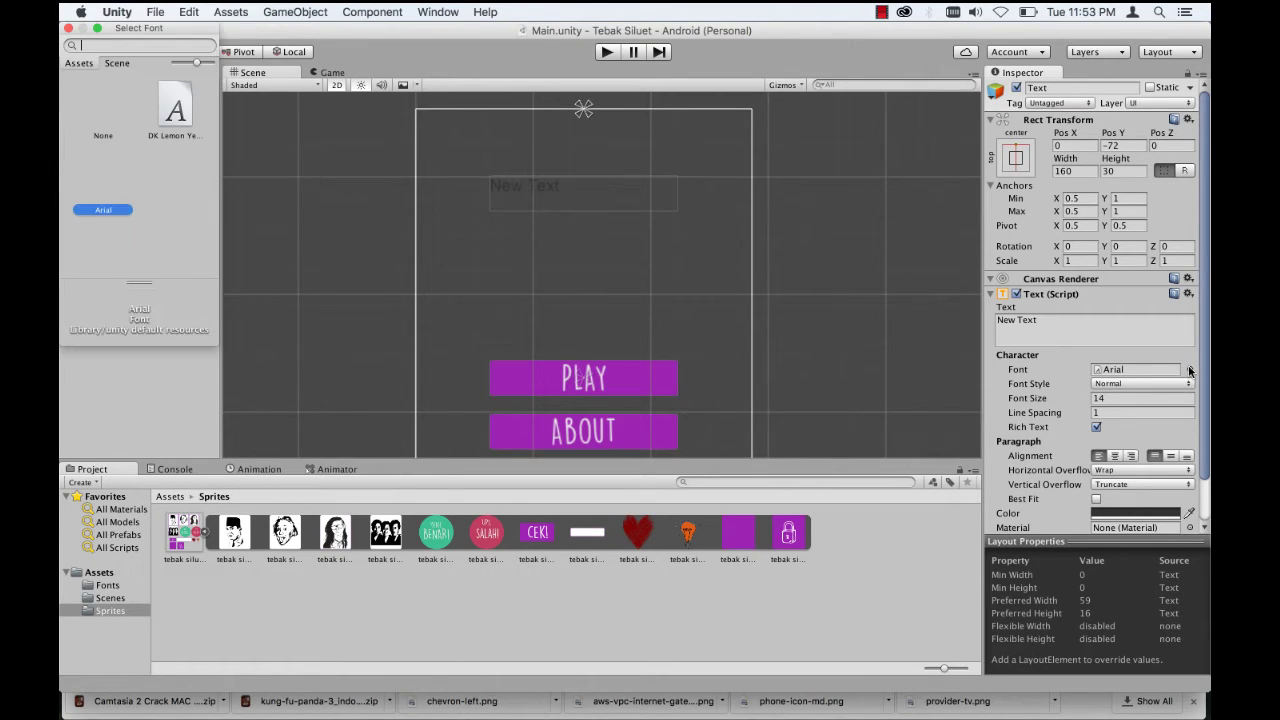
{"action": "double_click", "coordinate": [160, 105]}
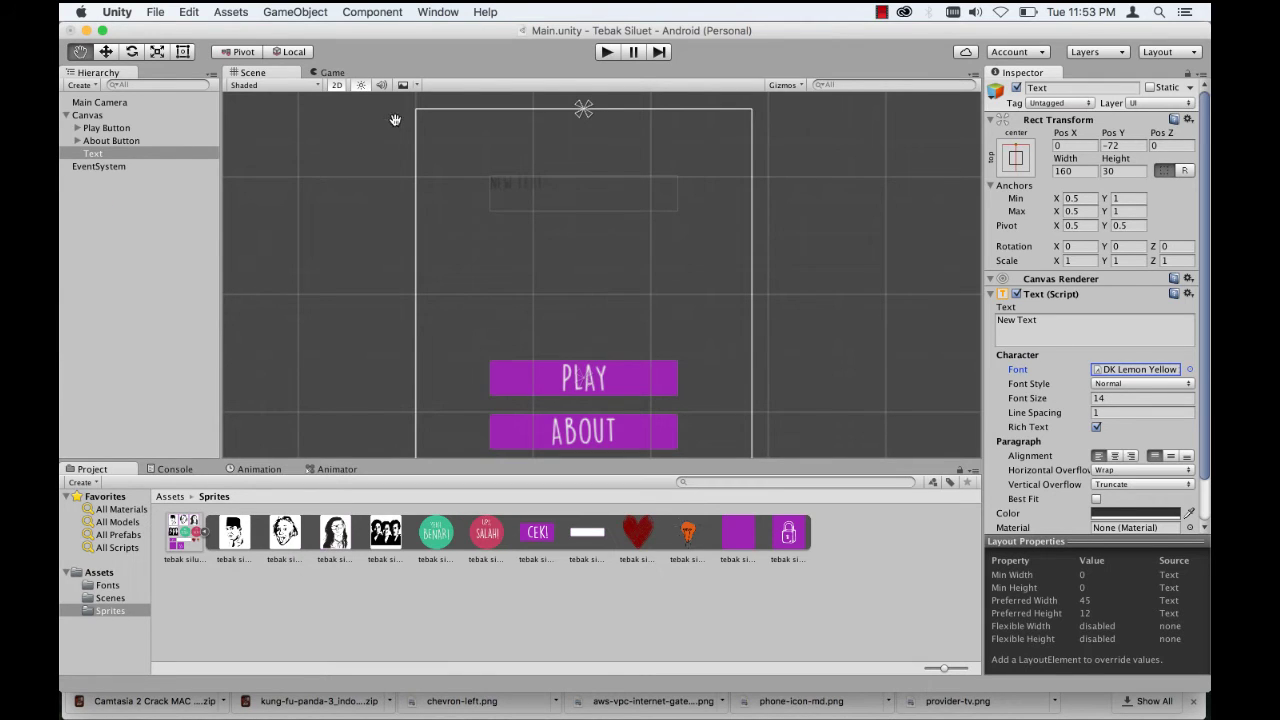
Step: Replace New Text with 'TEBAK SILUET!' and enable Best Fit sizing from 10 to 40
{"action": "left_click", "coordinate": [336, 73]}
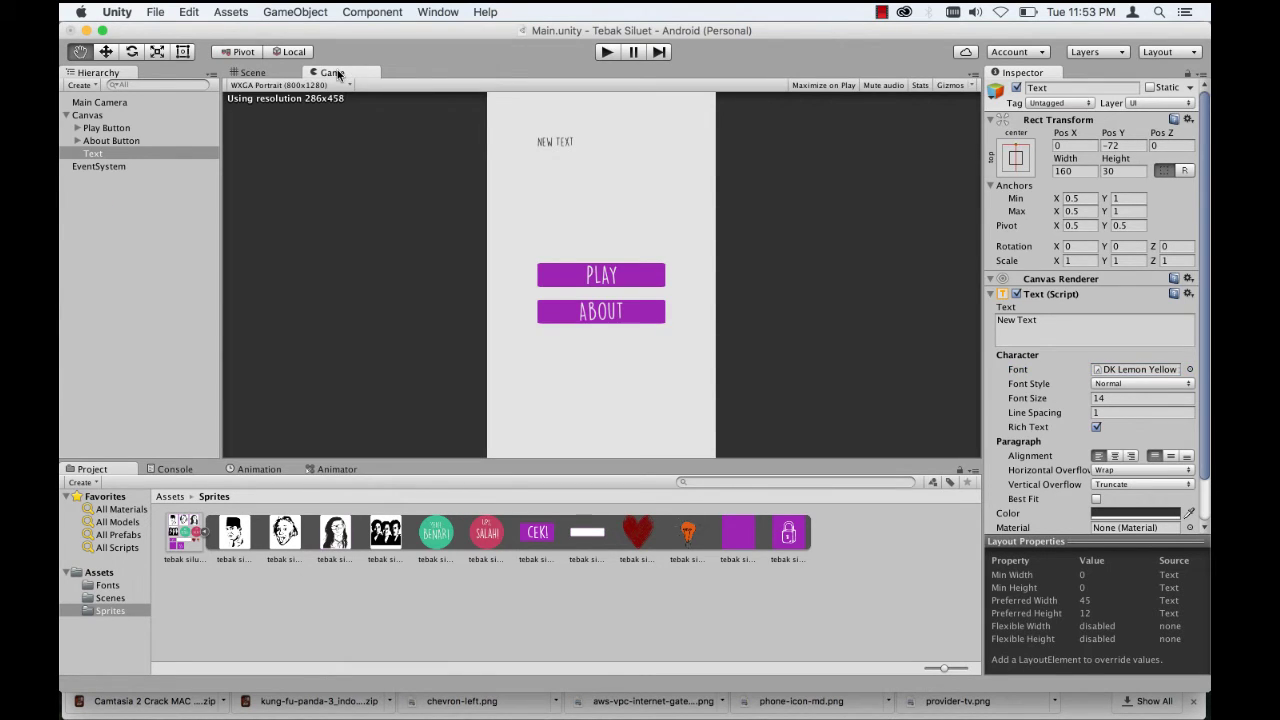
{"action": "left_click", "coordinate": [1071, 320]}
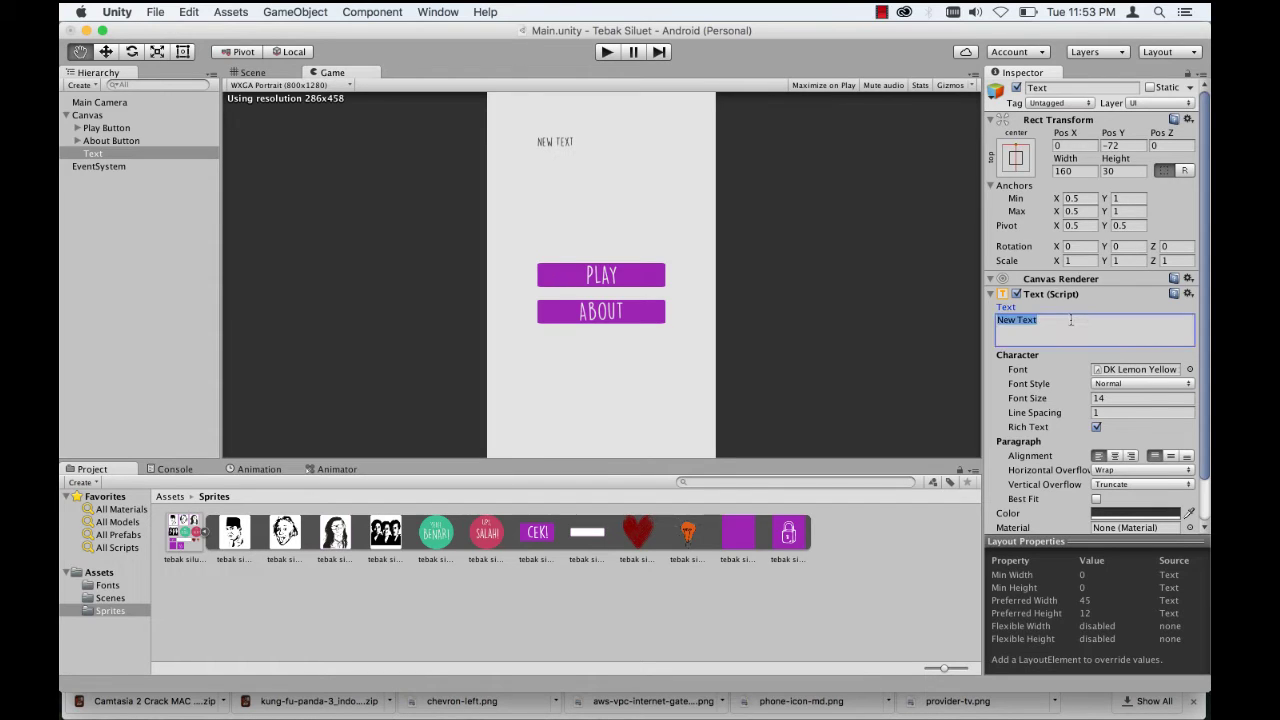
{"action": "type", "text": "T"}
{"action": "type", "text": "EBAK SIL"}
{"action": "type", "text": "UET!"}
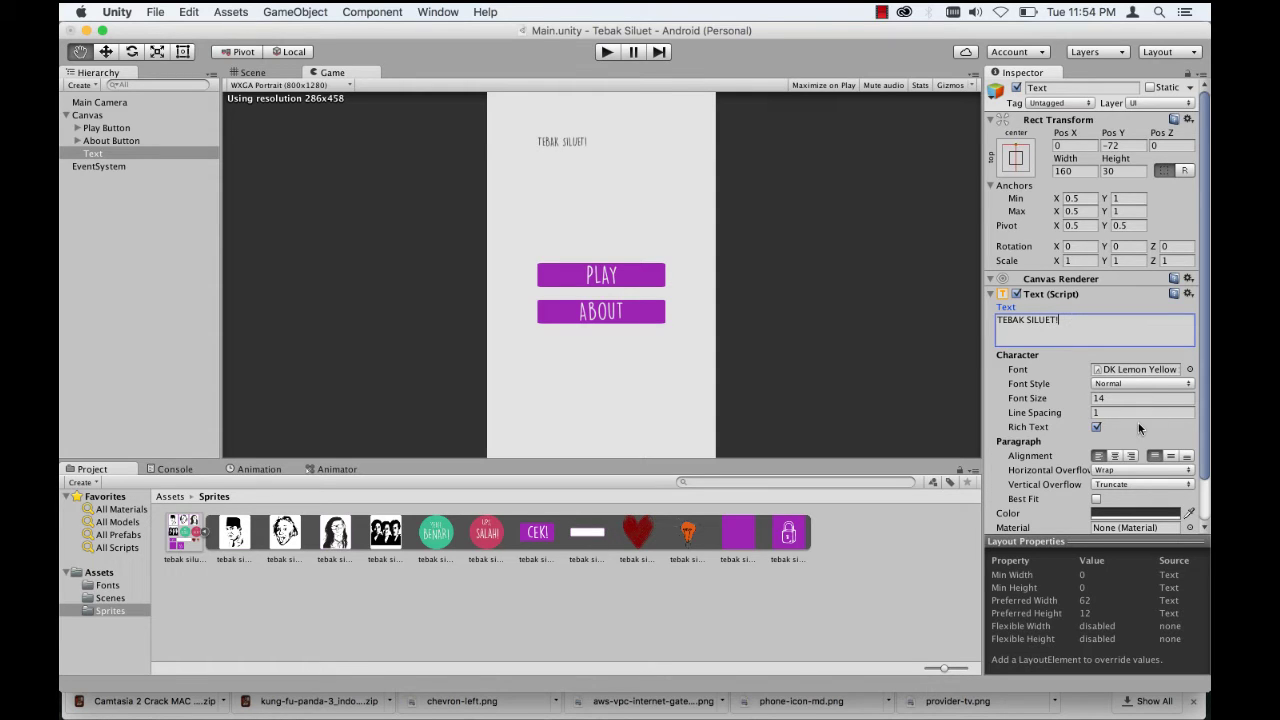
{"action": "scroll", "coordinate": [1141, 425], "scroll_direction": "down", "scroll_amount": 2}
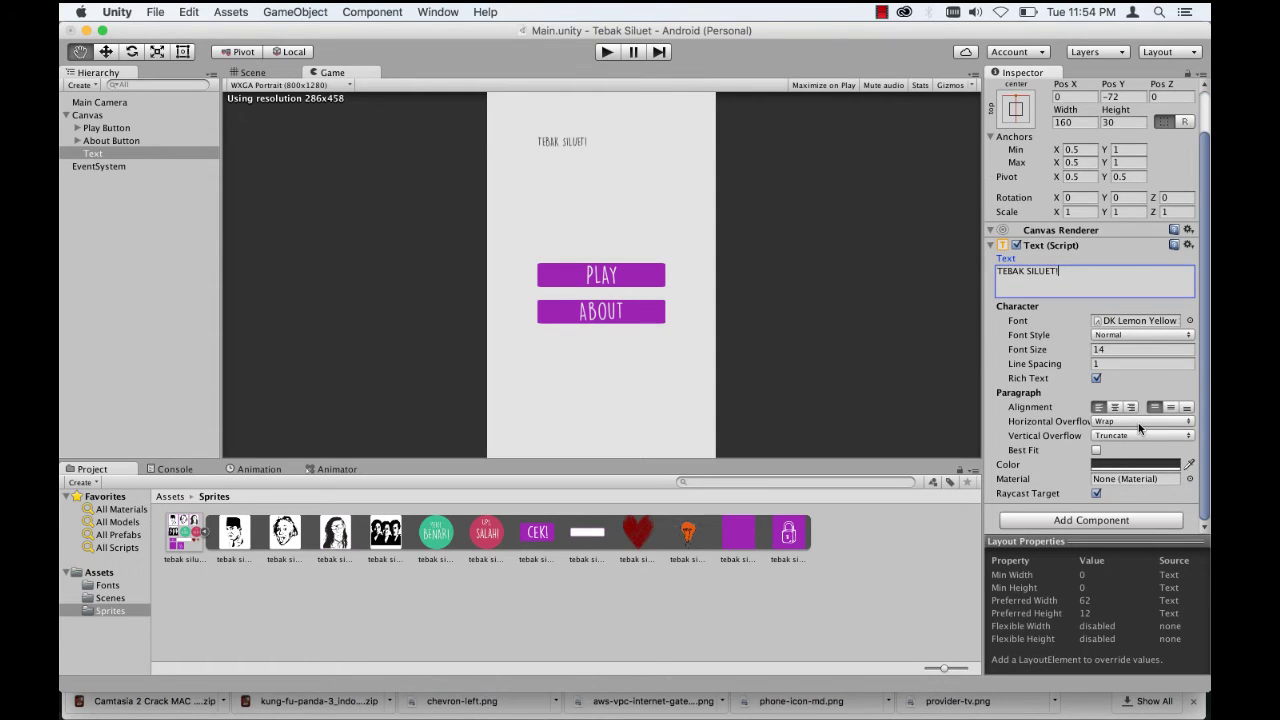
{"action": "left_click", "coordinate": [1096, 451]}
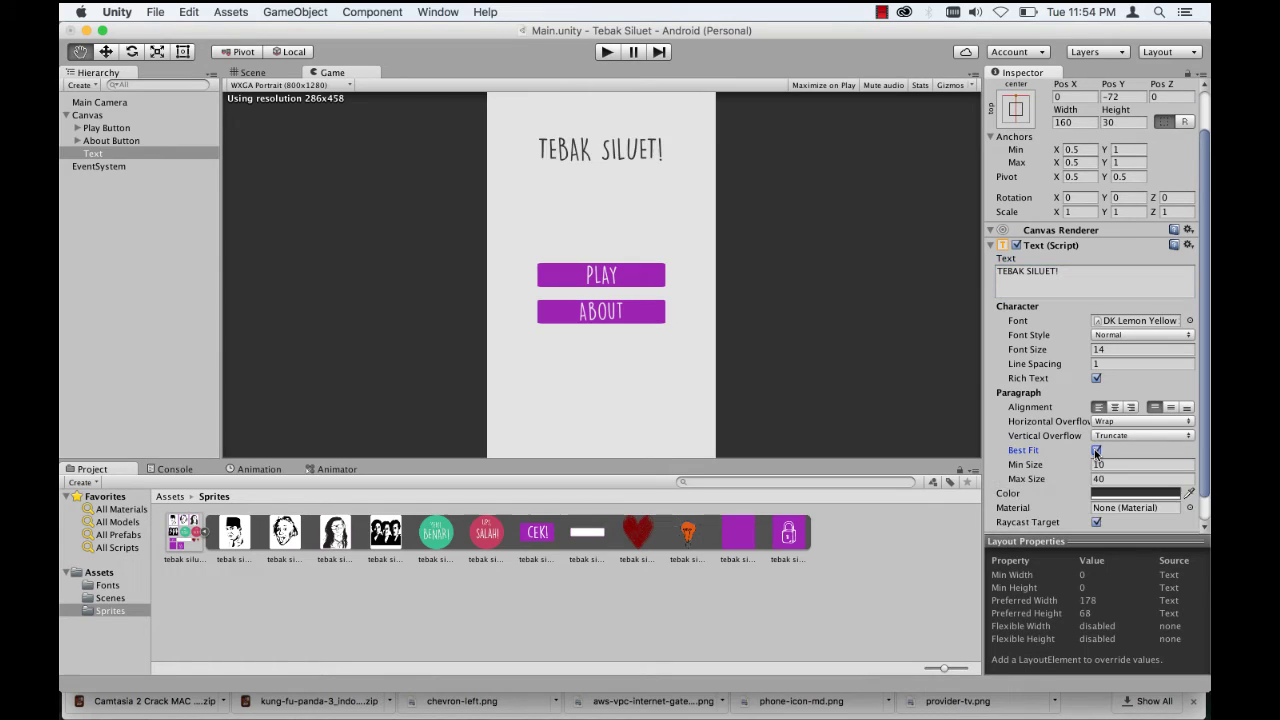
Step: Colour the title purple (9D24B3) by sampling the PLAY button with the eyedropper
{"action": "left_click", "coordinate": [1118, 494]}
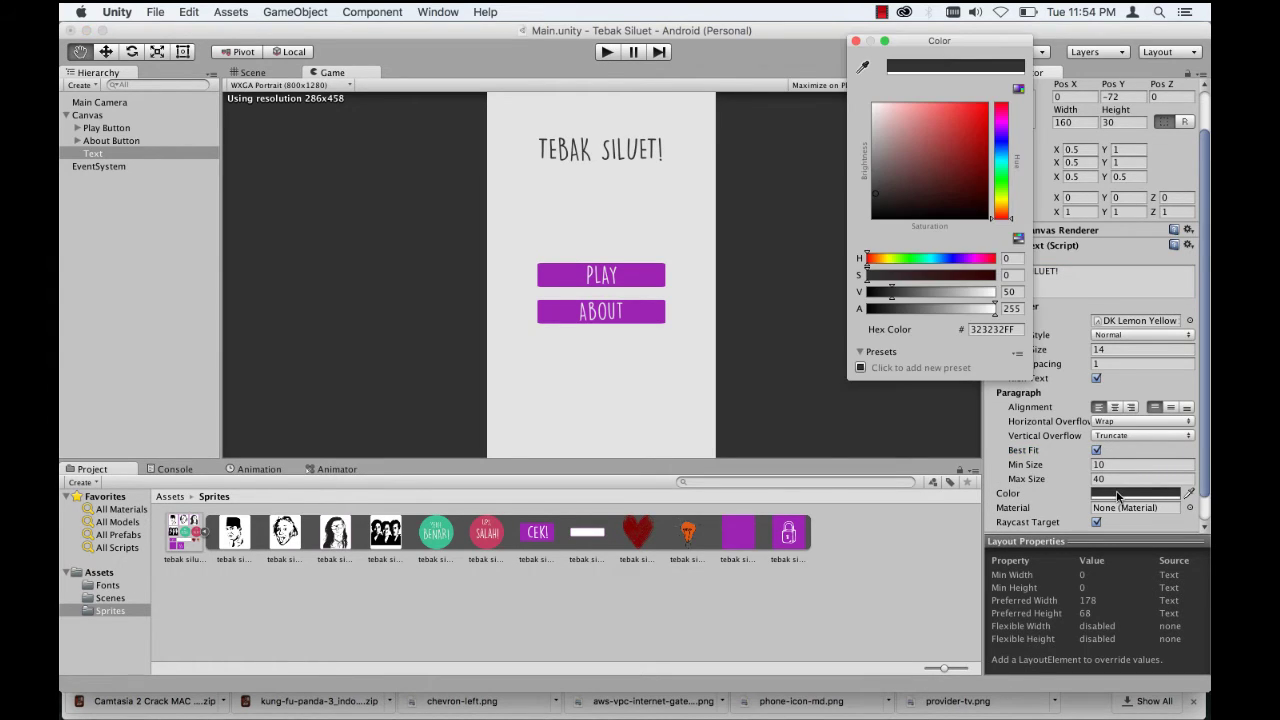
{"action": "left_click", "coordinate": [863, 67]}
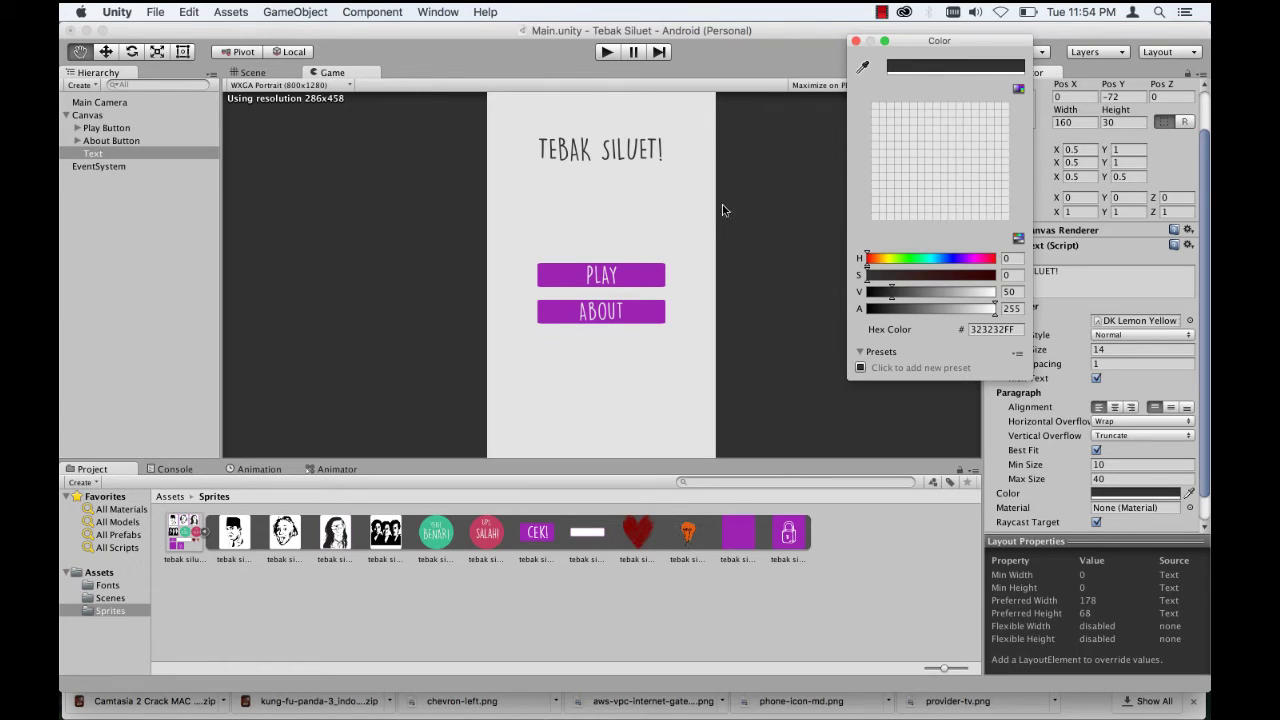
{"action": "left_click", "coordinate": [633, 278]}
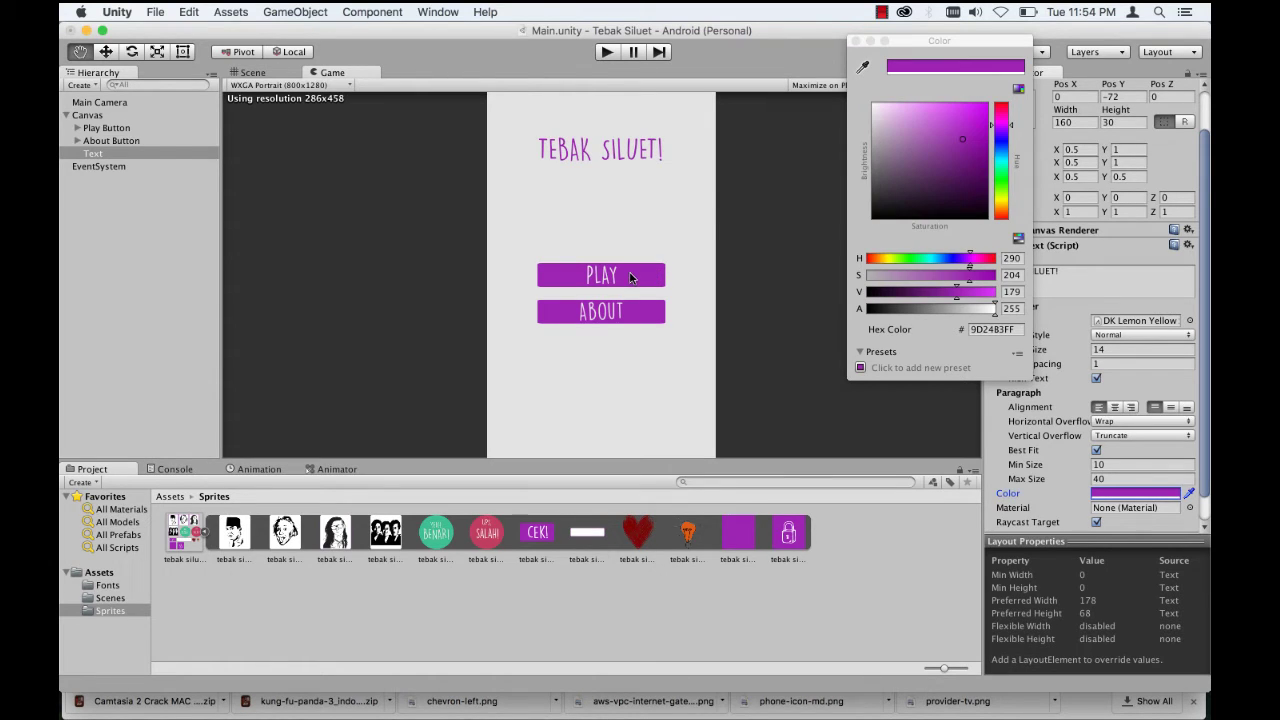
{"action": "left_click", "coordinate": [856, 40]}
Step: Set the title's font style to Bold
{"action": "left_click", "coordinate": [1130, 335]}
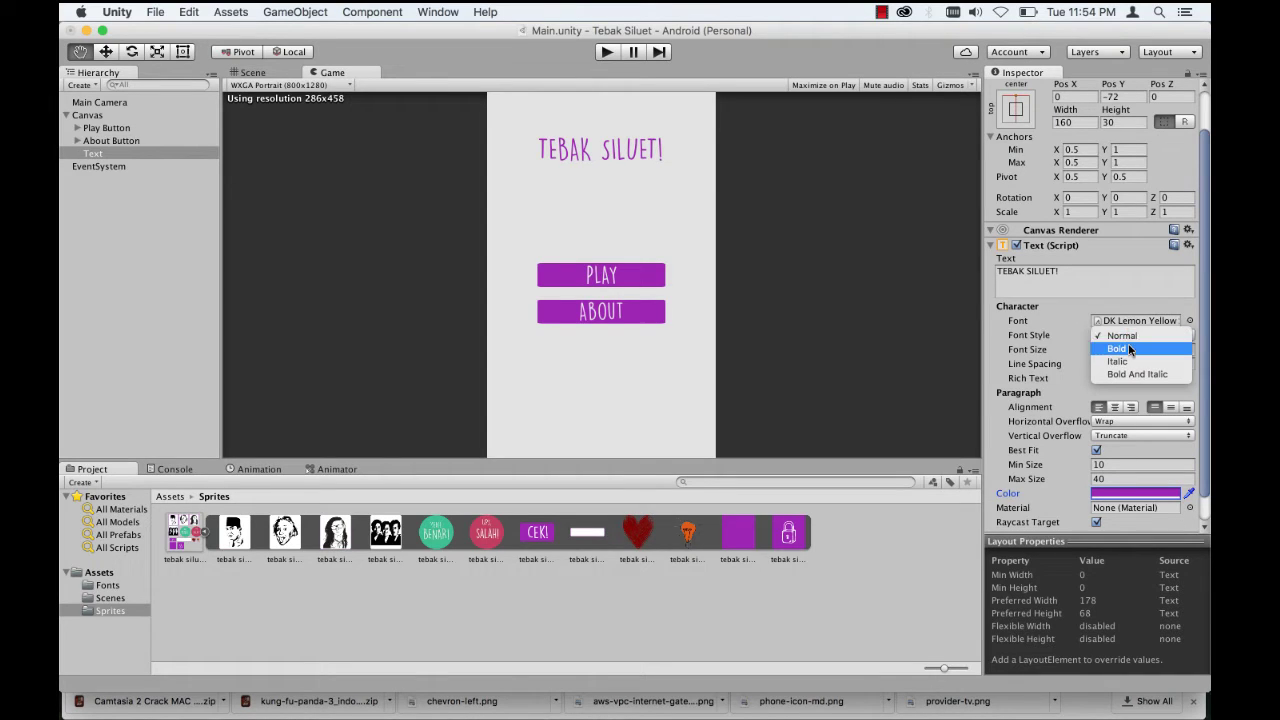
{"action": "left_click", "coordinate": [1129, 348]}
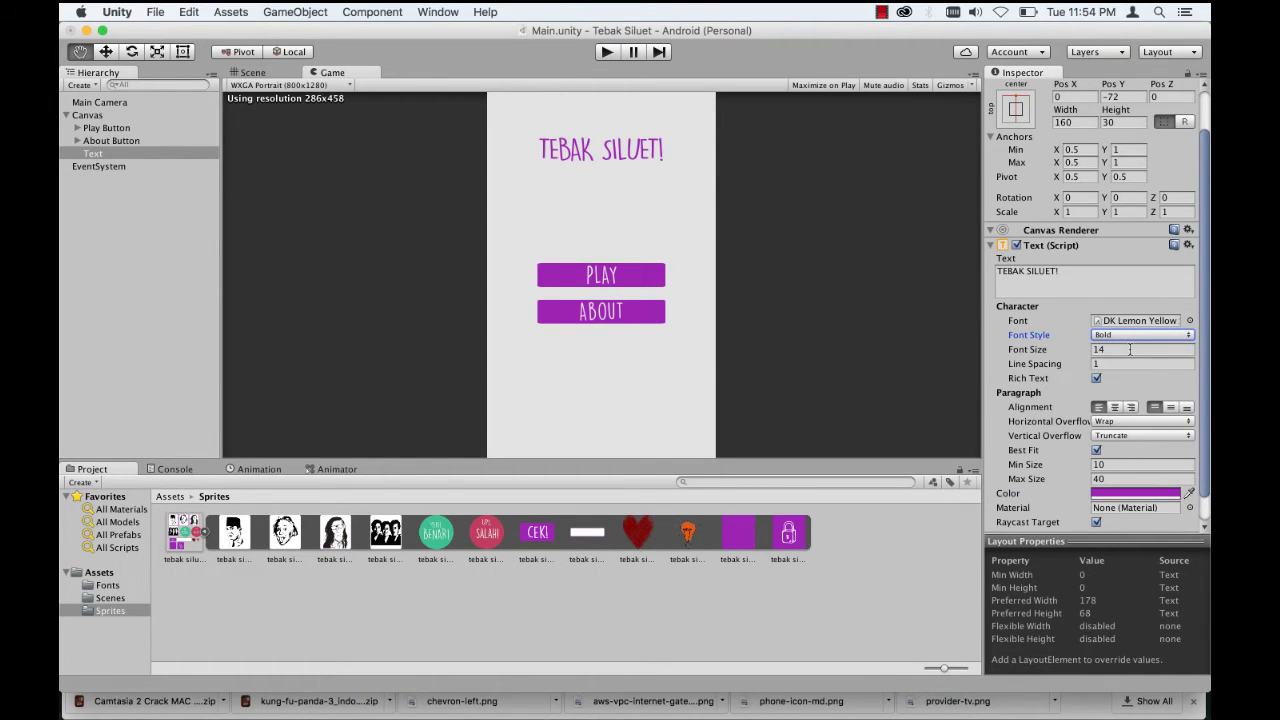
{"action": "left_click", "coordinate": [292, 74]}
Step: Preview the game at WSVGA Landscape 1024x600, then restore WXGA Portrait 800x1280
{"action": "left_click", "coordinate": [332, 74]}
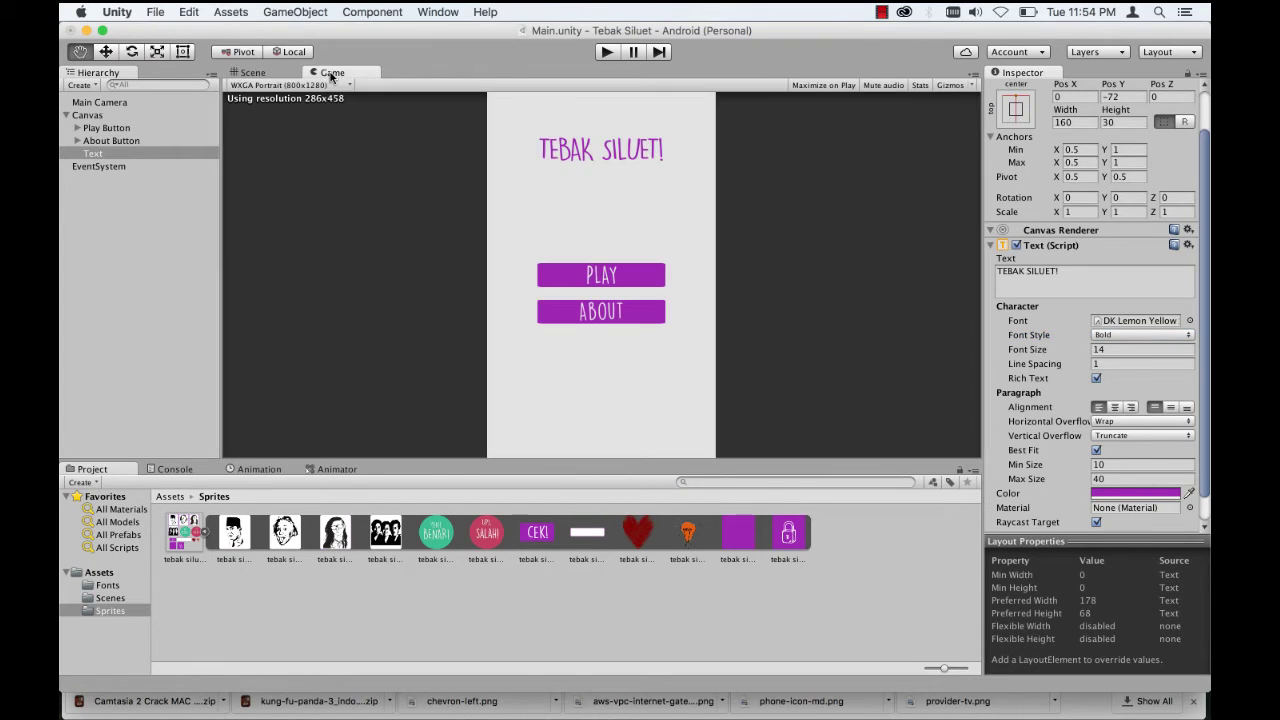
{"action": "left_click", "coordinate": [334, 85]}
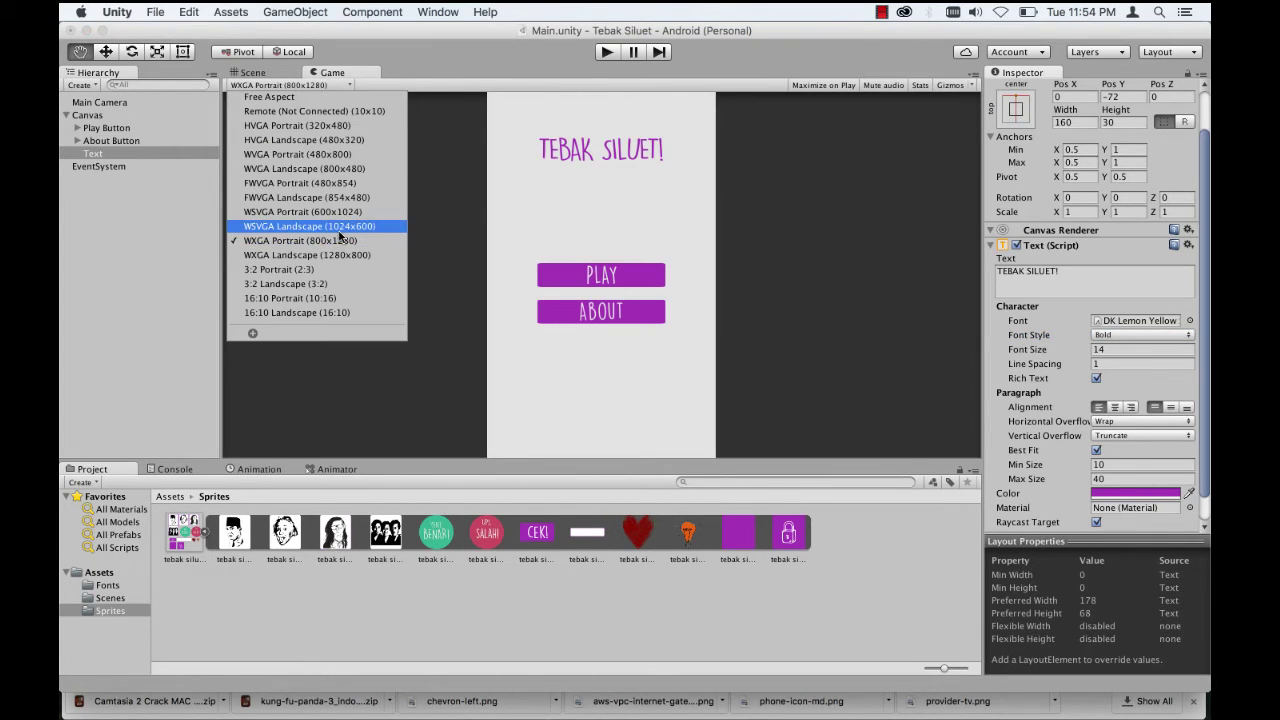
{"action": "left_click", "coordinate": [340, 228]}
{"action": "left_click", "coordinate": [342, 86]}
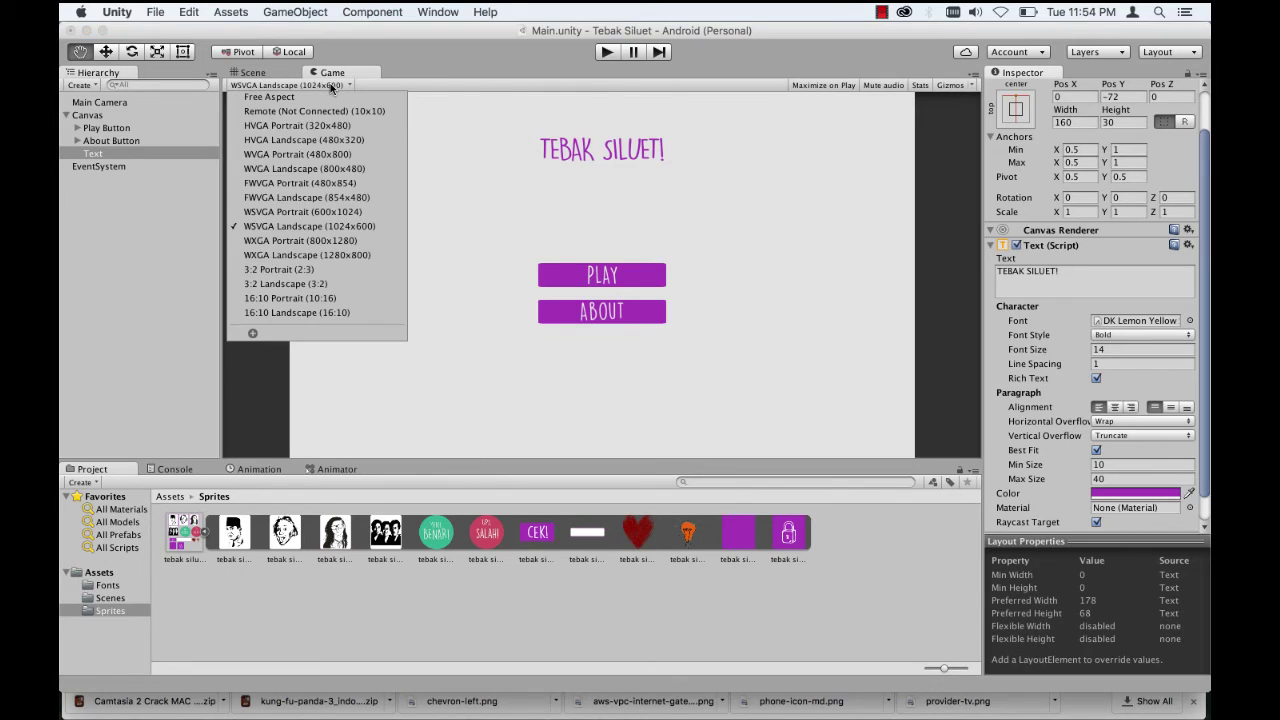
{"action": "left_click", "coordinate": [326, 242]}
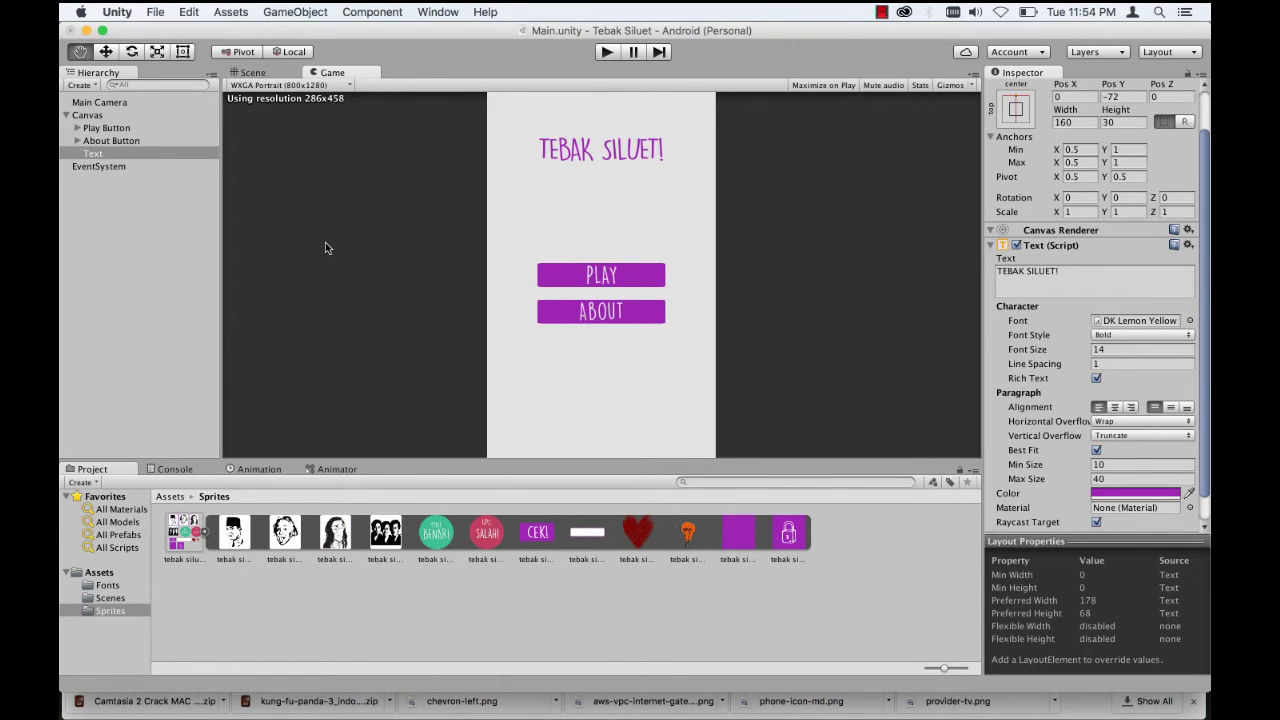
Step: Drag the title's bottom-right handle with the Rect tool to enlarge it to 194.5×58.1
{"action": "left_click", "coordinate": [268, 75]}
{"action": "scroll", "coordinate": [551, 241], "scroll_direction": "down", "scroll_amount": 3}
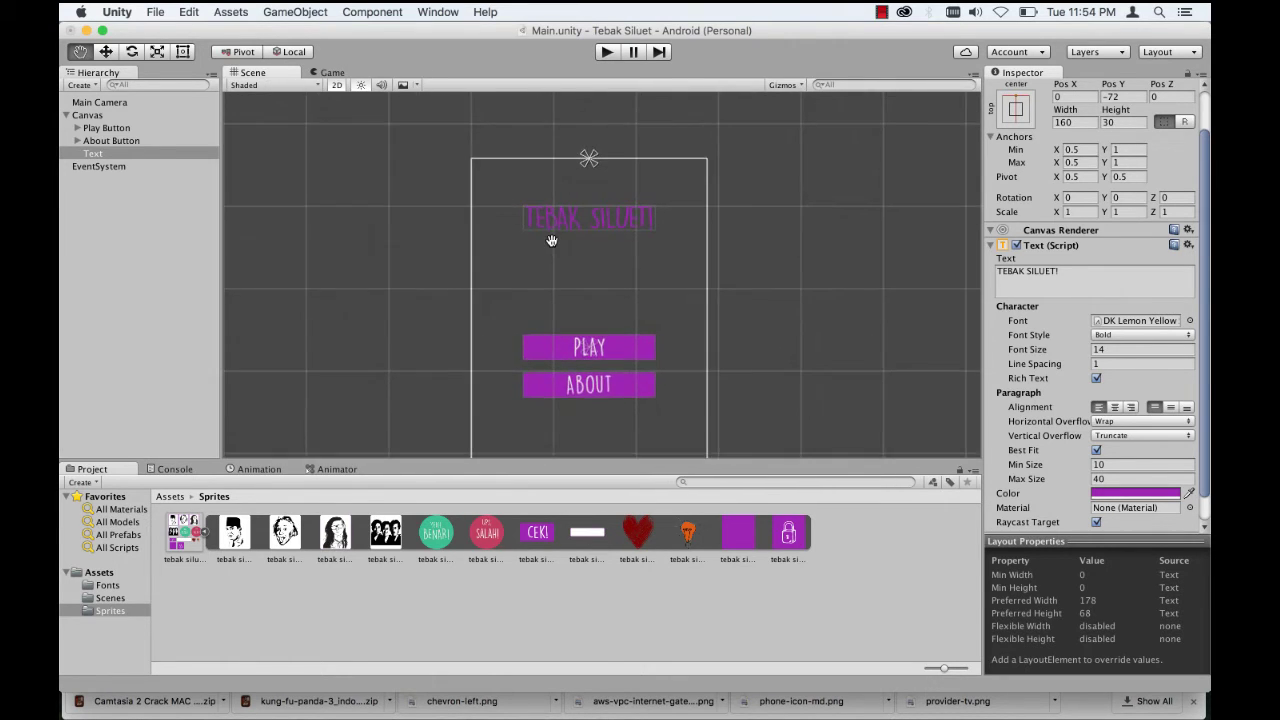
{"action": "left_click_drag", "start_coordinate": [551, 241], "coordinate": [549, 145]}
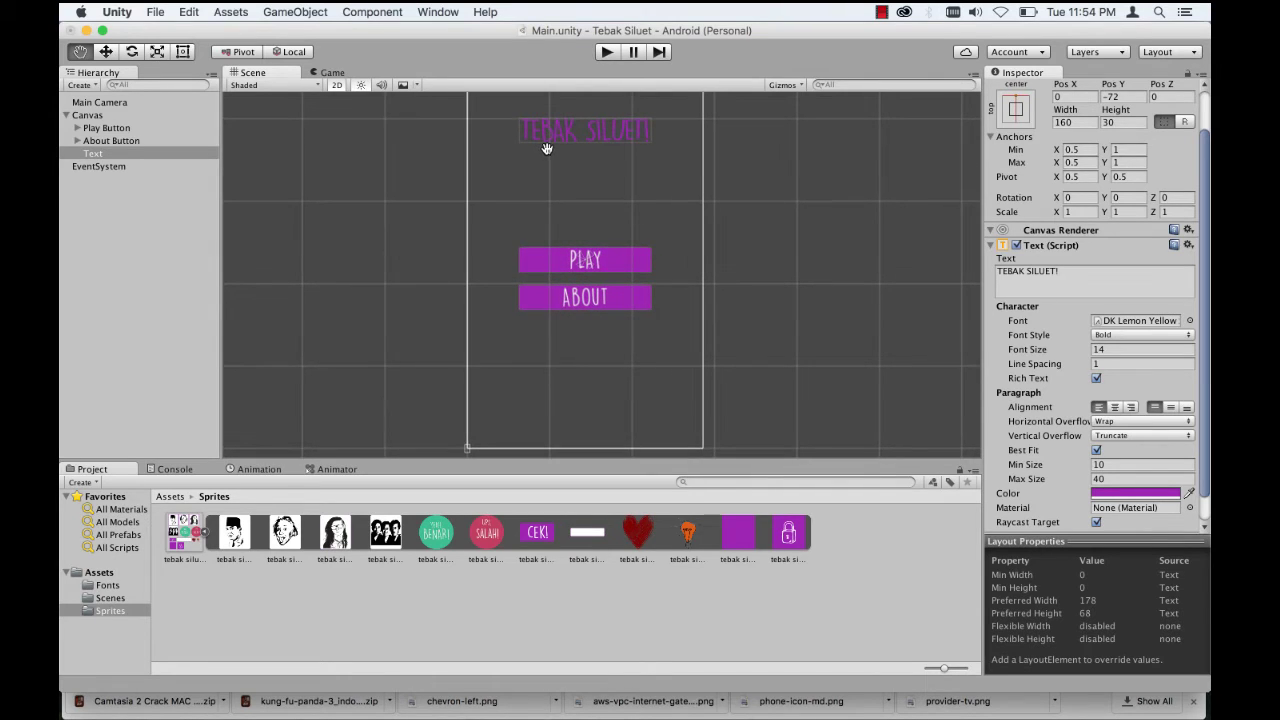
{"action": "left_click", "coordinate": [336, 74]}
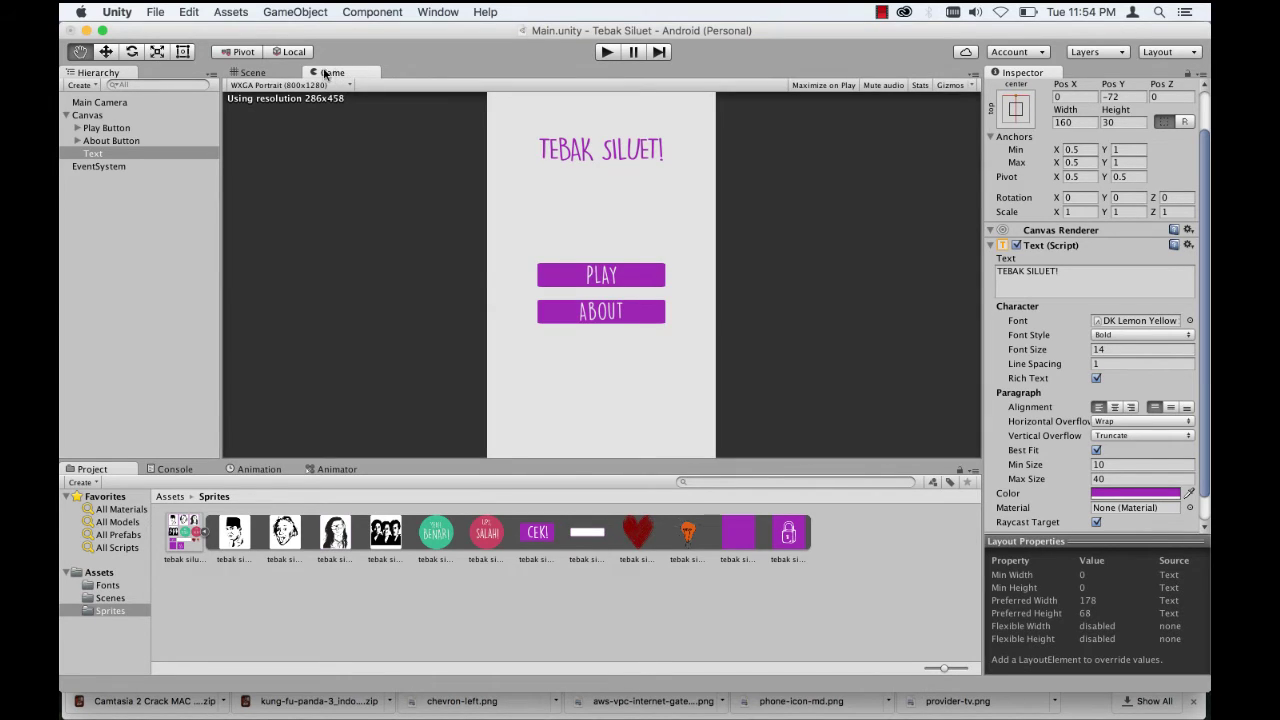
{"action": "left_click", "coordinate": [276, 75]}
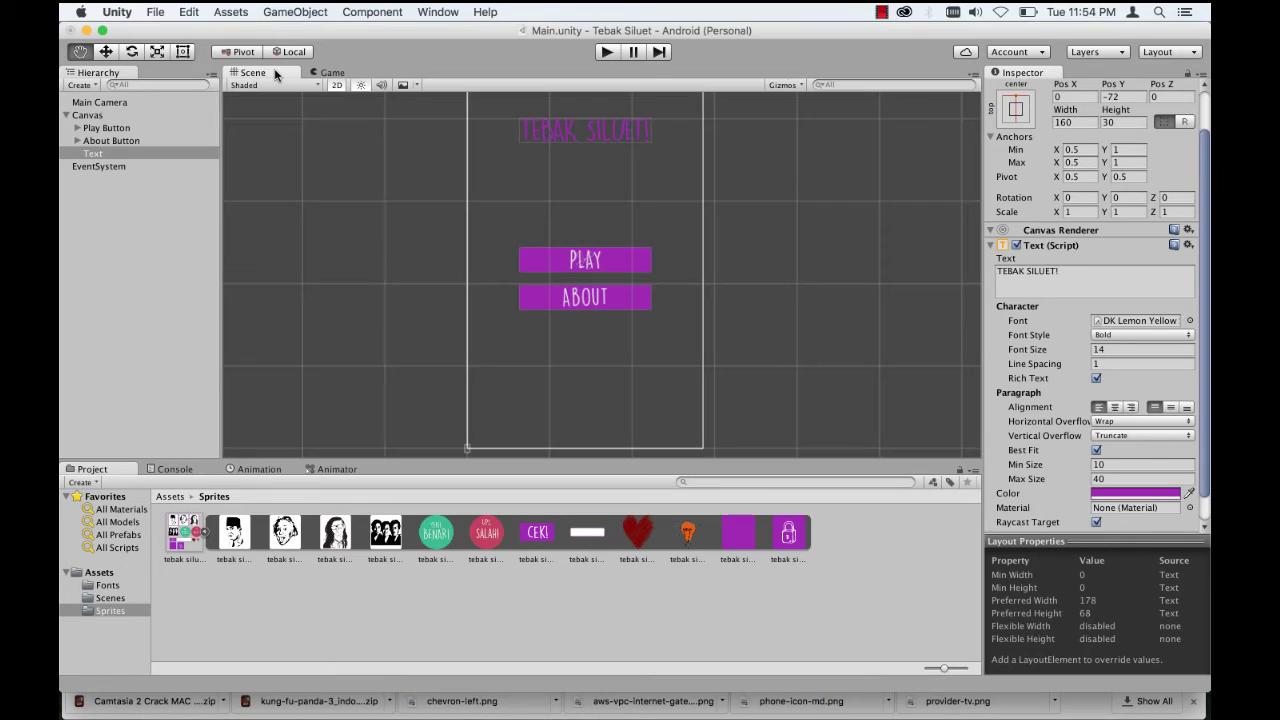
{"action": "scroll", "coordinate": [447, 179], "scroll_direction": "up", "scroll_amount": 2}
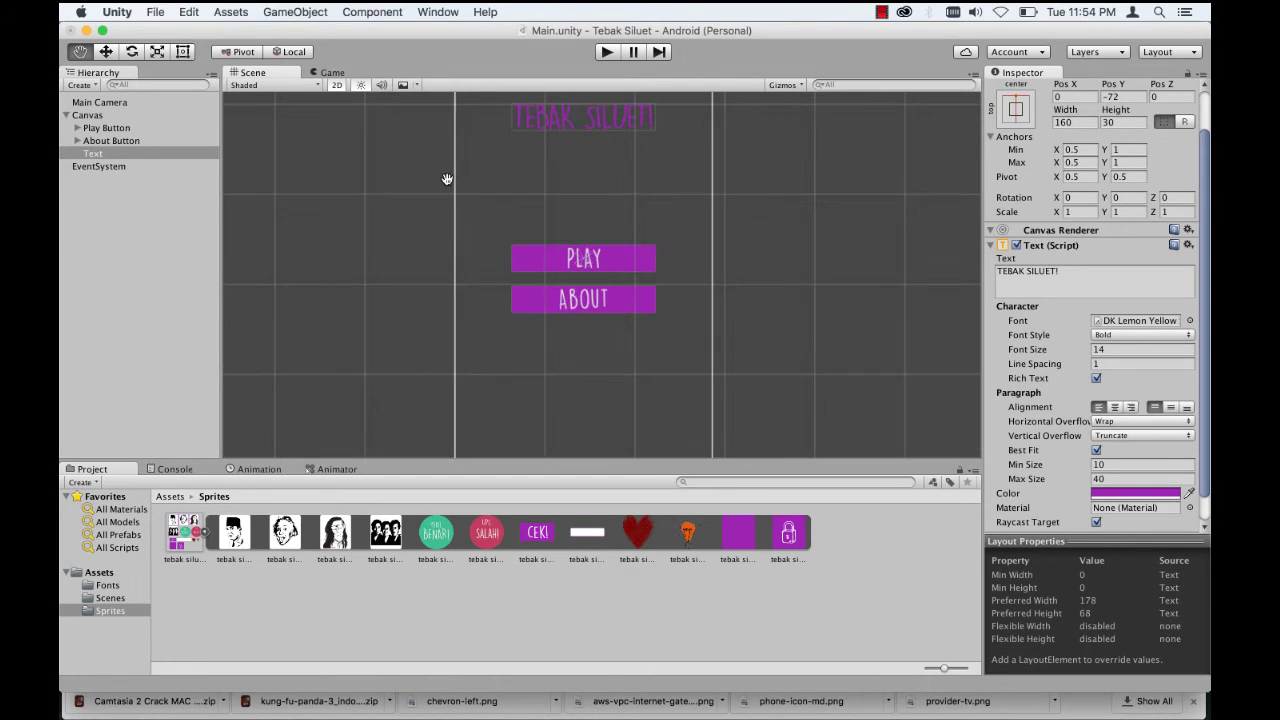
{"action": "left_click_drag", "start_coordinate": [447, 179], "coordinate": [446, 240]}
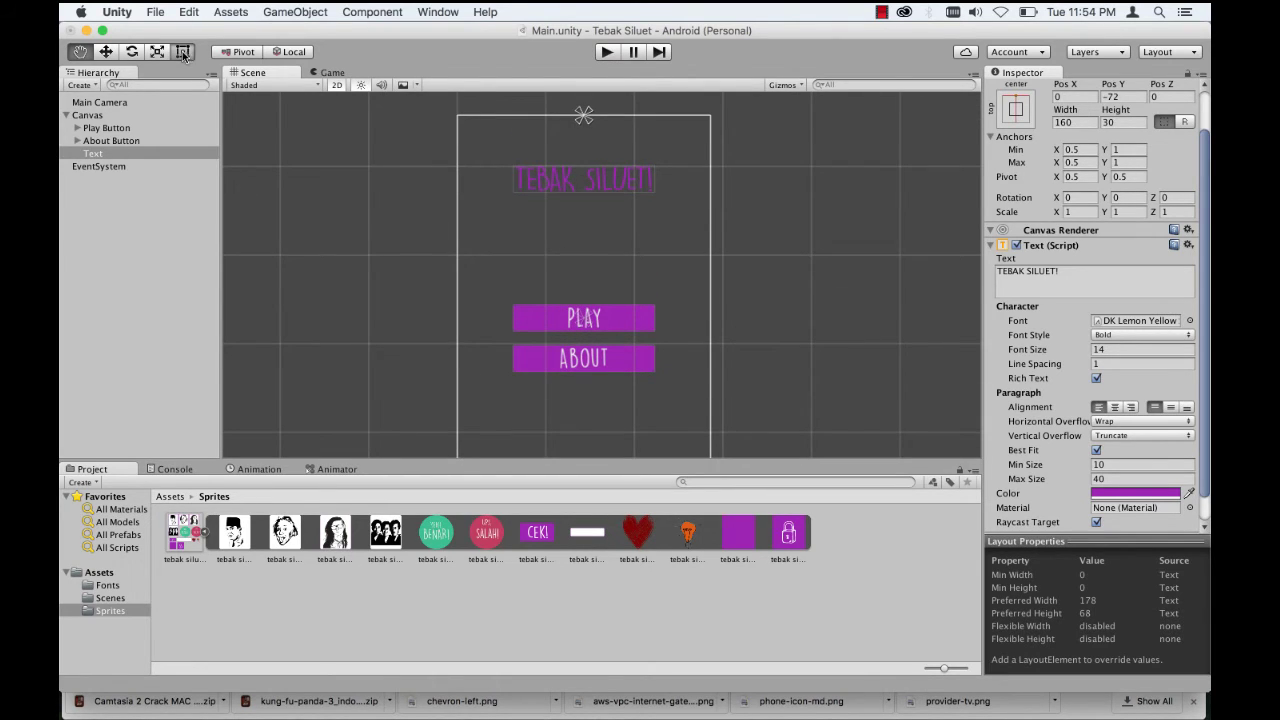
{"action": "key", "text": "t"}
{"action": "left_click_drag", "start_coordinate": [653, 193], "coordinate": [690, 221]}
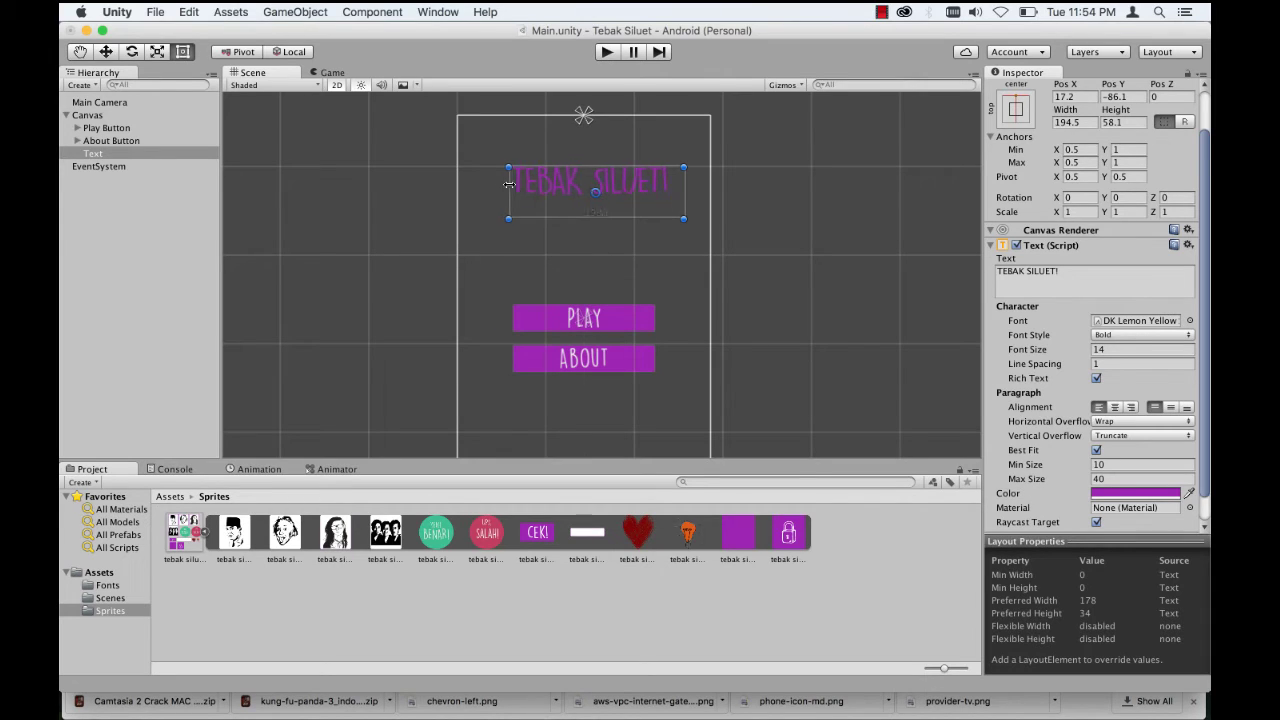
Step: Widen the title box leftward, centre its alignment both ways, and set Max Size to 41
{"action": "left_click_drag", "start_coordinate": [508, 184], "coordinate": [480, 184]}
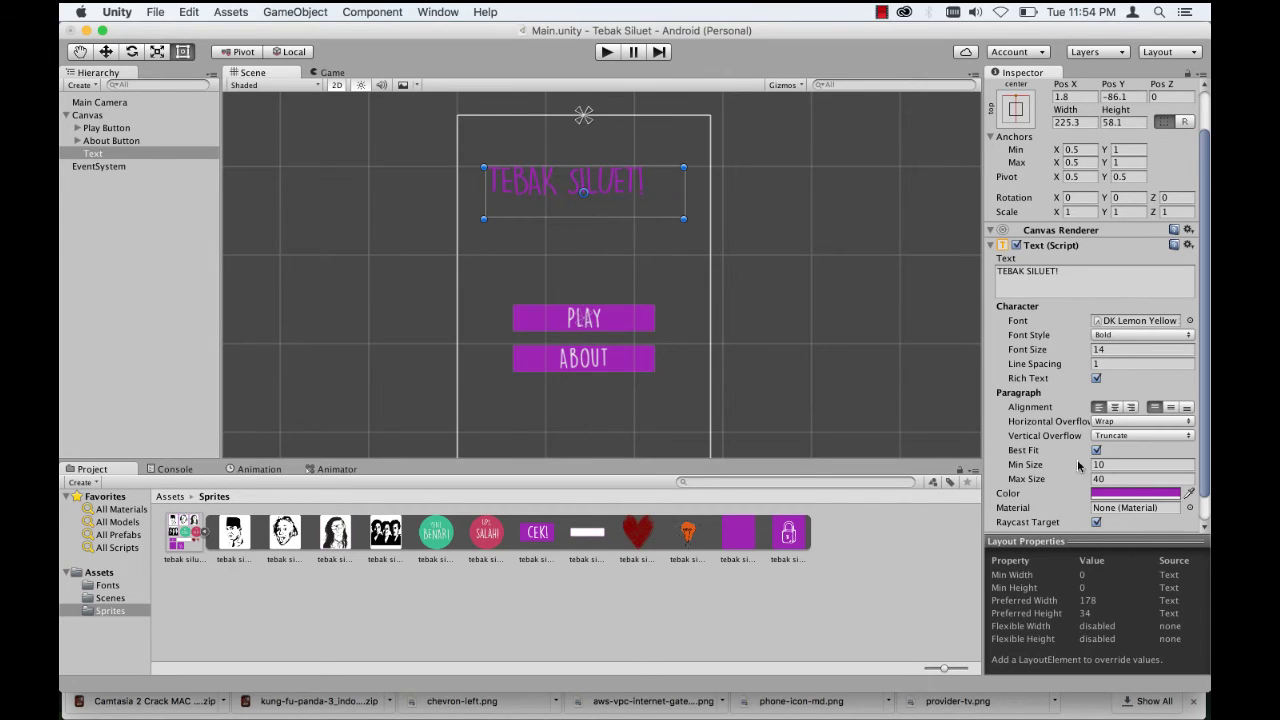
{"action": "left_click", "coordinate": [1116, 408]}
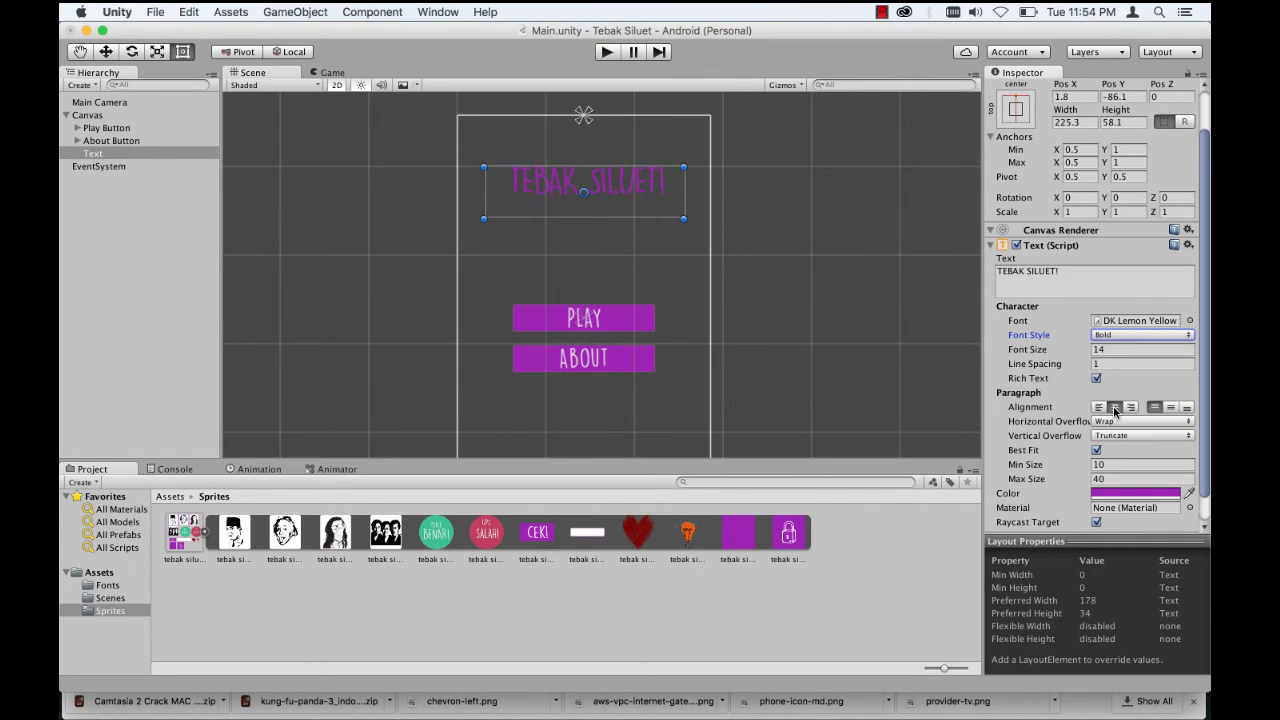
{"action": "left_click", "coordinate": [1171, 407]}
{"action": "left_click_drag", "start_coordinate": [1037, 485], "coordinate": [1041, 487]}
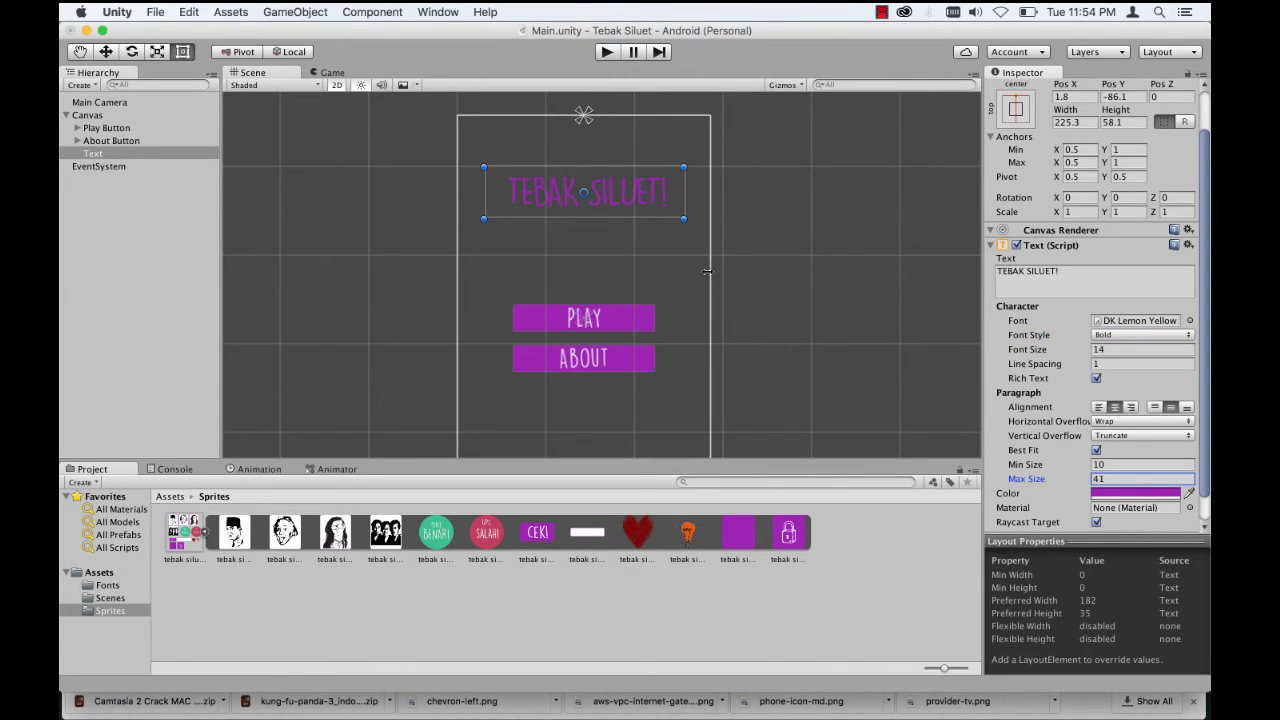
Step: Snap the title onto the canvas centre line at Pos Y -88.8 and check it in Game view
{"action": "left_click", "coordinate": [627, 190]}
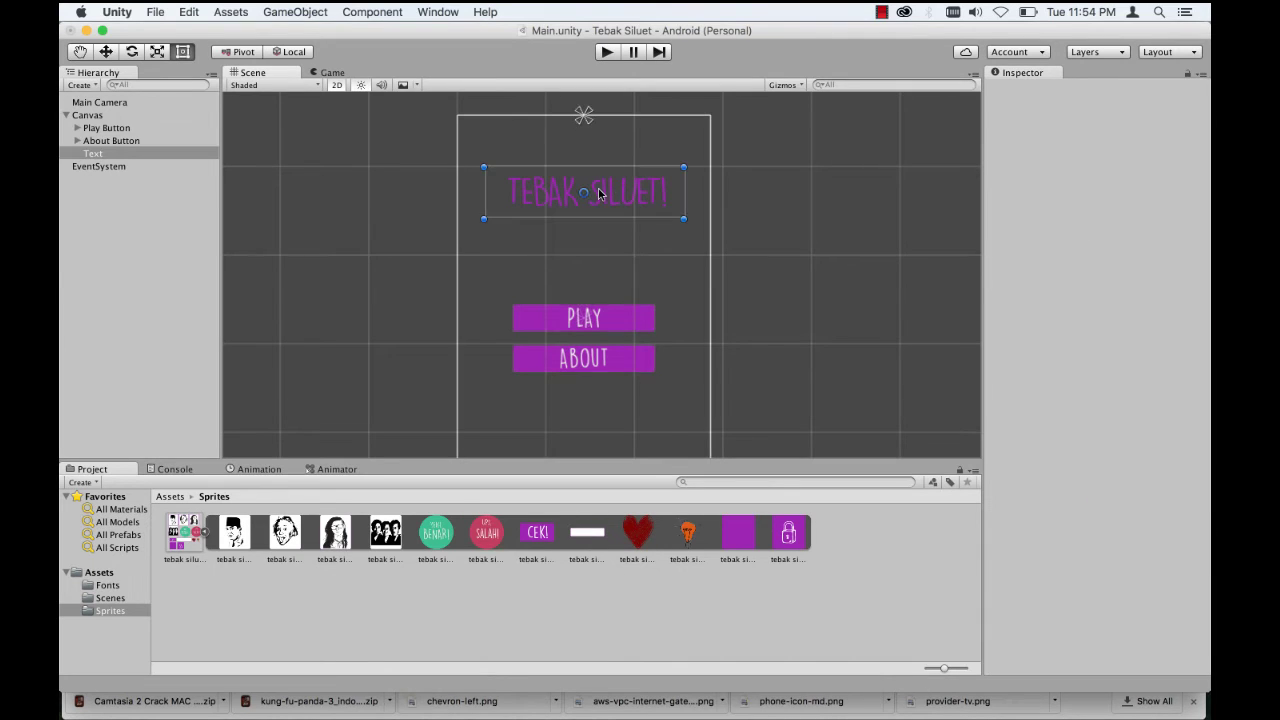
{"action": "left_click", "coordinate": [600, 193]}
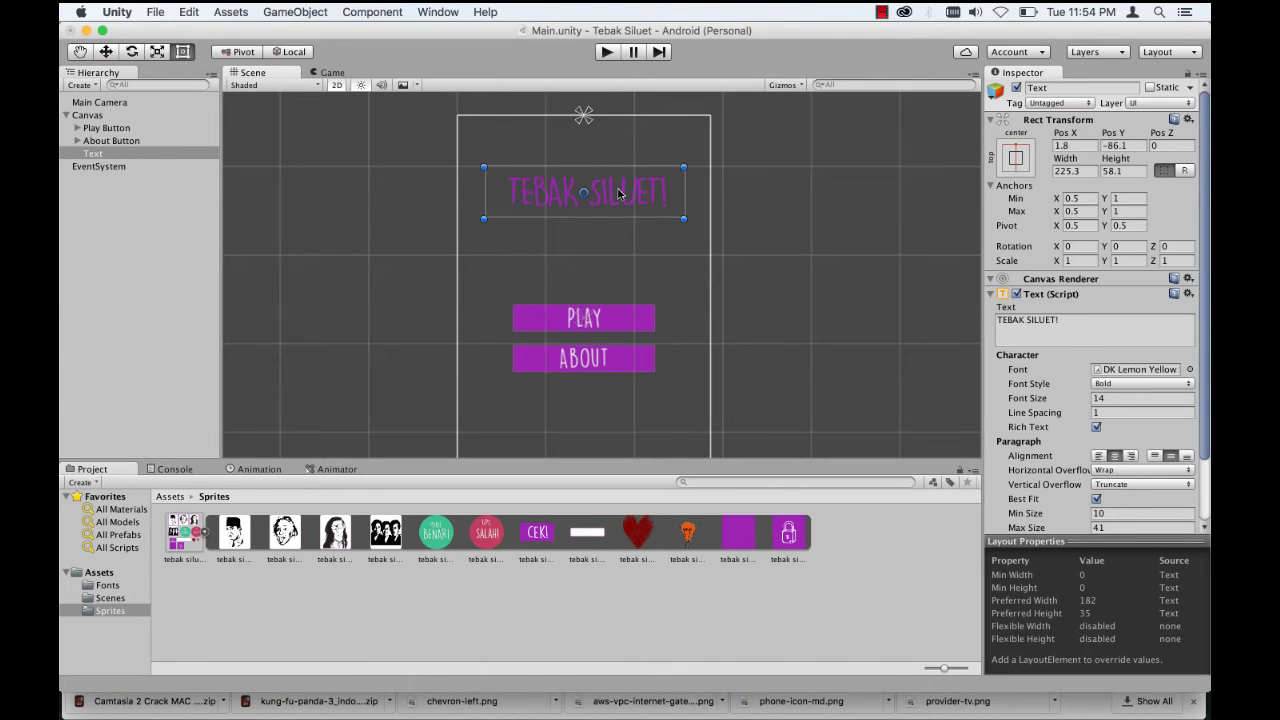
{"action": "left_click_drag", "start_coordinate": [618, 193], "coordinate": [615, 197]}
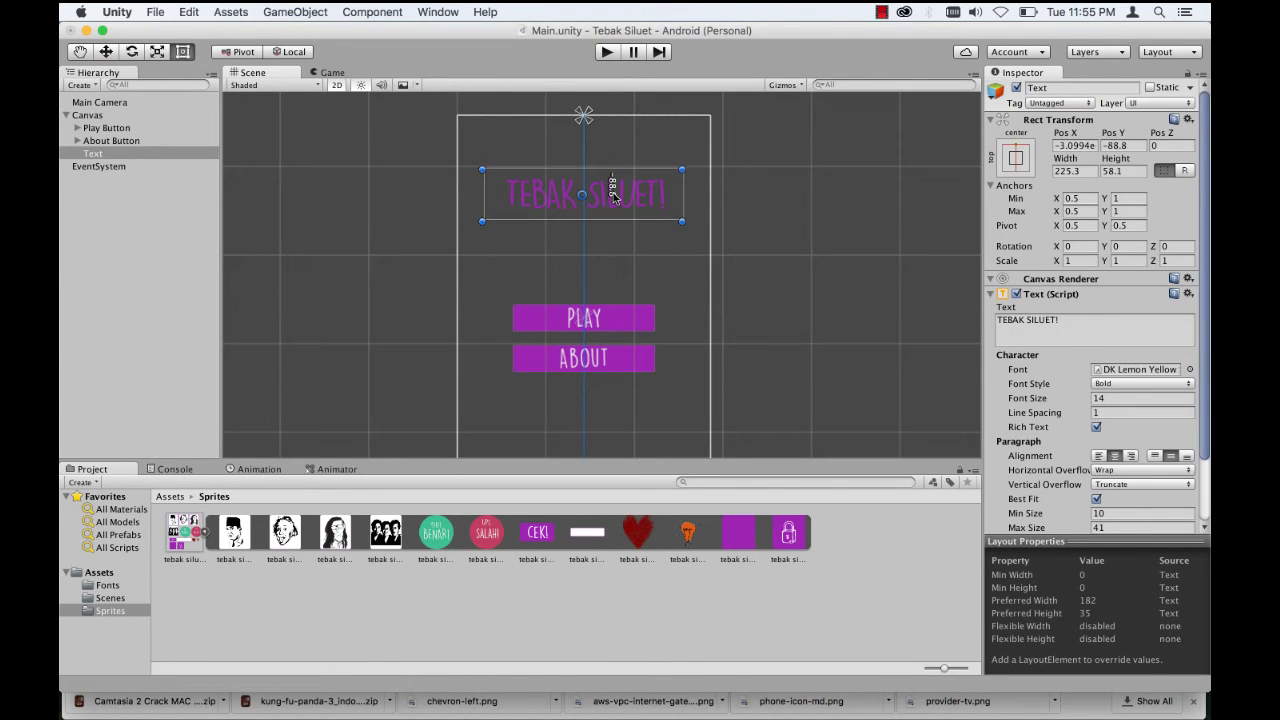
{"action": "left_click", "coordinate": [331, 74]}
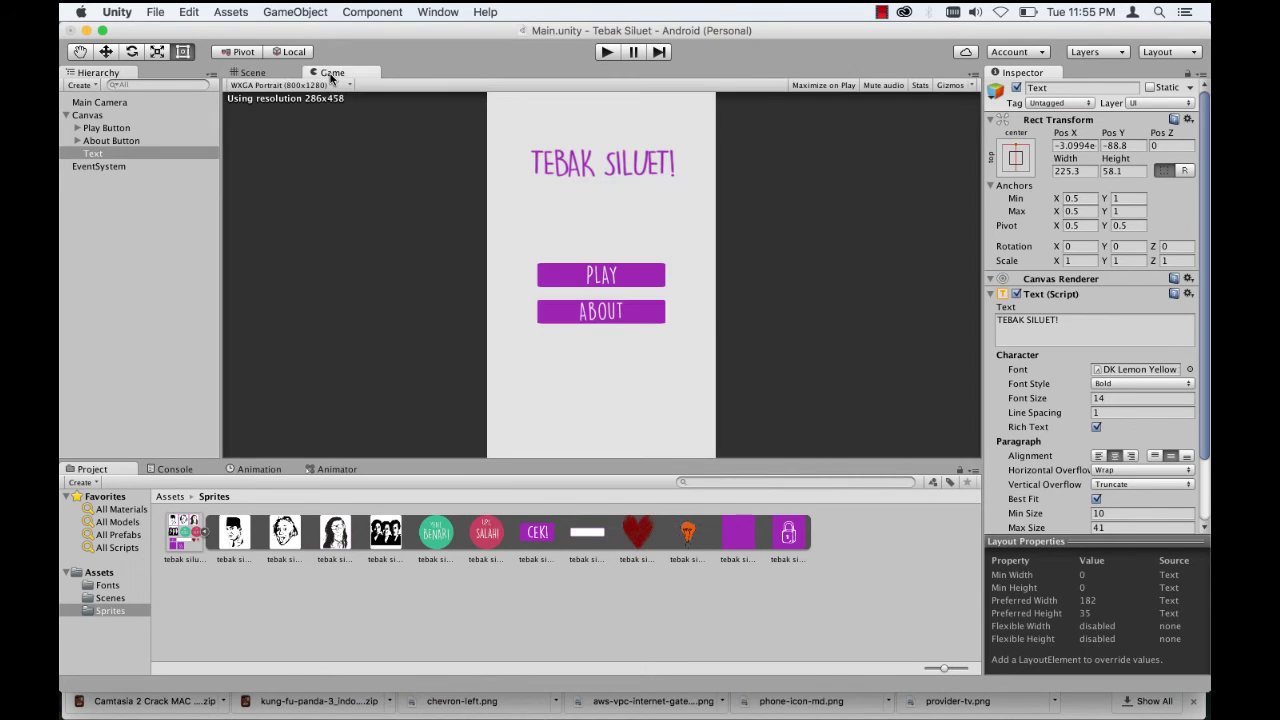
{"action": "left_click", "coordinate": [254, 73]}
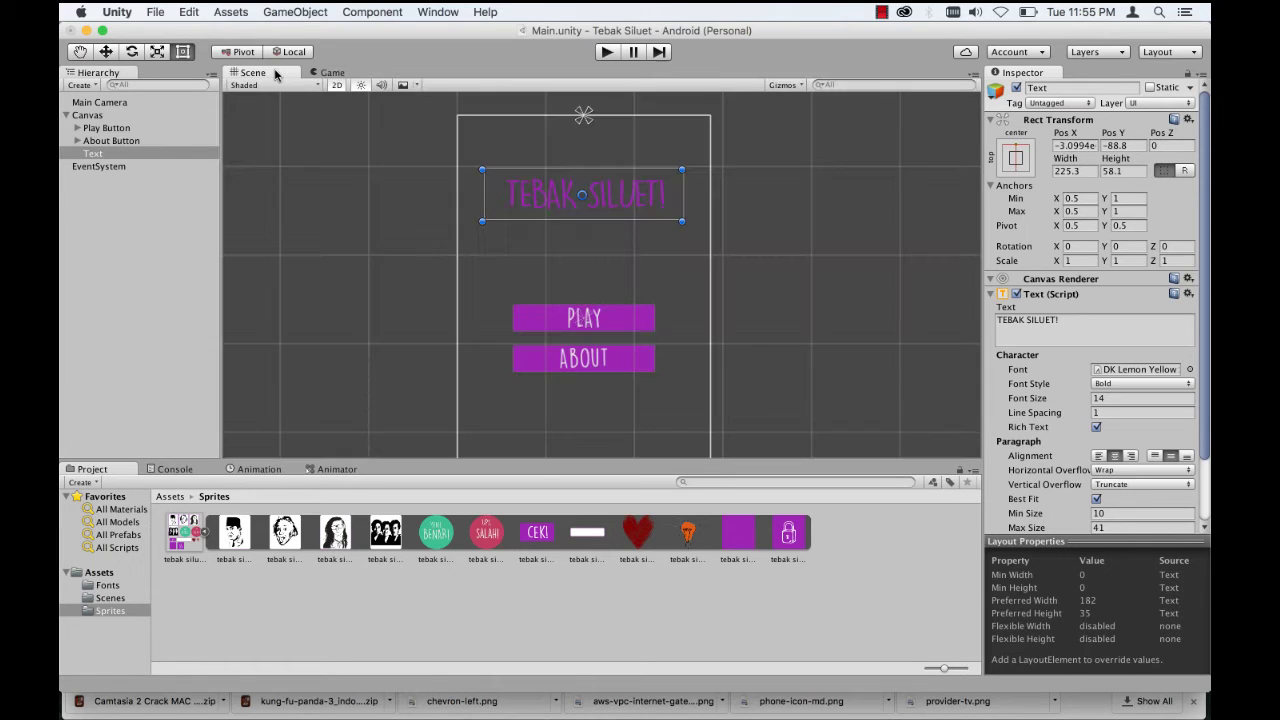
Step: Open the Scenes folder under Assets in the Project window
{"action": "left_click", "coordinate": [170, 497]}
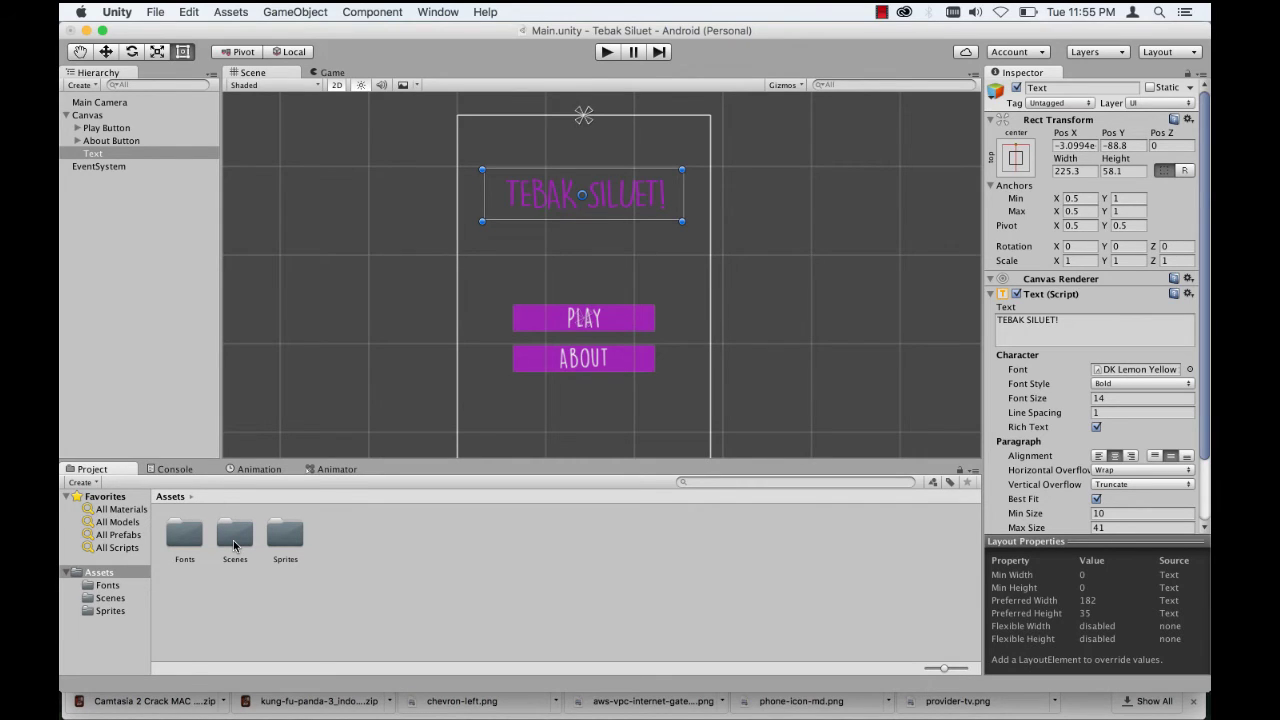
{"action": "double_click", "coordinate": [234, 540]}
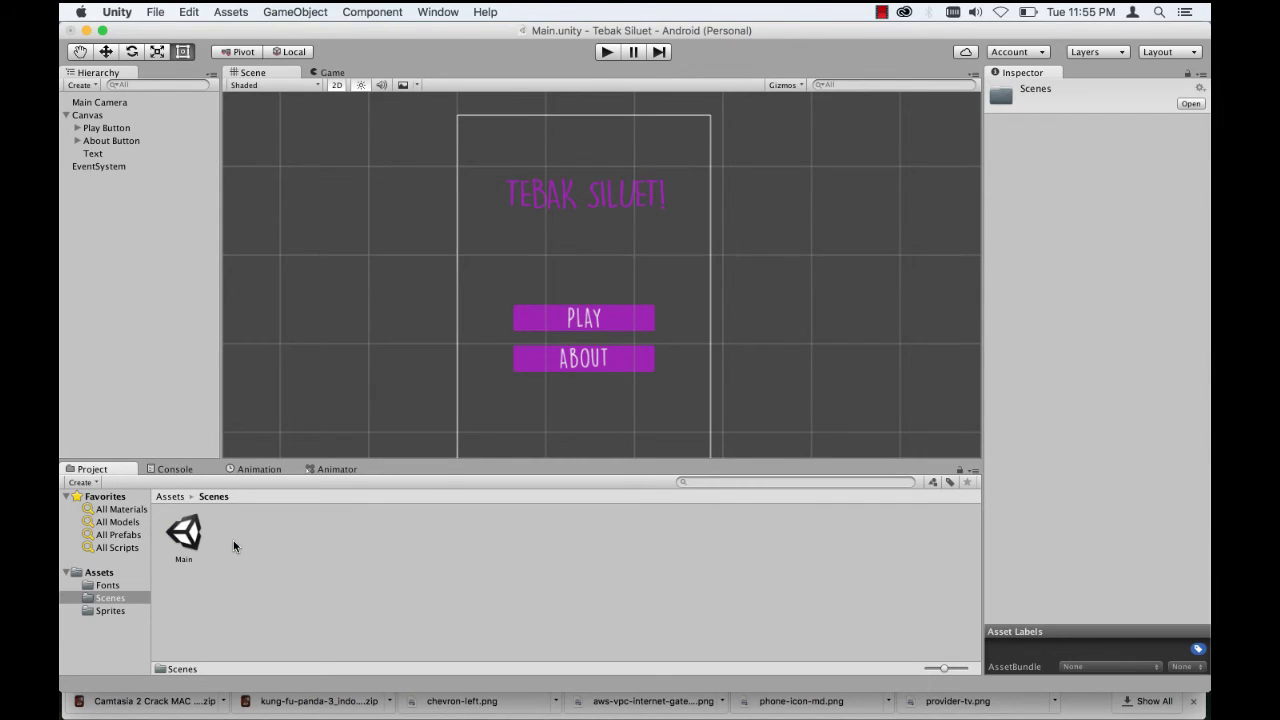
{"action": "scroll", "coordinate": [381, 410], "scroll_direction": "down", "scroll_amount": 3}
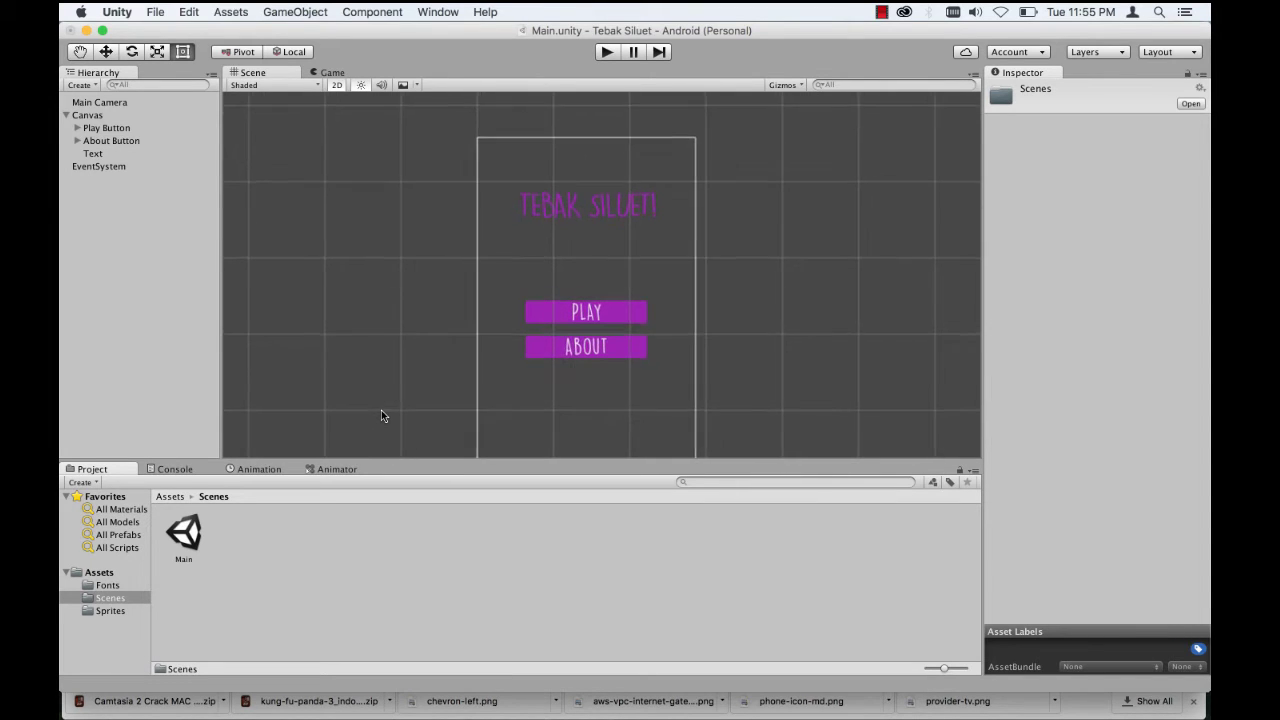
{"action": "scroll", "coordinate": [381, 410], "scroll_direction": "up", "scroll_amount": 1}
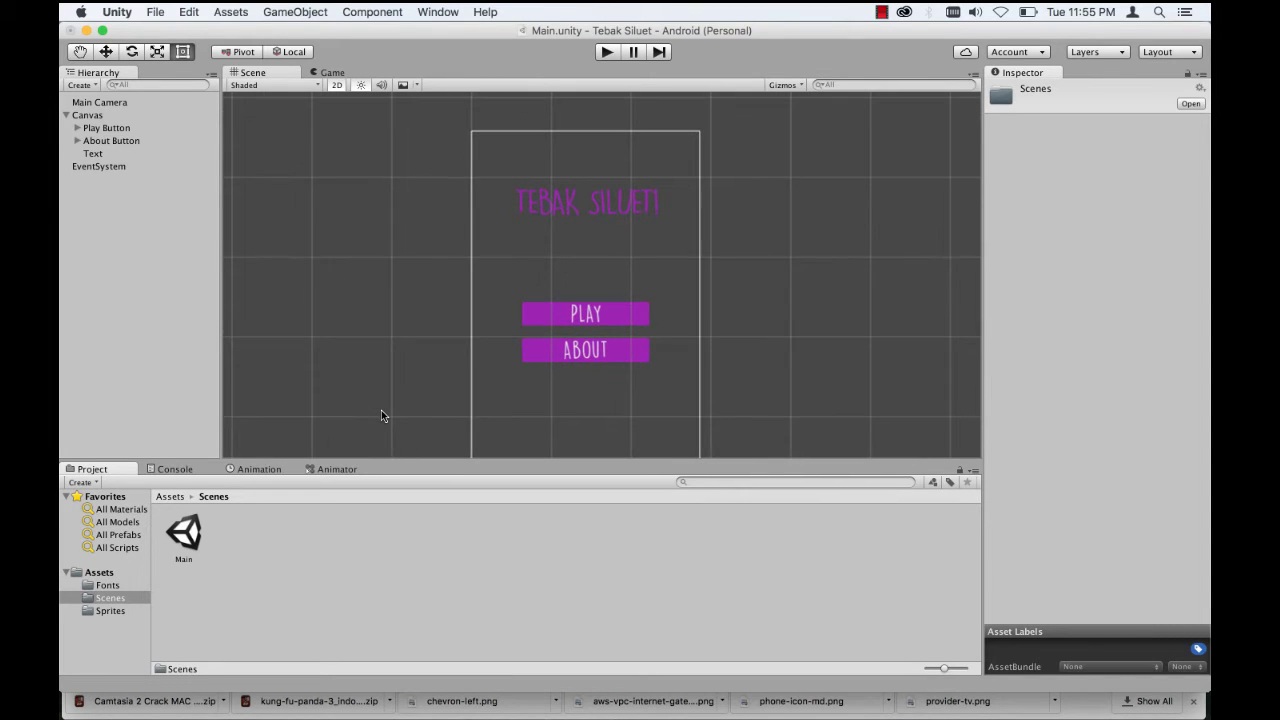
{"action": "left_click", "coordinate": [80, 52]}
{"action": "left_click_drag", "start_coordinate": [408, 300], "coordinate": [398, 261]}
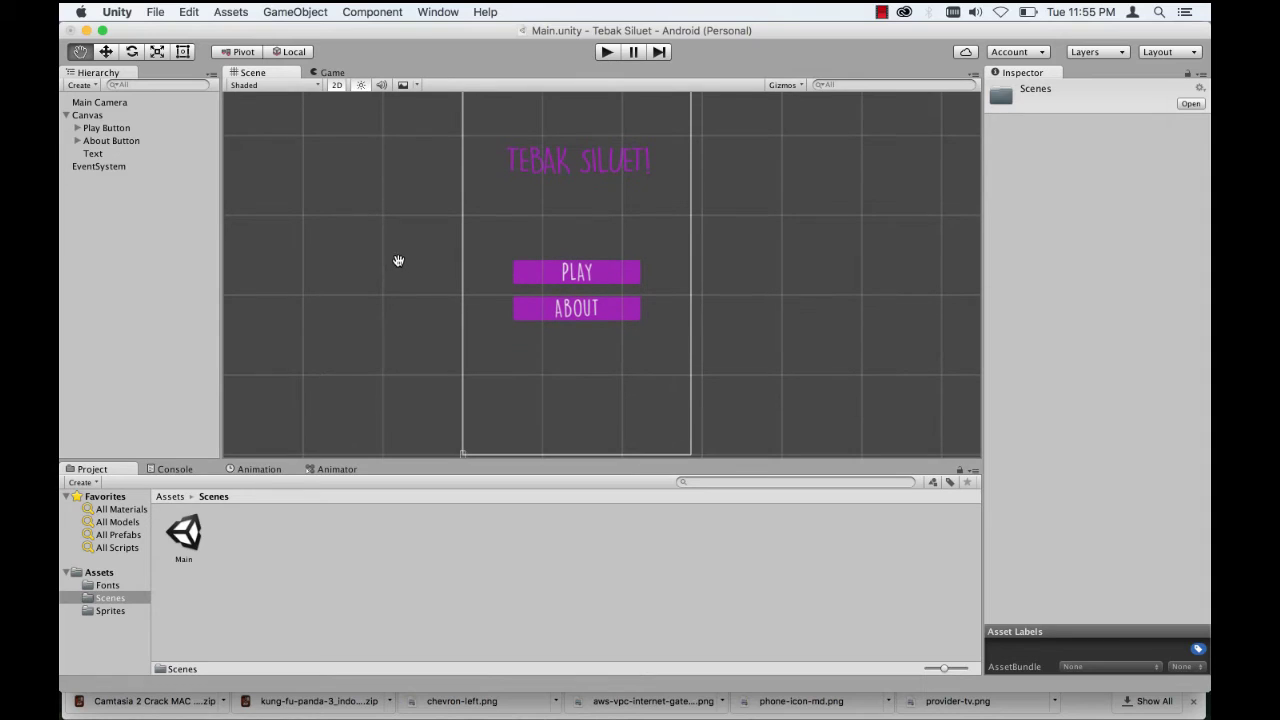
Step: Duplicate the Main scene and name the copy Level
{"action": "left_click", "coordinate": [185, 535]}
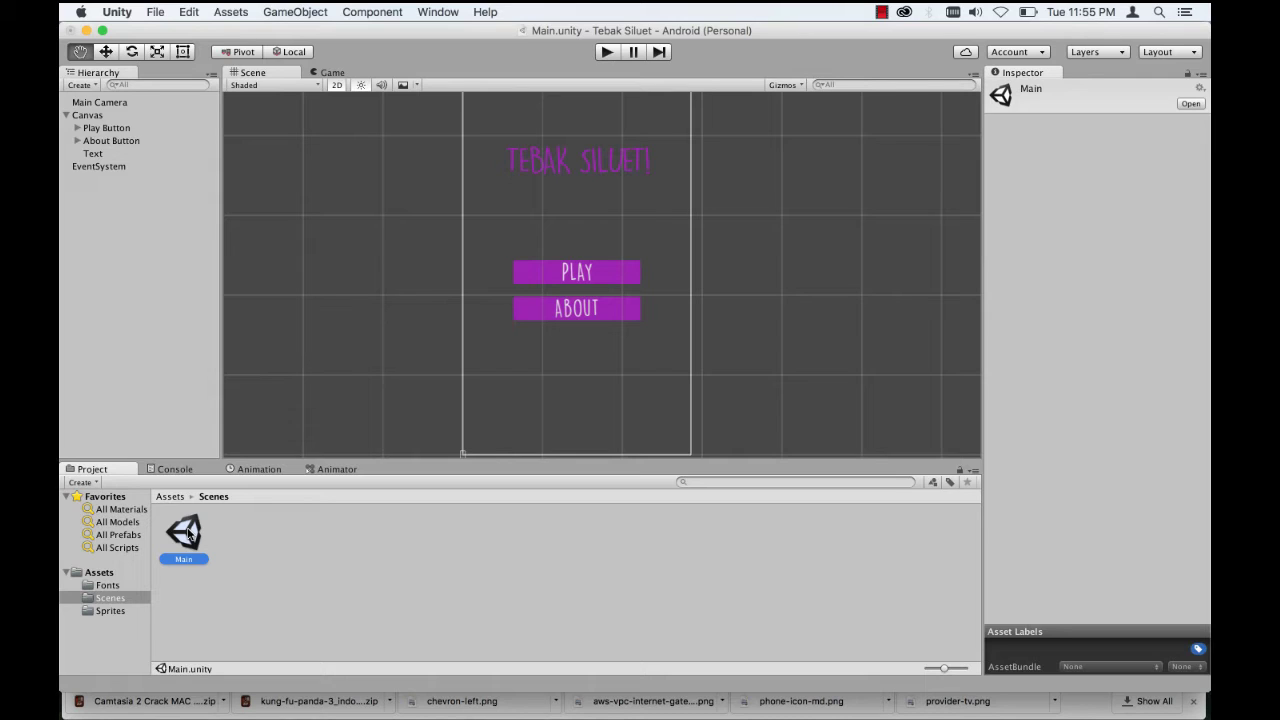
{"action": "key", "text": "super+d"}
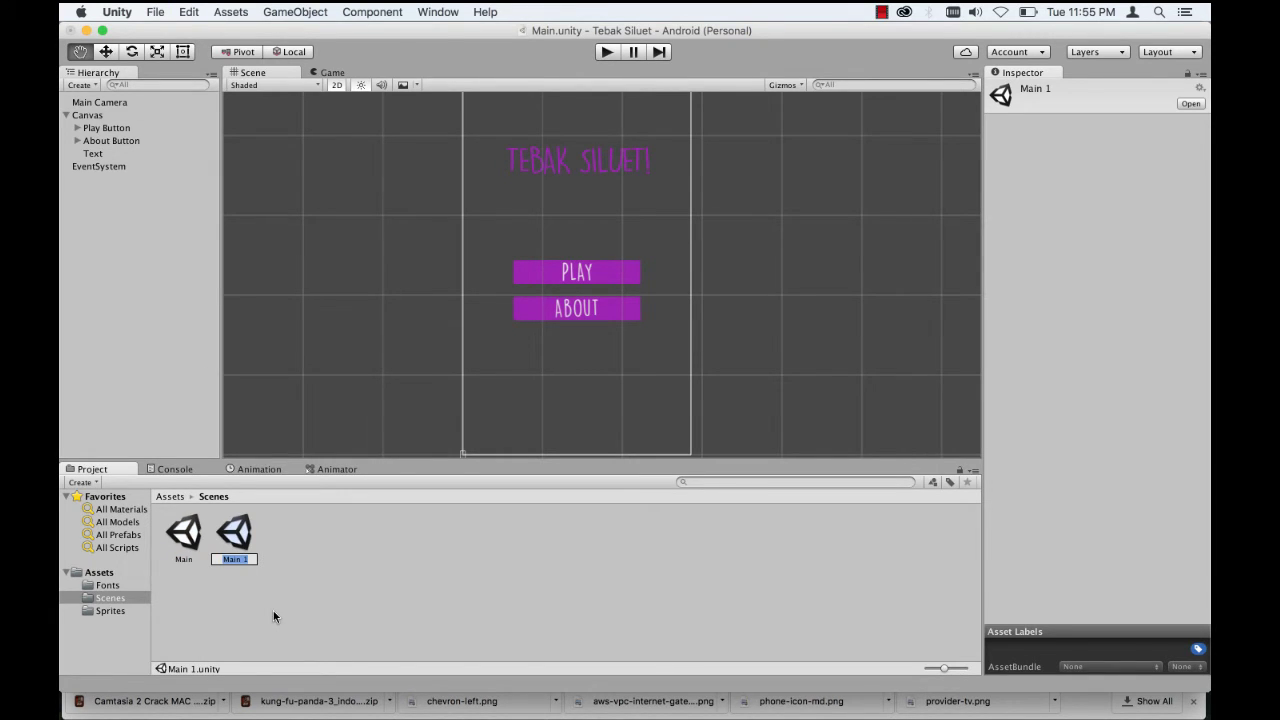
{"action": "type", "text": "Level"}
{"action": "key", "text": "Return"}
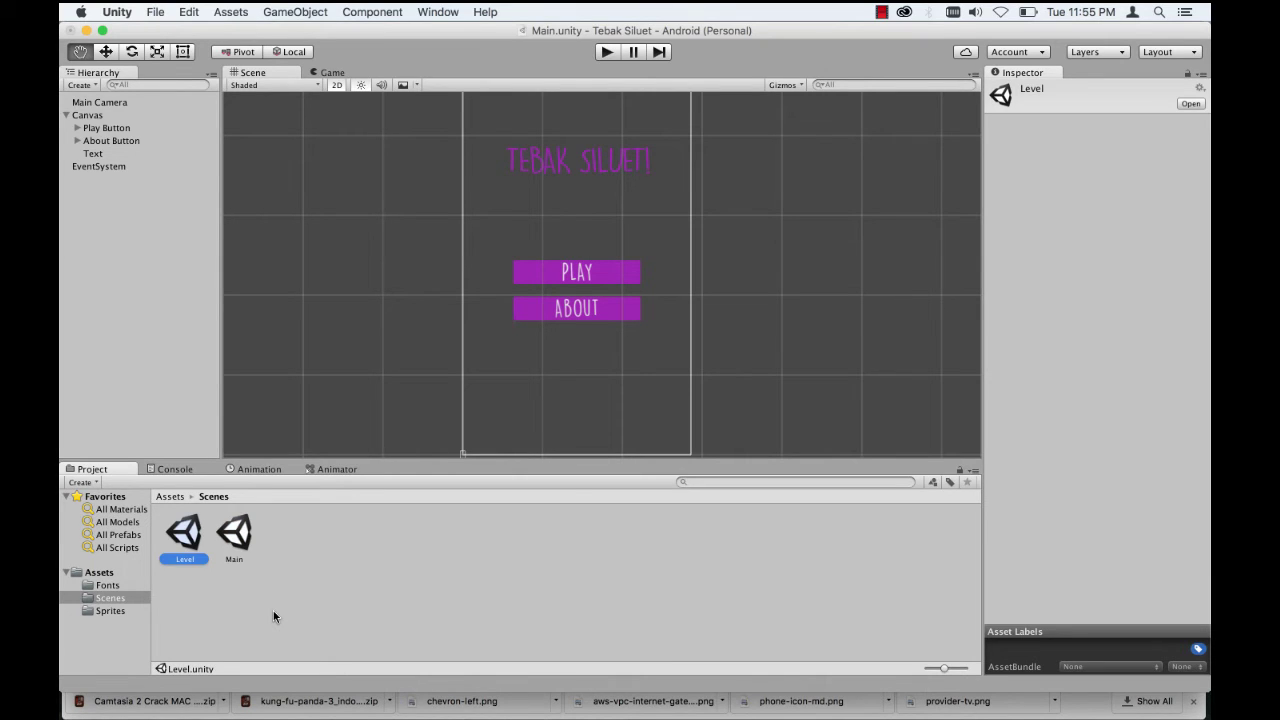
{"action": "scroll", "coordinate": [358, 312], "scroll_direction": "down", "scroll_amount": 2}
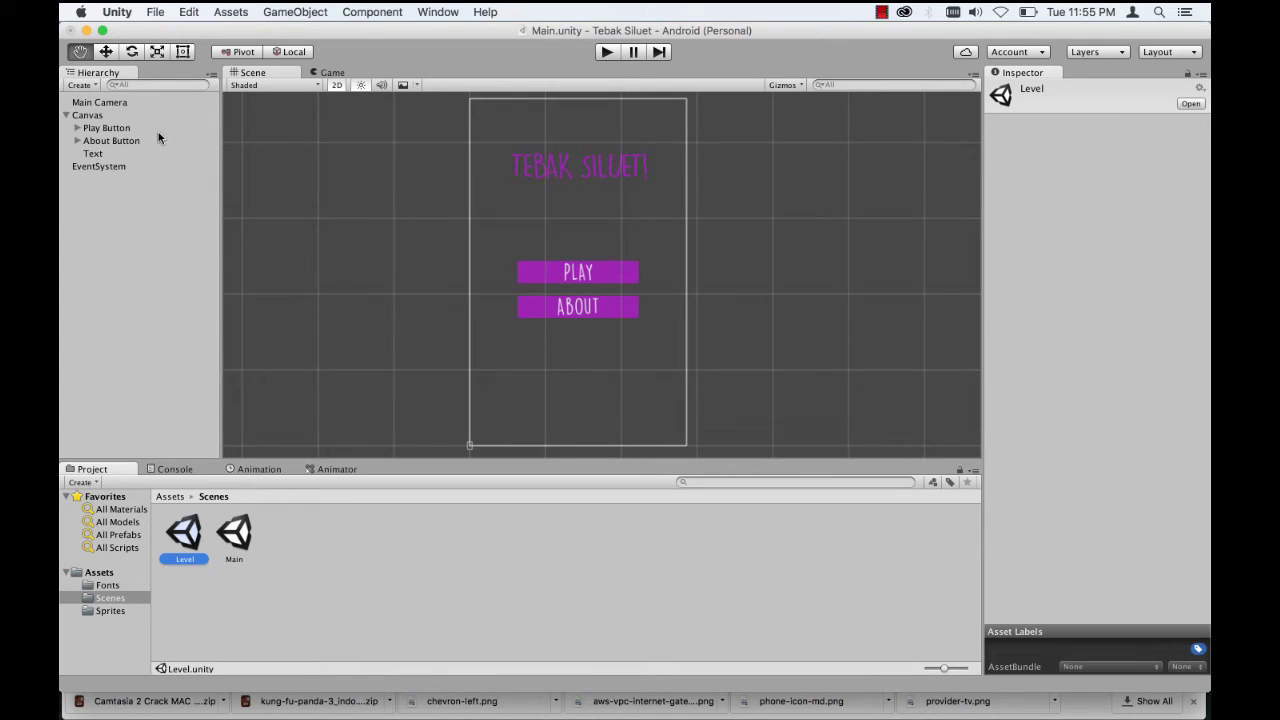
Step: Delete the Play Button and About Button from the Canvas
{"action": "left_click", "coordinate": [120, 128]}
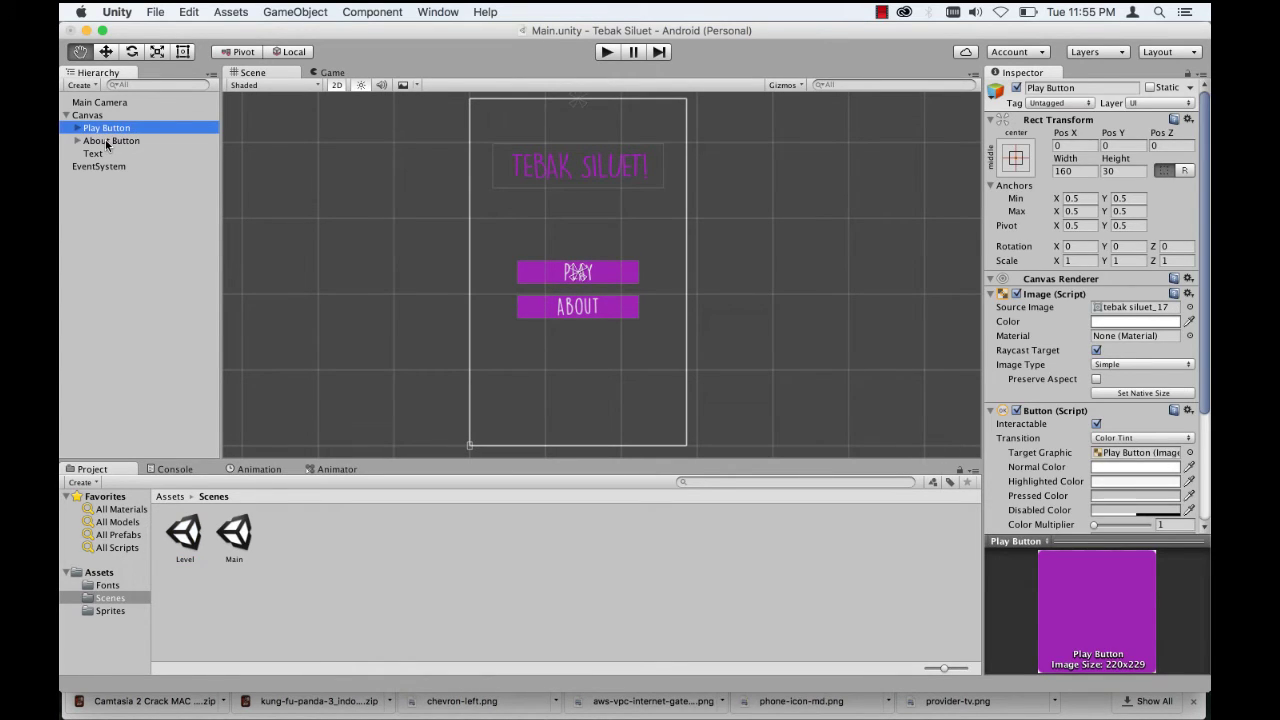
{"action": "left_click", "coordinate": [106, 141], "text": "shift"}
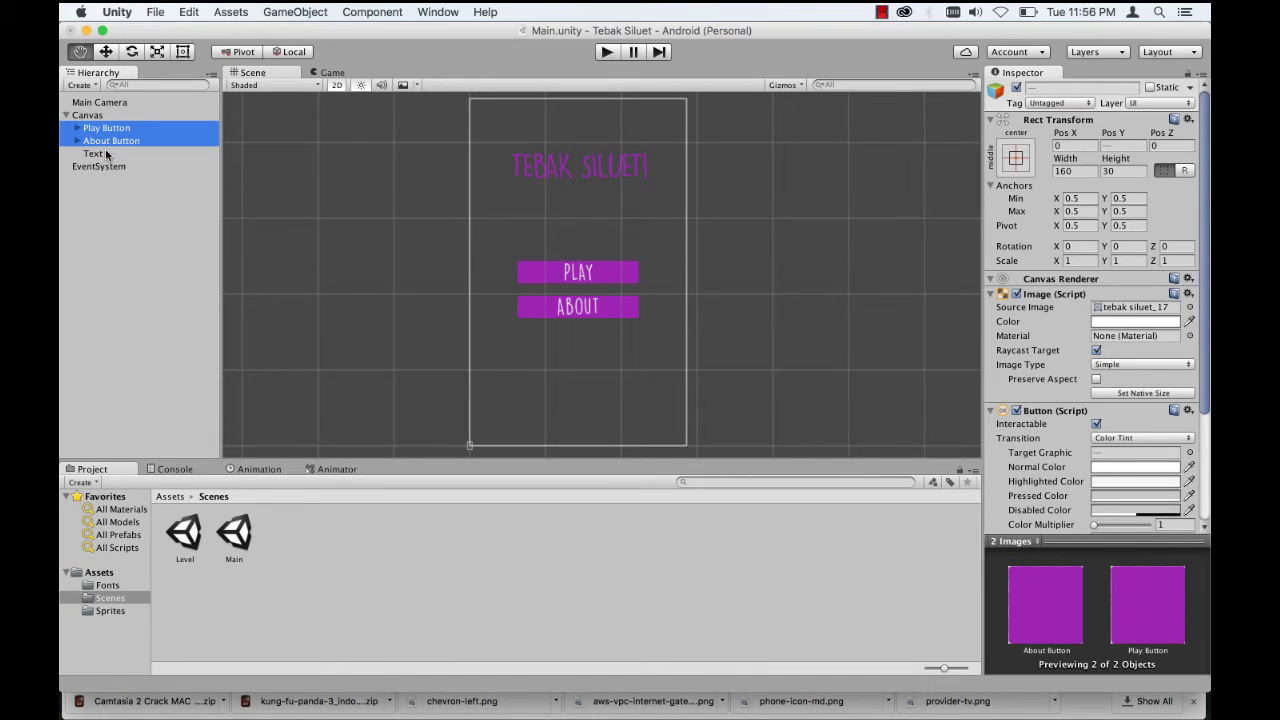
{"action": "key", "text": "Delete"}
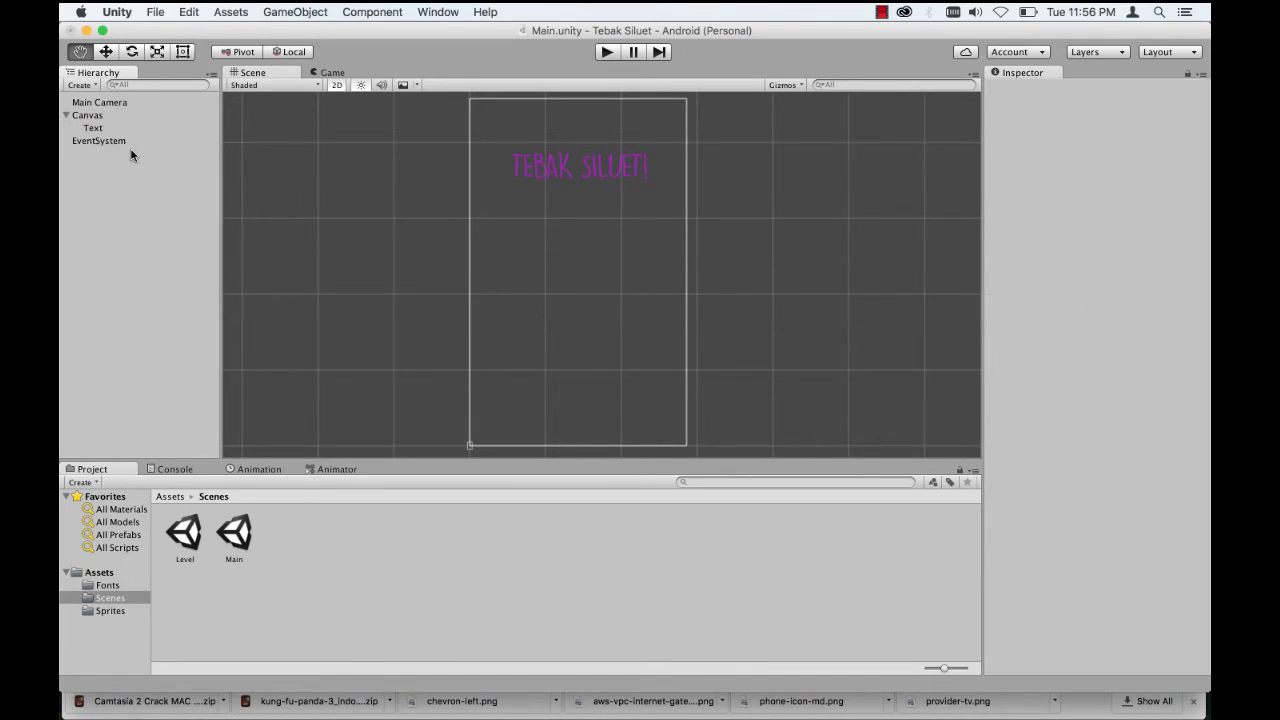
Step: Select the TEBAK SILUET! Text object and rename it Judul in the Inspector
{"action": "left_click", "coordinate": [109, 114]}
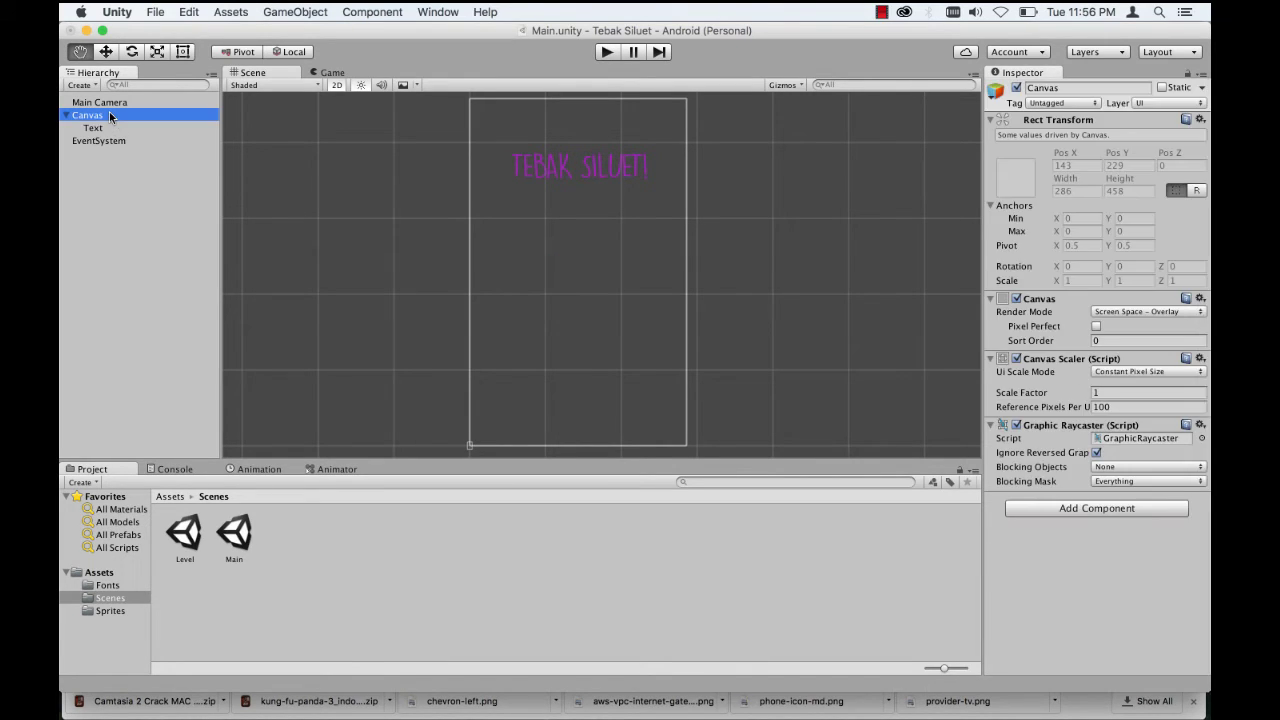
{"action": "left_click", "coordinate": [110, 127]}
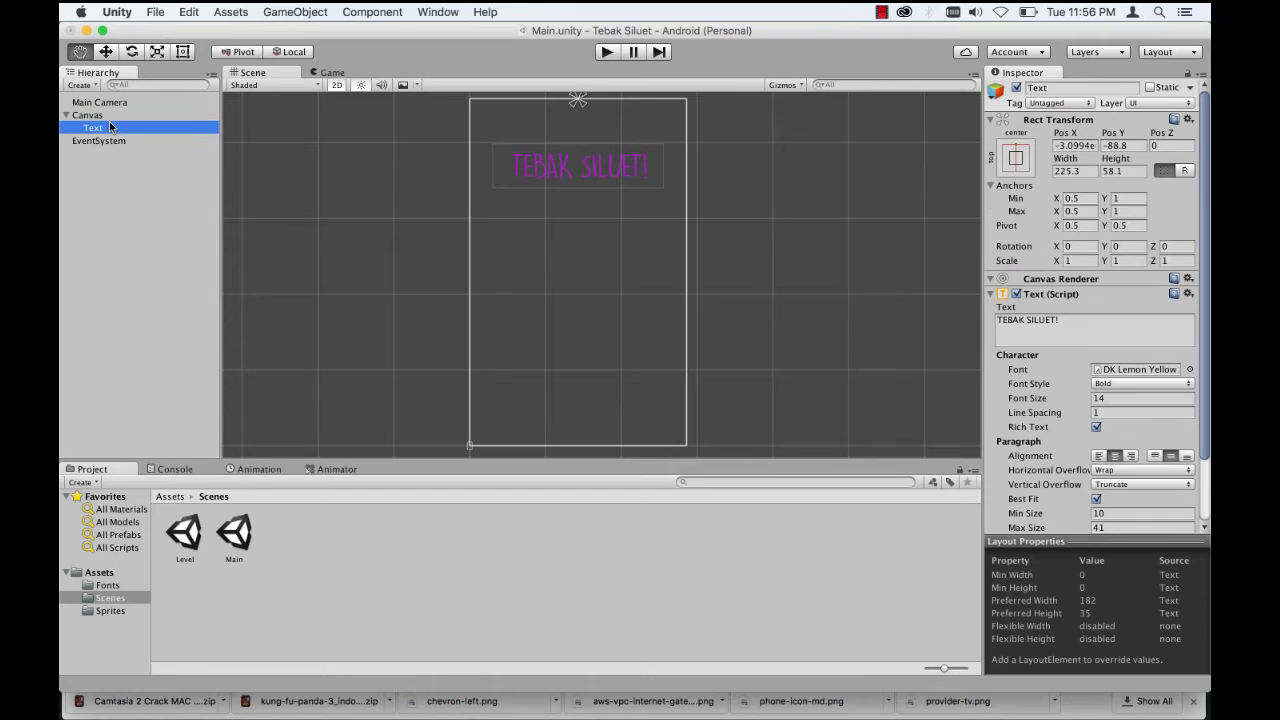
{"action": "left_click", "coordinate": [333, 73]}
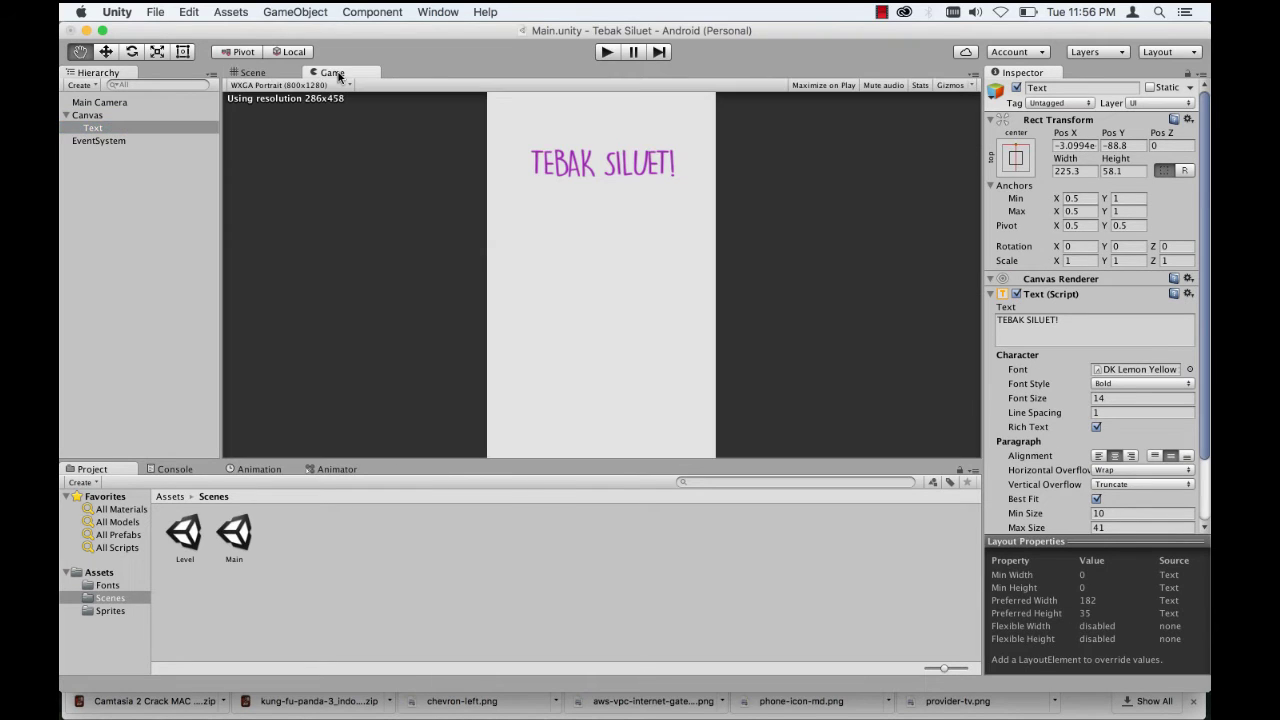
{"action": "left_click", "coordinate": [280, 76]}
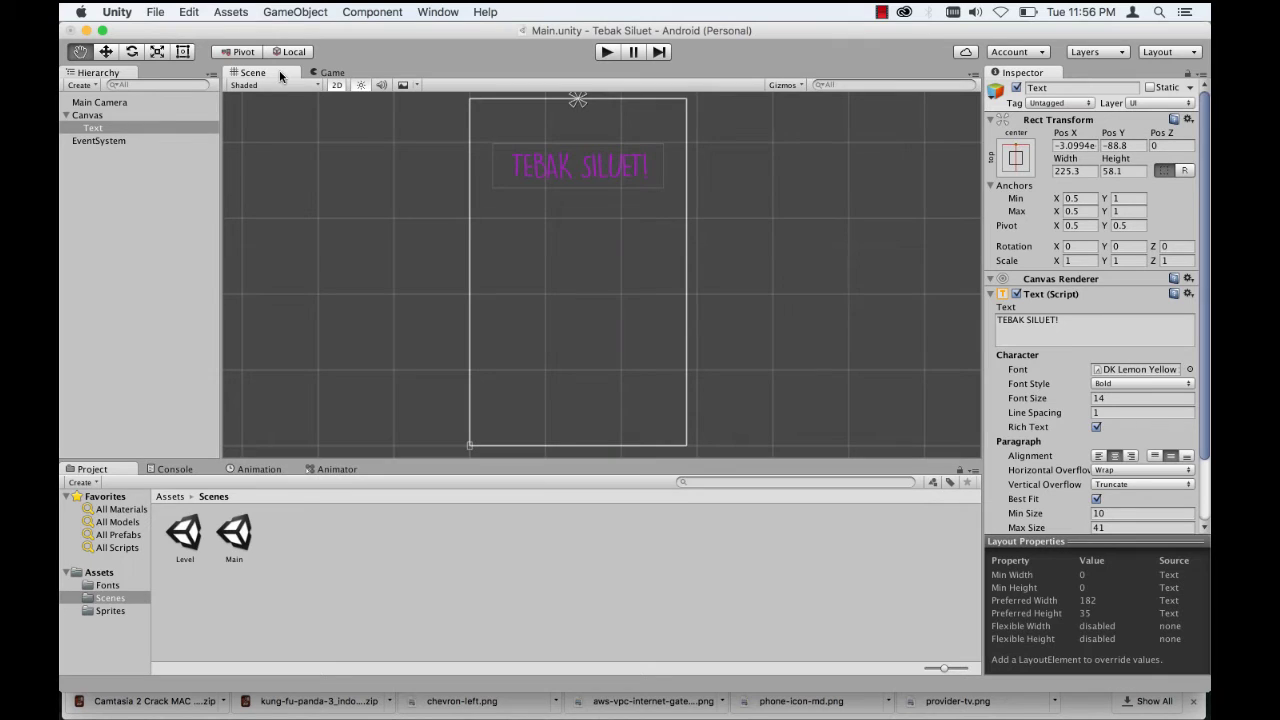
{"action": "scroll", "coordinate": [604, 161], "scroll_direction": "up", "scroll_amount": 3}
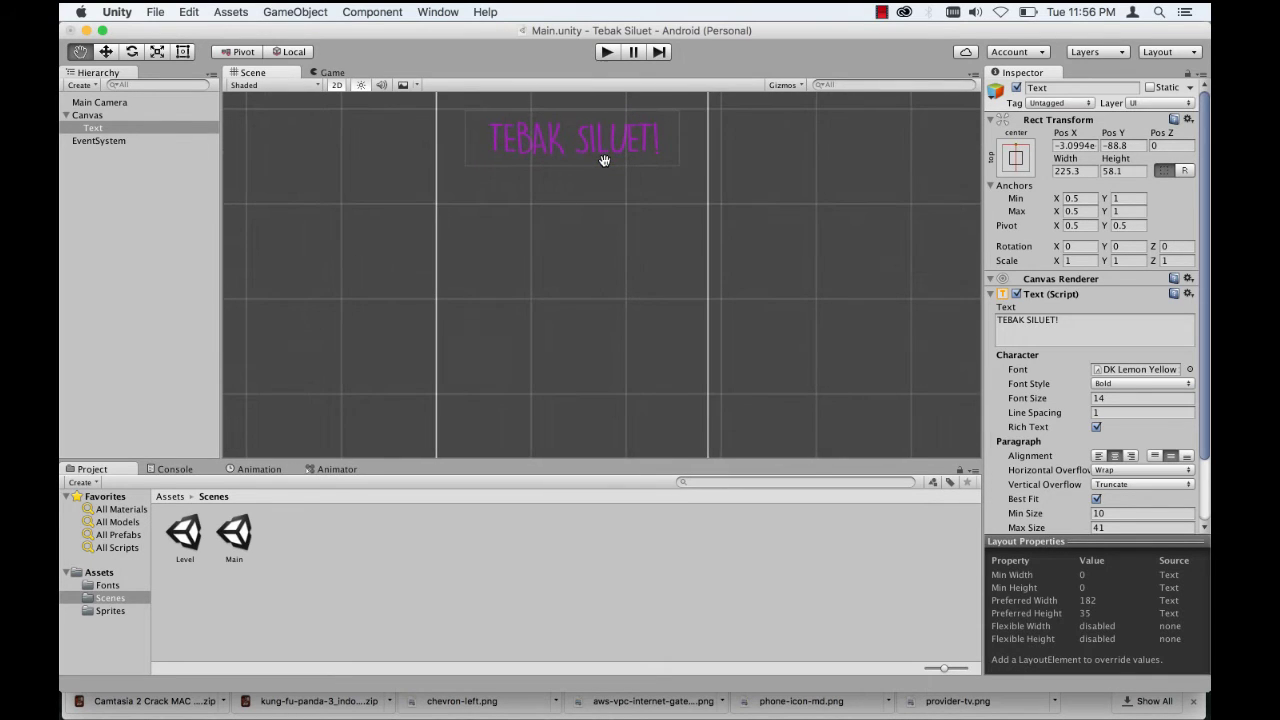
{"action": "left_click_drag", "start_coordinate": [604, 161], "coordinate": [606, 217]}
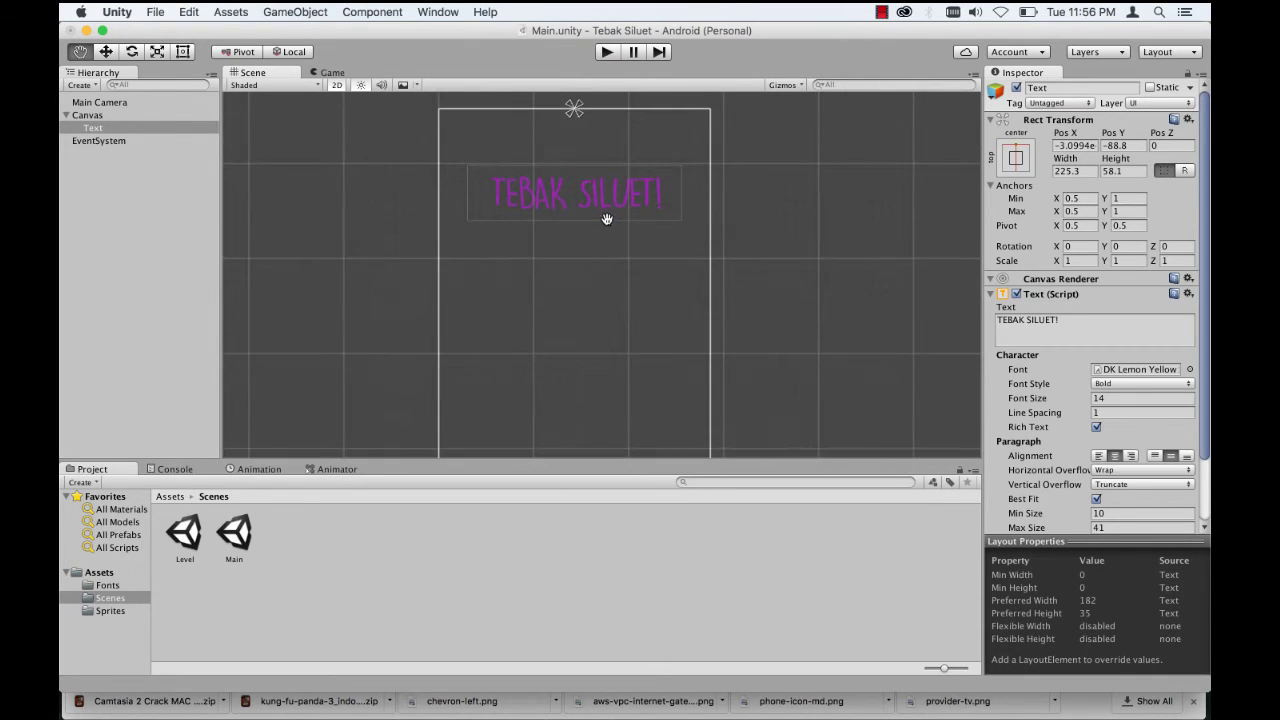
{"action": "scroll", "coordinate": [606, 217], "scroll_direction": "down", "scroll_amount": 1}
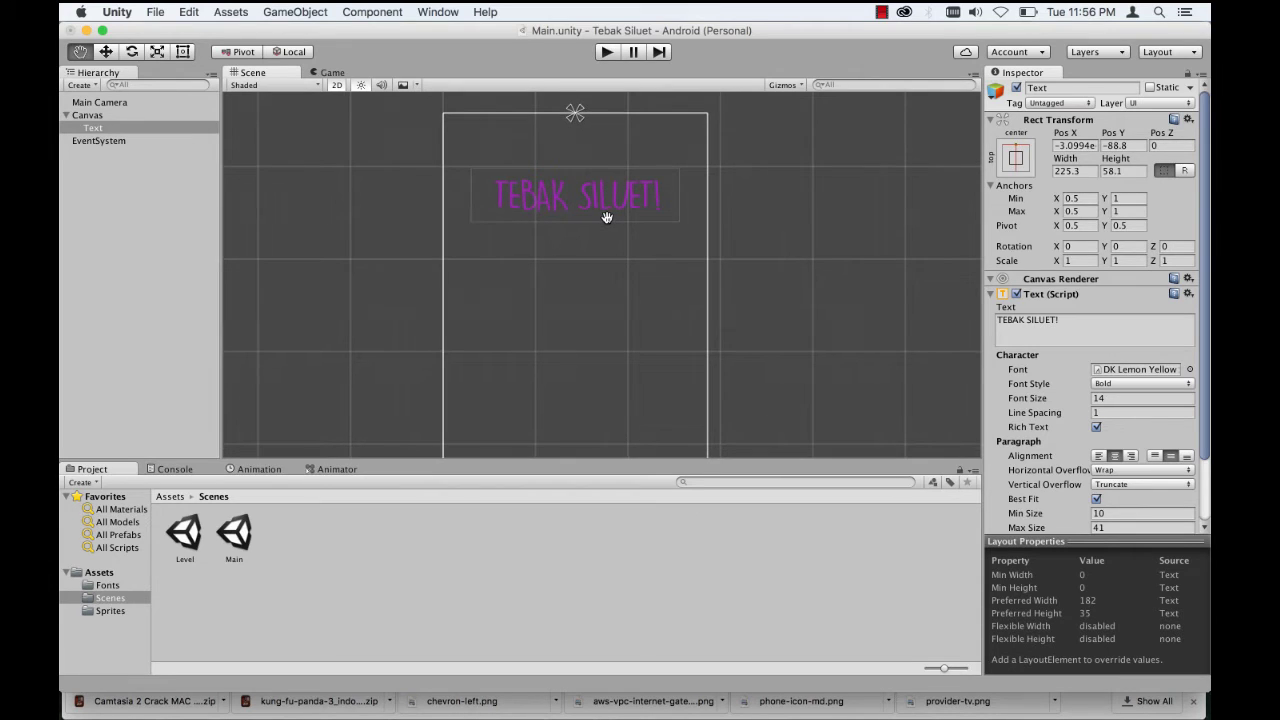
{"action": "left_click_drag", "start_coordinate": [606, 217], "coordinate": [606, 191]}
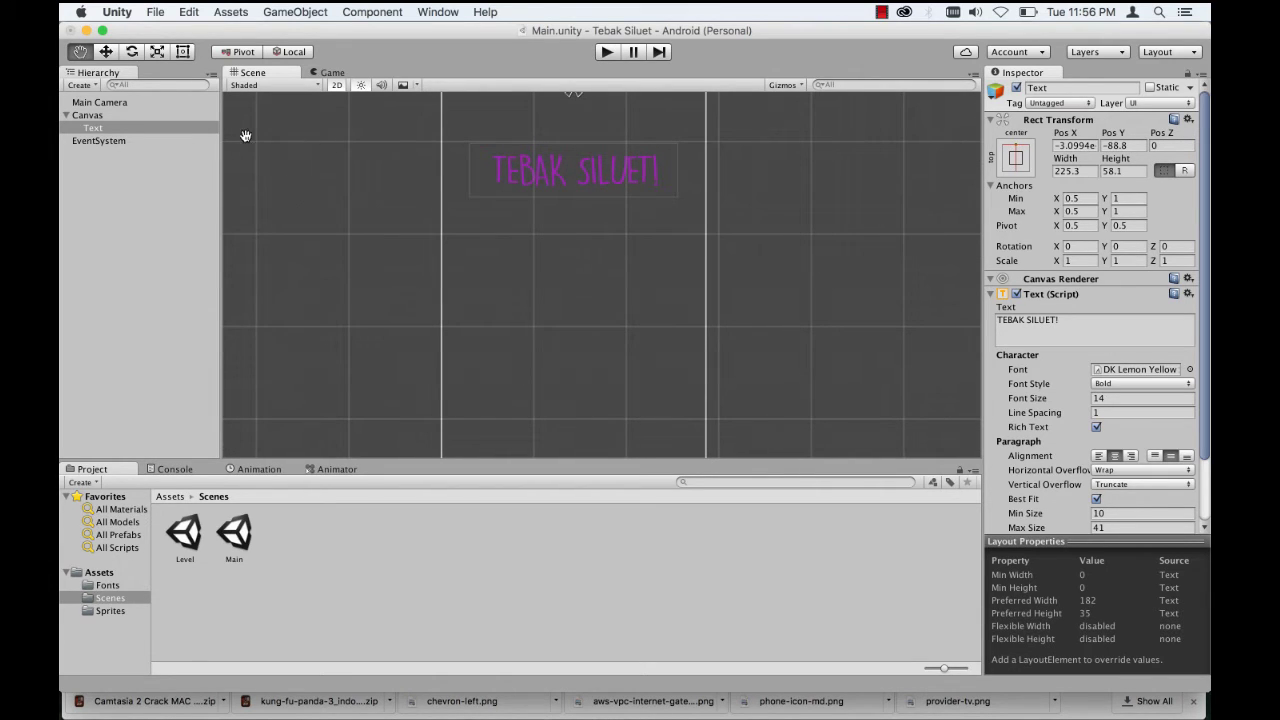
{"action": "left_click", "coordinate": [1083, 87]}
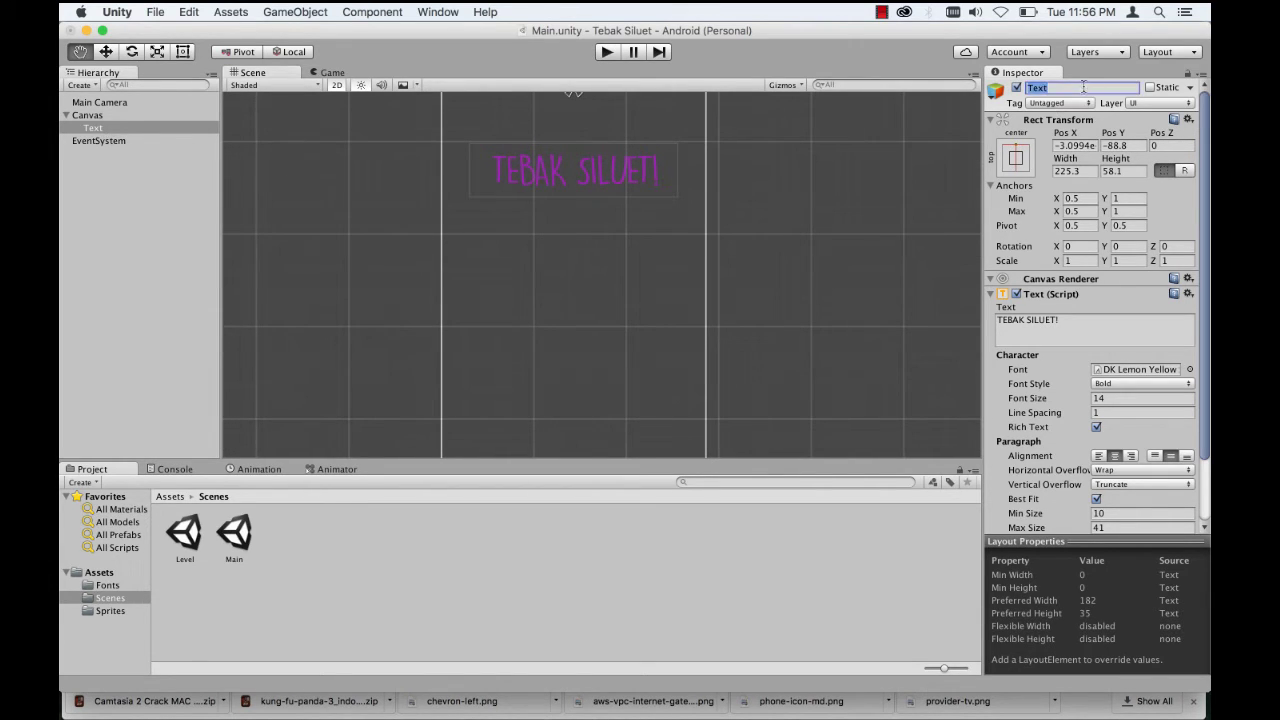
{"action": "type", "text": "Judul"}
{"action": "key", "text": "Return"}
Step: Add a UI Panel under the Canvas and centre it in the Scene view
{"action": "left_click", "coordinate": [90, 117]}
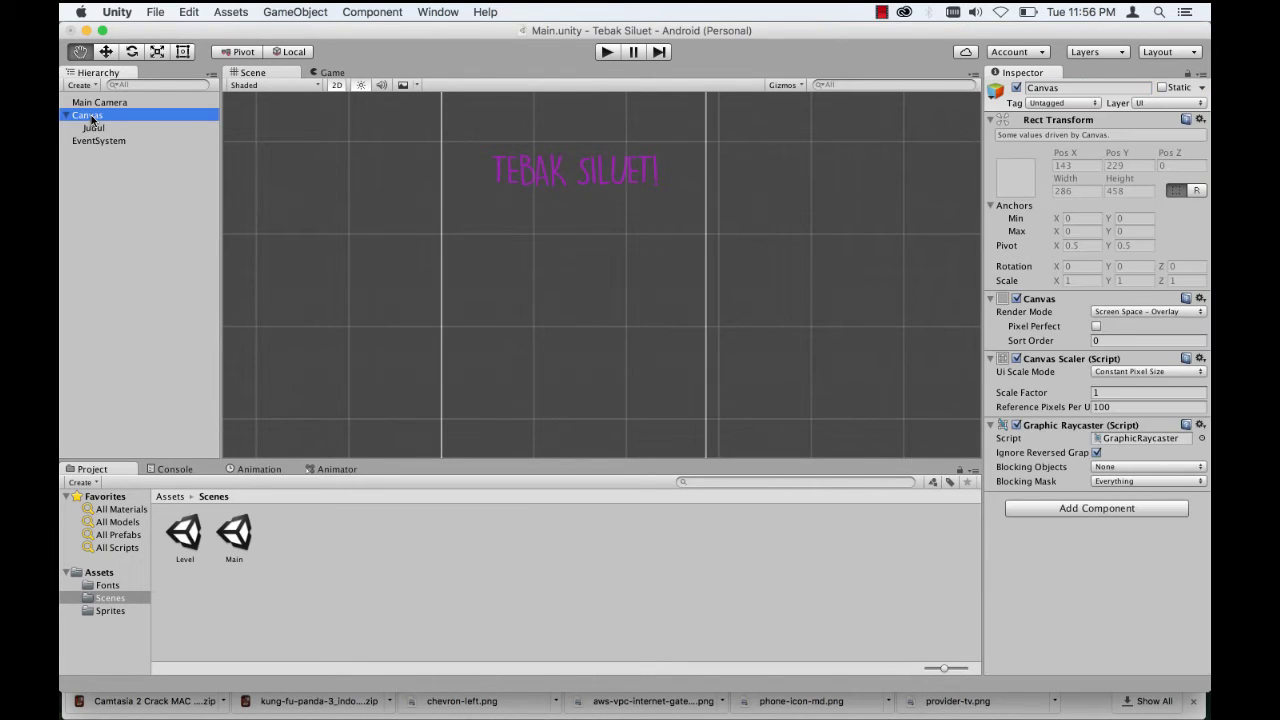
{"action": "right_click", "coordinate": [91, 118]}
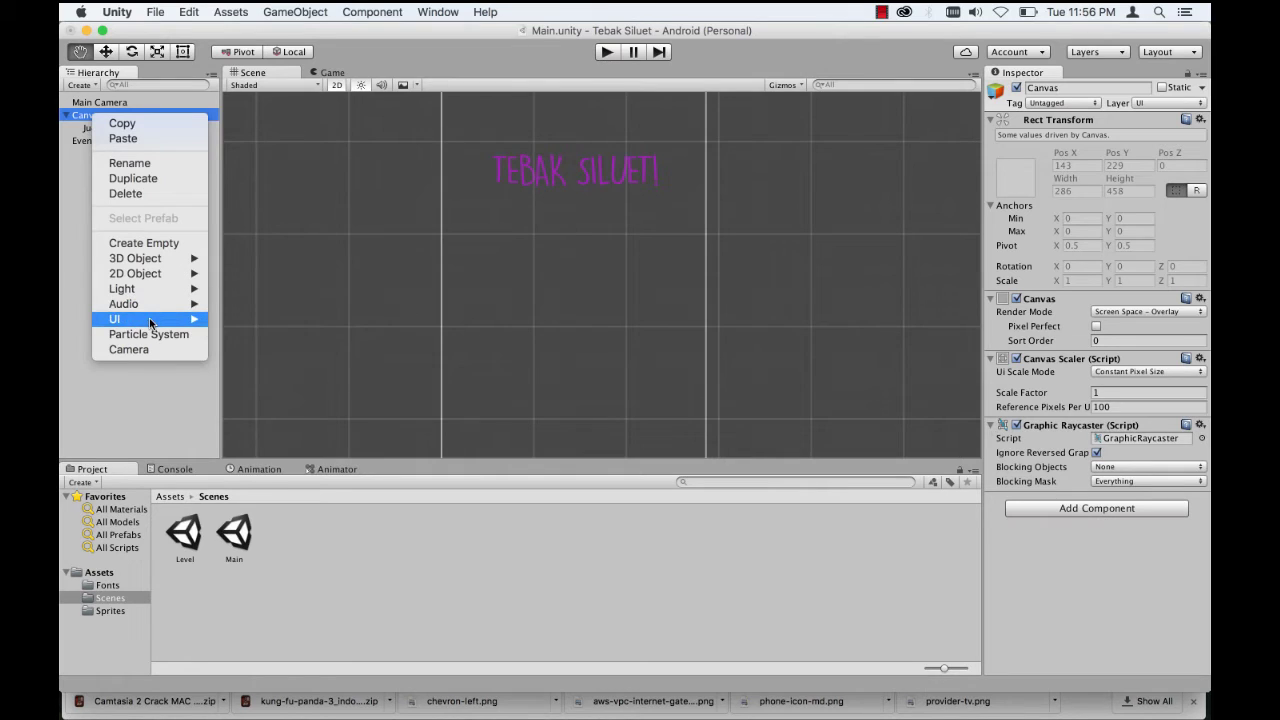
{"action": "mouse_move", "coordinate": [149, 318]}
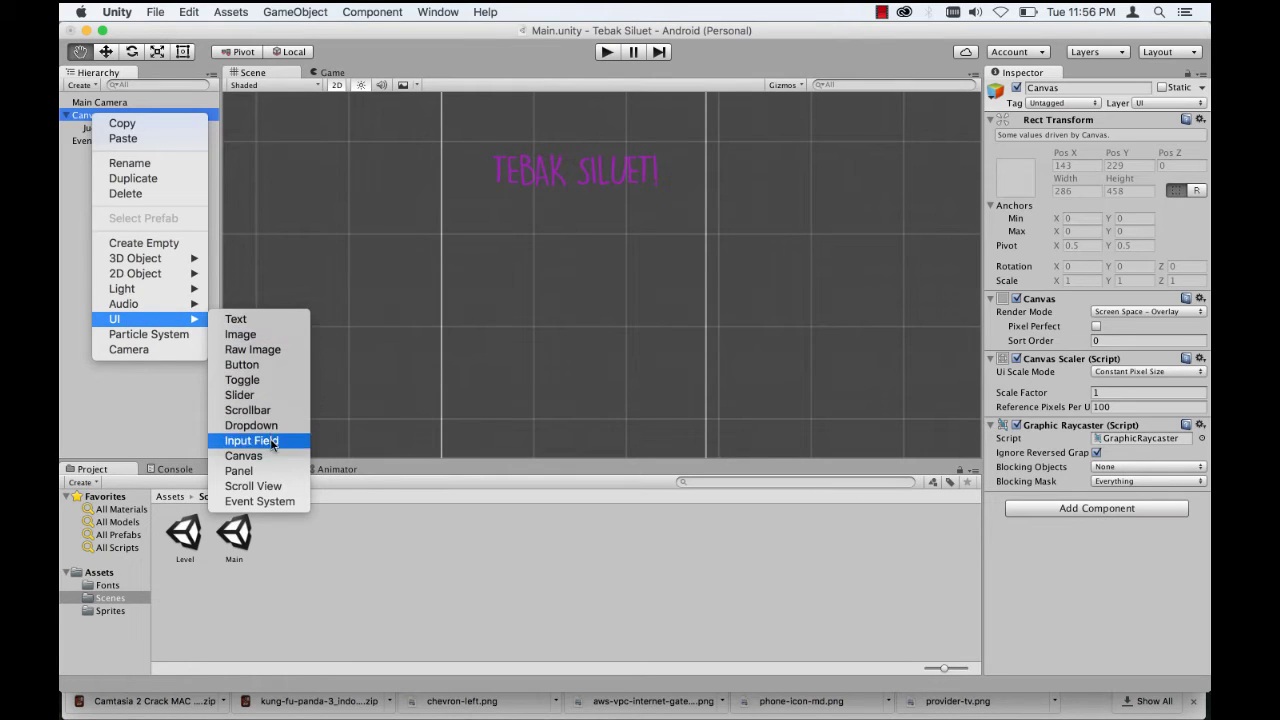
{"action": "left_click", "coordinate": [272, 471]}
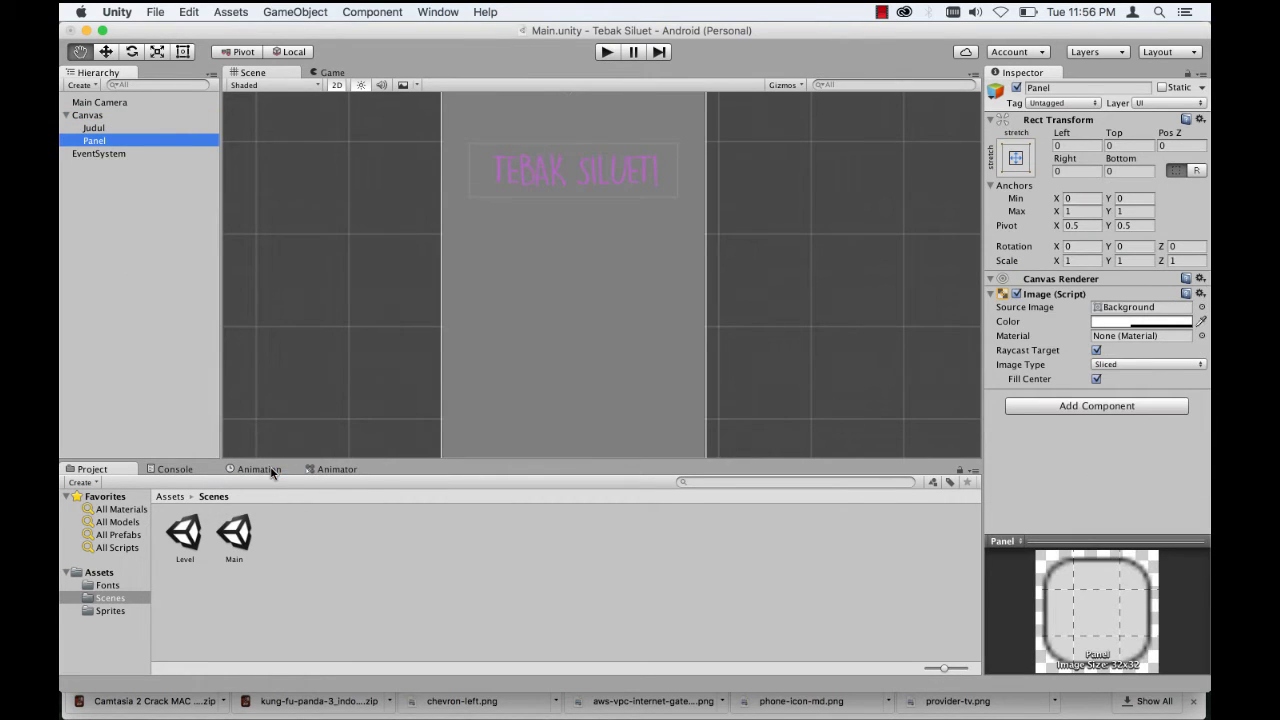
{"action": "scroll", "coordinate": [432, 245], "scroll_direction": "down", "scroll_amount": 3}
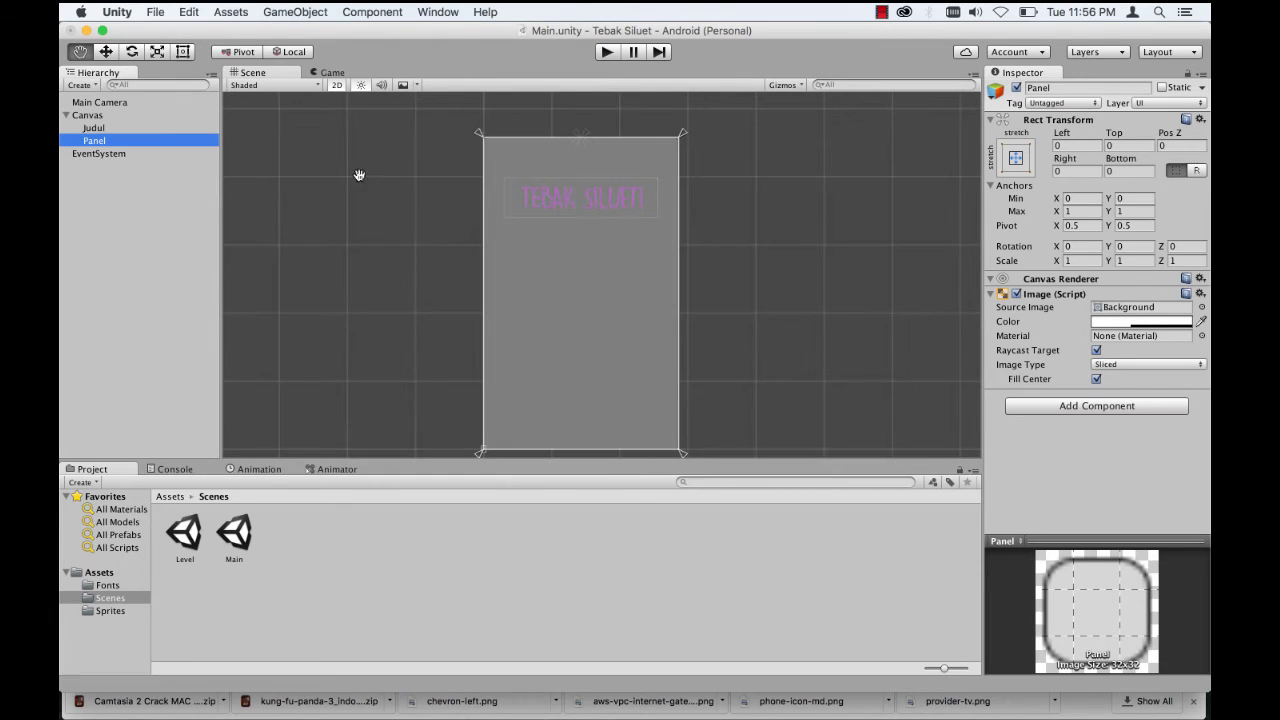
{"action": "left_click", "coordinate": [182, 51]}
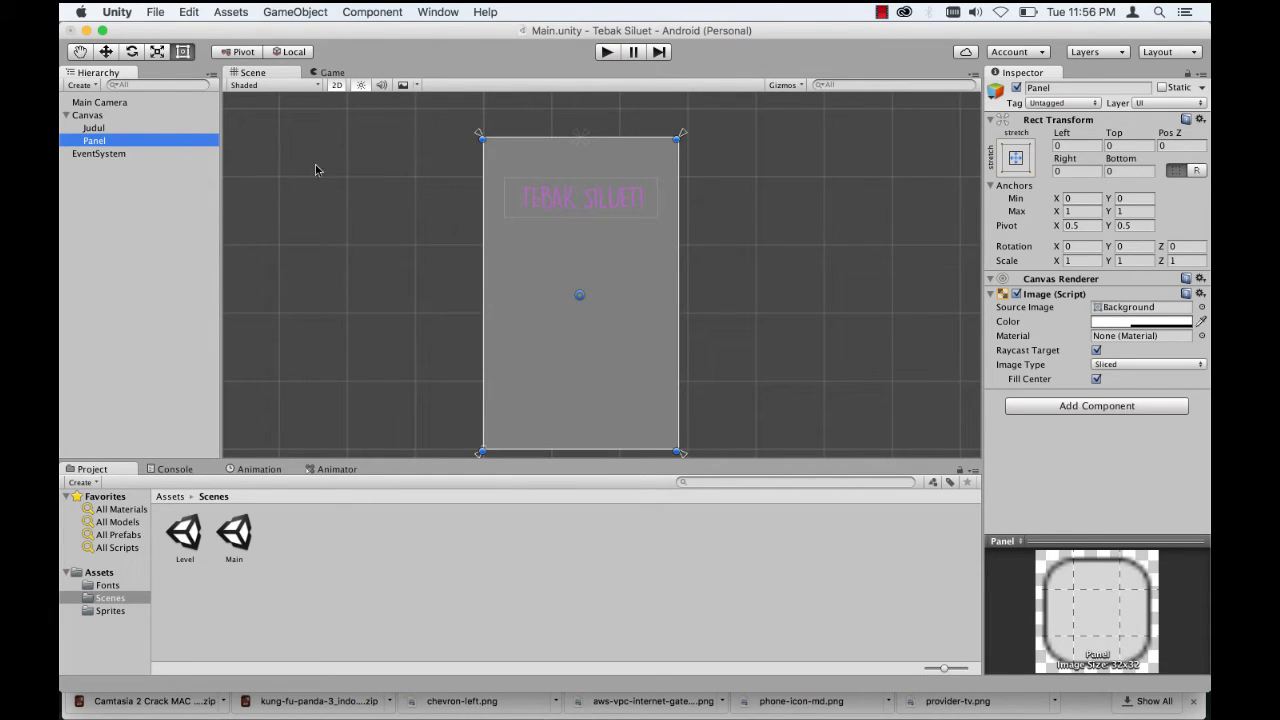
{"action": "left_click", "coordinate": [79, 51]}
{"action": "left_click_drag", "start_coordinate": [405, 179], "coordinate": [371, 159]}
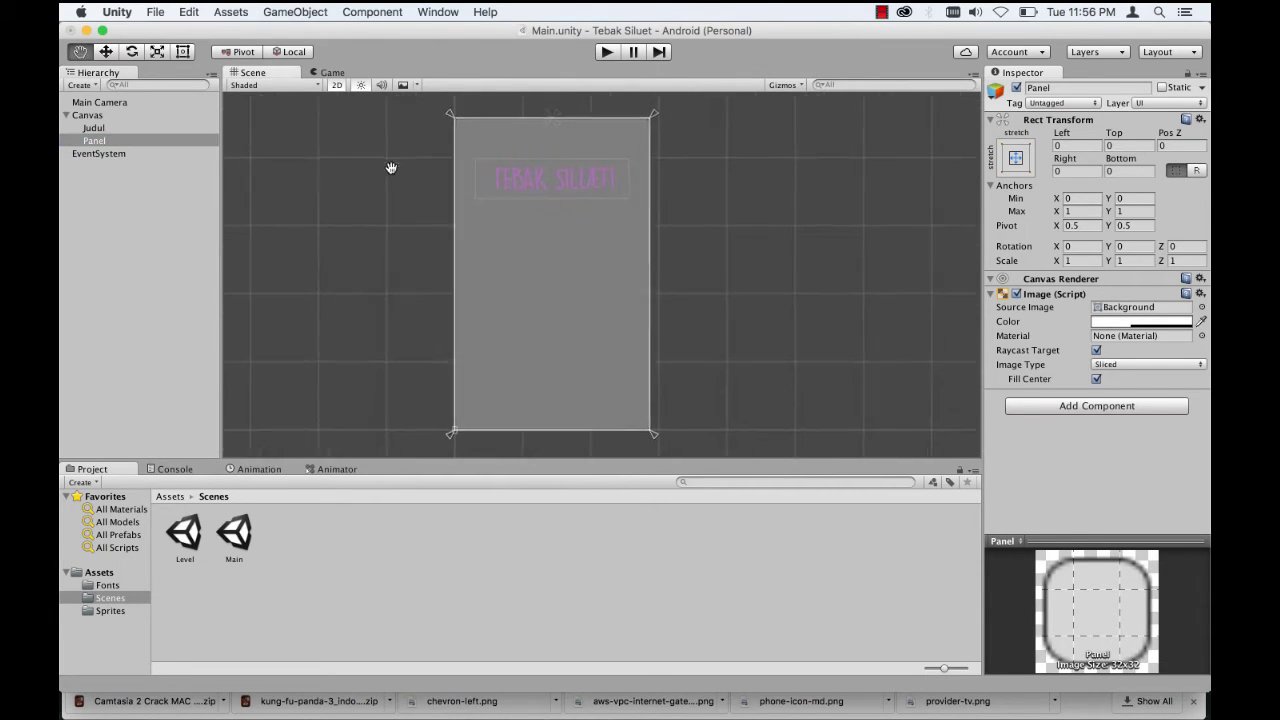
Step: Resize the panel's anchors and edges into a band below the title (Top 32, Bottom 108)
{"action": "left_click", "coordinate": [182, 52]}
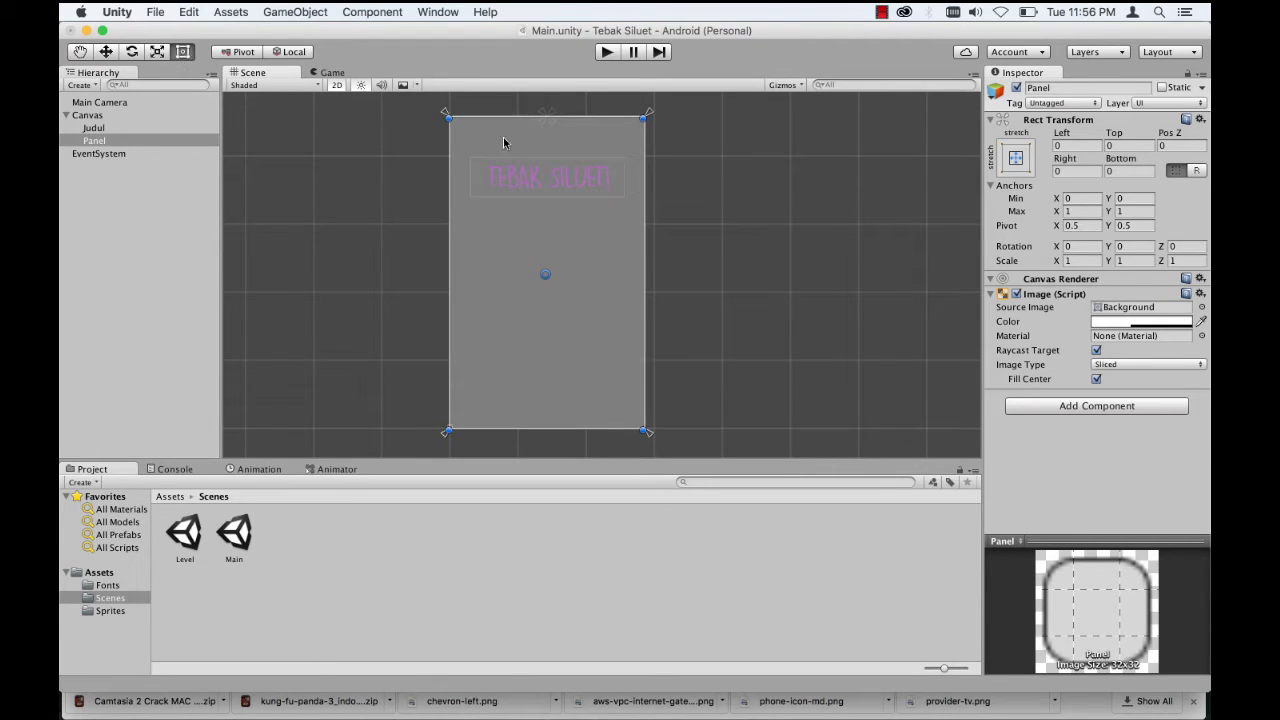
{"action": "left_click_drag", "start_coordinate": [445, 118], "coordinate": [447, 214]}
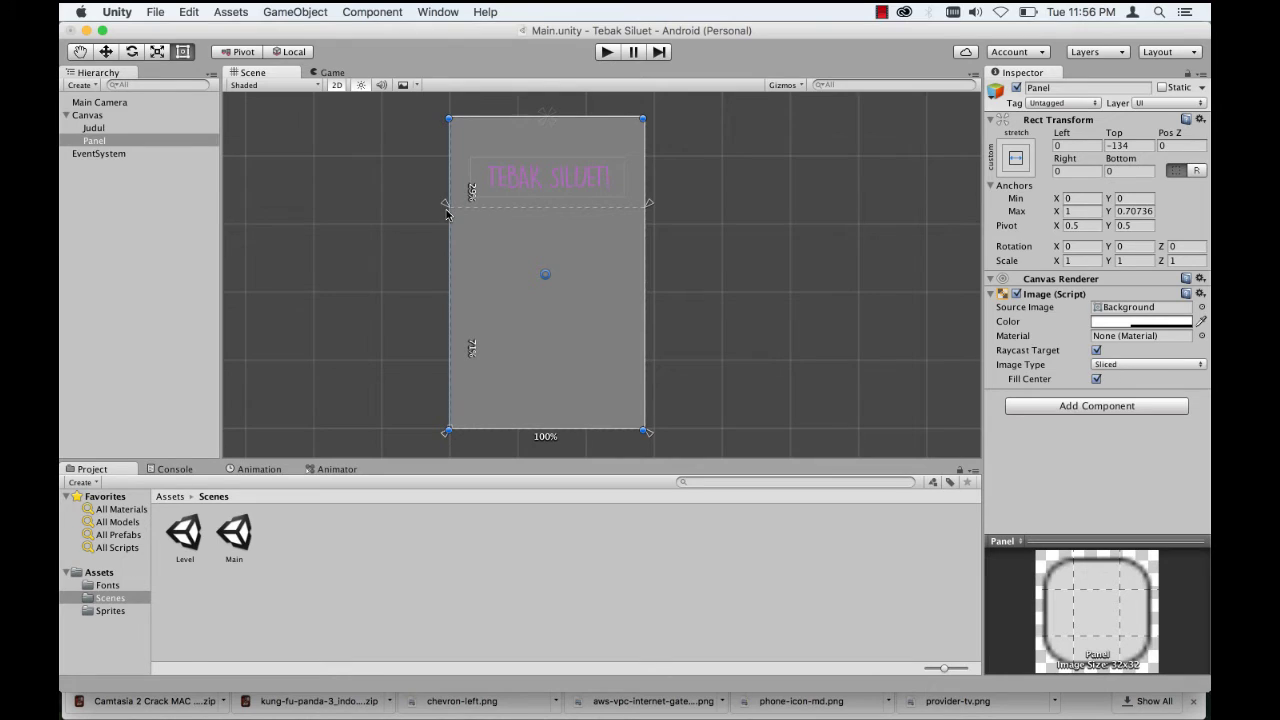
{"action": "left_click_drag", "start_coordinate": [447, 214], "coordinate": [446, 201]}
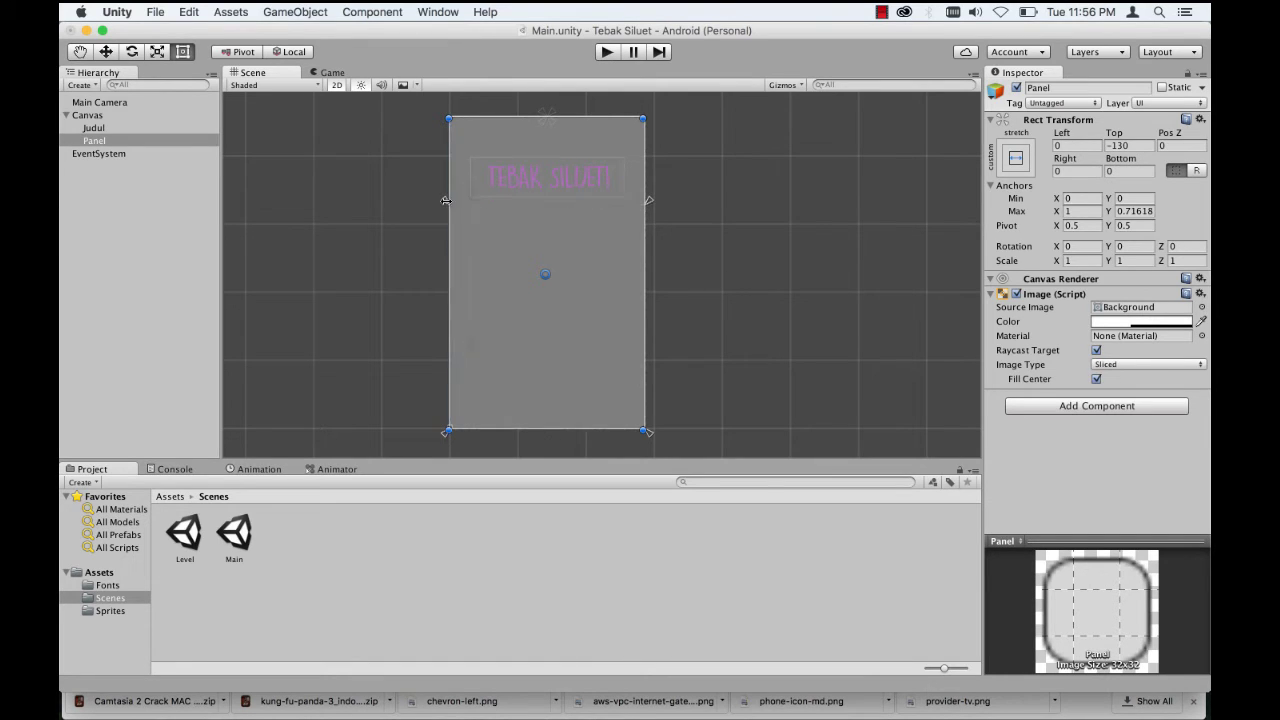
{"action": "left_click_drag", "start_coordinate": [447, 430], "coordinate": [446, 357]}
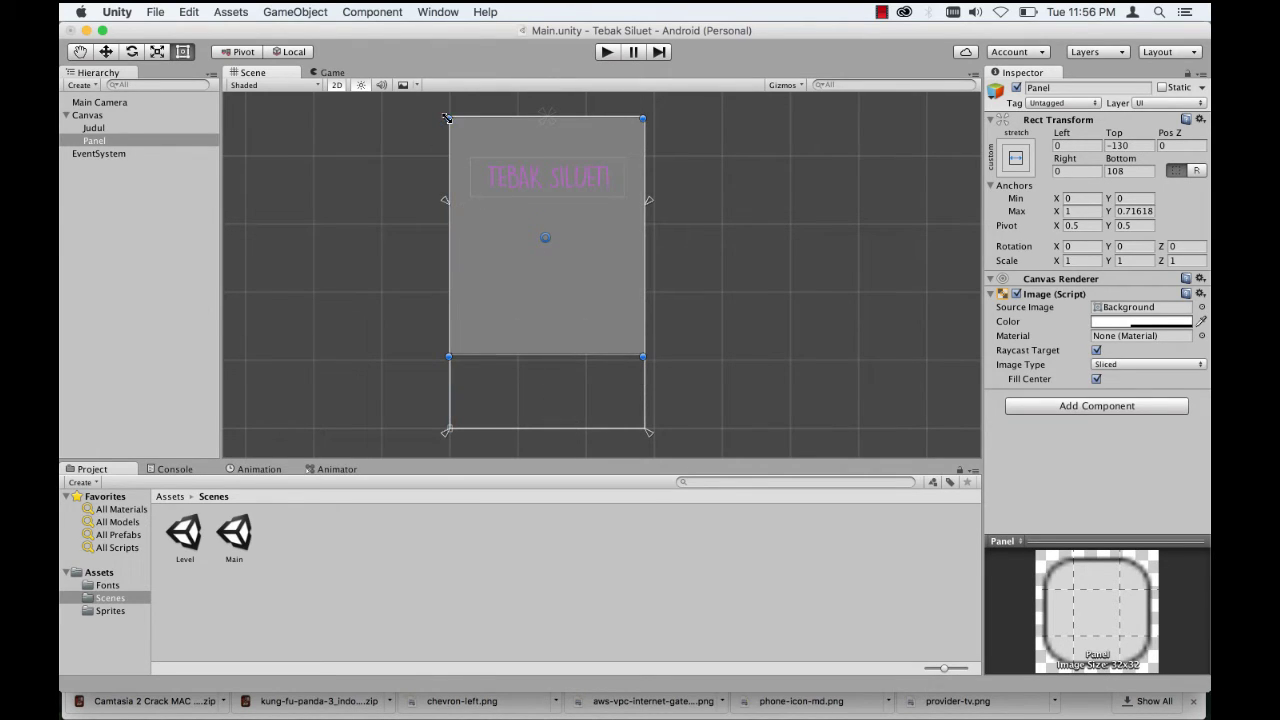
{"action": "left_click_drag", "start_coordinate": [449, 118], "coordinate": [446, 244]}
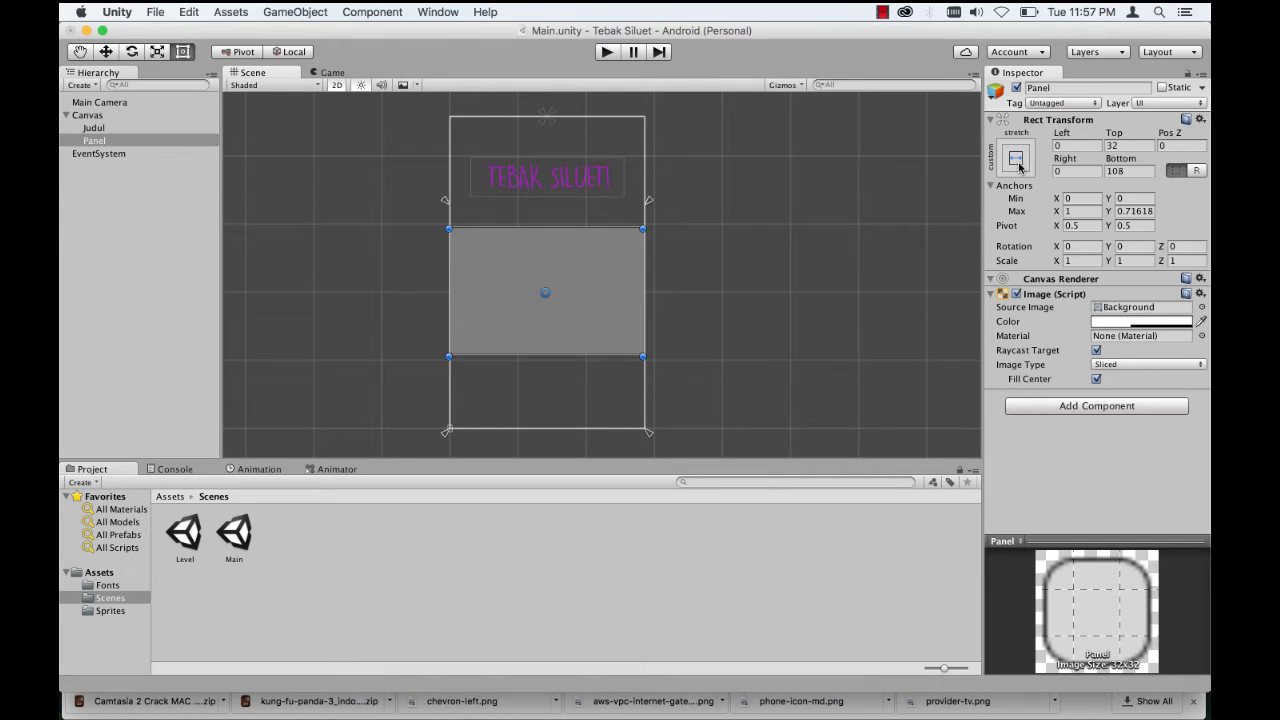
{"action": "left_click", "coordinate": [1020, 167]}
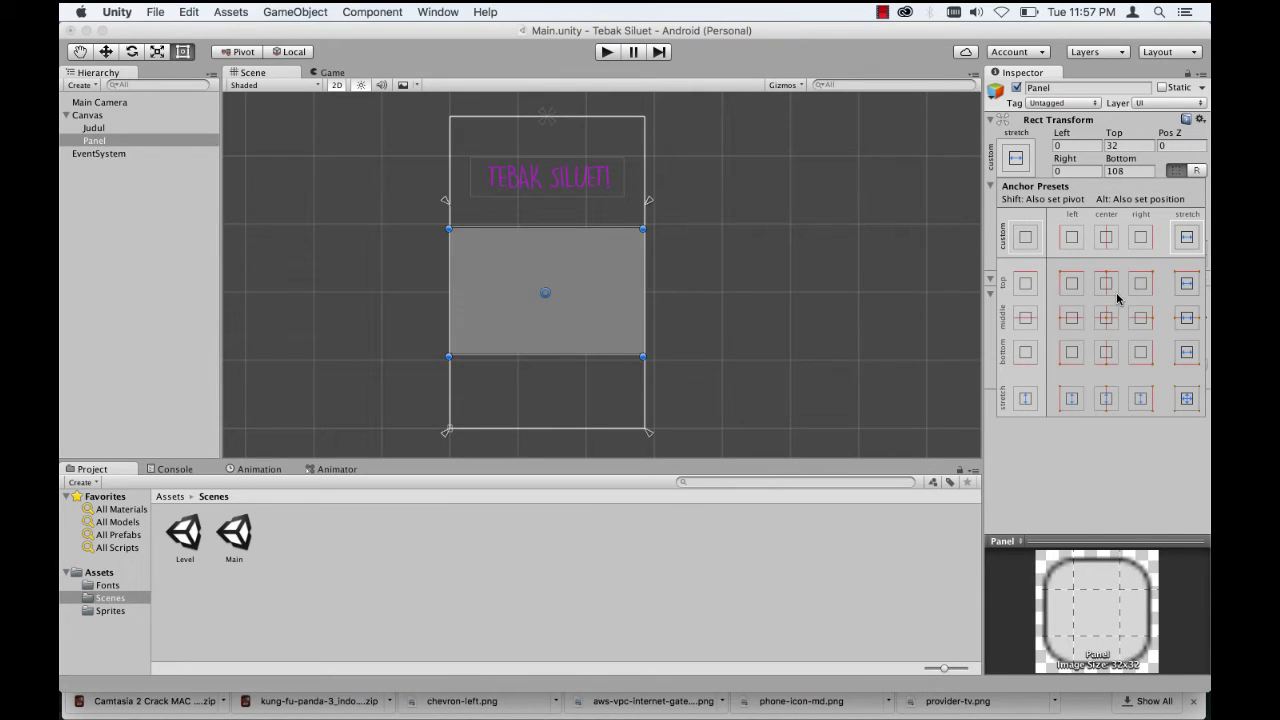
Step: Alt-anchor the Panel to the top centre and move it down below the TEBAK SILUET! title
{"action": "key", "text": "alt"}
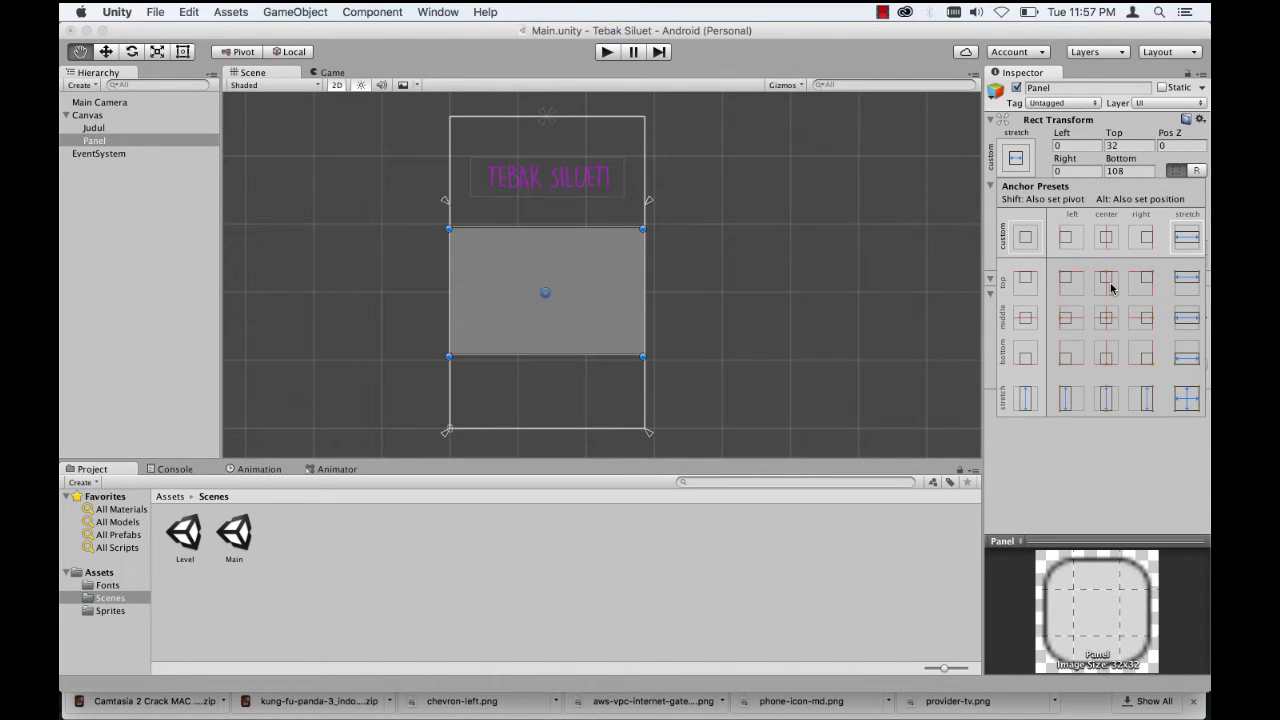
{"action": "left_click", "coordinate": [1104, 289], "text": "alt"}
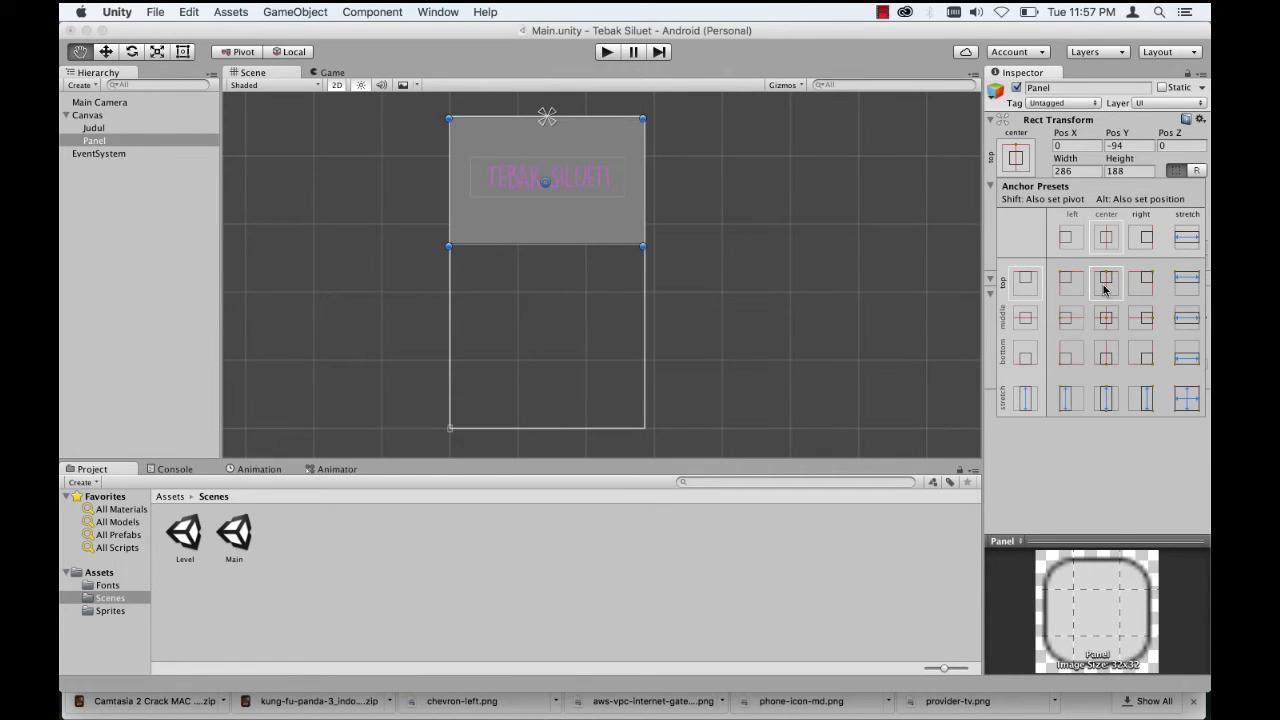
{"action": "left_click", "coordinate": [594, 138]}
{"action": "left_click_drag", "start_coordinate": [587, 177], "coordinate": [584, 277]}
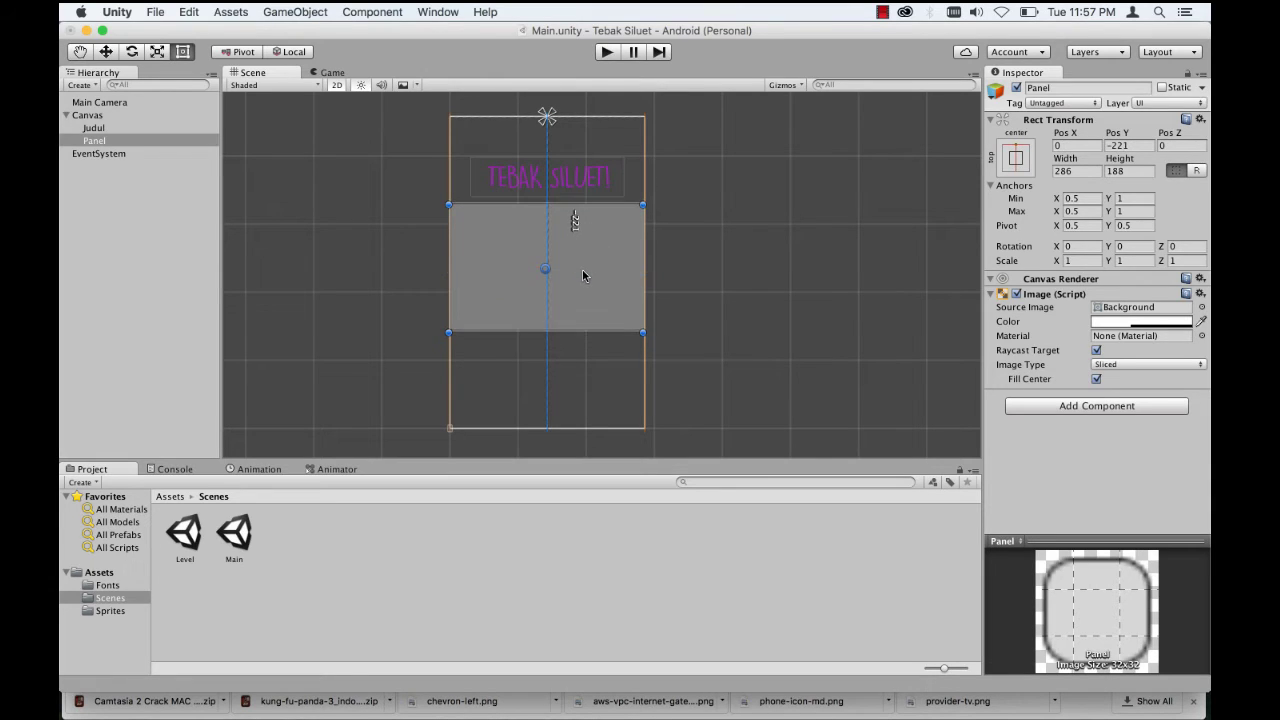
{"action": "left_click_drag", "start_coordinate": [584, 268], "coordinate": [584, 271]}
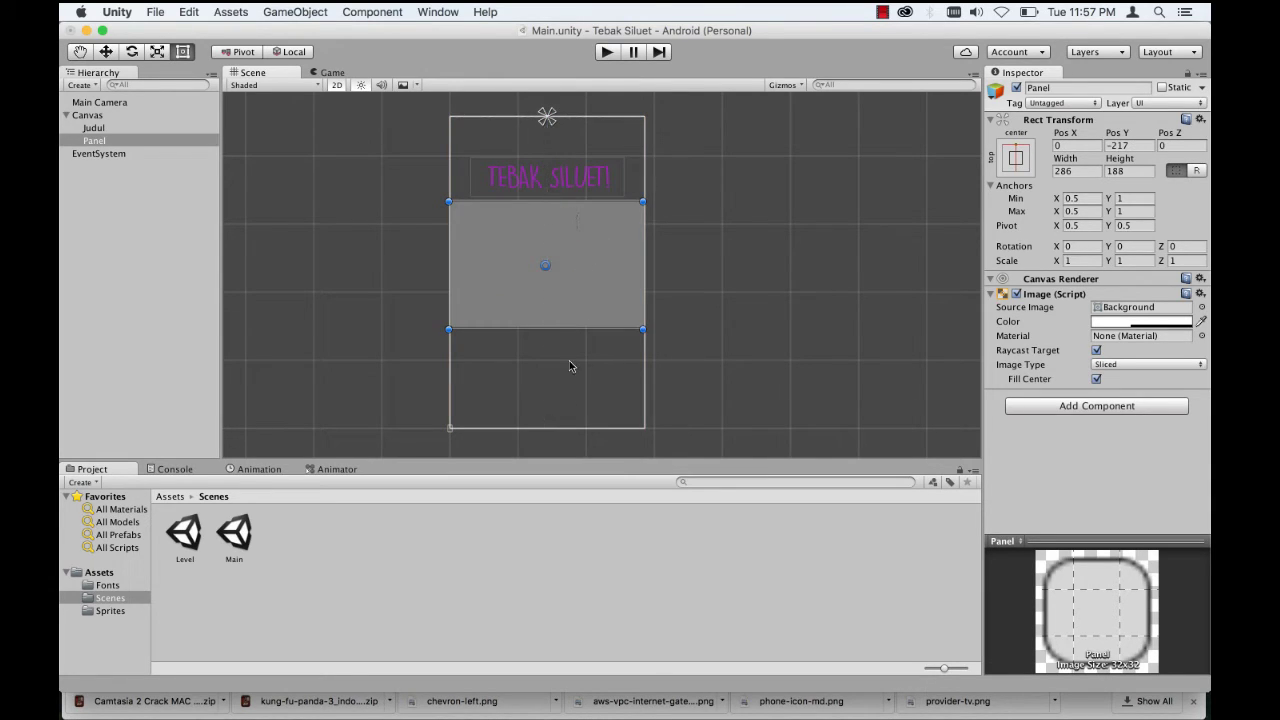
Step: Stretch the Panel's bottom edge down until it is 264 tall, checking it in the game preview
{"action": "left_click_drag", "start_coordinate": [564, 330], "coordinate": [565, 356]}
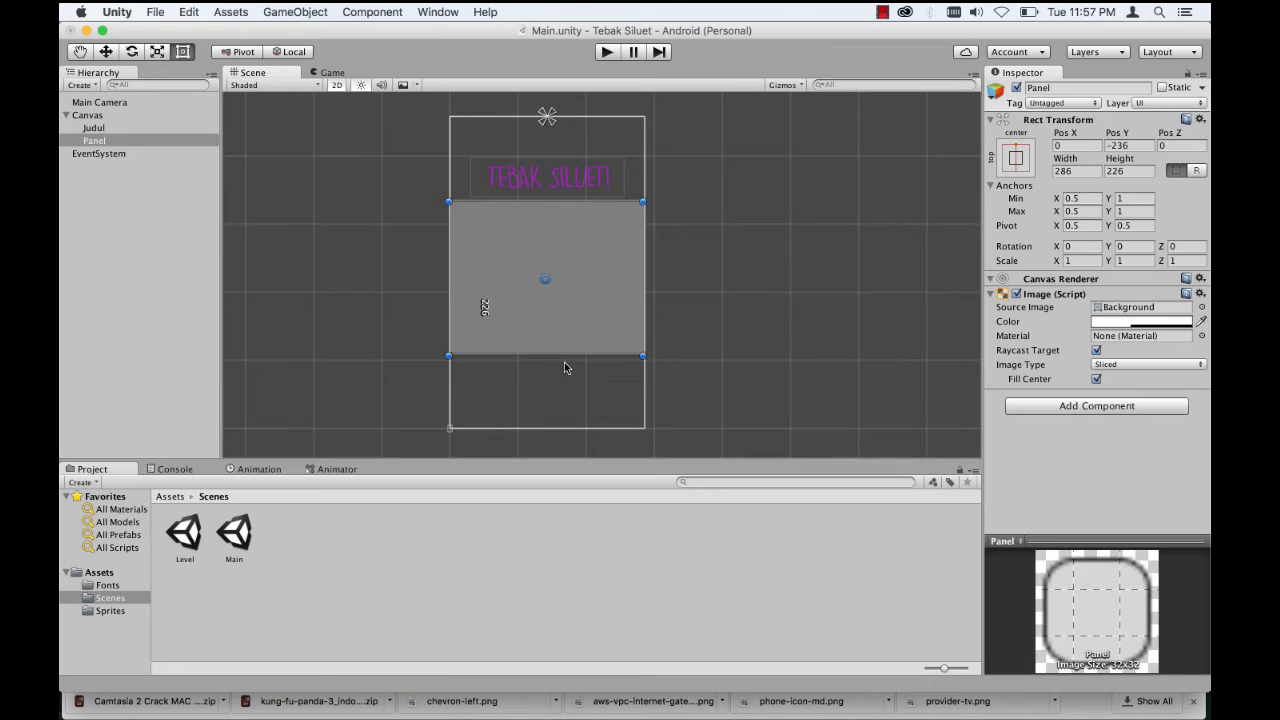
{"action": "left_click", "coordinate": [331, 72]}
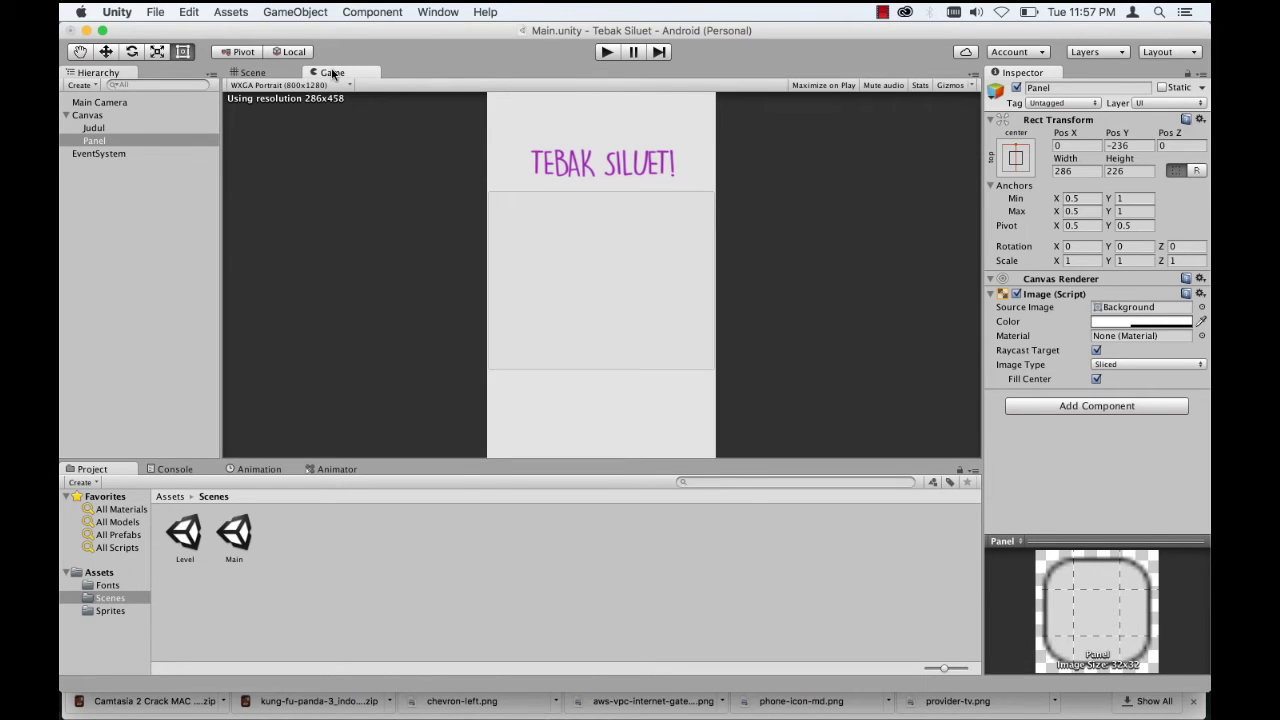
{"action": "left_click", "coordinate": [282, 76]}
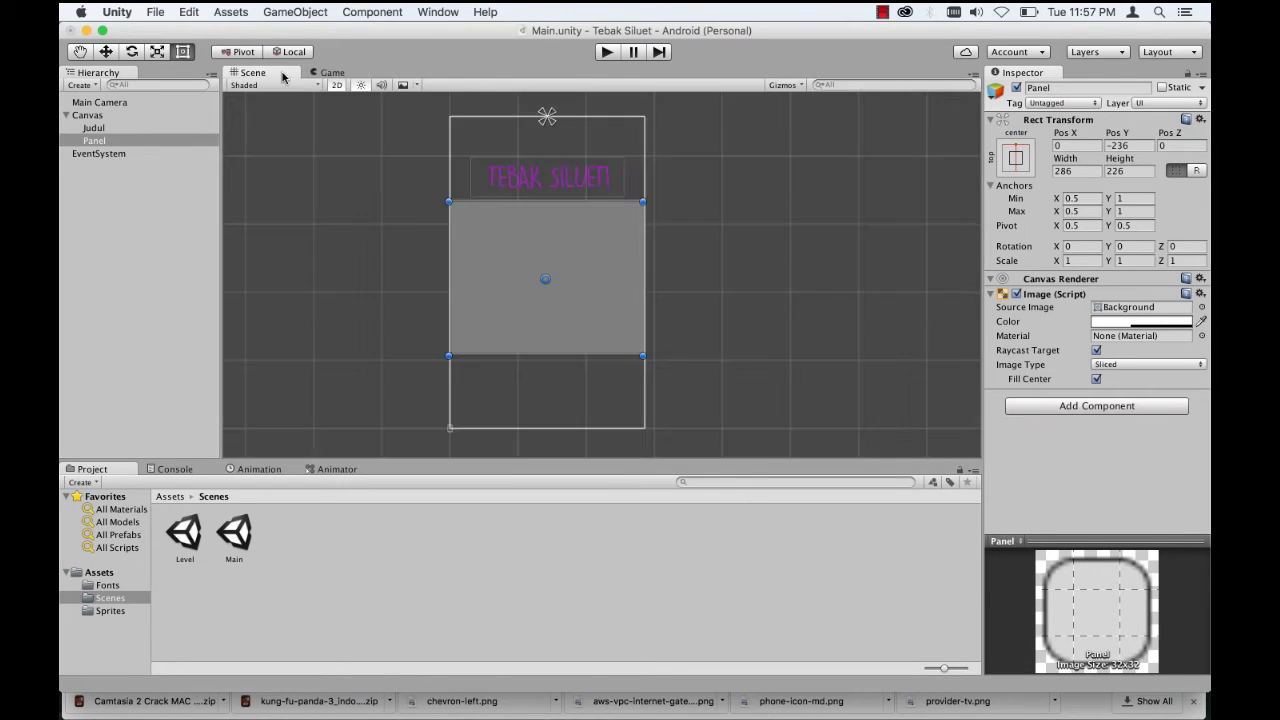
{"action": "left_click_drag", "start_coordinate": [575, 356], "coordinate": [580, 389]}
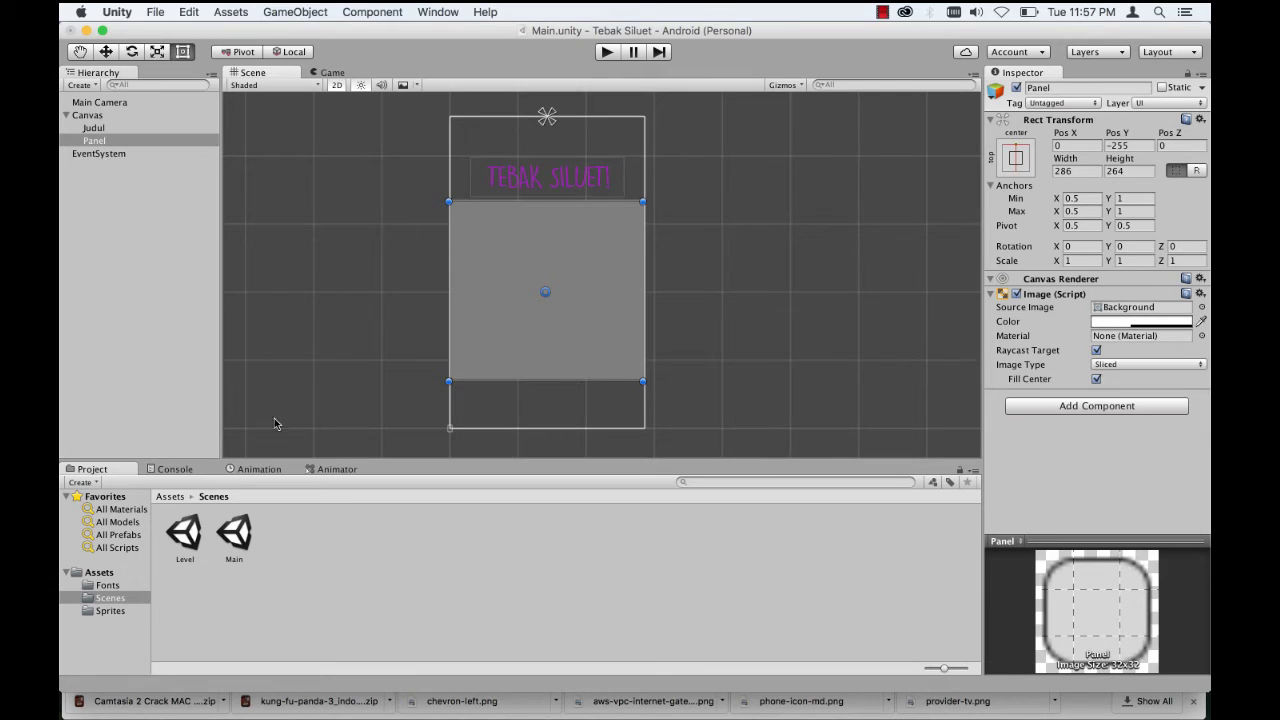
{"action": "left_click", "coordinate": [172, 497]}
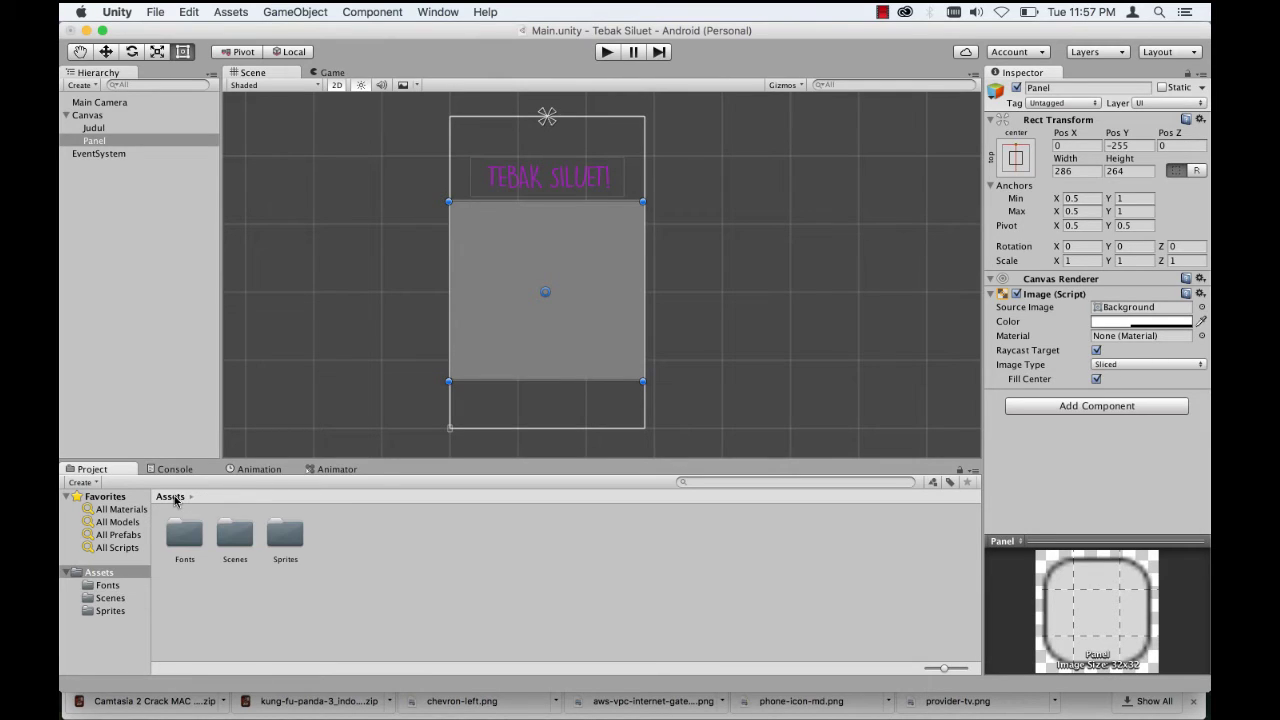
{"action": "left_click", "coordinate": [340, 75]}
{"action": "left_click", "coordinate": [288, 76]}
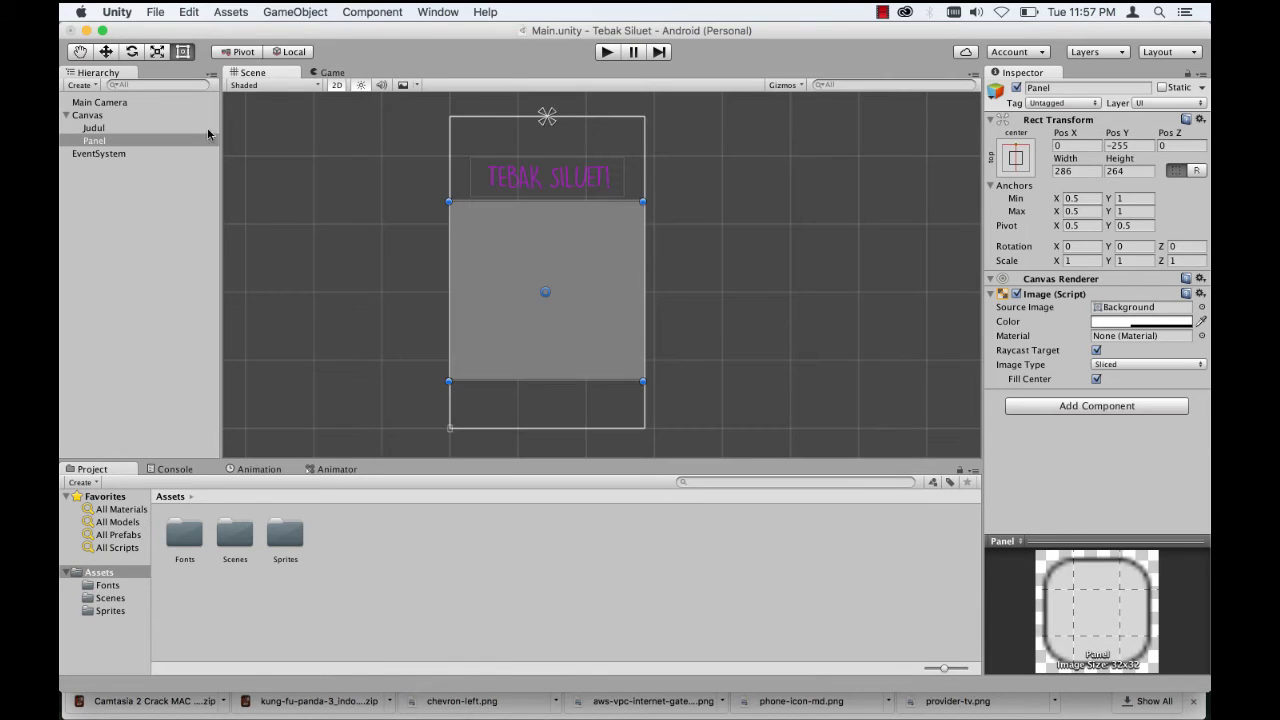
Step: Rename the Panel to 'Panel Level'
{"action": "left_click", "coordinate": [142, 138]}
{"action": "right_click", "coordinate": [142, 138]}
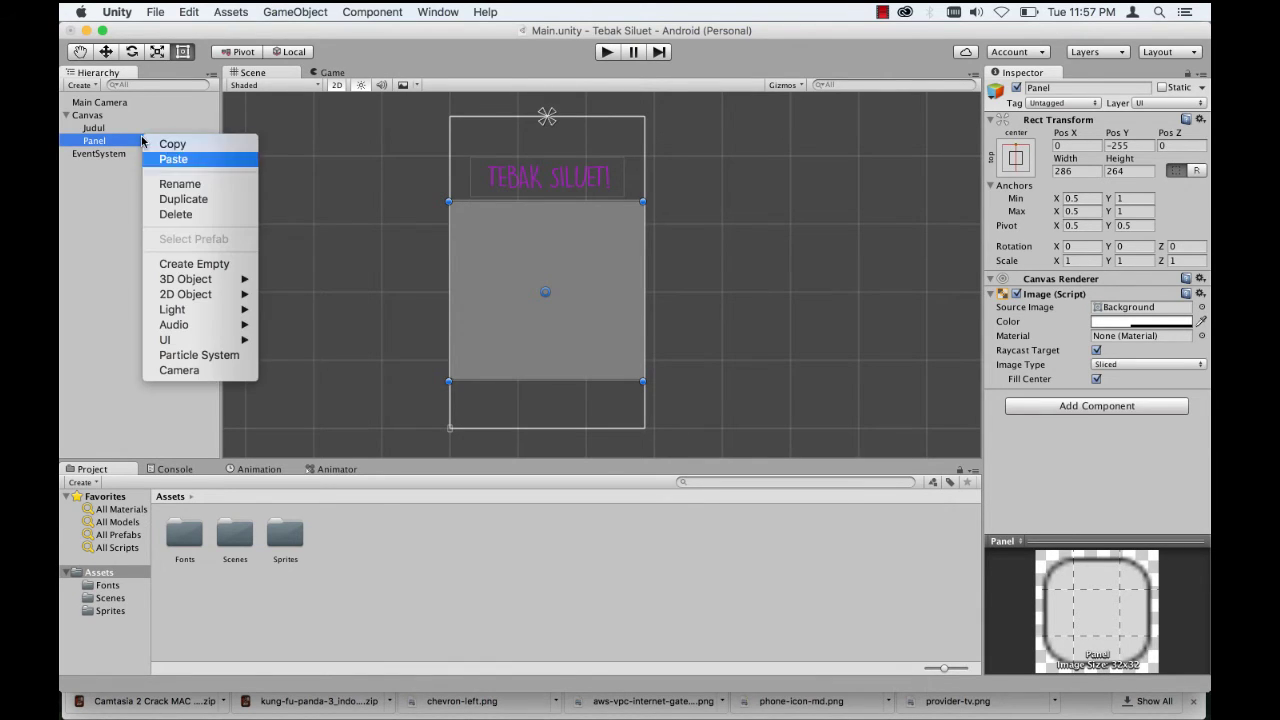
{"action": "left_click", "coordinate": [179, 186]}
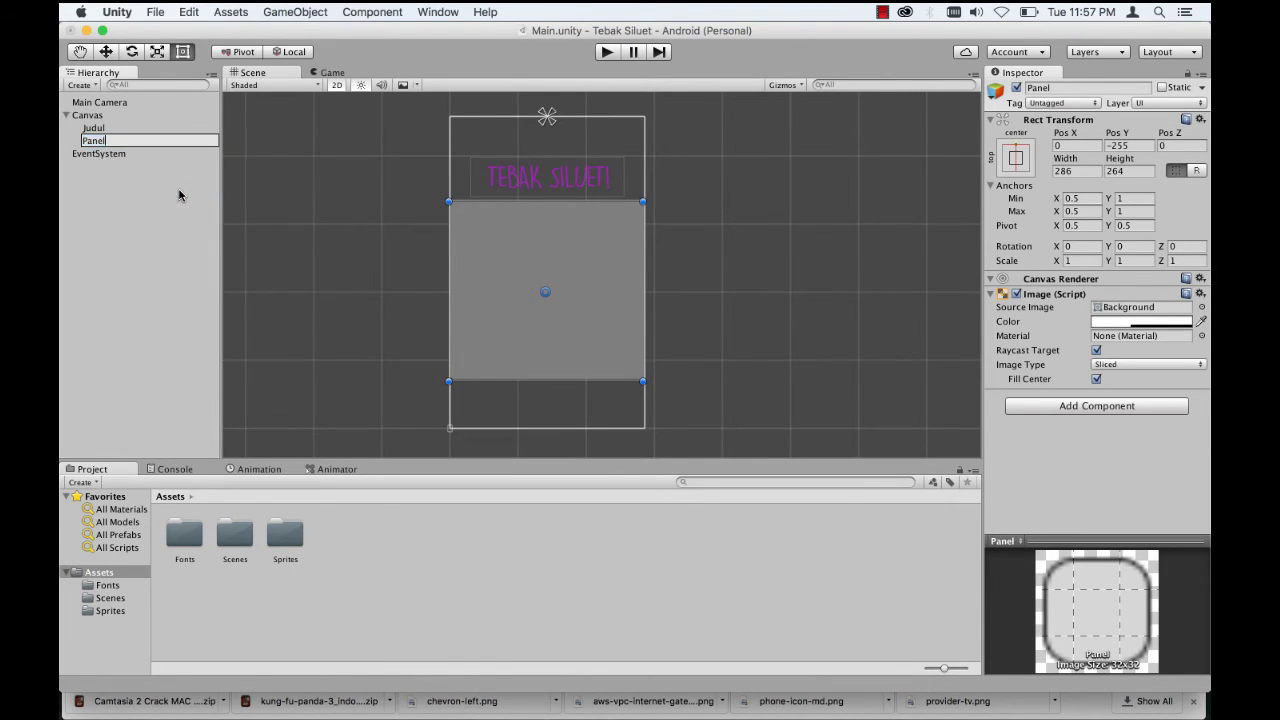
{"action": "type", "text": "EVE"}
{"action": "key", "text": "BackSpace"}
{"action": "key", "text": "BackSpace"}
{"action": "key", "text": "BackSpace"}
{"action": "type", "text": "el"}
{"action": "key", "text": "Return"}
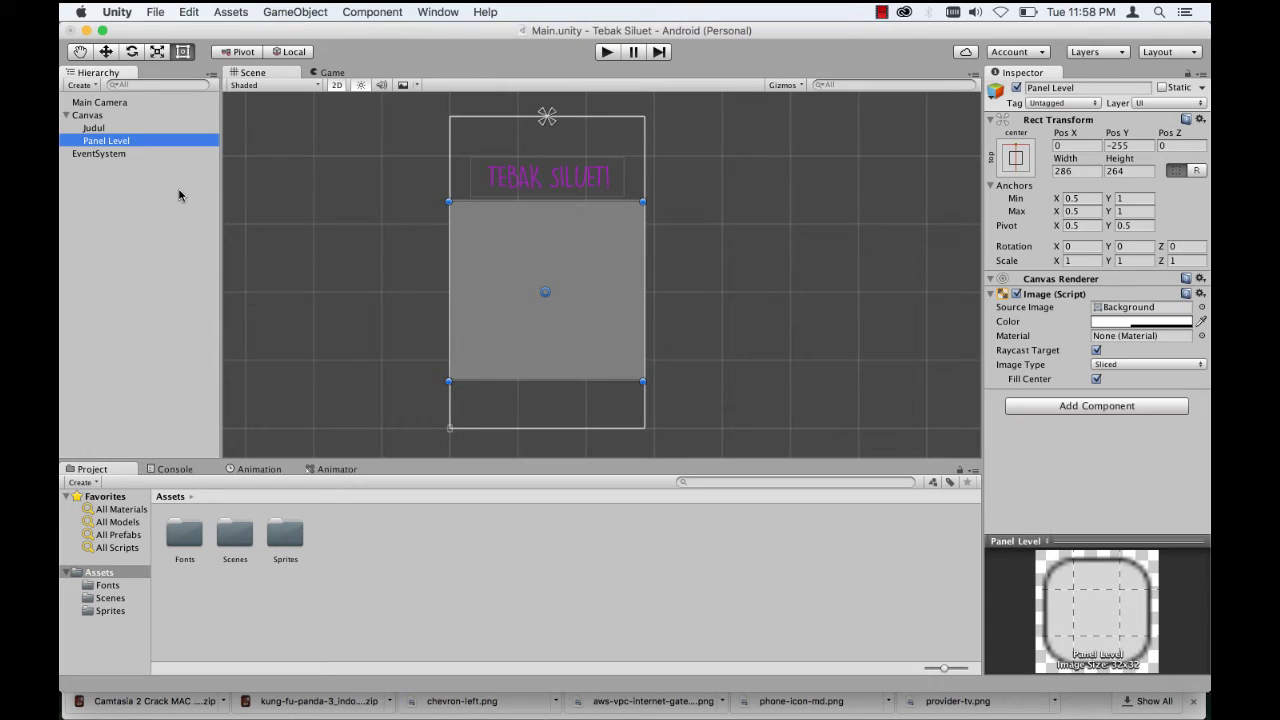
Step: Add a UI Button as a child of Panel Level
{"action": "right_click", "coordinate": [132, 139]}
{"action": "mouse_move", "coordinate": [185, 351]}
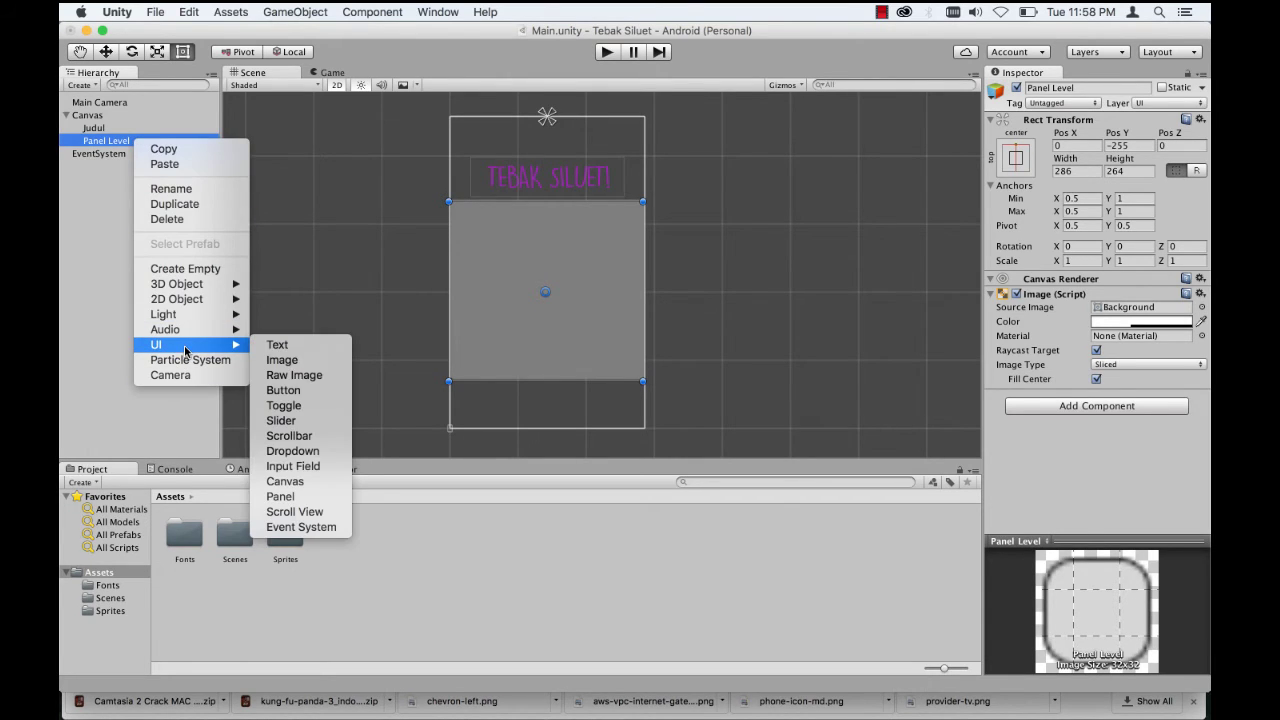
{"action": "left_click", "coordinate": [302, 391]}
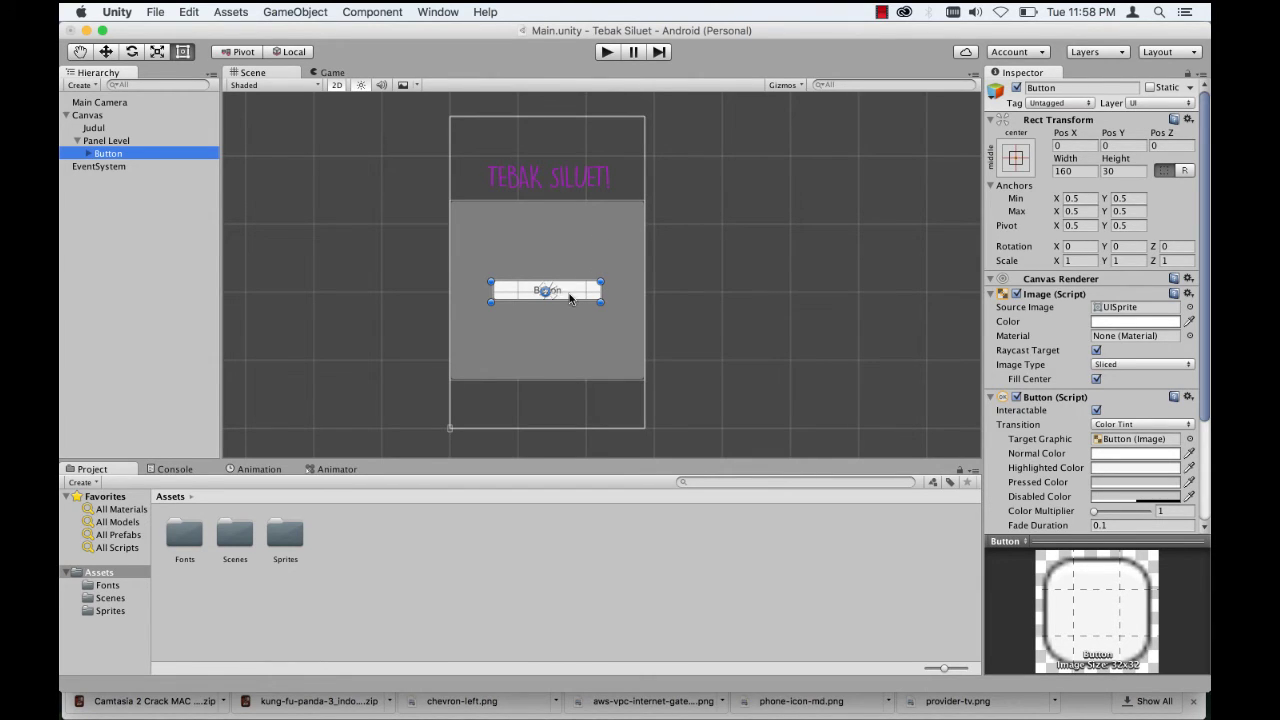
Step: Move the button to the panel's top-left, resize it to about 88 × 81, and open the Sprites folder
{"action": "left_click_drag", "start_coordinate": [584, 298], "coordinate": [532, 201]}
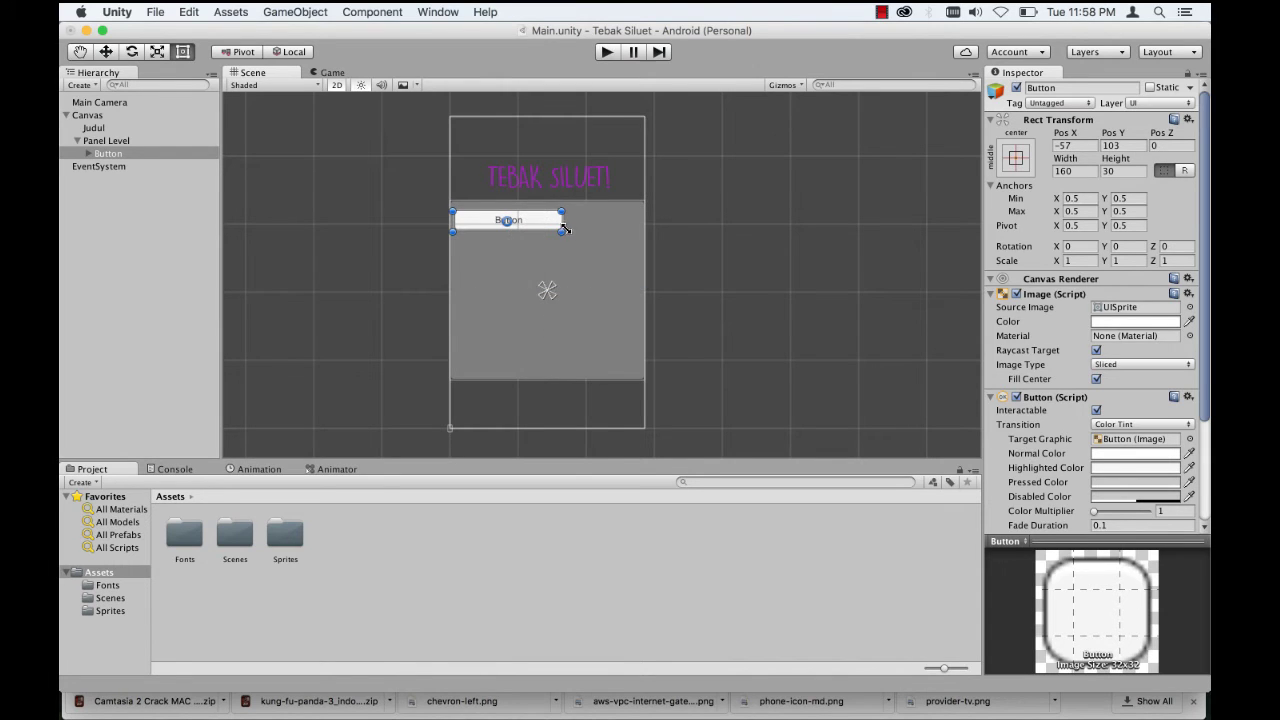
{"action": "mouse_move", "coordinate": [561, 229]}
{"action": "left_mouse_down"}
{"action": "mouse_move", "coordinate": [546, 254]}
{"action": "mouse_move", "coordinate": [513, 266]}
{"action": "left_mouse_up"}
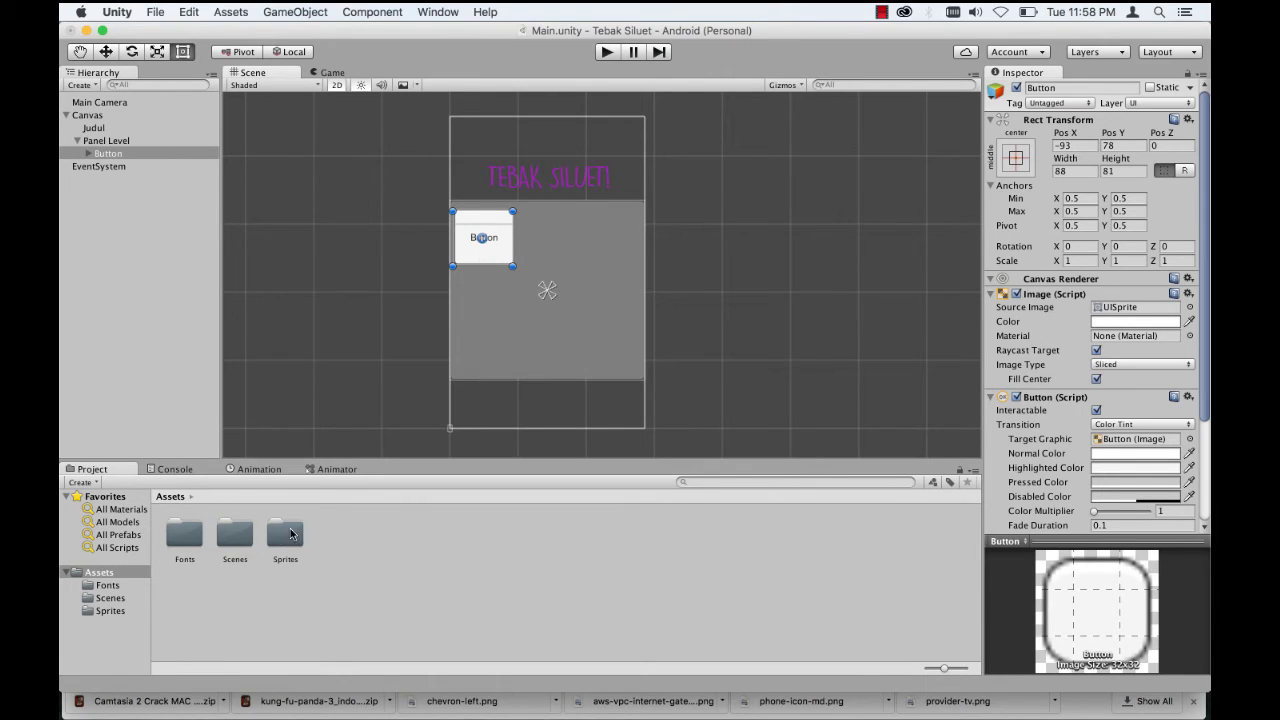
{"action": "double_click", "coordinate": [290, 535]}
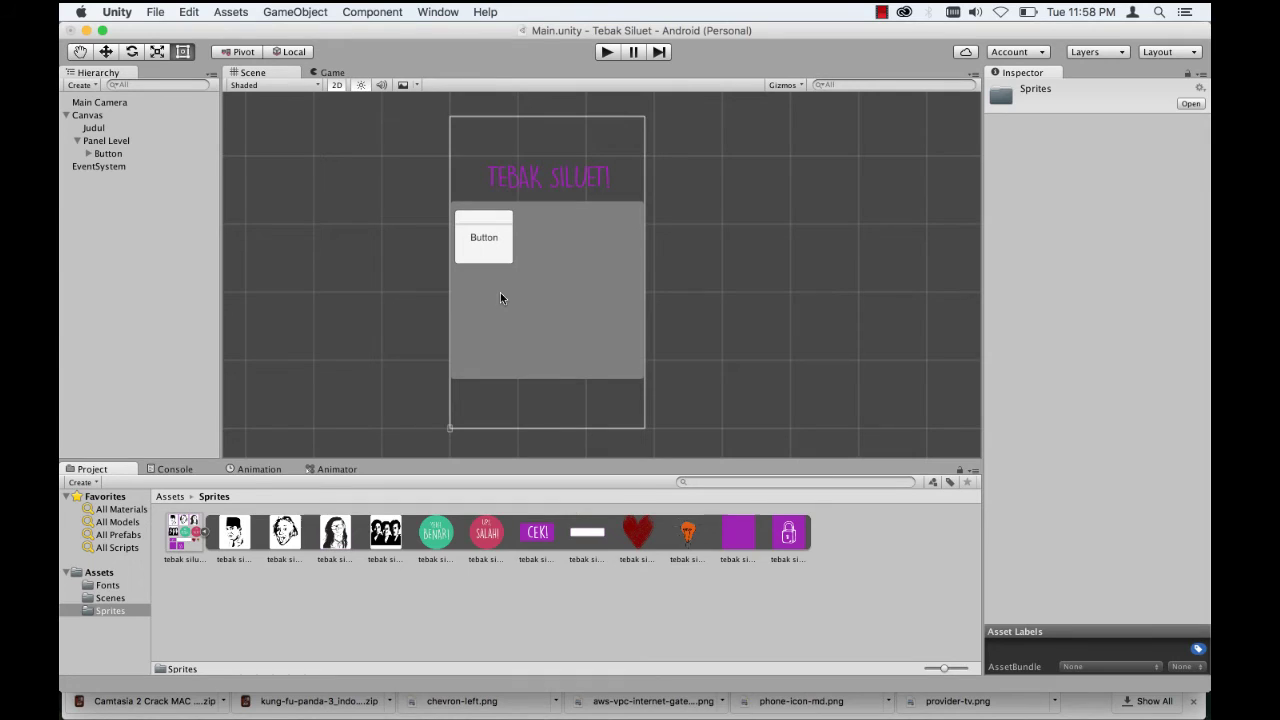
{"action": "left_click", "coordinate": [89, 154]}
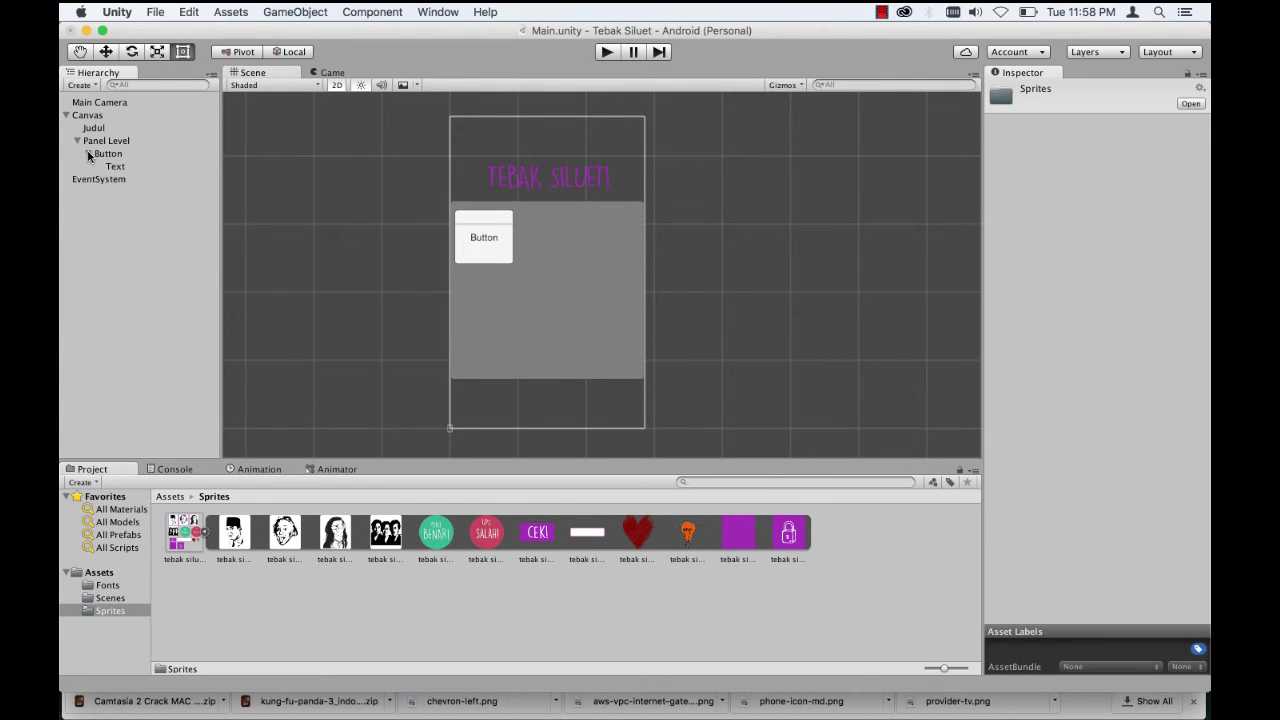
{"action": "left_click", "coordinate": [109, 154]}
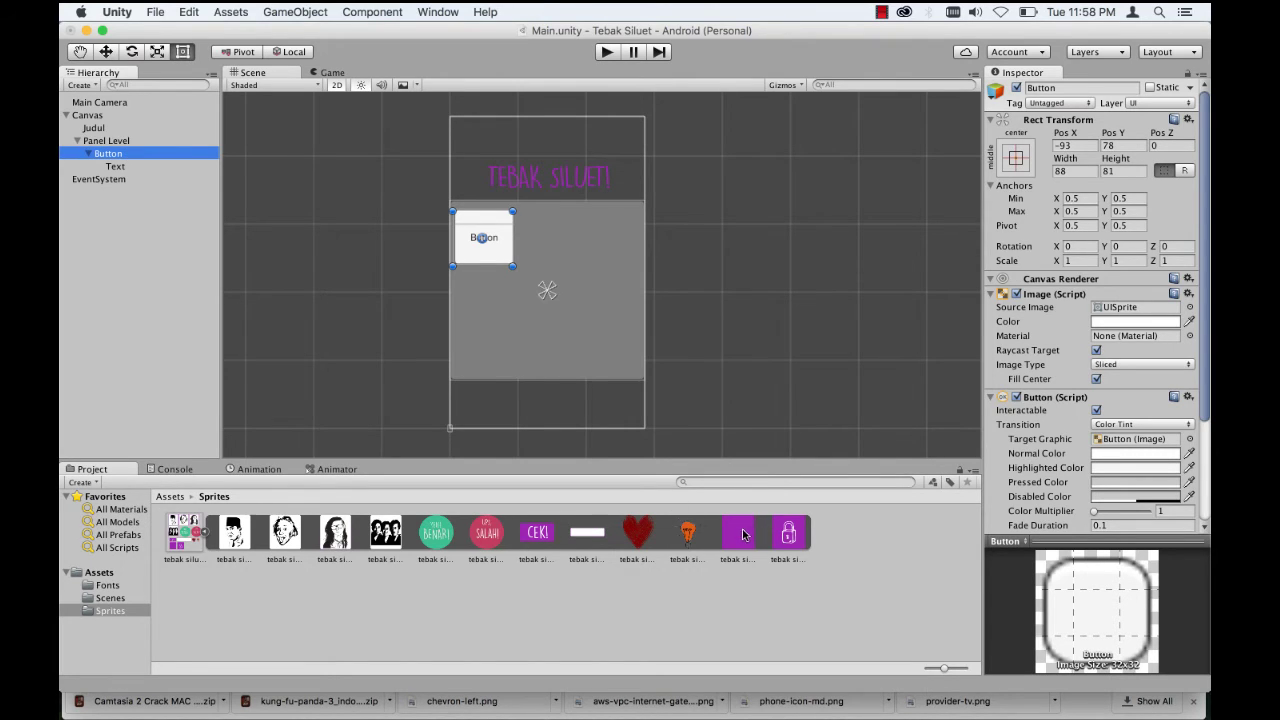
Step: Give the button the purple tebak siluet_17 sprite and set its label to '1' with Best Fit
{"action": "left_click_drag", "start_coordinate": [742, 535], "coordinate": [1126, 316]}
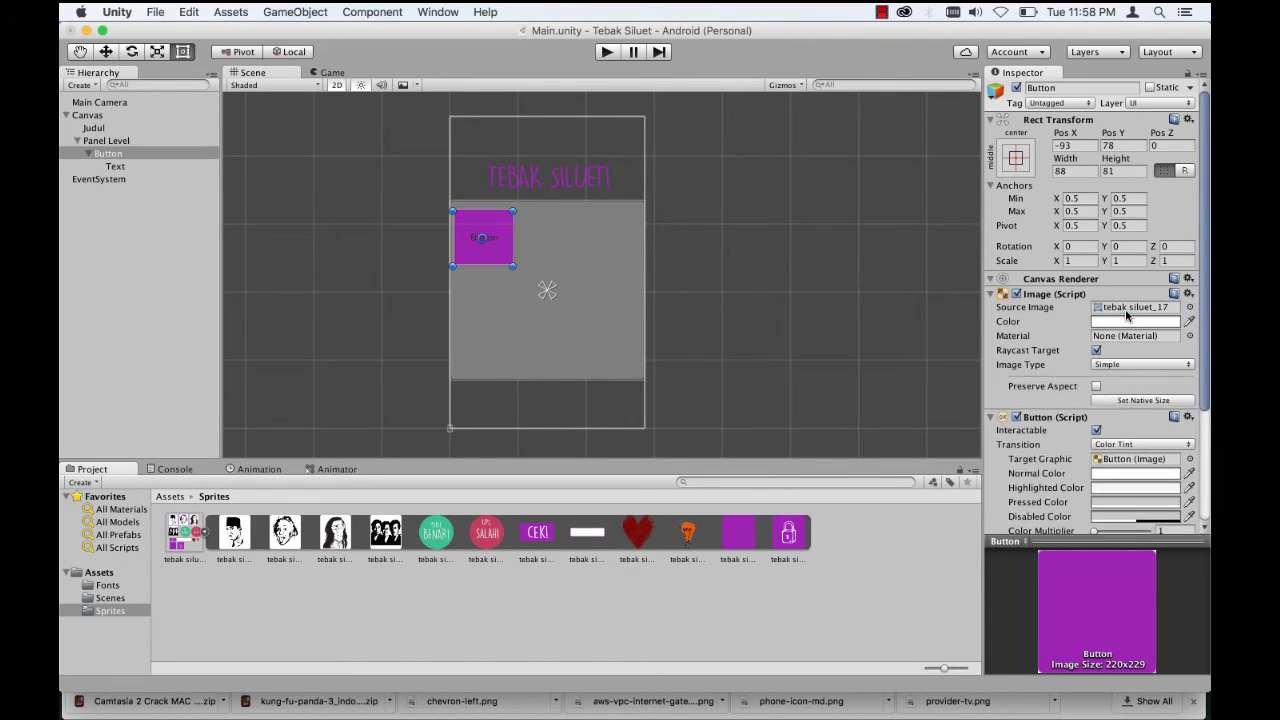
{"action": "left_click", "coordinate": [132, 168]}
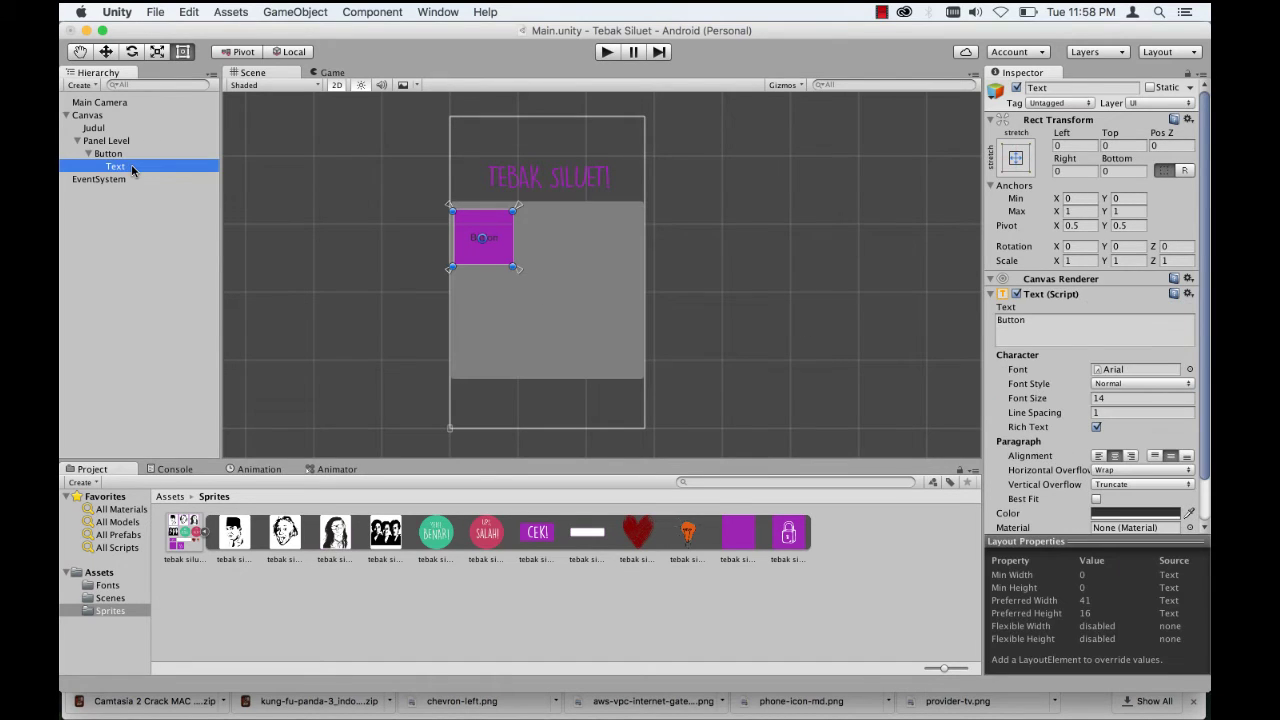
{"action": "left_click", "coordinate": [1052, 322]}
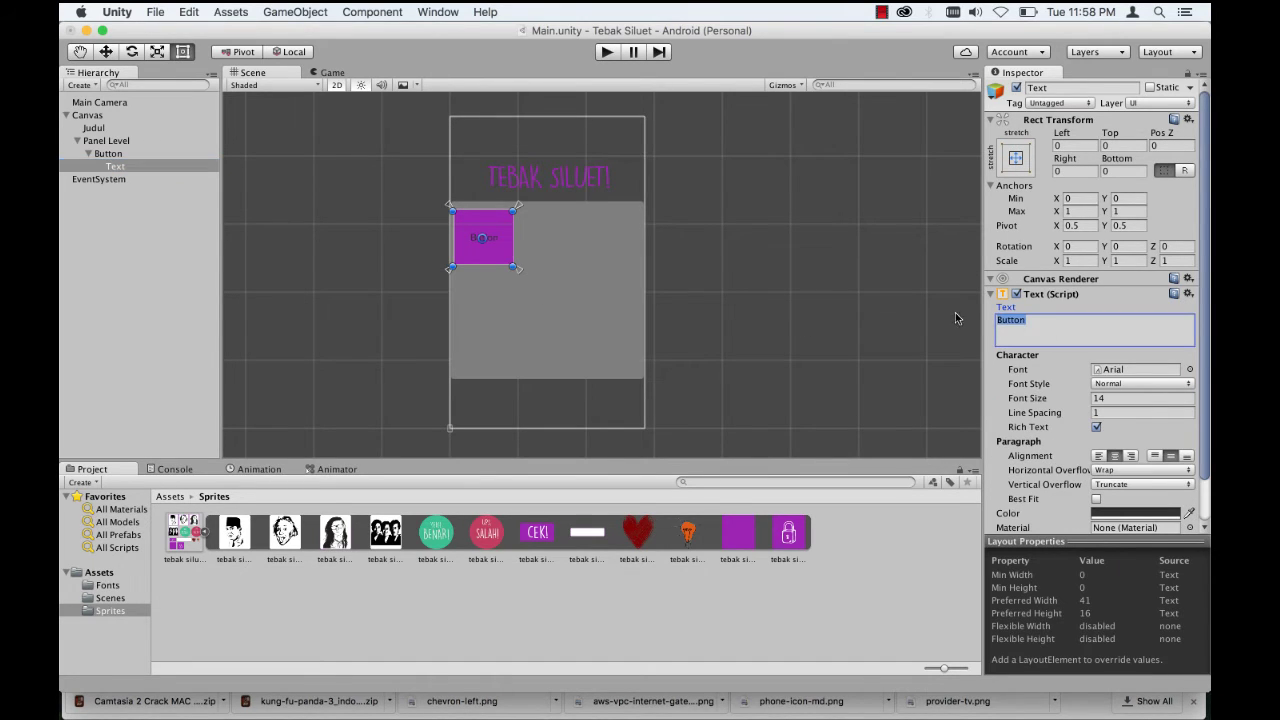
{"action": "type", "text": "1"}
{"action": "left_click", "coordinate": [1096, 498]}
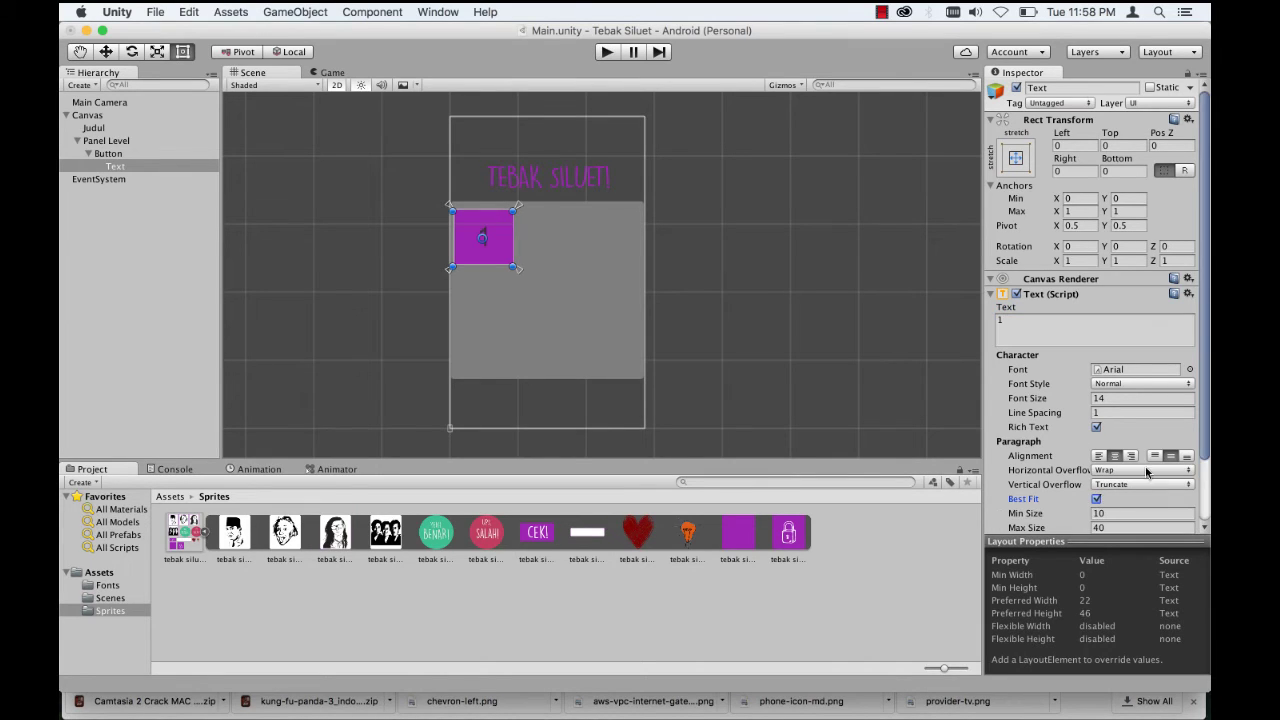
Step: Style the label in the DK Lemon Yellow font, Bold, coloured white
{"action": "left_click", "coordinate": [1189, 369]}
{"action": "double_click", "coordinate": [181, 110]}
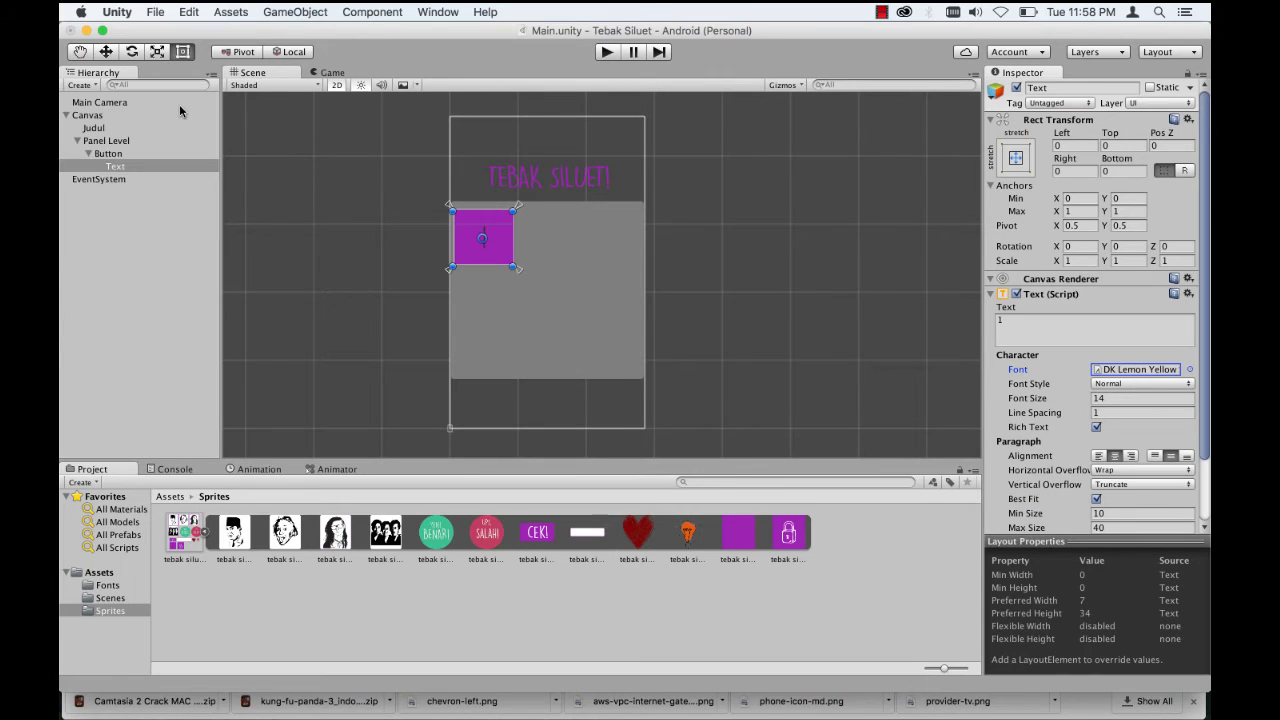
{"action": "left_click", "coordinate": [1129, 384]}
{"action": "left_click", "coordinate": [1128, 397]}
{"action": "scroll", "coordinate": [1128, 395], "scroll_direction": "down", "scroll_amount": 2}
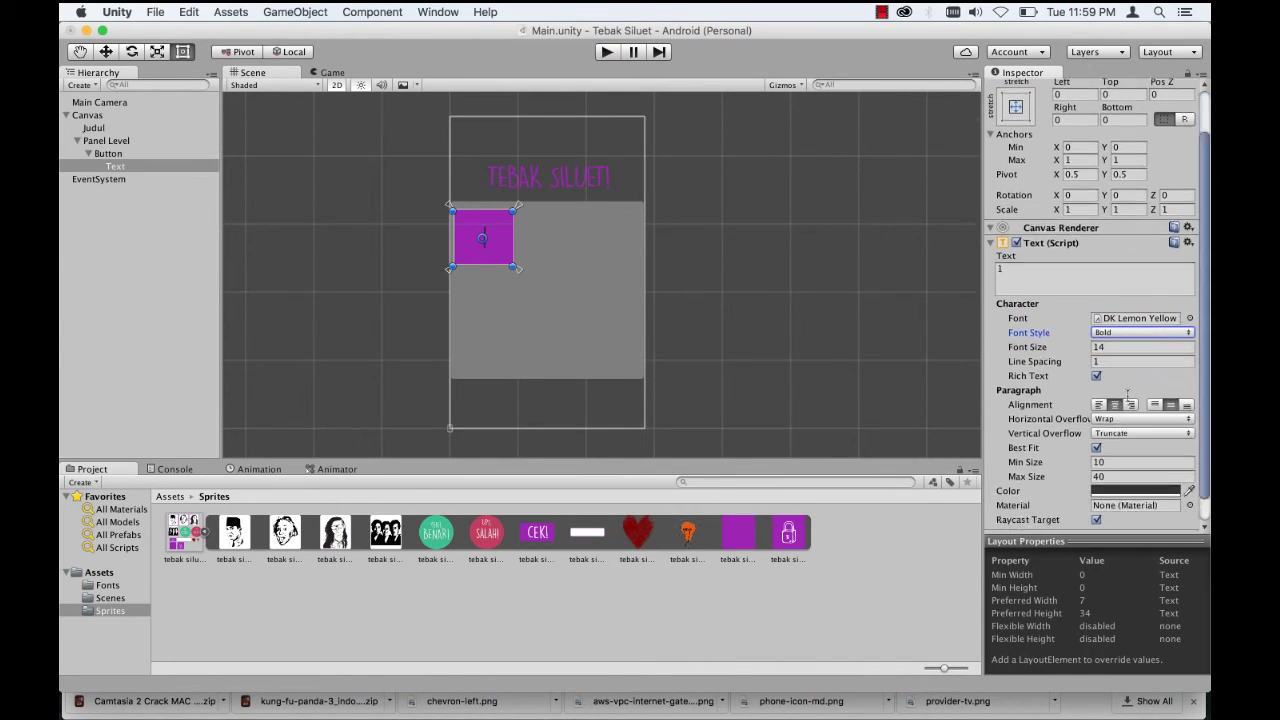
{"action": "scroll", "coordinate": [1128, 395], "scroll_direction": "down", "scroll_amount": 1}
{"action": "left_click", "coordinate": [1145, 465]}
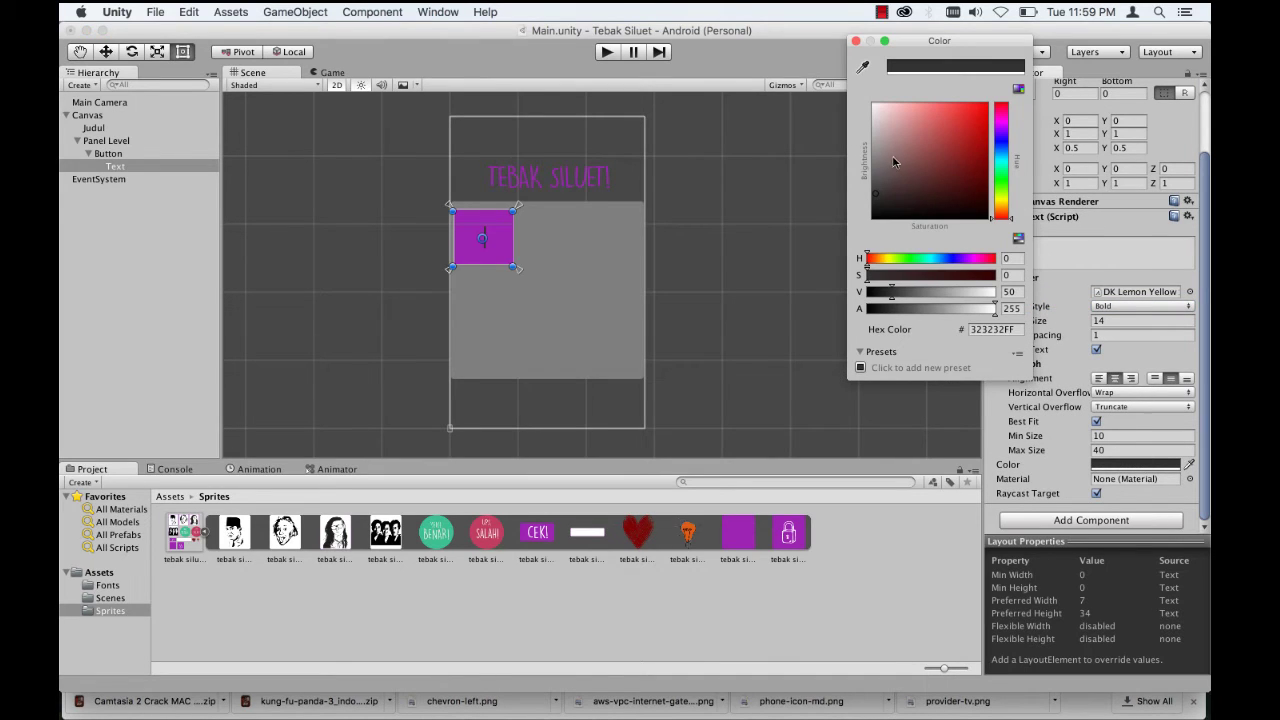
{"action": "left_click_drag", "start_coordinate": [895, 162], "coordinate": [862, 108]}
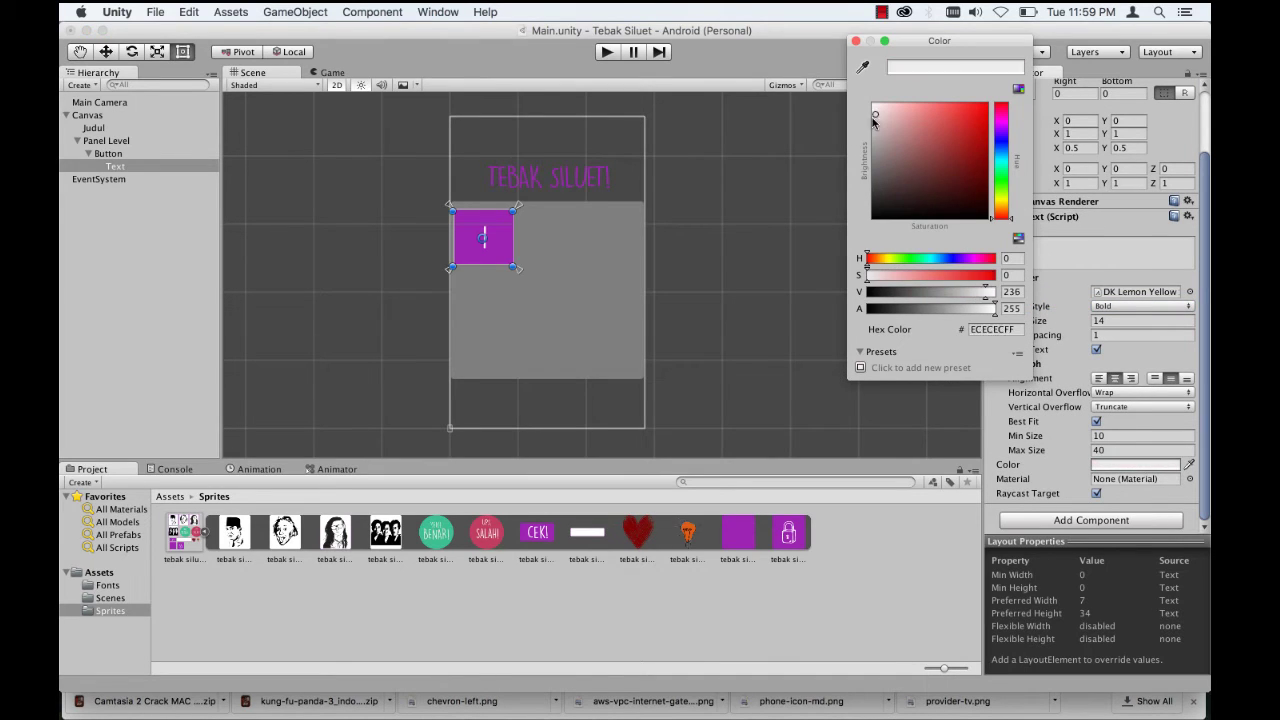
{"action": "left_click", "coordinate": [855, 41]}
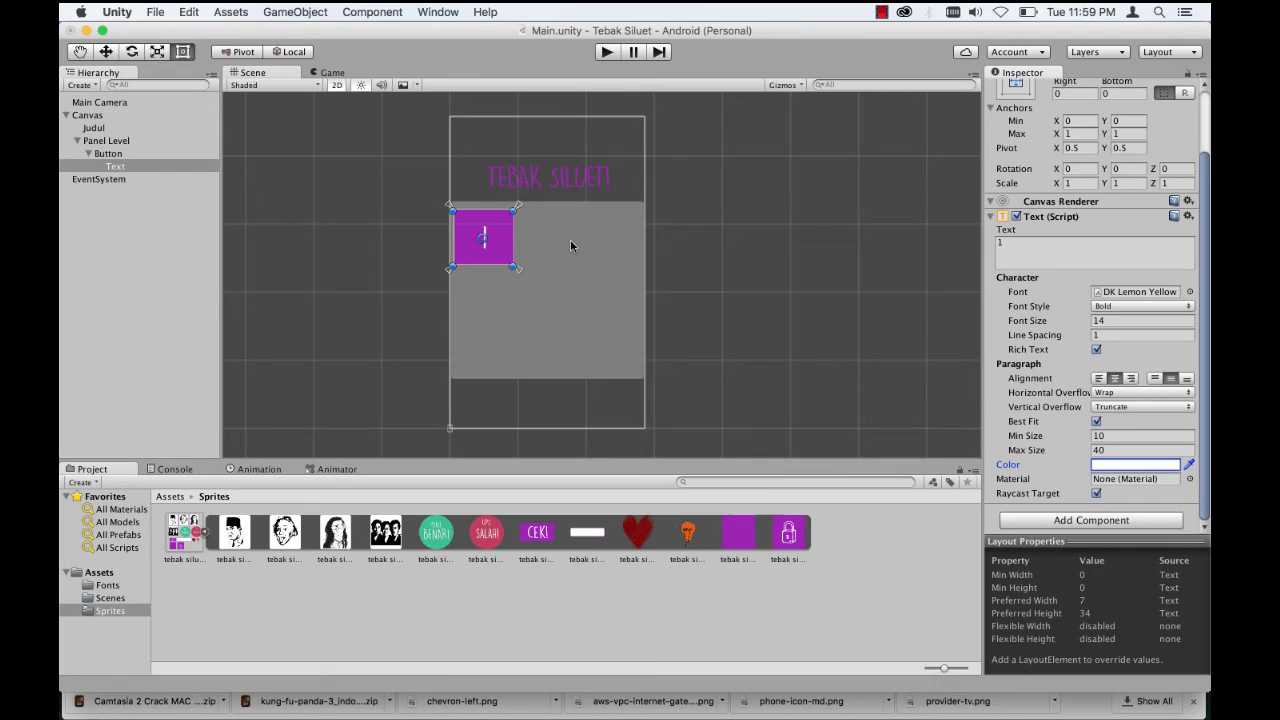
{"action": "left_click", "coordinate": [490, 230]}
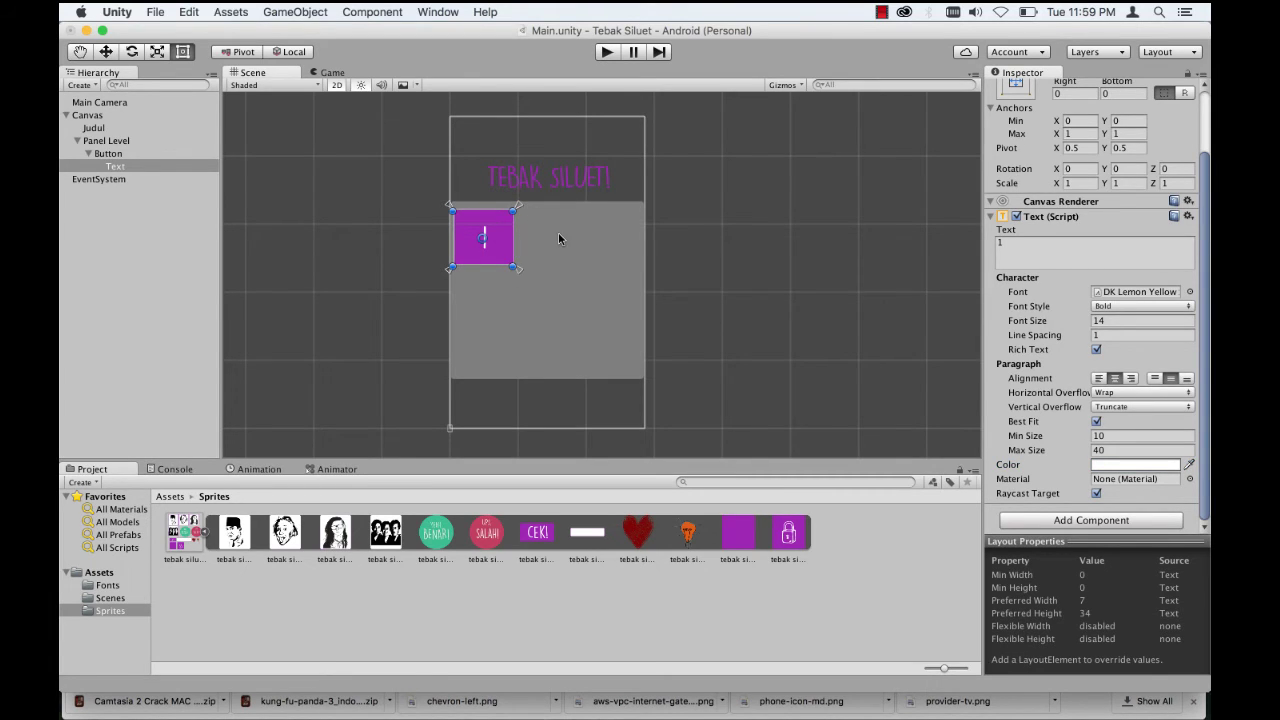
{"action": "left_click", "coordinate": [136, 154]}
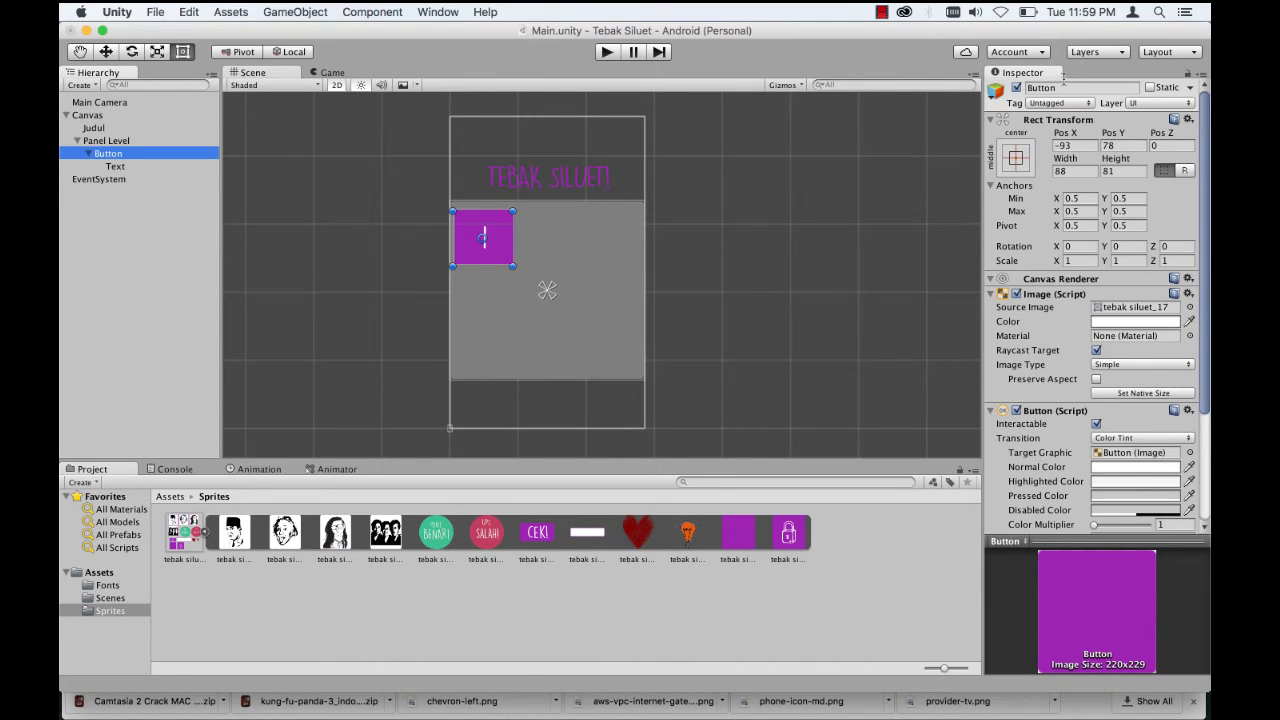
Step: Rename the button to Level 1 and drag its anchors toward the panel top
{"action": "left_click", "coordinate": [1063, 88]}
{"action": "type", "text": "Leve"}
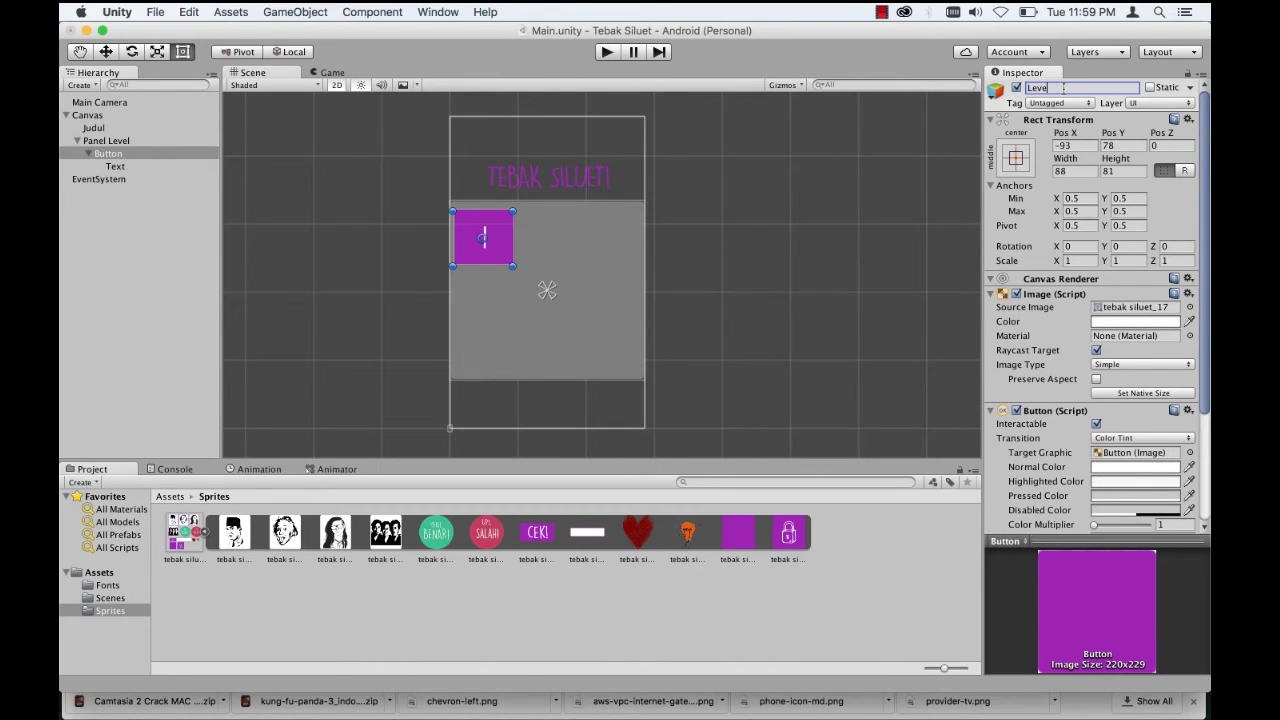
{"action": "type", "text": "l 1"}
{"action": "key", "text": "Return"}
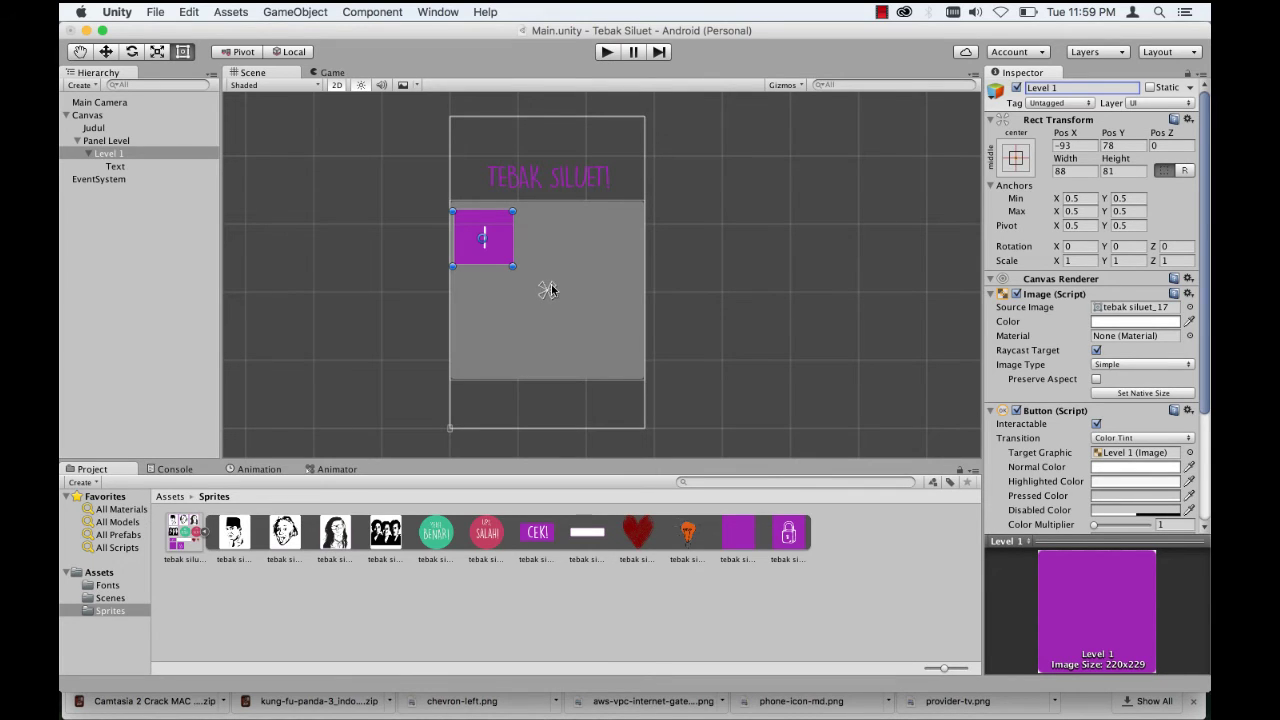
{"action": "left_click_drag", "start_coordinate": [549, 290], "coordinate": [606, 157]}
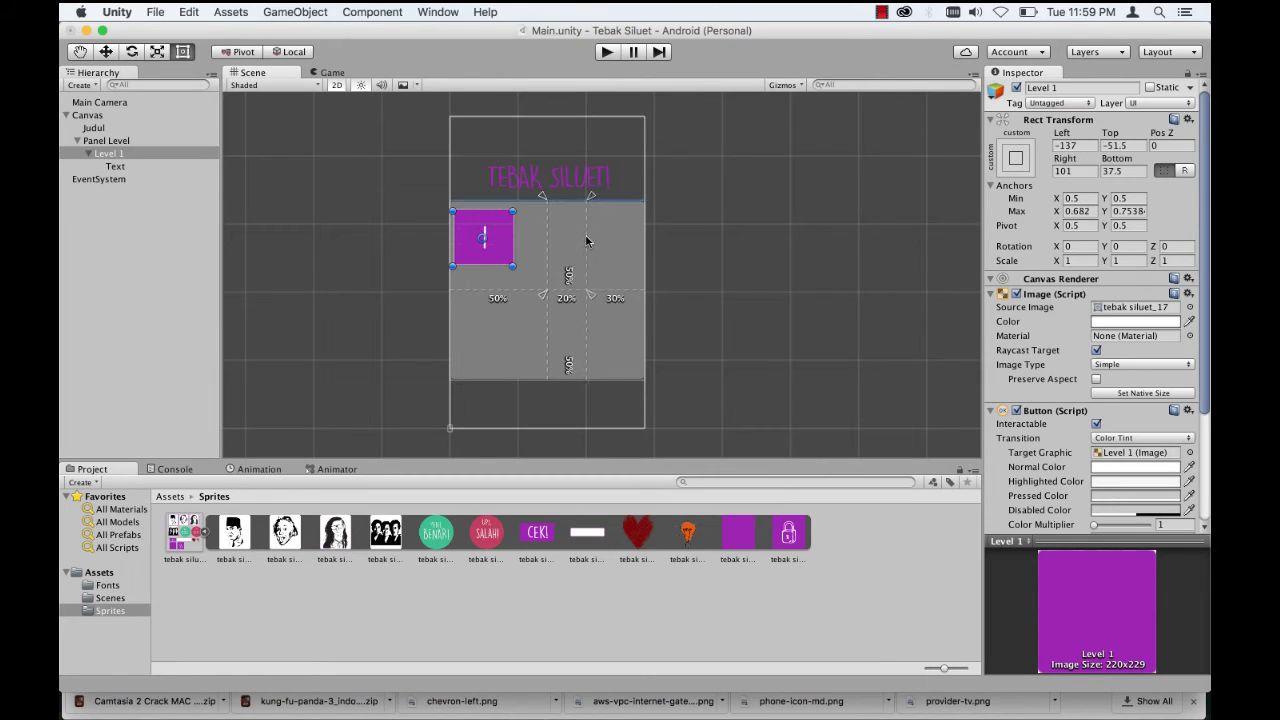
{"action": "left_click_drag", "start_coordinate": [606, 157], "coordinate": [585, 159]}
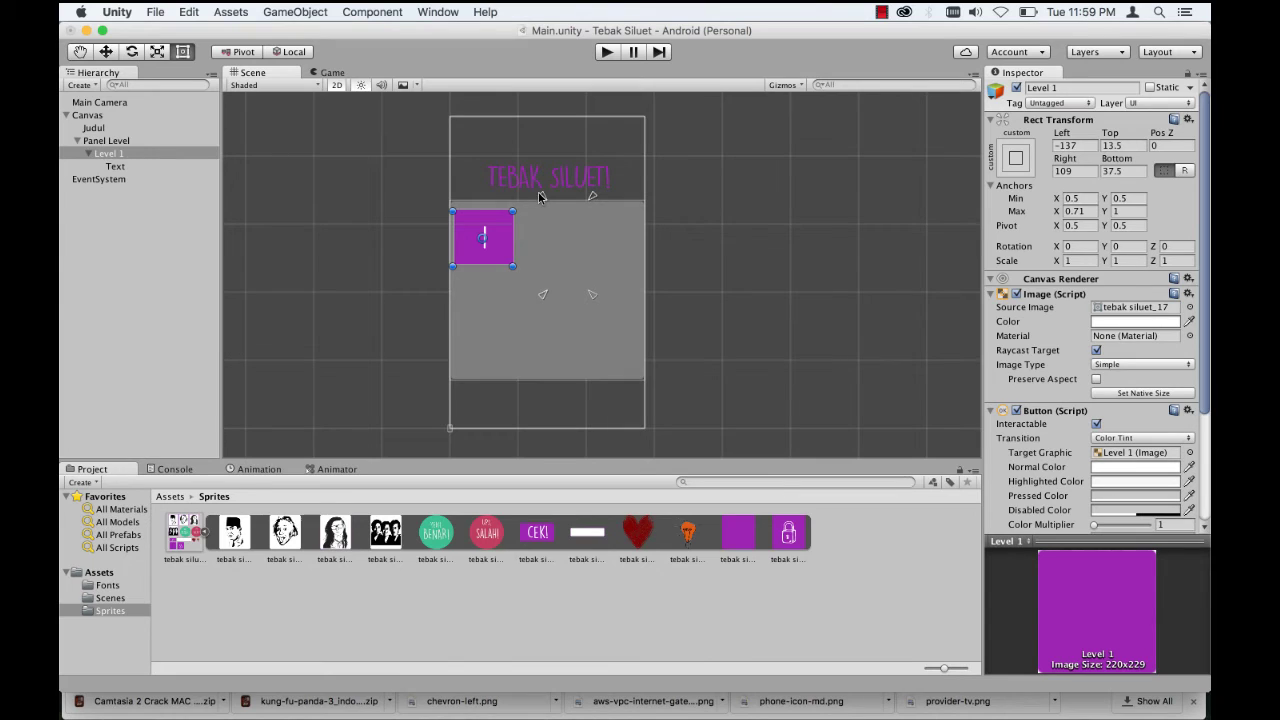
{"action": "mouse_move", "coordinate": [540, 197]}
{"action": "left_mouse_down"}
{"action": "mouse_move", "coordinate": [517, 215]}
{"action": "mouse_move", "coordinate": [518, 194]}
{"action": "left_mouse_up"}
Step: Anchor Level 1 to the panel's top centre and place it top-left at X -80, Y -53
{"action": "left_click", "coordinate": [1010, 168]}
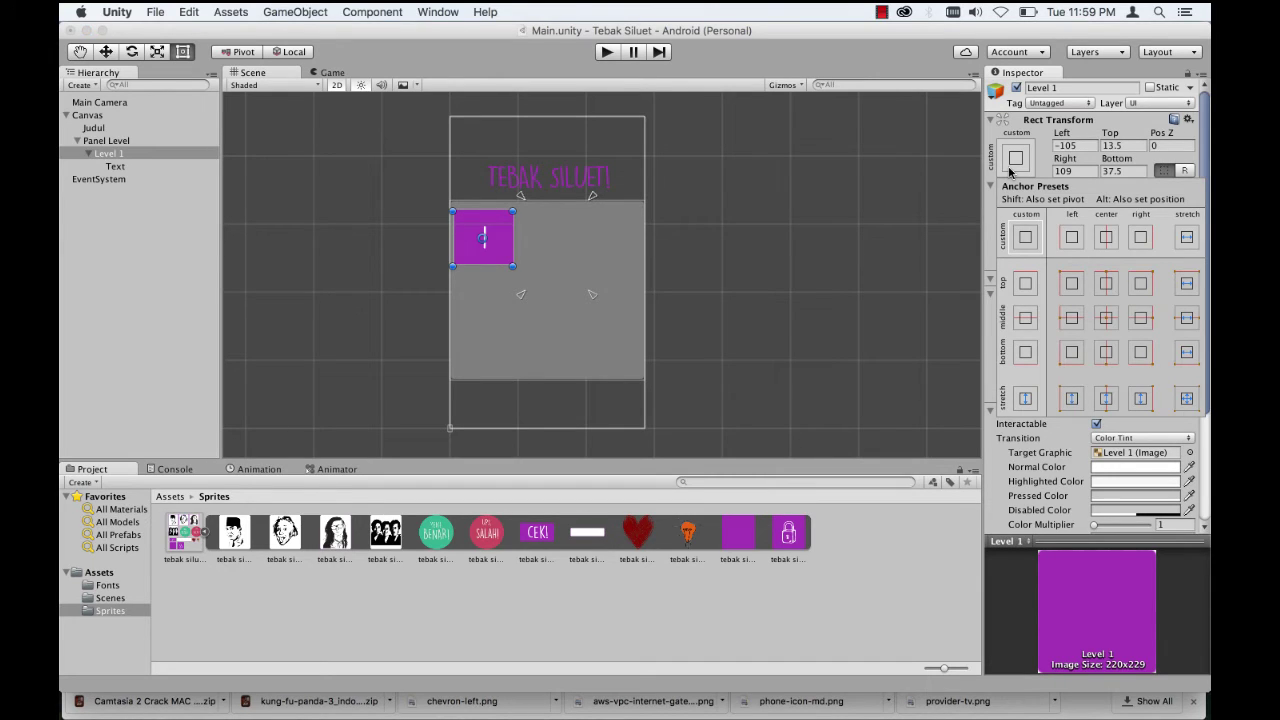
{"action": "key", "text": "alt"}
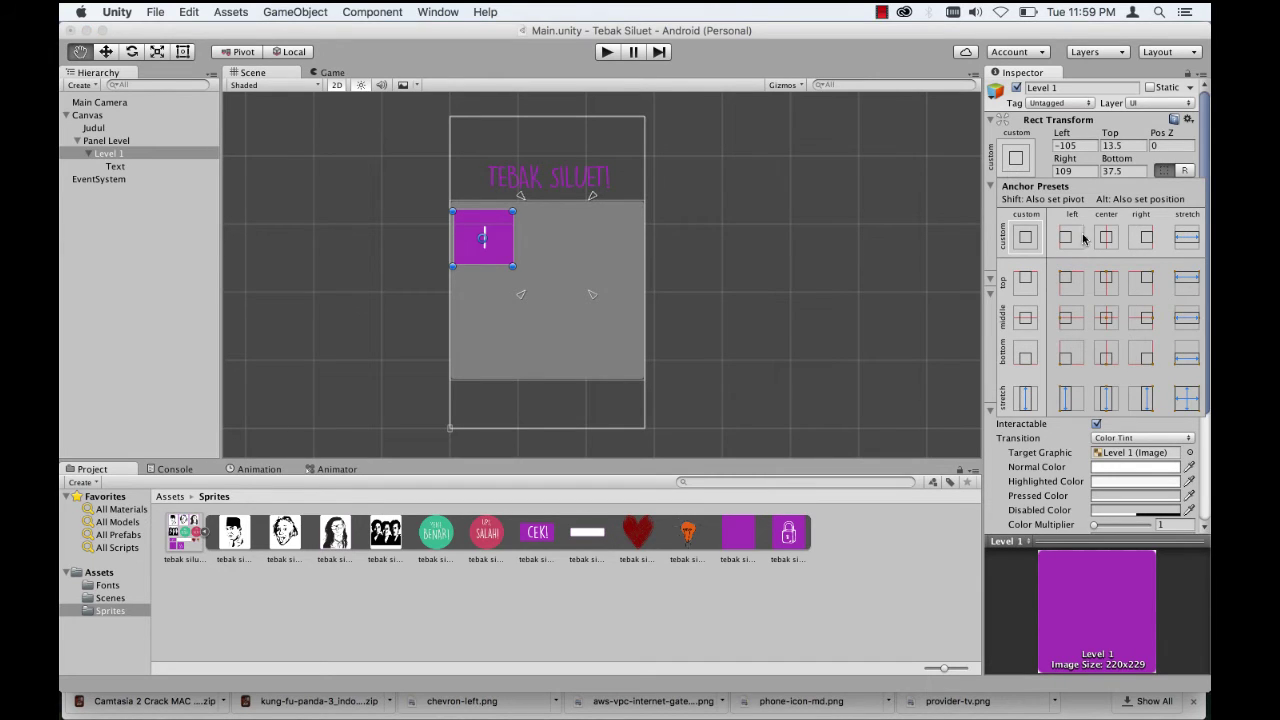
{"action": "left_click", "coordinate": [1107, 285], "text": "alt"}
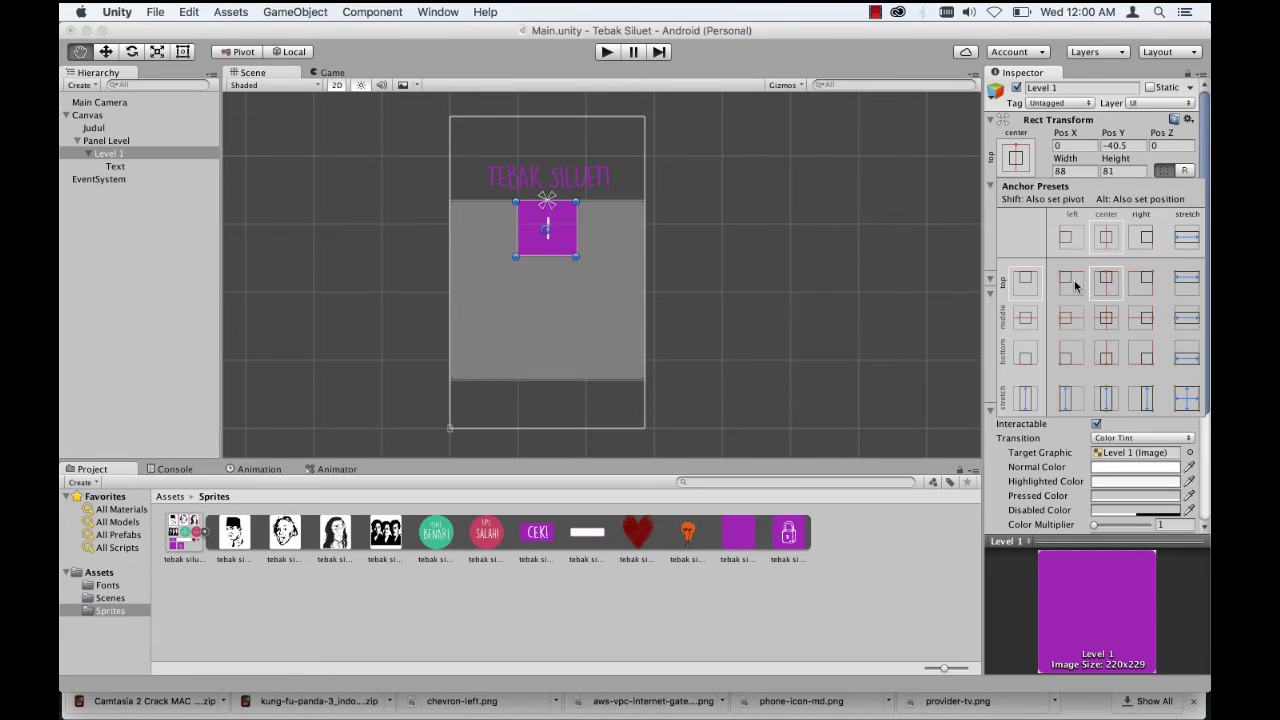
{"action": "key", "text": "alt"}
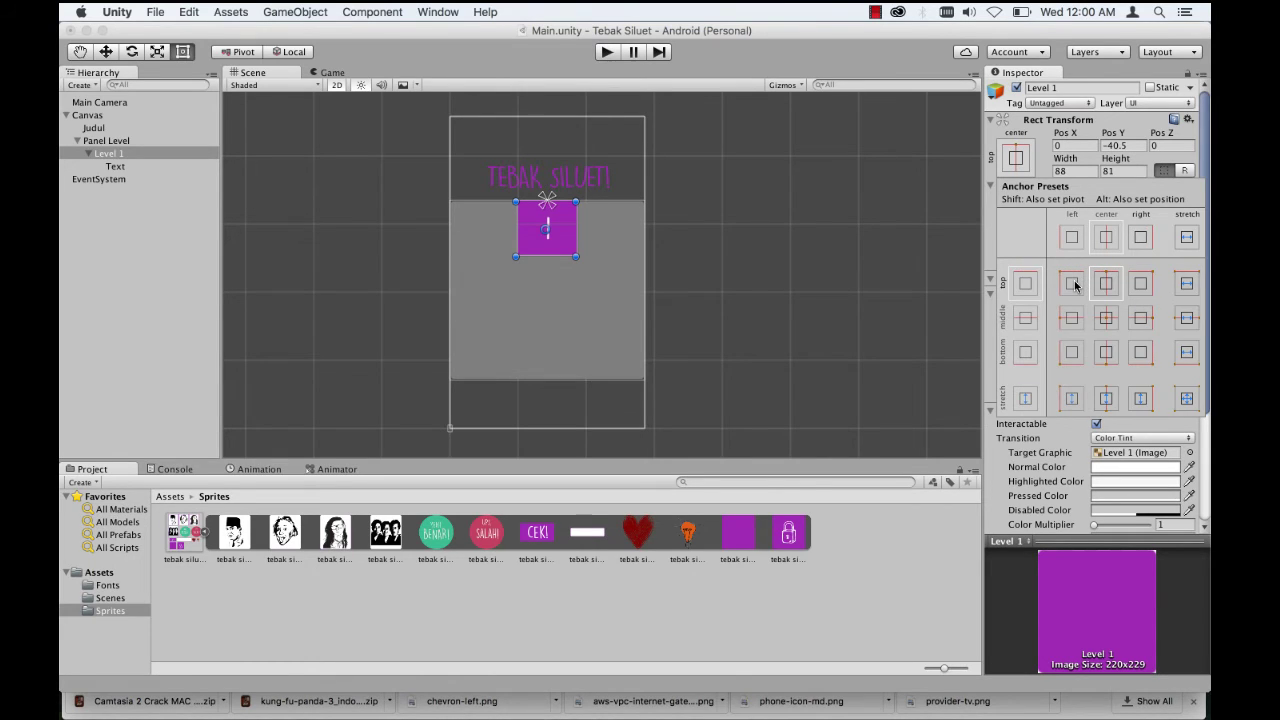
{"action": "left_click", "coordinate": [573, 236]}
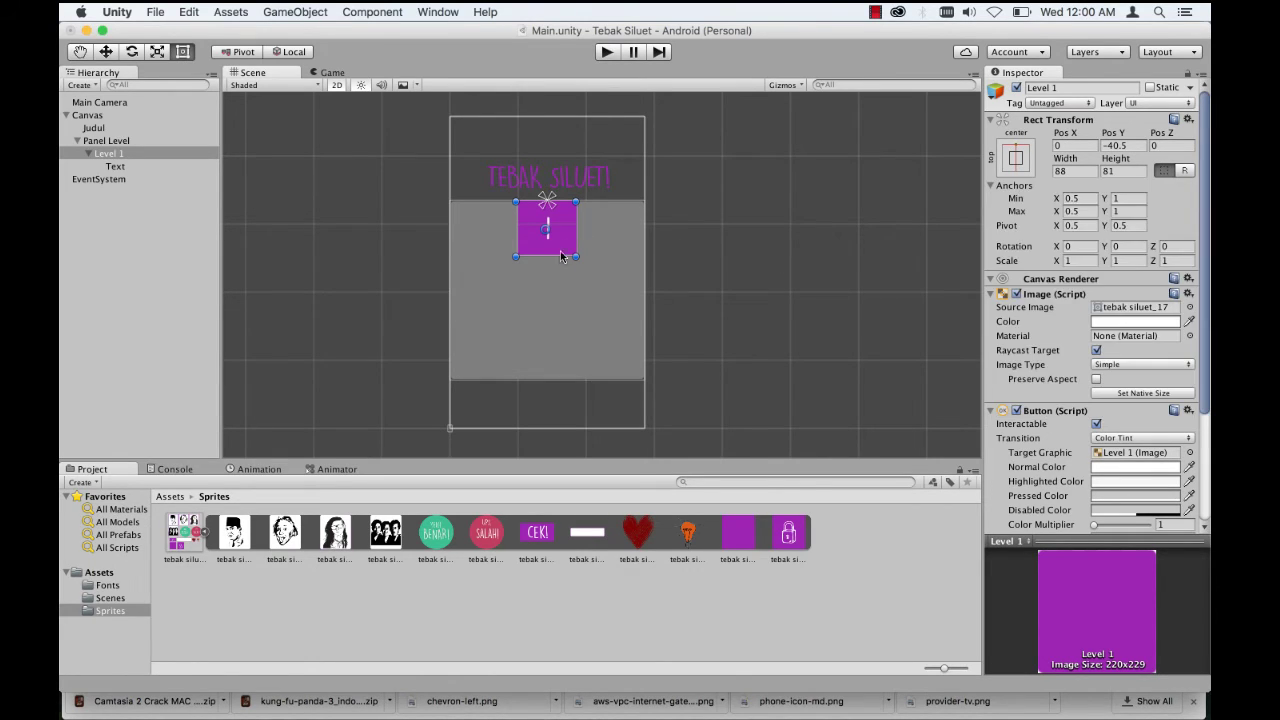
{"action": "left_click_drag", "start_coordinate": [560, 232], "coordinate": [497, 244]}
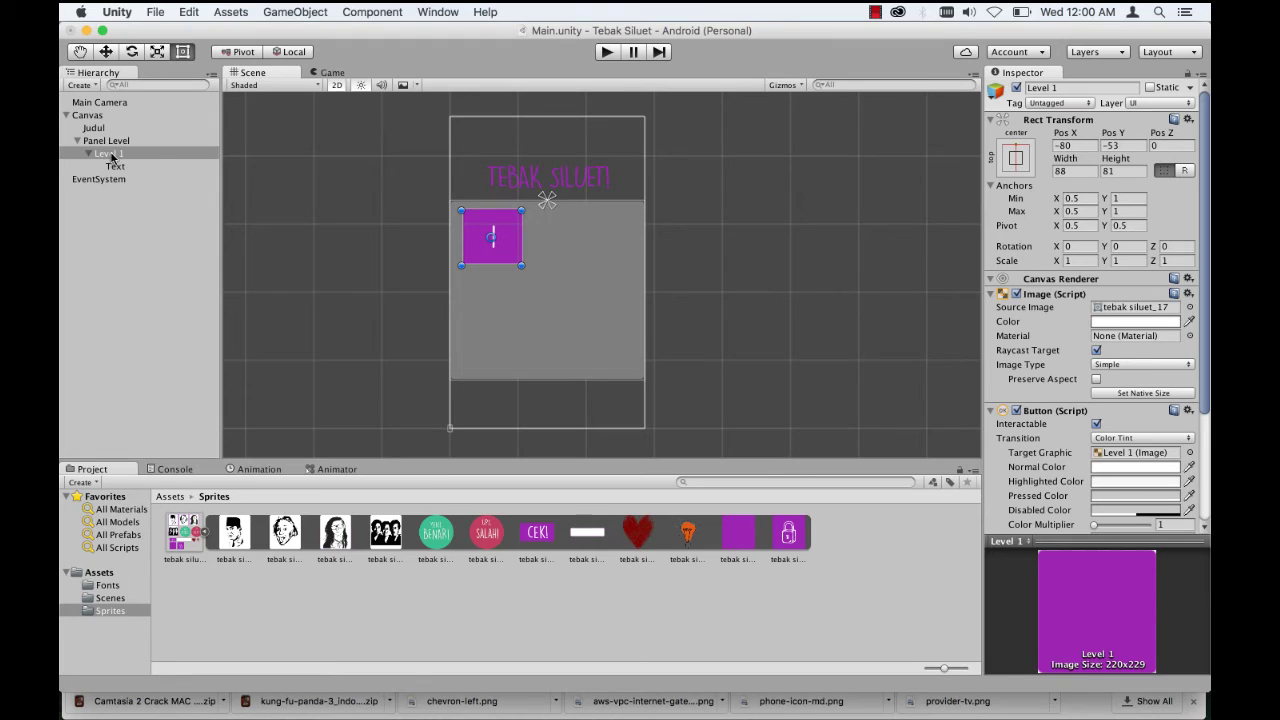
Step: Duplicate the Level 1 button and name the copy Level 2
{"action": "key", "text": "super+d"}
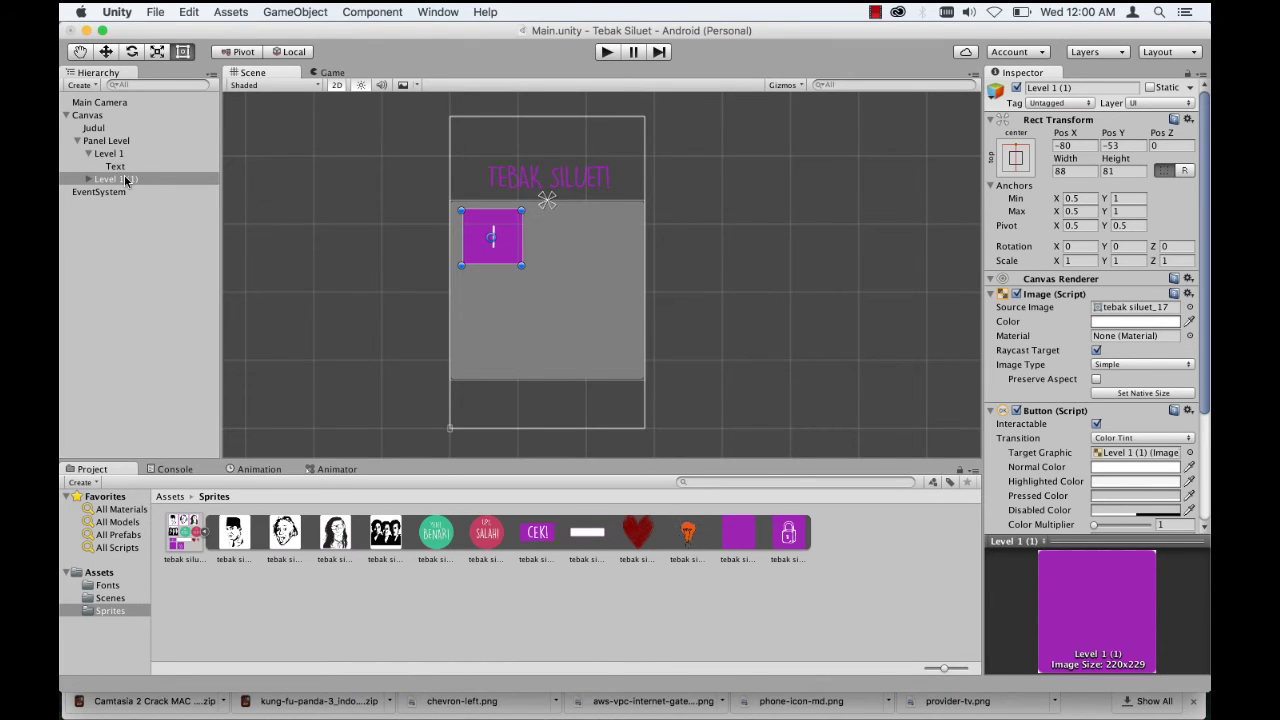
{"action": "right_click", "coordinate": [125, 180]}
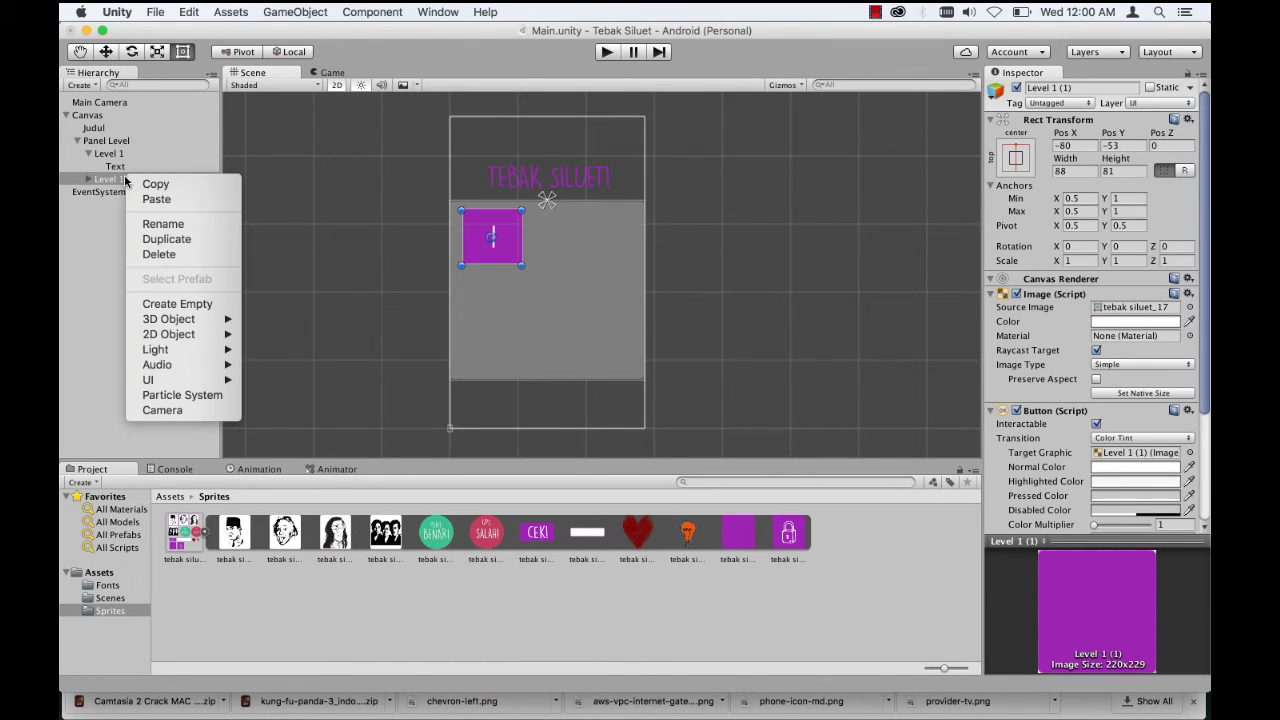
{"action": "left_click", "coordinate": [160, 223]}
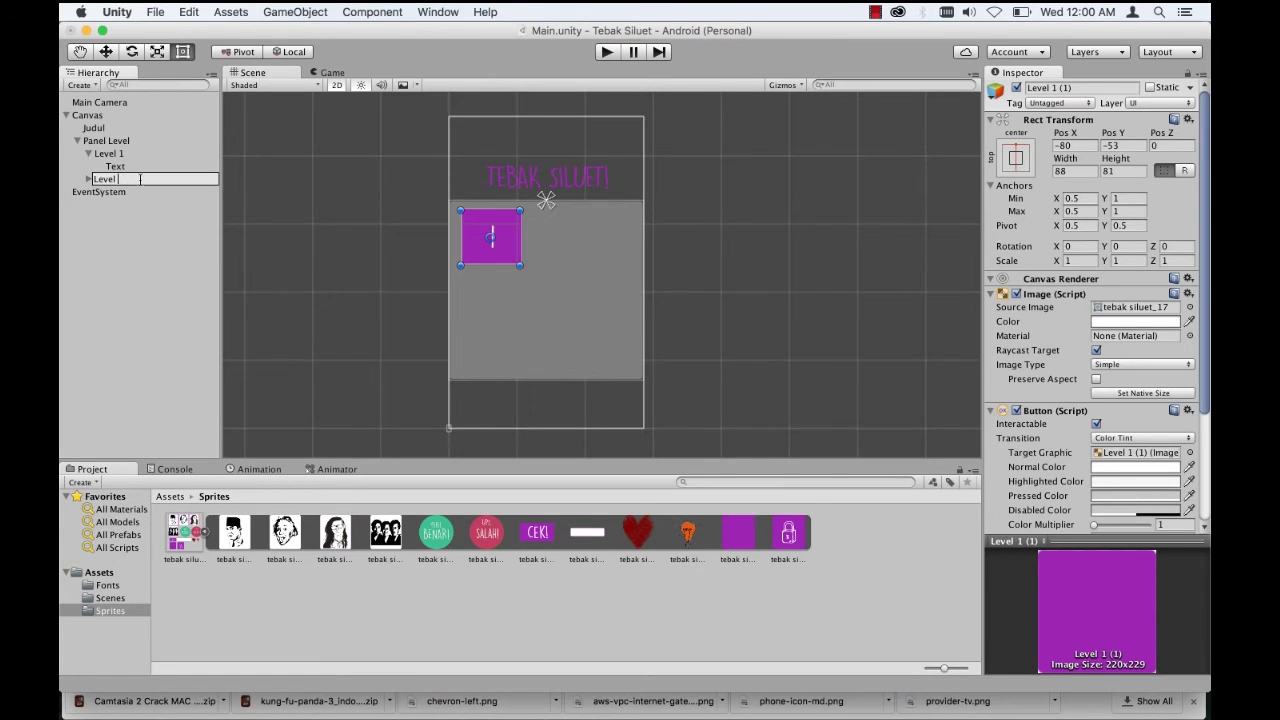
{"action": "type", "text": "2"}
{"action": "key", "text": "Return"}
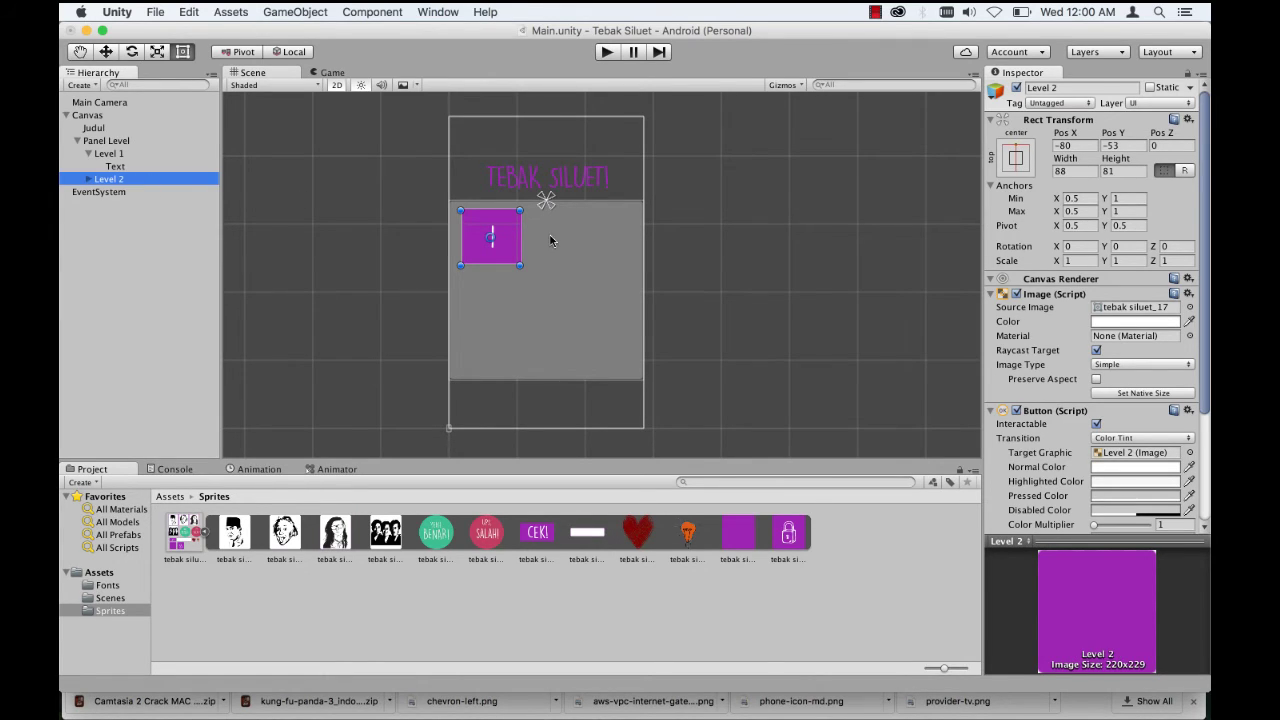
Step: Space the buttons evenly side by side, Level 1 at X -69 and Level 2 at X 65
{"action": "left_click_drag", "start_coordinate": [507, 238], "coordinate": [620, 237]}
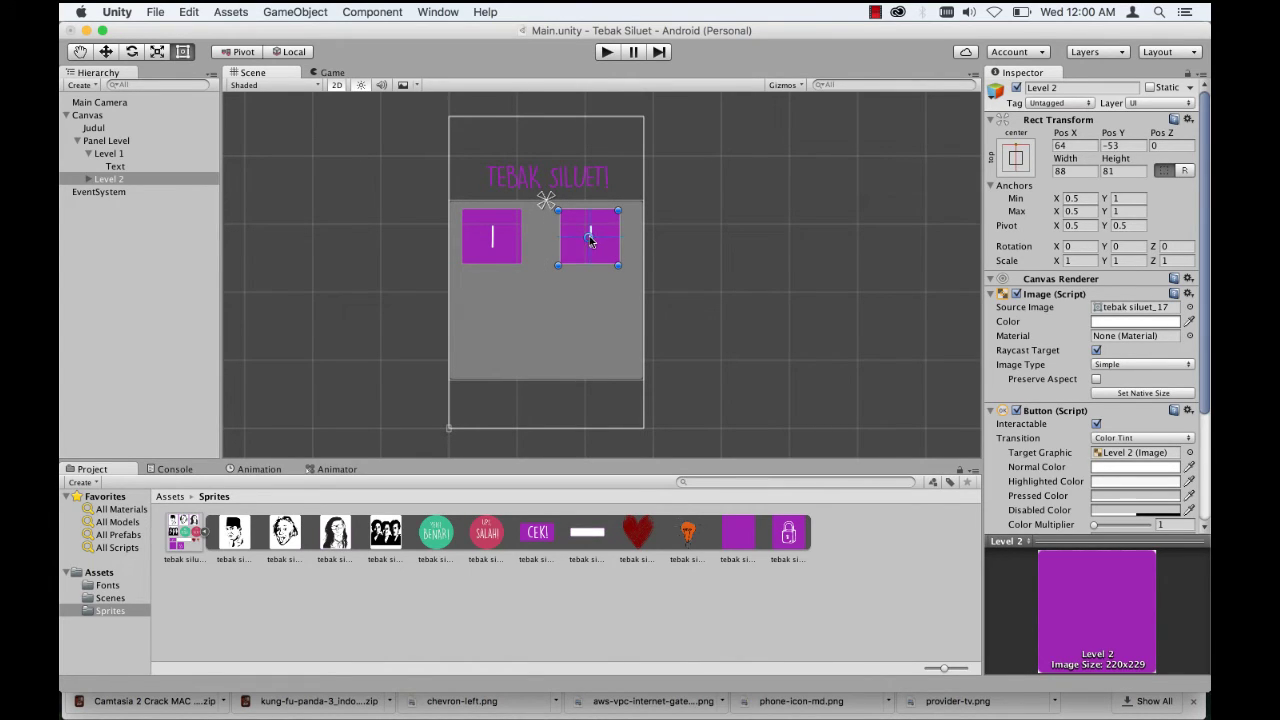
{"action": "left_click_drag", "start_coordinate": [605, 233], "coordinate": [597, 233]}
{"action": "left_click", "coordinate": [503, 232]}
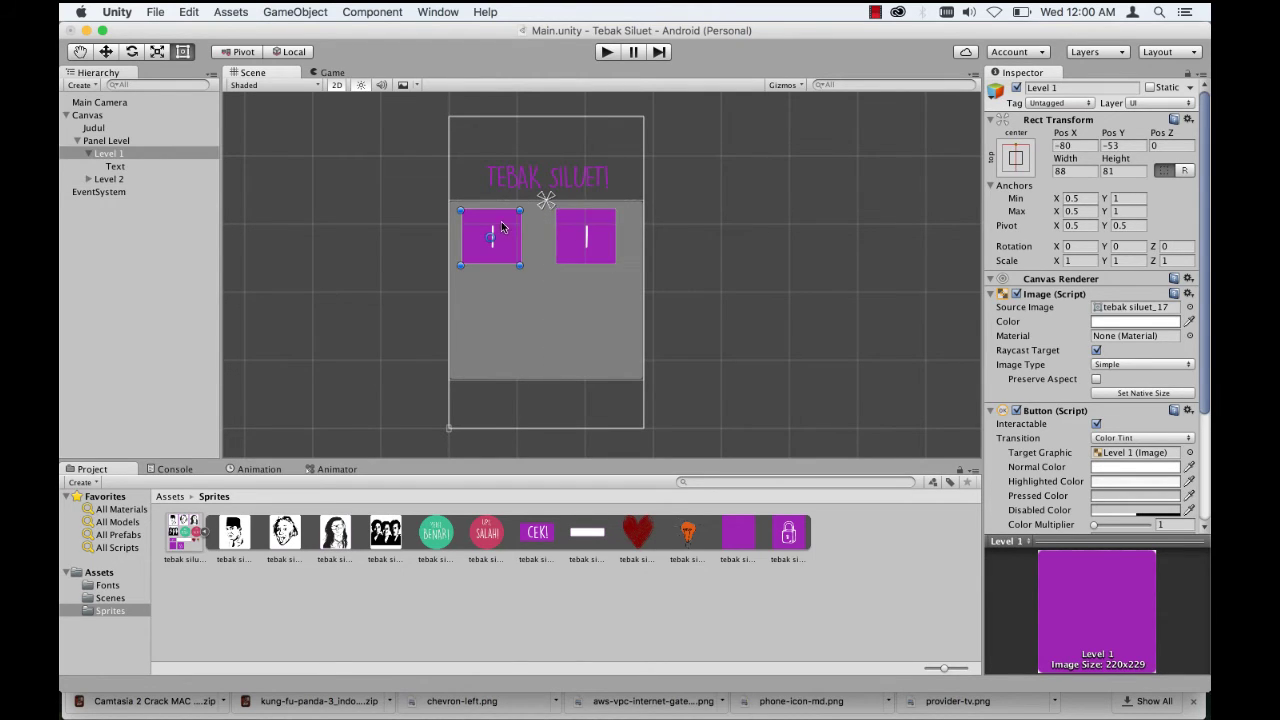
{"action": "left_click_drag", "start_coordinate": [503, 232], "coordinate": [523, 227]}
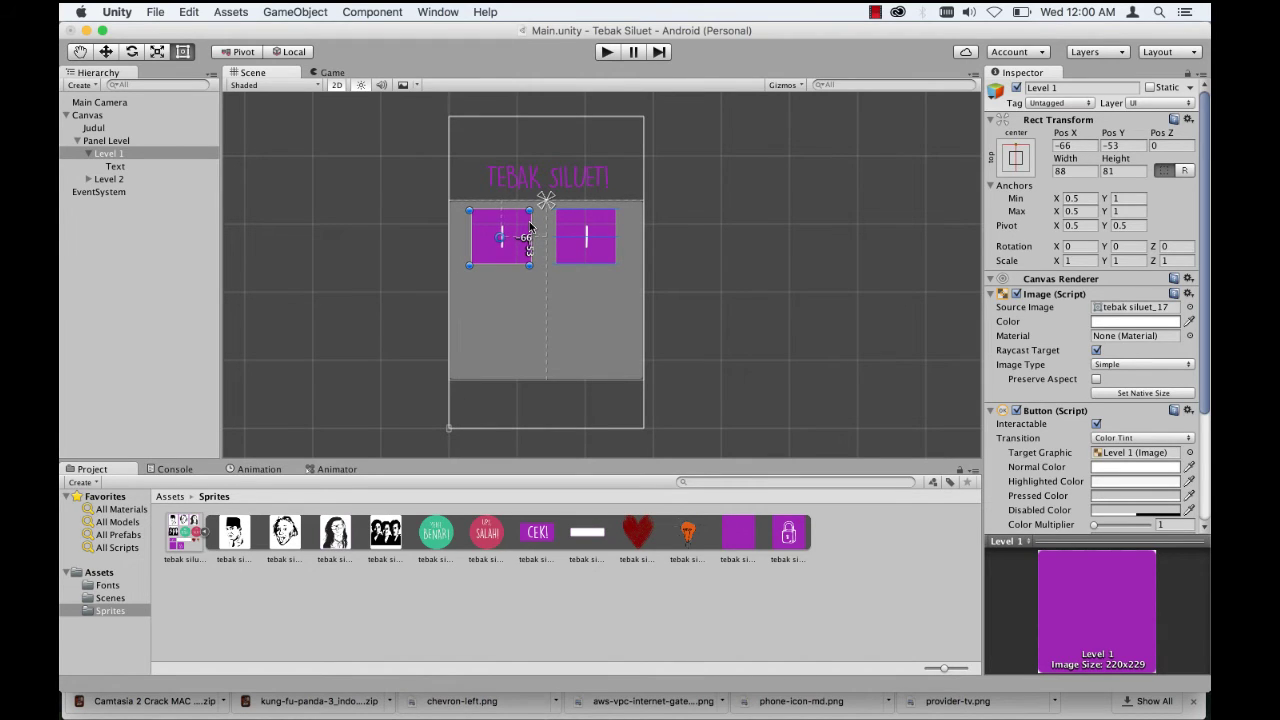
{"action": "left_click", "coordinate": [592, 230]}
{"action": "left_click_drag", "start_coordinate": [592, 230], "coordinate": [606, 228]}
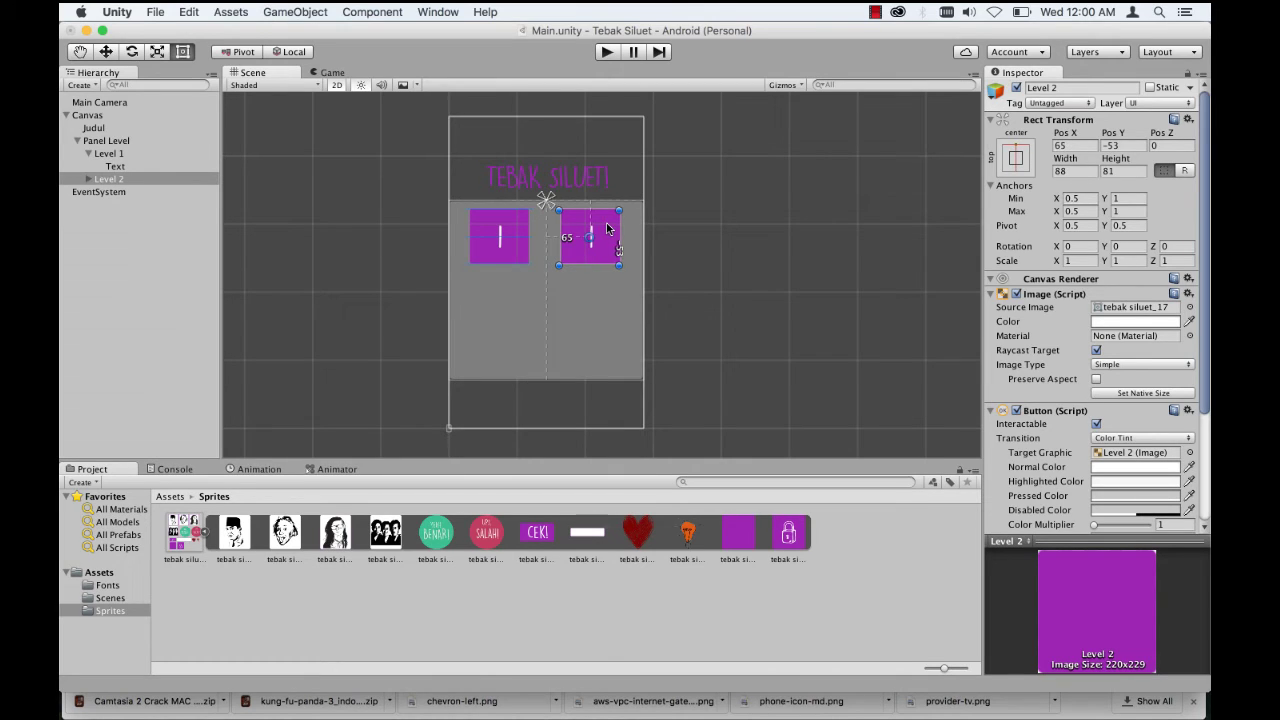
Step: Delete the '1' from Level 2's text label so it shows no number
{"action": "left_click", "coordinate": [89, 179]}
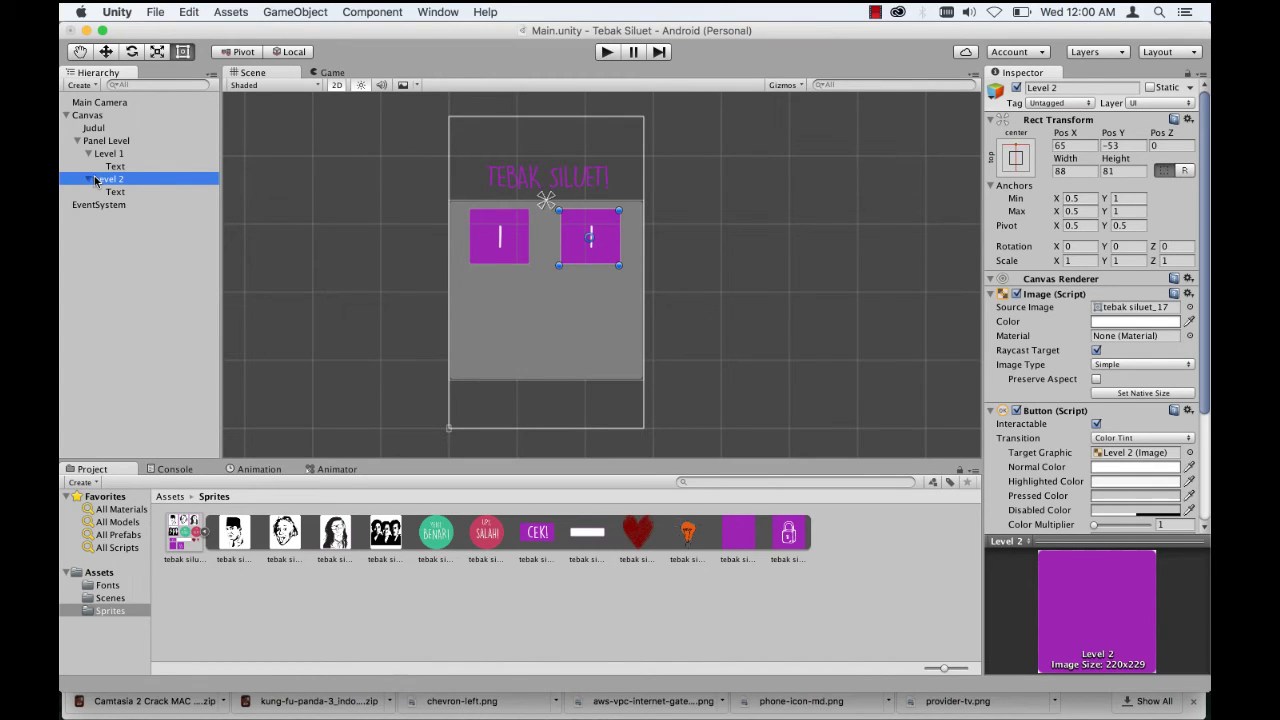
{"action": "left_click", "coordinate": [127, 191]}
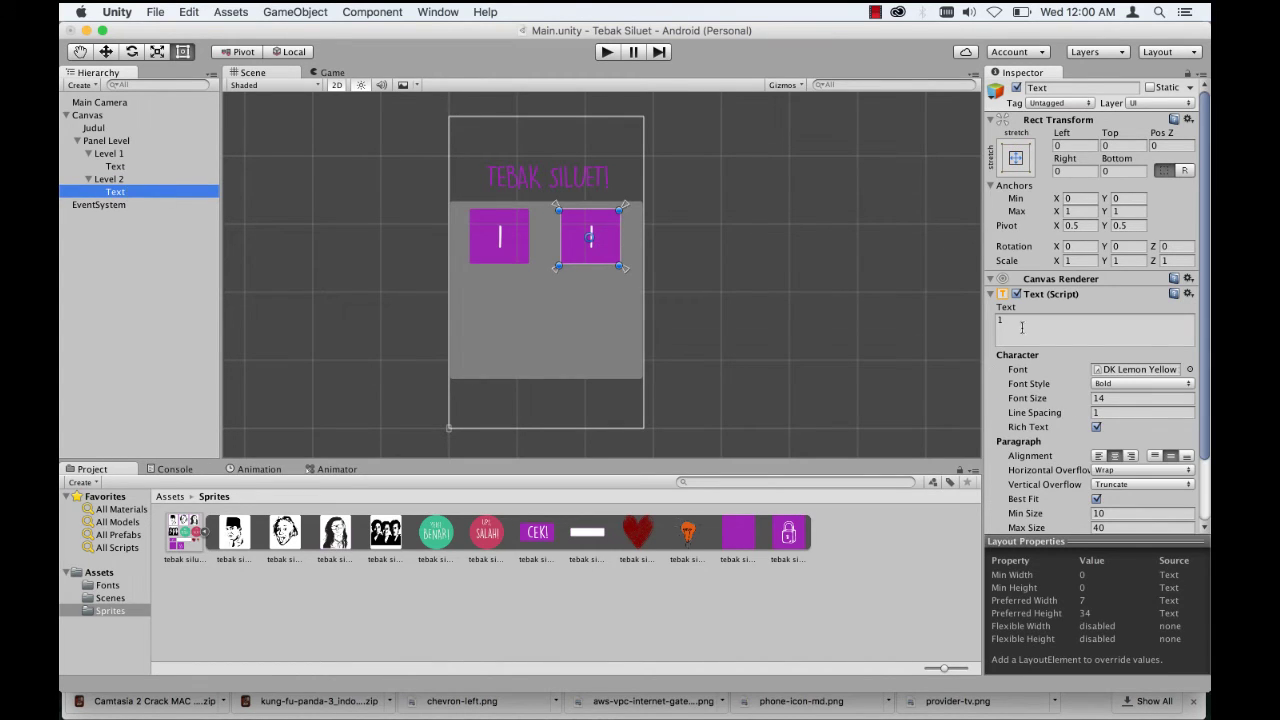
{"action": "left_click", "coordinate": [1024, 324]}
{"action": "key", "text": "BackSpace"}
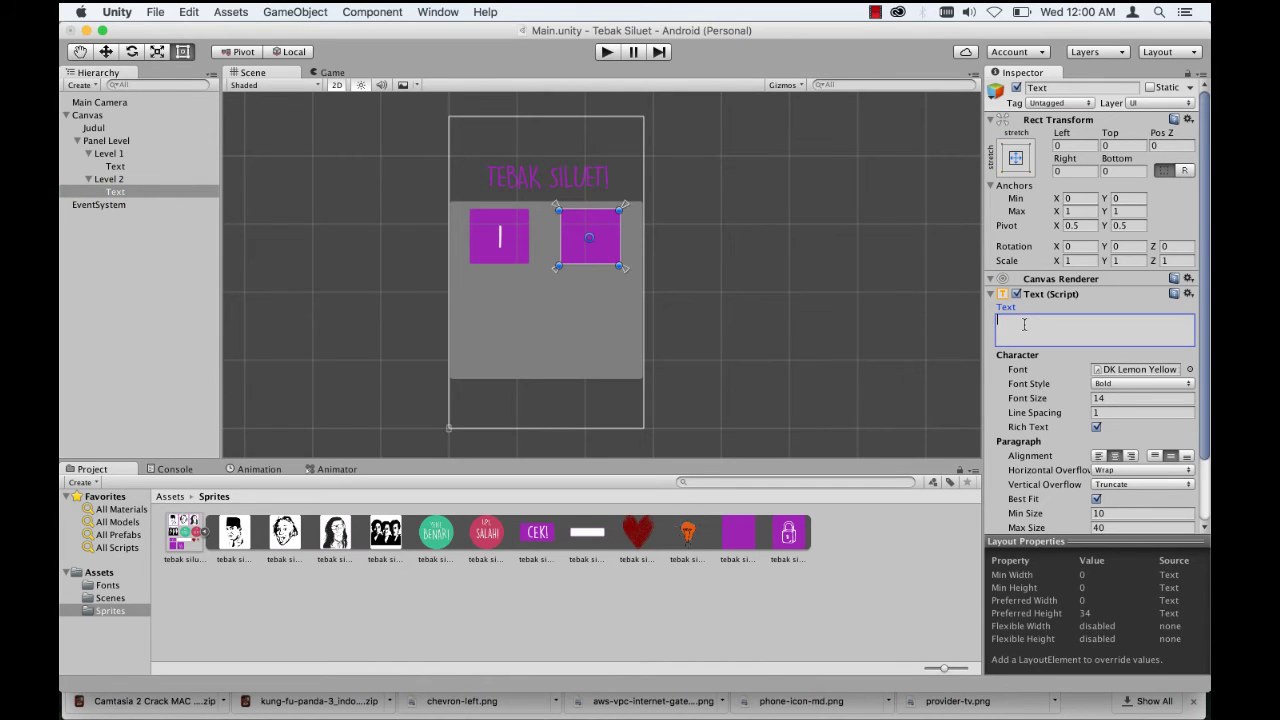
Step: Set the padlock sprite as Level 2's Source Image
{"action": "left_click", "coordinate": [108, 178]}
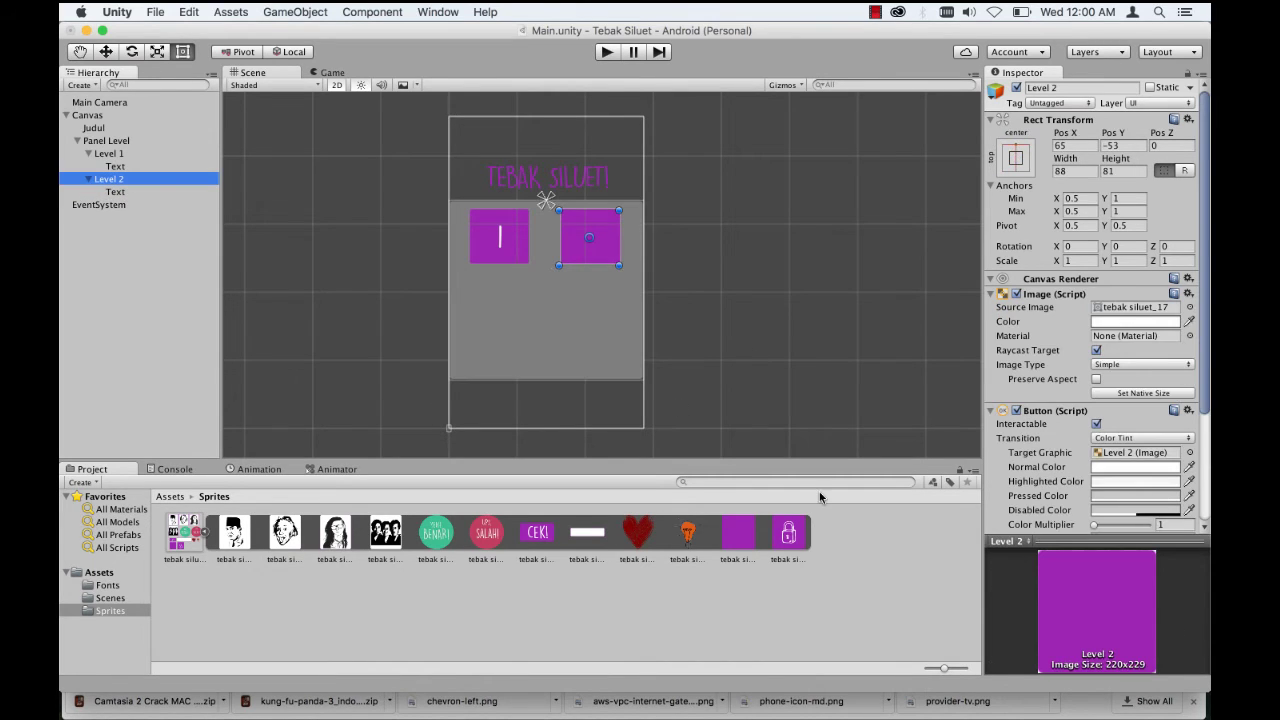
{"action": "left_click", "coordinate": [789, 533]}
{"action": "left_click_drag", "start_coordinate": [789, 533], "coordinate": [1132, 313]}
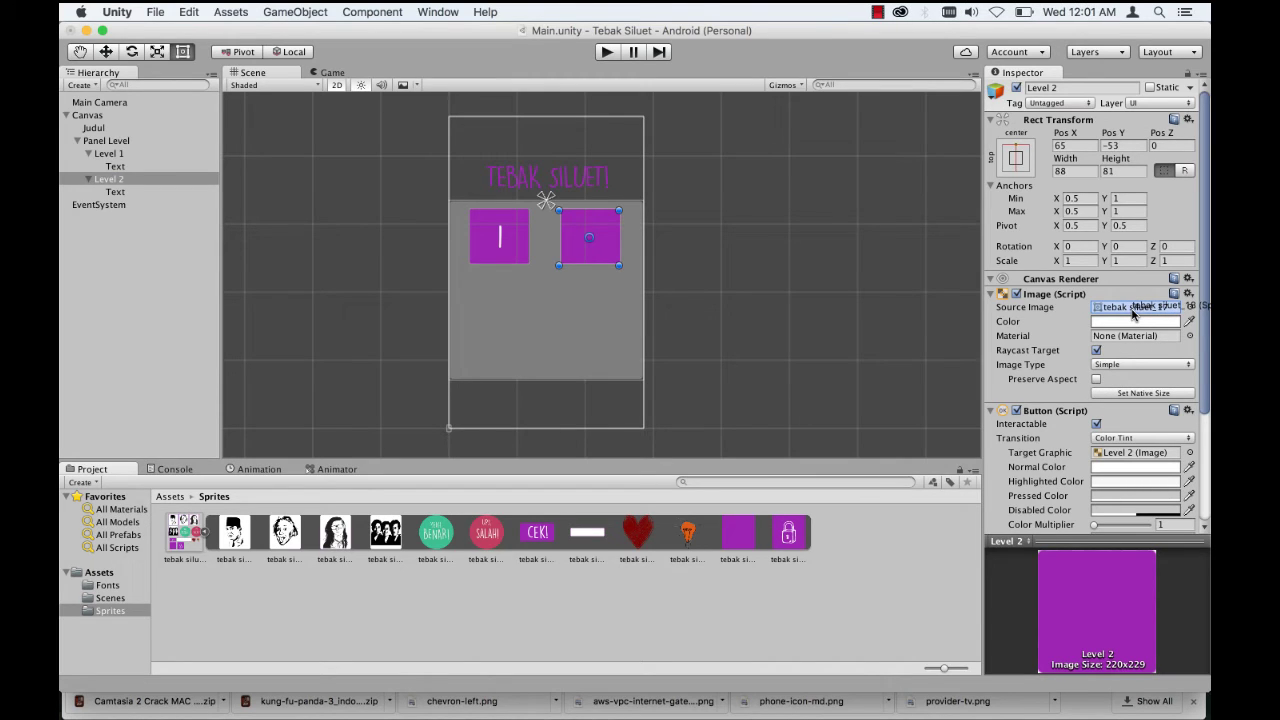
Step: Preview at WSVGA, WVGA and WXGA Landscape, settling on WXGA Portrait (800x1280)
{"action": "left_click", "coordinate": [333, 72]}
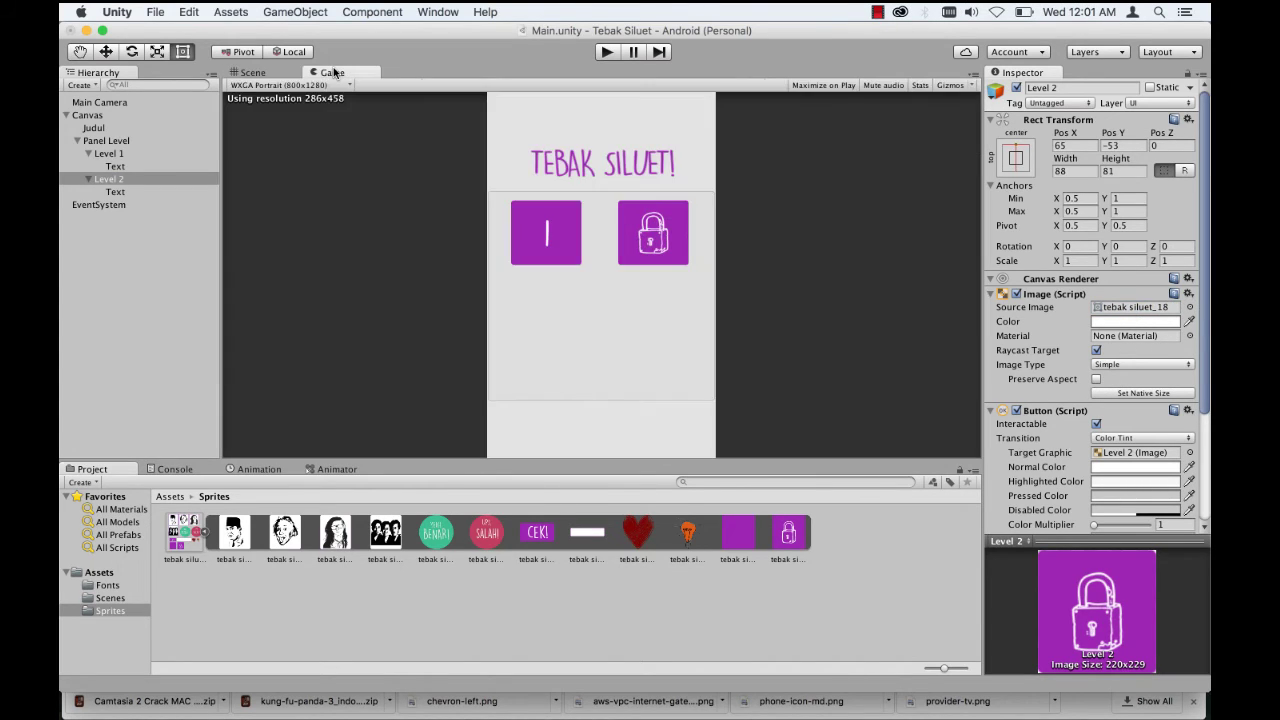
{"action": "left_click", "coordinate": [283, 75]}
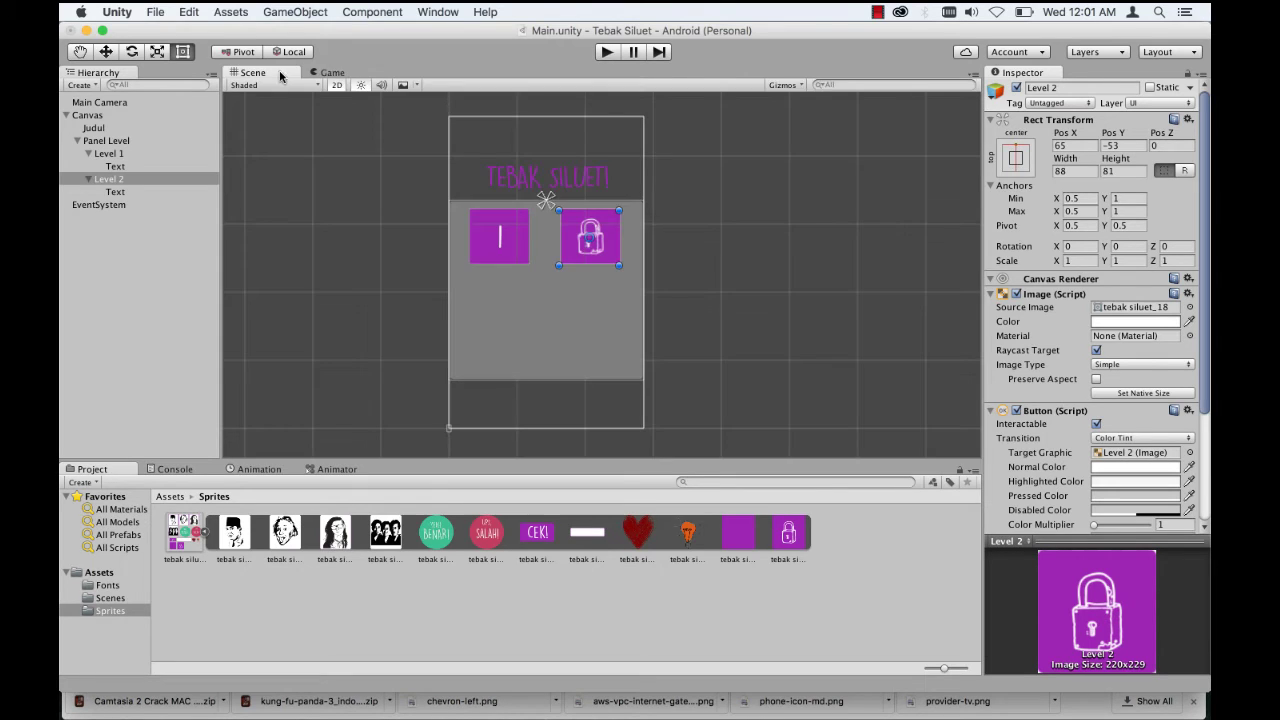
{"action": "left_click", "coordinate": [344, 74]}
{"action": "left_click", "coordinate": [327, 87]}
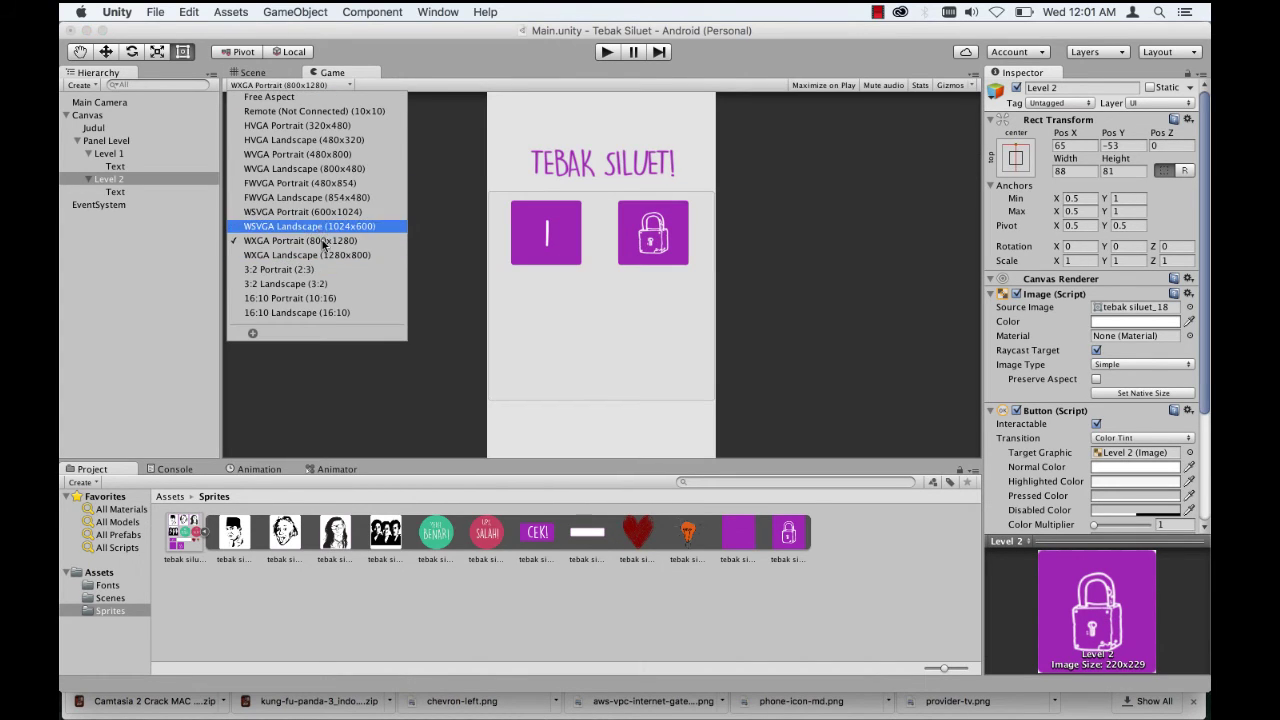
{"action": "left_click", "coordinate": [316, 232]}
{"action": "left_click", "coordinate": [305, 87]}
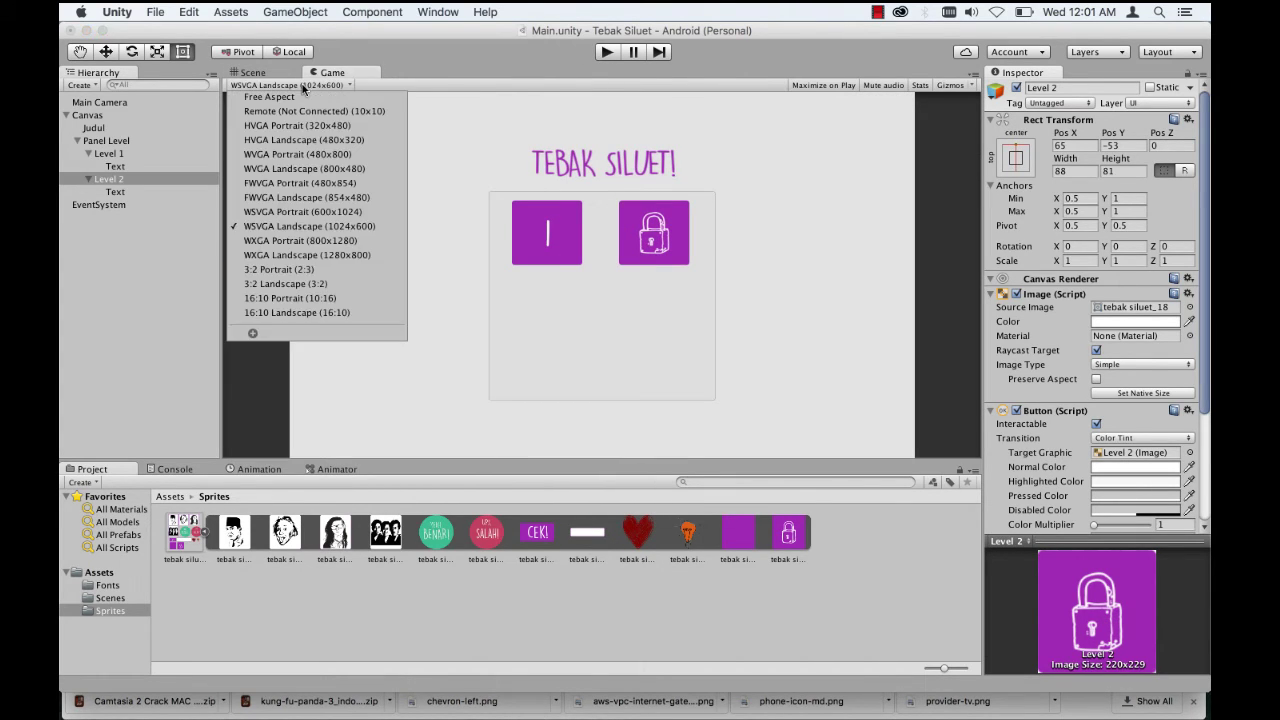
{"action": "left_click", "coordinate": [298, 168]}
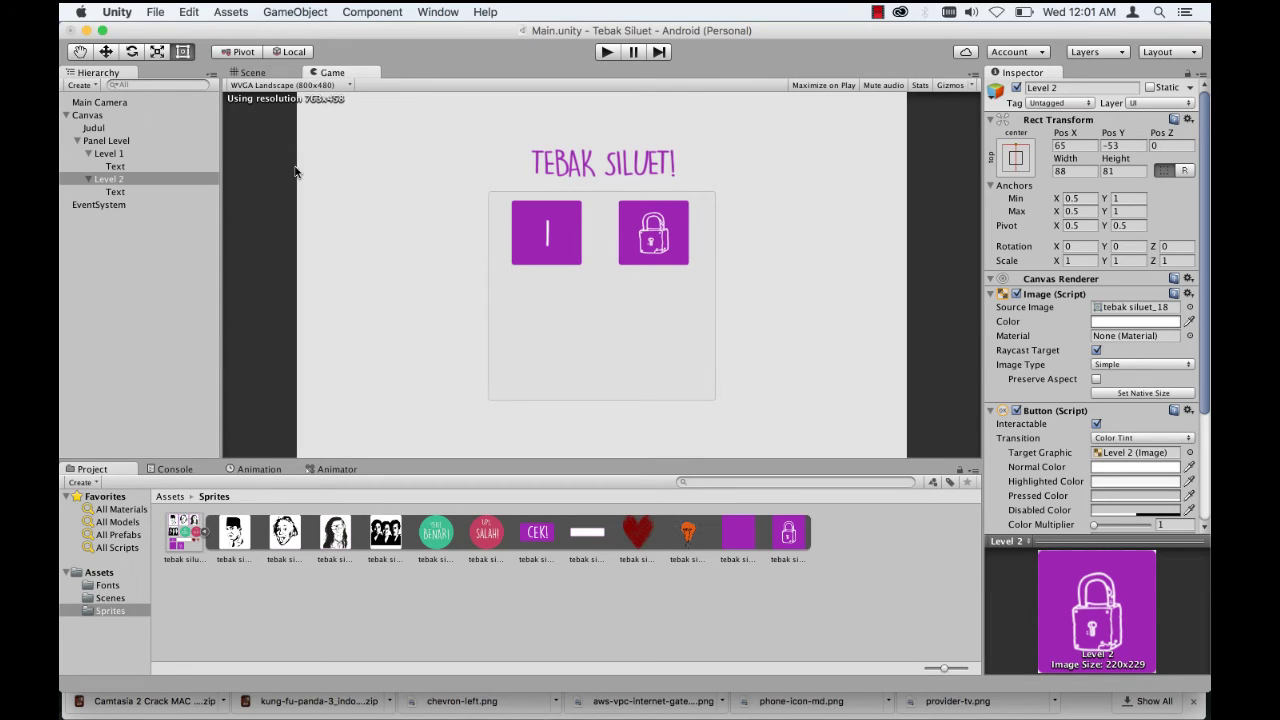
{"action": "left_click", "coordinate": [321, 88]}
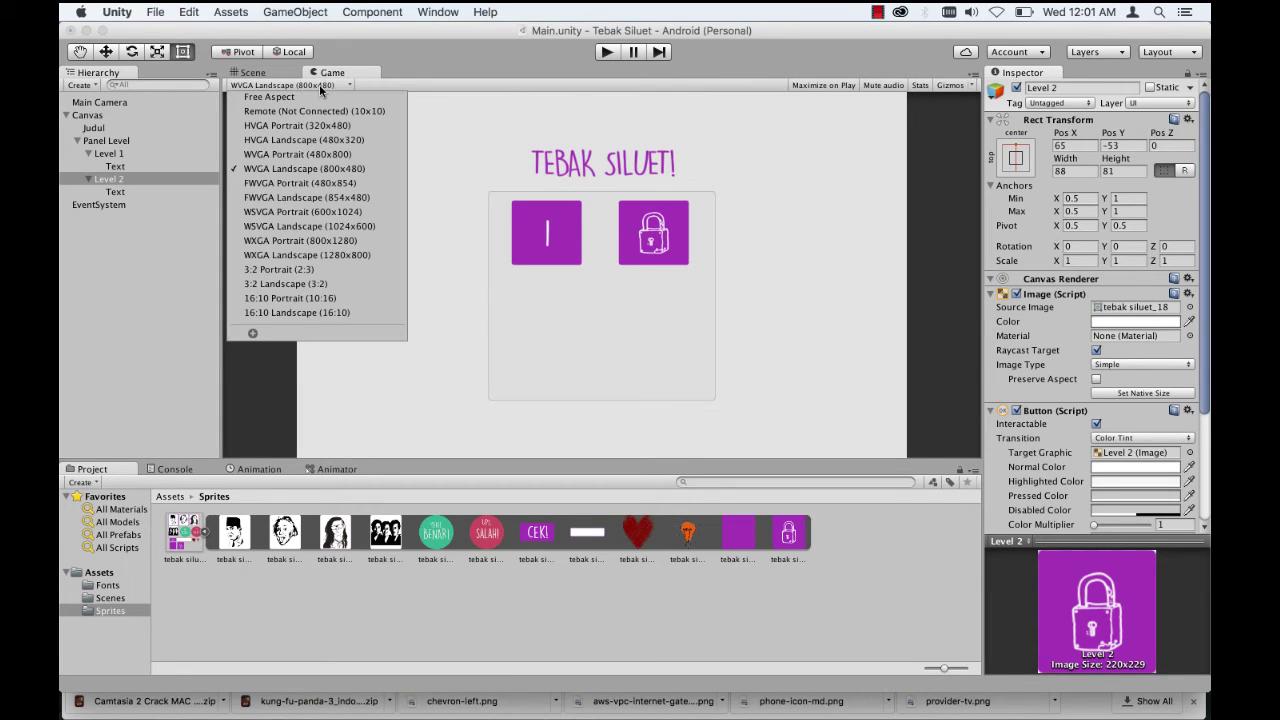
{"action": "left_click", "coordinate": [314, 255]}
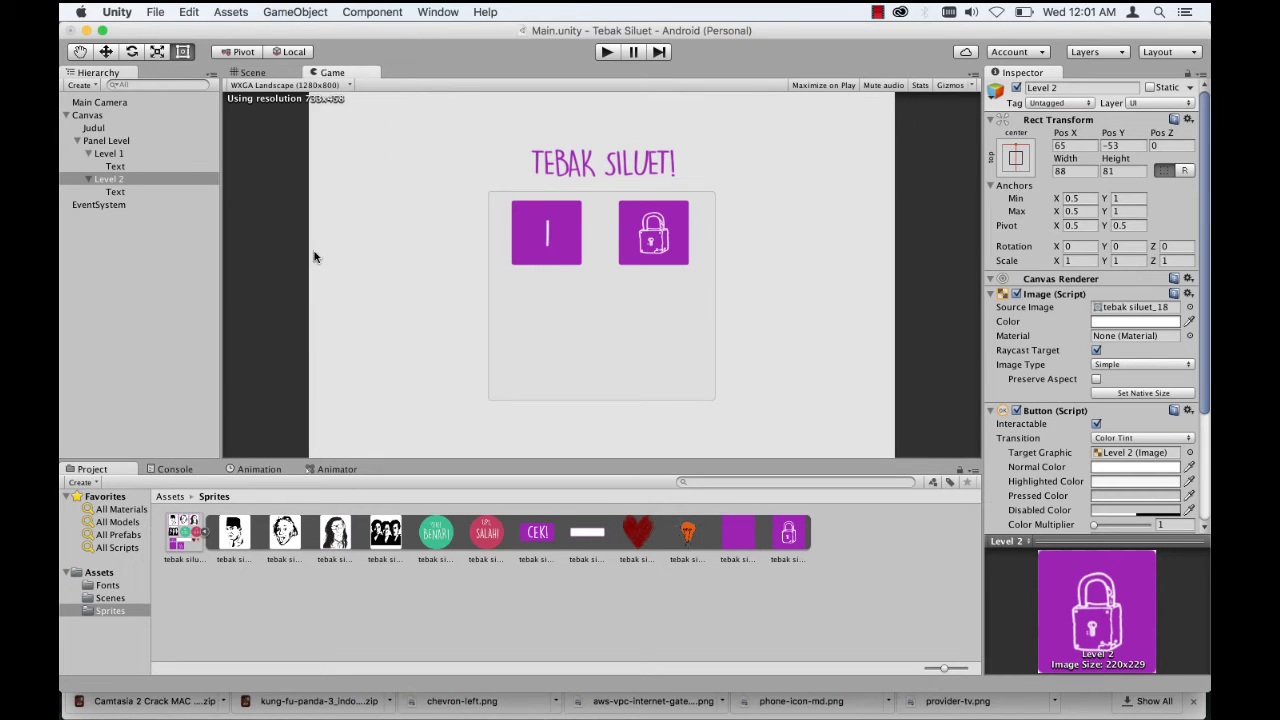
{"action": "left_click", "coordinate": [305, 86]}
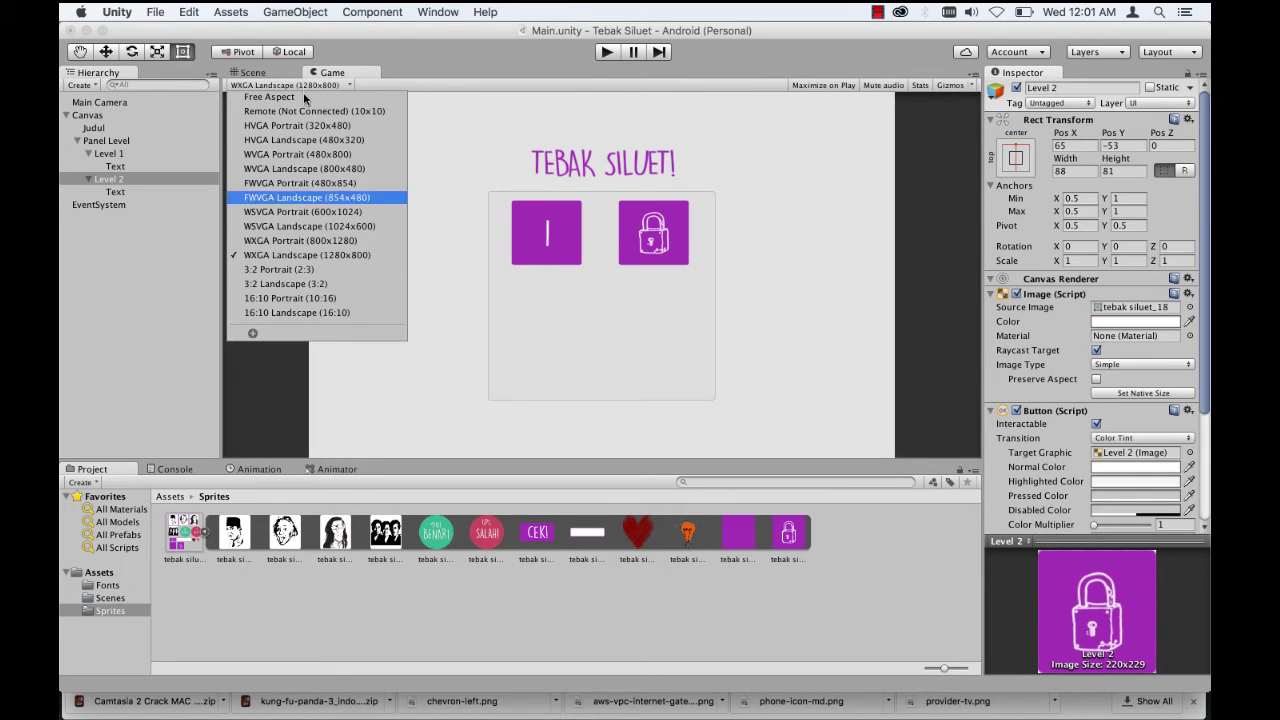
{"action": "left_click", "coordinate": [314, 242]}
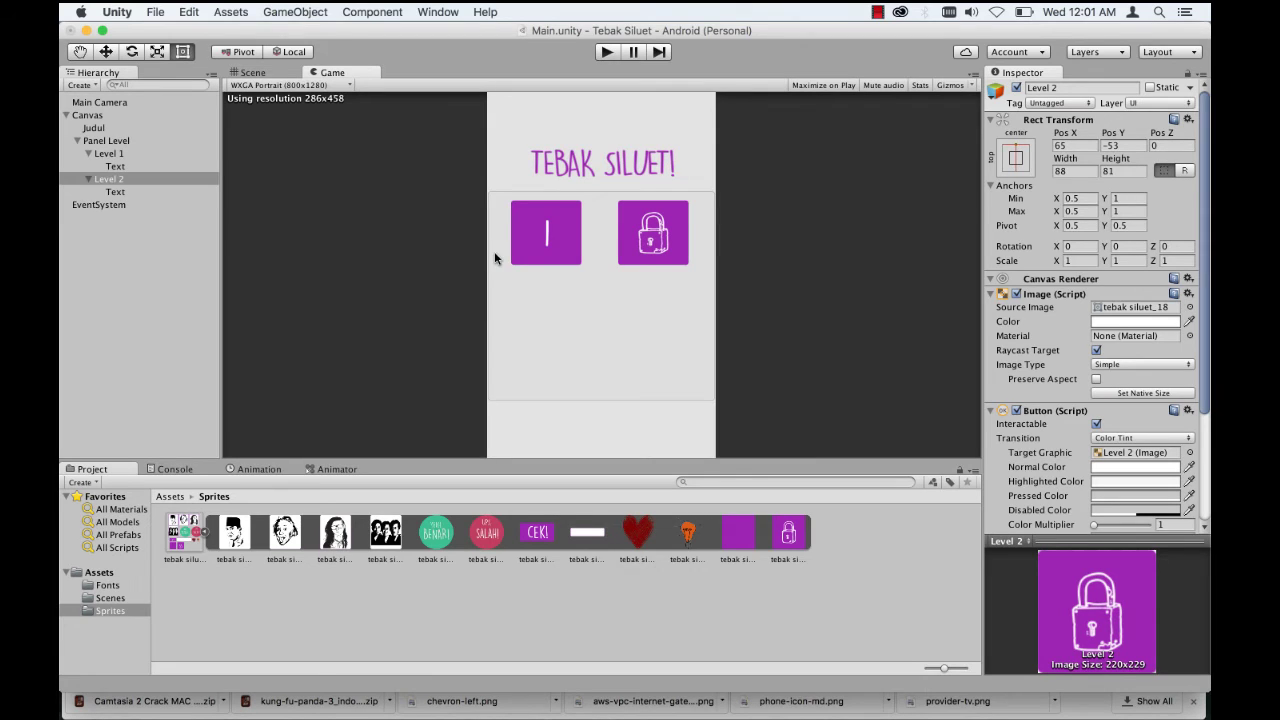
{"action": "left_click", "coordinate": [275, 75]}
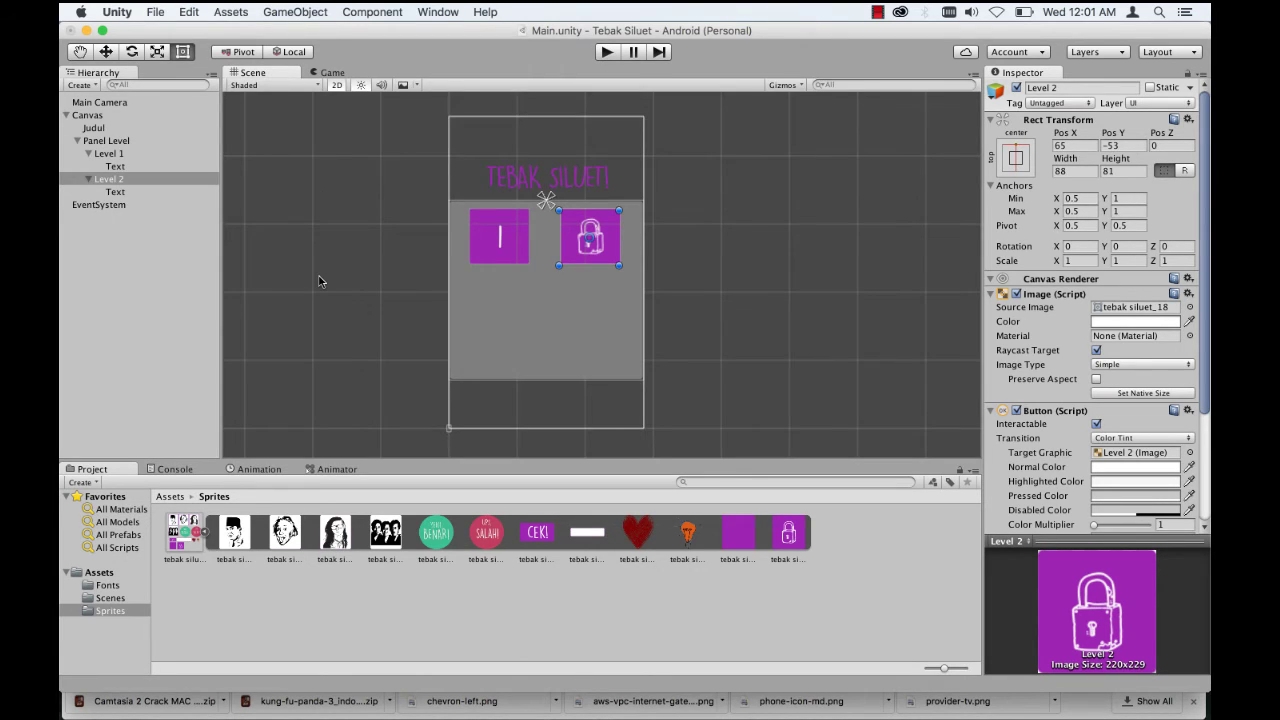
Step: Duplicate Level 2 as Level 3 and place it below button 1
{"action": "left_click", "coordinate": [109, 184]}
{"action": "key", "text": "super+d"}
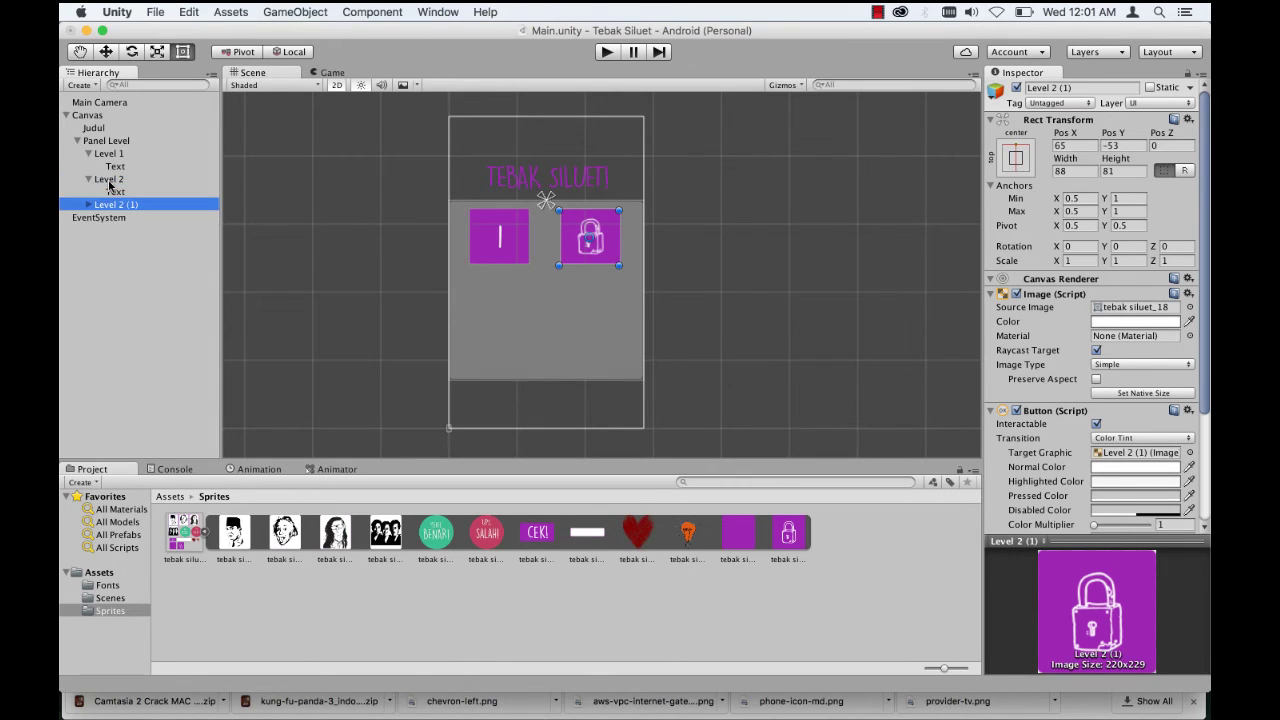
{"action": "left_click", "coordinate": [1088, 88]}
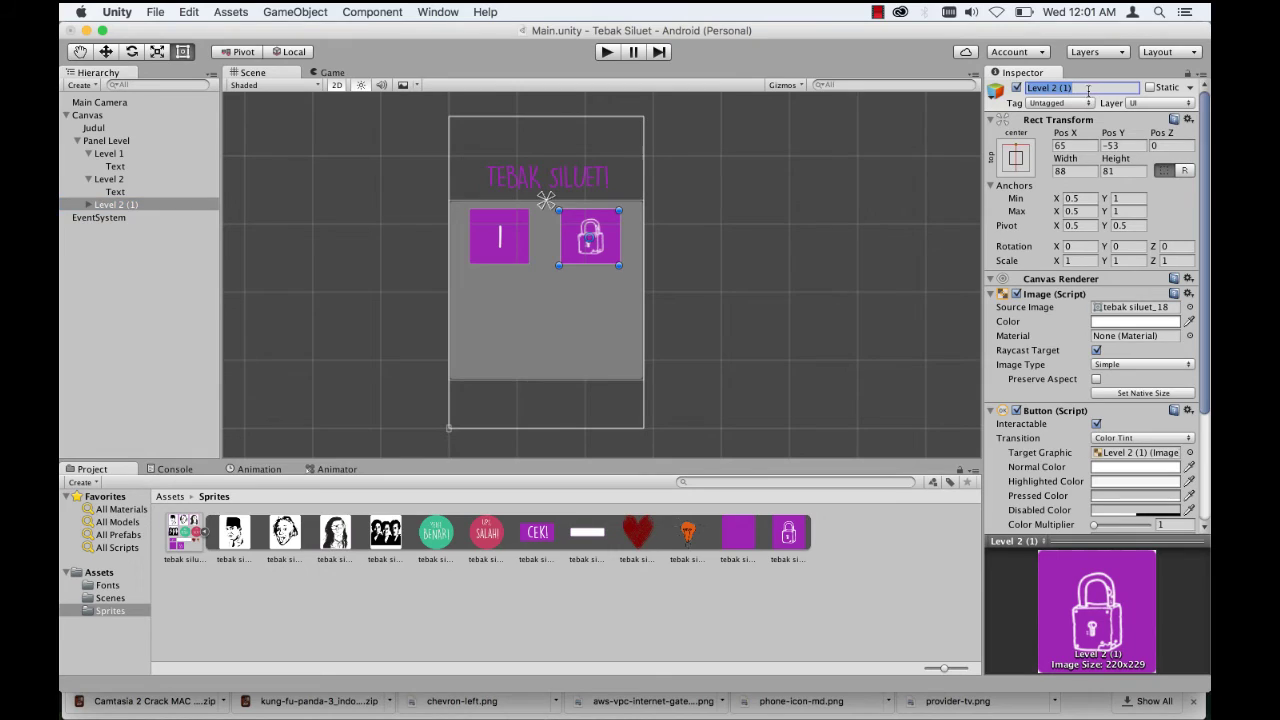
{"action": "left_click", "coordinate": [1088, 88]}
{"action": "key", "text": "BackSpace"}
{"action": "type", "text": "3"}
{"action": "key", "text": "Return"}
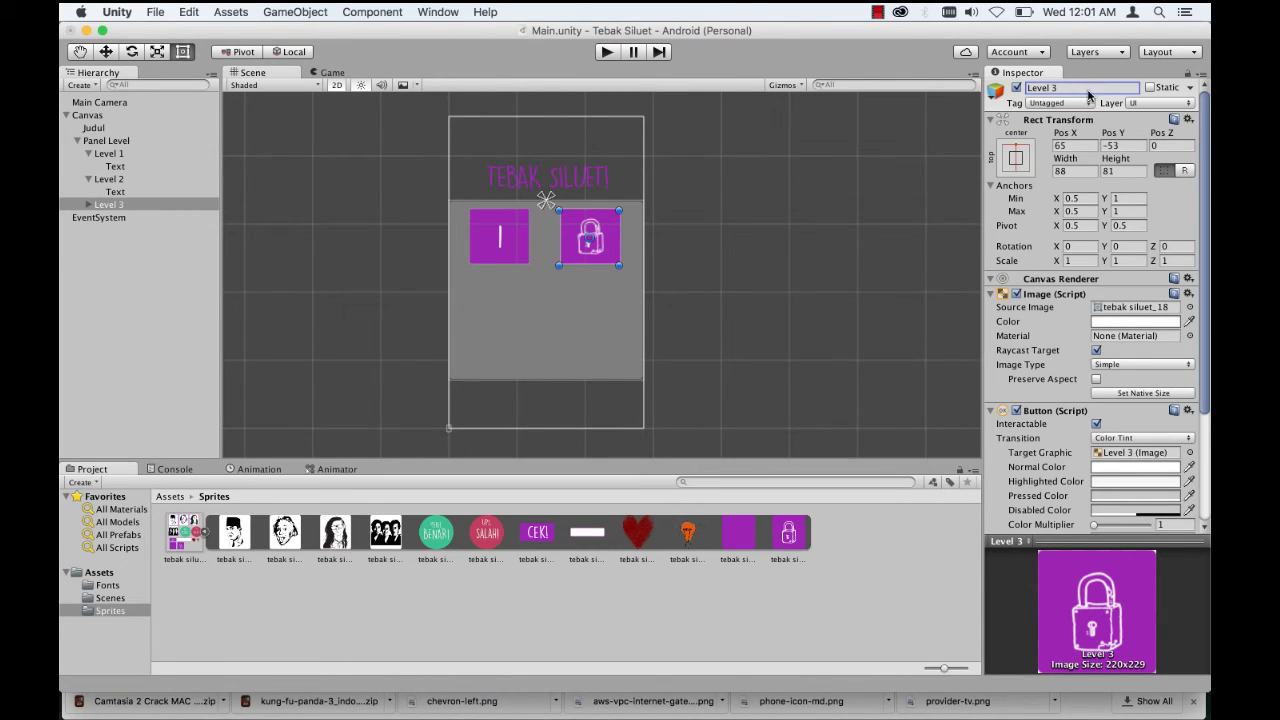
{"action": "mouse_move", "coordinate": [579, 231]}
{"action": "left_mouse_down"}
{"action": "mouse_move", "coordinate": [487, 300]}
{"action": "mouse_move", "coordinate": [480, 326]}
{"action": "left_mouse_up"}
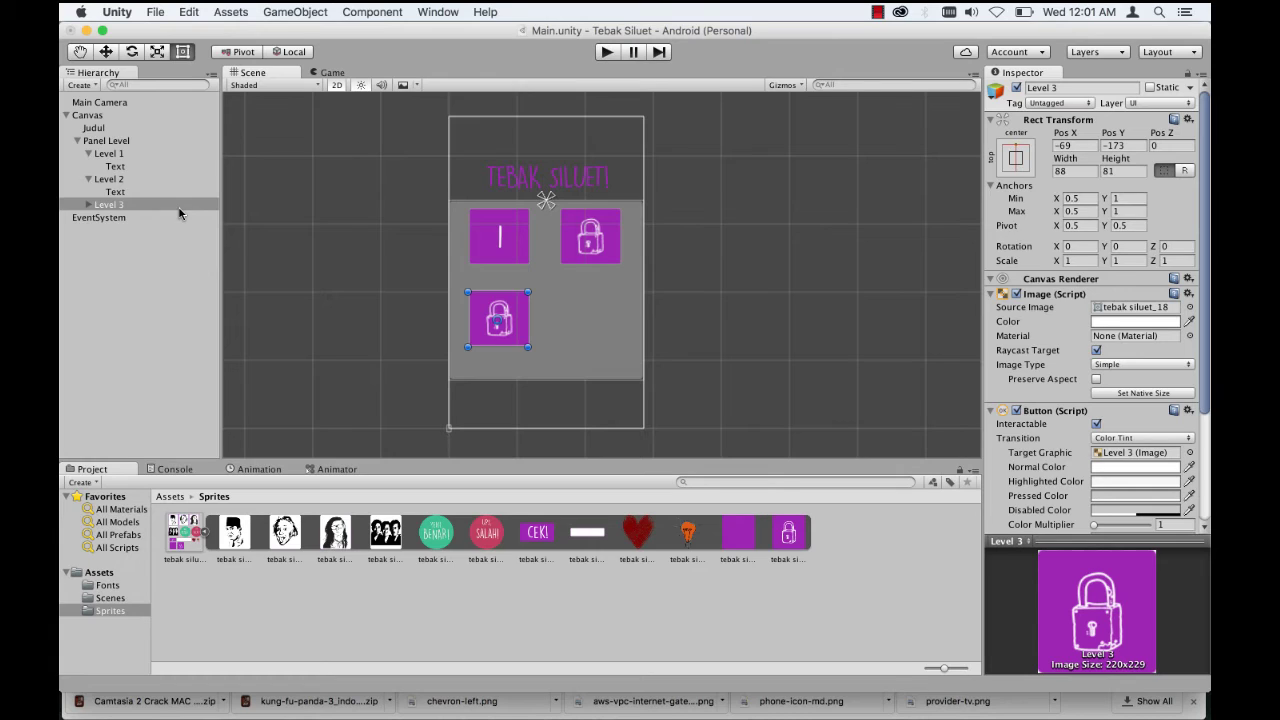
Step: Duplicate Level 3 as Level 4 and place it to the right, under button 2
{"action": "left_click", "coordinate": [131, 206]}
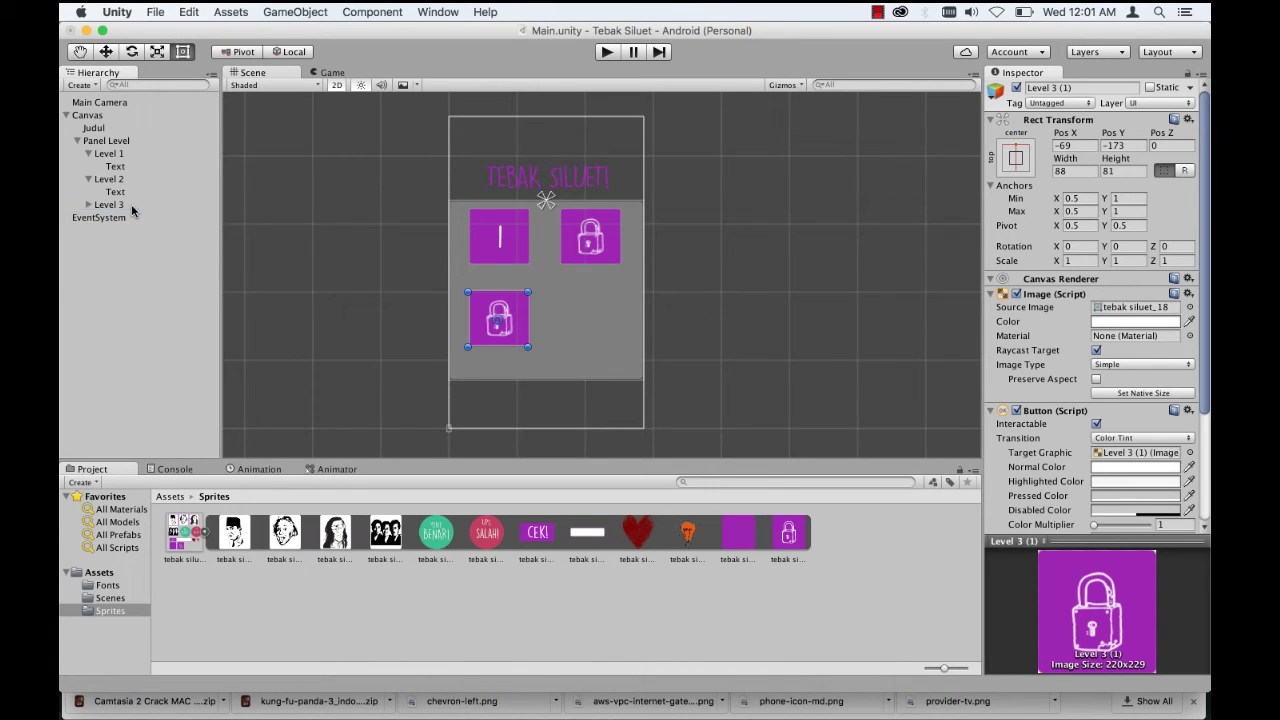
{"action": "key", "text": "super+d"}
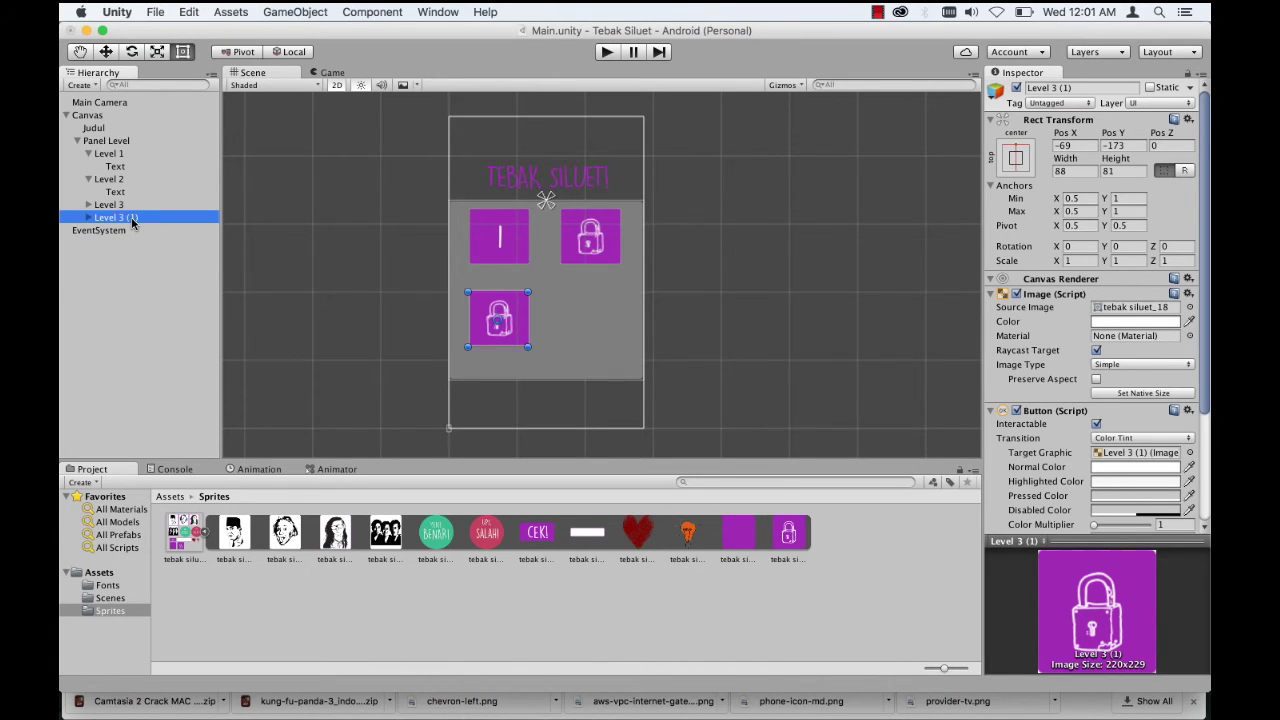
{"action": "left_click", "coordinate": [1089, 92]}
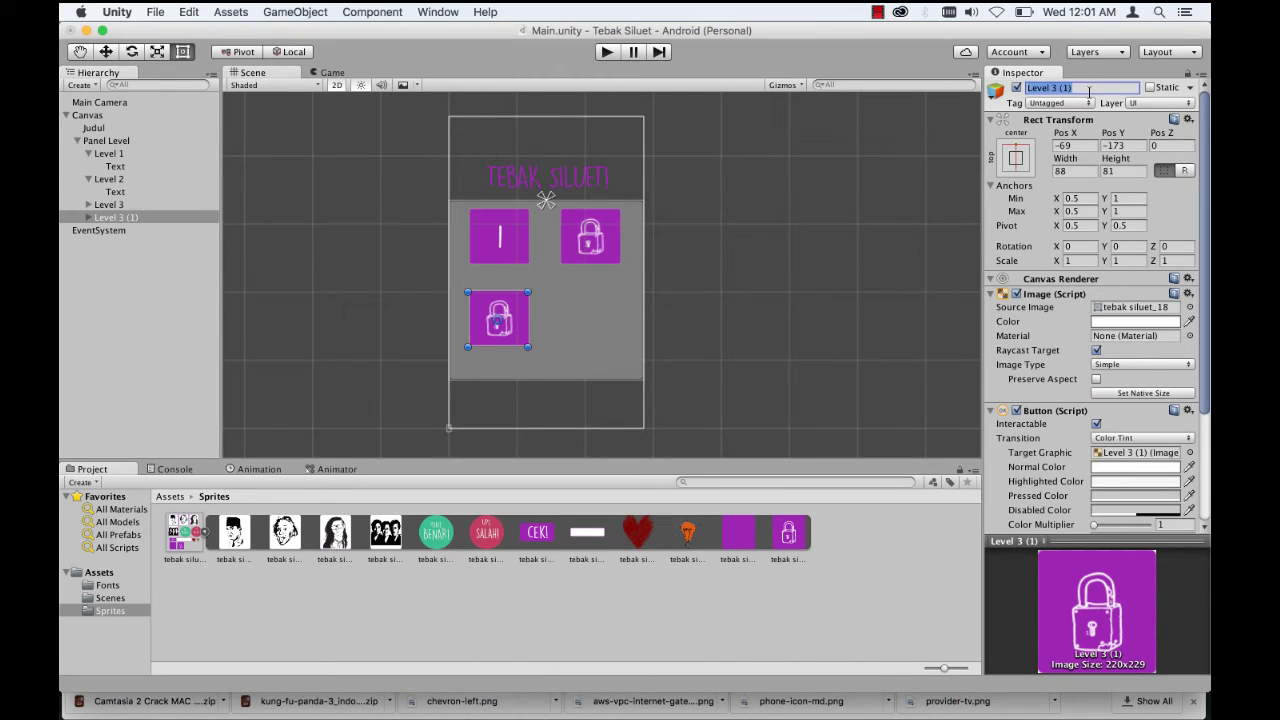
{"action": "left_click", "coordinate": [1089, 92]}
{"action": "key", "text": "BackSpace"}
{"action": "type", "text": "4"}
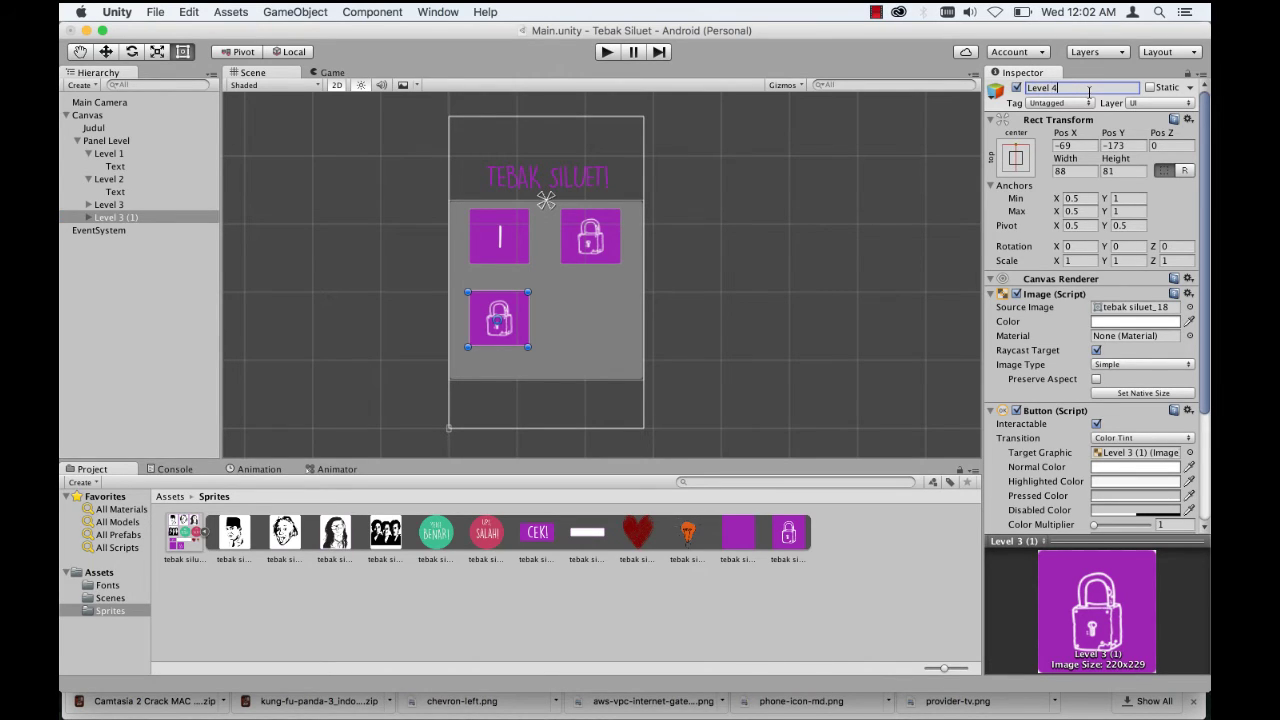
{"action": "key", "text": "Return"}
{"action": "left_click_drag", "start_coordinate": [516, 311], "coordinate": [634, 311]}
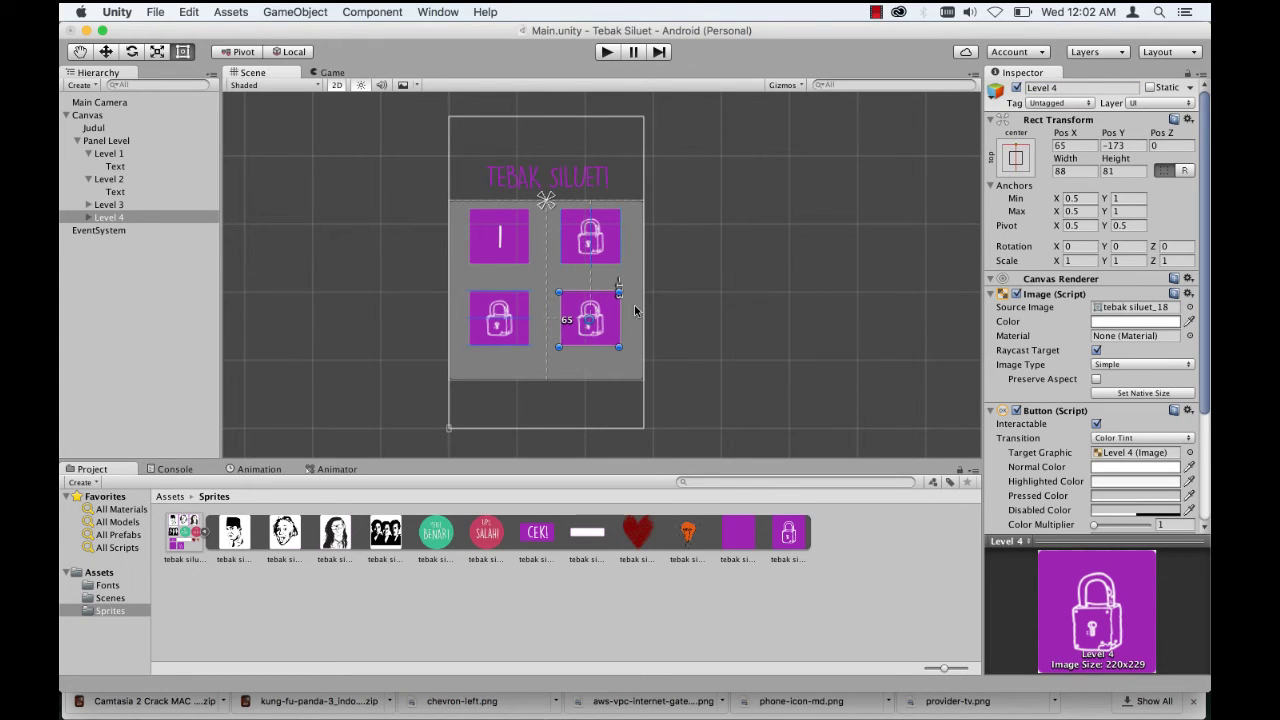
Step: Preview the 2×2 grid at WSVGA Landscape, HVGA Portrait, WXGA Landscape, ending on WXGA Portrait
{"action": "left_click", "coordinate": [340, 72]}
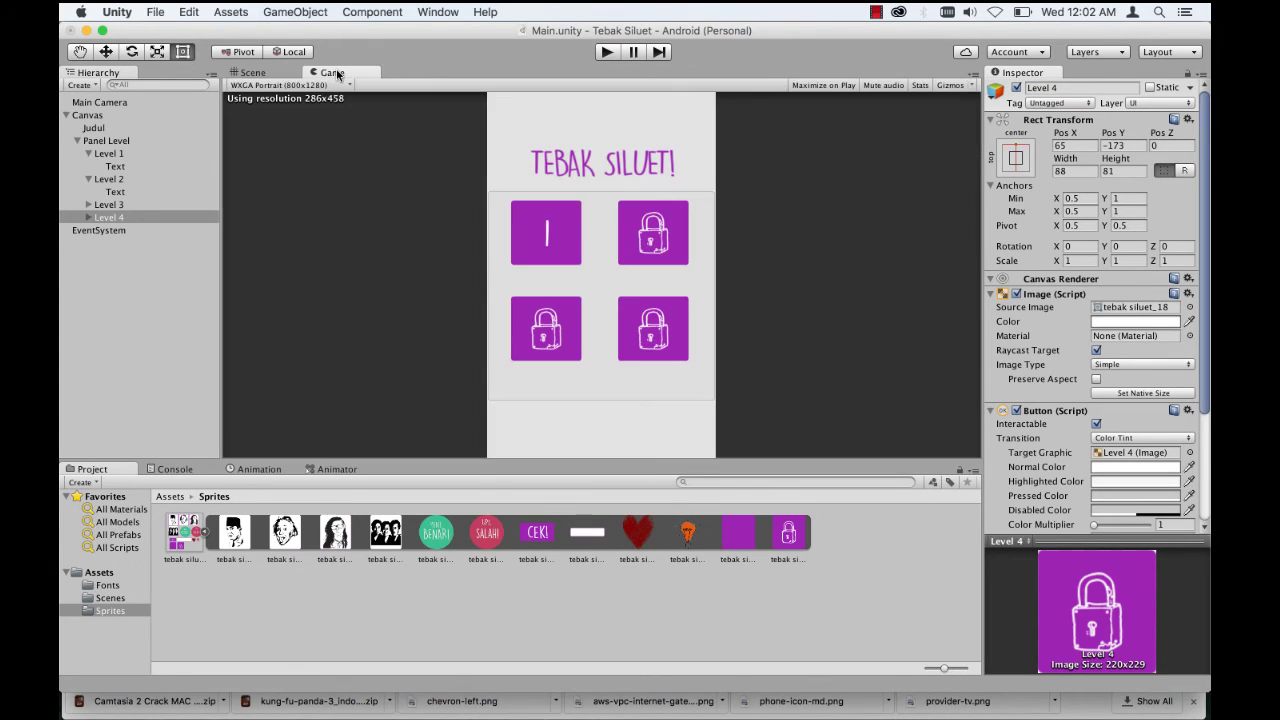
{"action": "left_click", "coordinate": [318, 87]}
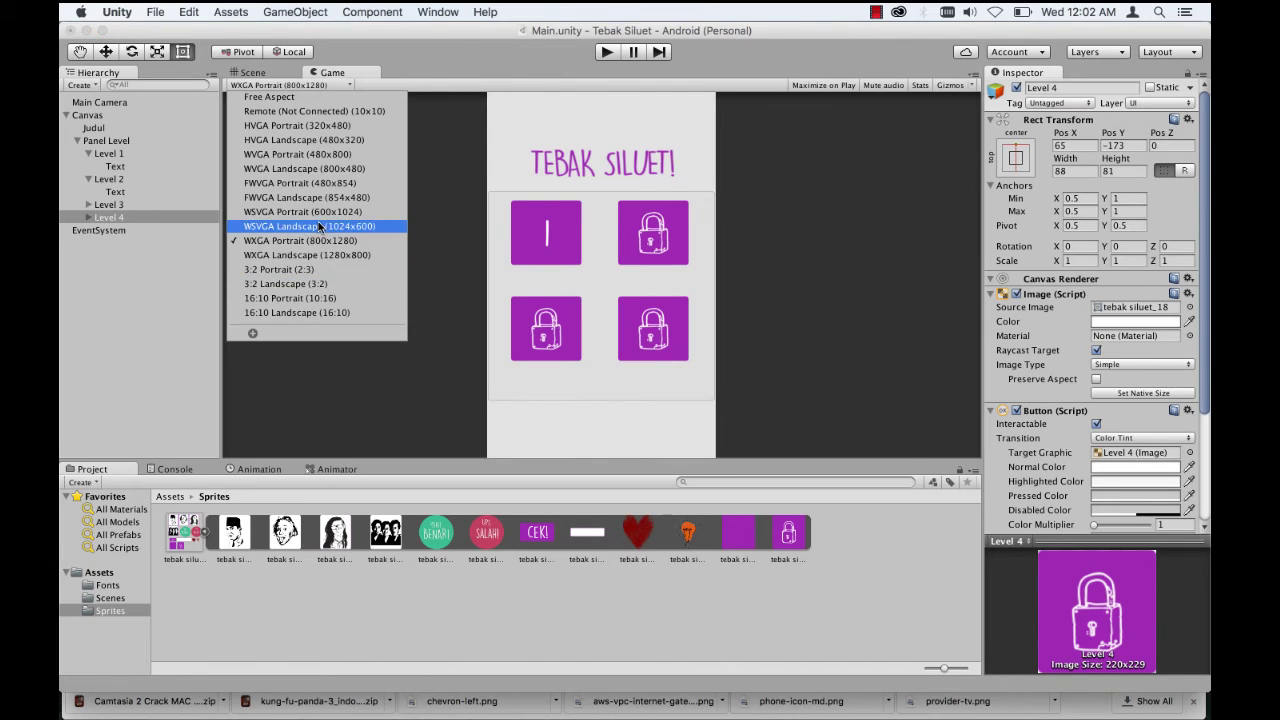
{"action": "left_click", "coordinate": [316, 226]}
{"action": "left_click", "coordinate": [300, 87]}
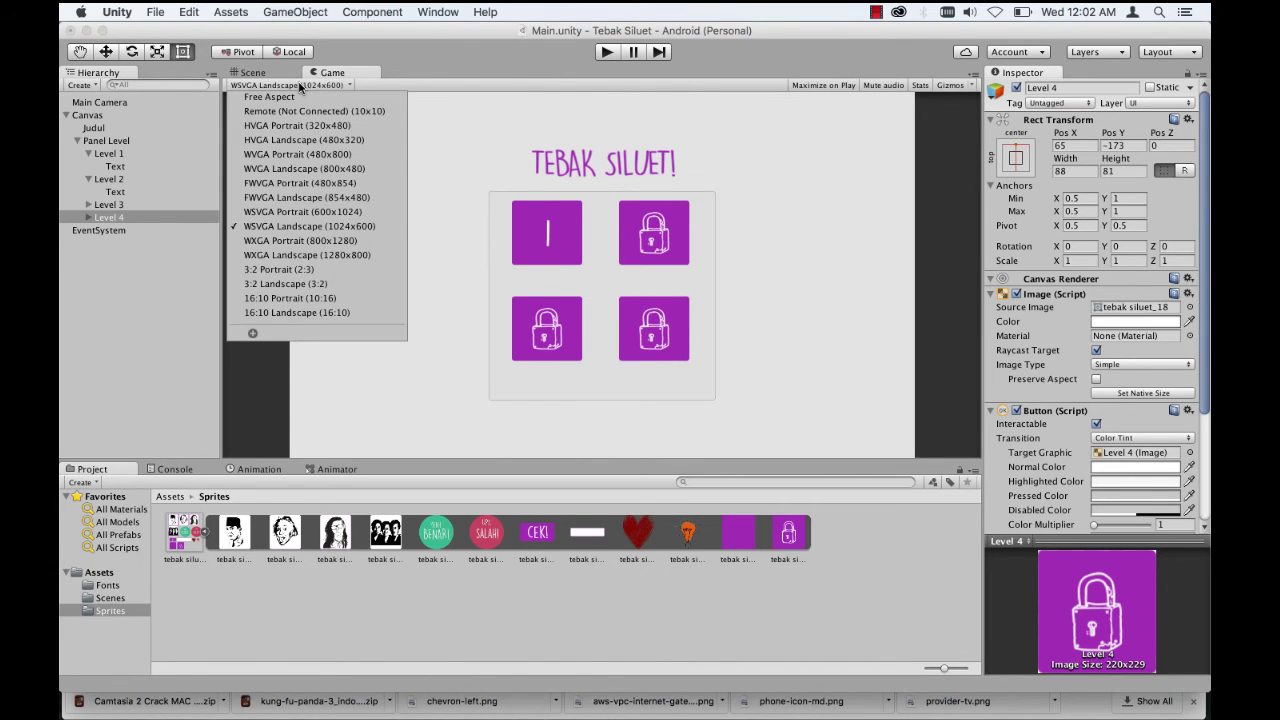
{"action": "left_click", "coordinate": [304, 126]}
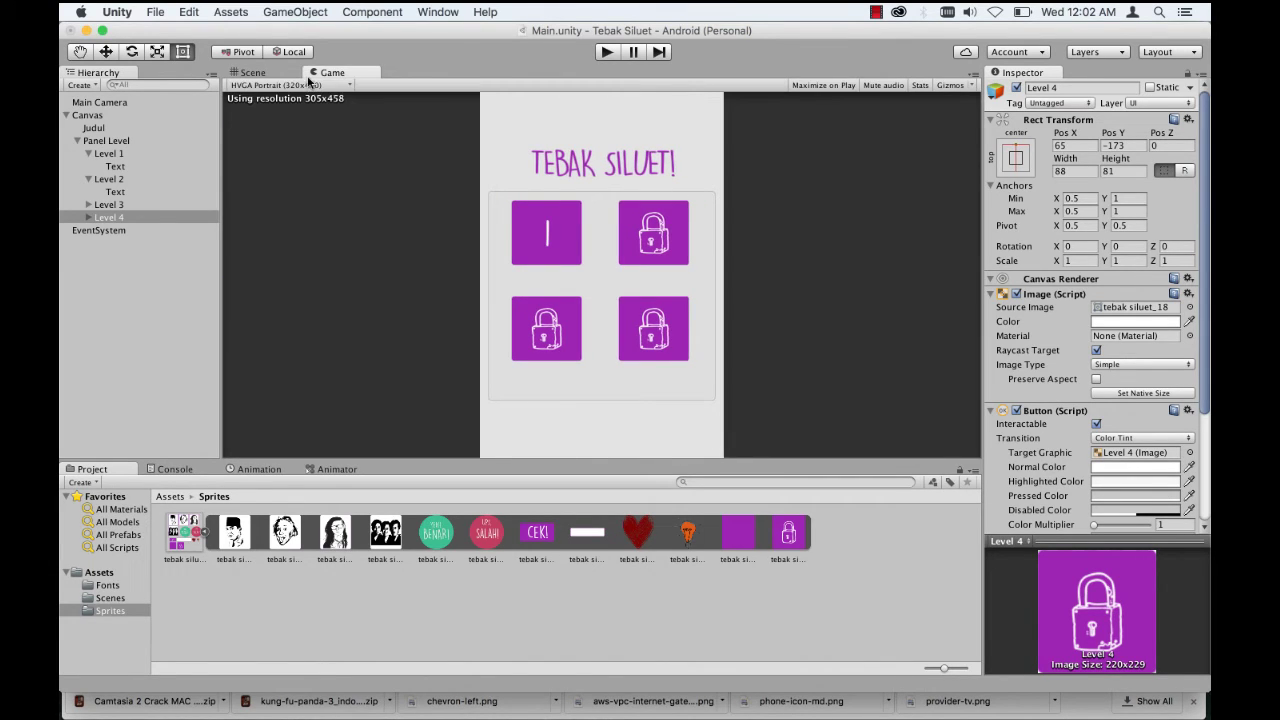
{"action": "left_click", "coordinate": [308, 84]}
{"action": "left_click", "coordinate": [326, 253]}
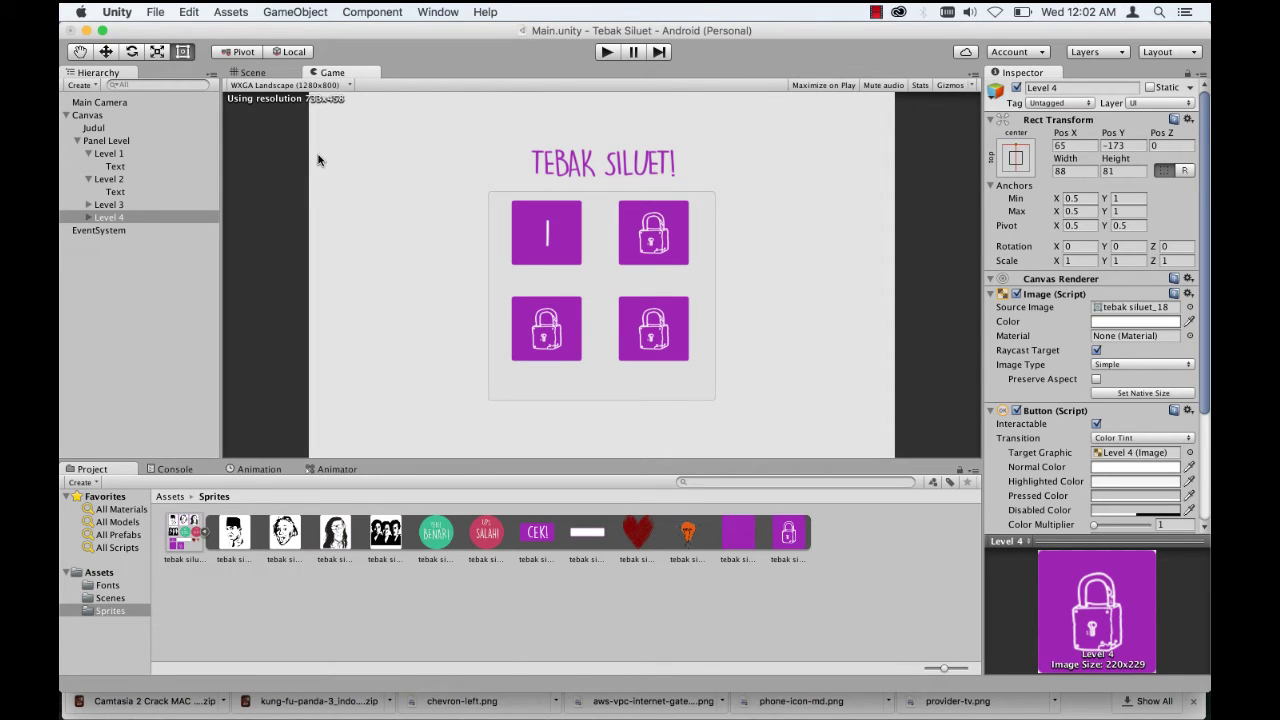
{"action": "left_click", "coordinate": [304, 85]}
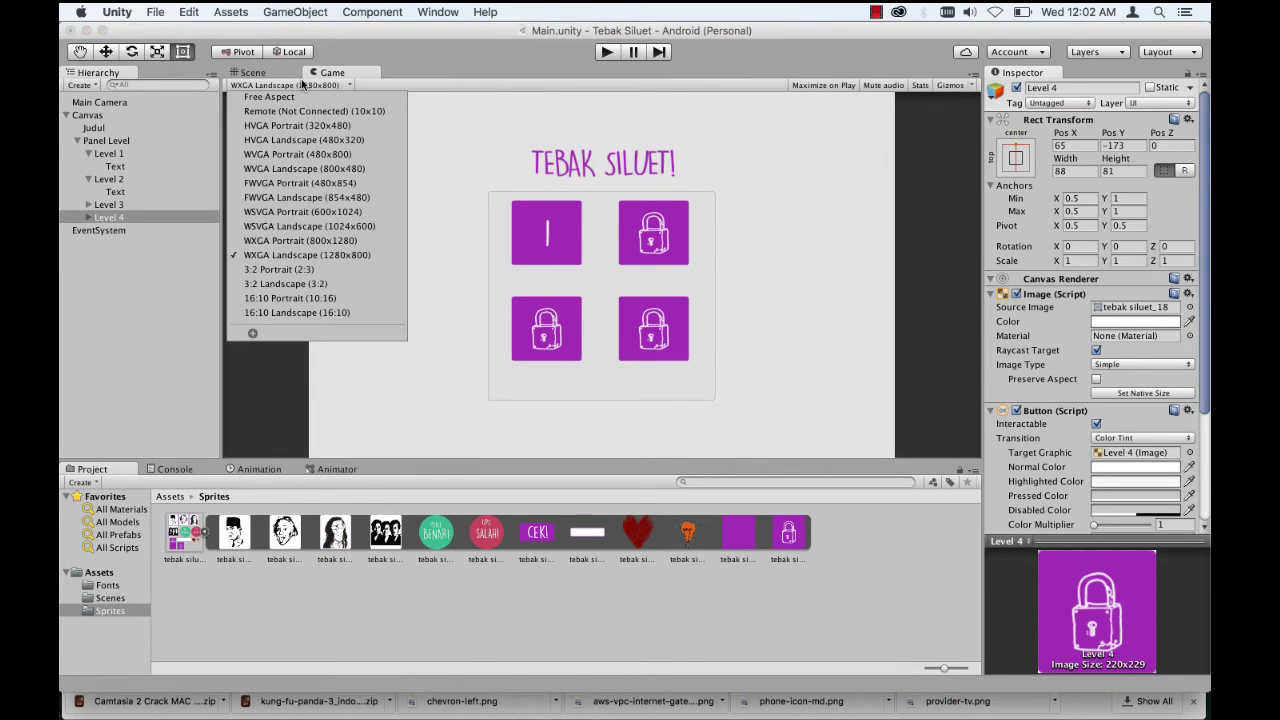
{"action": "left_click", "coordinate": [305, 240]}
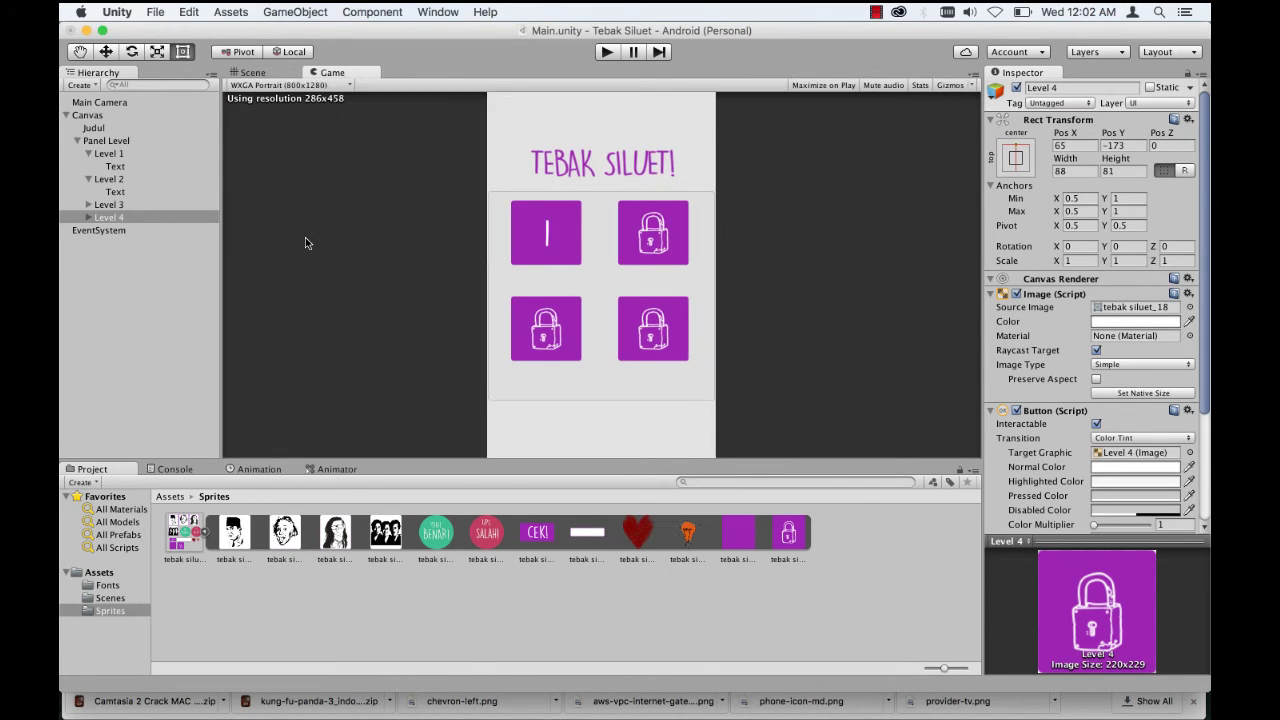
Step: Compare the four-button layout between the Scene and Game views
{"action": "left_click", "coordinate": [253, 72]}
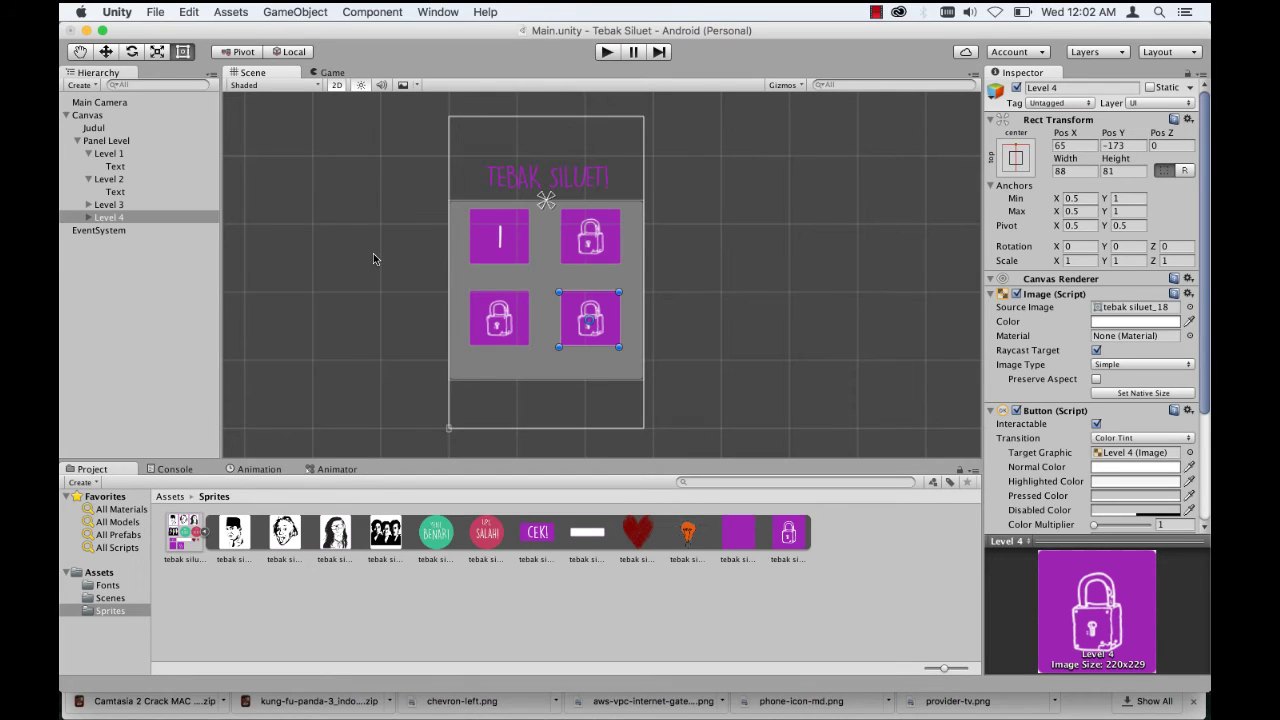
{"action": "left_click", "coordinate": [326, 72]}
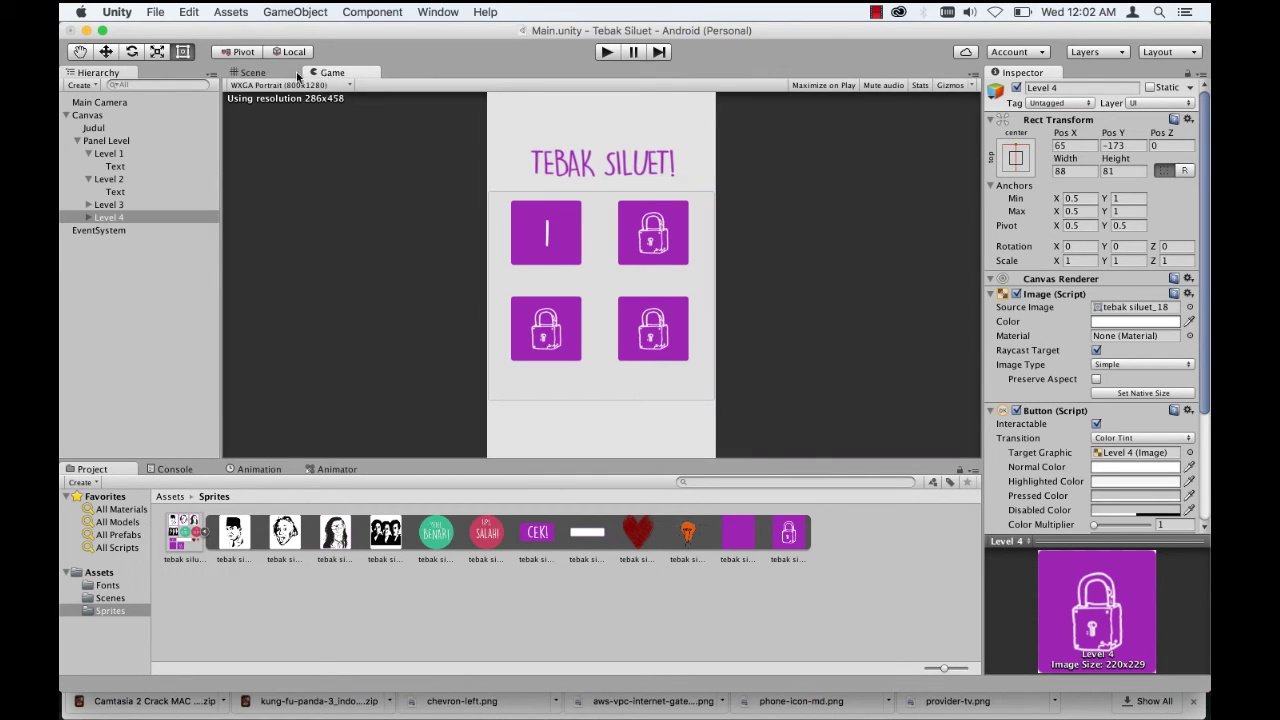
{"action": "left_click", "coordinate": [254, 73]}
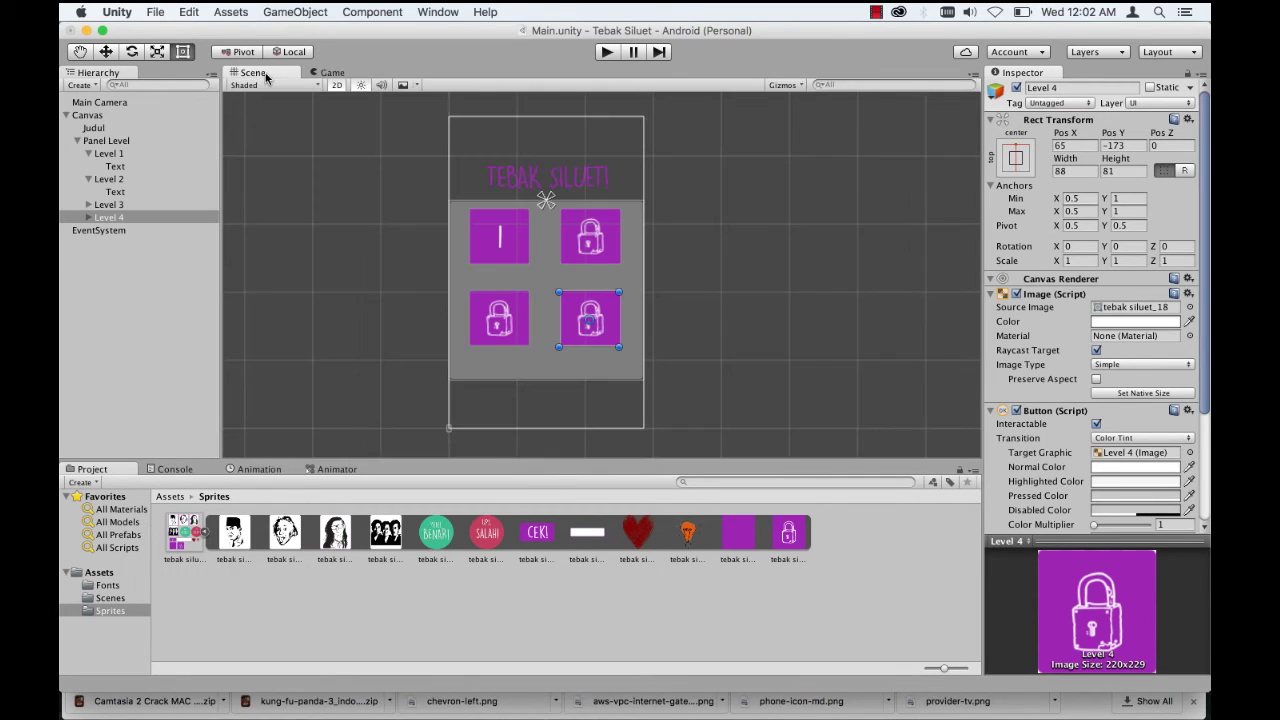
{"action": "left_click", "coordinate": [327, 74]}
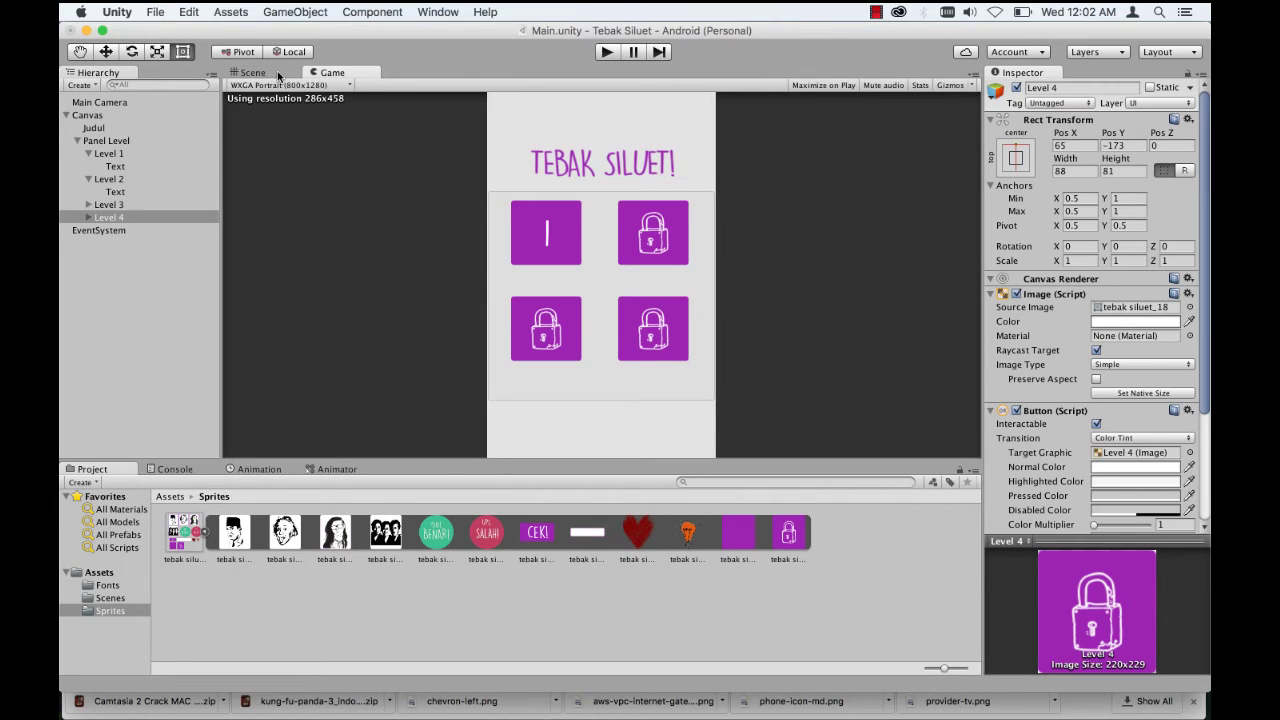
{"action": "left_click", "coordinate": [276, 74]}
Step: Go to Assets > Scenes, open the Main scene and save its changes
{"action": "left_click", "coordinate": [170, 497]}
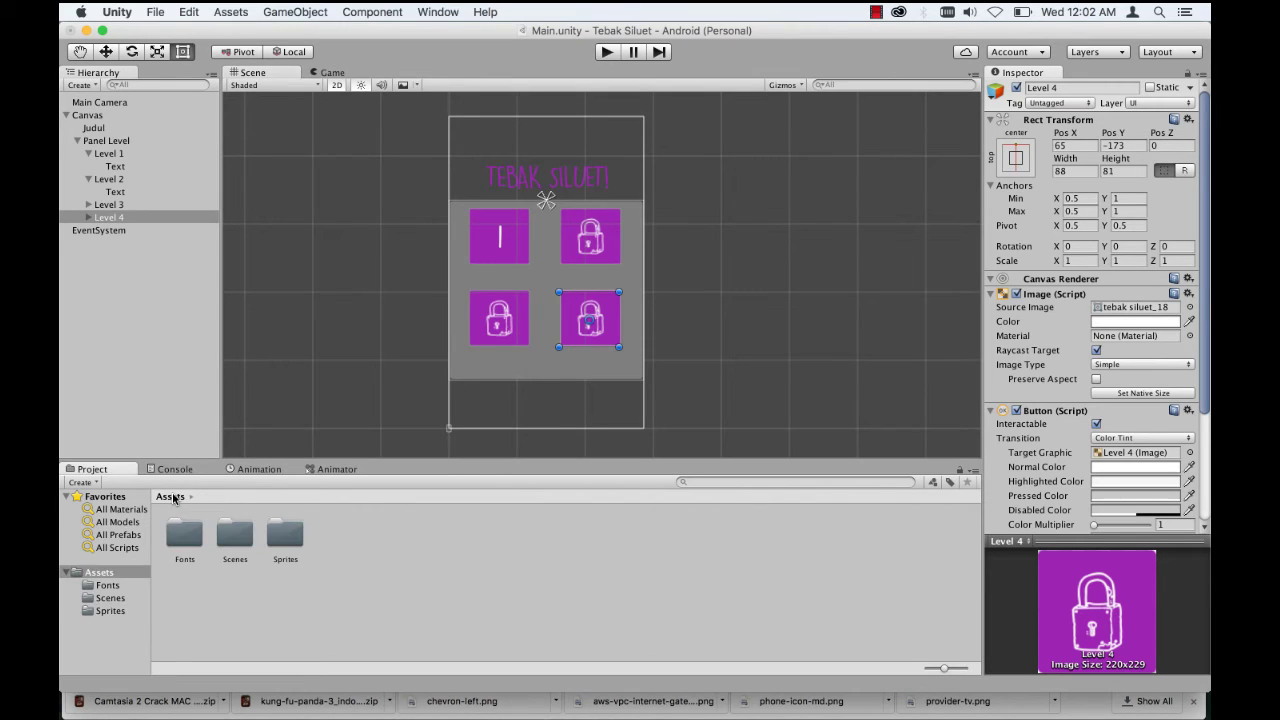
{"action": "double_click", "coordinate": [233, 543]}
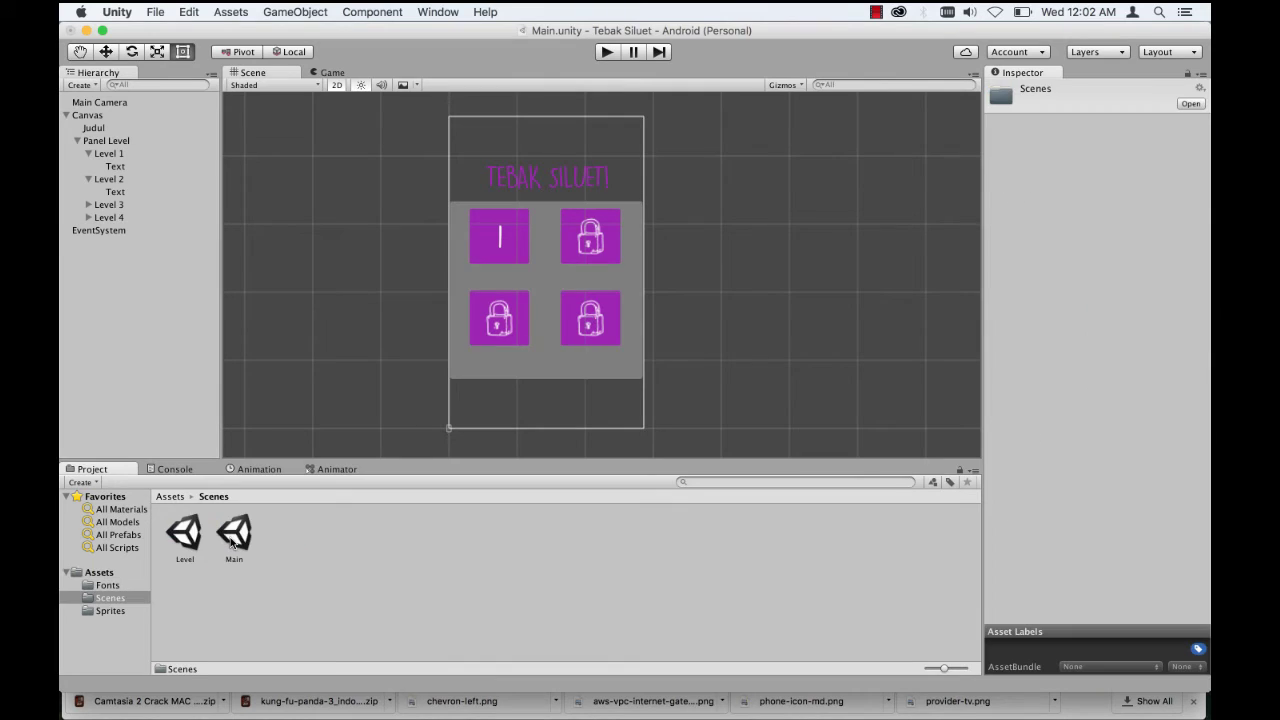
{"action": "left_click", "coordinate": [242, 541]}
{"action": "double_click", "coordinate": [242, 541]}
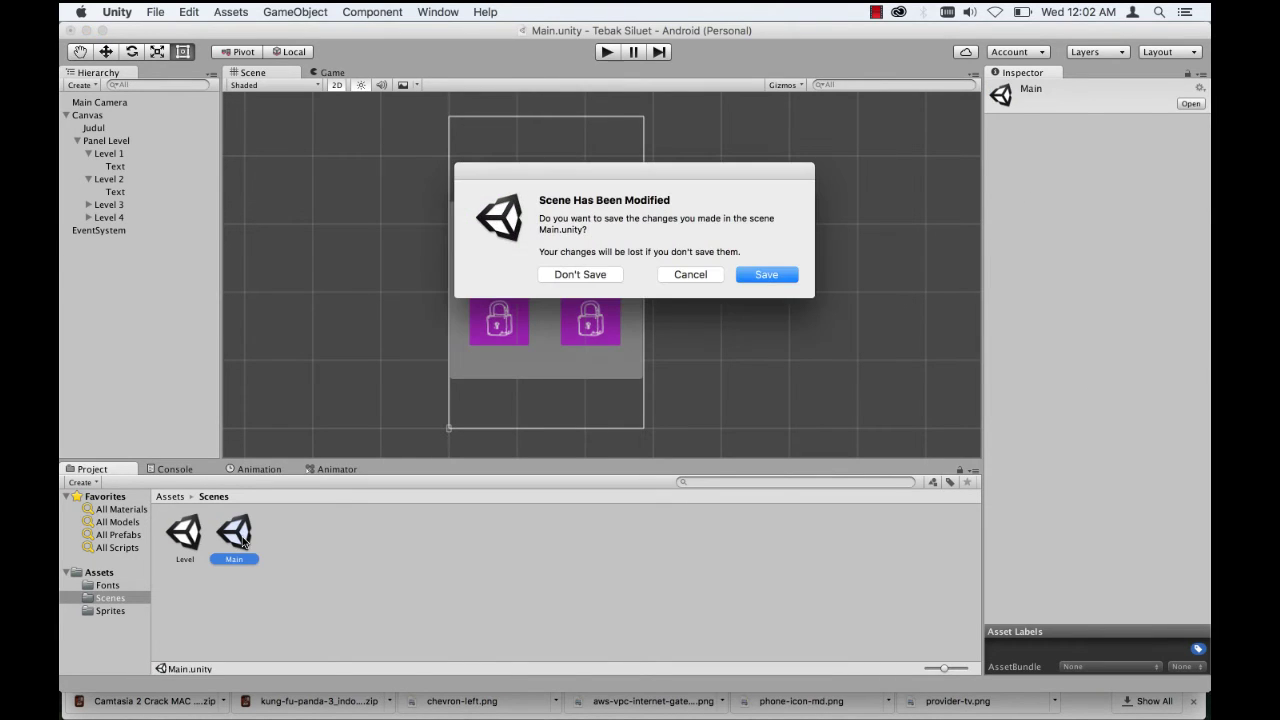
{"action": "left_click", "coordinate": [765, 276]}
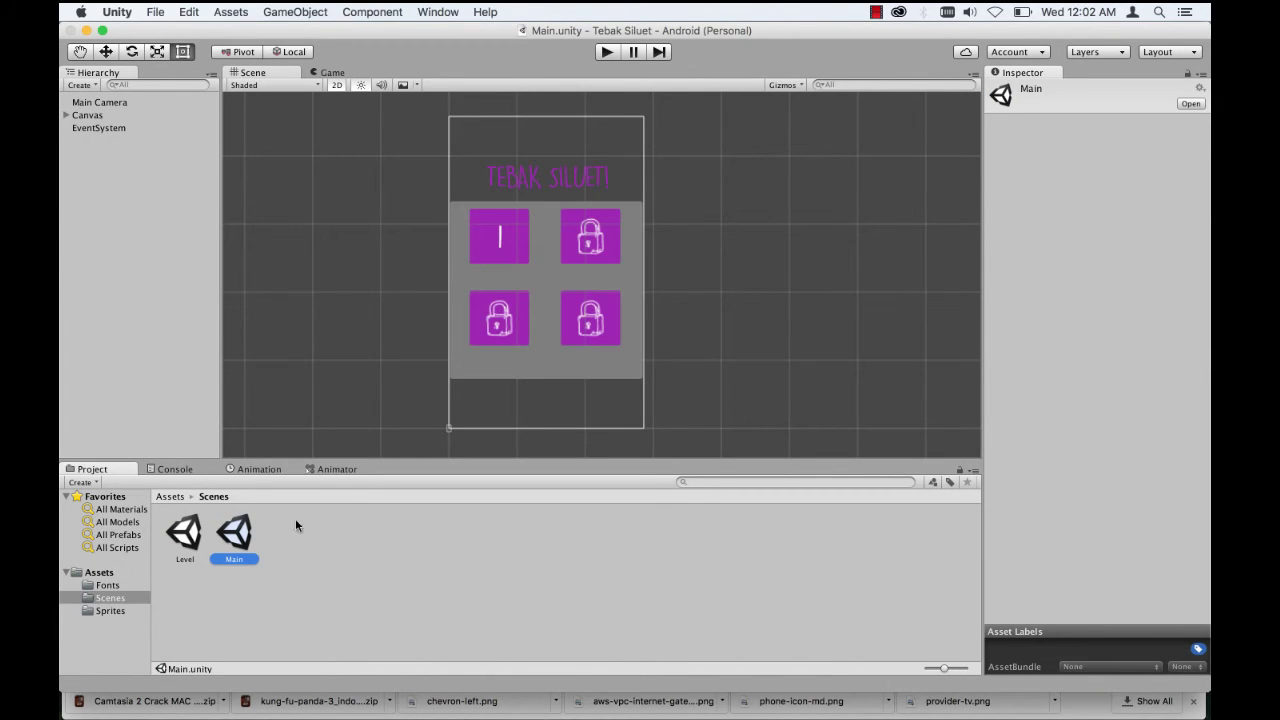
Step: Switch between the Level and Main scenes, ending with the Level scene asset selected
{"action": "double_click", "coordinate": [183, 533]}
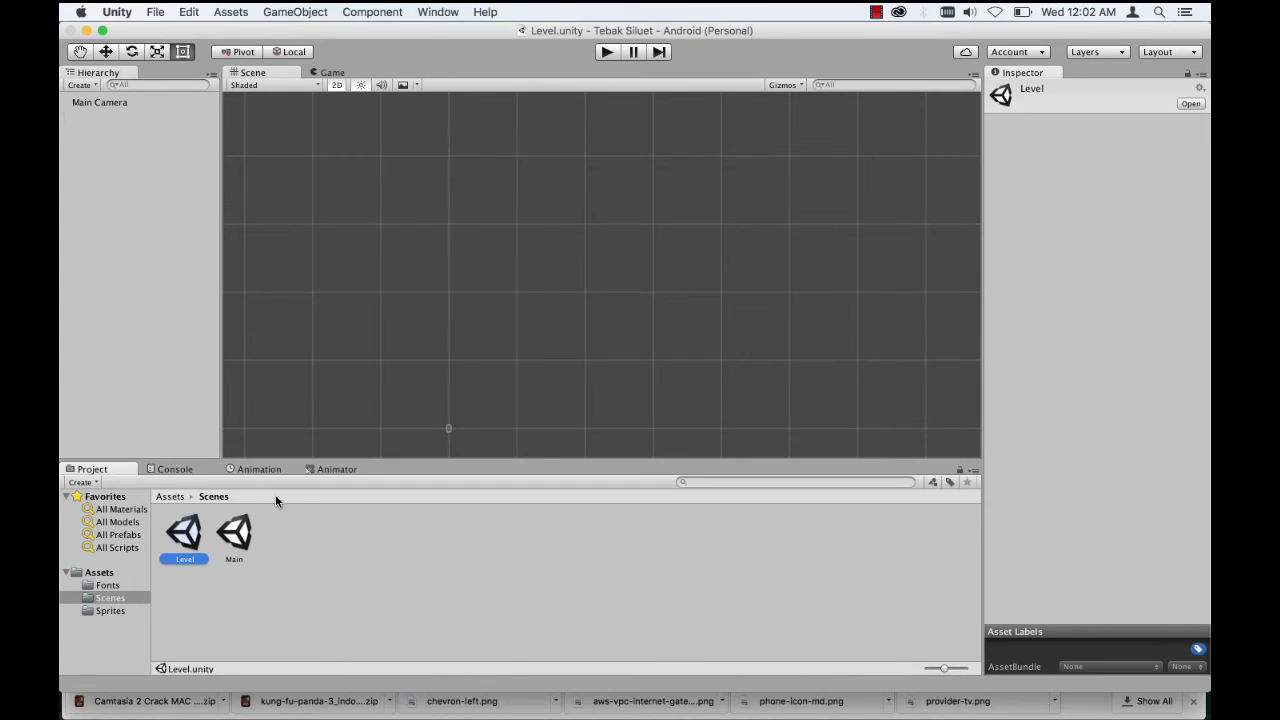
{"action": "left_click", "coordinate": [240, 532]}
{"action": "double_click", "coordinate": [240, 532]}
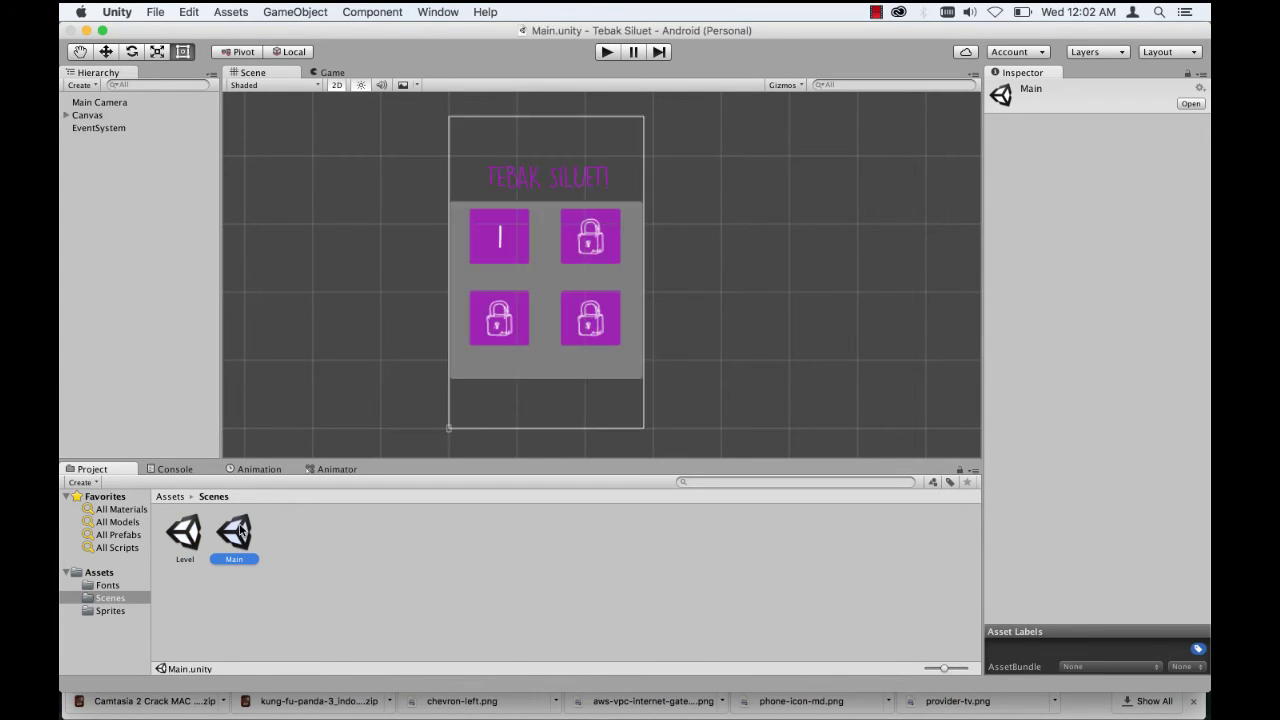
{"action": "double_click", "coordinate": [185, 537]}
{"action": "double_click", "coordinate": [236, 535]}
{"action": "scroll", "coordinate": [410, 273], "scroll_direction": "down", "scroll_amount": 2}
{"action": "scroll", "coordinate": [410, 273], "scroll_direction": "up", "scroll_amount": 4}
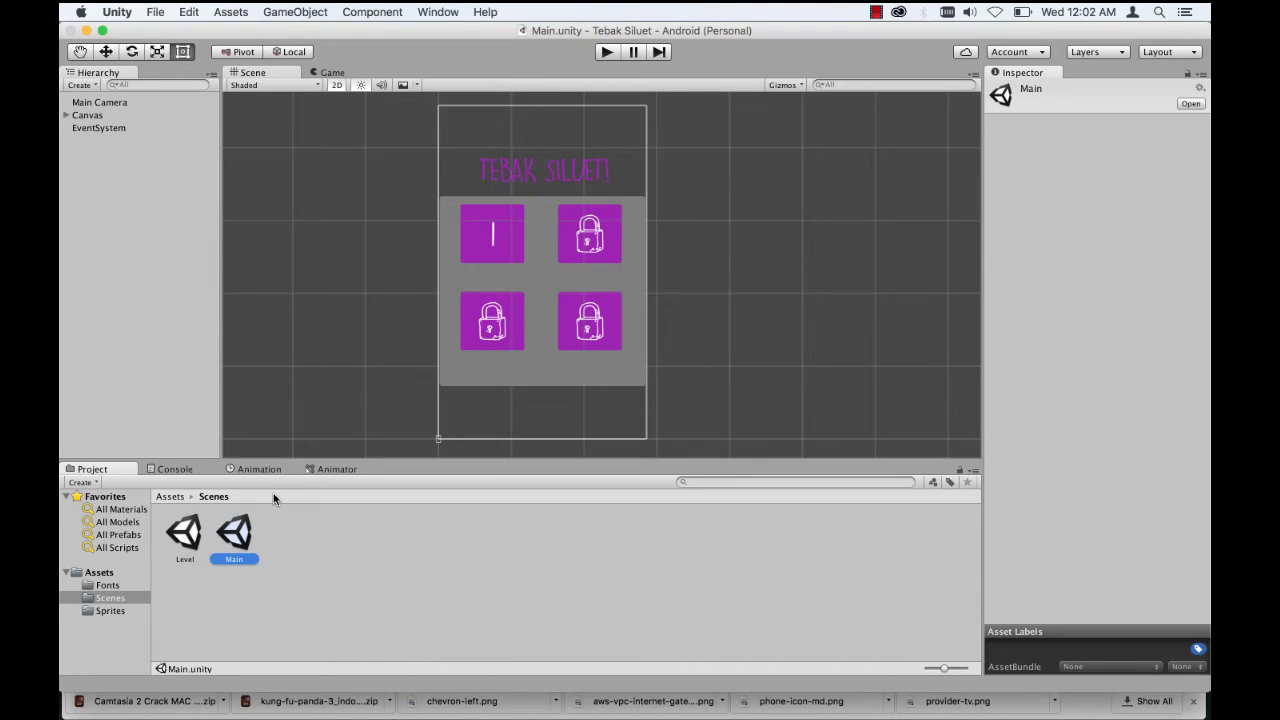
{"action": "left_click", "coordinate": [195, 533]}
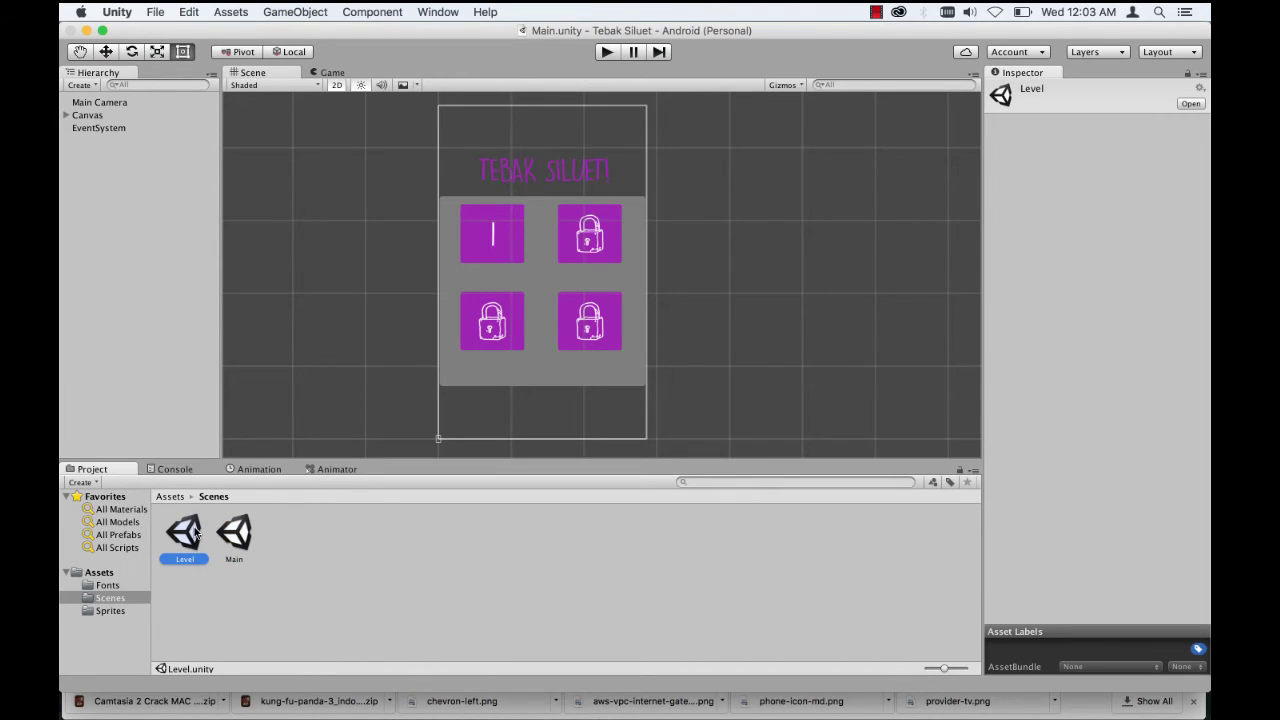
{"action": "double_click", "coordinate": [197, 533]}
{"action": "double_click", "coordinate": [240, 532]}
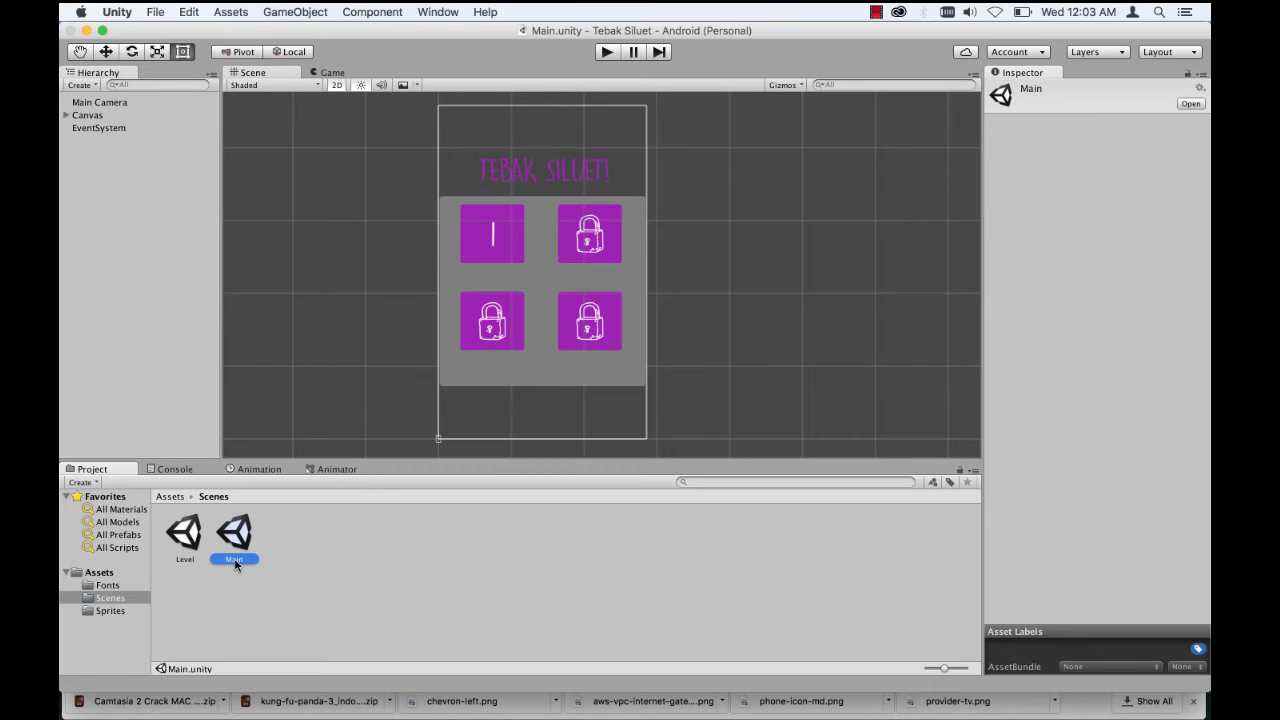
{"action": "left_click", "coordinate": [183, 560]}
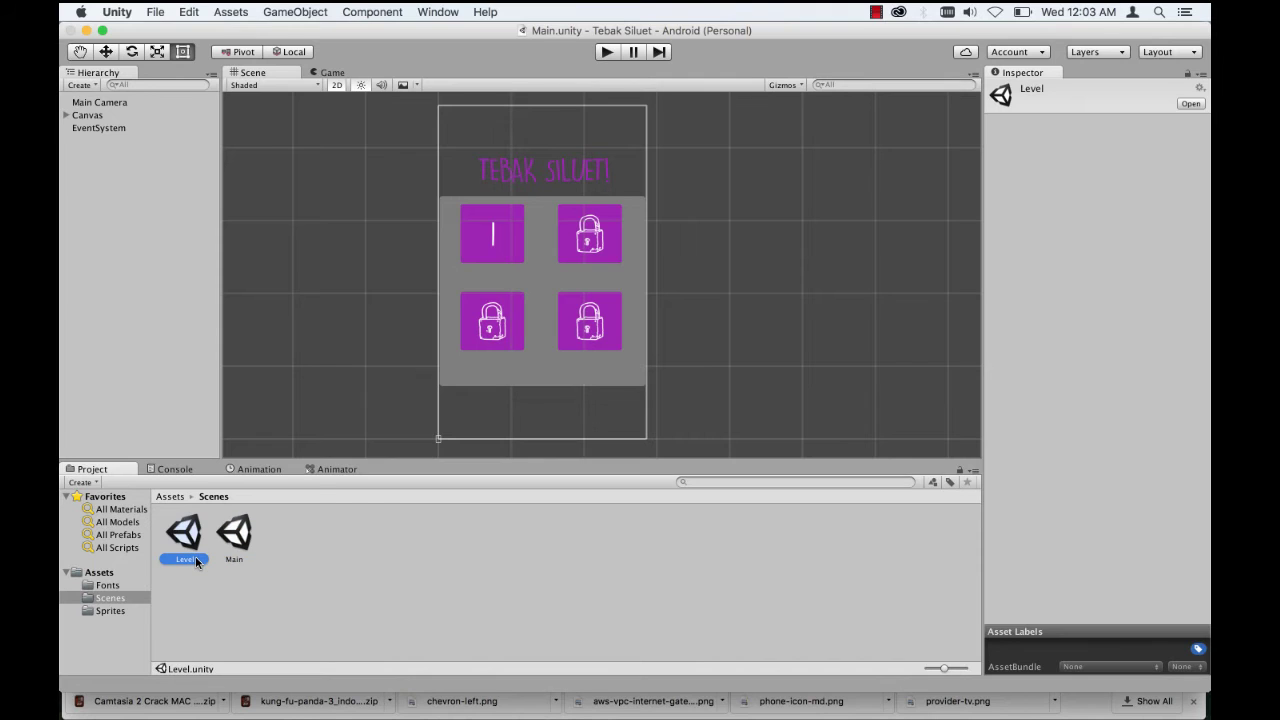
Step: Rename the Level scene asset to Home and open it
{"action": "right_click", "coordinate": [197, 562]}
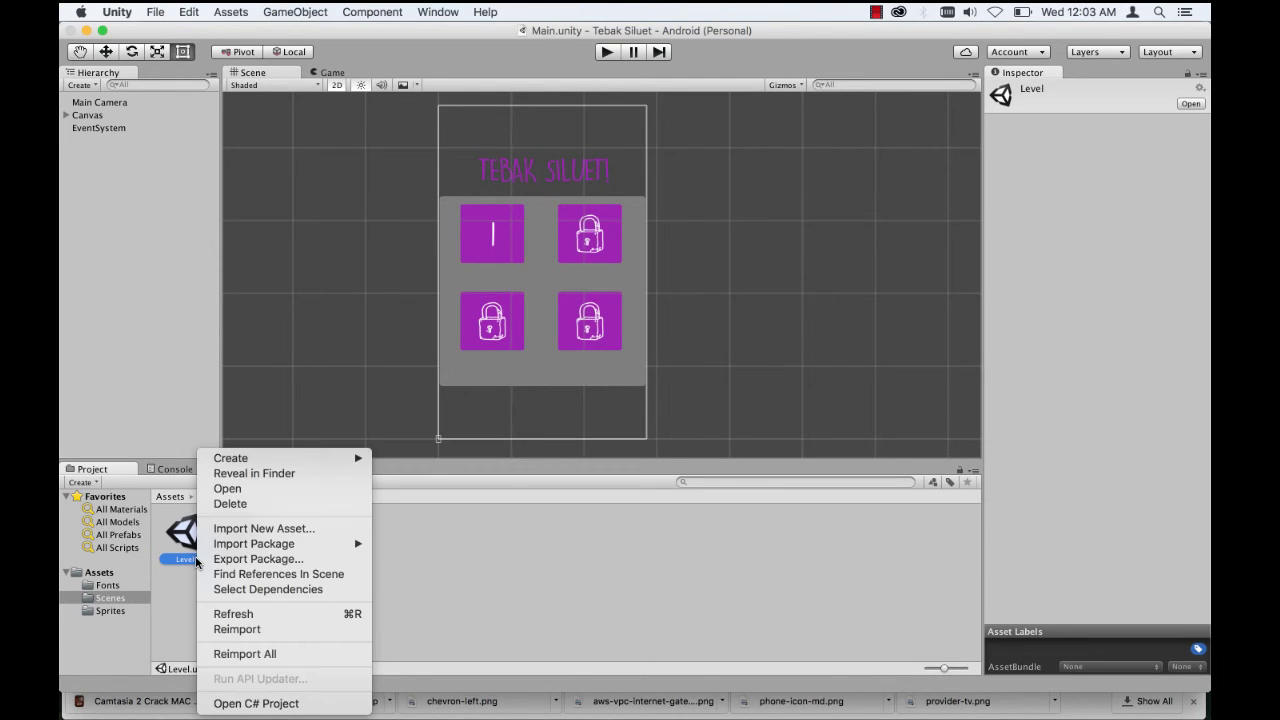
{"action": "left_click", "coordinate": [186, 561]}
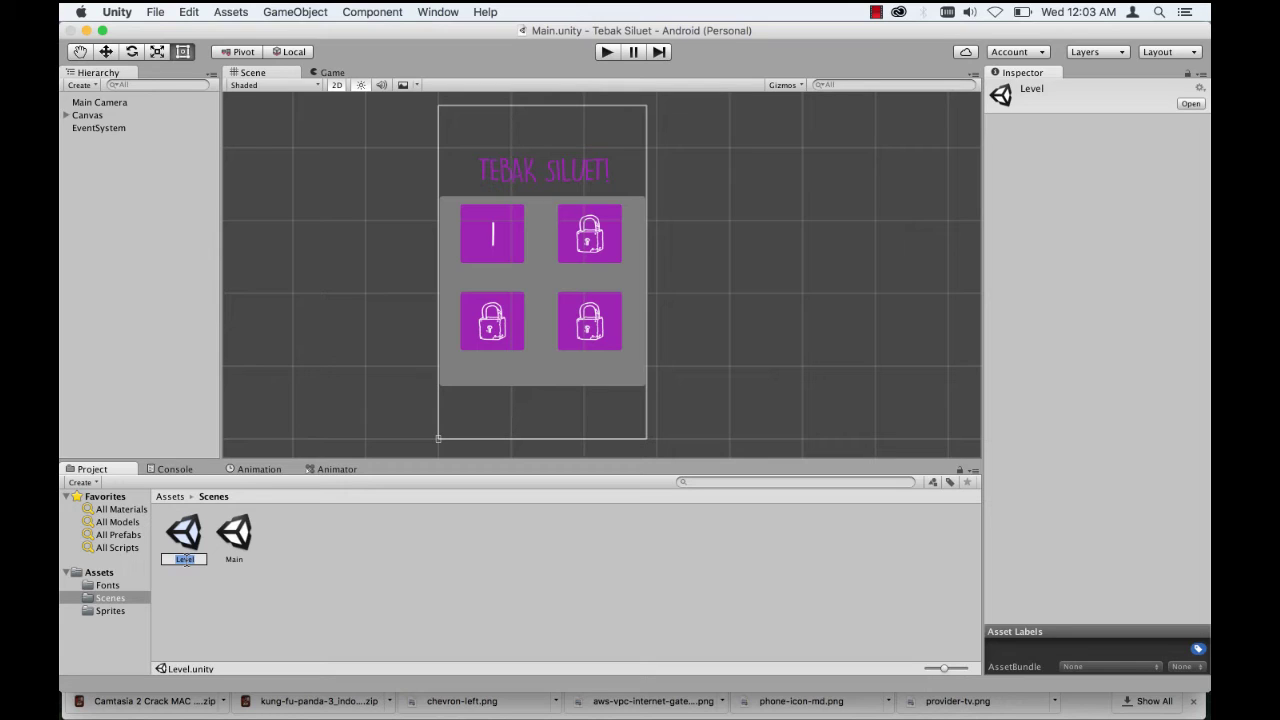
{"action": "type", "text": "Home"}
{"action": "key", "text": "Return"}
{"action": "double_click", "coordinate": [187, 540]}
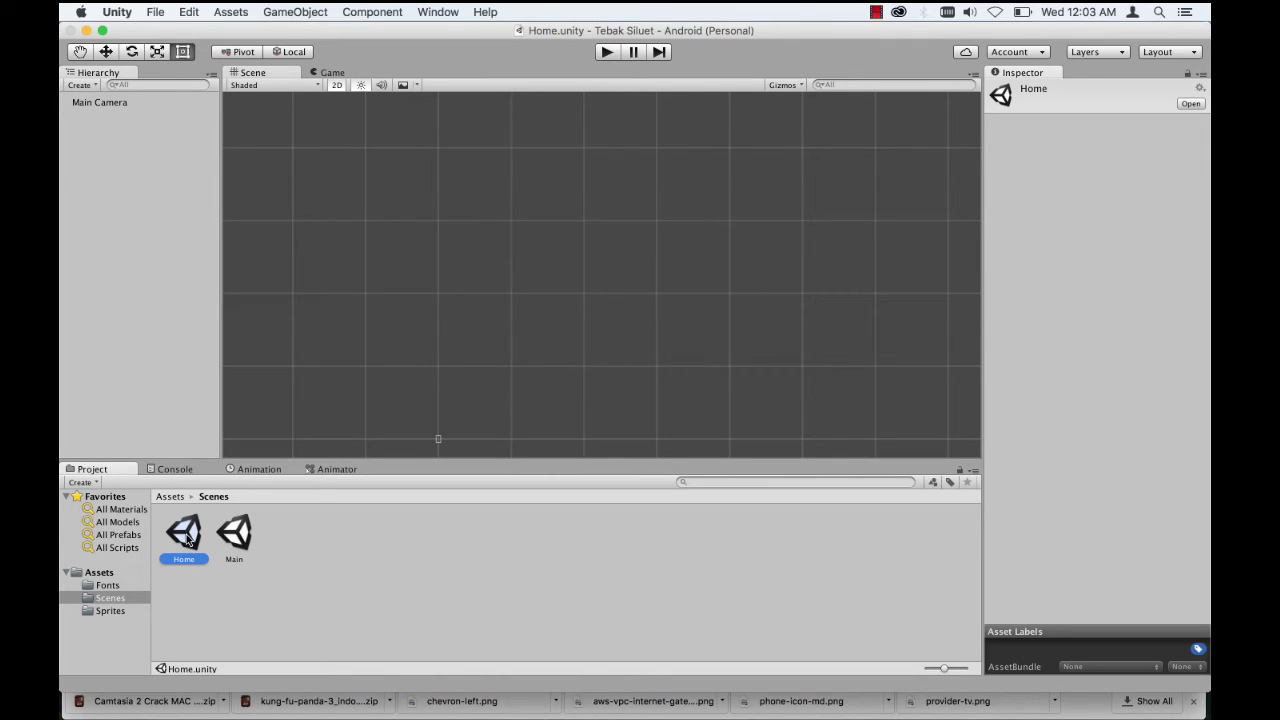
Step: Return to Assets > Scenes and alternate between the Main and Home scenes
{"action": "left_click", "coordinate": [172, 497]}
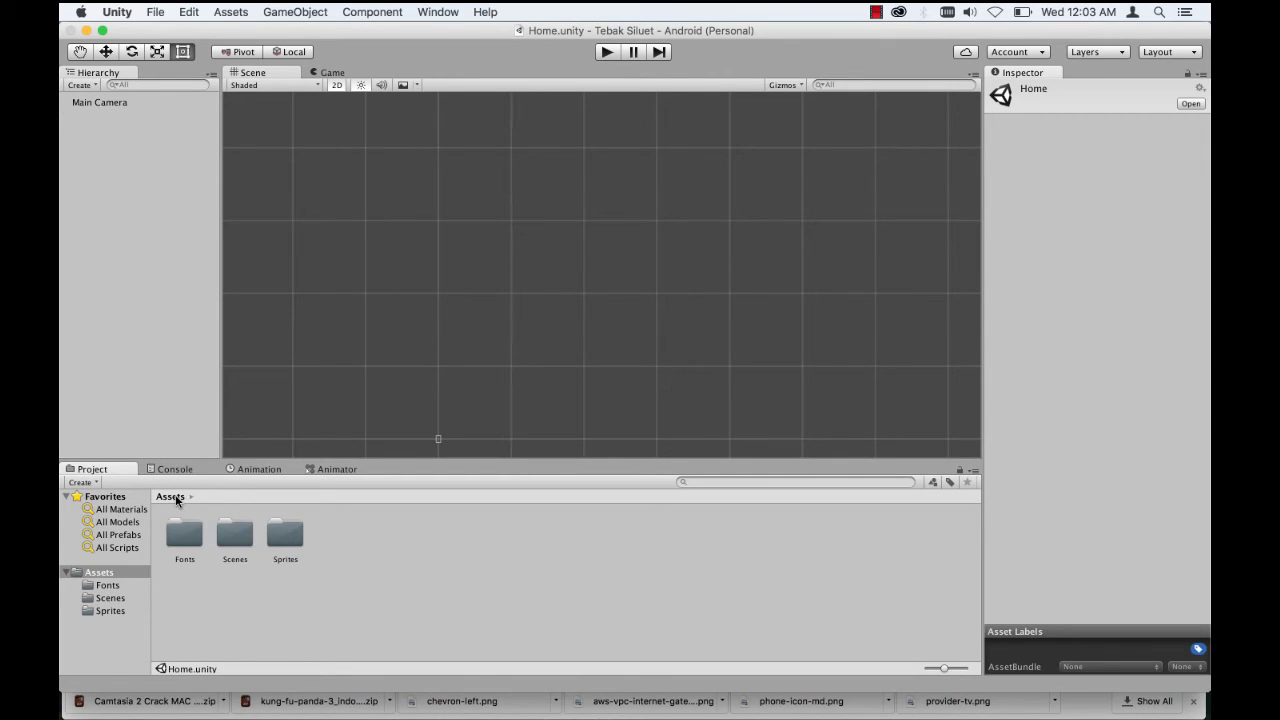
{"action": "double_click", "coordinate": [228, 530]}
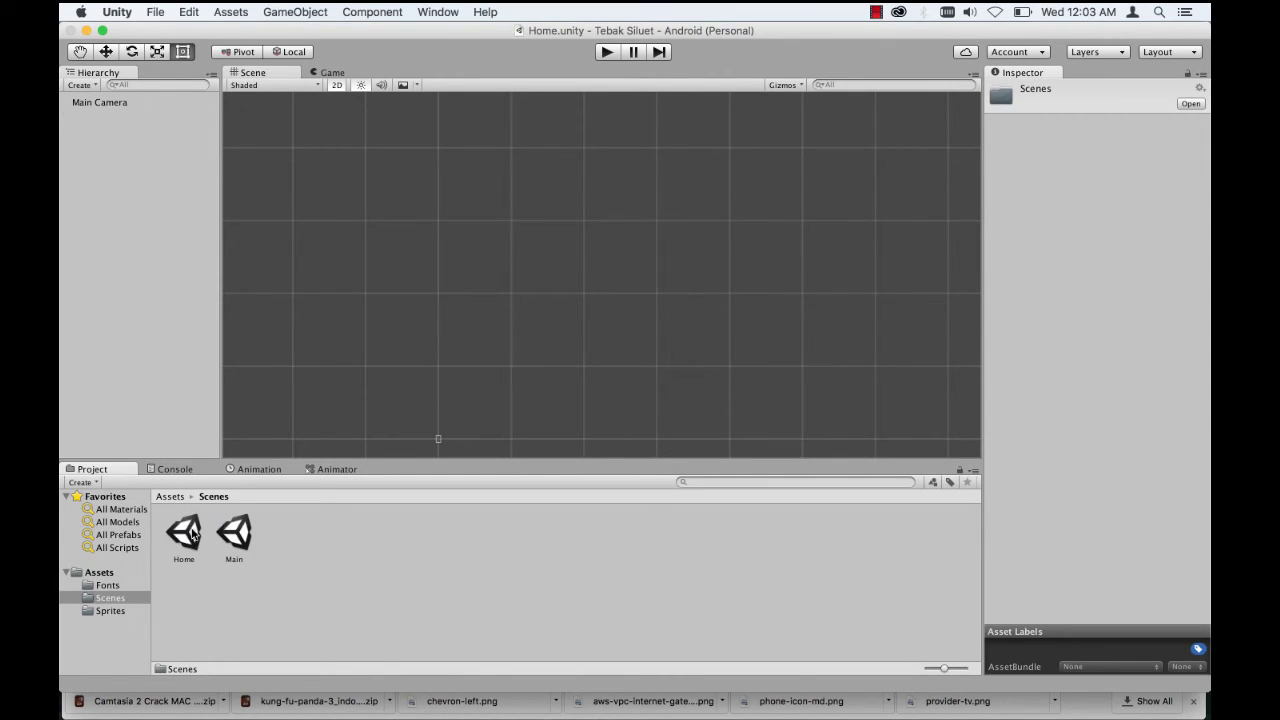
{"action": "double_click", "coordinate": [232, 532]}
{"action": "left_click", "coordinate": [189, 537]}
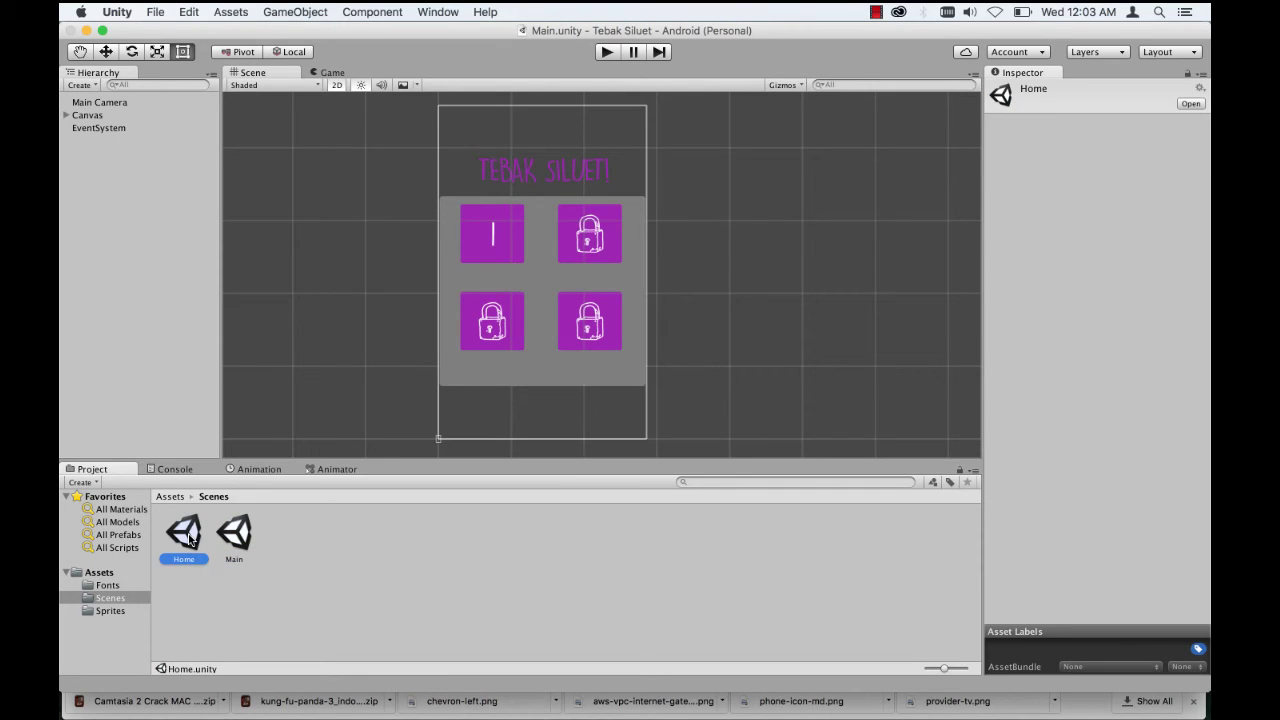
{"action": "double_click", "coordinate": [189, 537]}
{"action": "double_click", "coordinate": [233, 532]}
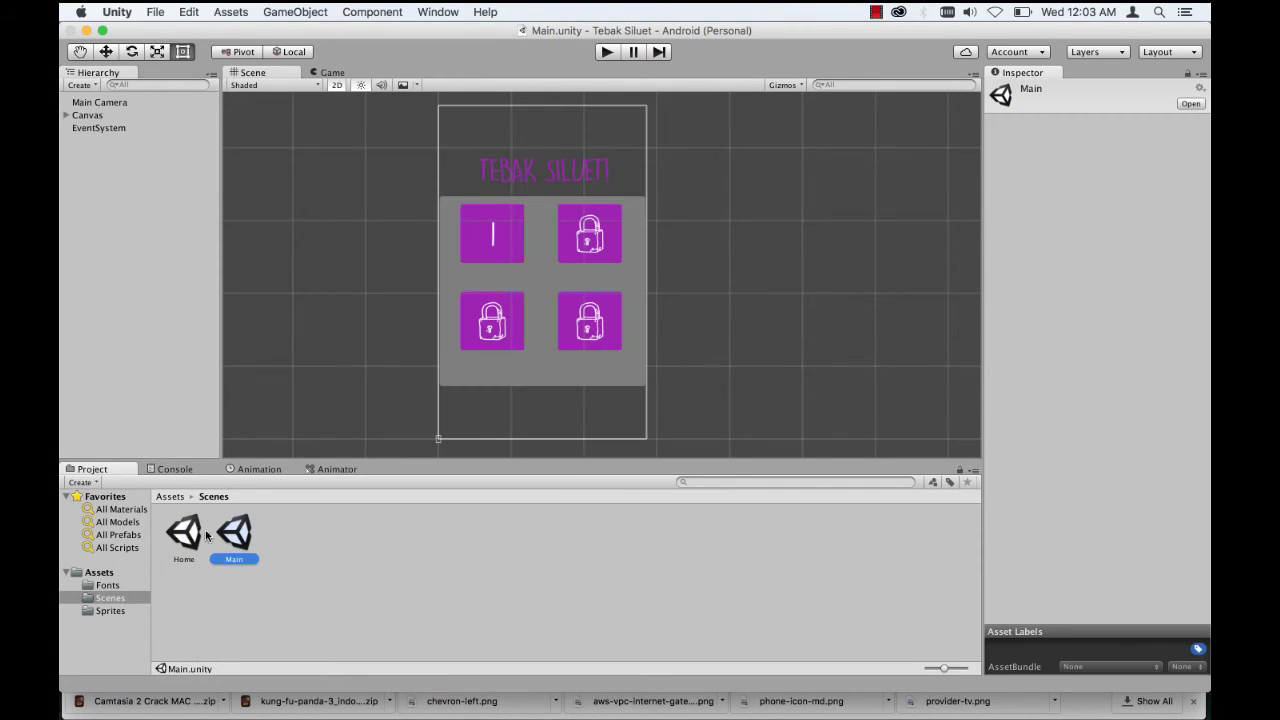
{"action": "double_click", "coordinate": [185, 530]}
{"action": "double_click", "coordinate": [239, 527]}
Step: Keep comparing Home and Main, finishing with the empty Home scene open
{"action": "left_click", "coordinate": [194, 536]}
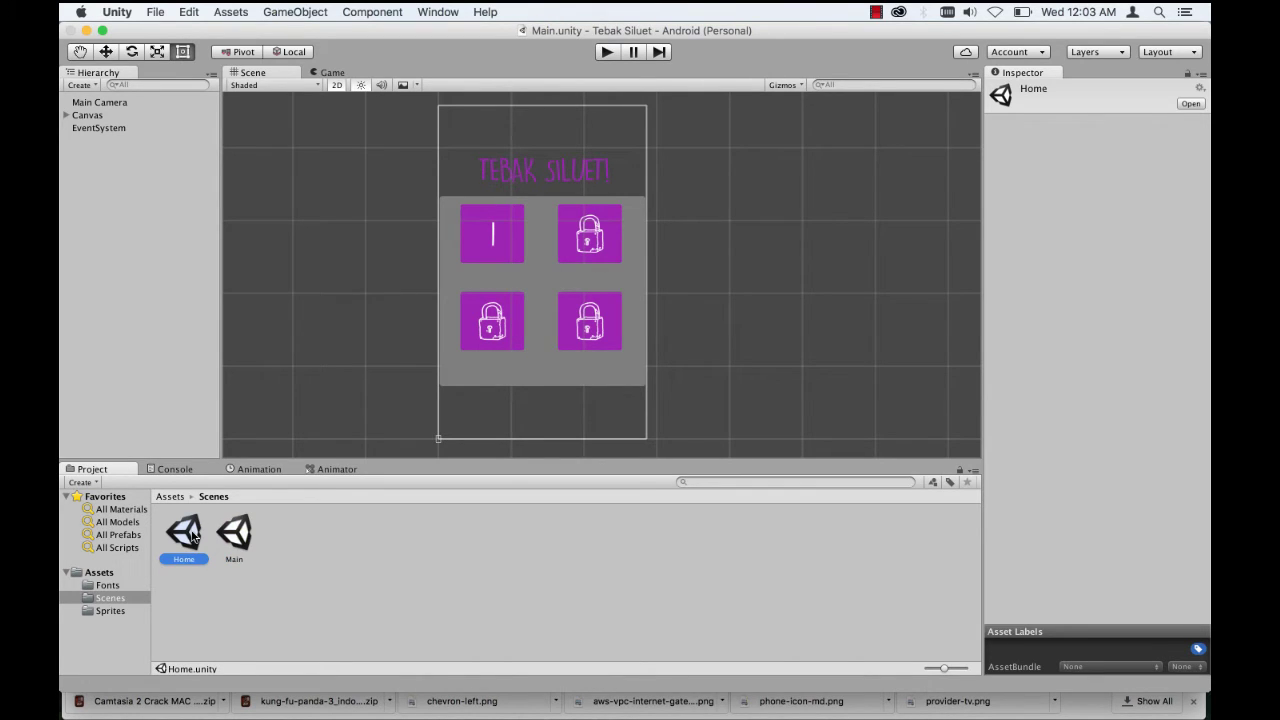
{"action": "left_click", "coordinate": [246, 530]}
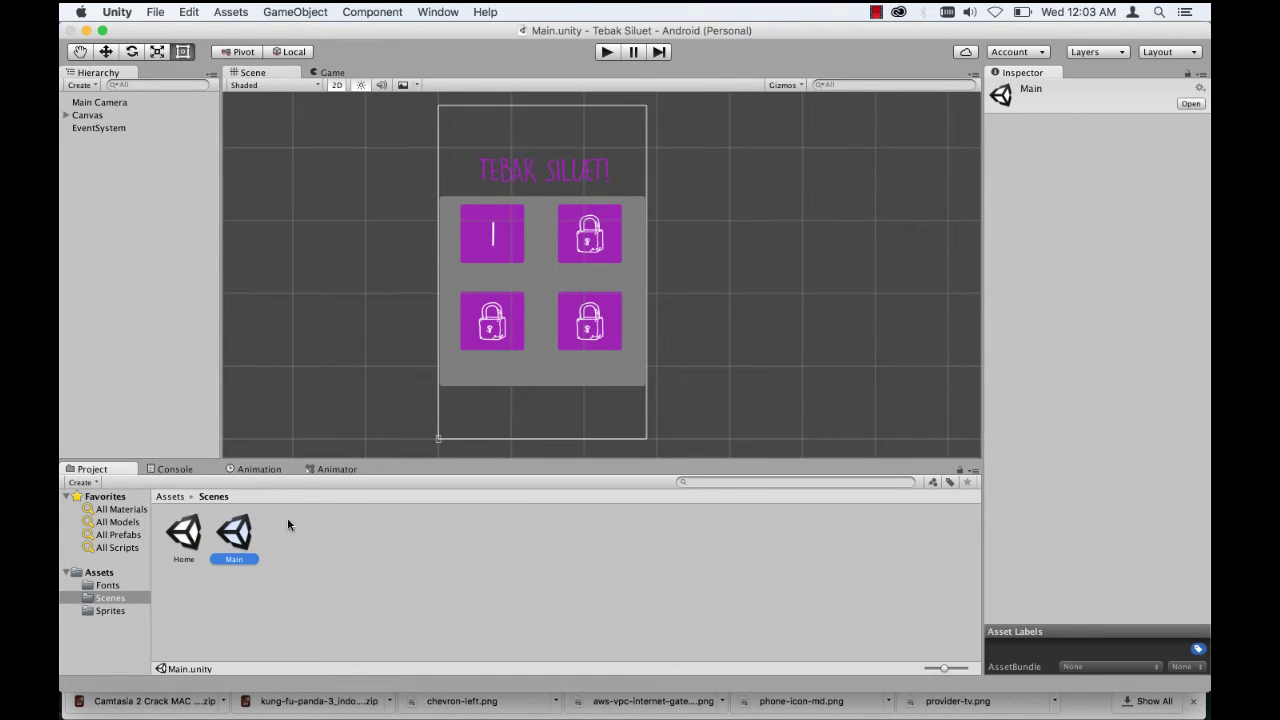
{"action": "double_click", "coordinate": [186, 533]}
{"action": "left_click", "coordinate": [240, 533]}
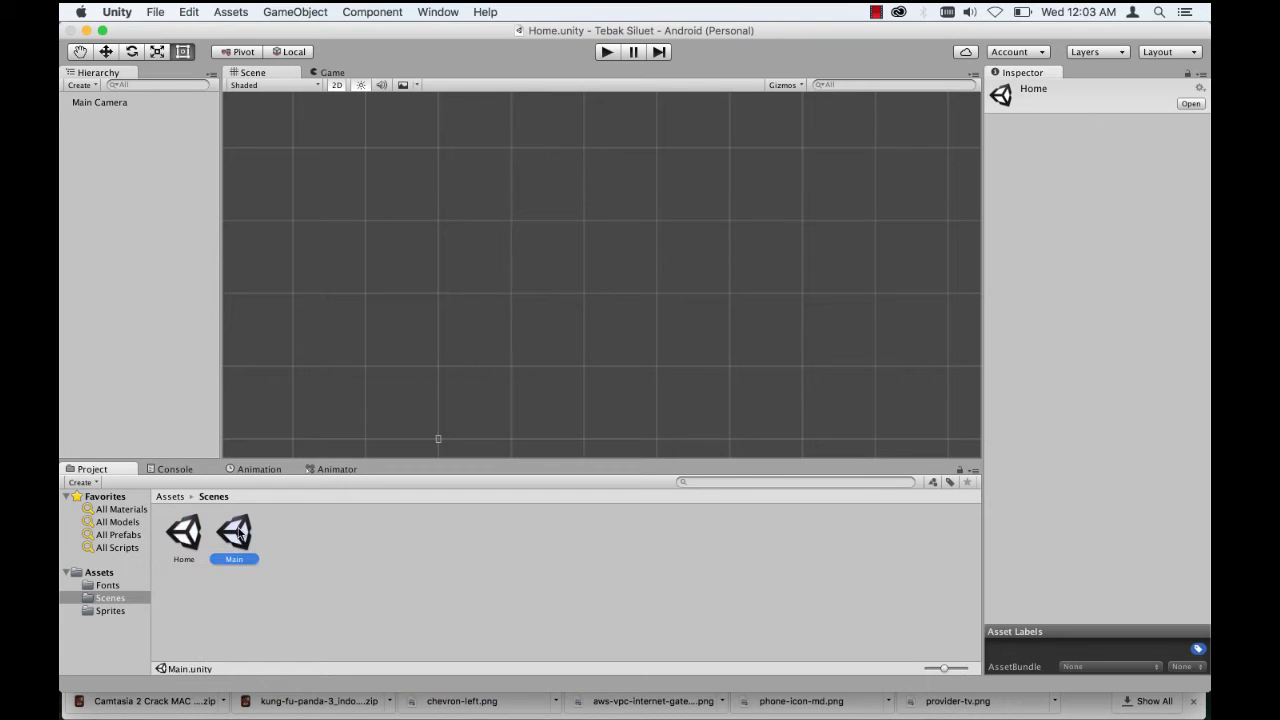
{"action": "double_click", "coordinate": [240, 533]}
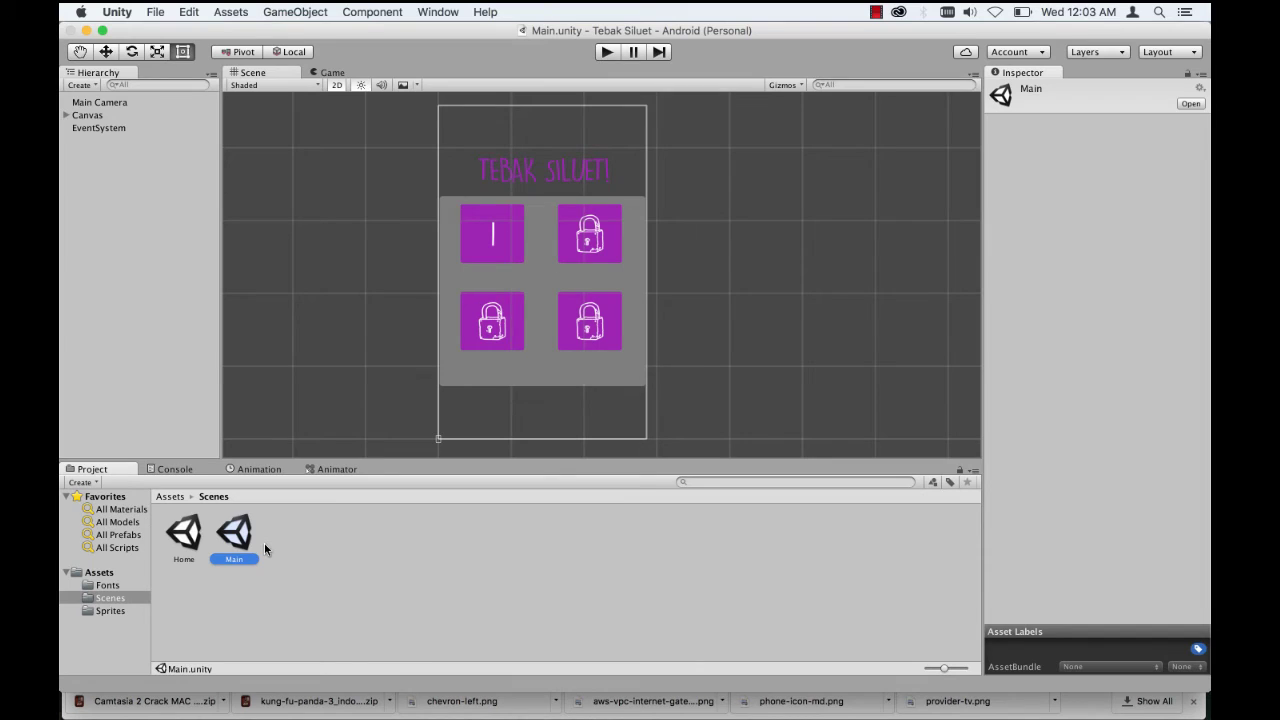
{"action": "double_click", "coordinate": [195, 535]}
{"action": "left_click", "coordinate": [236, 536]}
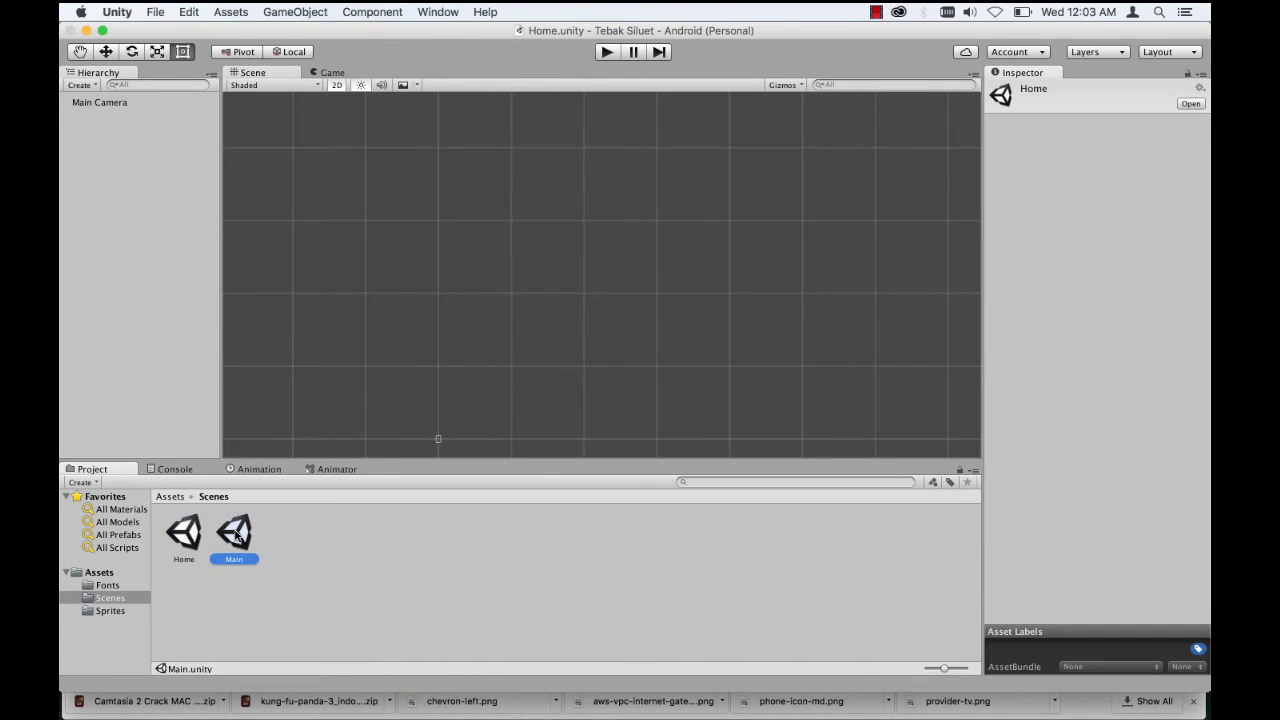
{"action": "double_click", "coordinate": [237, 536]}
{"action": "double_click", "coordinate": [194, 534]}
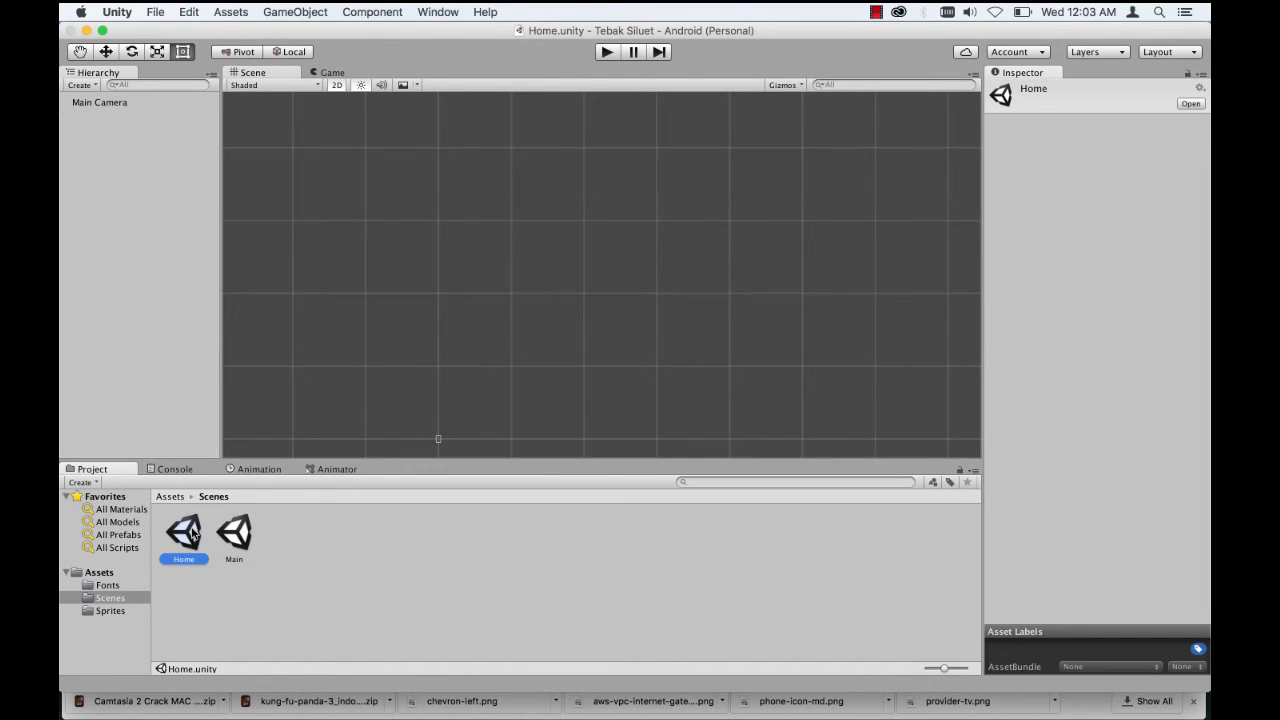
Step: Add a UI Canvas with a Button inside it to the Home scene
{"action": "right_click", "coordinate": [129, 143]}
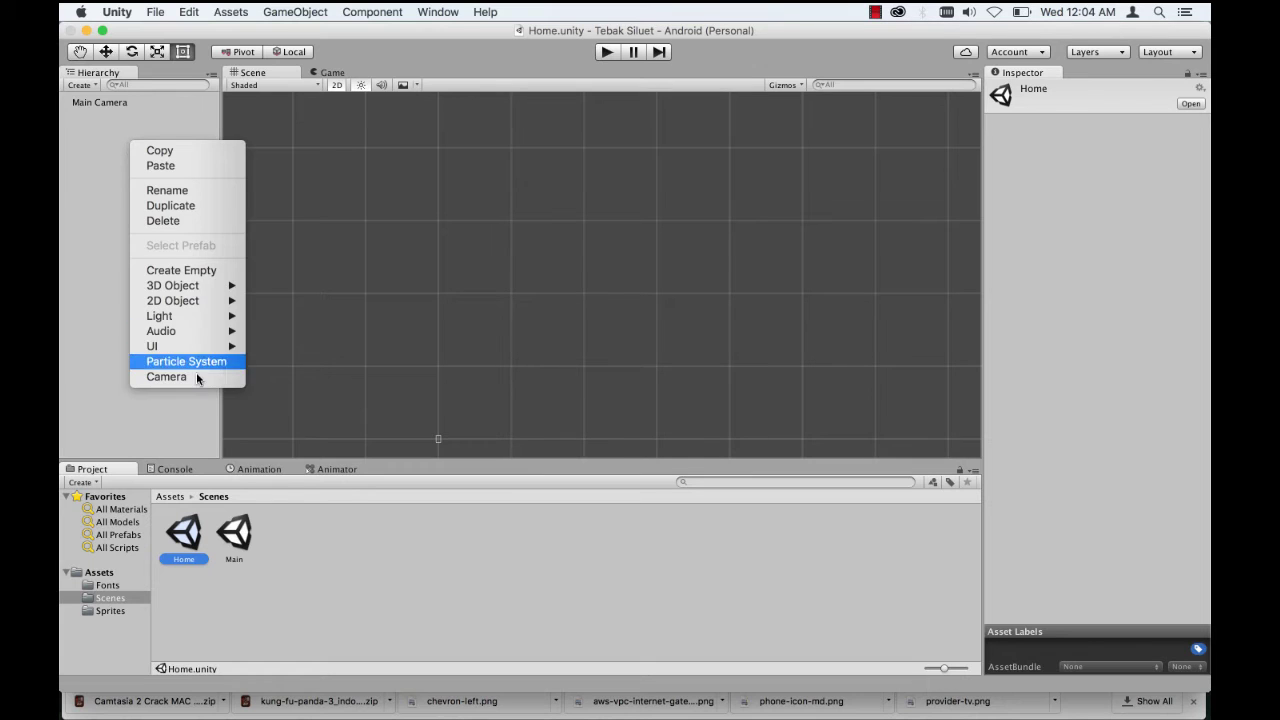
{"action": "mouse_move", "coordinate": [205, 348]}
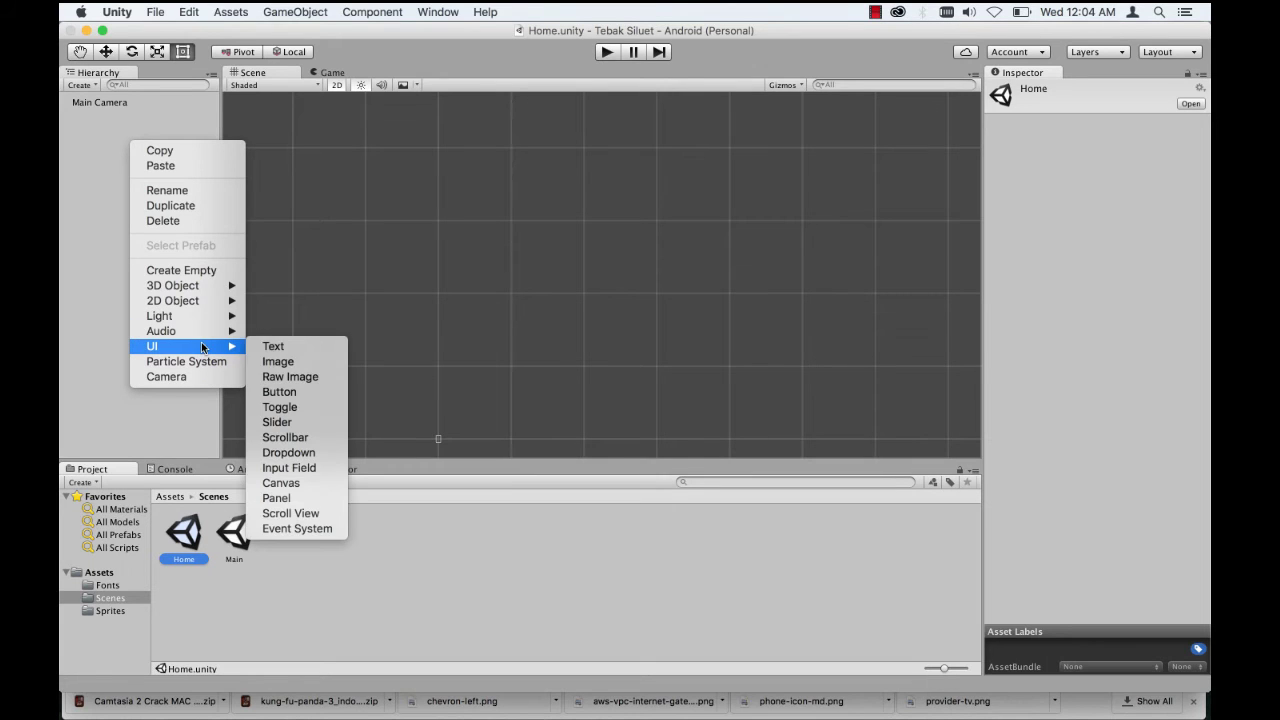
{"action": "left_click", "coordinate": [310, 484]}
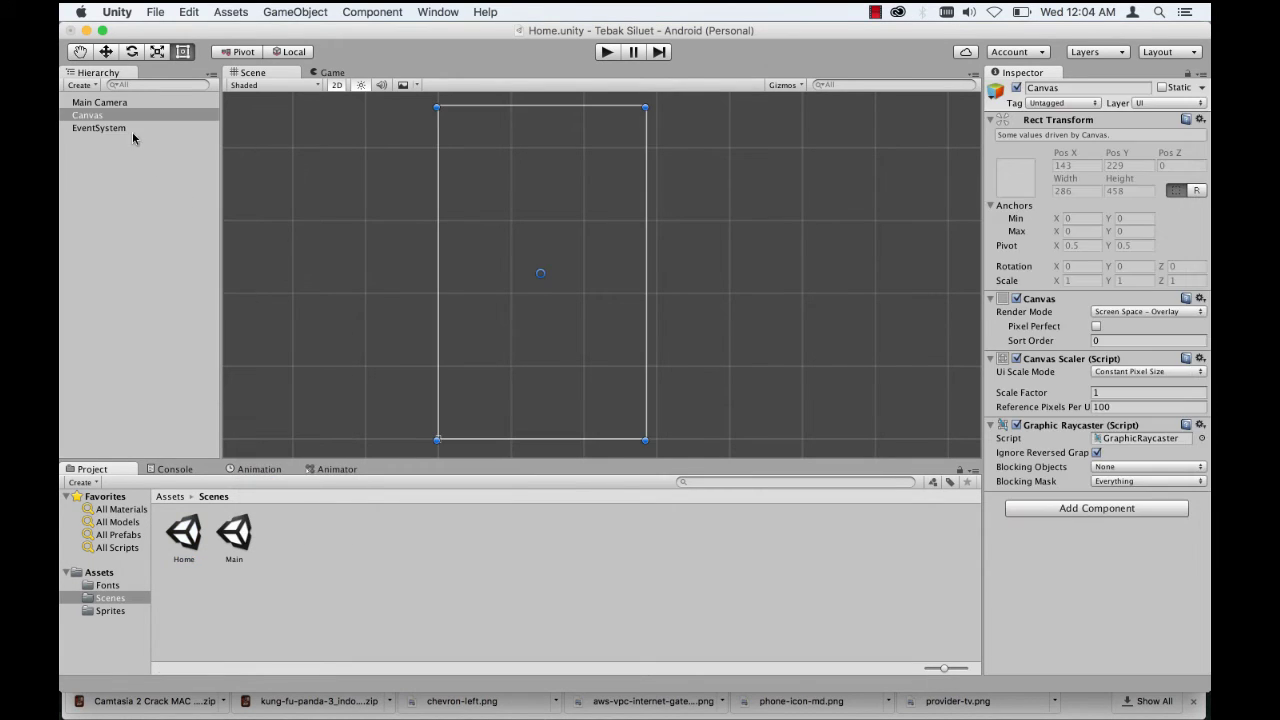
{"action": "left_click", "coordinate": [90, 116]}
{"action": "right_click", "coordinate": [92, 118]}
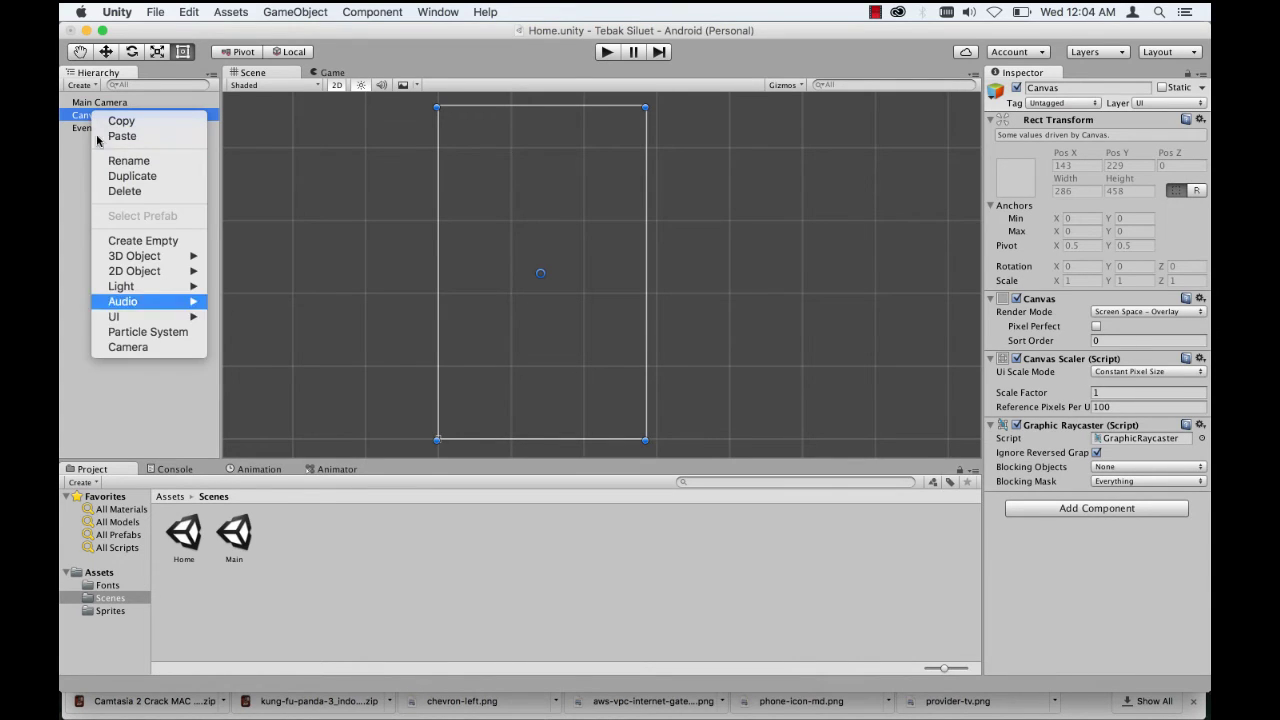
{"action": "mouse_move", "coordinate": [175, 317]}
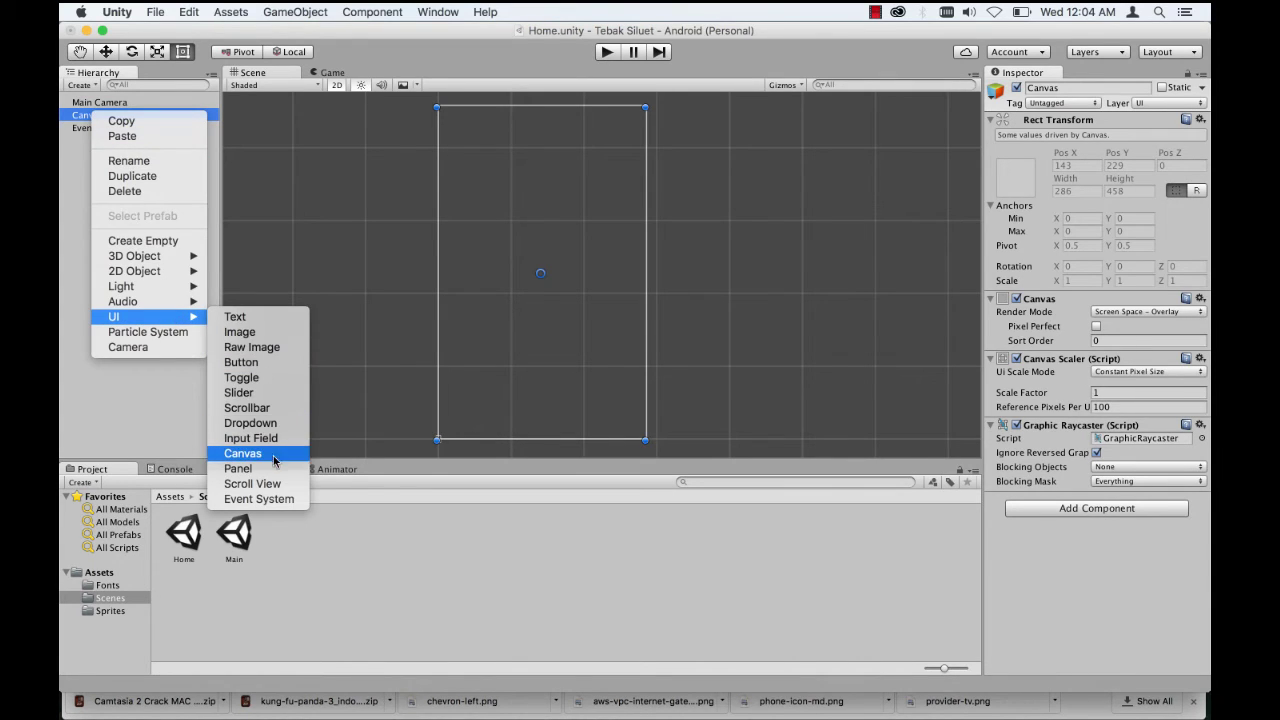
{"action": "left_click", "coordinate": [265, 364]}
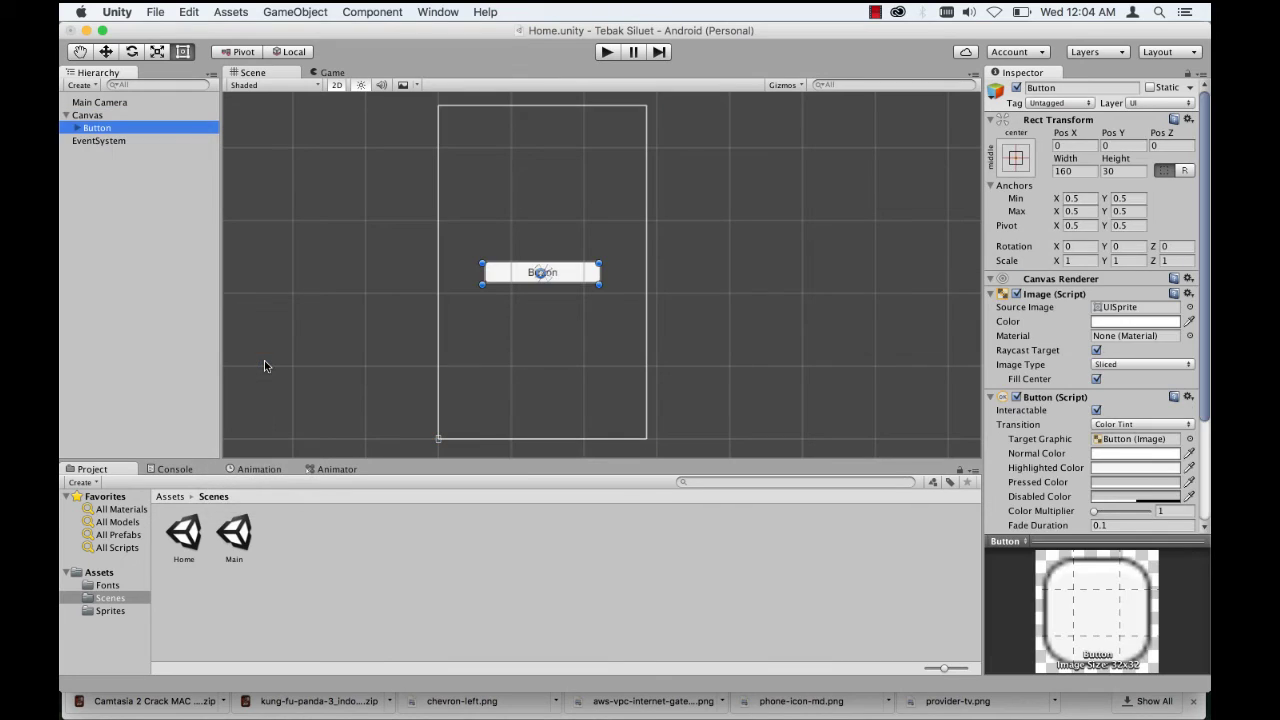
Step: Give the button the purple tebak siluet_17 sprite from the Sprites folder
{"action": "left_click", "coordinate": [170, 496]}
{"action": "left_click", "coordinate": [285, 533]}
{"action": "double_click", "coordinate": [285, 533]}
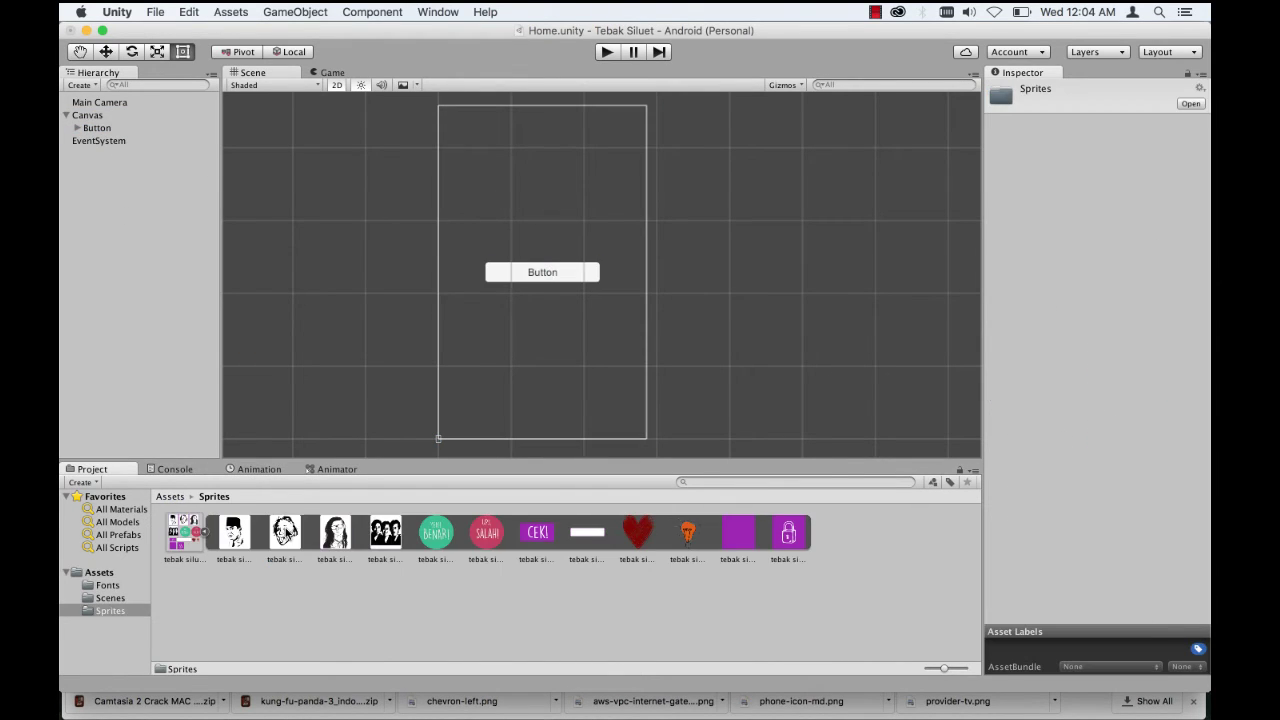
{"action": "left_click", "coordinate": [105, 126]}
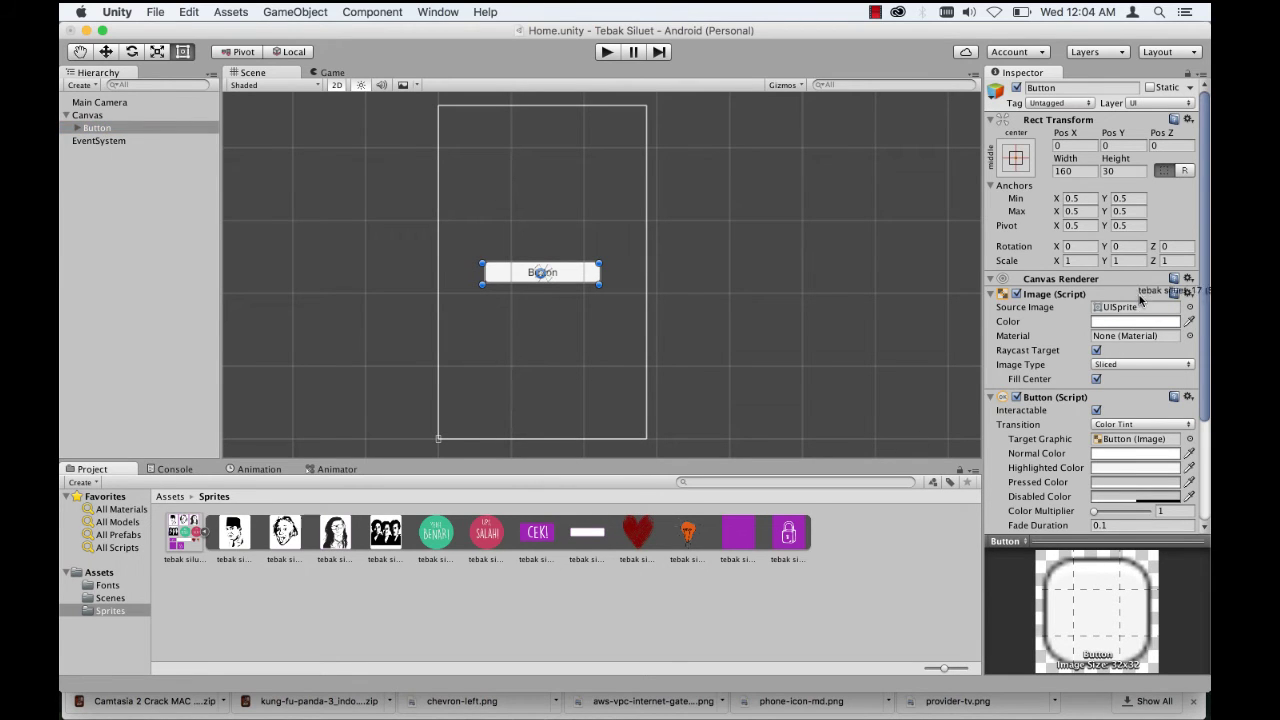
{"action": "left_click_drag", "start_coordinate": [1067, 369], "coordinate": [1135, 307]}
Step: Make the button's label read 'Main' in bold with Best Fit enabled
{"action": "scroll", "coordinate": [1083, 399], "scroll_direction": "down", "scroll_amount": 5}
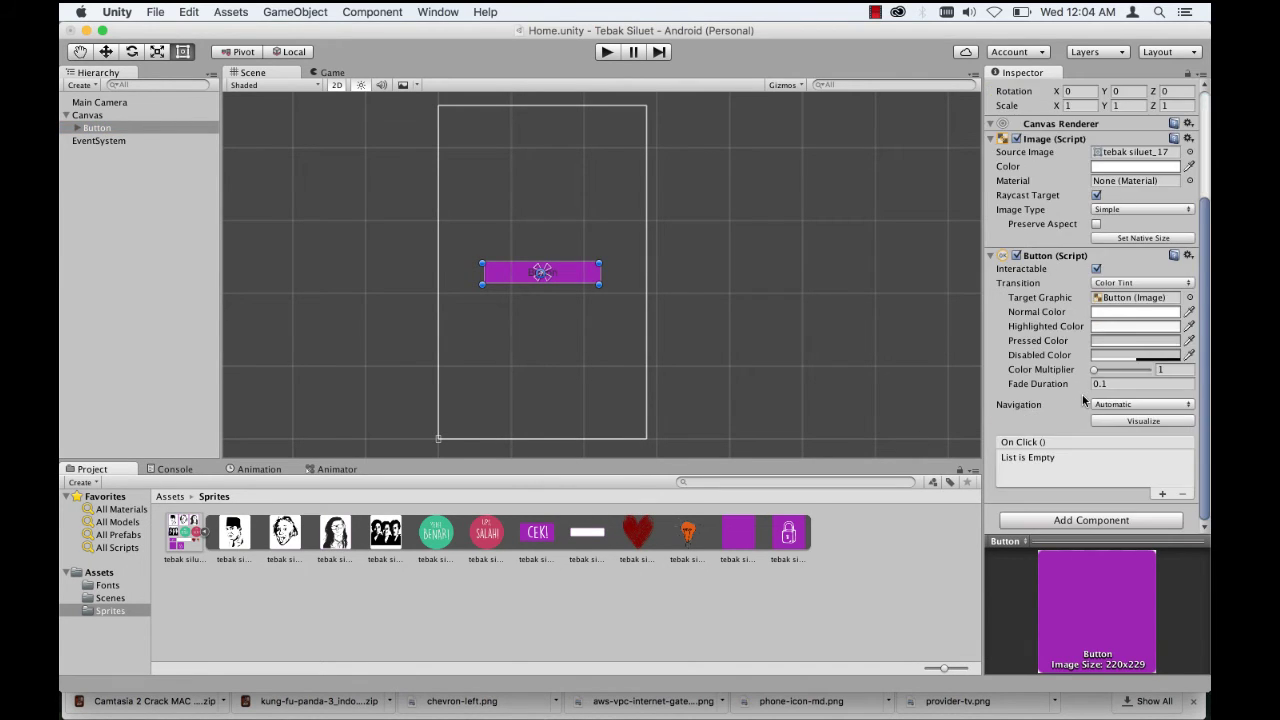
{"action": "left_click", "coordinate": [76, 128]}
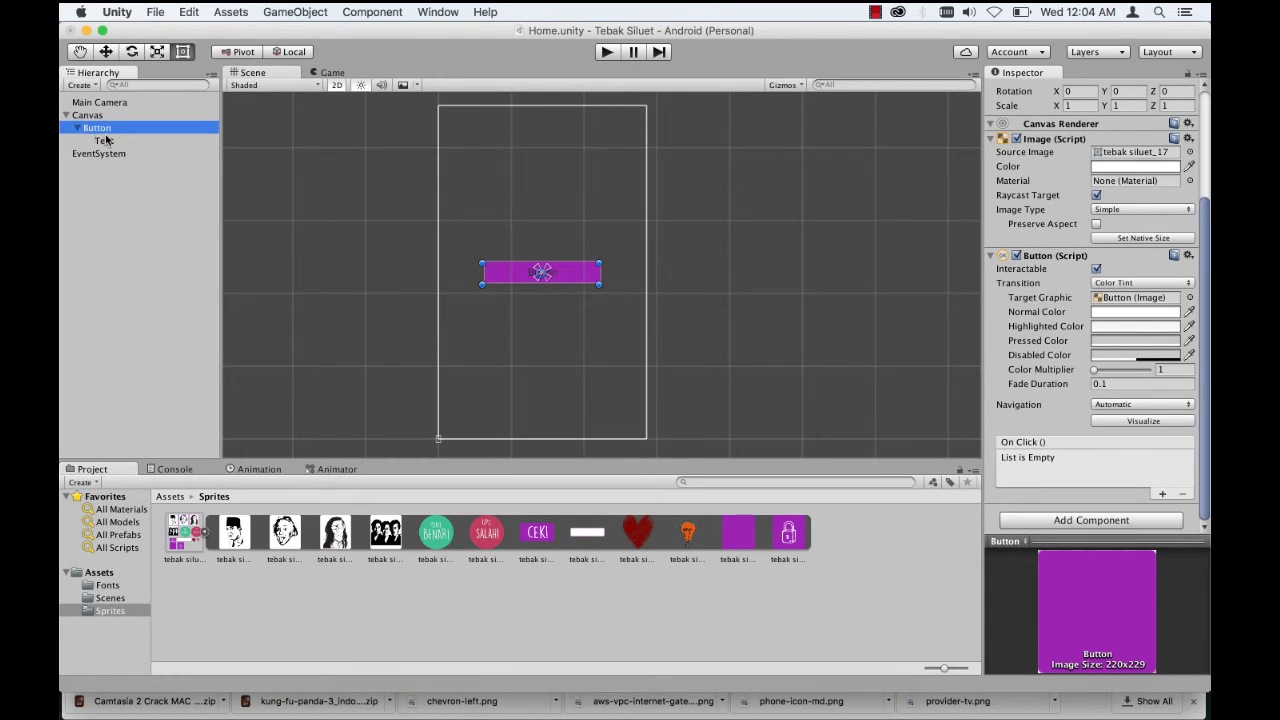
{"action": "left_click", "coordinate": [107, 141]}
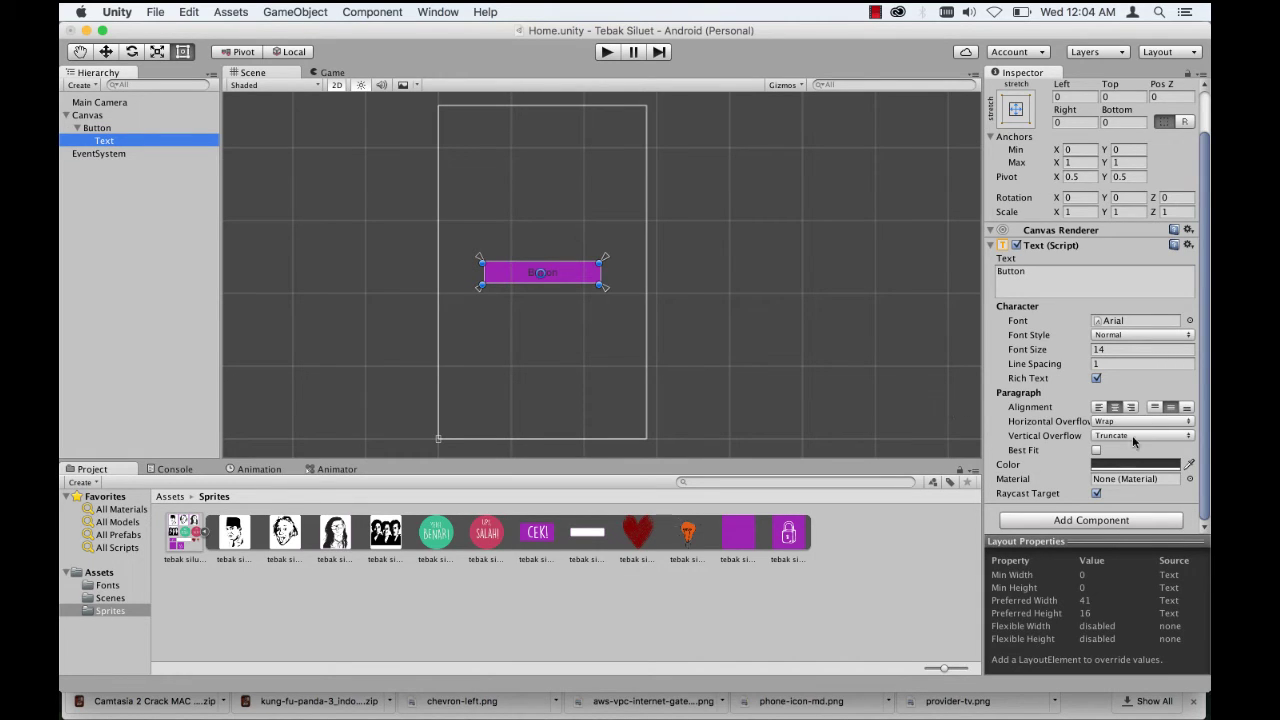
{"action": "left_click", "coordinate": [1097, 452]}
{"action": "left_click", "coordinate": [1138, 335]}
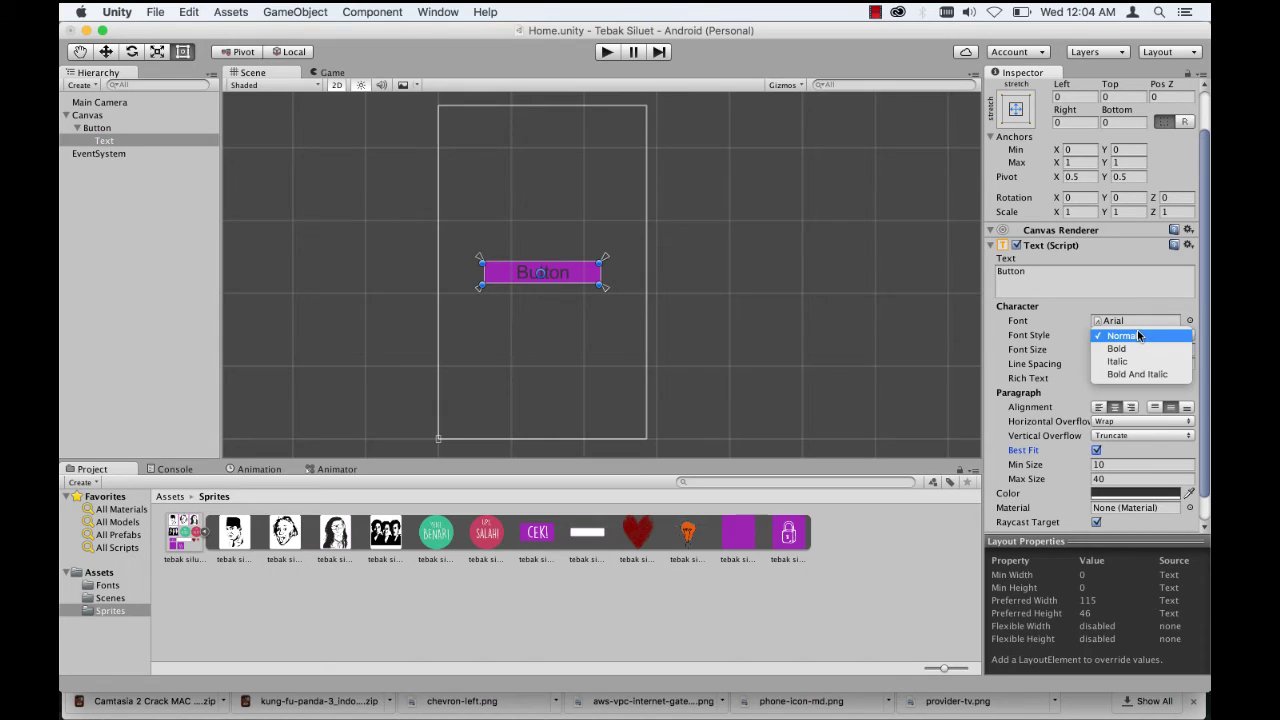
{"action": "left_click", "coordinate": [1117, 348]}
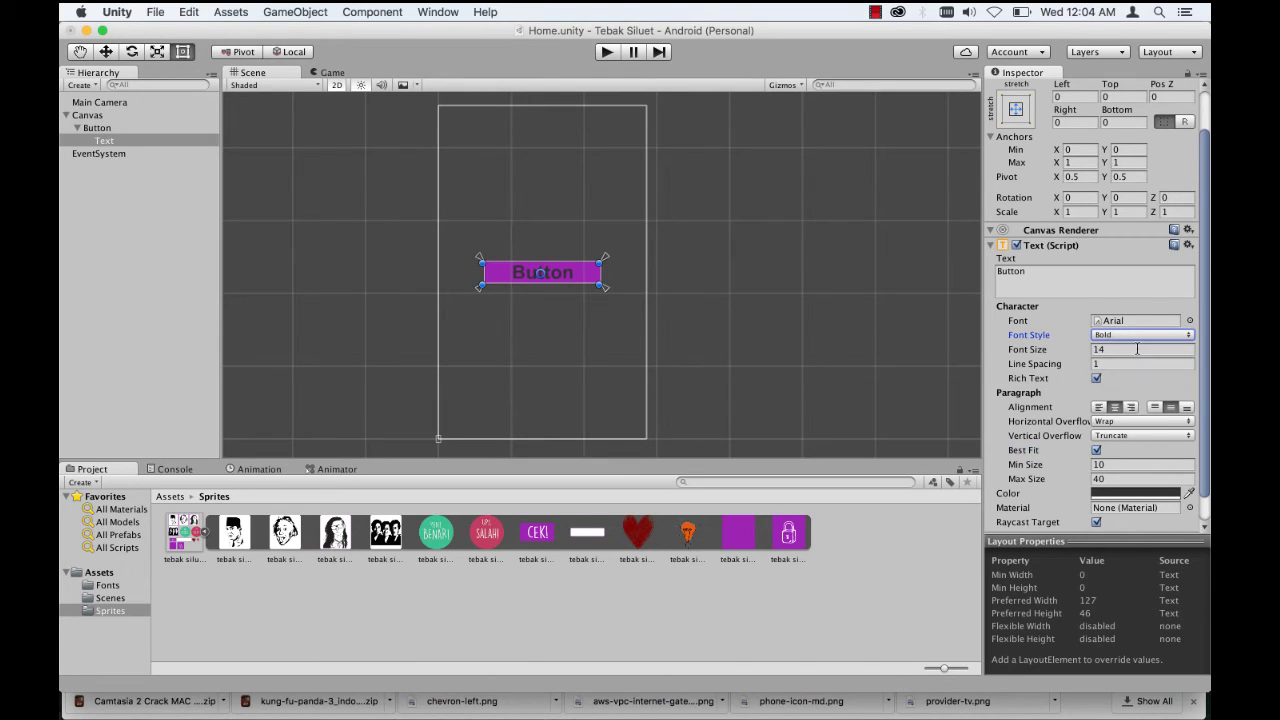
{"action": "left_click", "coordinate": [1038, 272]}
{"action": "type", "text": "Main"}
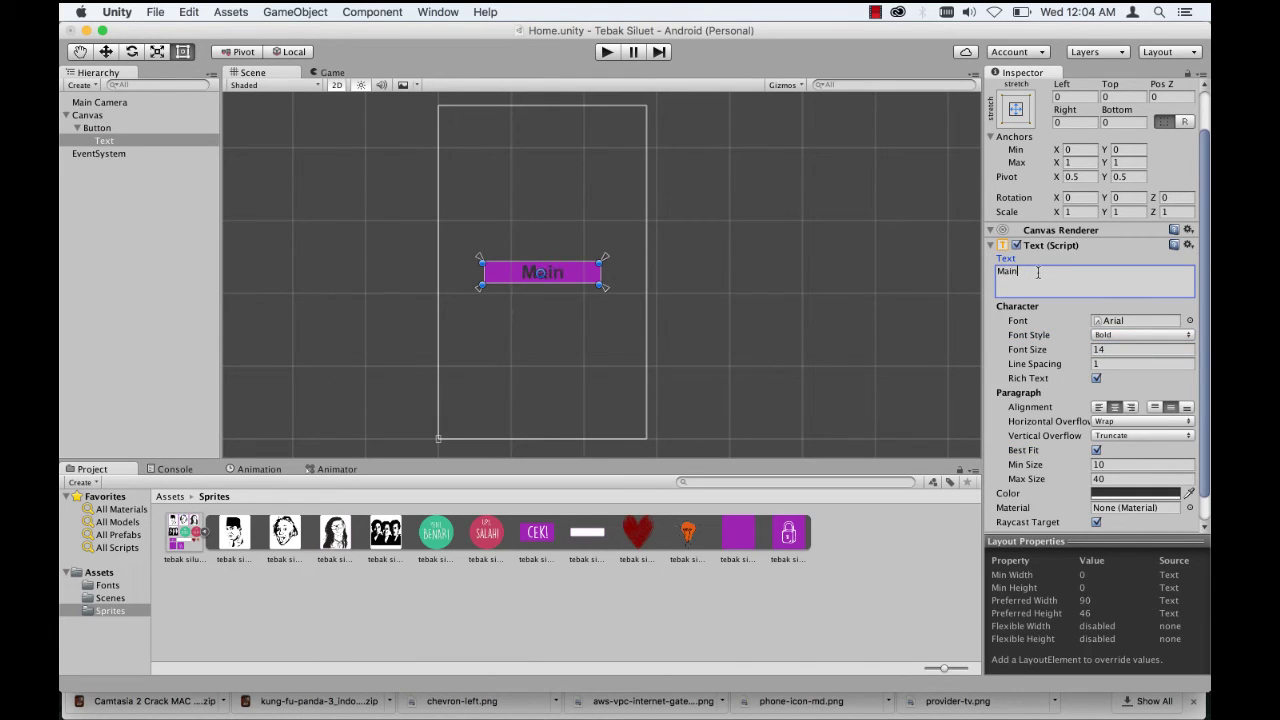
Step: Keep the label Bold and switch its font to DK Lemon Yellow
{"action": "left_click", "coordinate": [1183, 341]}
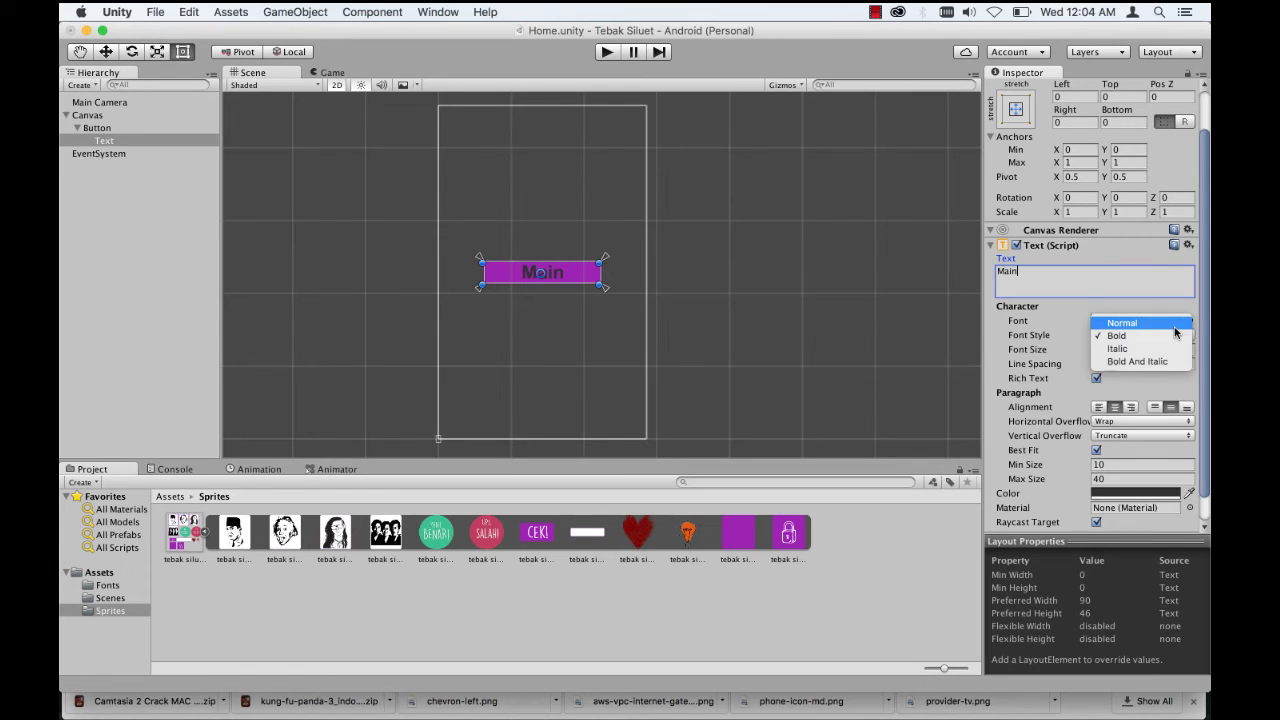
{"action": "left_click", "coordinate": [1160, 321]}
{"action": "left_click", "coordinate": [1166, 337]}
{"action": "left_click", "coordinate": [1155, 348]}
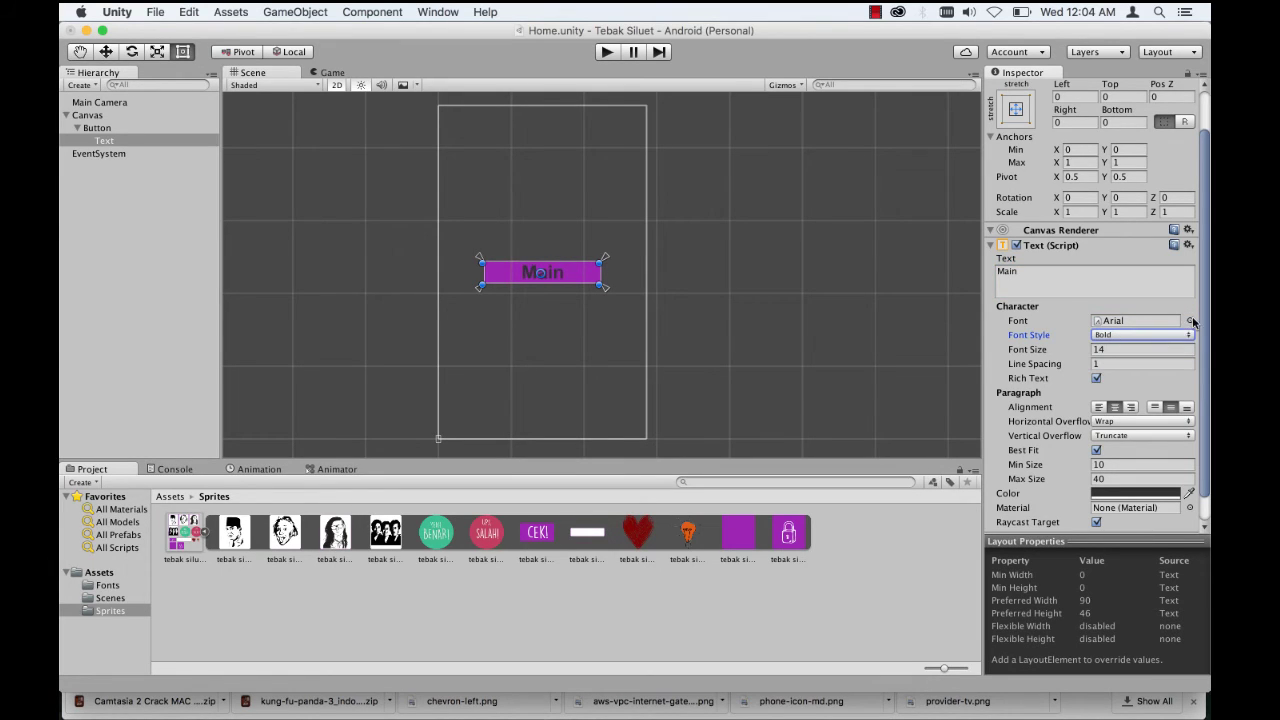
{"action": "left_click", "coordinate": [1190, 320]}
{"action": "double_click", "coordinate": [175, 110]}
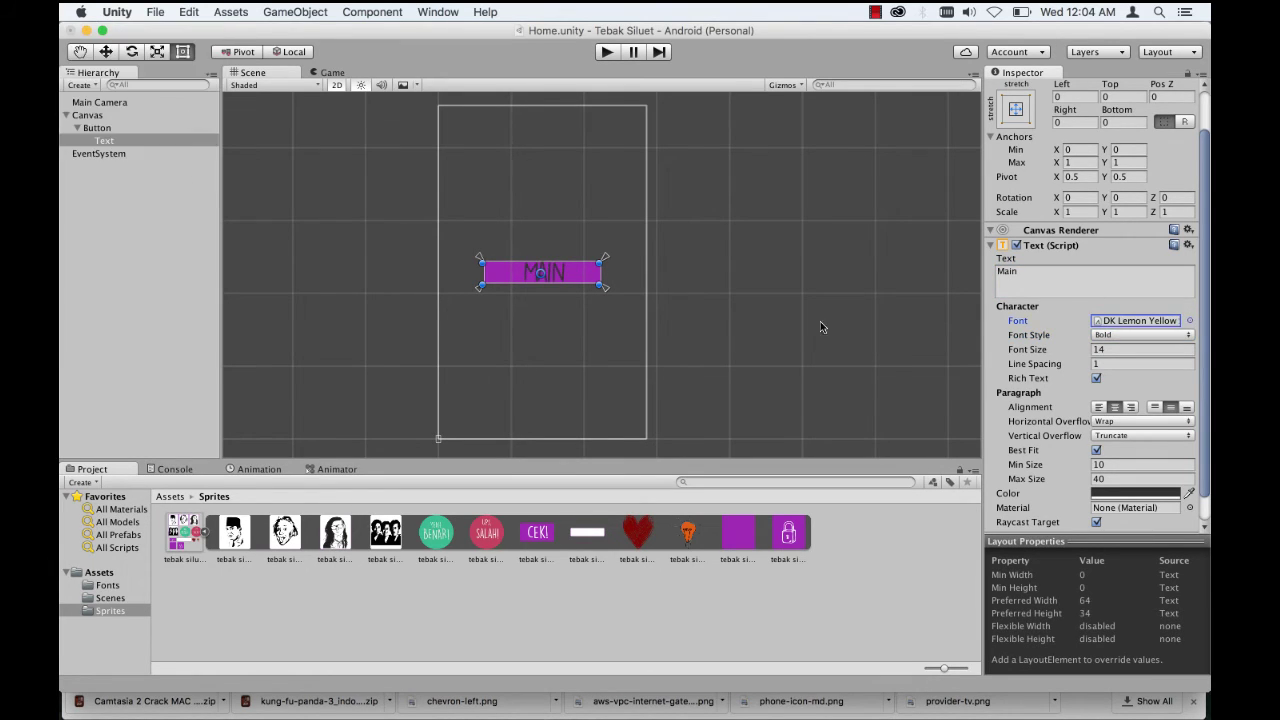
Step: Cap the label's best-fit size at 24 and colour it white
{"action": "scroll", "coordinate": [1110, 447], "scroll_direction": "down", "scroll_amount": 1}
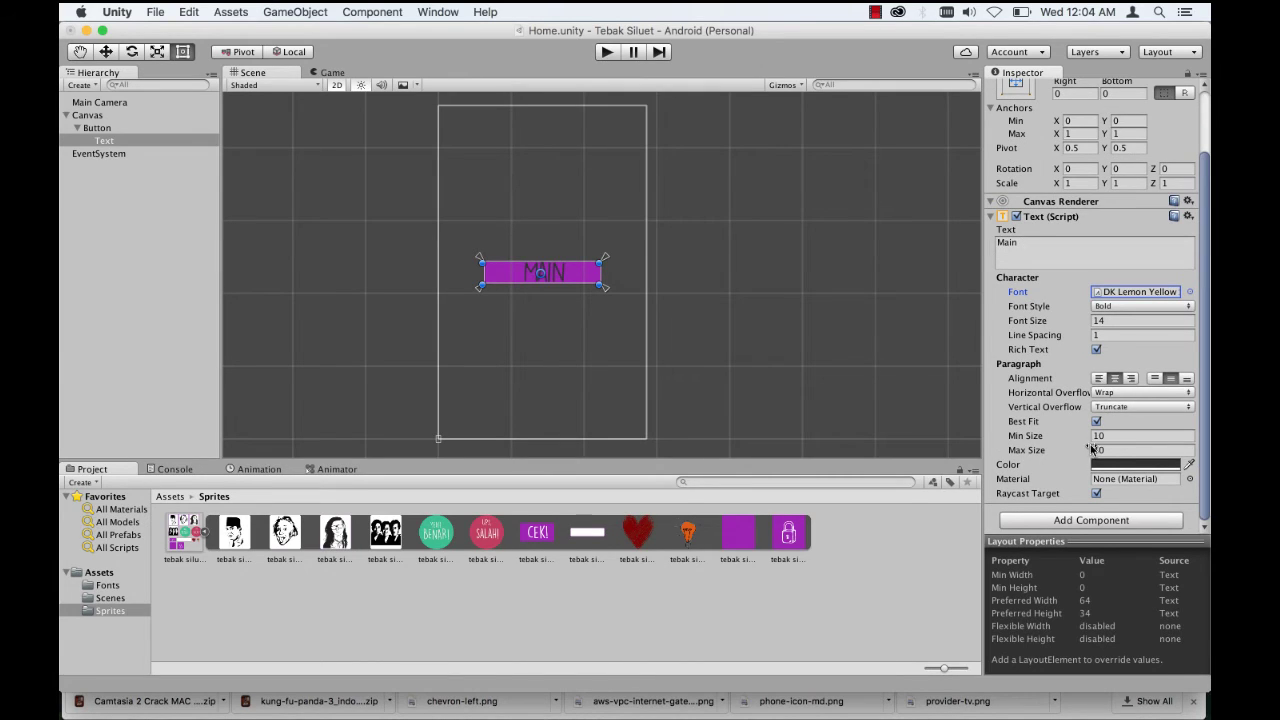
{"action": "left_click", "coordinate": [1041, 454]}
{"action": "left_click_drag", "start_coordinate": [1041, 454], "coordinate": [1022, 456]}
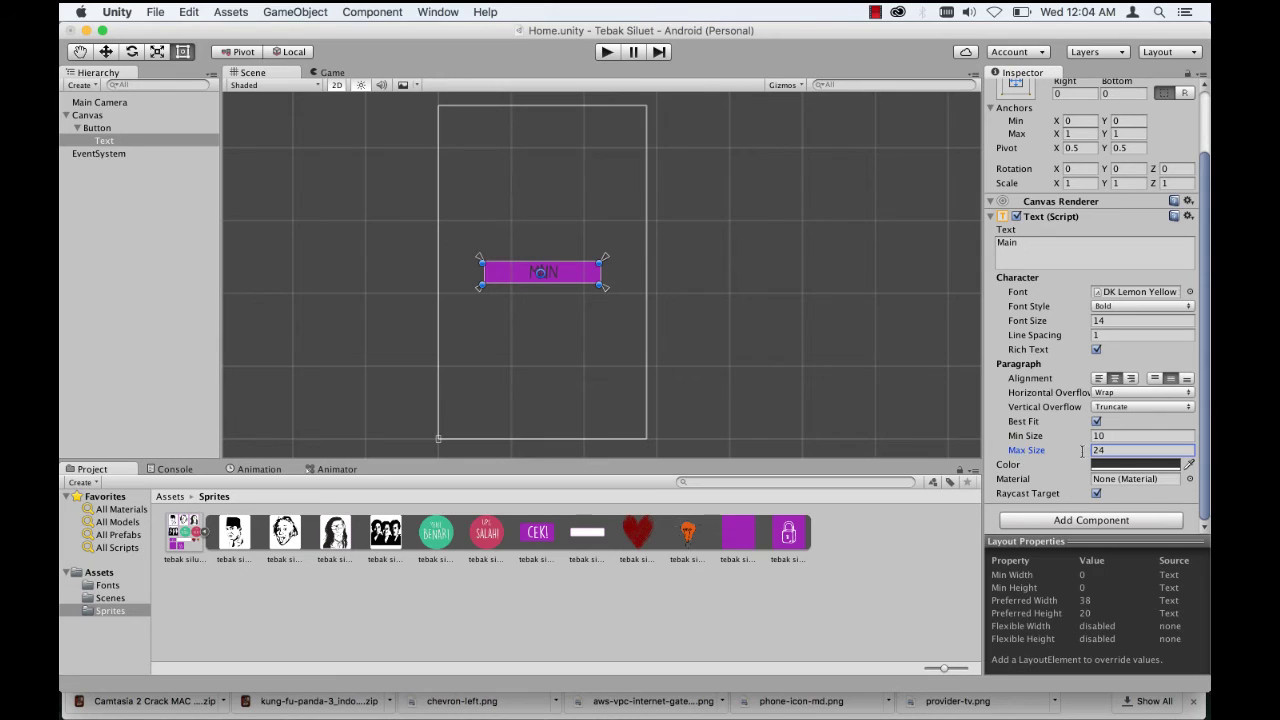
{"action": "left_click", "coordinate": [1117, 466]}
{"action": "left_click_drag", "start_coordinate": [946, 199], "coordinate": [872, 109]}
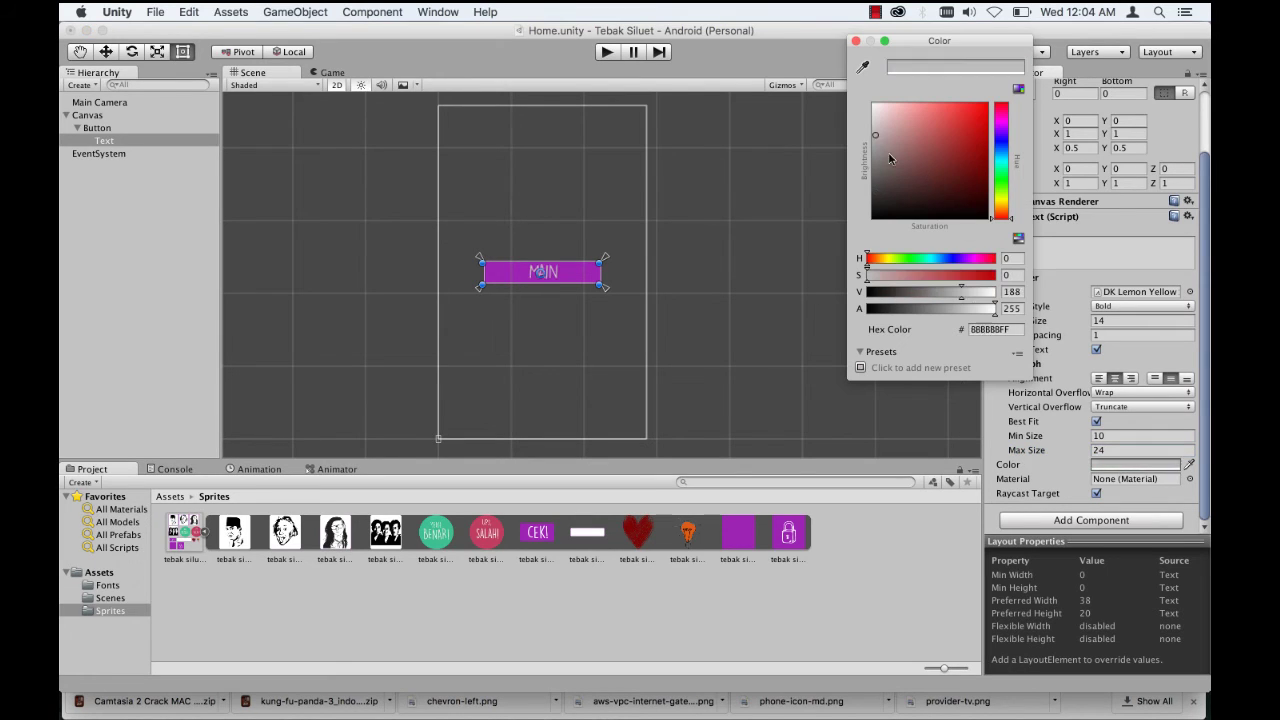
{"action": "left_click", "coordinate": [856, 41]}
{"action": "left_click", "coordinate": [97, 128]}
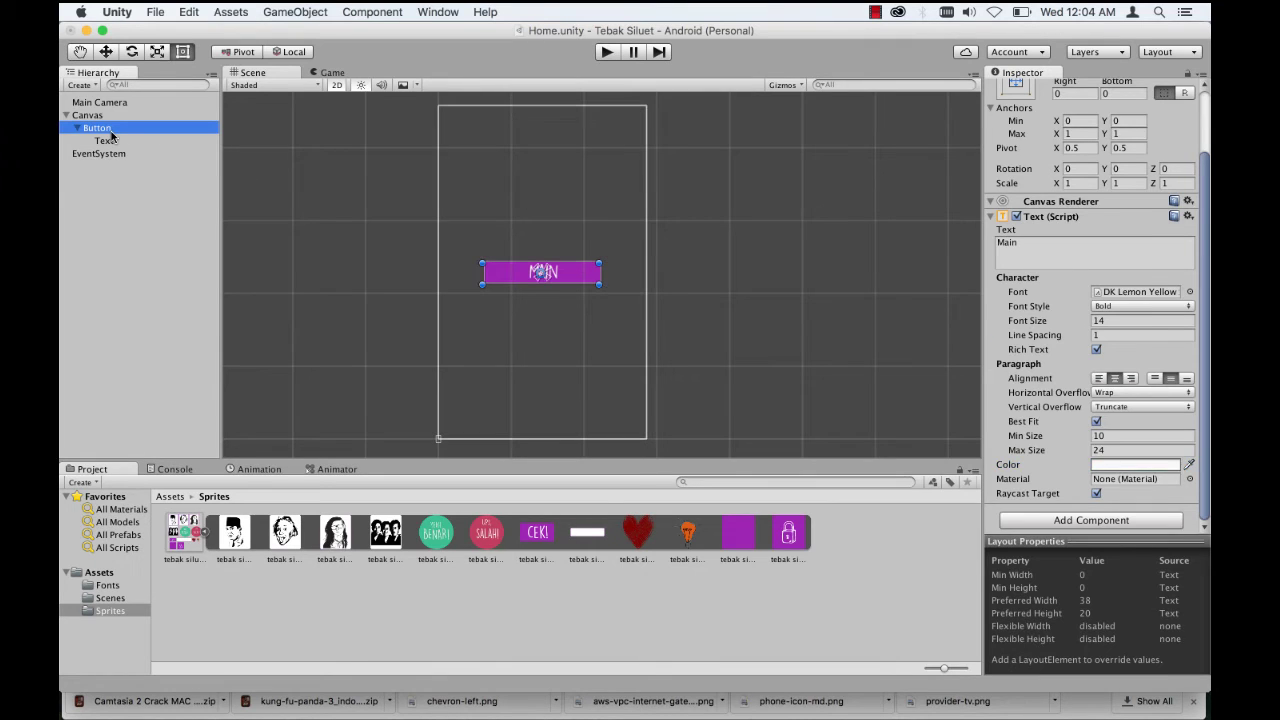
Step: Rename the button to Button Play and duplicate it
{"action": "left_click", "coordinate": [1068, 88]}
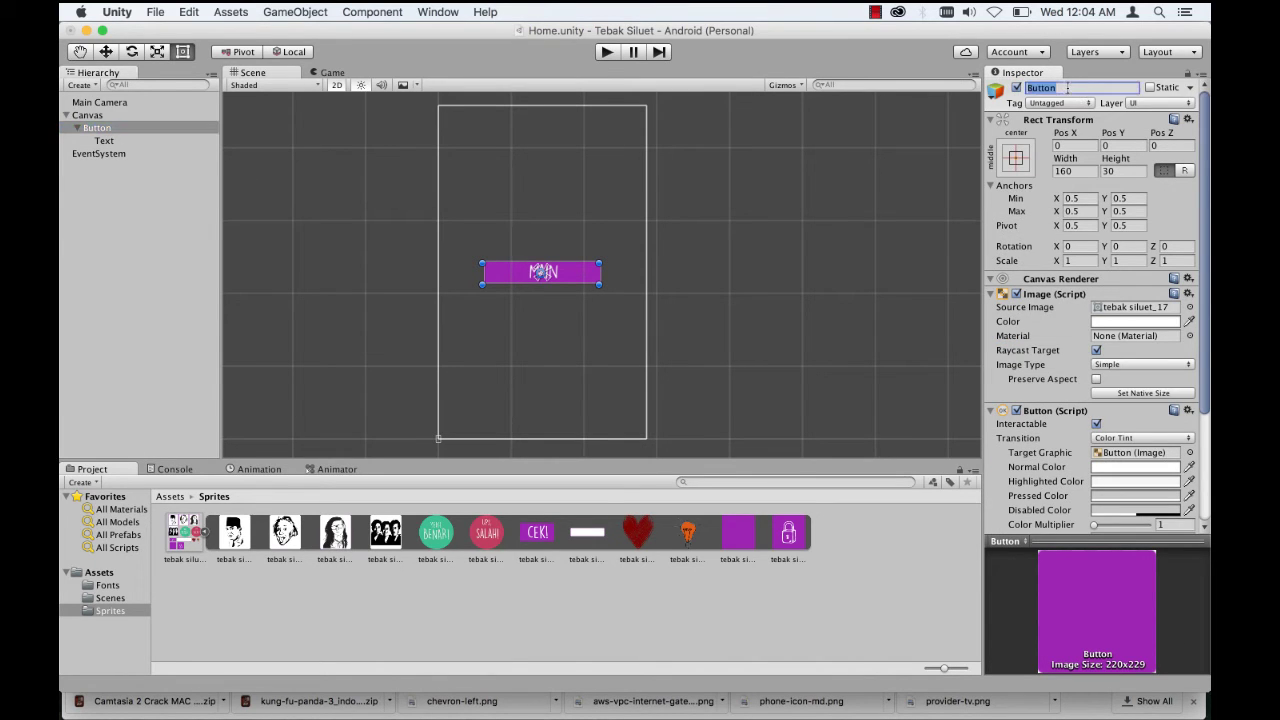
{"action": "left_click", "coordinate": [1068, 88]}
{"action": "type", "text": "Play"}
{"action": "key", "text": "Return"}
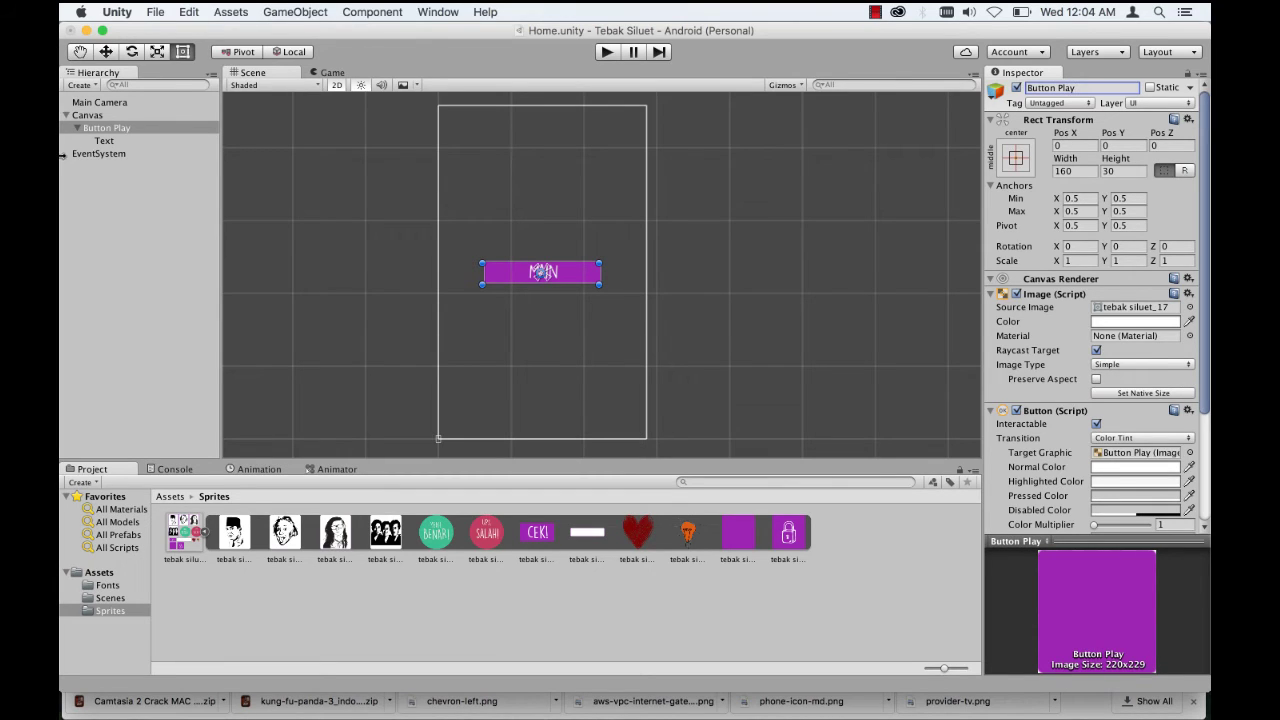
{"action": "left_click", "coordinate": [112, 132]}
{"action": "key", "text": "super+d"}
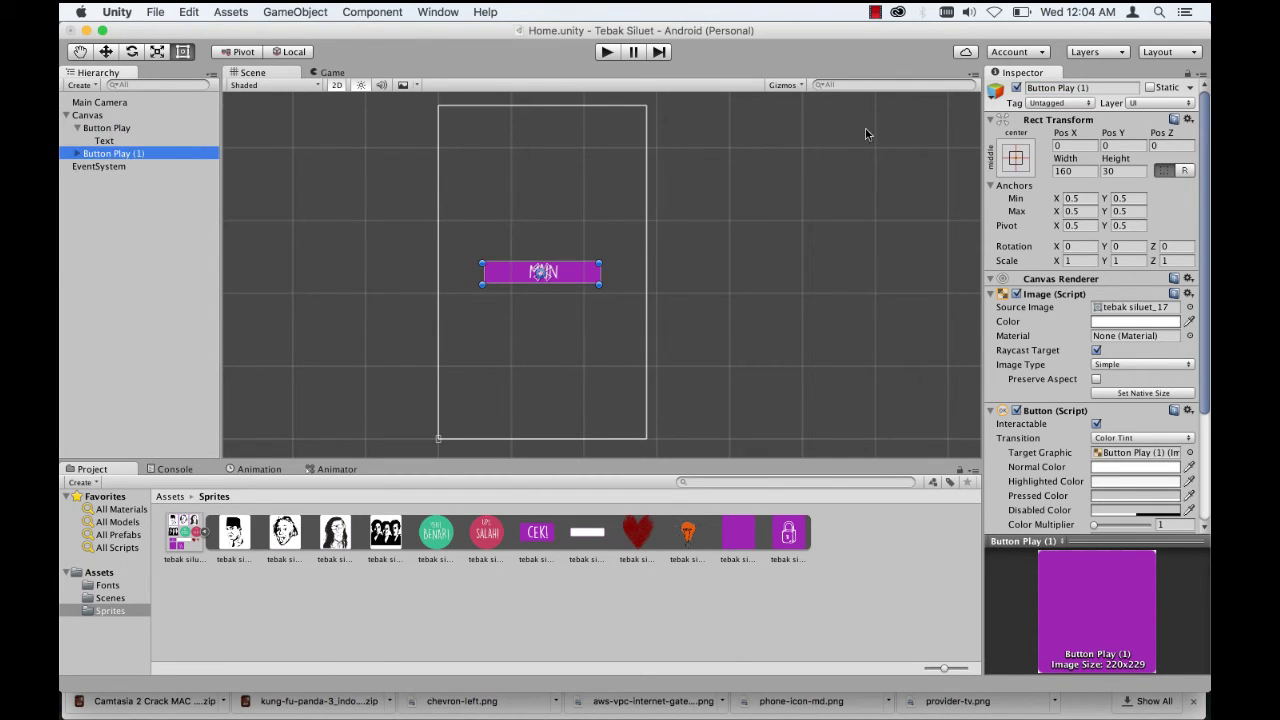
Step: Name the copy Button About, move it below Button Play, and relabel it 'About'
{"action": "left_click", "coordinate": [1109, 88]}
{"action": "left_click", "coordinate": [1109, 88]}
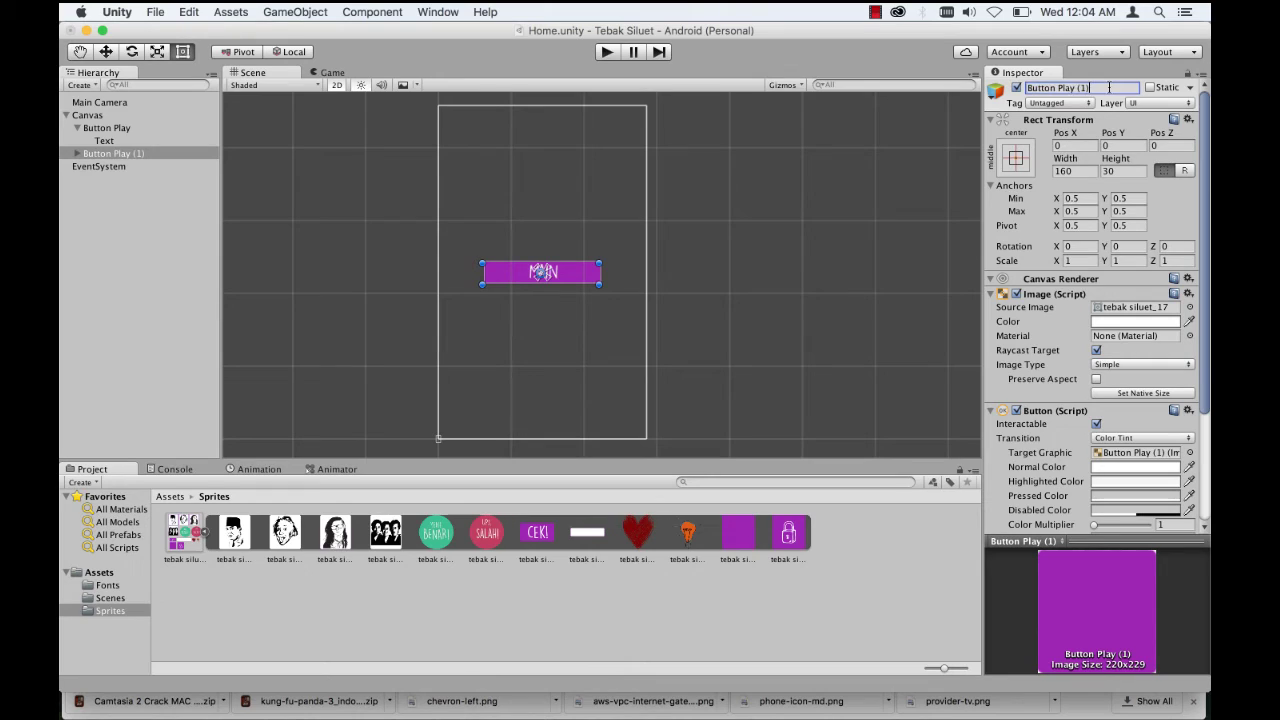
{"action": "key", "text": "BackSpace"}
{"action": "key", "text": "BackSpace"}
{"action": "key", "text": "BackSpace"}
{"action": "key", "text": "BackSpace"}
{"action": "key", "text": "BackSpace"}
{"action": "key", "text": "BackSpace"}
{"action": "type", "text": "Button About"}
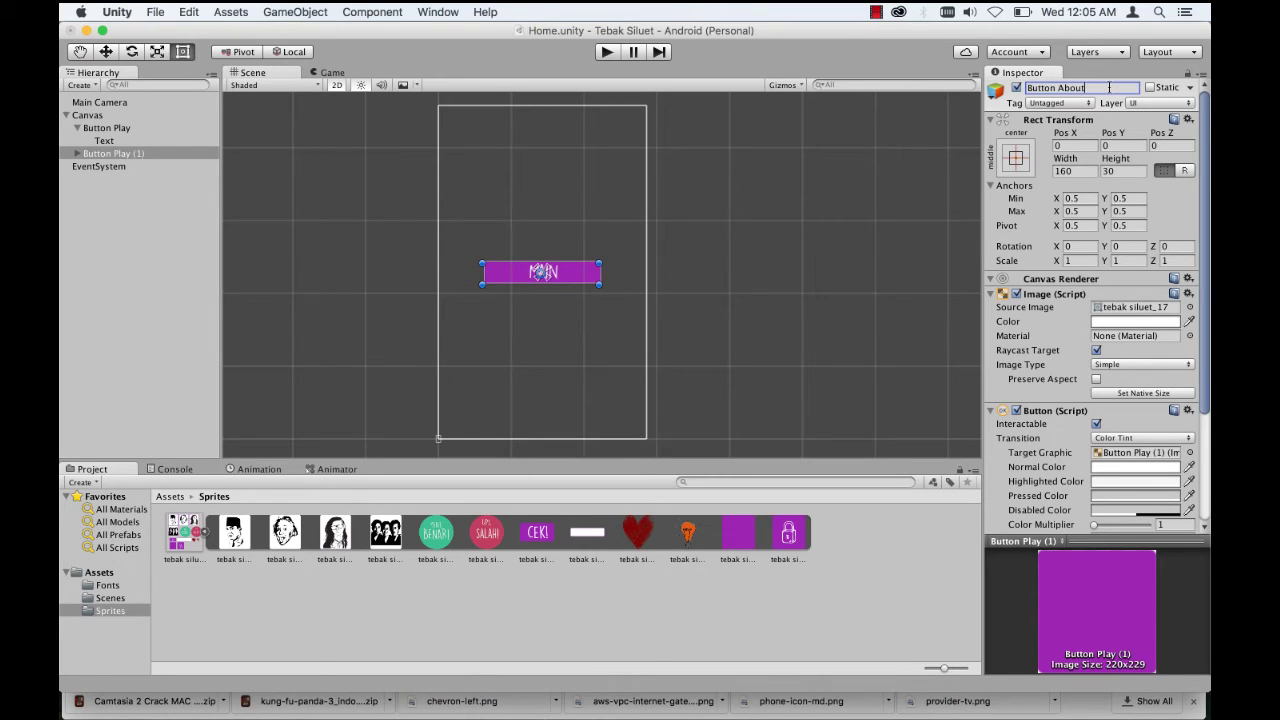
{"action": "key", "text": "Return"}
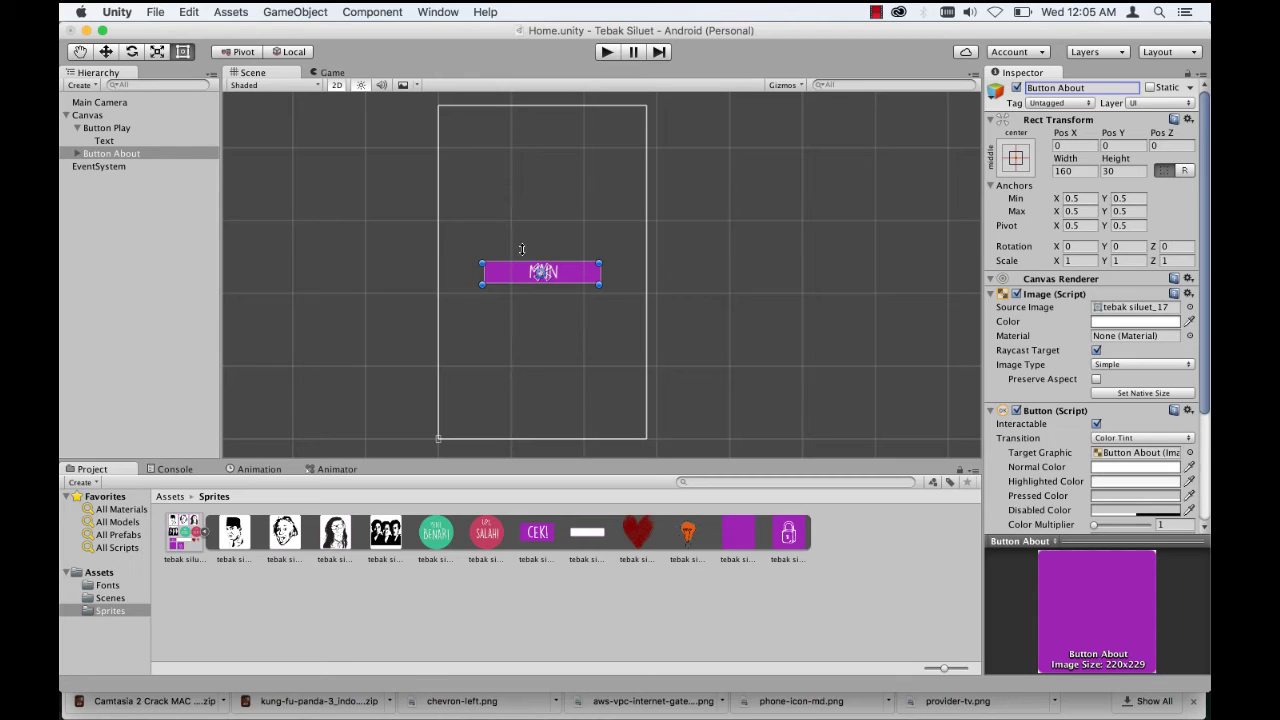
{"action": "left_click_drag", "start_coordinate": [572, 276], "coordinate": [571, 310]}
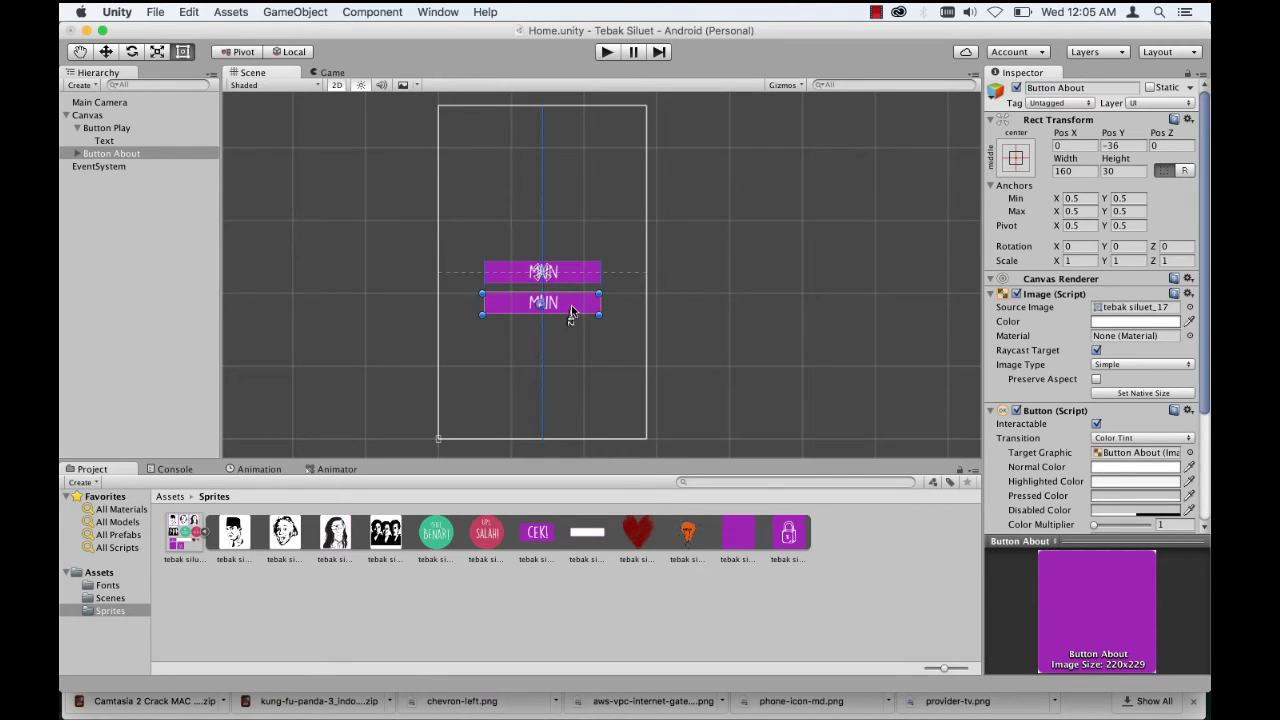
{"action": "left_click", "coordinate": [77, 153]}
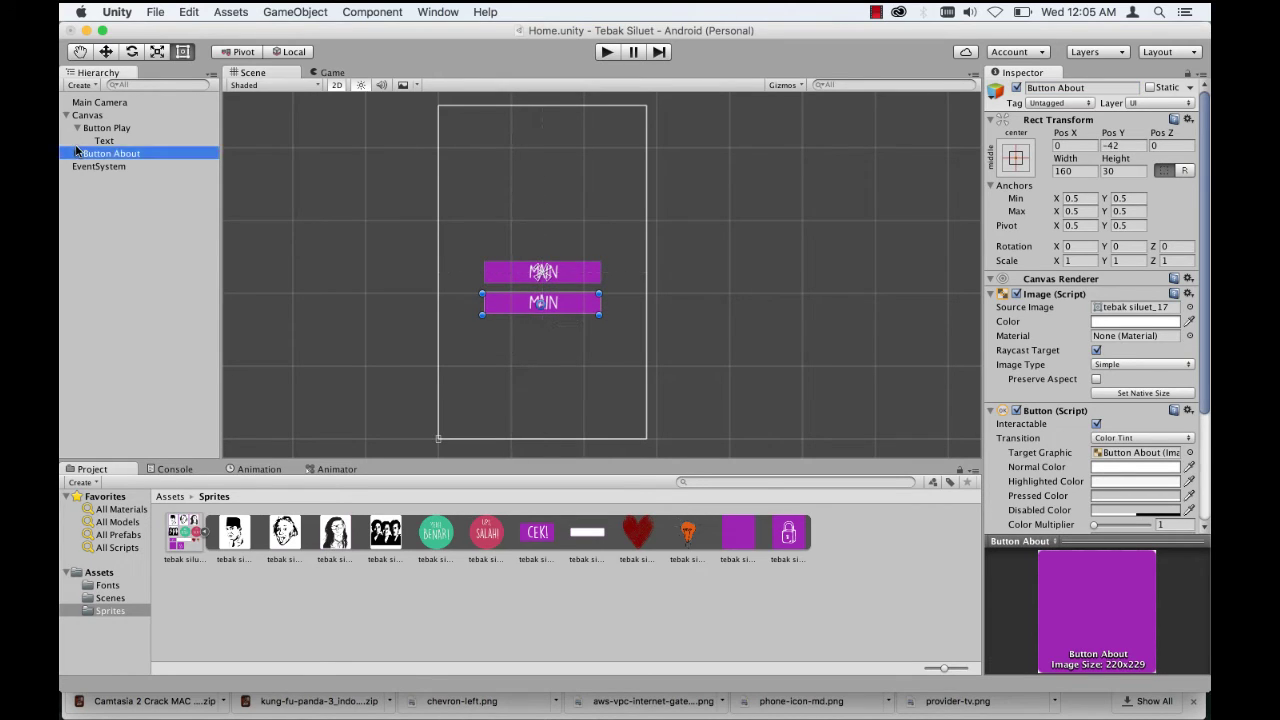
{"action": "left_click", "coordinate": [101, 167]}
{"action": "left_click", "coordinate": [1147, 343]}
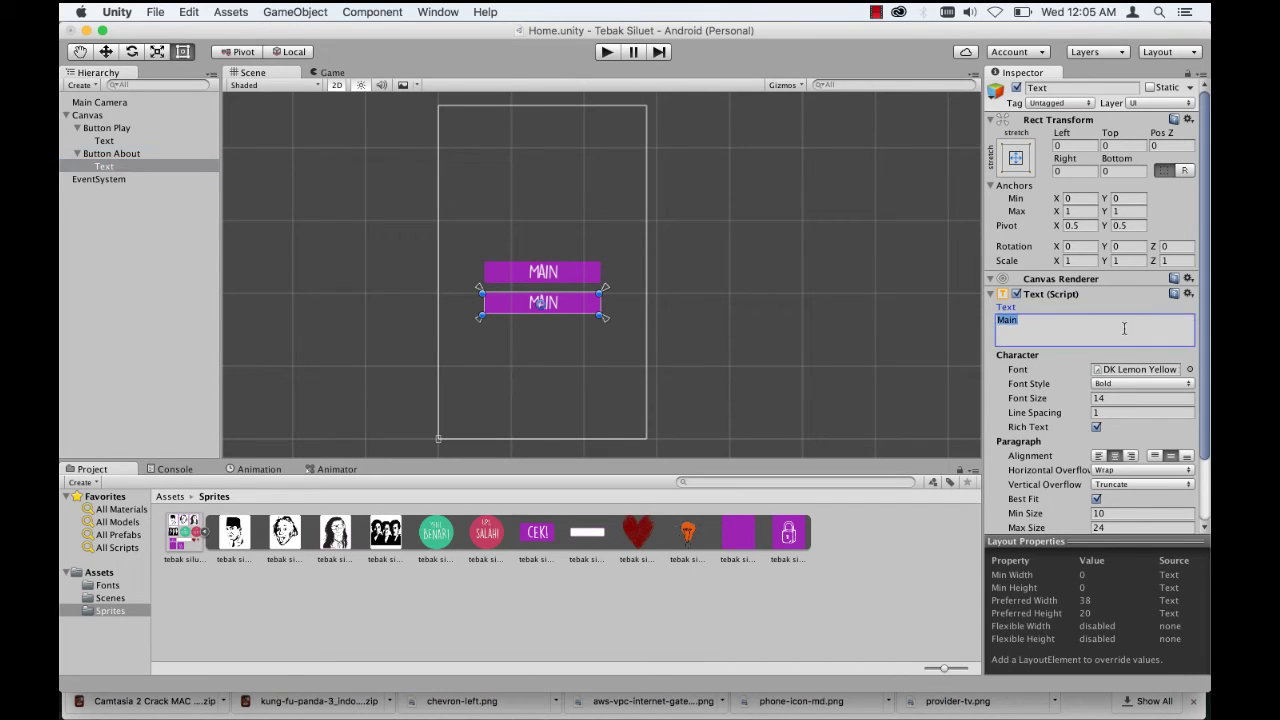
{"action": "type", "text": "About"}
Step: Add a Text object to the Canvas, anchored top-centre and moved slightly down
{"action": "left_click", "coordinate": [86, 116]}
{"action": "right_click", "coordinate": [86, 116]}
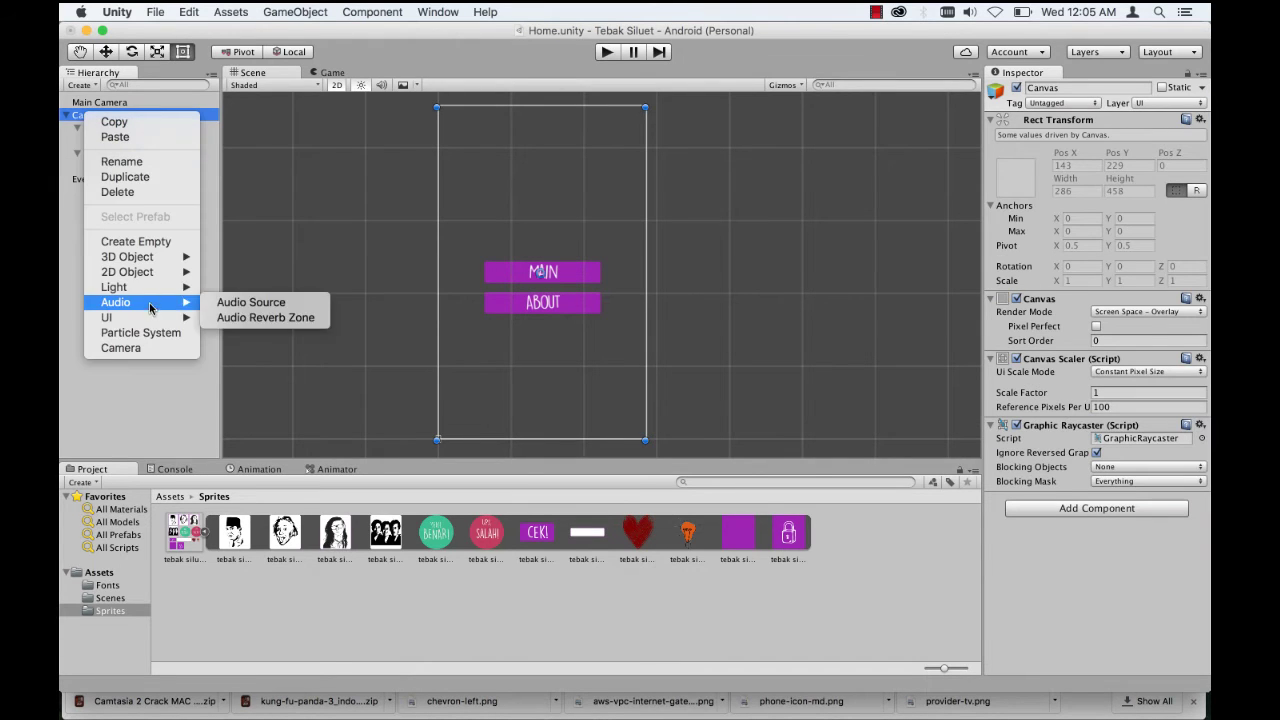
{"action": "mouse_move", "coordinate": [150, 317]}
{"action": "left_click", "coordinate": [253, 319]}
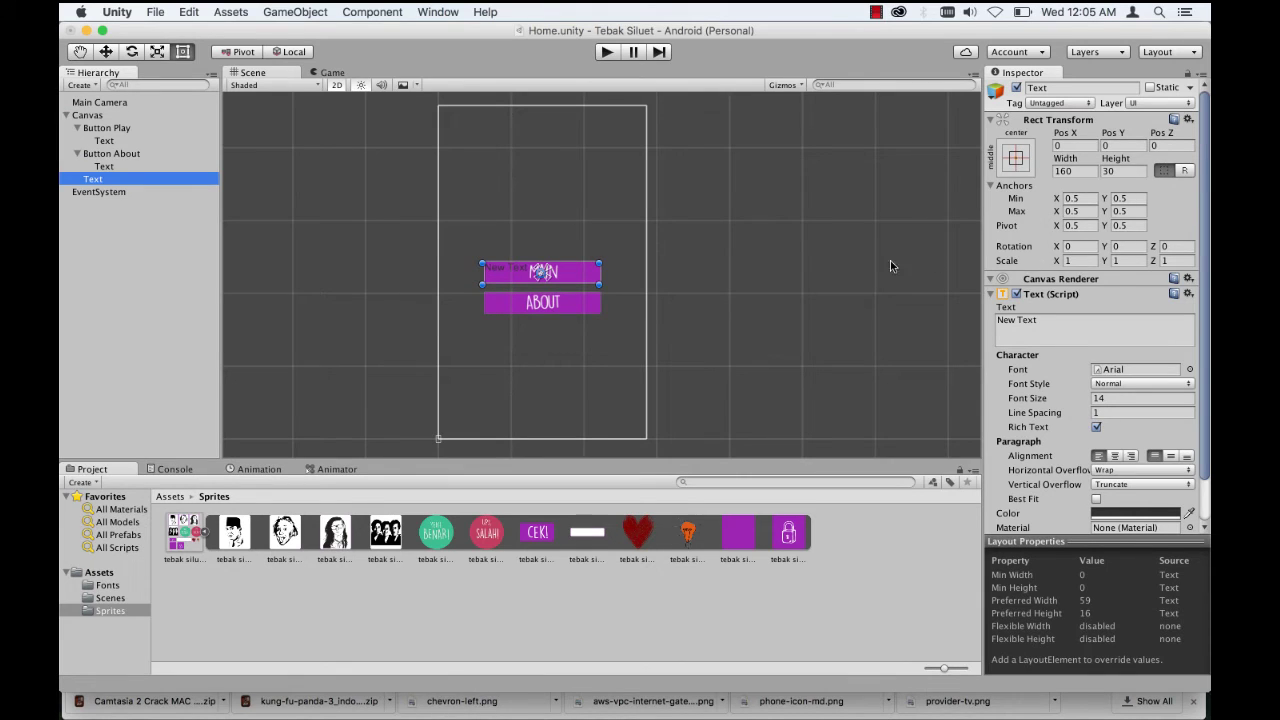
{"action": "left_click", "coordinate": [1016, 157]}
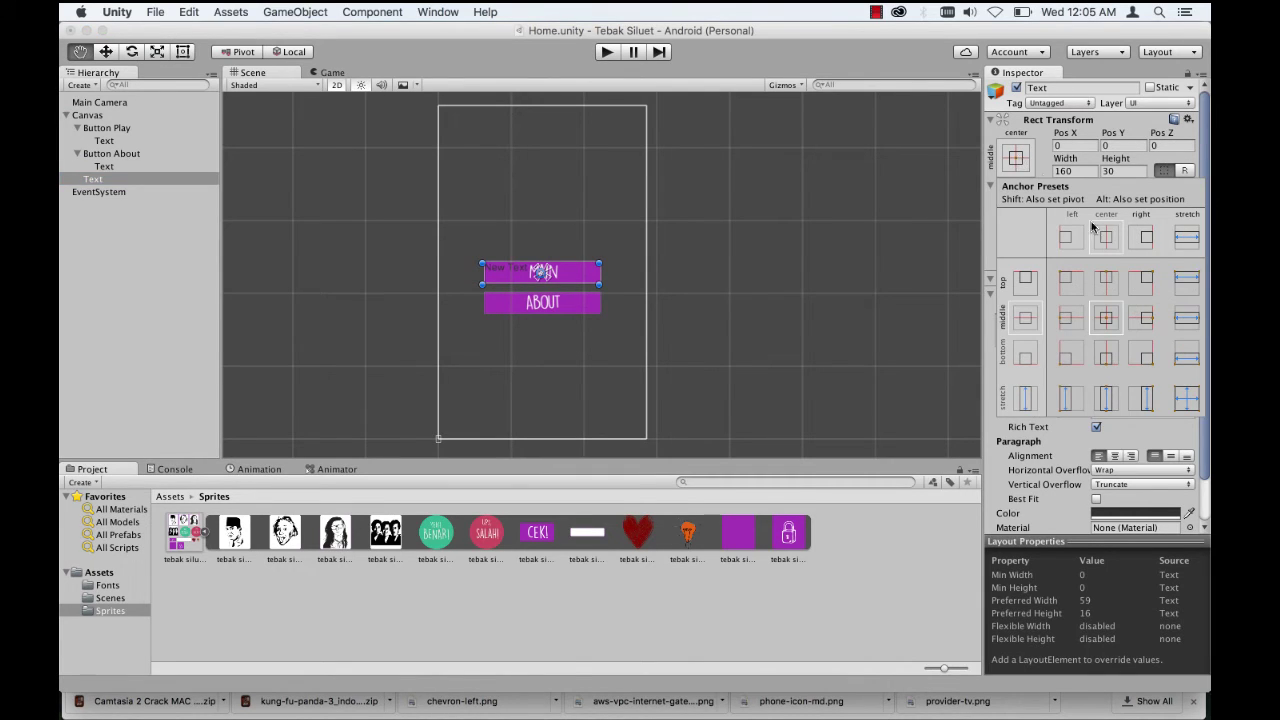
{"action": "left_click", "coordinate": [1105, 284], "text": "alt"}
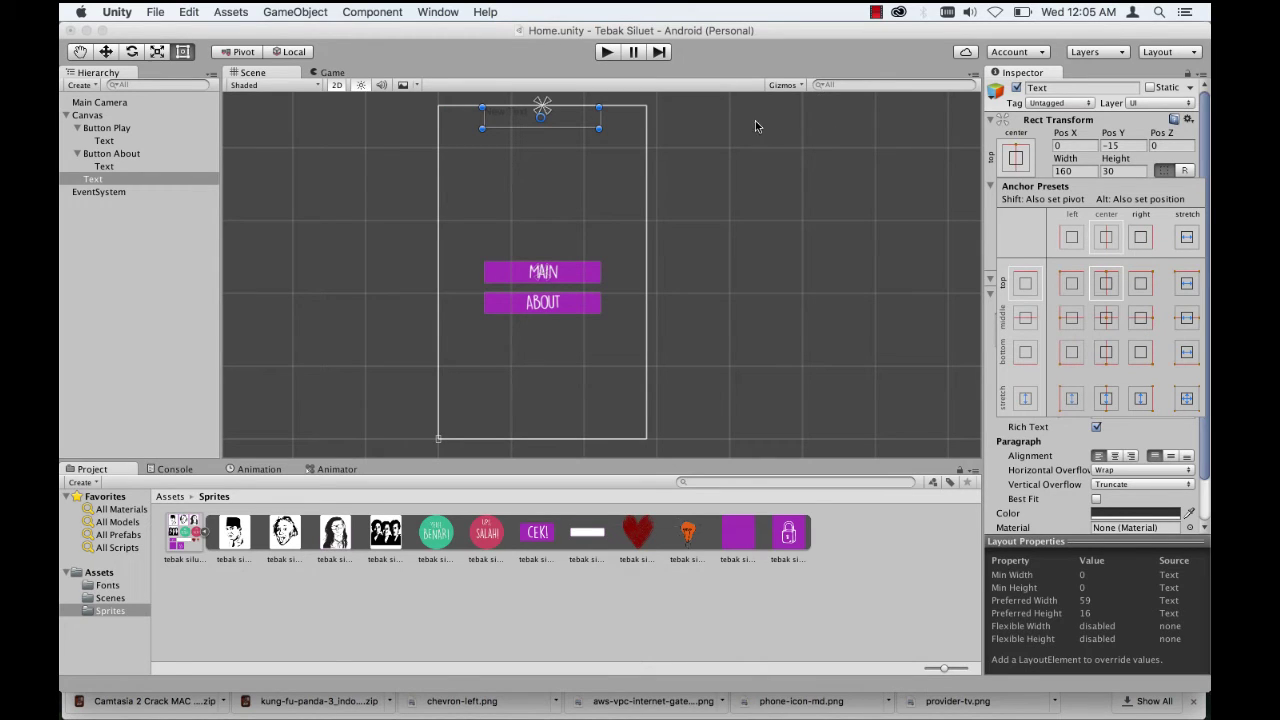
{"action": "left_click", "coordinate": [580, 121]}
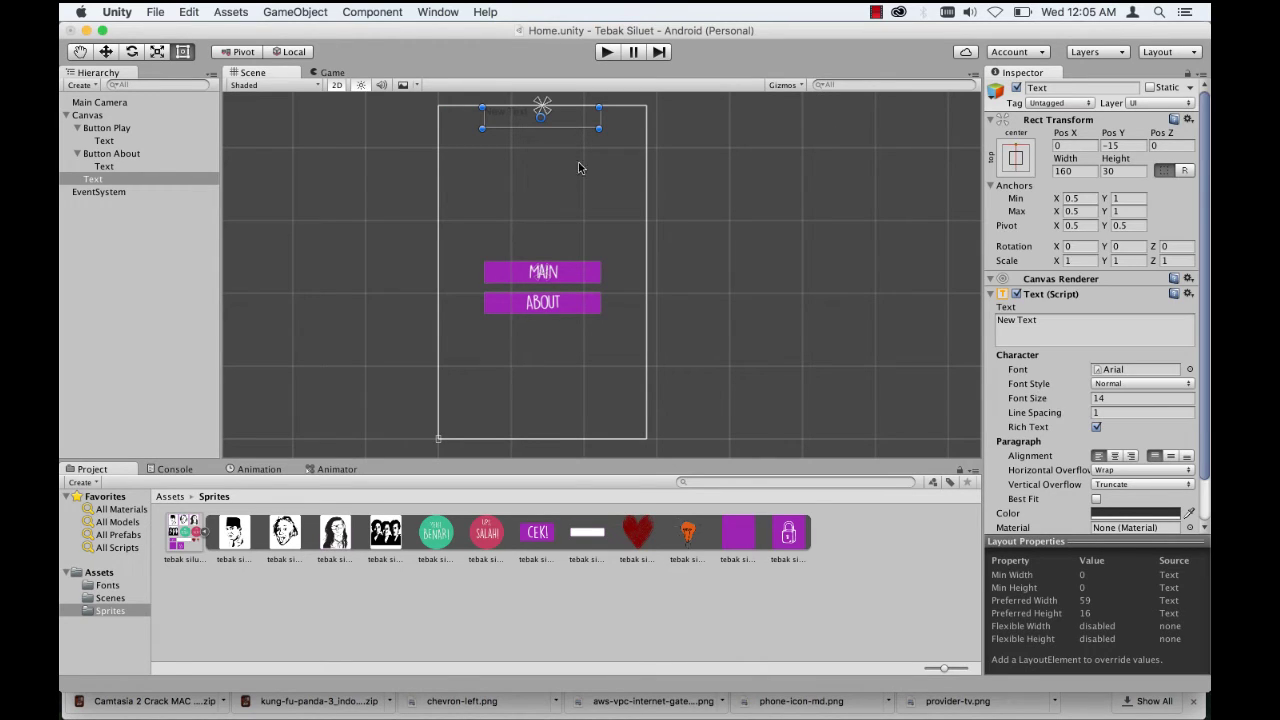
{"action": "left_click_drag", "start_coordinate": [578, 121], "coordinate": [575, 159]}
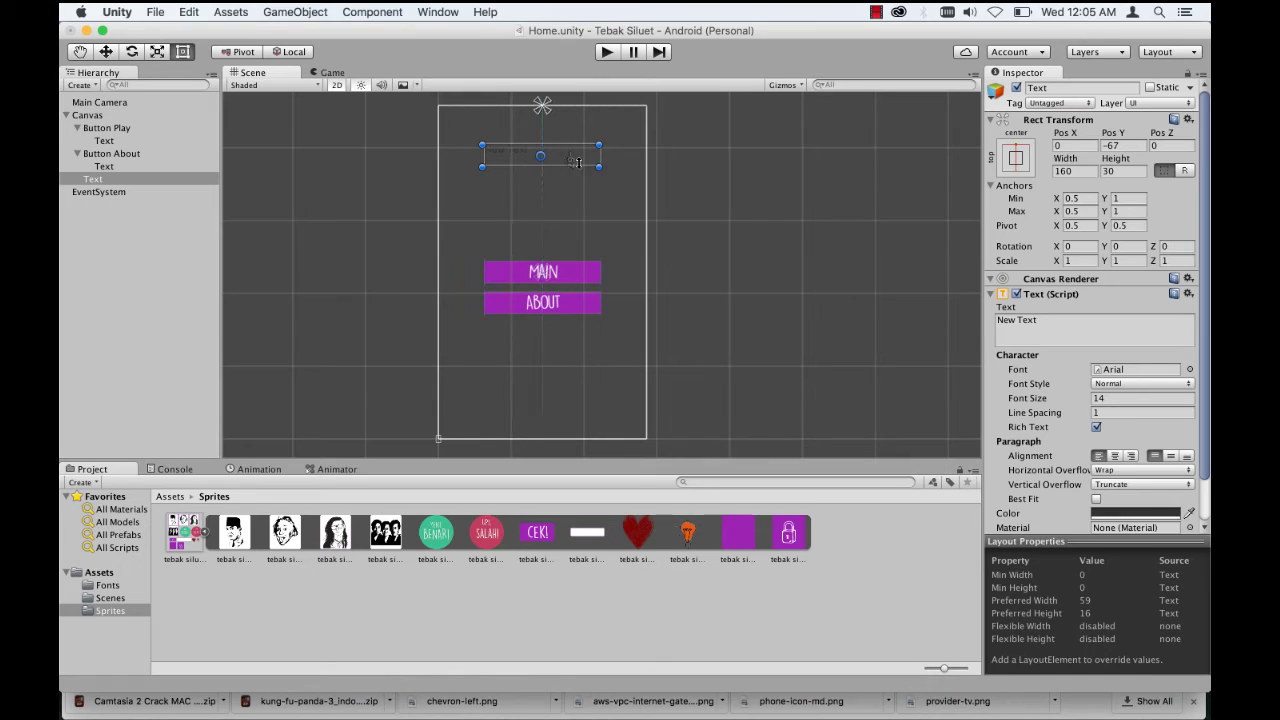
Step: Centre-align the text, resize its box to 243 × 75, and enter 'Tebak Siluet'
{"action": "scroll", "coordinate": [1107, 402], "scroll_direction": "down", "scroll_amount": 2}
{"action": "left_click", "coordinate": [1115, 407]}
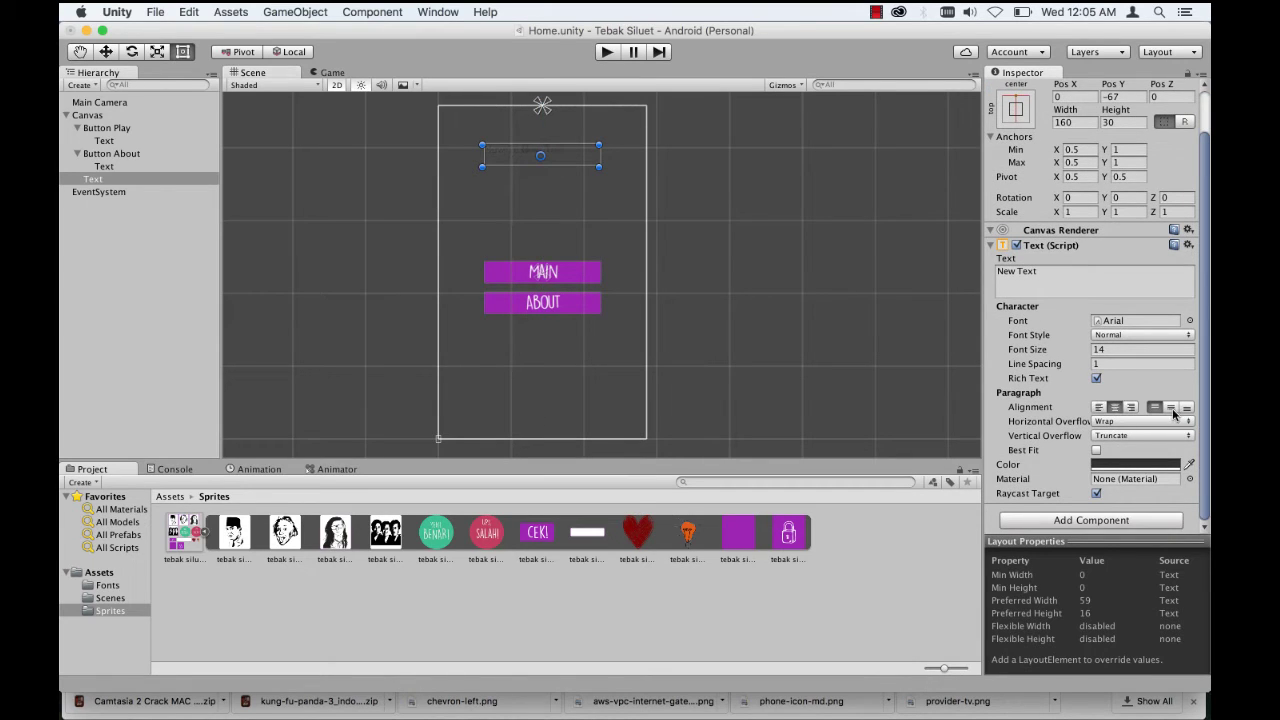
{"action": "left_click", "coordinate": [1171, 407]}
{"action": "left_click_drag", "start_coordinate": [480, 167], "coordinate": [453, 190]}
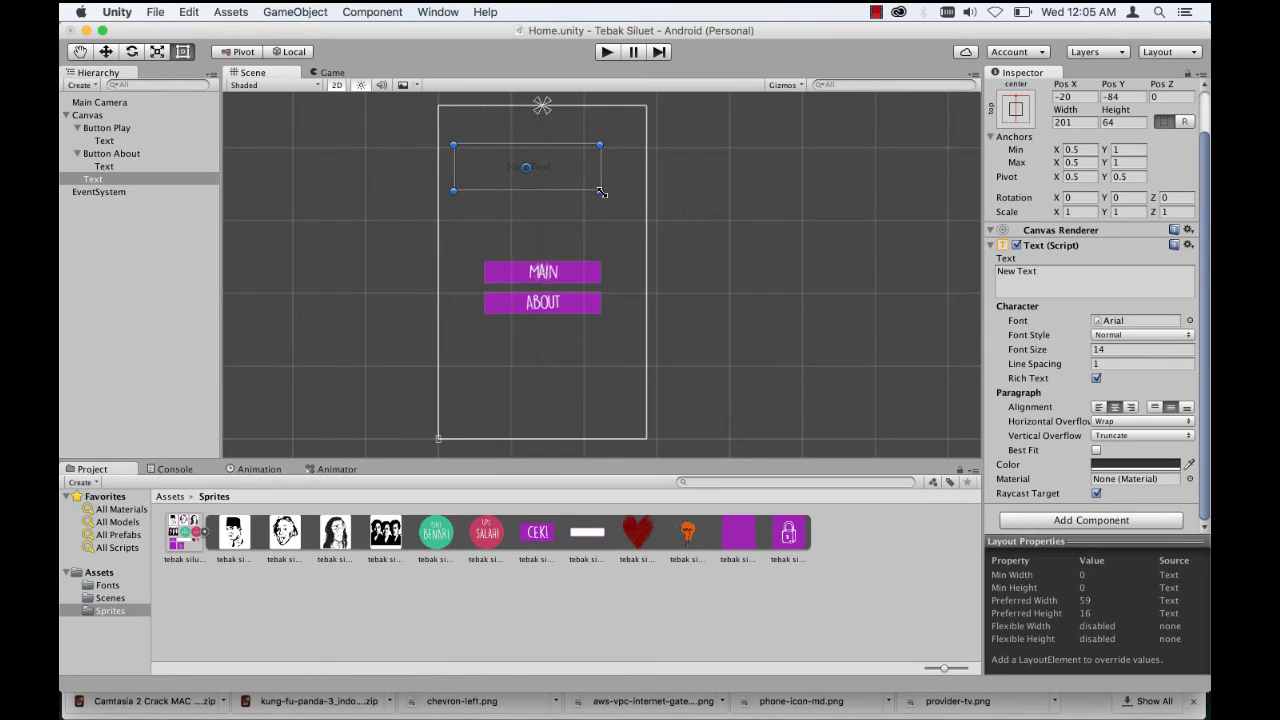
{"action": "left_click_drag", "start_coordinate": [601, 191], "coordinate": [630, 200]}
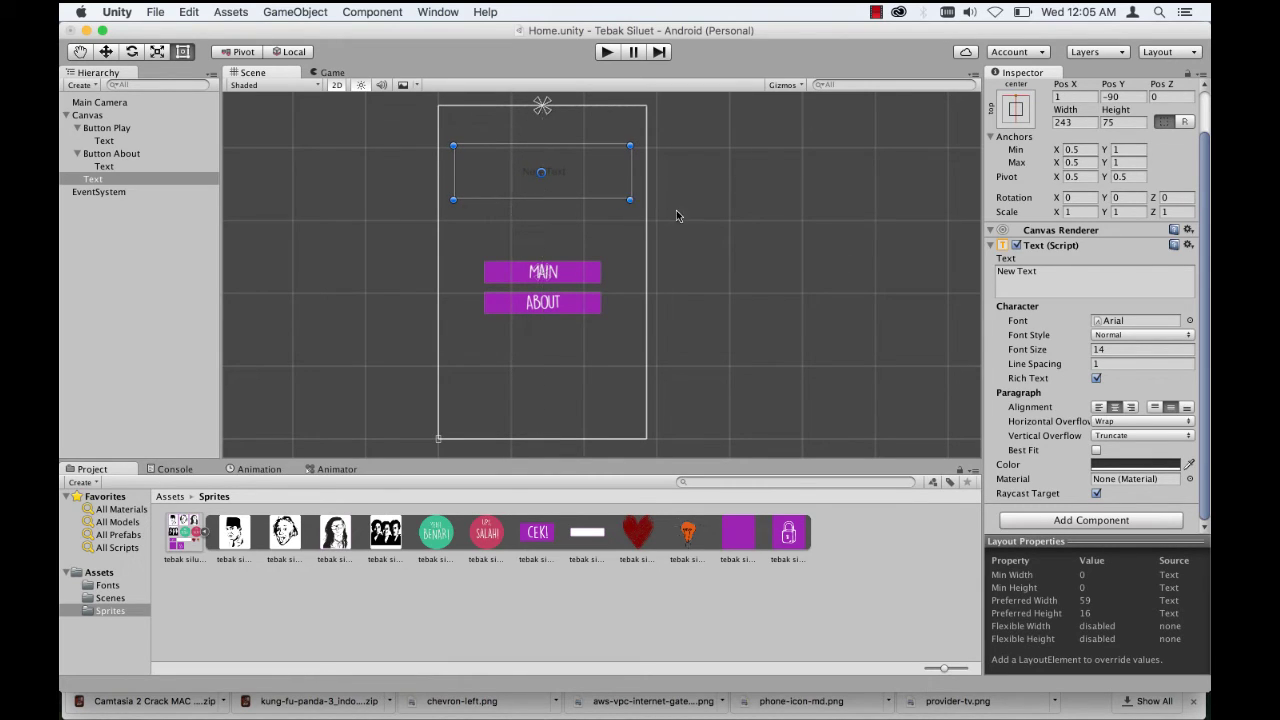
{"action": "left_click", "coordinate": [1080, 282]}
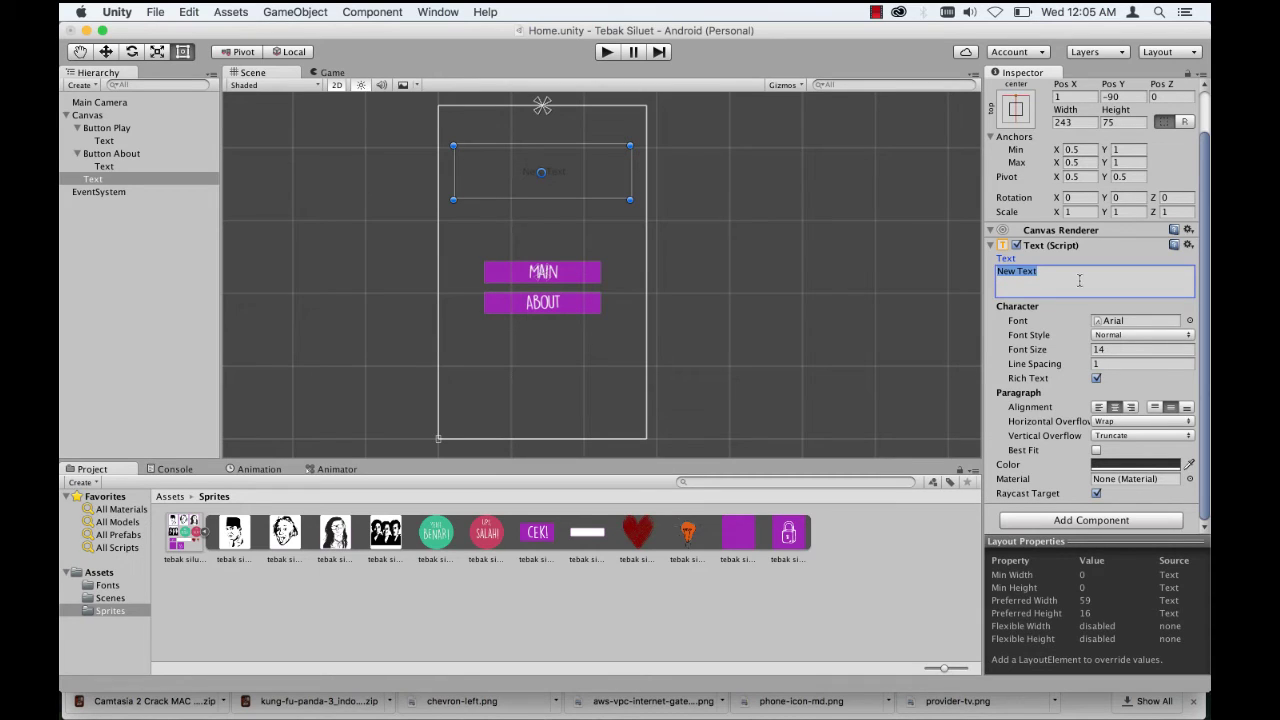
{"action": "type", "text": "Tebak S"}
{"action": "type", "text": "i"}
{"action": "type", "text": "luet!"}
Step: Enable Best Fit, use DK Lemon Yellow, and eyedrop the buttons' purple (953CA5) for the title
{"action": "left_click", "coordinate": [1095, 451]}
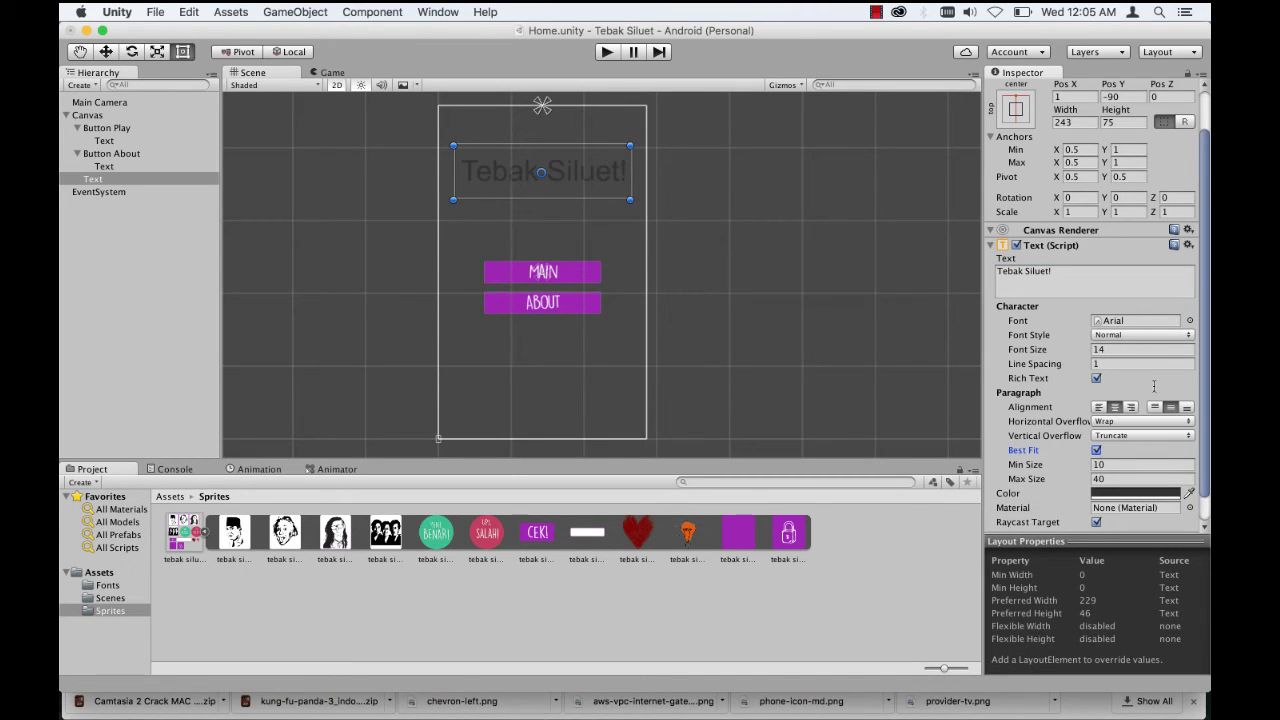
{"action": "left_click", "coordinate": [1190, 320]}
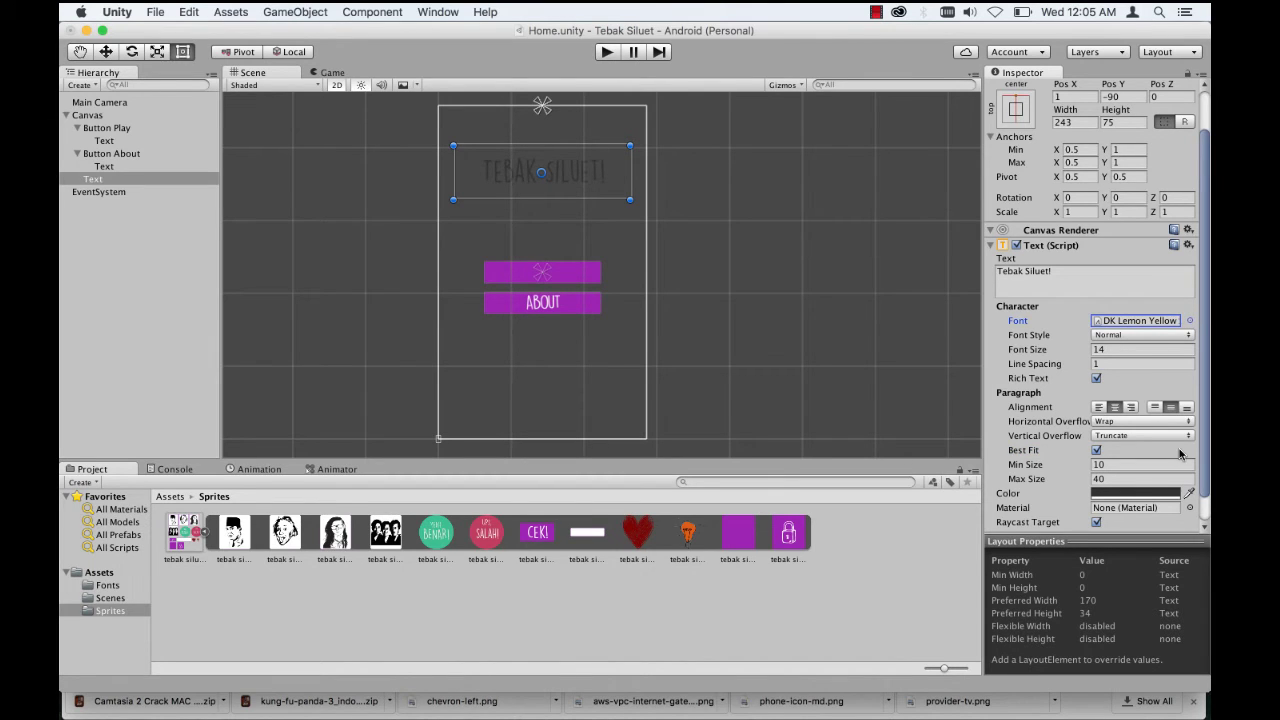
{"action": "scroll", "coordinate": [1183, 456], "scroll_direction": "down", "scroll_amount": 1}
{"action": "left_click", "coordinate": [1150, 468]}
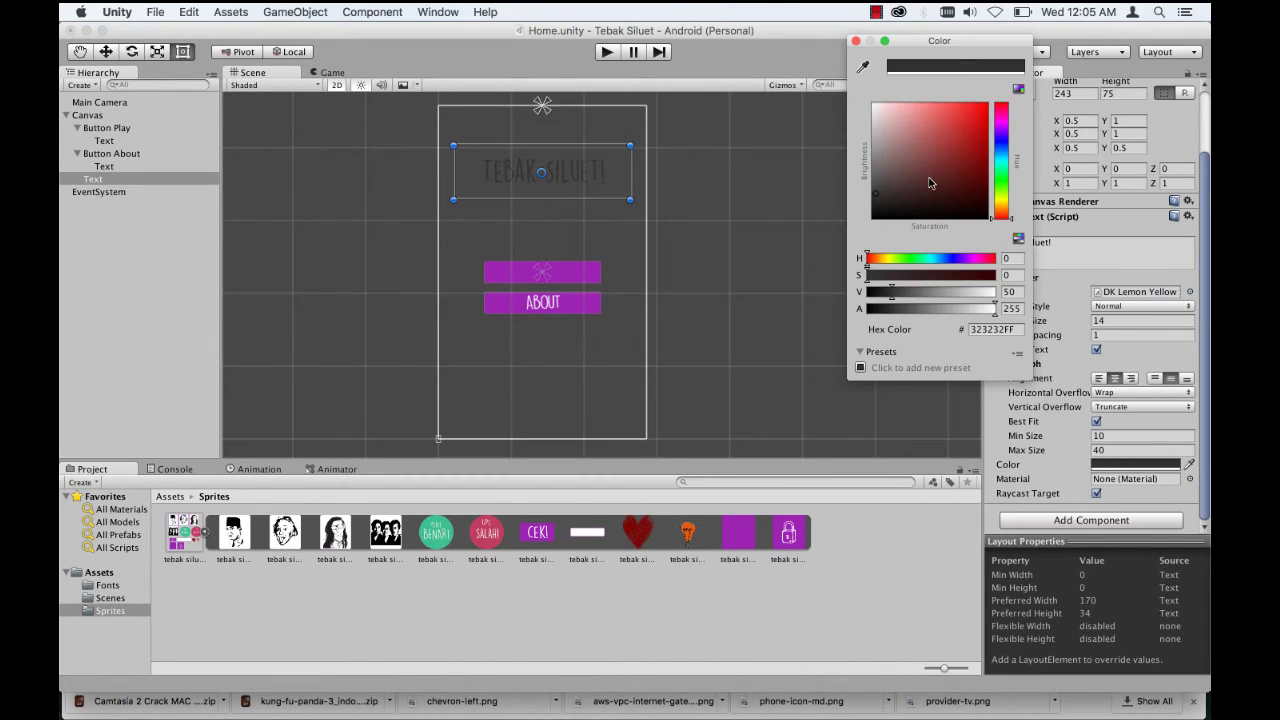
{"action": "left_click_drag", "start_coordinate": [925, 185], "coordinate": [893, 162]}
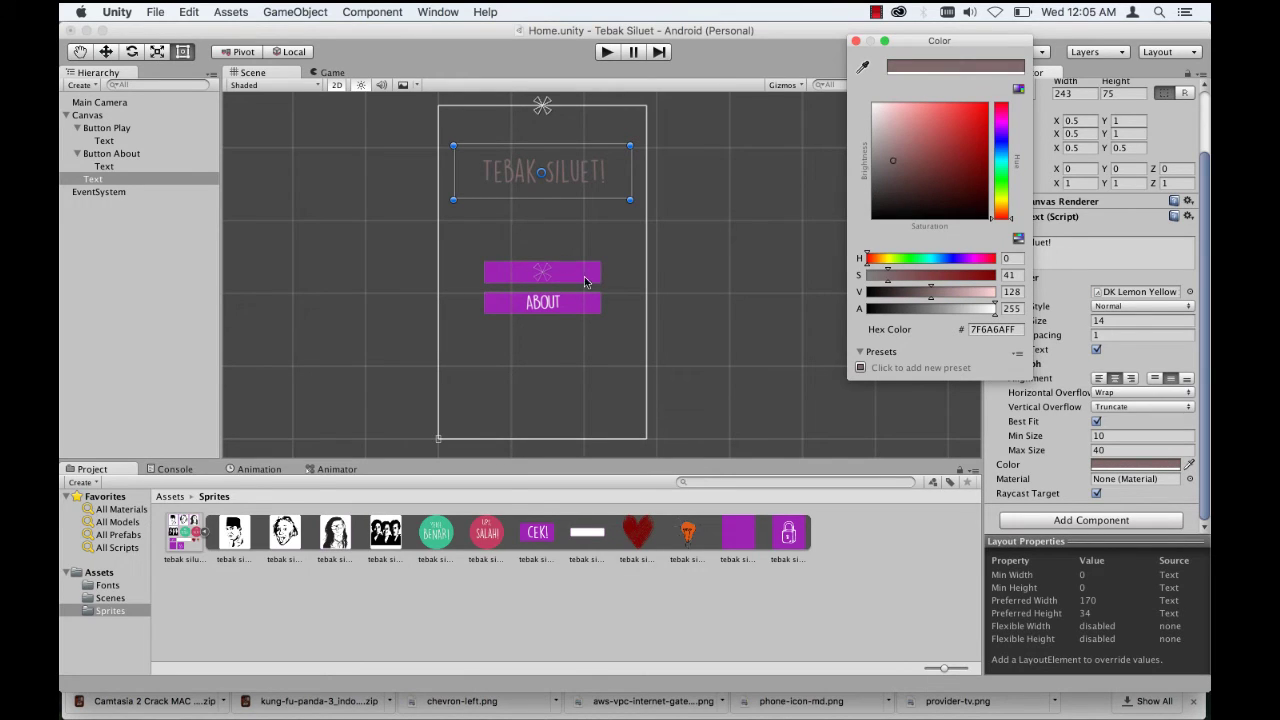
{"action": "left_click", "coordinate": [862, 67]}
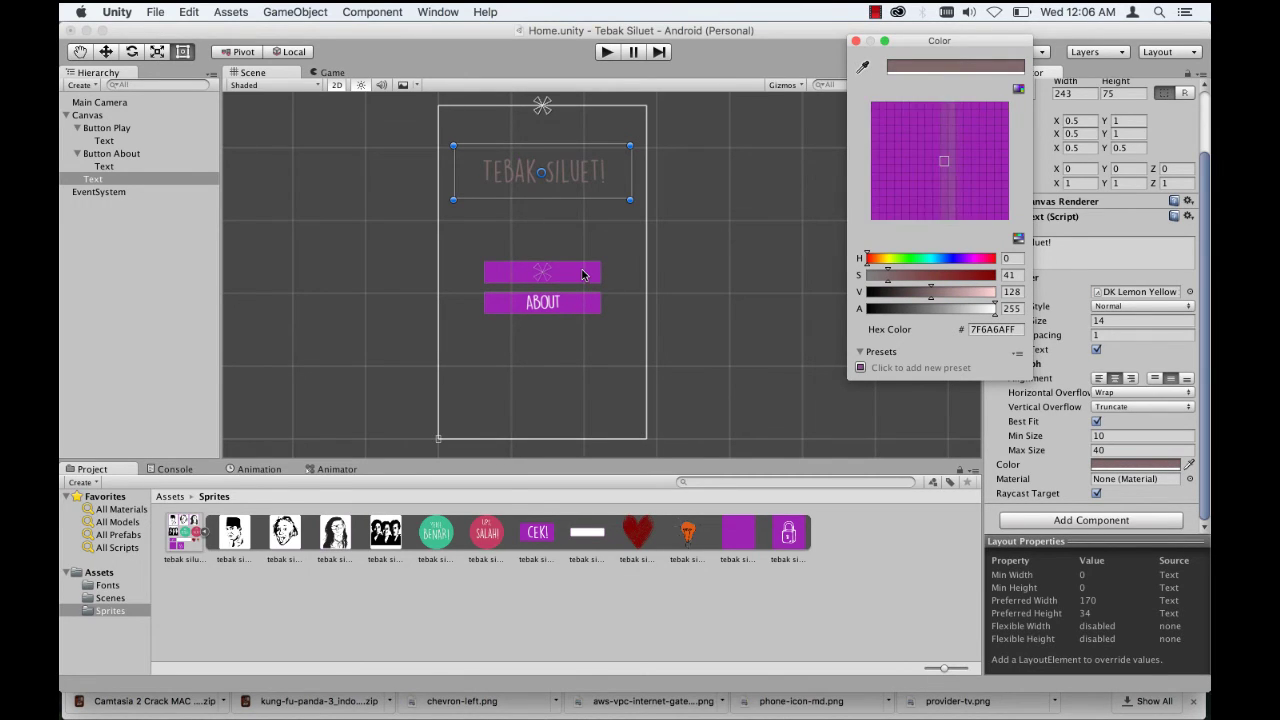
{"action": "left_click", "coordinate": [581, 273]}
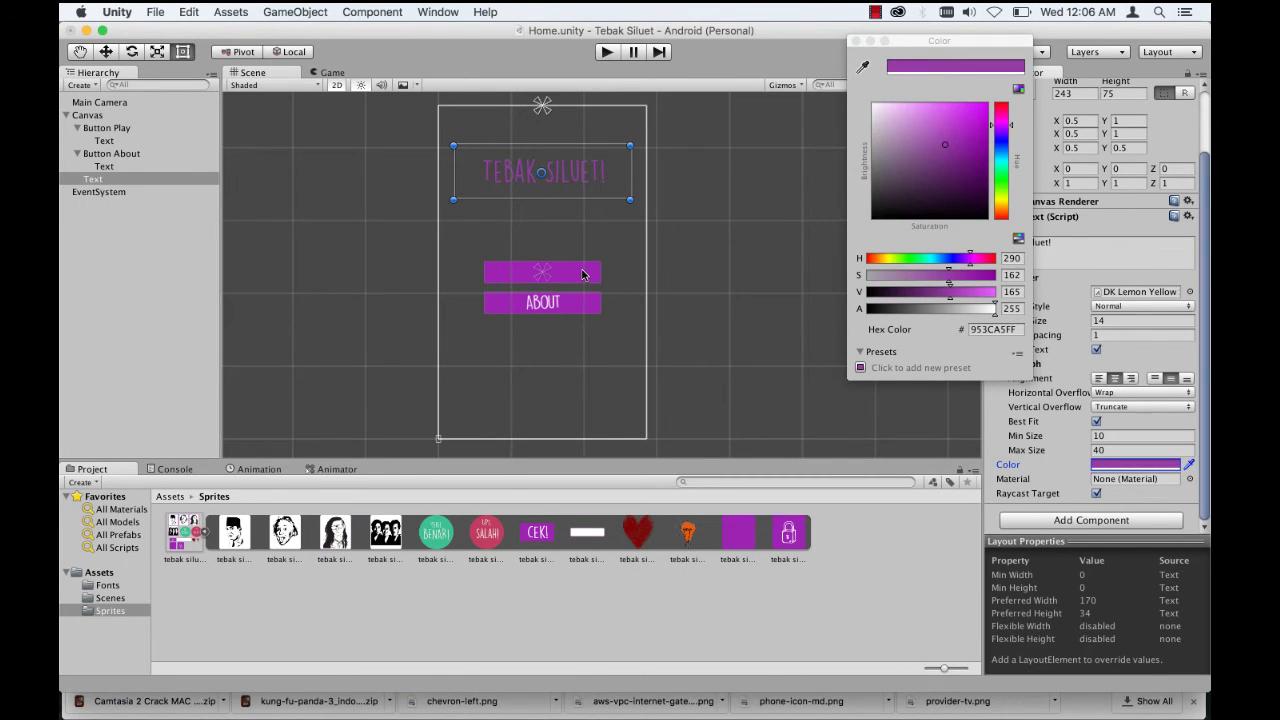
{"action": "left_click", "coordinate": [855, 42]}
Step: Lower the MAIN label's max size to 20 and ABOUT's to 22, then preview in Game view
{"action": "left_click", "coordinate": [122, 140]}
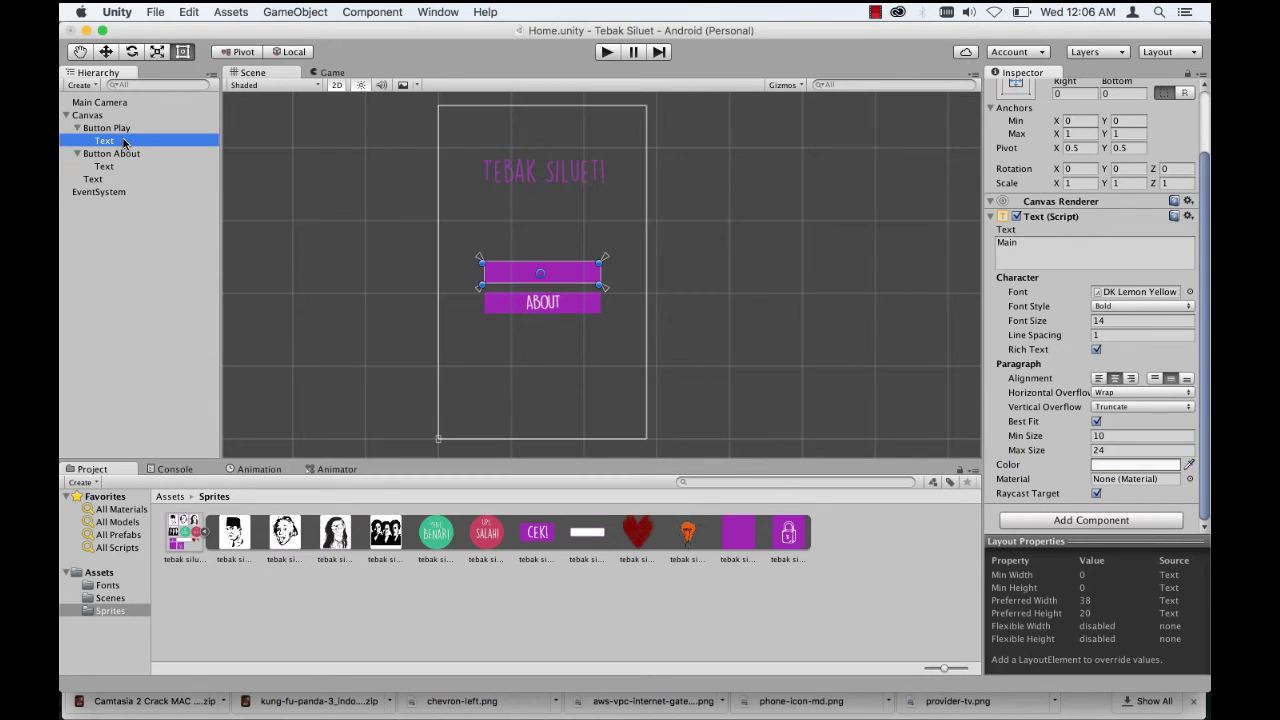
{"action": "mouse_move", "coordinate": [1062, 452]}
{"action": "left_mouse_down"}
{"action": "mouse_move", "coordinate": [1042, 452]}
{"action": "mouse_move", "coordinate": [1054, 452]}
{"action": "left_mouse_up"}
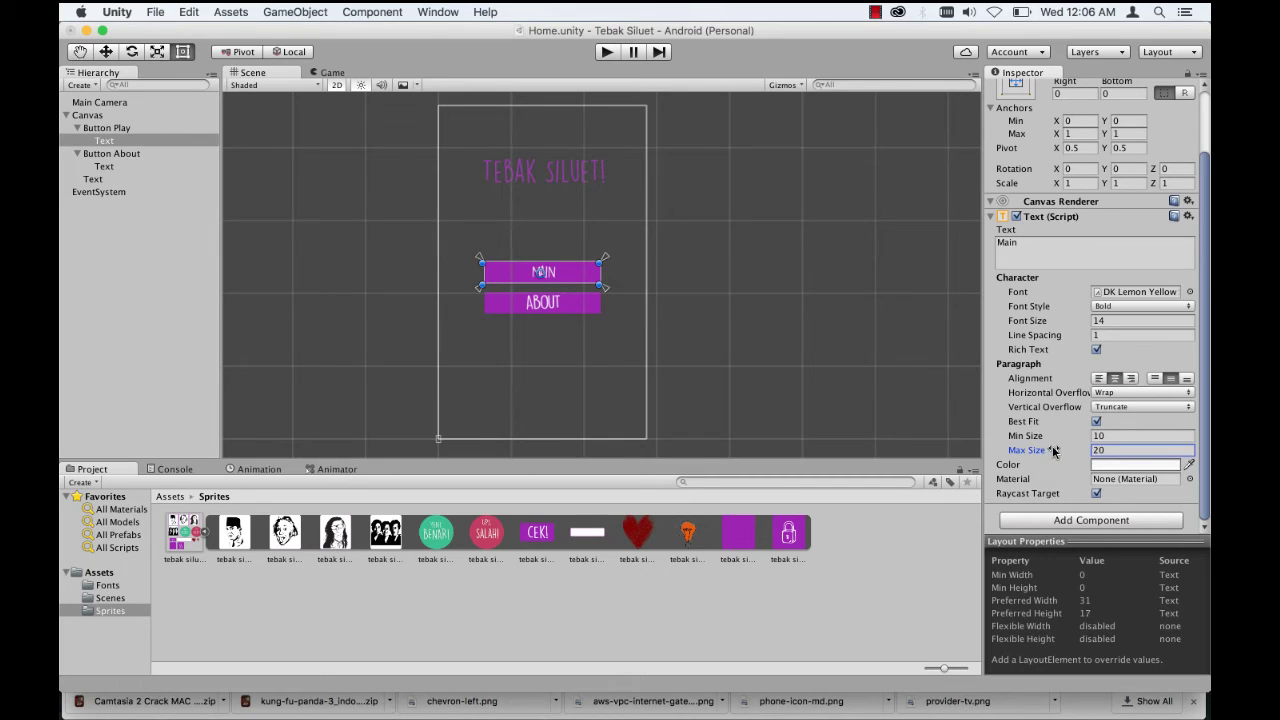
{"action": "left_click", "coordinate": [138, 167]}
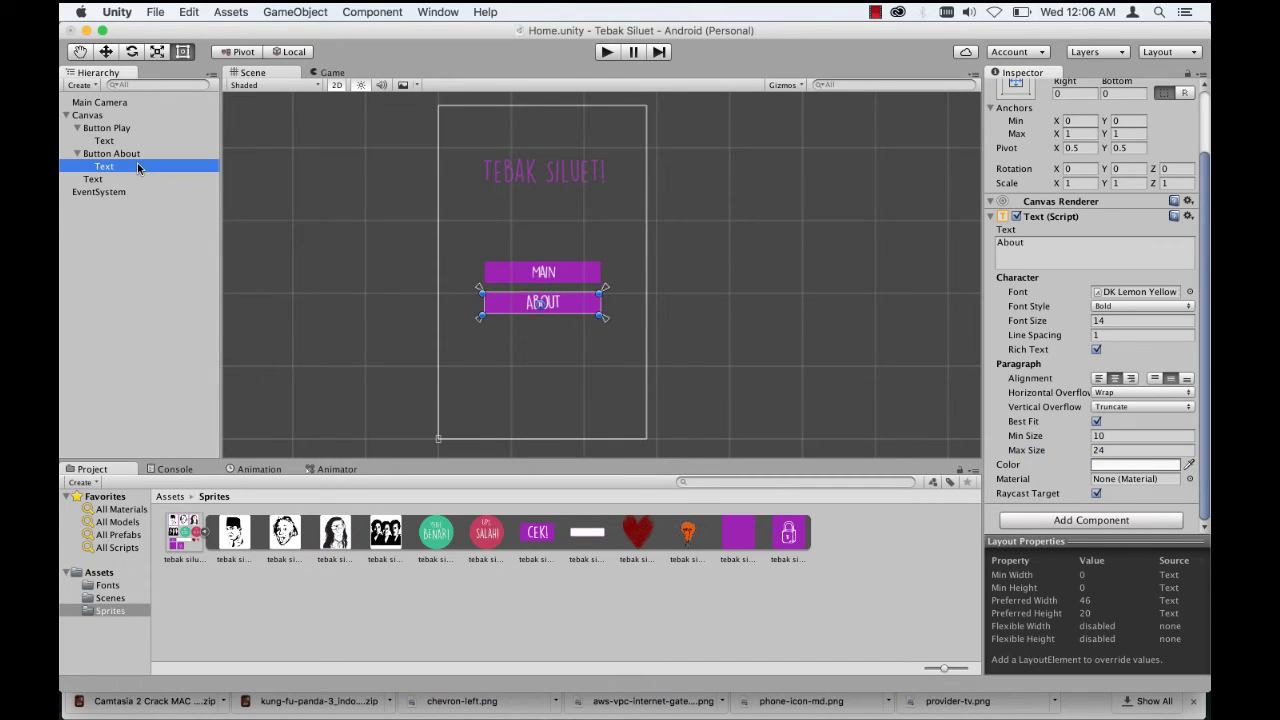
{"action": "left_click", "coordinate": [1042, 451]}
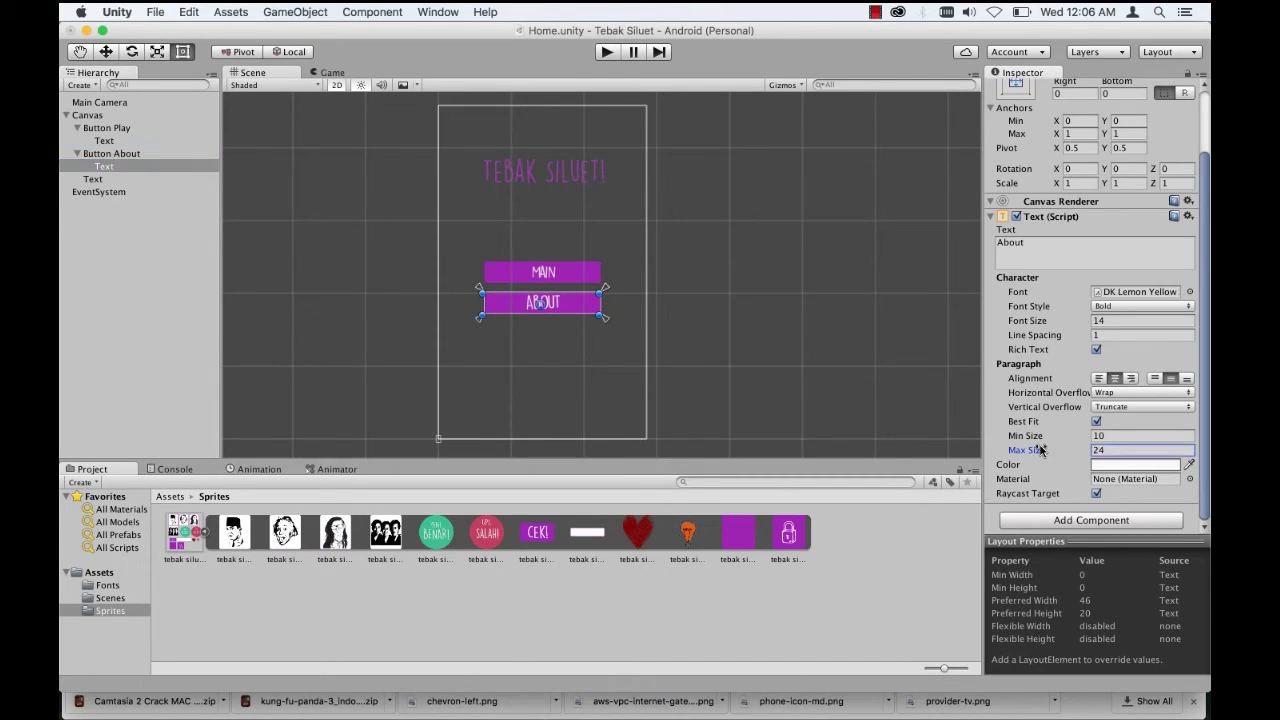
{"action": "left_click_drag", "start_coordinate": [1040, 451], "coordinate": [1032, 451]}
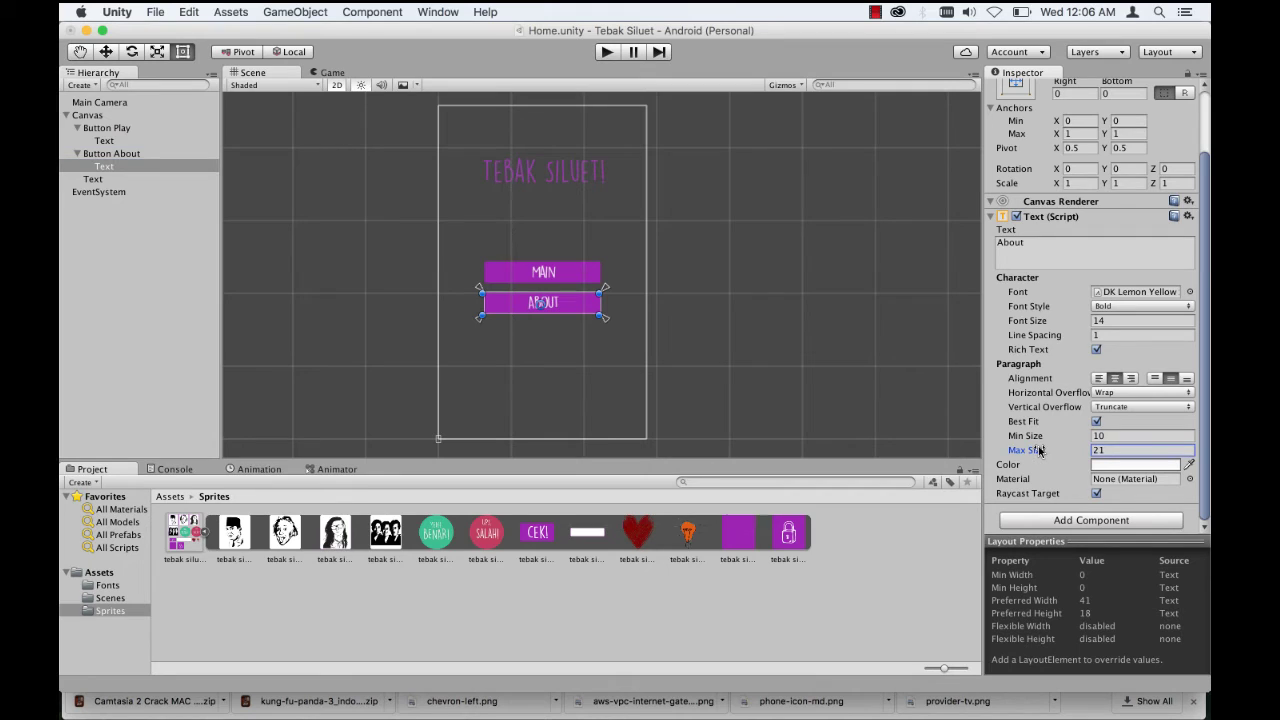
{"action": "left_click", "coordinate": [327, 73]}
Step: Set the Main Camera's background colour to light grey F1F1F1
{"action": "scroll", "coordinate": [1092, 263], "scroll_direction": "up", "scroll_amount": 3}
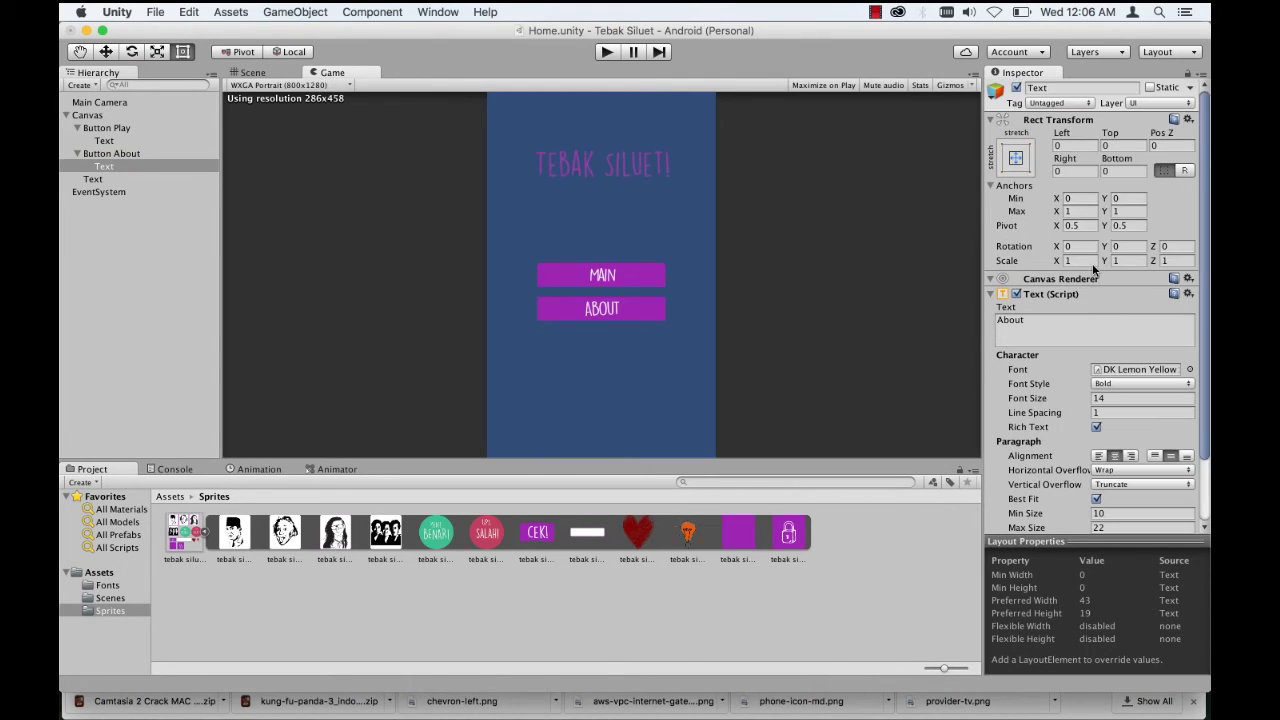
{"action": "left_click", "coordinate": [120, 103]}
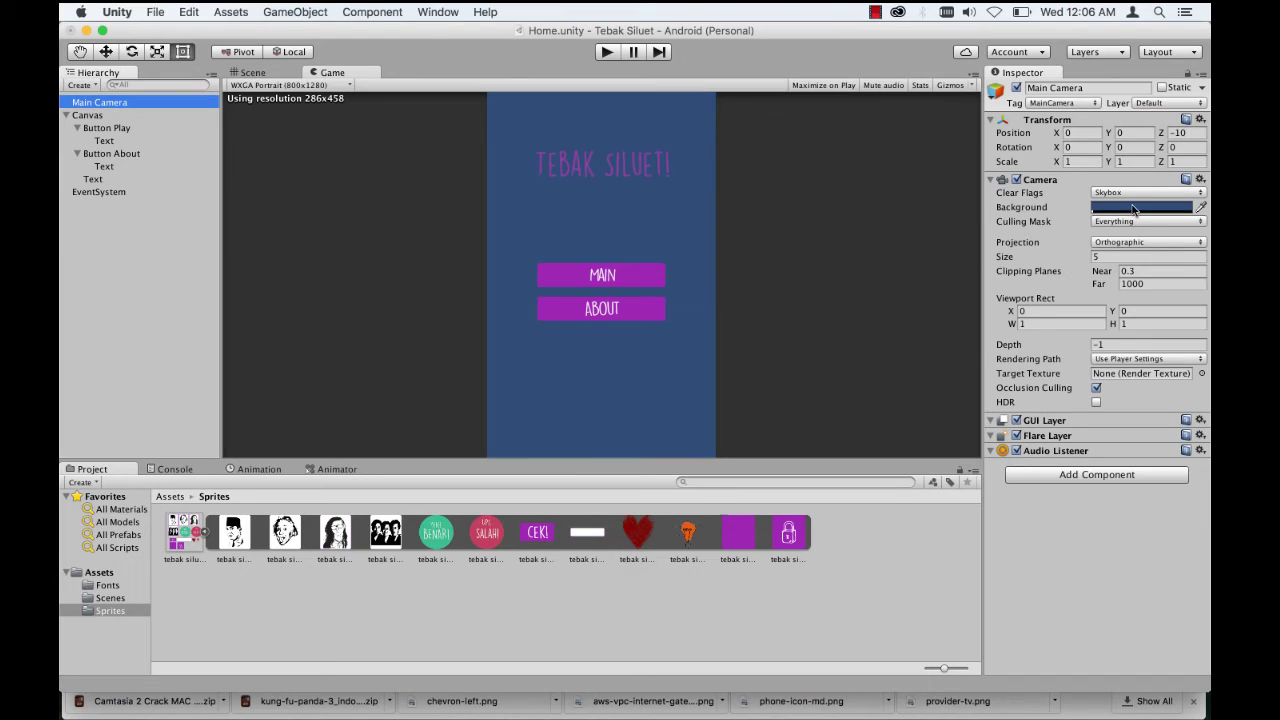
{"action": "left_click", "coordinate": [1133, 209]}
{"action": "left_click_drag", "start_coordinate": [900, 112], "coordinate": [850, 117]}
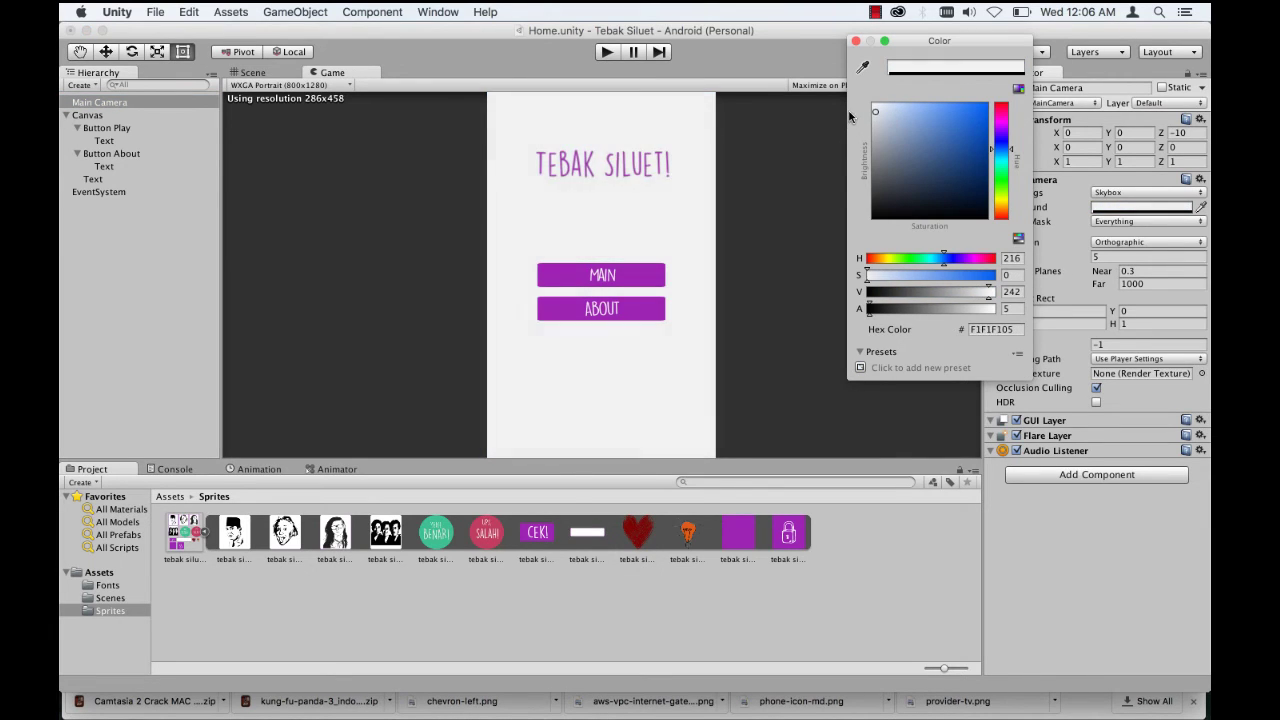
{"action": "left_click", "coordinate": [855, 40]}
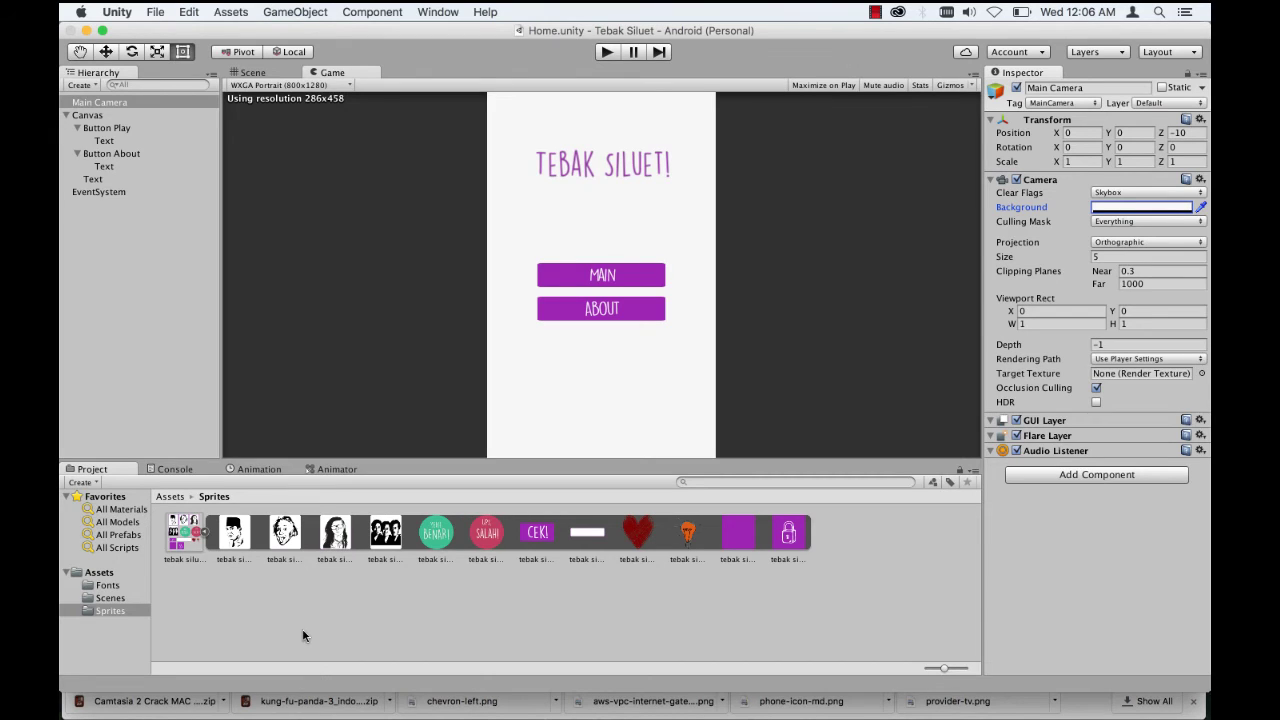
Step: Check the Console, then return to the top-level Assets folder in the Project window
{"action": "left_click", "coordinate": [178, 470]}
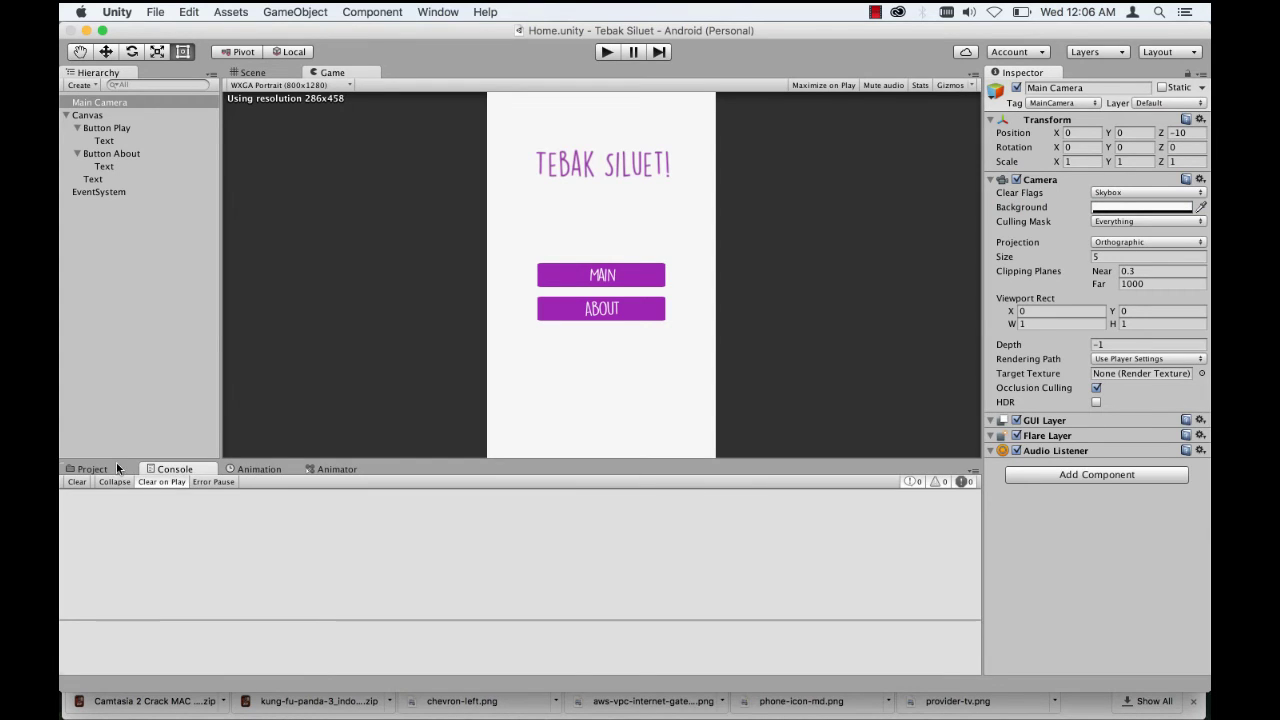
{"action": "left_click", "coordinate": [116, 466]}
{"action": "left_click", "coordinate": [171, 499]}
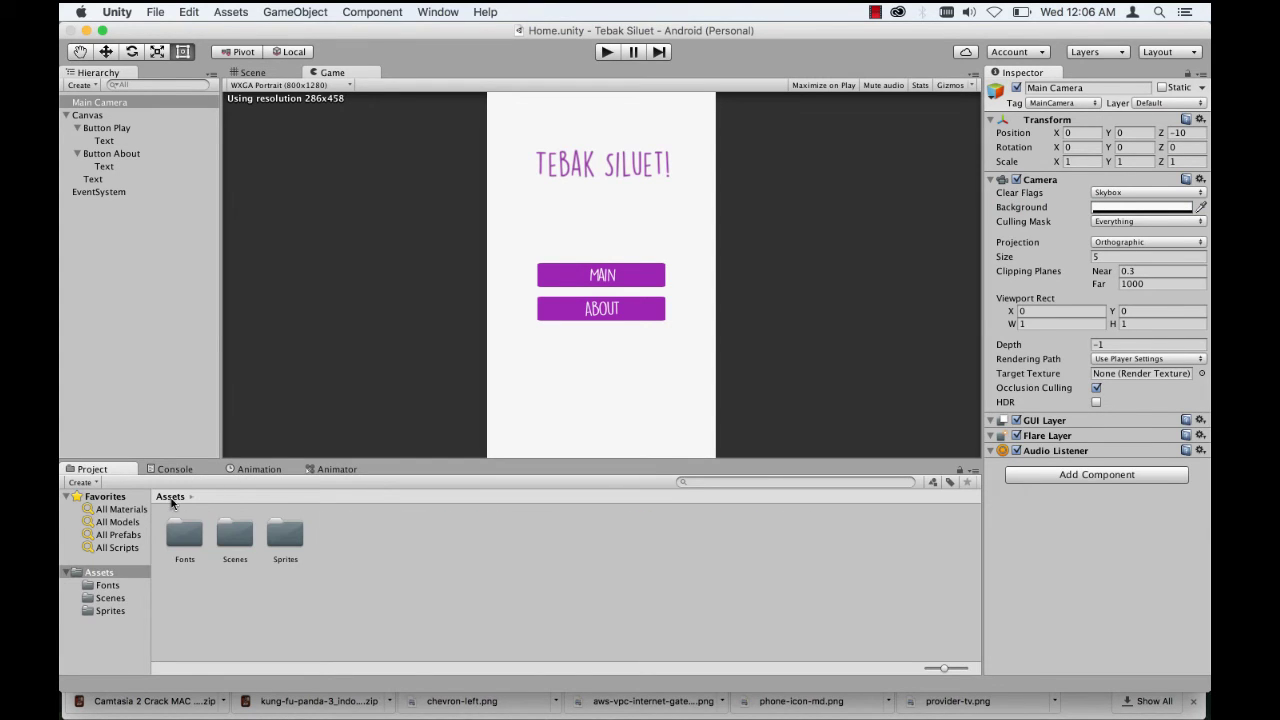
{"action": "right_click", "coordinate": [425, 589]}
Step: Create a new folder named Scripts in Assets and open it
{"action": "mouse_move", "coordinate": [529, 457]}
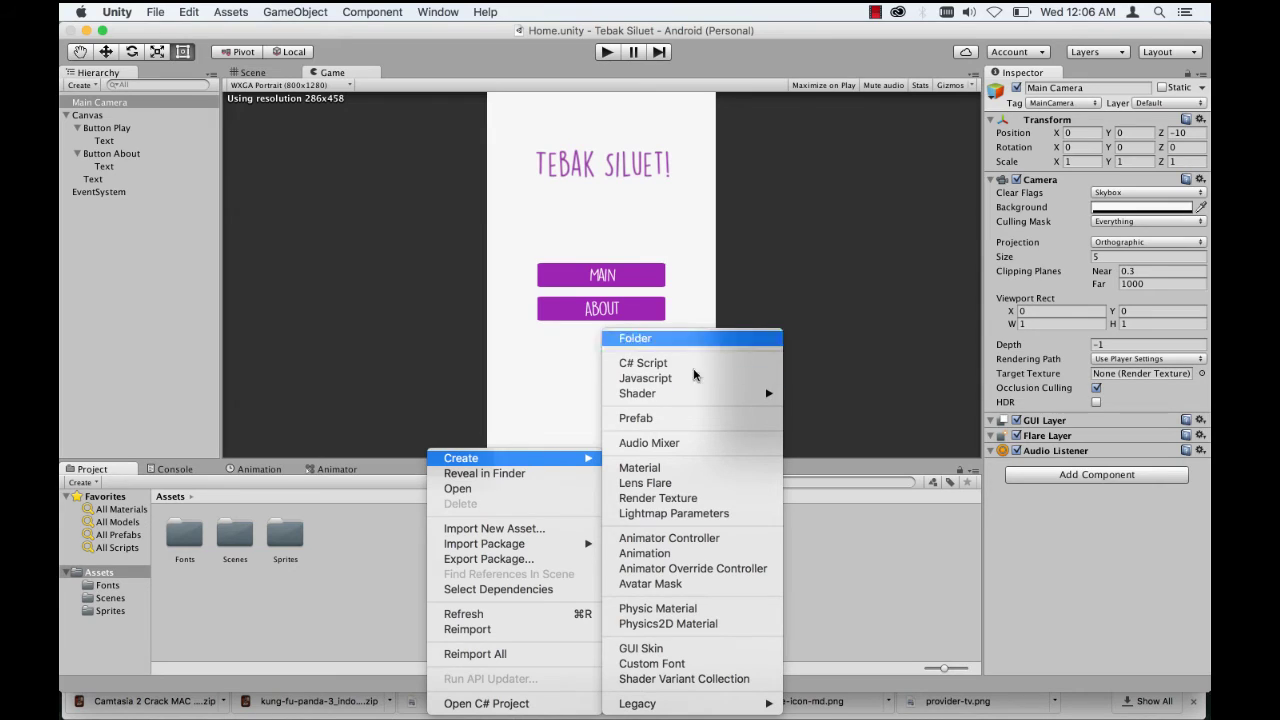
{"action": "left_click", "coordinate": [702, 341]}
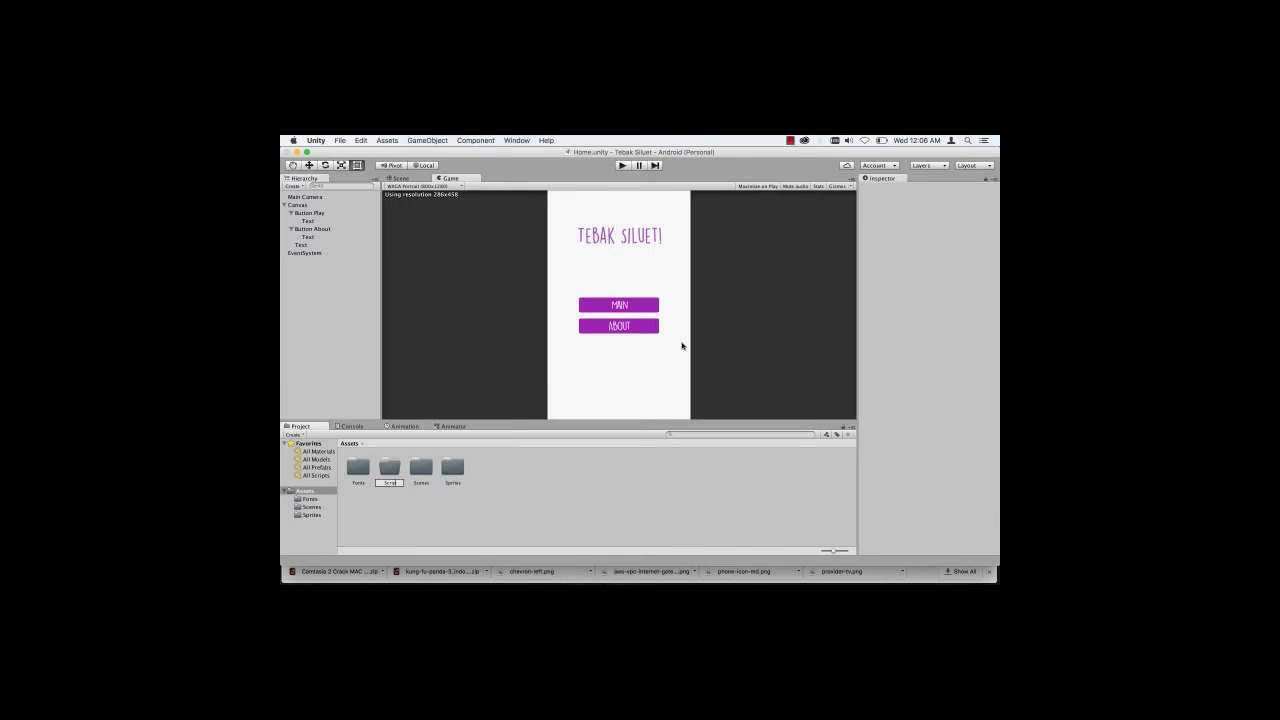
{"action": "type", "text": "Scripts"}
{"action": "key", "text": "Return"}
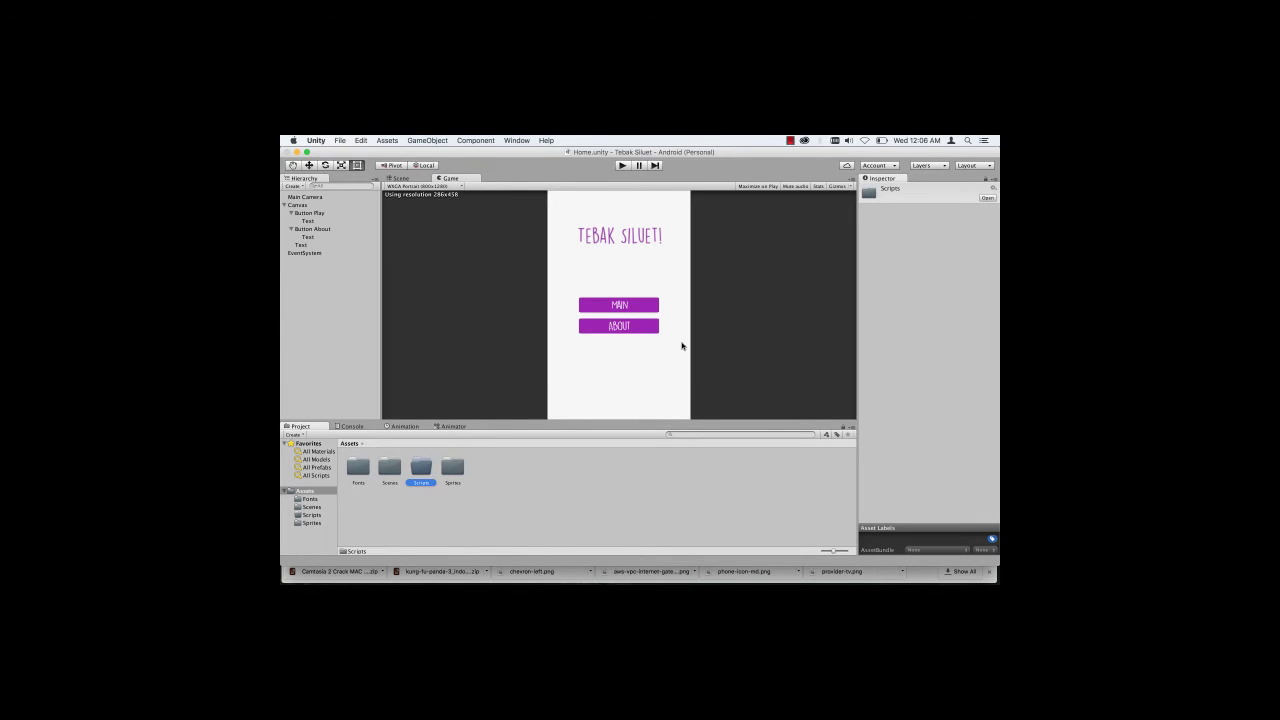
{"action": "double_click", "coordinate": [419, 465]}
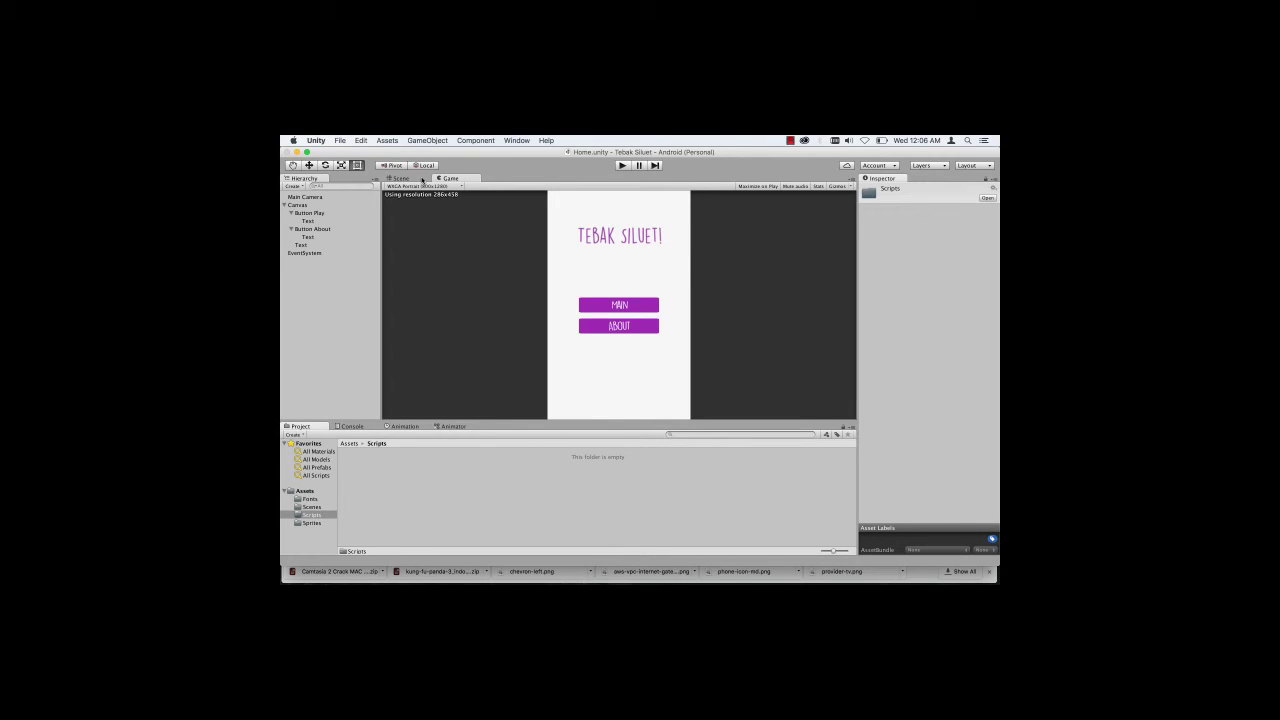
Step: Toggle between Scene and Game views, then open the Scenes folder with Home and Main
{"action": "left_click", "coordinate": [422, 180]}
{"action": "left_click", "coordinate": [447, 180]}
{"action": "left_click", "coordinate": [420, 178]}
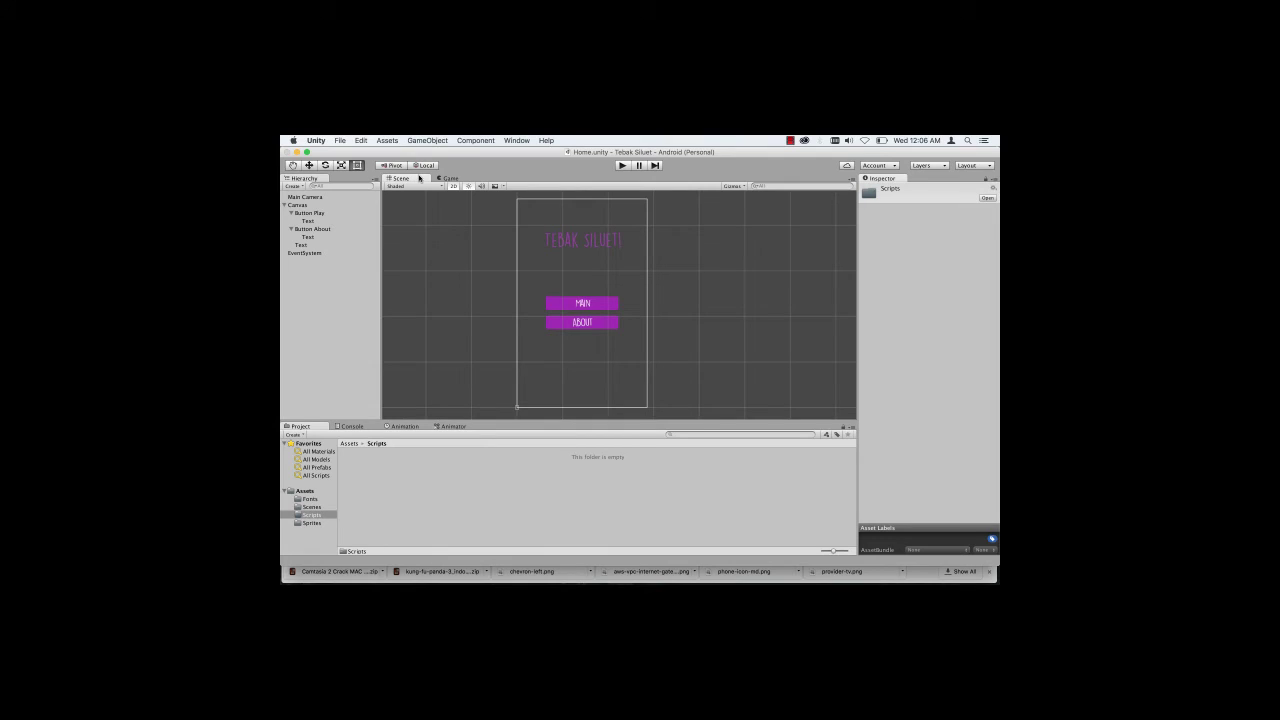
{"action": "left_click", "coordinate": [450, 177]}
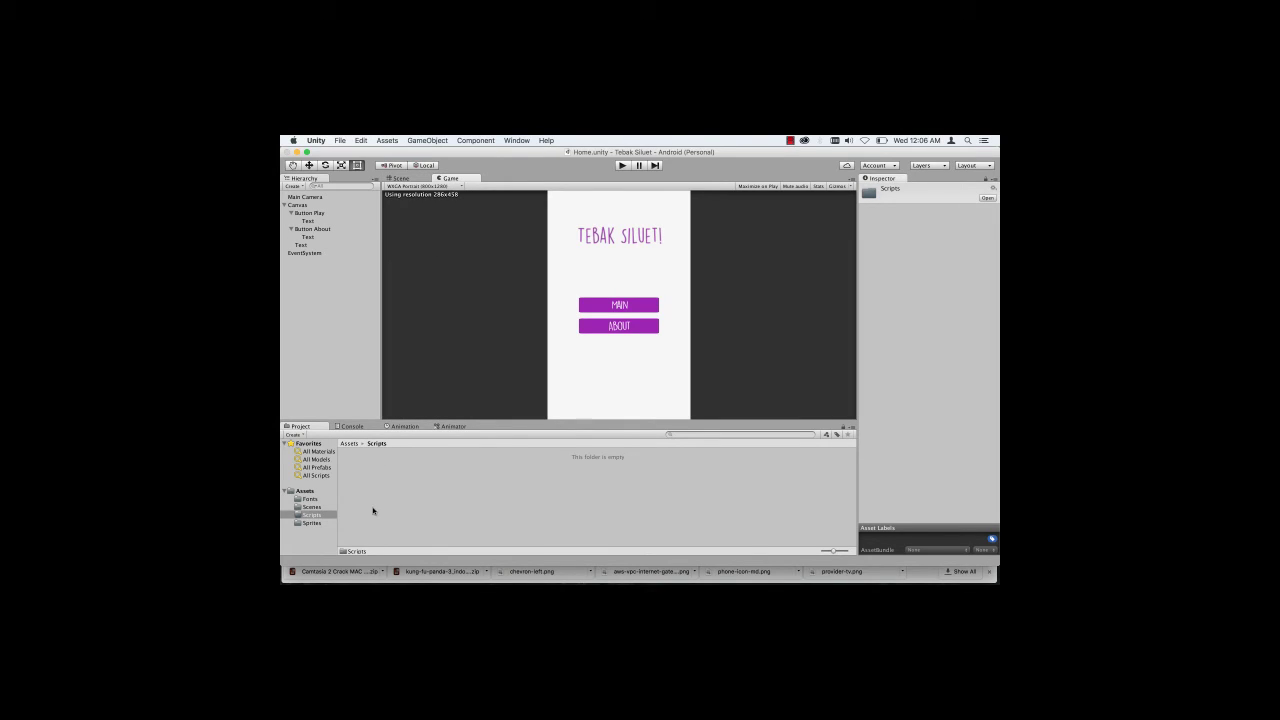
{"action": "left_click", "coordinate": [350, 444]}
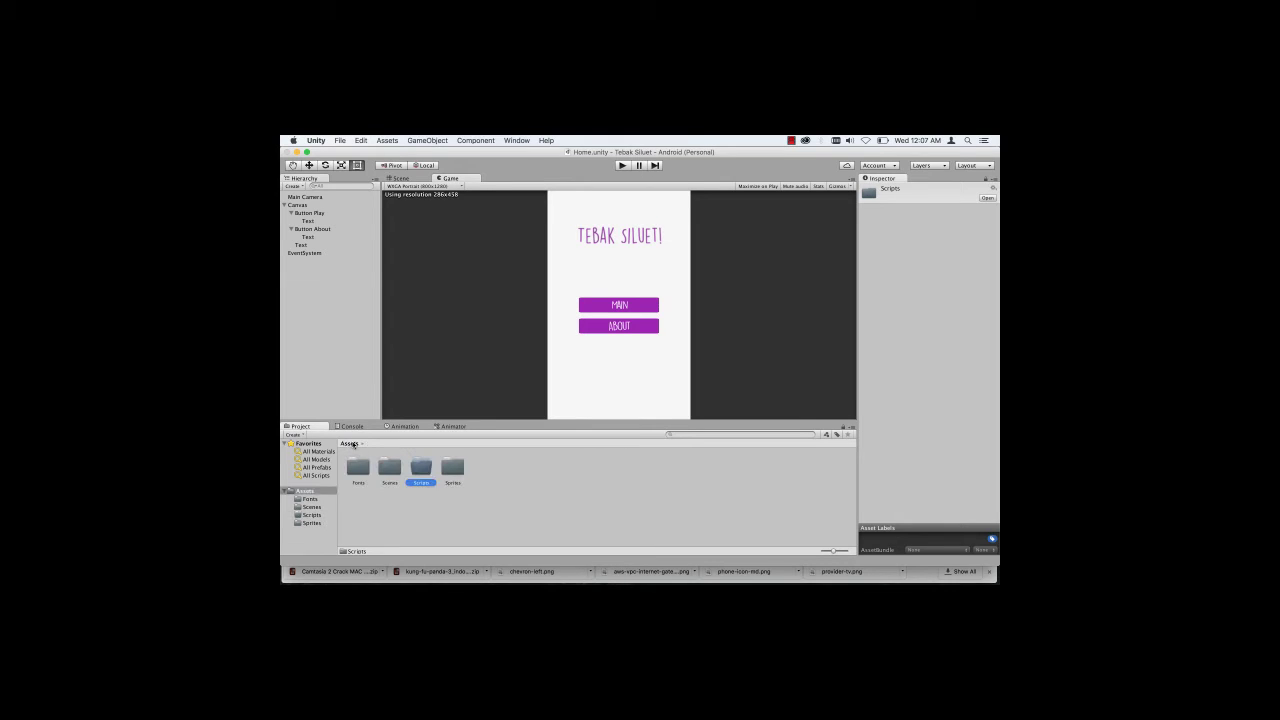
{"action": "double_click", "coordinate": [389, 467]}
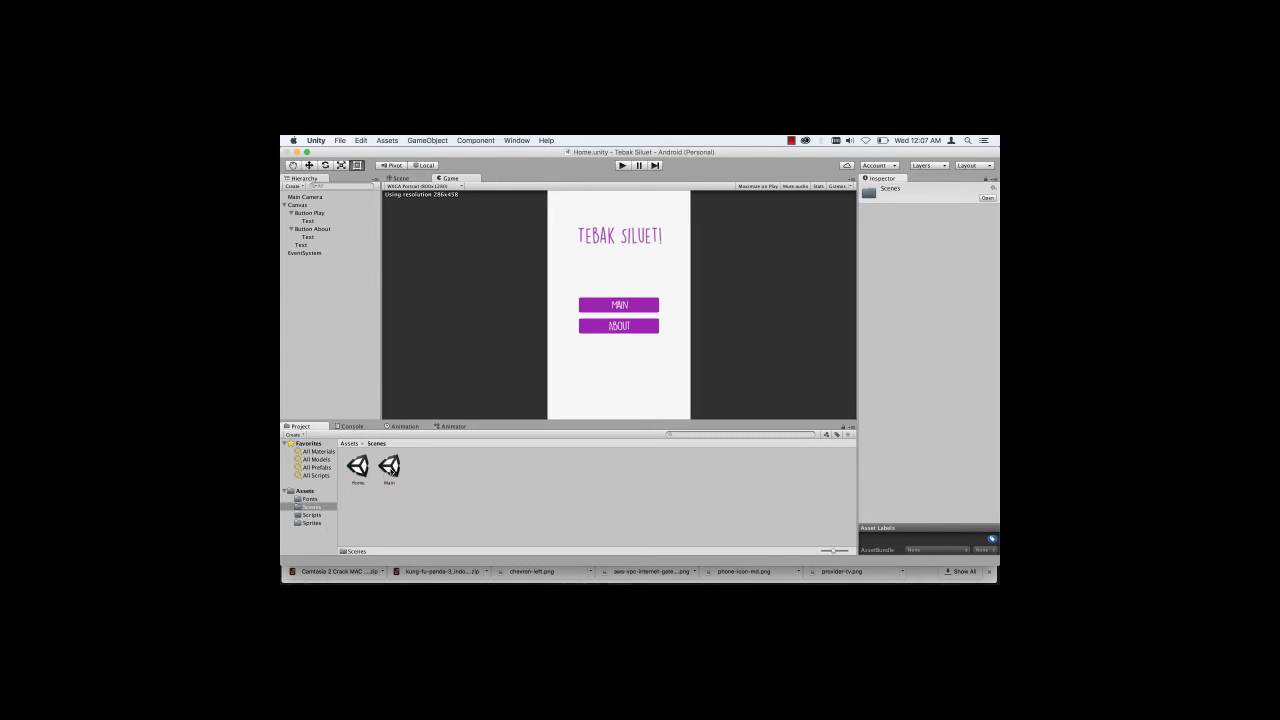
Step: Delete the three old scene entries from the Build Settings scene list
{"action": "left_click", "coordinate": [340, 141]}
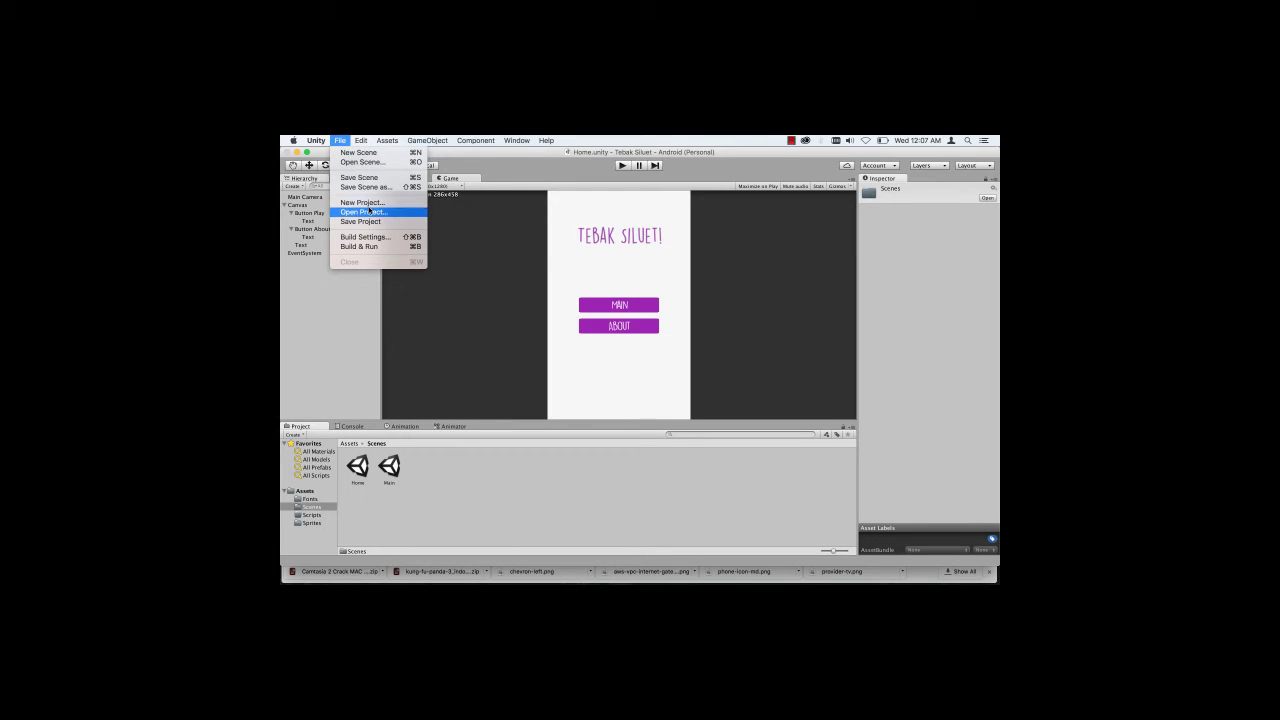
{"action": "left_click", "coordinate": [367, 238]}
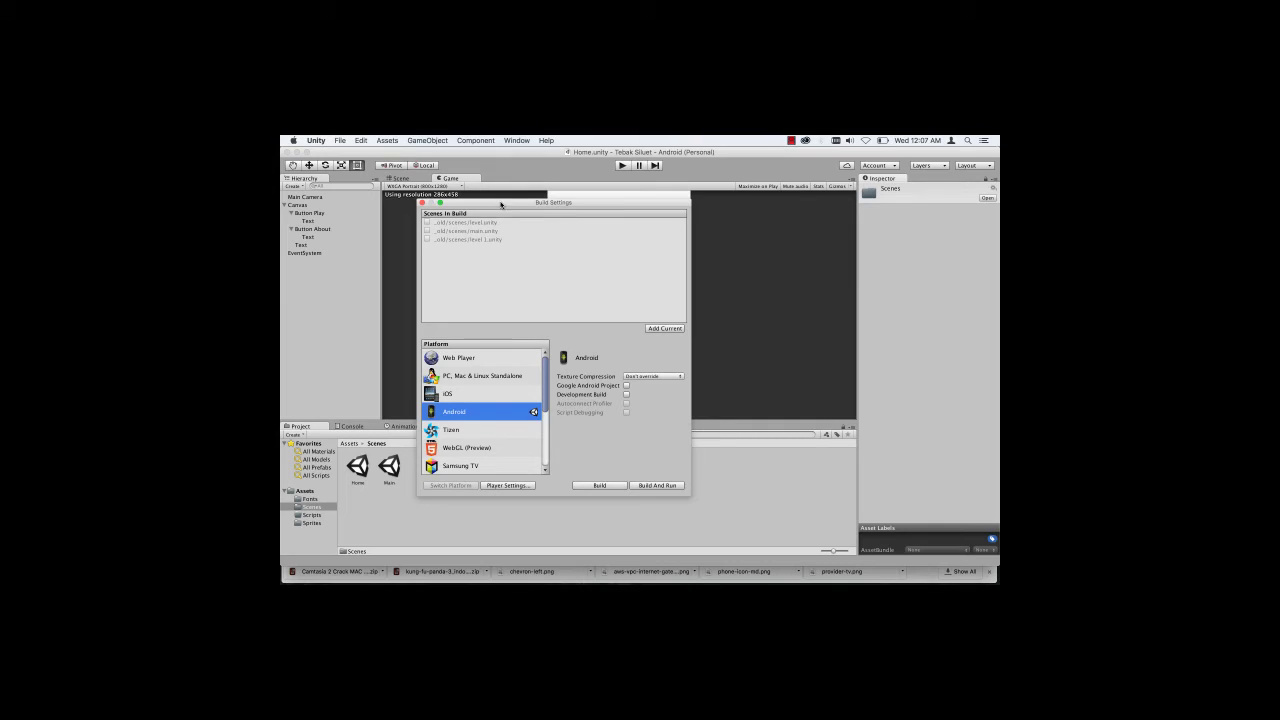
{"action": "left_click_drag", "start_coordinate": [495, 203], "coordinate": [558, 201]}
{"action": "left_click", "coordinate": [547, 220]}
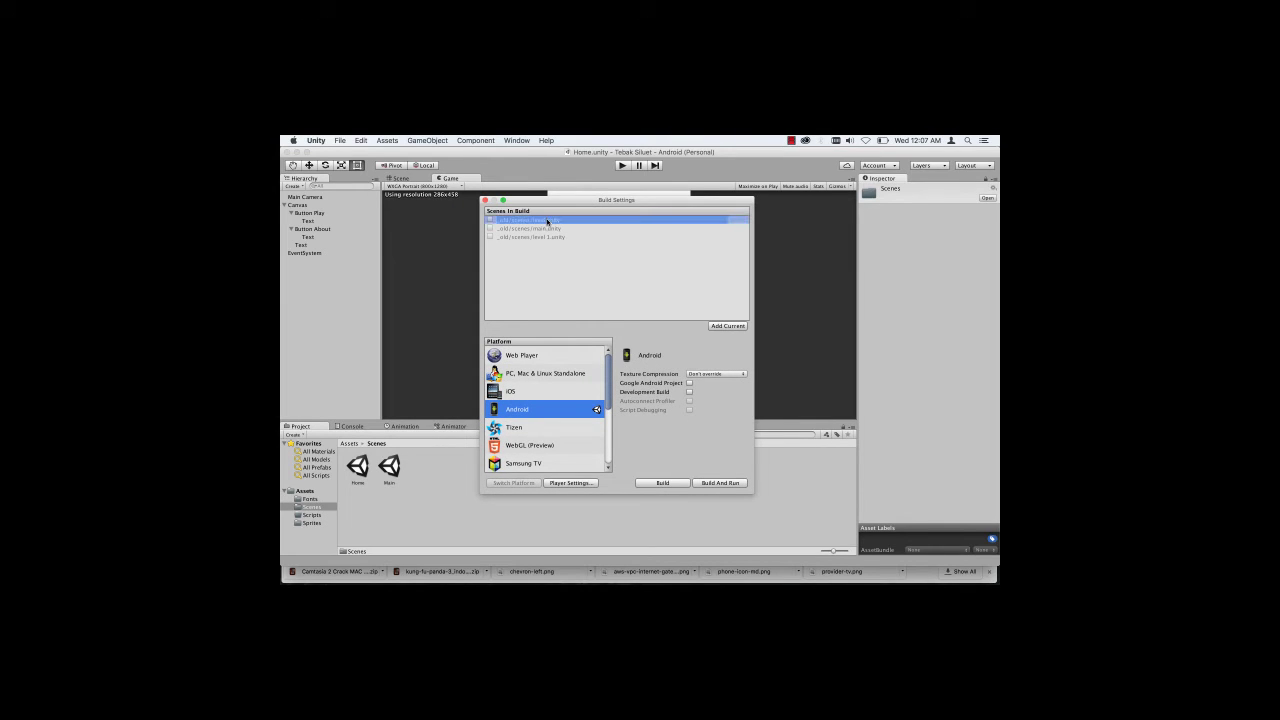
{"action": "key", "text": "BackSpace"}
{"action": "left_click", "coordinate": [547, 220]}
{"action": "key", "text": "BackSpace"}
{"action": "left_click", "coordinate": [547, 220]}
{"action": "key", "text": "BackSpace"}
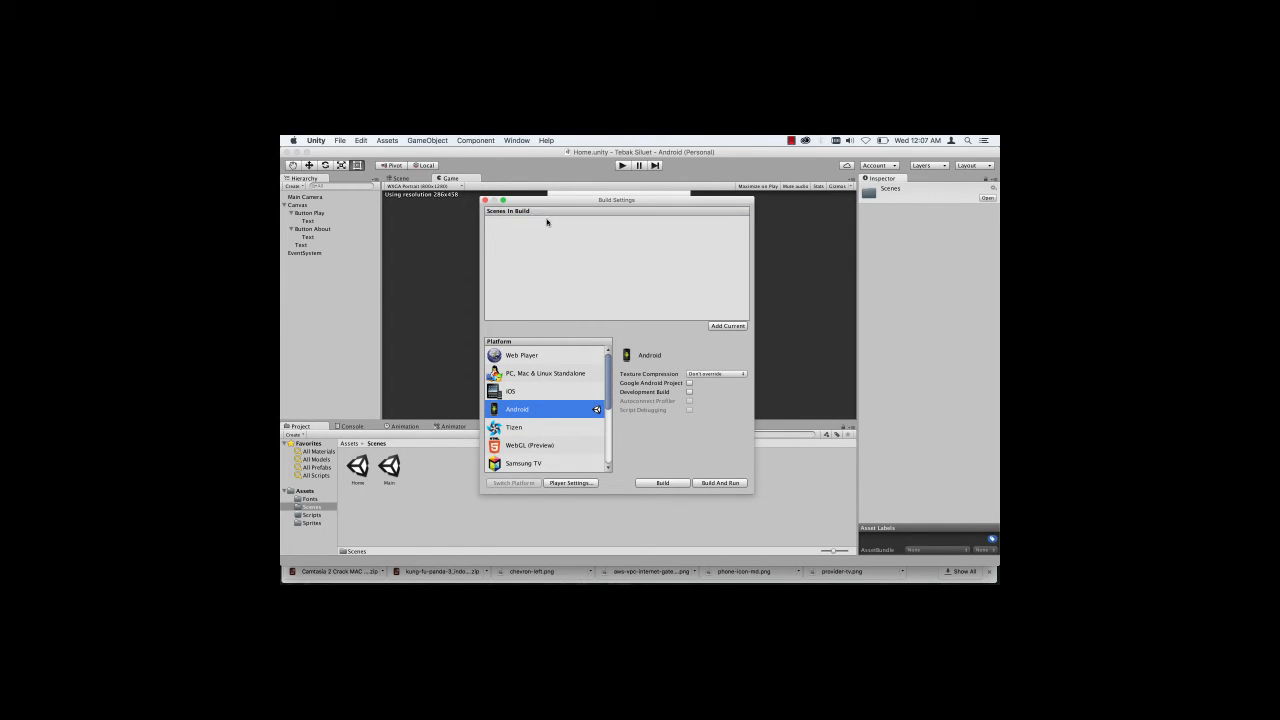
Step: Add Scenes/Home.unity and Scenes/Main.unity to Scenes In Build
{"action": "left_click_drag", "start_coordinate": [360, 467], "coordinate": [561, 258]}
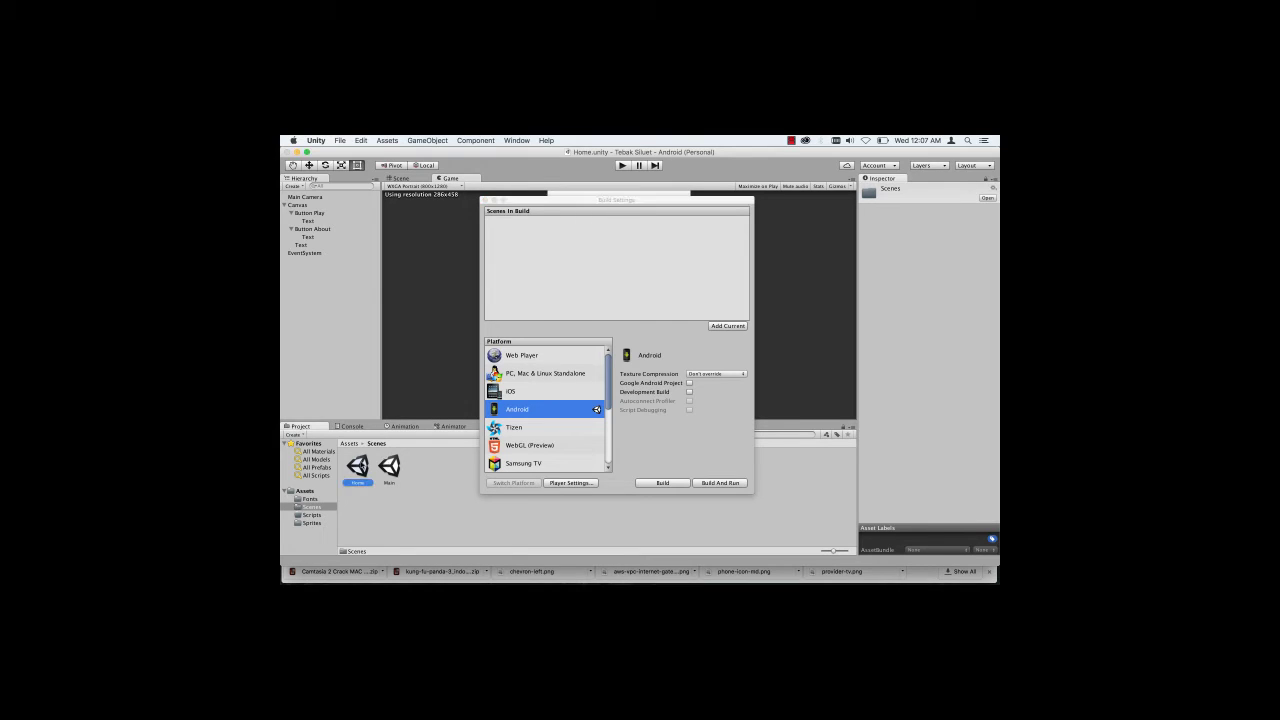
{"action": "left_click_drag", "start_coordinate": [389, 466], "coordinate": [563, 268]}
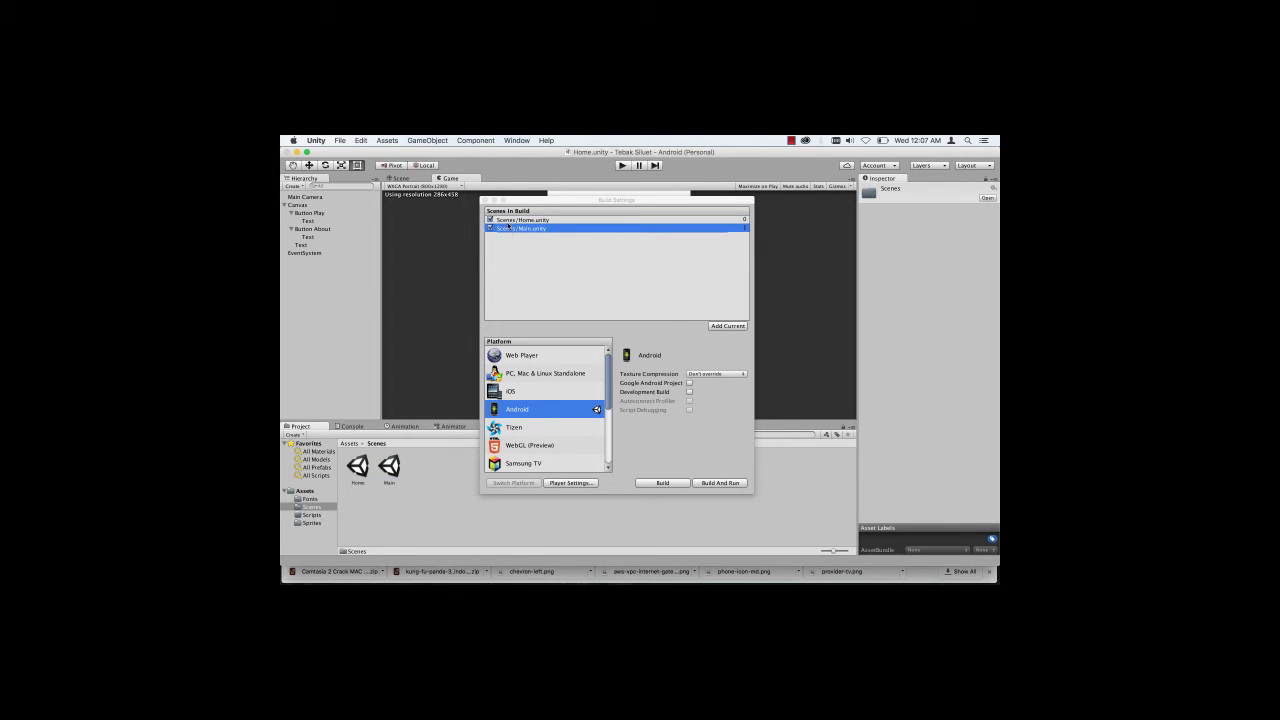
{"action": "left_click", "coordinate": [486, 200]}
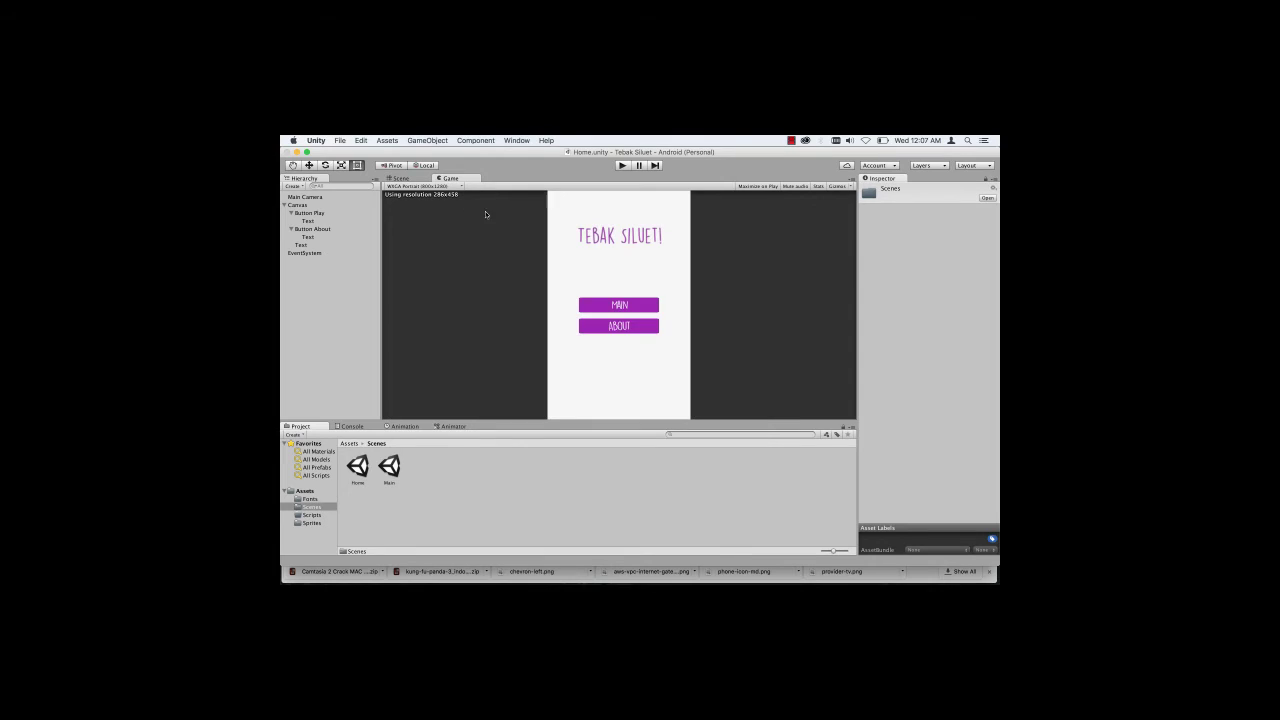
Step: Create a new C# script named PindahScene in Assets/Scripts
{"action": "left_click", "coordinate": [348, 443]}
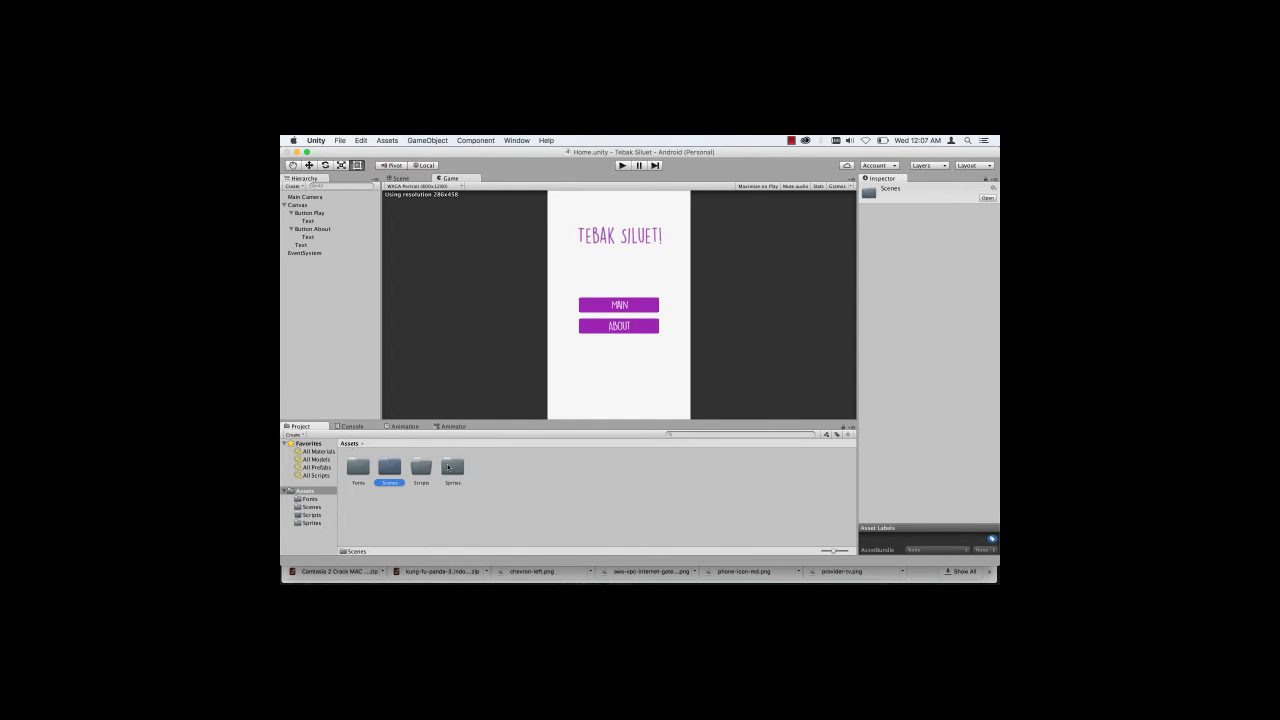
{"action": "double_click", "coordinate": [422, 467]}
{"action": "right_click", "coordinate": [446, 469]}
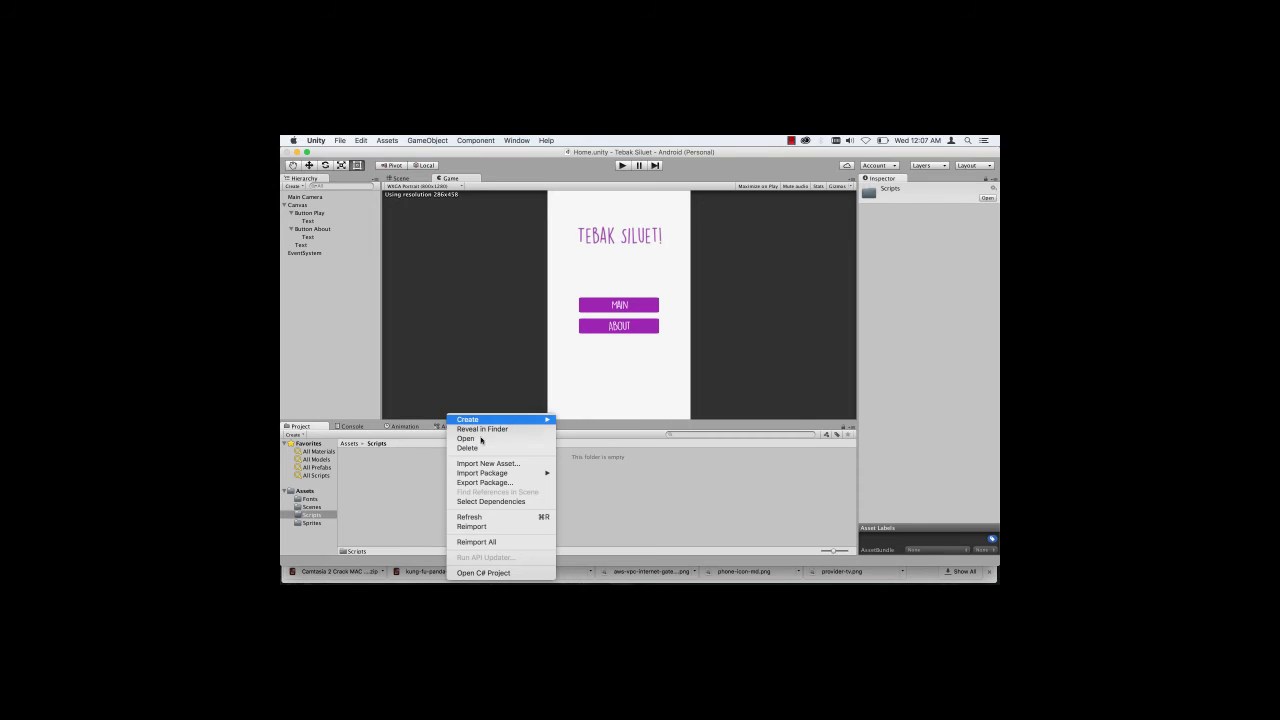
{"action": "mouse_move", "coordinate": [500, 419]}
{"action": "left_click", "coordinate": [622, 361]}
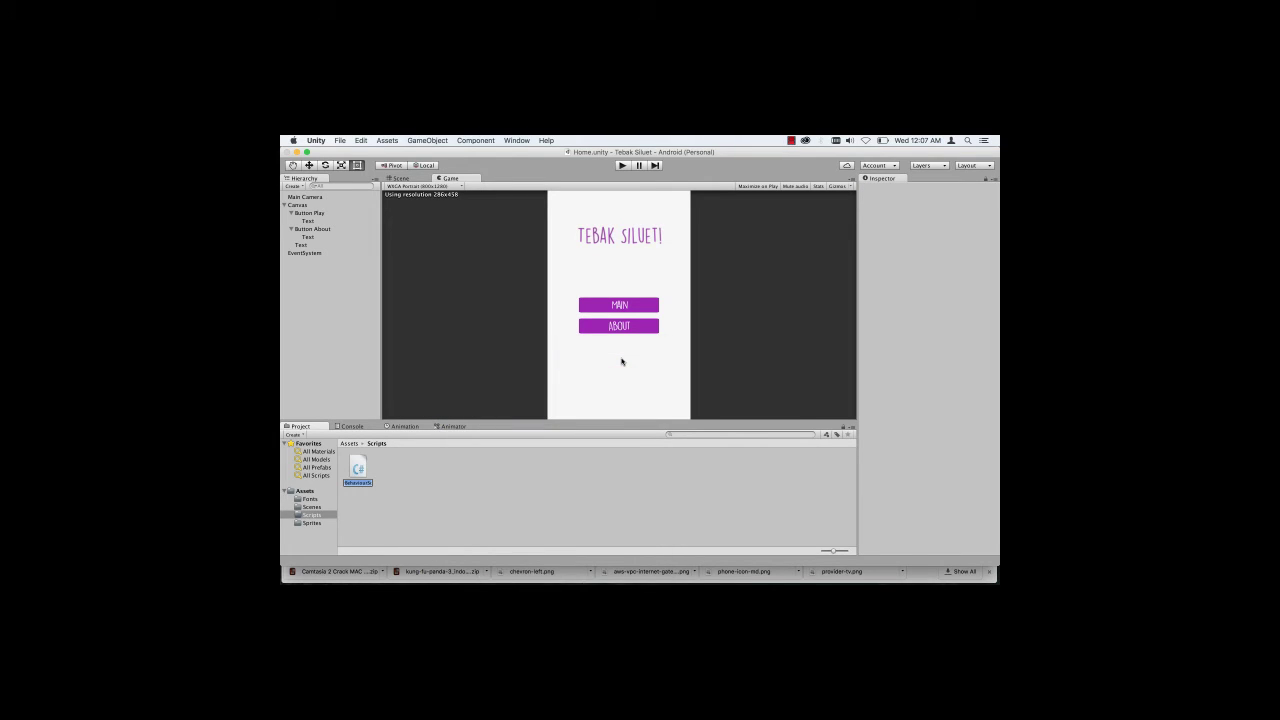
{"action": "type", "text": "Pin"}
{"action": "type", "text": "dahS"}
{"action": "type", "text": "ce"}
{"action": "type", "text": "ne"}
{"action": "key", "text": "Return"}
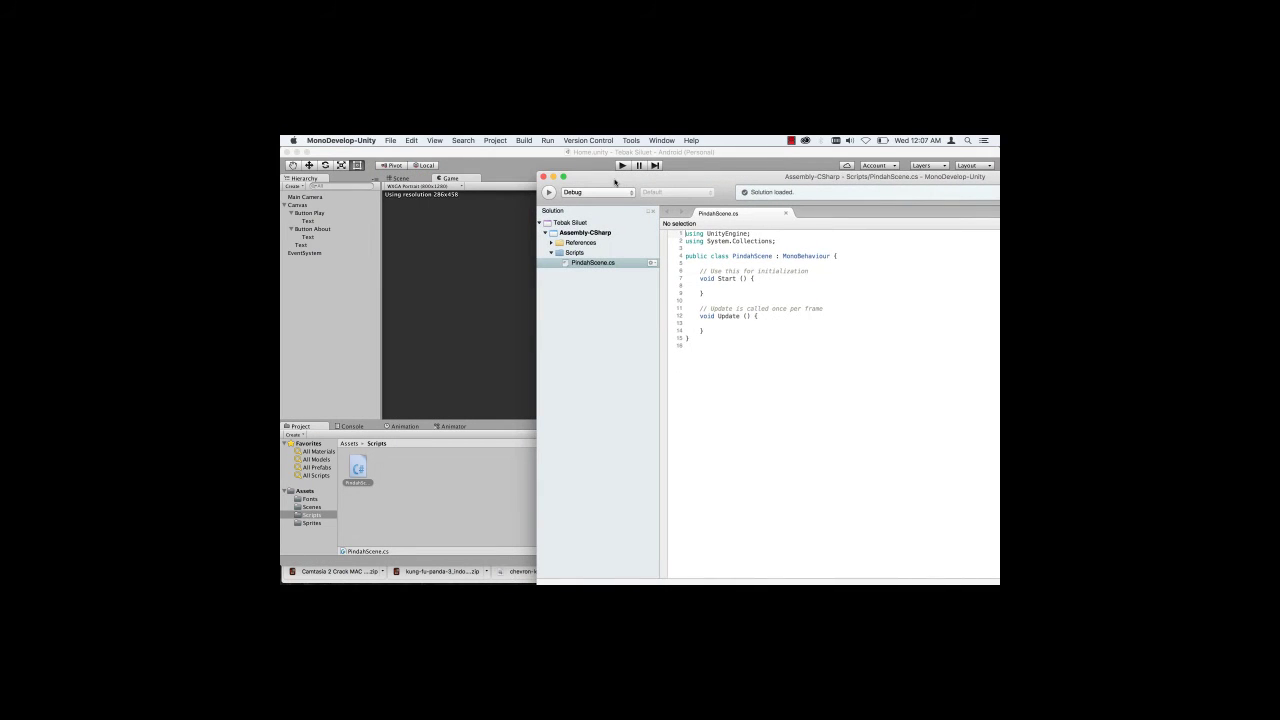
Step: Replace the default Start and Update methods with public void pindahScene(string mScenes)
{"action": "left_click_drag", "start_coordinate": [707, 331], "coordinate": [700, 270]}
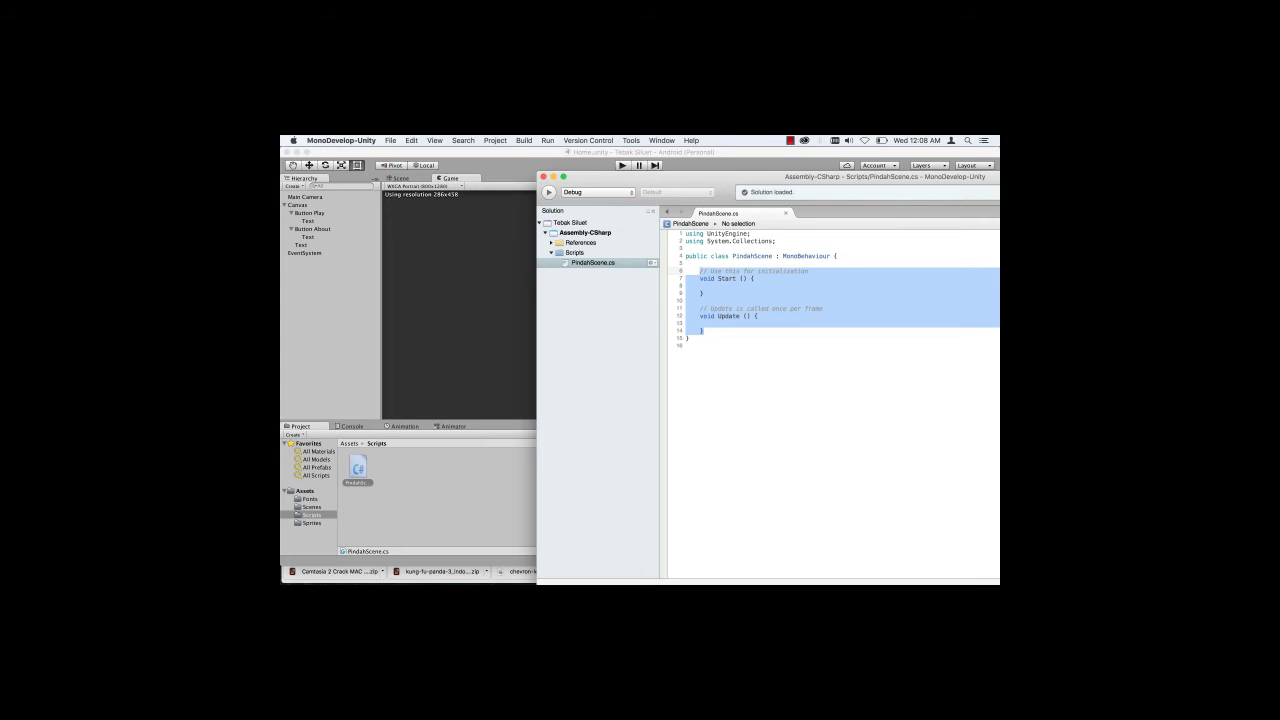
{"action": "type", "text": "pub"}
{"action": "key", "text": "Return"}
{"action": "type", "text": "v"}
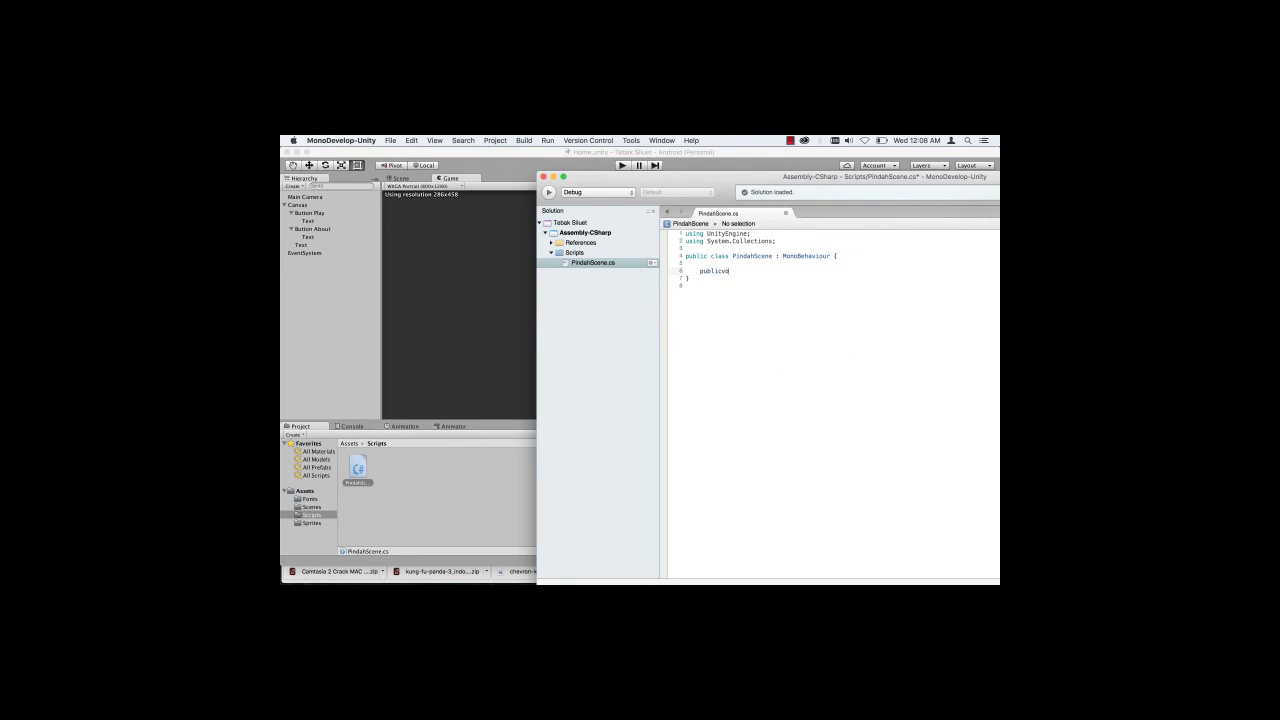
{"action": "type", "text": "oid"}
{"action": "key", "text": "BackSpace"}
{"action": "key", "text": "BackSpace"}
{"action": "key", "text": "BackSpace"}
{"action": "type", "text": "void"}
{"action": "type", "text": " pindahScene("}
{"action": "type", "text": "str"}
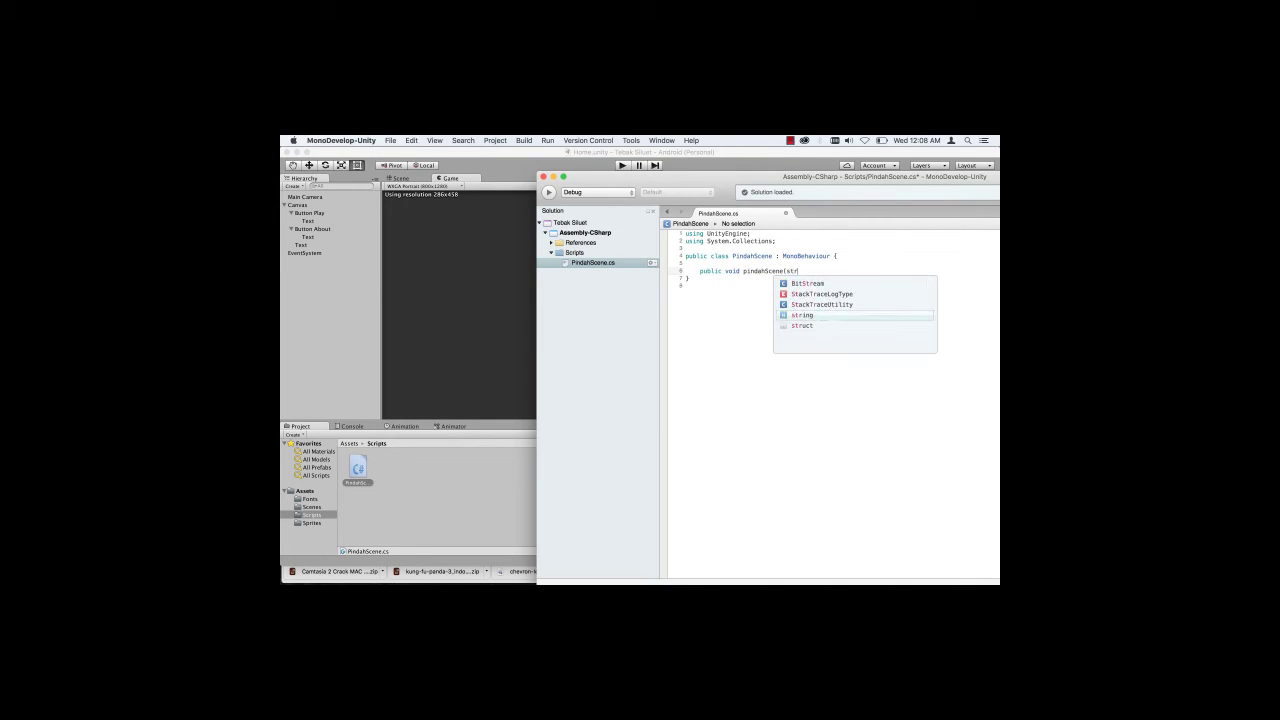
{"action": "key", "text": "Return"}
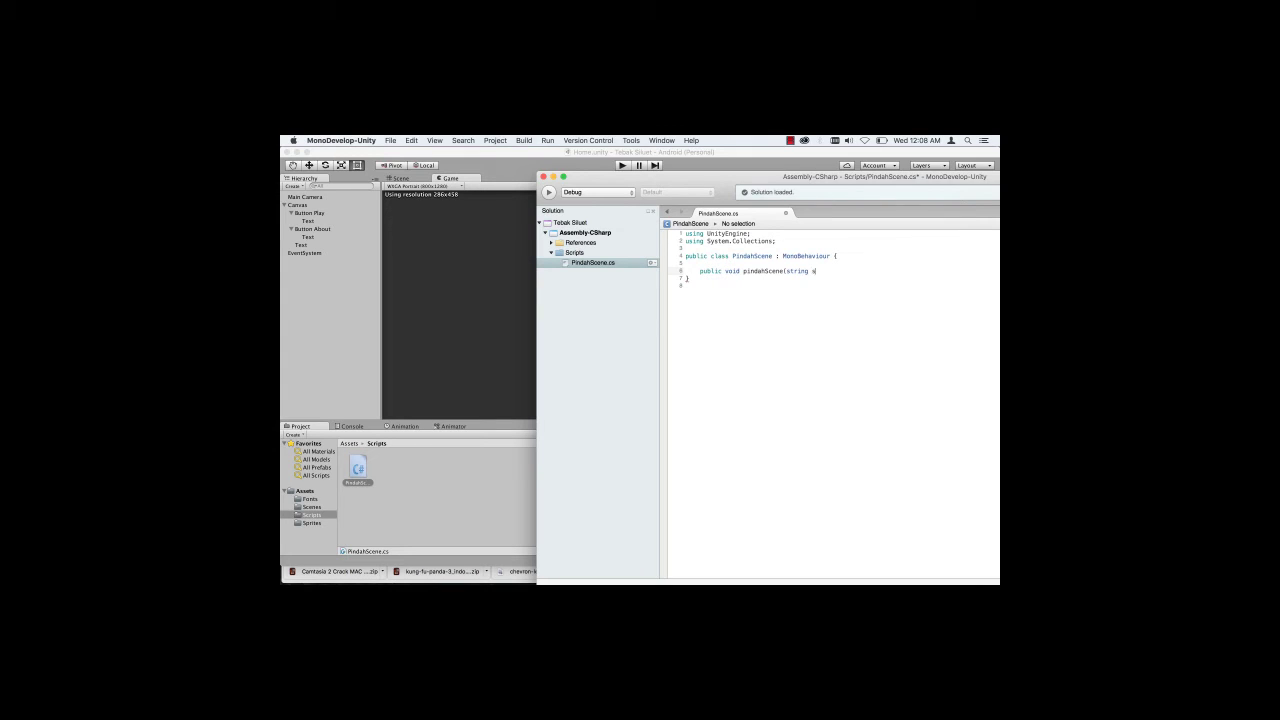
{"action": "type", "text": "ce"}
{"action": "key", "text": "BackSpace"}
{"action": "key", "text": "BackSpace"}
{"action": "type", "text": "cenes)"}
{"action": "type", "text": "{"}
{"action": "key", "text": "Return"}
Step: Have the method call Application.LoadLevel(mScenes), then save the script
{"action": "type", "text": "Ap"}
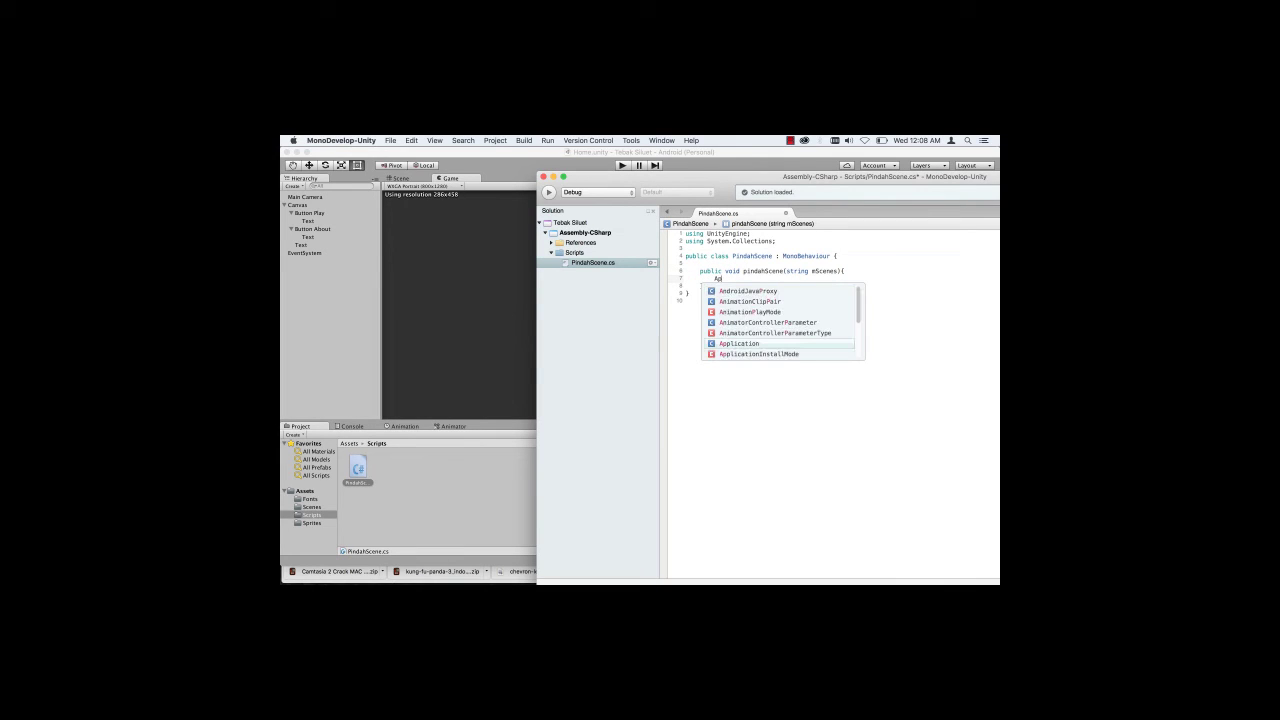
{"action": "type", "text": ".lo"}
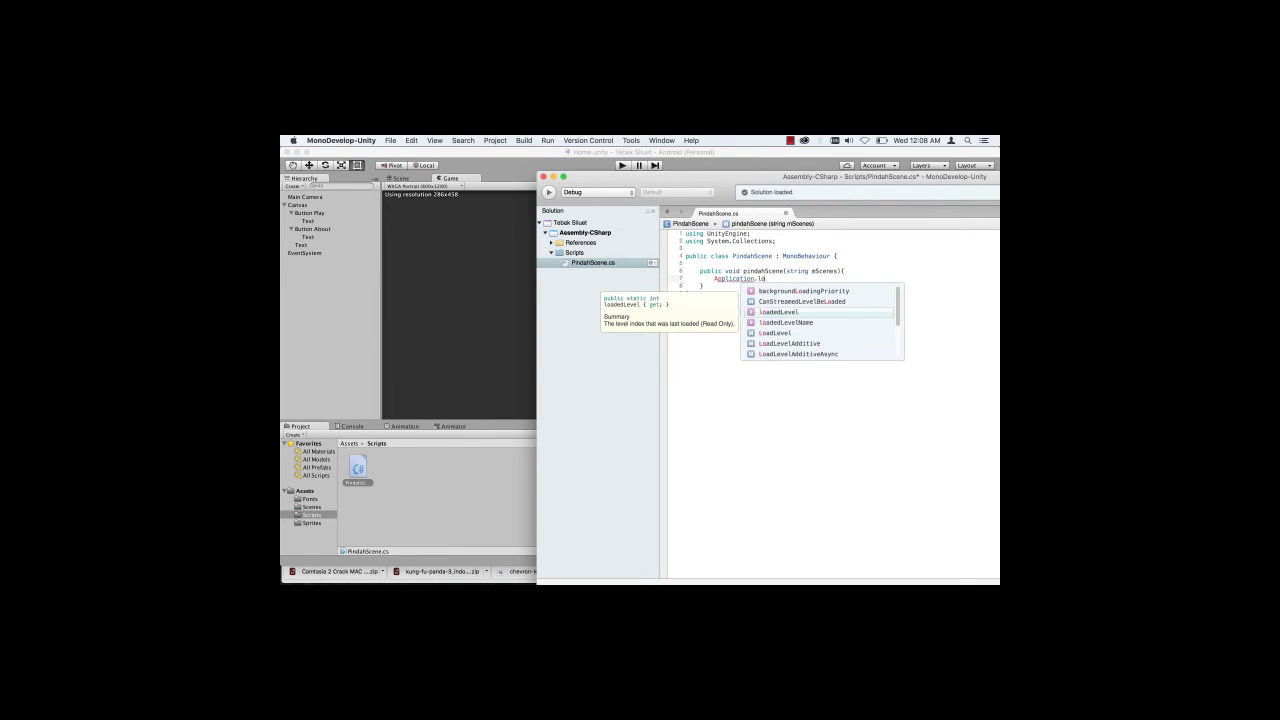
{"action": "key", "text": "Down"}
{"action": "key", "text": "Down"}
{"action": "key", "text": "Return"}
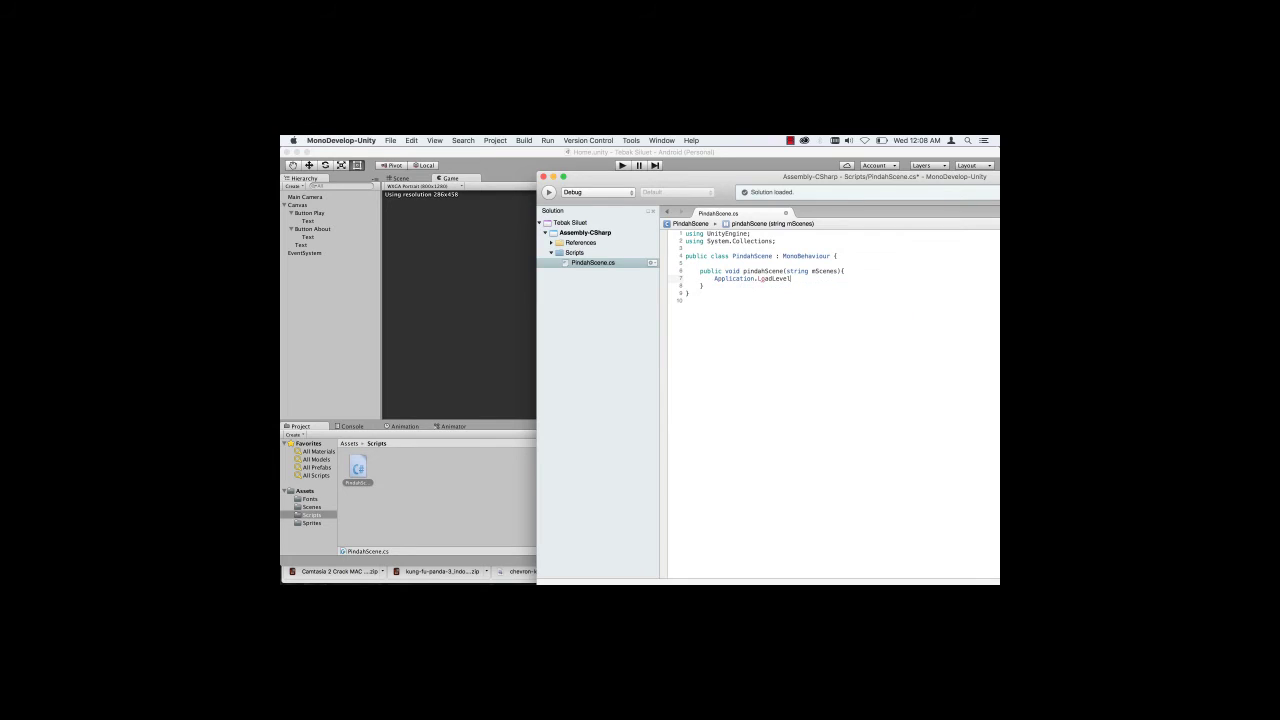
{"action": "type", "text": "("}
{"action": "type", "text": "mS"}
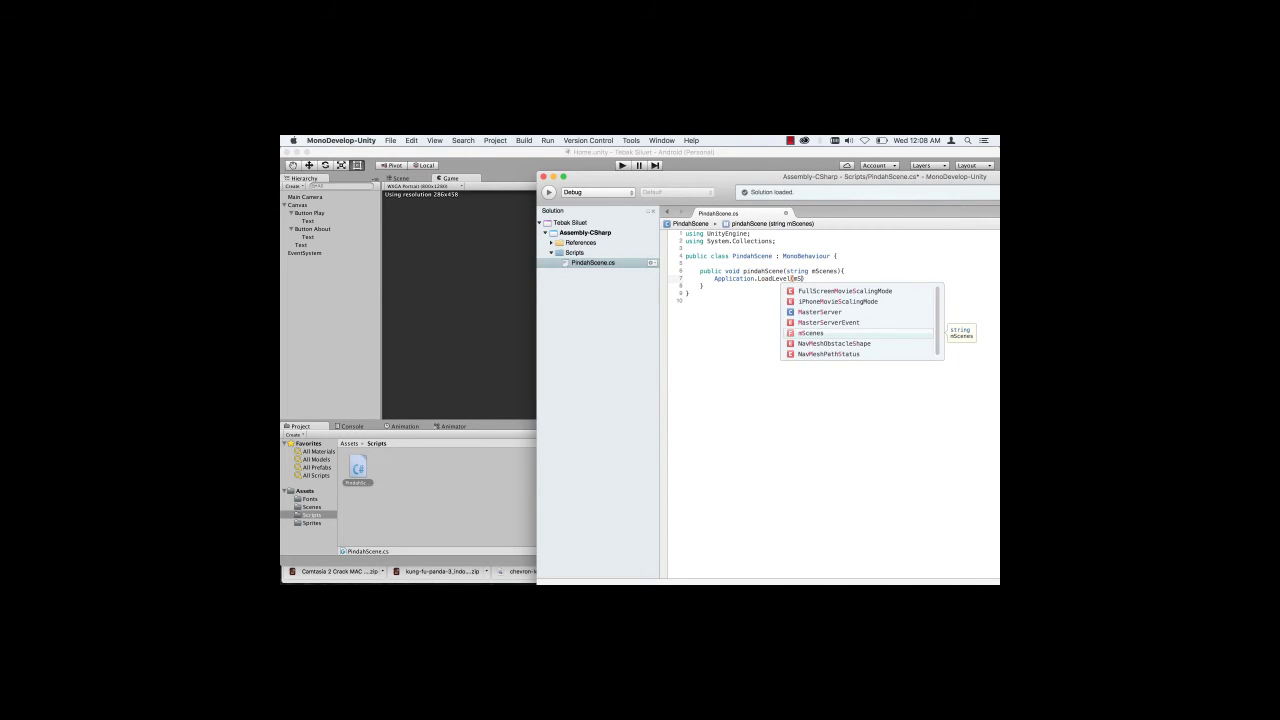
{"action": "key", "text": "Return"}
{"action": "type", "text": ";"}
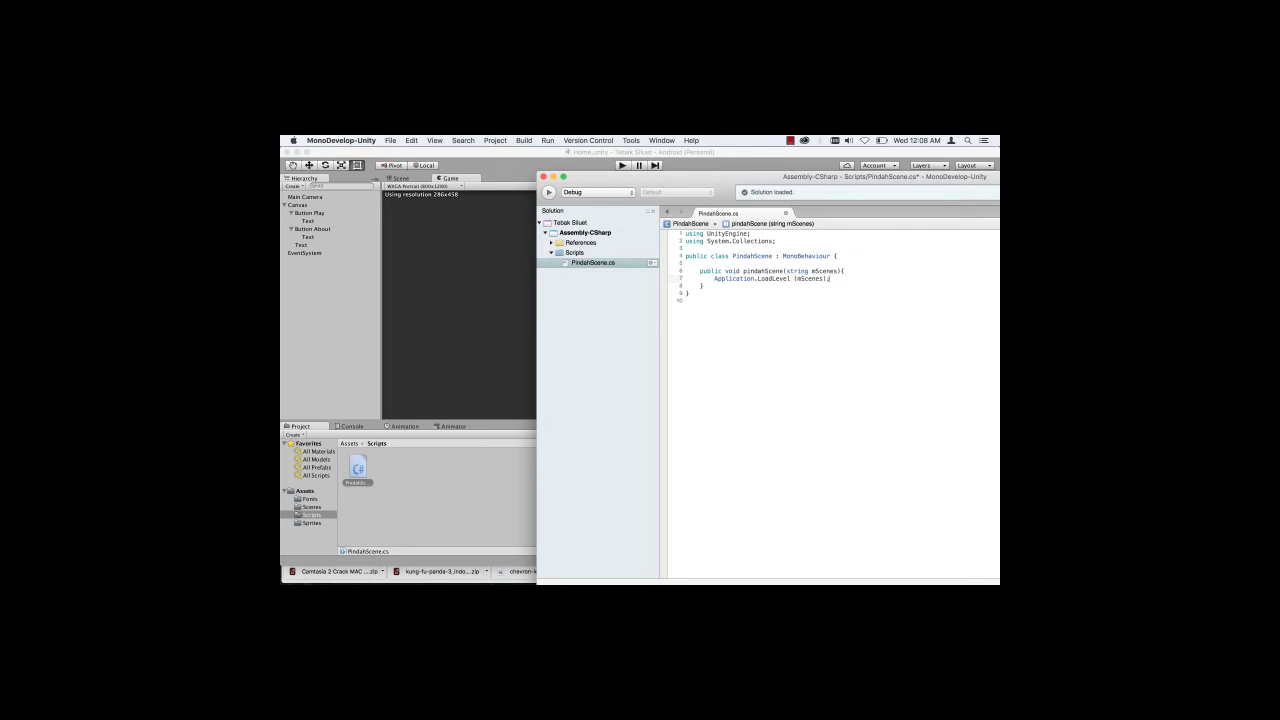
{"action": "key", "text": "super+s"}
{"action": "left_click", "coordinate": [457, 489]}
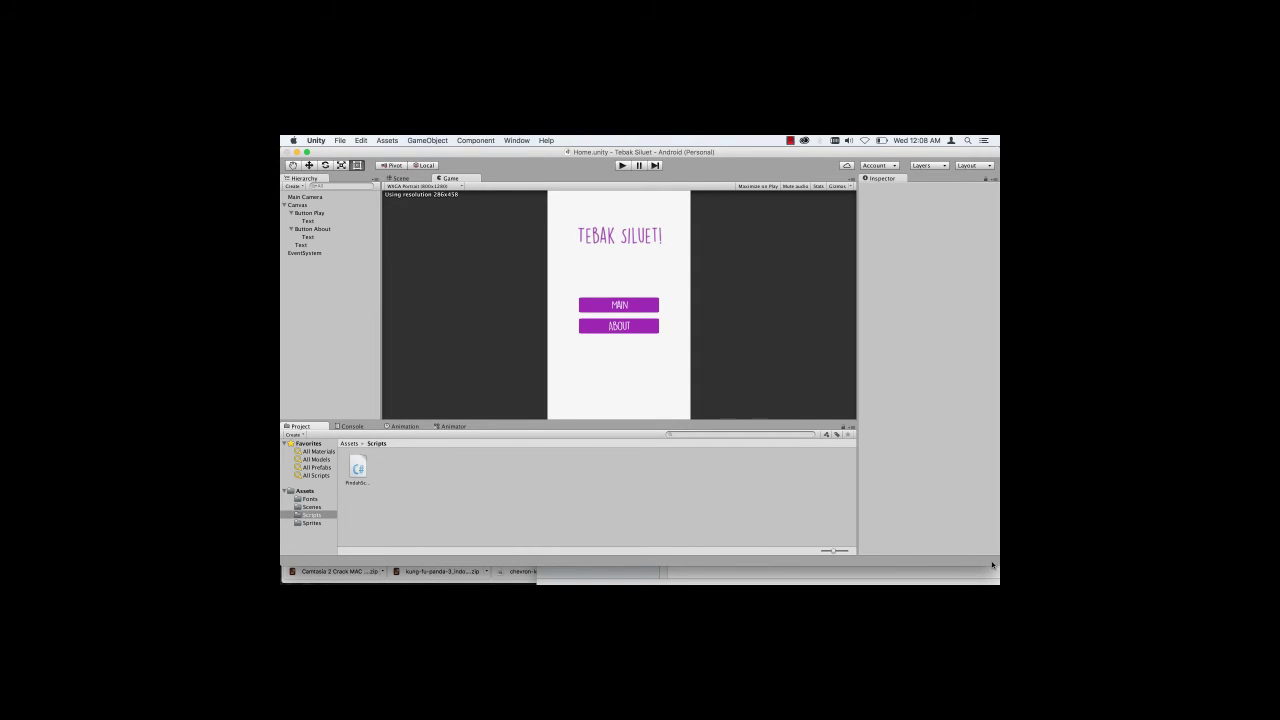
Step: Create an empty _GameManager at the top of the Home hierarchy and attach PindahScene.cs
{"action": "left_click", "coordinate": [350, 427]}
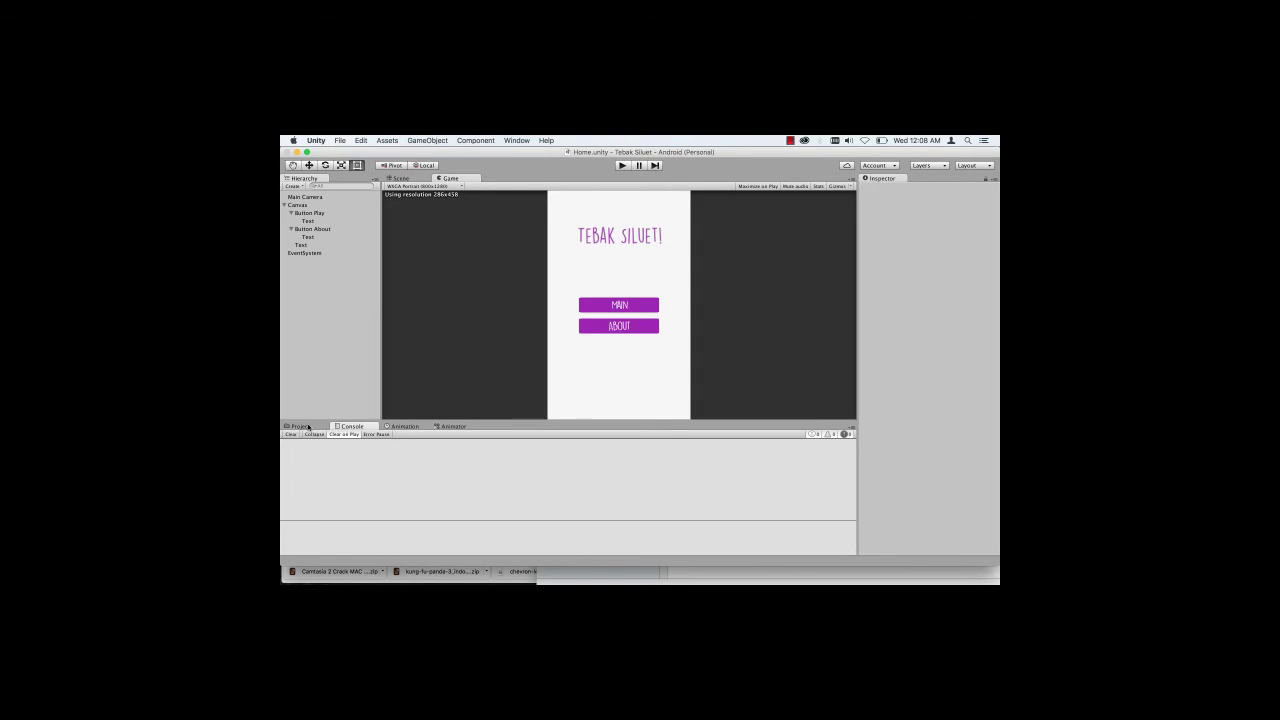
{"action": "left_click", "coordinate": [300, 426]}
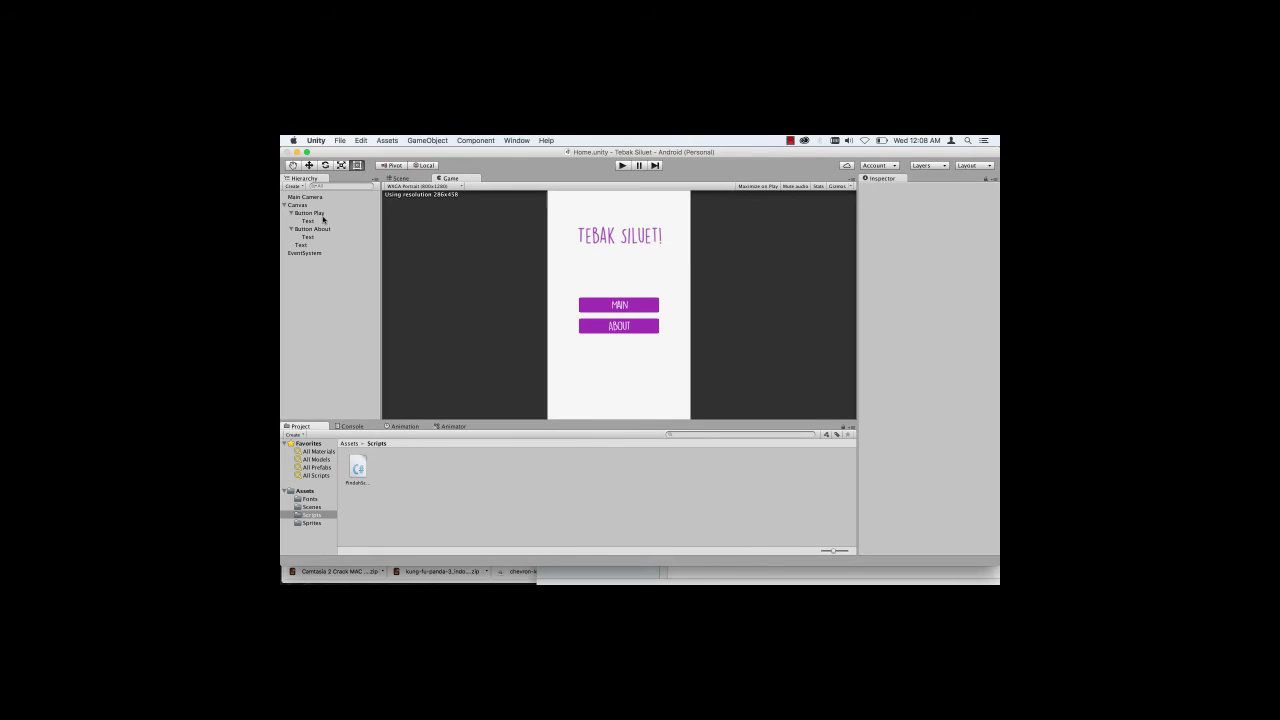
{"action": "right_click", "coordinate": [311, 297]}
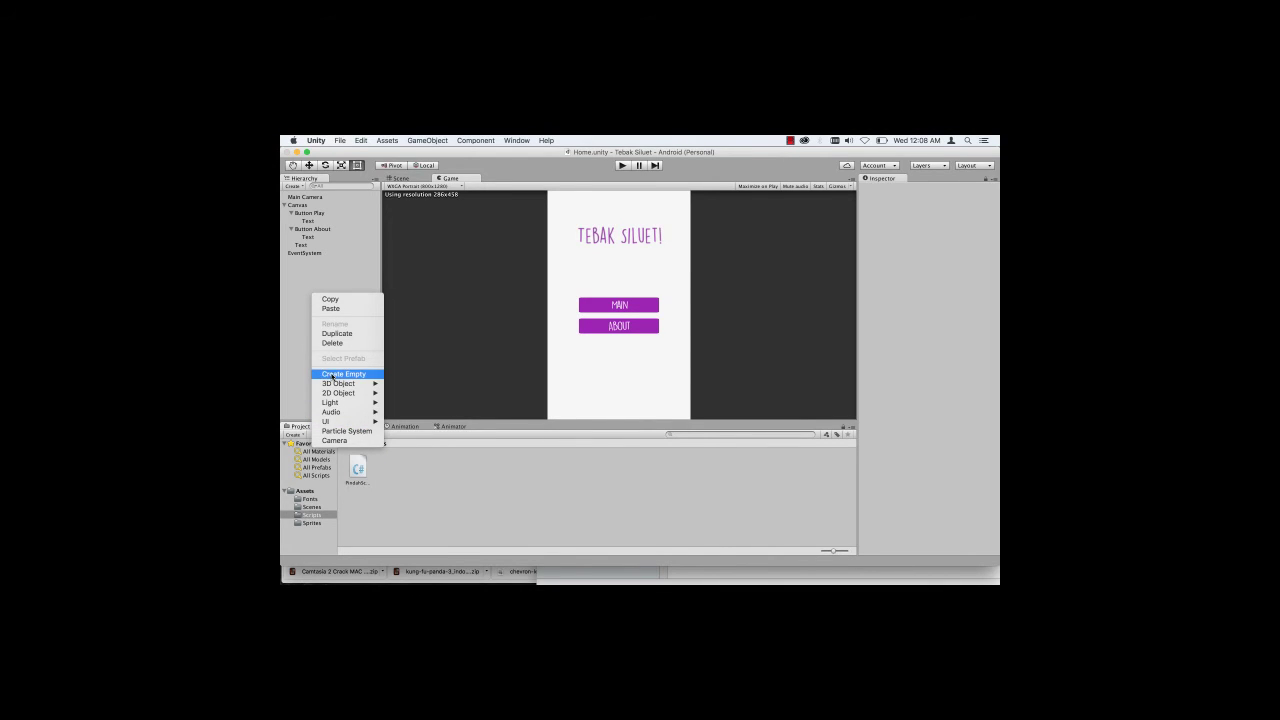
{"action": "left_click", "coordinate": [335, 374]}
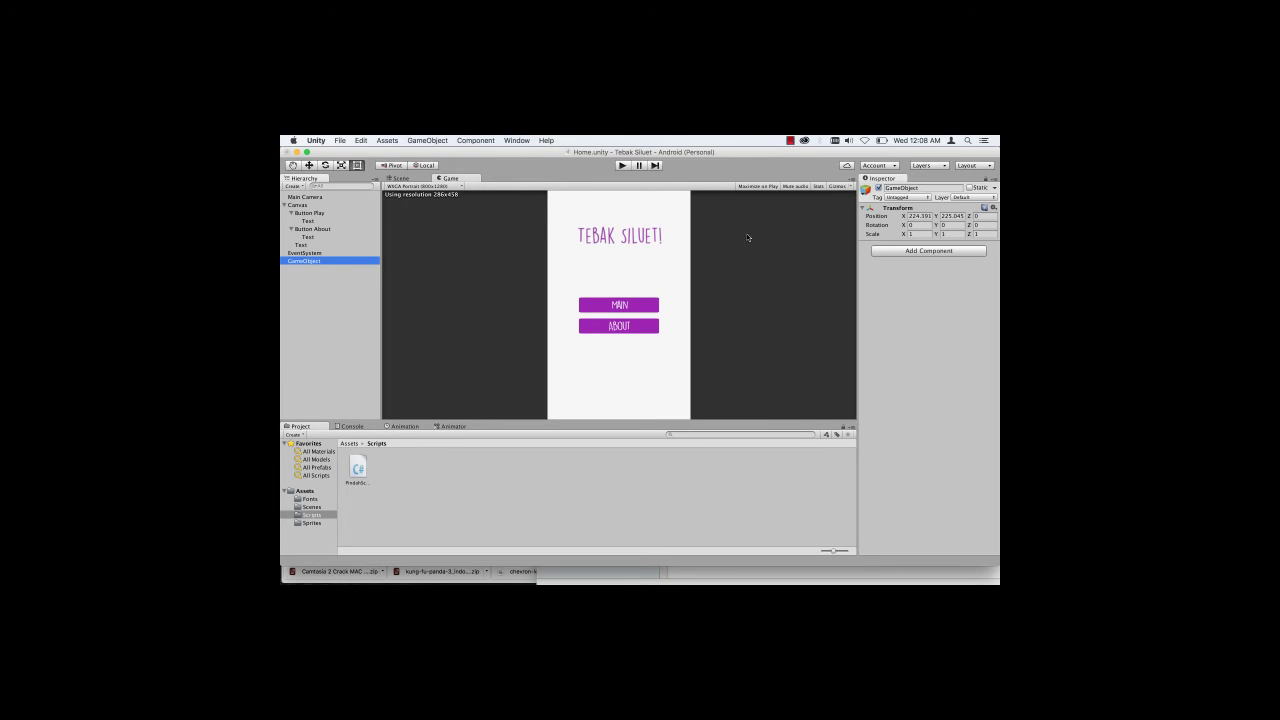
{"action": "left_click", "coordinate": [927, 188]}
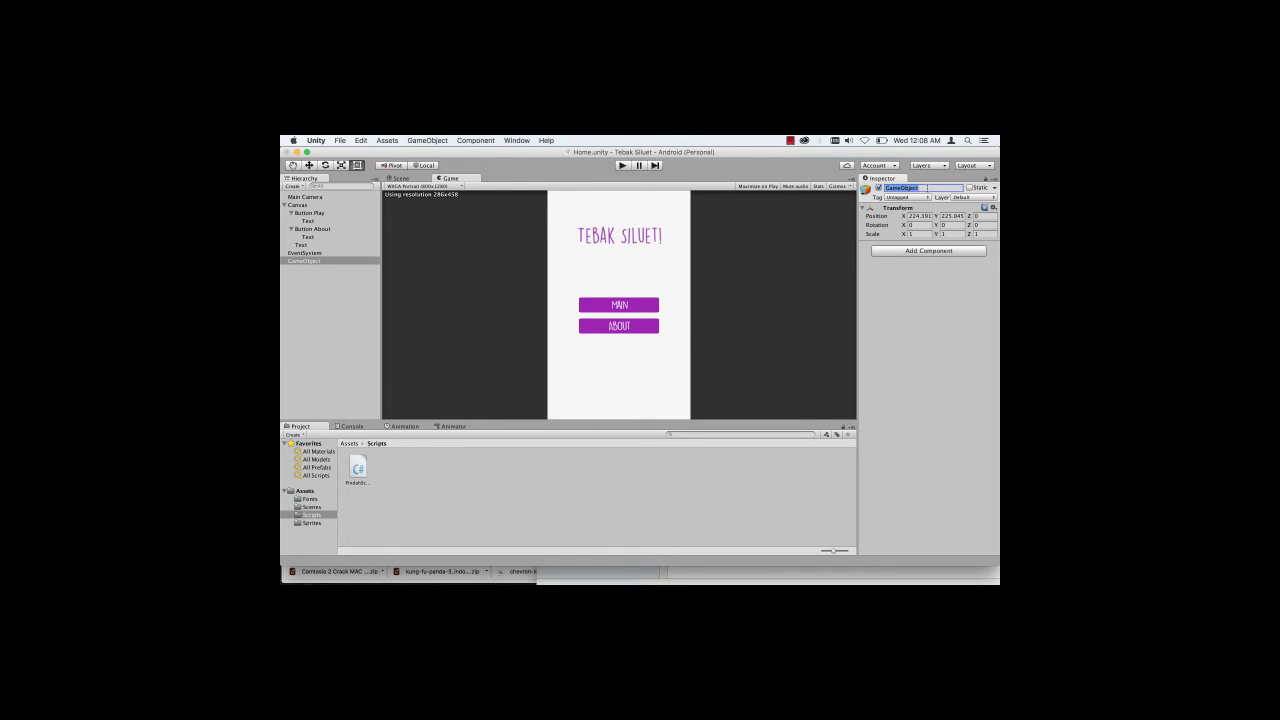
{"action": "key", "text": "BackSpace"}
{"action": "left_click_drag", "start_coordinate": [332, 261], "coordinate": [357, 195]}
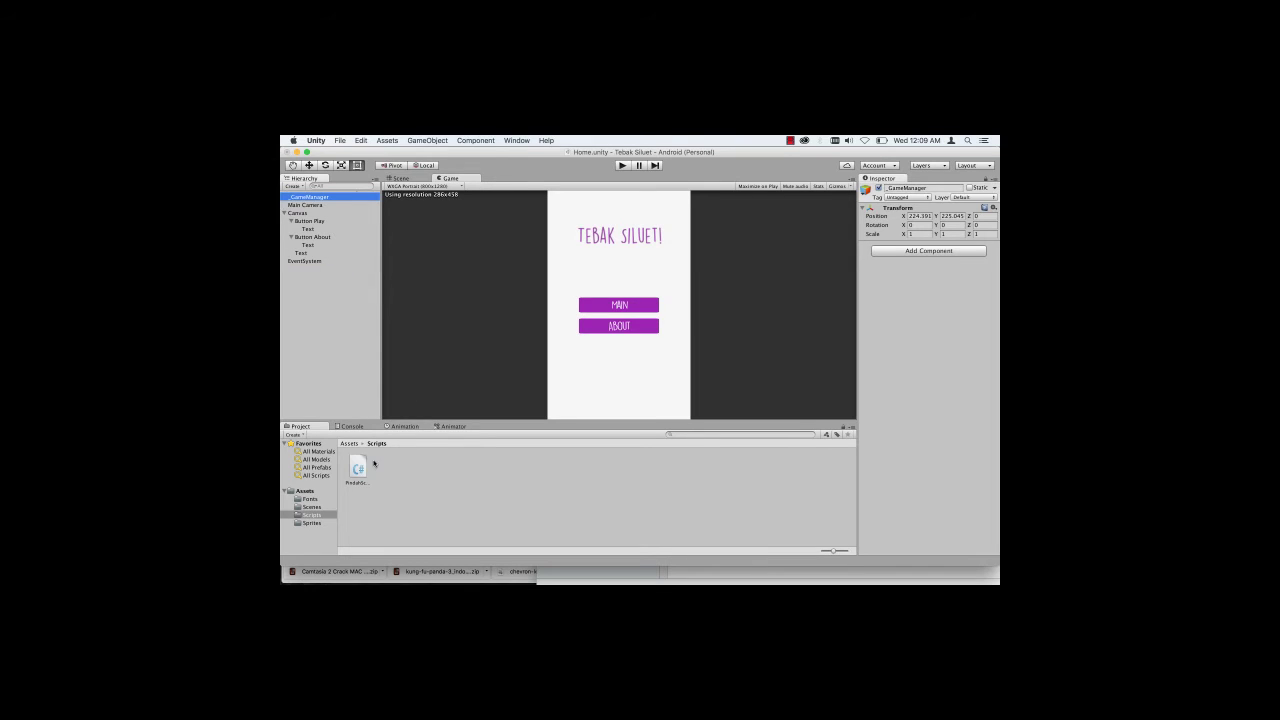
{"action": "left_click_drag", "start_coordinate": [358, 468], "coordinate": [910, 290]}
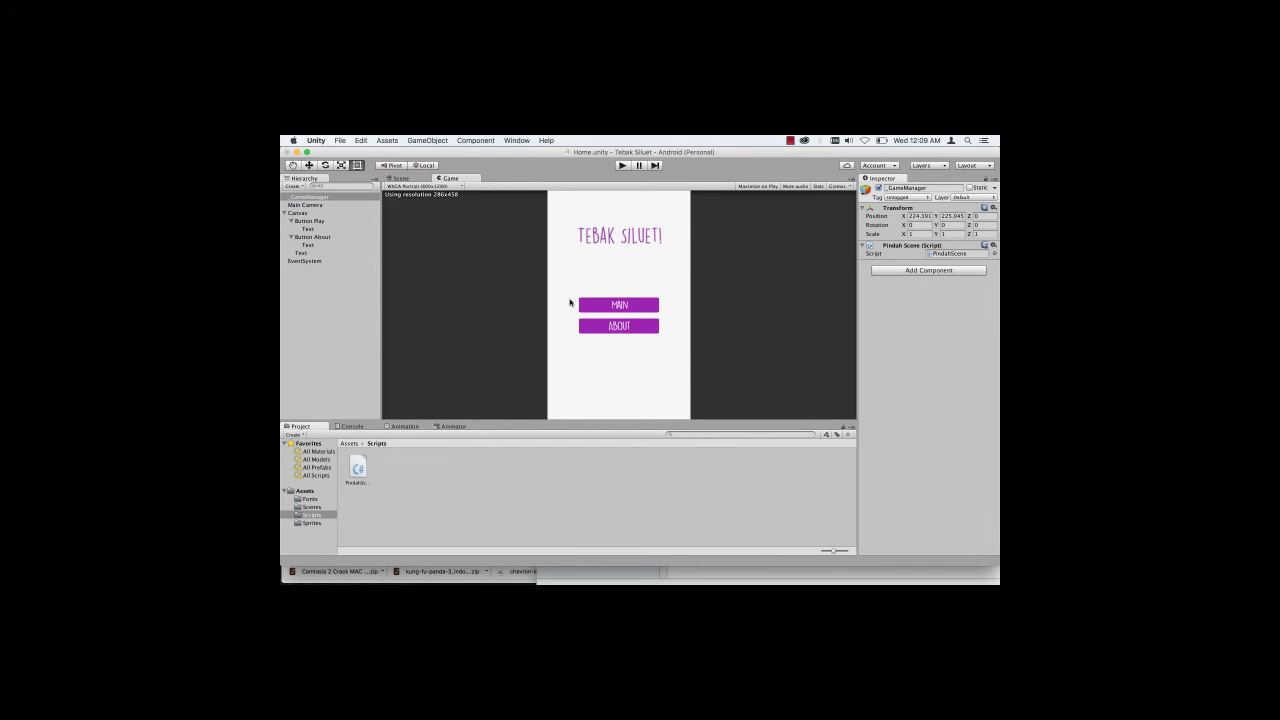
Step: Add an On Click action on Button Play calling _GameManager's PindahScene.pindahScene
{"action": "left_click", "coordinate": [291, 221]}
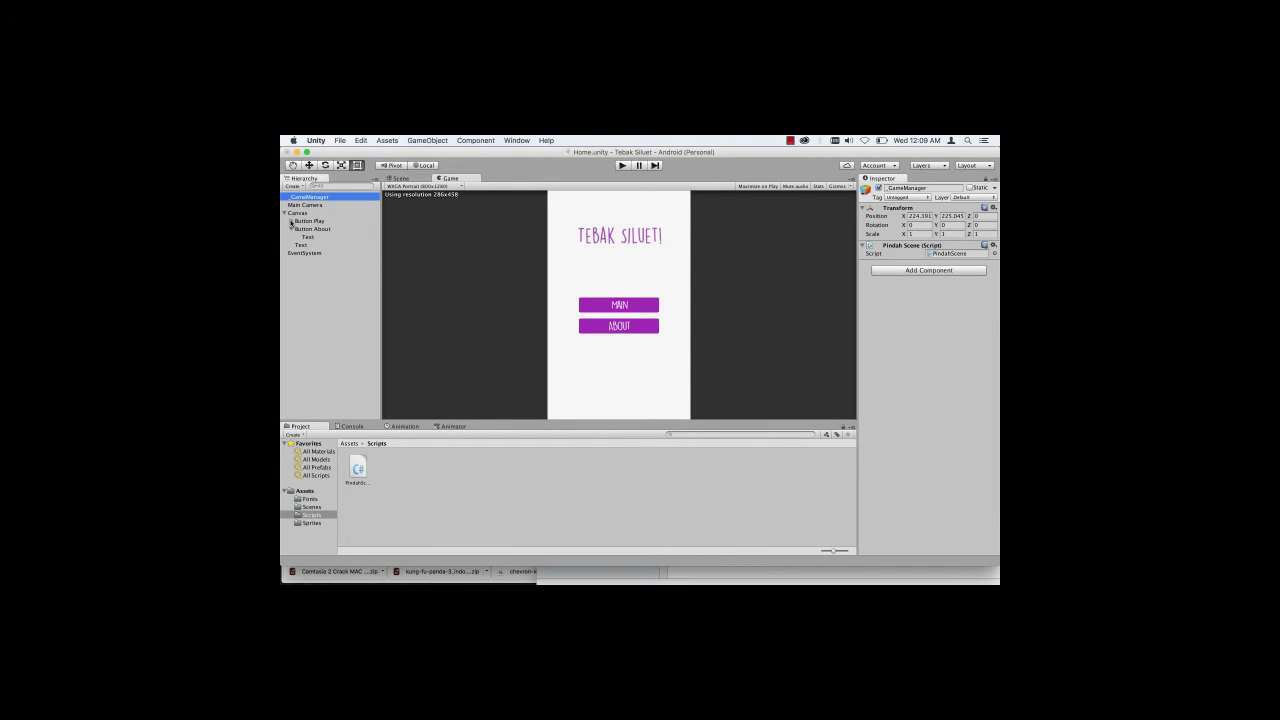
{"action": "left_click", "coordinate": [291, 229]}
{"action": "left_click", "coordinate": [318, 221]}
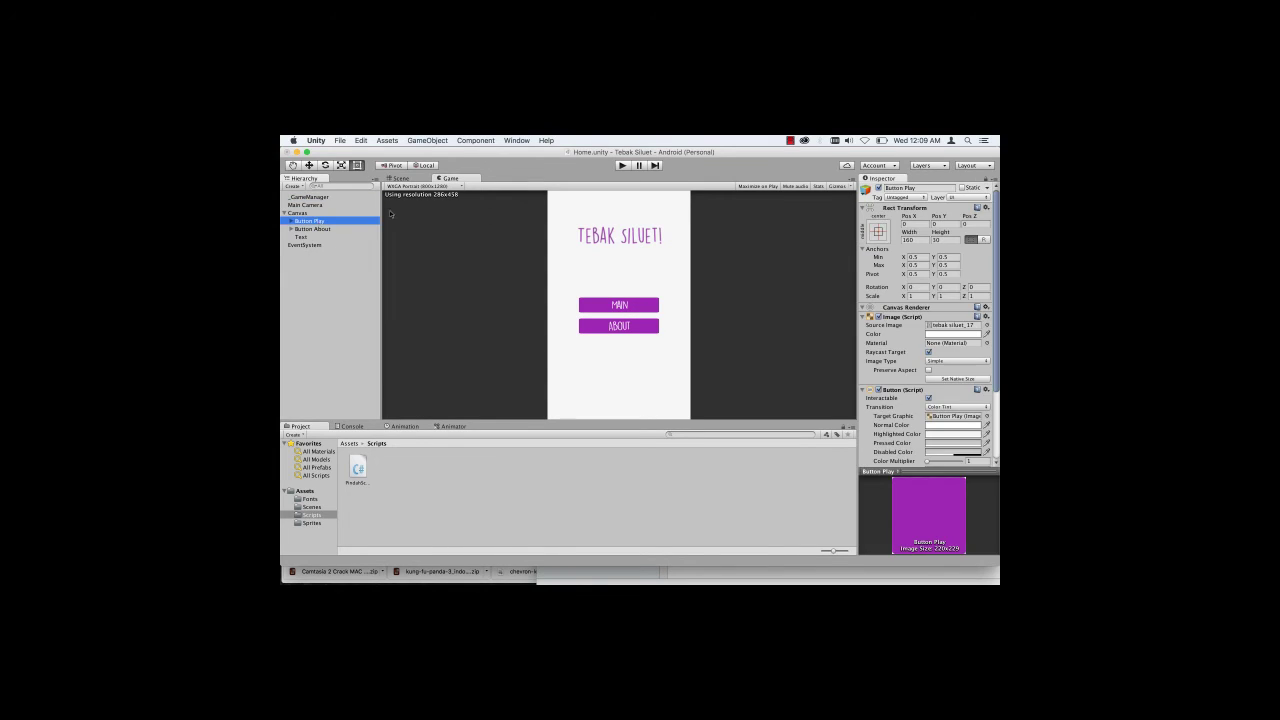
{"action": "scroll", "coordinate": [952, 375], "scroll_direction": "down", "scroll_amount": 3}
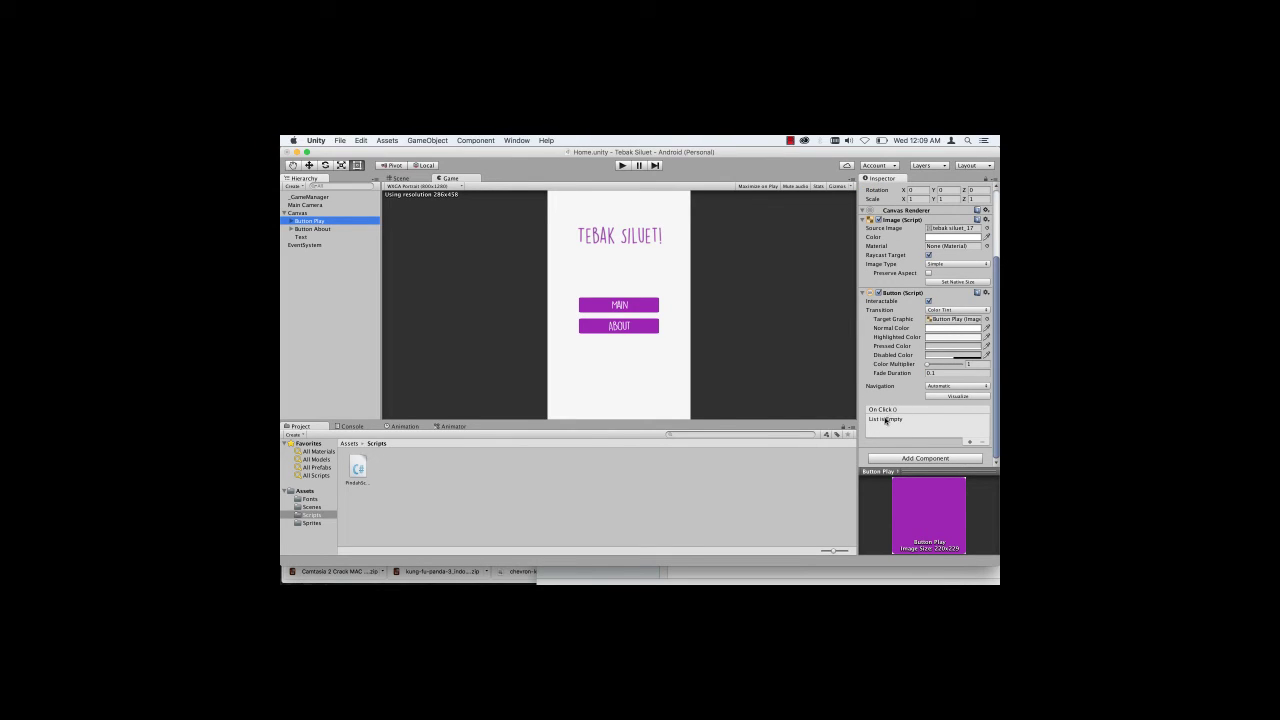
{"action": "left_click", "coordinate": [970, 442]}
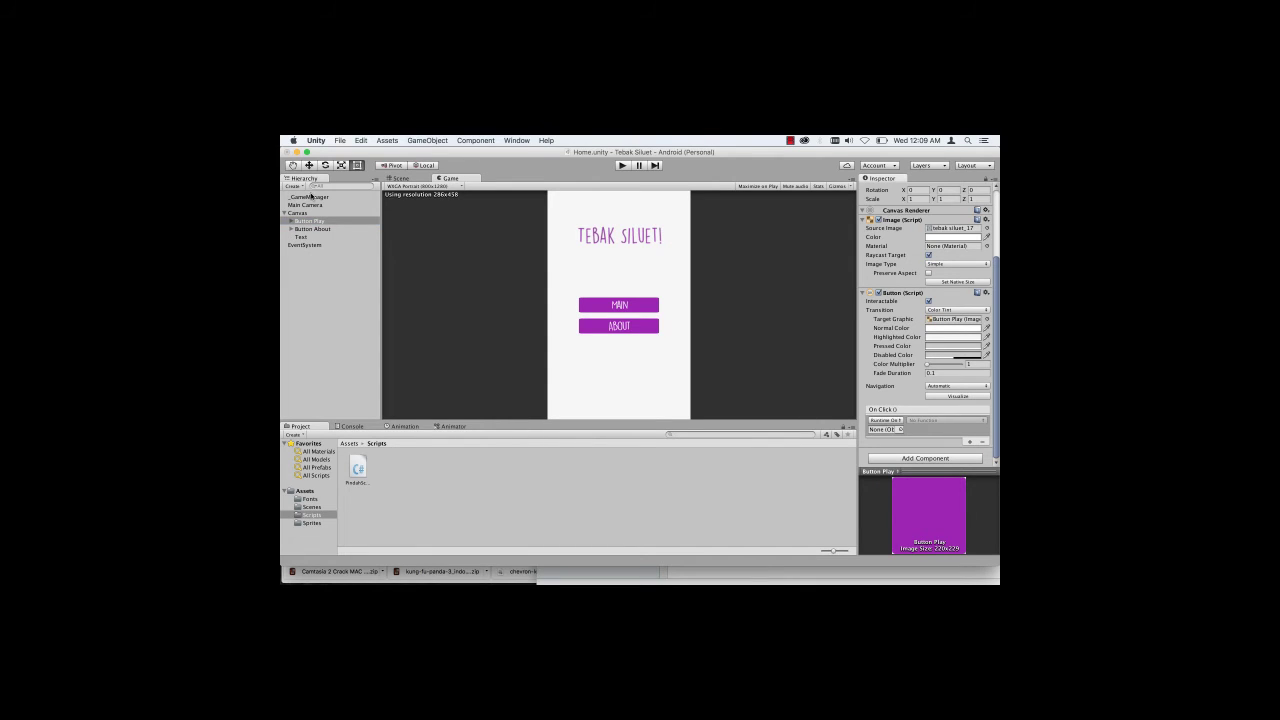
{"action": "left_click_drag", "start_coordinate": [308, 197], "coordinate": [884, 429]}
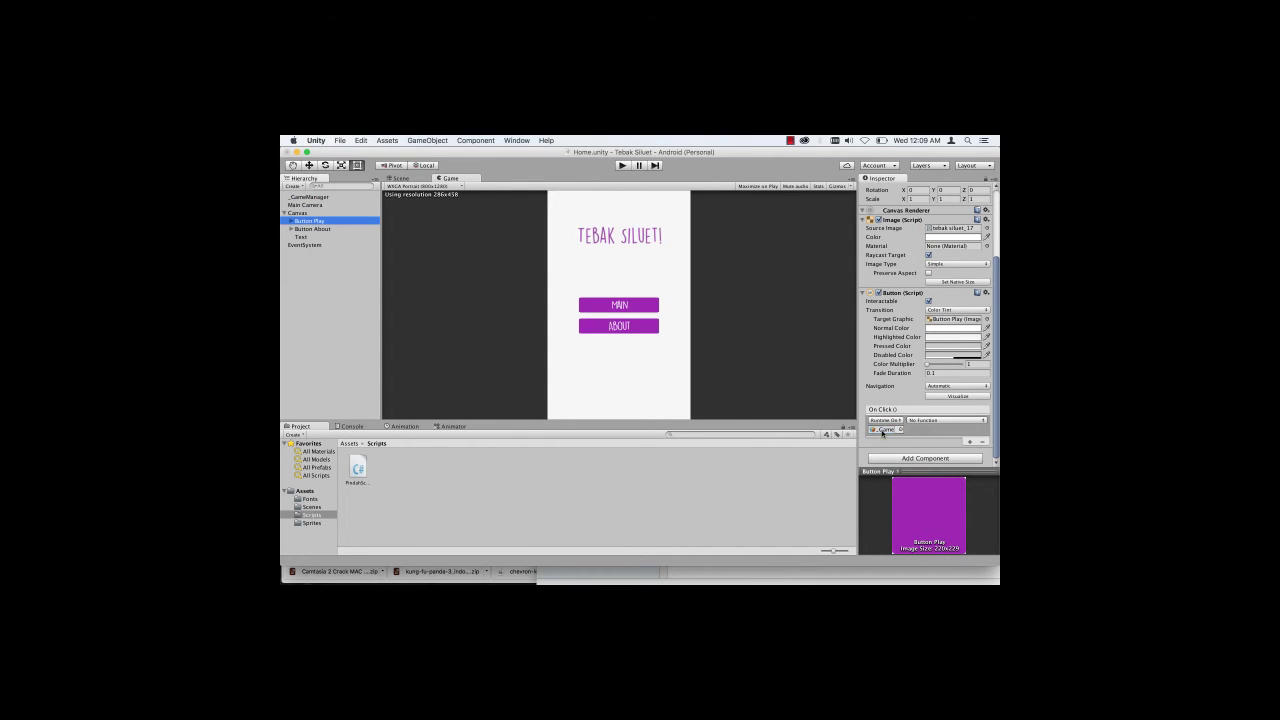
{"action": "left_click", "coordinate": [918, 421]}
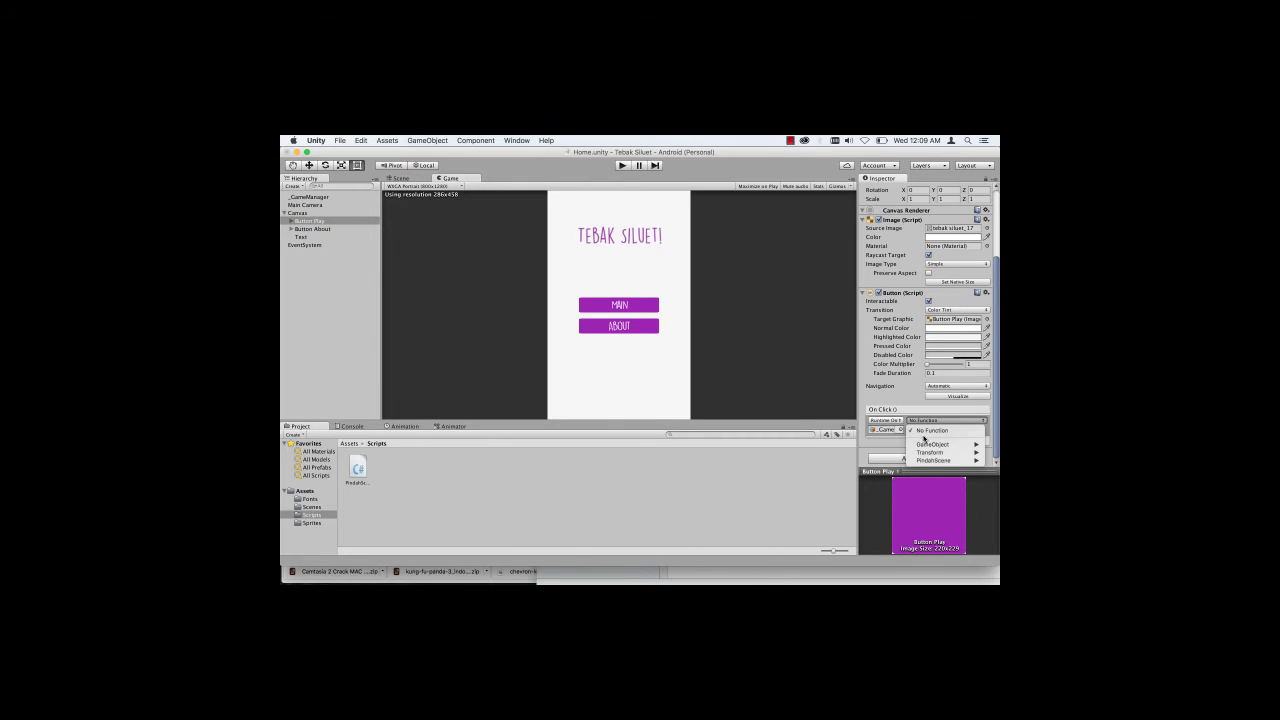
{"action": "mouse_move", "coordinate": [933, 449]}
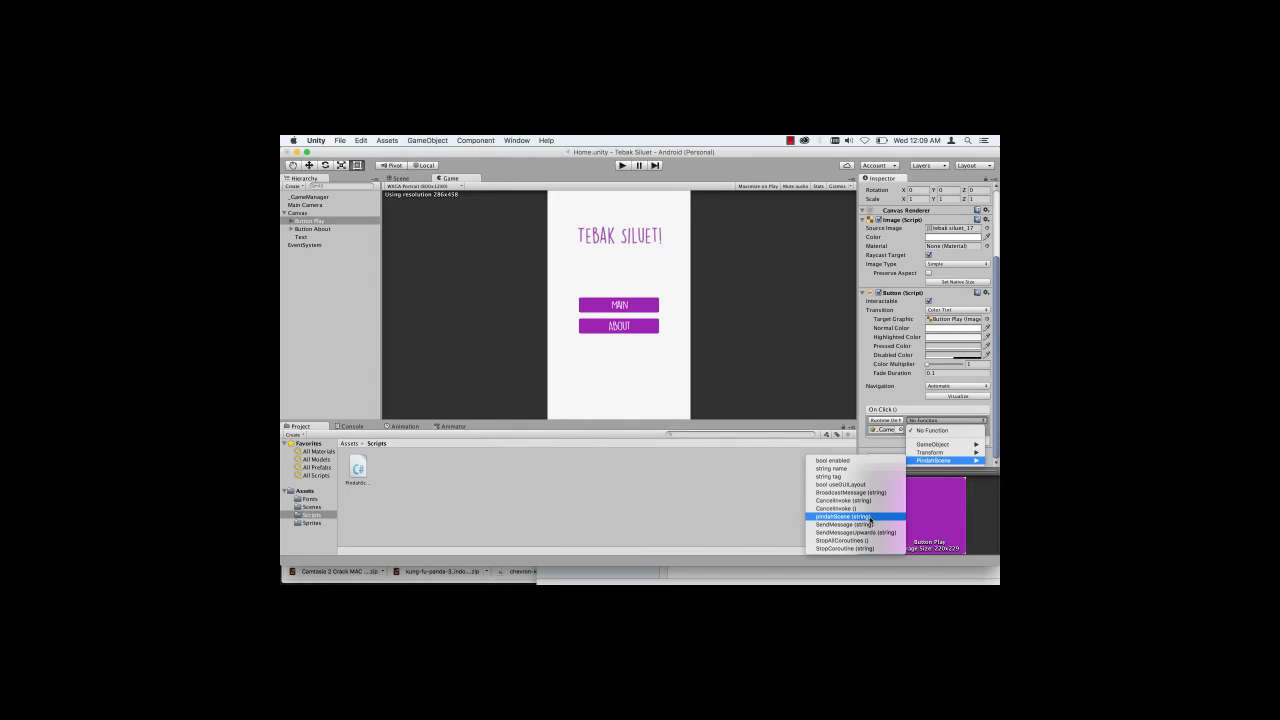
{"action": "left_click", "coordinate": [872, 516]}
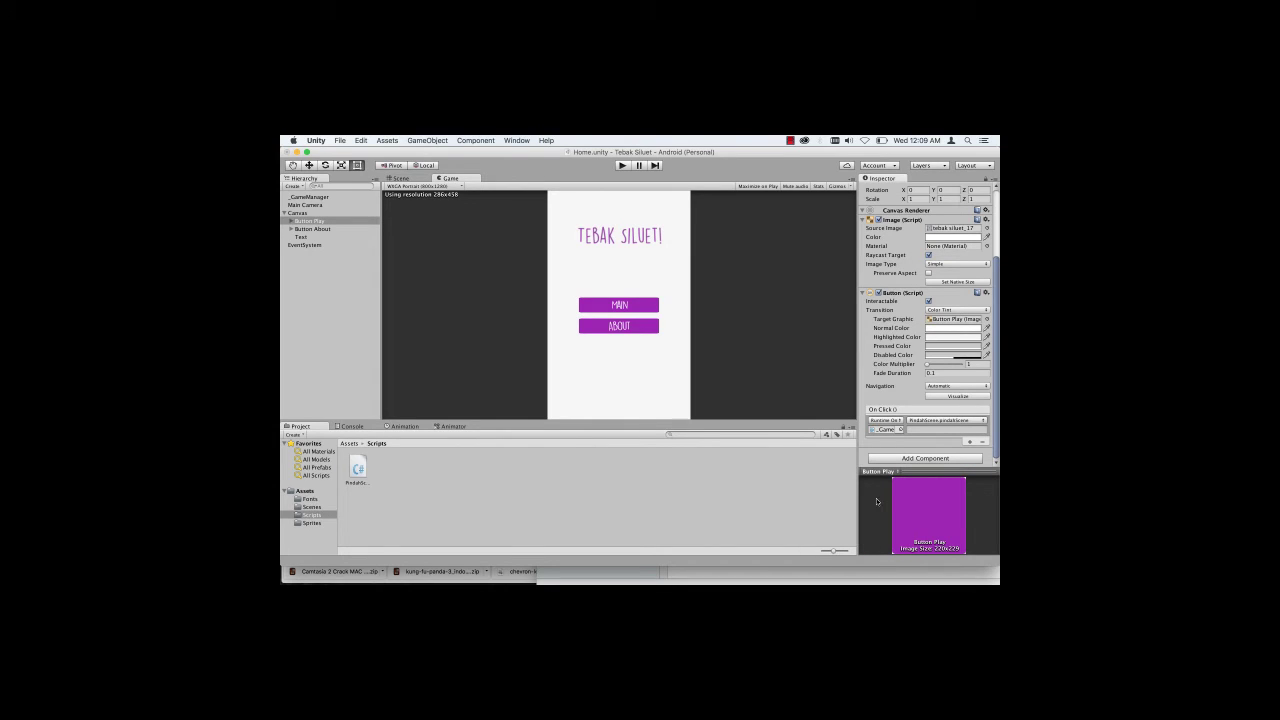
Step: Check the scene names in Scenes, then enter Main as the pindahScene argument
{"action": "left_click", "coordinate": [350, 444]}
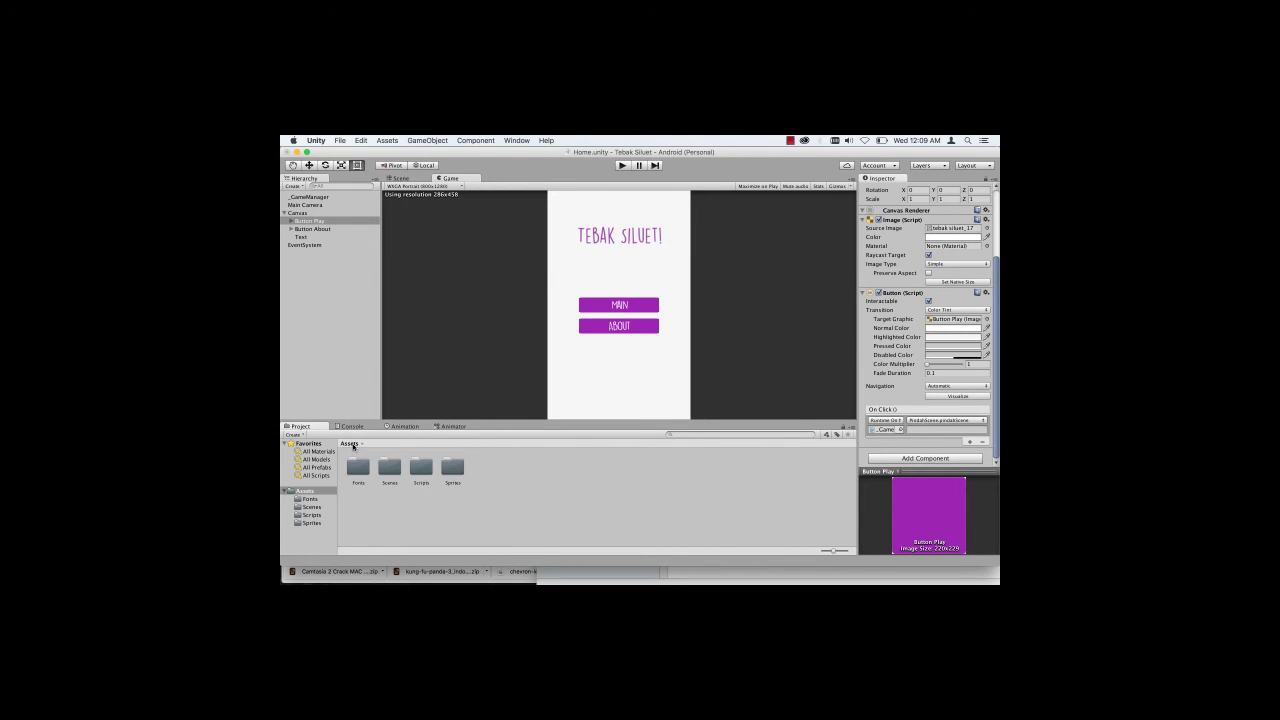
{"action": "double_click", "coordinate": [402, 473]}
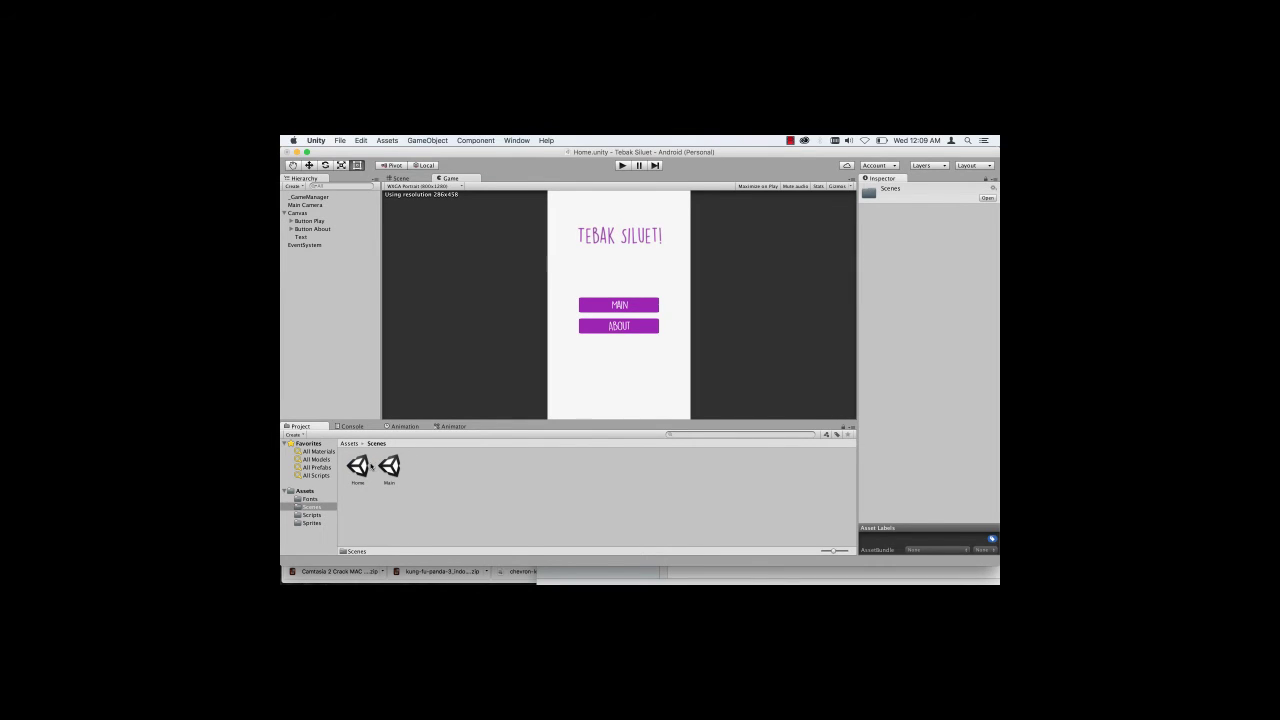
{"action": "left_click", "coordinate": [350, 444]}
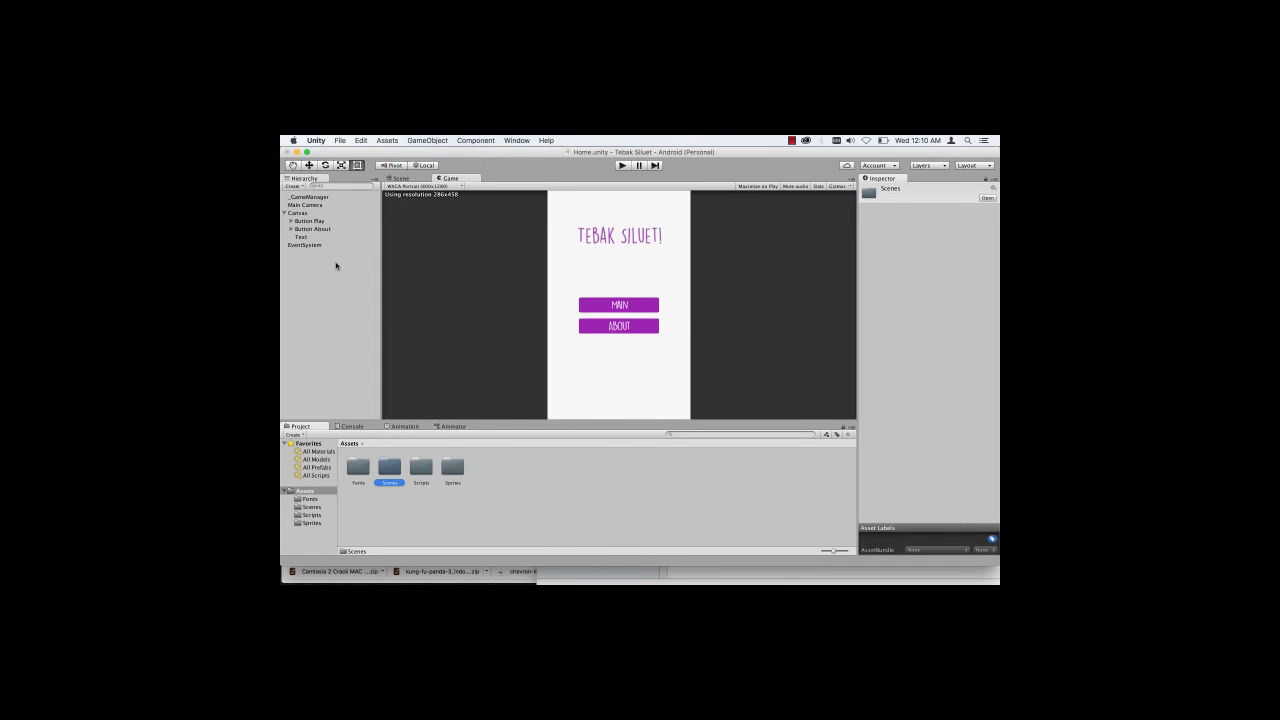
{"action": "left_click", "coordinate": [321, 221]}
{"action": "scroll", "coordinate": [935, 337], "scroll_direction": "down", "scroll_amount": 5}
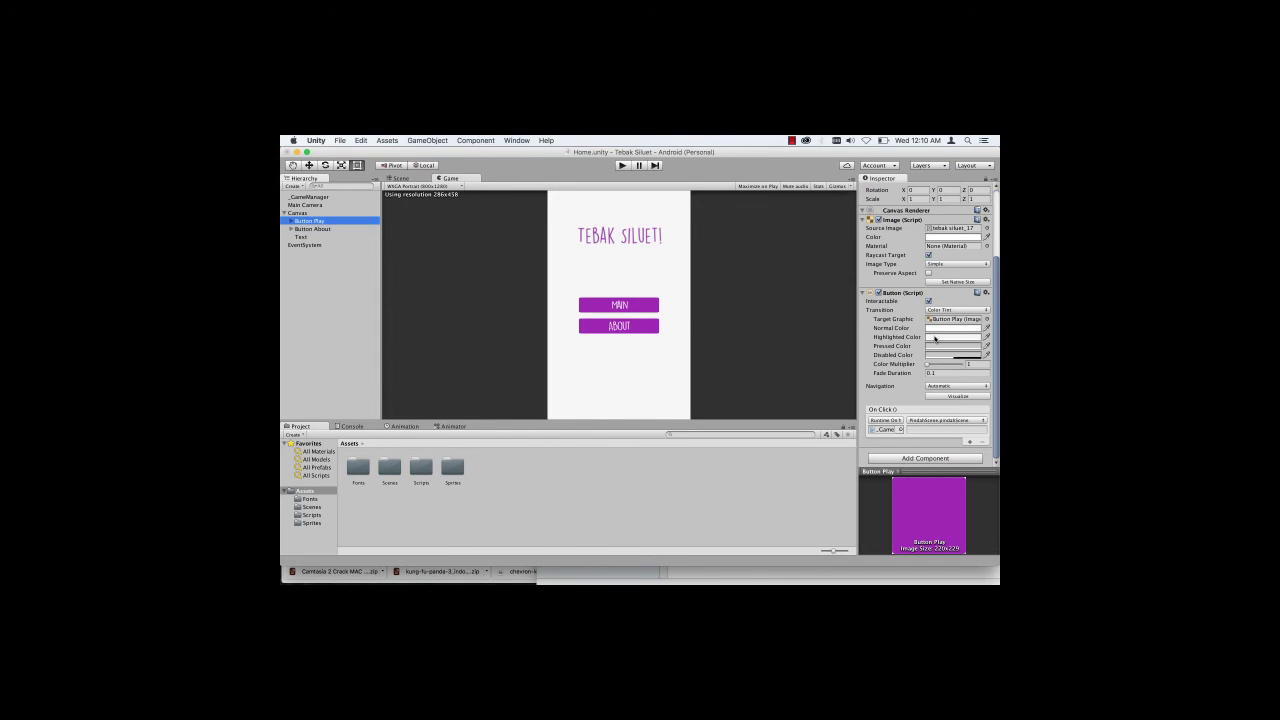
{"action": "left_click", "coordinate": [931, 430]}
{"action": "type", "text": "Main"}
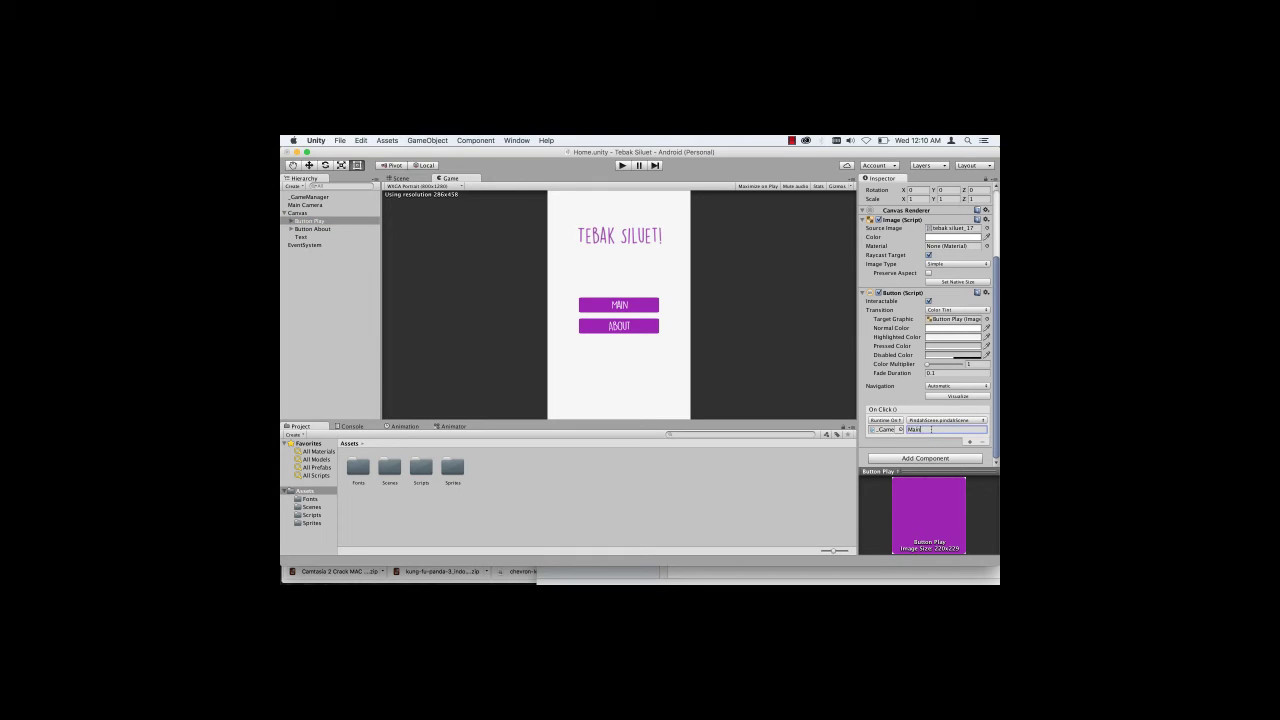
{"action": "left_click", "coordinate": [777, 459]}
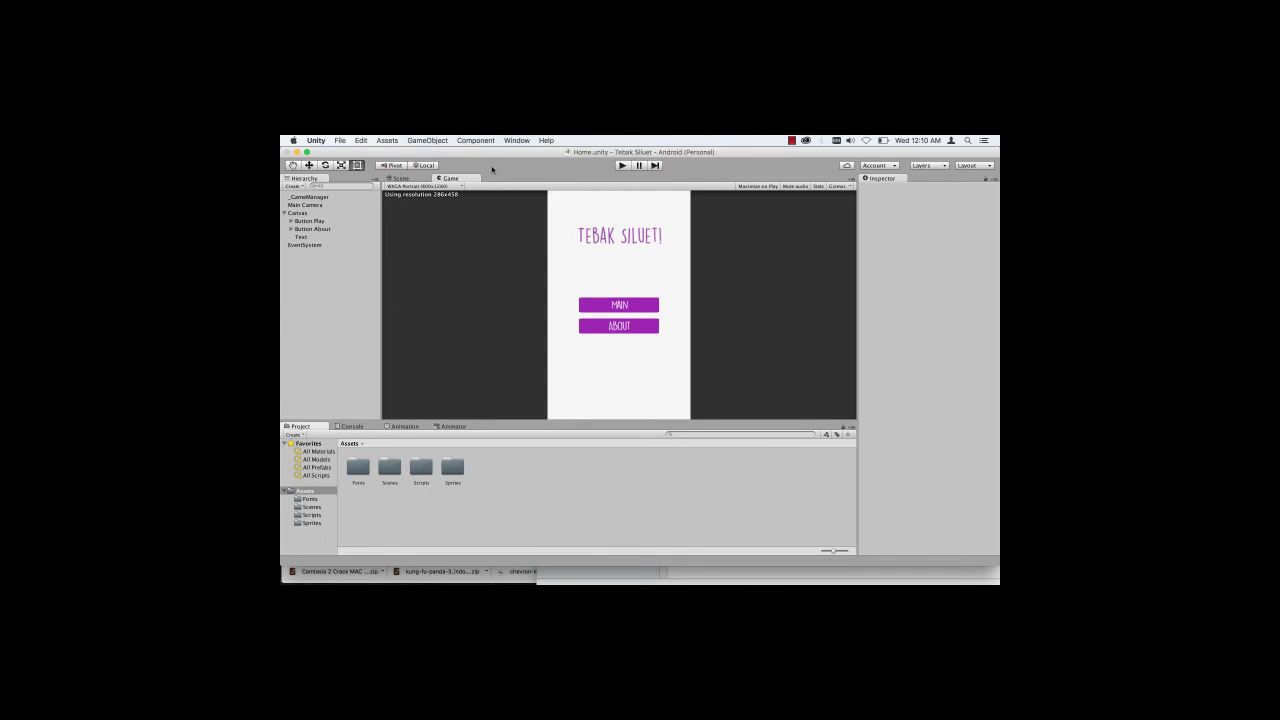
{"action": "left_click", "coordinate": [623, 165]}
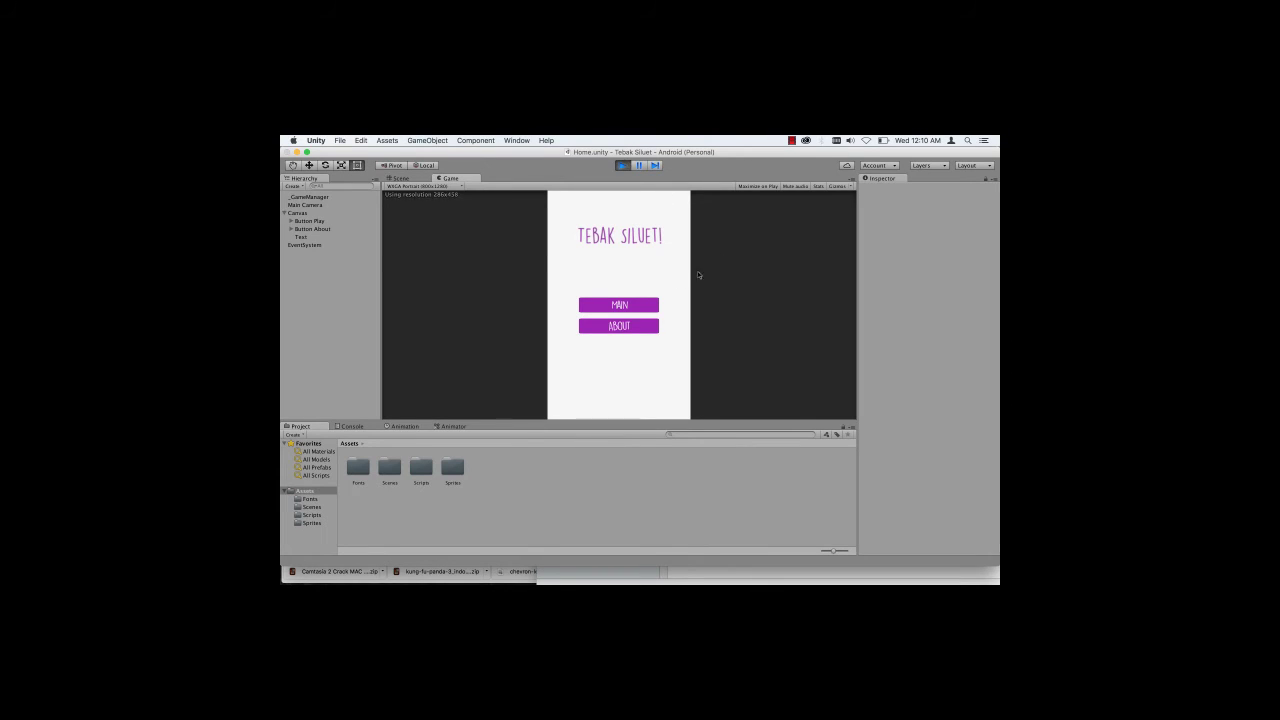
{"action": "left_click", "coordinate": [626, 328]}
{"action": "left_click", "coordinate": [627, 312]}
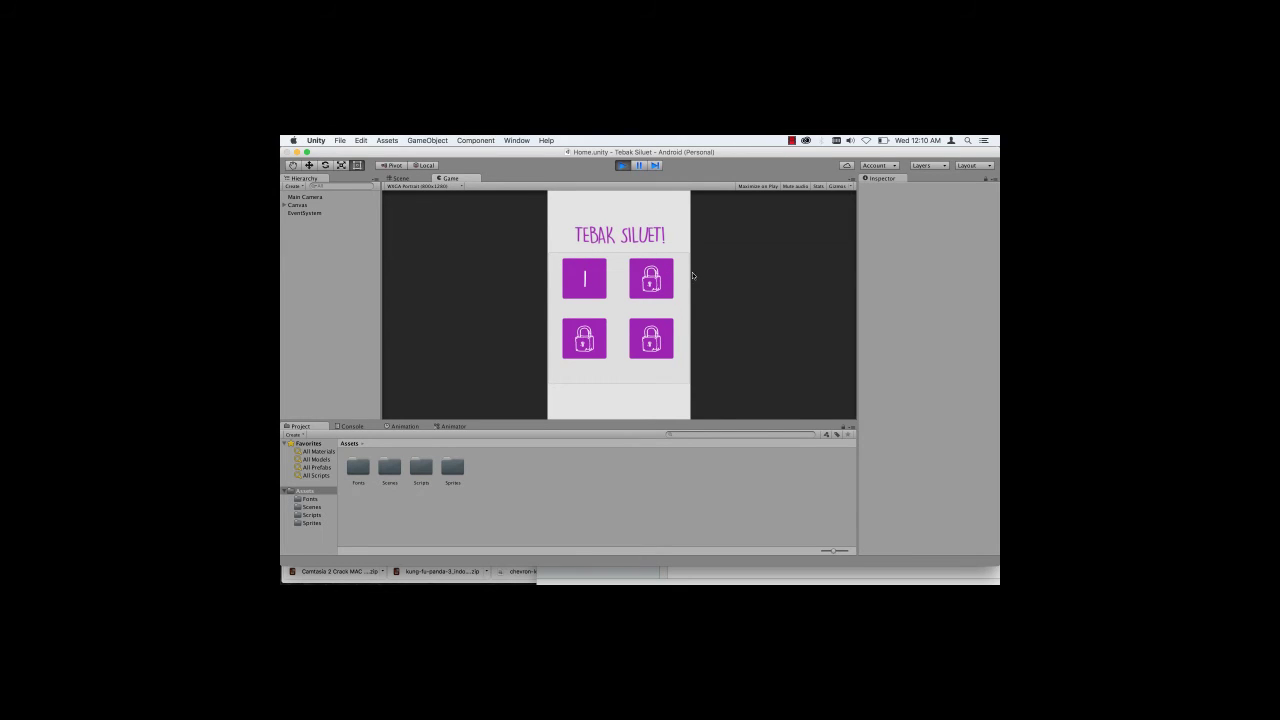
{"action": "left_click", "coordinate": [621, 166]}
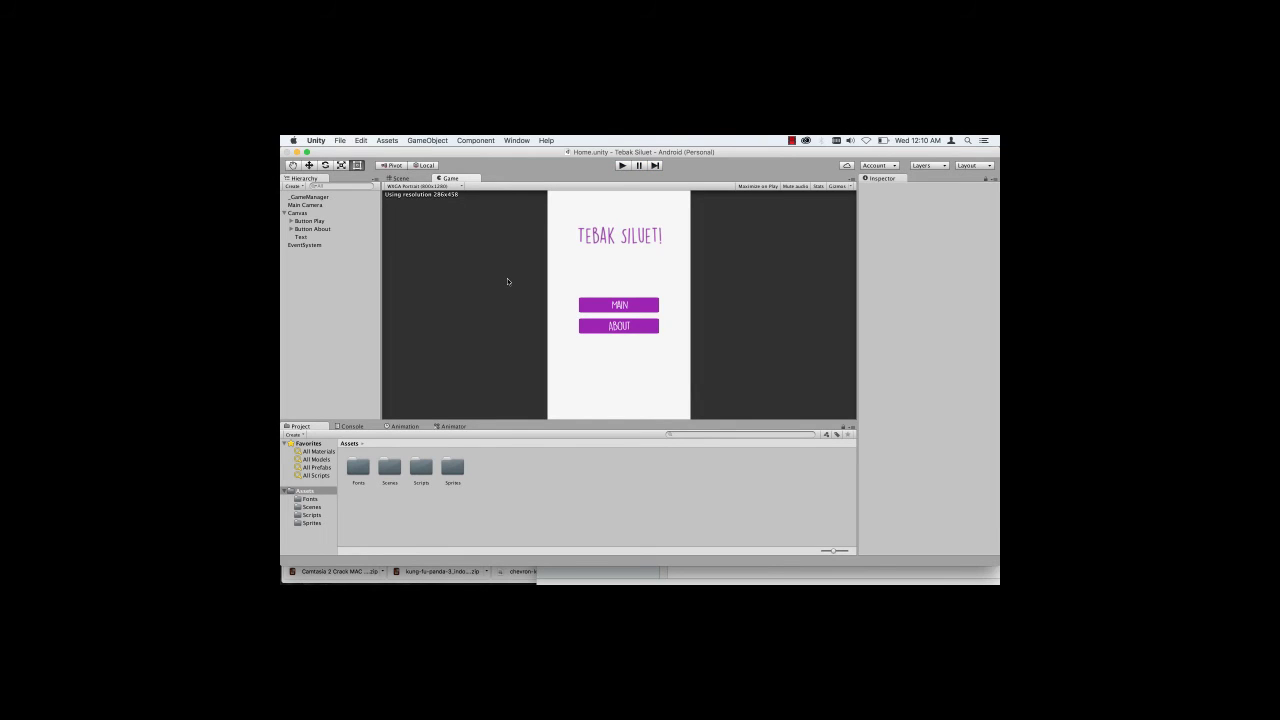
Step: Duplicate Scenes/Main with Cmd+D, rename the copy Level 1, and open it
{"action": "double_click", "coordinate": [389, 466]}
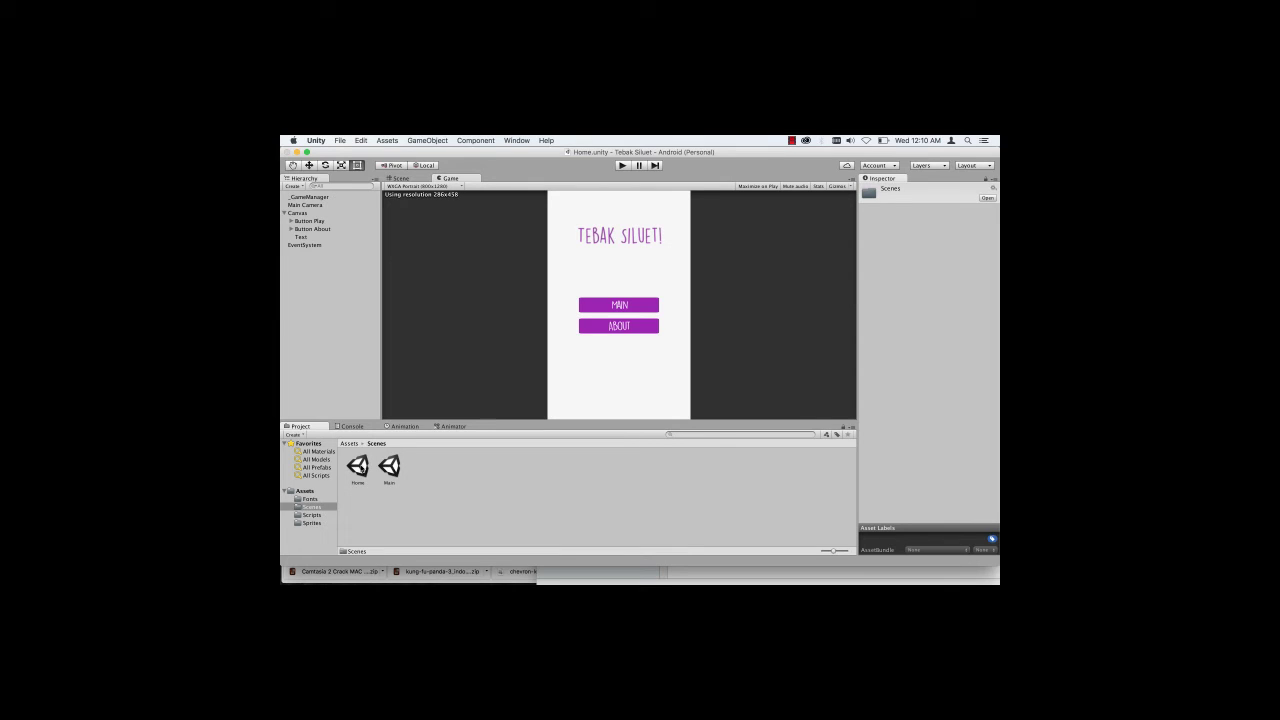
{"action": "left_click", "coordinate": [357, 466]}
{"action": "left_click", "coordinate": [389, 466]}
{"action": "left_click", "coordinate": [357, 466]}
{"action": "left_click", "coordinate": [393, 470]}
{"action": "key", "text": "super+d"}
{"action": "left_click", "coordinate": [431, 484]}
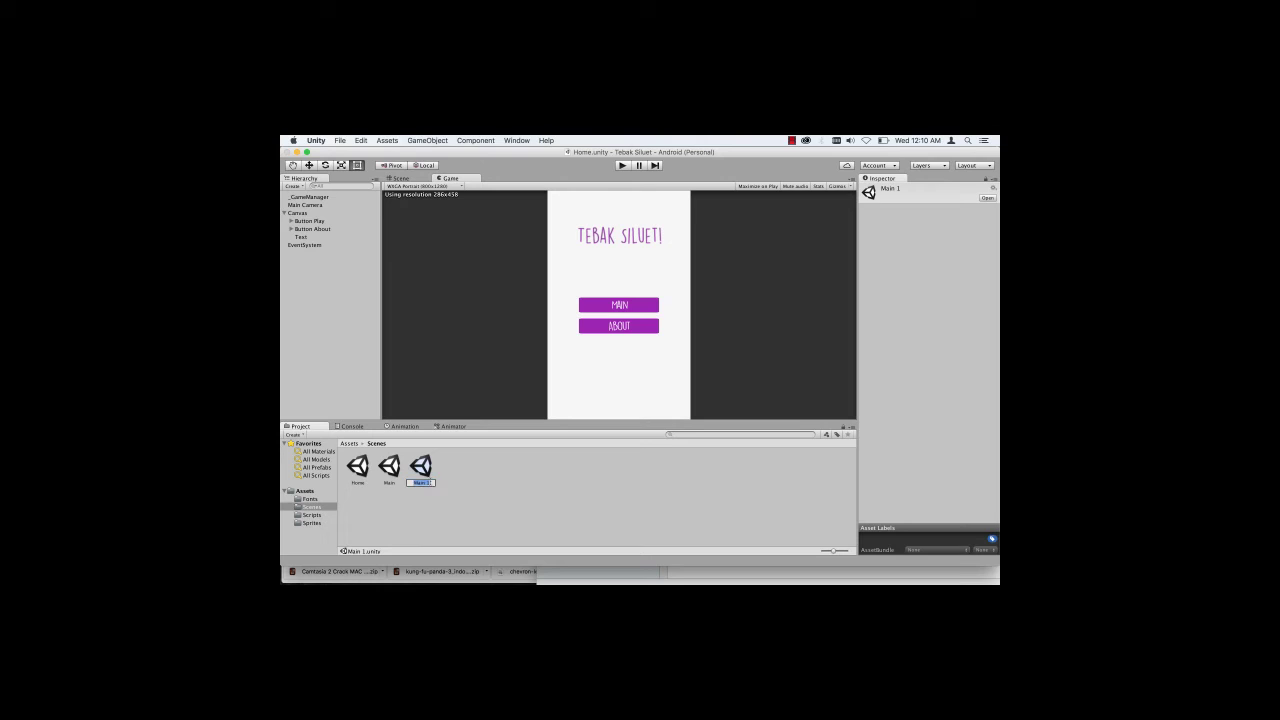
{"action": "type", "text": "Level 1"}
{"action": "key", "text": "Return"}
{"action": "double_click", "coordinate": [394, 469]}
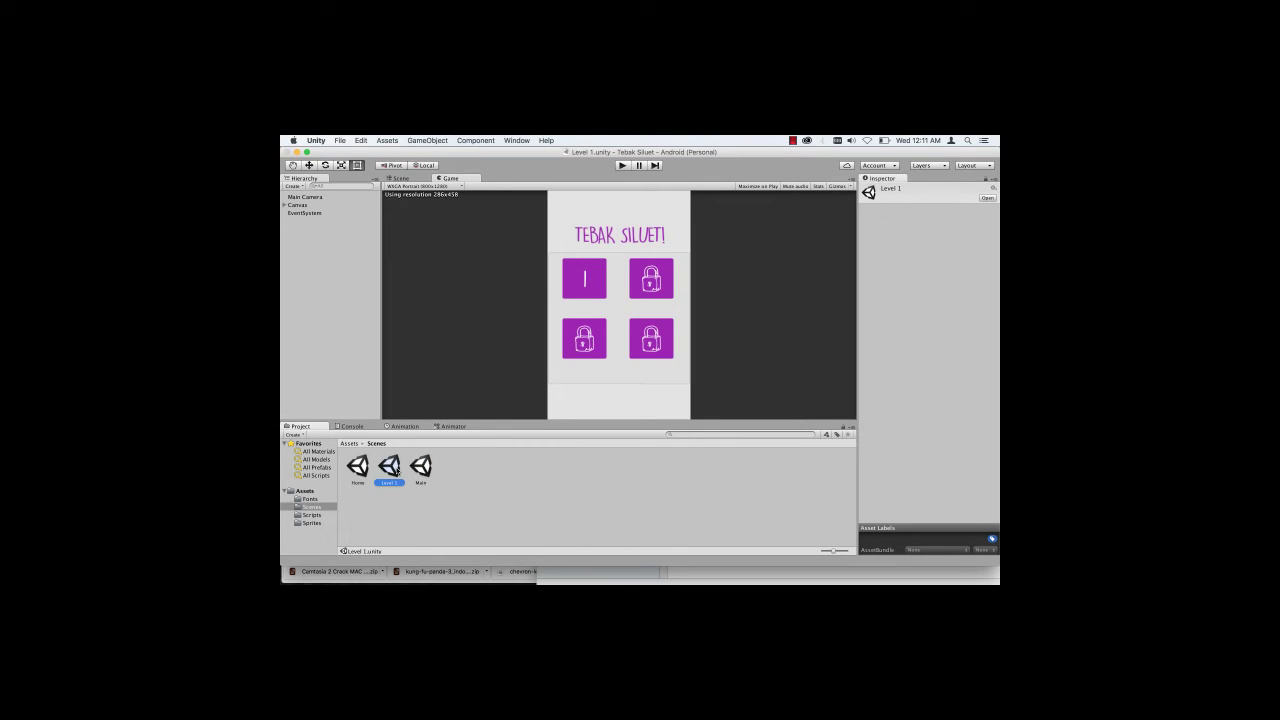
Step: Open the Level 1 scene from the Scenes folder
{"action": "double_click", "coordinate": [421, 466]}
{"action": "left_click", "coordinate": [396, 466]}
{"action": "left_click", "coordinate": [423, 467]}
{"action": "double_click", "coordinate": [389, 466]}
Step: Delete the Level 1 through Level 4 buttons under Canvas > Panel Level
{"action": "left_click", "coordinate": [284, 204]}
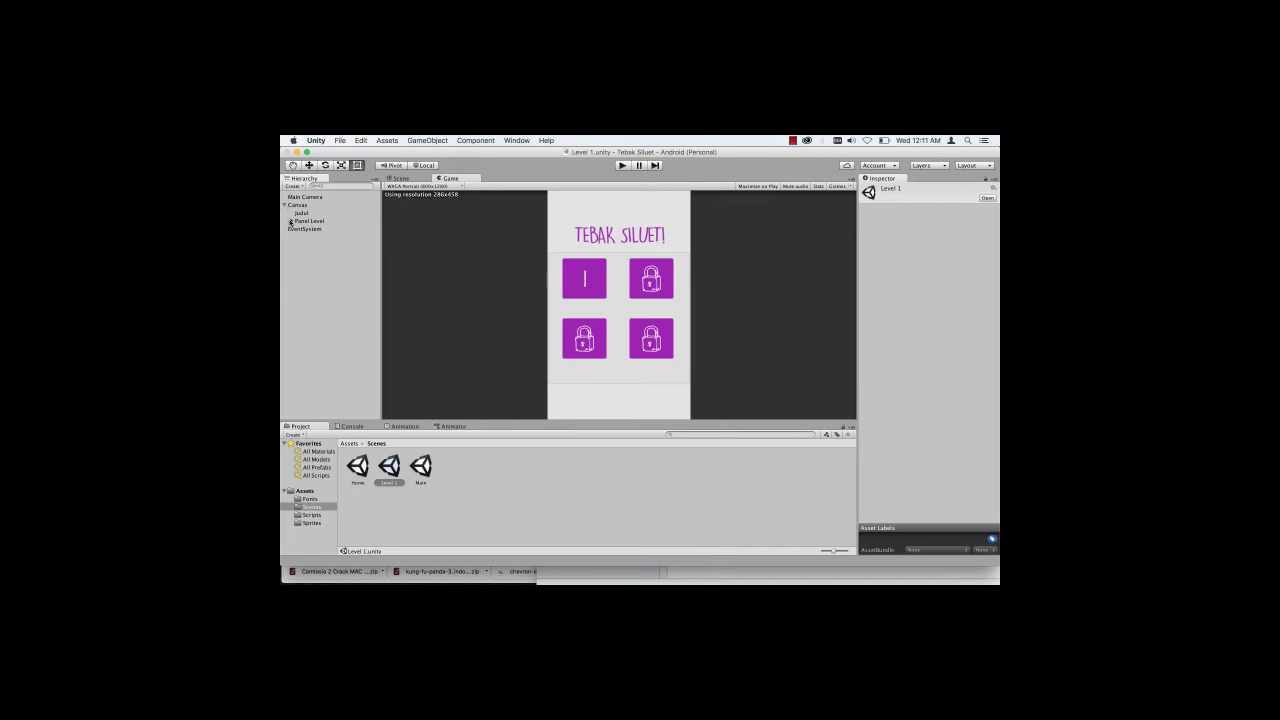
{"action": "left_click", "coordinate": [290, 221]}
{"action": "left_click", "coordinate": [308, 229]}
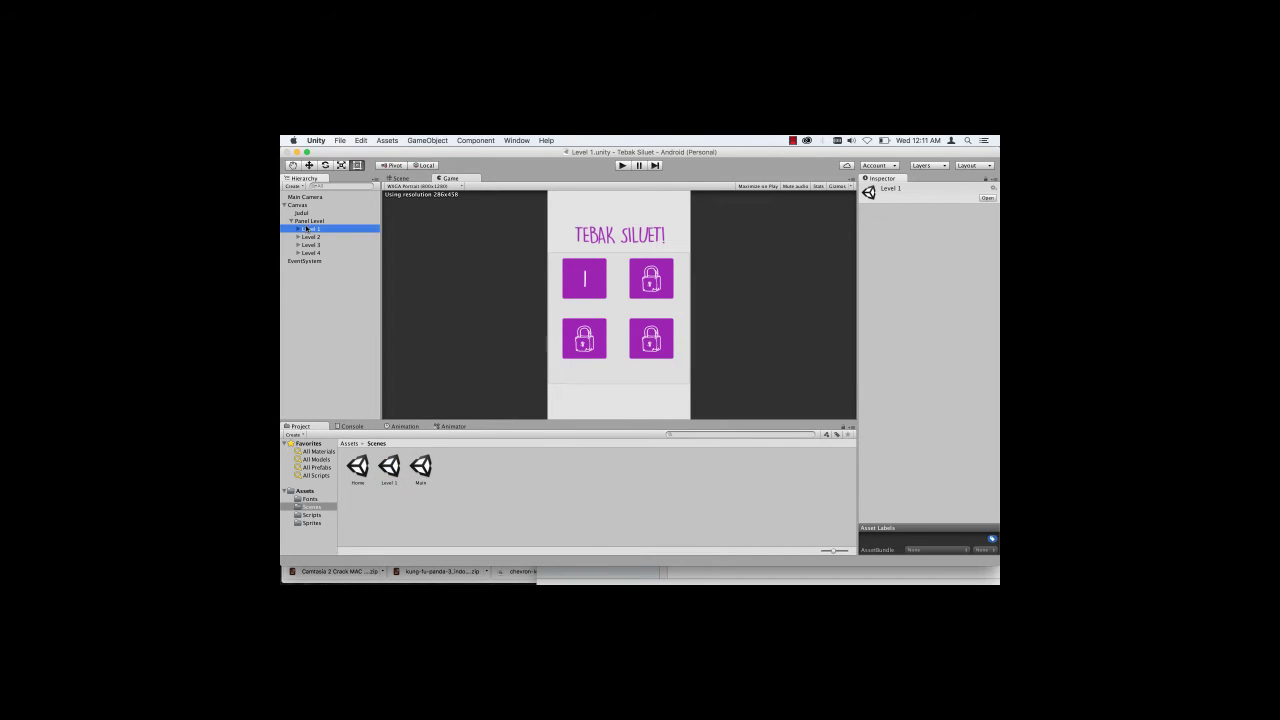
{"action": "left_click", "coordinate": [315, 253], "text": "shift"}
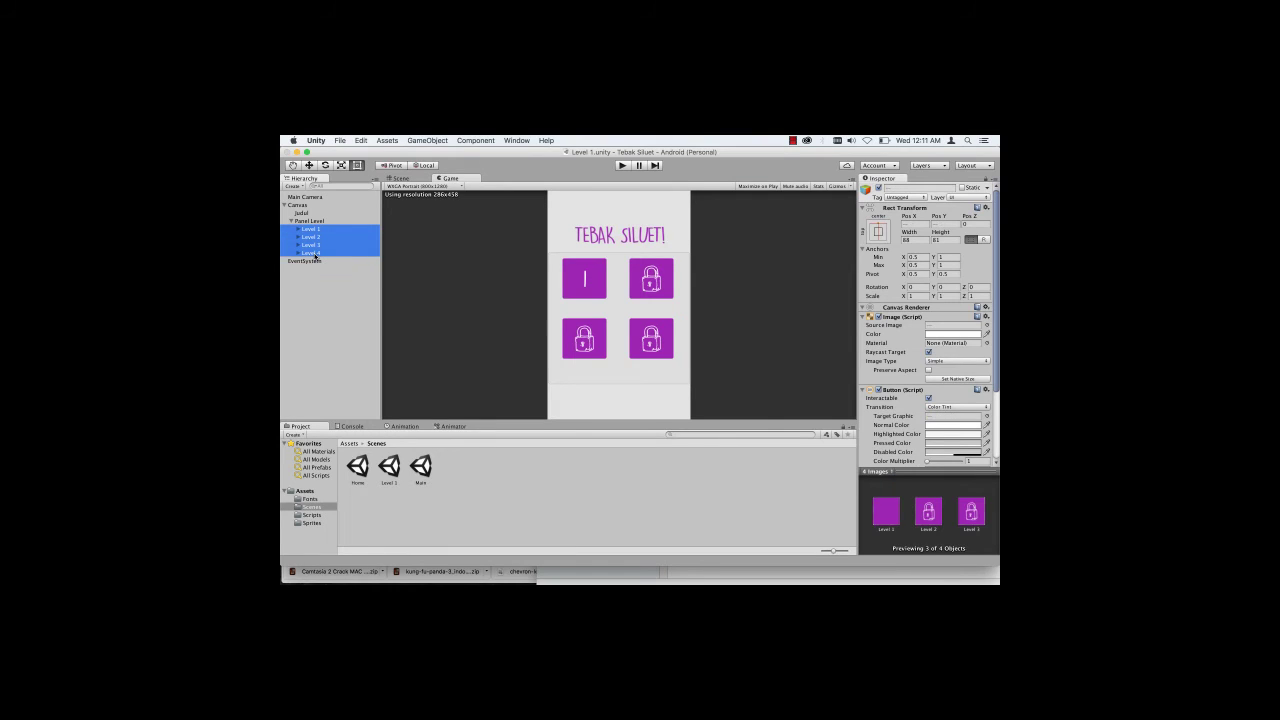
{"action": "key", "text": "super+BackSpace"}
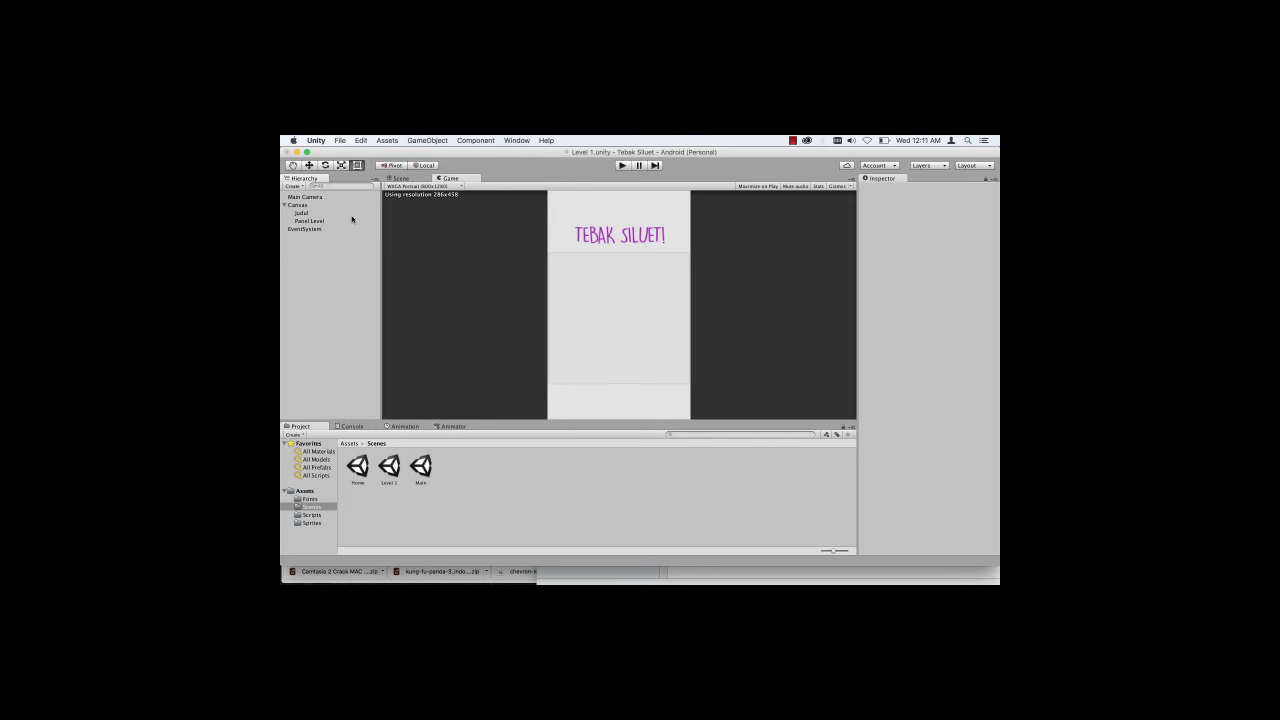
Step: Try WSVGA, WVGA and HVGA Portrait previews, settling on FWVGA Portrait (480x854)
{"action": "left_click", "coordinate": [422, 186]}
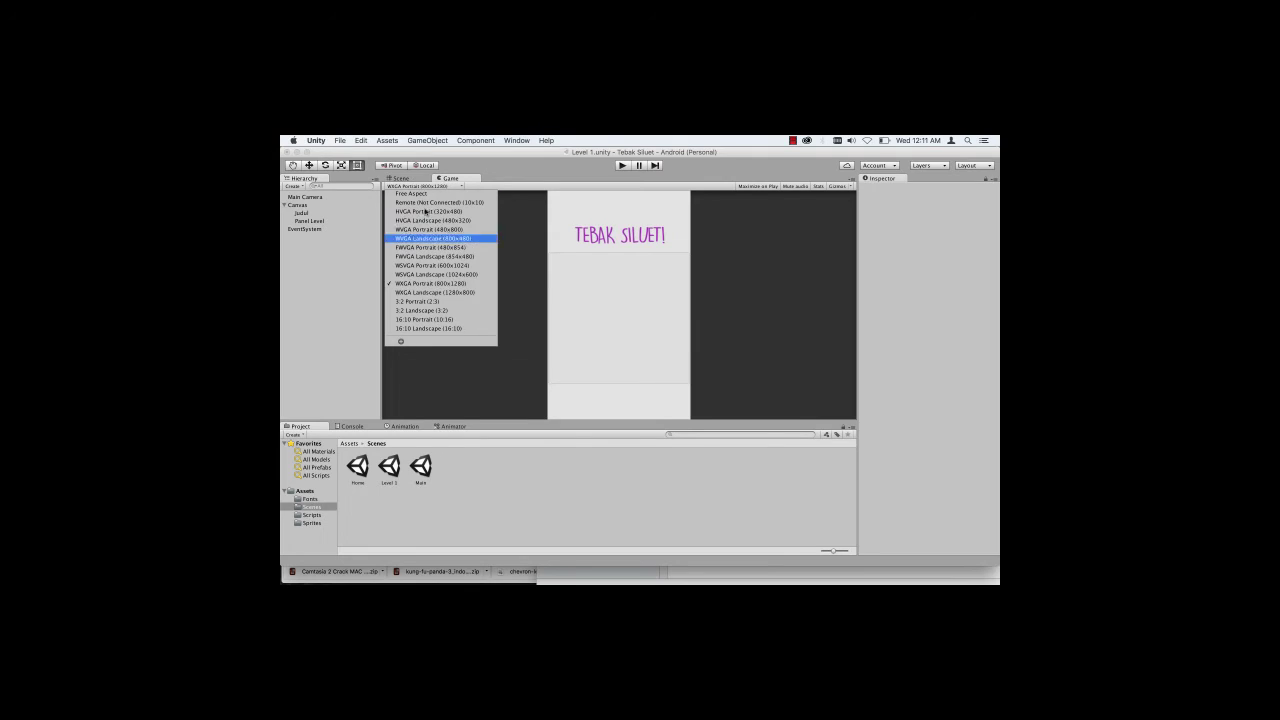
{"action": "left_click", "coordinate": [440, 265]}
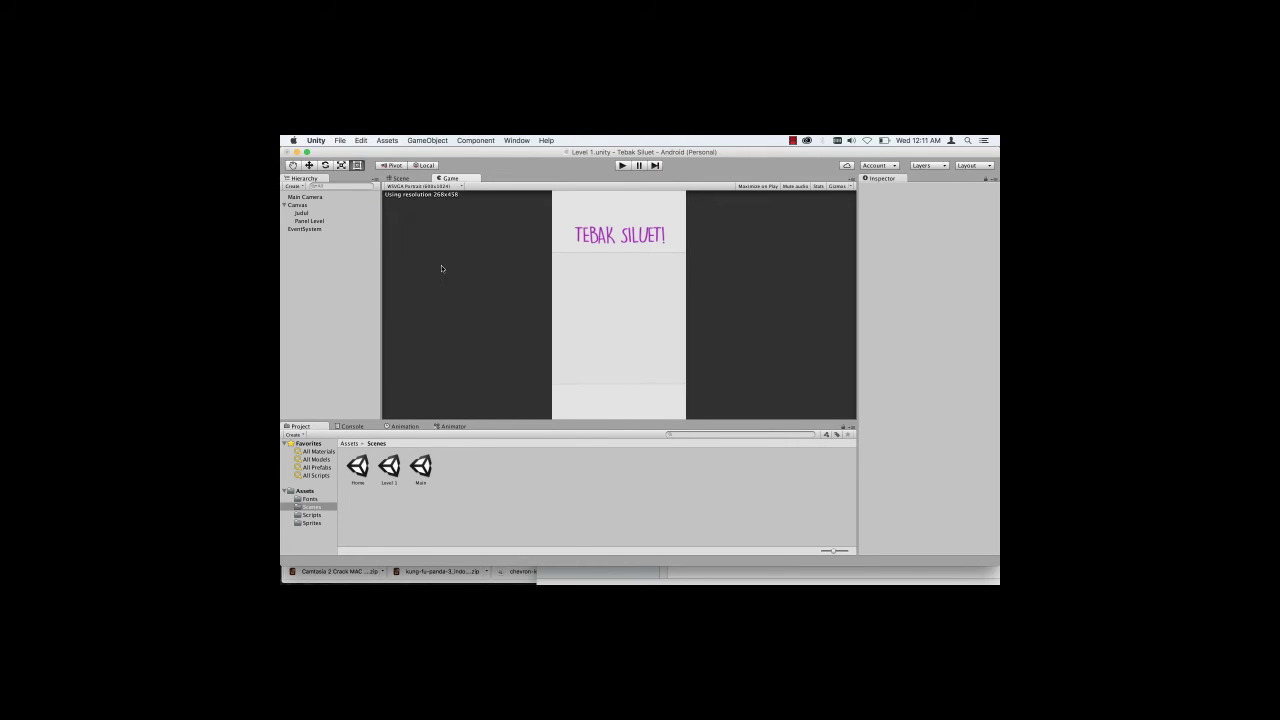
{"action": "left_click", "coordinate": [438, 186]}
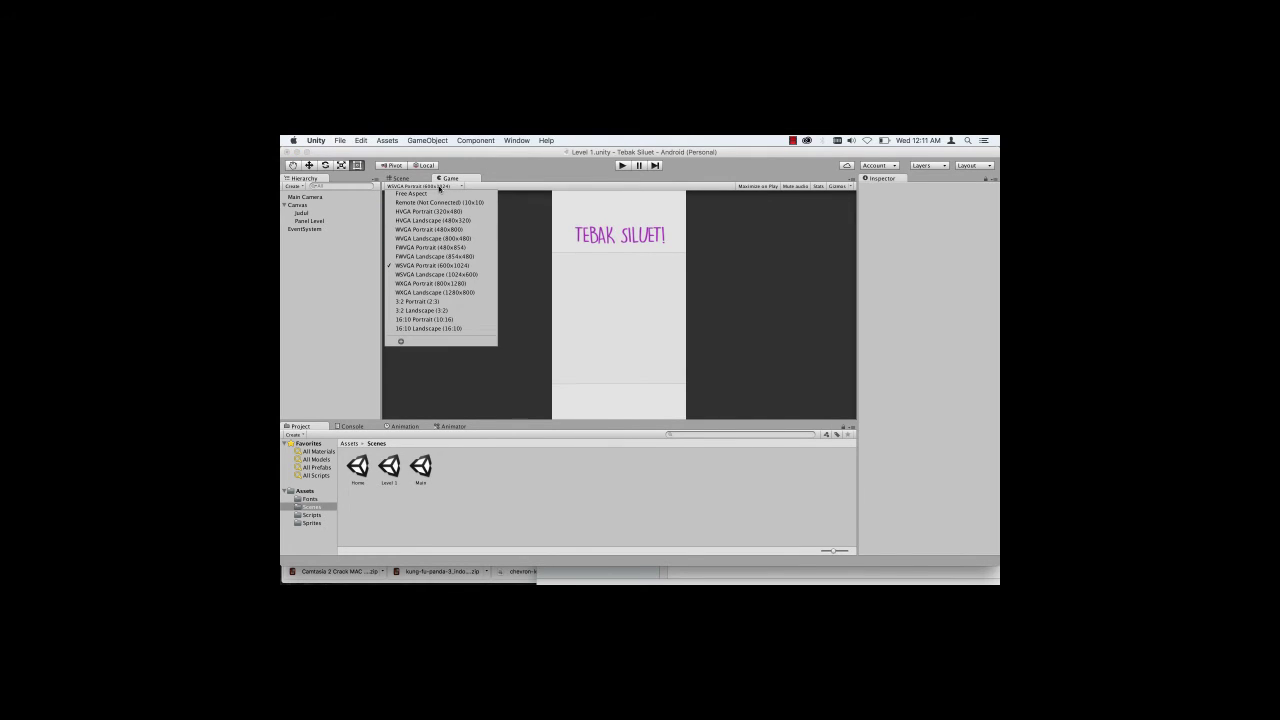
{"action": "left_click", "coordinate": [439, 229]}
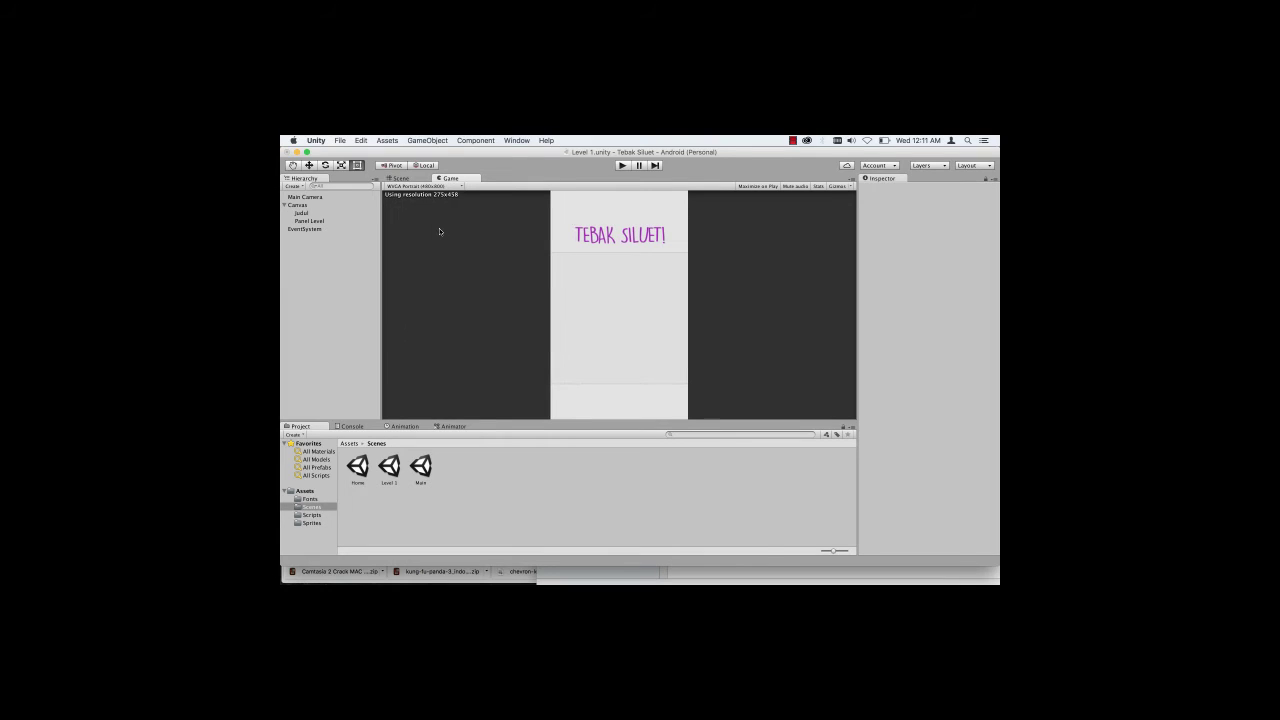
{"action": "left_click", "coordinate": [439, 186]}
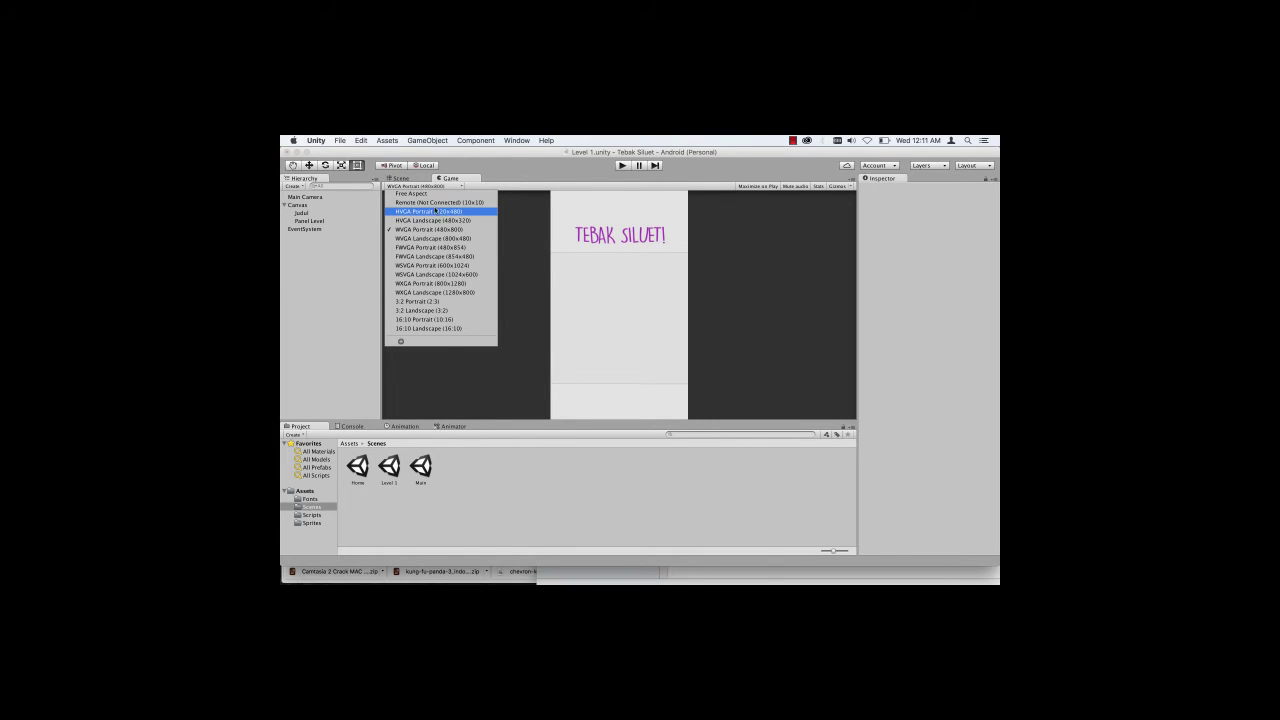
{"action": "left_click", "coordinate": [436, 215]}
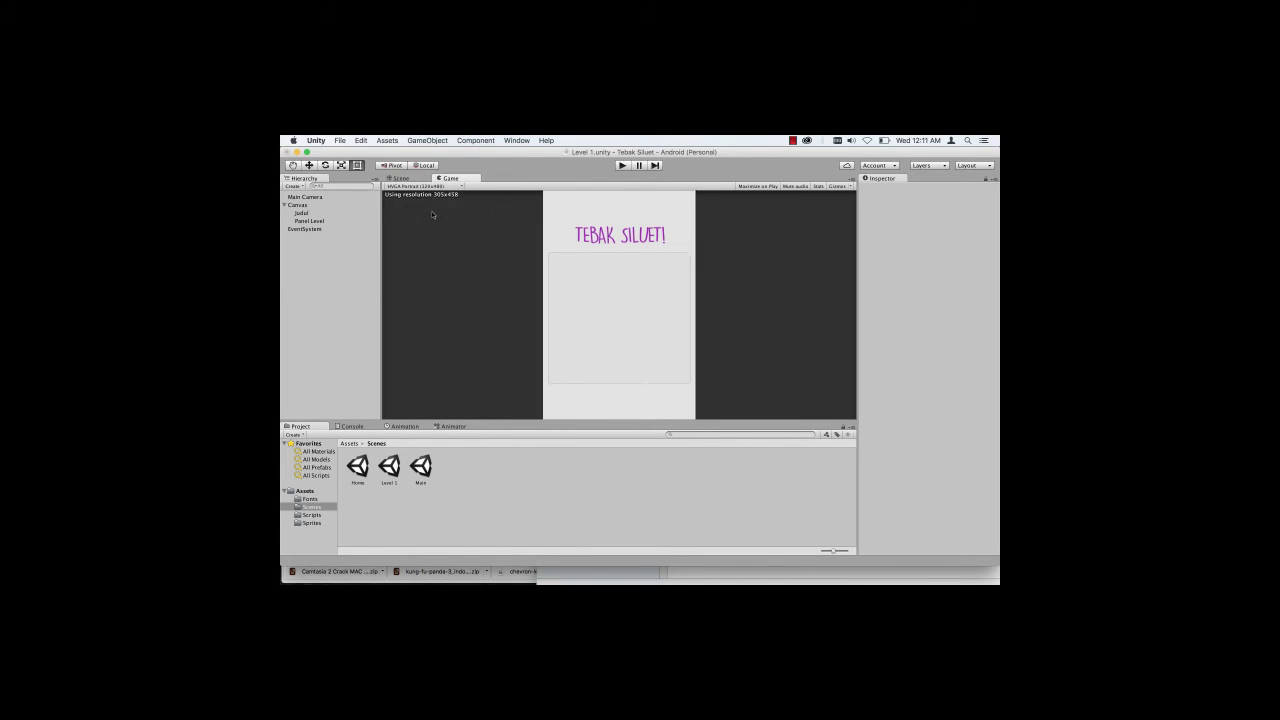
{"action": "left_click", "coordinate": [429, 187]}
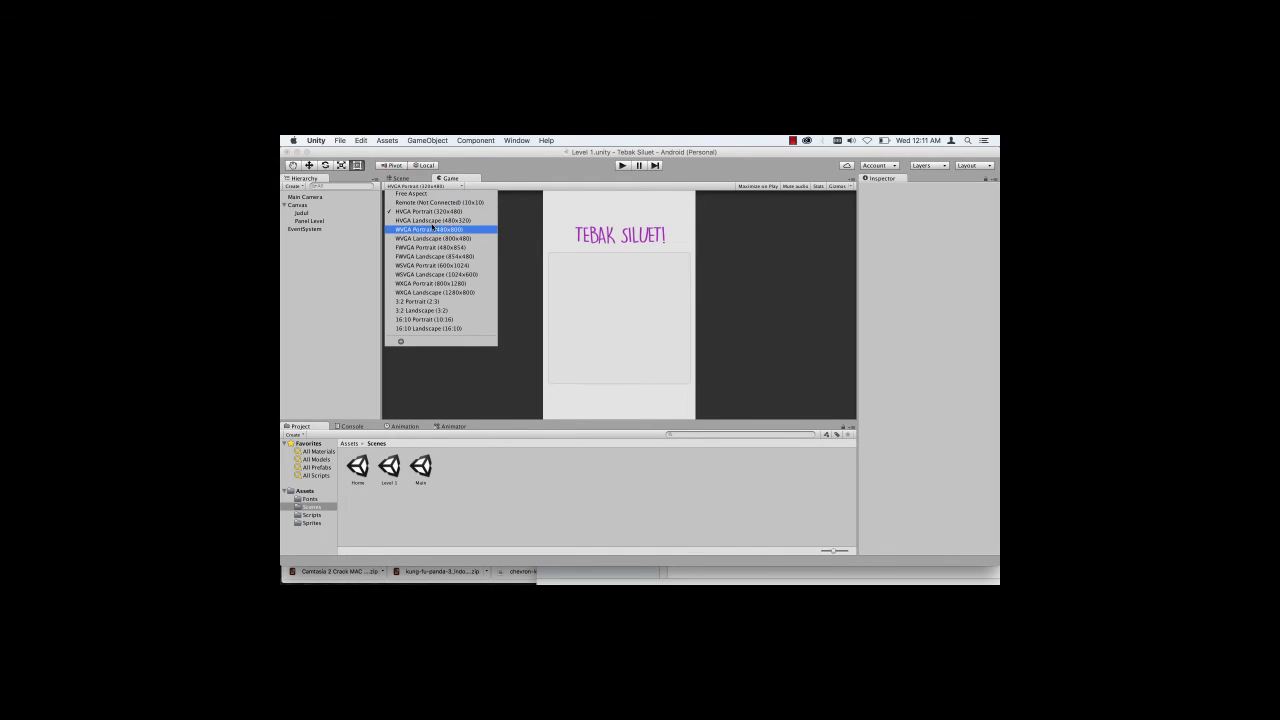
{"action": "left_click", "coordinate": [433, 229]}
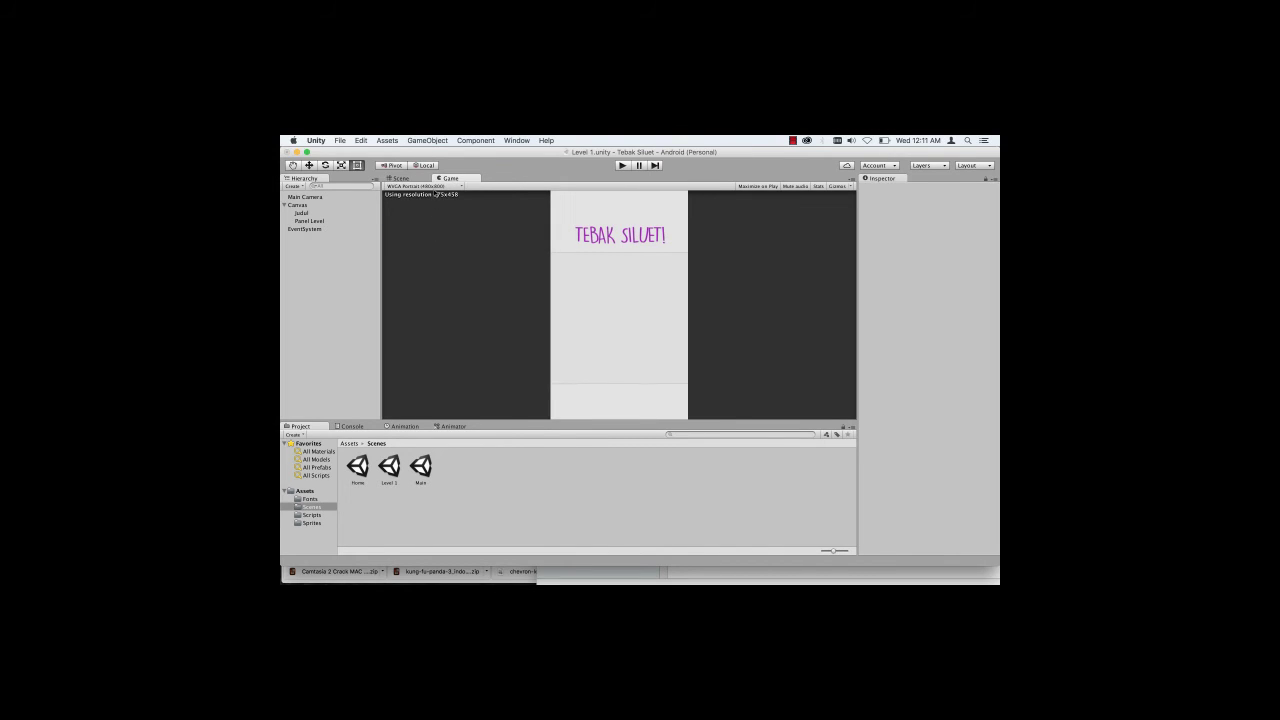
{"action": "left_click", "coordinate": [434, 187]}
{"action": "left_click", "coordinate": [440, 247]}
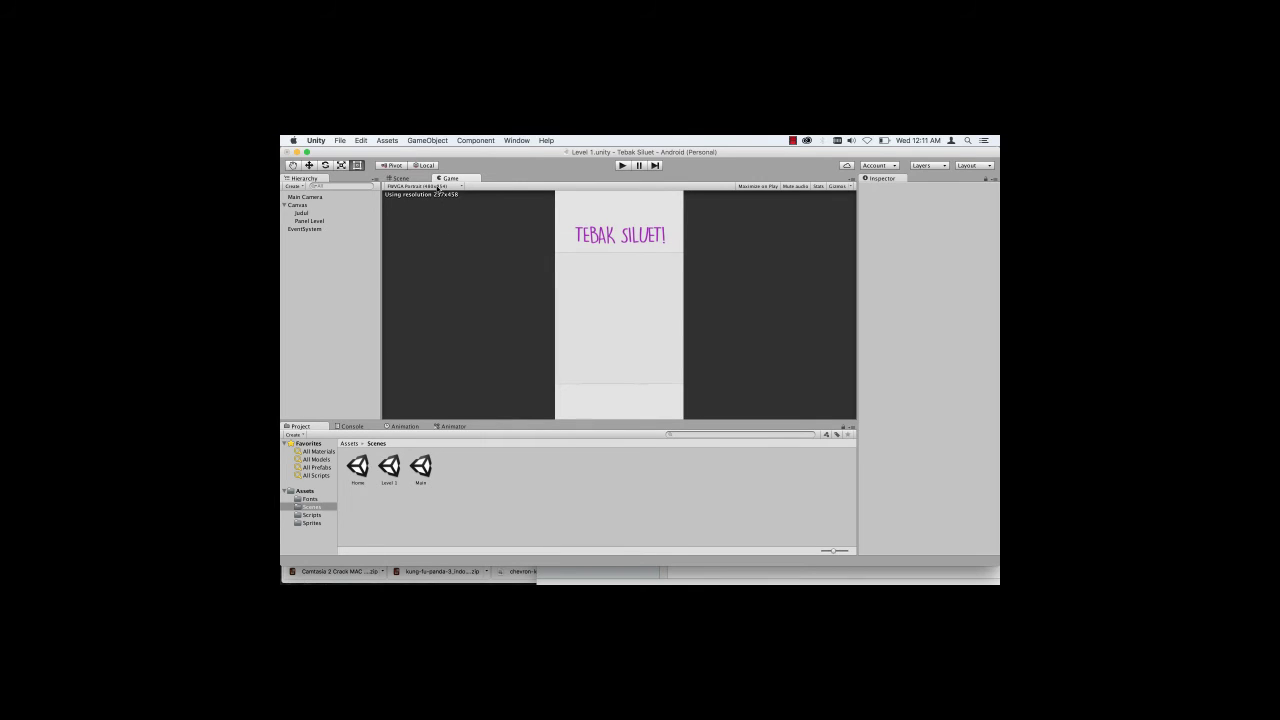
{"action": "left_click", "coordinate": [420, 179]}
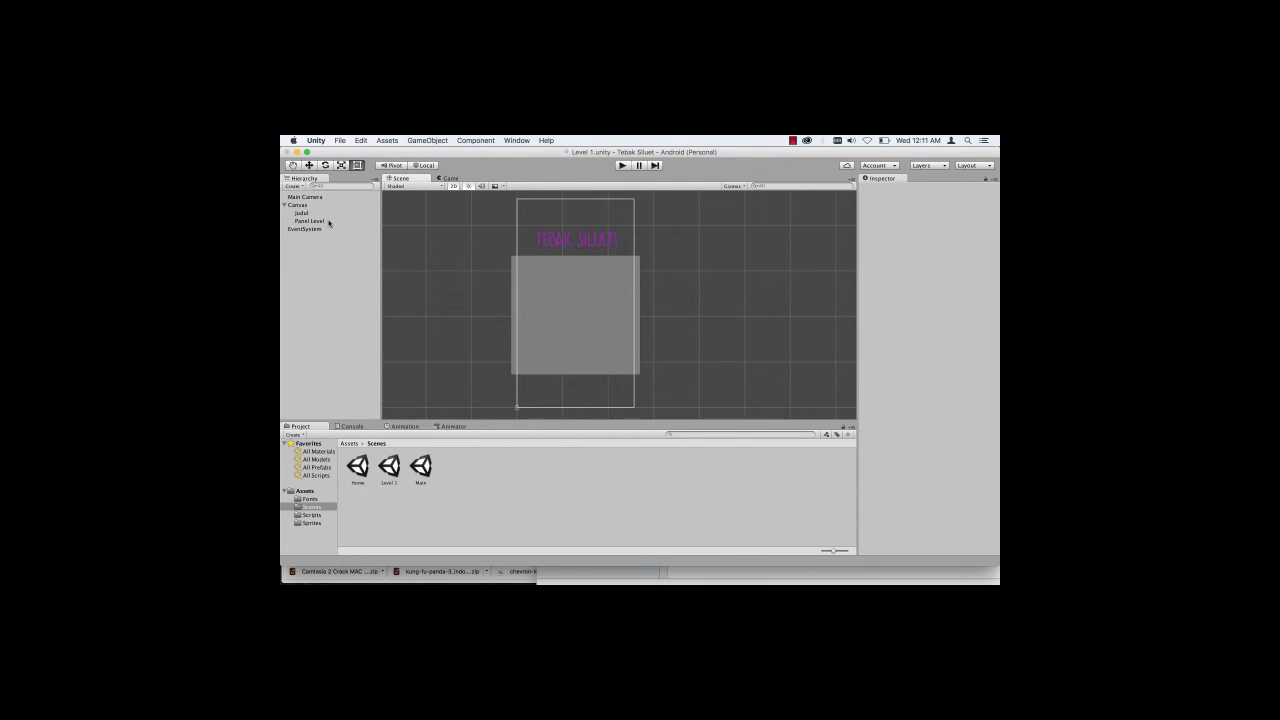
Step: Shrink Panel Level, delete the Judul title, and raise the panel to Pos Y -198
{"action": "left_click", "coordinate": [329, 222]}
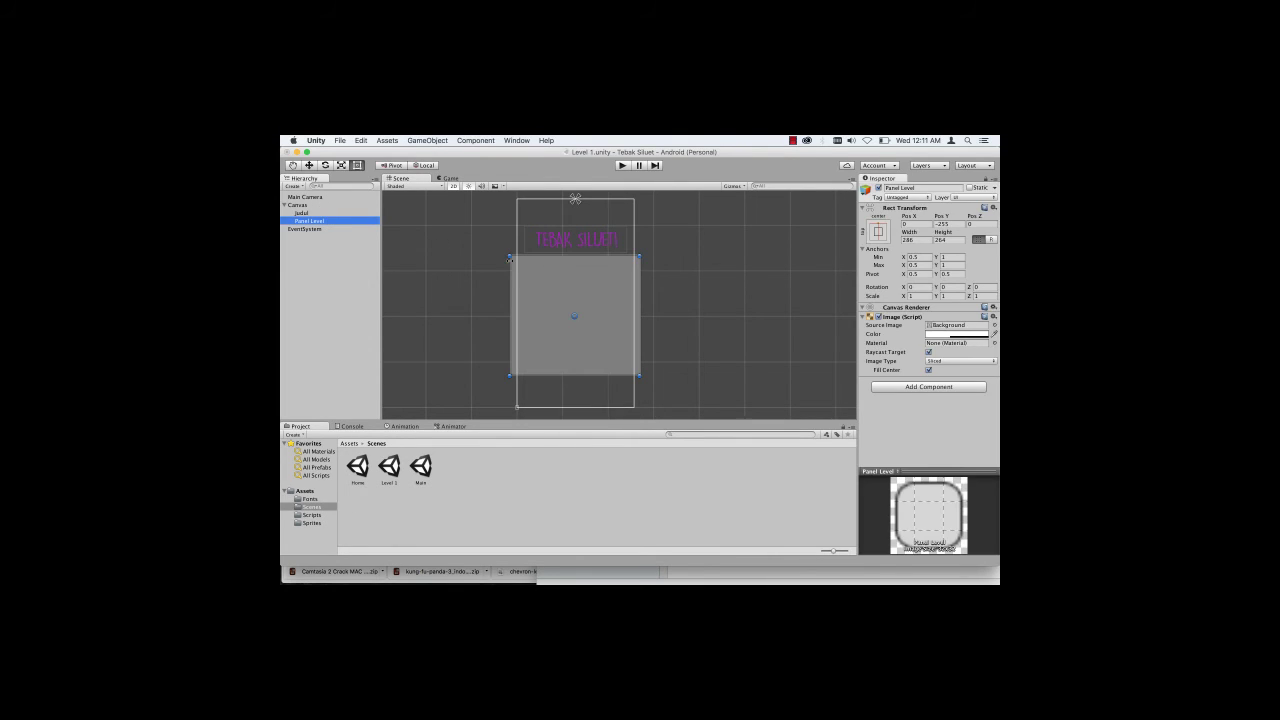
{"action": "left_click_drag", "start_coordinate": [508, 254], "coordinate": [519, 256]}
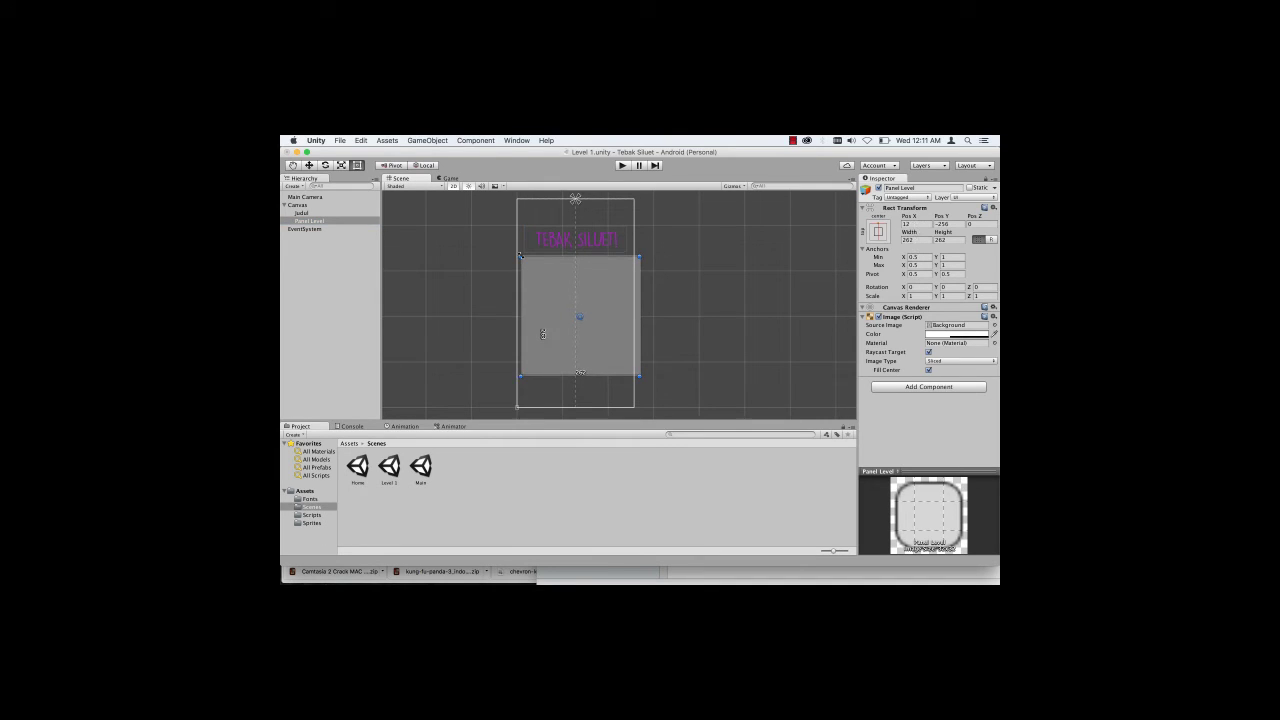
{"action": "left_click_drag", "start_coordinate": [639, 376], "coordinate": [629, 361]}
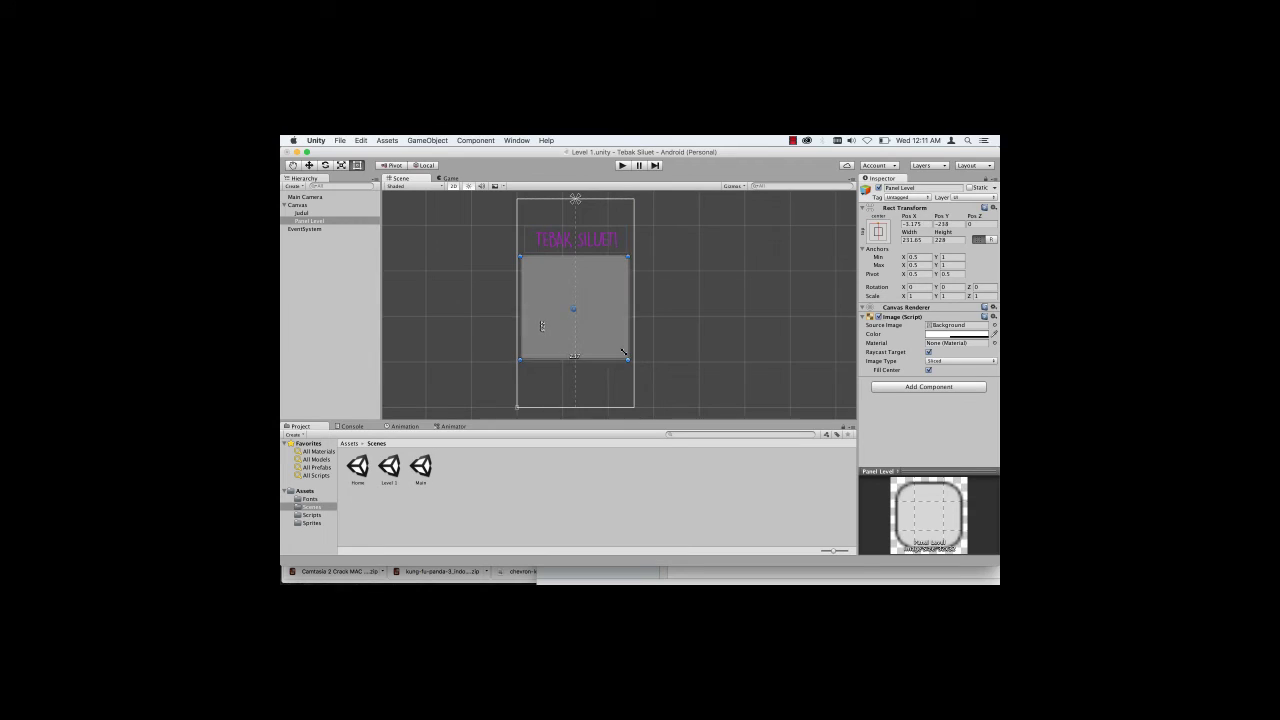
{"action": "left_click", "coordinate": [586, 246]}
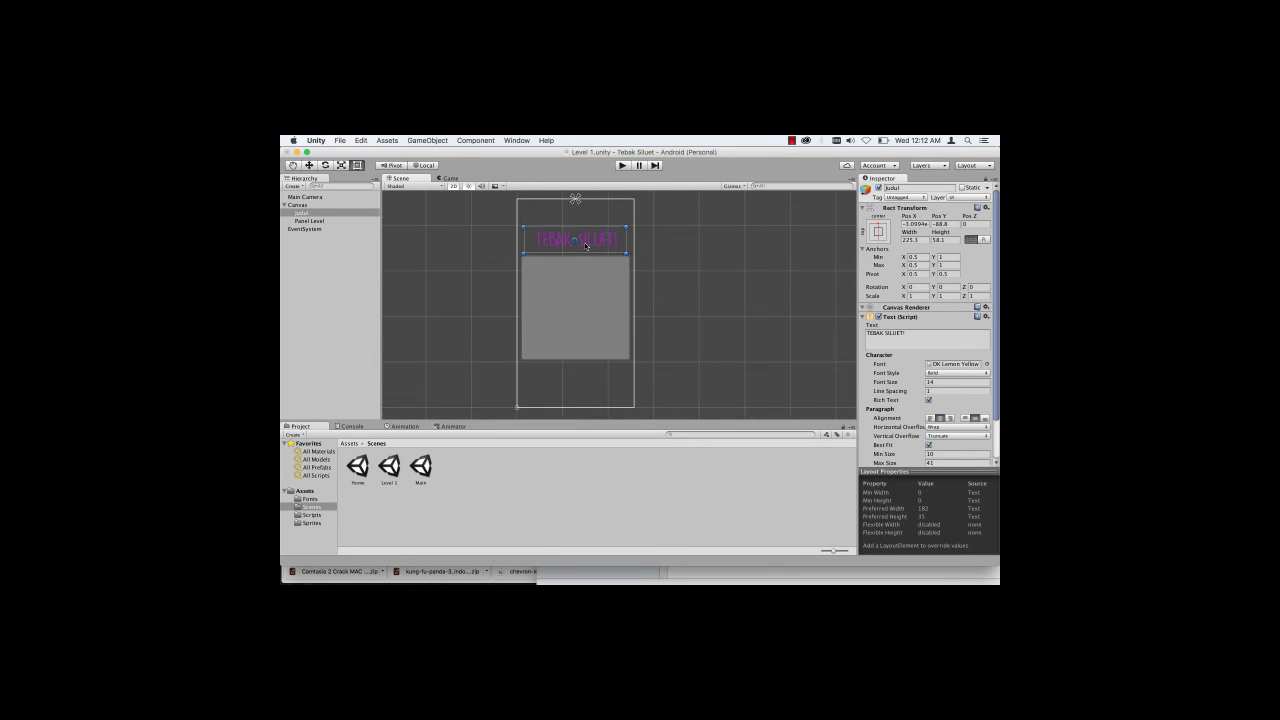
{"action": "key", "text": "super+BackSpace"}
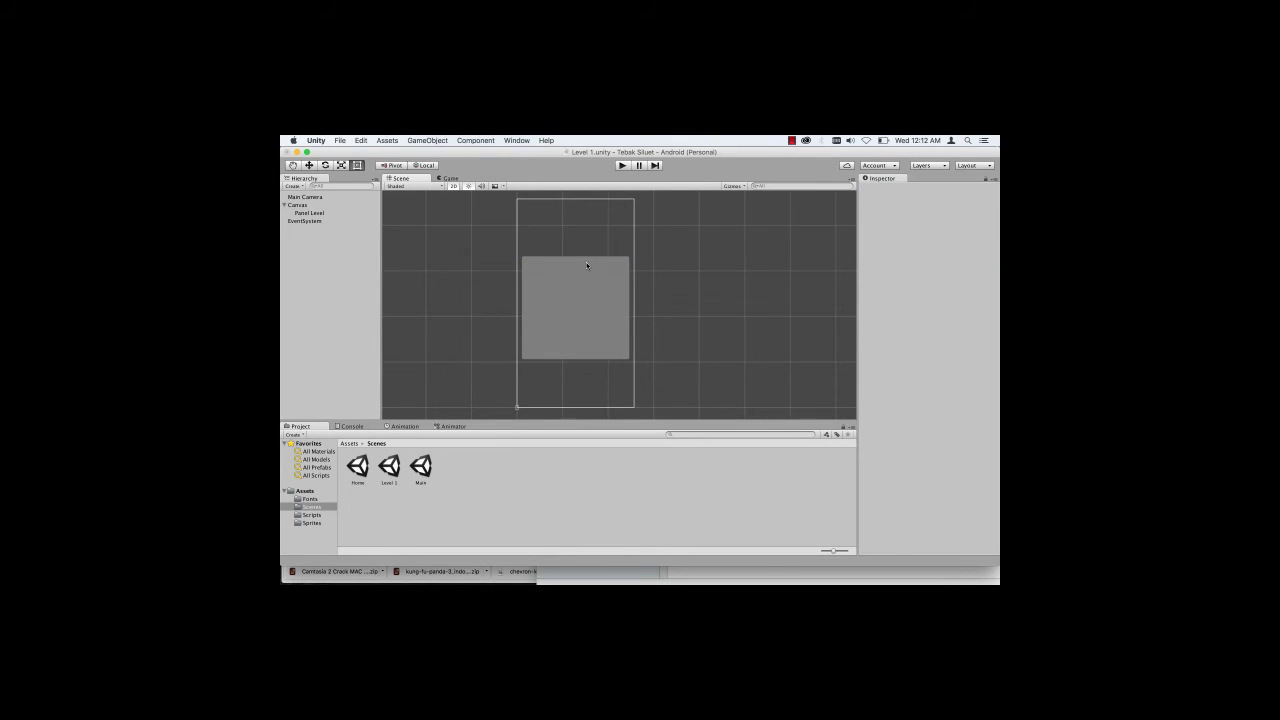
{"action": "left_click", "coordinate": [587, 266]}
{"action": "left_click_drag", "start_coordinate": [584, 269], "coordinate": [583, 235]}
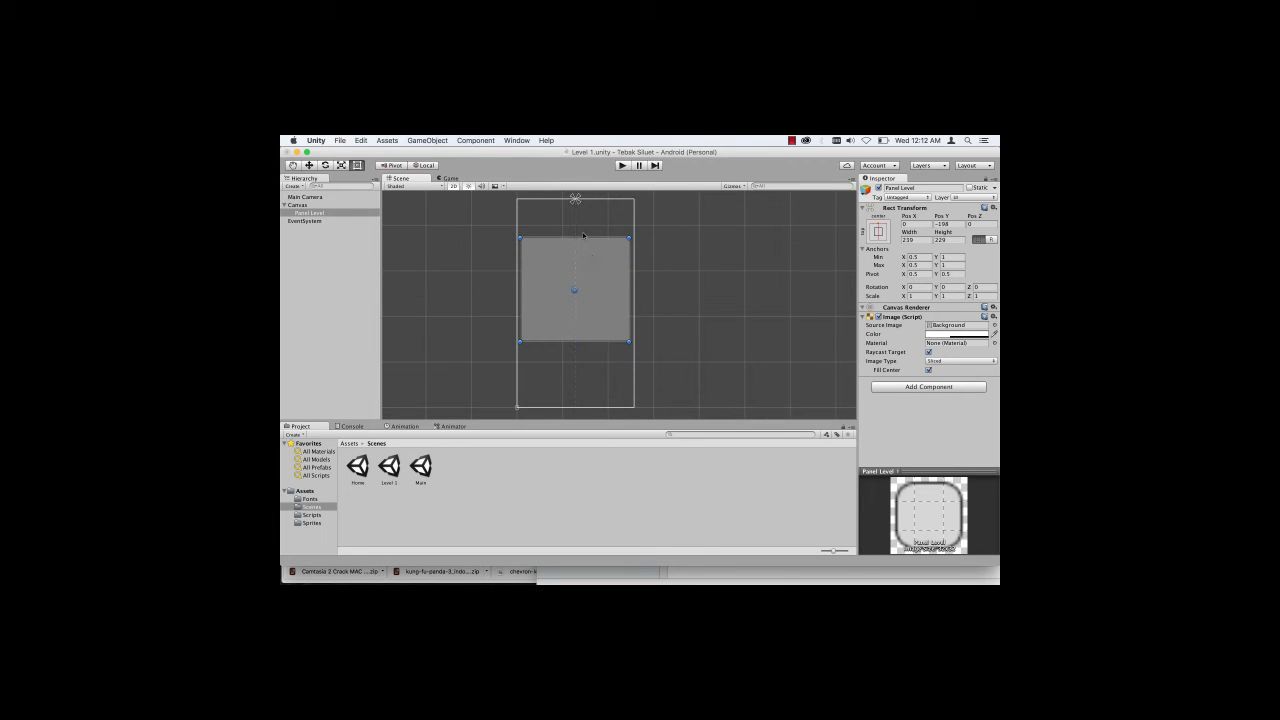
Step: Switch to the Game view and bring up its preview resolution list
{"action": "left_click", "coordinate": [448, 179]}
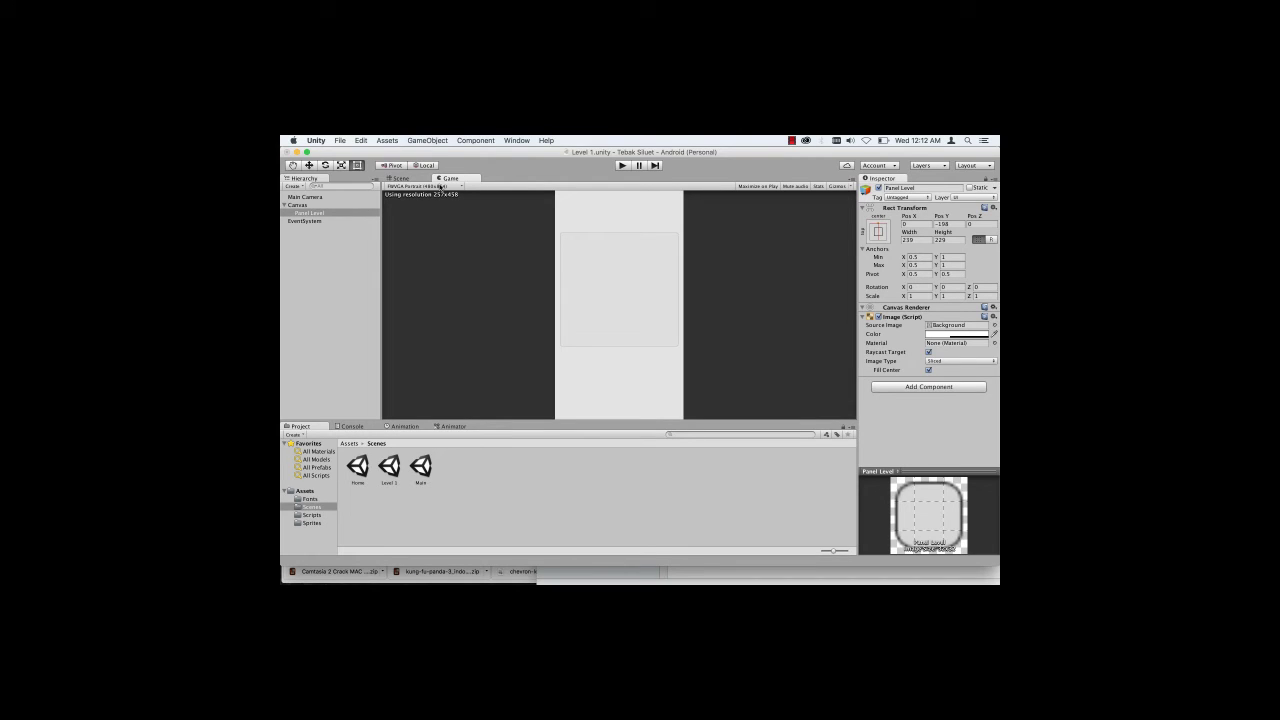
{"action": "left_click", "coordinate": [442, 187]}
{"action": "left_click", "coordinate": [442, 187]}
{"action": "left_click", "coordinate": [442, 187]}
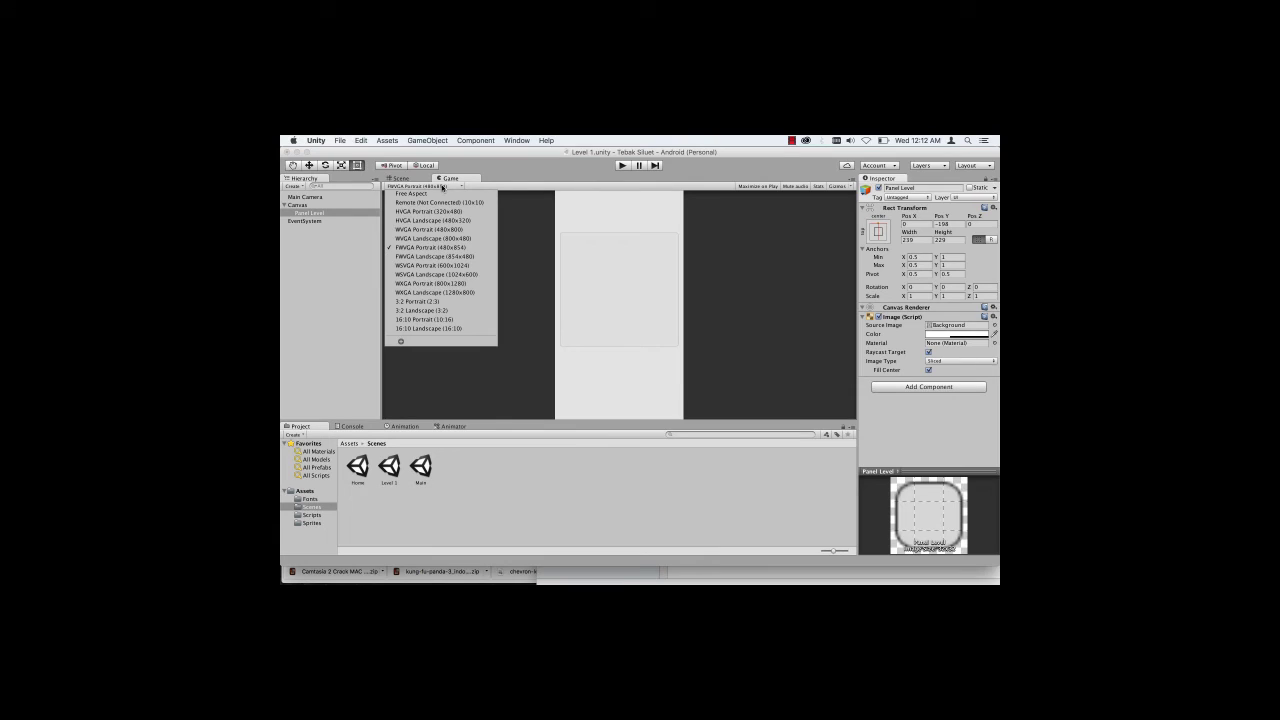
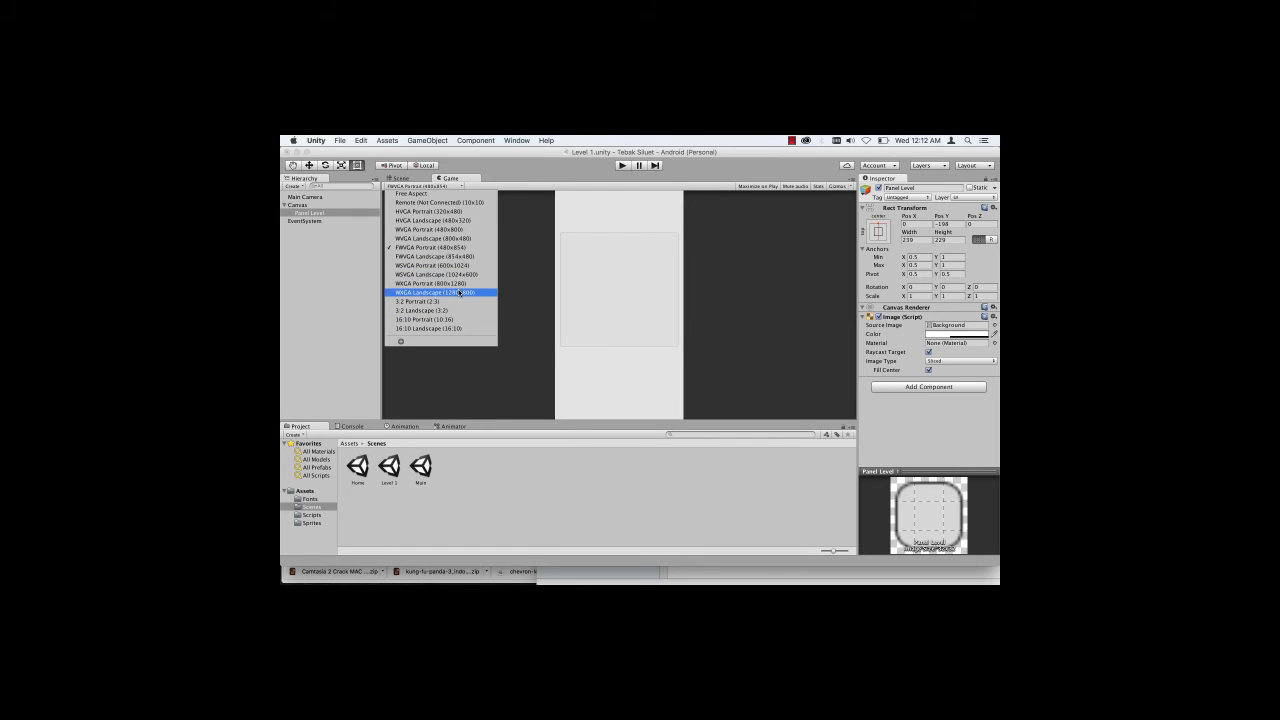
Step: Switch the Game view resolution to WXGA Portrait (800x1280), then go back to the Scene view
{"action": "left_click", "coordinate": [459, 292]}
{"action": "left_click", "coordinate": [423, 186]}
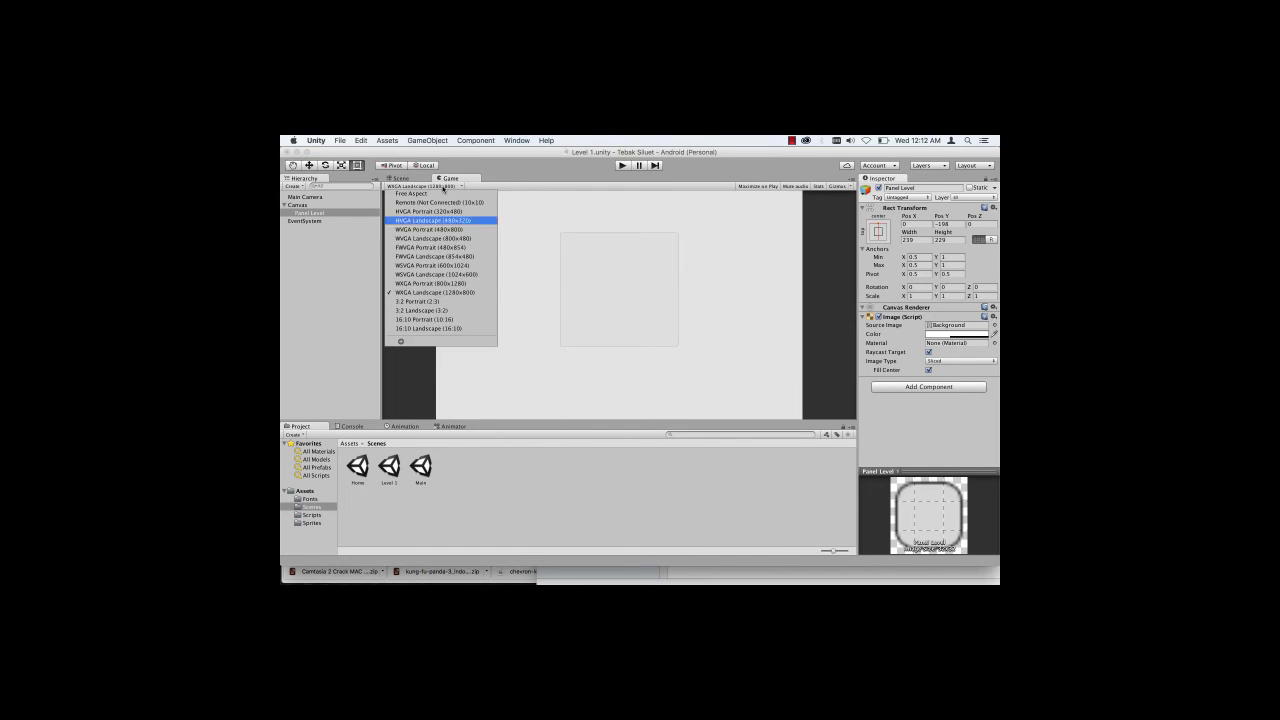
{"action": "left_click", "coordinate": [442, 284]}
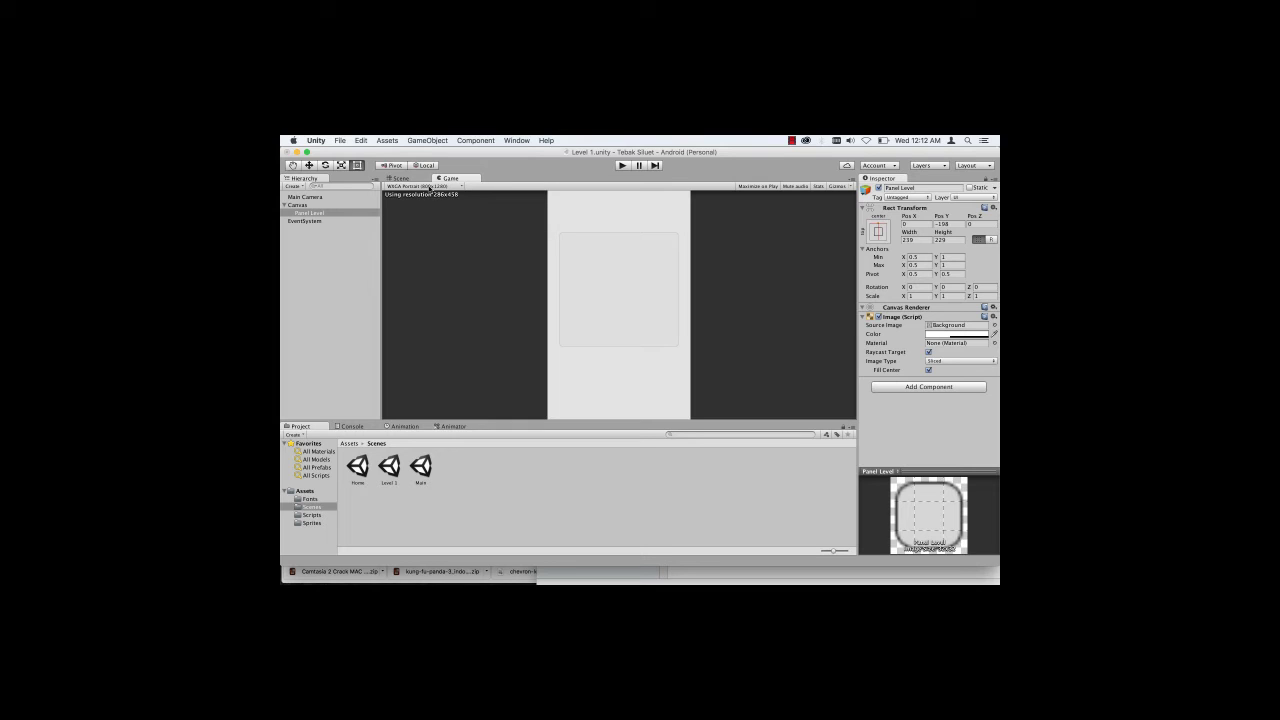
{"action": "left_click", "coordinate": [428, 187]}
{"action": "left_click", "coordinate": [412, 179]}
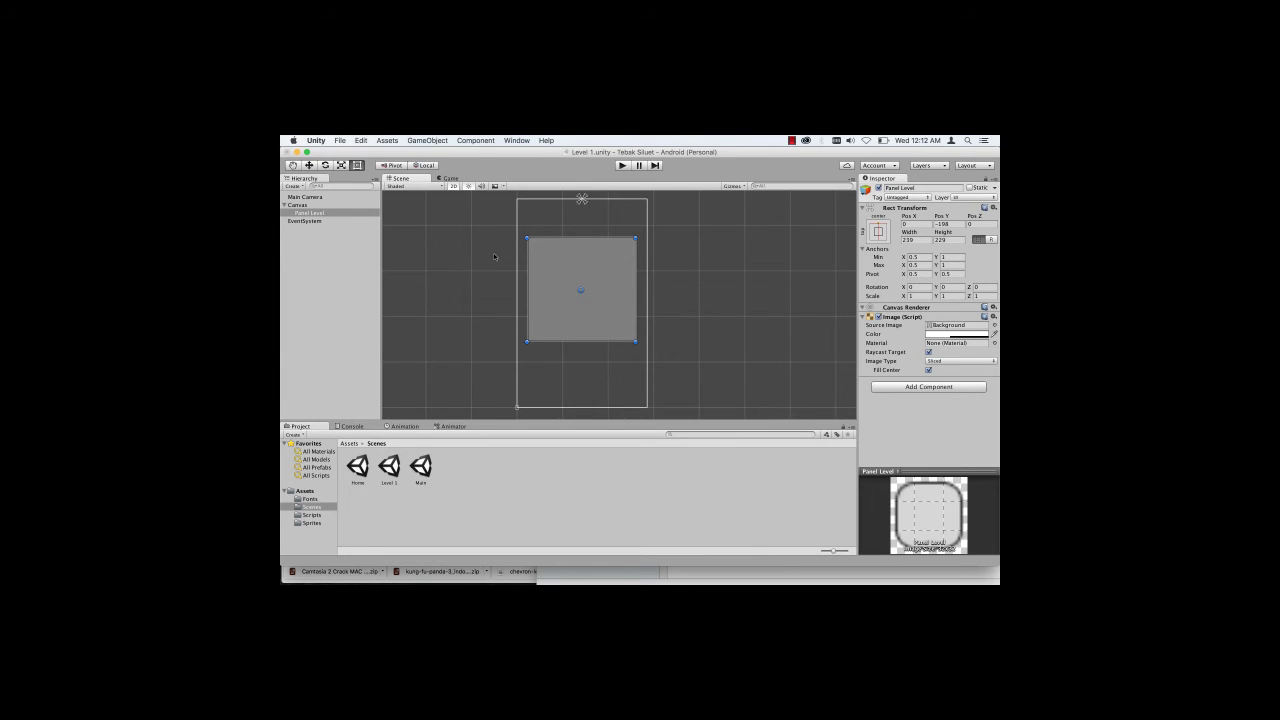
Step: Rename Panel Level to Panel Soal
{"action": "left_click", "coordinate": [315, 214]}
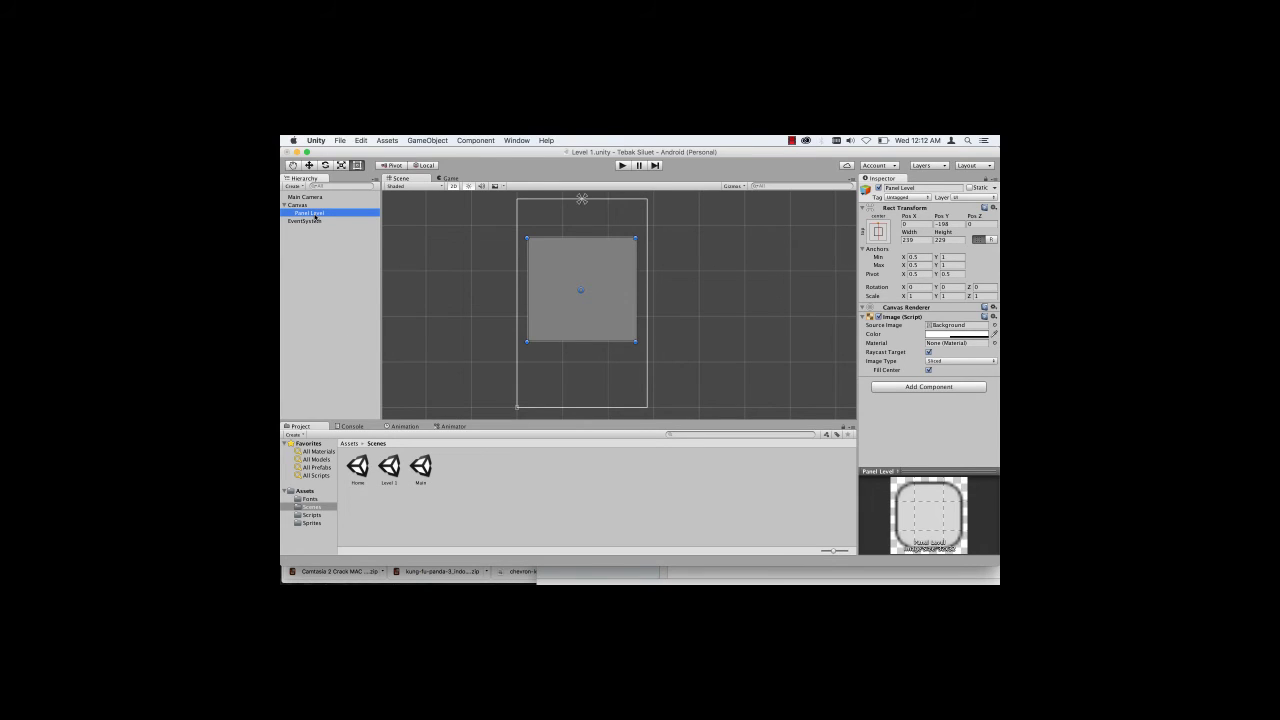
{"action": "right_click", "coordinate": [315, 214]}
{"action": "mouse_move", "coordinate": [345, 343]}
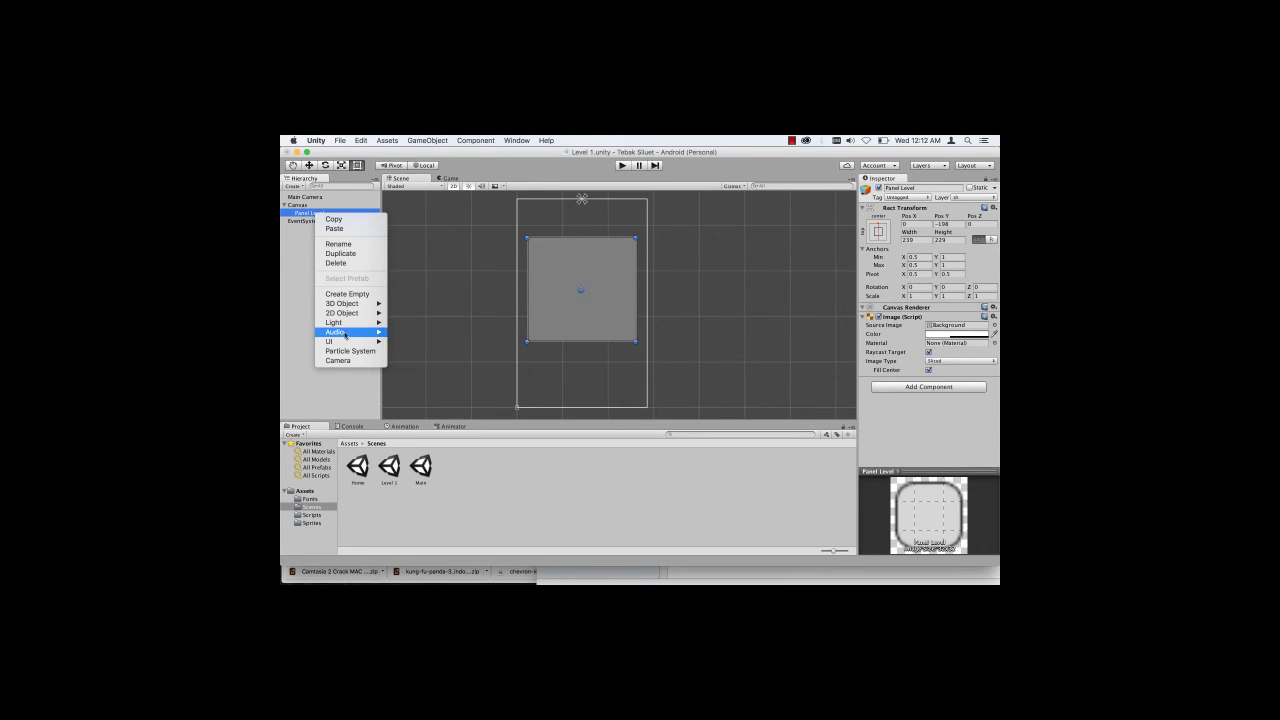
{"action": "left_click", "coordinate": [289, 262]}
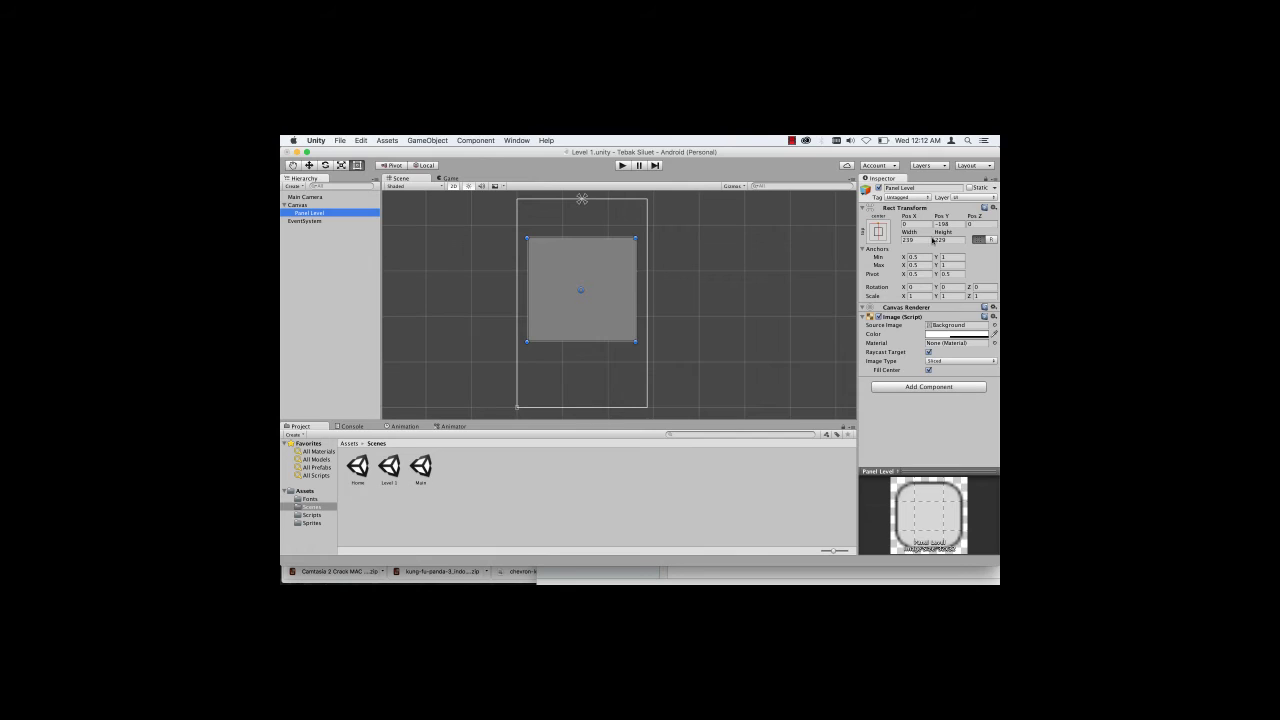
{"action": "left_click", "coordinate": [922, 188]}
{"action": "type", "text": "Soa"}
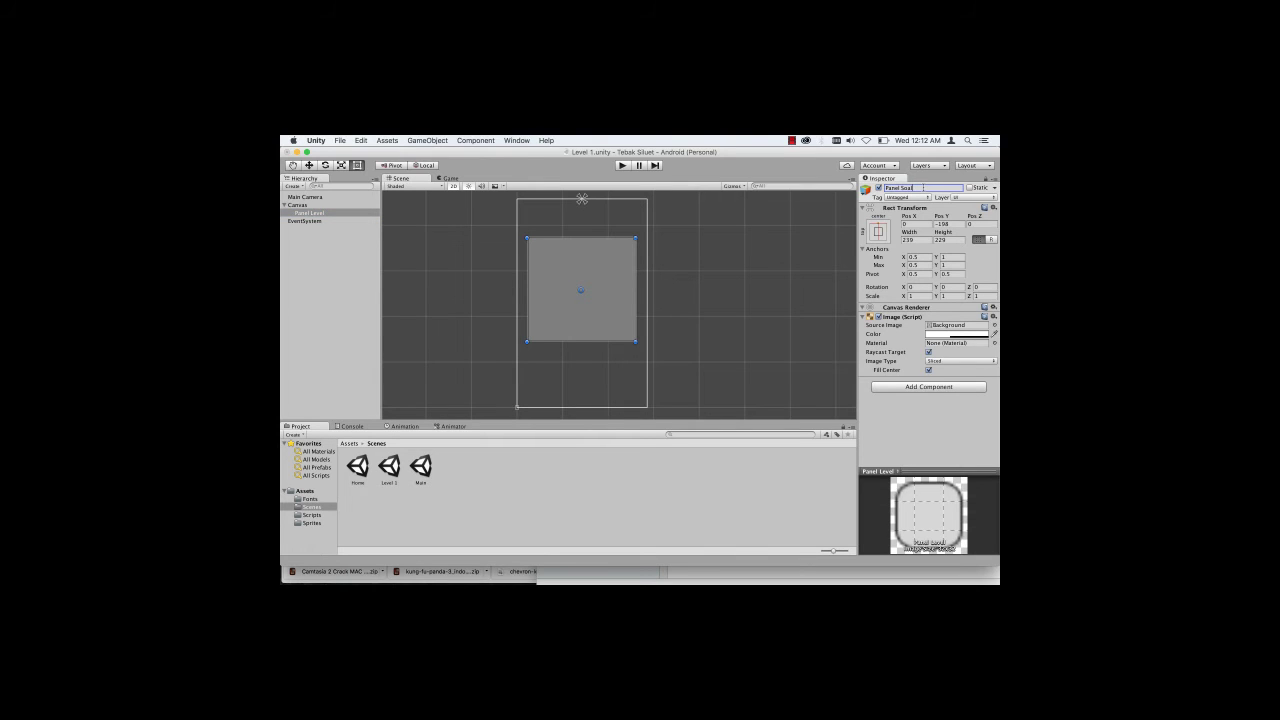
{"action": "key", "text": "Return"}
Step: Add a UI Image child named Image Soal under Panel Soal and open the Sprites folder
{"action": "left_click", "coordinate": [316, 212]}
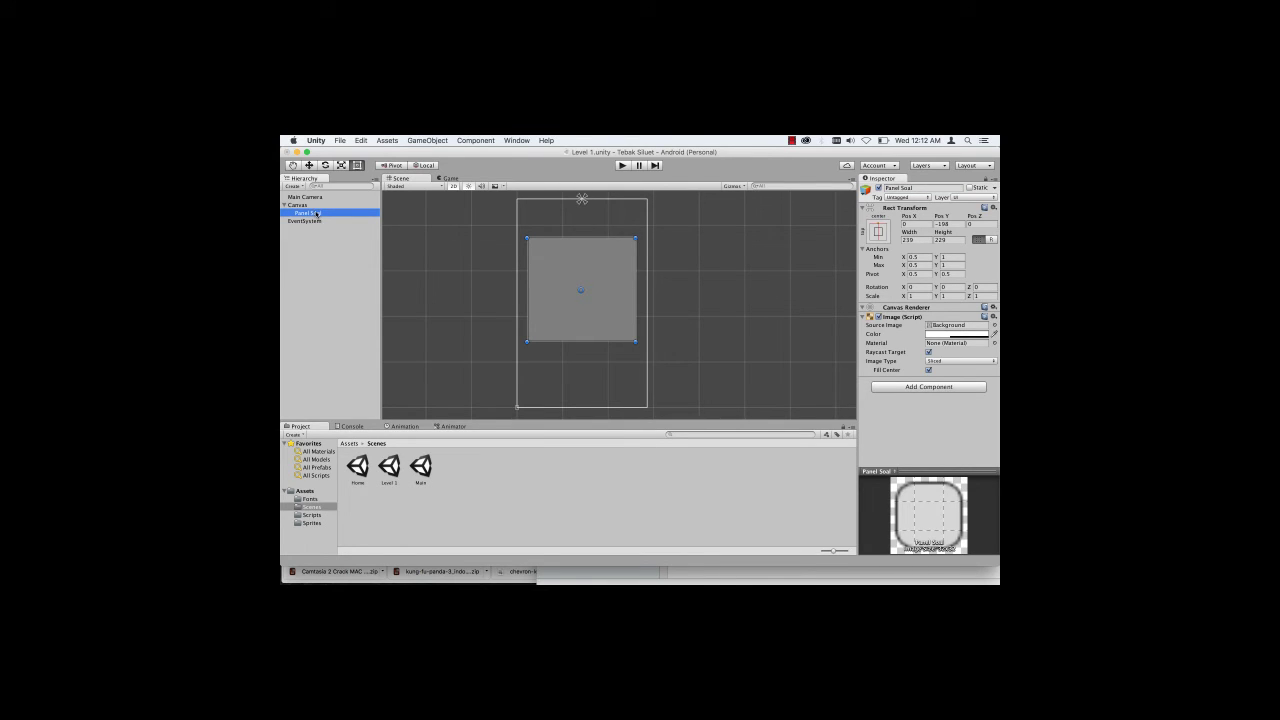
{"action": "right_click", "coordinate": [317, 213]}
{"action": "mouse_move", "coordinate": [370, 338]}
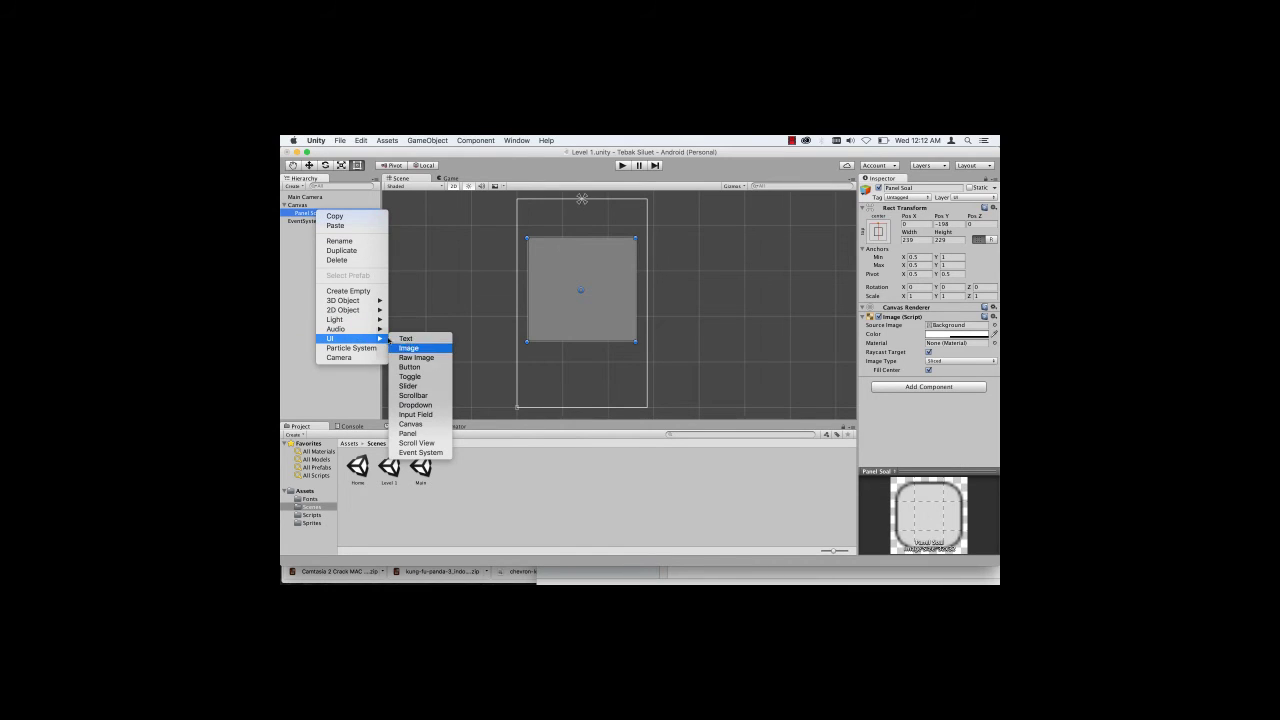
{"action": "left_click", "coordinate": [419, 347]}
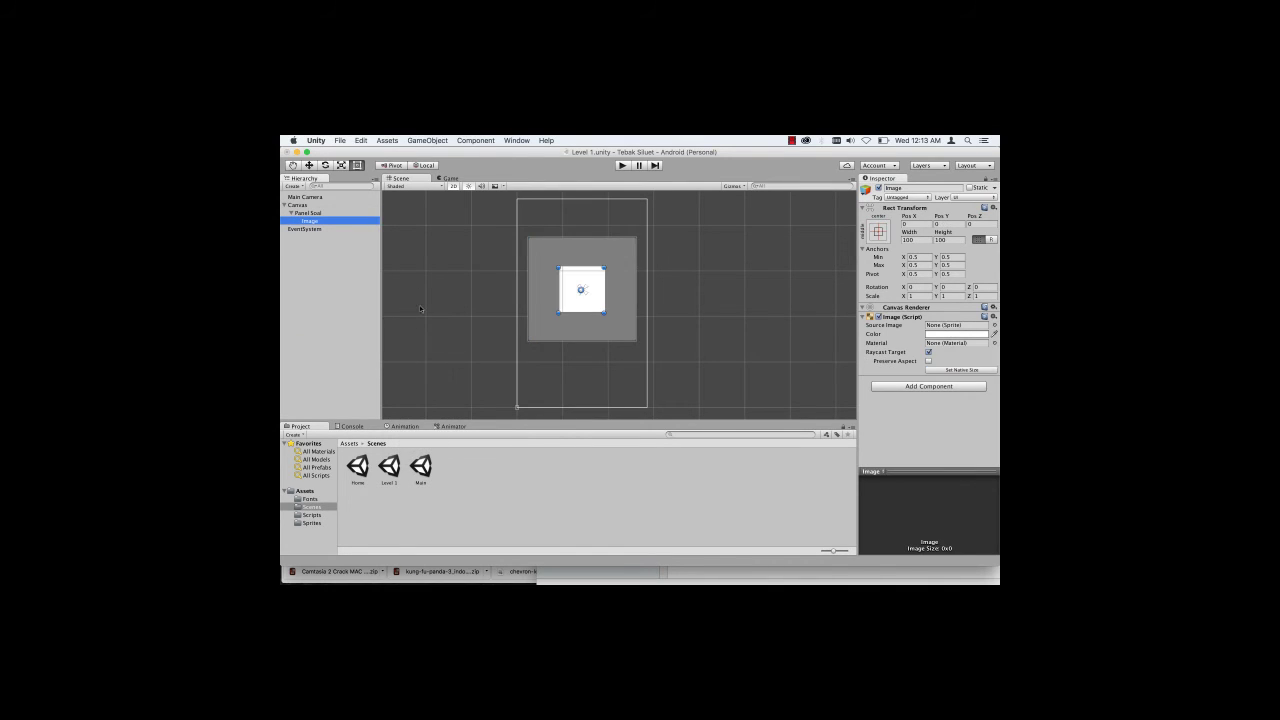
{"action": "left_click", "coordinate": [943, 188]}
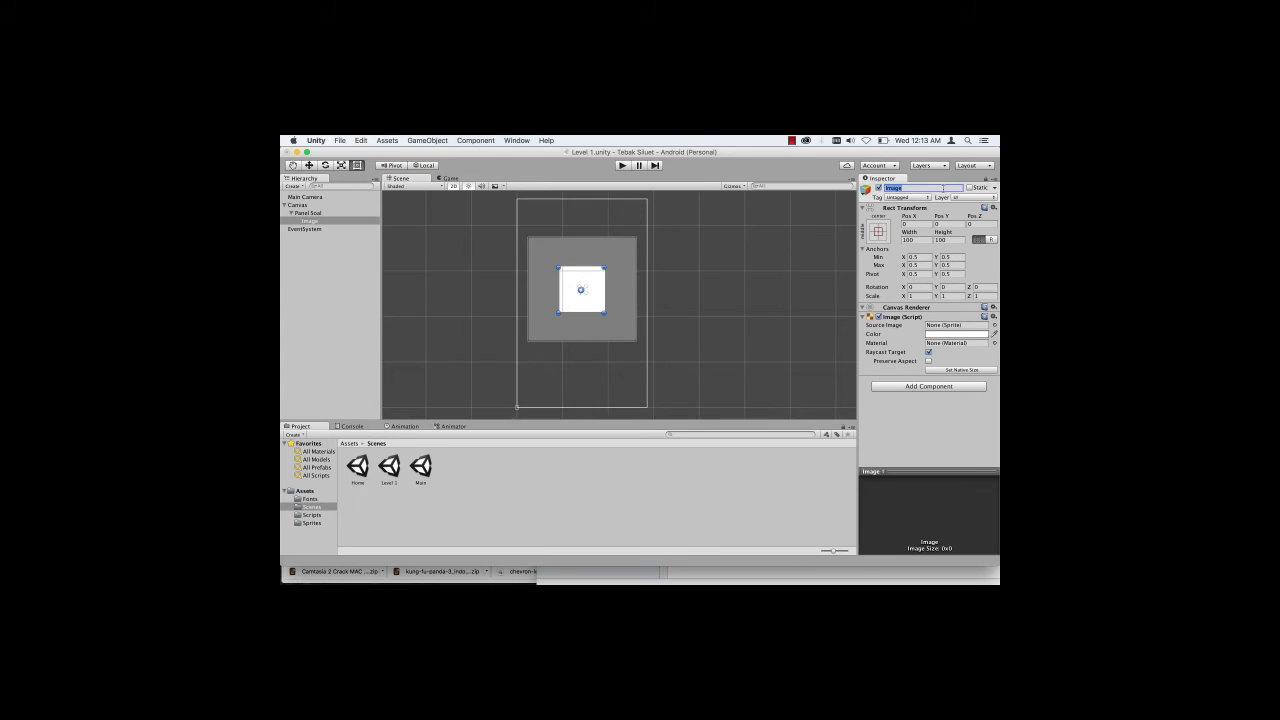
{"action": "key", "text": "BackSpace"}
{"action": "type", "text": "Soal"}
{"action": "key", "text": "Return"}
{"action": "left_click", "coordinate": [349, 443]}
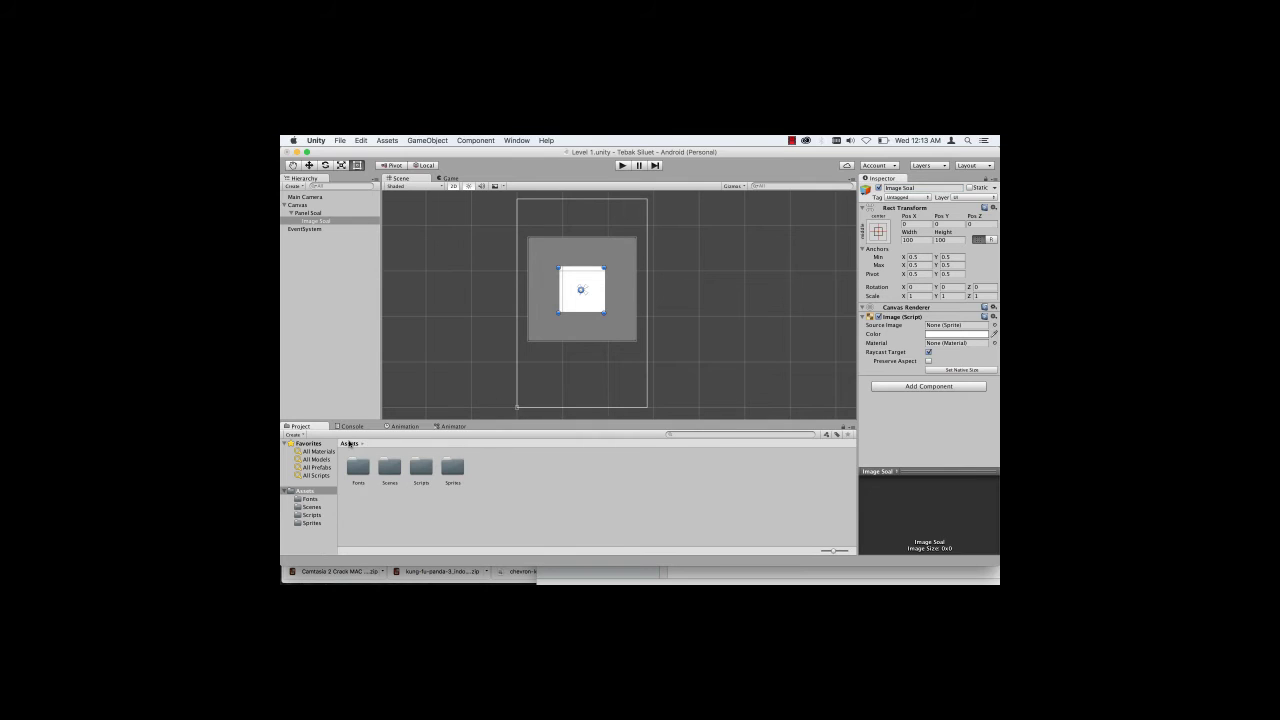
{"action": "double_click", "coordinate": [452, 466]}
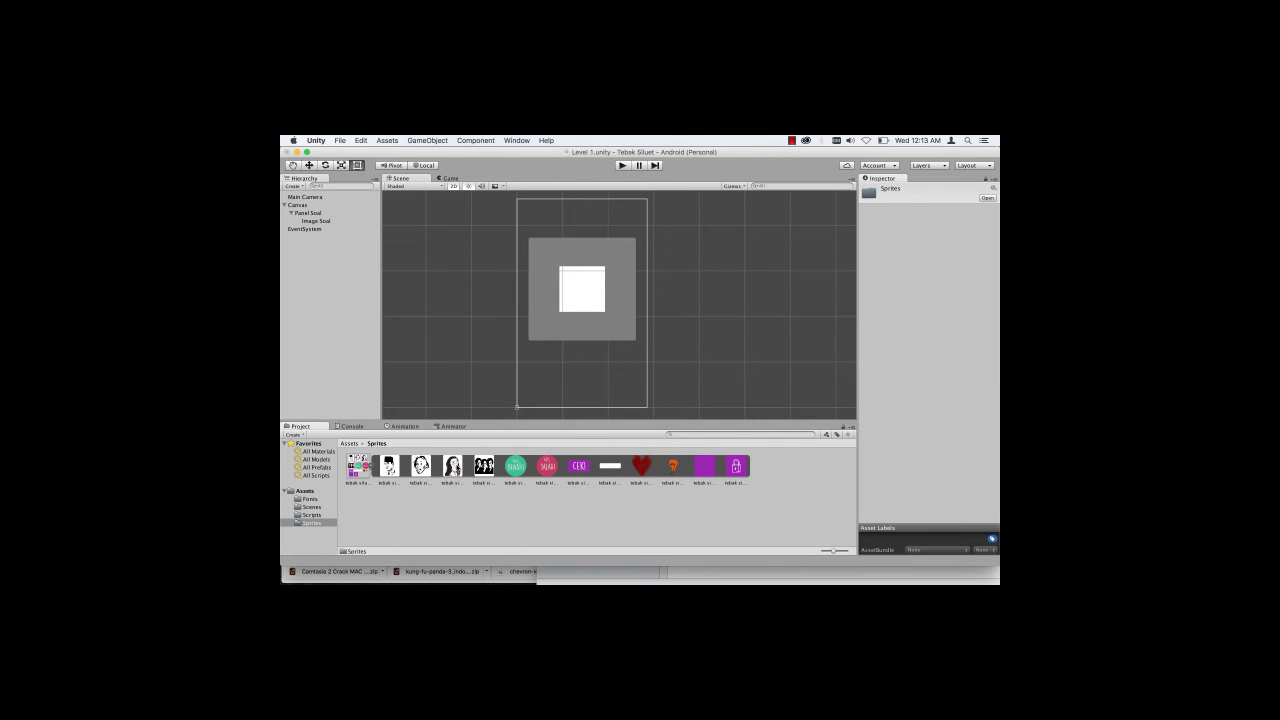
Step: Assign the tebak siluet portrait sprite as Image Soal's Source Image
{"action": "left_click", "coordinate": [321, 220]}
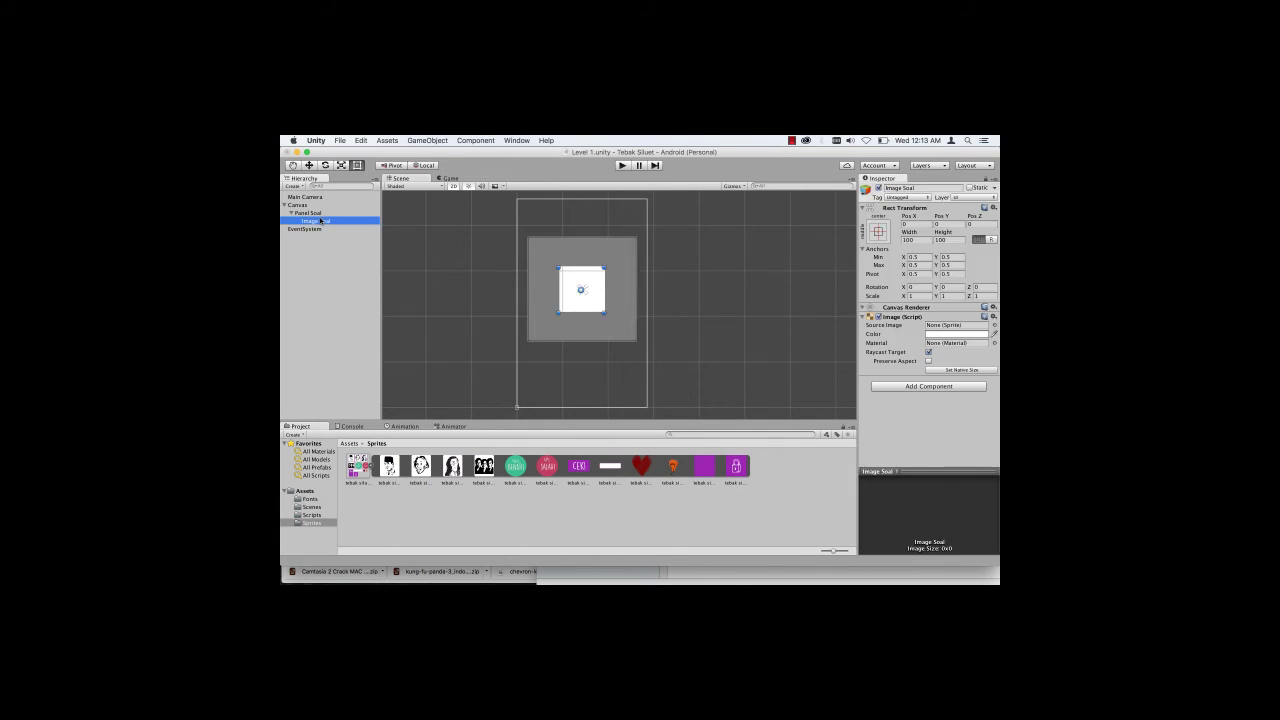
{"action": "mouse_move", "coordinate": [390, 468]}
{"action": "left_mouse_down"}
{"action": "mouse_move", "coordinate": [918, 370]}
{"action": "mouse_move", "coordinate": [950, 325]}
{"action": "left_mouse_up"}
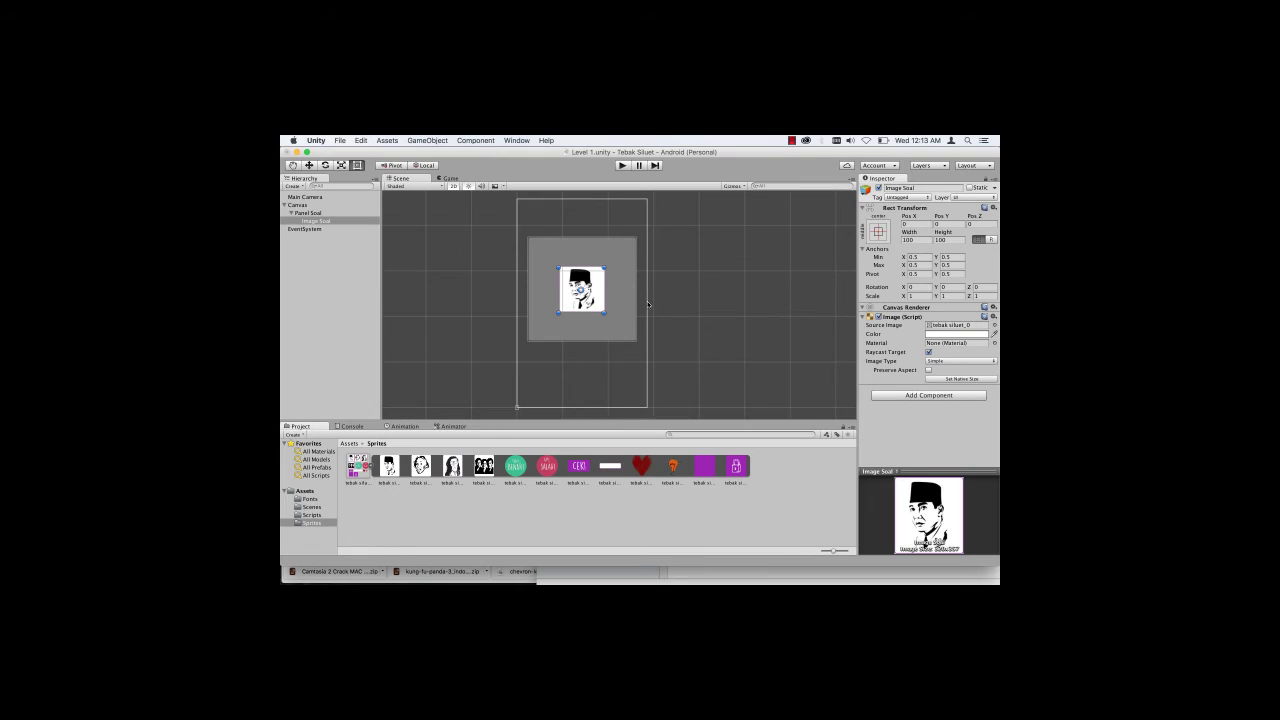
{"action": "left_click", "coordinate": [338, 224]}
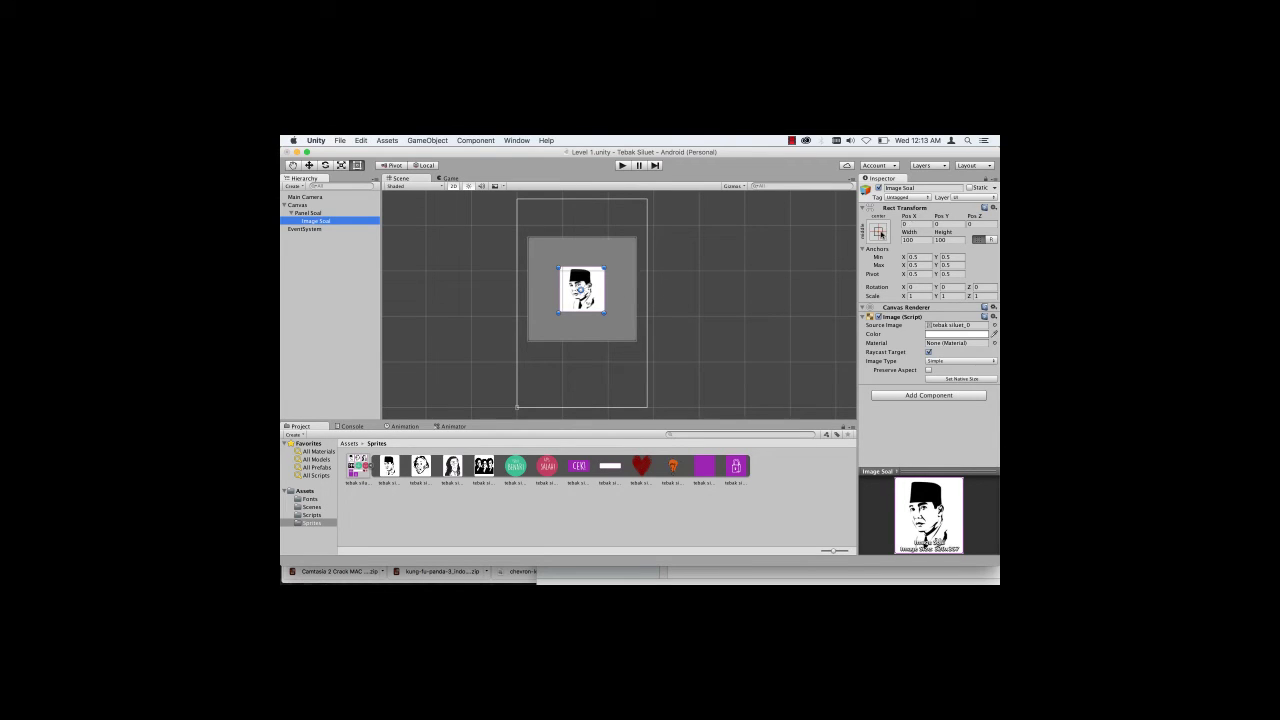
Step: Stretch Image Soal to fill Panel Soal with the Alt stretch-stretch anchor preset
{"action": "left_click", "coordinate": [879, 232]}
{"action": "left_click", "coordinate": [880, 233]}
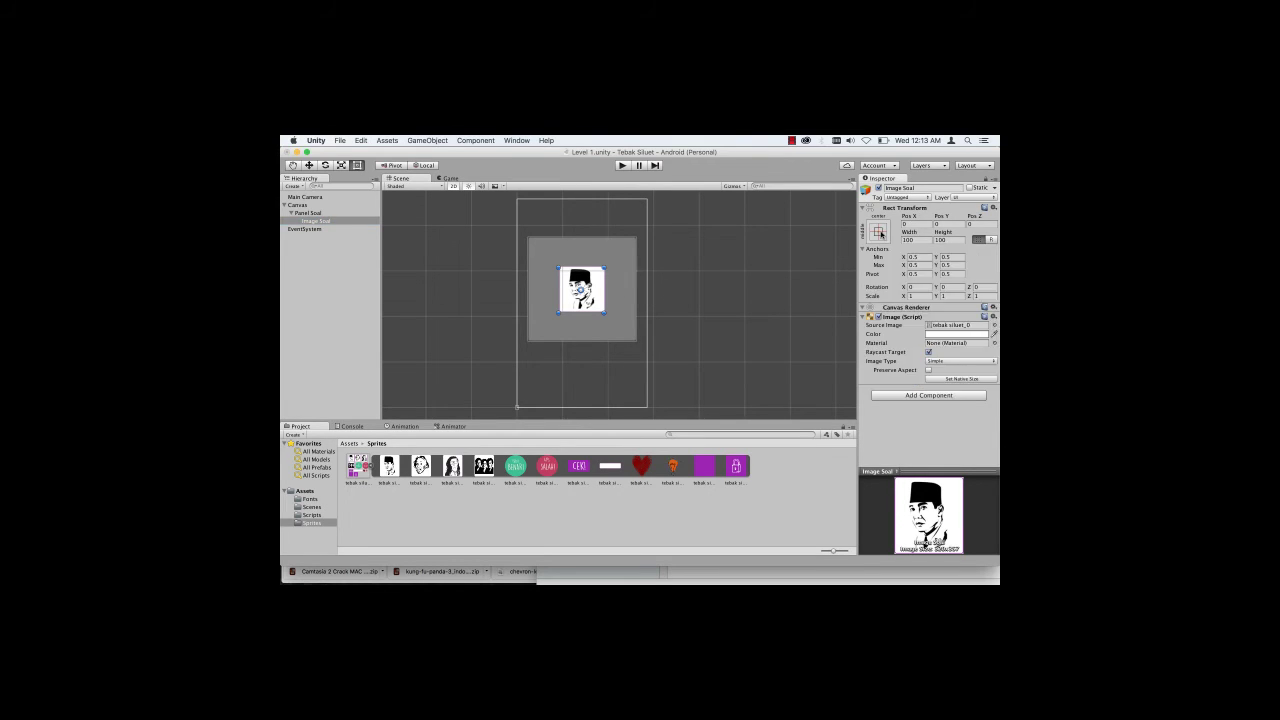
{"action": "left_click", "coordinate": [880, 233]}
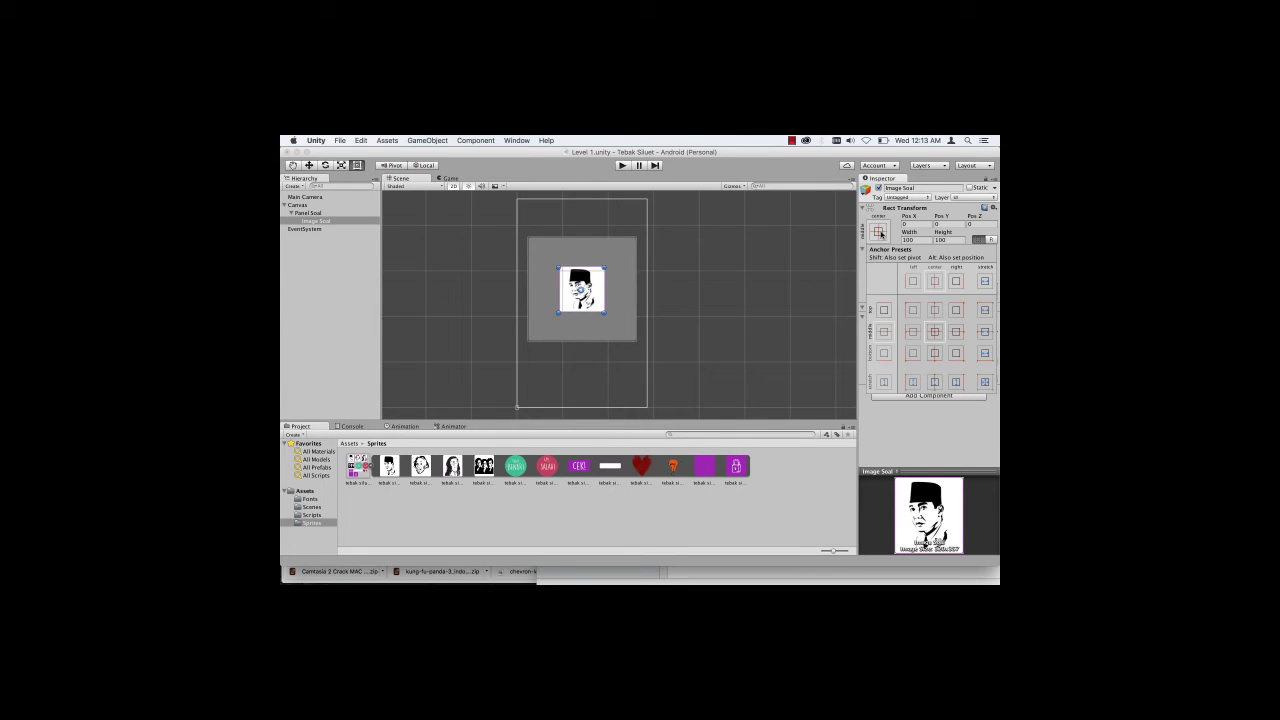
{"action": "key", "text": "alt"}
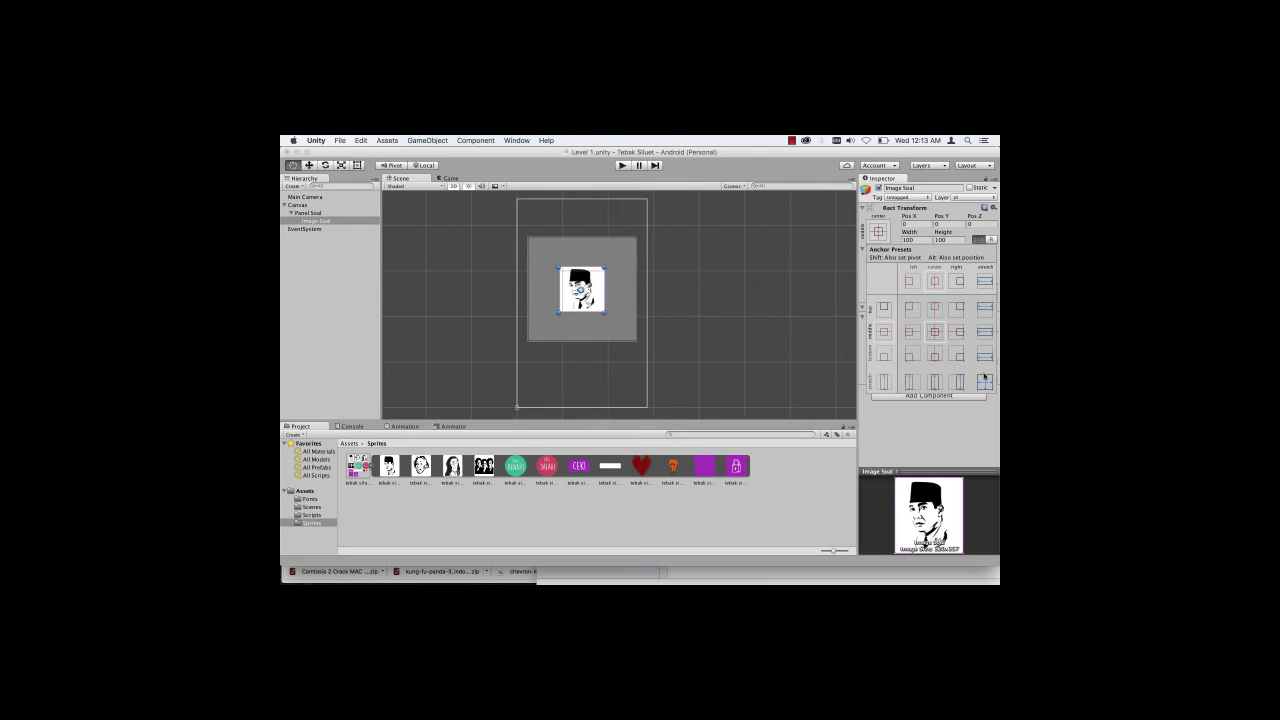
{"action": "left_click", "coordinate": [985, 377], "text": "alt"}
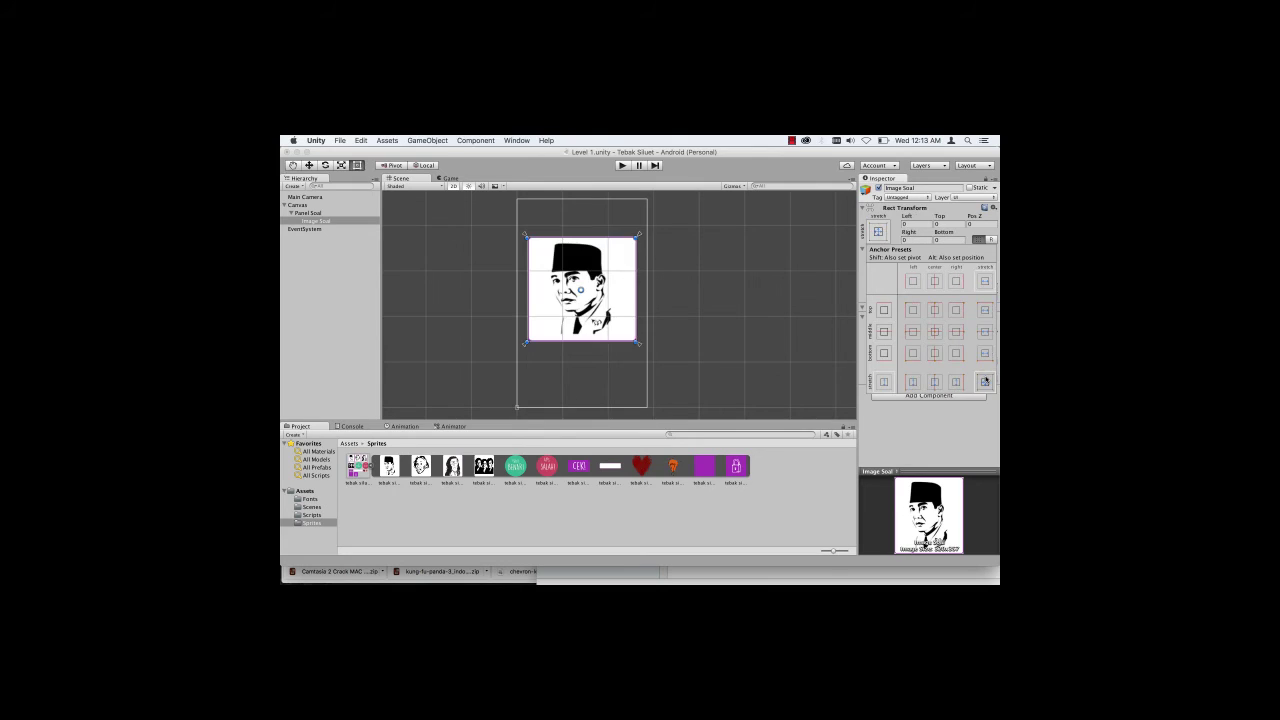
Step: Compare the stretched silhouette image in the Game and Scene views
{"action": "left_click", "coordinate": [447, 178]}
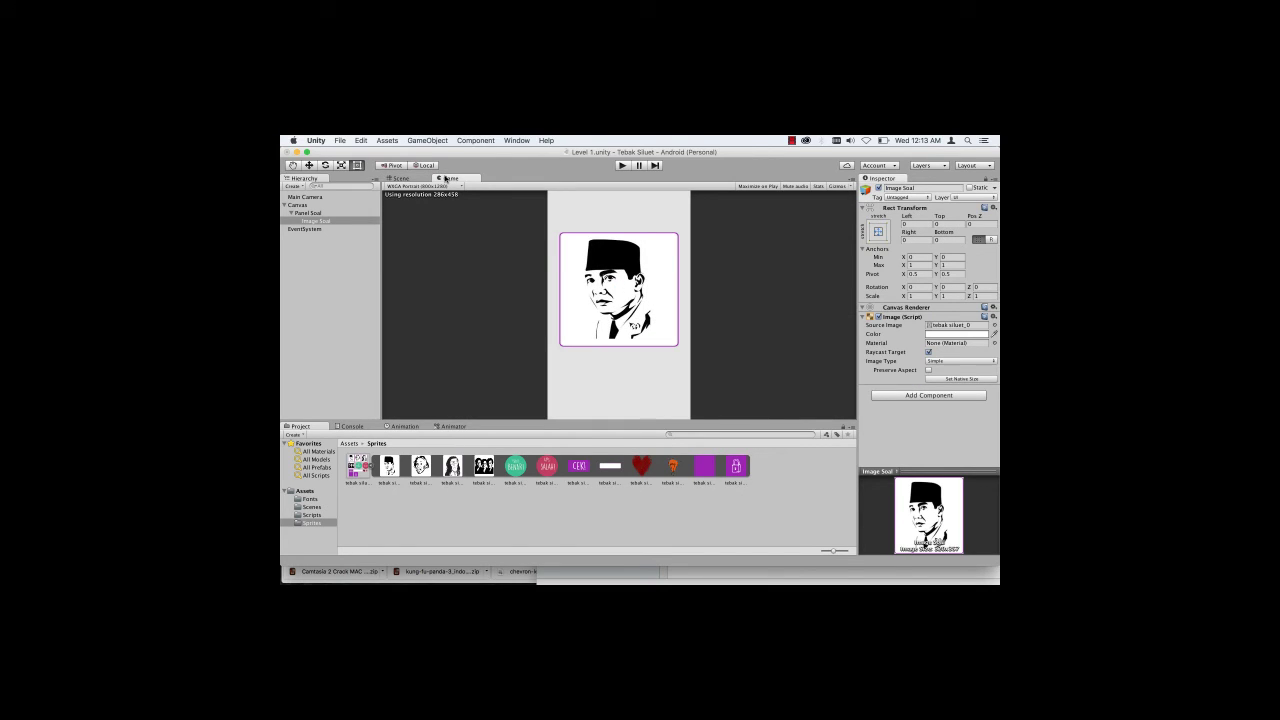
{"action": "left_click", "coordinate": [417, 179]}
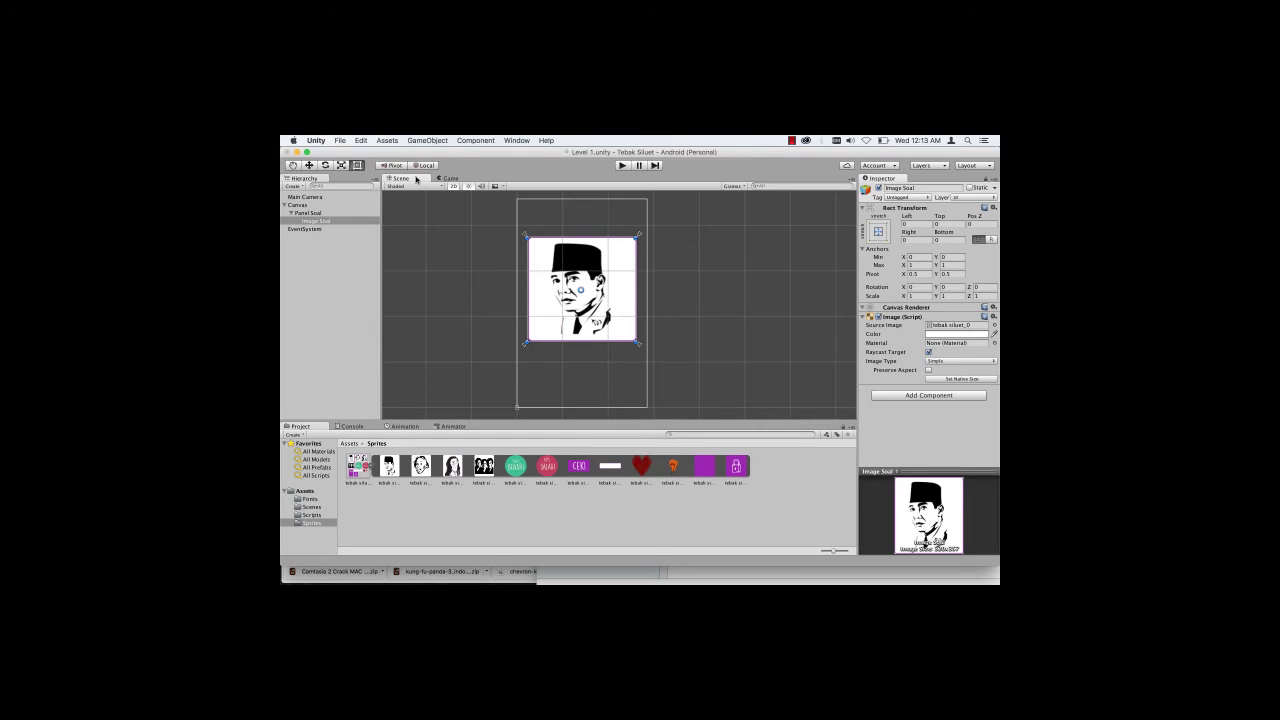
{"action": "left_click", "coordinate": [444, 180]}
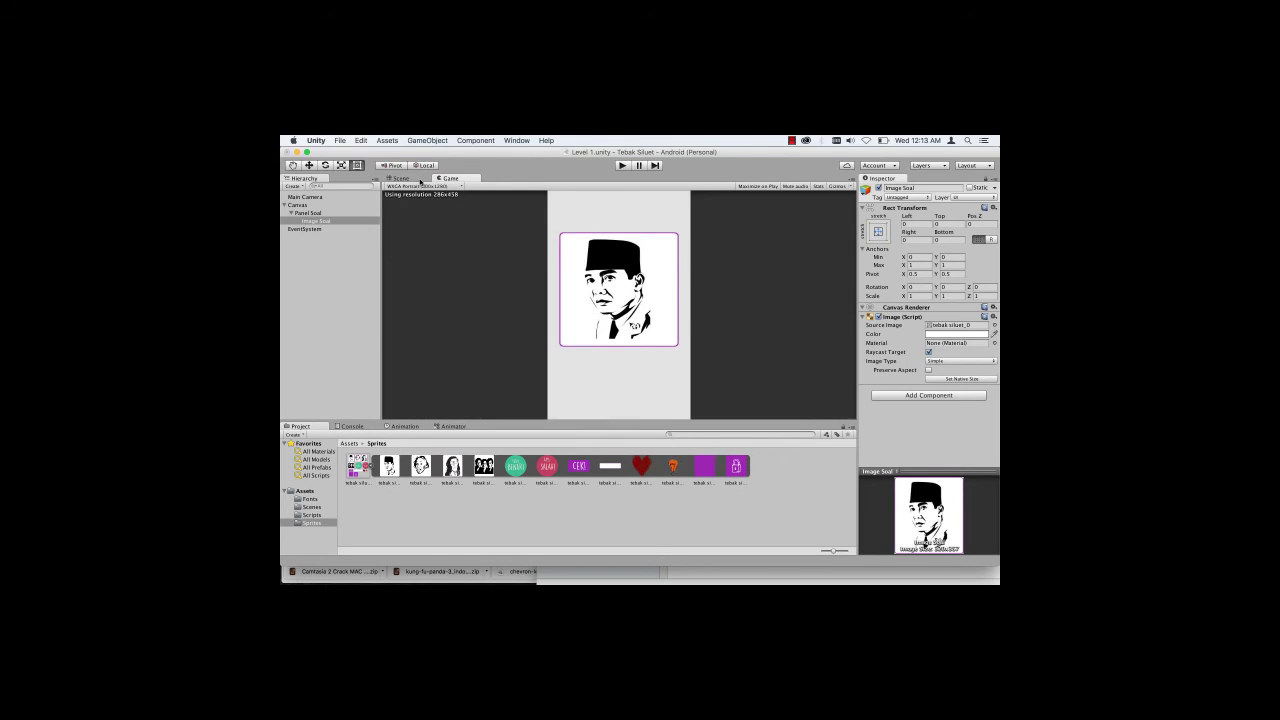
{"action": "left_click", "coordinate": [420, 180]}
{"action": "left_click", "coordinate": [446, 179]}
{"action": "left_click", "coordinate": [418, 181]}
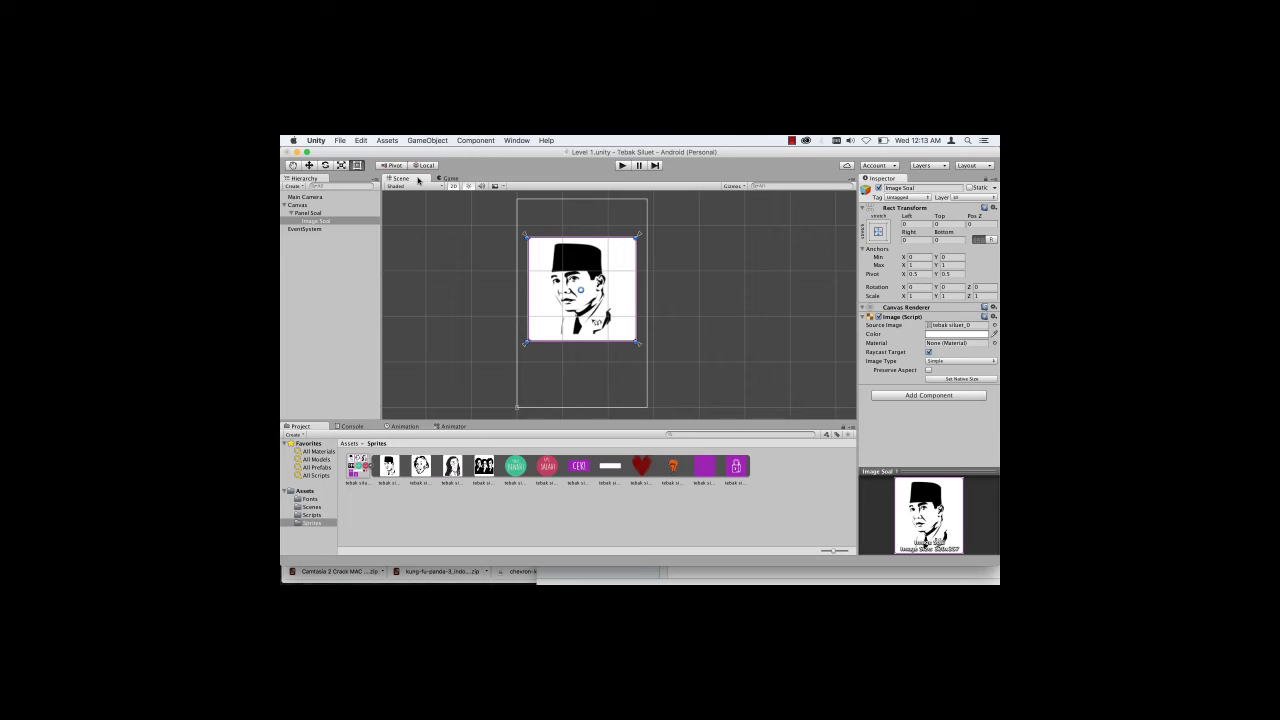
{"action": "left_click", "coordinate": [291, 213]}
{"action": "left_click", "coordinate": [300, 205]}
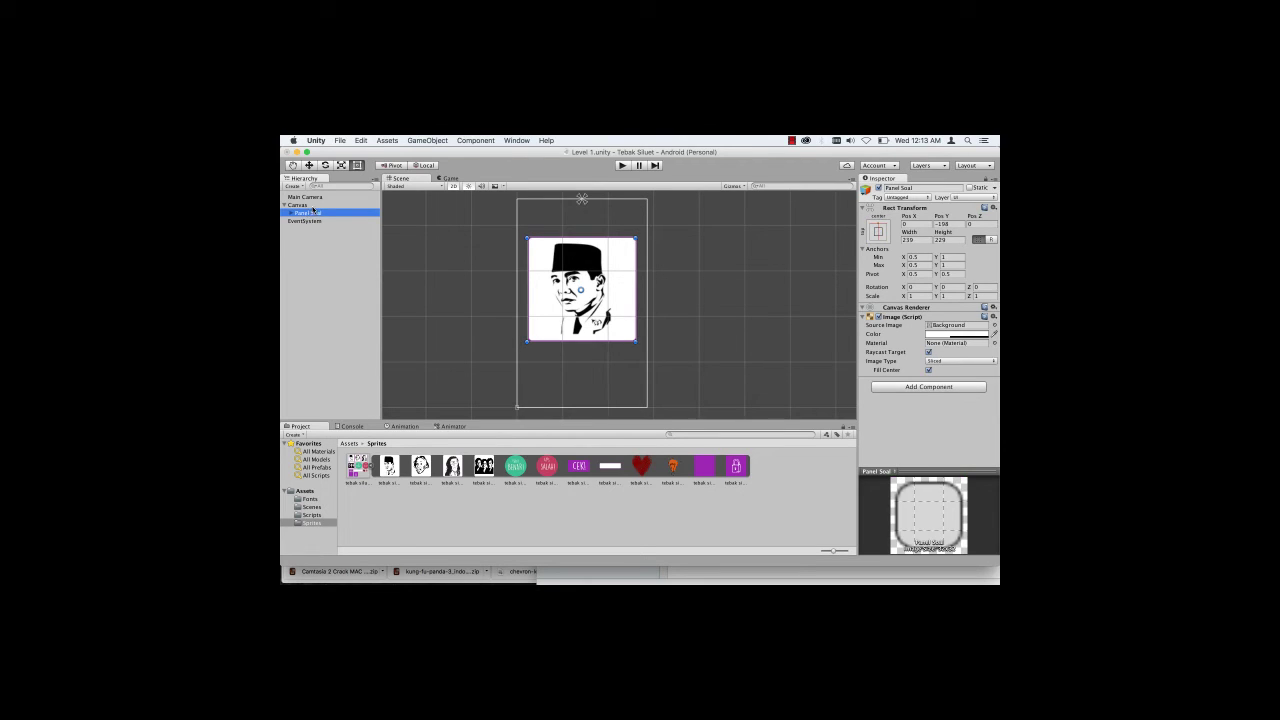
Step: Add a UI InputField under the Canvas
{"action": "right_click", "coordinate": [313, 208]}
{"action": "mouse_move", "coordinate": [358, 332]}
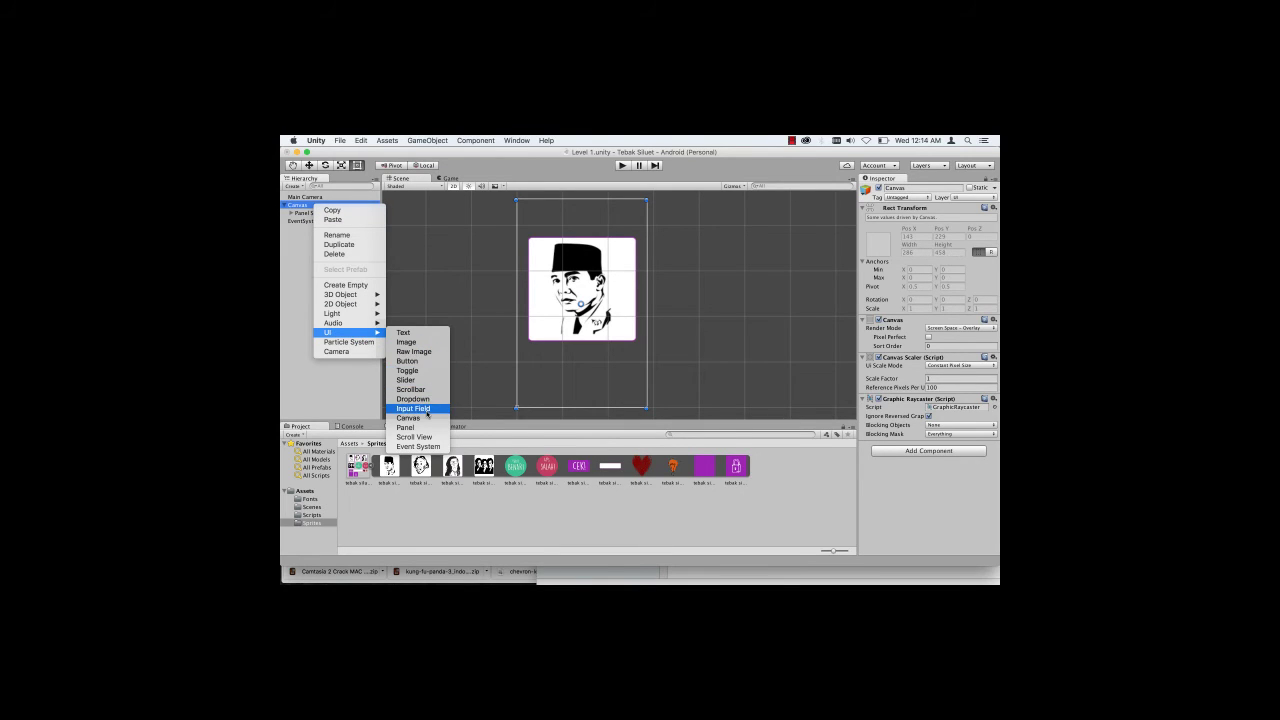
{"action": "left_click", "coordinate": [426, 409]}
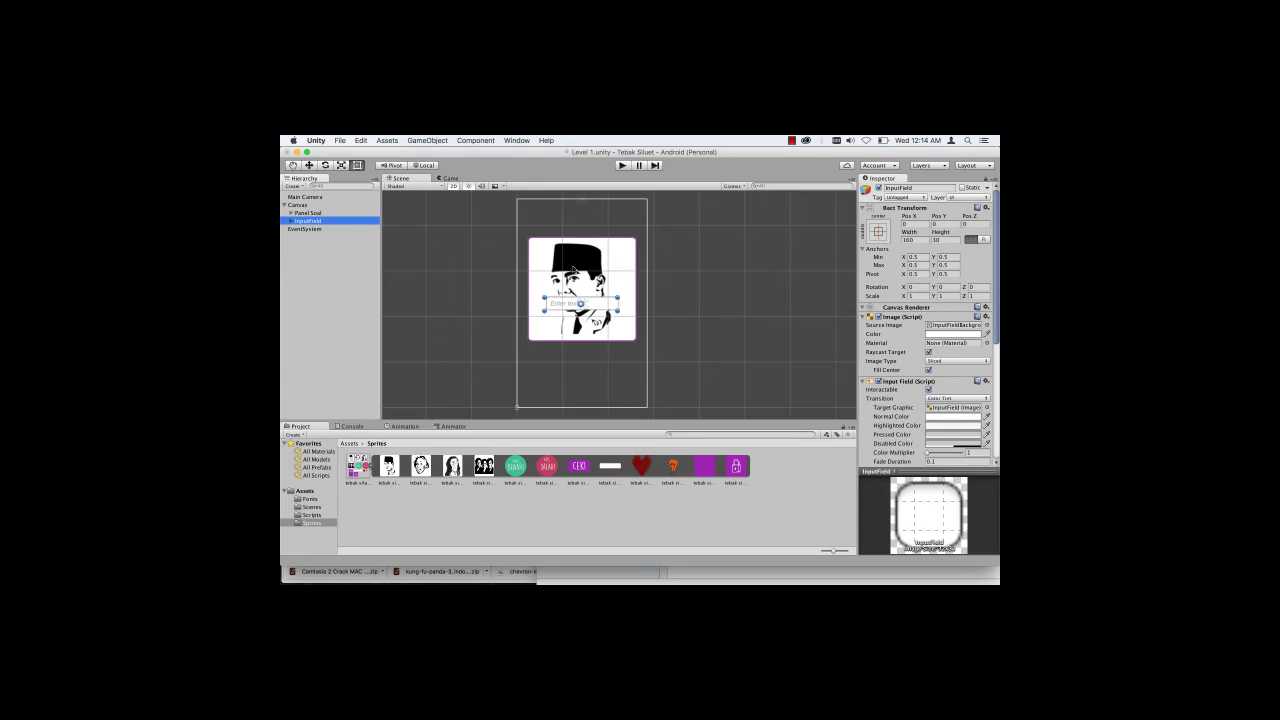
{"action": "left_click", "coordinate": [316, 214]}
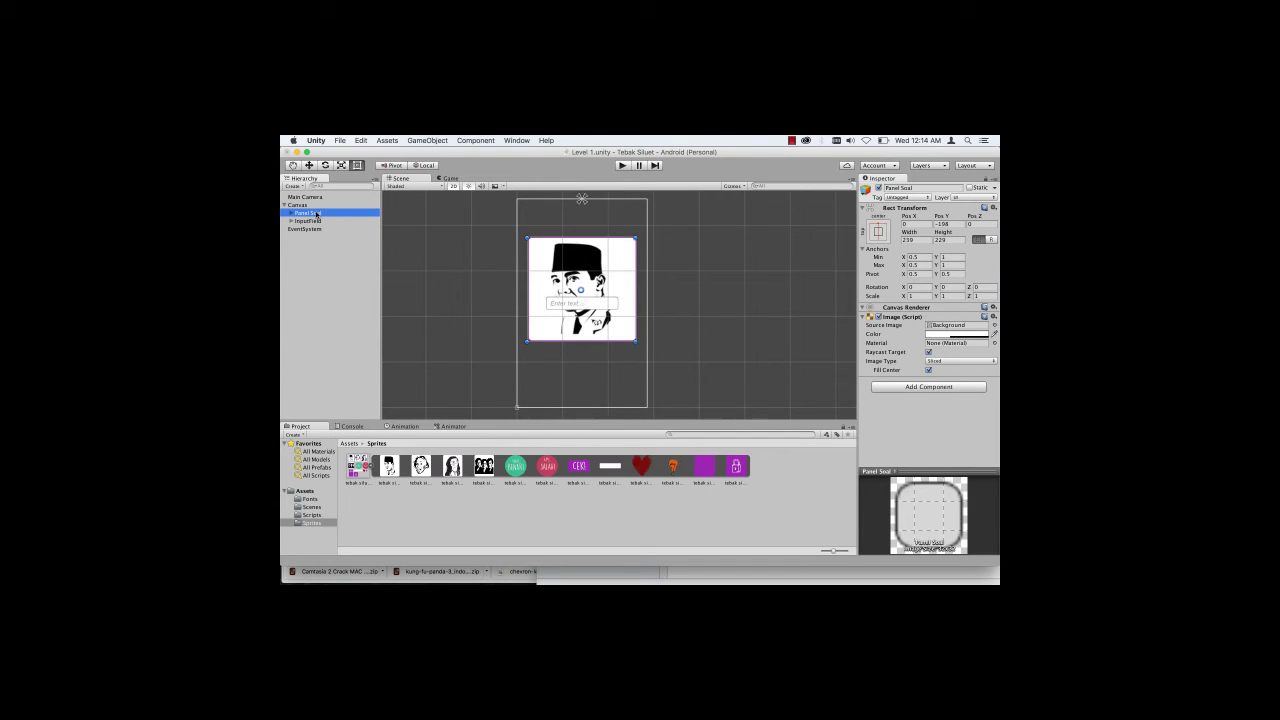
{"action": "left_click", "coordinate": [317, 223]}
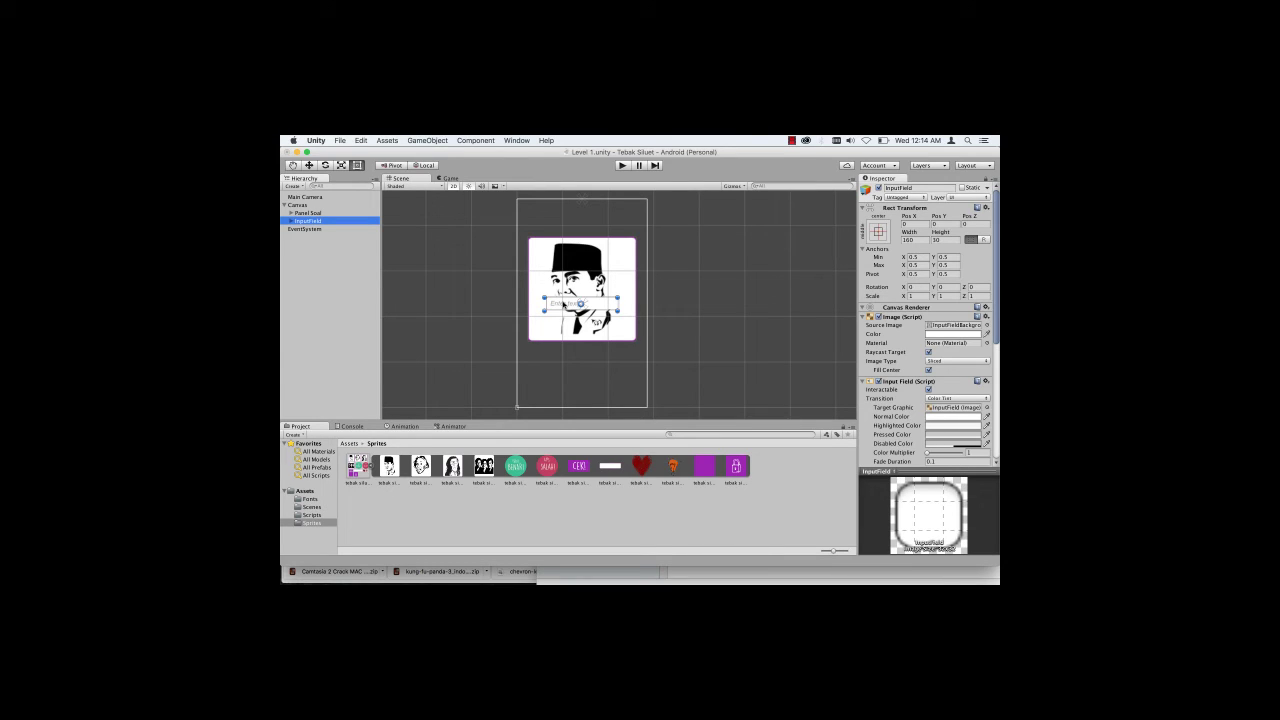
Step: Anchor the InputField top-centre, place it below the portrait, and give it the white bar sprite
{"action": "left_click", "coordinate": [877, 232]}
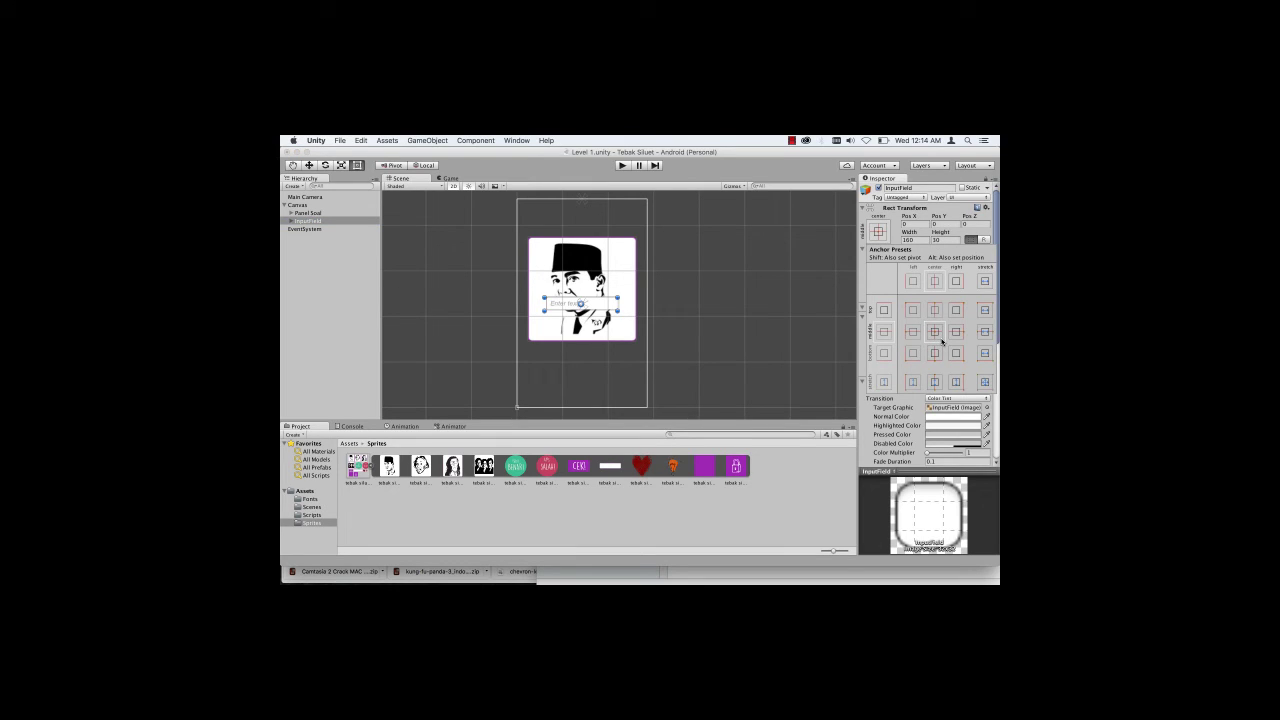
{"action": "key", "text": "alt"}
{"action": "left_click", "coordinate": [934, 309], "text": "alt"}
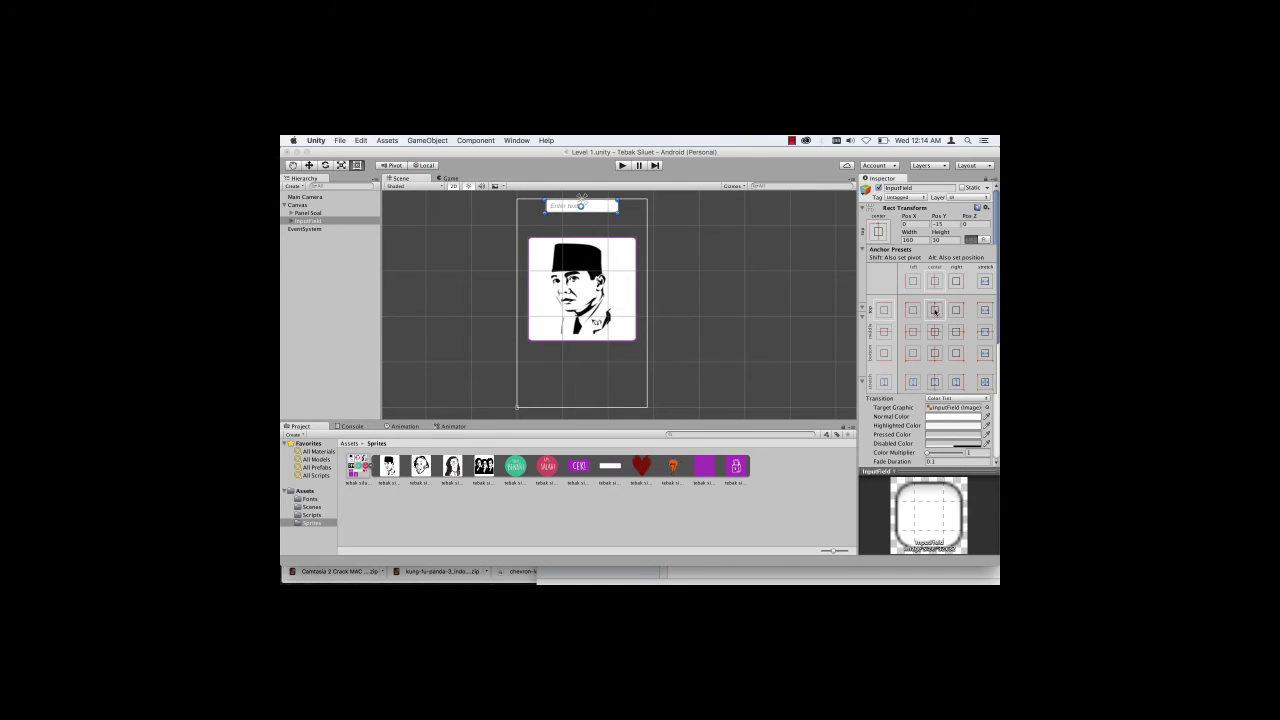
{"action": "left_click", "coordinate": [610, 211]}
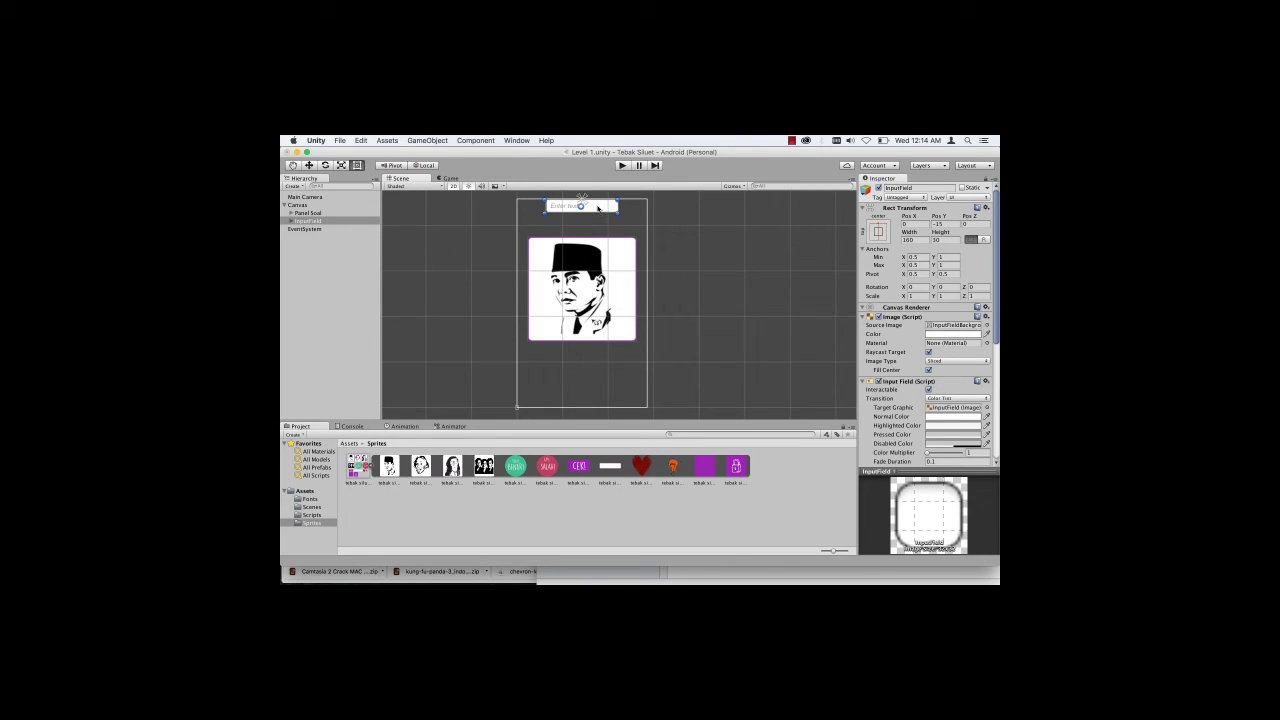
{"action": "mouse_move", "coordinate": [600, 210]}
{"action": "left_mouse_down"}
{"action": "mouse_move", "coordinate": [597, 368]}
{"action": "mouse_move", "coordinate": [572, 365]}
{"action": "left_mouse_up"}
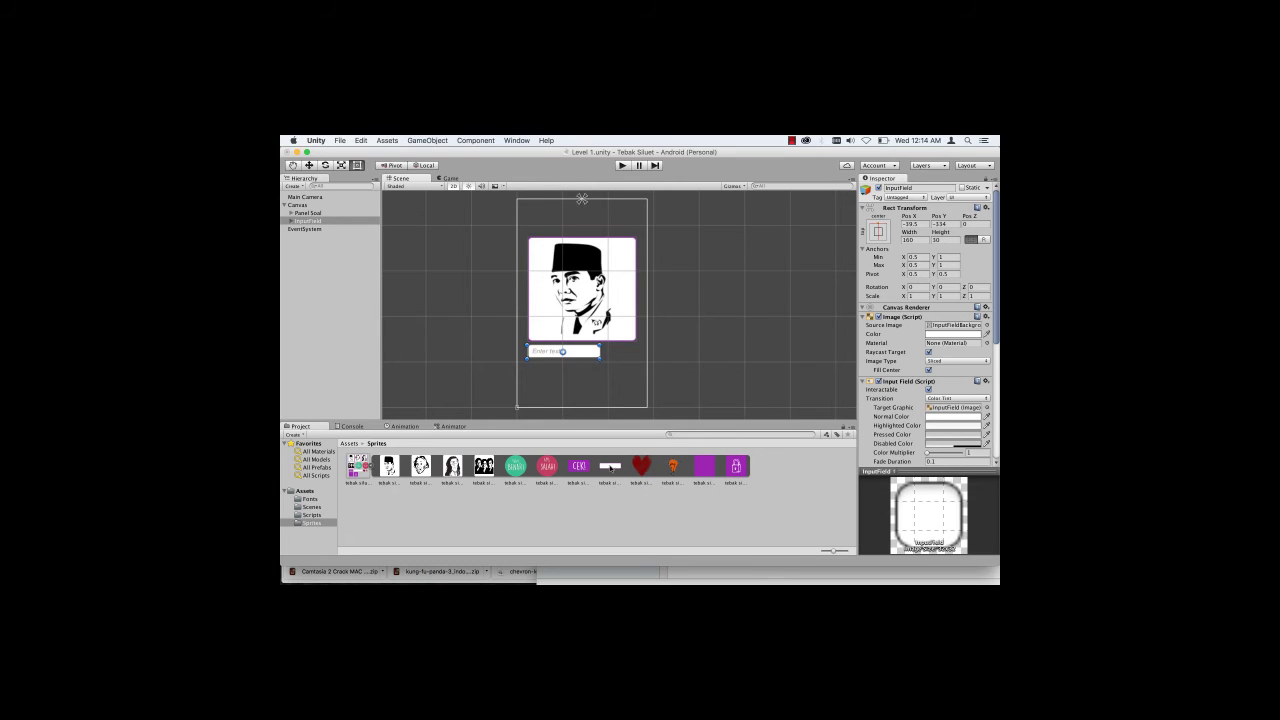
{"action": "left_click_drag", "start_coordinate": [611, 467], "coordinate": [950, 329]}
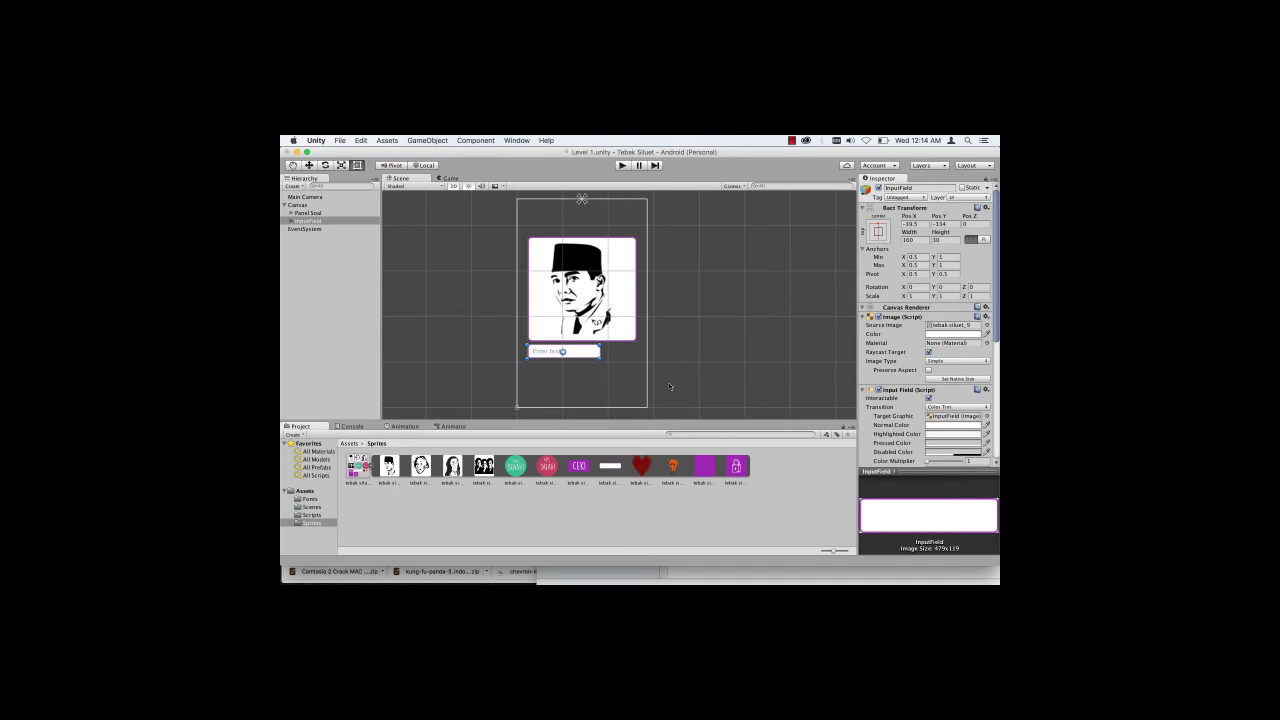
{"action": "left_click", "coordinate": [453, 178]}
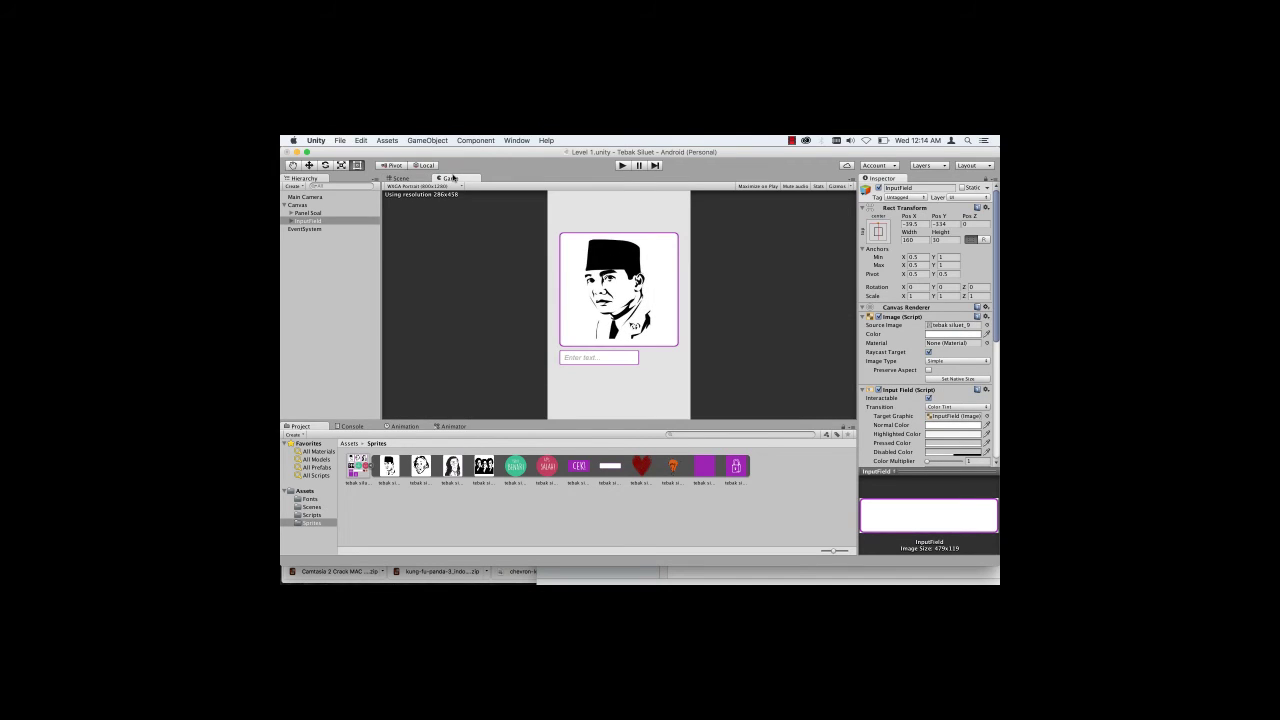
Step: Set the InputField's Text font to DK Lemon Yellow
{"action": "left_click", "coordinate": [417, 180]}
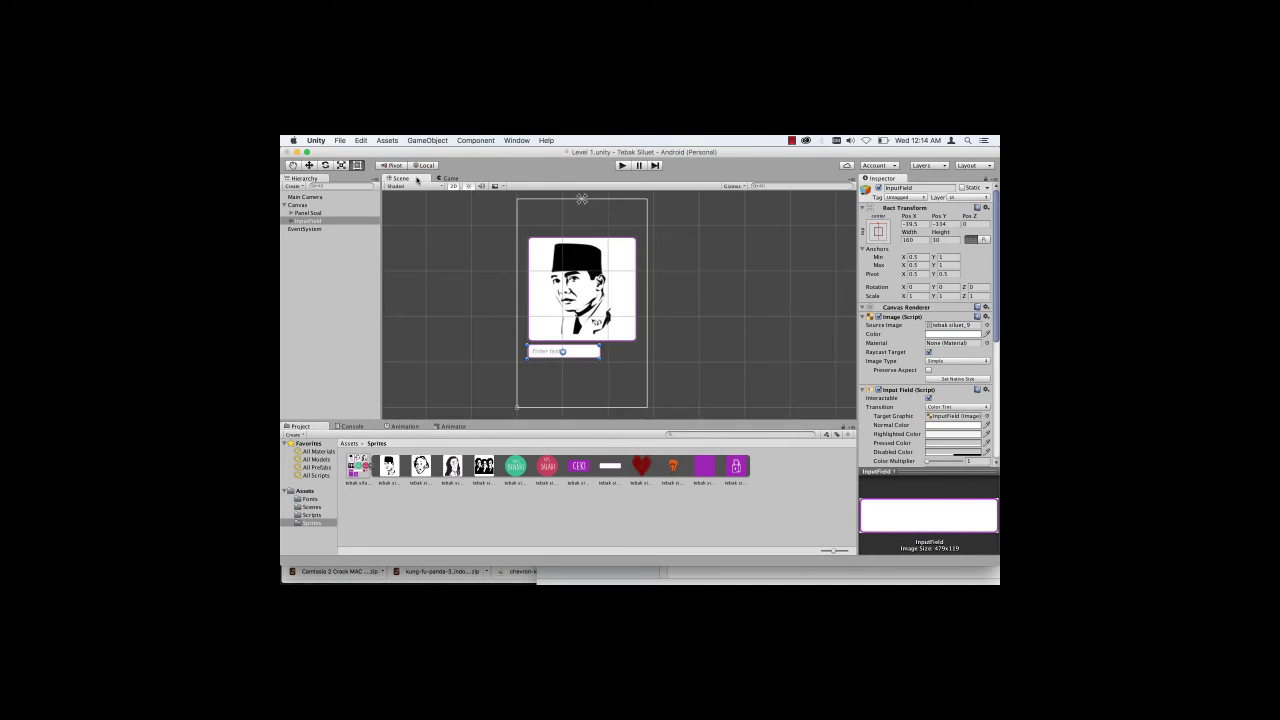
{"action": "left_click", "coordinate": [291, 221]}
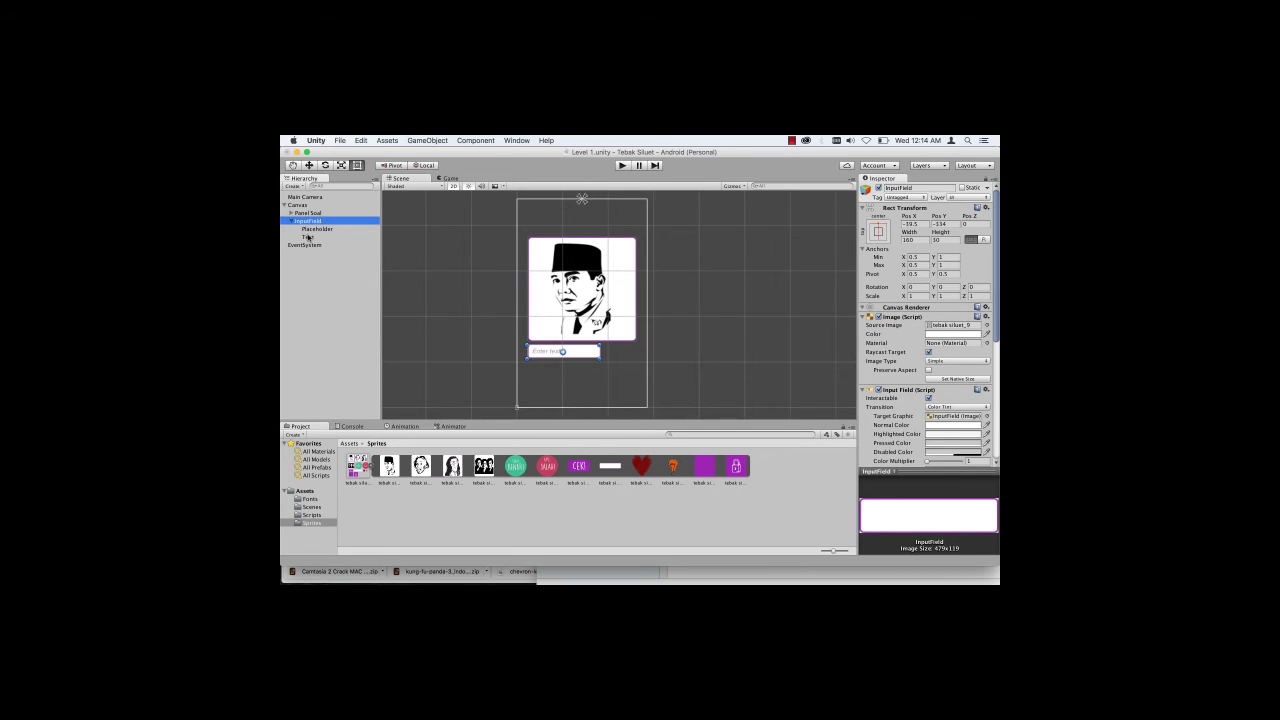
{"action": "left_click", "coordinate": [309, 237]}
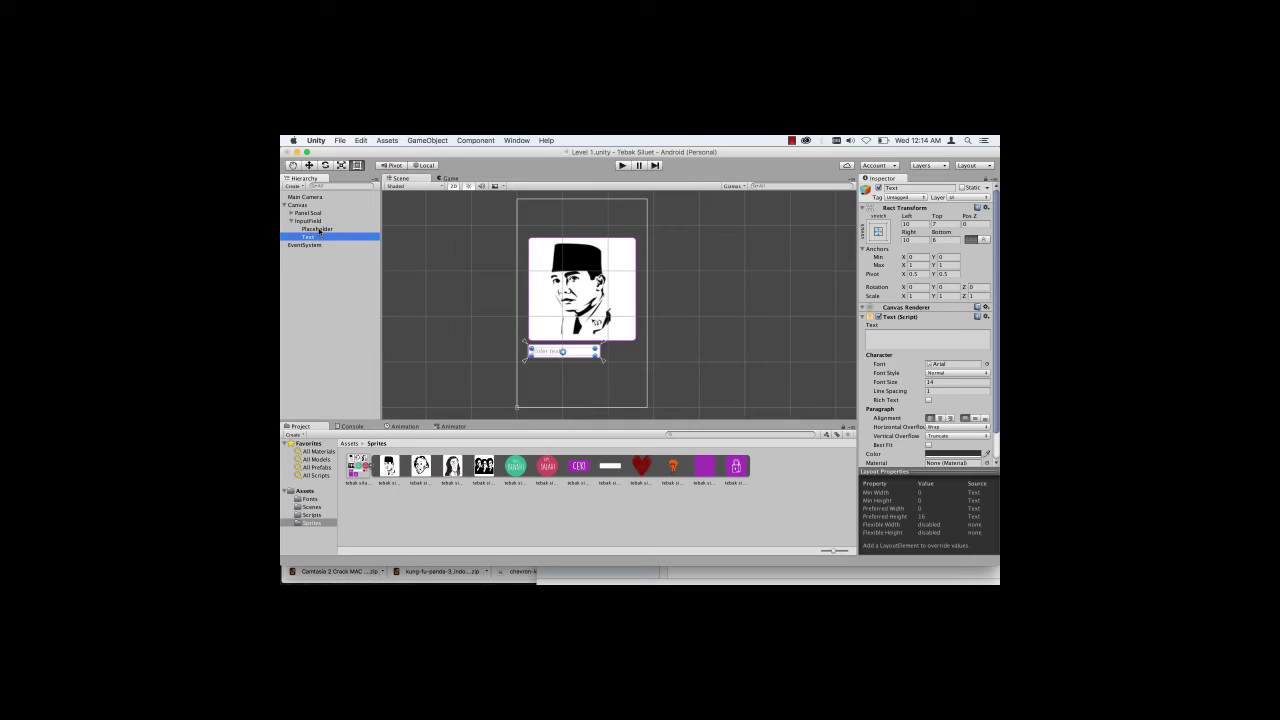
{"action": "left_click", "coordinate": [318, 229]}
{"action": "left_click", "coordinate": [317, 237]}
{"action": "left_click", "coordinate": [985, 365]}
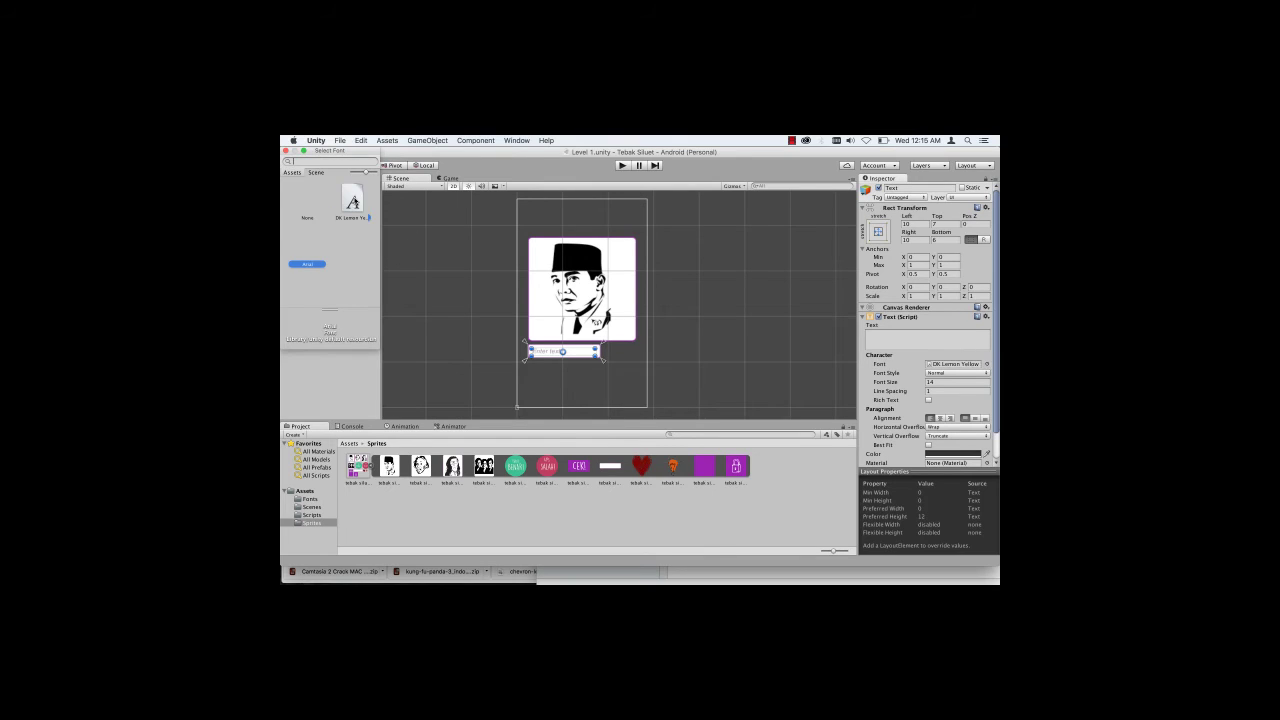
{"action": "double_click", "coordinate": [354, 201]}
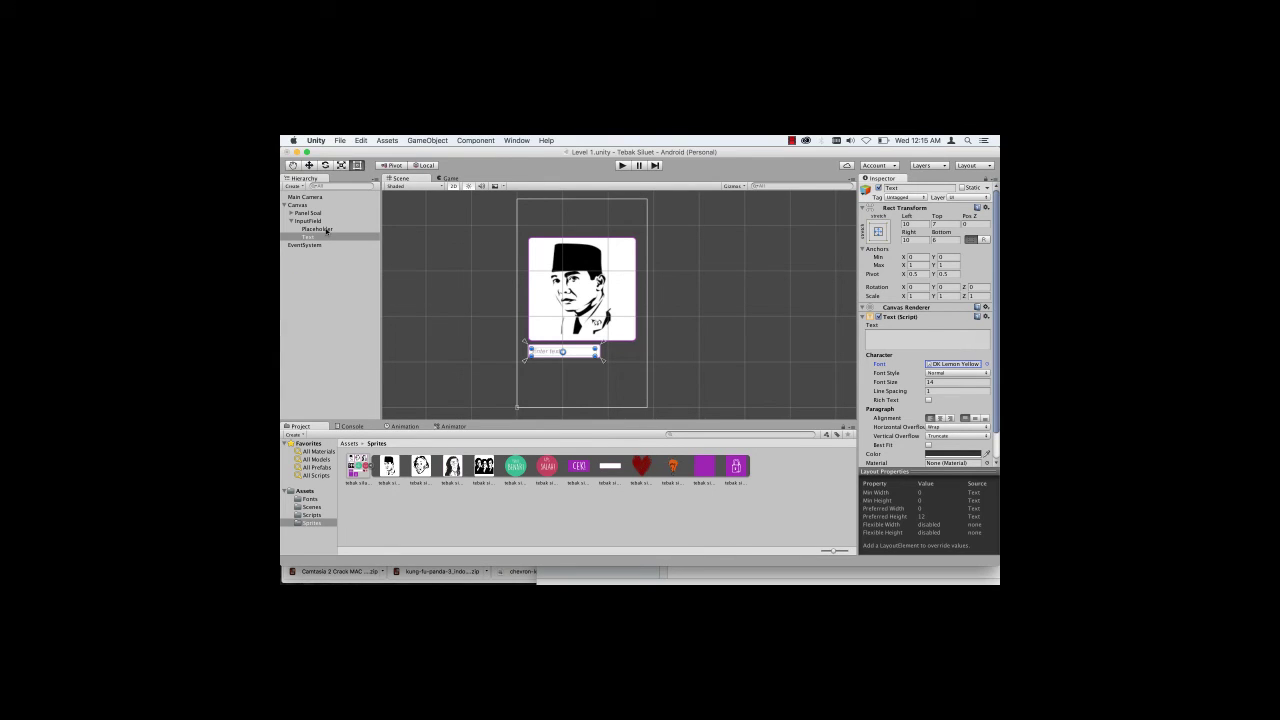
Step: Set the Placeholder font to DK Lemon Yellow and preview it in the Game view
{"action": "left_click", "coordinate": [326, 230]}
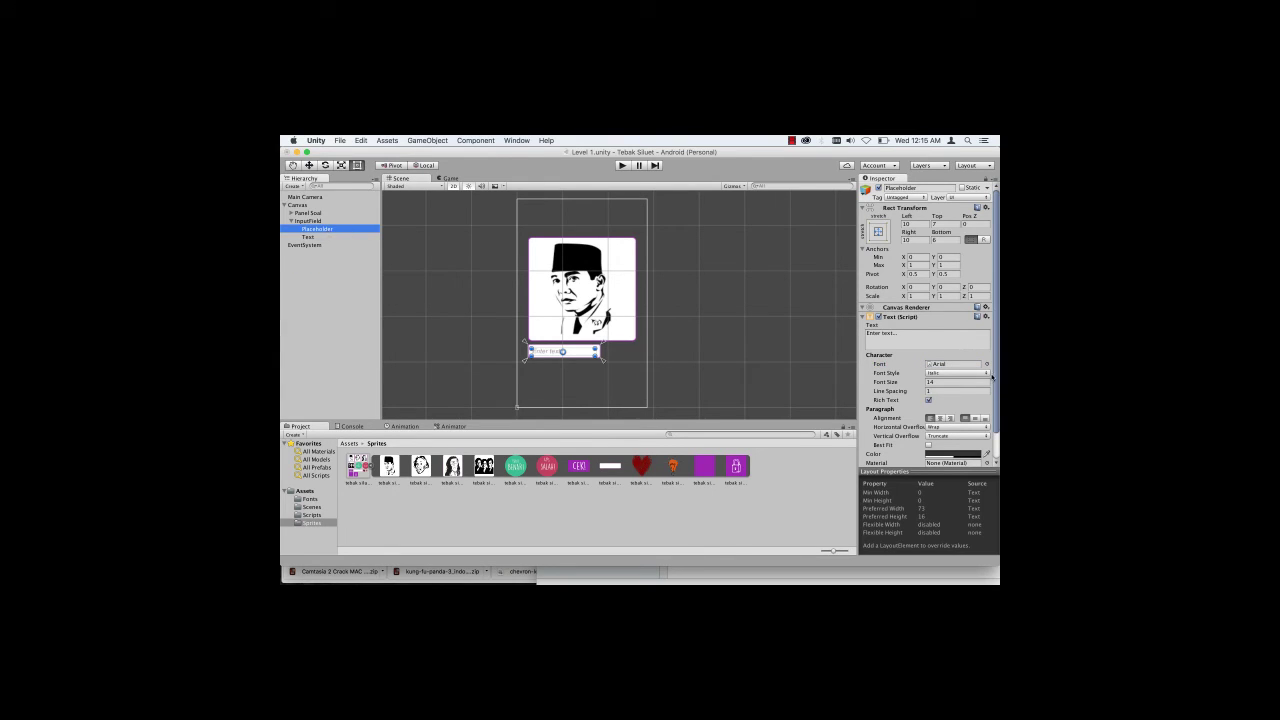
{"action": "left_click", "coordinate": [987, 364]}
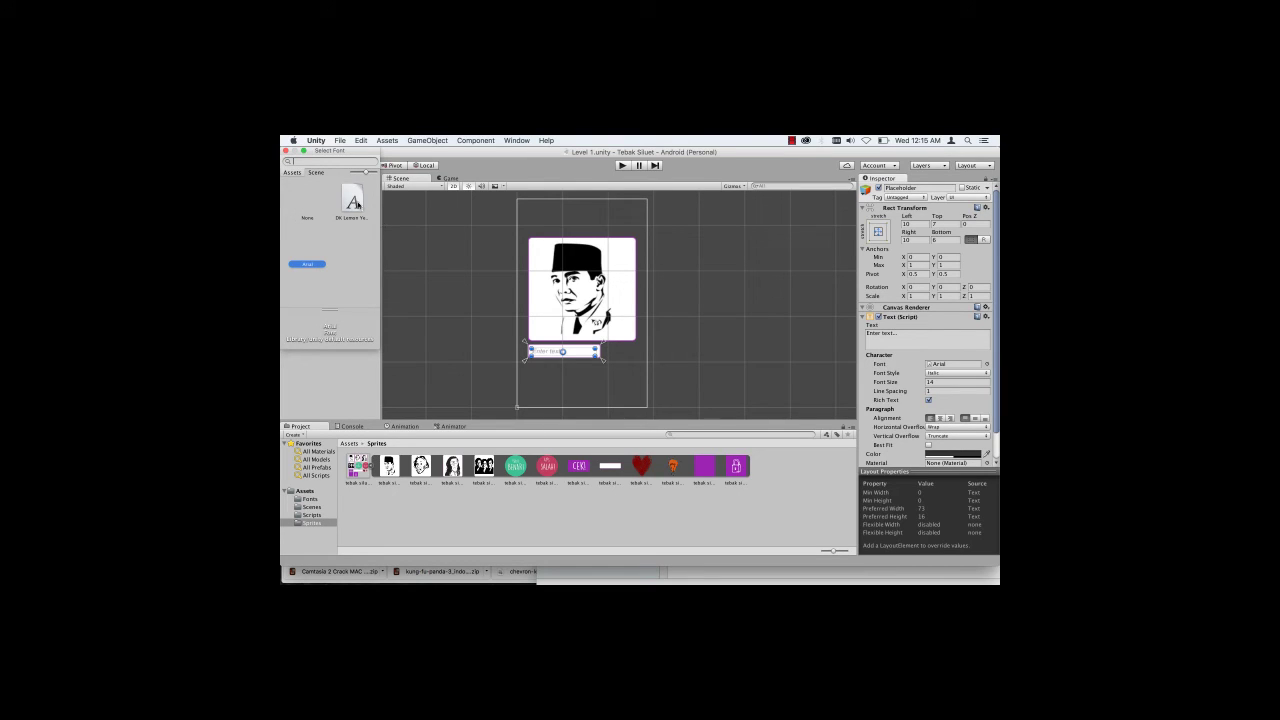
{"action": "double_click", "coordinate": [352, 200]}
{"action": "left_click", "coordinate": [450, 178]}
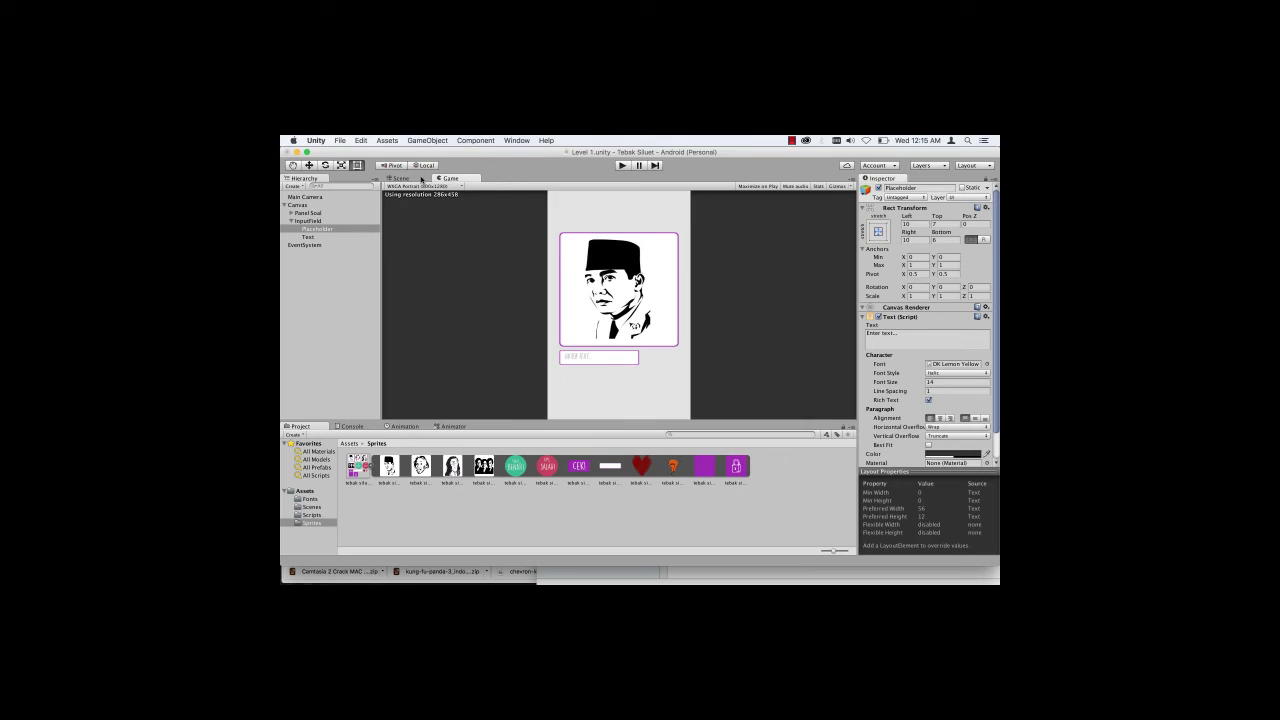
{"action": "left_click", "coordinate": [421, 179]}
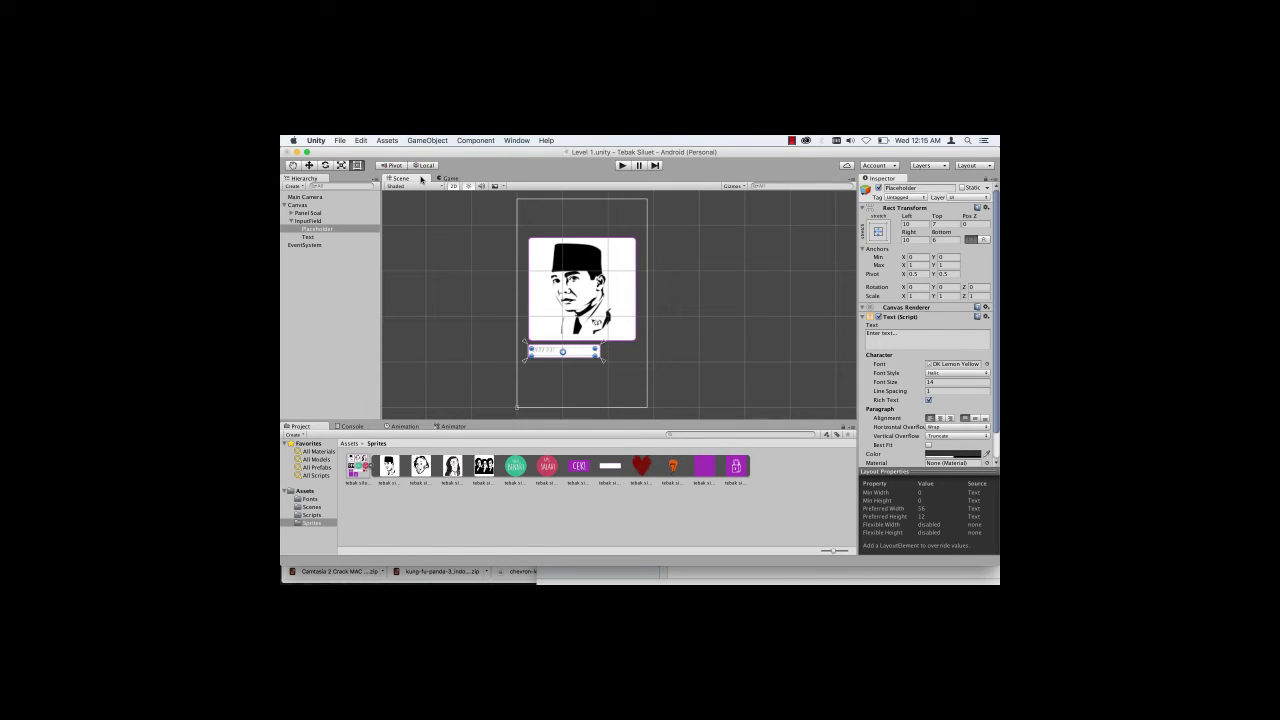
Step: Preview the restyled input field in the Game view
{"action": "left_click", "coordinate": [323, 237]}
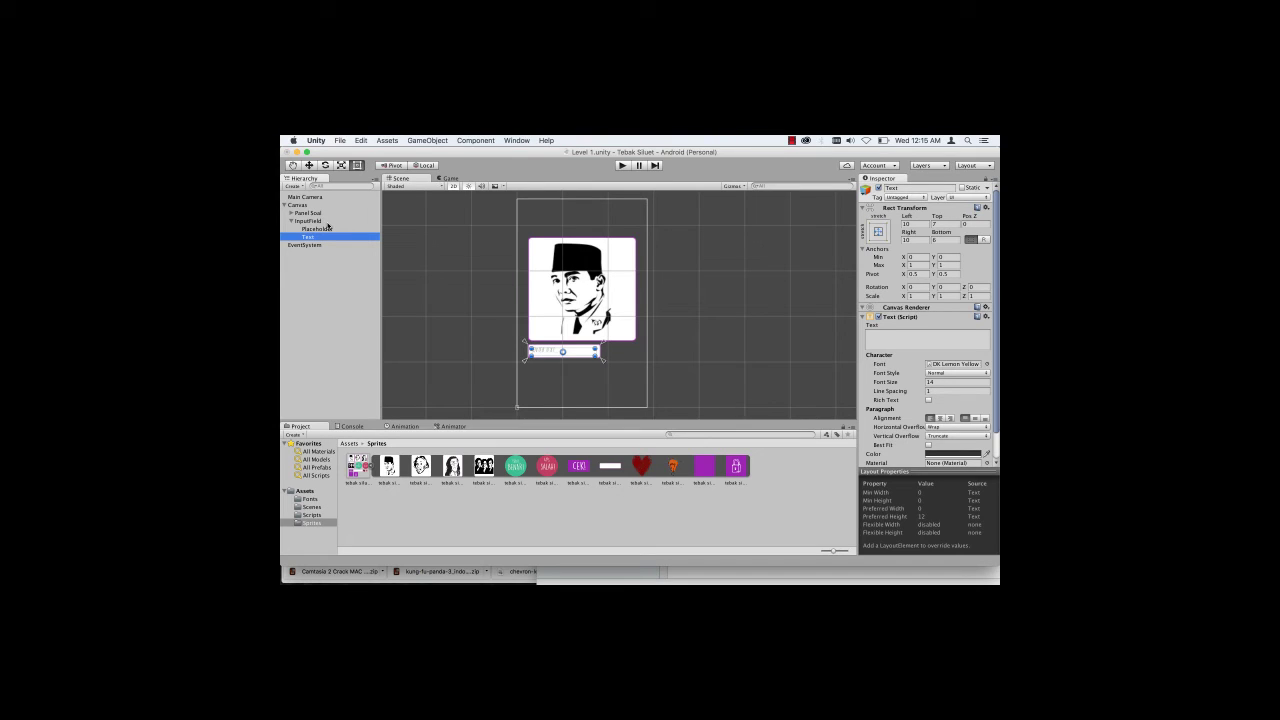
{"action": "left_click", "coordinate": [326, 222]}
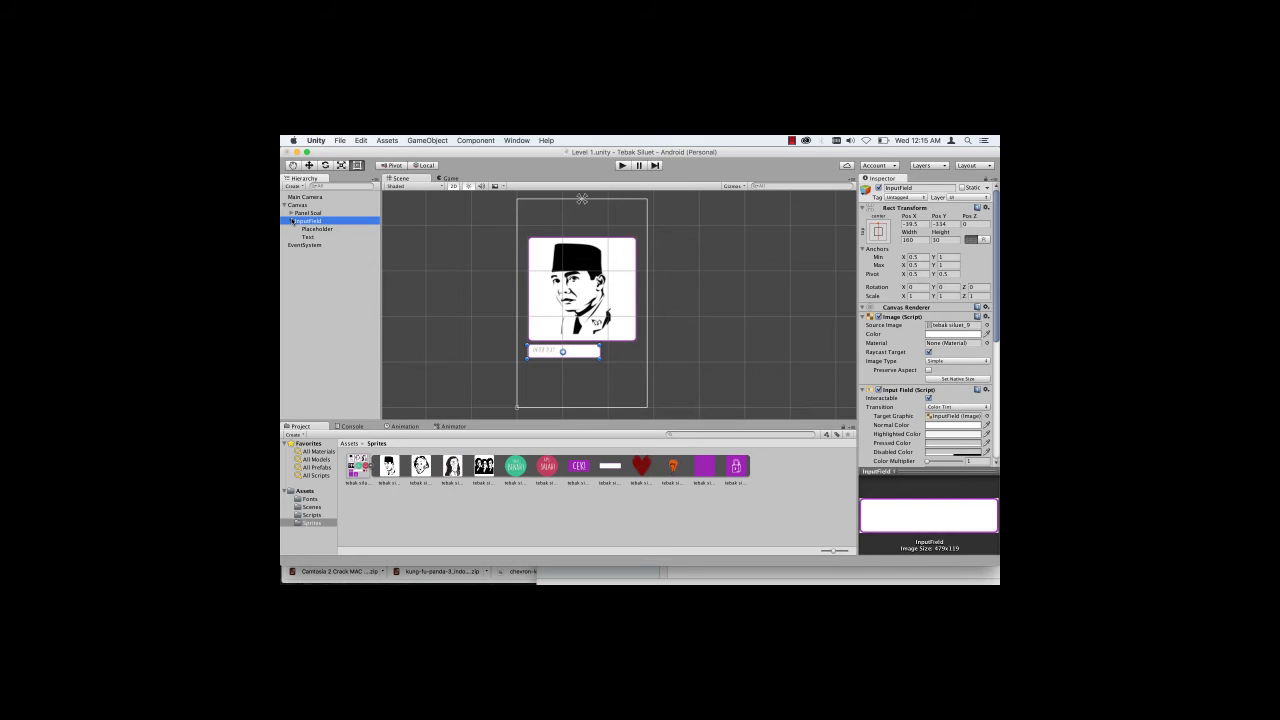
{"action": "left_click", "coordinate": [292, 221]}
{"action": "left_click", "coordinate": [449, 178]}
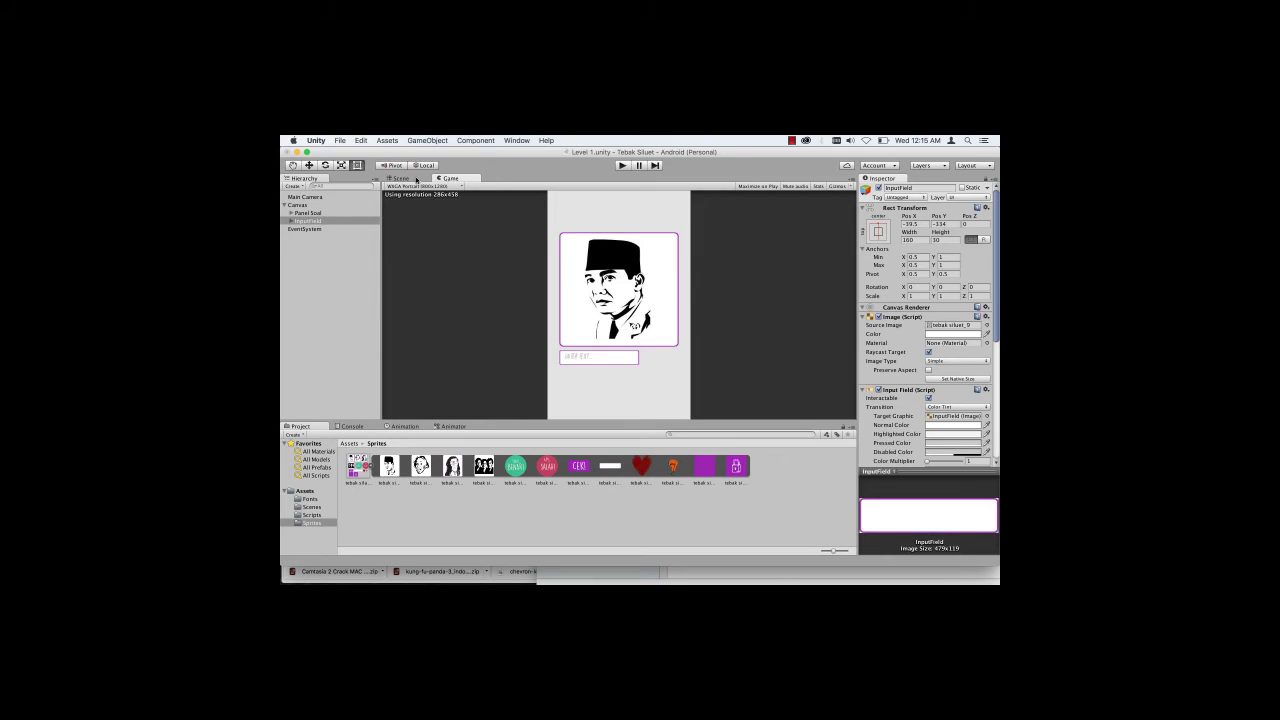
{"action": "left_click", "coordinate": [416, 180]}
Step: Check the Placeholder's text colour, leaving it unchanged
{"action": "left_click", "coordinate": [291, 221]}
{"action": "left_click", "coordinate": [310, 229]}
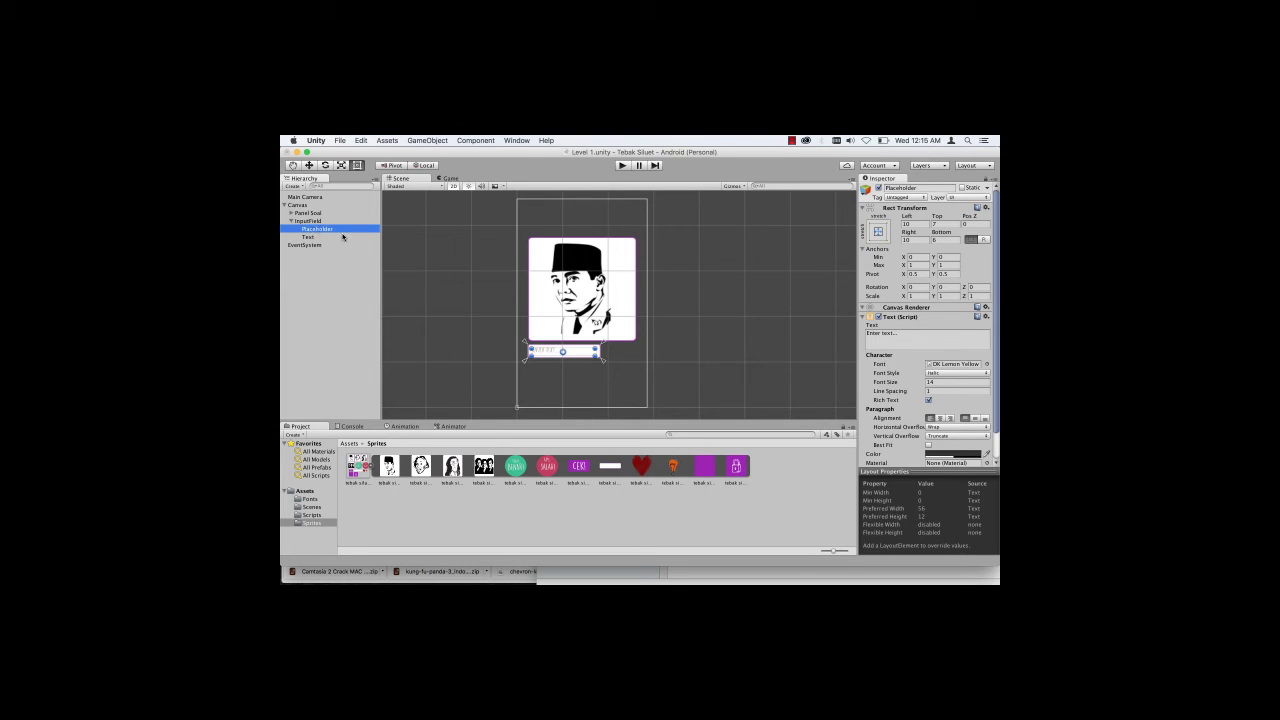
{"action": "left_click", "coordinate": [948, 454]}
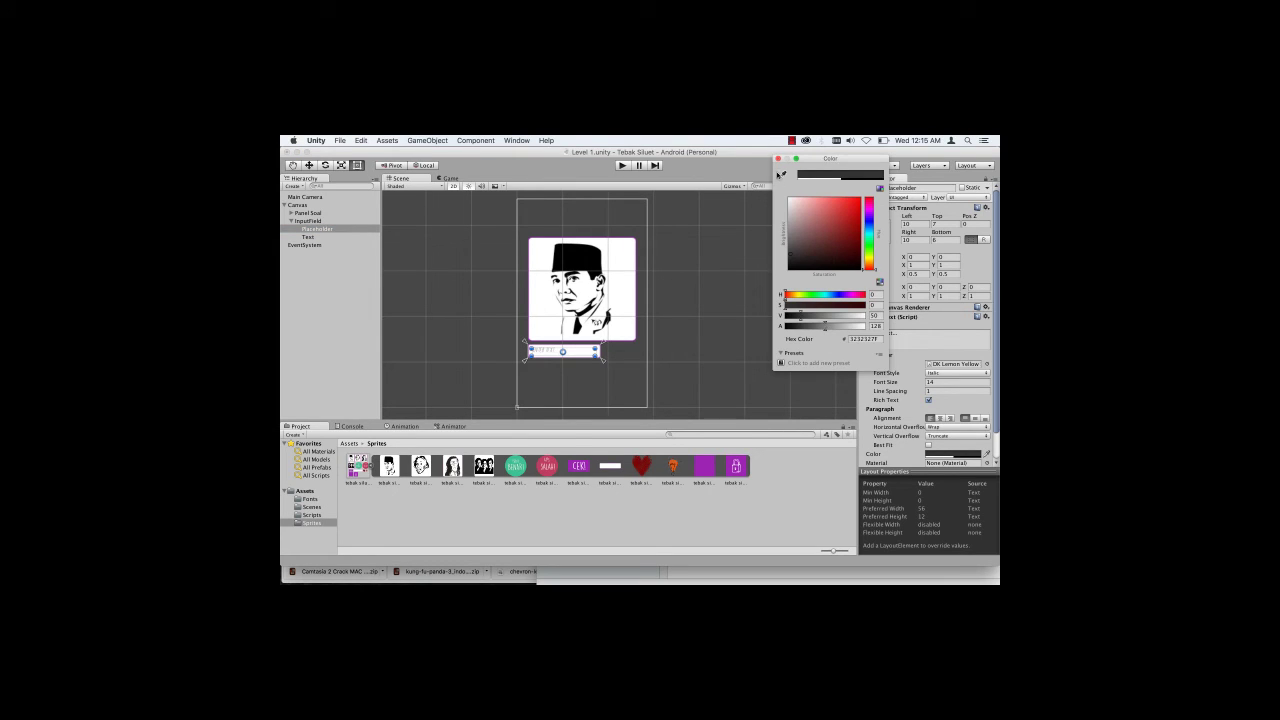
{"action": "left_click", "coordinate": [778, 159]}
{"action": "left_click", "coordinate": [354, 236]}
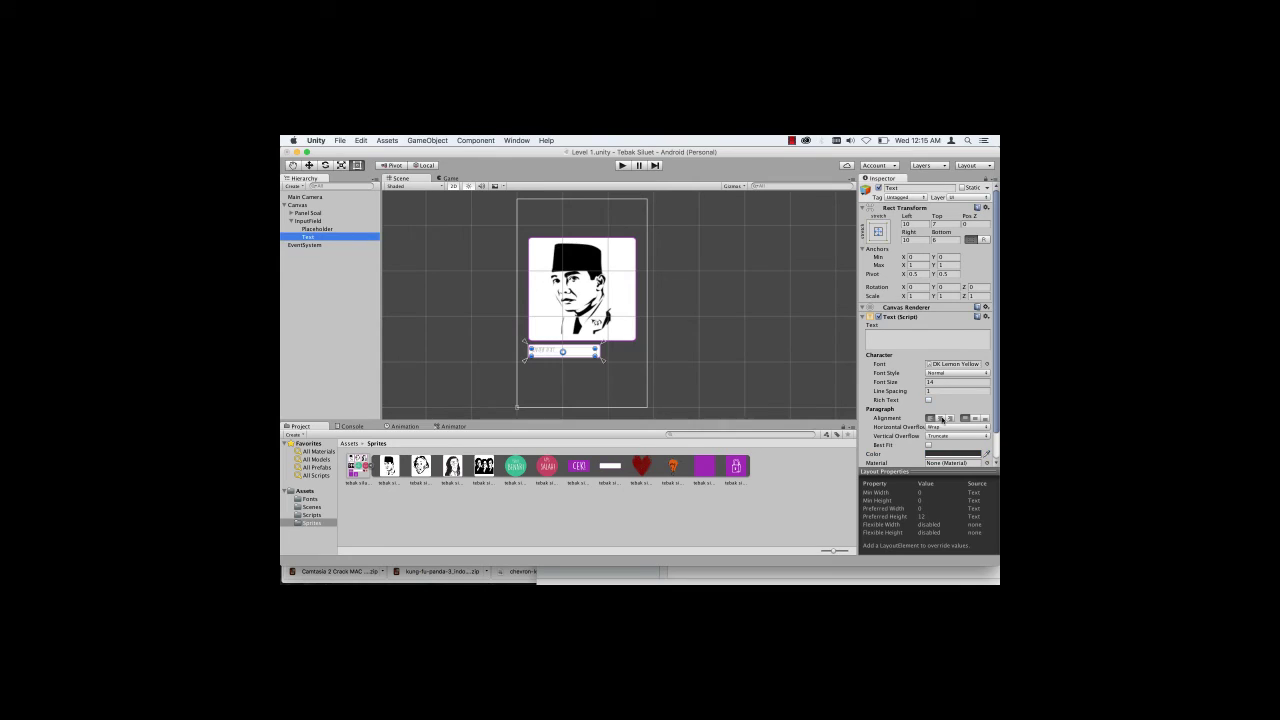
{"action": "left_click", "coordinate": [318, 229]}
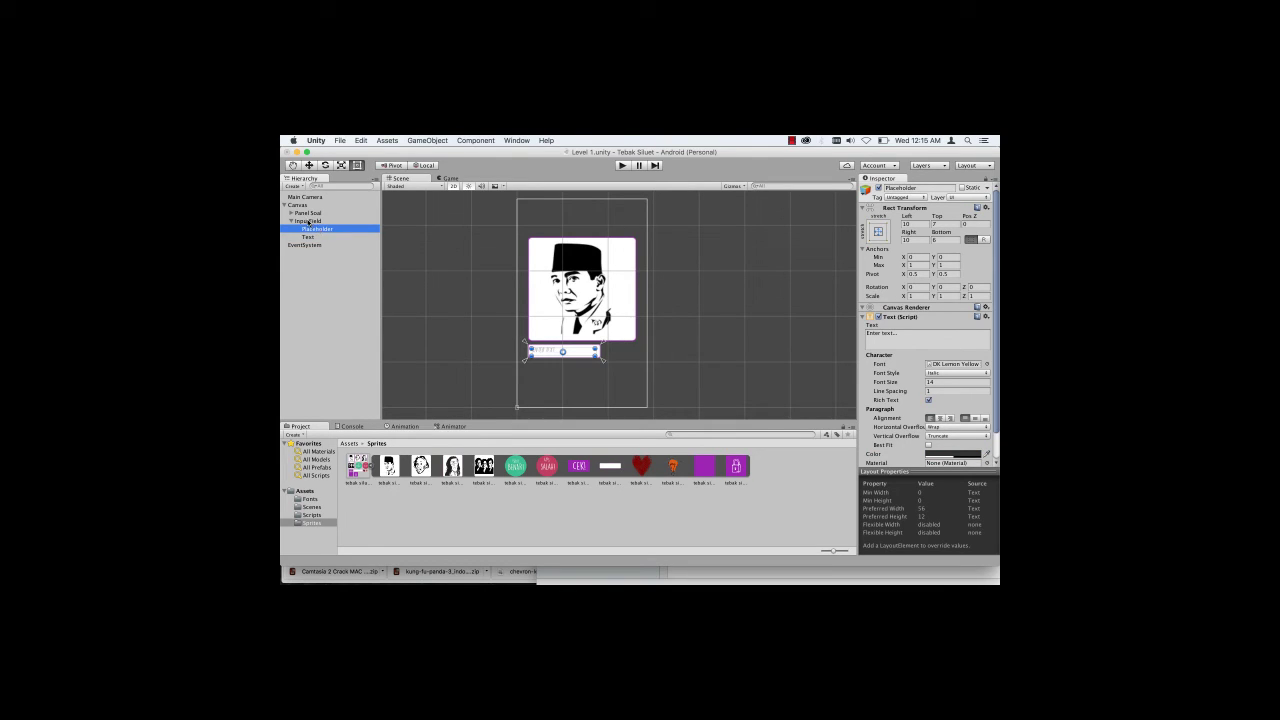
{"action": "left_click", "coordinate": [291, 221]}
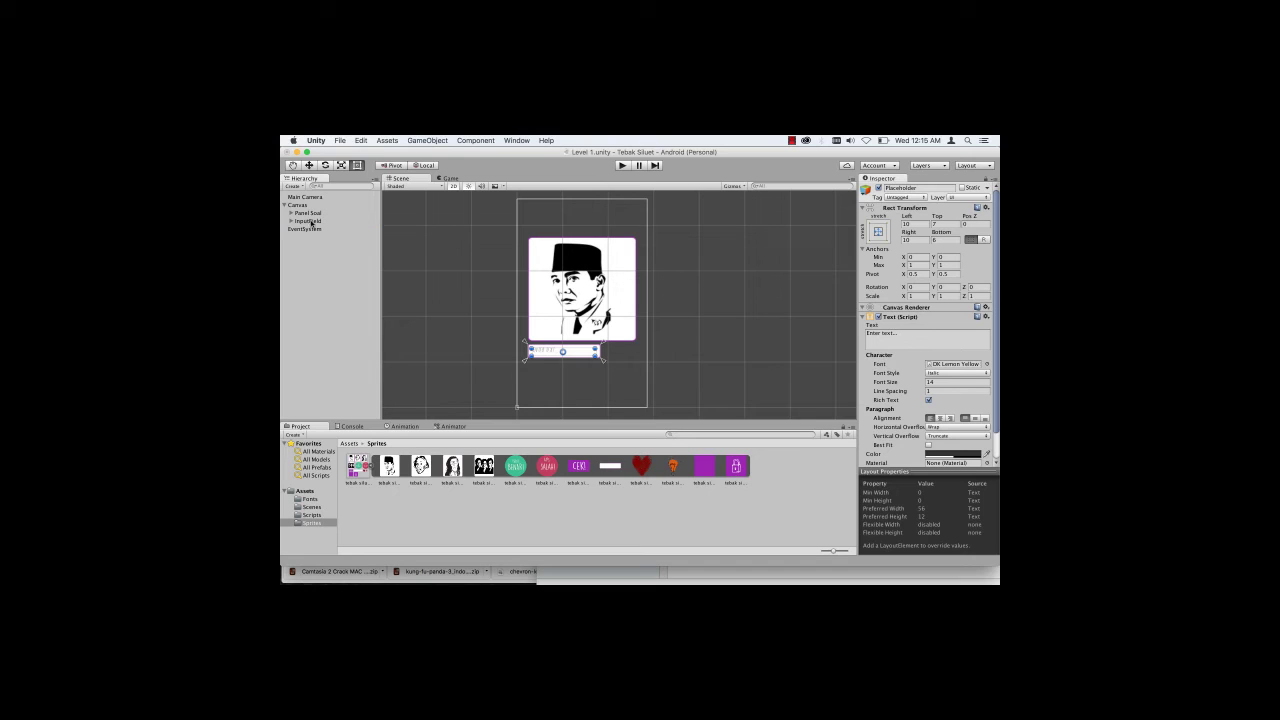
{"action": "left_click", "coordinate": [304, 205]}
Step: Add a Button anchored top-centre, sized 71.5 by 31 beside the input field
{"action": "right_click", "coordinate": [304, 207]}
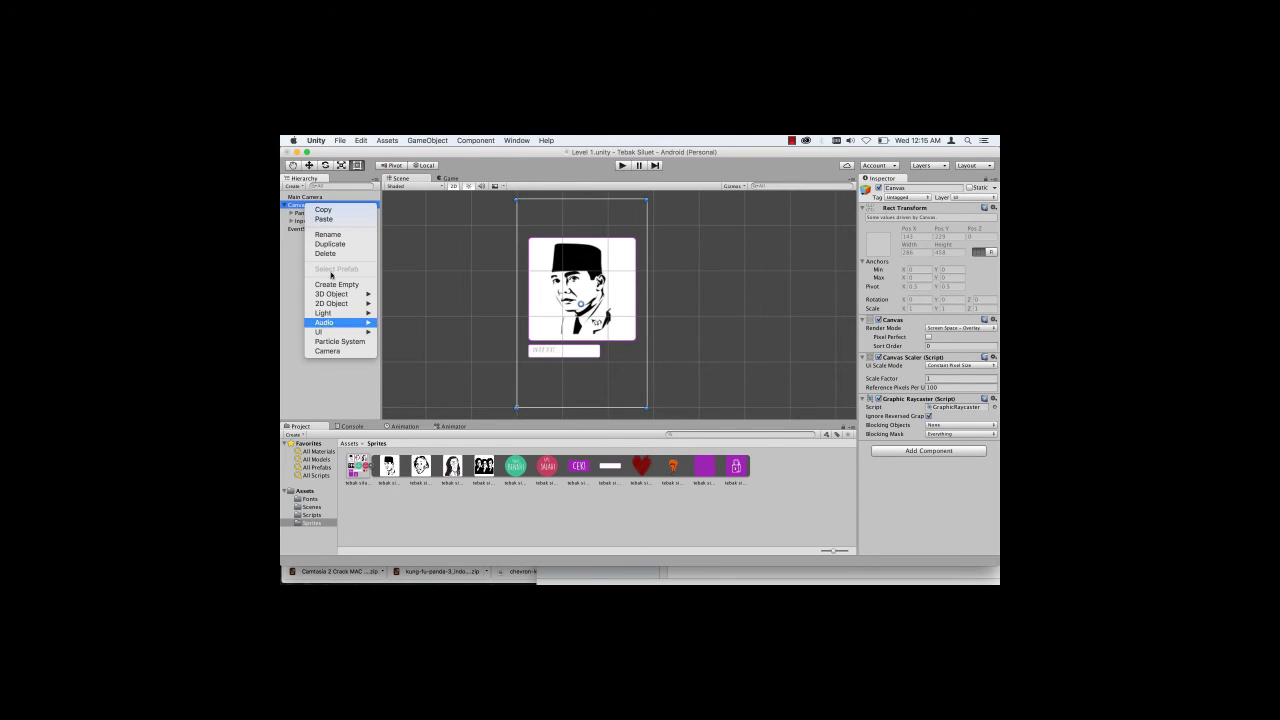
{"action": "mouse_move", "coordinate": [356, 337]}
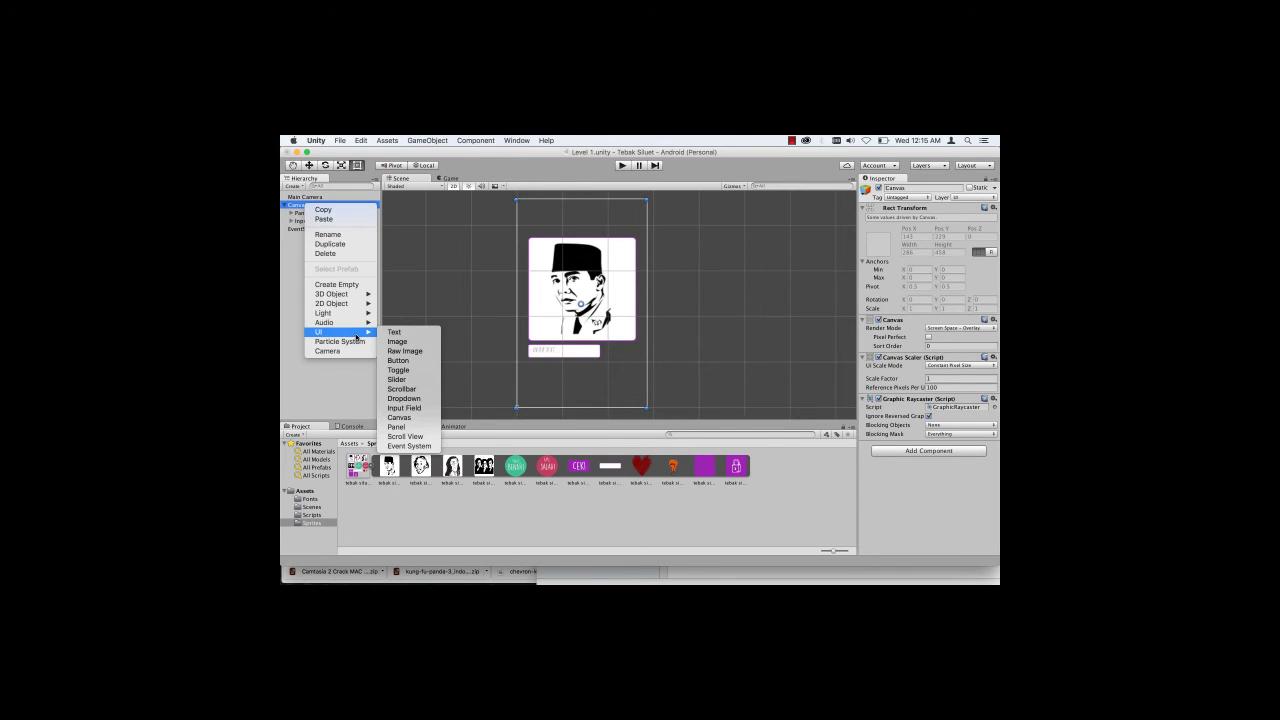
{"action": "left_click", "coordinate": [418, 361]}
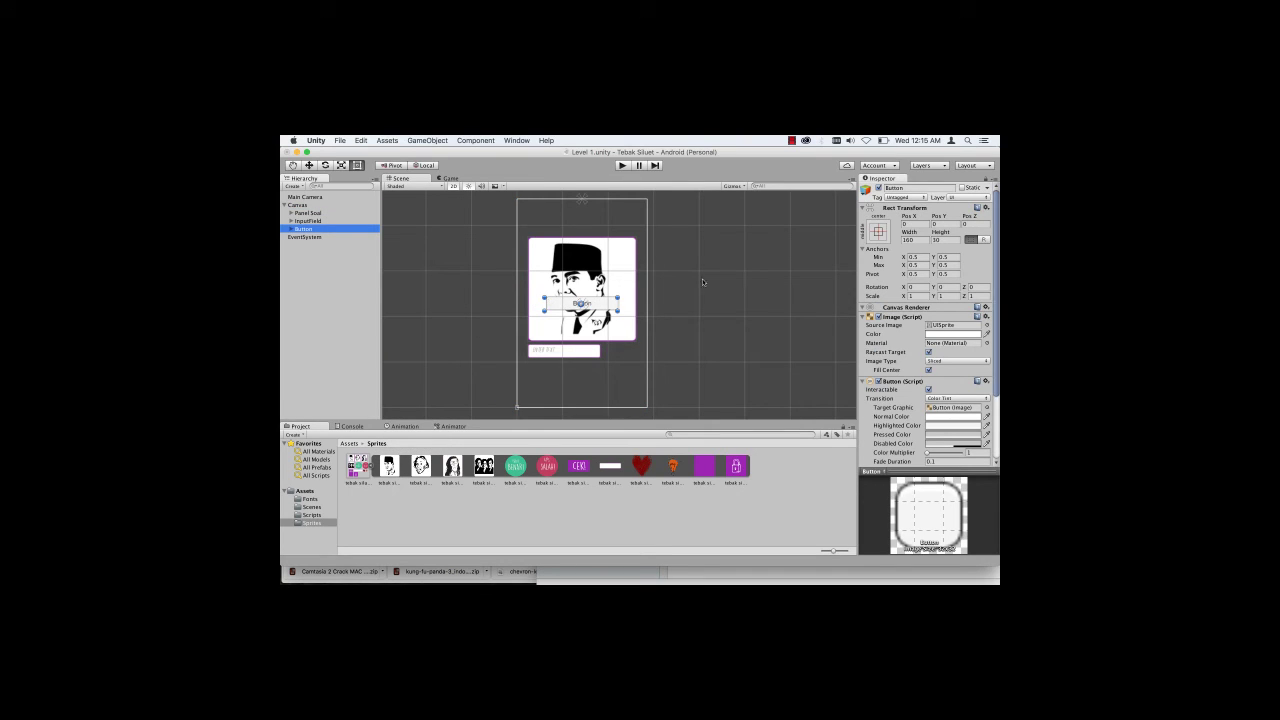
{"action": "left_click", "coordinate": [879, 232]}
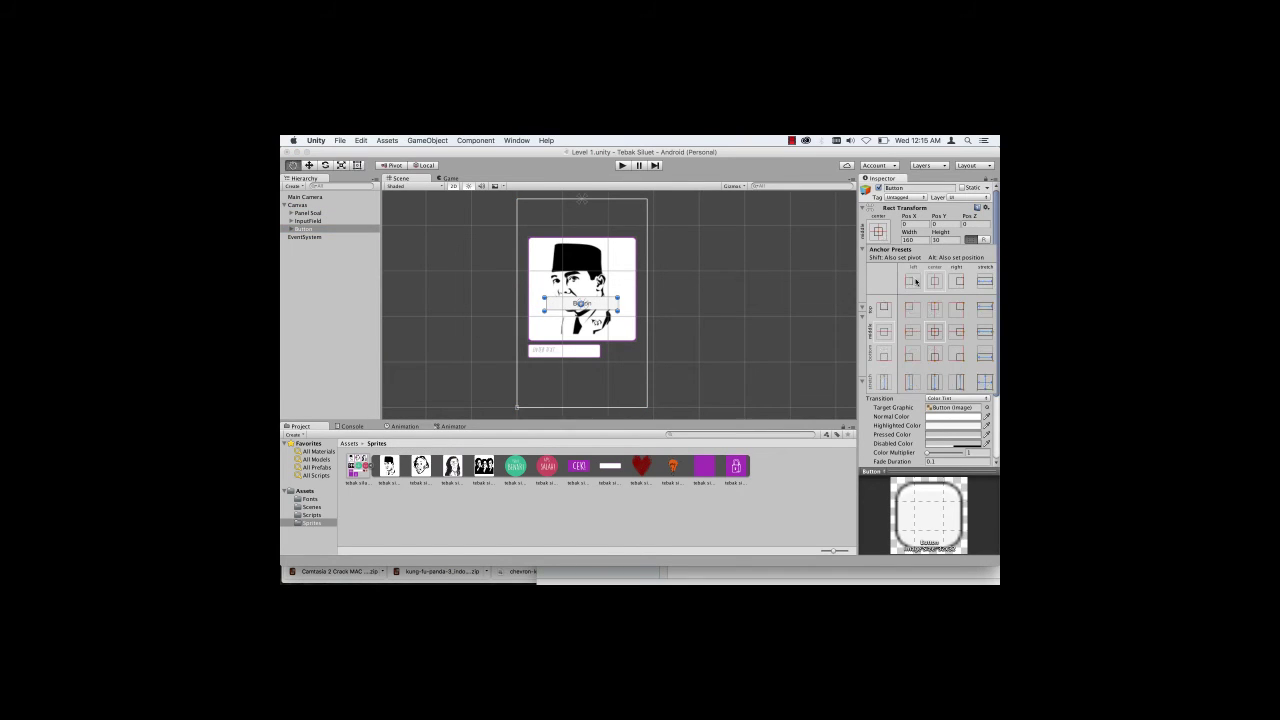
{"action": "left_click", "coordinate": [933, 311], "text": "alt"}
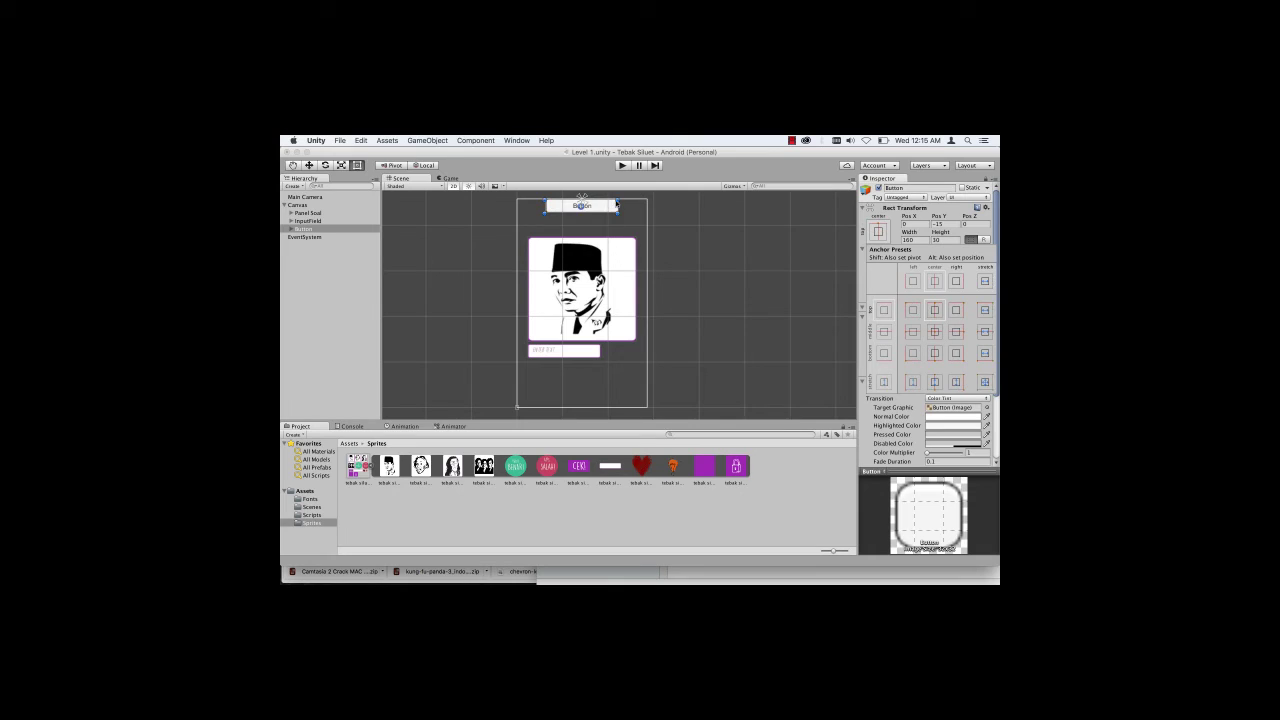
{"action": "left_click", "coordinate": [614, 211]}
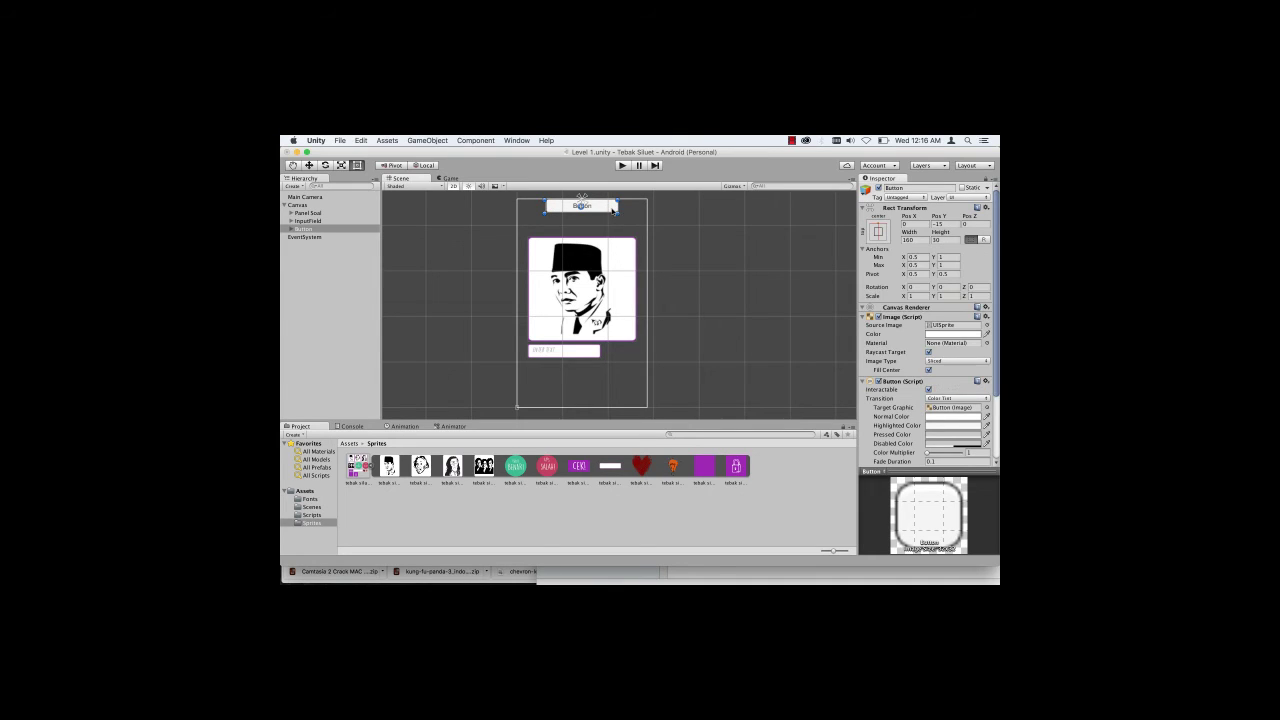
{"action": "mouse_move", "coordinate": [614, 211]}
{"action": "left_mouse_down"}
{"action": "mouse_move", "coordinate": [586, 211]}
{"action": "mouse_move", "coordinate": [616, 338]}
{"action": "mouse_move", "coordinate": [638, 366]}
{"action": "mouse_move", "coordinate": [633, 353]}
{"action": "left_mouse_up"}
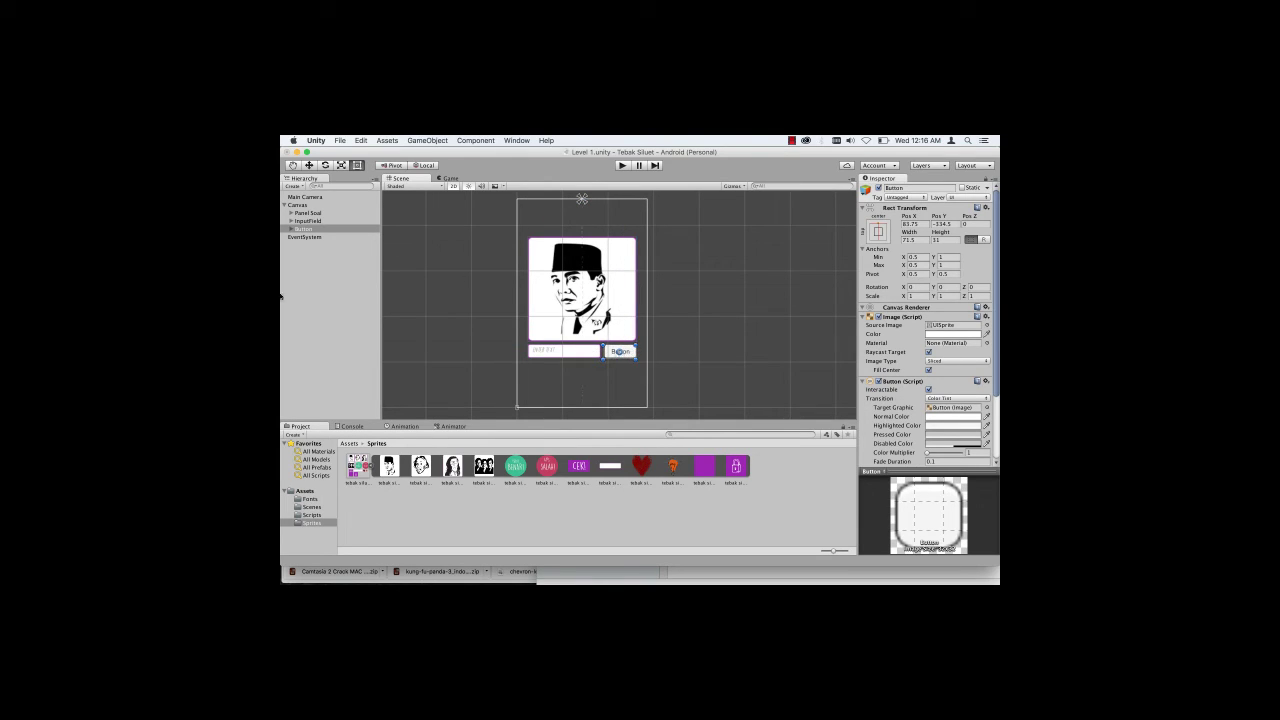
Step: Delete the button's Text child so it has no label
{"action": "left_click", "coordinate": [291, 229]}
{"action": "left_click", "coordinate": [311, 237]}
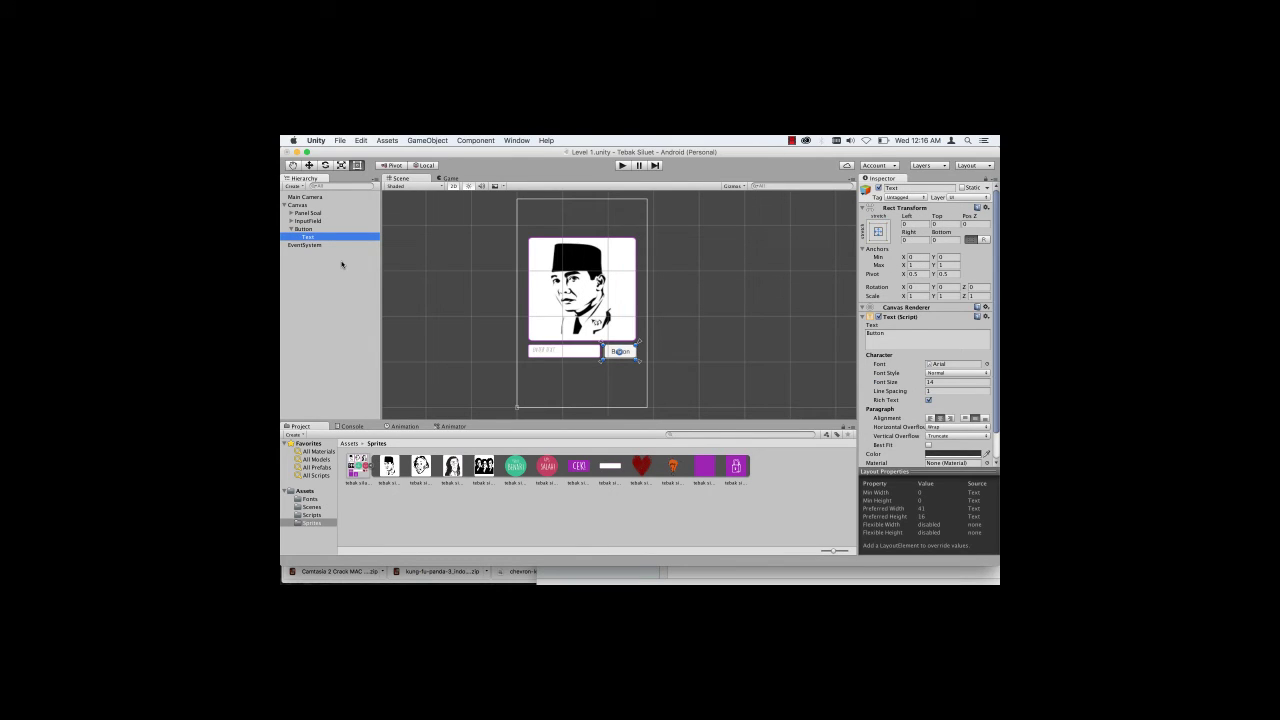
{"action": "key", "text": "Delete"}
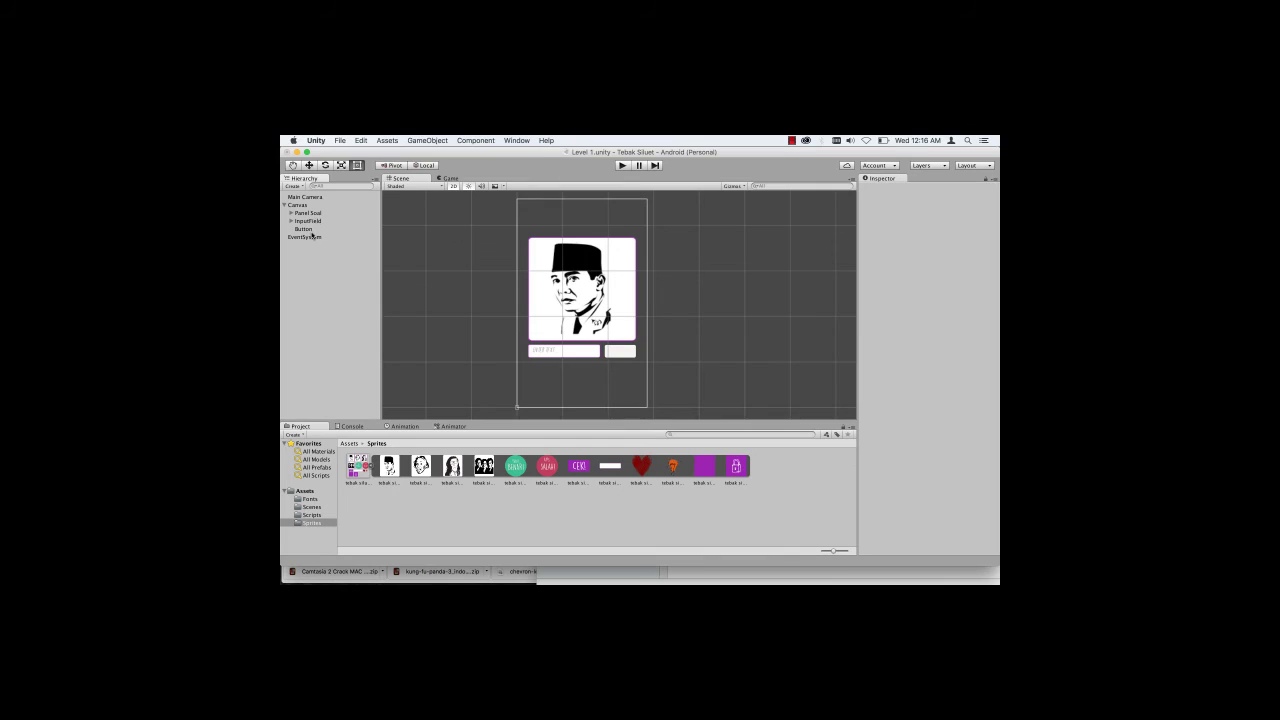
{"action": "left_click", "coordinate": [304, 229]}
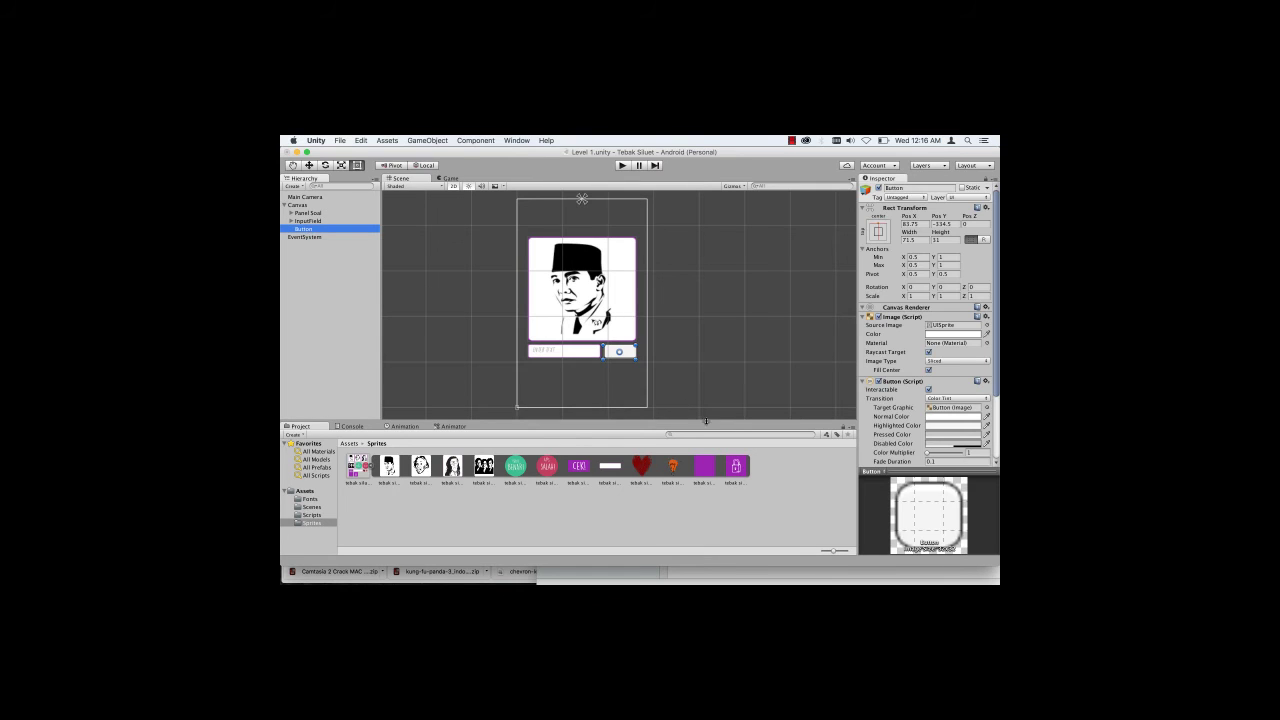
{"action": "left_click_drag", "start_coordinate": [579, 472], "coordinate": [960, 327]}
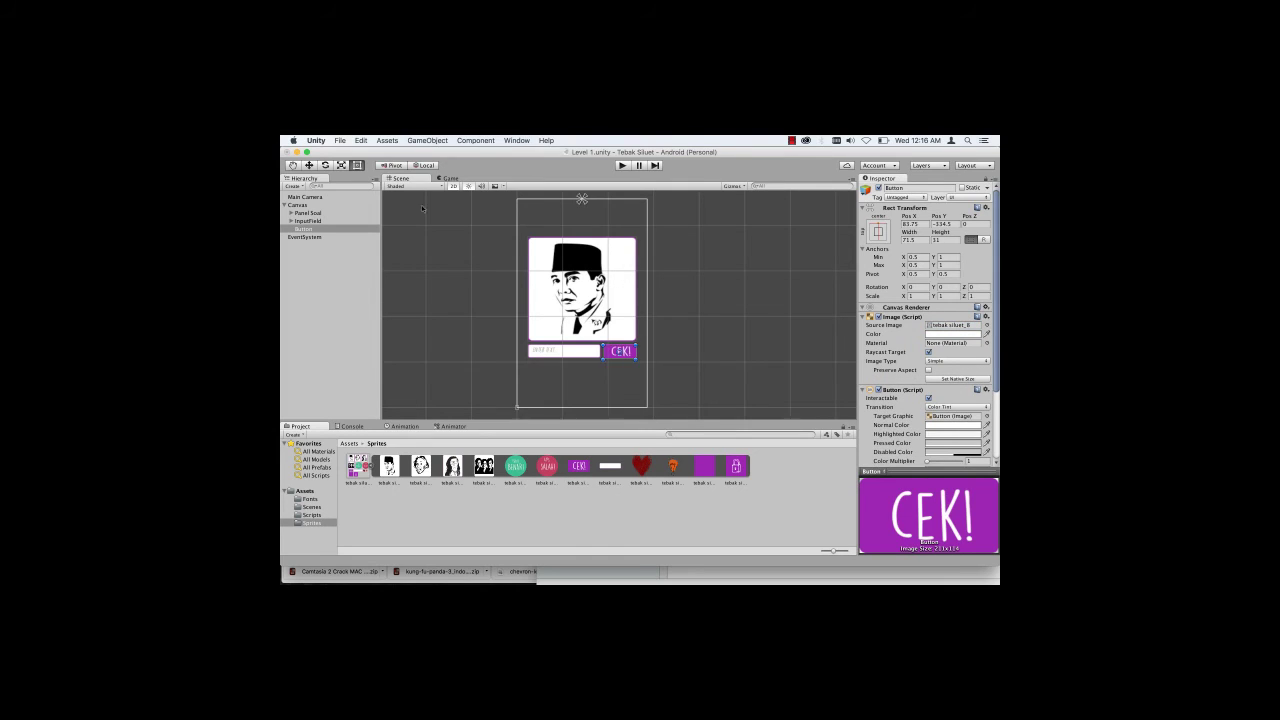
{"action": "left_click", "coordinate": [448, 179]}
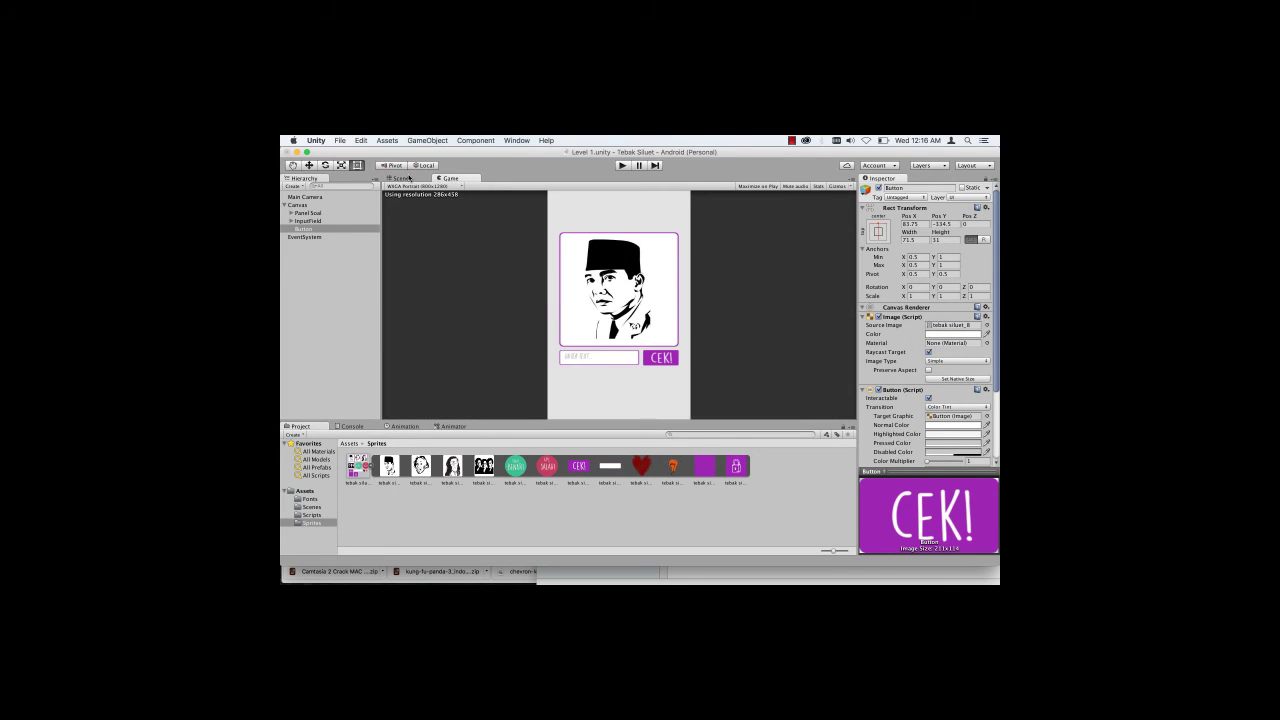
{"action": "left_click", "coordinate": [406, 179]}
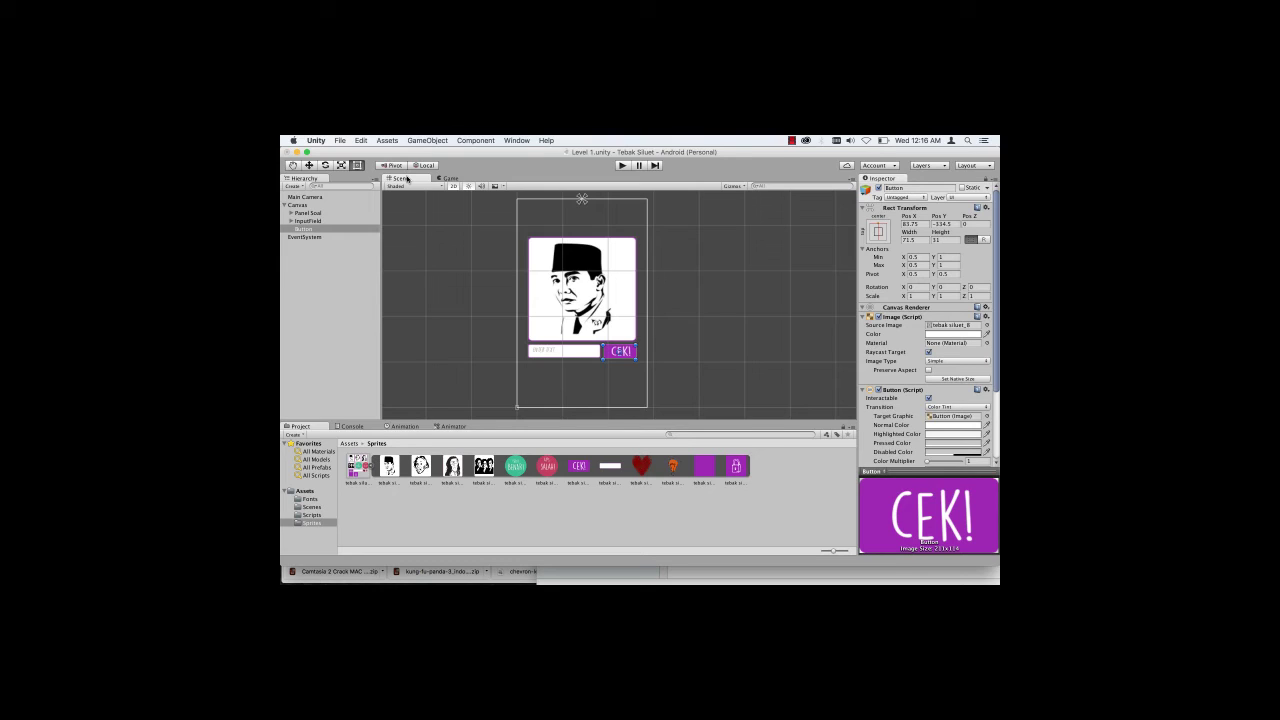
Step: Rename the InputField to Input Jawaban
{"action": "left_click", "coordinate": [318, 221]}
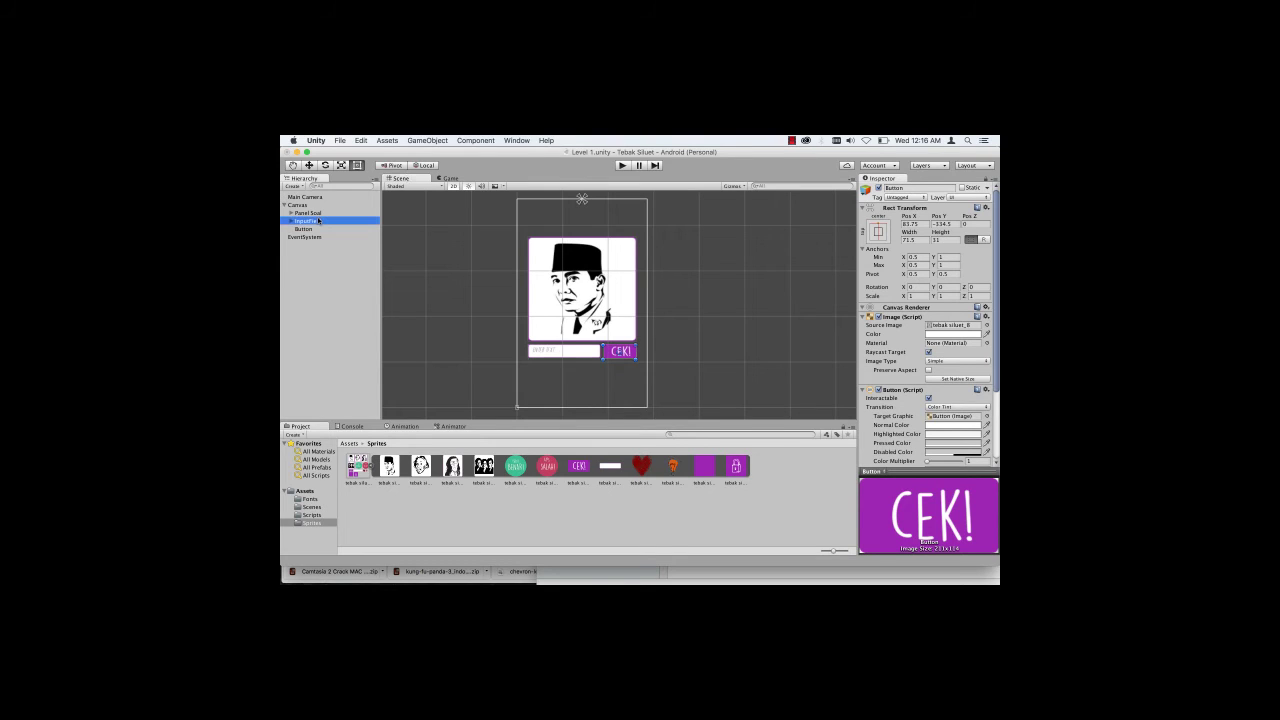
{"action": "left_click", "coordinate": [931, 187]}
{"action": "type", "text": "Input Jaw"}
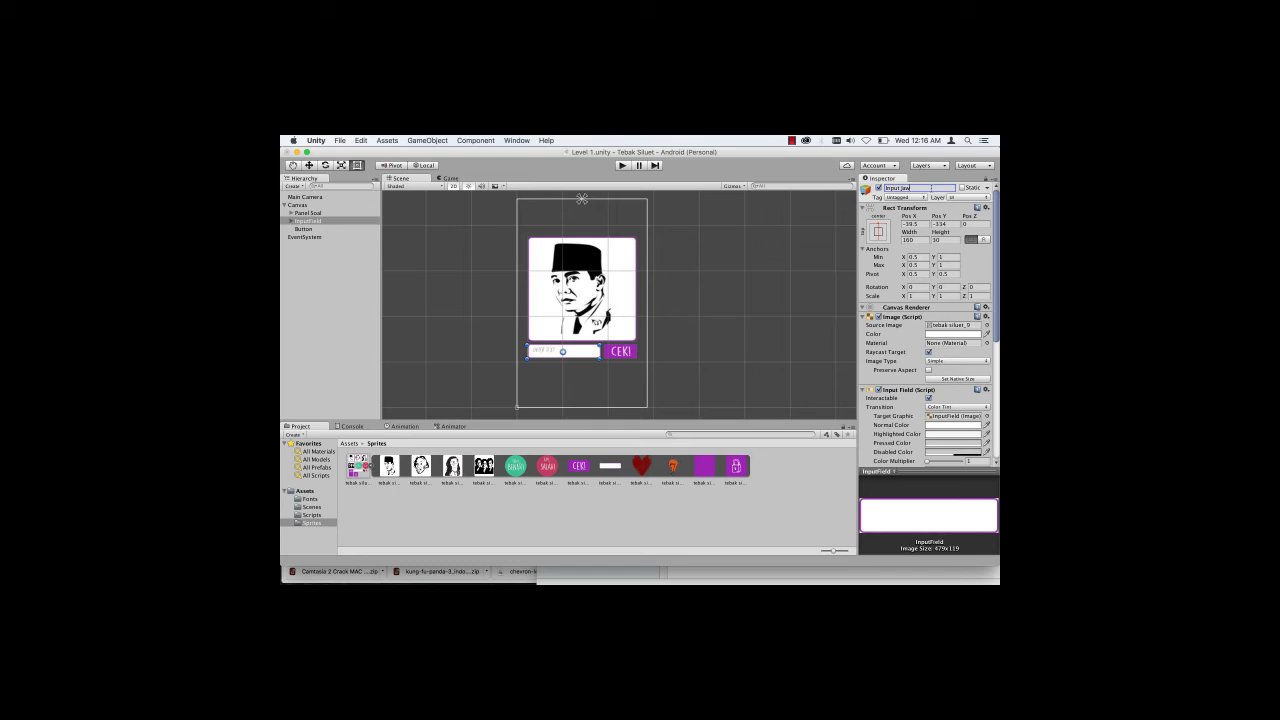
{"action": "type", "text": "aban"}
Step: Rename the CEK! button object to Button Cek
{"action": "left_click", "coordinate": [304, 229]}
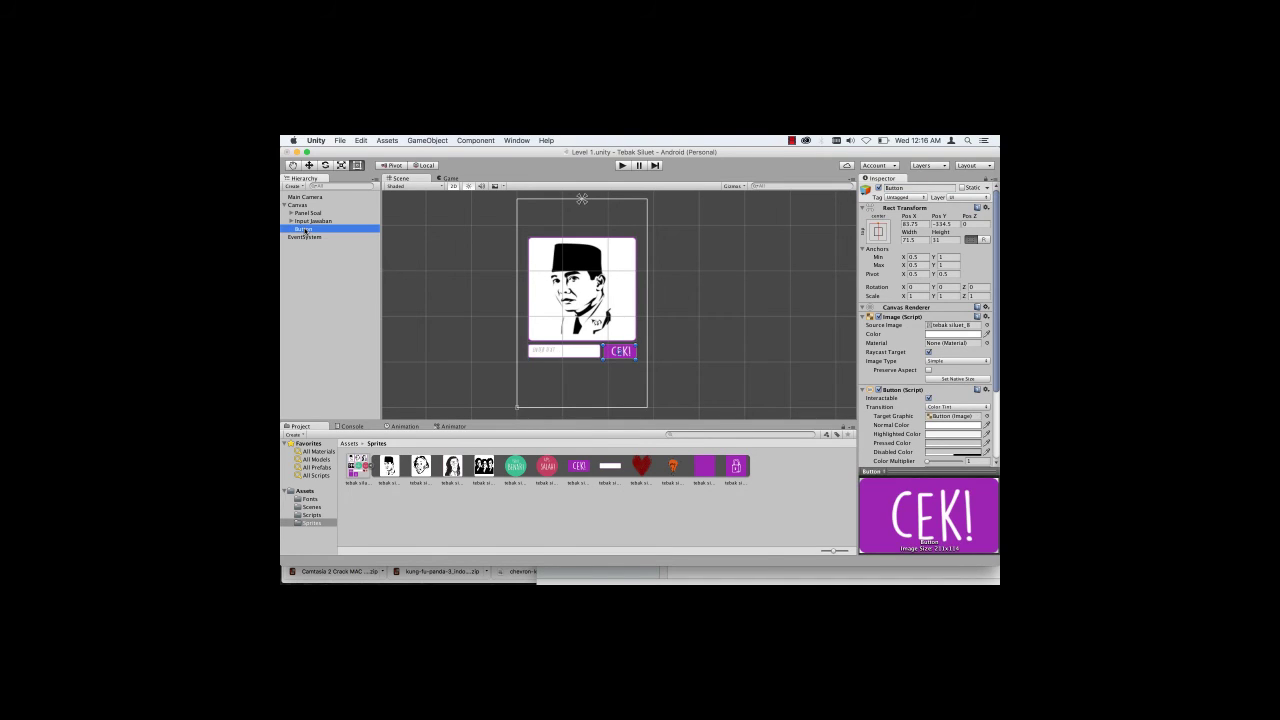
{"action": "left_click", "coordinate": [906, 188]}
{"action": "left_click", "coordinate": [906, 188]}
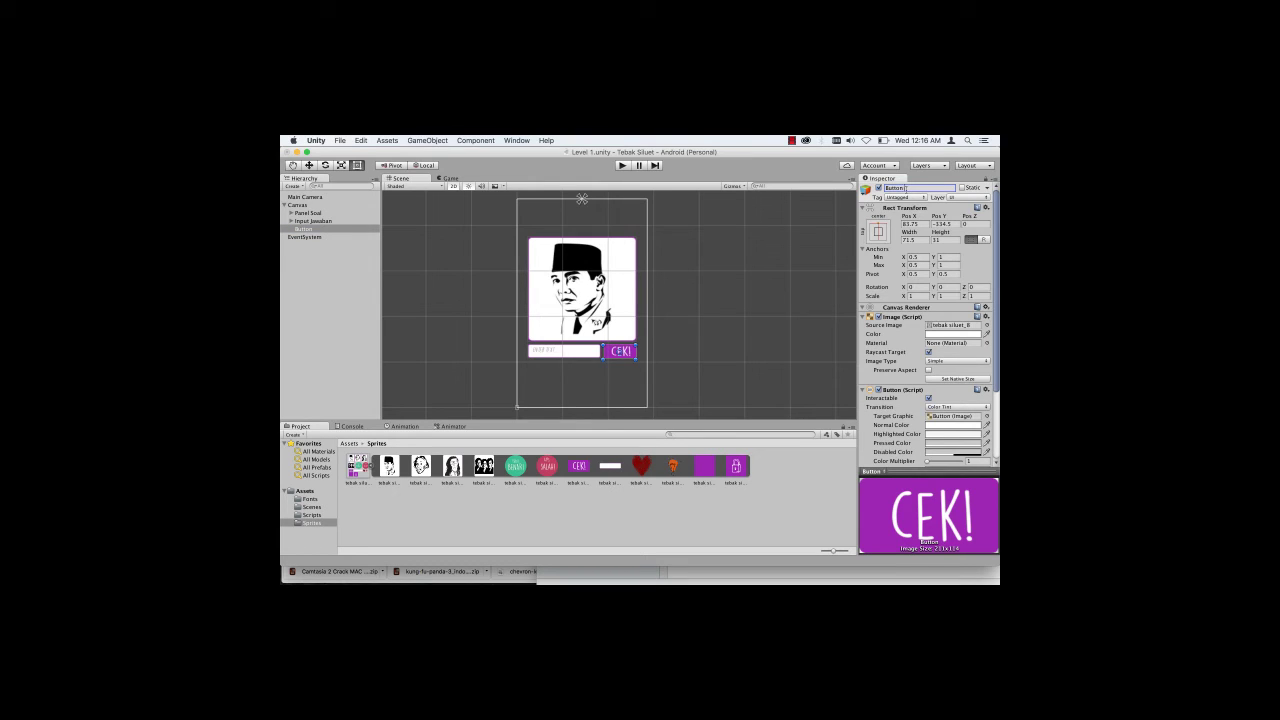
{"action": "type", "text": "Cek"}
{"action": "key", "text": "Return"}
{"action": "left_click", "coordinate": [333, 221]}
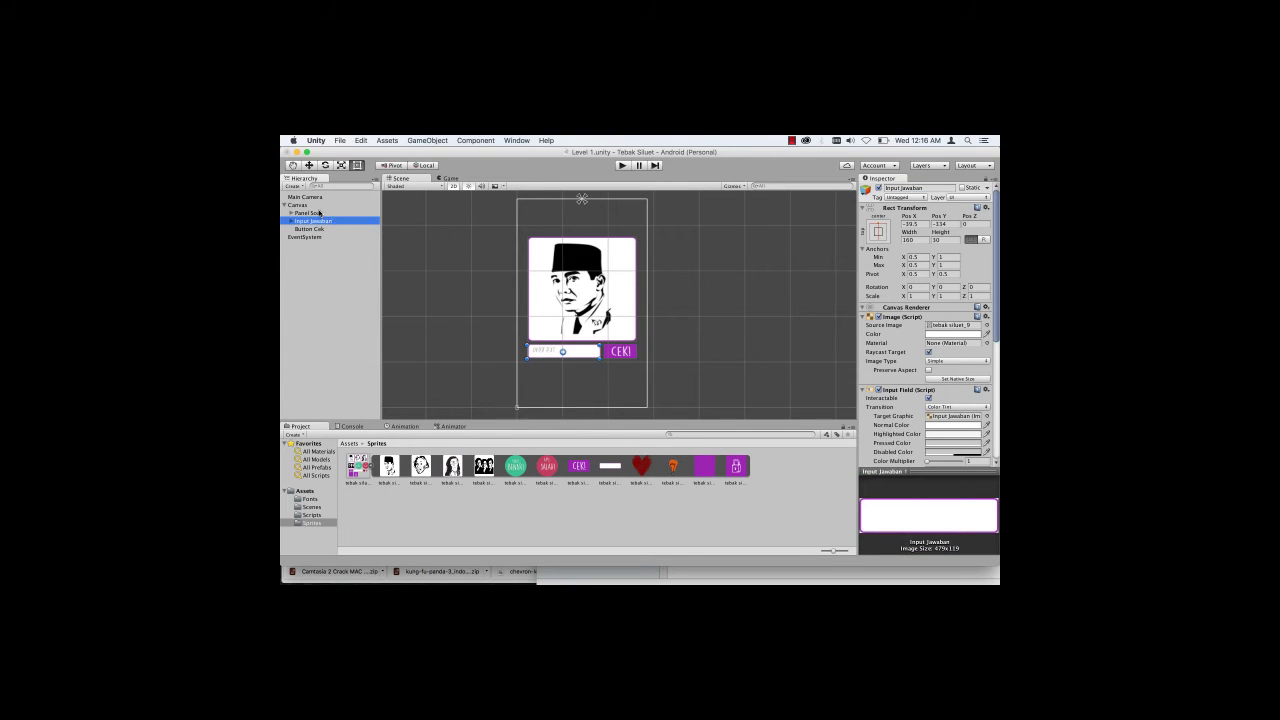
{"action": "left_click", "coordinate": [319, 212]}
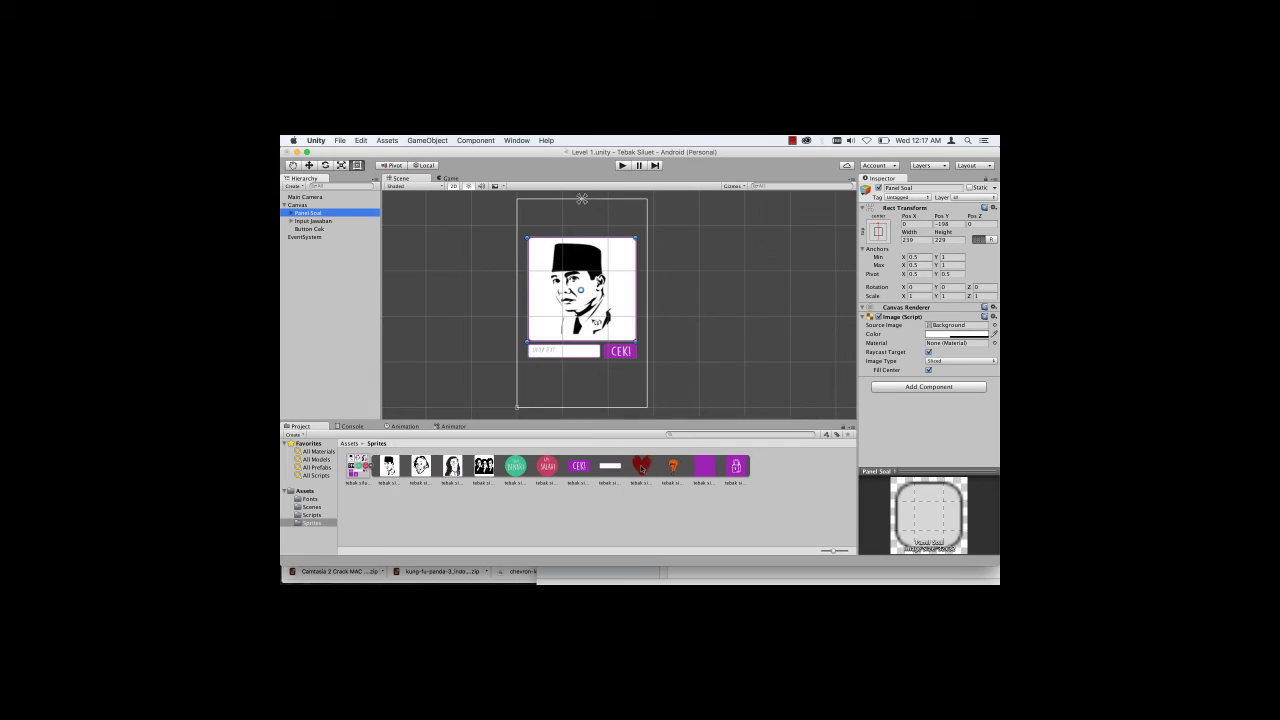
Step: Preview the heart and orange lightbulb sprites, then select the Canvas
{"action": "left_click", "coordinate": [643, 468]}
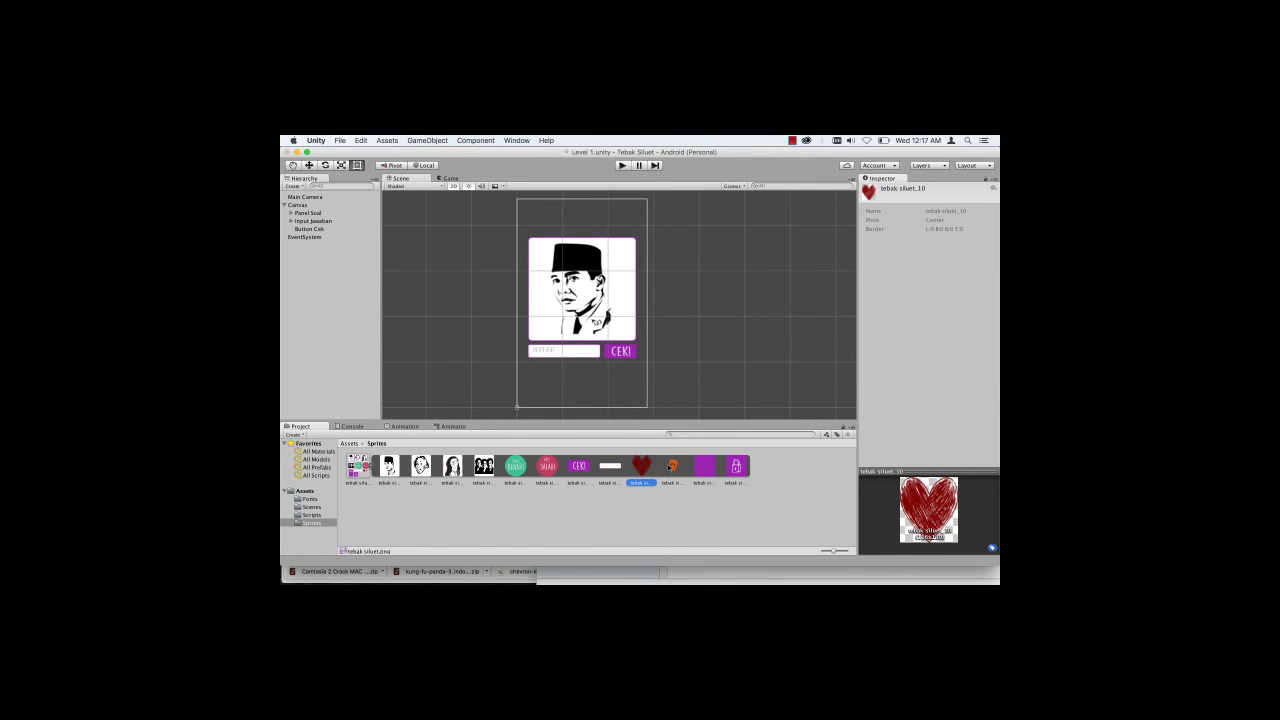
{"action": "left_click", "coordinate": [672, 466]}
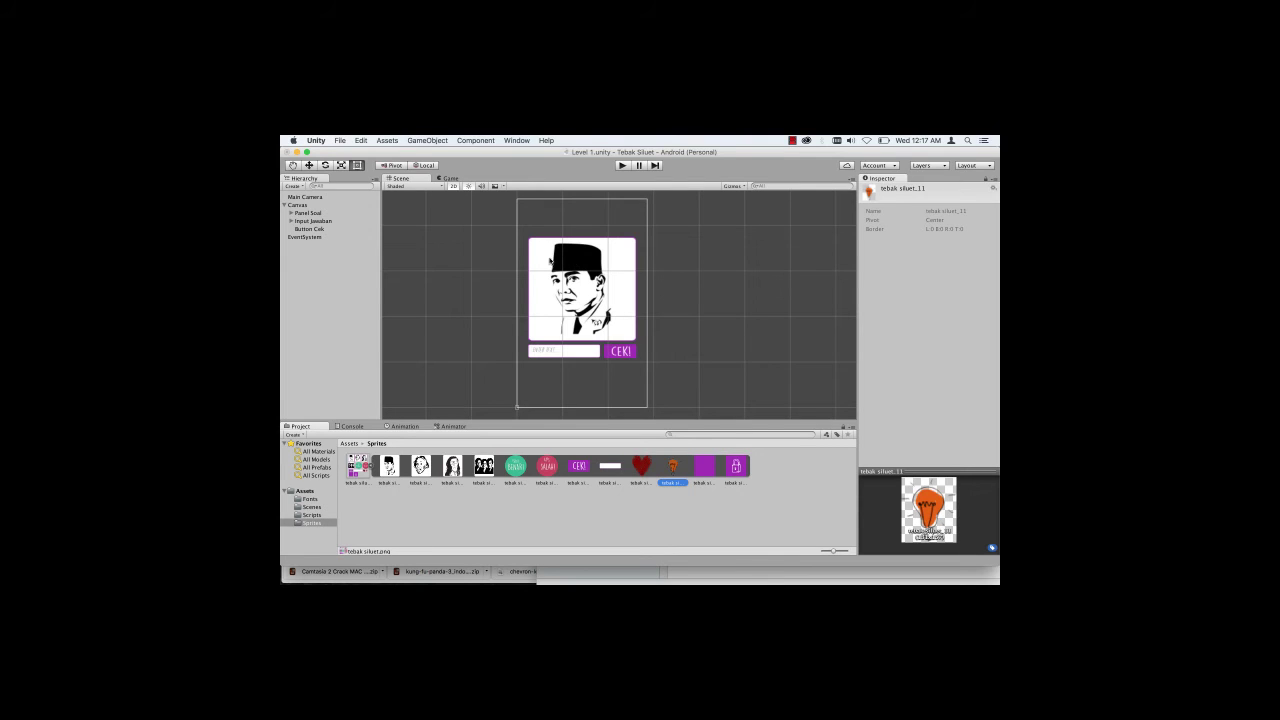
{"action": "left_click", "coordinate": [298, 205]}
Step: Add a UI Panel under the Canvas and rename it Panel Nyawa
{"action": "right_click", "coordinate": [299, 205]}
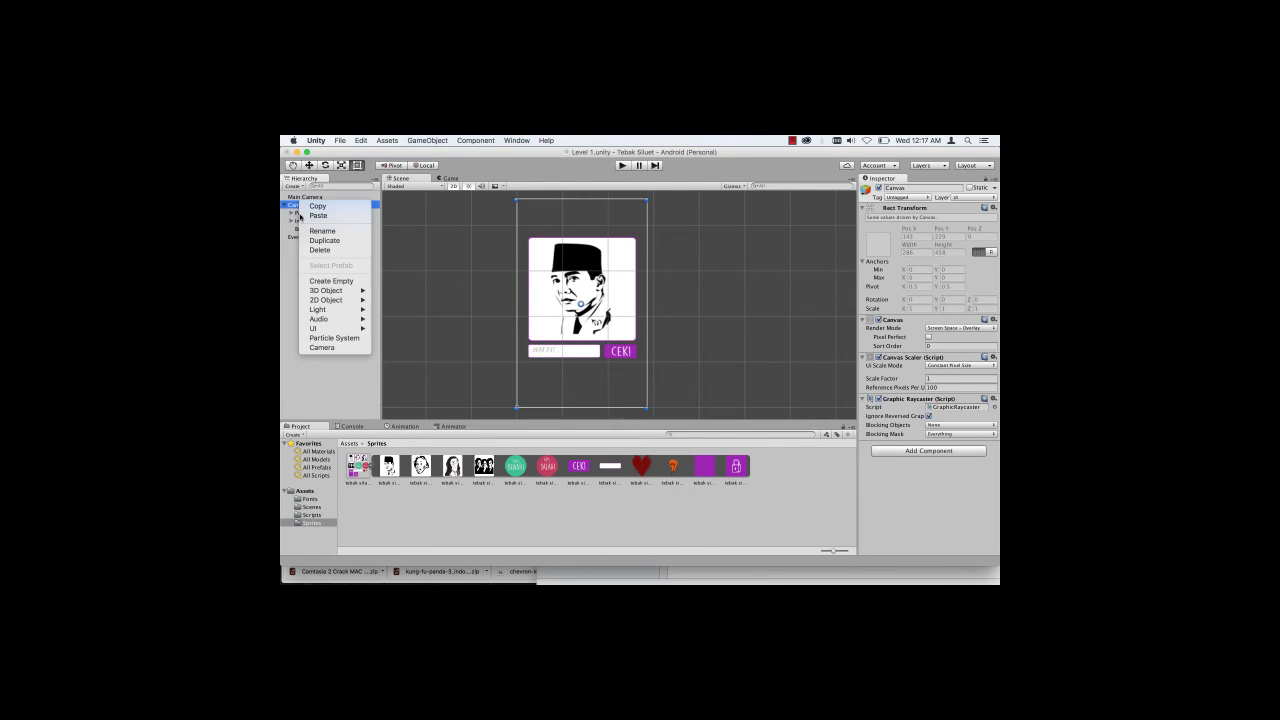
{"action": "mouse_move", "coordinate": [340, 330]}
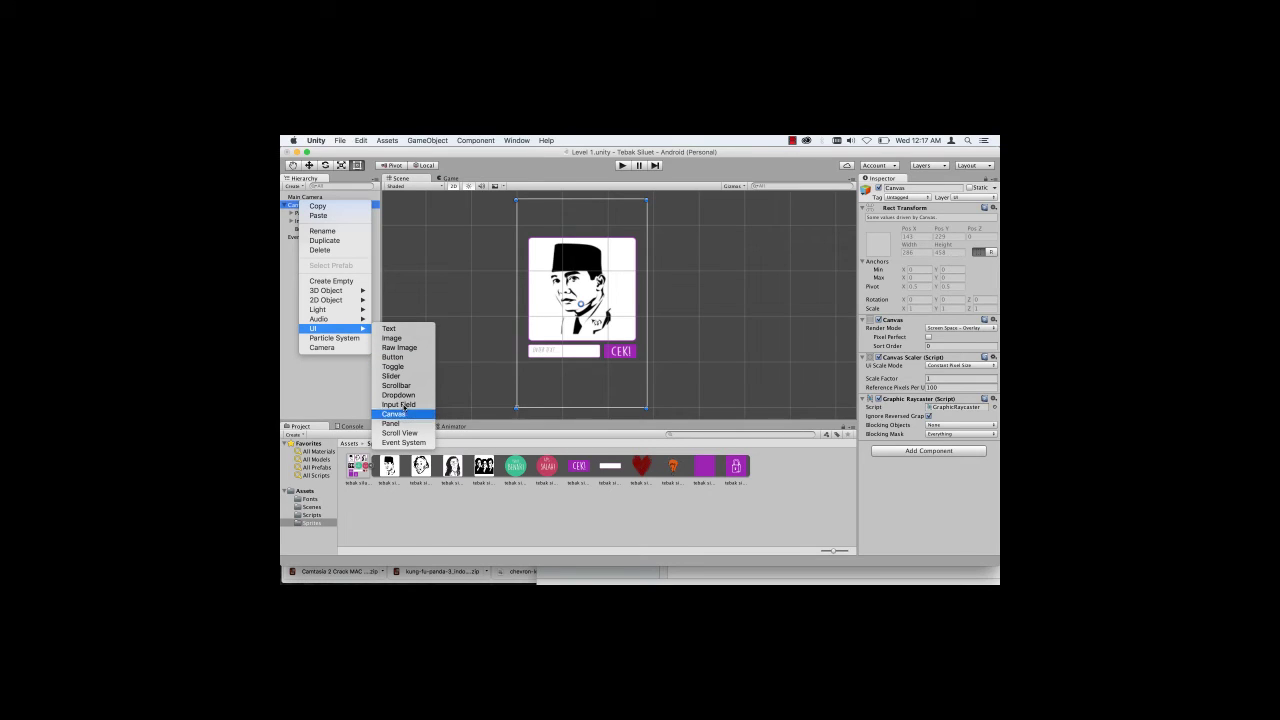
{"action": "left_click", "coordinate": [405, 427]}
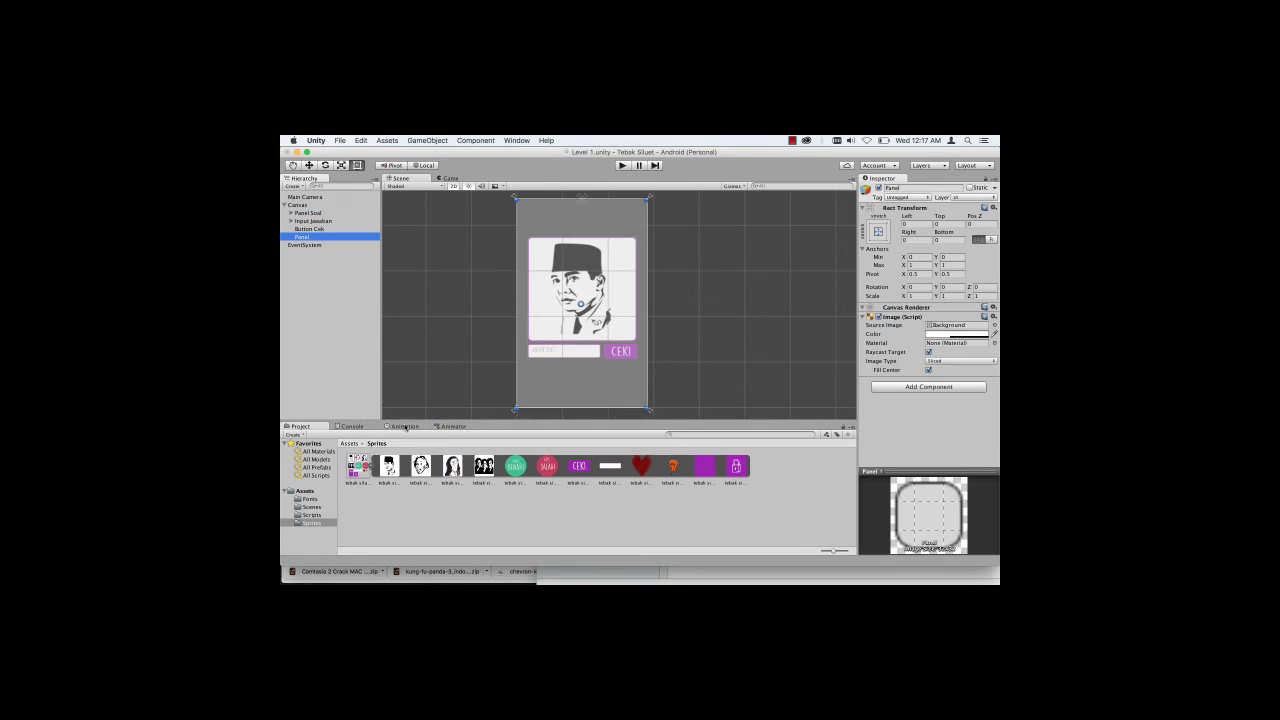
{"action": "left_click", "coordinate": [901, 188]}
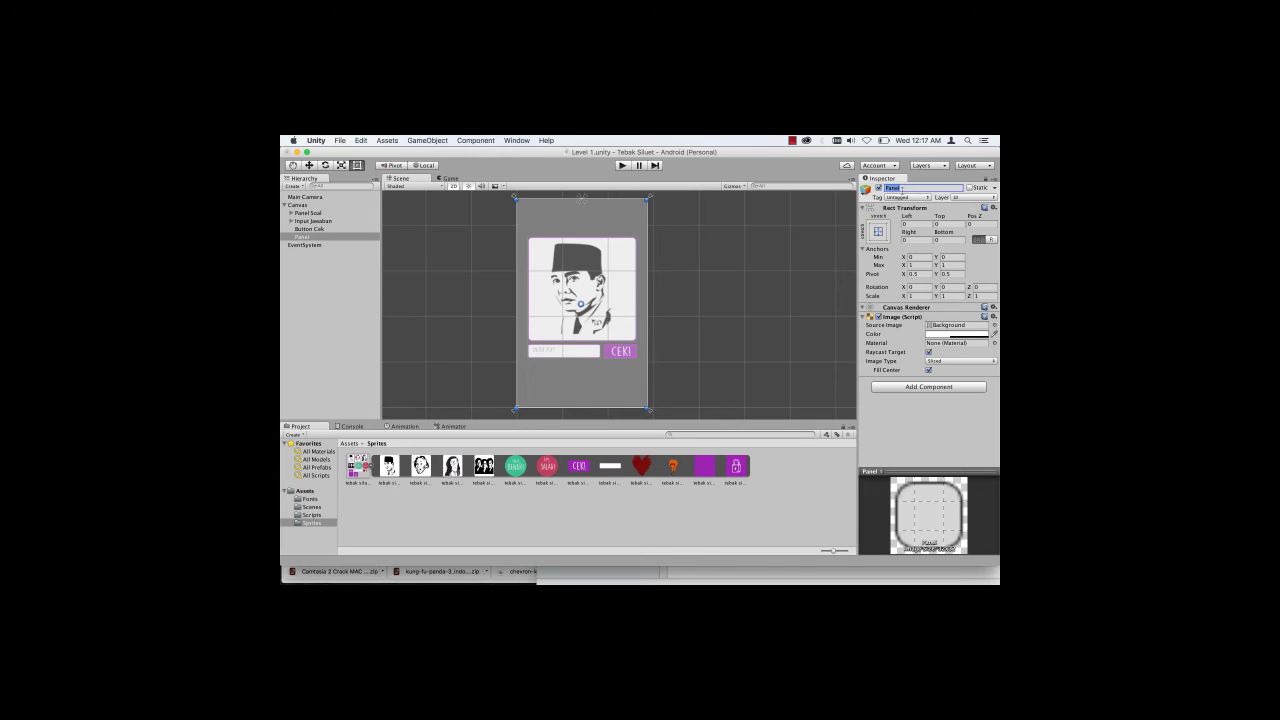
{"action": "left_click", "coordinate": [913, 185]}
{"action": "left_click", "coordinate": [791, 141]}
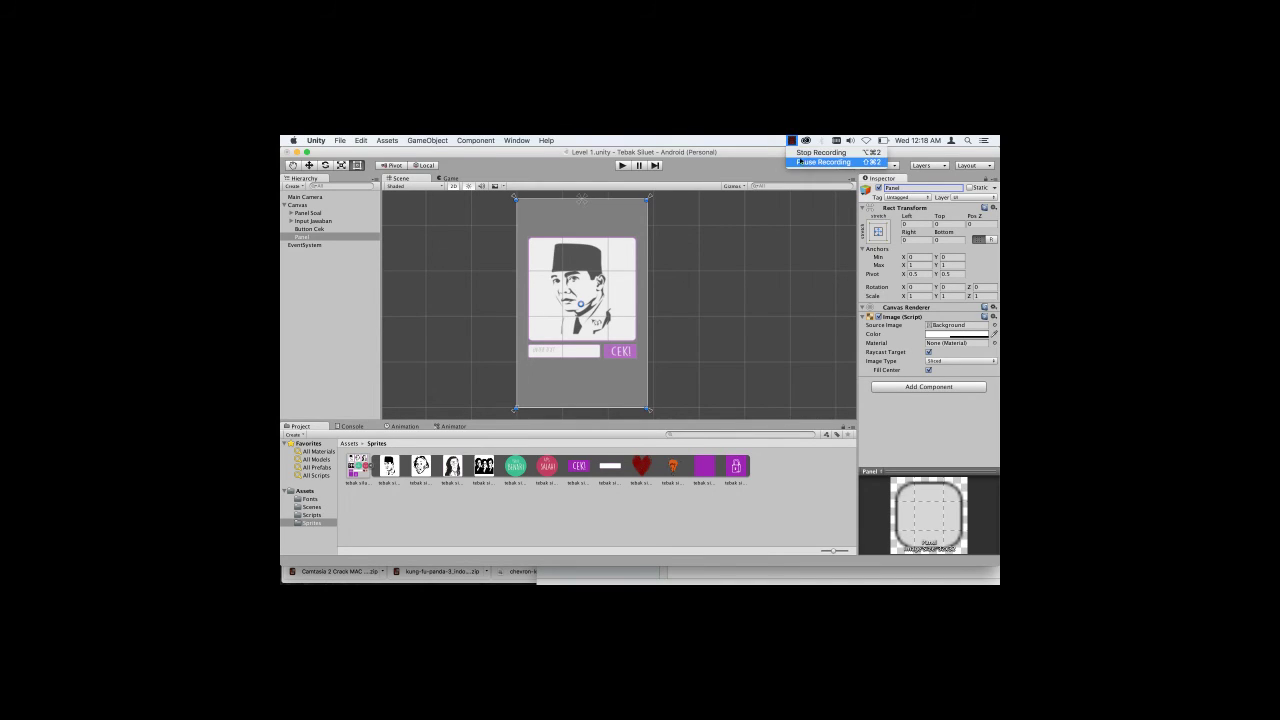
{"action": "left_click", "coordinate": [805, 162]}
{"action": "type", "text": "Nyawa"}
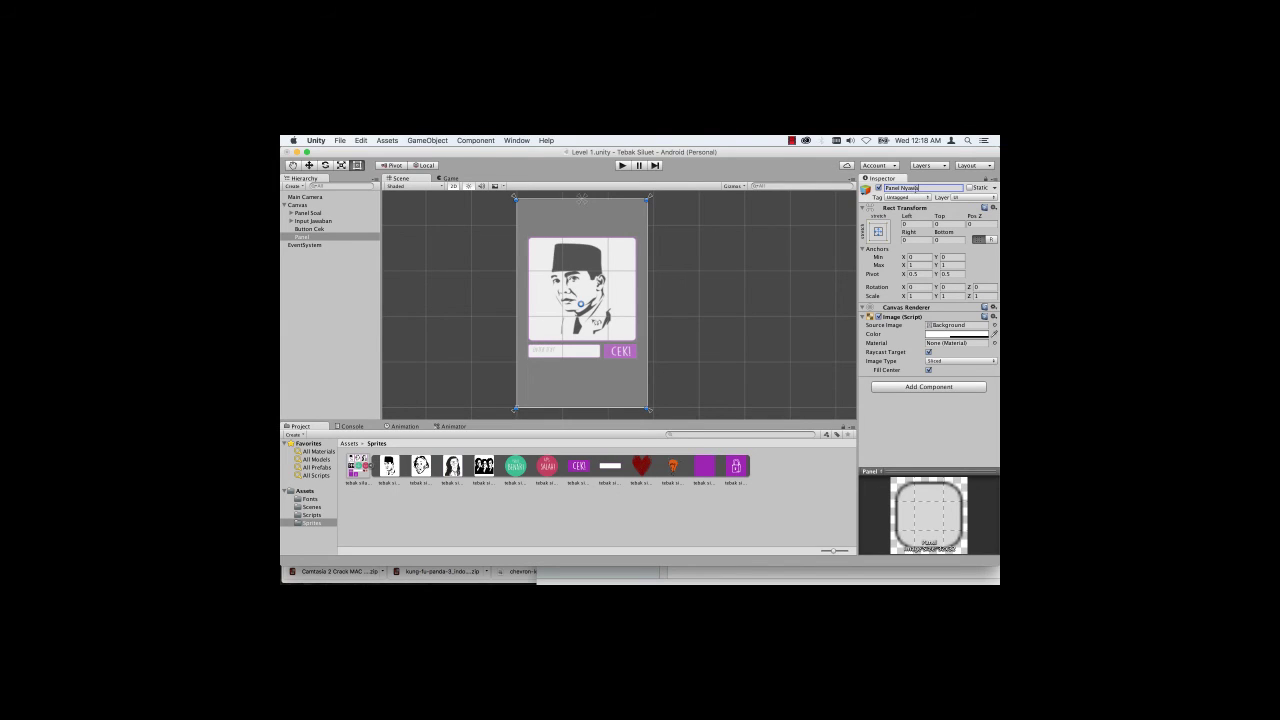
{"action": "key", "text": "Return"}
Step: Shorten Panel Nyawa into a bar anchored top-centre and lower it slightly
{"action": "left_click_drag", "start_coordinate": [625, 411], "coordinate": [628, 211]}
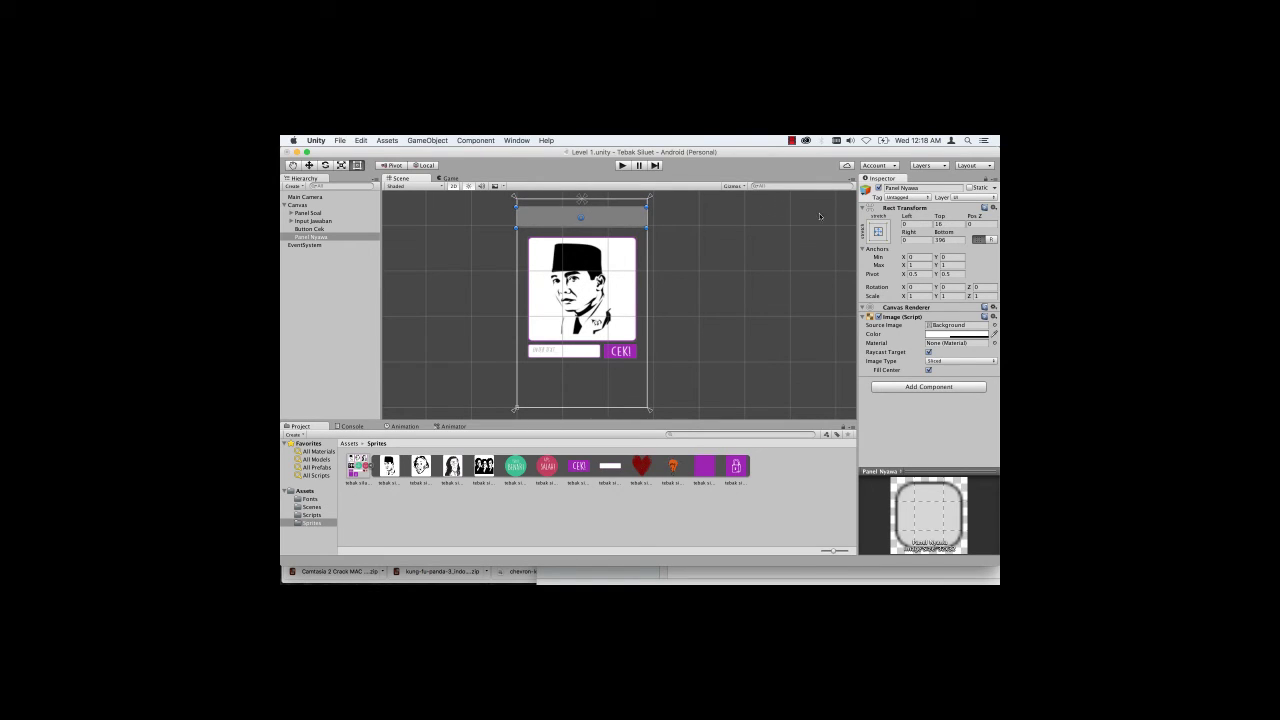
{"action": "left_click", "coordinate": [878, 231]}
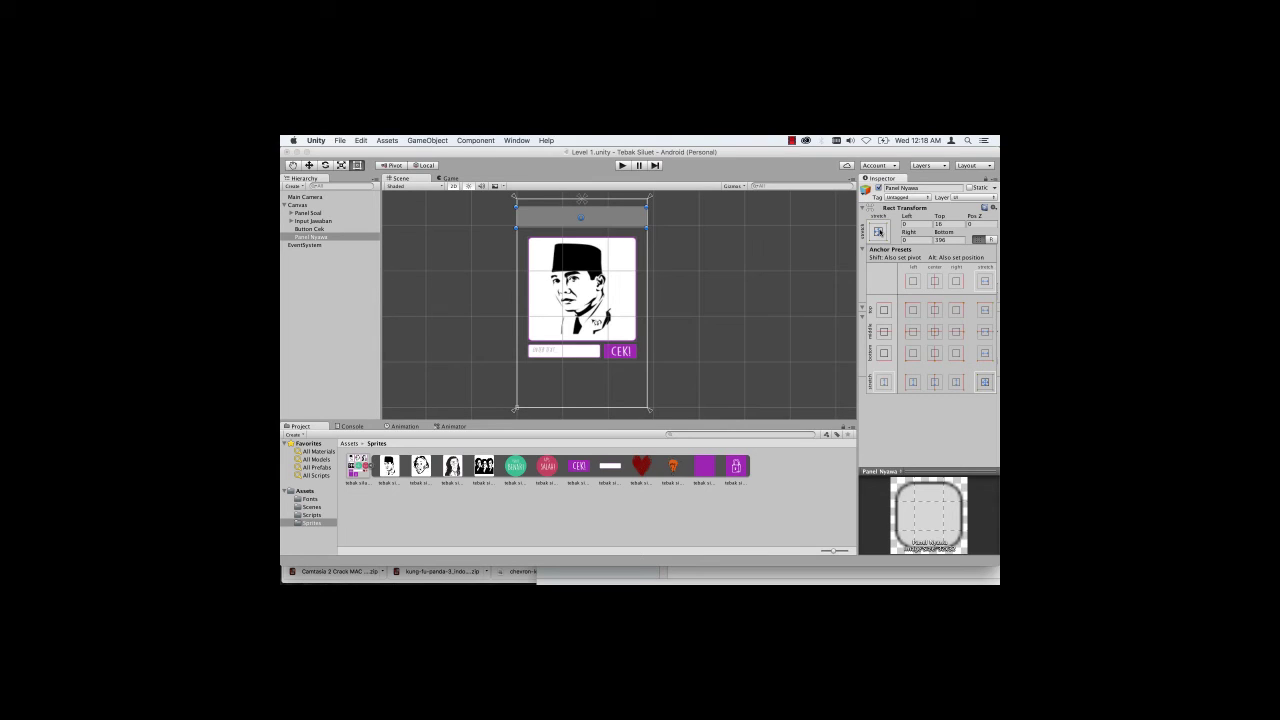
{"action": "key", "text": "alt"}
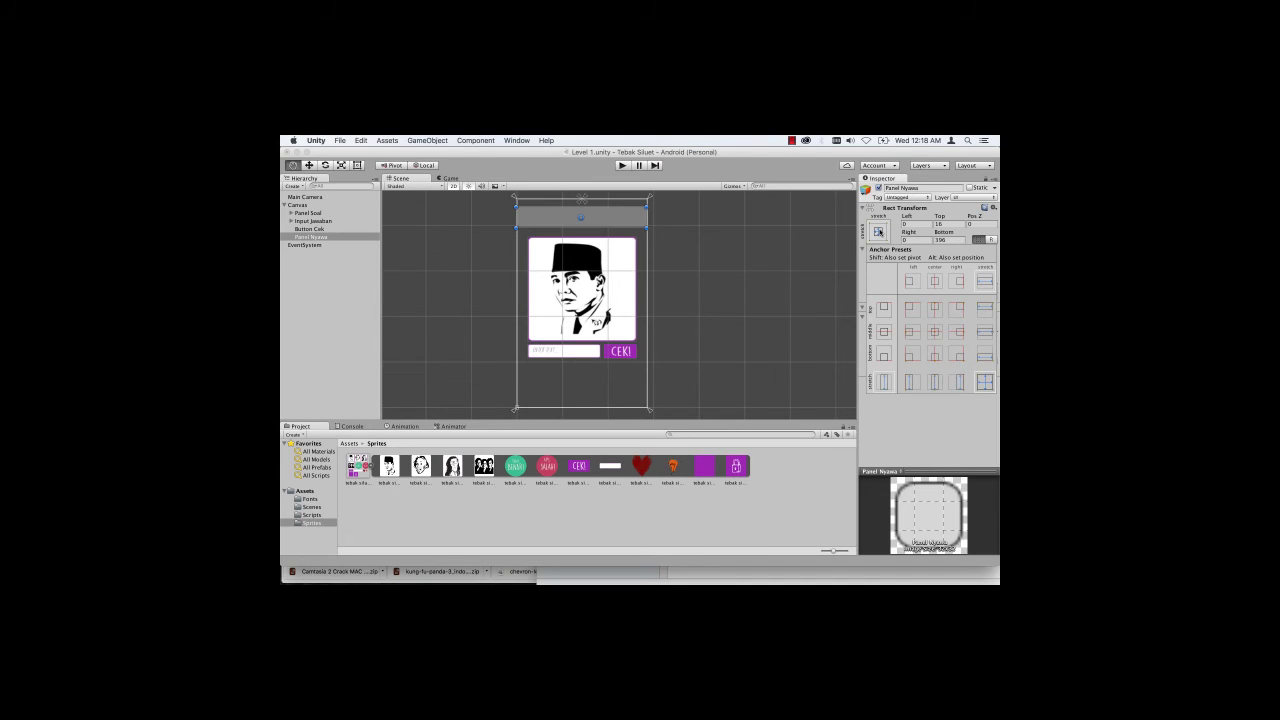
{"action": "left_click", "coordinate": [934, 310], "text": "alt"}
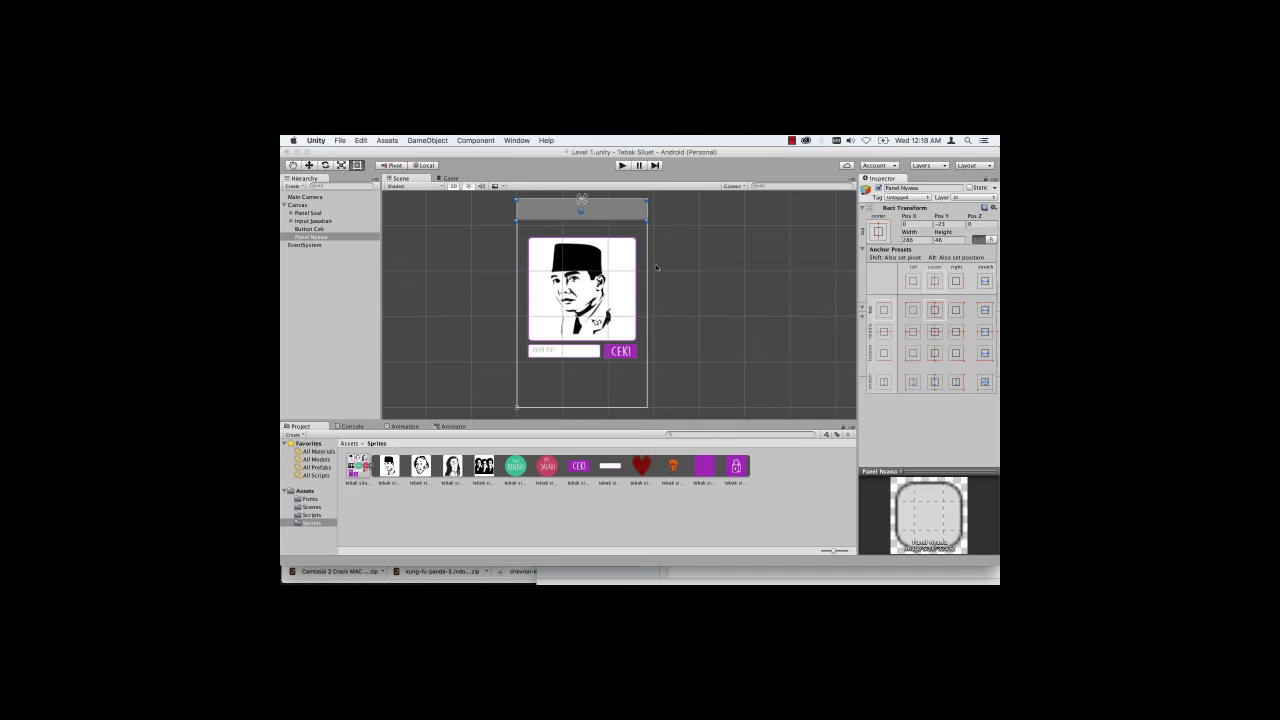
{"action": "left_click", "coordinate": [624, 215]}
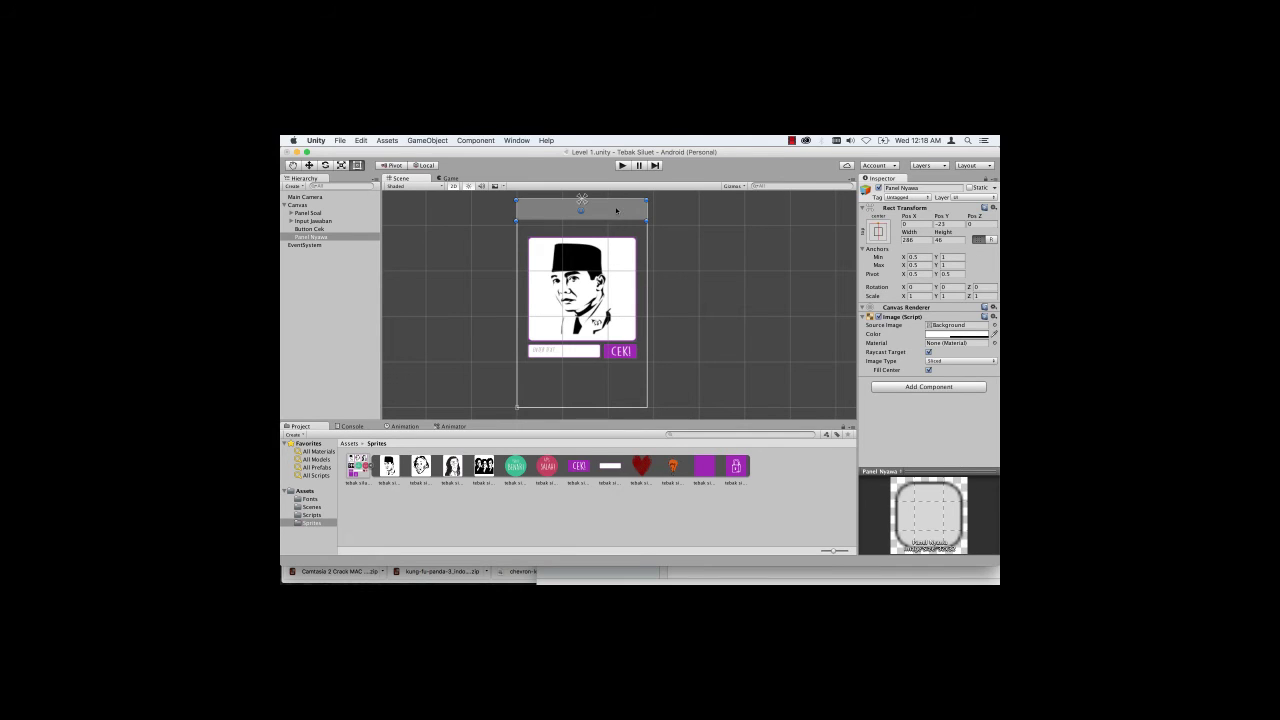
{"action": "left_click_drag", "start_coordinate": [616, 210], "coordinate": [616, 230]}
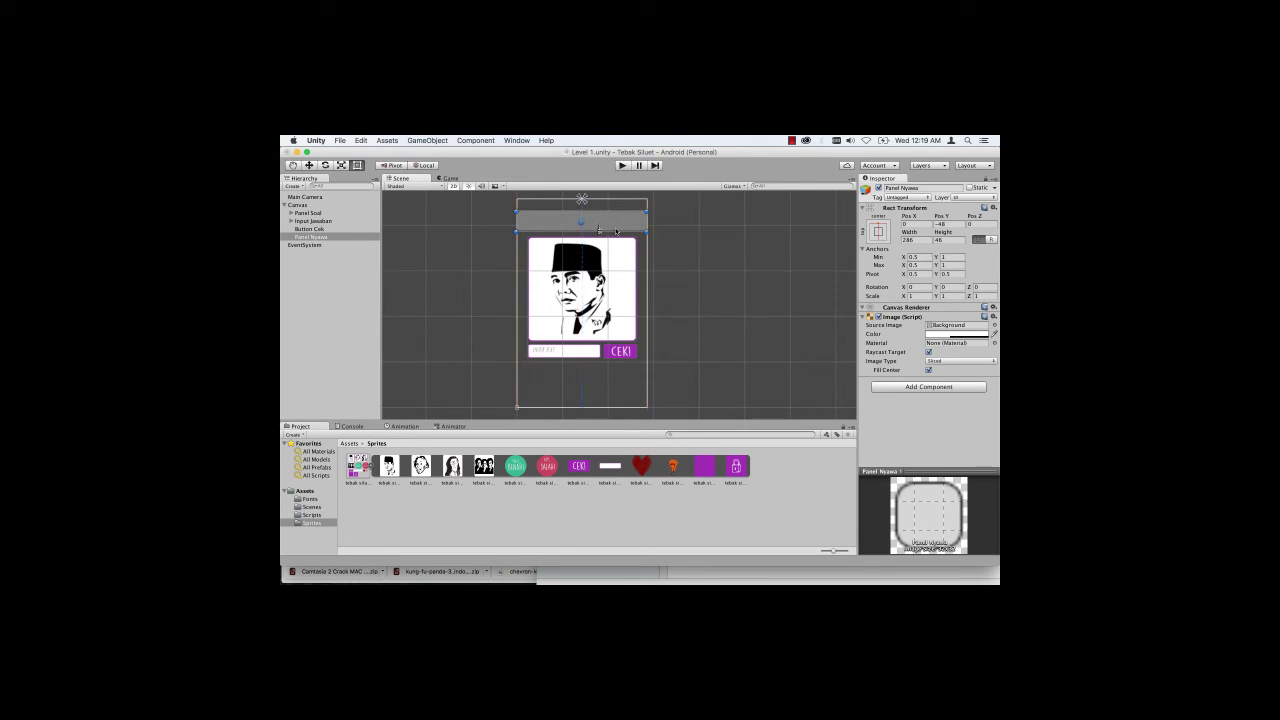
Step: Narrow Panel Nyawa to width 239 from both sides and check it in the Game view
{"action": "left_click_drag", "start_coordinate": [516, 221], "coordinate": [531, 221]}
{"action": "left_click_drag", "start_coordinate": [645, 214], "coordinate": [636, 217]}
{"action": "left_click", "coordinate": [452, 178]}
{"action": "left_click", "coordinate": [401, 178]}
{"action": "left_click", "coordinate": [327, 237]}
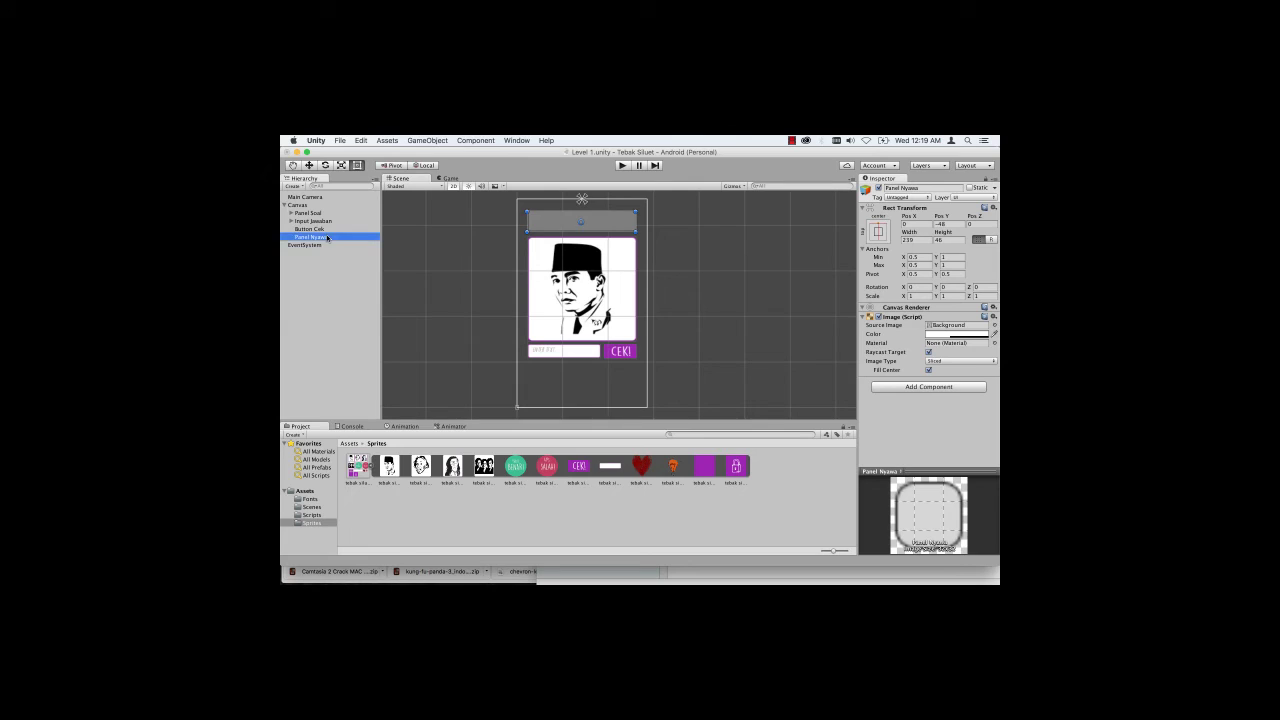
Step: Add an image named Life 1 inside Panel Nyawa and give it the heart sprite
{"action": "right_click", "coordinate": [327, 237]}
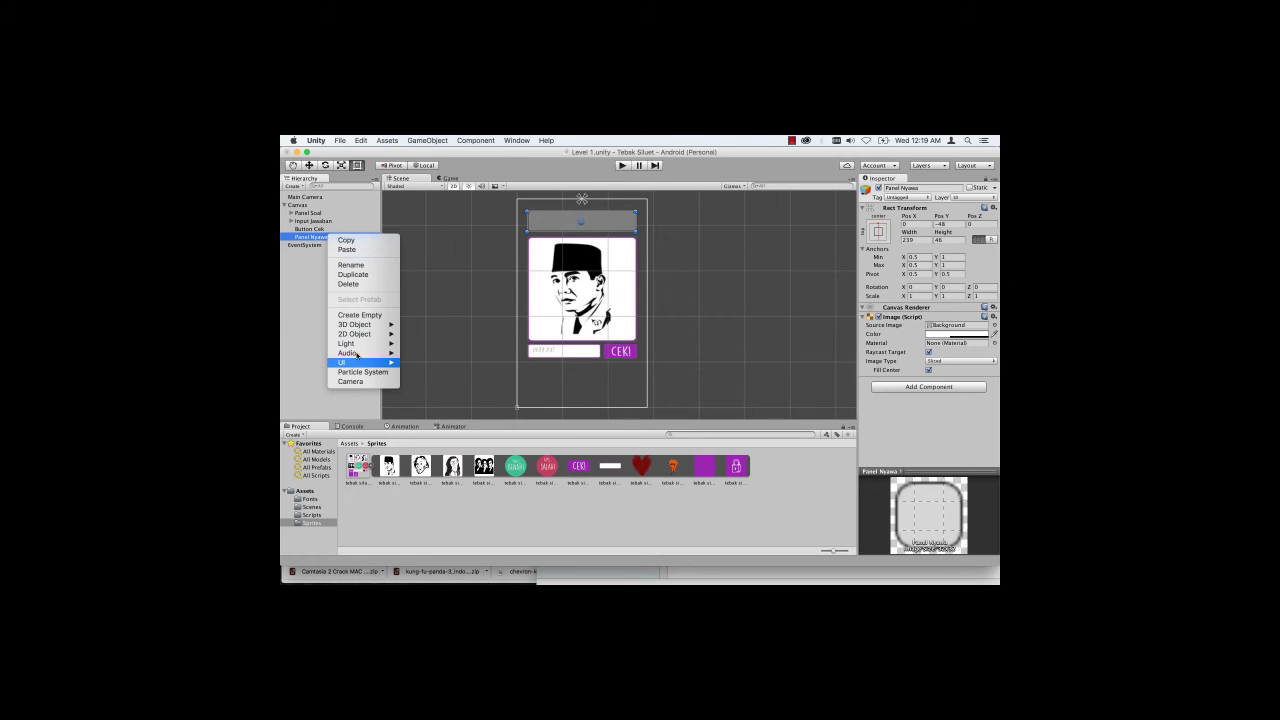
{"action": "mouse_move", "coordinate": [360, 362]}
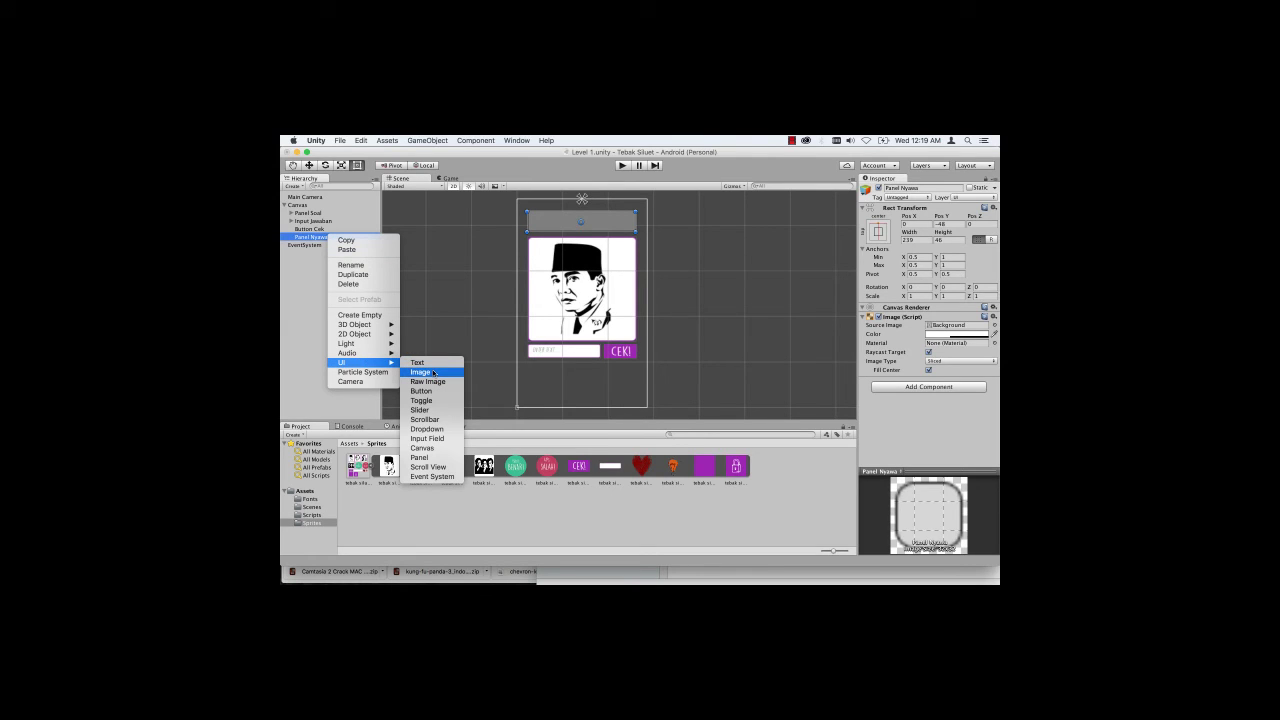
{"action": "left_click", "coordinate": [433, 372]}
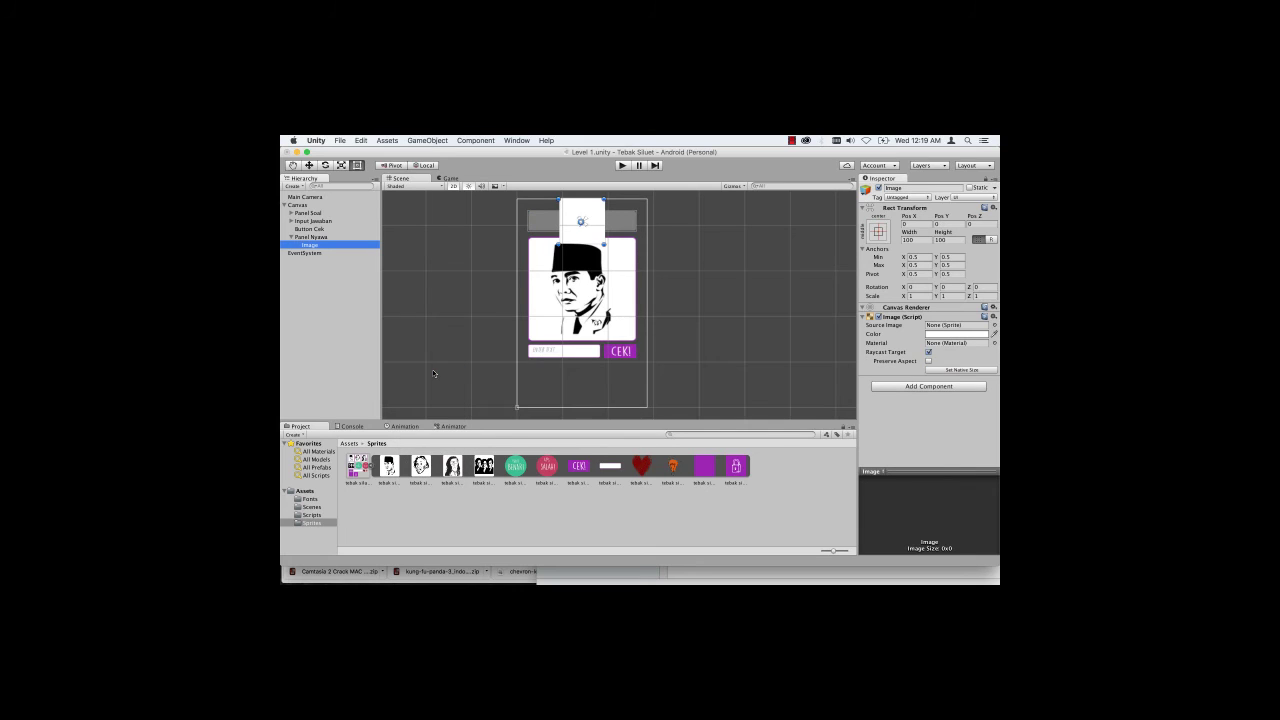
{"action": "left_click", "coordinate": [890, 188]}
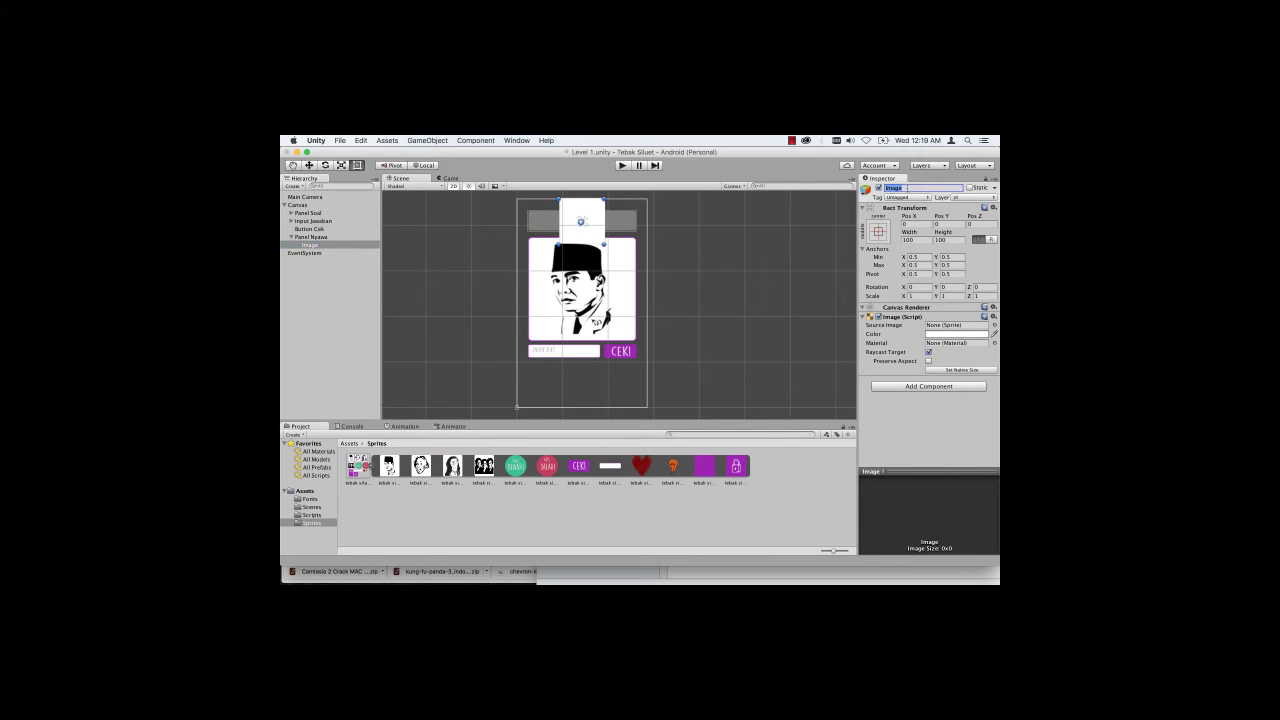
{"action": "type", "text": "Life 1"}
{"action": "key", "text": "Return"}
{"action": "left_click_drag", "start_coordinate": [646, 468], "coordinate": [941, 328]}
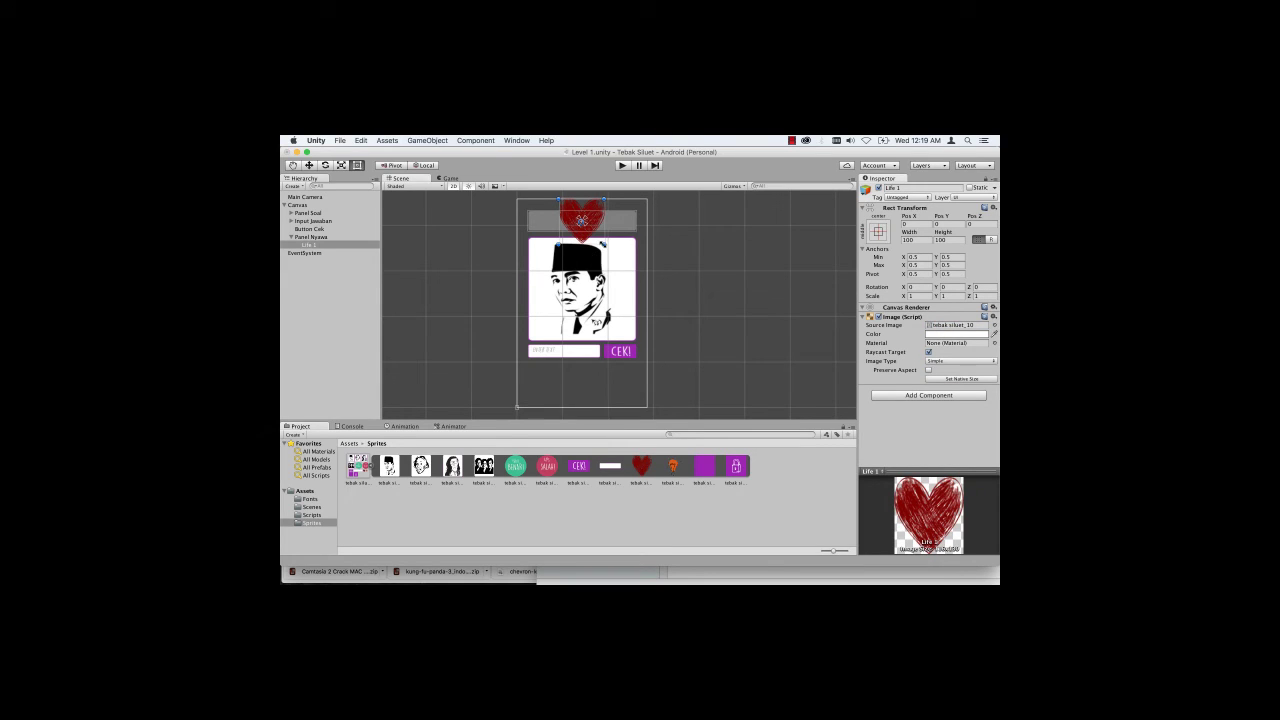
Step: Shrink the heart and position it at the bar's left end, checking it in the Game view
{"action": "left_click_drag", "start_coordinate": [604, 244], "coordinate": [581, 221]}
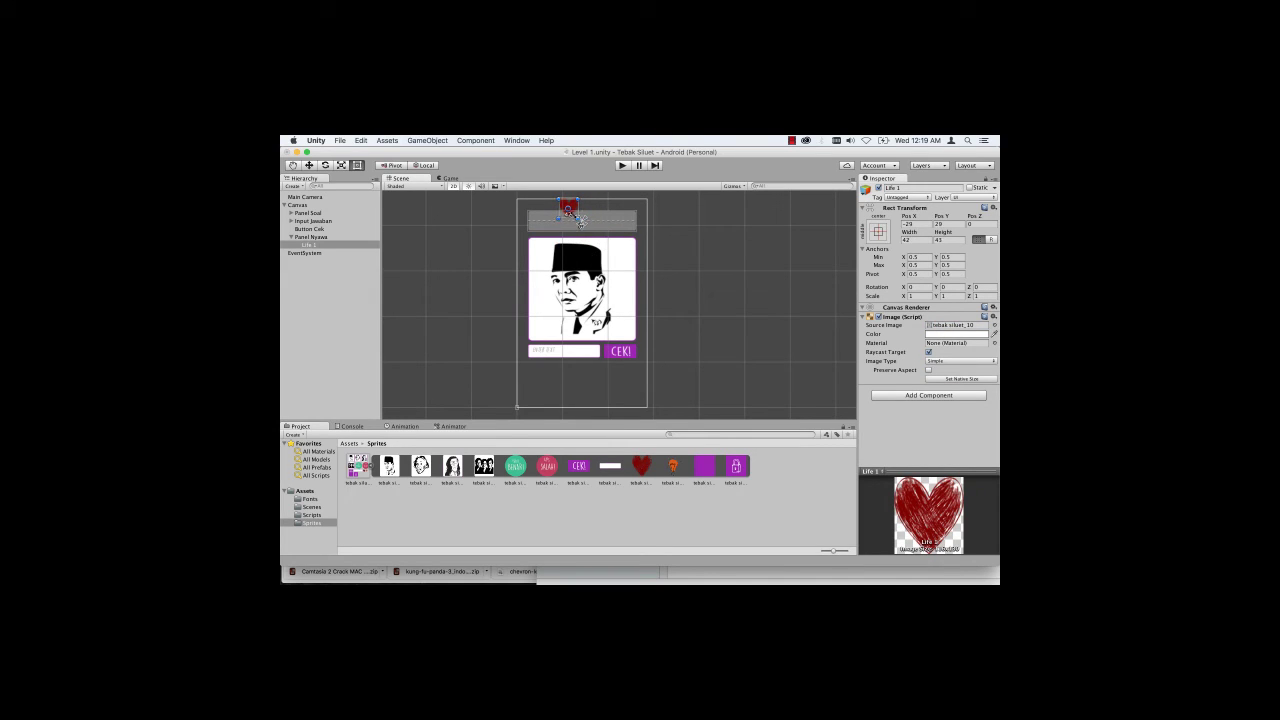
{"action": "left_click_drag", "start_coordinate": [578, 210], "coordinate": [556, 240]}
{"action": "left_click", "coordinate": [455, 178]}
{"action": "left_click", "coordinate": [400, 178]}
{"action": "left_click_drag", "start_coordinate": [526, 209], "coordinate": [532, 216]}
{"action": "left_click_drag", "start_coordinate": [540, 221], "coordinate": [541, 218]}
{"action": "left_click", "coordinate": [450, 178]}
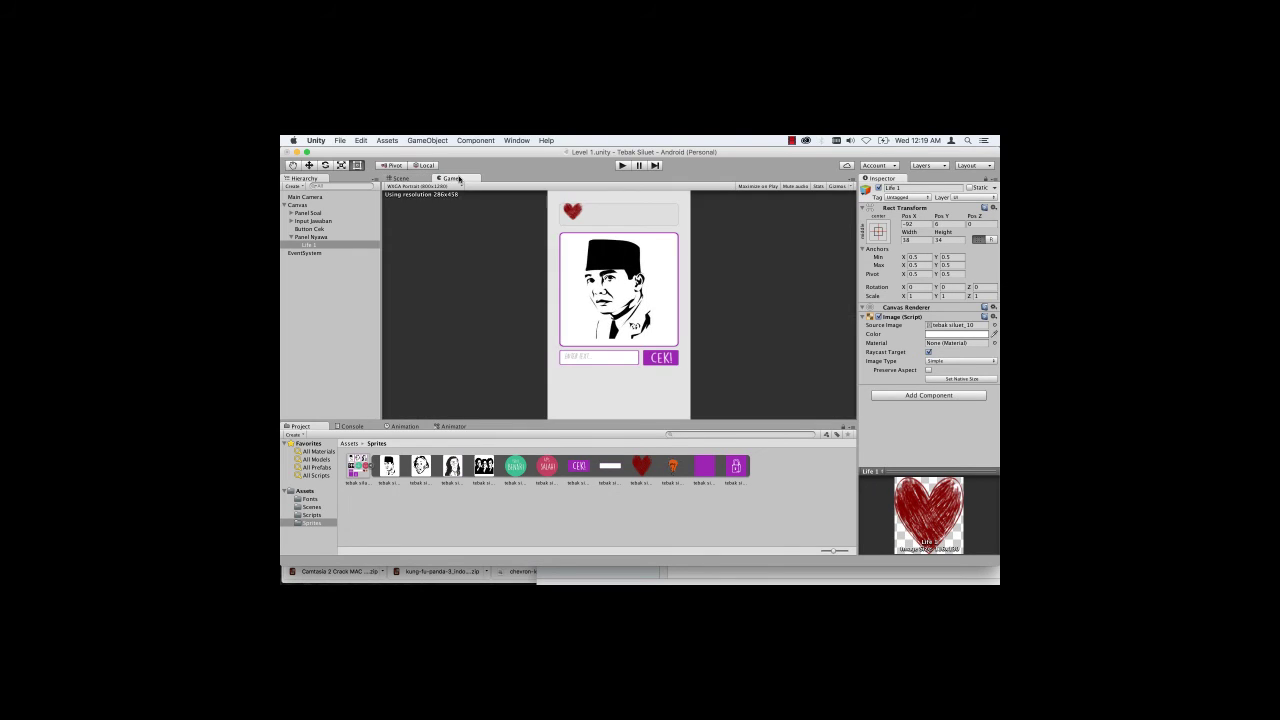
{"action": "left_click", "coordinate": [416, 180]}
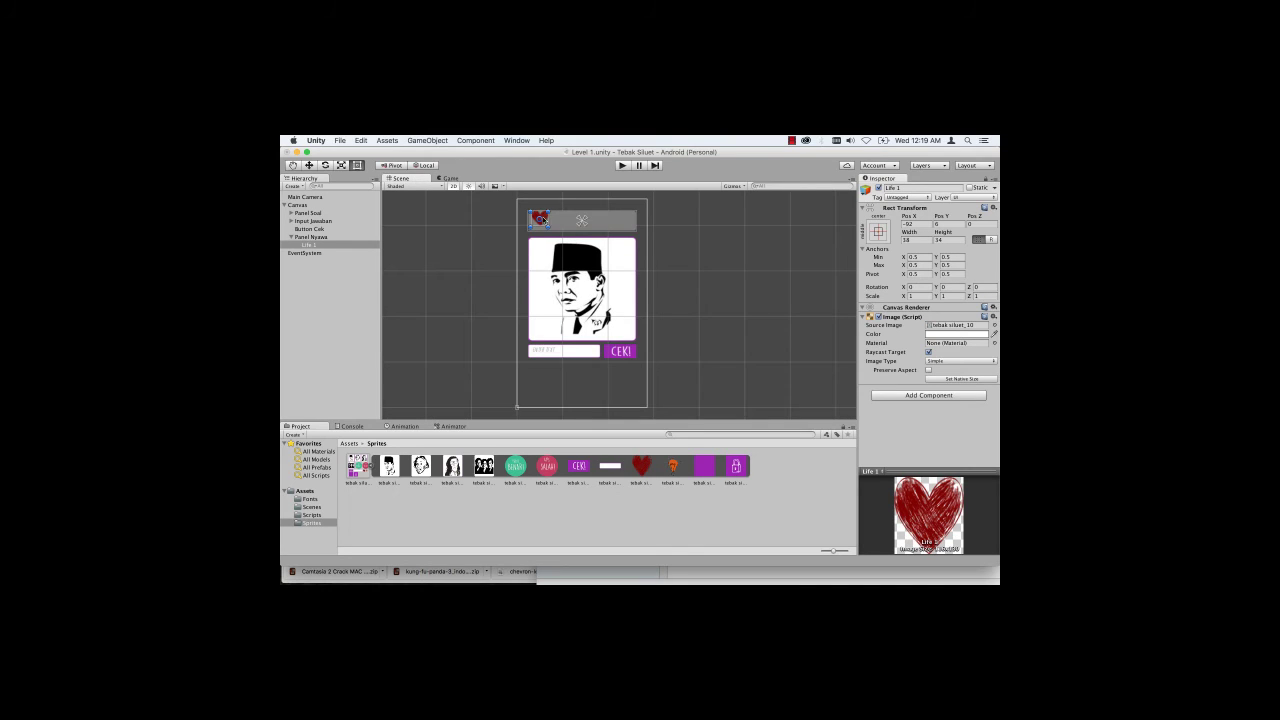
{"action": "left_click_drag", "start_coordinate": [541, 220], "coordinate": [544, 228]}
{"action": "left_click", "coordinate": [460, 180]}
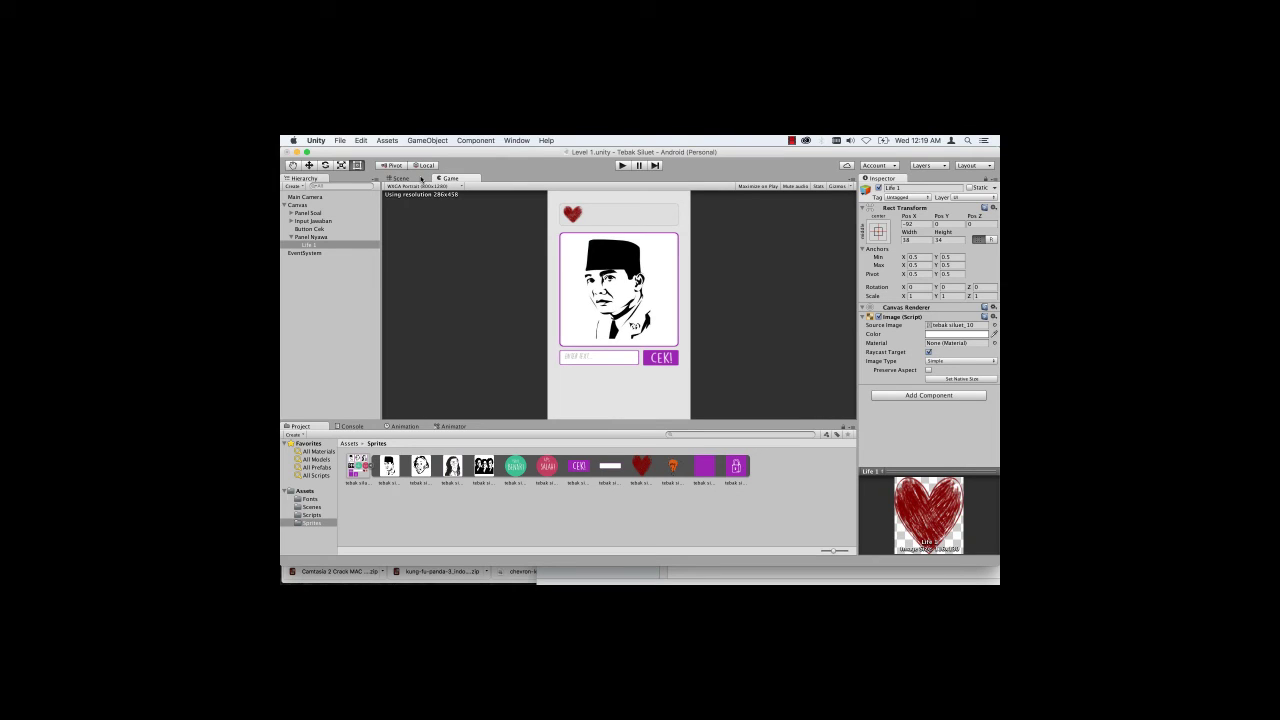
{"action": "left_click", "coordinate": [421, 179]}
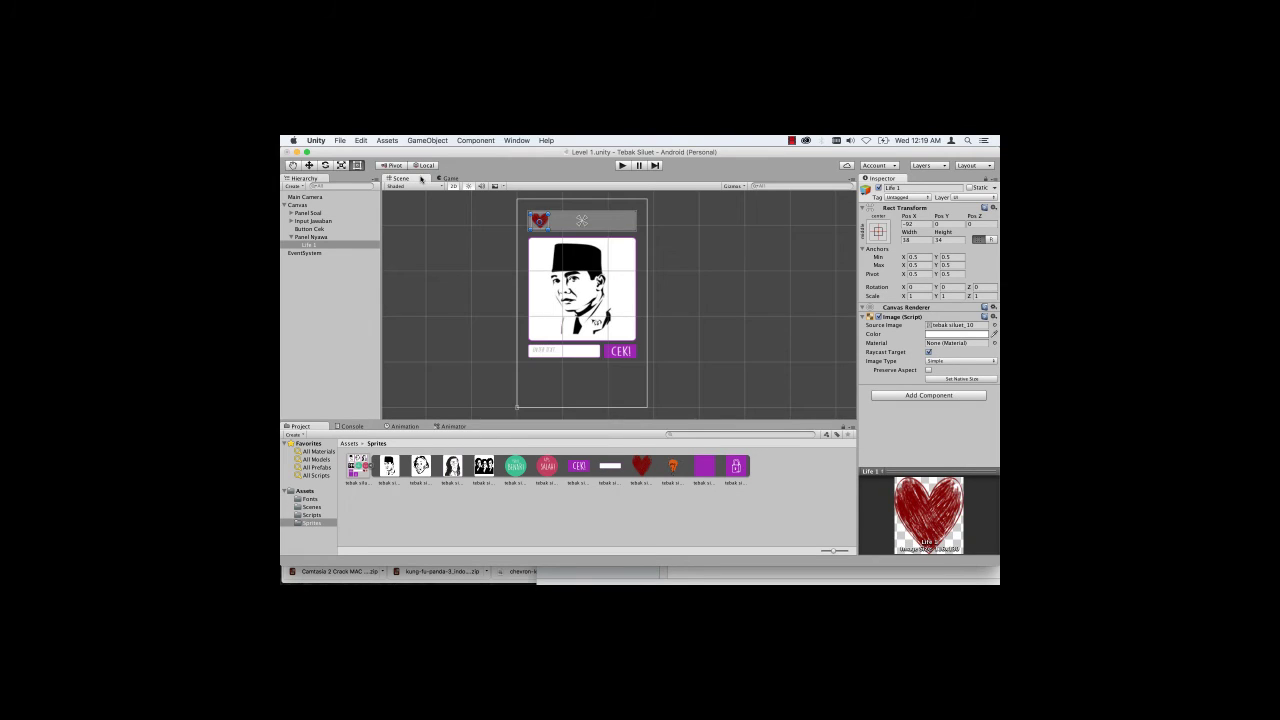
Step: Alt-anchor the Life 1 heart to Panel Nyawa's middle-left, setting its position too
{"action": "left_click", "coordinate": [879, 232]}
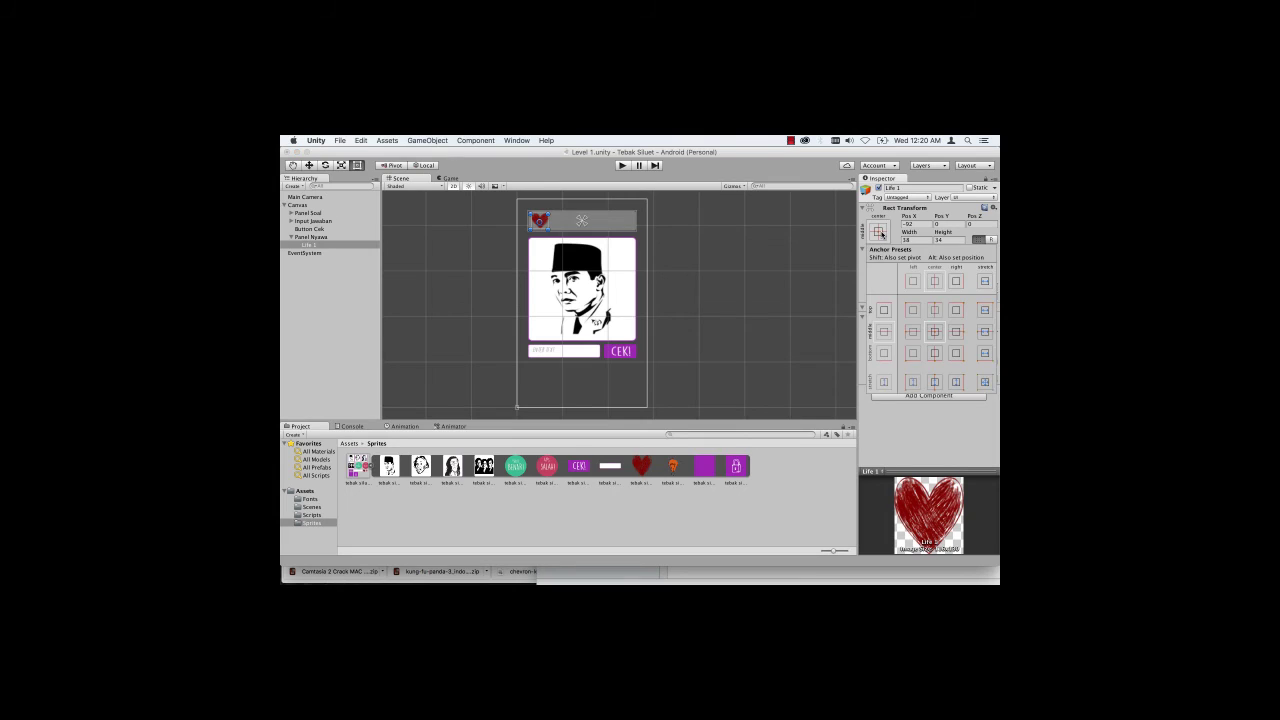
{"action": "key", "text": "alt"}
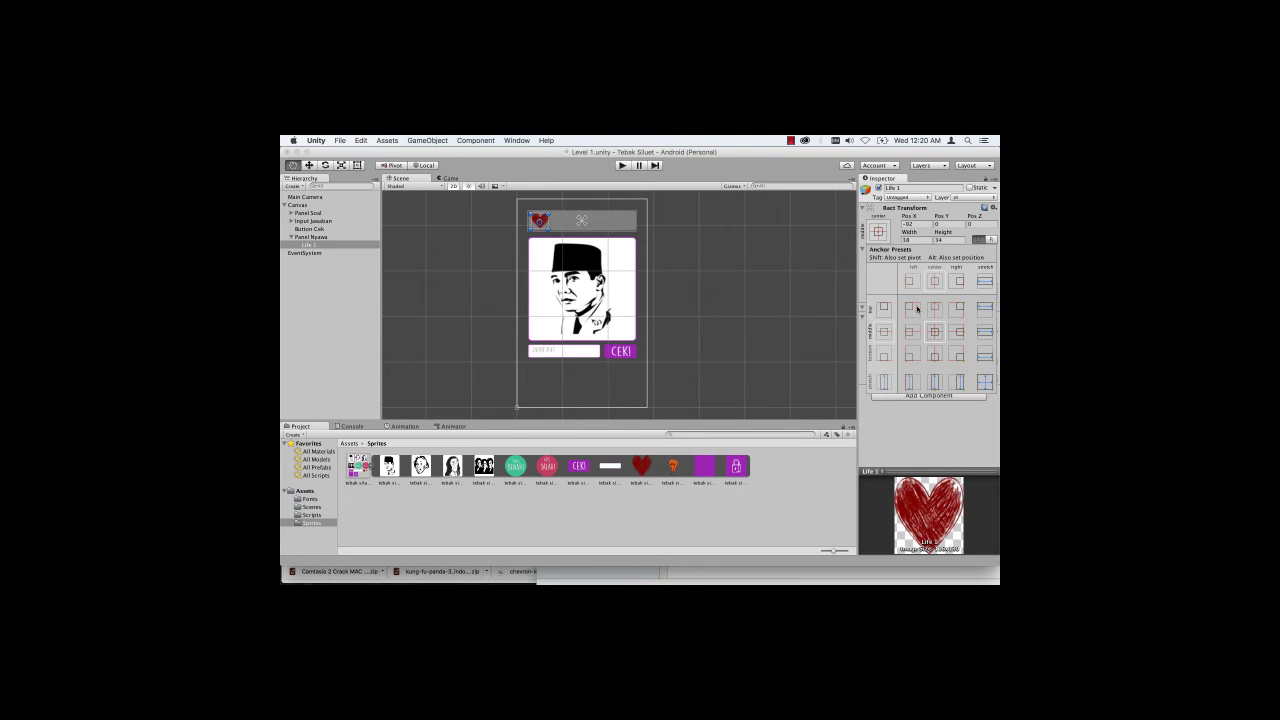
{"action": "left_click", "coordinate": [912, 331], "text": "alt"}
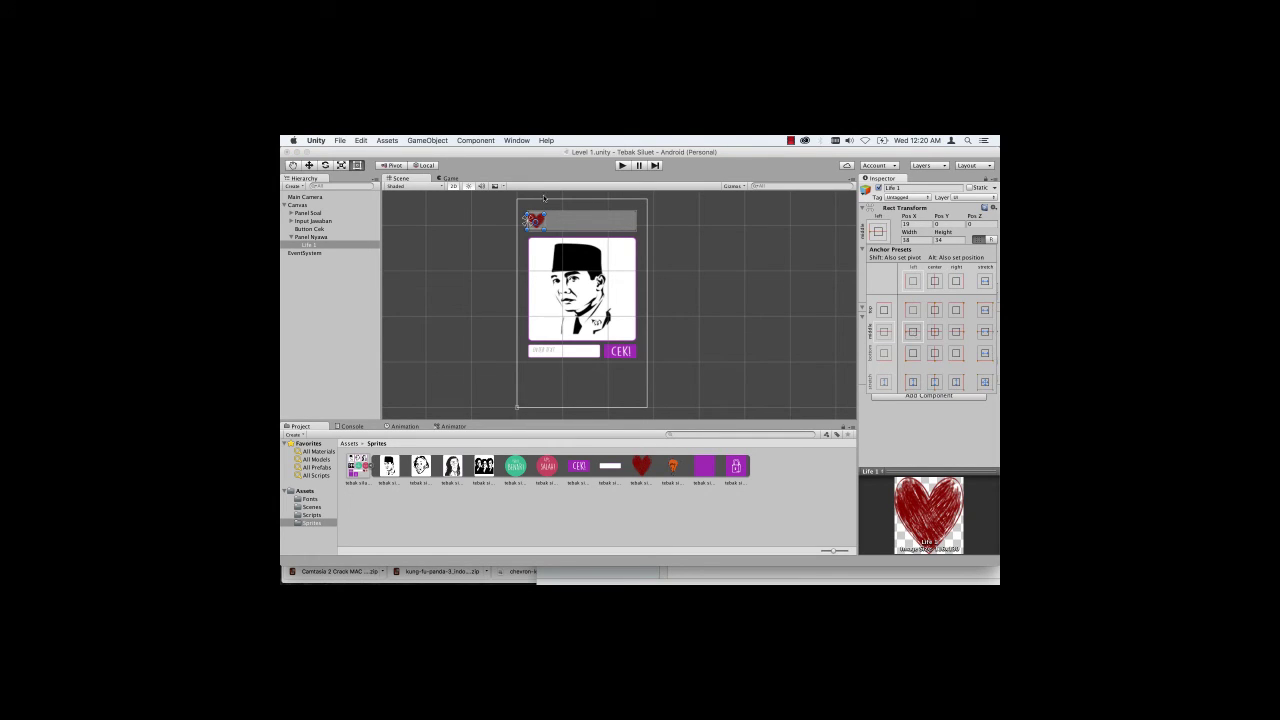
{"action": "left_click", "coordinate": [446, 181]}
{"action": "left_click", "coordinate": [446, 180]}
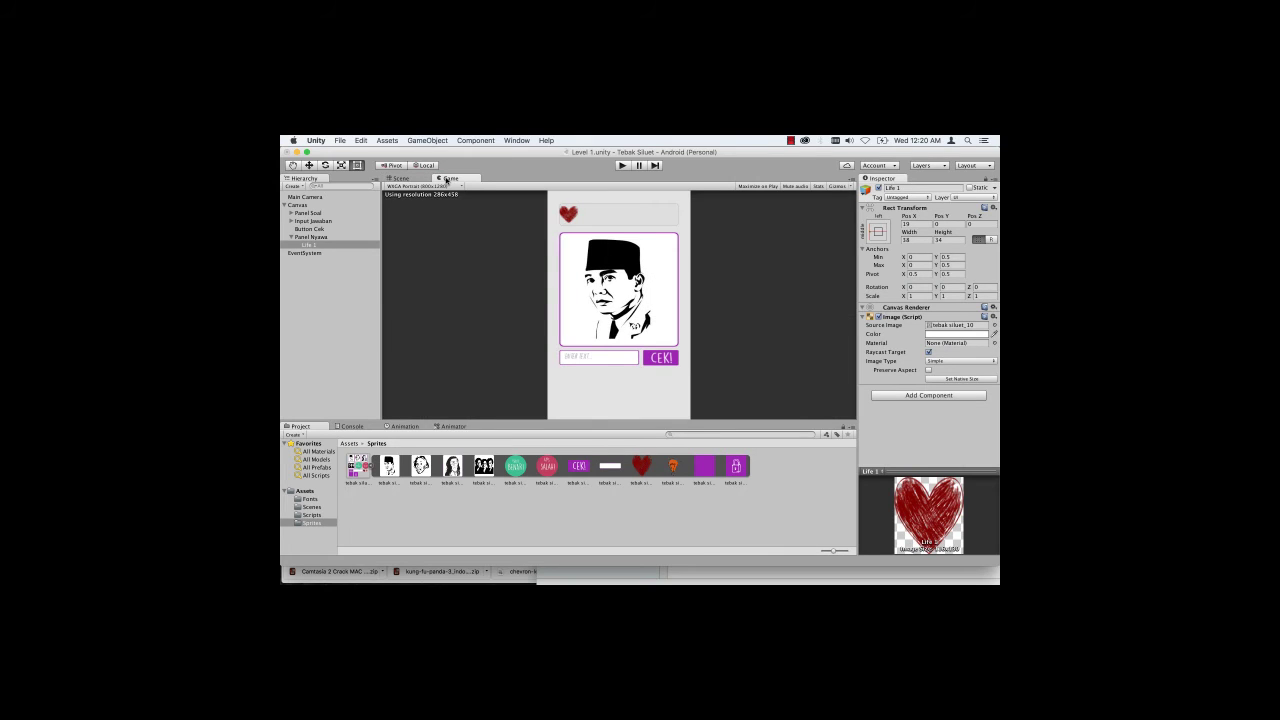
{"action": "left_click", "coordinate": [400, 178]}
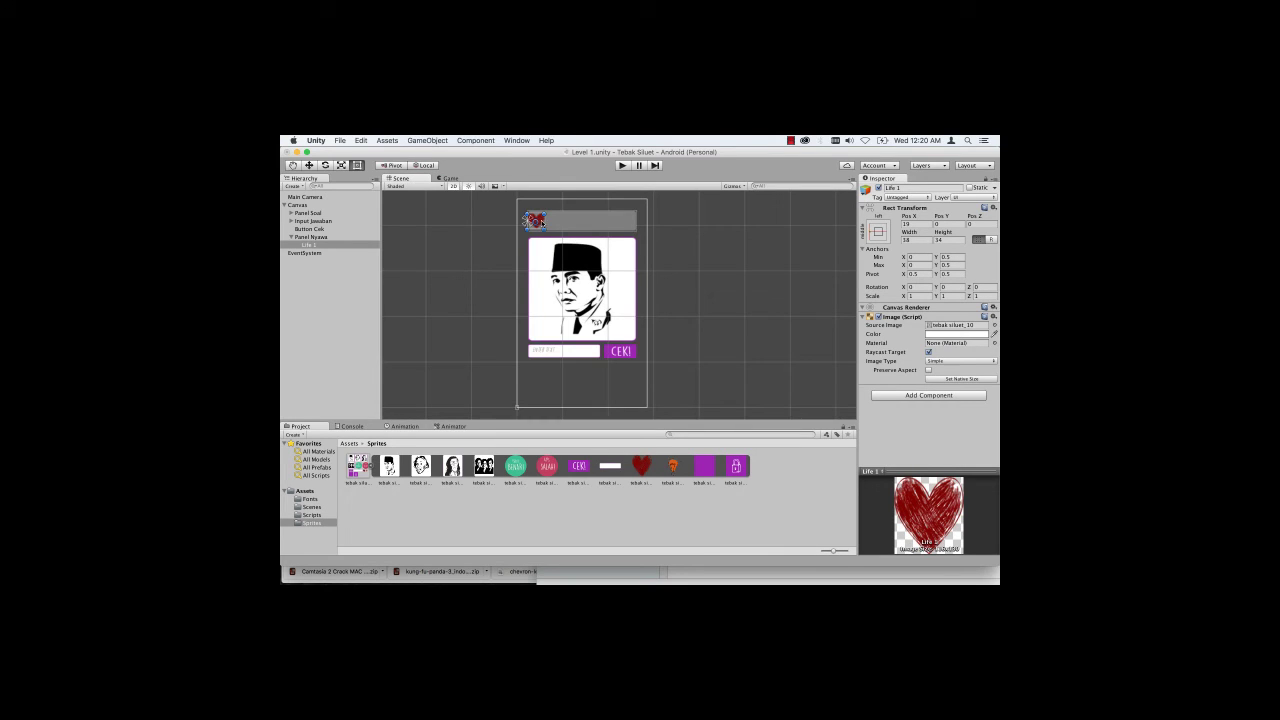
Step: Frame the heart and nudge it slightly right to Pos X 23
{"action": "key", "text": "f"}
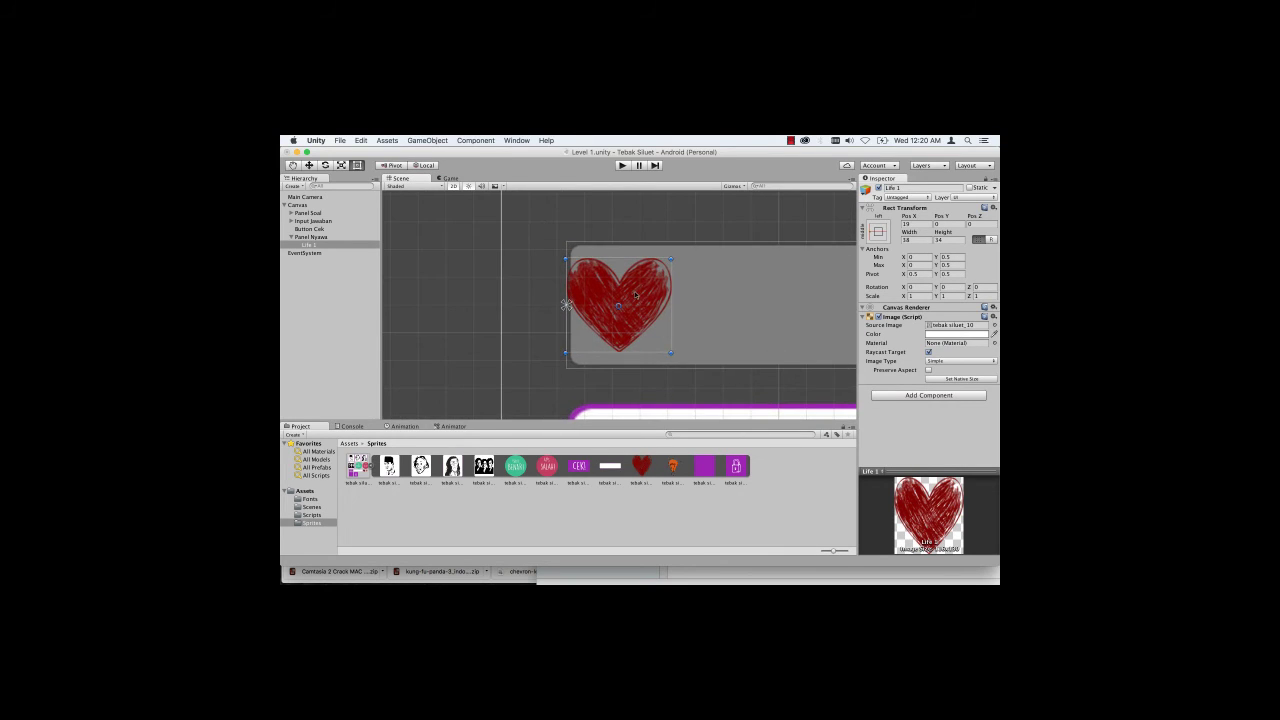
{"action": "left_click_drag", "start_coordinate": [635, 294], "coordinate": [656, 294]}
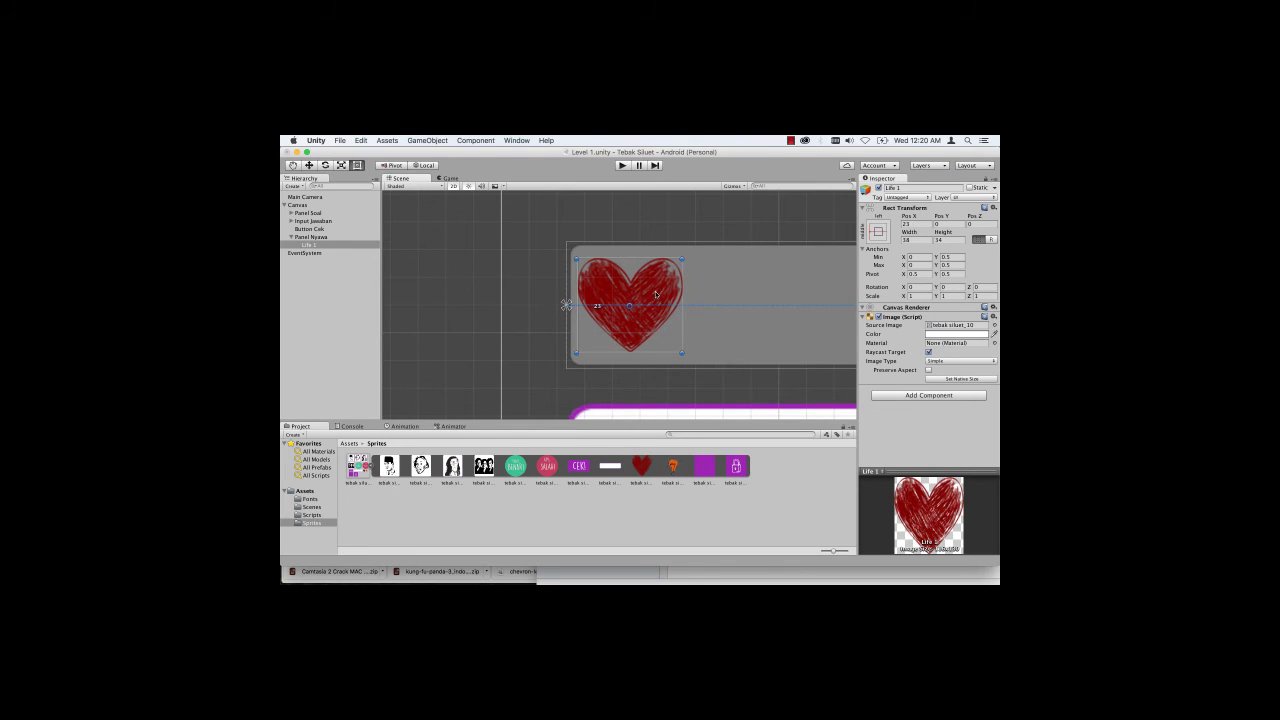
{"action": "scroll", "coordinate": [657, 293], "scroll_direction": "down", "scroll_amount": 5}
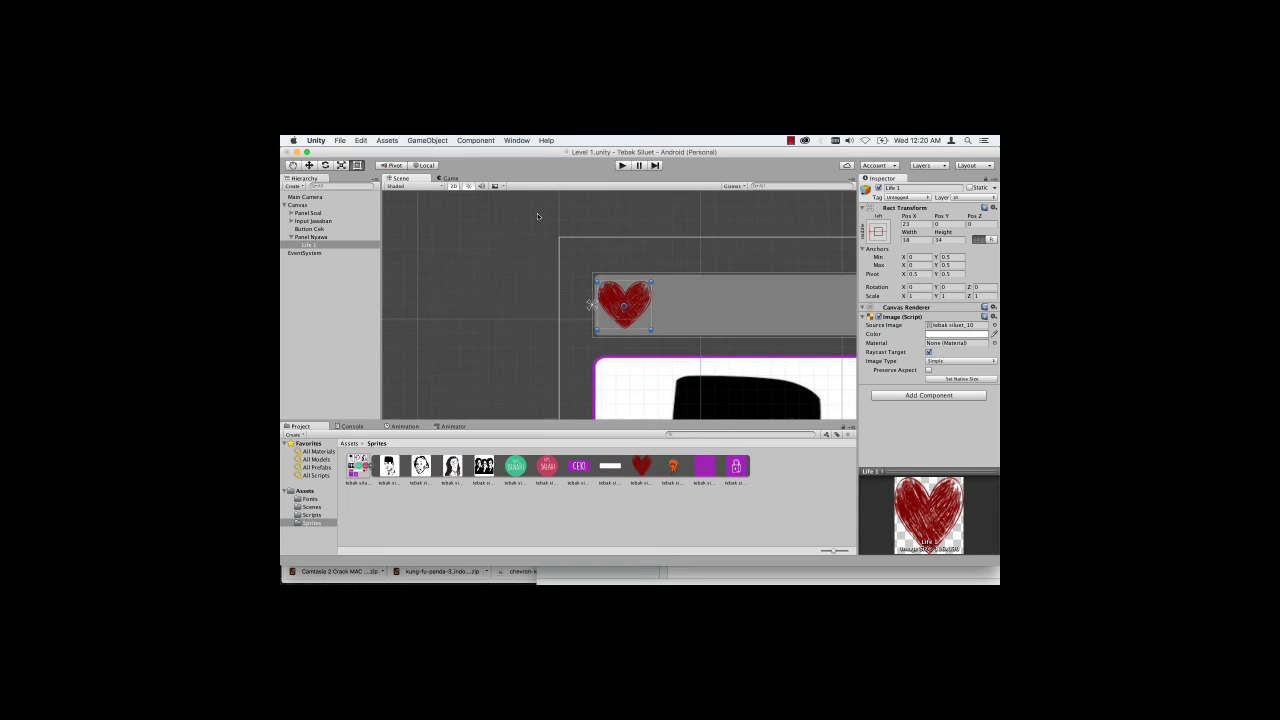
{"action": "left_click", "coordinate": [292, 165]}
{"action": "left_click_drag", "start_coordinate": [696, 240], "coordinate": [502, 208]}
Step: Duplicate Life 1 as Life 2 and move it right of the first heart
{"action": "left_click", "coordinate": [316, 245]}
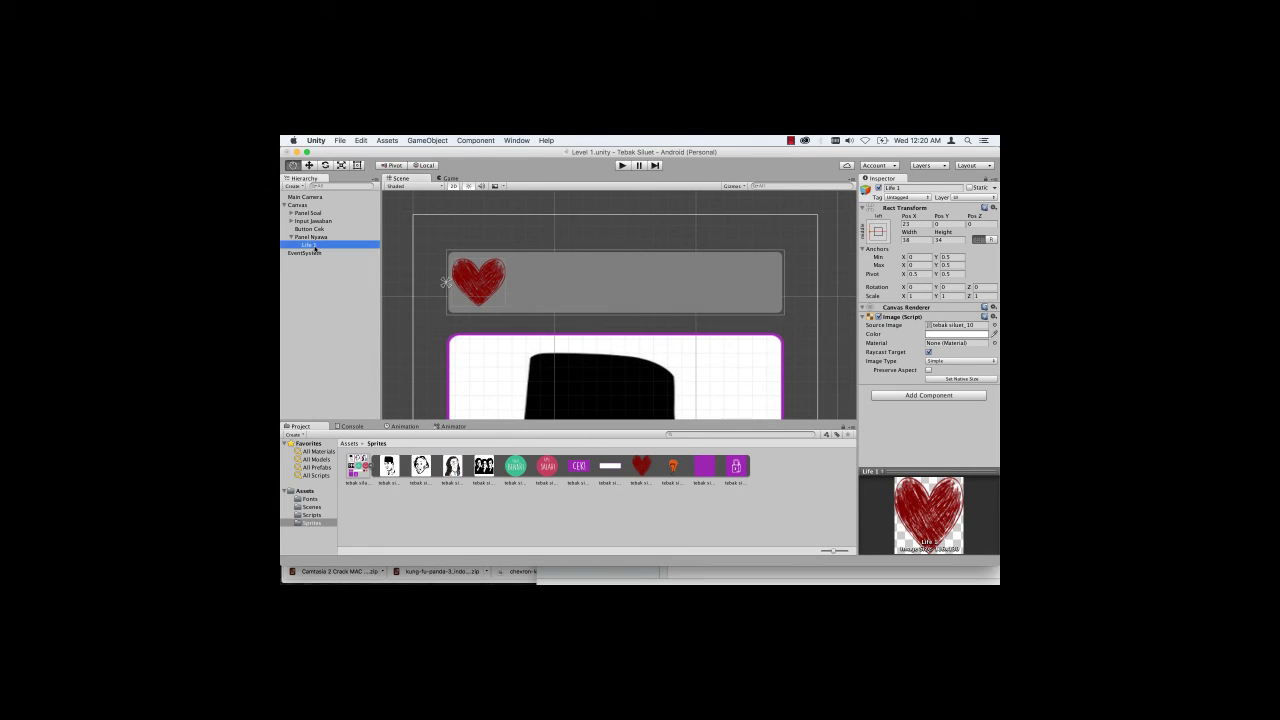
{"action": "key", "text": "super+d"}
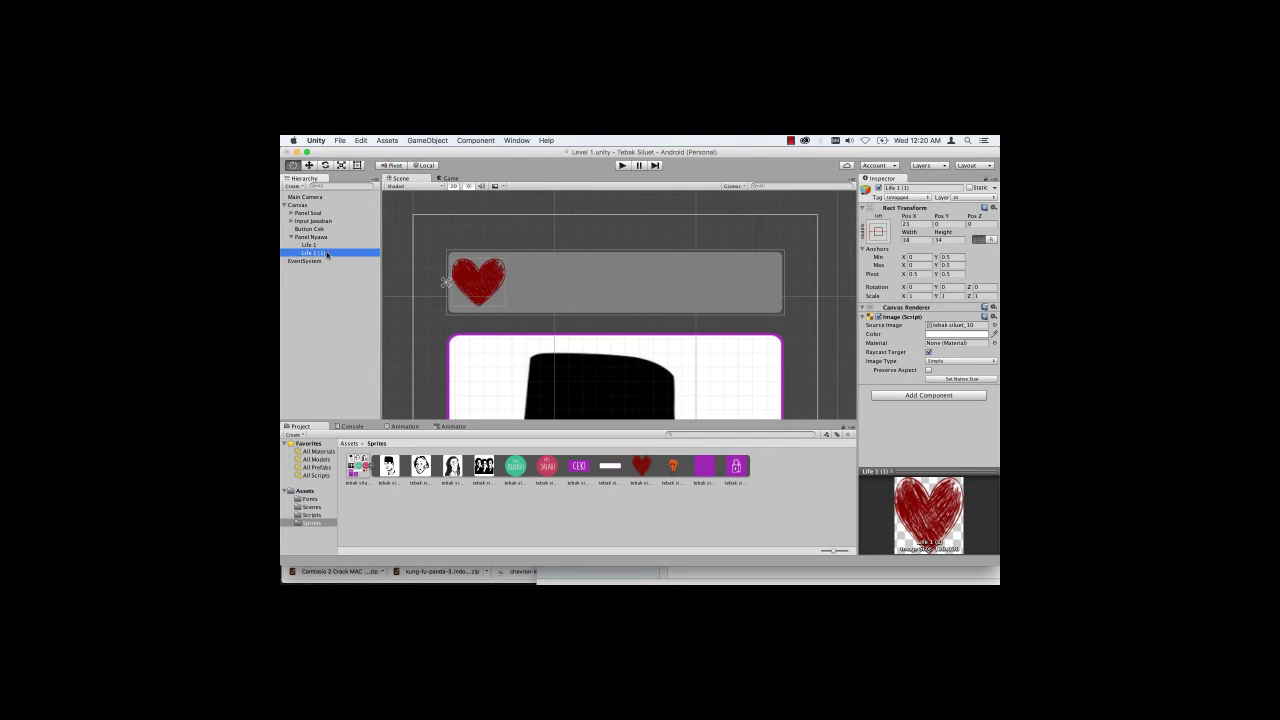
{"action": "left_click", "coordinate": [927, 188]}
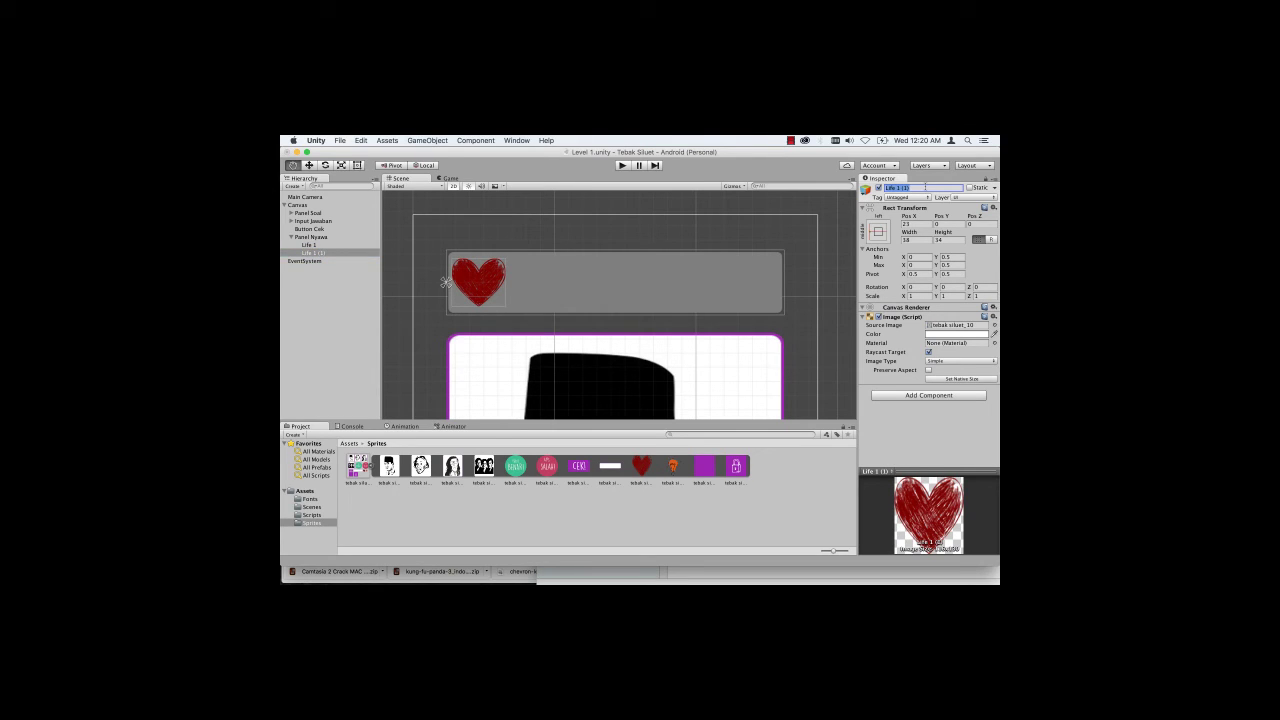
{"action": "left_click", "coordinate": [925, 187]}
{"action": "type", "text": "2"}
{"action": "key", "text": "Return"}
{"action": "key", "text": "t"}
{"action": "left_click_drag", "start_coordinate": [482, 278], "coordinate": [561, 271]}
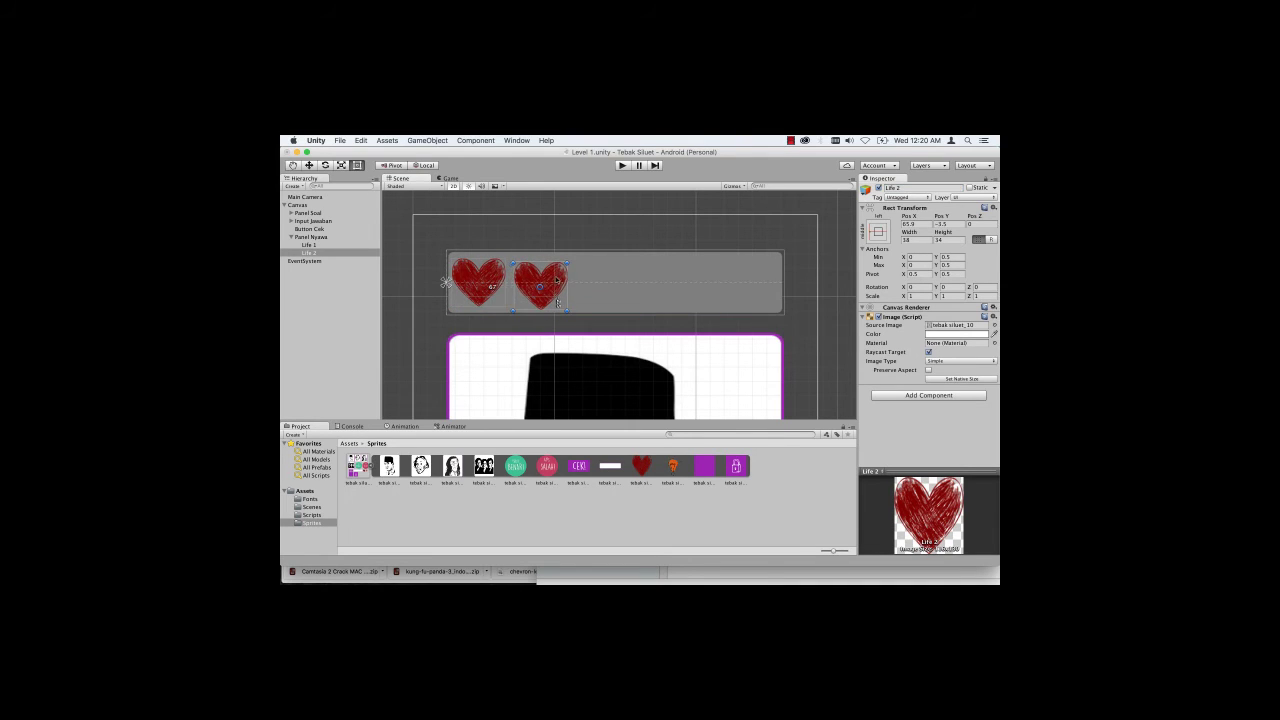
Step: Duplicate Life 2 as Life 3, place it right of the second heart, and preview the row
{"action": "left_click", "coordinate": [344, 256]}
{"action": "key", "text": "ctrl+d"}
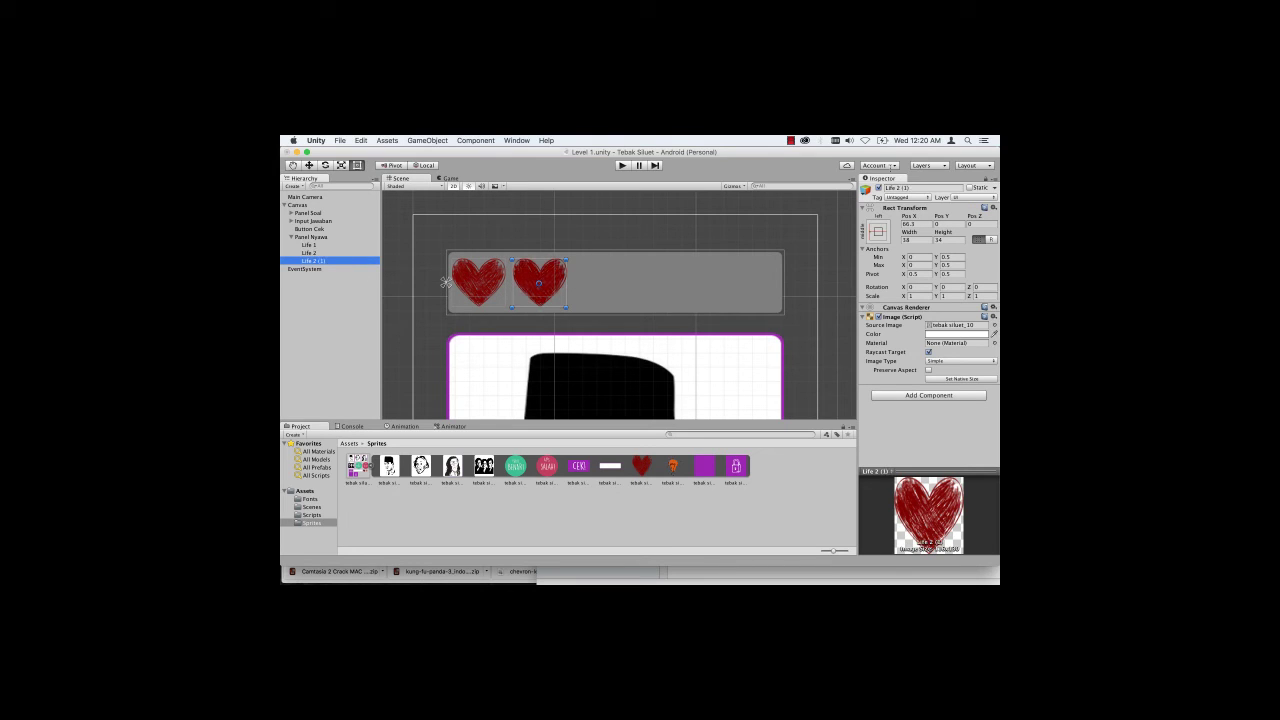
{"action": "left_click", "coordinate": [905, 187]}
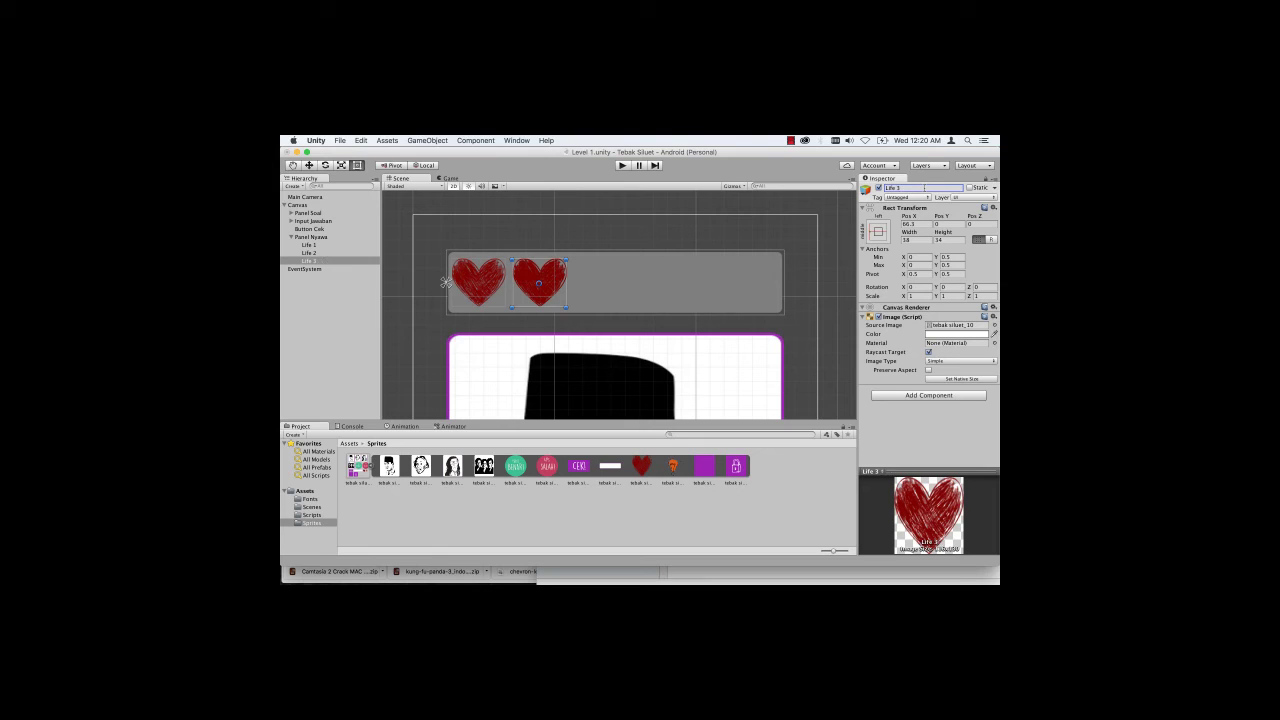
{"action": "left_click_drag", "start_coordinate": [546, 272], "coordinate": [629, 272]}
{"action": "left_click", "coordinate": [457, 180]}
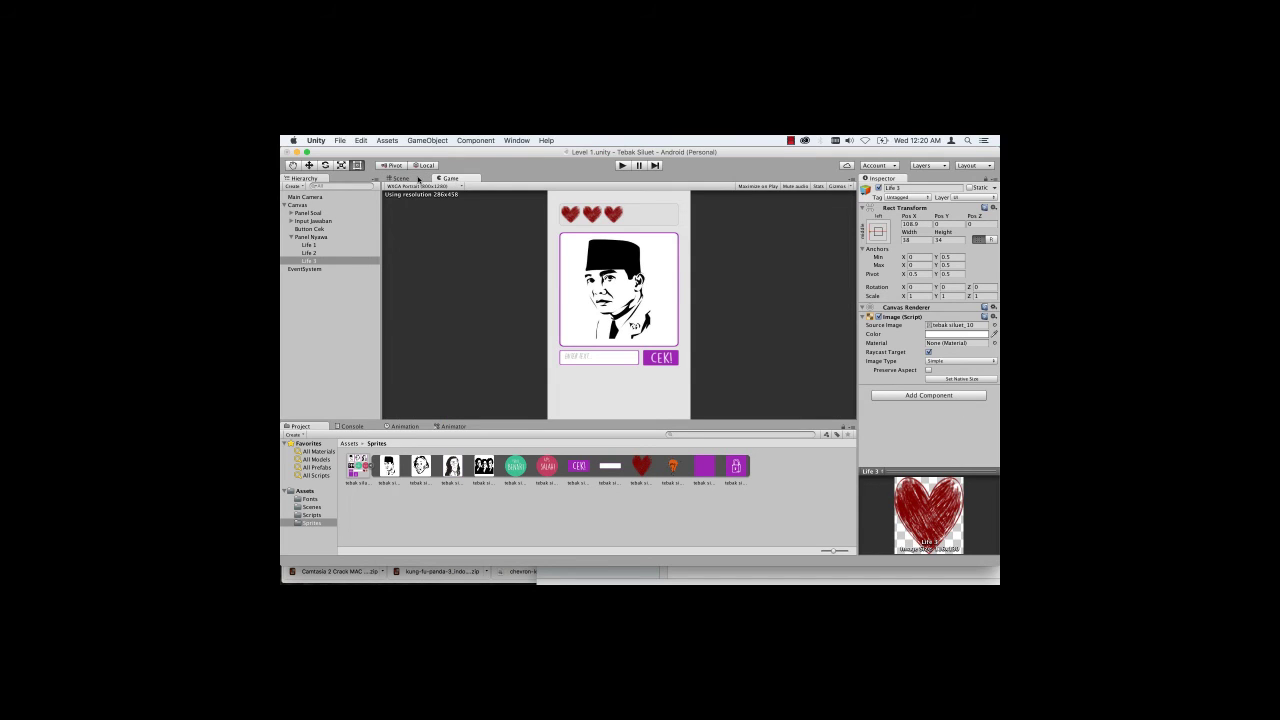
{"action": "left_click", "coordinate": [417, 179]}
{"action": "left_click", "coordinate": [322, 237]}
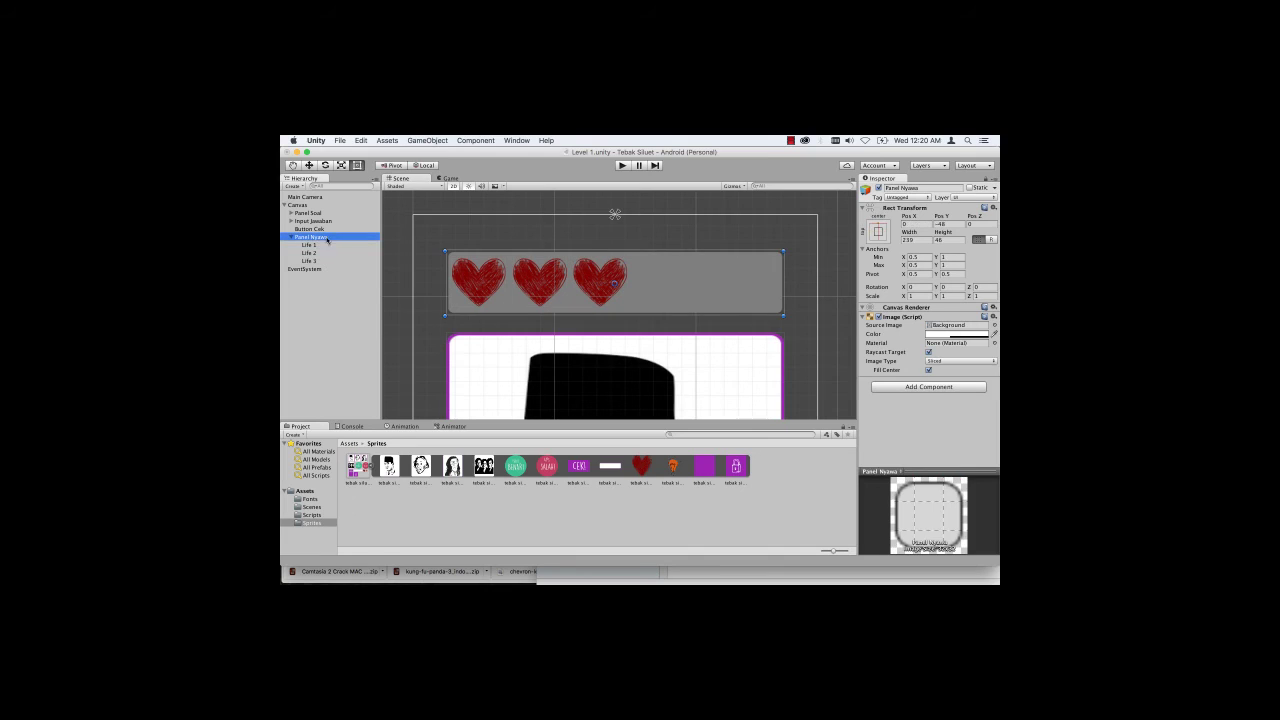
Step: Duplicate Life 3, rename the copy Clue, and give it the lightbulb sprite
{"action": "right_click", "coordinate": [331, 237]}
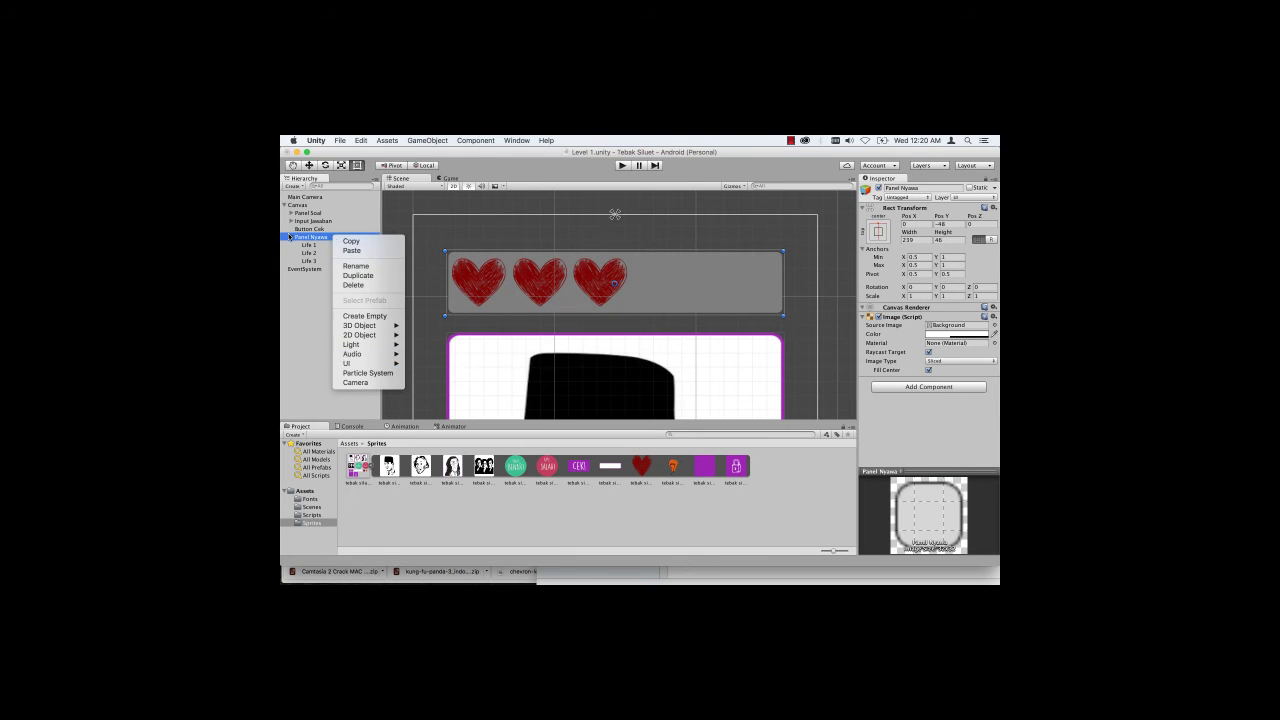
{"action": "left_click", "coordinate": [310, 262]}
{"action": "left_click", "coordinate": [310, 262]}
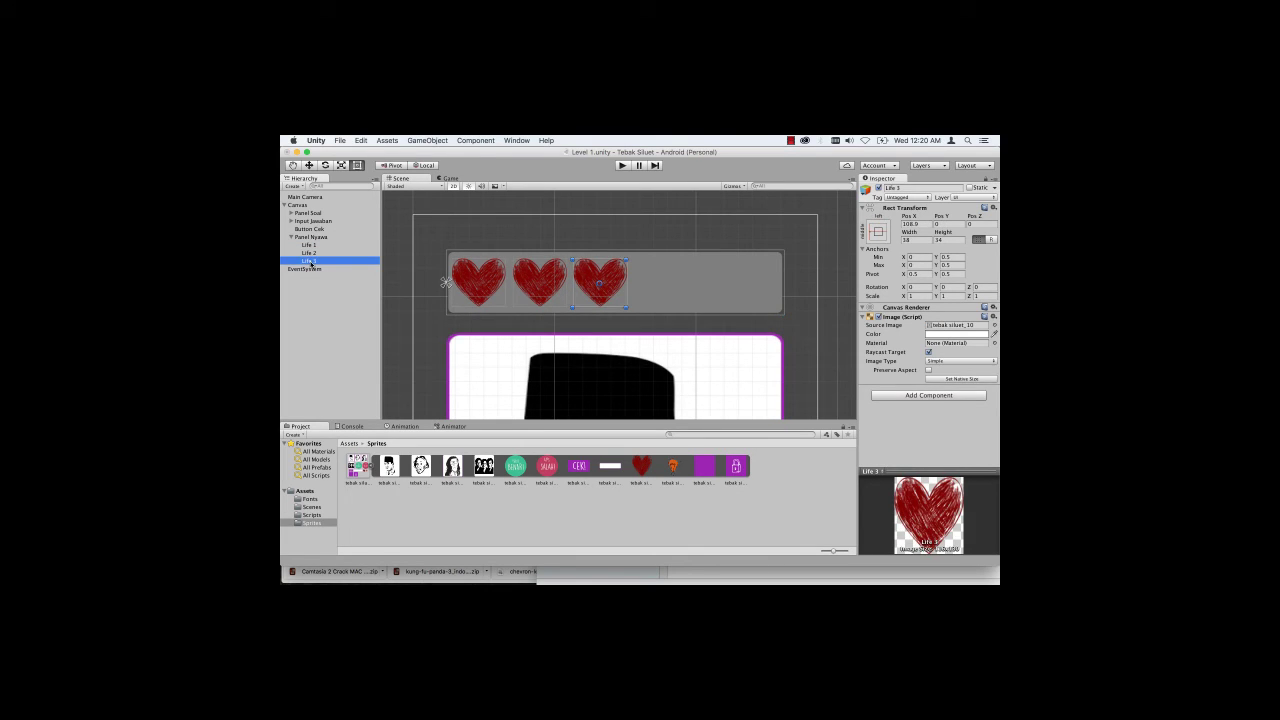
{"action": "key", "text": "ctrl+d"}
{"action": "left_click", "coordinate": [913, 187]}
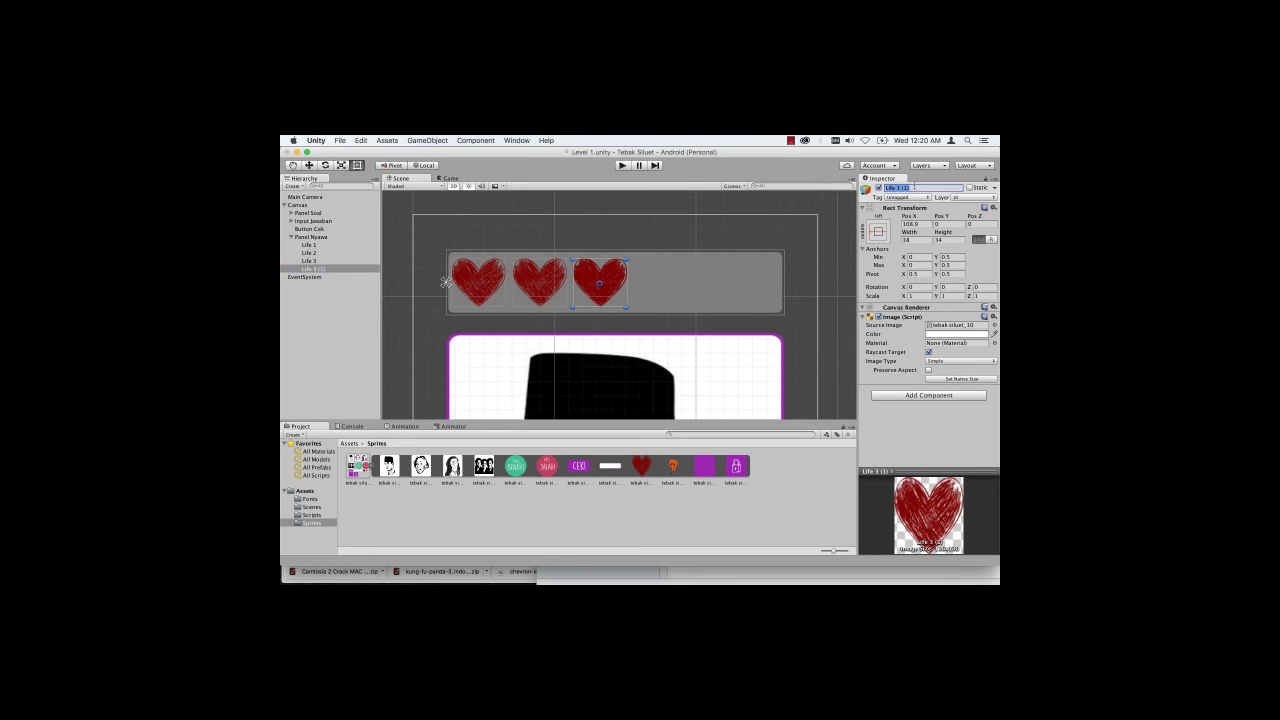
{"action": "type", "text": "L"}
{"action": "key", "text": "Return"}
{"action": "left_click_drag", "start_coordinate": [673, 466], "coordinate": [957, 325]}
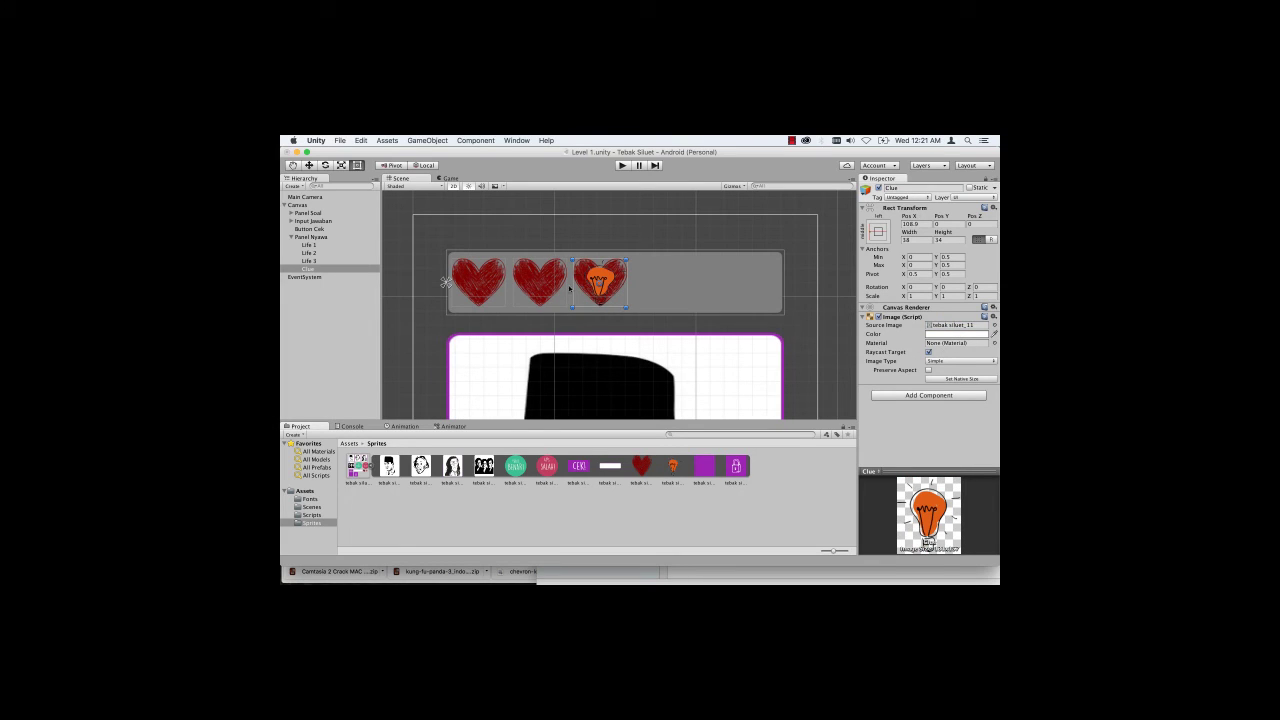
Step: Anchor Clue to the panel's middle-right and resize it to 36.2 by 42.6
{"action": "left_click", "coordinate": [879, 237]}
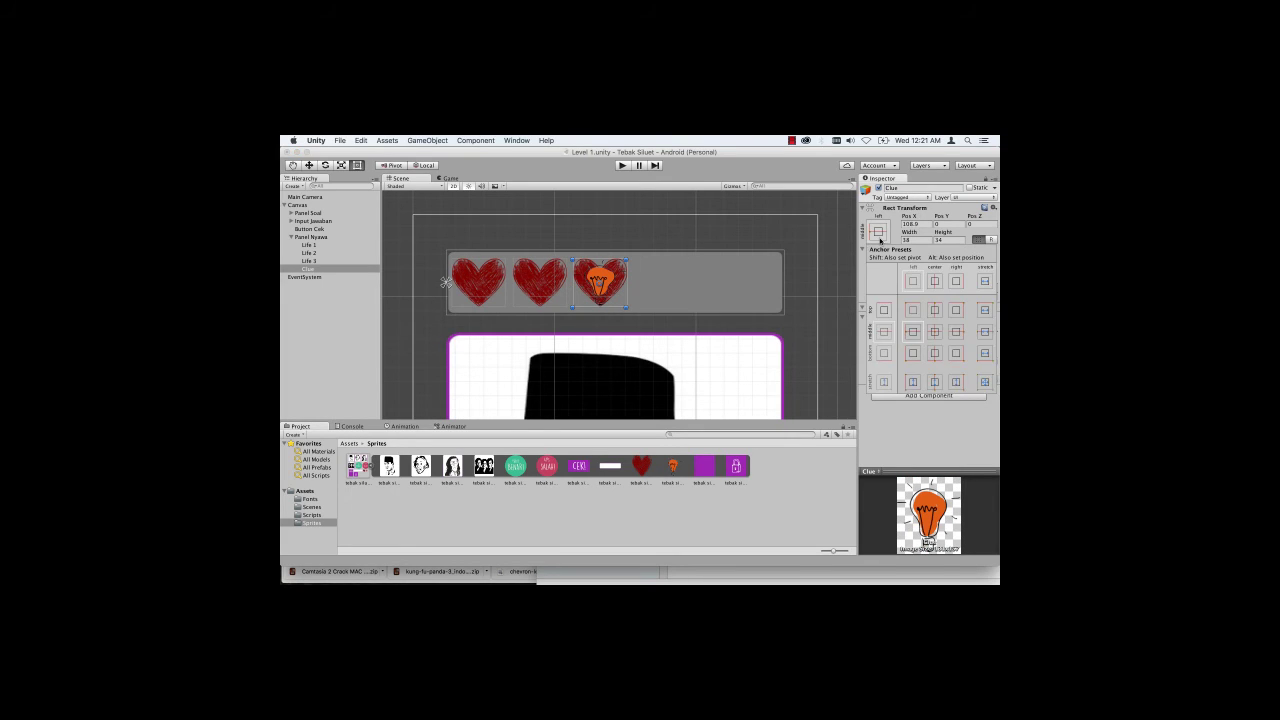
{"action": "left_click", "coordinate": [952, 332], "text": "alt"}
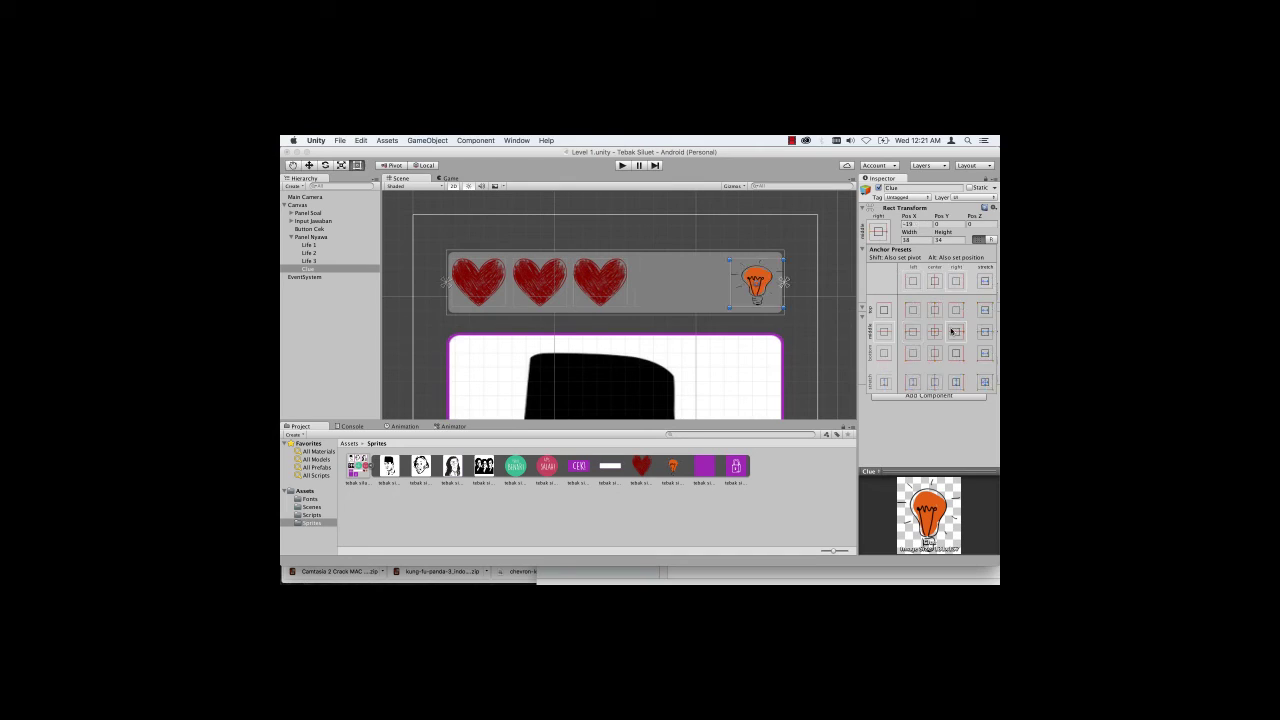
{"action": "left_click", "coordinate": [731, 262]}
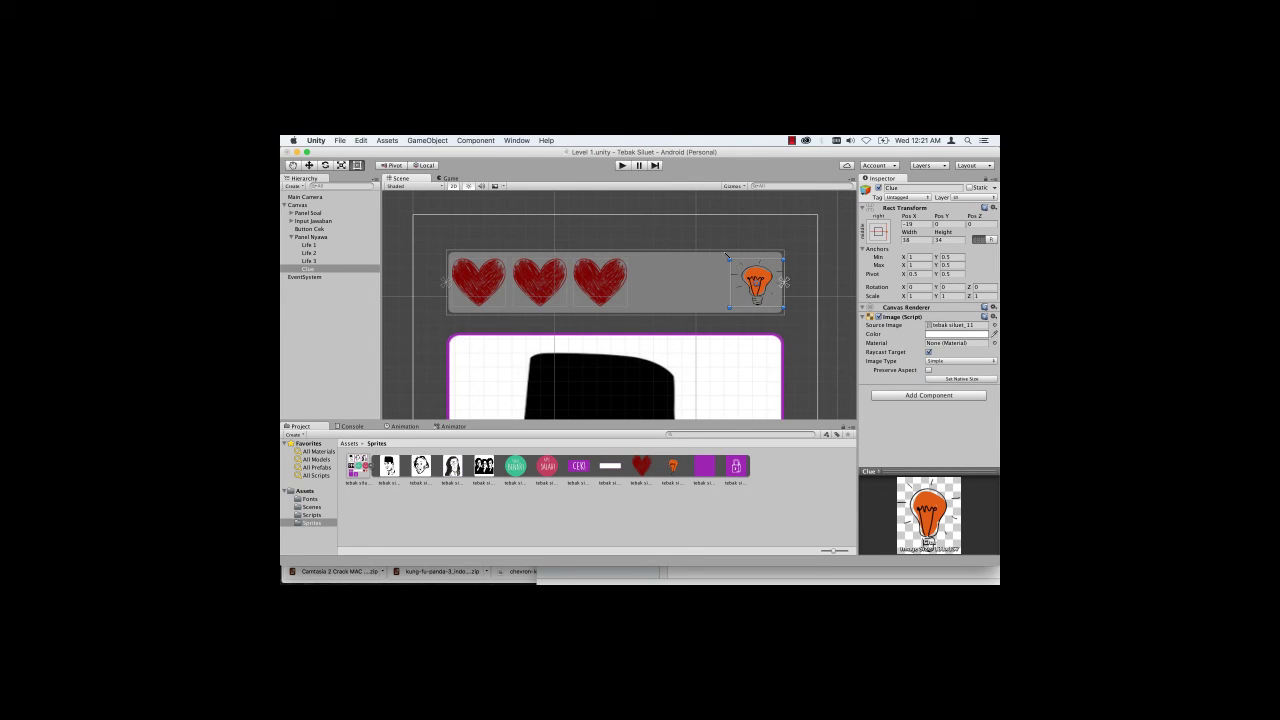
{"action": "left_click_drag", "start_coordinate": [784, 259], "coordinate": [777, 253]}
{"action": "left_click_drag", "start_coordinate": [733, 302], "coordinate": [725, 311]}
{"action": "left_click", "coordinate": [451, 178]}
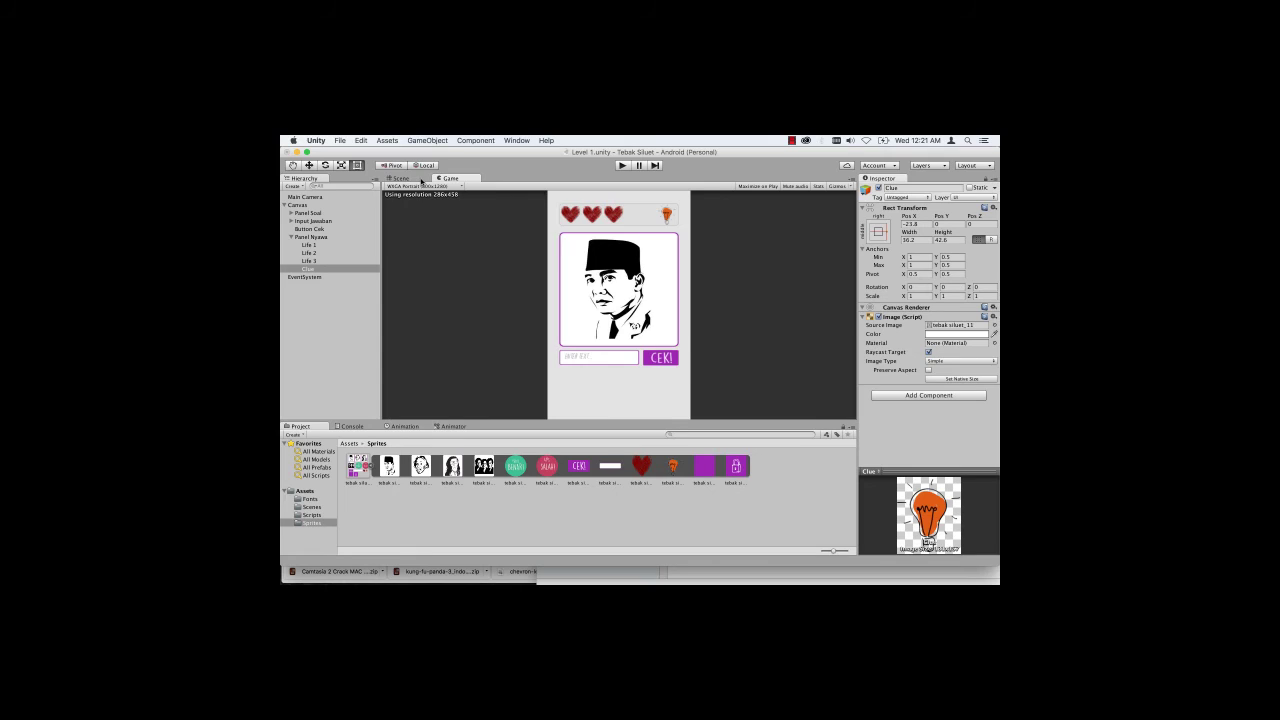
Step: Play-test the level showing three hearts, the lightbulb and CEK! button, then view the Console
{"action": "left_click", "coordinate": [421, 180]}
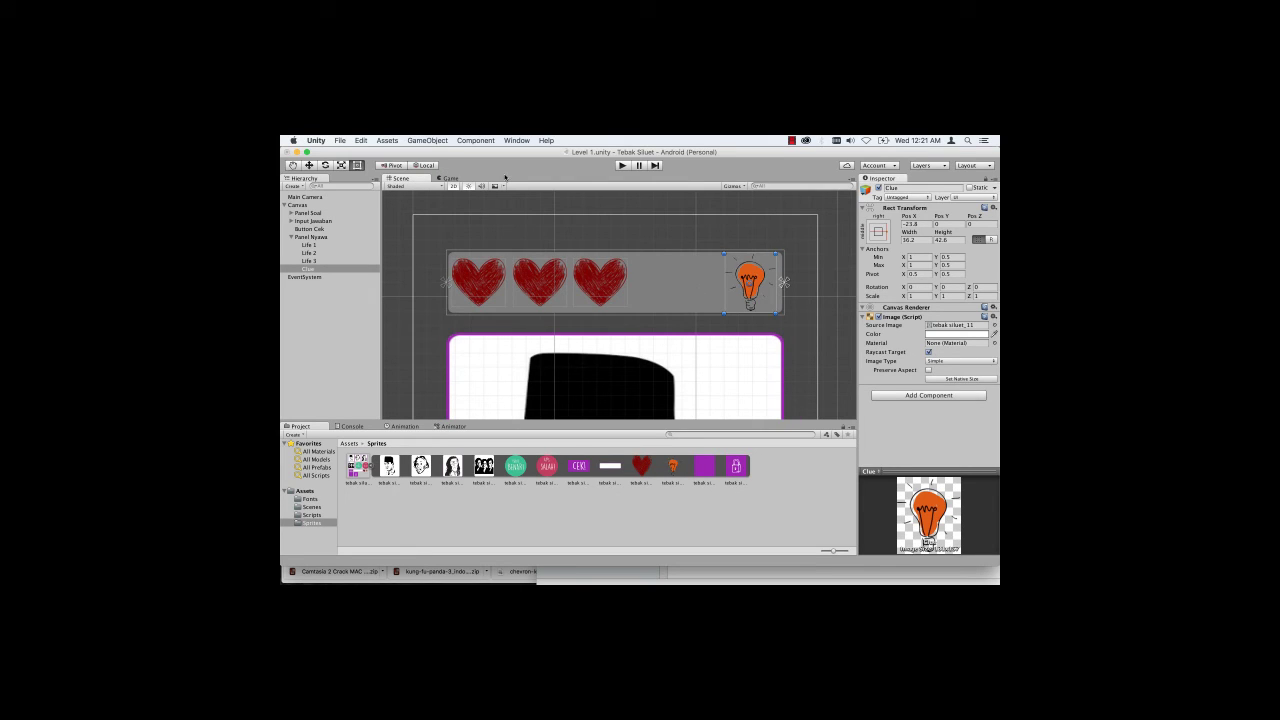
{"action": "left_click", "coordinate": [451, 178]}
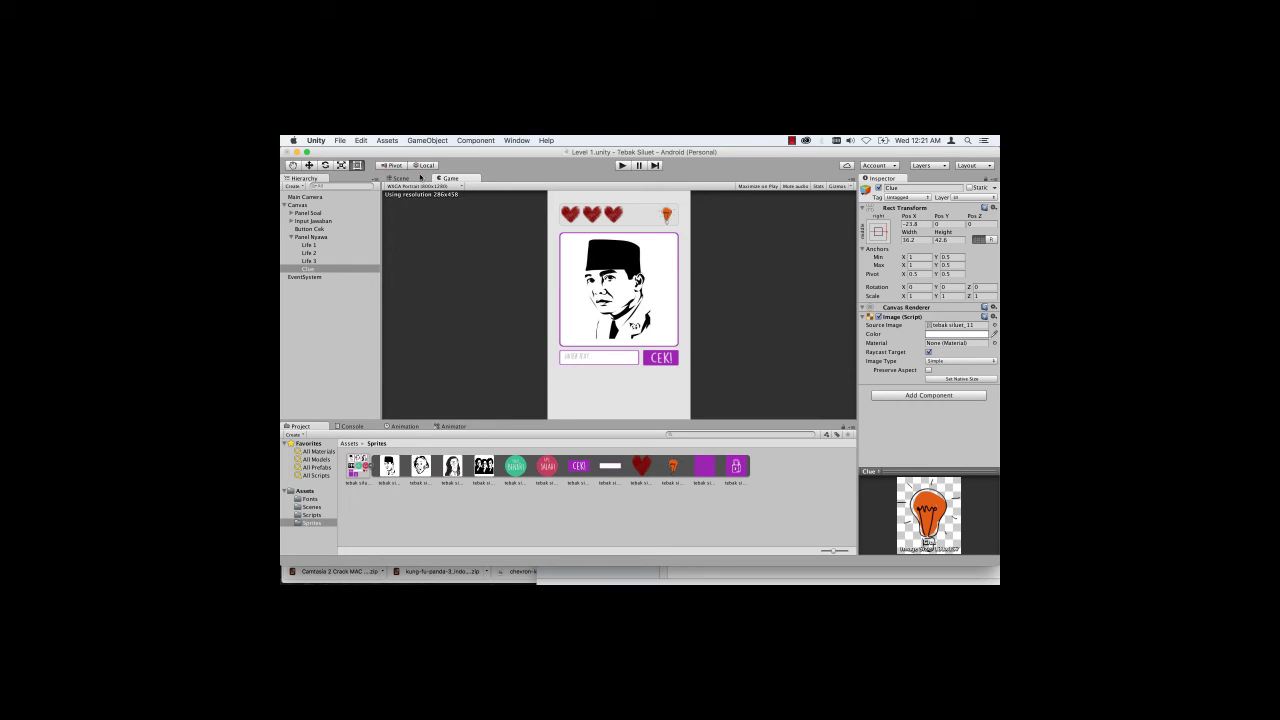
{"action": "left_click", "coordinate": [420, 177]}
{"action": "left_click", "coordinate": [450, 179]}
{"action": "left_click", "coordinate": [626, 166]}
{"action": "left_click", "coordinate": [400, 178]}
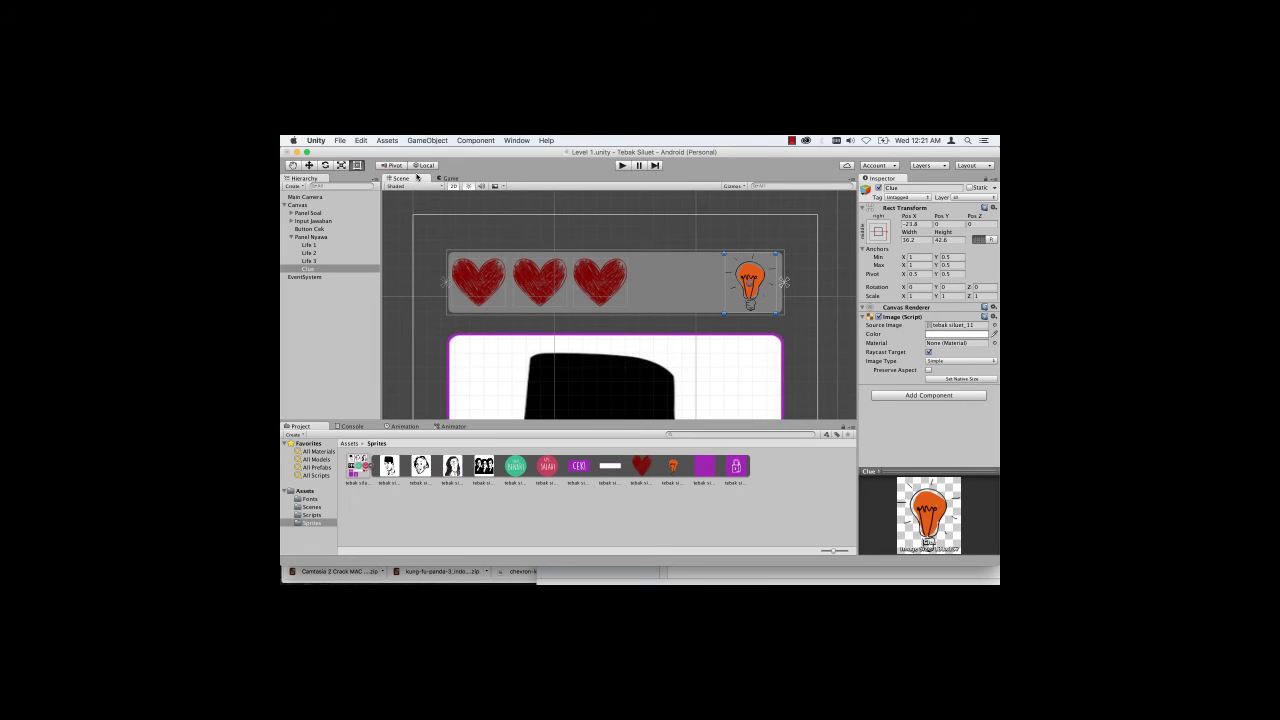
{"action": "left_click", "coordinate": [451, 179]}
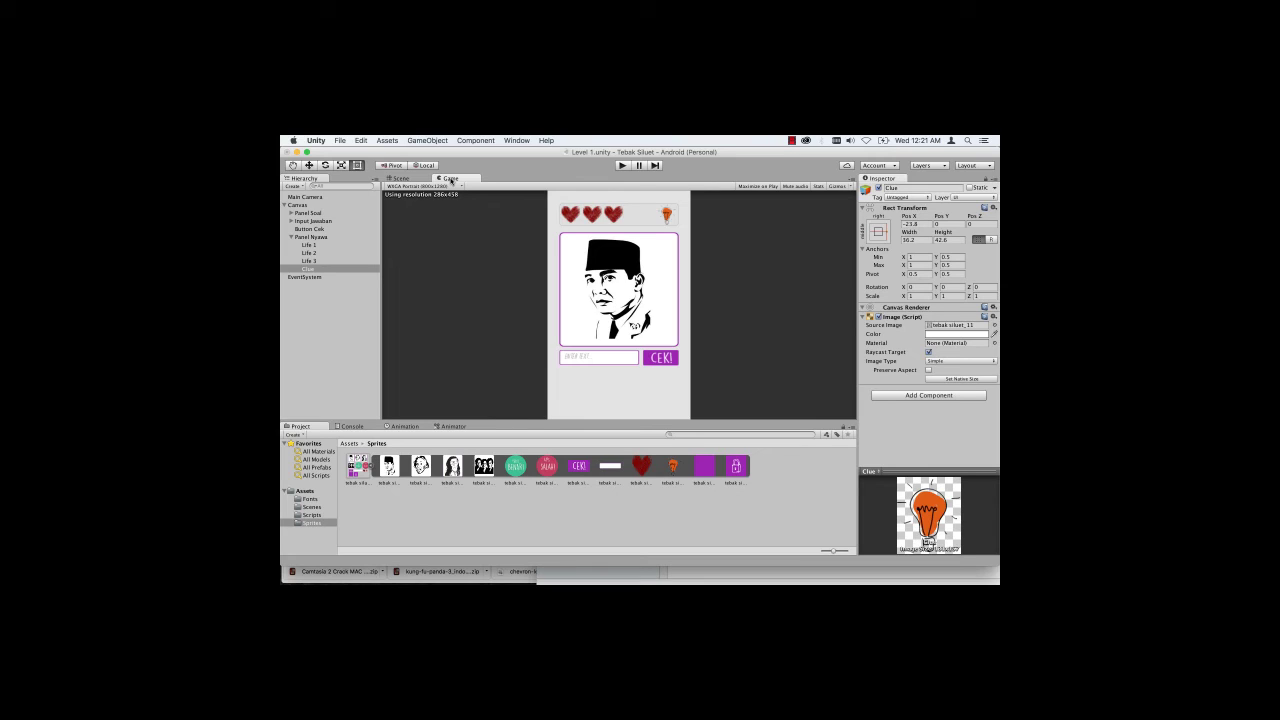
{"action": "left_click", "coordinate": [351, 426]}
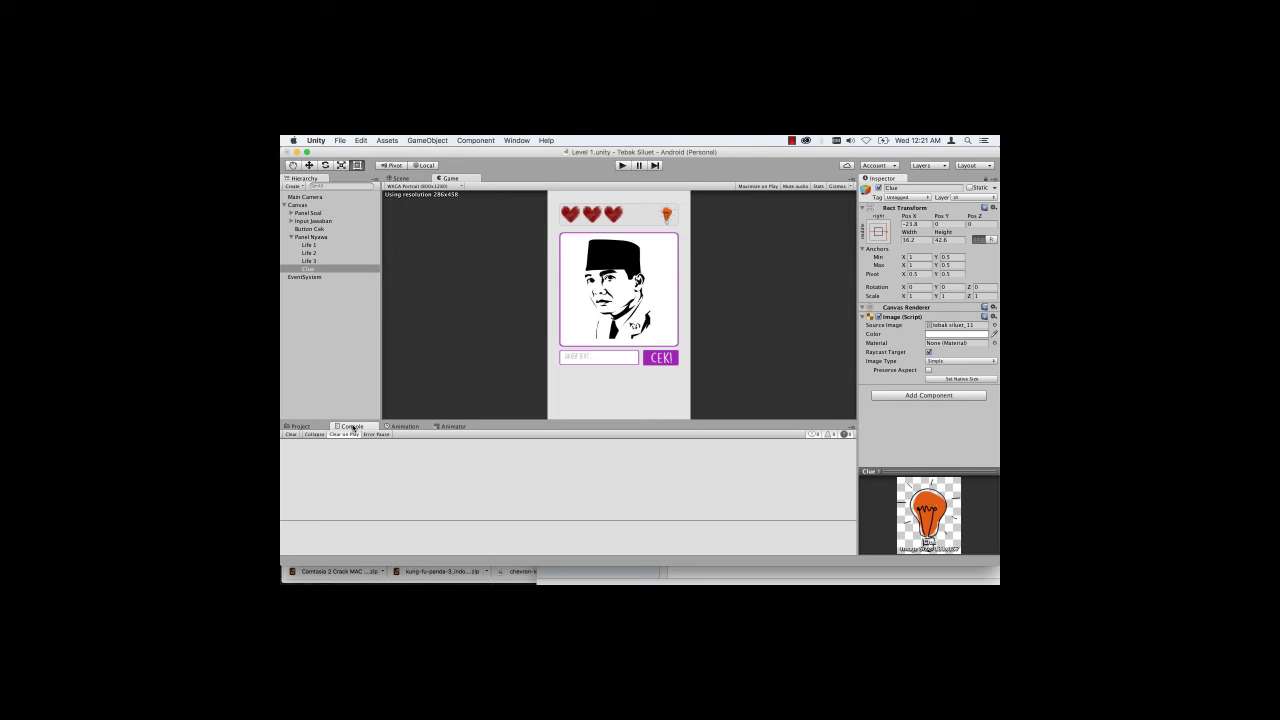
{"action": "left_click", "coordinate": [361, 140]}
Step: Add the Level 1 scene to the Scenes In Build list in Build Settings
{"action": "mouse_move", "coordinate": [340, 140]}
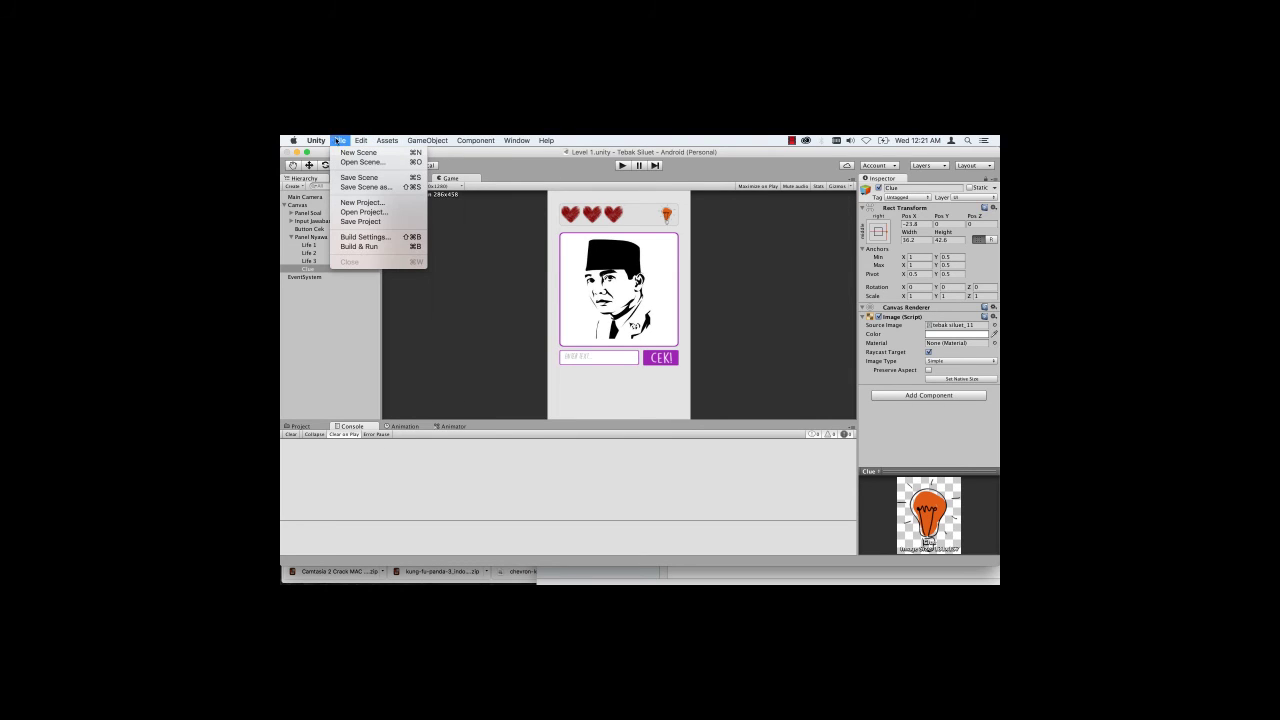
{"action": "left_click", "coordinate": [366, 237]}
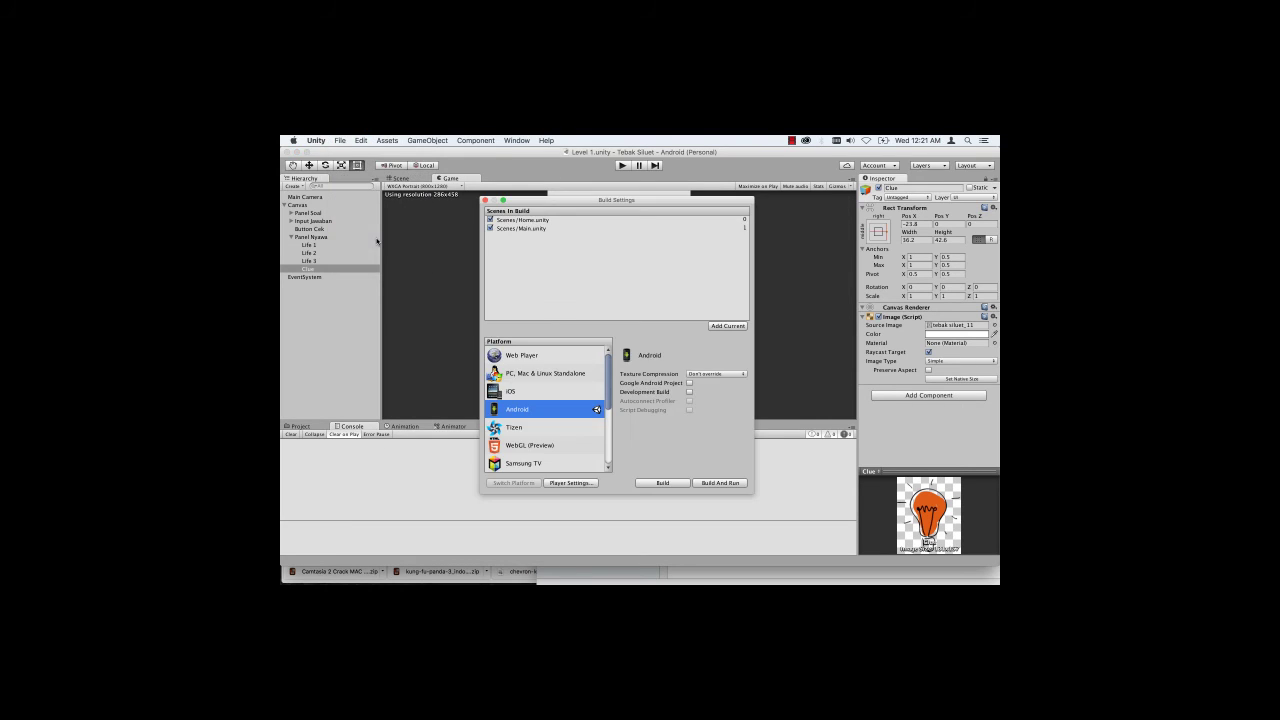
{"action": "left_click", "coordinate": [728, 326]}
{"action": "left_click", "coordinate": [486, 201]}
Step: Open the Home scene from Assets/Scenes, copy _GameManager, then open the Main scene
{"action": "left_click", "coordinate": [300, 427]}
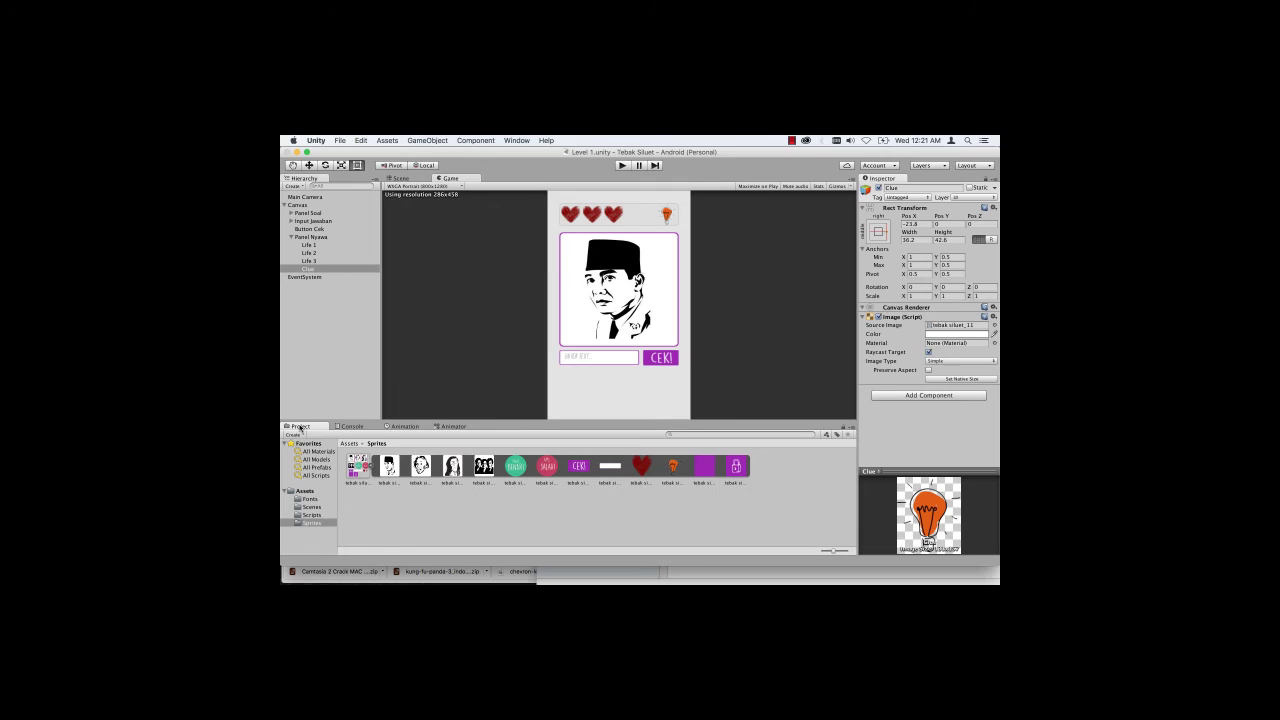
{"action": "left_click", "coordinate": [350, 443]}
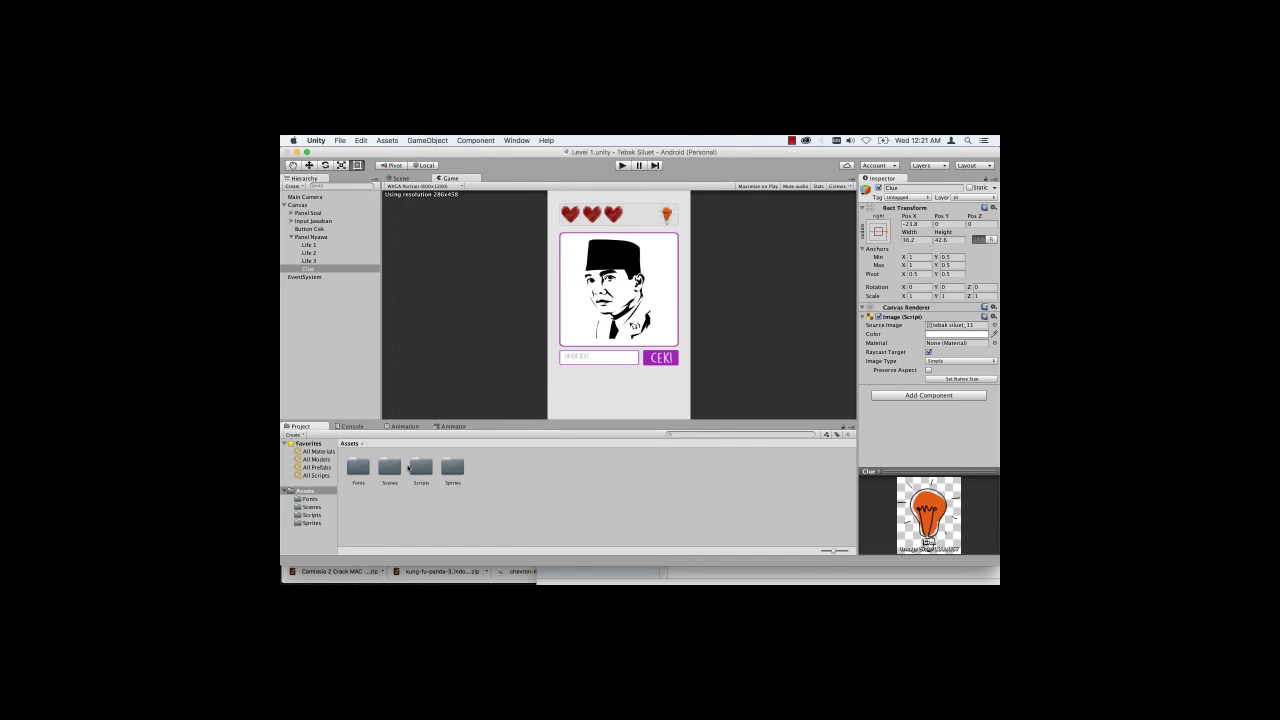
{"action": "double_click", "coordinate": [392, 467]}
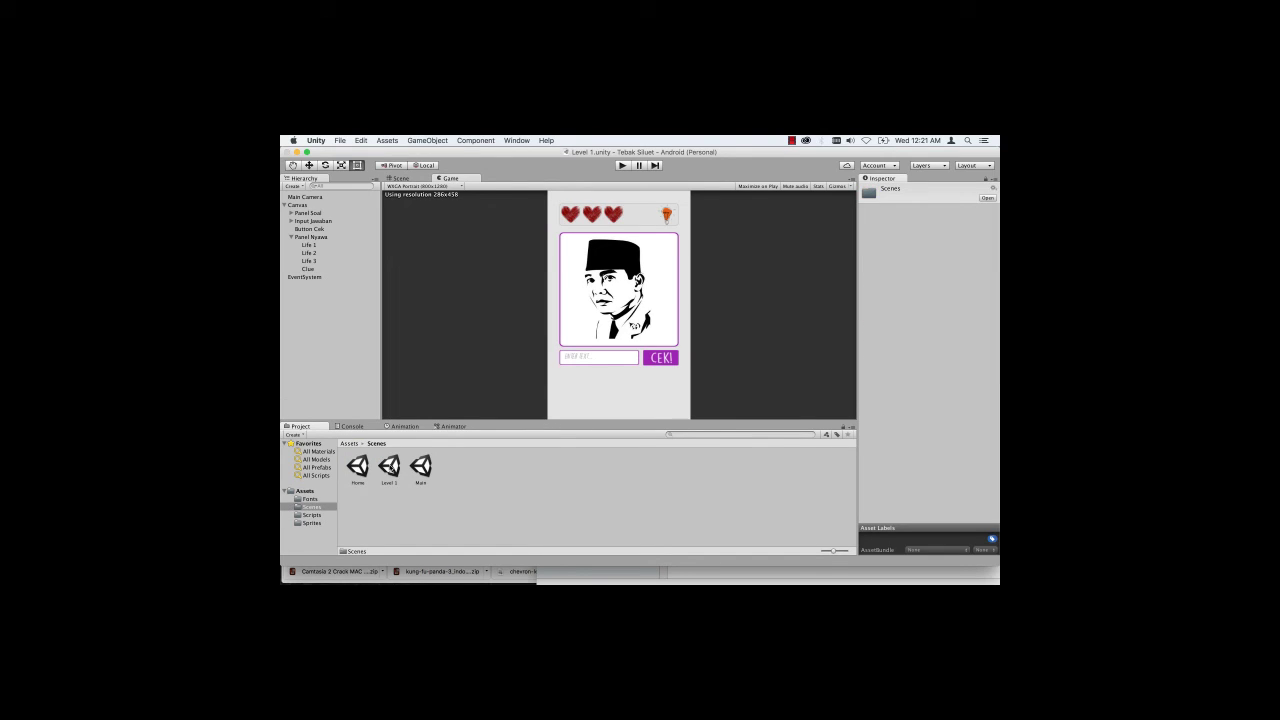
{"action": "double_click", "coordinate": [358, 466]}
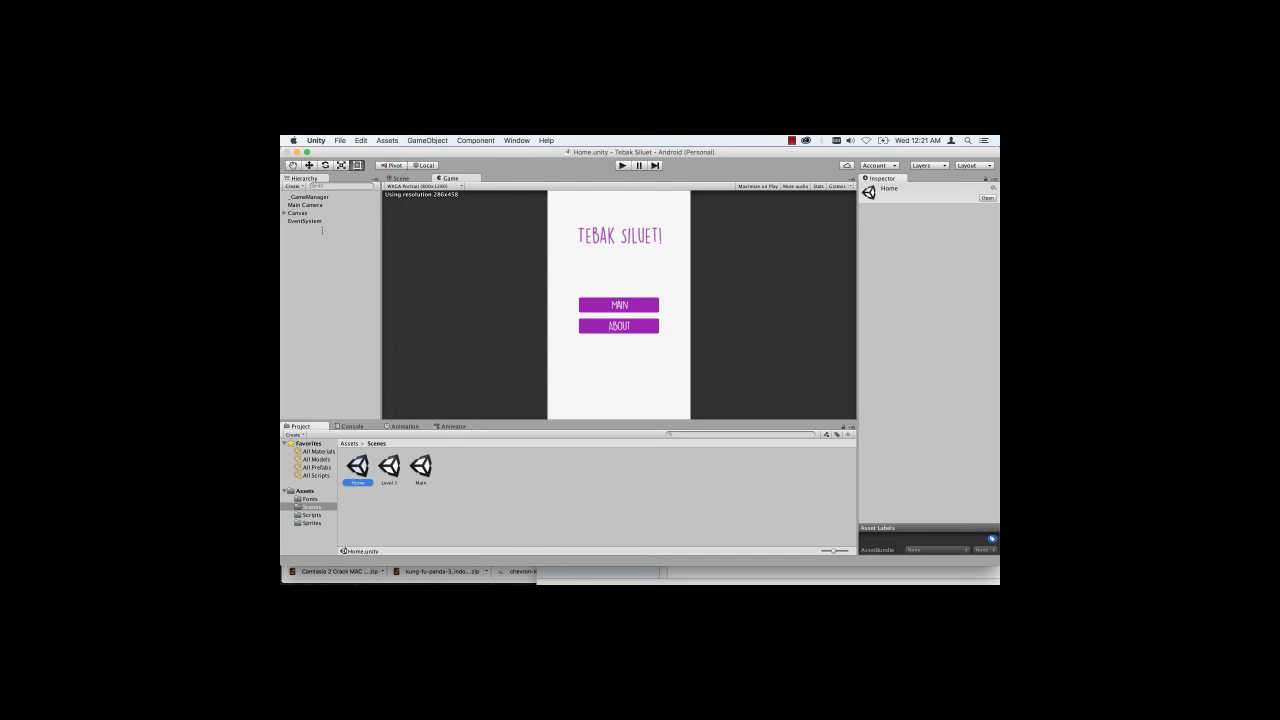
{"action": "left_click", "coordinate": [315, 198]}
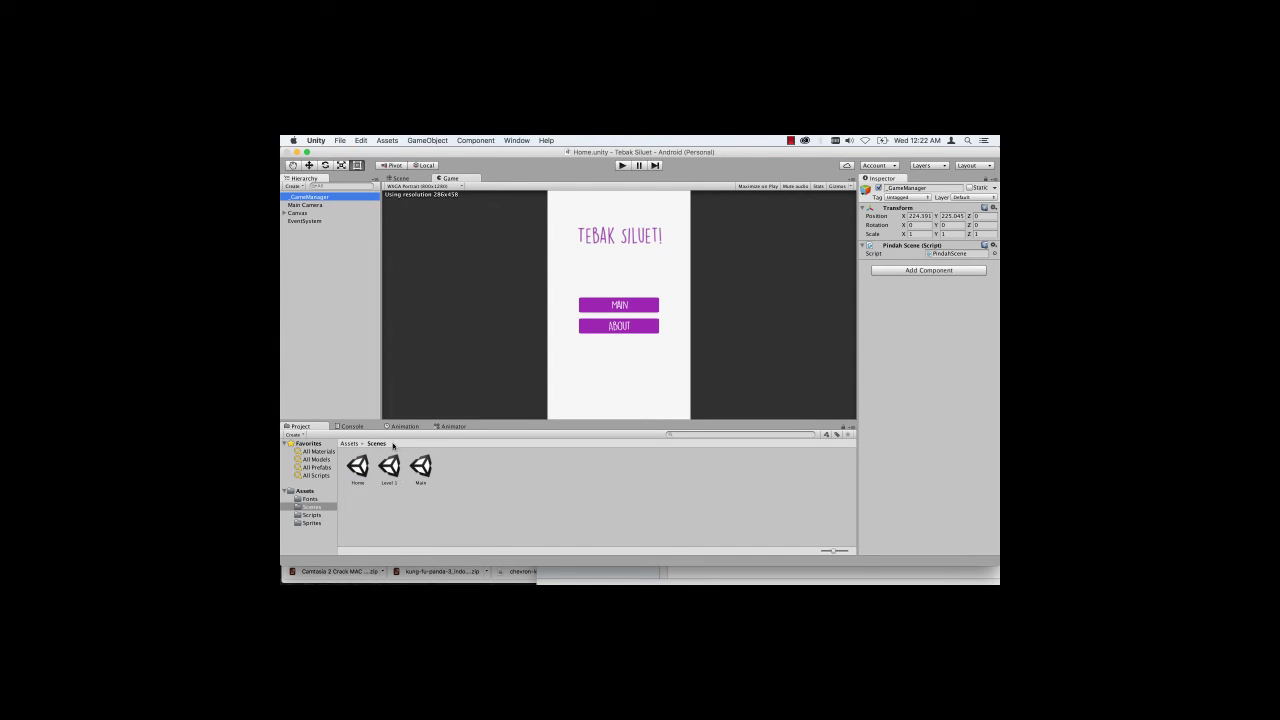
{"action": "left_click", "coordinate": [359, 142]}
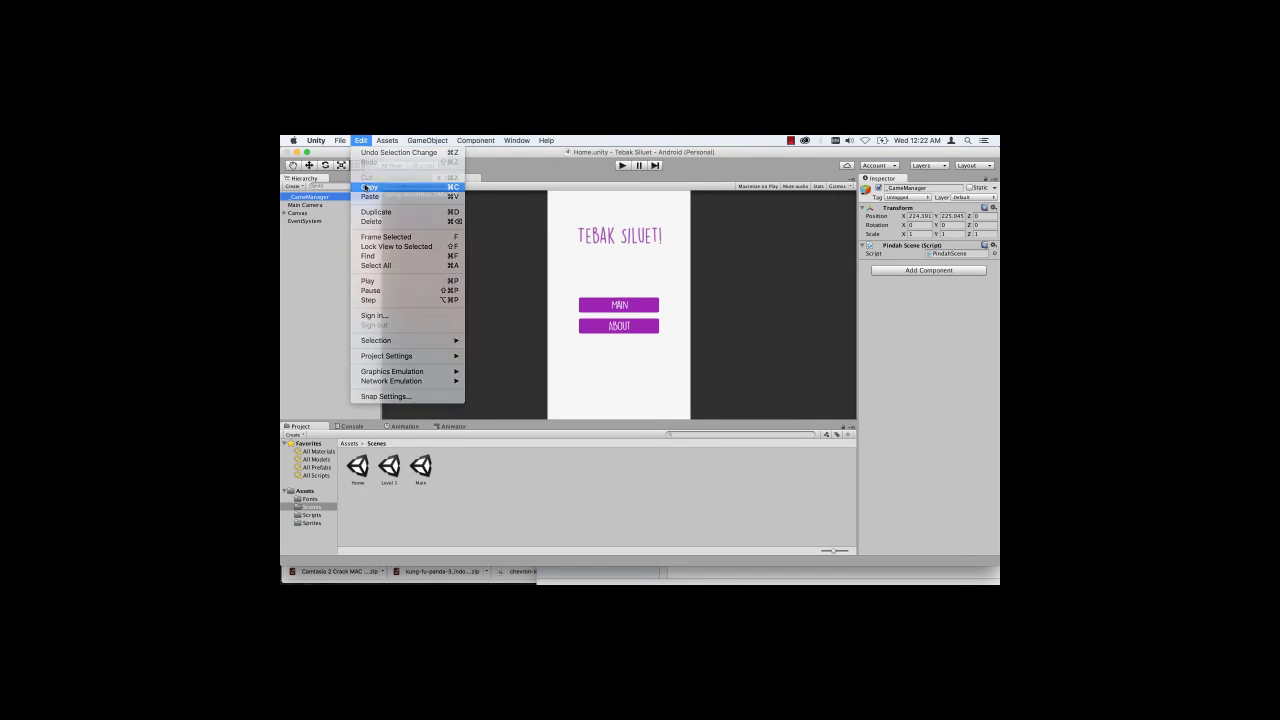
{"action": "left_click", "coordinate": [371, 251]}
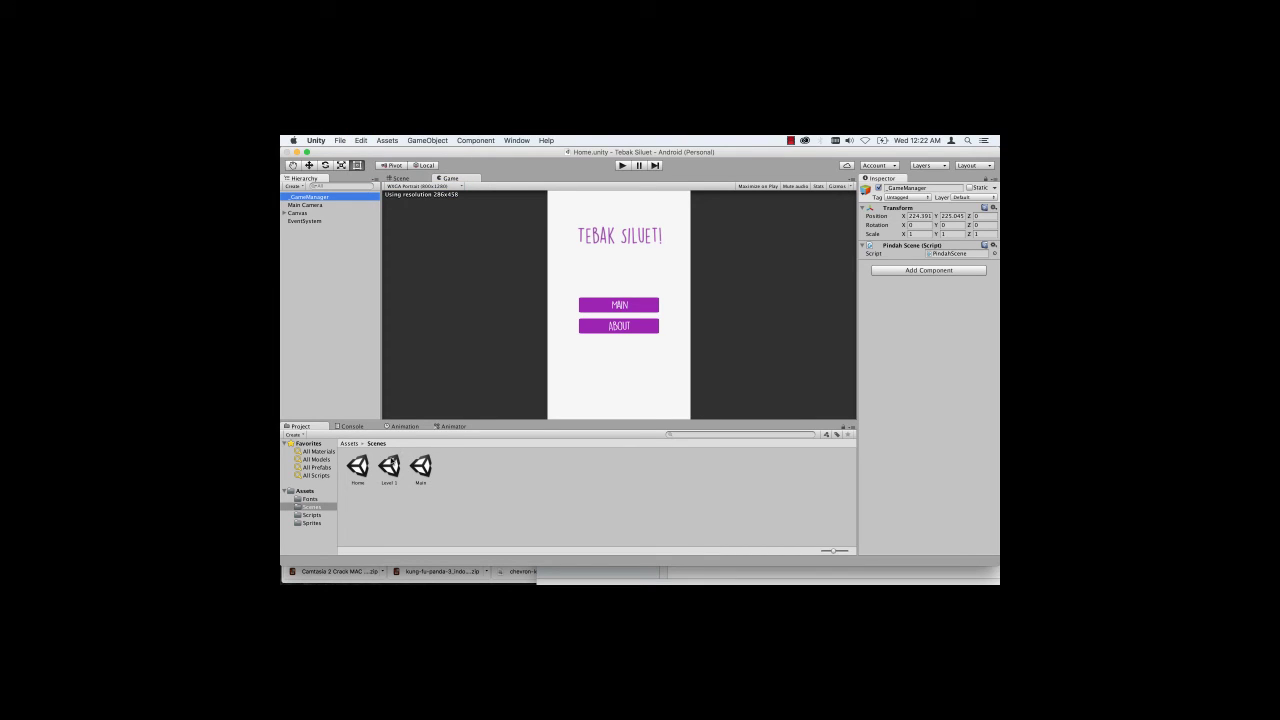
{"action": "double_click", "coordinate": [421, 466]}
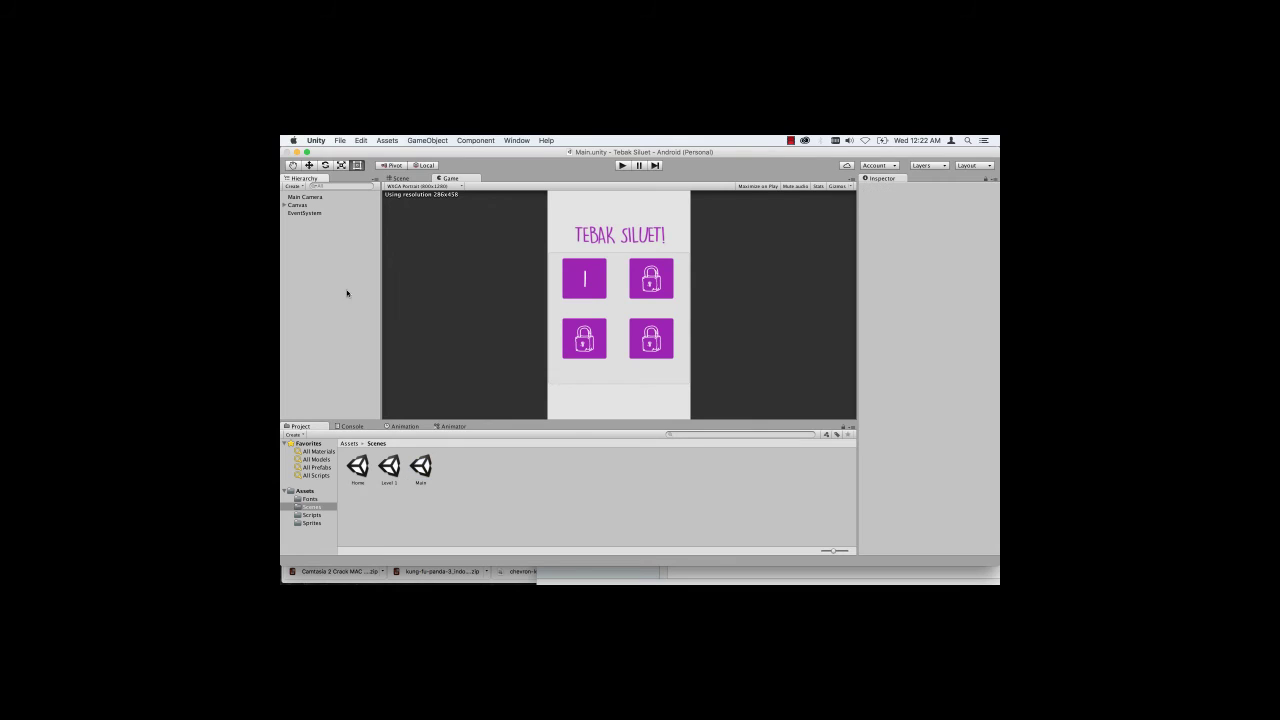
Step: Paste _GameManager into the Main scene and select Canvas > Panel Level > Level 1
{"action": "left_click", "coordinate": [360, 142]}
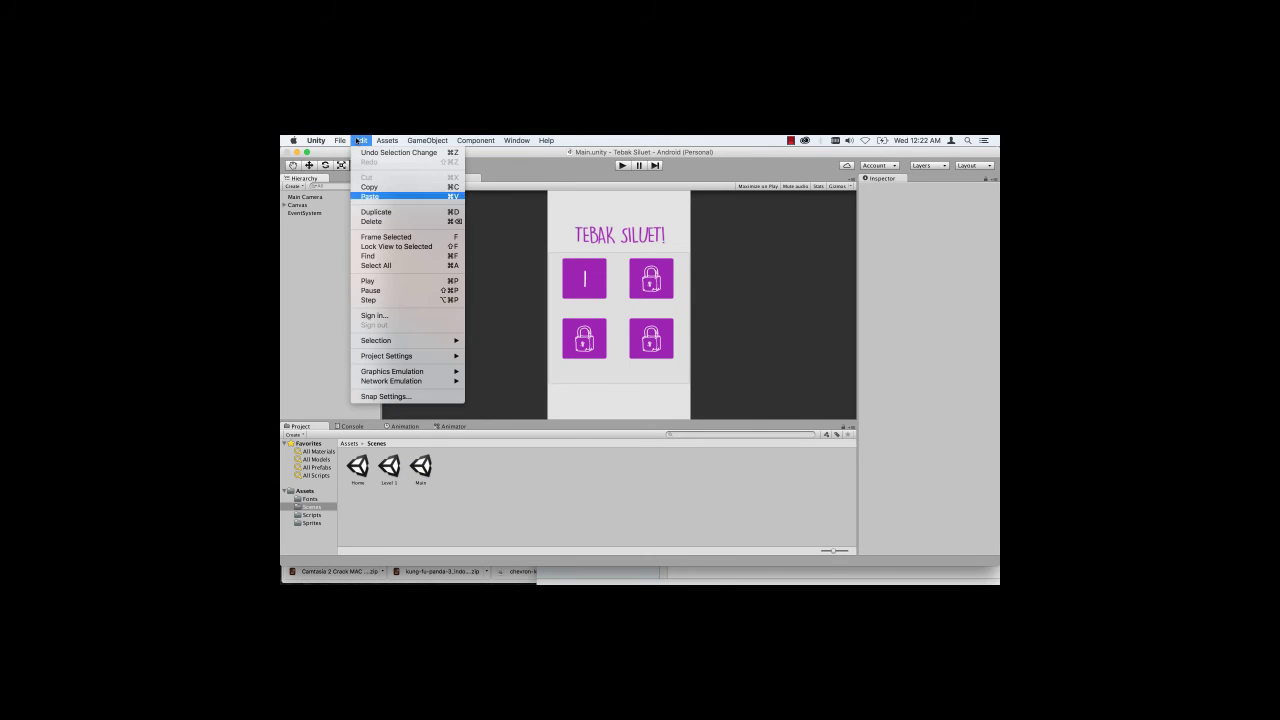
{"action": "left_click", "coordinate": [370, 197]}
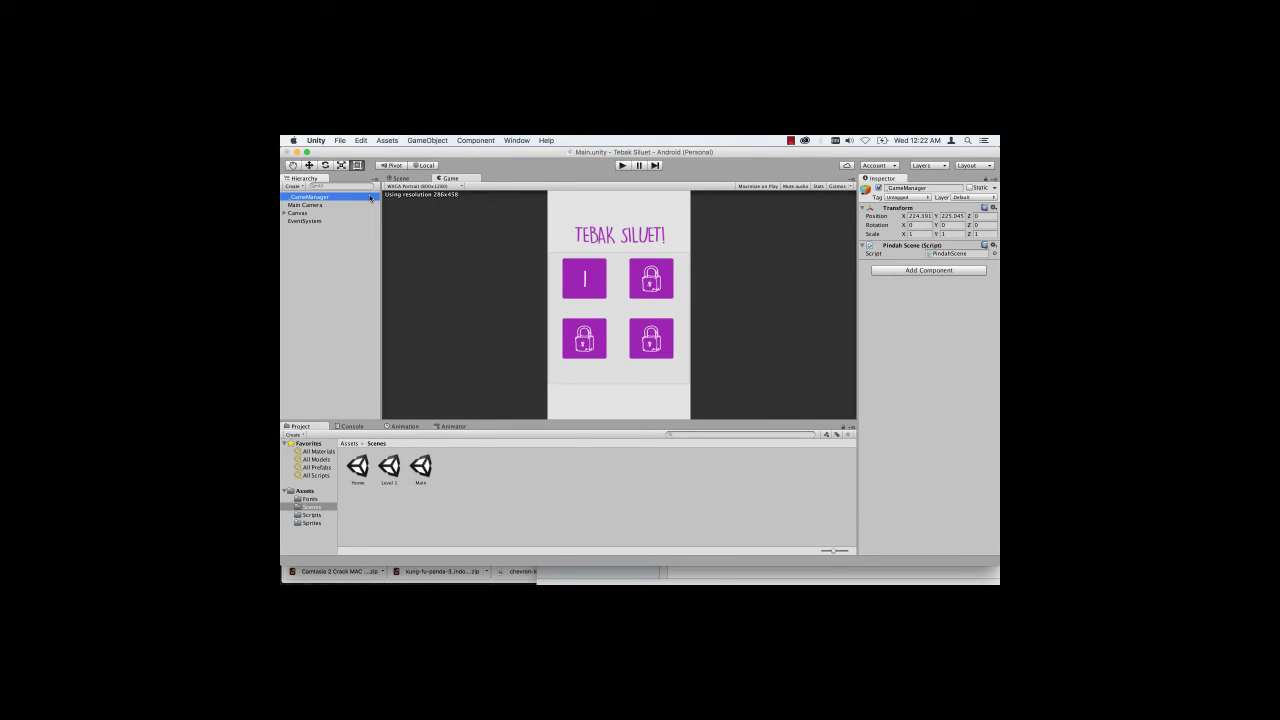
{"action": "left_click", "coordinate": [285, 213]}
{"action": "left_click", "coordinate": [292, 229]}
{"action": "left_click", "coordinate": [310, 237]}
Step: Add an On Click entry calling _GameManager's PindahScene.pindahScene with 'Level 1'
{"action": "scroll", "coordinate": [980, 355], "scroll_direction": "down", "scroll_amount": 5}
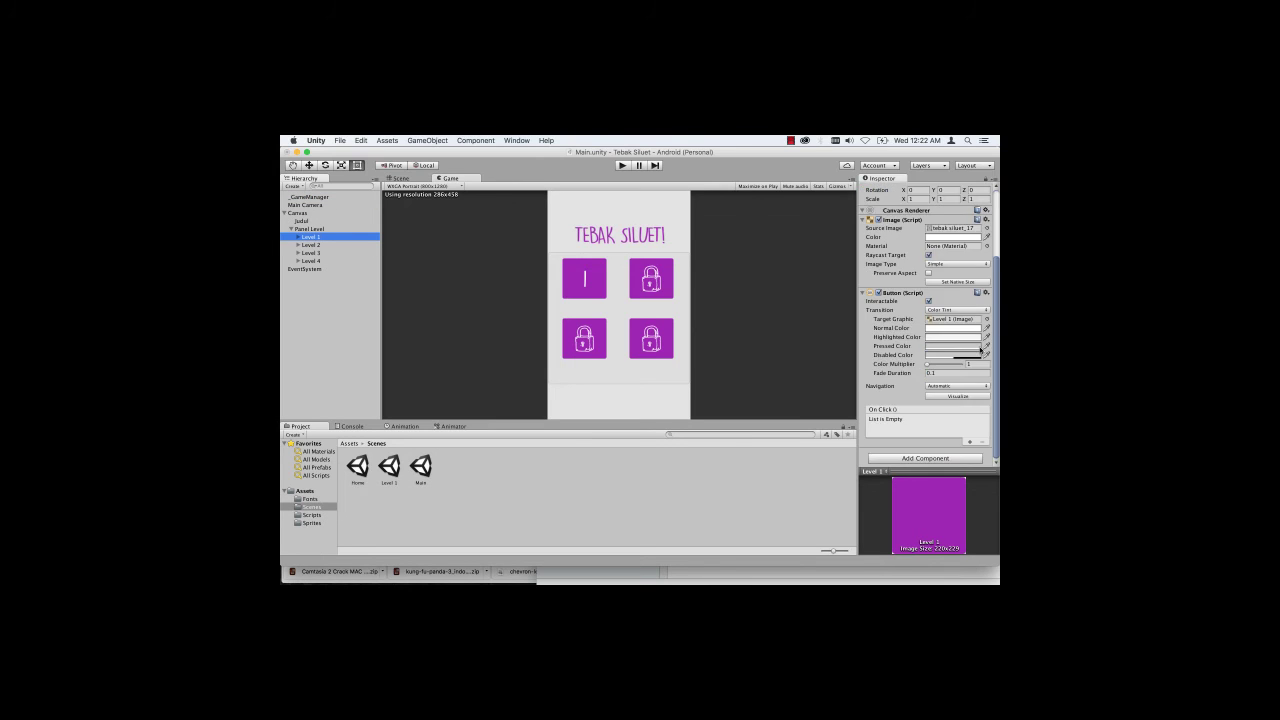
{"action": "left_click", "coordinate": [970, 441]}
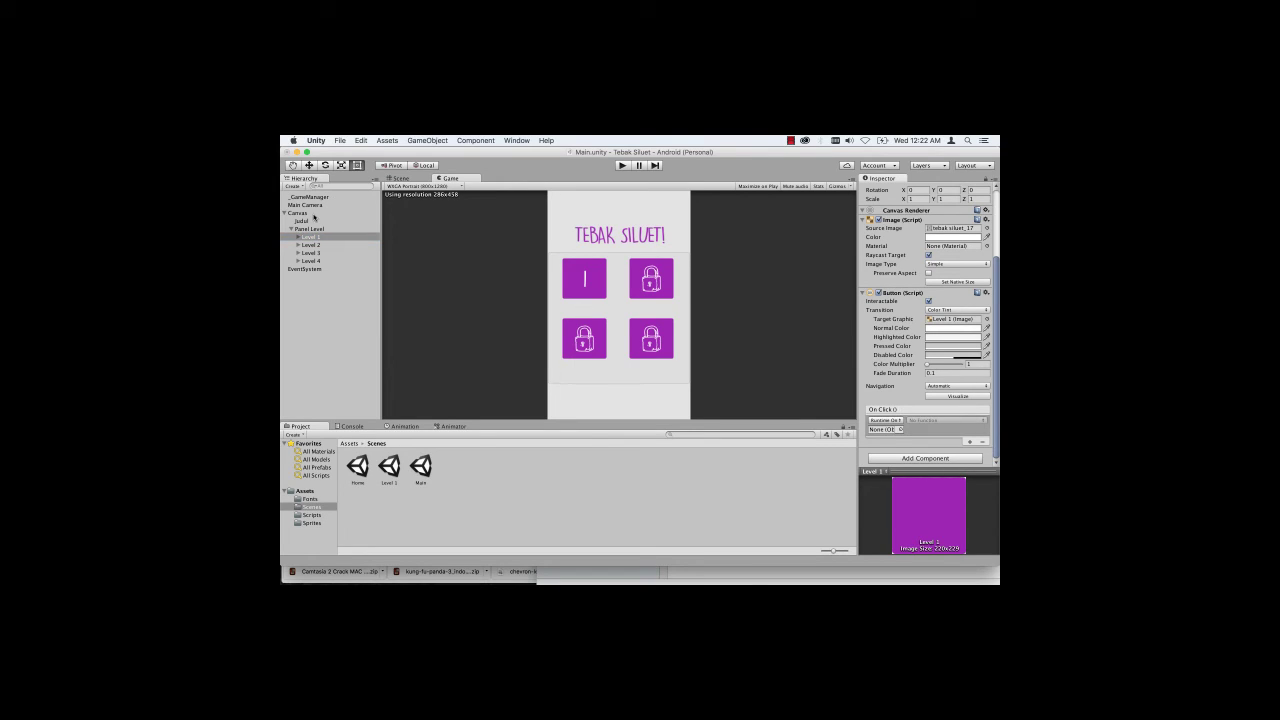
{"action": "left_click_drag", "start_coordinate": [300, 197], "coordinate": [886, 431]}
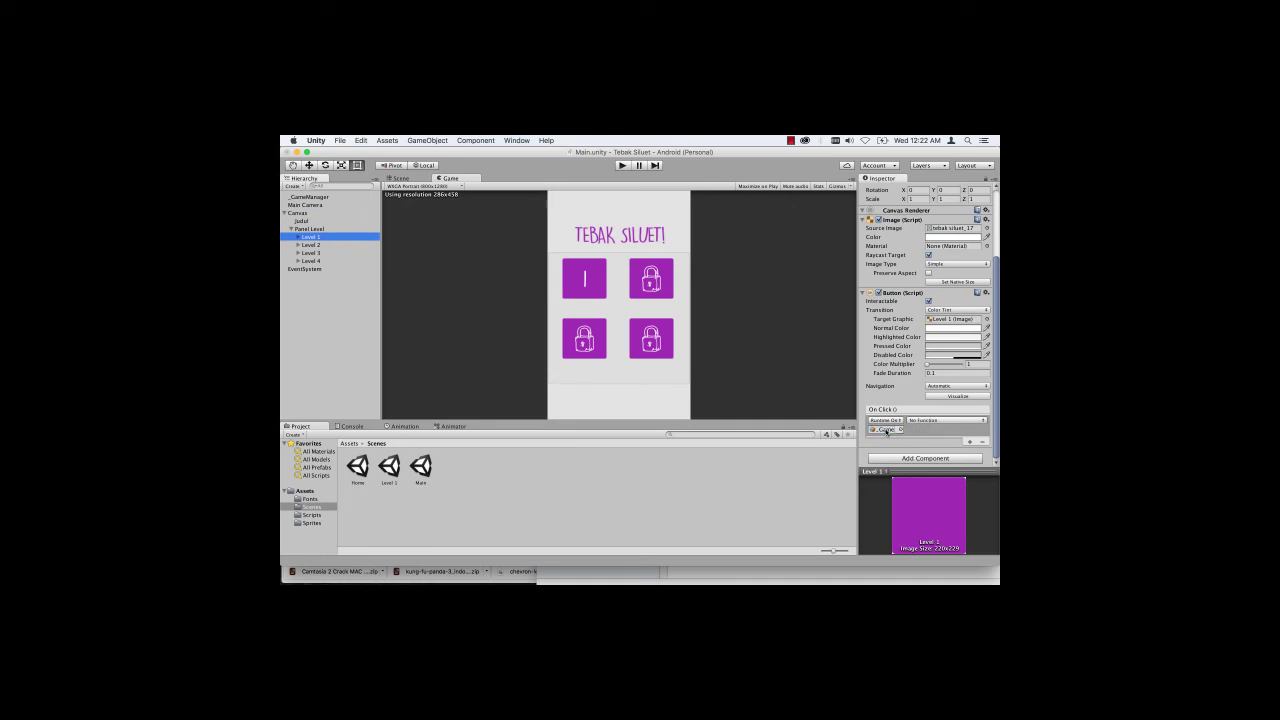
{"action": "left_click", "coordinate": [919, 421]}
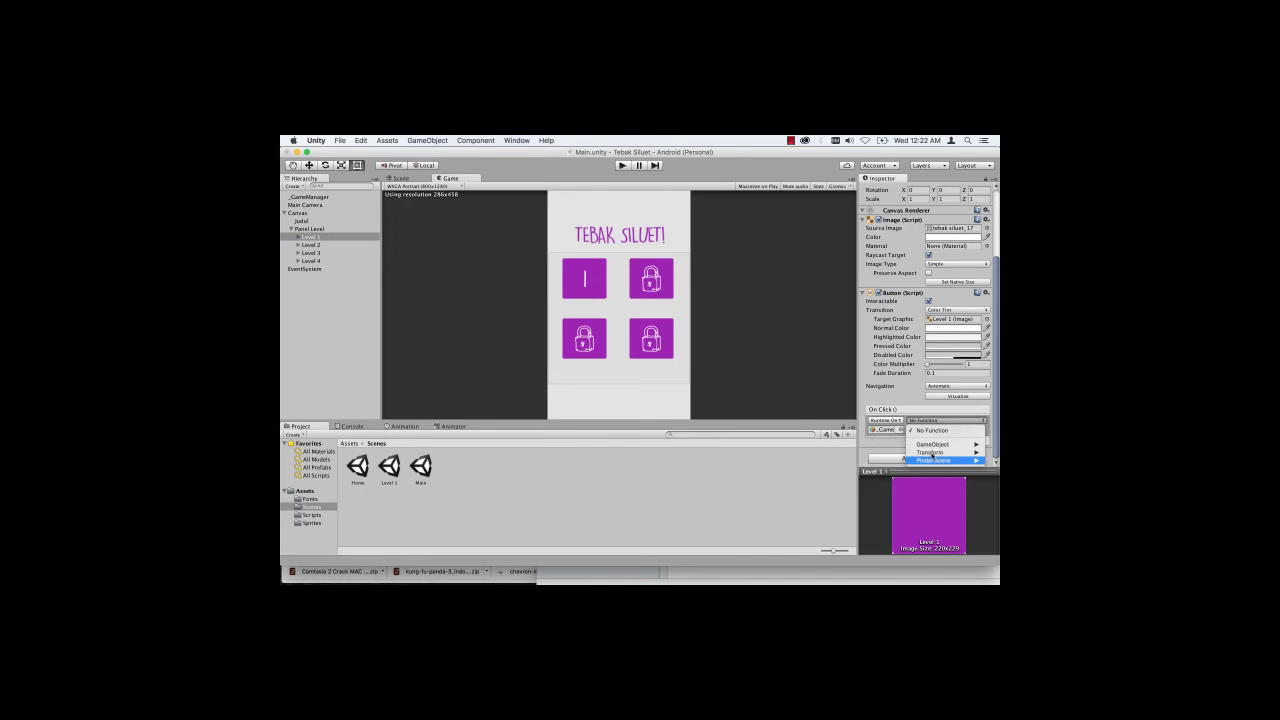
{"action": "mouse_move", "coordinate": [932, 461]}
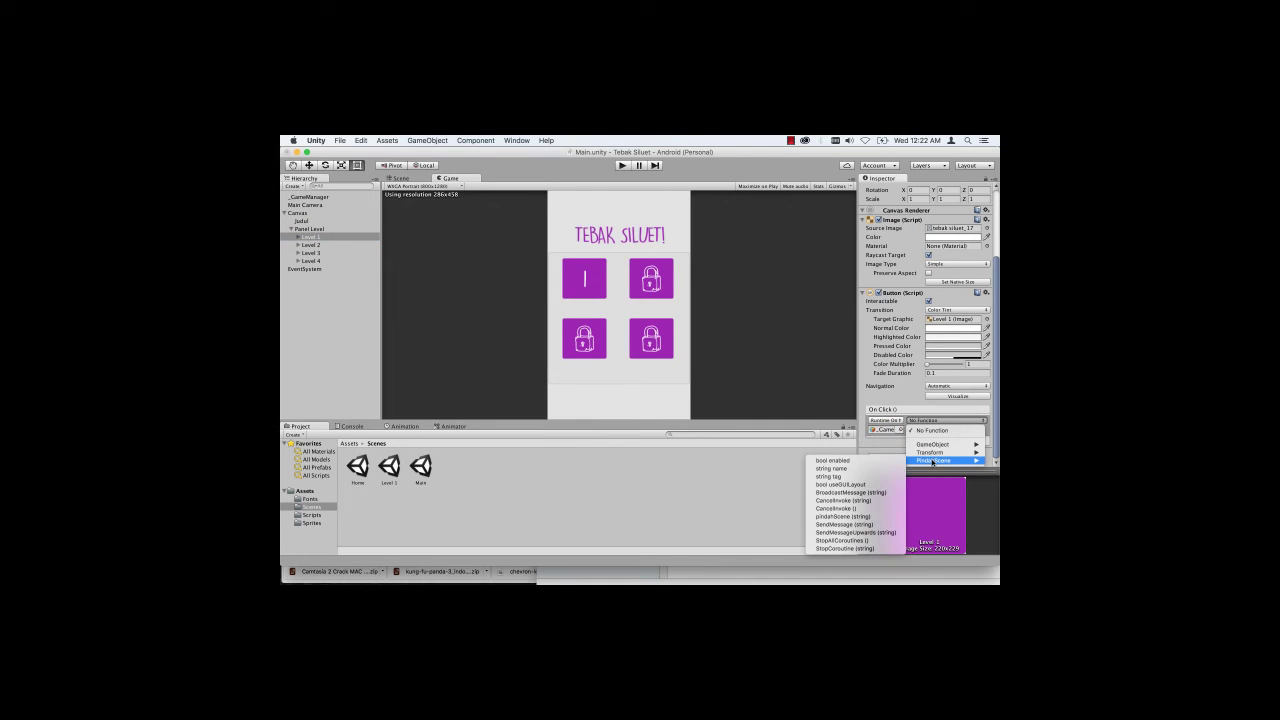
{"action": "left_click", "coordinate": [858, 516]}
{"action": "left_click", "coordinate": [931, 429]}
{"action": "type", "text": "Level 1"}
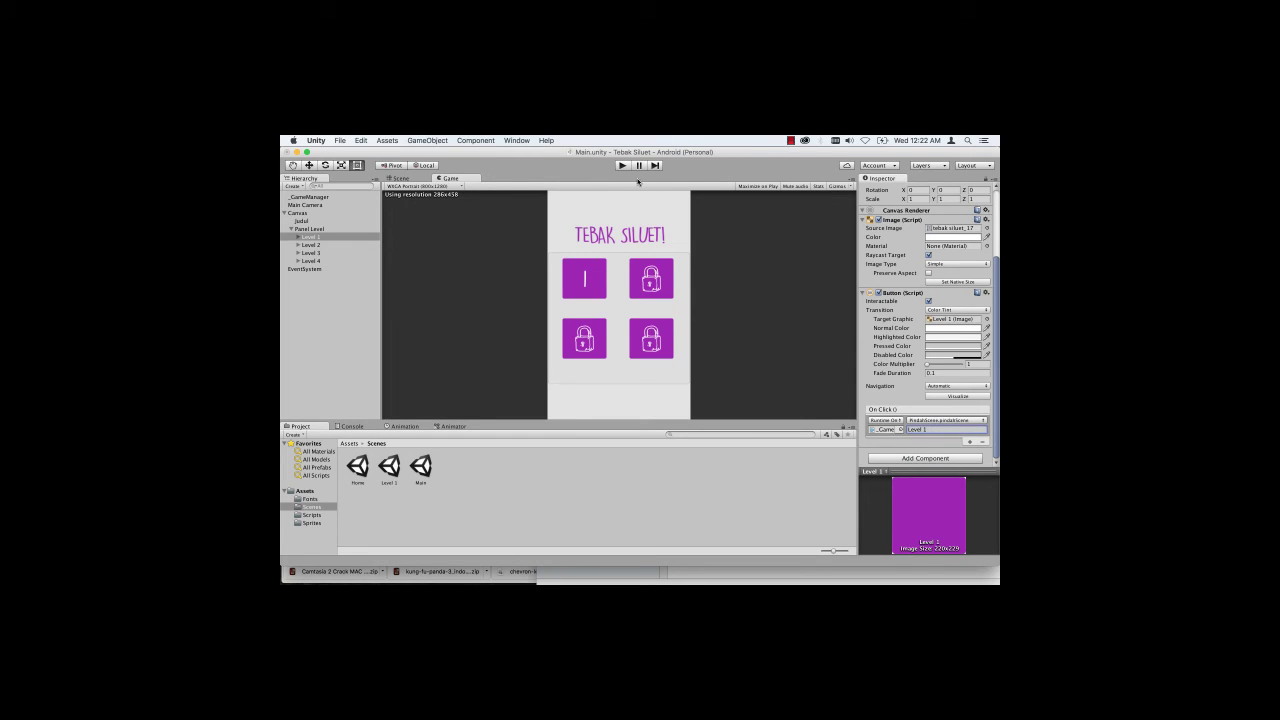
Step: Play the scene, press the Level 1 button to test it, and stop
{"action": "left_click", "coordinate": [622, 165]}
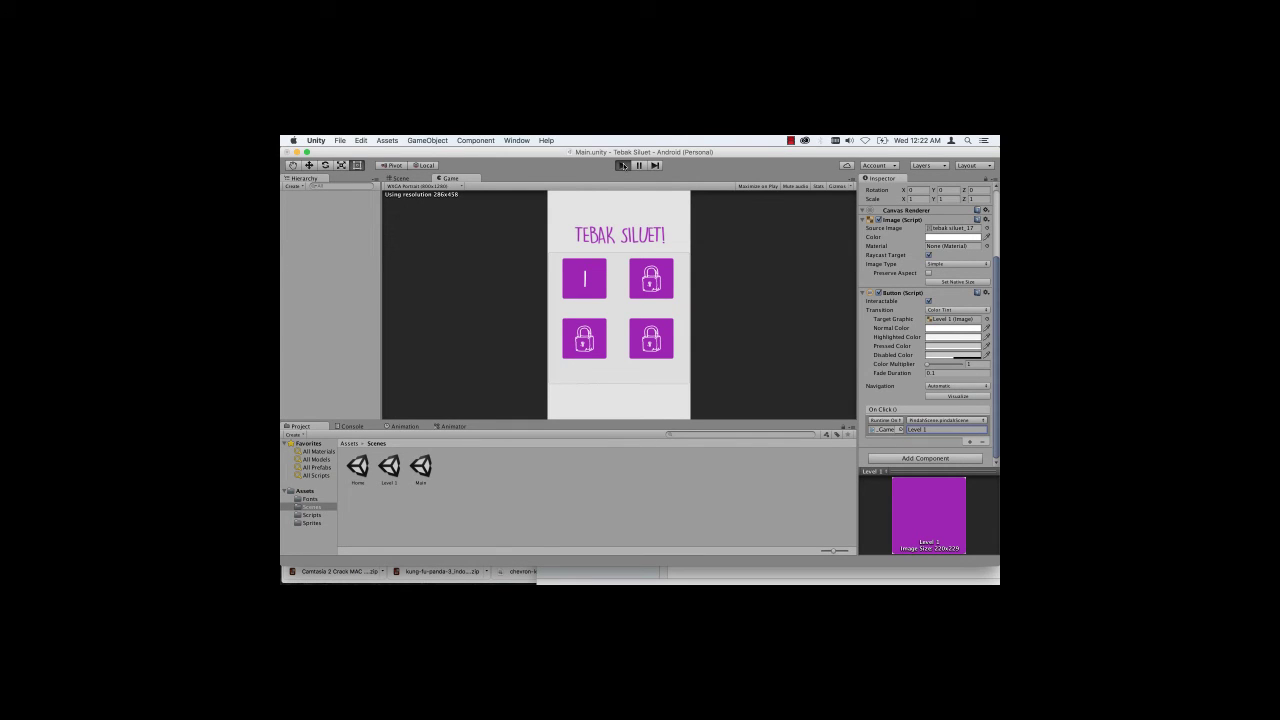
{"action": "left_click", "coordinate": [587, 274]}
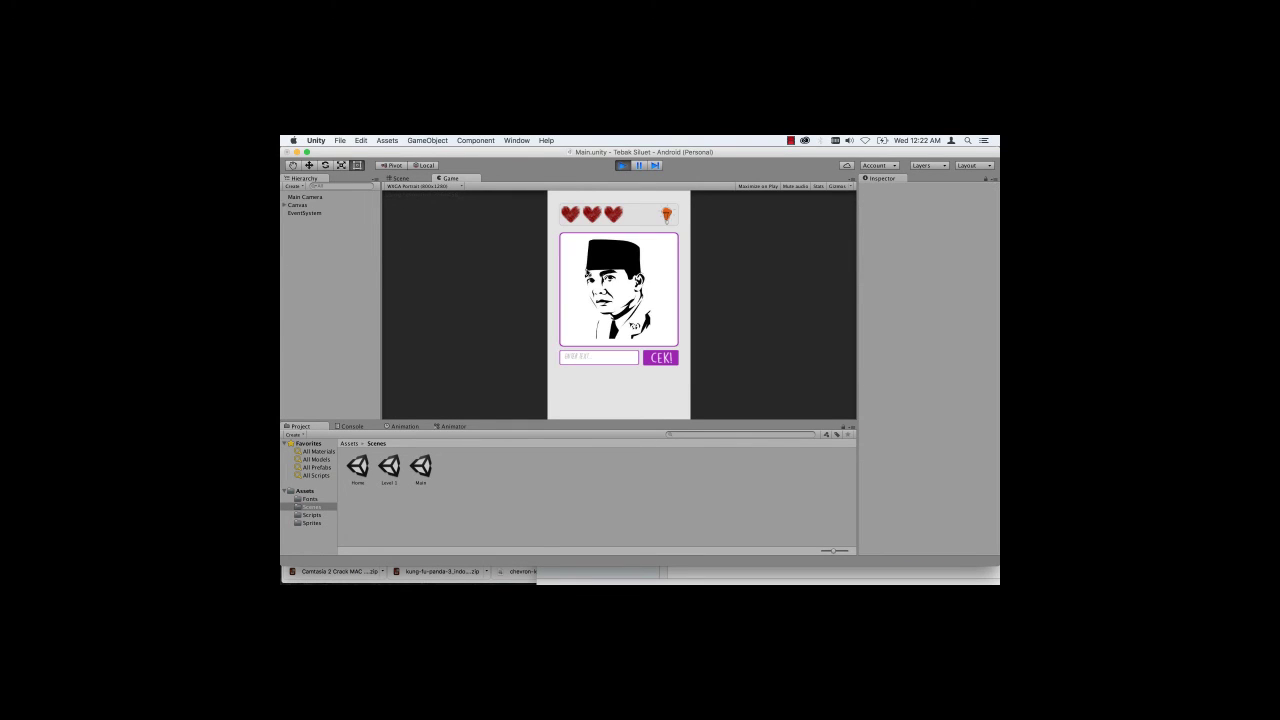
{"action": "left_click", "coordinate": [622, 165]}
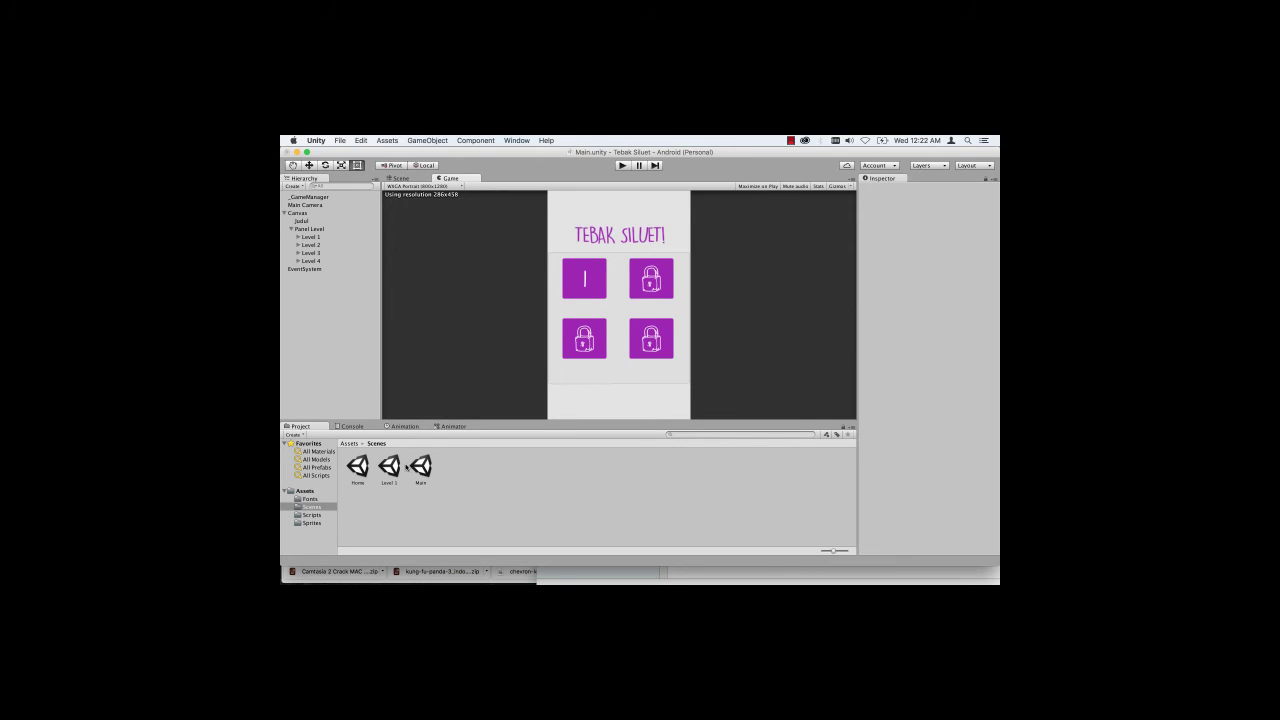
Step: Create a C# script named CekJawaban in Assets/Scripts and open it in MonoDevelop
{"action": "left_click", "coordinate": [348, 443]}
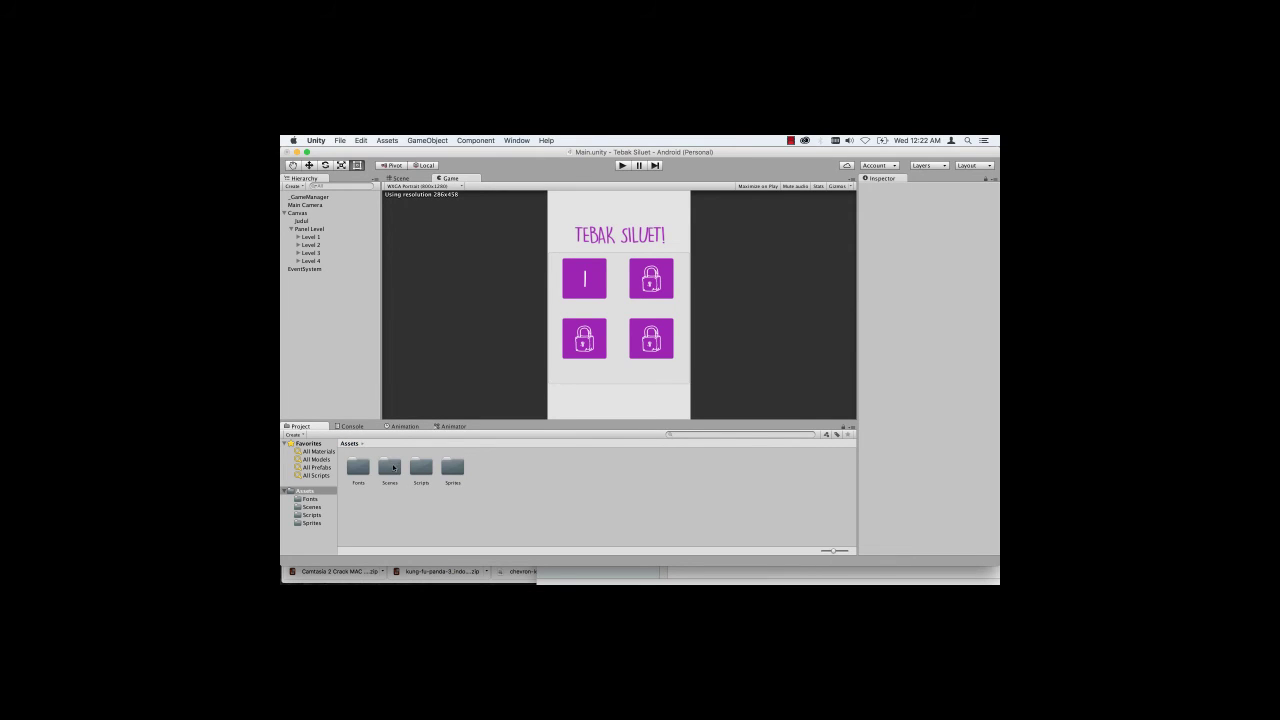
{"action": "double_click", "coordinate": [421, 467]}
{"action": "right_click", "coordinate": [453, 477]}
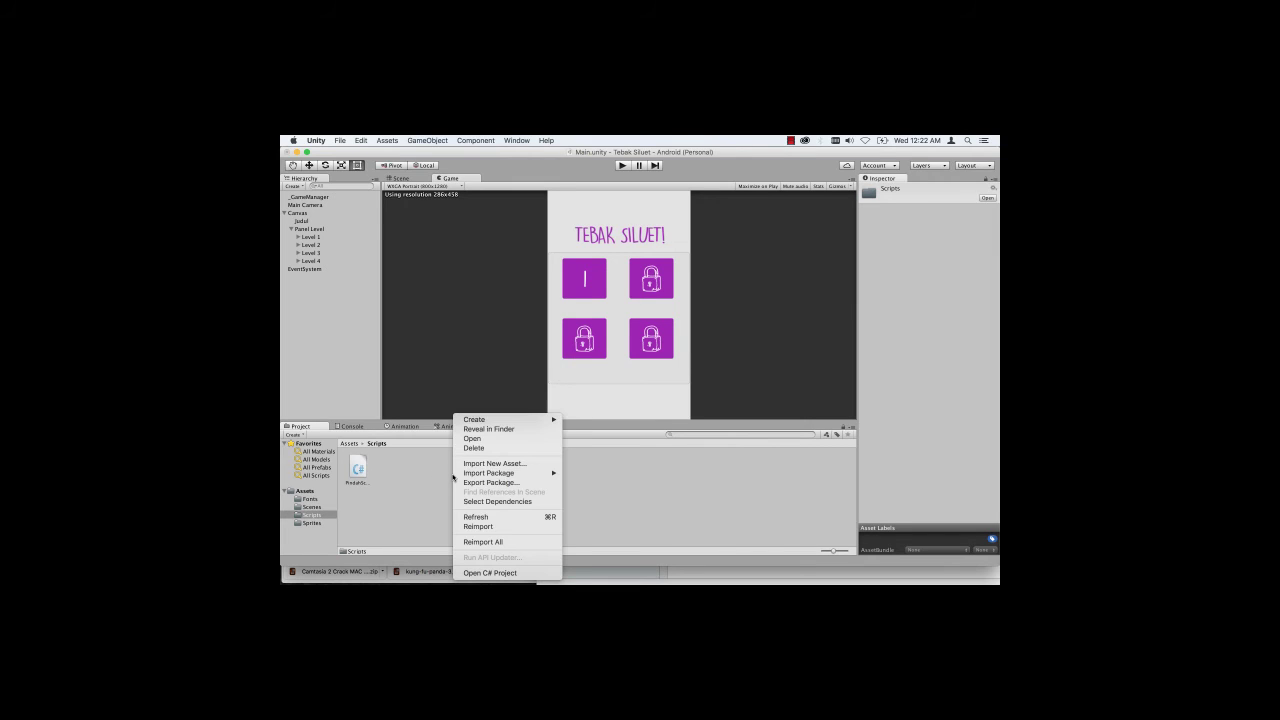
{"action": "mouse_move", "coordinate": [552, 419]}
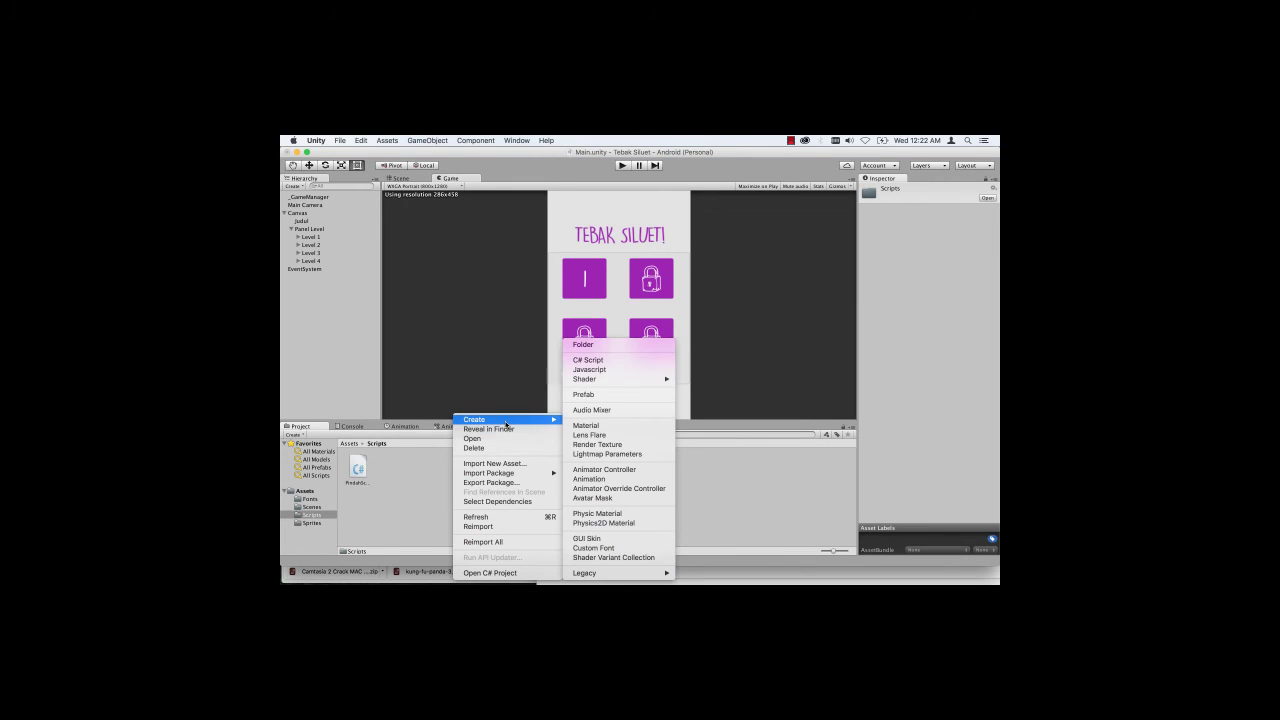
{"action": "left_click", "coordinate": [624, 361]}
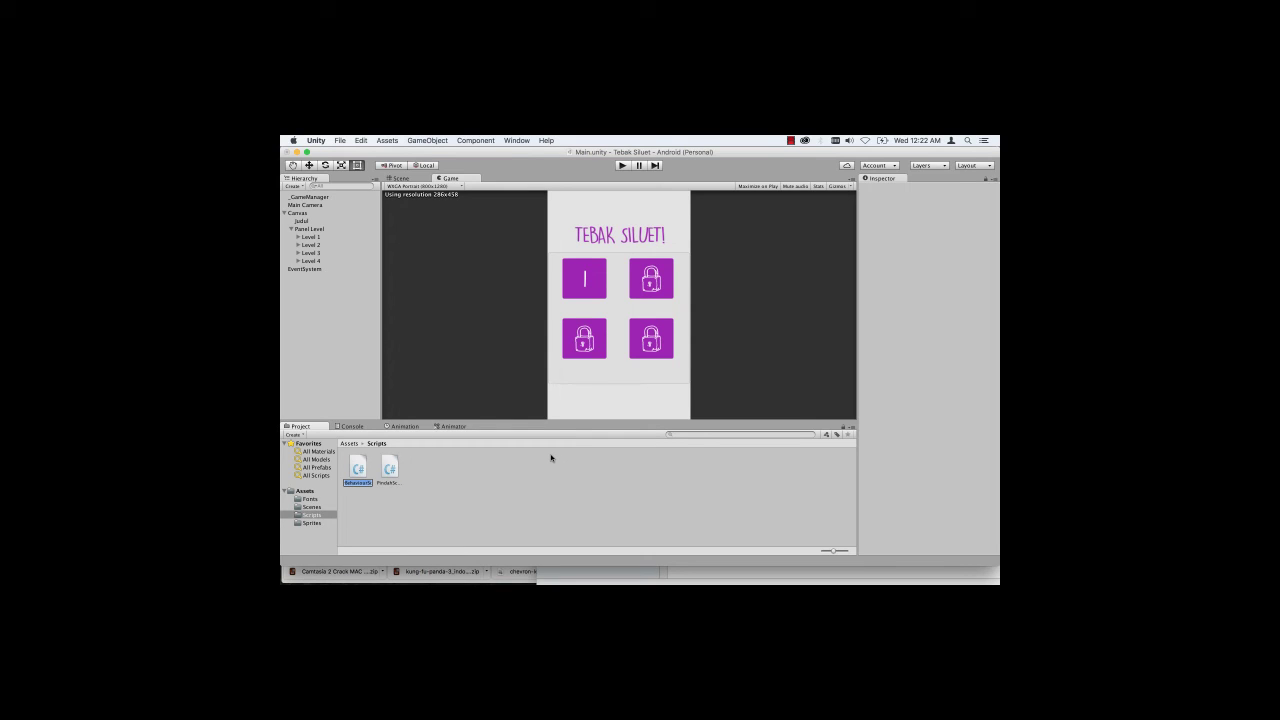
{"action": "type", "text": "G"}
{"action": "type", "text": "ev"}
{"action": "type", "text": "Bu"}
{"action": "key", "text": "Return"}
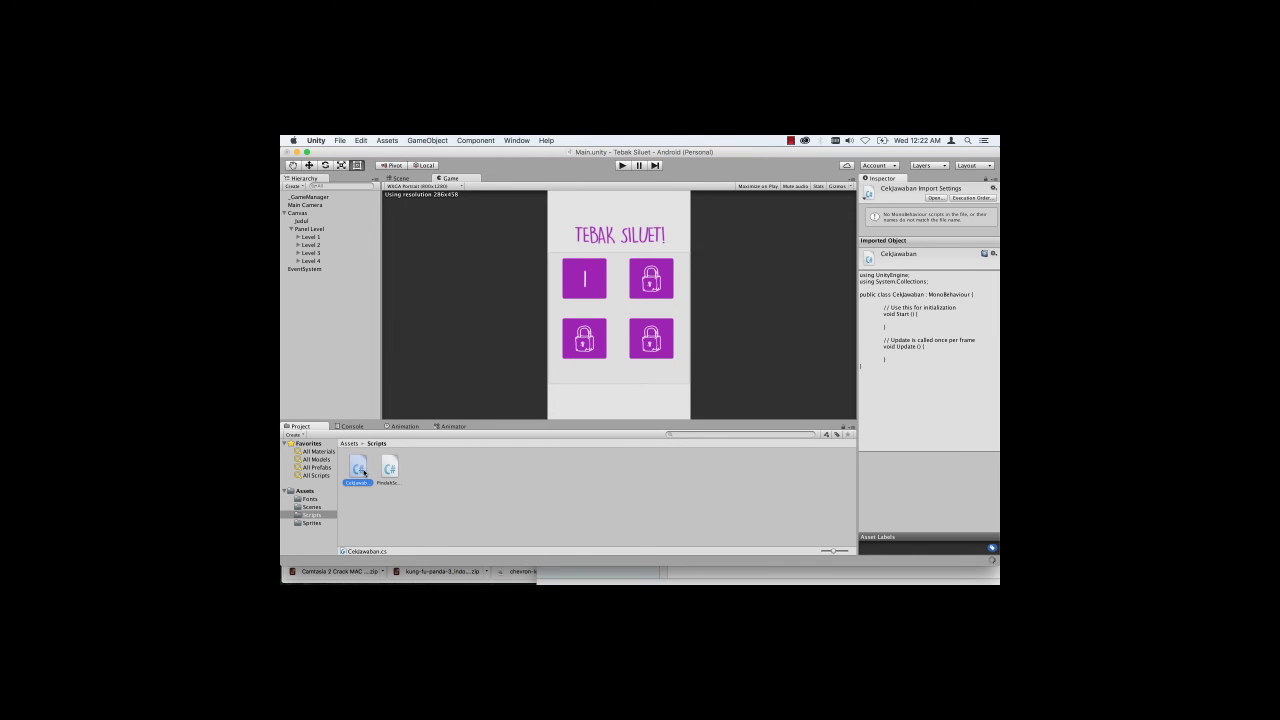
{"action": "double_click", "coordinate": [363, 473]}
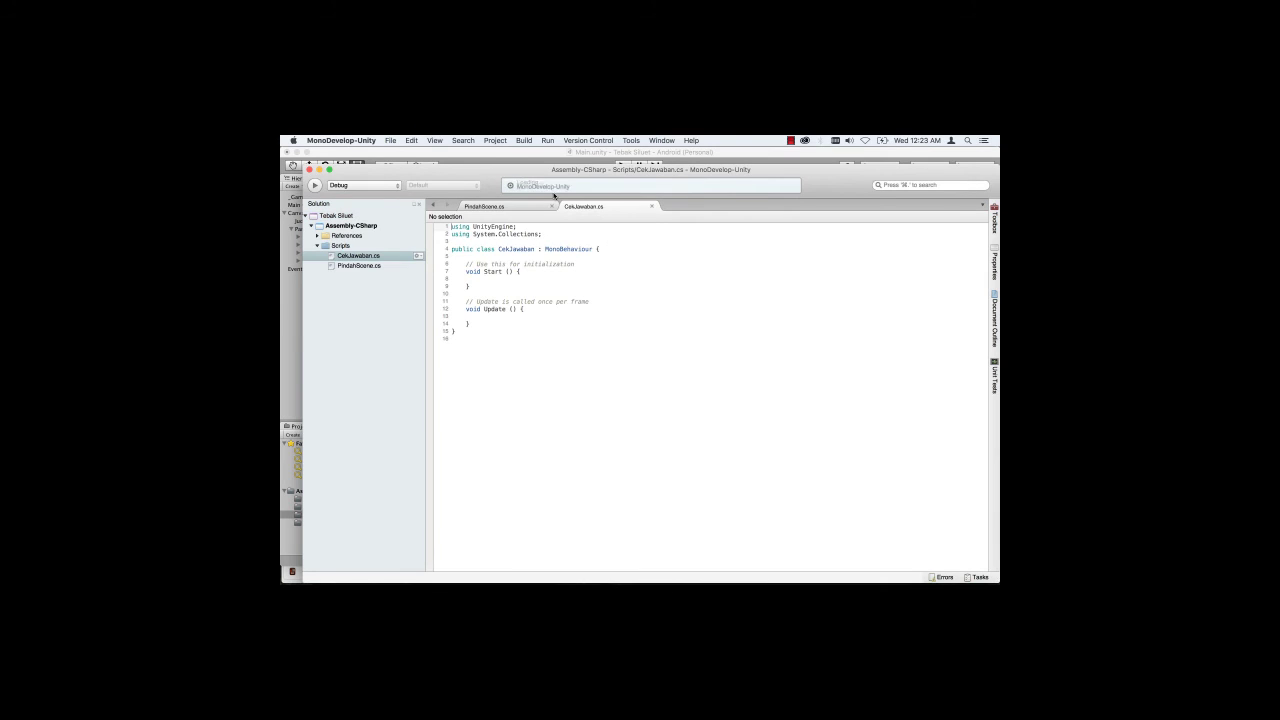
Step: Delete the default Start() and Update() methods on lines 6–14 of CekJawaban.cs
{"action": "double_click", "coordinate": [522, 174]}
{"action": "mouse_move", "coordinate": [504, 281]}
{"action": "left_mouse_down"}
{"action": "mouse_move", "coordinate": [584, 197]}
{"action": "mouse_move", "coordinate": [524, 169]}
{"action": "left_mouse_up"}
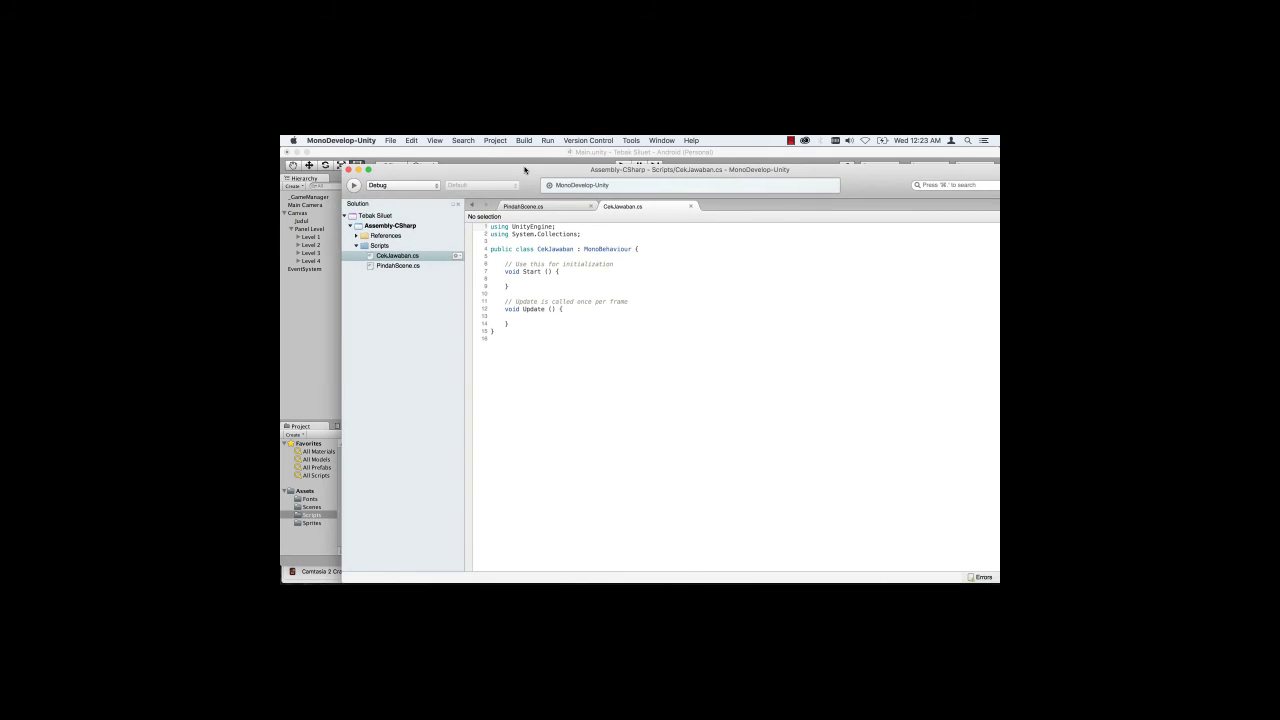
{"action": "left_click", "coordinate": [517, 323]}
{"action": "left_click_drag", "start_coordinate": [517, 323], "coordinate": [508, 264]}
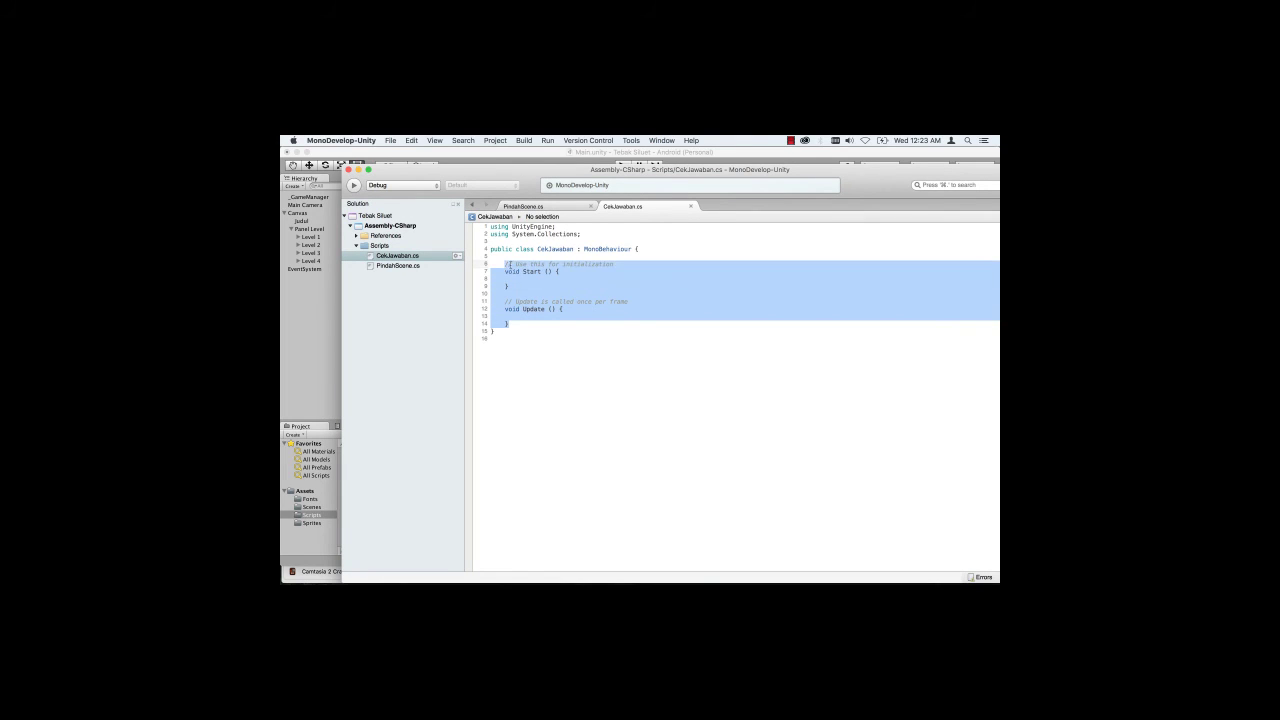
{"action": "key", "text": "BackSpace"}
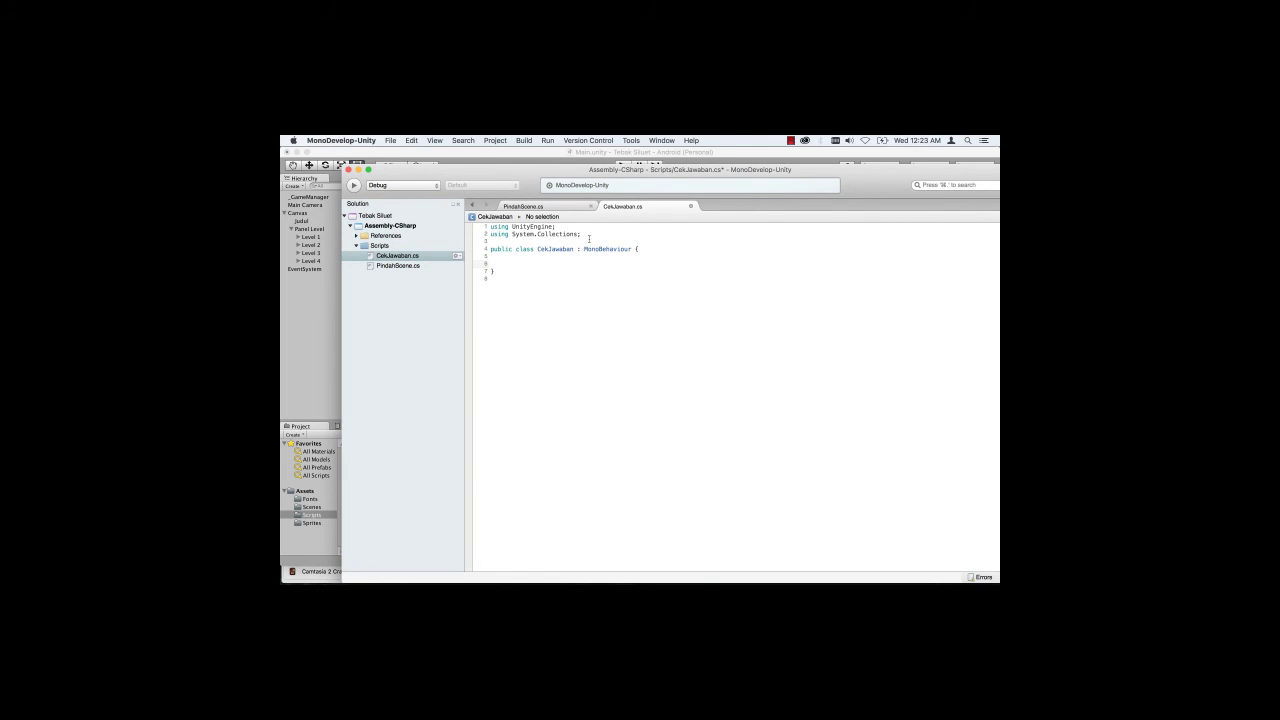
{"action": "left_click", "coordinate": [589, 235]}
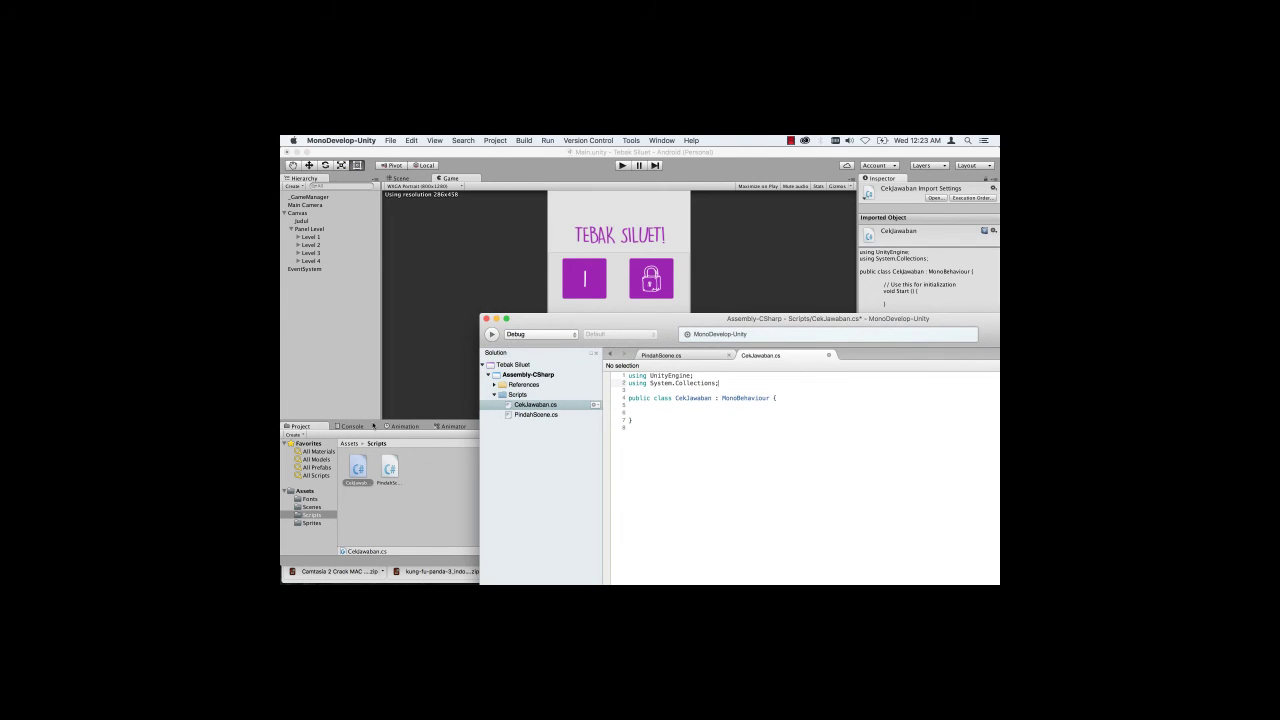
Step: Open the Level 1 scene, saving Main scene changes, then return to CekJawaban.cs in MonoDevelop
{"action": "left_click", "coordinate": [349, 443]}
{"action": "double_click", "coordinate": [389, 466]}
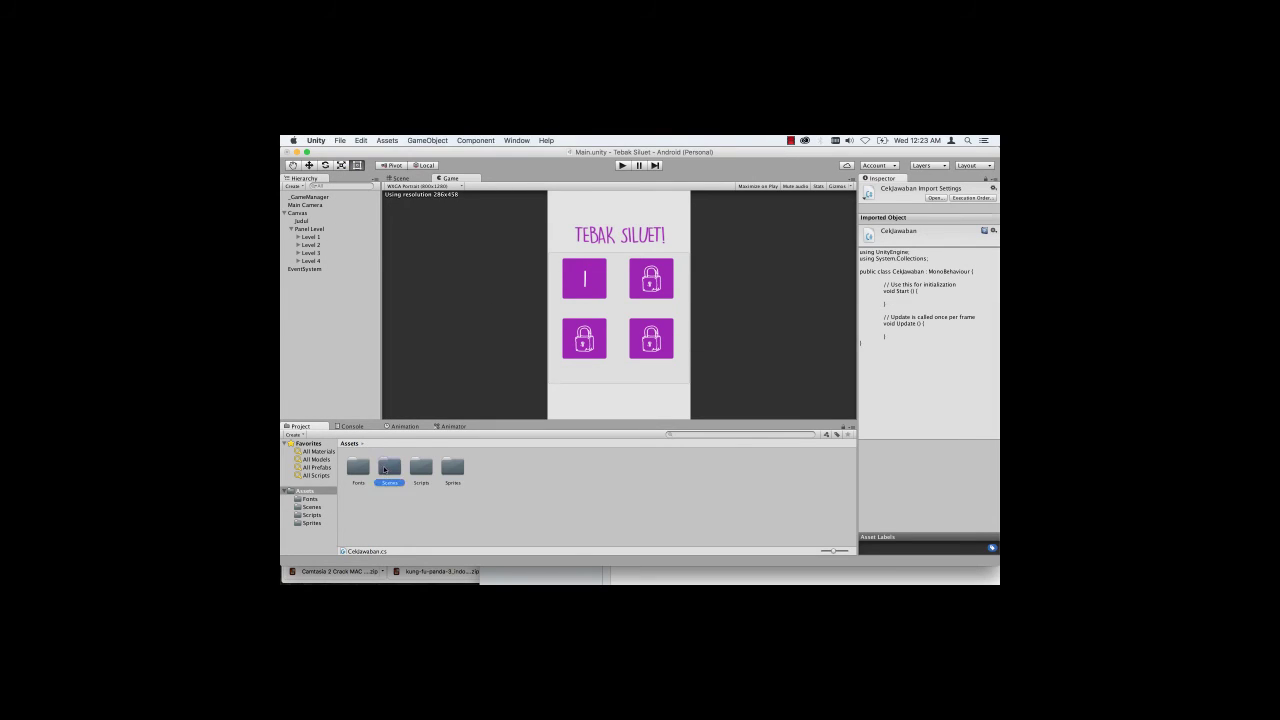
{"action": "double_click", "coordinate": [389, 466]}
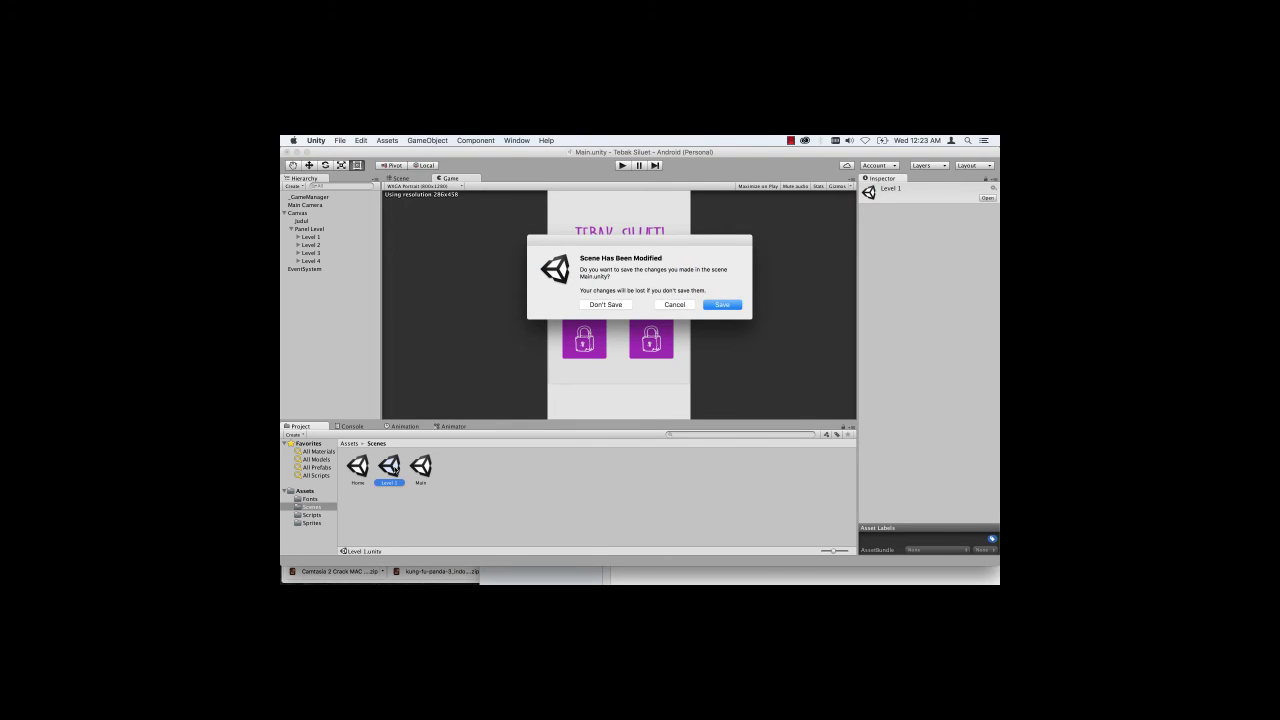
{"action": "left_click", "coordinate": [720, 305]}
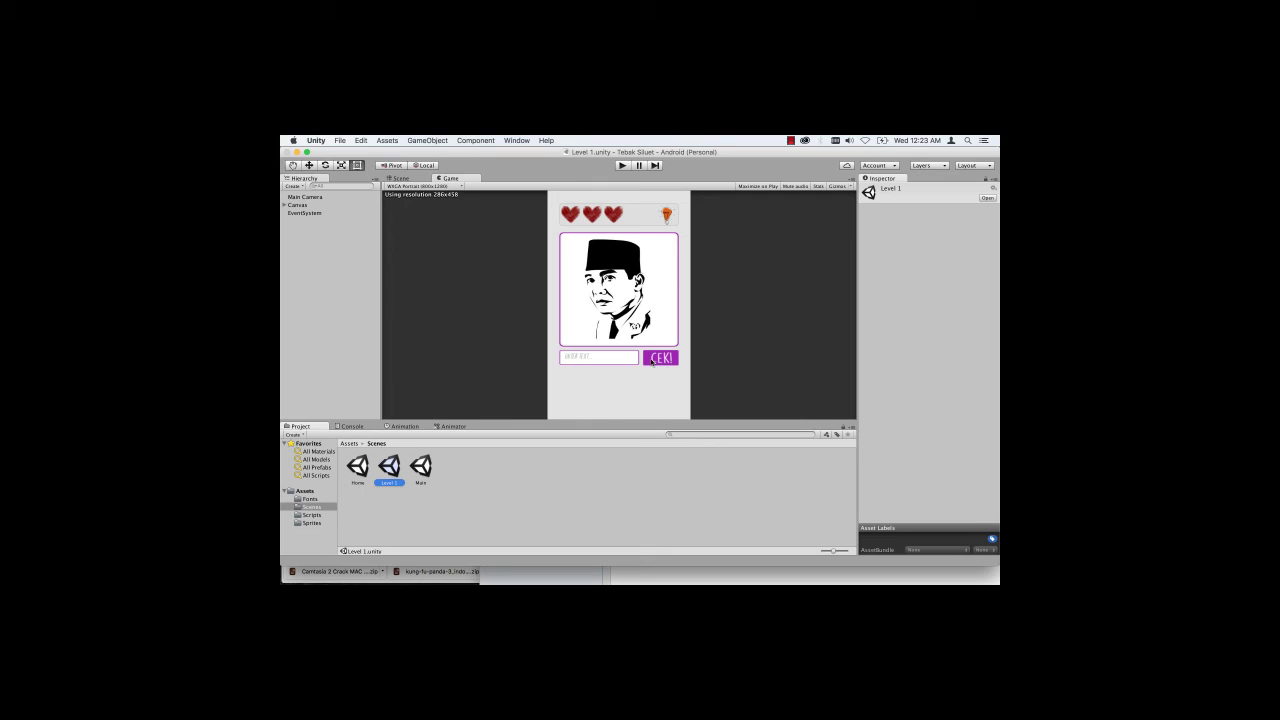
{"action": "mouse_move", "coordinate": [697, 581]}
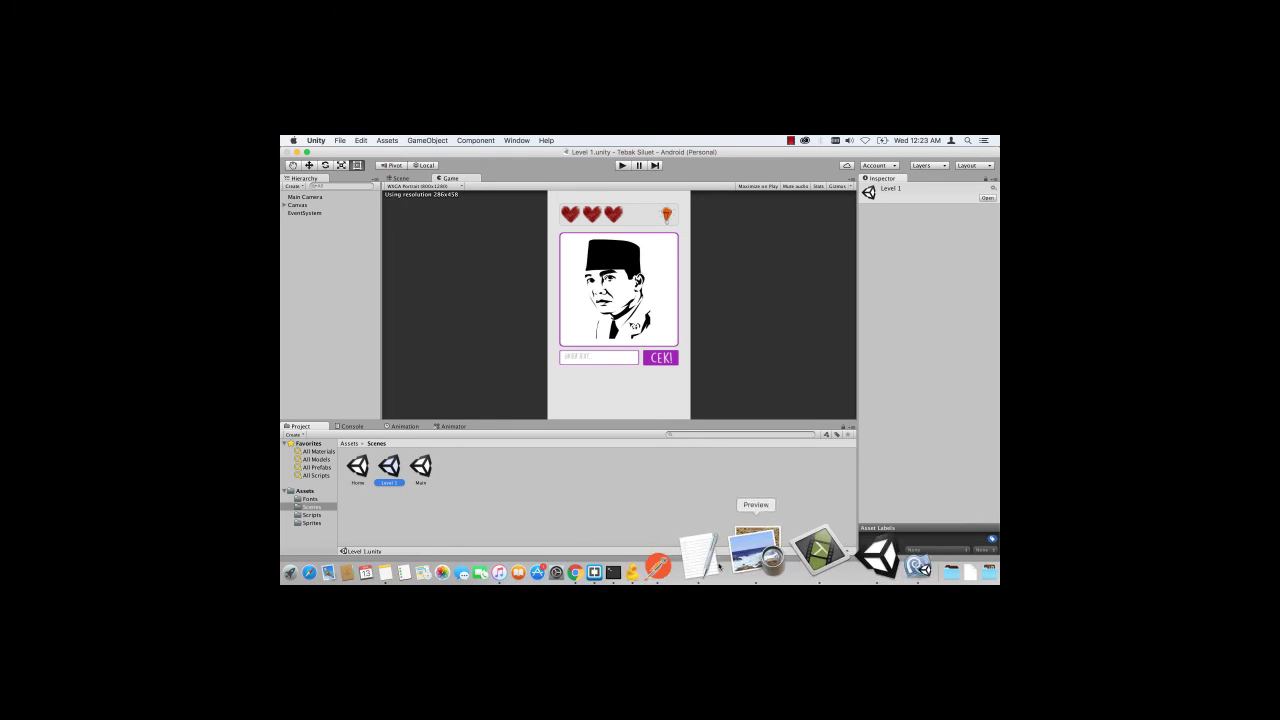
{"action": "left_click", "coordinate": [845, 548]}
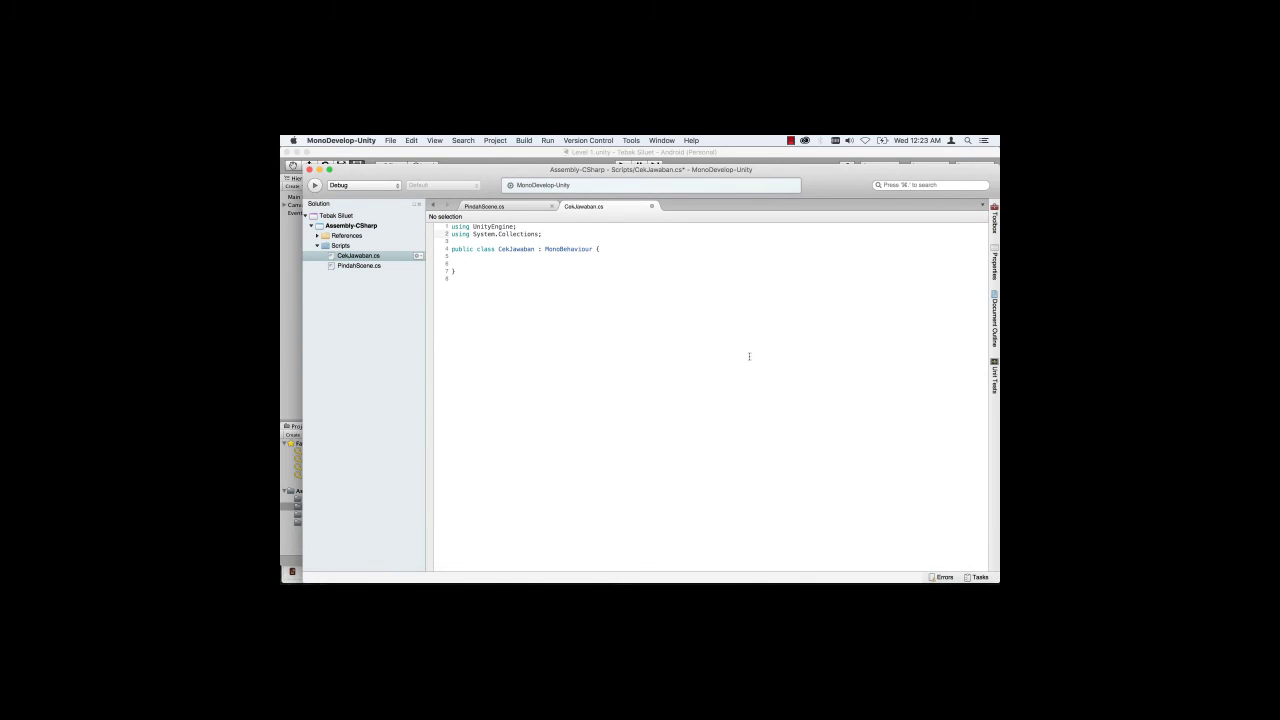
Step: Shrink and reposition the MonoDevelop window so Unity's game view shows
{"action": "double_click", "coordinate": [493, 173]}
{"action": "left_click_drag", "start_coordinate": [498, 230], "coordinate": [561, 240]}
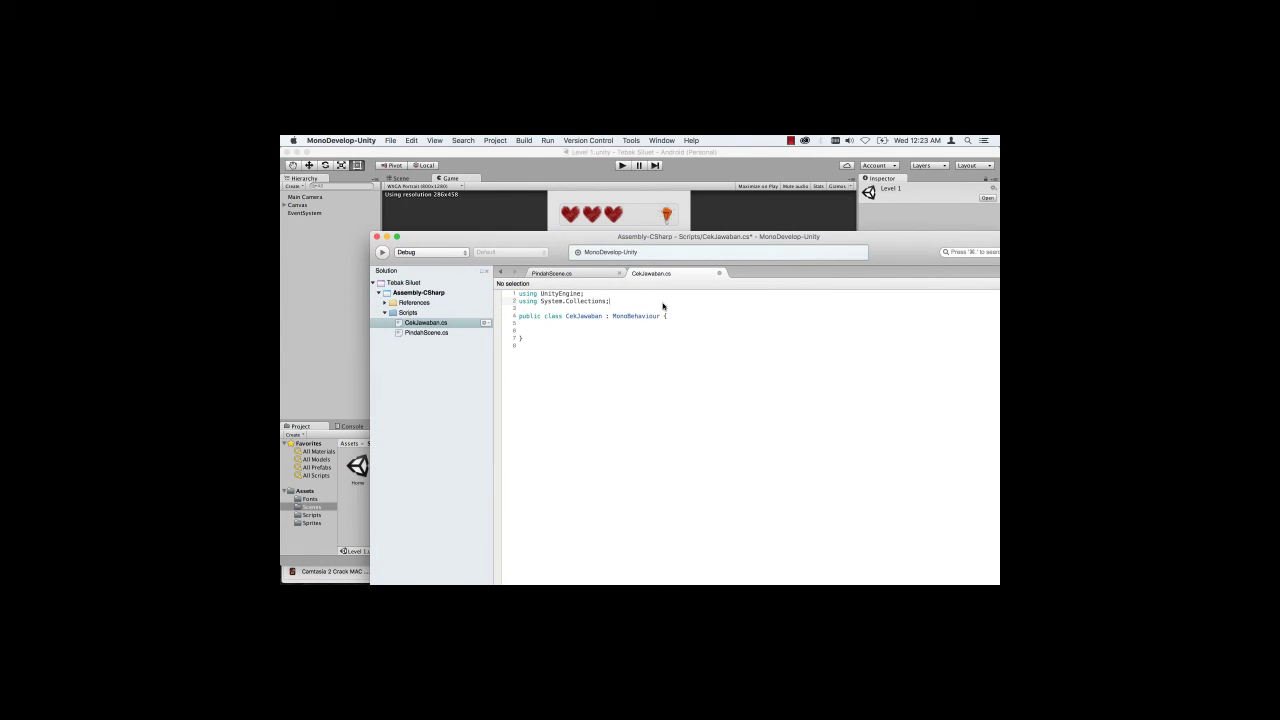
{"action": "mouse_move", "coordinate": [572, 238]}
{"action": "left_mouse_down"}
{"action": "mouse_move", "coordinate": [564, 394]}
{"action": "mouse_move", "coordinate": [595, 242]}
{"action": "left_mouse_up"}
Step: Add 'using UnityEngine.UI;' below the existing imports
{"action": "key", "text": "Return"}
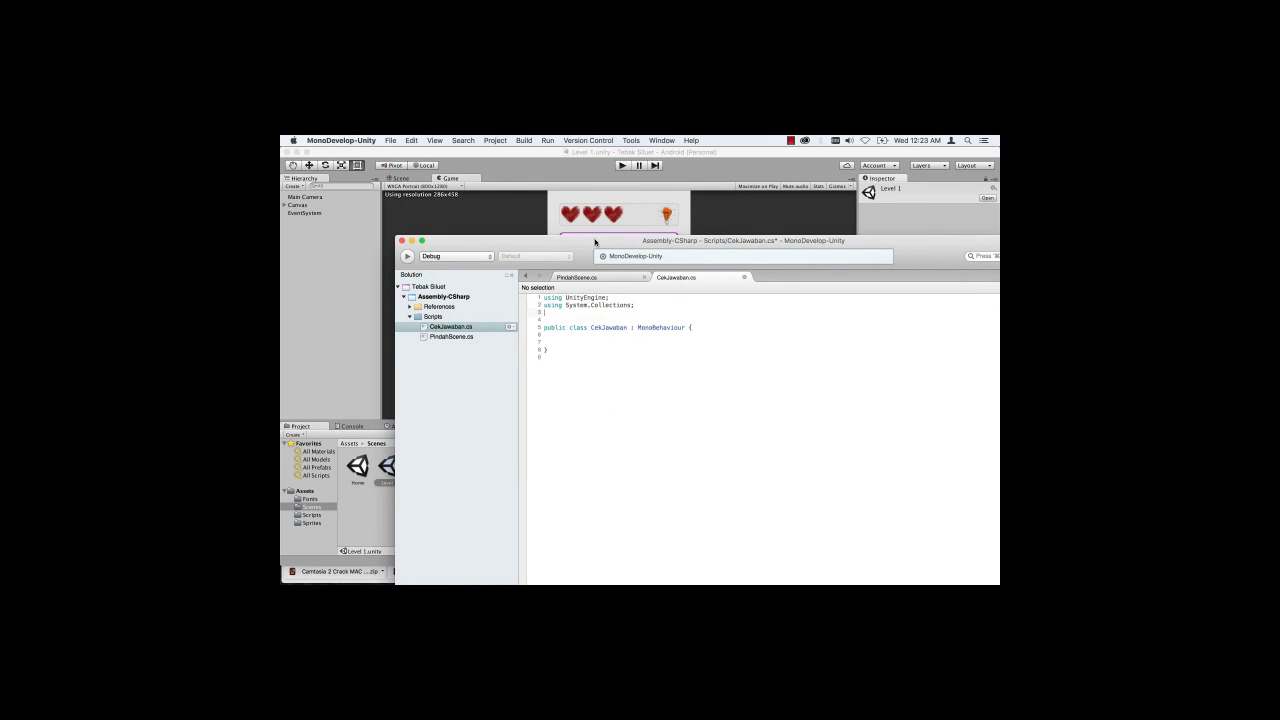
{"action": "type", "text": "using"}
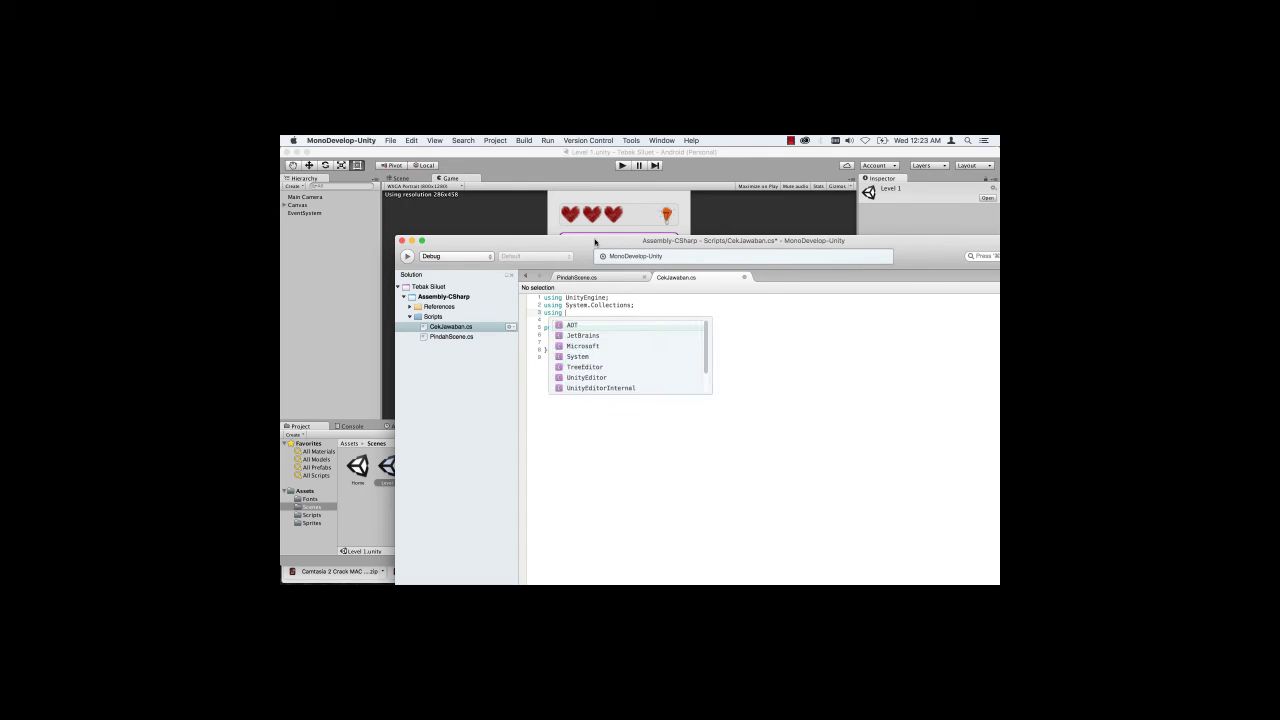
{"action": "type", "text": " Un"}
{"action": "key", "text": "Down"}
{"action": "key", "text": "Down"}
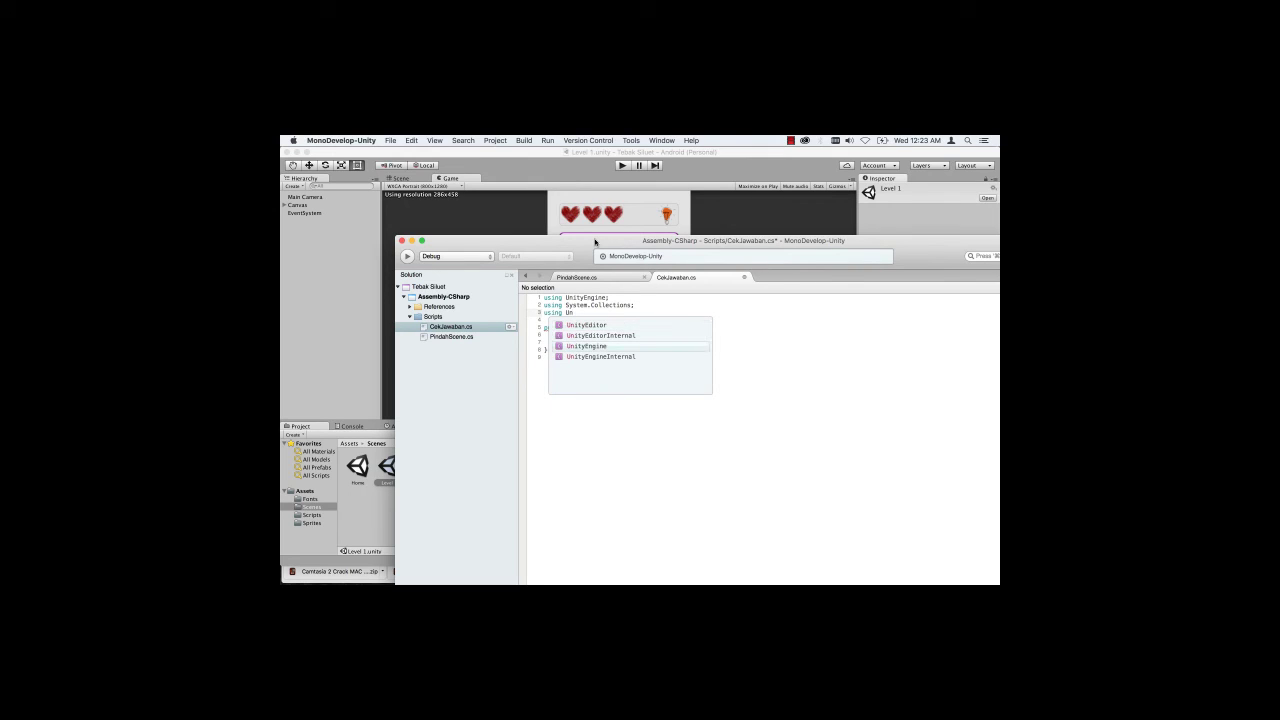
{"action": "key", "text": "Return"}
{"action": "type", "text": ".UI"}
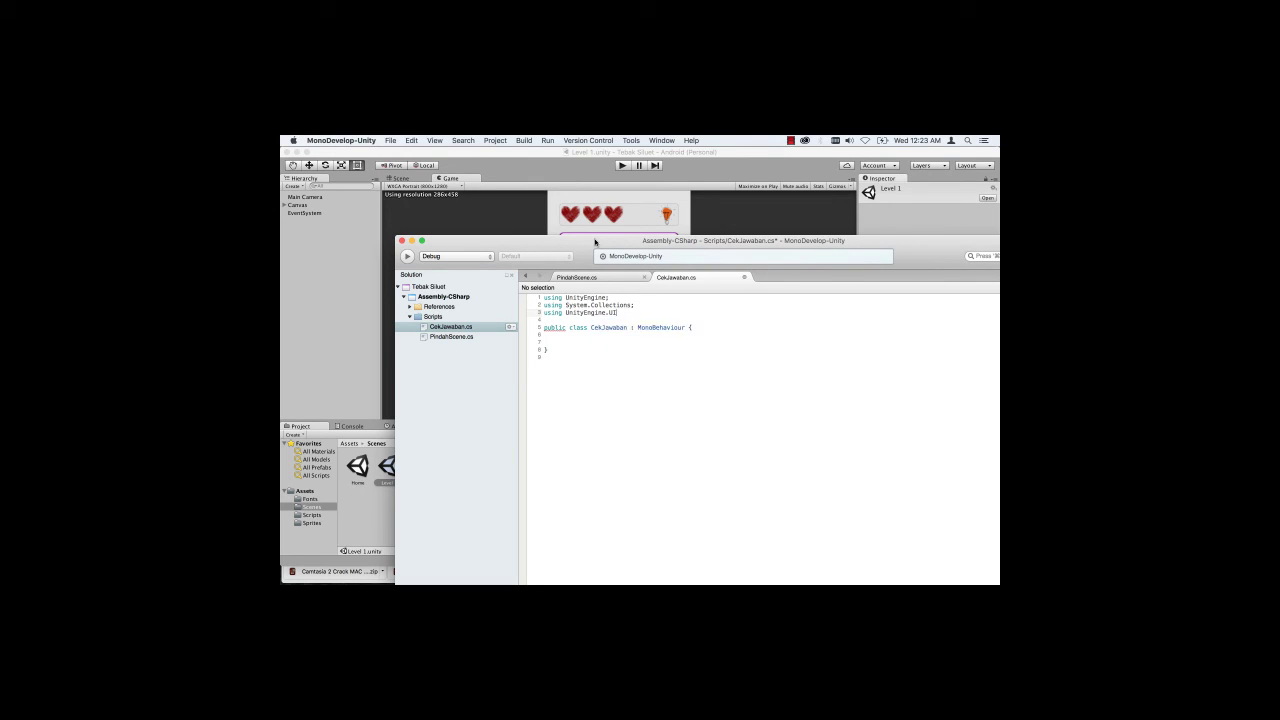
{"action": "type", "text": ";"}
Step: Declare an 'InputField input;' field and a string jawabanBenar field in the CekJawaban class
{"action": "left_click", "coordinate": [715, 326]}
{"action": "key", "text": "Return"}
{"action": "key", "text": "Return"}
{"action": "type", "text": "In"}
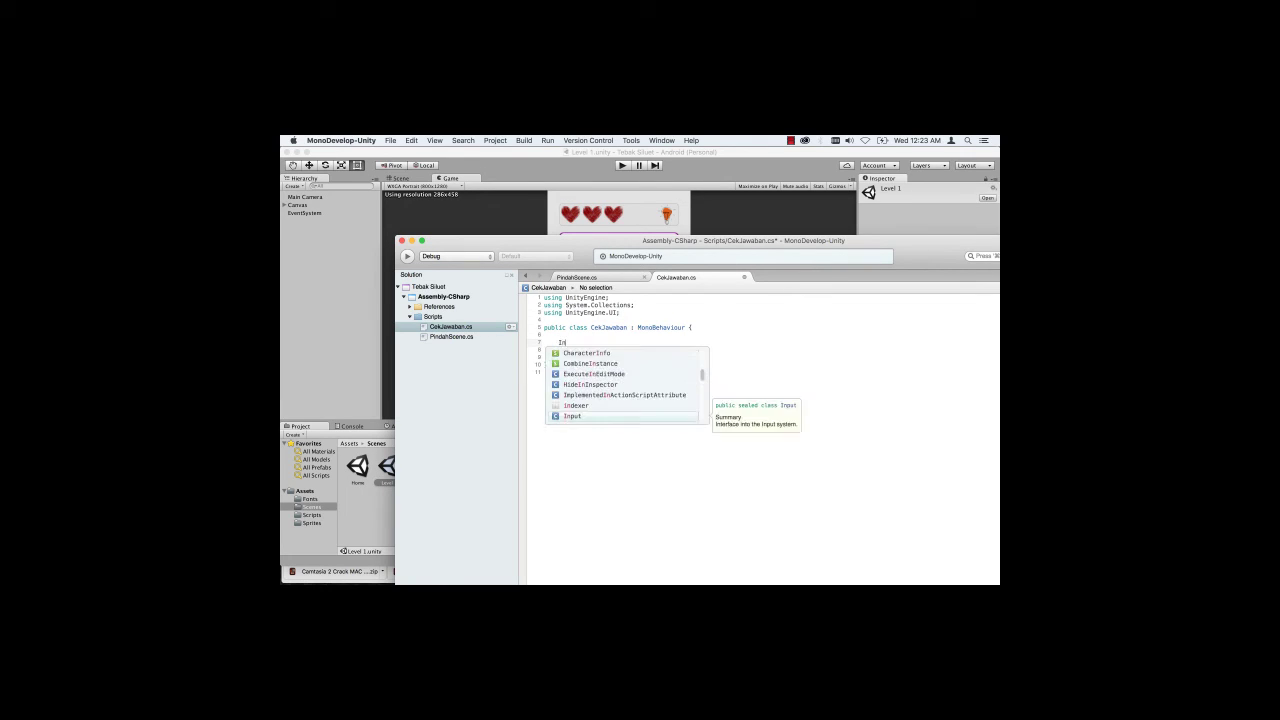
{"action": "type", "text": "putF"}
{"action": "key", "text": "Return"}
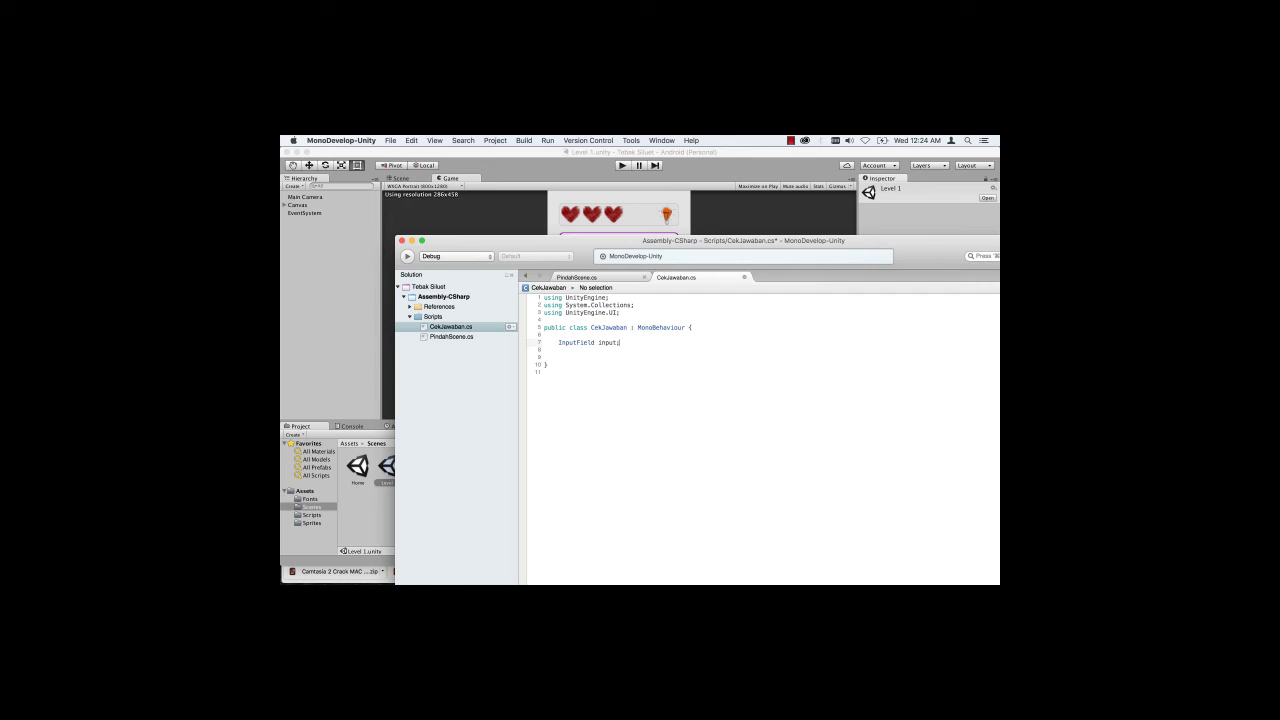
{"action": "type", "text": ";"}
{"action": "key", "text": "Return"}
{"action": "type", "text": "St"}
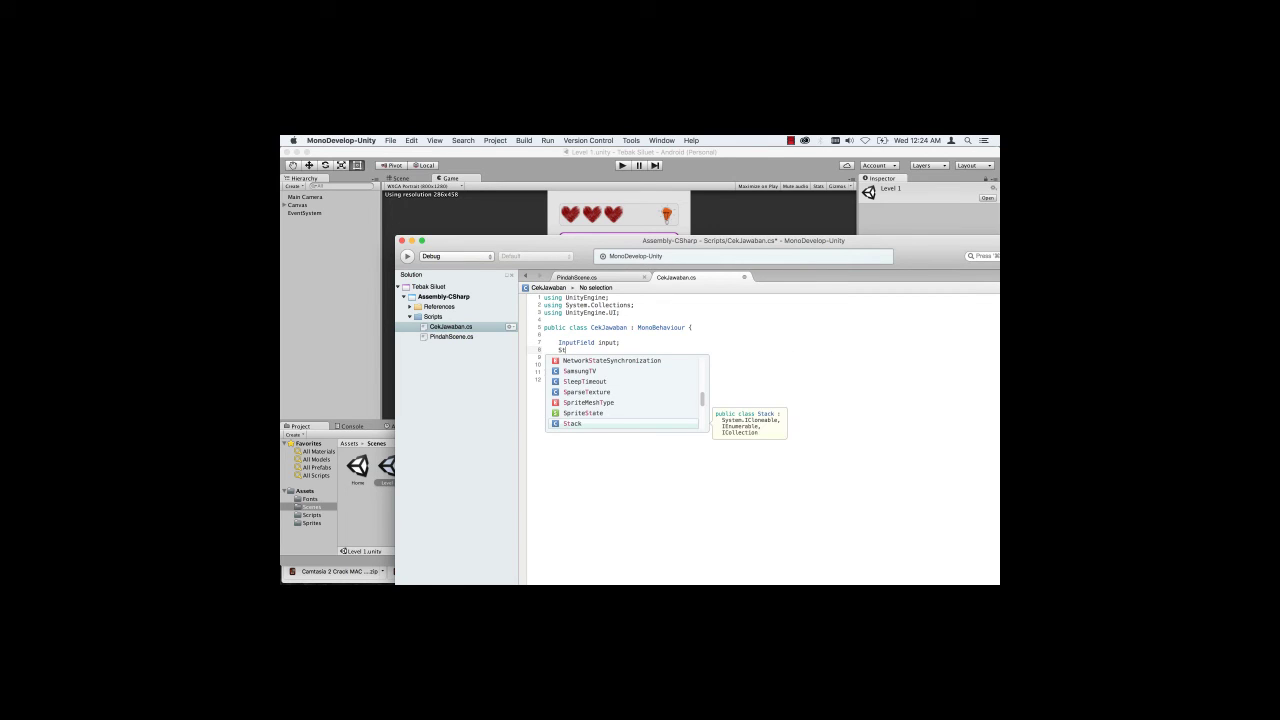
{"action": "key", "text": "Down"}
{"action": "key", "text": "Down"}
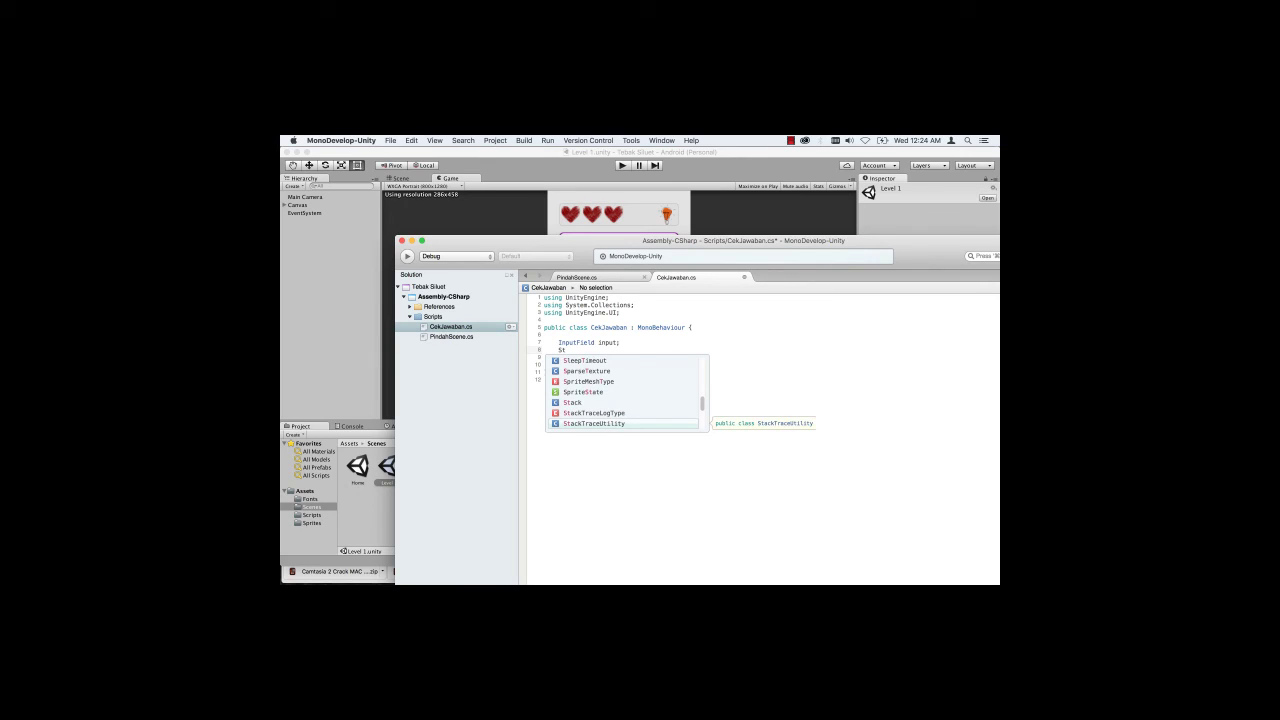
{"action": "type", "text": "r"}
{"action": "key", "text": "Down"}
{"action": "key", "text": "Down"}
{"action": "key", "text": "Return"}
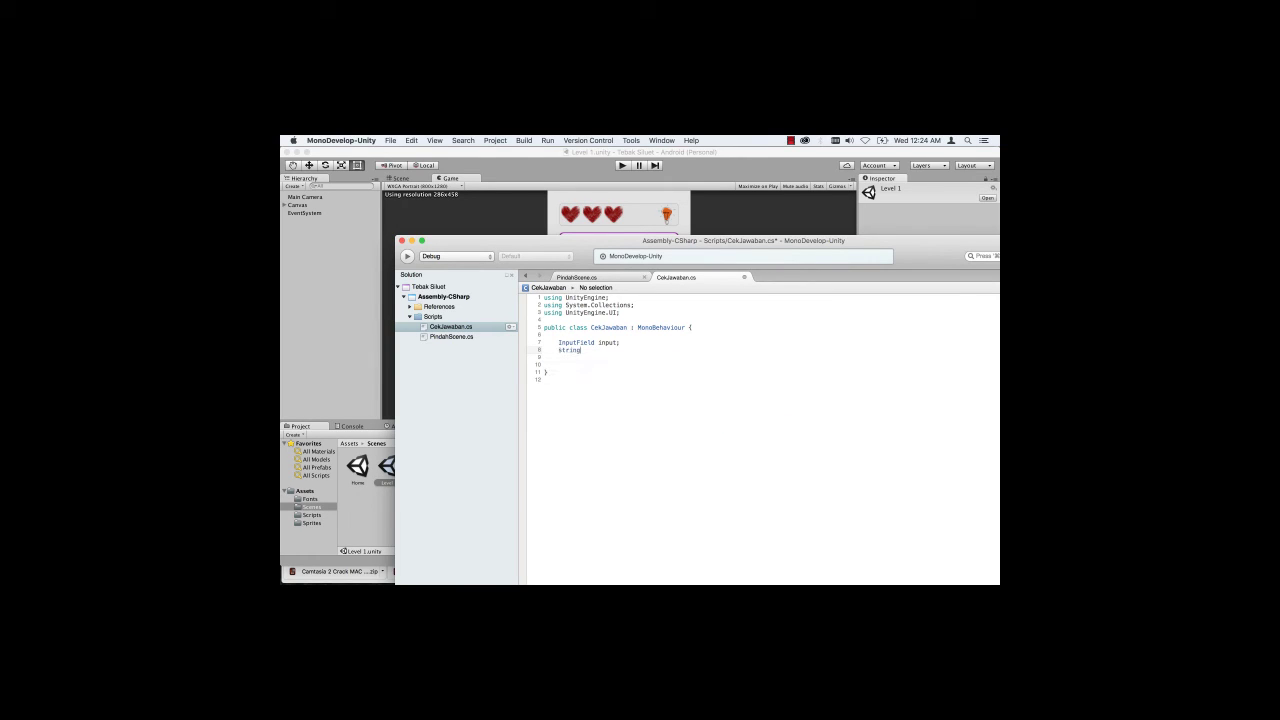
{"action": "type", "text": " jawaba"}
Step: Start a 'public void cekJawaban()' method containing an if statement
{"action": "key", "text": "Return"}
{"action": "key", "text": "Return"}
{"action": "type", "text": "public"}
{"action": "type", "text": " void"}
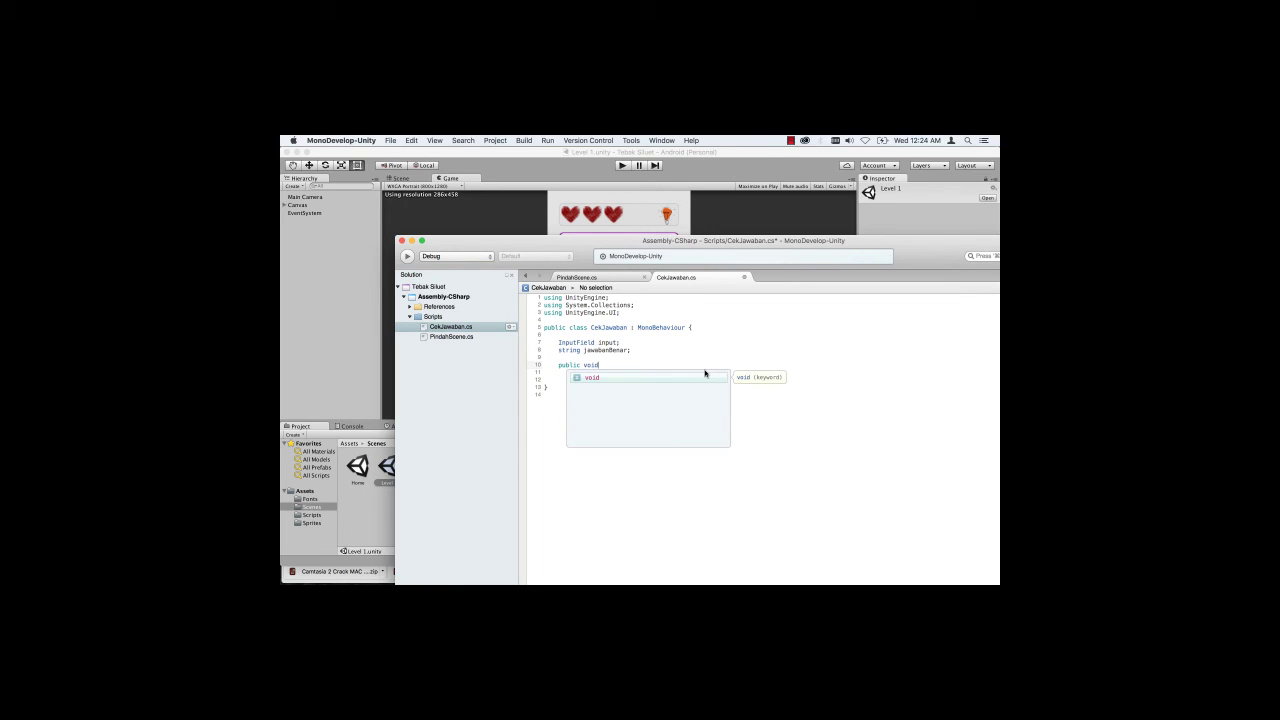
{"action": "type", "text": " cek"}
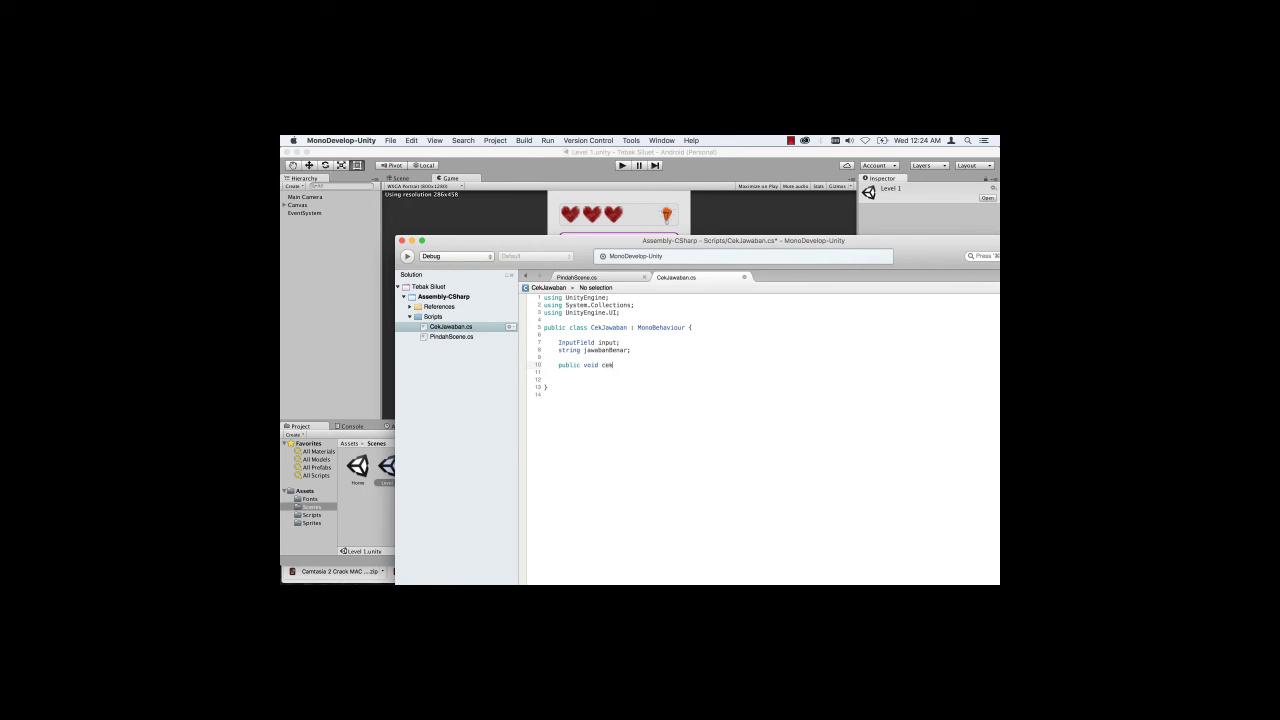
{"action": "type", "text": "Jawaban"}
{"action": "type", "text": "(){"}
{"action": "key", "text": "Return"}
{"action": "type", "text": "if"}
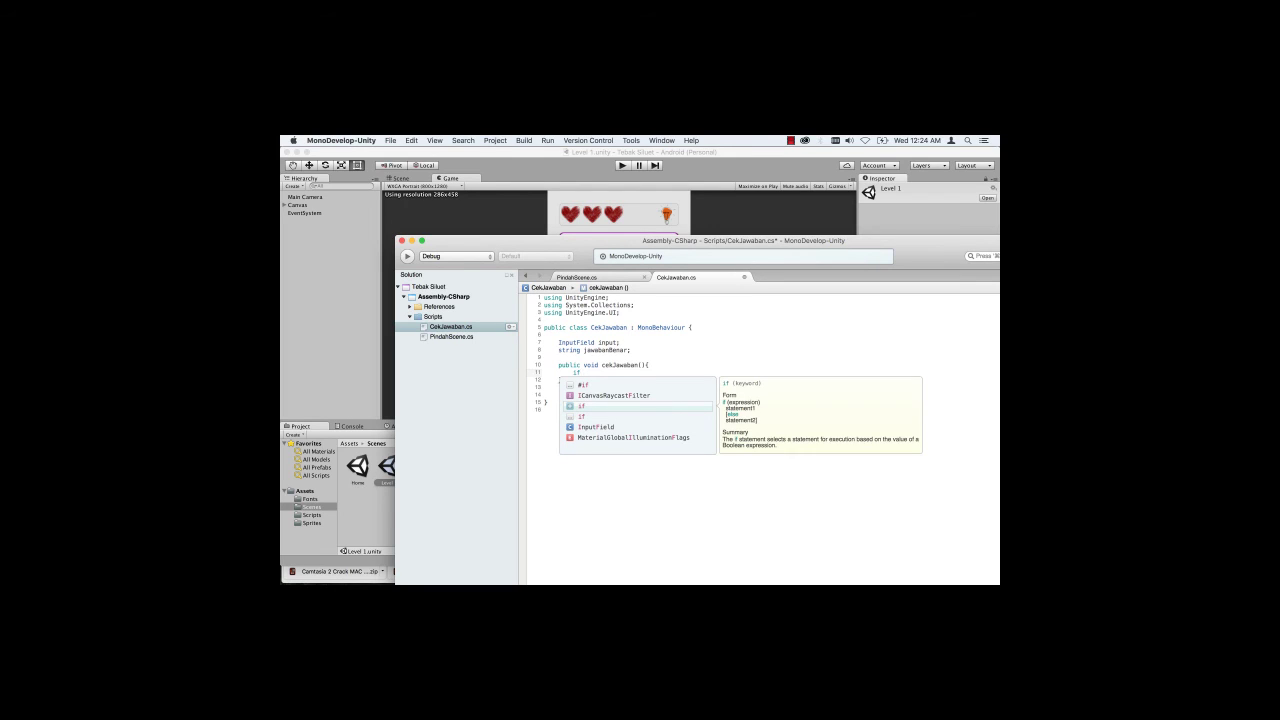
{"action": "type", "text": "("}
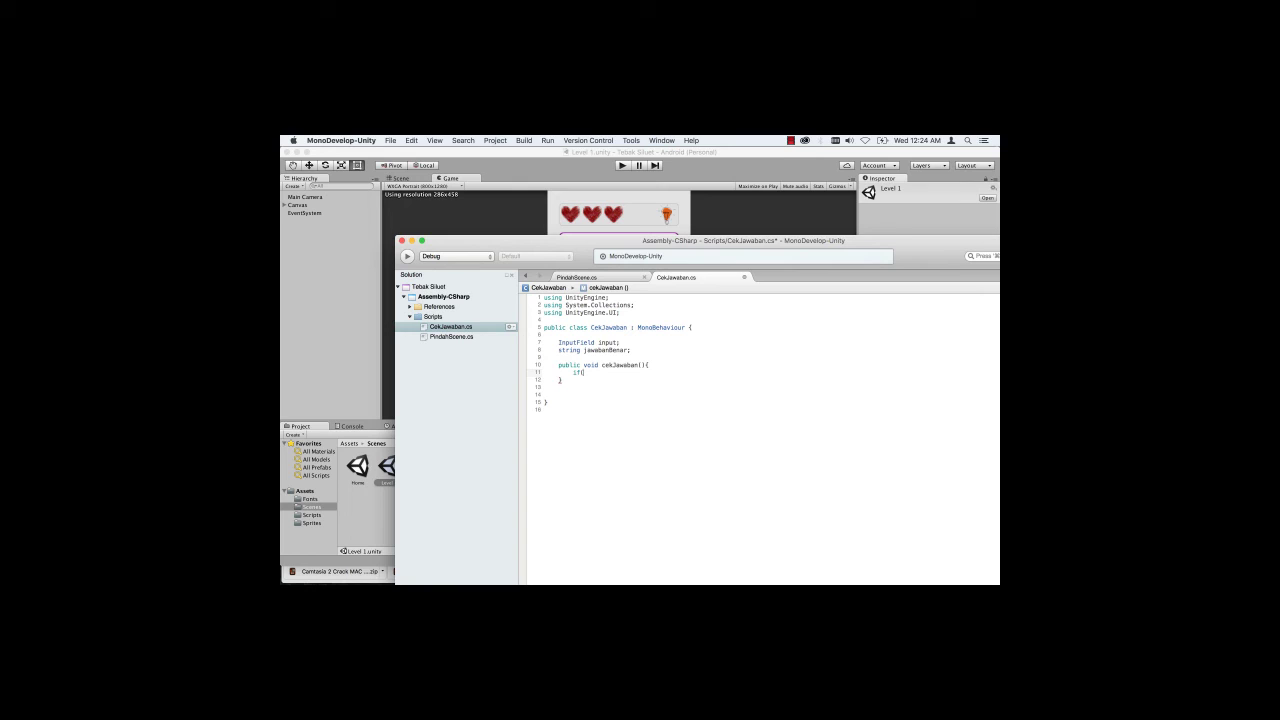
Step: Write the condition's left side as input.text.ToLower().Equals
{"action": "type", "text": "in"}
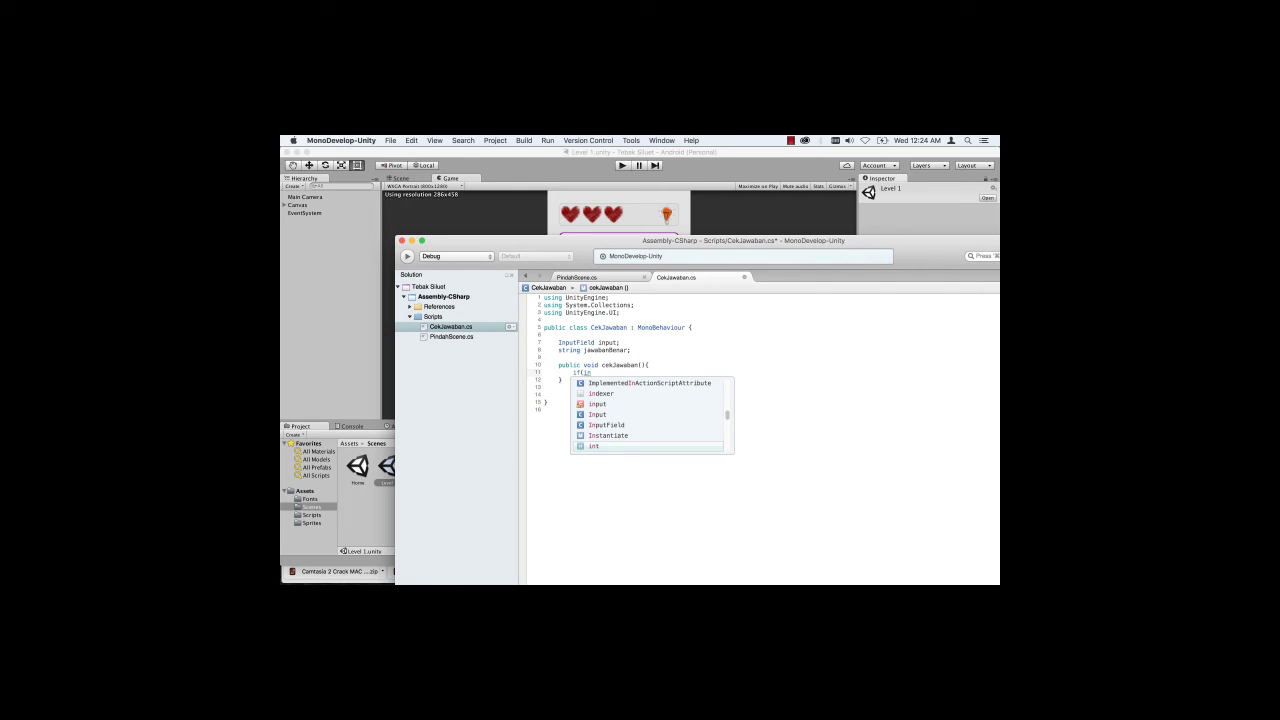
{"action": "type", "text": "p"}
{"action": "key", "text": "Return"}
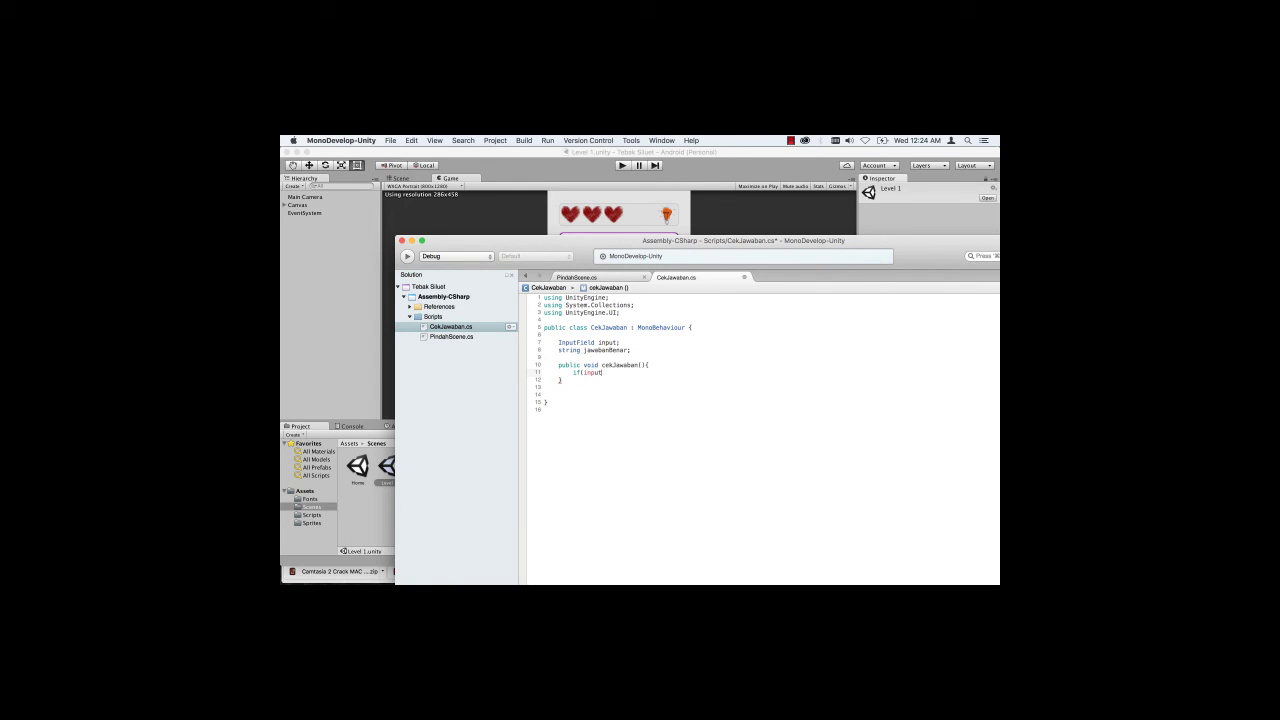
{"action": "type", "text": ".ge"}
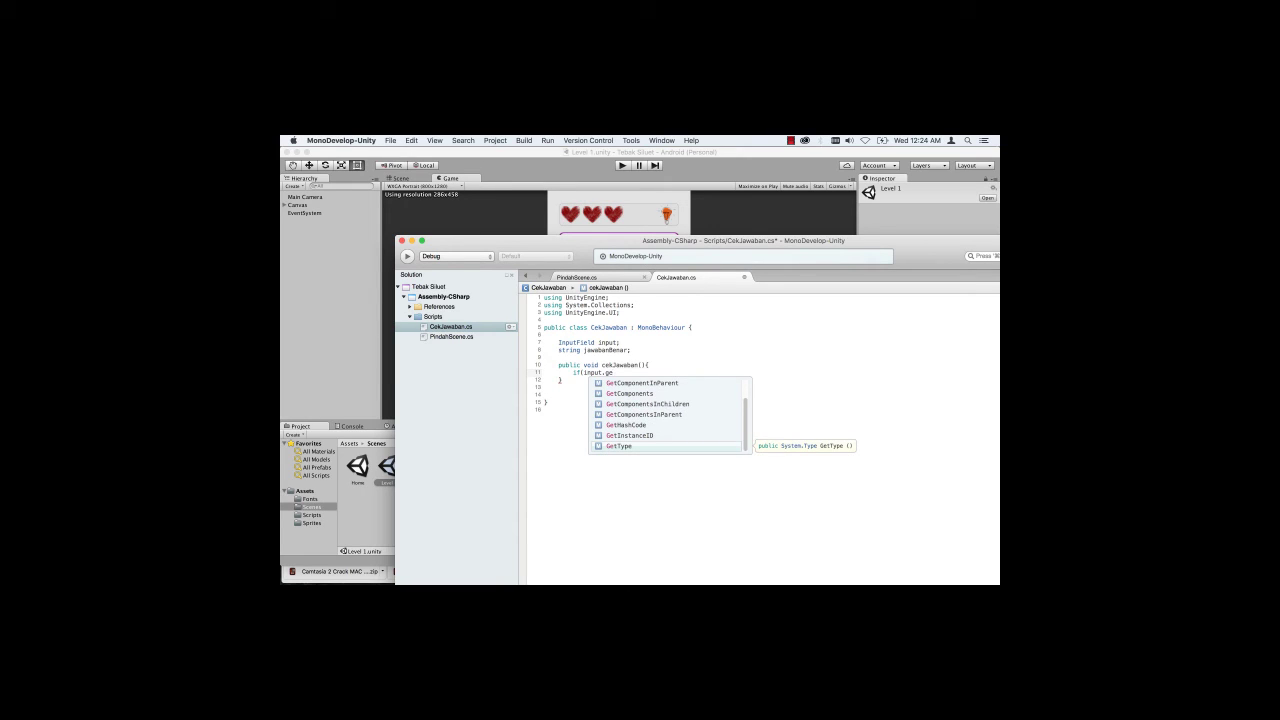
{"action": "key", "text": "BackSpace"}
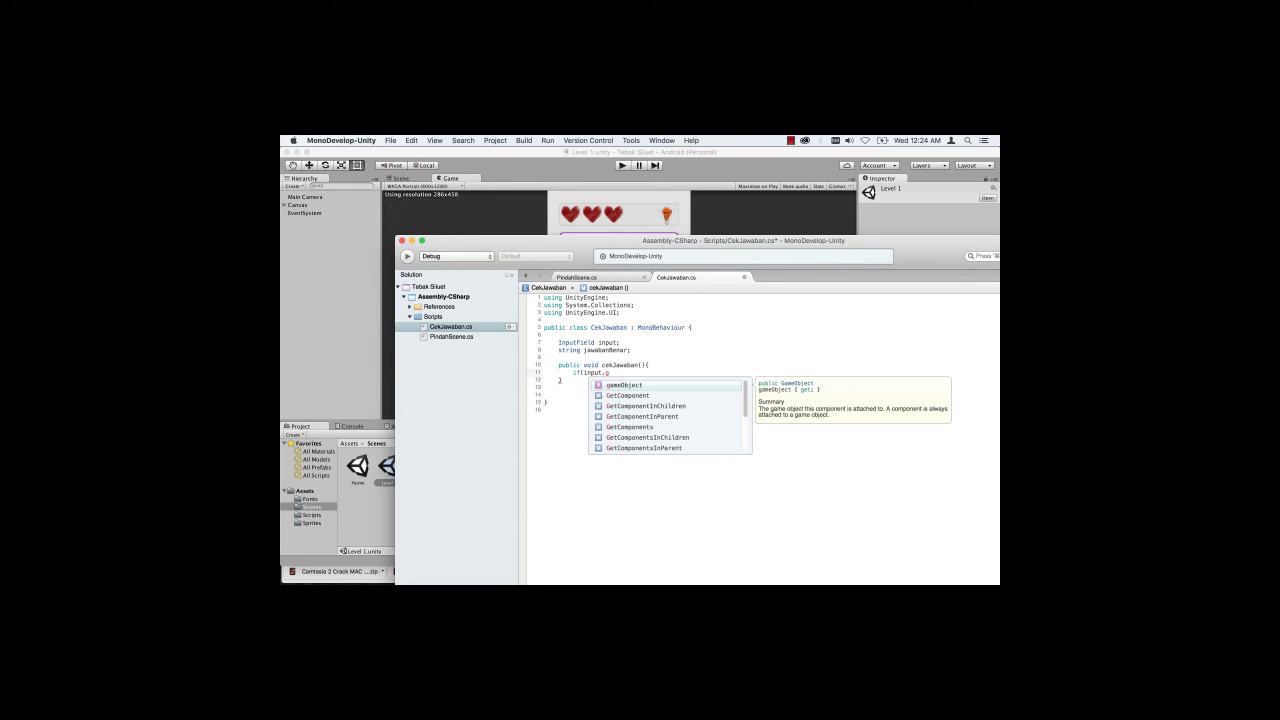
{"action": "key", "text": "BackSpace"}
{"action": "type", "text": "te"}
{"action": "key", "text": "Return"}
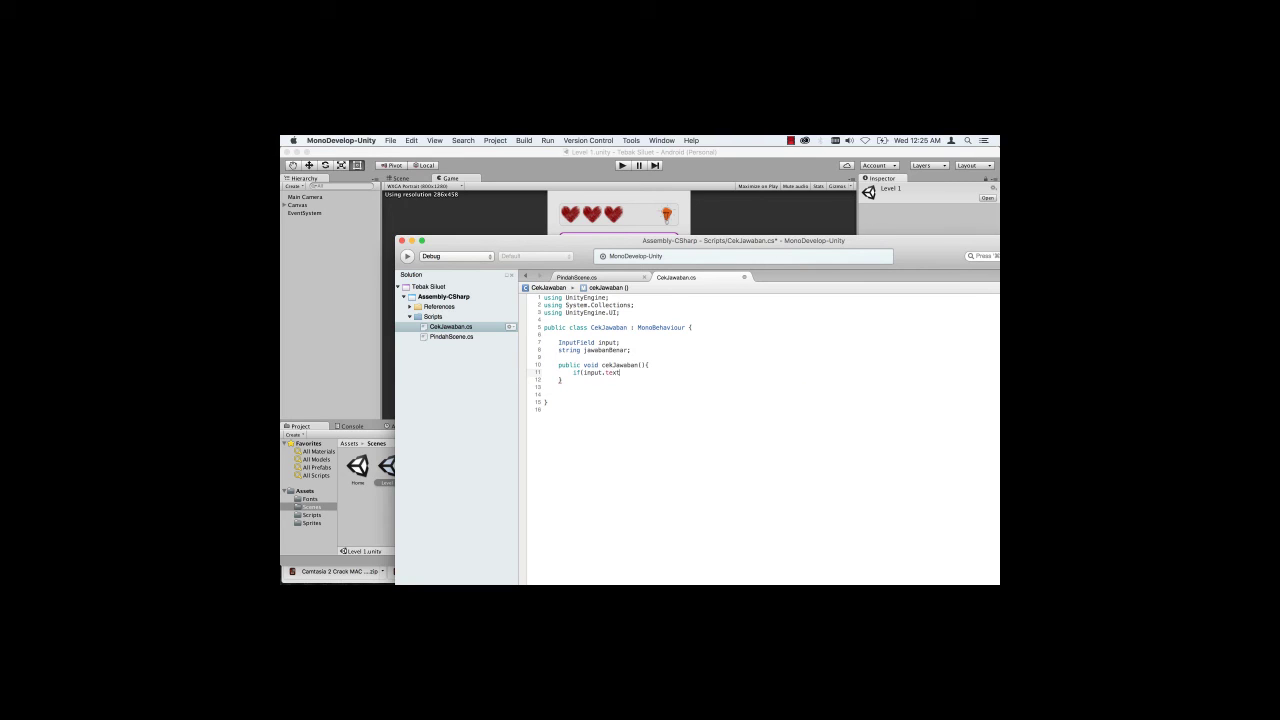
{"action": "type", "text": "."}
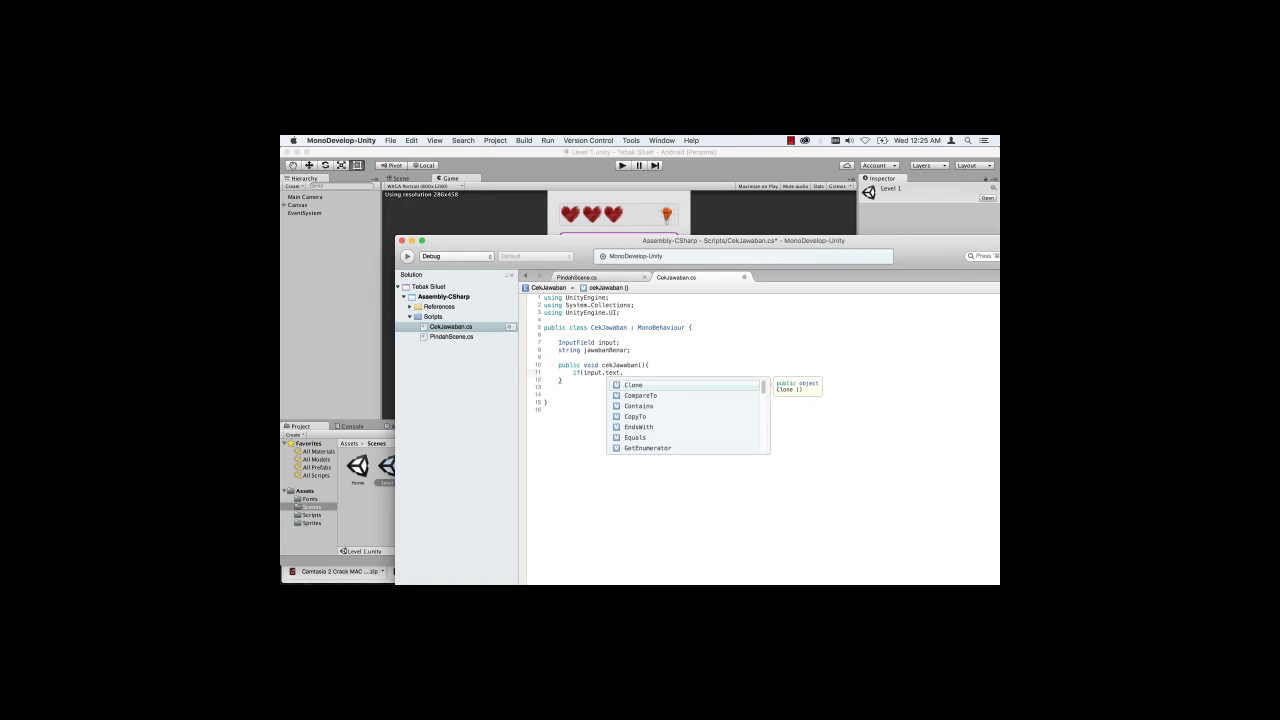
{"action": "type", "text": "to"}
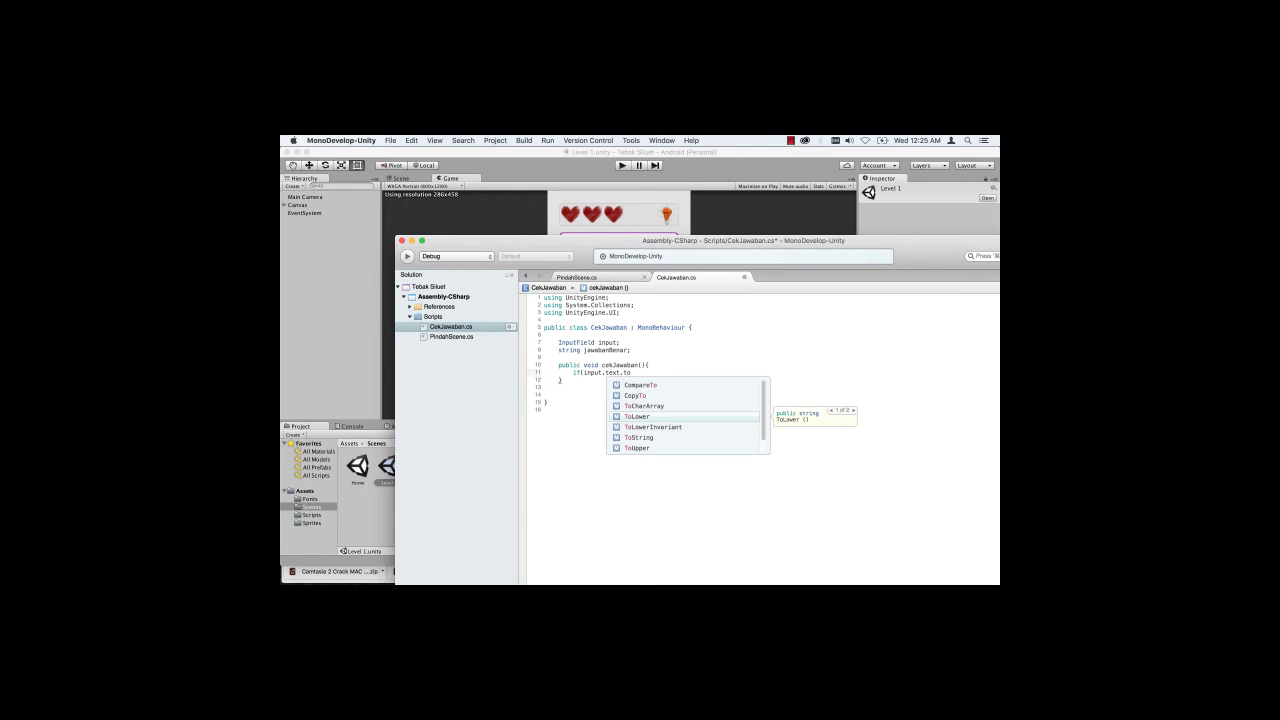
{"action": "key", "text": "Return"}
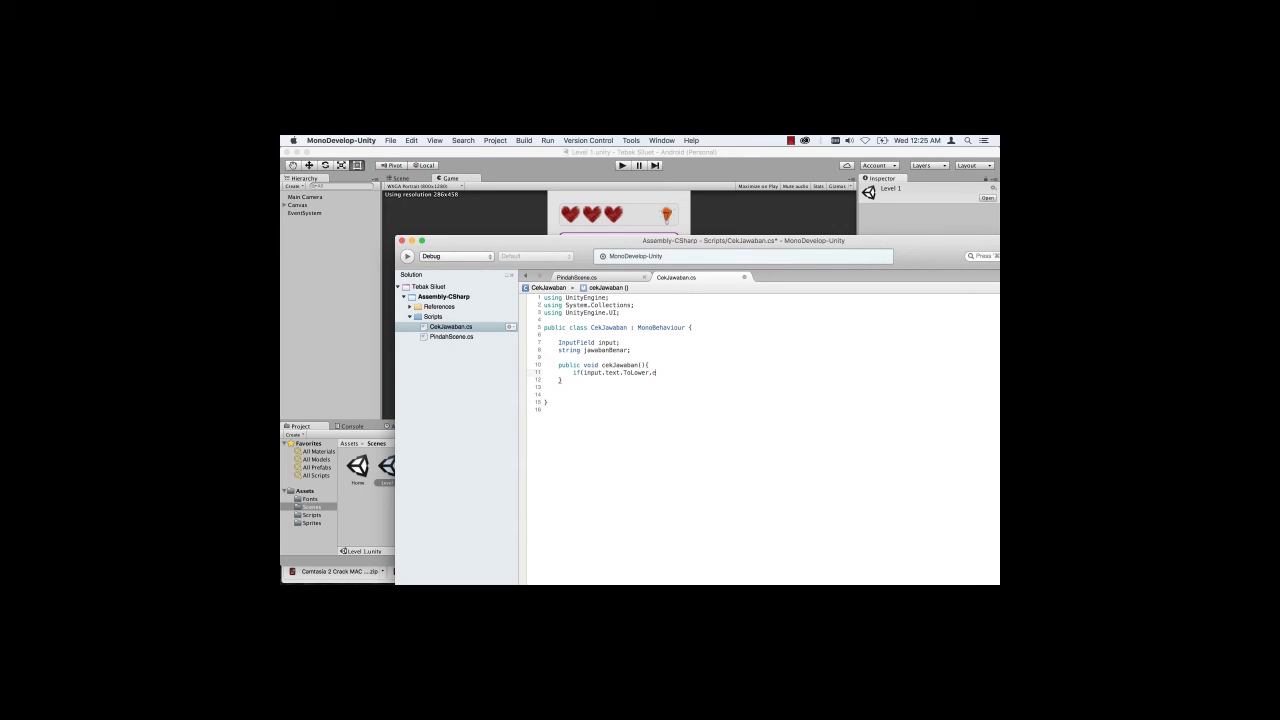
{"action": "type", "text": "("}
{"action": "type", "text": ").e"}
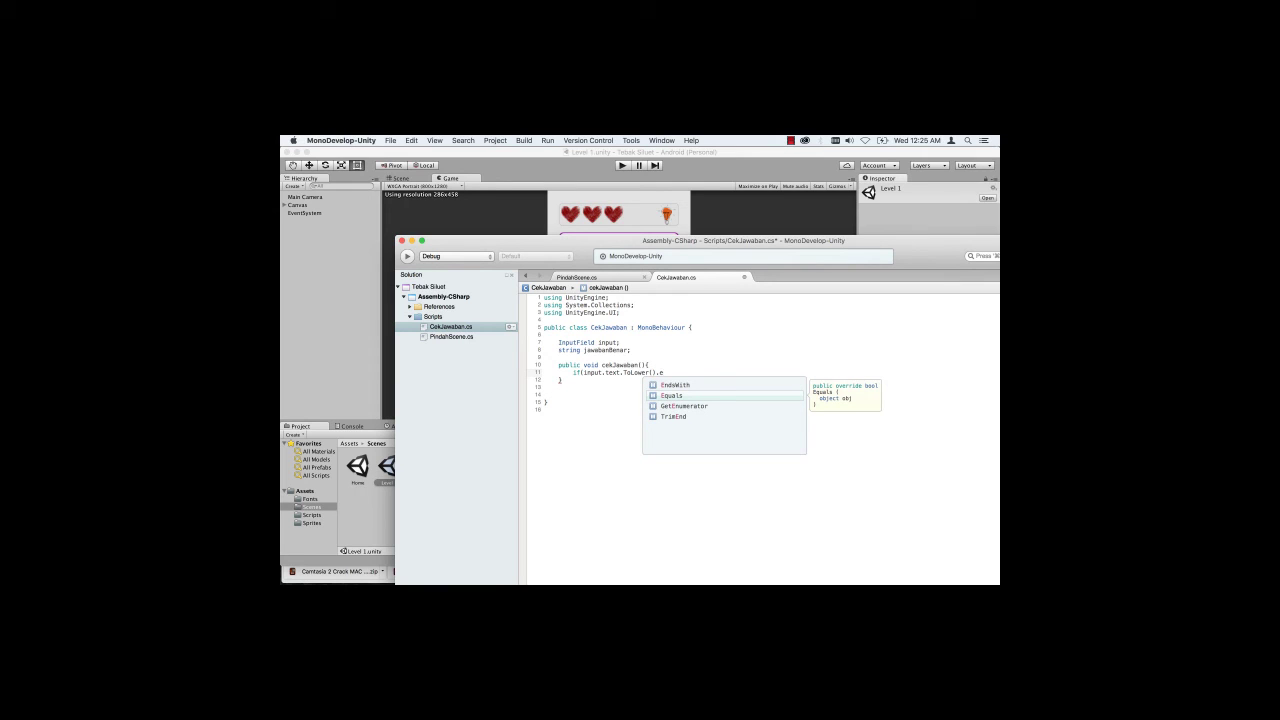
{"action": "key", "text": "Return"}
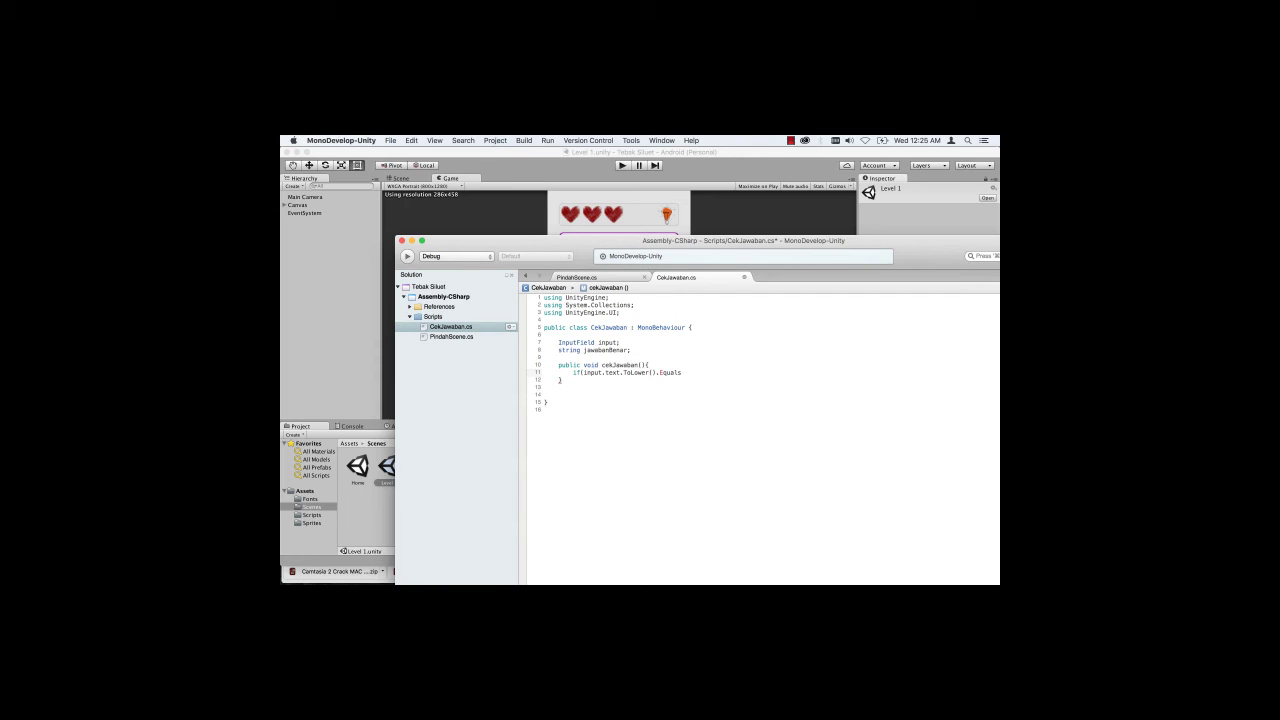
Step: Compare against jawabanBenar.ToLower() and add the if block's braces
{"action": "type", "text": "("}
{"action": "type", "text": "ja"}
{"action": "key", "text": "Return"}
{"action": "type", "text": ".t"}
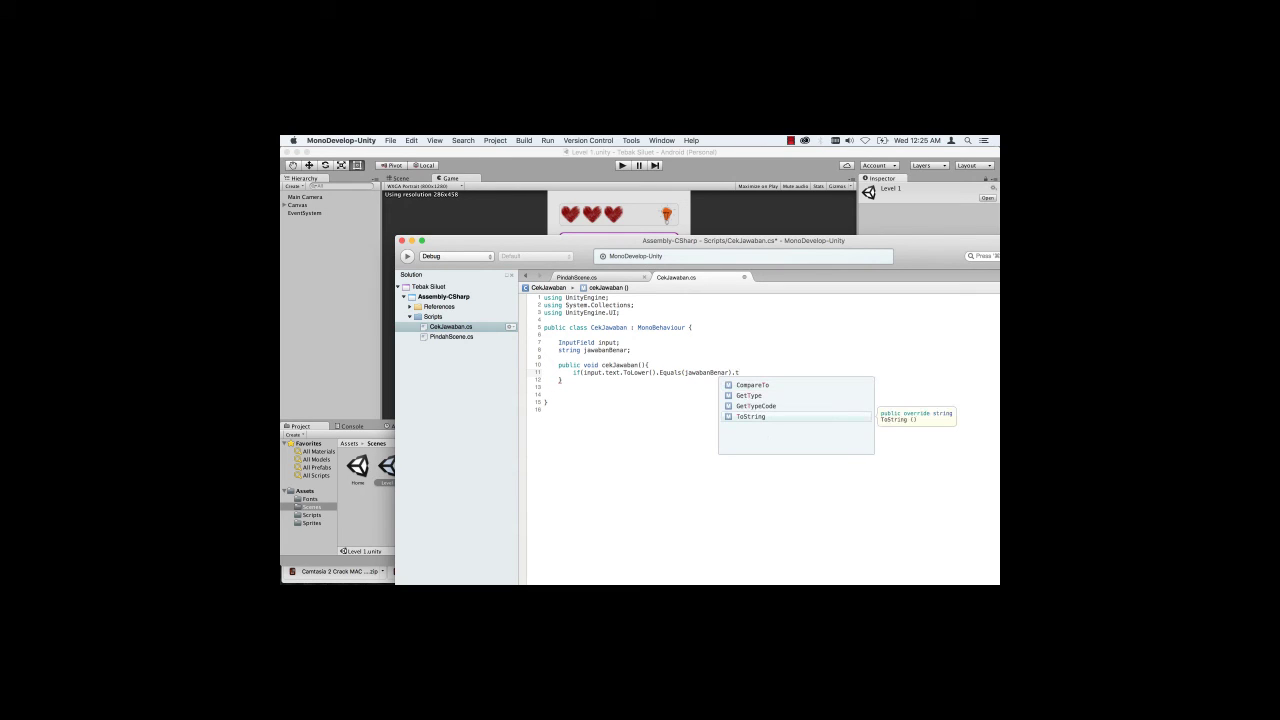
{"action": "key", "text": "BackSpace"}
{"action": "key", "text": "BackSpace"}
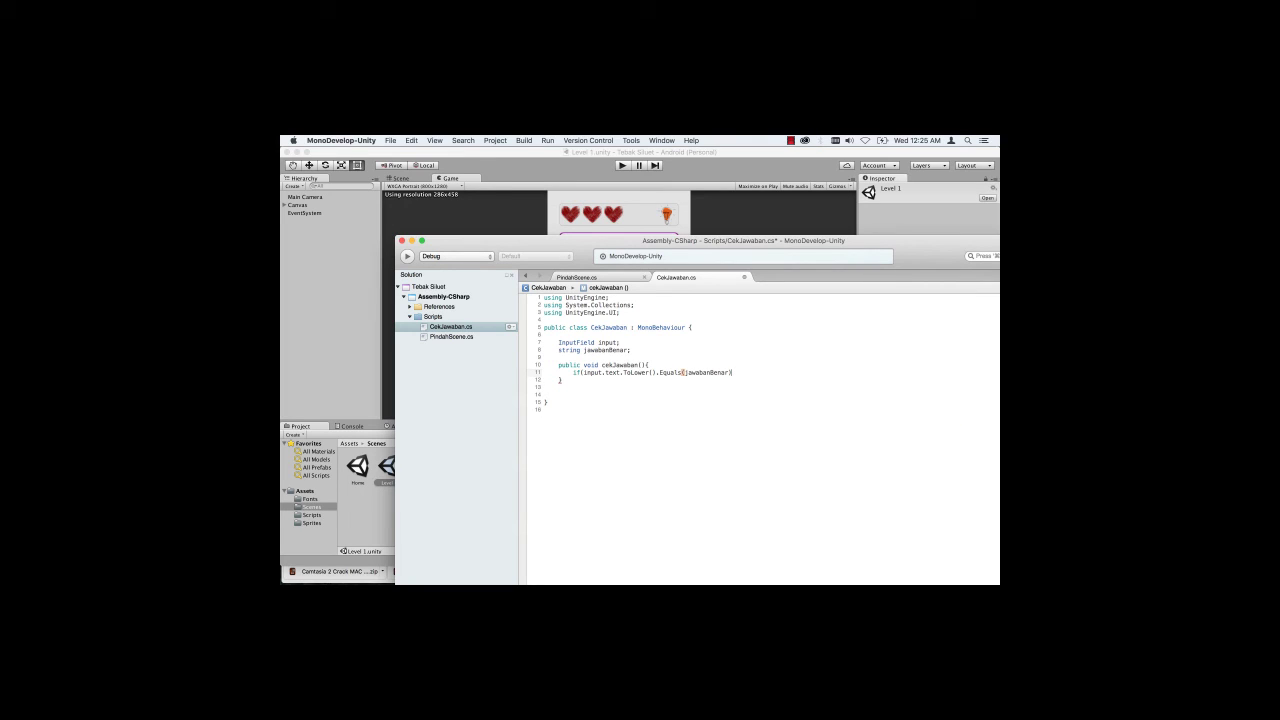
{"action": "type", "text": "."}
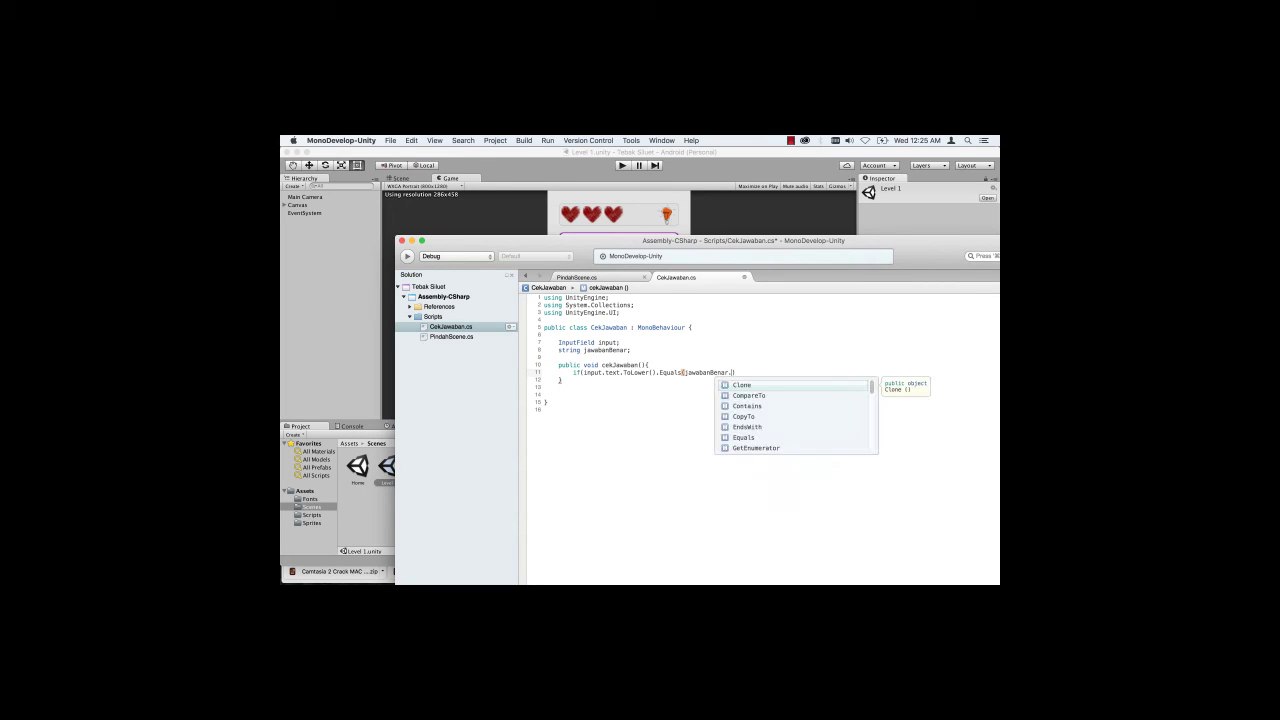
{"action": "type", "text": "T"}
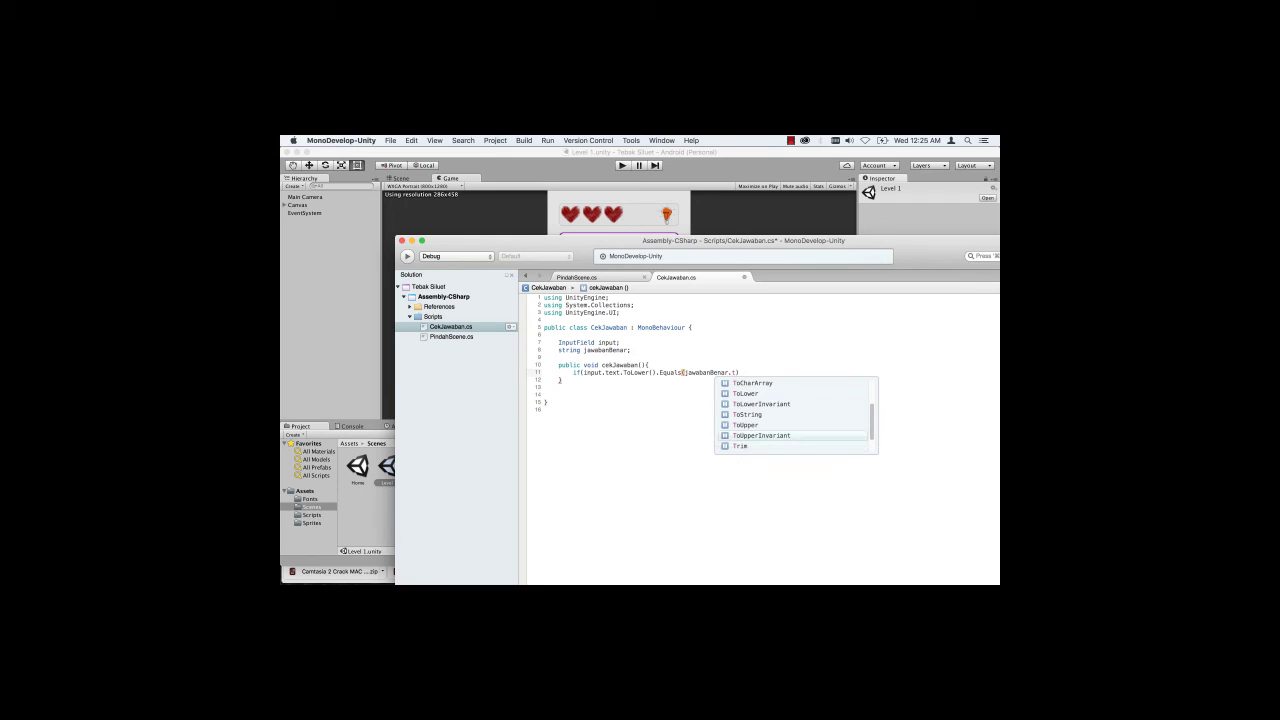
{"action": "key", "text": "Up"}
{"action": "key", "text": "Up"}
{"action": "key", "text": "Up"}
{"action": "key", "text": "Up"}
{"action": "key", "text": "Up"}
{"action": "key", "text": "Return"}
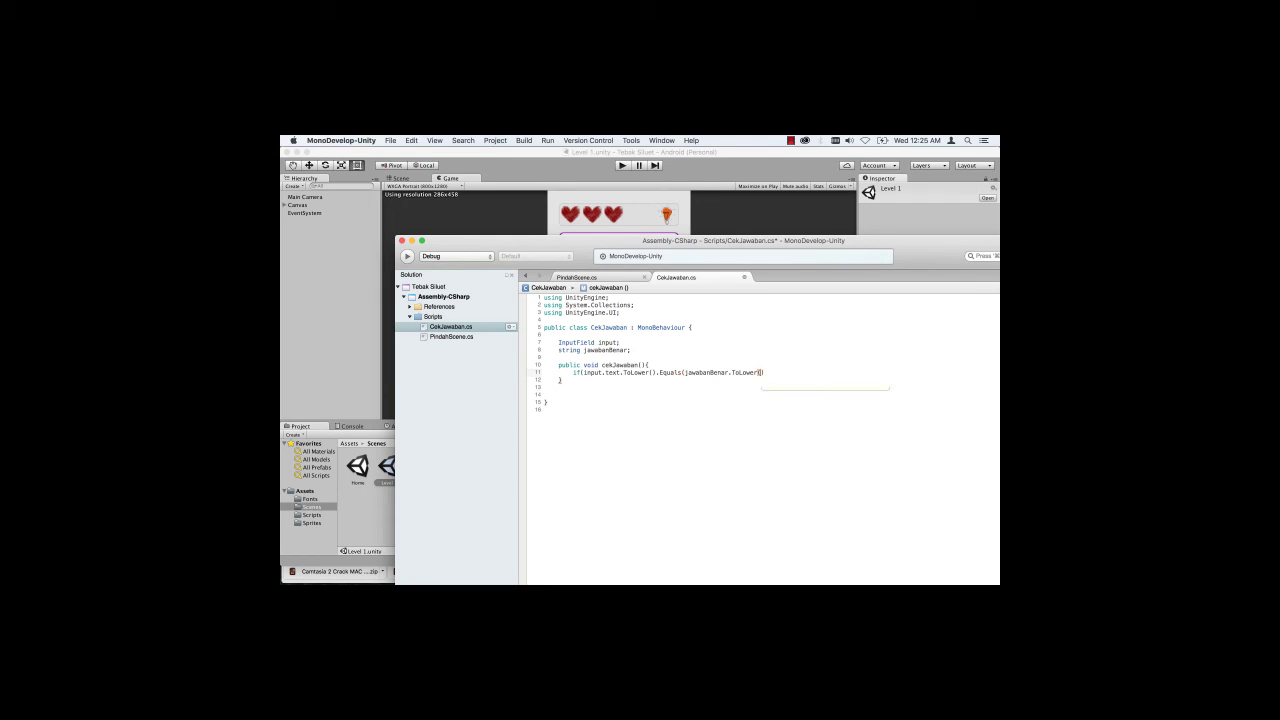
{"action": "type", "text": "()"}
{"action": "type", "text": ")) "}
{"action": "type", "text": "{"}
{"action": "key", "text": "Return"}
{"action": "type", "text": "}"}
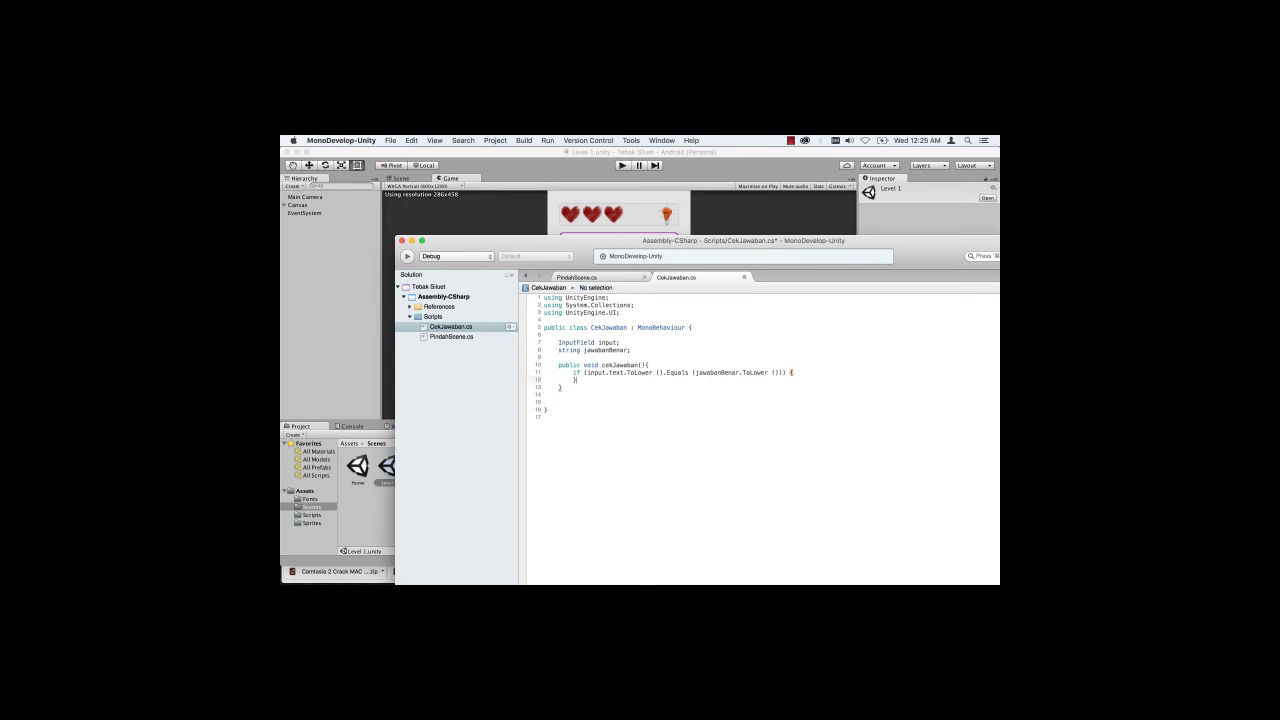
{"action": "key", "text": "Return"}
Step: Inside the if block, log "Hore, Jawaban Benar" with Debug.Log
{"action": "type", "text": "Debug.l"}
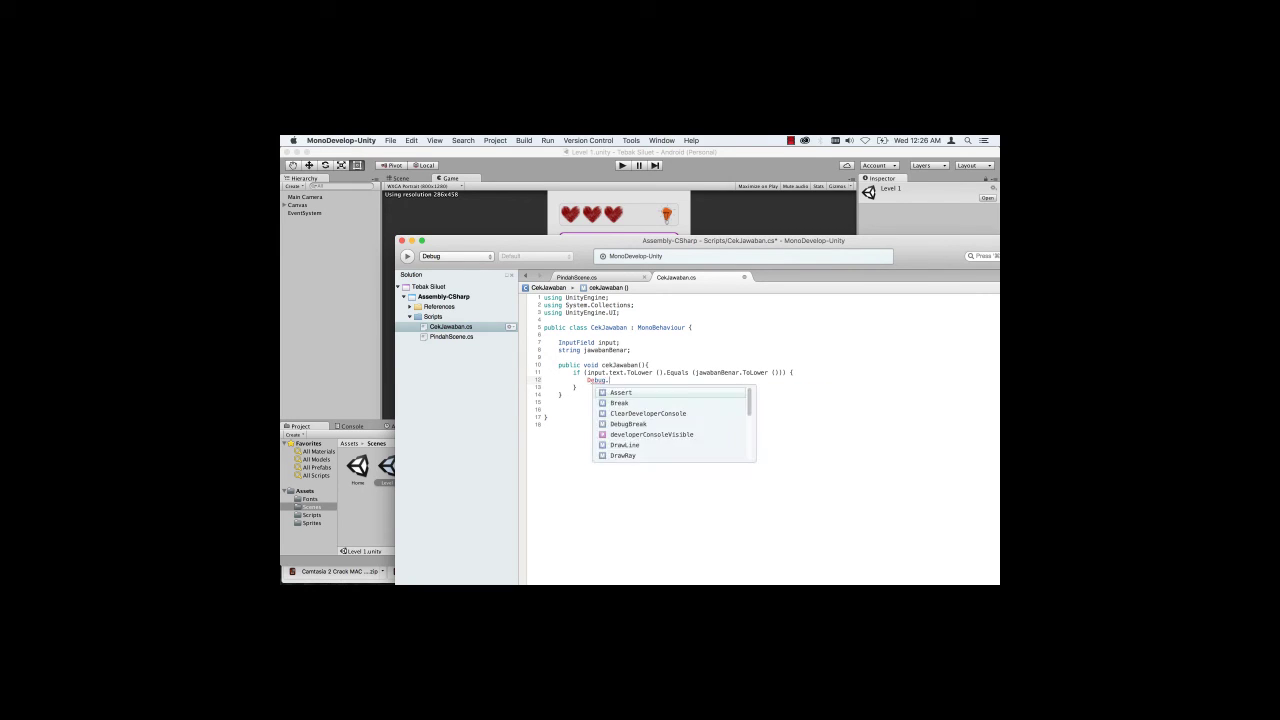
{"action": "key", "text": "Return"}
{"action": "type", "text": "("}
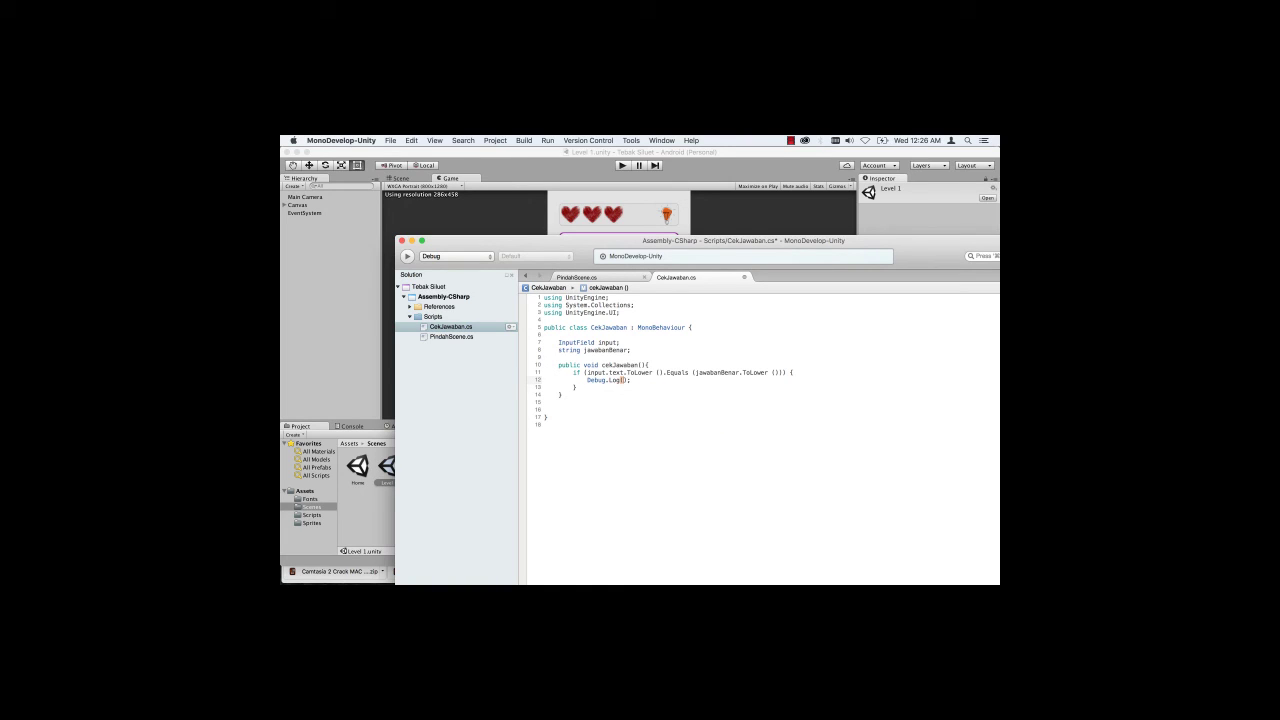
{"action": "type", "text": "\"H"}
{"action": "type", "text": "ore, Ja"}
{"action": "type", "text": "waban B"}
{"action": "type", "text": "enar"}
Step: Add an else branch logging "Jawaban salah", save the script, and return to Unity
{"action": "left_click", "coordinate": [576, 387]}
{"action": "type", "text": "else "}
{"action": "type", "text": "{"}
{"action": "key", "text": "Return"}
{"action": "type", "text": "Debug."}
{"action": "type", "text": "Log"}
{"action": "type", "text": "("}
{"action": "type", "text": "\"Ja"}
{"action": "type", "text": "waban"}
{"action": "type", "text": " salah"}
{"action": "key", "text": "ctrl+s"}
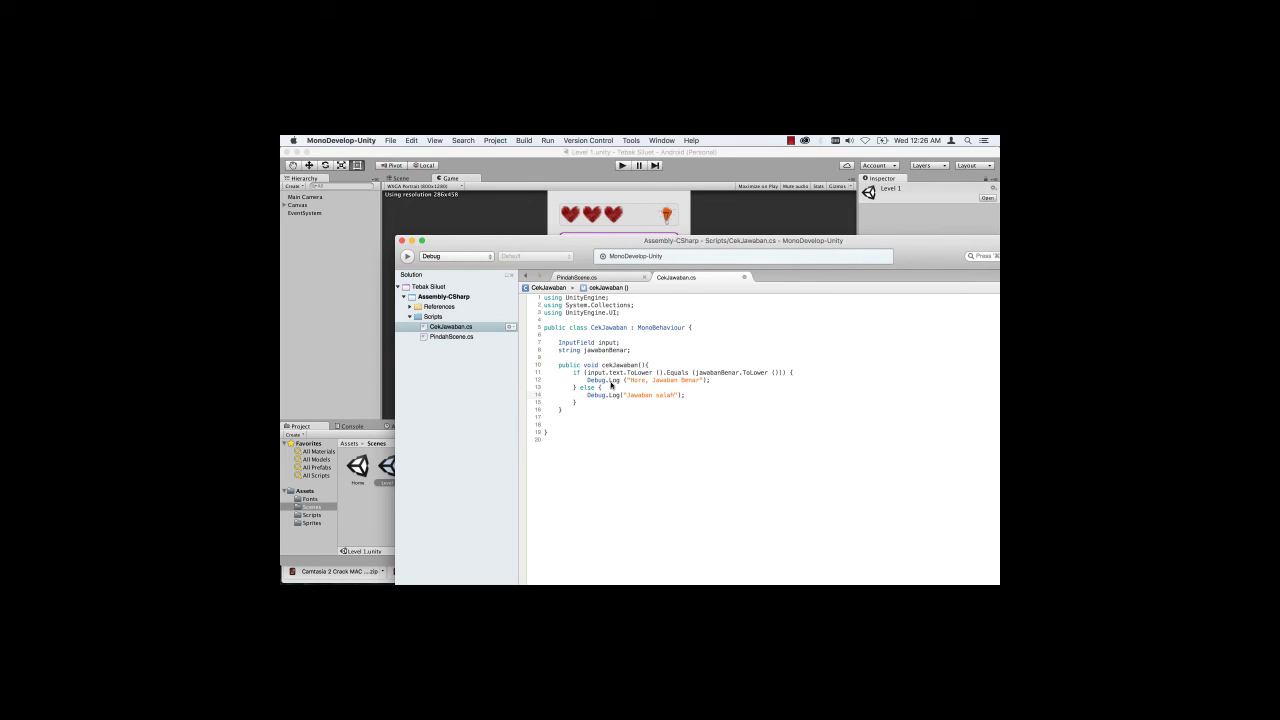
{"action": "key", "text": "super+Tab"}
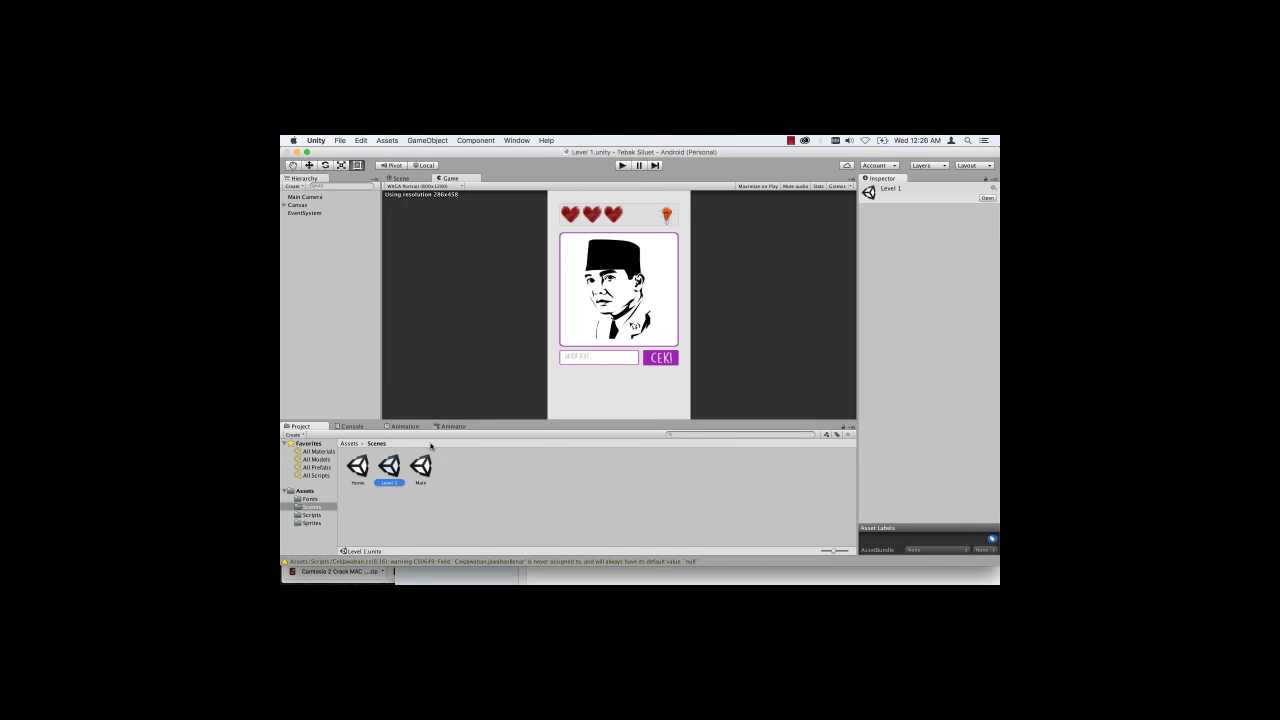
Step: Open the CS0649 never-assigned warning from the Console in CekJawaban.cs, then select Main Camera
{"action": "left_click", "coordinate": [363, 428]}
{"action": "double_click", "coordinate": [420, 449]}
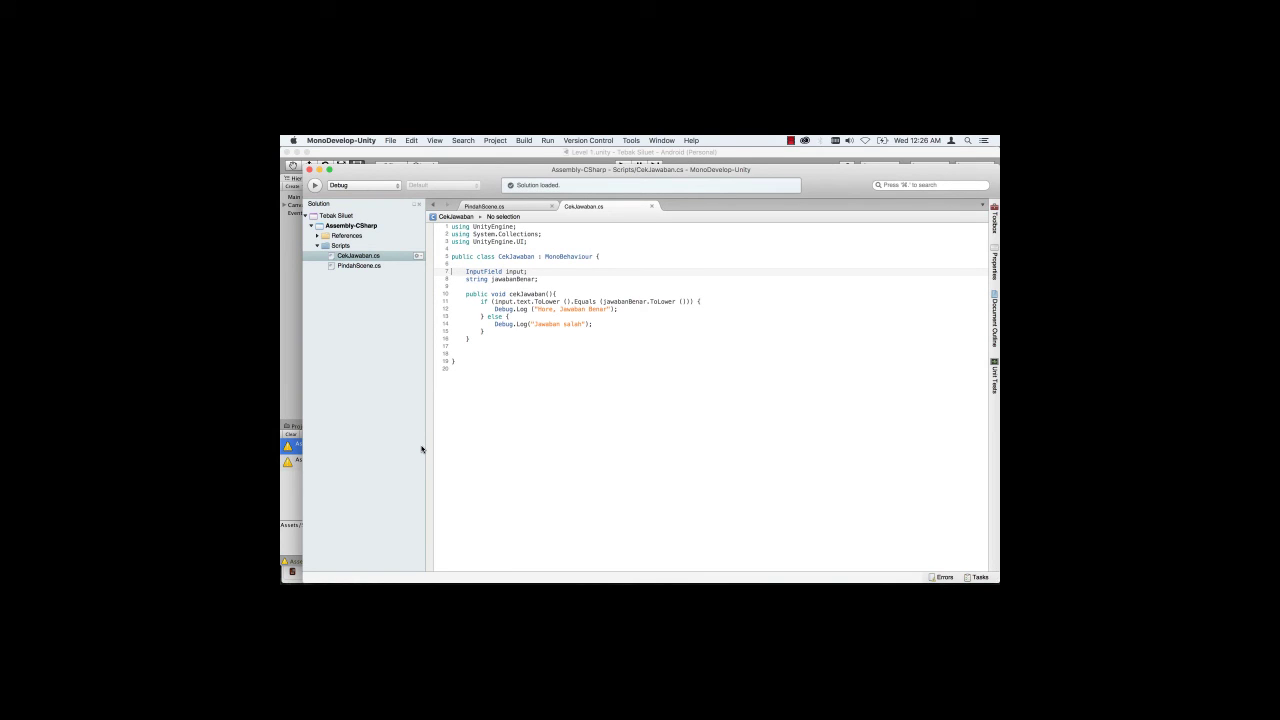
{"action": "left_click", "coordinate": [284, 330]}
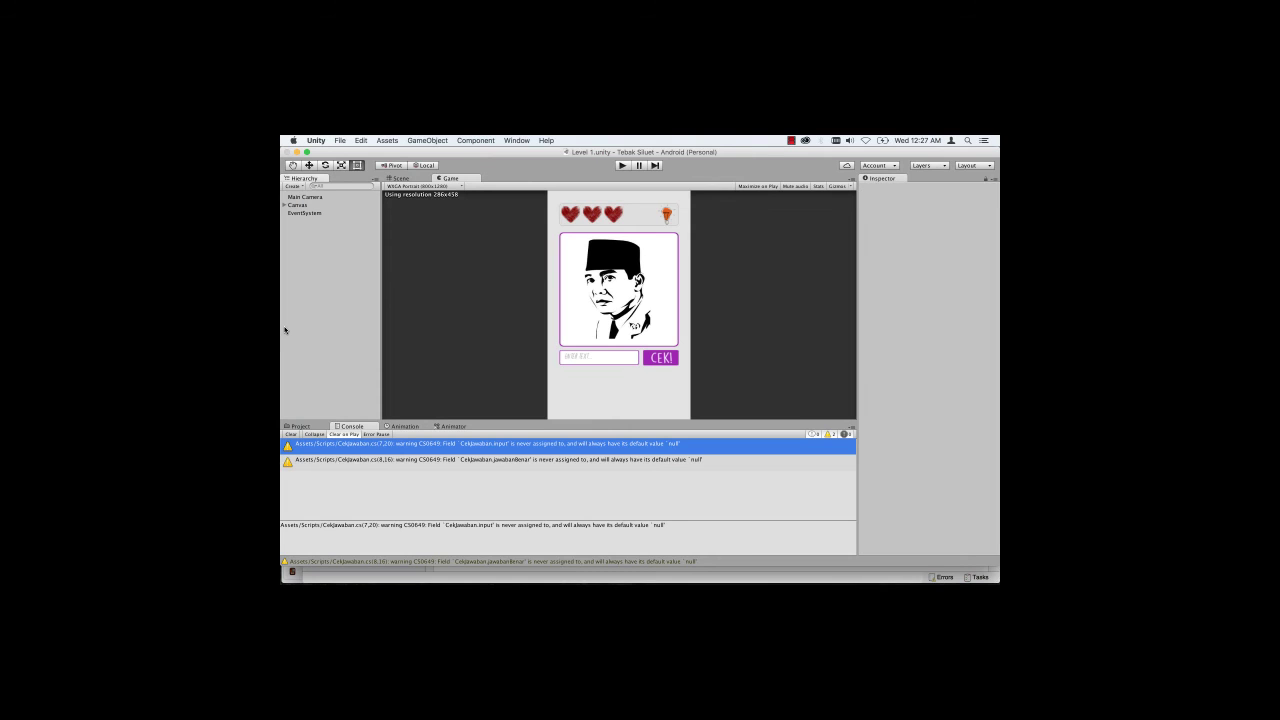
{"action": "left_click", "coordinate": [304, 198]}
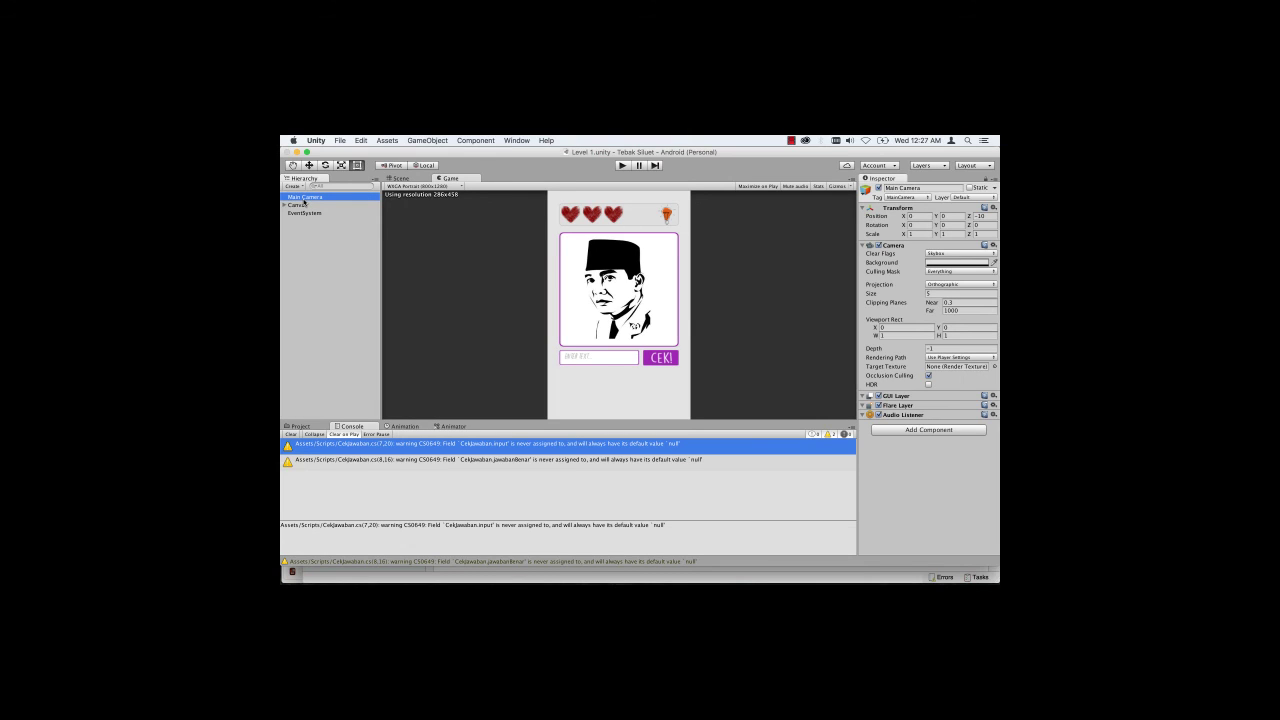
Step: Bring the CekJawaban.cs editor back and position it higher beside Unity
{"action": "mouse_move", "coordinate": [640, 578]}
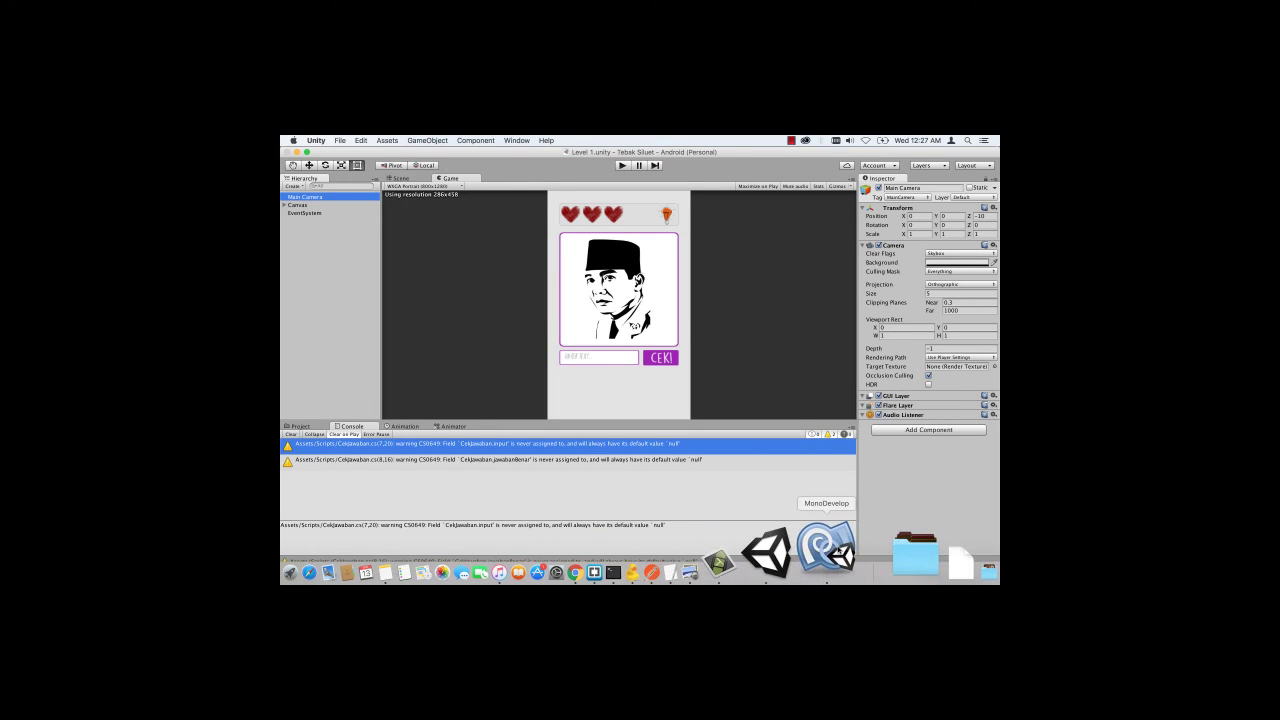
{"action": "left_click", "coordinate": [836, 548]}
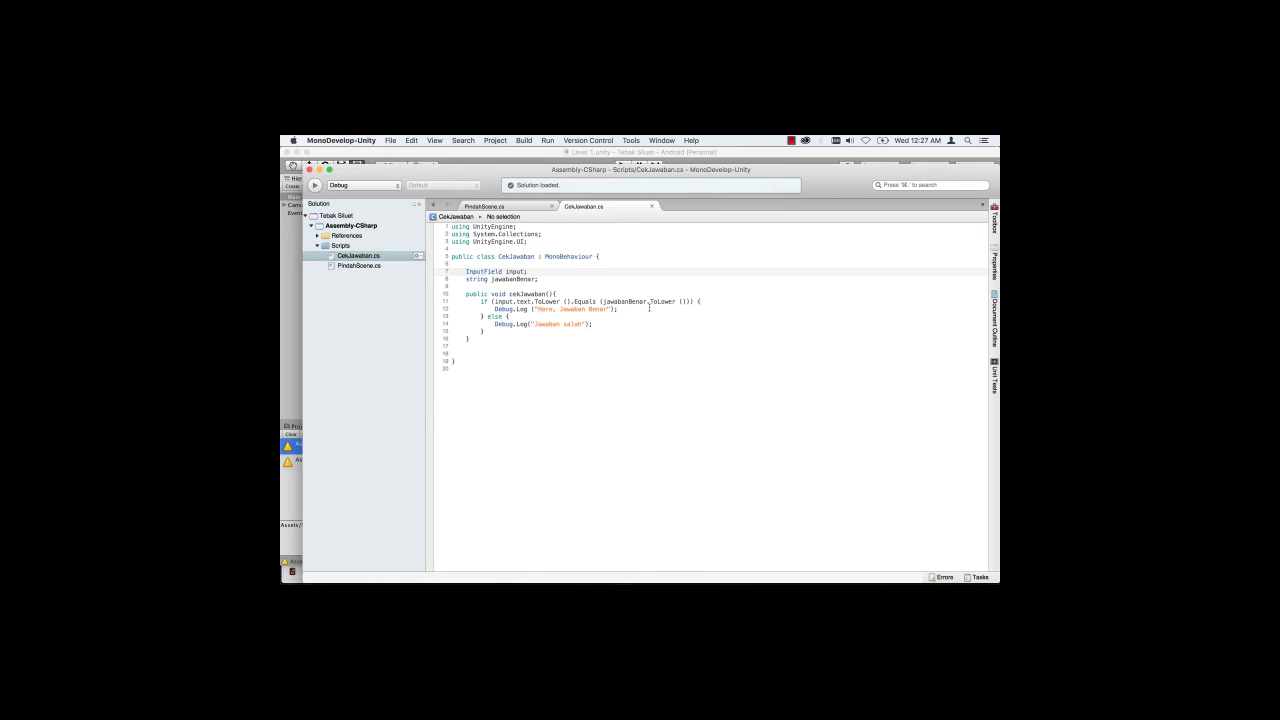
{"action": "left_click_drag", "start_coordinate": [475, 177], "coordinate": [672, 473]}
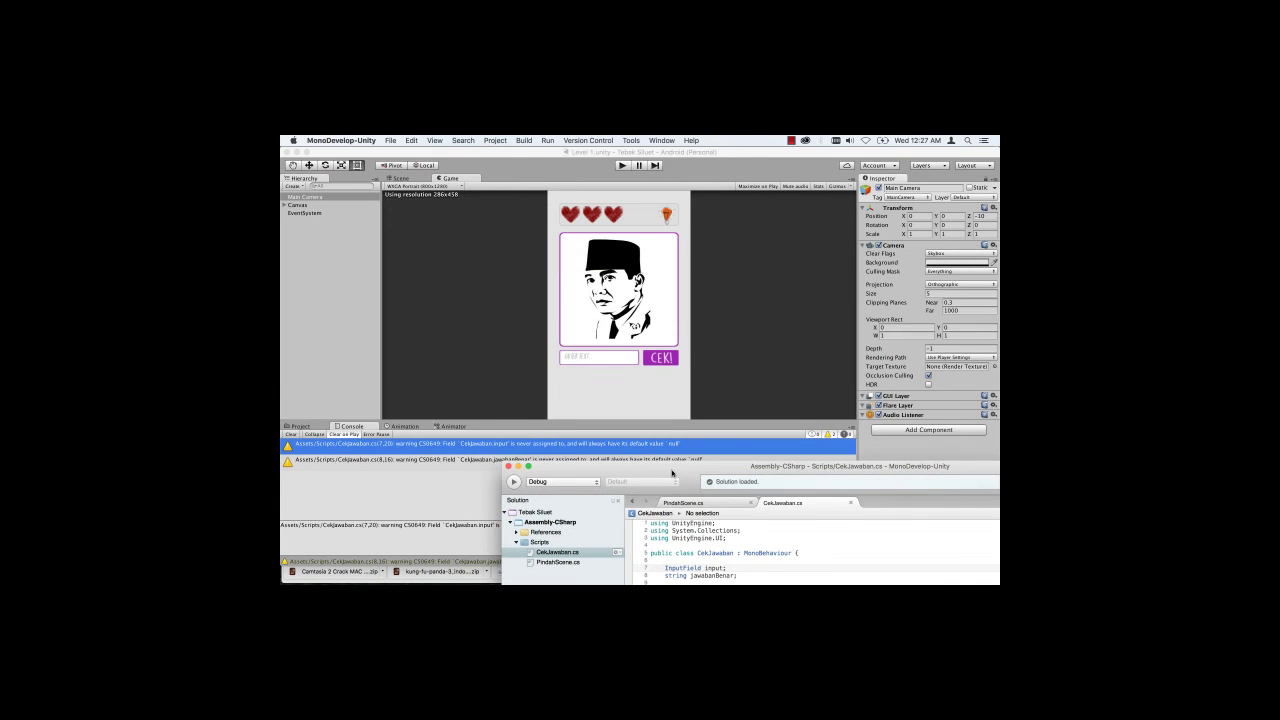
{"action": "mouse_move", "coordinate": [672, 473]}
{"action": "left_mouse_down"}
{"action": "mouse_move", "coordinate": [637, 306]}
{"action": "mouse_move", "coordinate": [660, 578]}
{"action": "mouse_move", "coordinate": [630, 252]}
{"action": "left_mouse_up"}
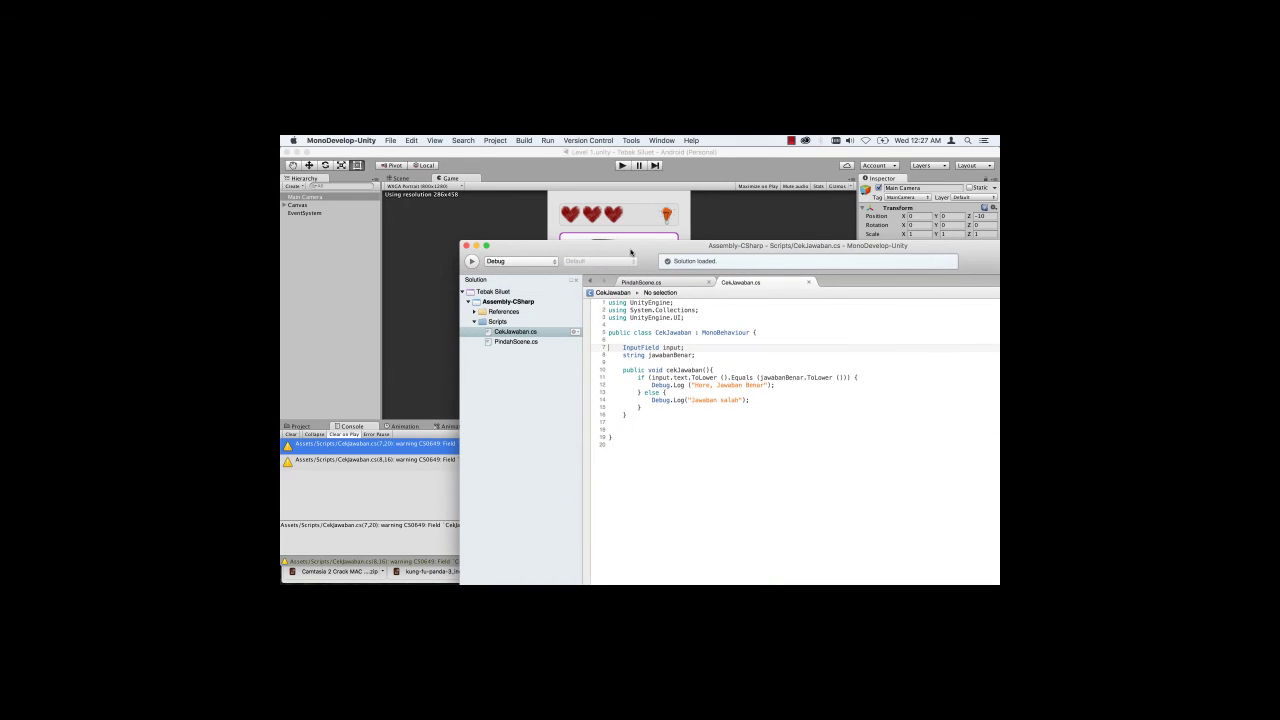
Step: Prefix the input and jawabanBenar declarations with public, save, and return to Unity
{"action": "left_click", "coordinate": [621, 346]}
{"action": "type", "text": "pub"}
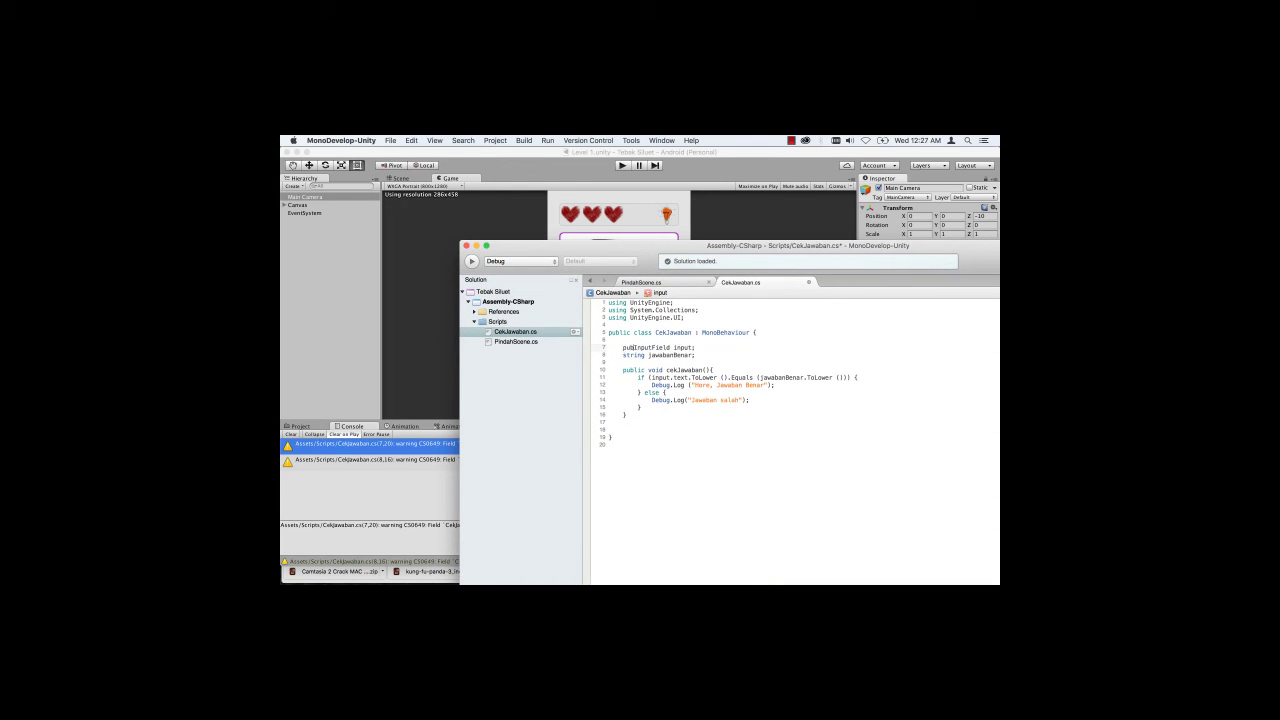
{"action": "type", "text": "lic"}
{"action": "left_click", "coordinate": [620, 355]}
{"action": "type", "text": "public"}
{"action": "key", "text": "Escape"}
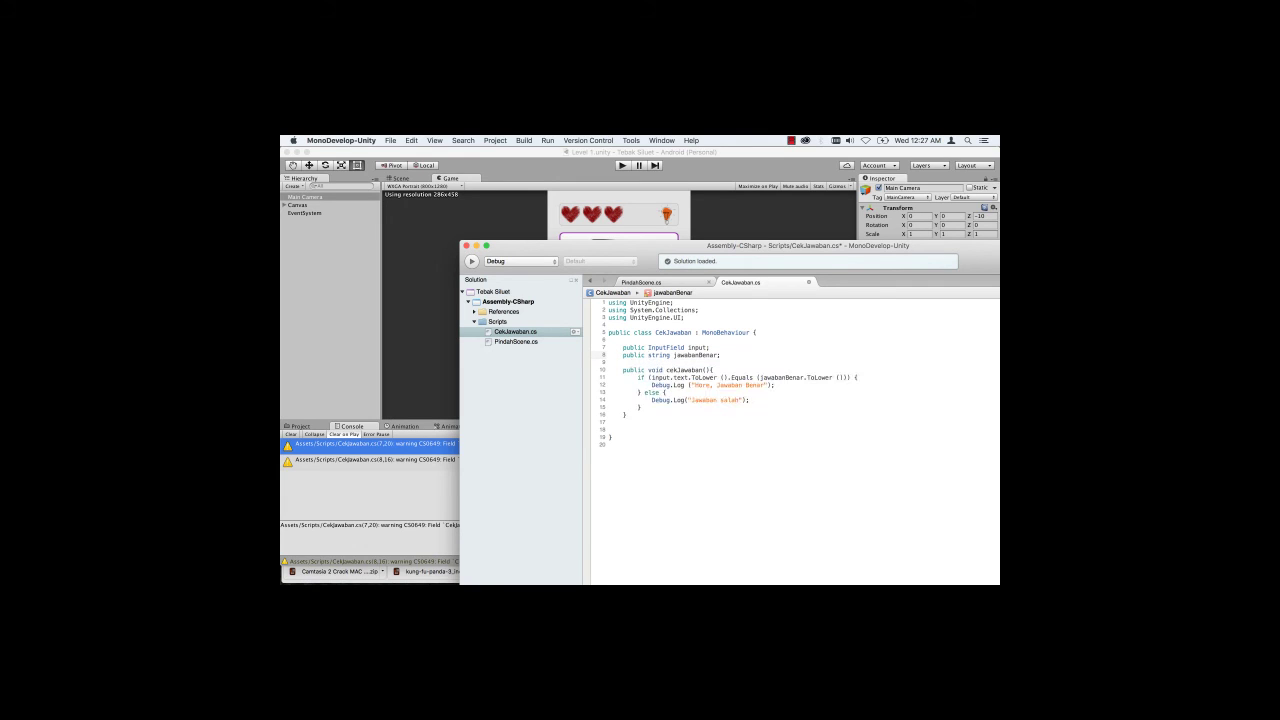
{"action": "key", "text": "super+s"}
{"action": "left_click", "coordinate": [381, 495]}
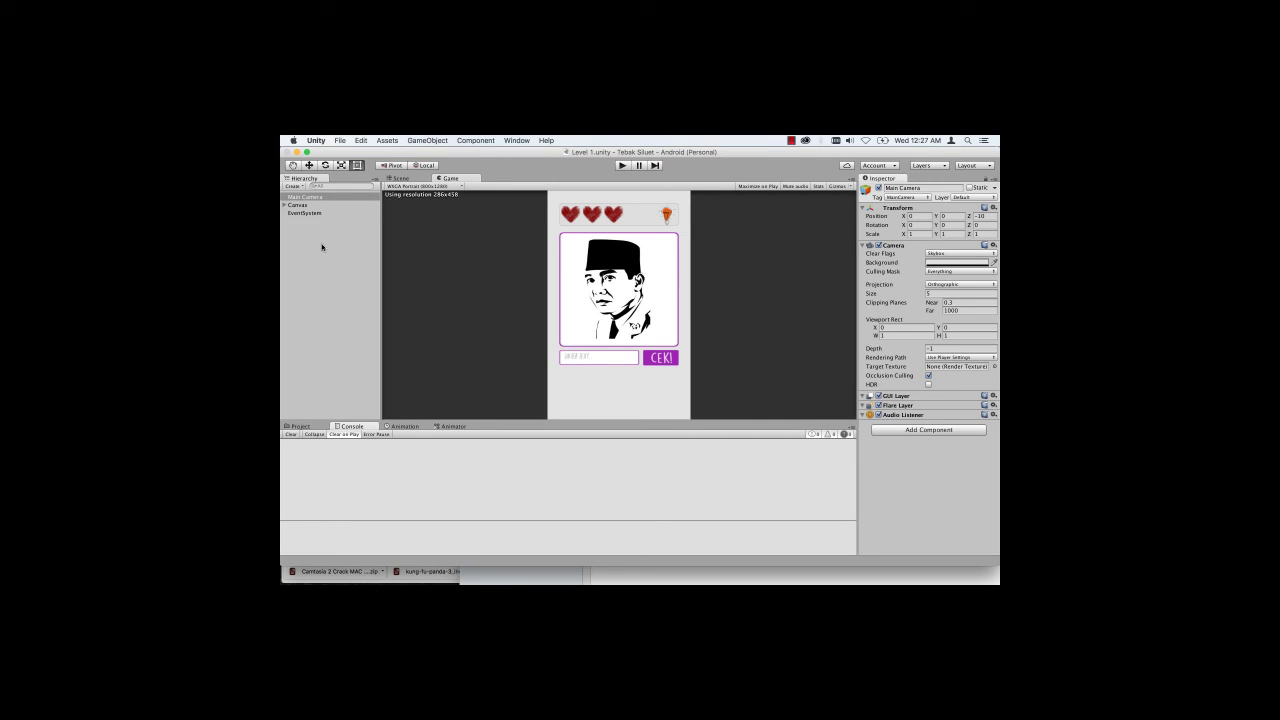
Step: Open the Main scene from Assets > Scenes, select _GameManager, then reopen the Level 1 scene
{"action": "left_click", "coordinate": [307, 426]}
{"action": "left_click", "coordinate": [345, 444]}
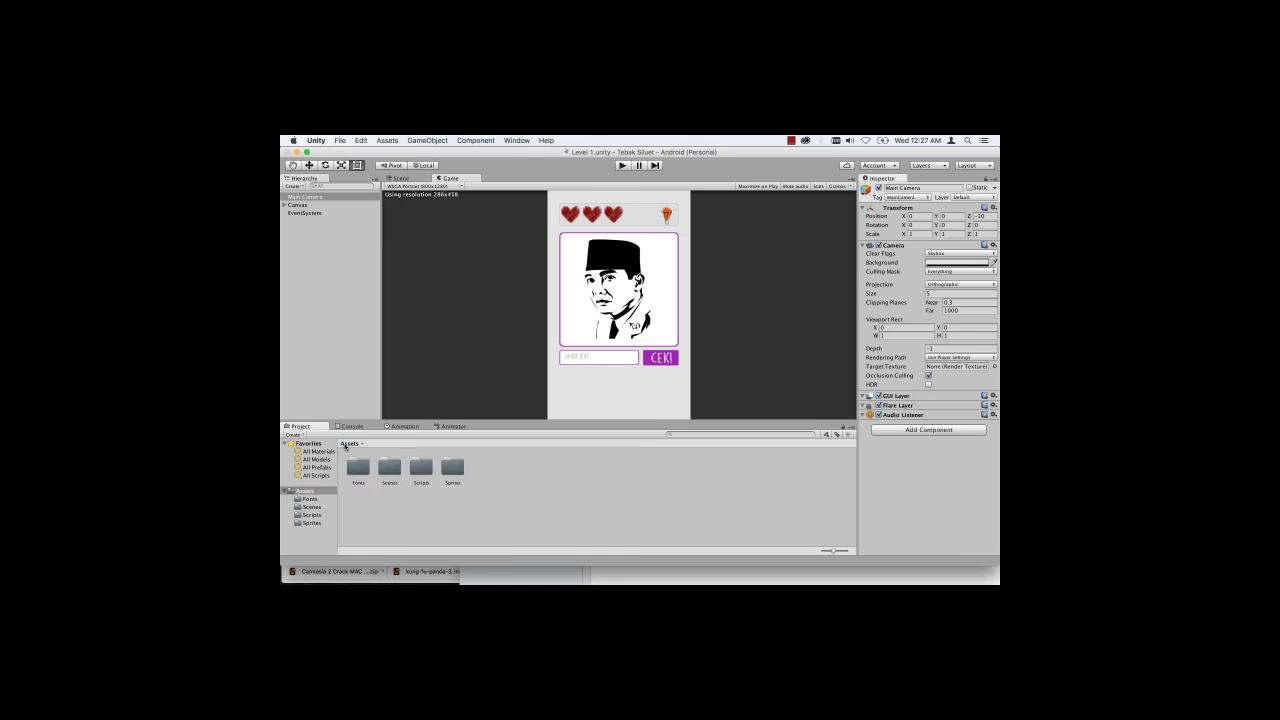
{"action": "double_click", "coordinate": [390, 468]}
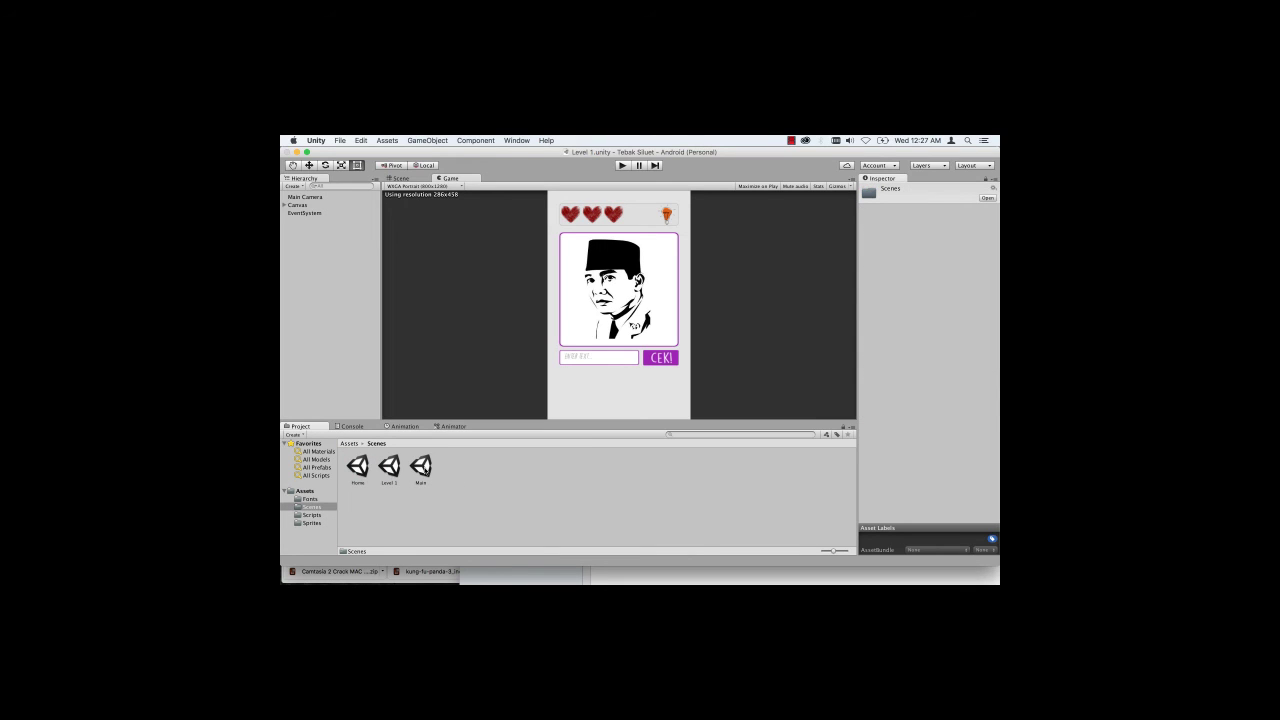
{"action": "double_click", "coordinate": [421, 466]}
{"action": "left_click", "coordinate": [320, 197]}
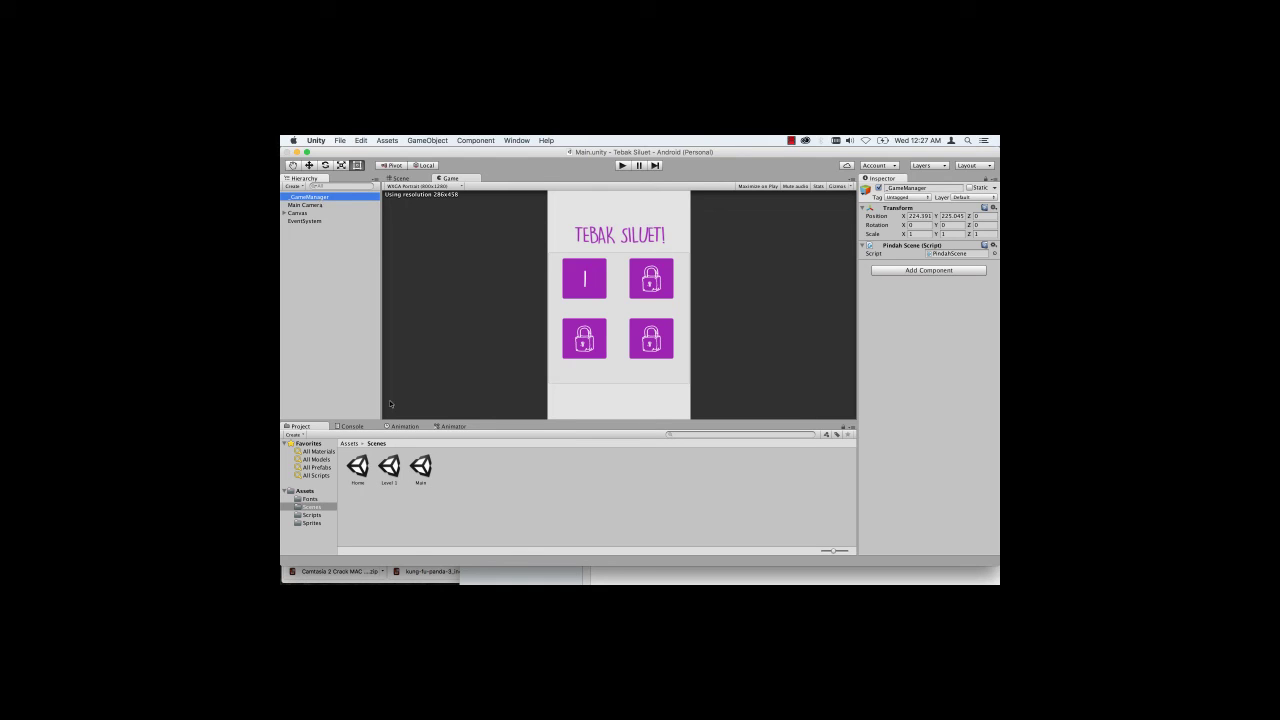
{"action": "left_click", "coordinate": [390, 467]}
{"action": "double_click", "coordinate": [390, 467]}
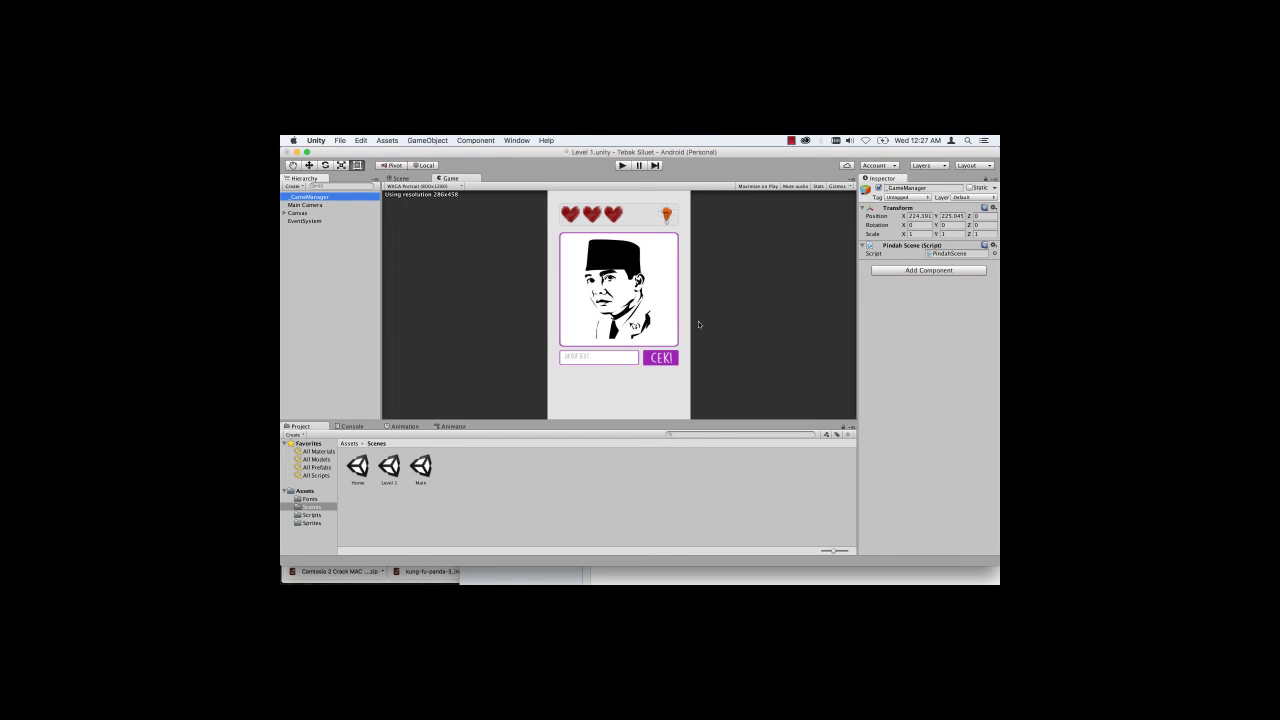
Step: Add the Cek Jawaban script component to _GameManager
{"action": "left_click", "coordinate": [958, 271]}
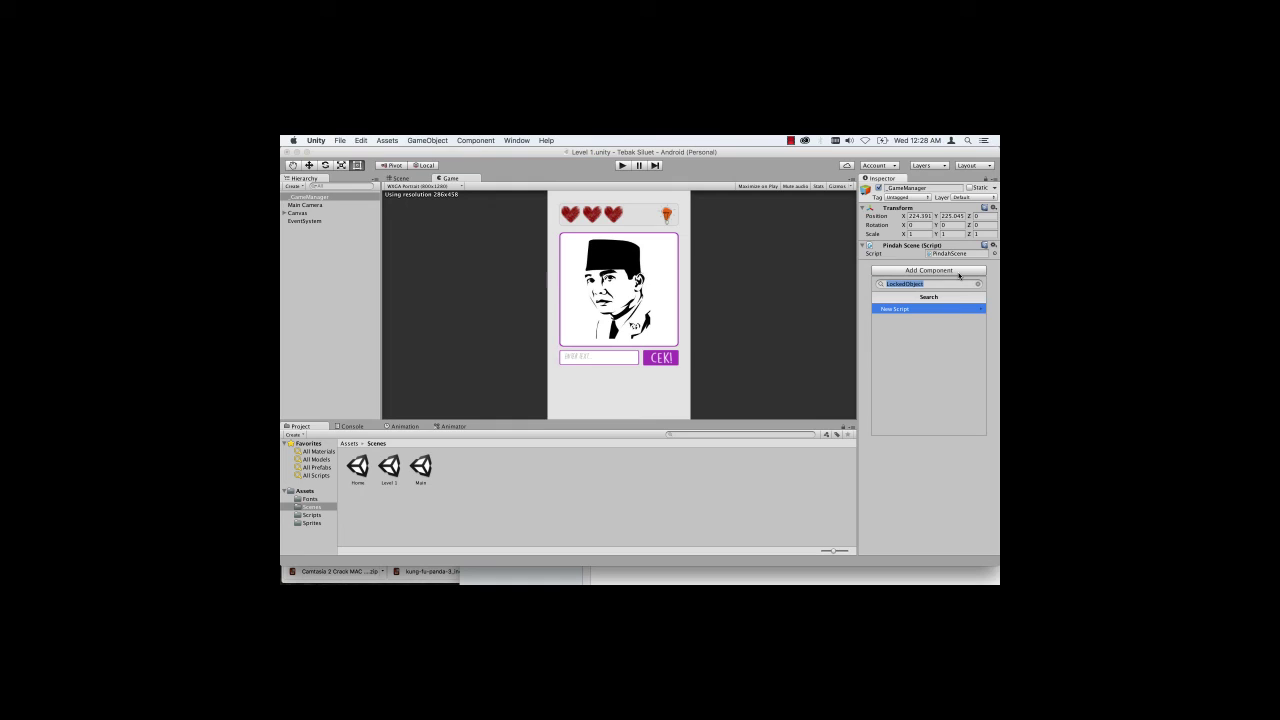
{"action": "type", "text": "j"}
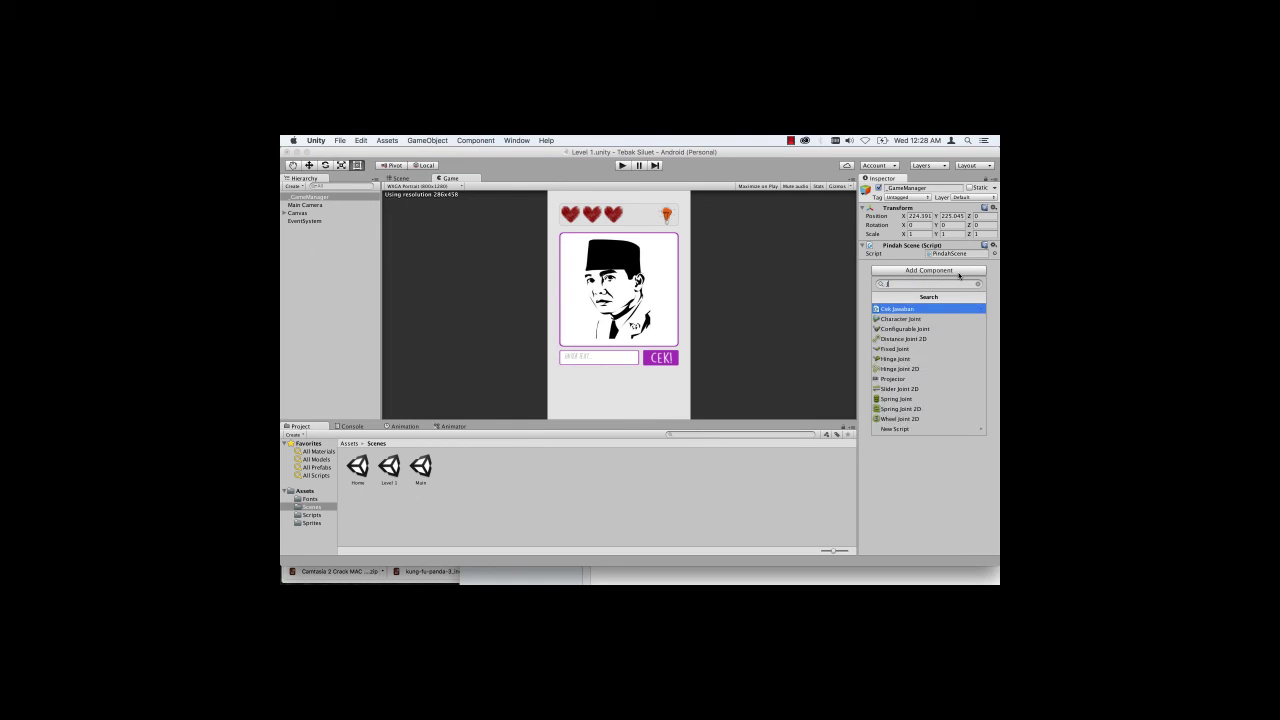
{"action": "key", "text": "Return"}
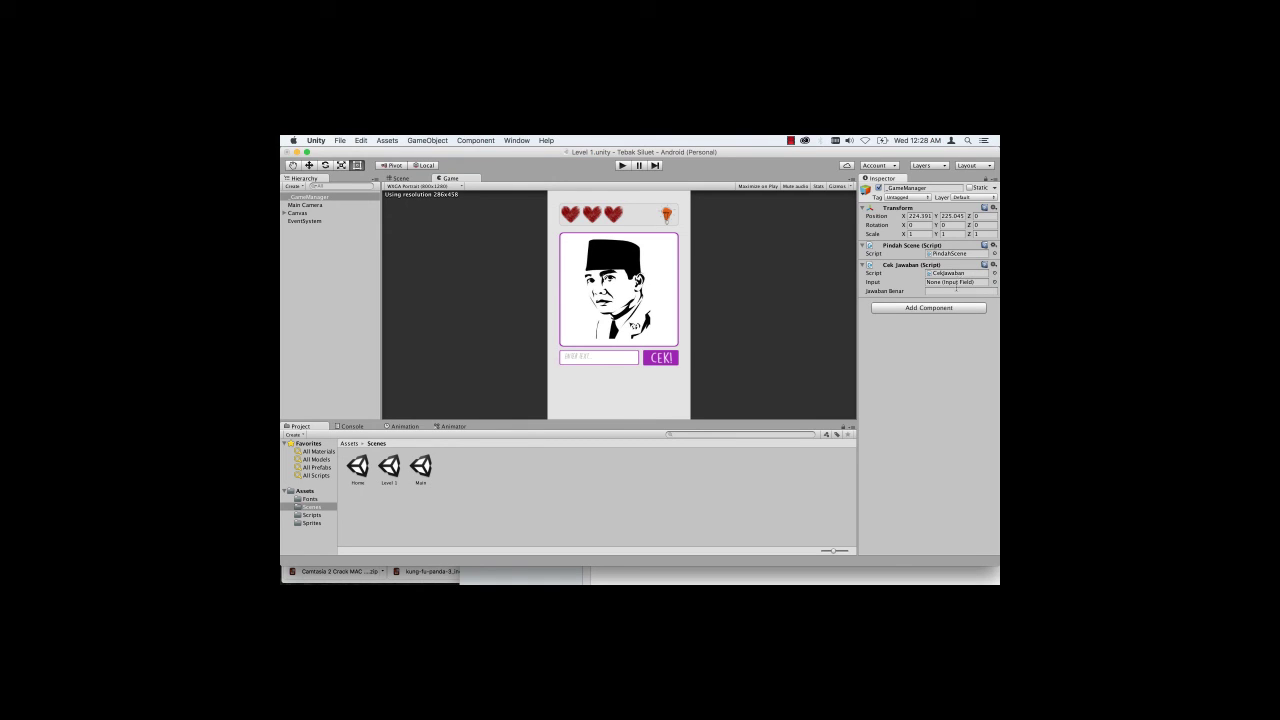
Step: Link Input Jawaban to the Input slot and set Jawaban Benar to Soekarno
{"action": "left_click", "coordinate": [285, 213]}
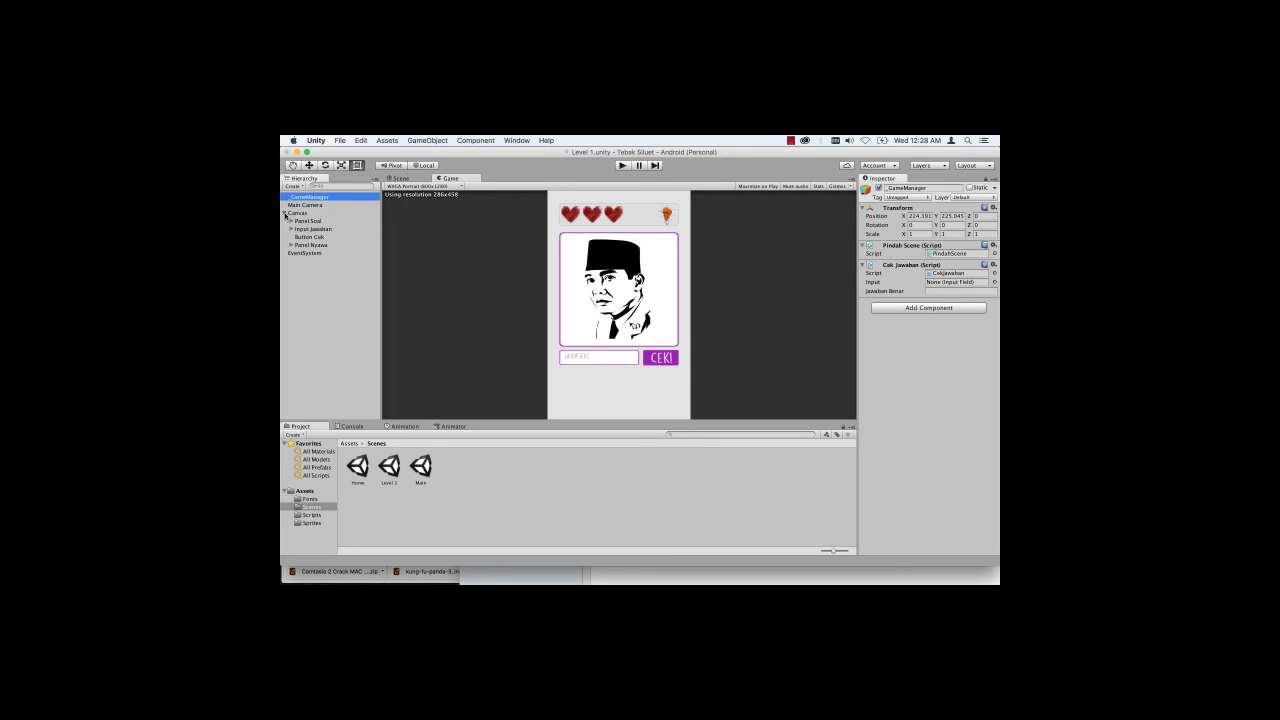
{"action": "left_click", "coordinate": [313, 229]}
{"action": "left_click_drag", "start_coordinate": [313, 229], "coordinate": [958, 285]}
{"action": "left_click", "coordinate": [946, 291]}
{"action": "type", "text": "Soekarno"}
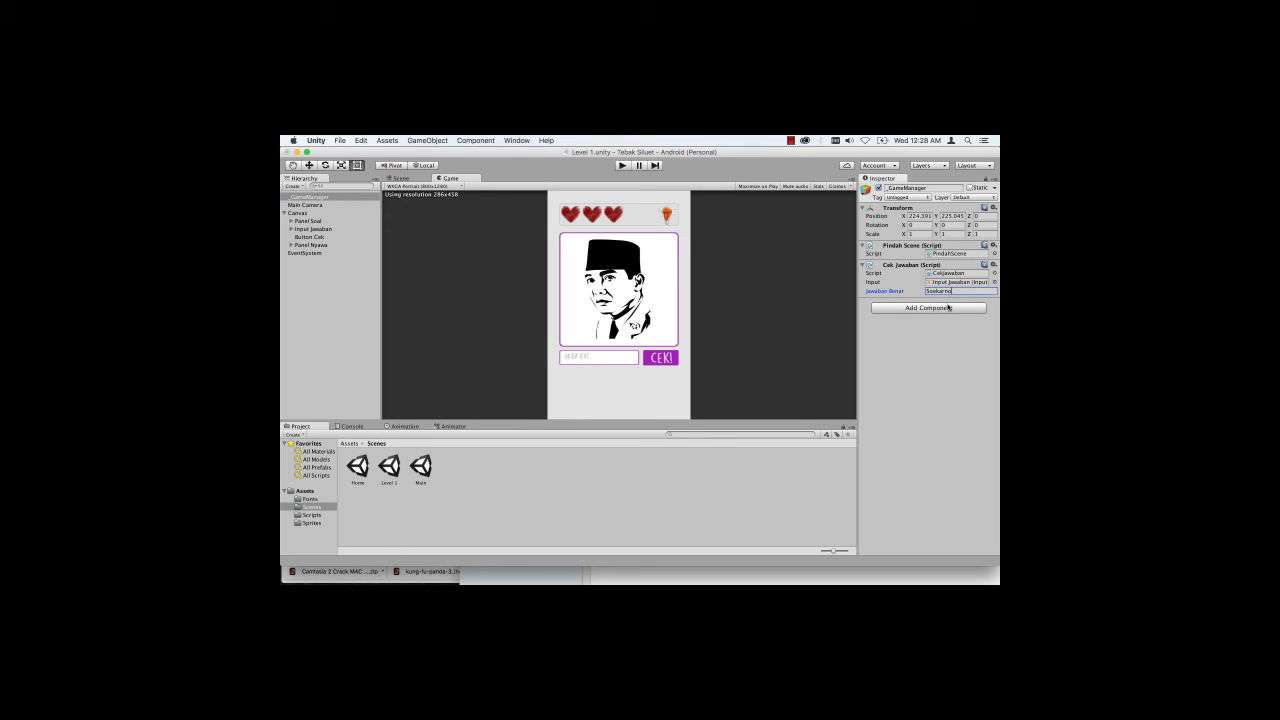
{"action": "key", "text": "Return"}
Step: Wire Button Cek's On Click to _GameManager's CekJawaban.cekJawaban() and enter Play mode
{"action": "left_click", "coordinate": [305, 237]}
{"action": "scroll", "coordinate": [930, 350], "scroll_direction": "down", "scroll_amount": 5}
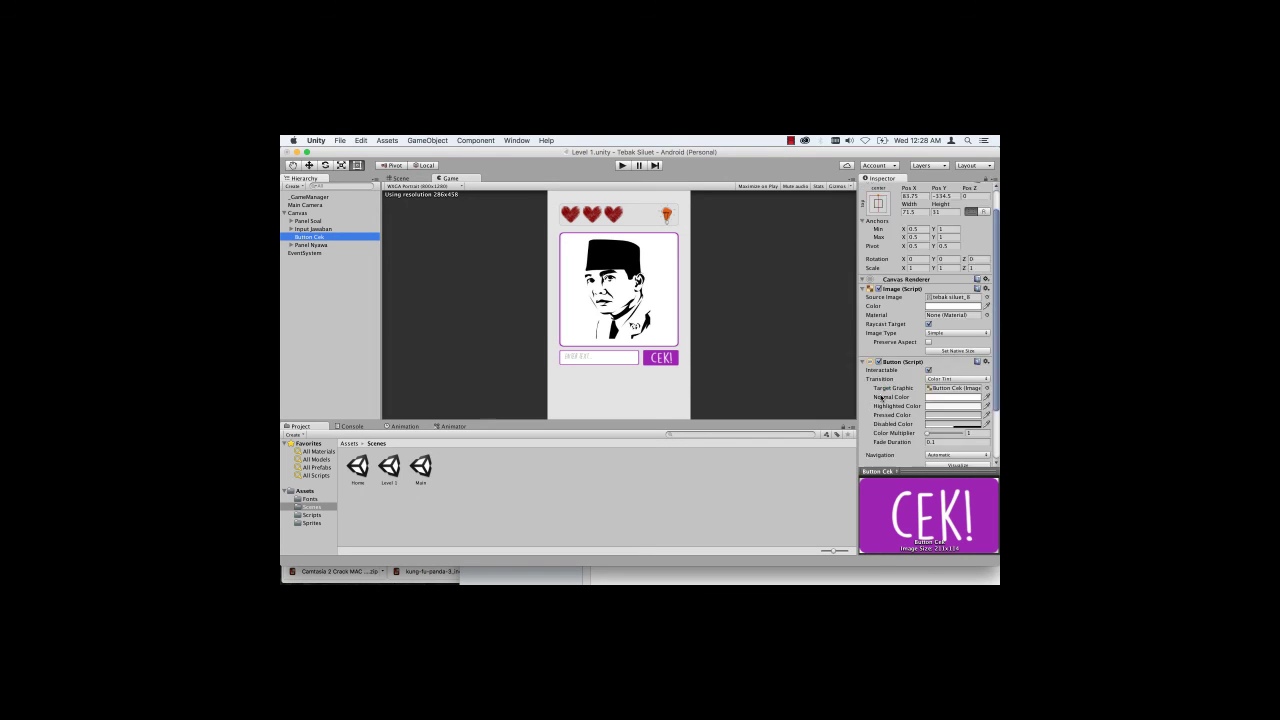
{"action": "left_click", "coordinate": [969, 443]}
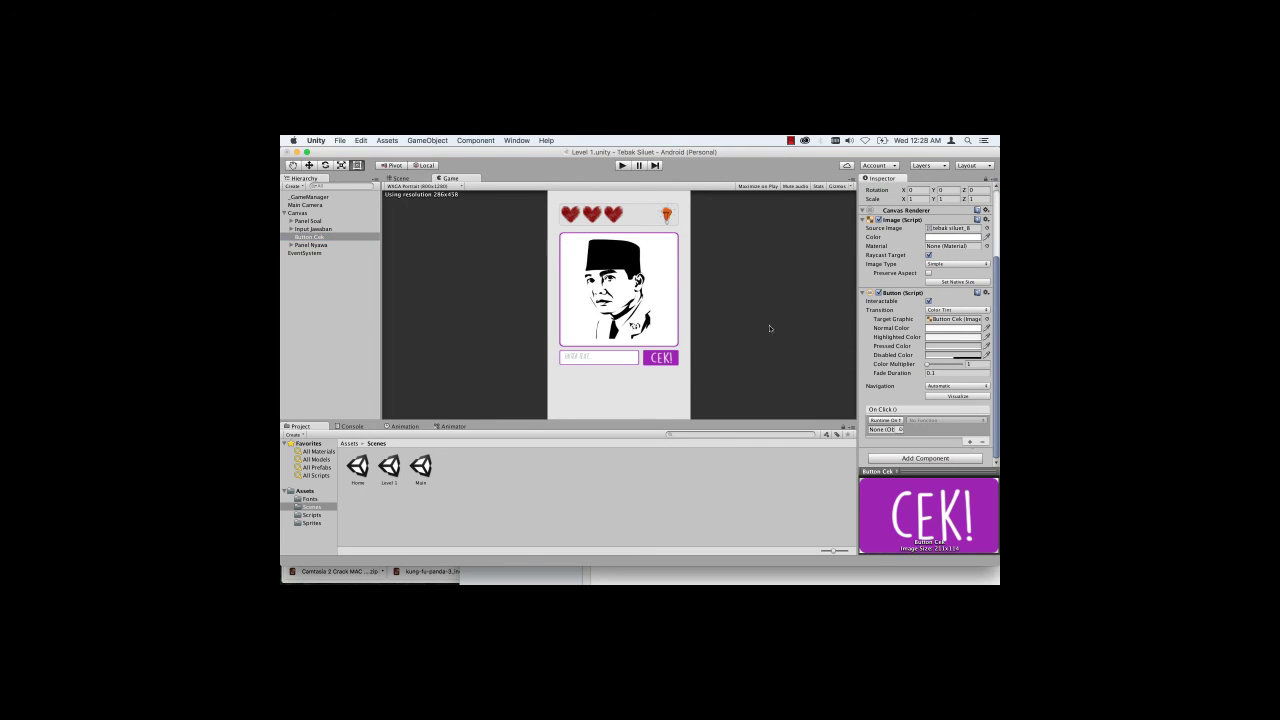
{"action": "mouse_move", "coordinate": [309, 197]}
{"action": "left_mouse_down"}
{"action": "mouse_move", "coordinate": [842, 427]}
{"action": "mouse_move", "coordinate": [886, 431]}
{"action": "left_mouse_up"}
{"action": "left_click", "coordinate": [946, 421]}
{"action": "mouse_move", "coordinate": [948, 470]}
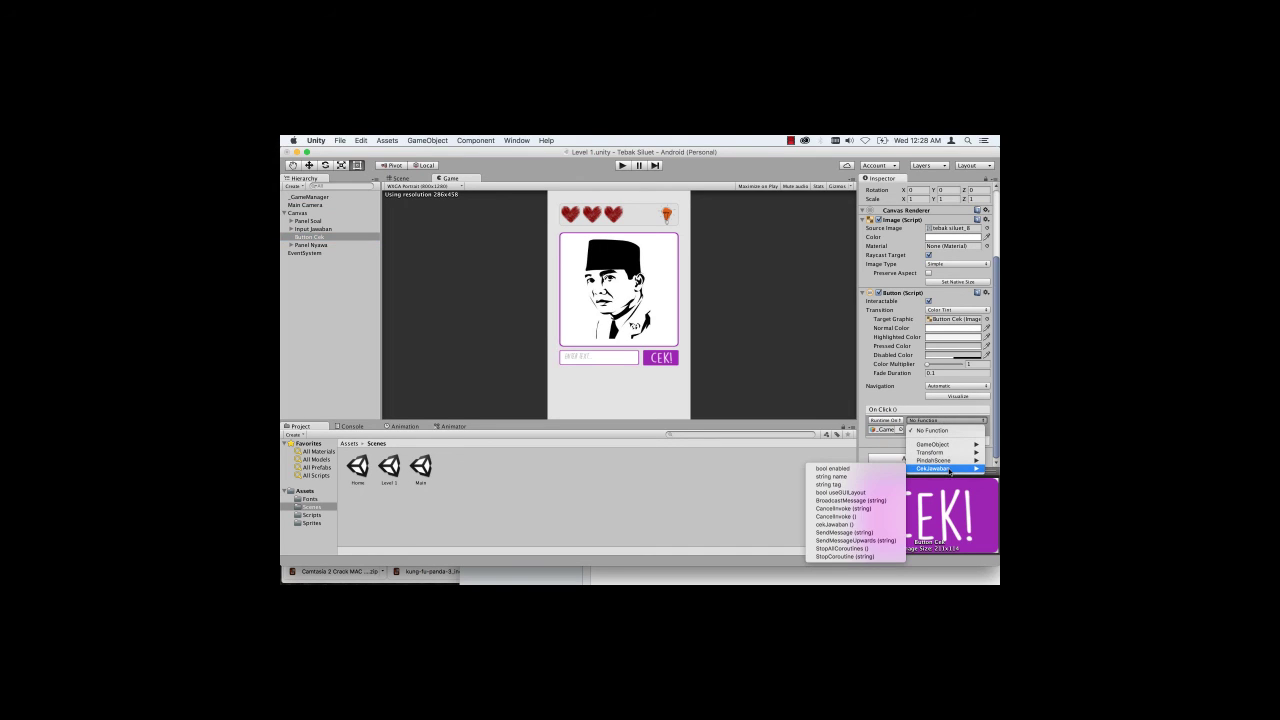
{"action": "left_click", "coordinate": [848, 525]}
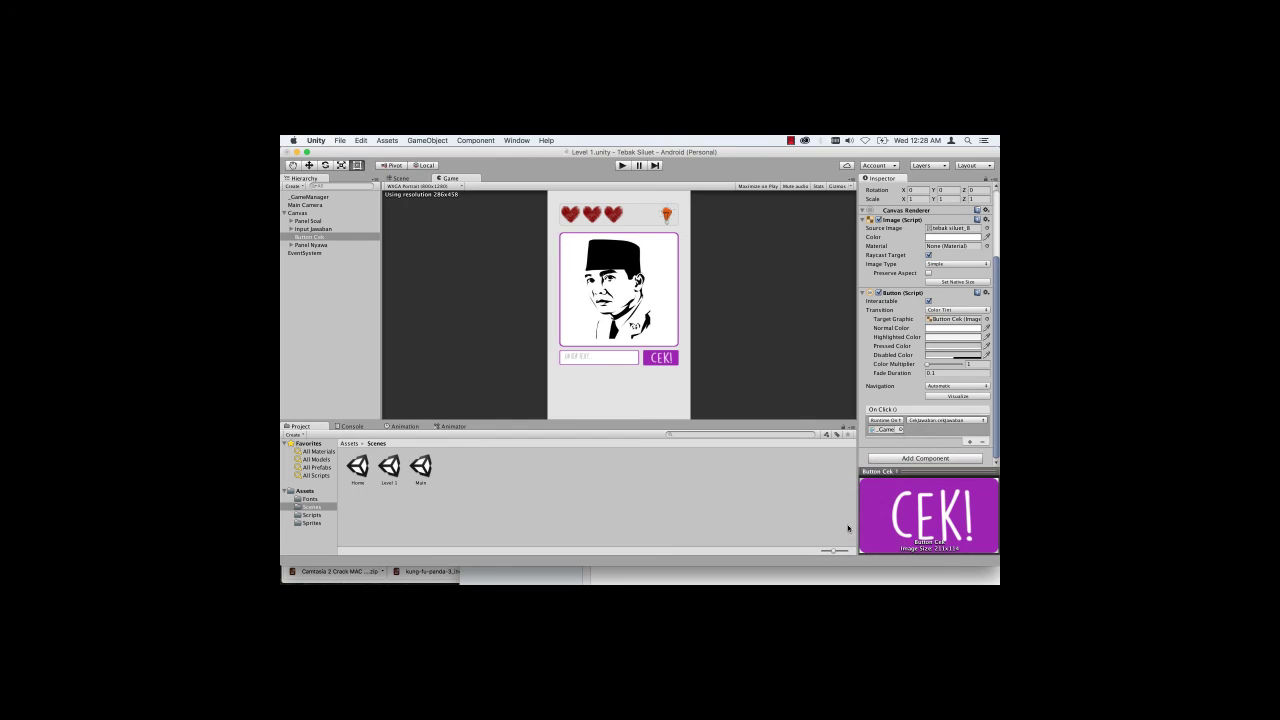
{"action": "left_click", "coordinate": [622, 165]}
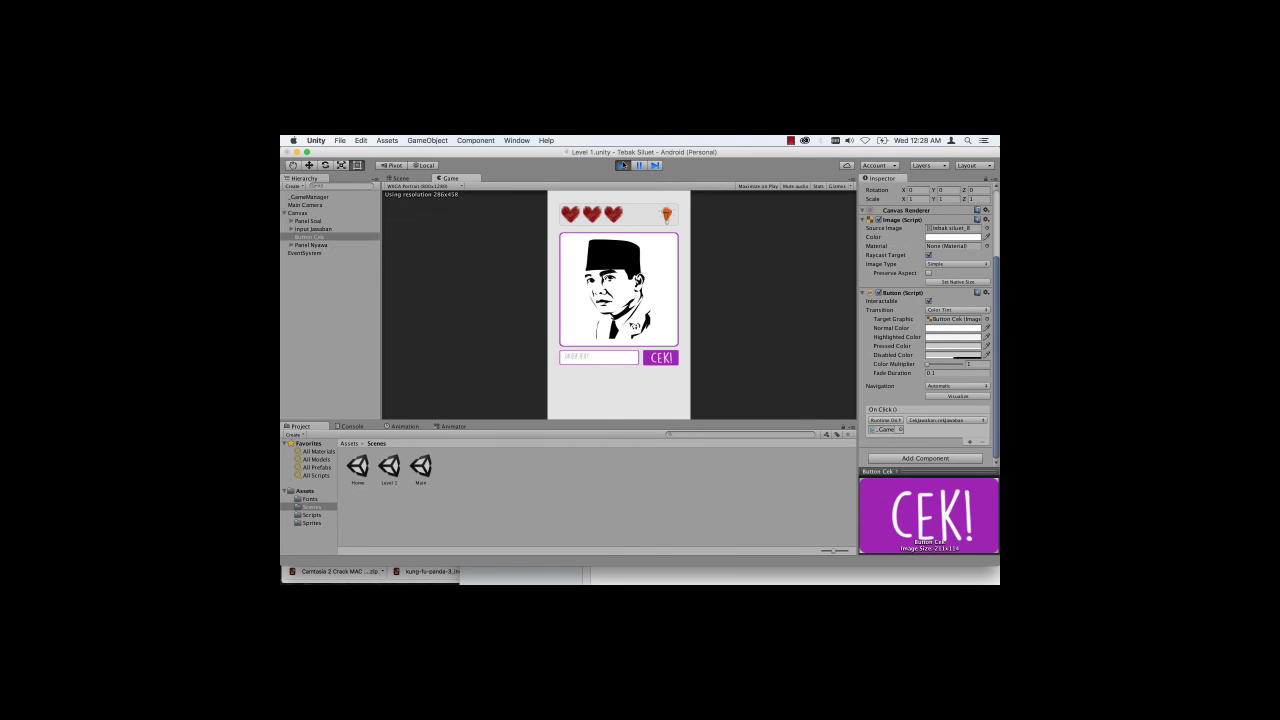
Step: Submit SOEKARNO with CEK! to get the correct-answer log, then stop Play mode
{"action": "left_click", "coordinate": [604, 360]}
{"action": "type", "text": "SOEKARNO"}
{"action": "left_click", "coordinate": [660, 359]}
{"action": "left_click", "coordinate": [622, 166]}
Step: Replay and submit BUNG HATTA to get "Jawaban salah", then stop Play mode
{"action": "left_click", "coordinate": [622, 166]}
{"action": "left_click", "coordinate": [583, 364]}
{"action": "type", "text": "NG H"}
{"action": "type", "text": "ATTA"}
{"action": "left_click", "coordinate": [661, 358]}
{"action": "left_click", "coordinate": [620, 166]}
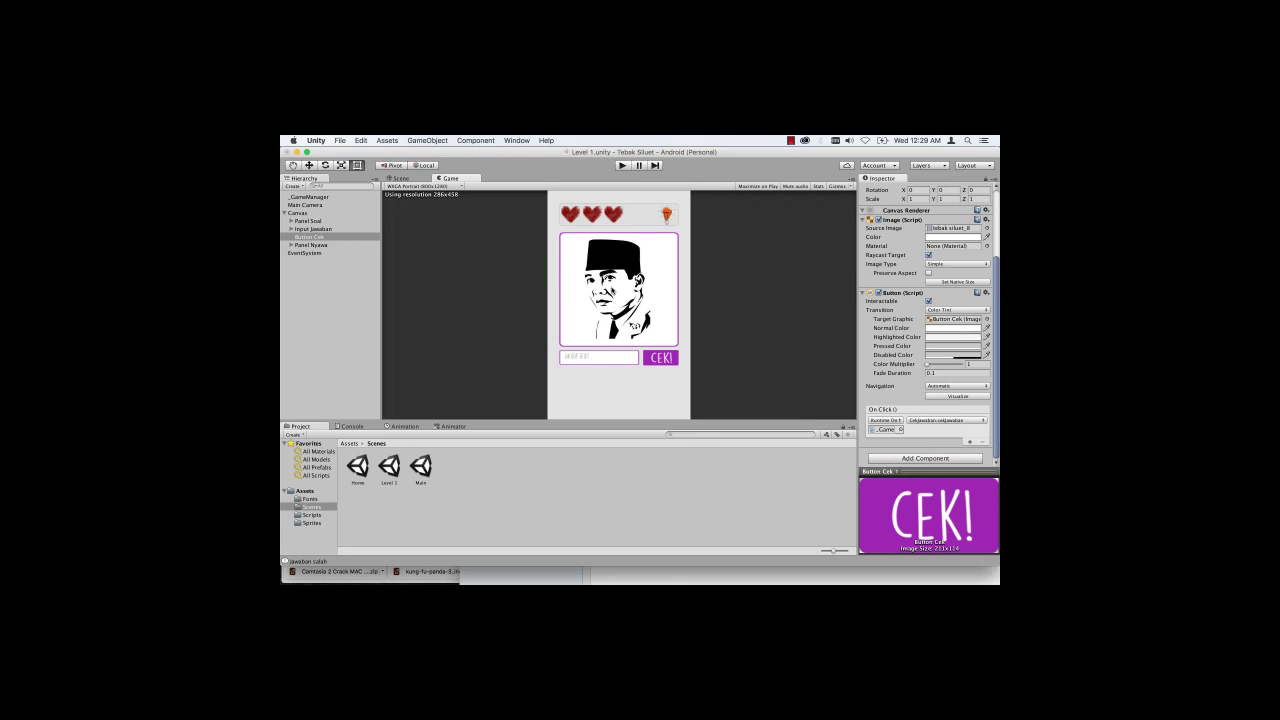
Step: Bring the MonoDevelop-Unity window with CekJawaban.cs to the front
{"action": "mouse_move", "coordinate": [537, 575]}
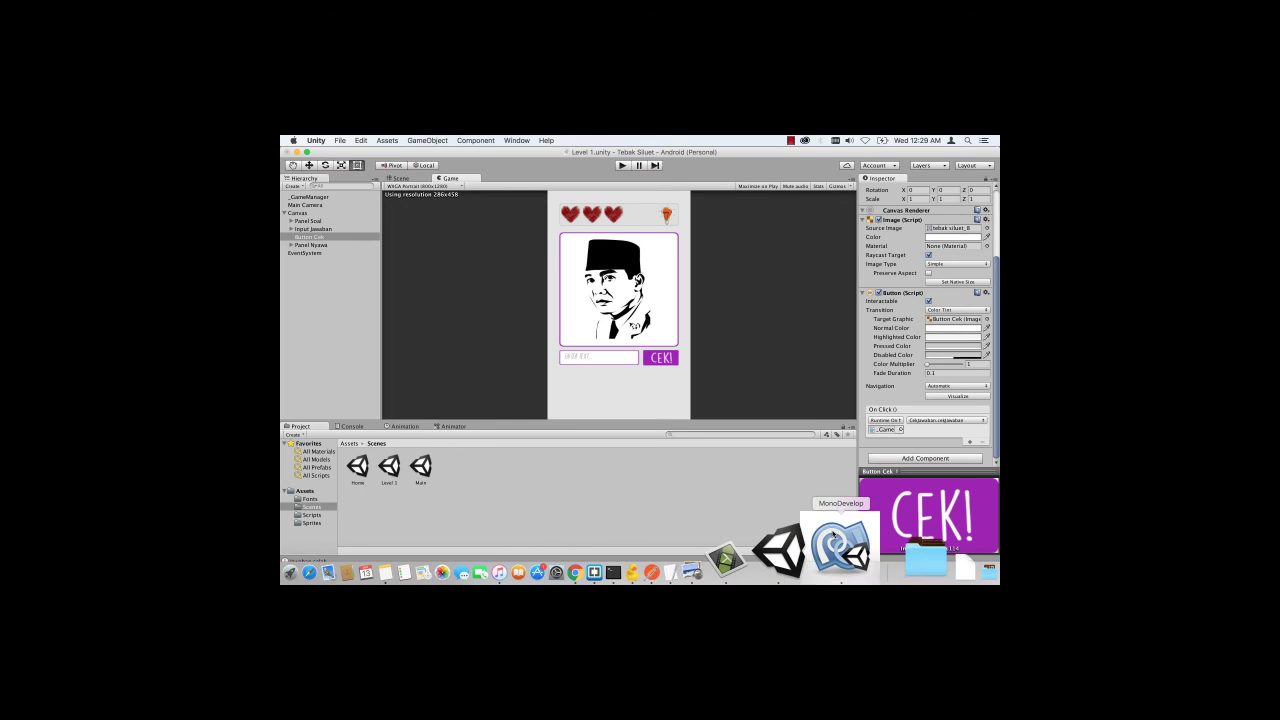
{"action": "left_click", "coordinate": [840, 545]}
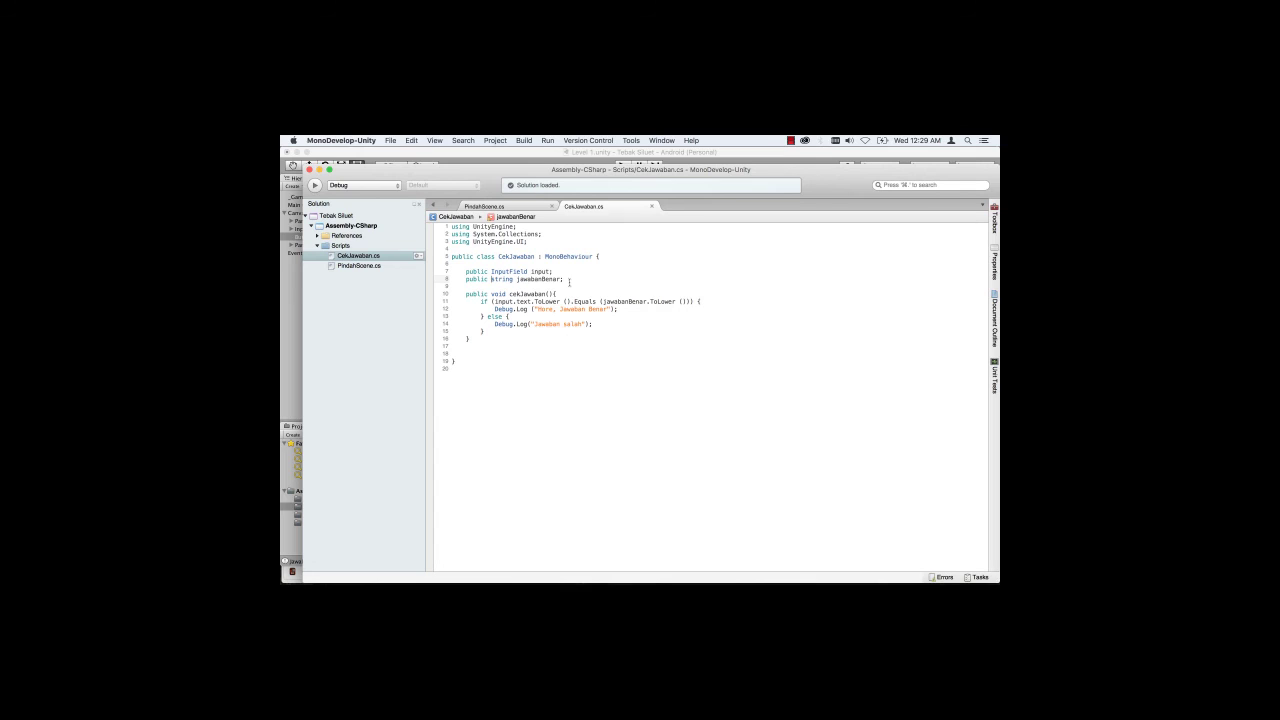
Step: Make jawabanBenar a string[] array and delete the old if/else check
{"action": "left_click", "coordinate": [513, 280]}
{"action": "type", "text": "[]"}
{"action": "left_click_drag", "start_coordinate": [495, 331], "coordinate": [481, 302]}
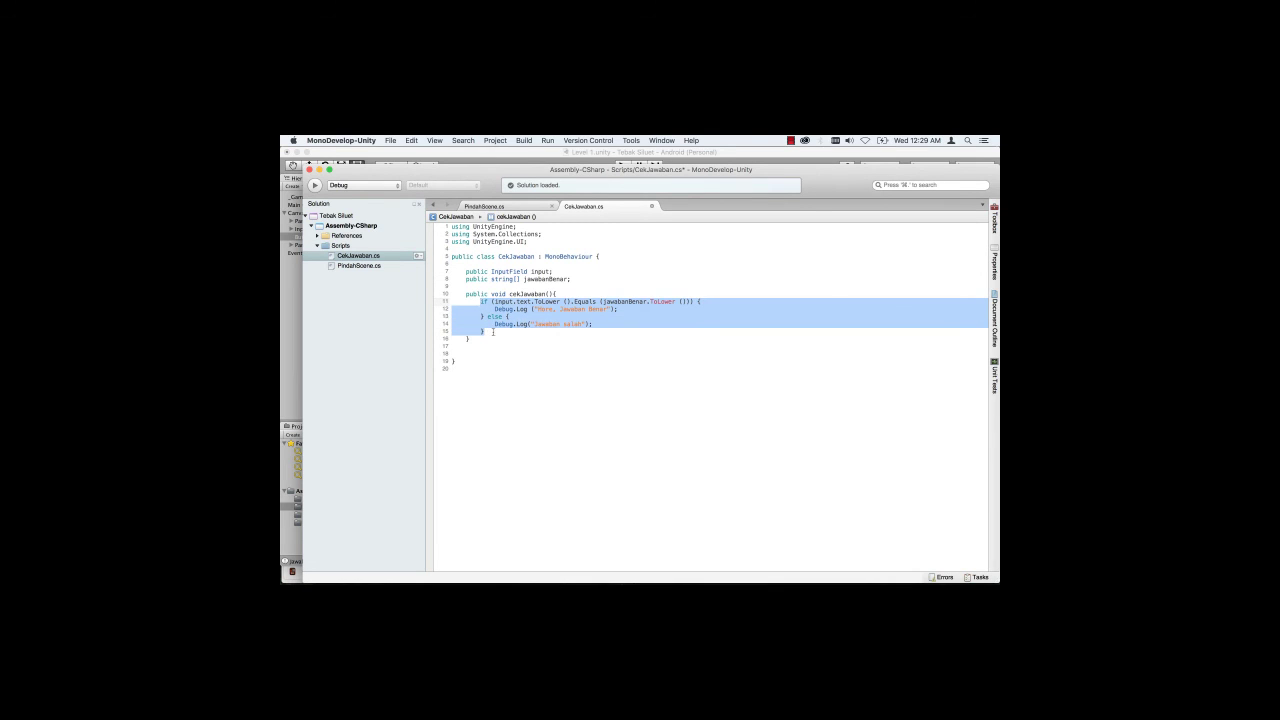
{"action": "key", "text": "BackSpace"}
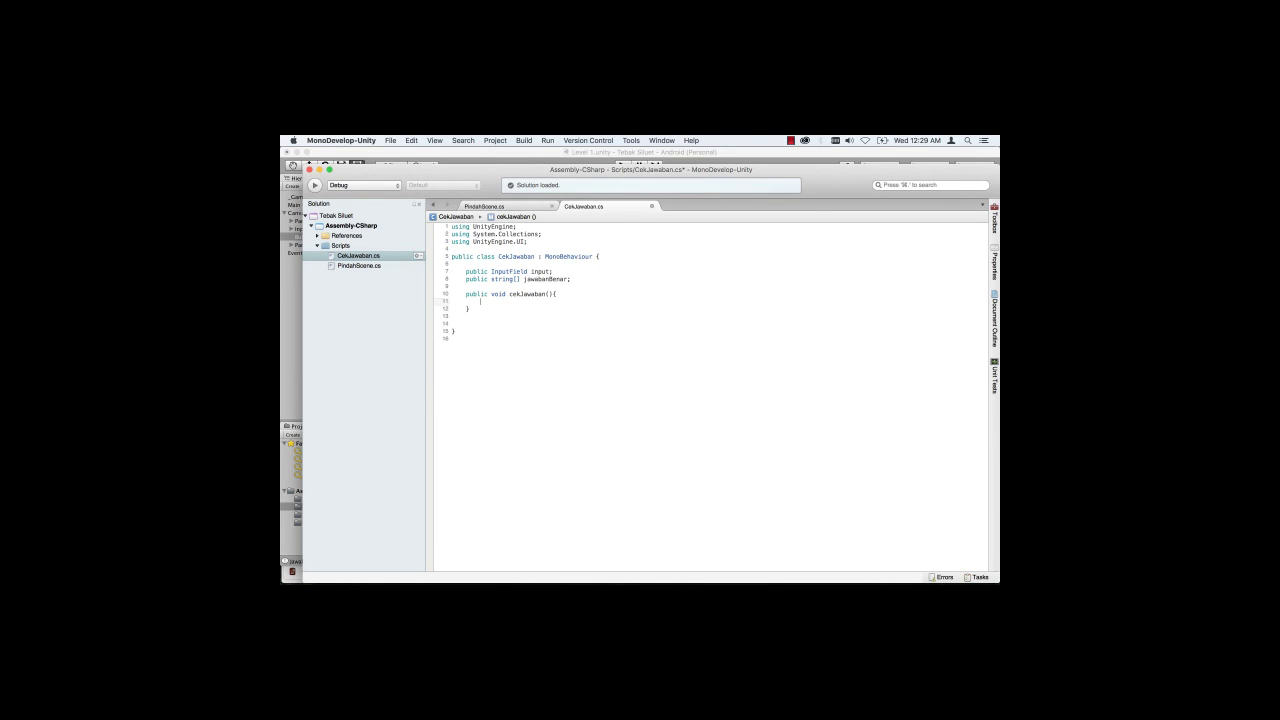
Step: Add the field 'private bool isJawabanBenar = false;' on a new line 9
{"action": "left_click", "coordinate": [574, 279]}
{"action": "key", "text": "Return"}
{"action": "type", "text": "pu"}
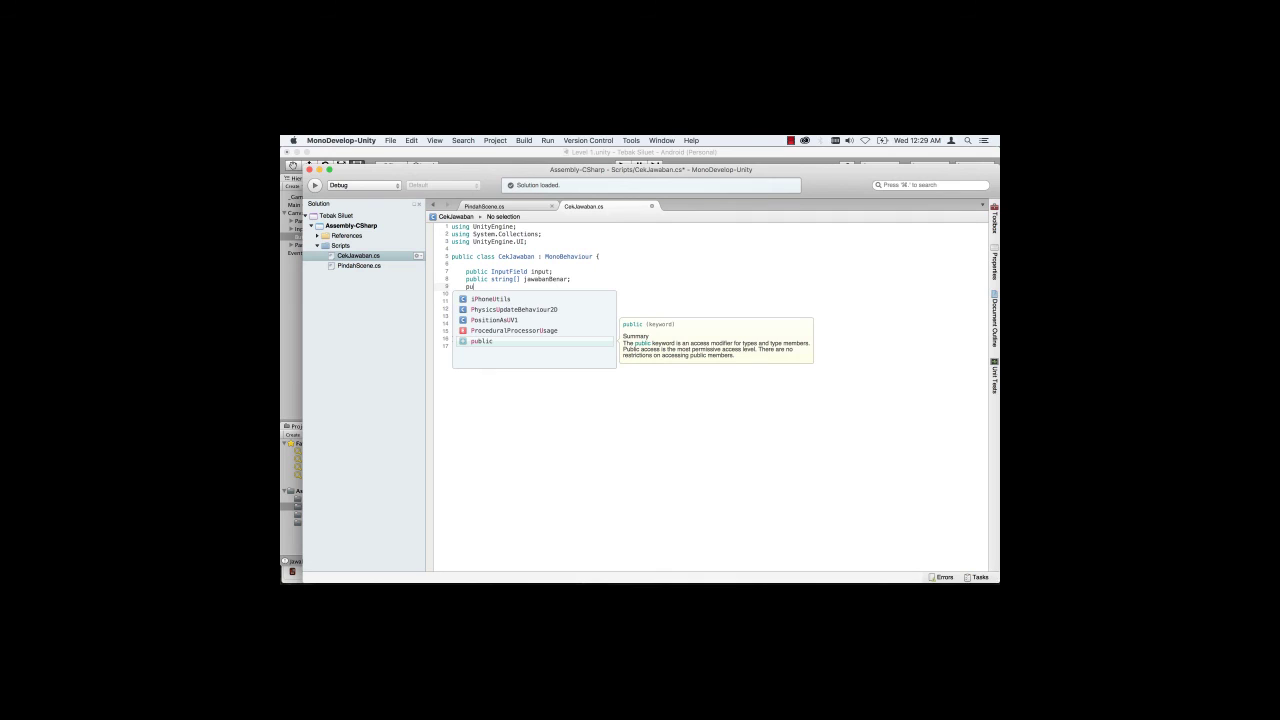
{"action": "key", "text": "BackSpace"}
{"action": "key", "text": "BackSpace"}
{"action": "type", "text": "pr"}
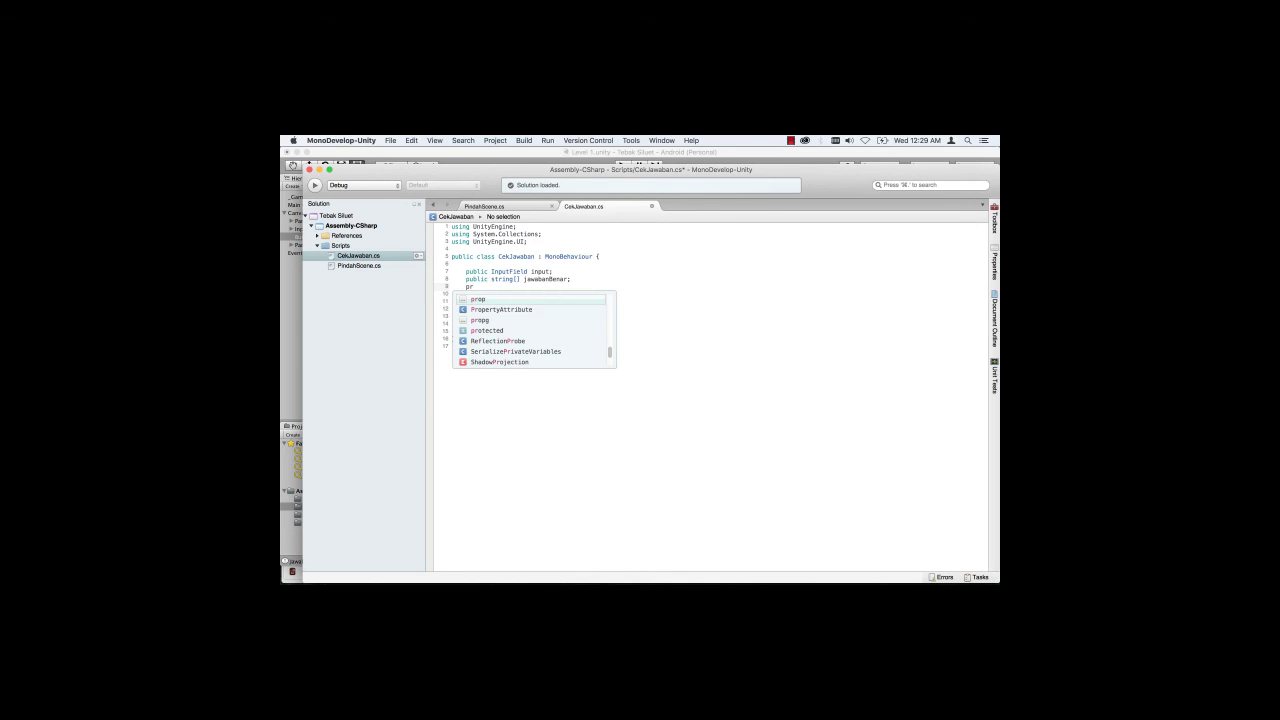
{"action": "type", "text": "ivate b"}
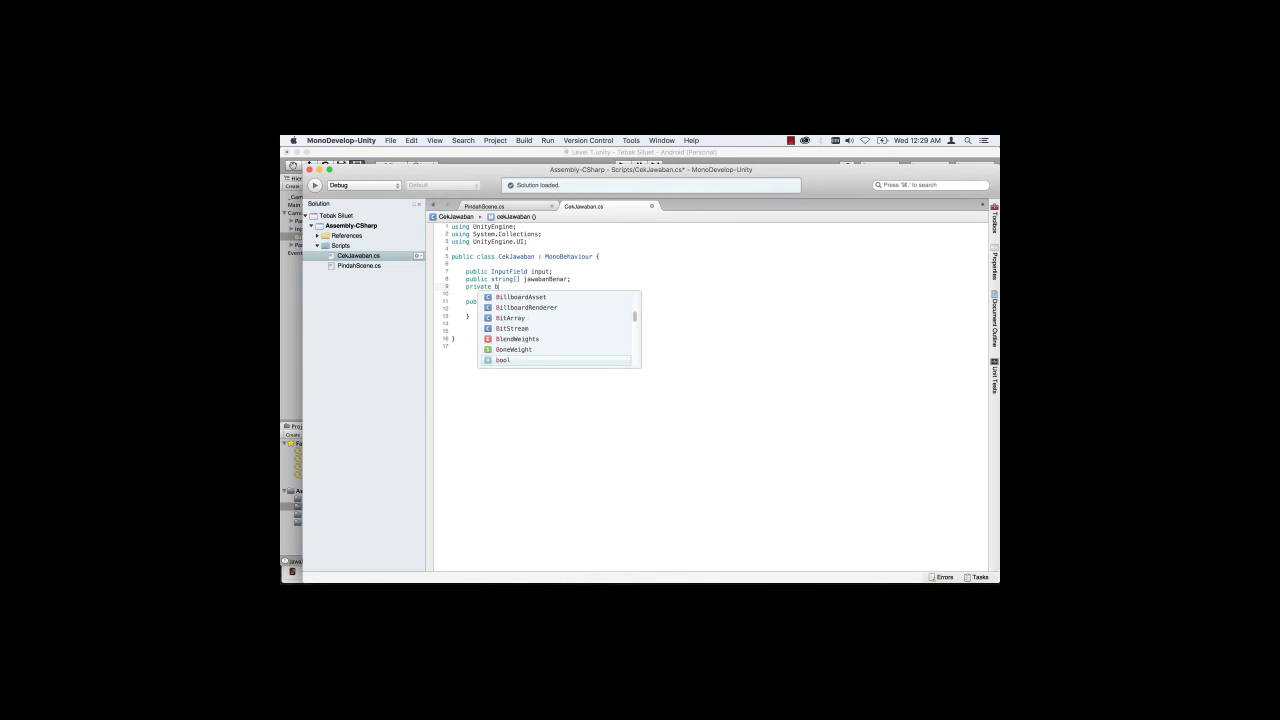
{"action": "type", "text": "o"}
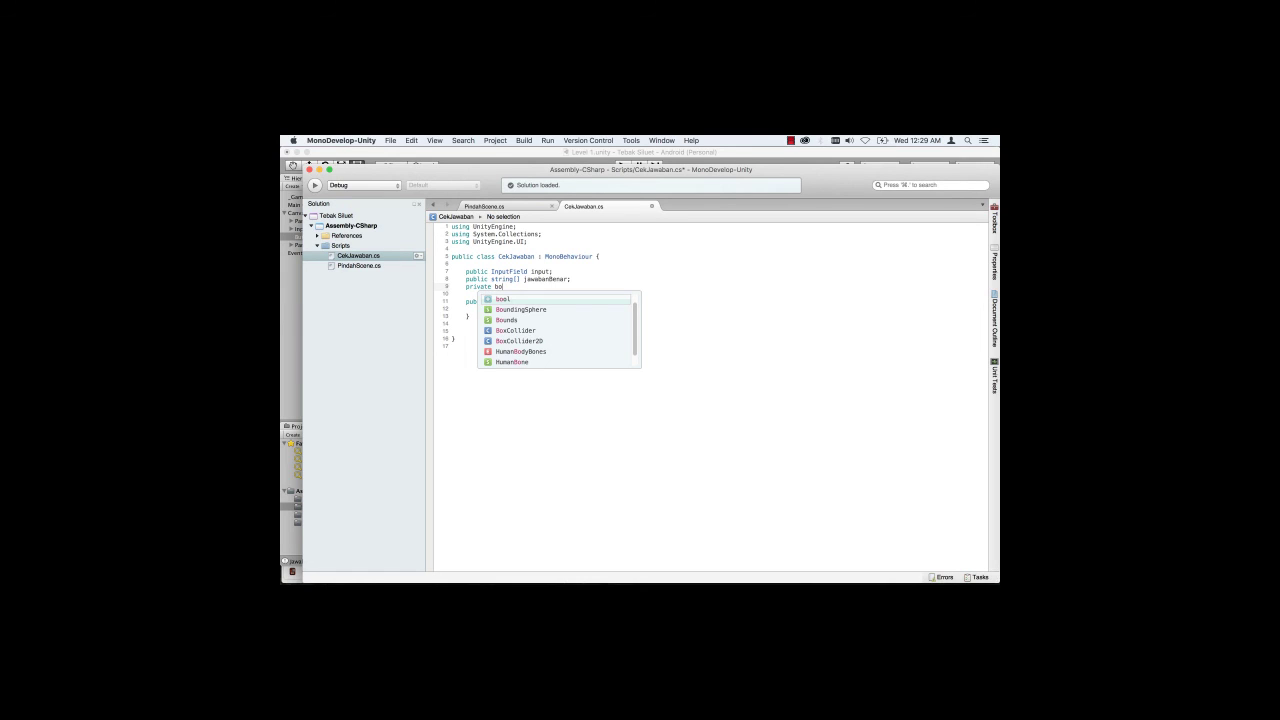
{"action": "key", "text": "Return"}
{"action": "type", "text": "isJ"}
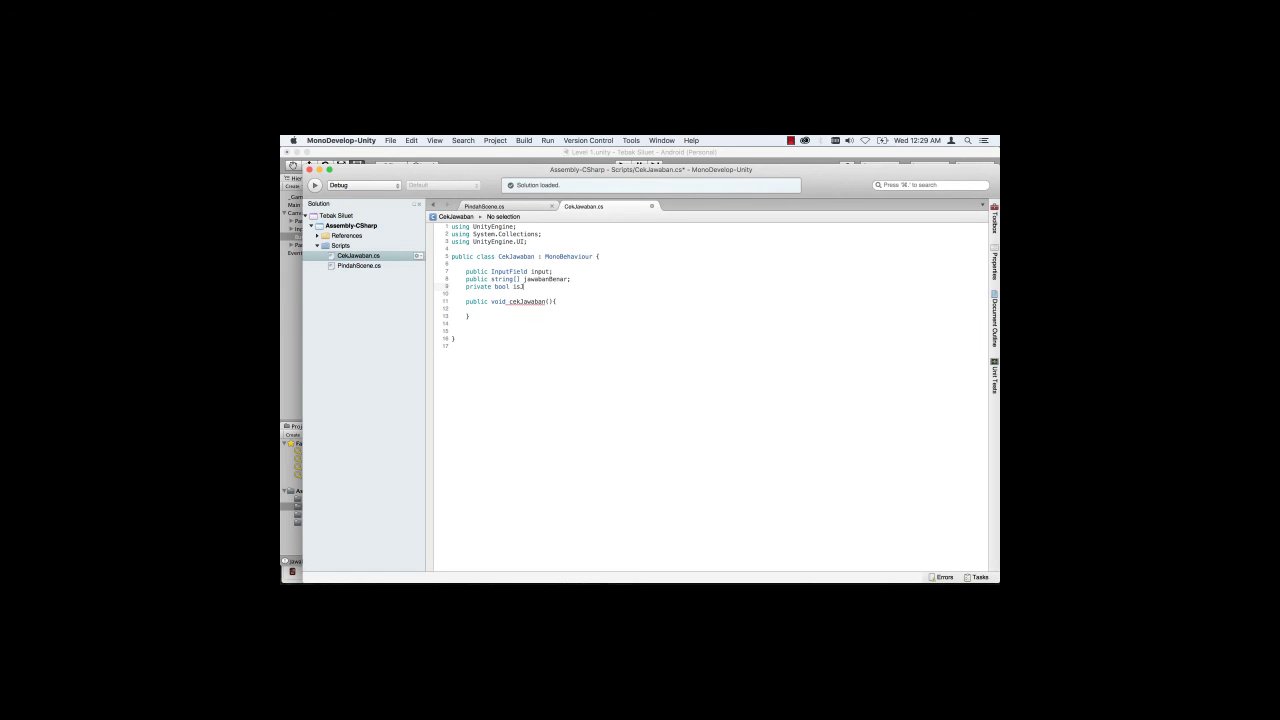
{"action": "type", "text": "awaban"}
{"action": "type", "text": "Benar = "}
{"action": "type", "text": "false;"}
Step: Write a foreach loop over each string in jawabanBenar inside the cekJawaban method
{"action": "left_click", "coordinate": [560, 310]}
{"action": "type", "text": "foreach("}
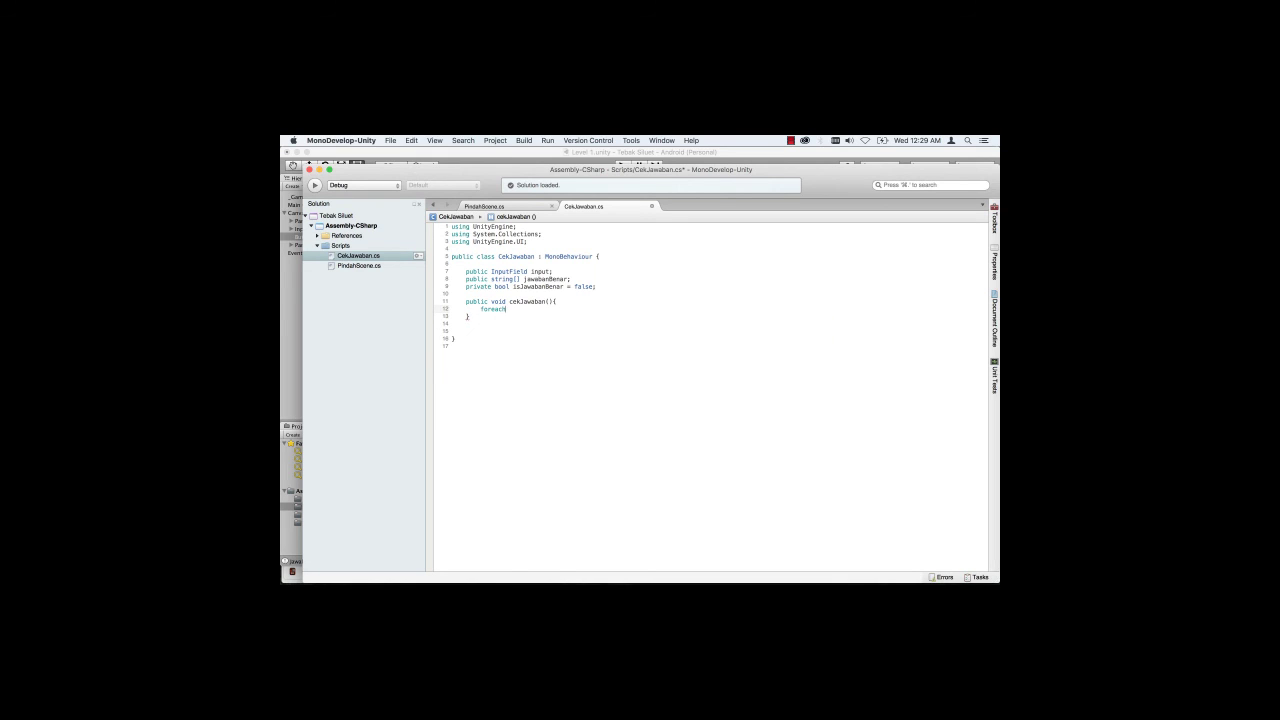
{"action": "type", "text": "str"}
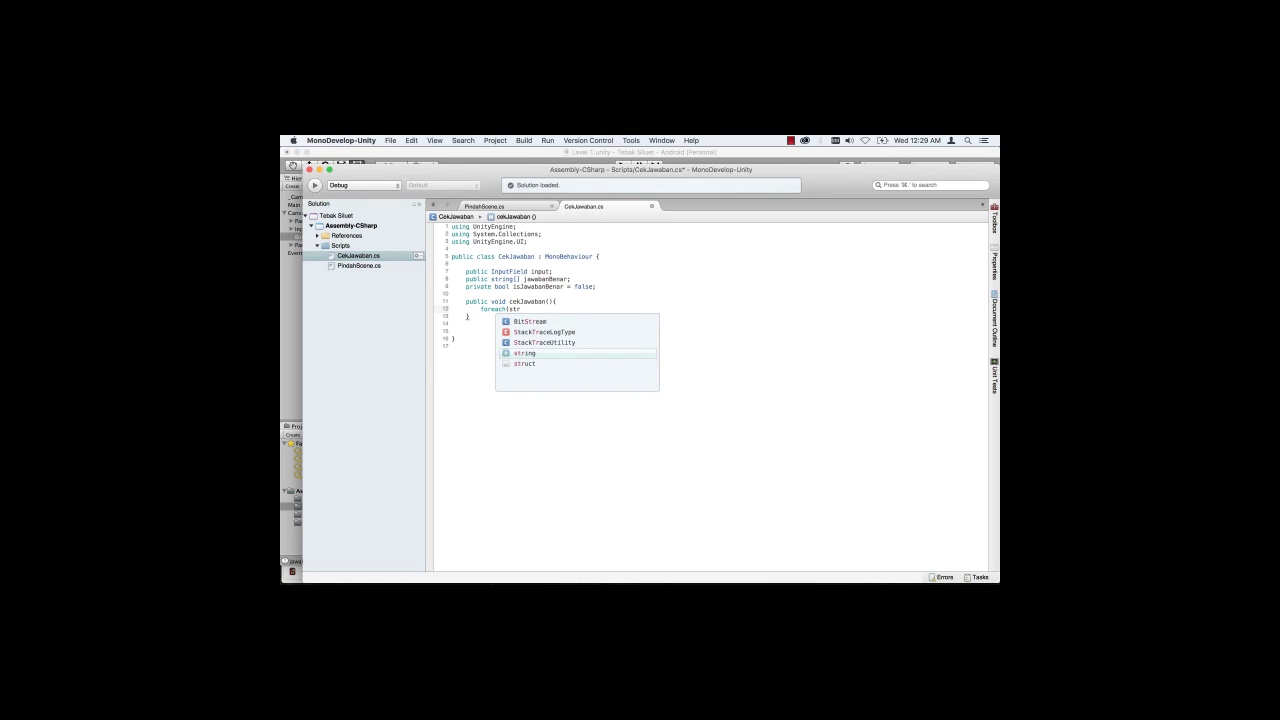
{"action": "key", "text": "Return"}
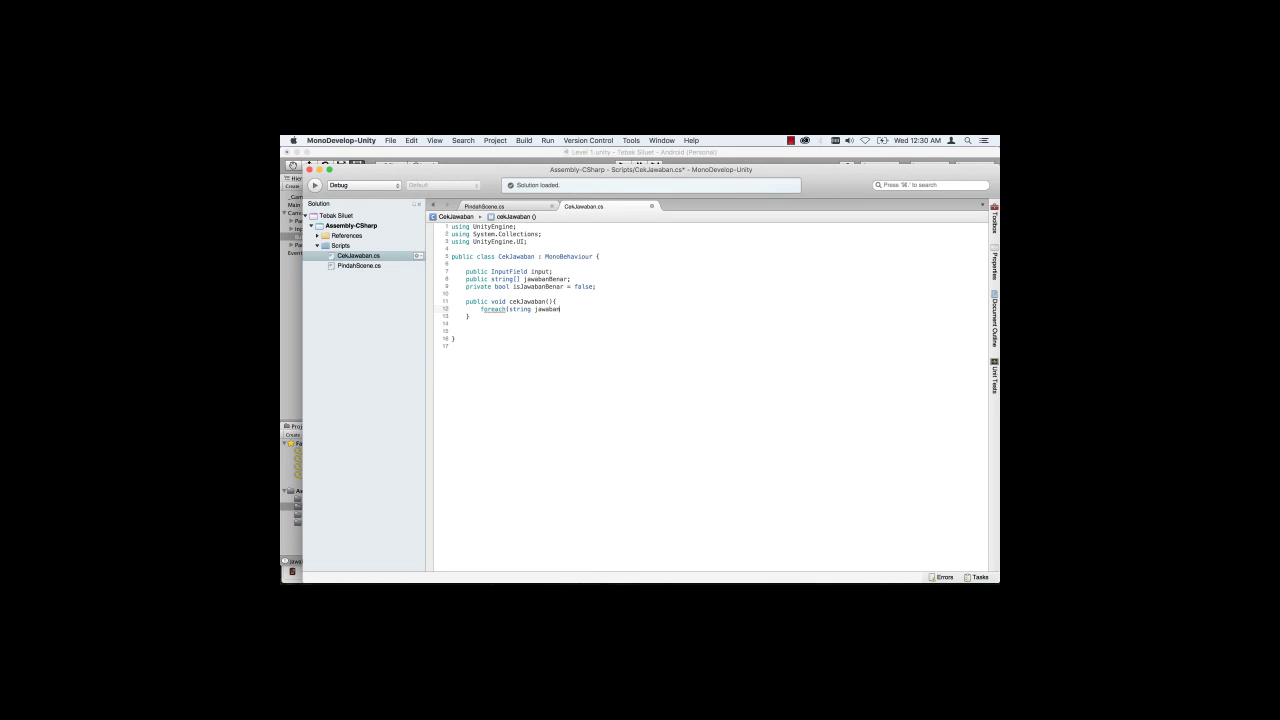
{"action": "type", "text": " in "}
{"action": "type", "text": "ja"}
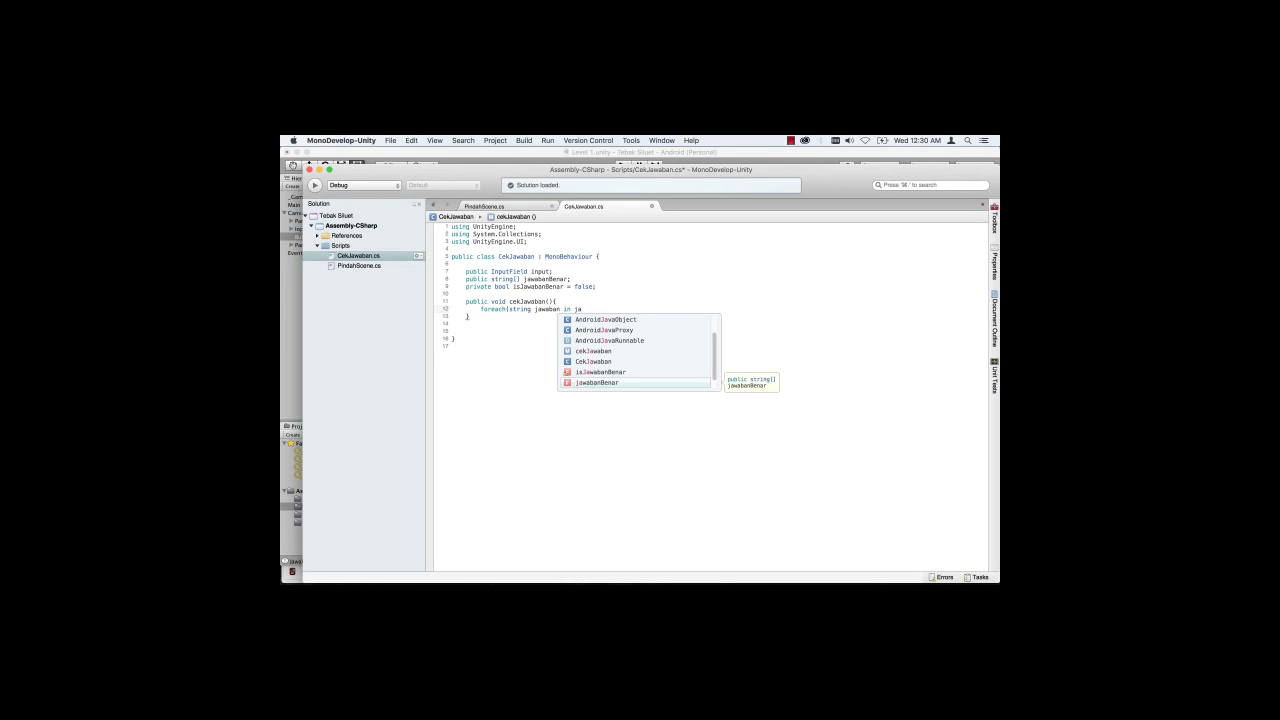
{"action": "key", "text": "Return"}
{"action": "type", "text": ") {"}
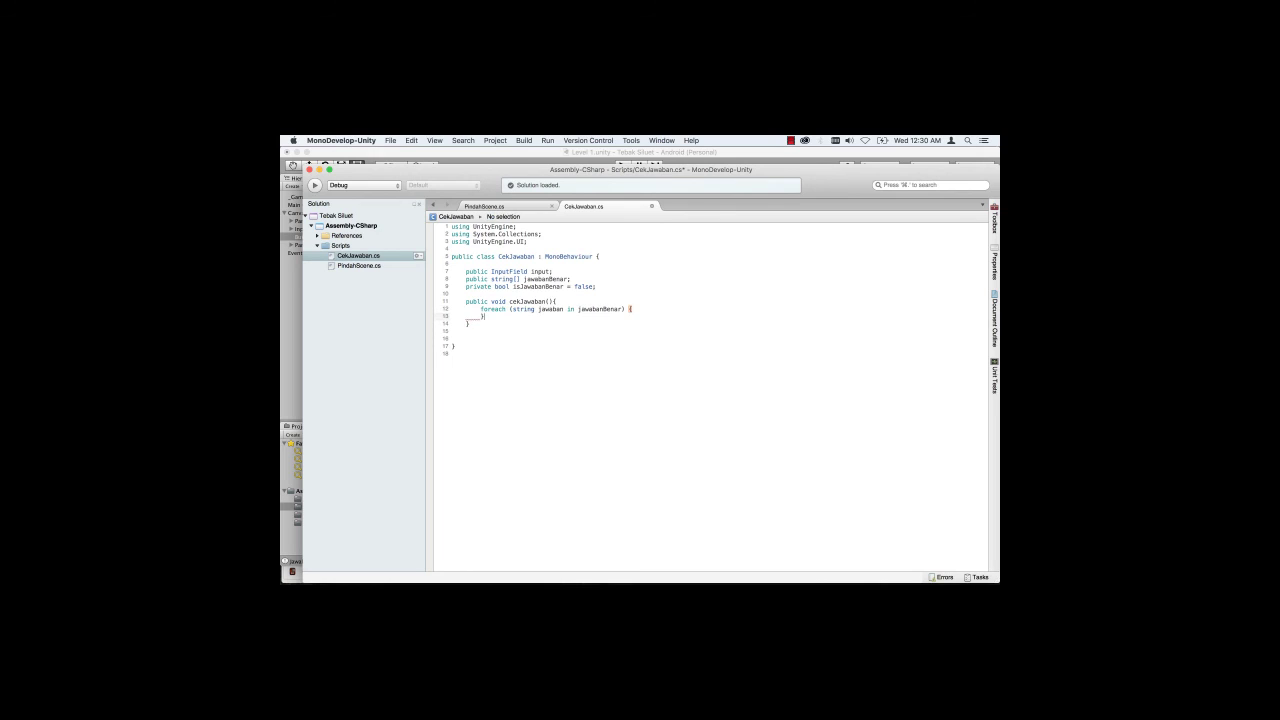
{"action": "key", "text": "Return"}
Step: Start an if comparing input.text.ToLower() via Equals against the jawaban loop variable
{"action": "type", "text": "if("}
{"action": "type", "text": "inp"}
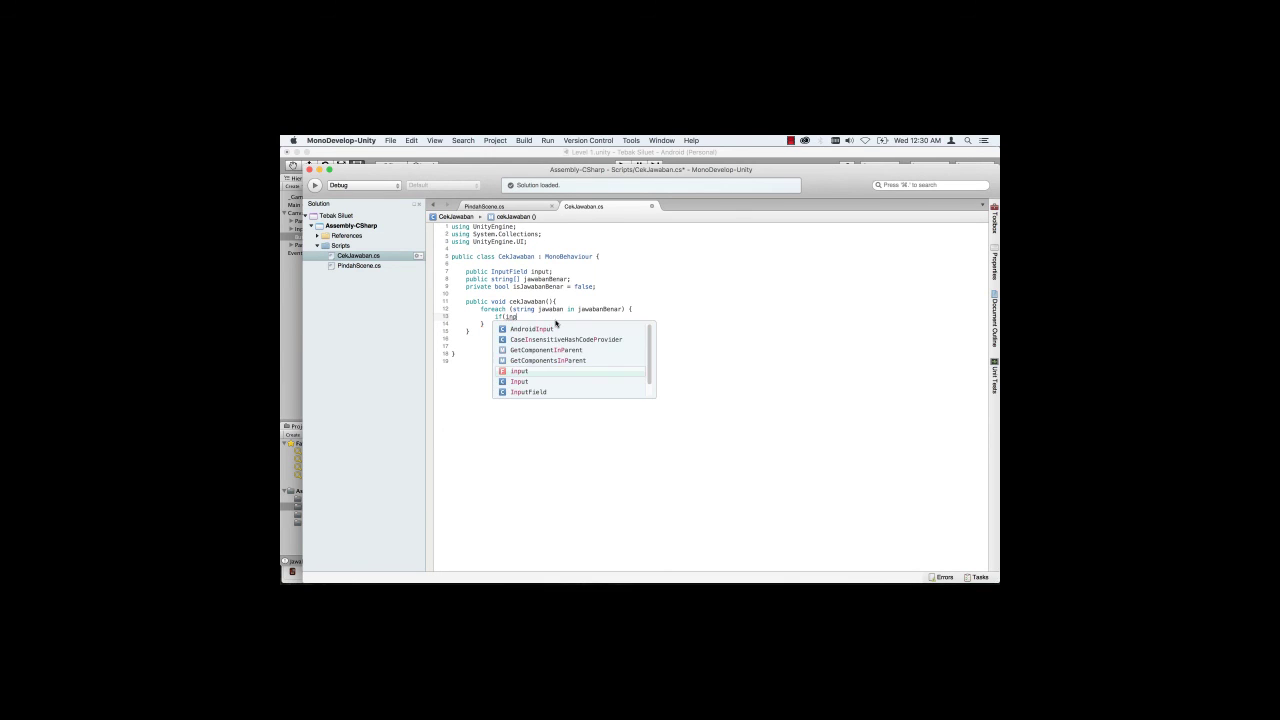
{"action": "type", "text": "ut."}
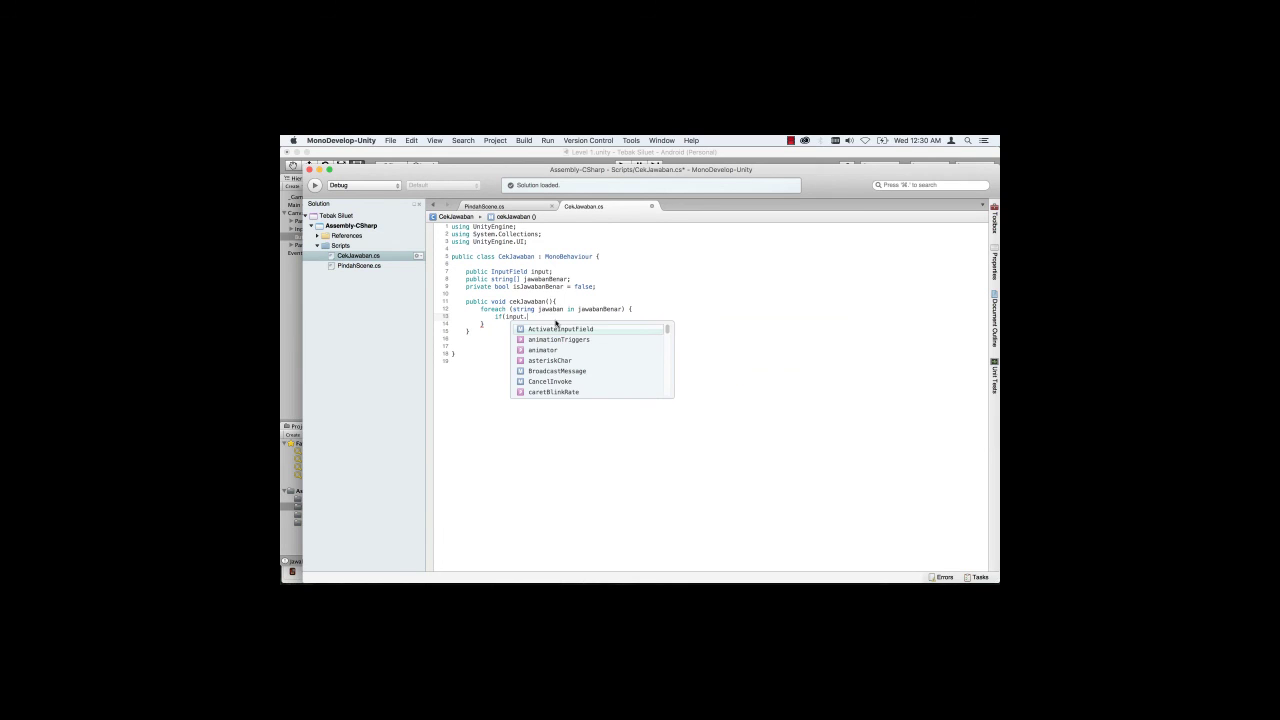
{"action": "type", "text": "te"}
{"action": "key", "text": "Return"}
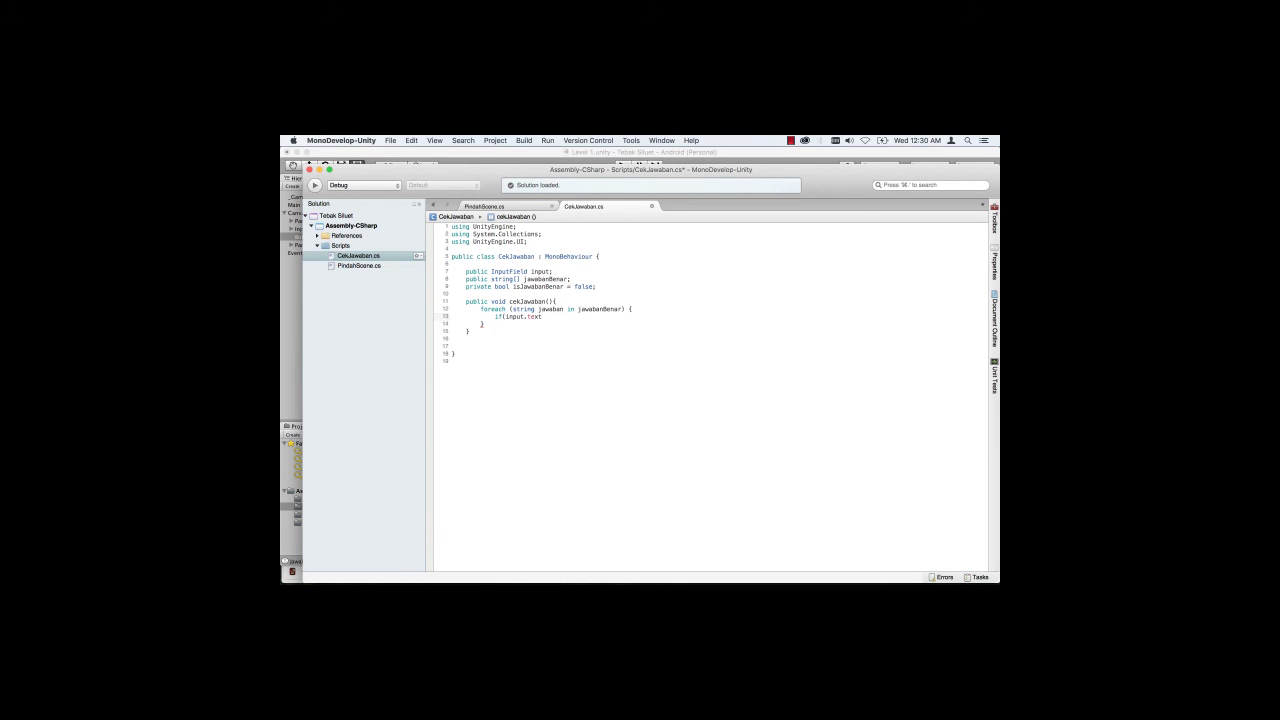
{"action": "type", "text": ".to"}
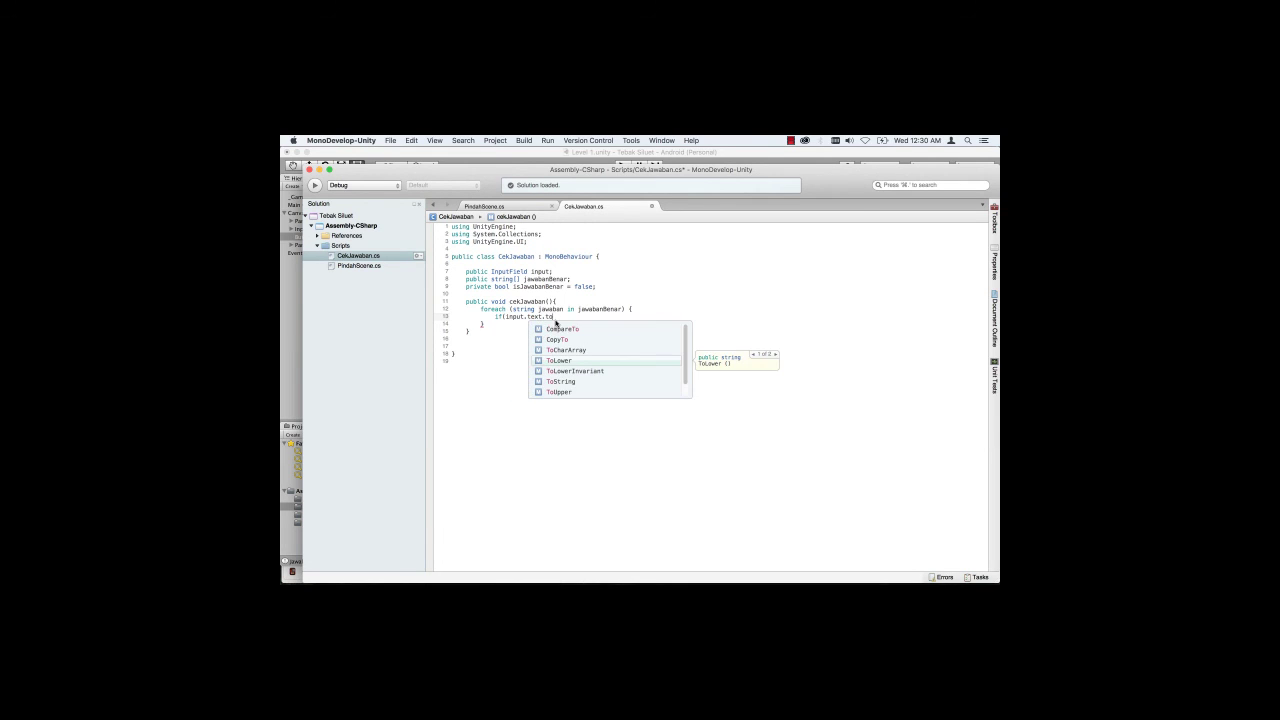
{"action": "key", "text": "Return"}
{"action": "type", "text": "("}
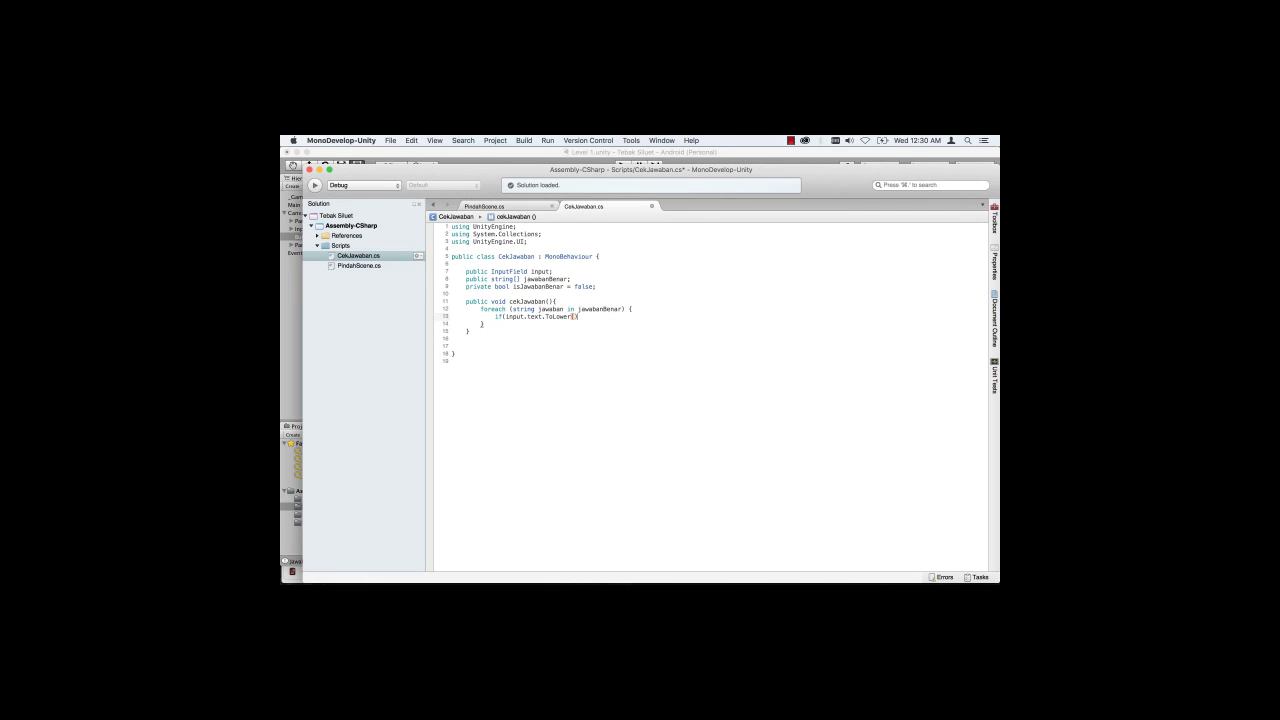
{"action": "type", "text": ").eq"}
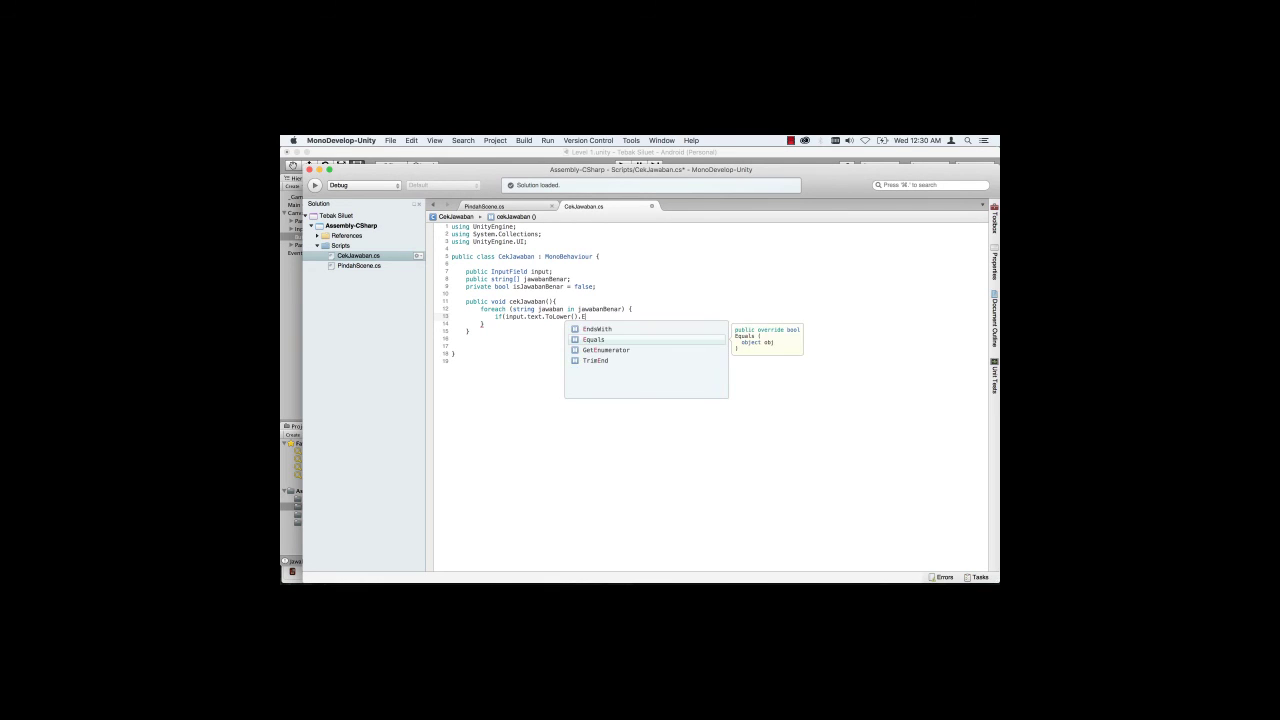
{"action": "key", "text": "Return"}
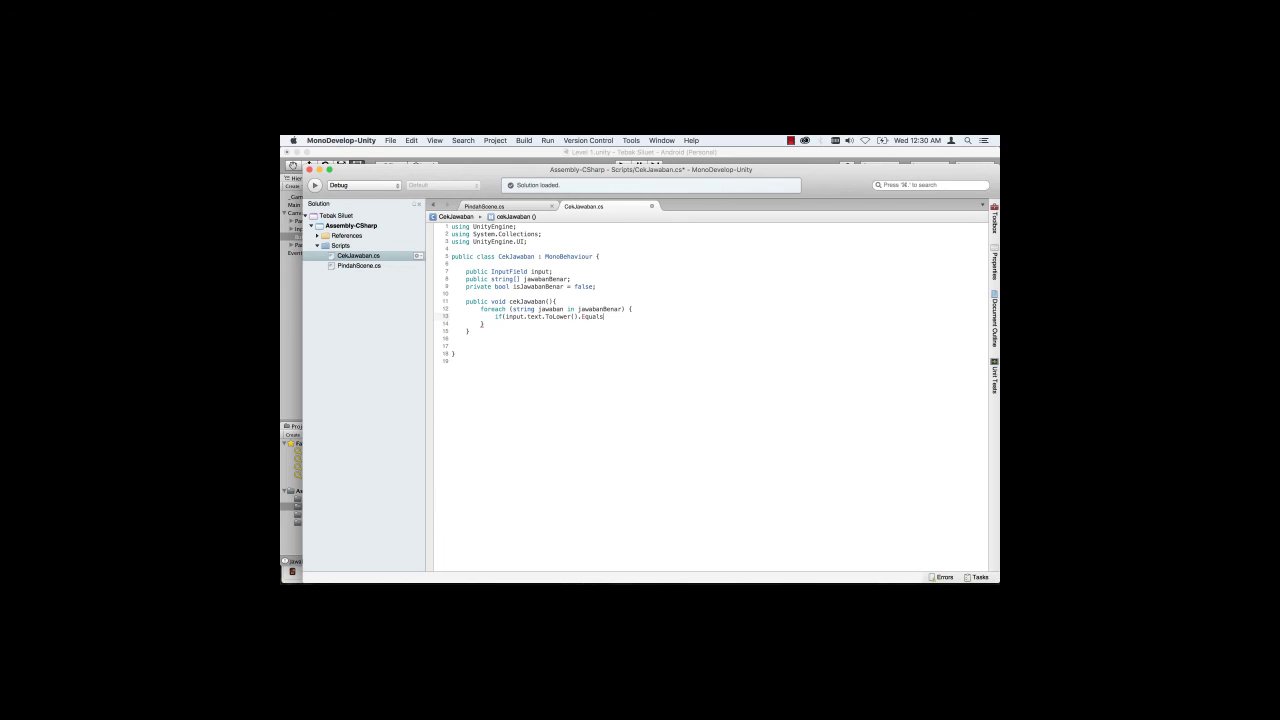
{"action": "type", "text": "("}
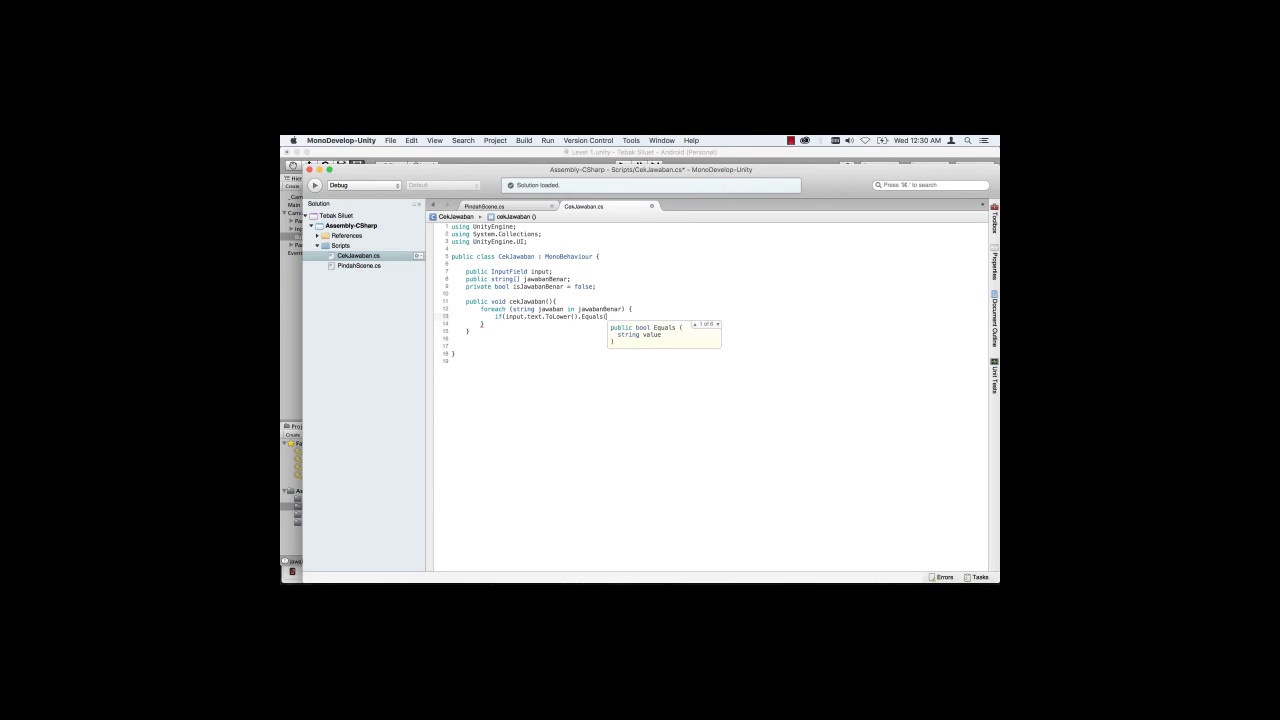
{"action": "type", "text": "j"}
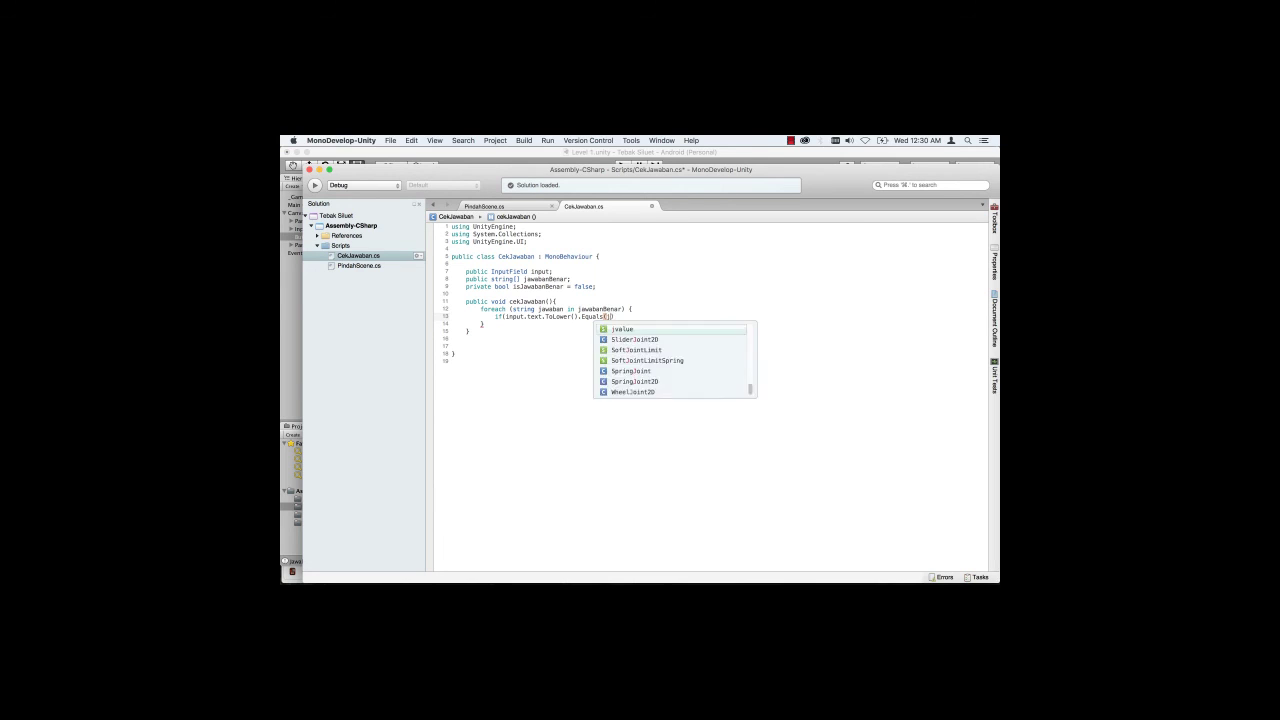
{"action": "type", "text": "a"}
{"action": "key", "text": "Up"}
{"action": "key", "text": "Return"}
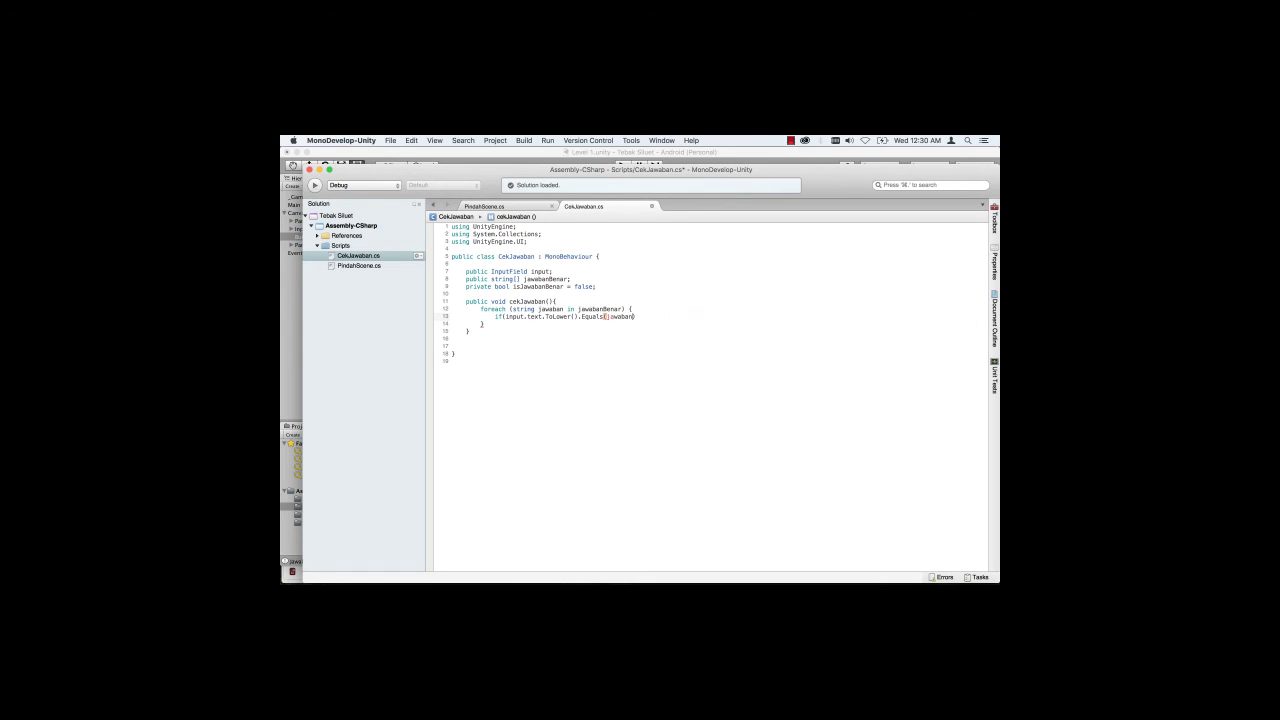
Step: Finish the condition with jawaban.ToLower() and set isJawabanBenar = true inside it
{"action": "type", "text": ".T"}
{"action": "key", "text": "Up"}
{"action": "key", "text": "Up"}
{"action": "key", "text": "Up"}
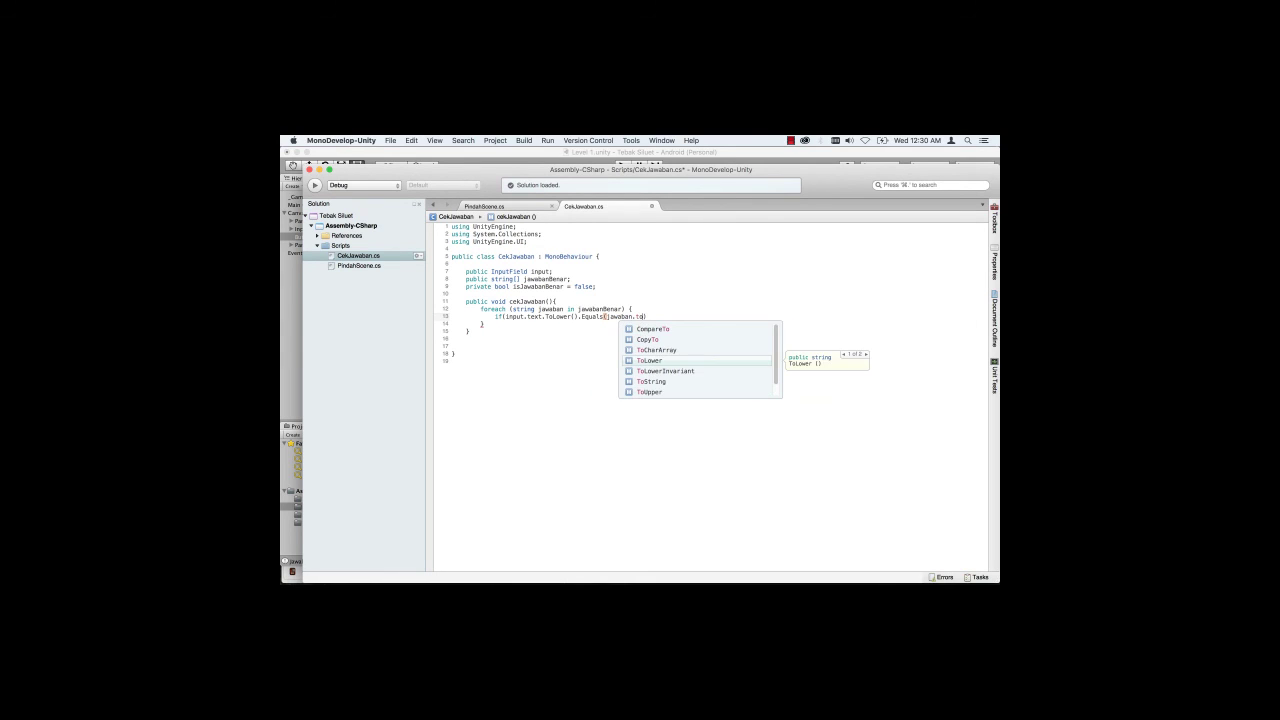
{"action": "key", "text": "Return"}
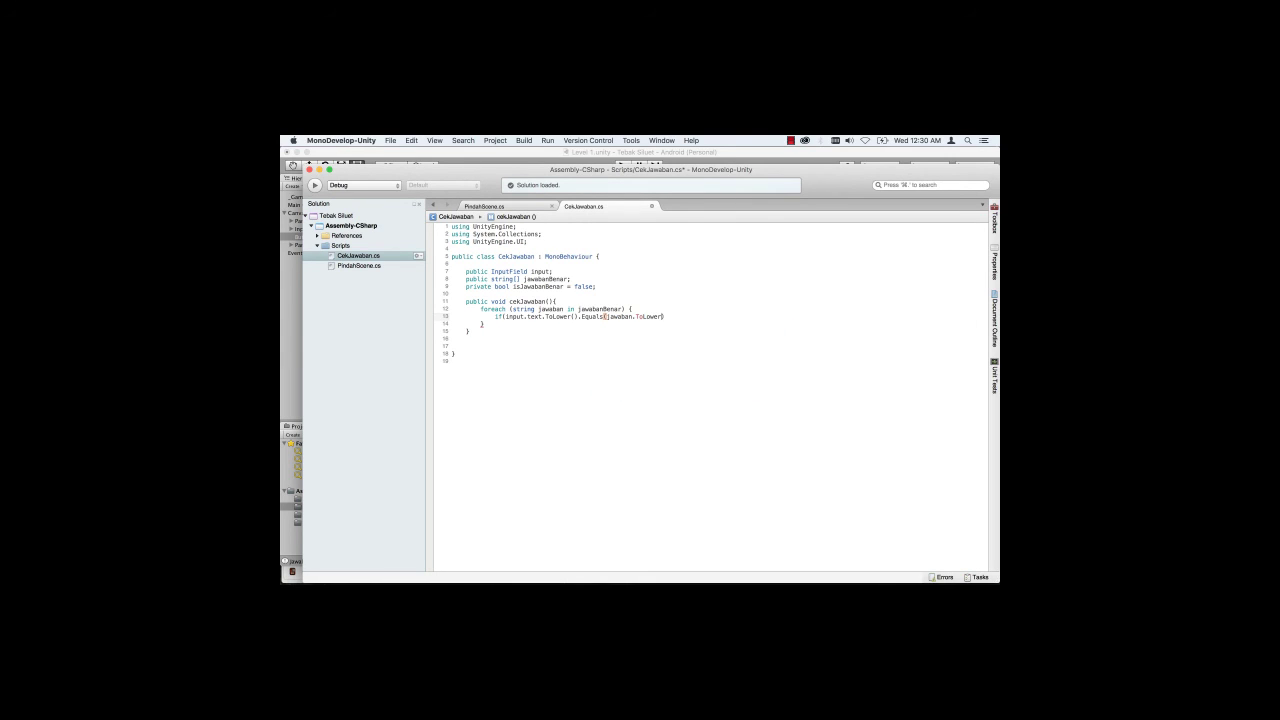
{"action": "type", "text": "()))"}
{"action": "type", "text": "{"}
{"action": "key", "text": "Return"}
{"action": "type", "text": "is"}
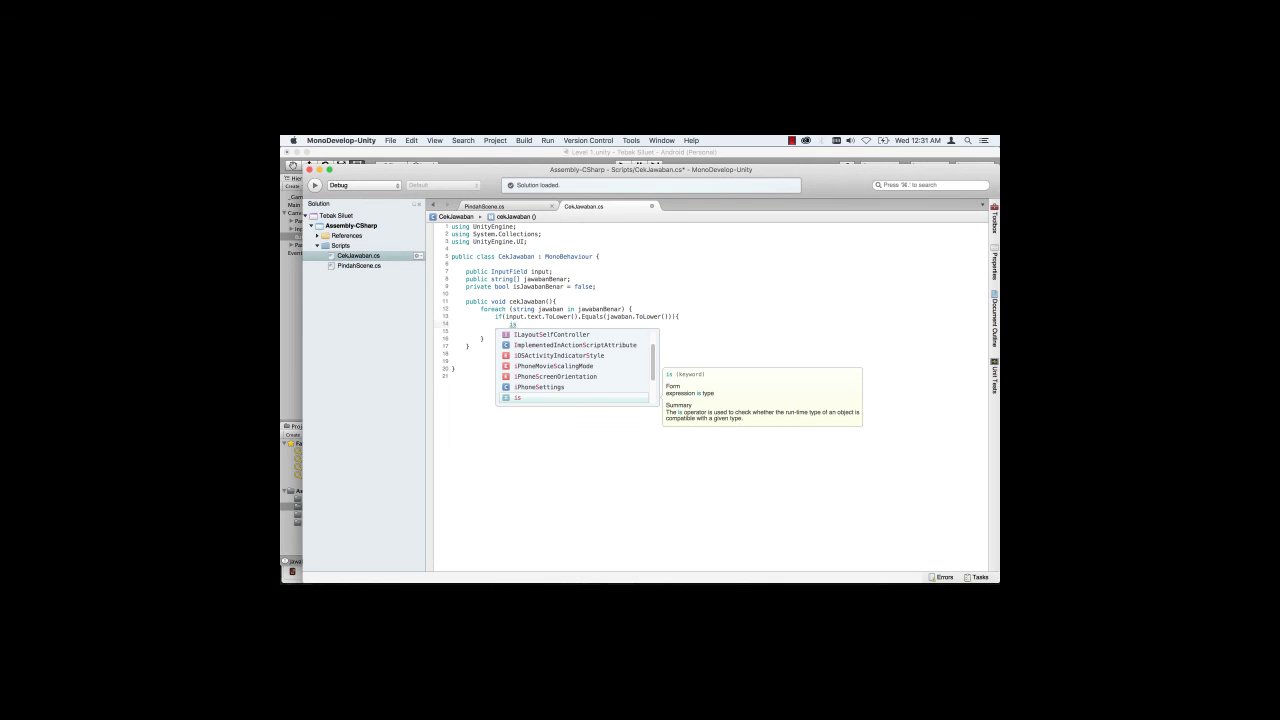
{"action": "type", "text": "J"}
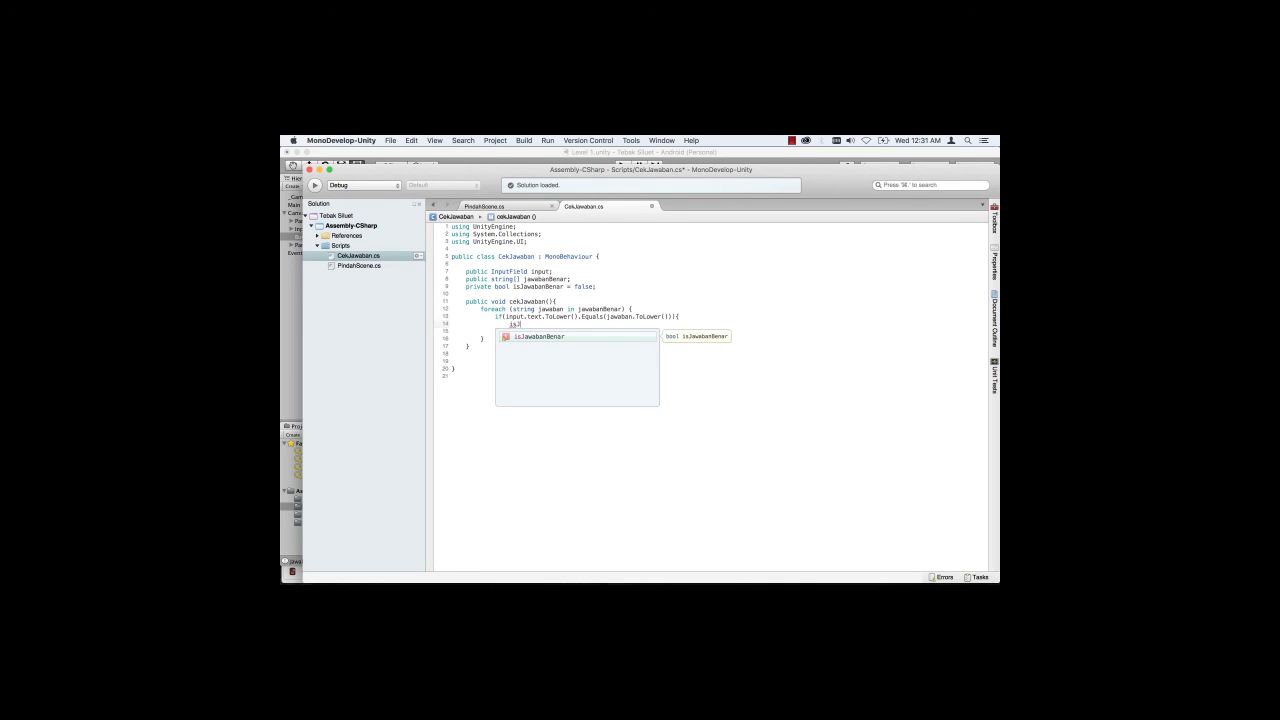
{"action": "key", "text": "Return"}
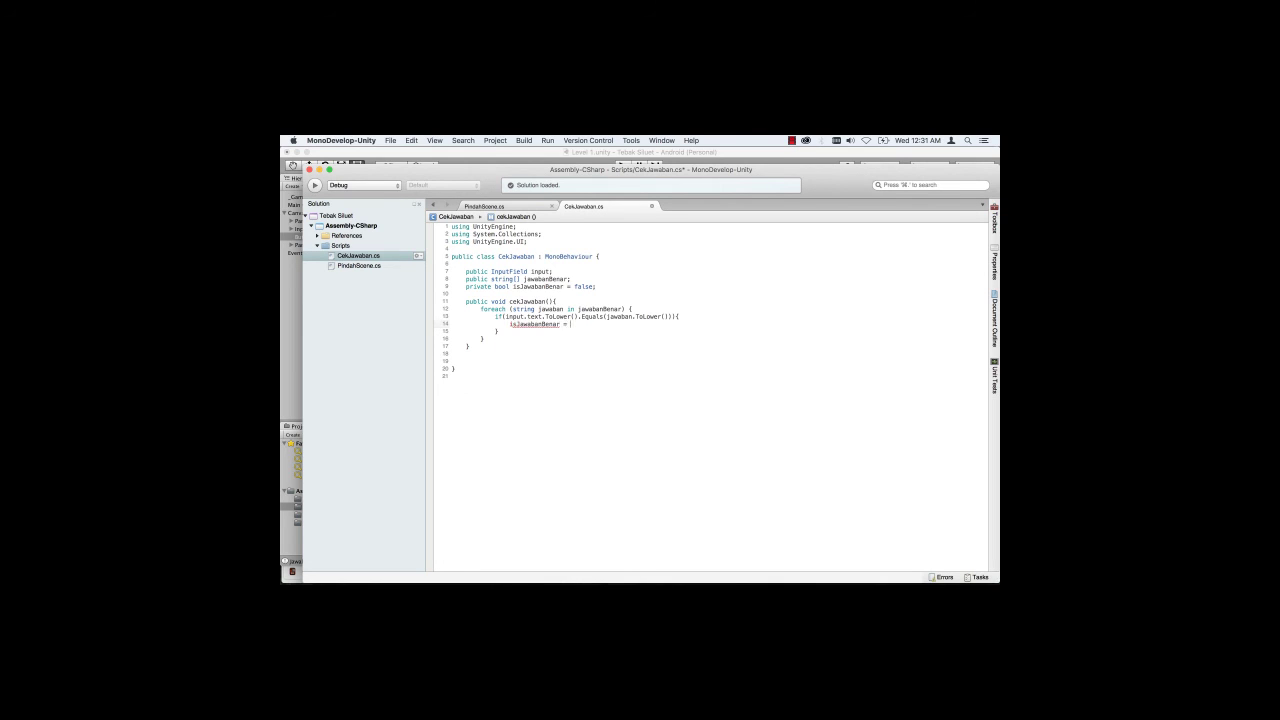
{"action": "type", "text": "true"}
{"action": "type", "text": ";"}
Step: After the loop, add if (isJawabanBenar == false) logging "Ups, jawaban salah"
{"action": "left_click", "coordinate": [498, 331]}
{"action": "left_click", "coordinate": [469, 346]}
{"action": "key", "text": "Return"}
{"action": "key", "text": "Return"}
{"action": "type", "text": "if("}
{"action": "type", "text": "isJ"}
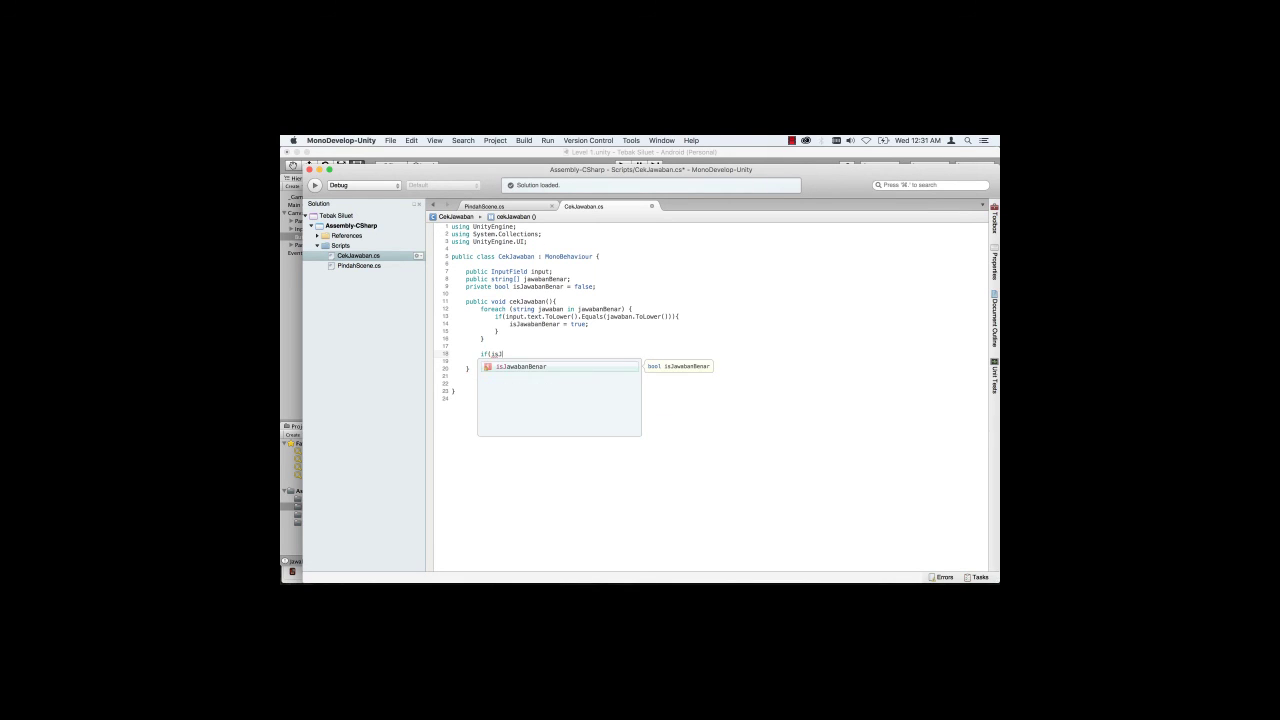
{"action": "key", "text": "Return"}
{"action": "type", "text": "false){"}
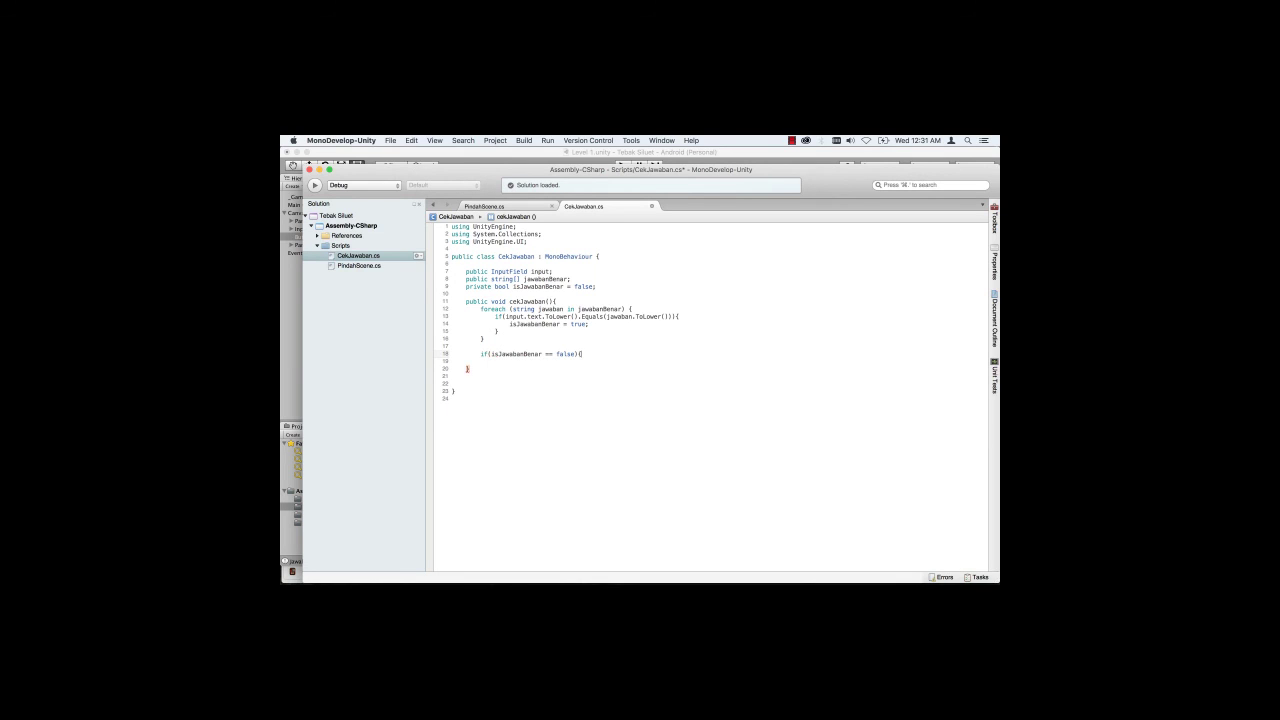
{"action": "key", "text": "Return"}
{"action": "type", "text": "Debug"}
{"action": "type", "text": ".Log"}
{"action": "type", "text": "("}
{"action": "type", "text": "\""}
{"action": "type", "text": "Ups, ja"}
{"action": "type", "text": "waban salah\");"}
Step: Add an else block logging "Yea, jawaban benar" and save CekJawaban.cs
{"action": "left_click", "coordinate": [485, 369]}
{"action": "type", "text": "else "}
{"action": "type", "text": "{"}
{"action": "key", "text": "Return"}
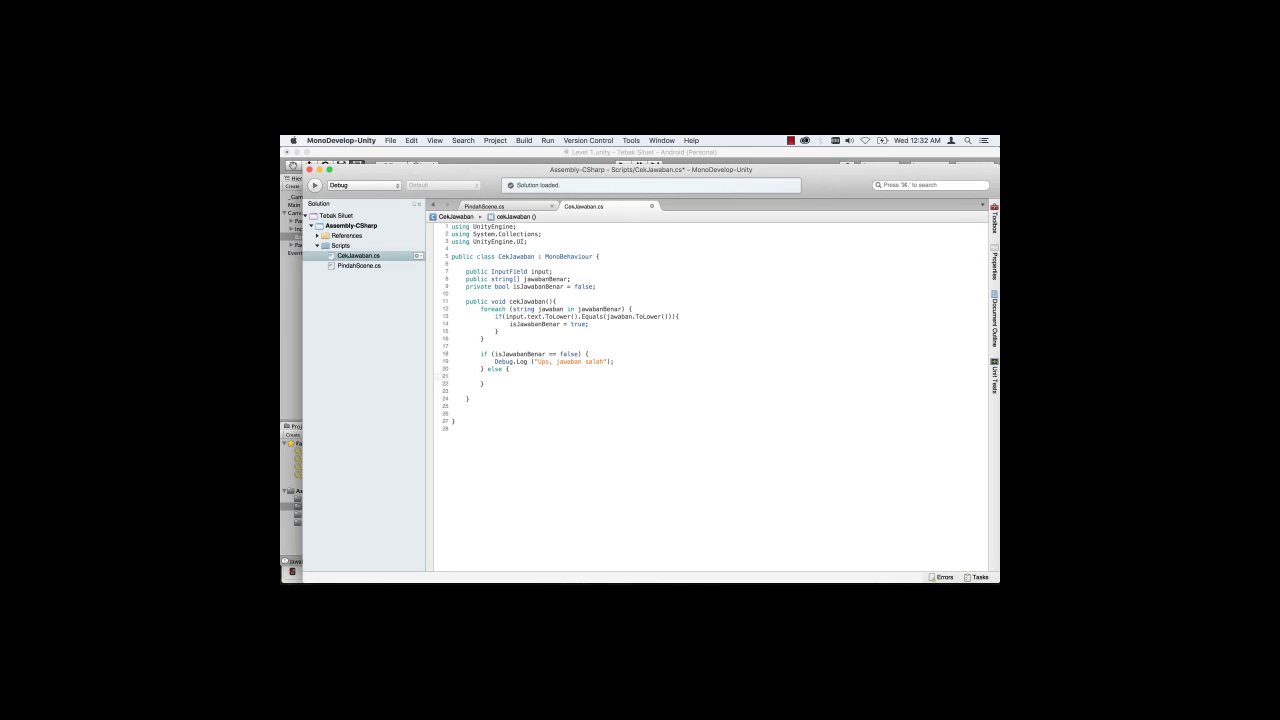
{"action": "type", "text": "De"}
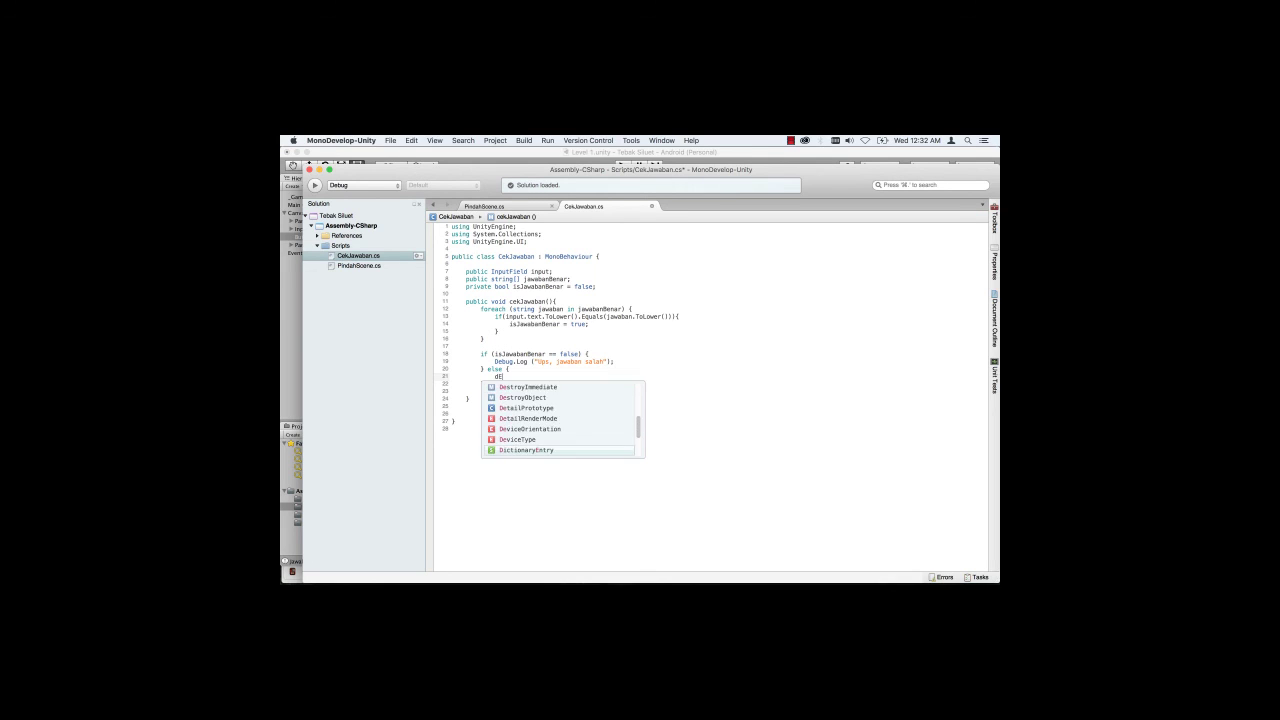
{"action": "type", "text": "bug."}
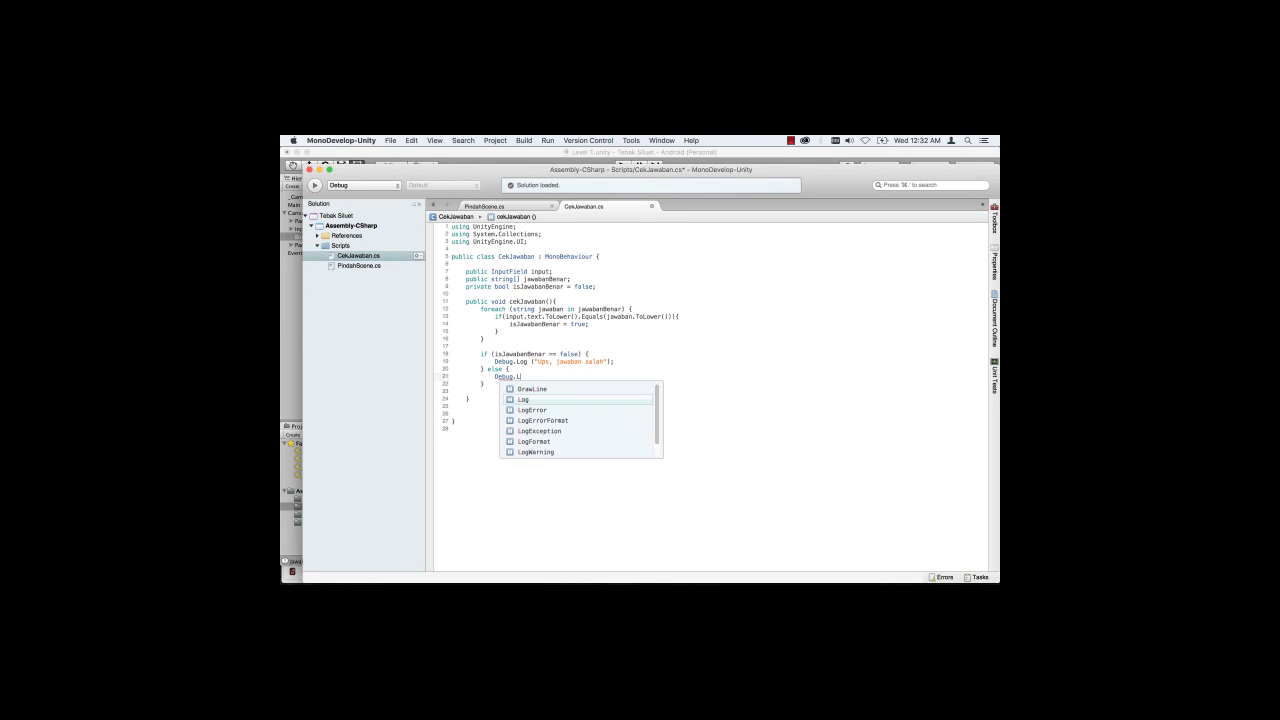
{"action": "type", "text": "Log("}
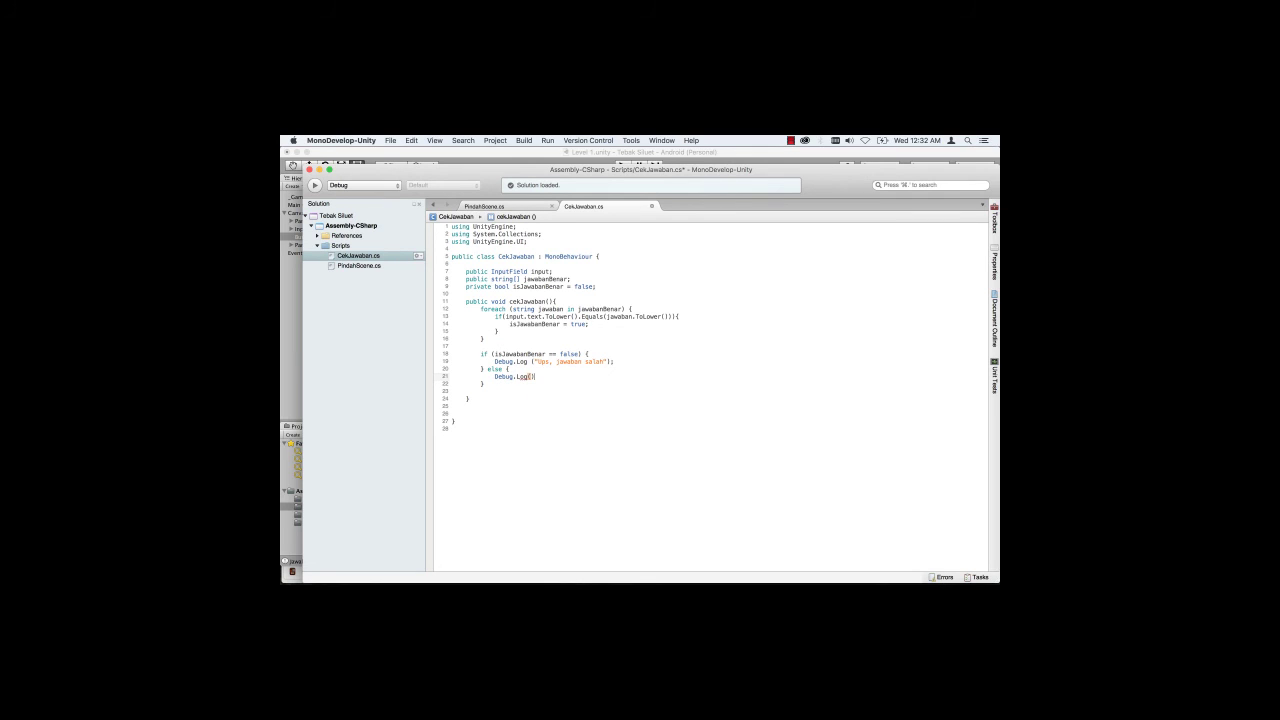
{"action": "type", "text": "\""}
{"action": "type", "text": "yEA, JA"}
{"action": "type", "text": "WABAN"}
{"action": "type", "text": " BENAR"}
{"action": "key", "text": "BackSpace"}
{"action": "key", "text": "BackSpace"}
{"action": "key", "text": "BackSpace"}
{"action": "key", "text": "BackSpace"}
{"action": "key", "text": "BackSpace"}
{"action": "key", "text": "BackSpace"}
{"action": "key", "text": "BackSpace"}
{"action": "key", "text": "BackSpace"}
{"action": "key", "text": "BackSpace"}
{"action": "key", "text": "BackSpace"}
{"action": "key", "text": "BackSpace"}
{"action": "key", "text": "BackSpace"}
{"action": "key", "text": "BackSpace"}
{"action": "type", "text": "Yea"}
{"action": "type", "text": ", jawaban be"}
{"action": "type", "text": "nar"}
{"action": "key", "text": "Right"}
{"action": "key", "text": "super+s"}
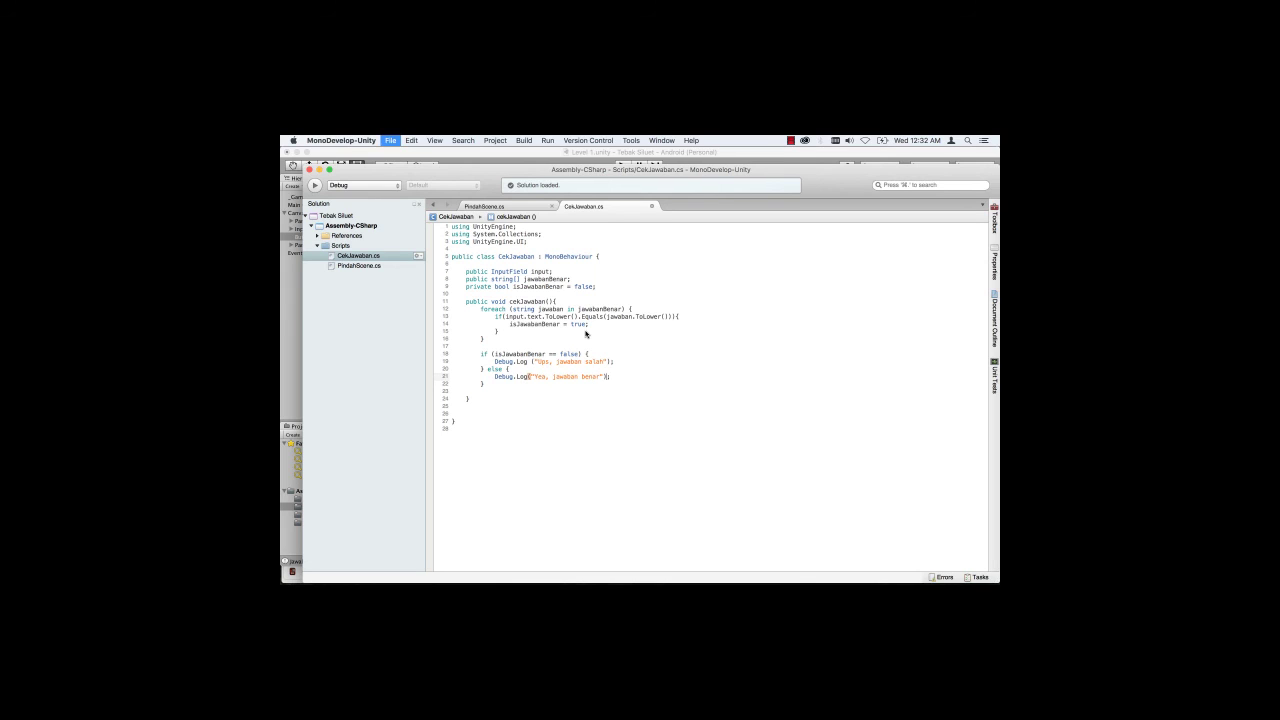
Step: Select _GameManager and fill Jawaban Benar with 3 answers: Ir. Soekarno, Bung Karno, pak Karno
{"action": "left_click", "coordinate": [462, 166]}
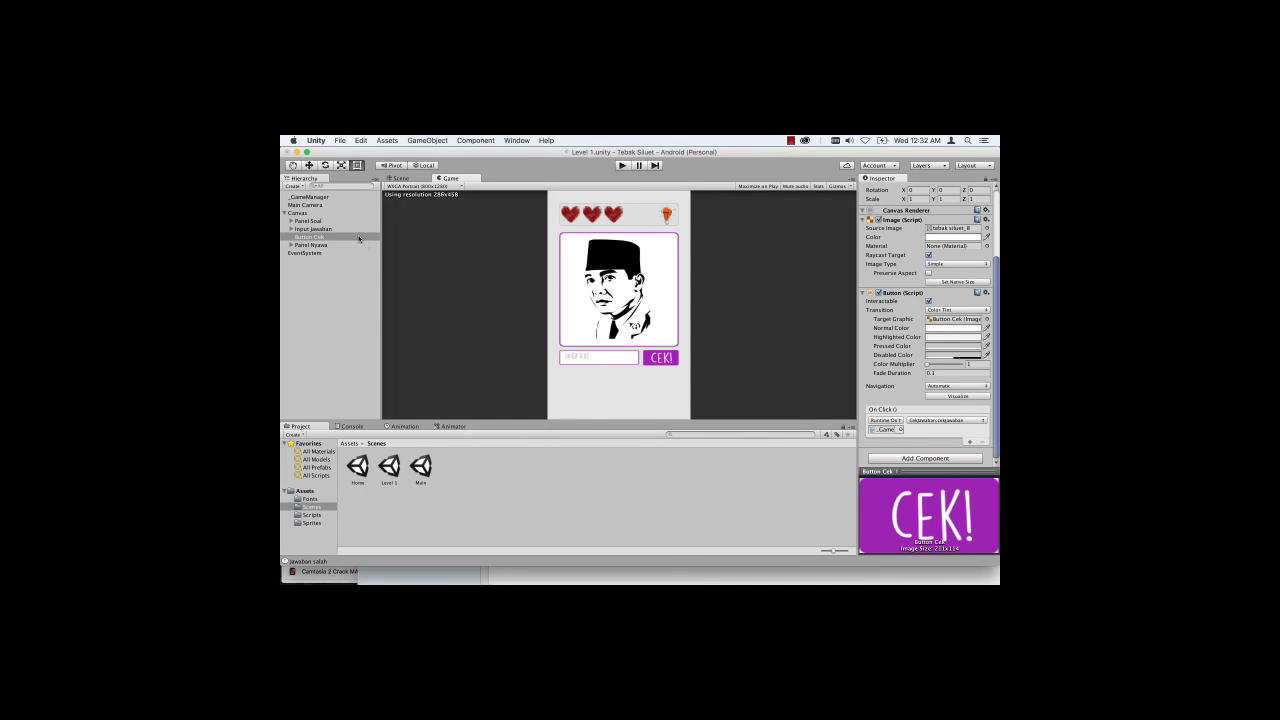
{"action": "left_click", "coordinate": [326, 198]}
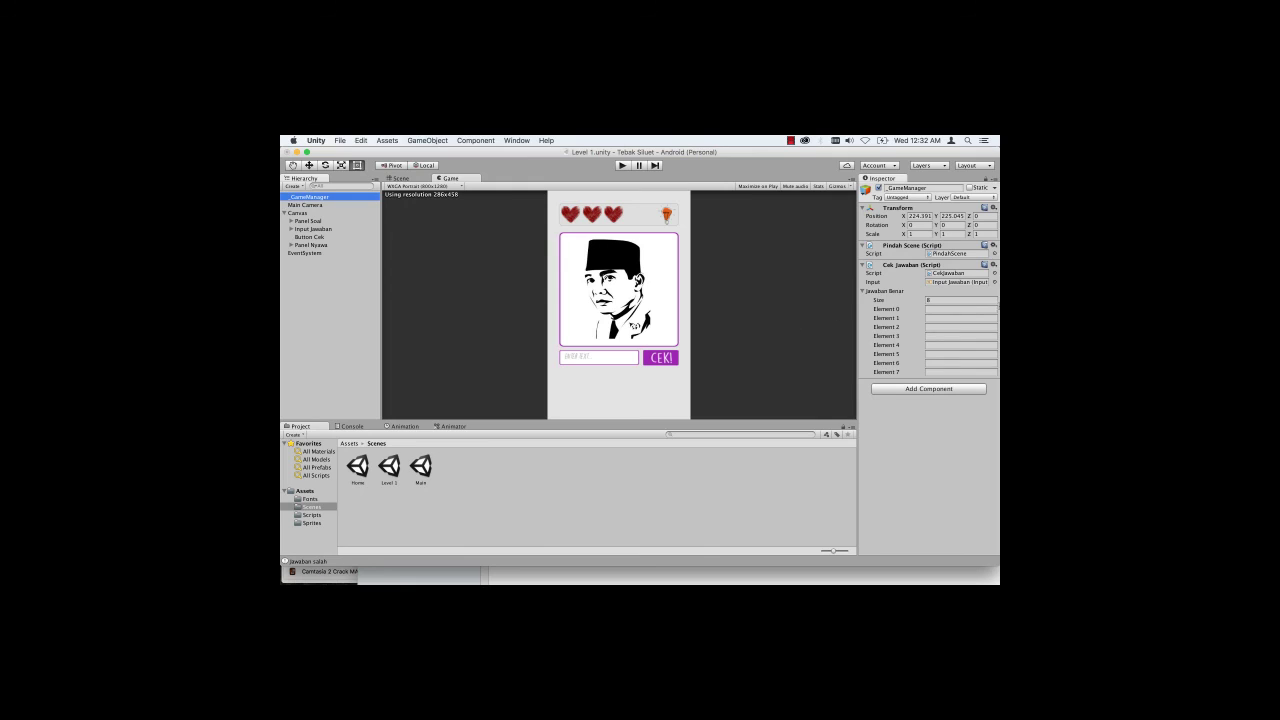
{"action": "left_click", "coordinate": [969, 299]}
{"action": "type", "text": "1"}
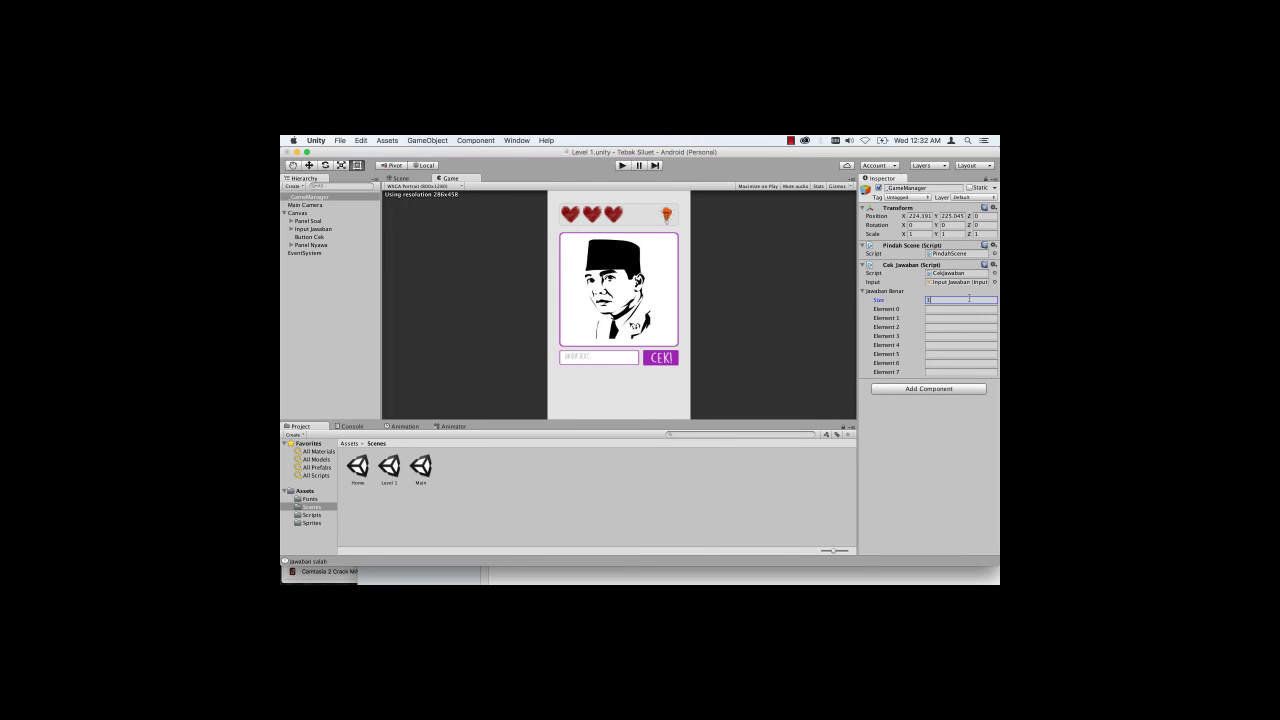
{"action": "key", "text": "Return"}
{"action": "left_click", "coordinate": [957, 308]}
{"action": "type", "text": "Ir. Soekarno"}
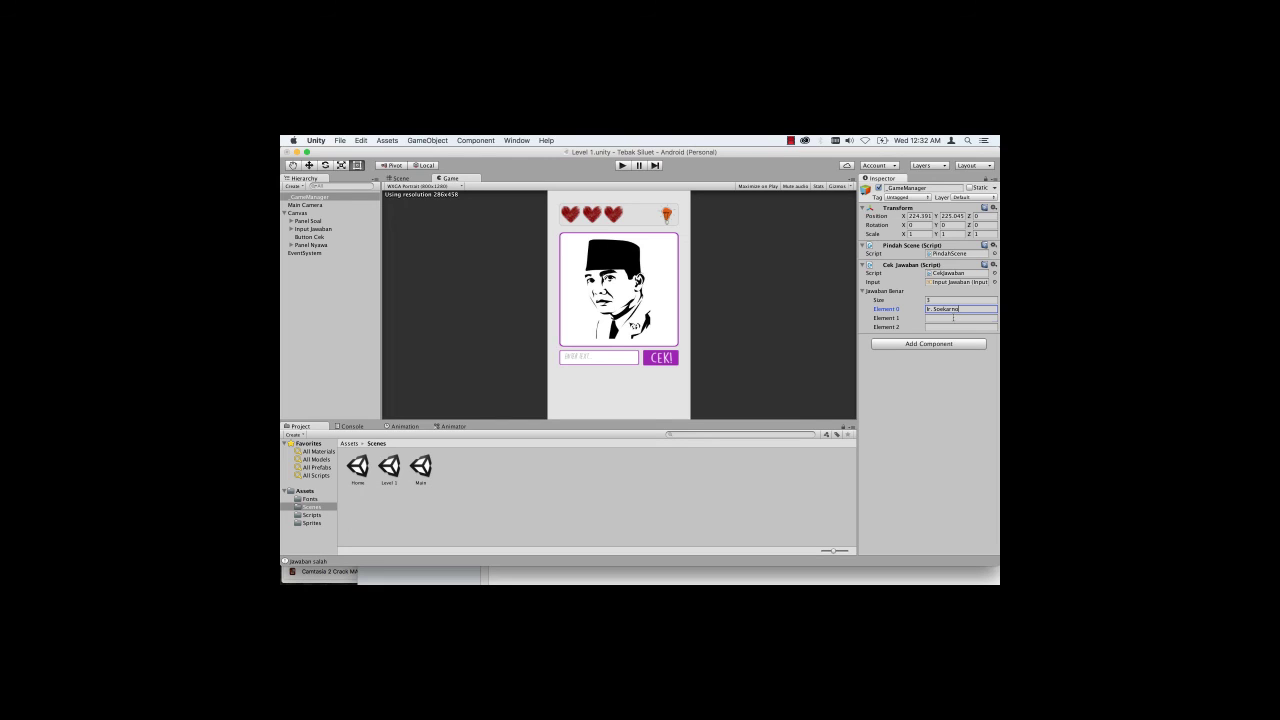
{"action": "left_click", "coordinate": [953, 317]}
{"action": "type", "text": "Bung Karno"}
{"action": "left_click", "coordinate": [956, 327]}
Step: Increase the Jawaban Benar size to 4 and begin typing Soekarno in Element 3
{"action": "left_click", "coordinate": [942, 300]}
{"action": "key", "text": "Return"}
{"action": "left_click", "coordinate": [950, 336]}
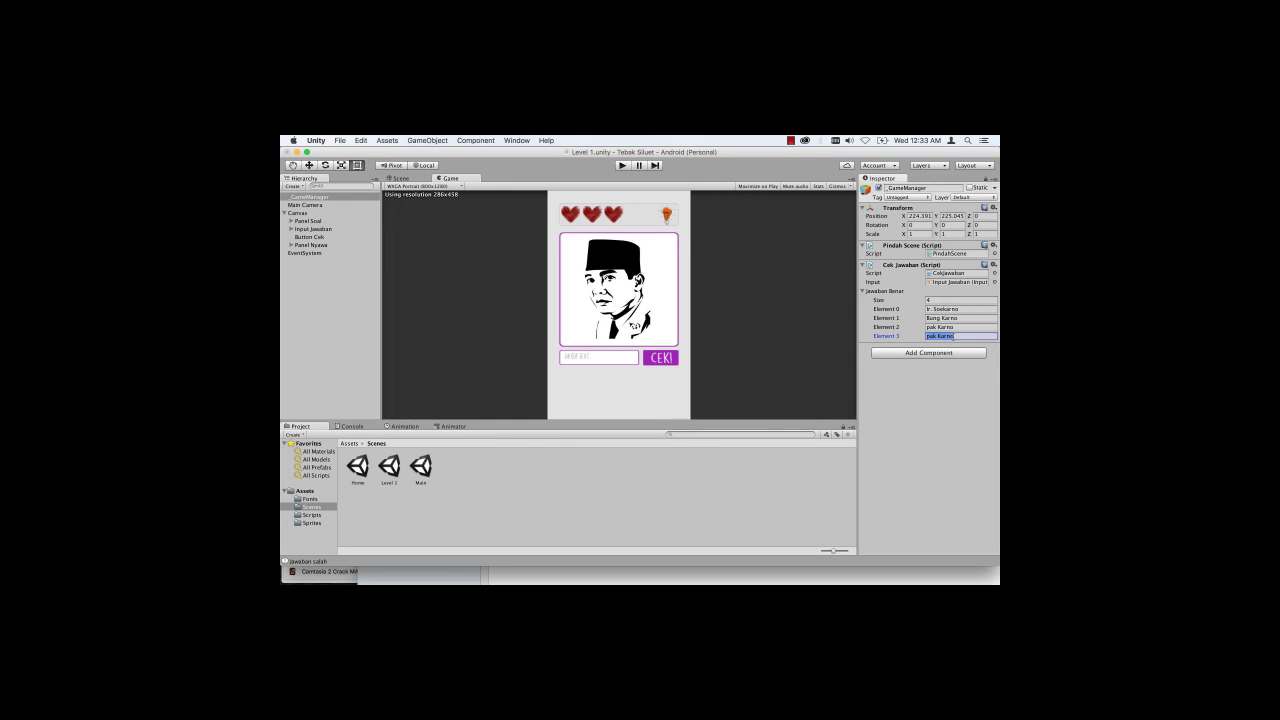
{"action": "type", "text": "Soe"}
Step: Play the level and check the guesses 'Bung Hatta' and 'Ir. Soekarno' with CEK!
{"action": "left_click", "coordinate": [622, 165]}
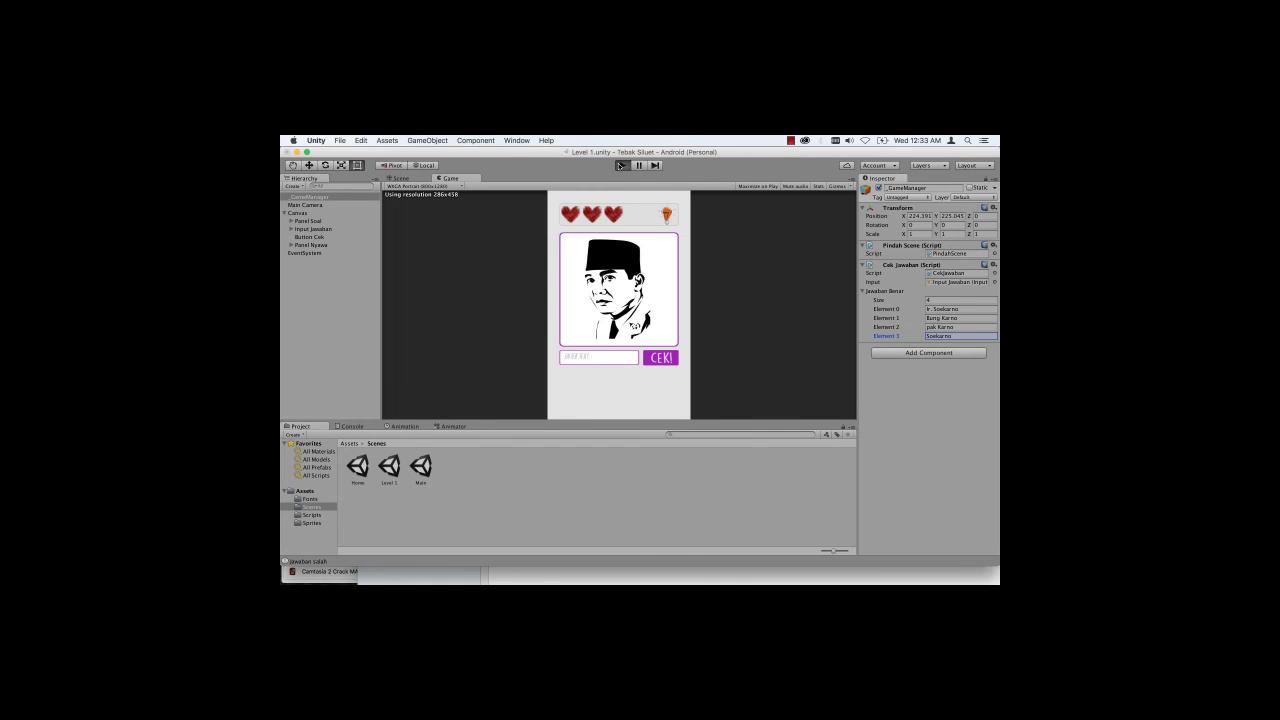
{"action": "left_click", "coordinate": [599, 360]}
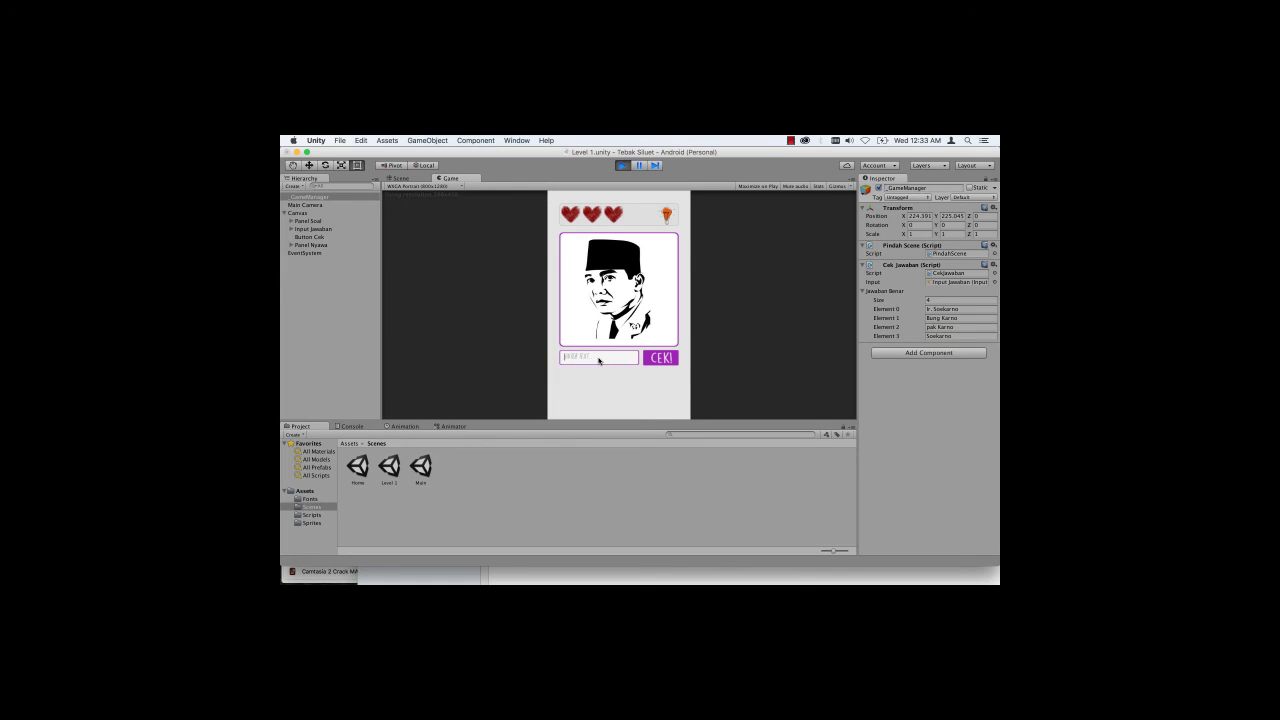
{"action": "type", "text": "Bung Hatta"}
{"action": "left_click", "coordinate": [666, 358]}
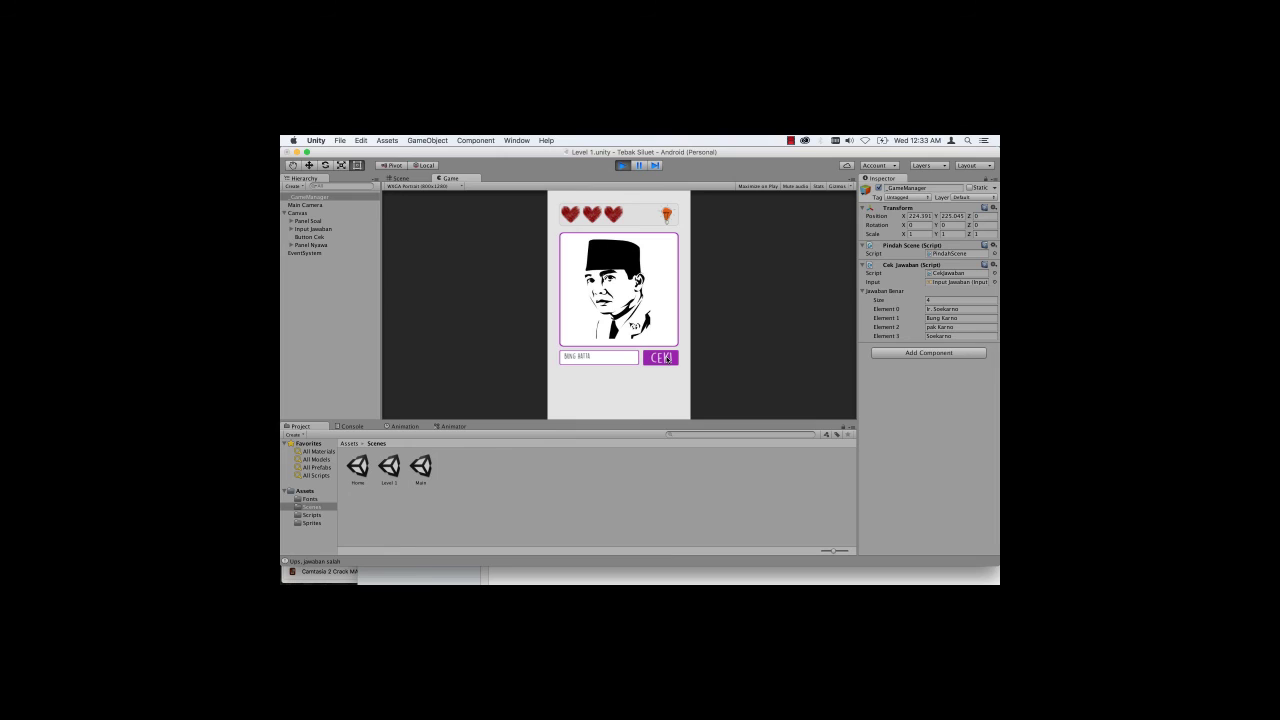
{"action": "left_click", "coordinate": [613, 364]}
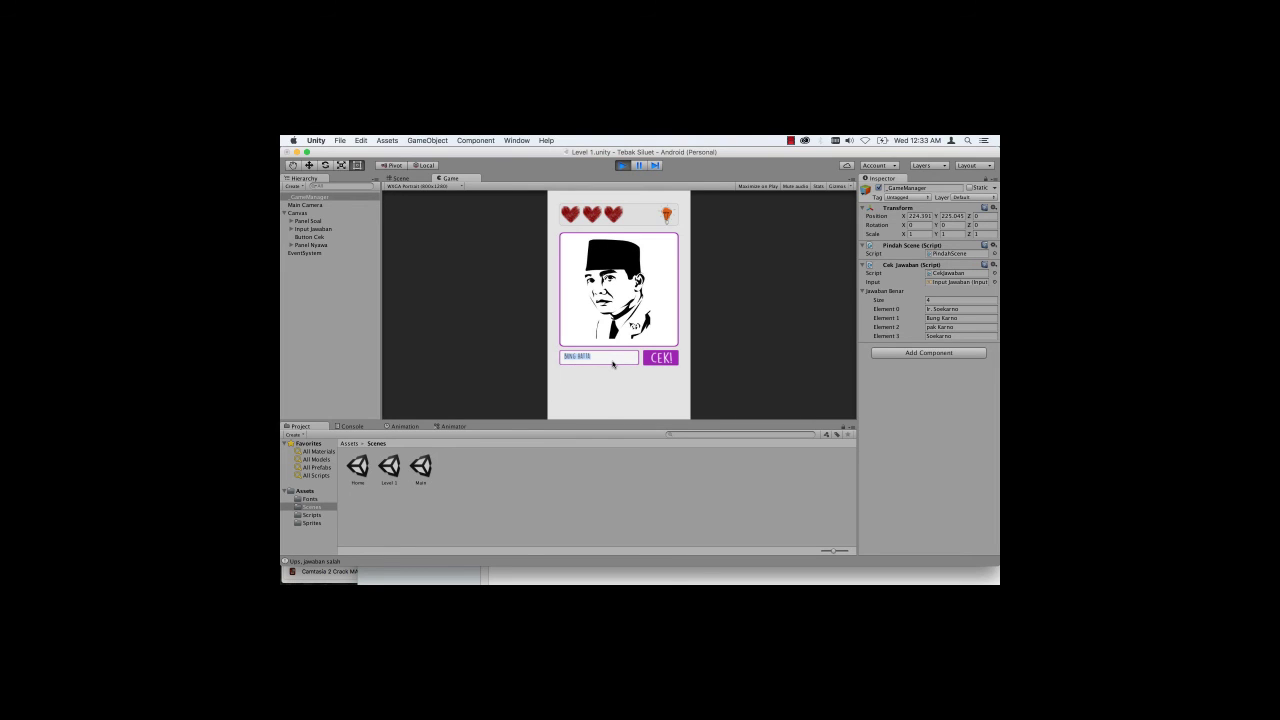
{"action": "type", "text": "Ir. So"}
{"action": "type", "text": "ekarno"}
{"action": "left_click", "coordinate": [659, 359]}
Step: Review and clear the Console messages, then stop play mode
{"action": "left_click", "coordinate": [350, 427]}
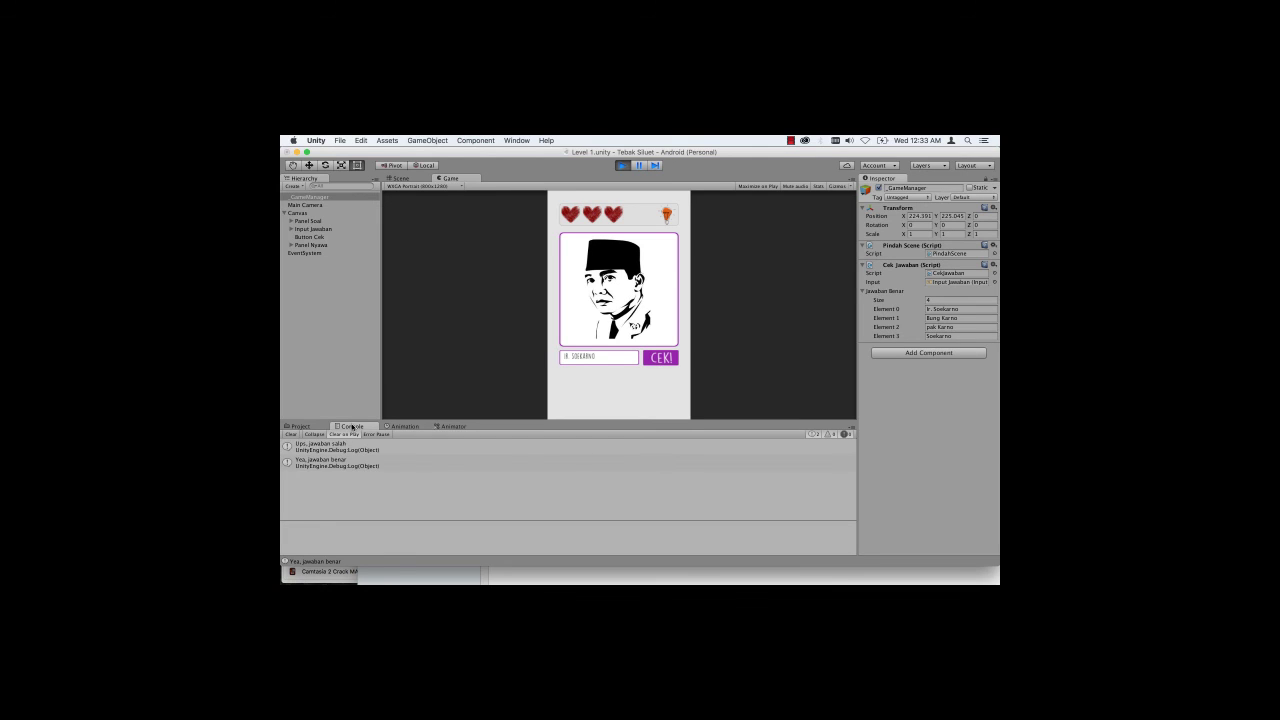
{"action": "left_click", "coordinate": [292, 435]}
{"action": "left_click", "coordinate": [302, 427]}
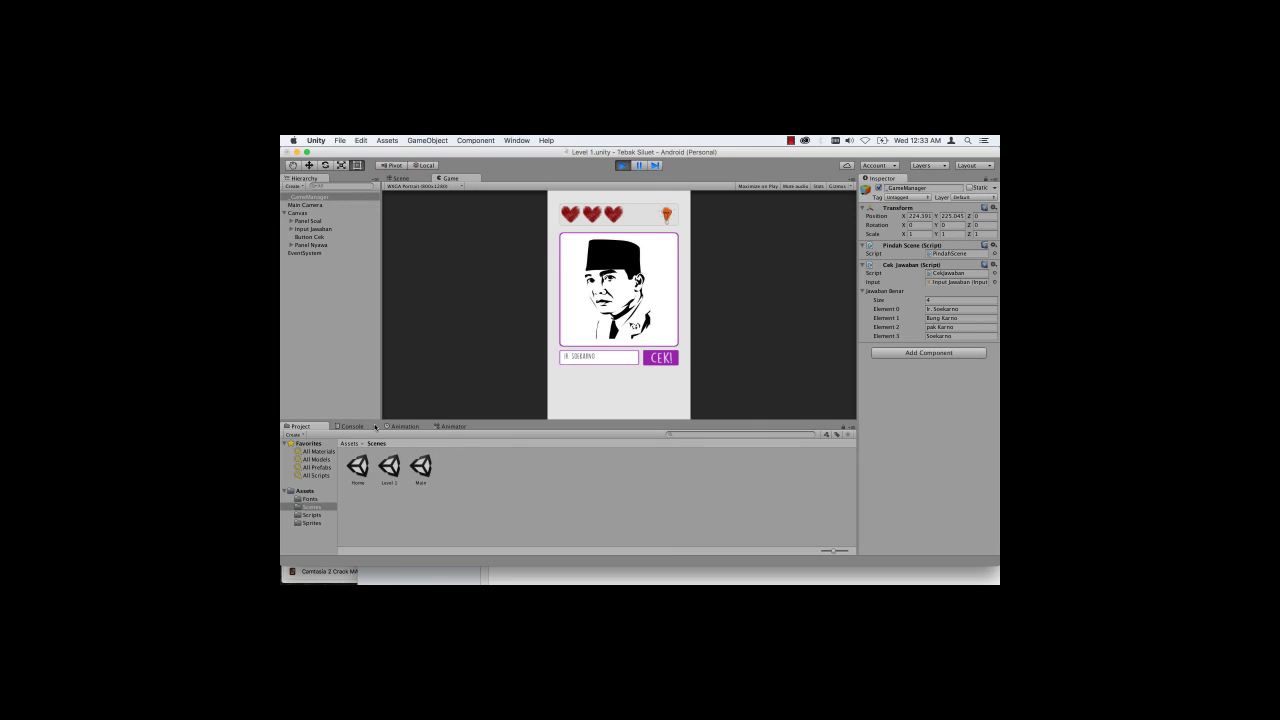
{"action": "left_click", "coordinate": [622, 166]}
{"action": "left_click", "coordinate": [622, 166]}
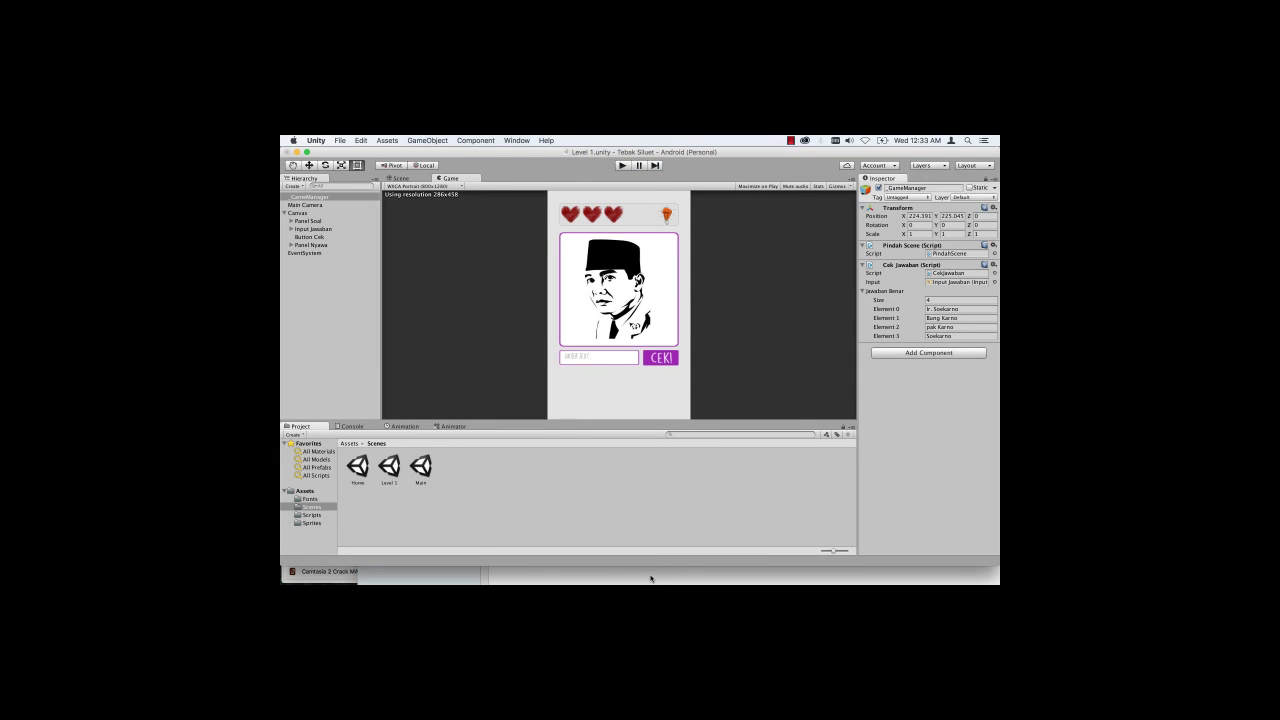
Step: In CekJawaban.cs, add a 'PindahScene pindah;' field below the existing fields
{"action": "mouse_move", "coordinate": [651, 578]}
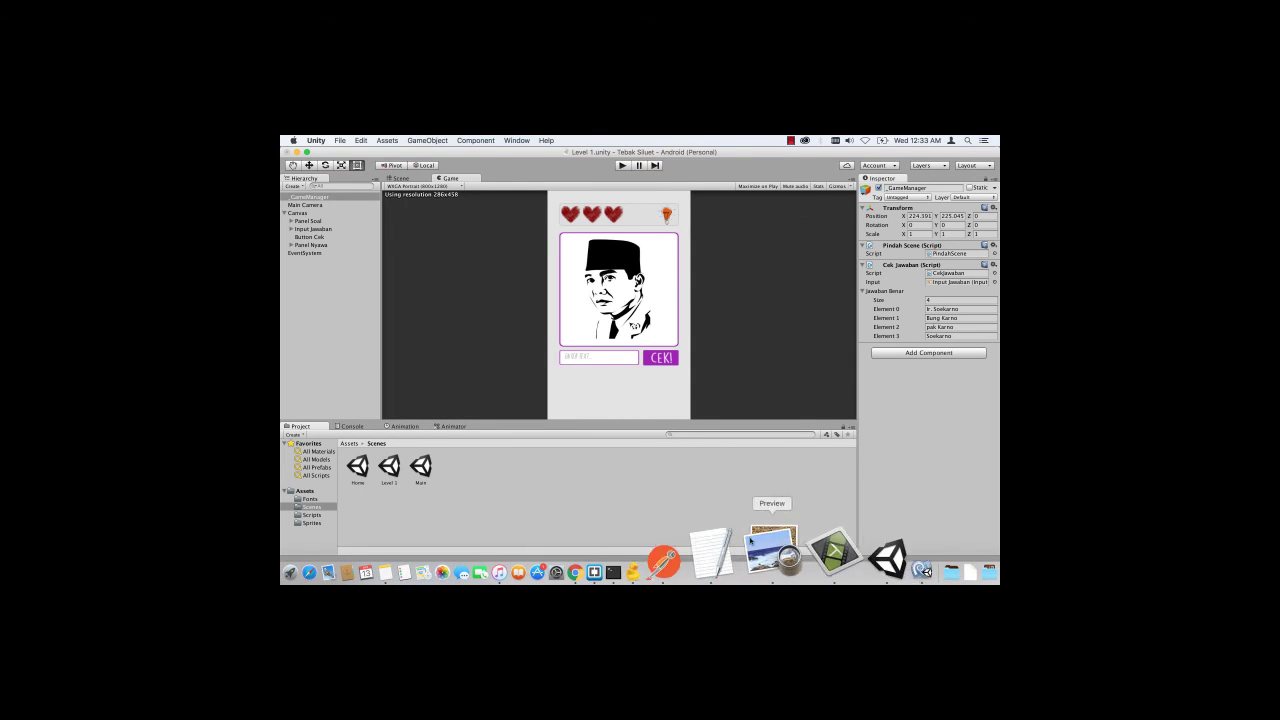
{"action": "left_click", "coordinate": [832, 545]}
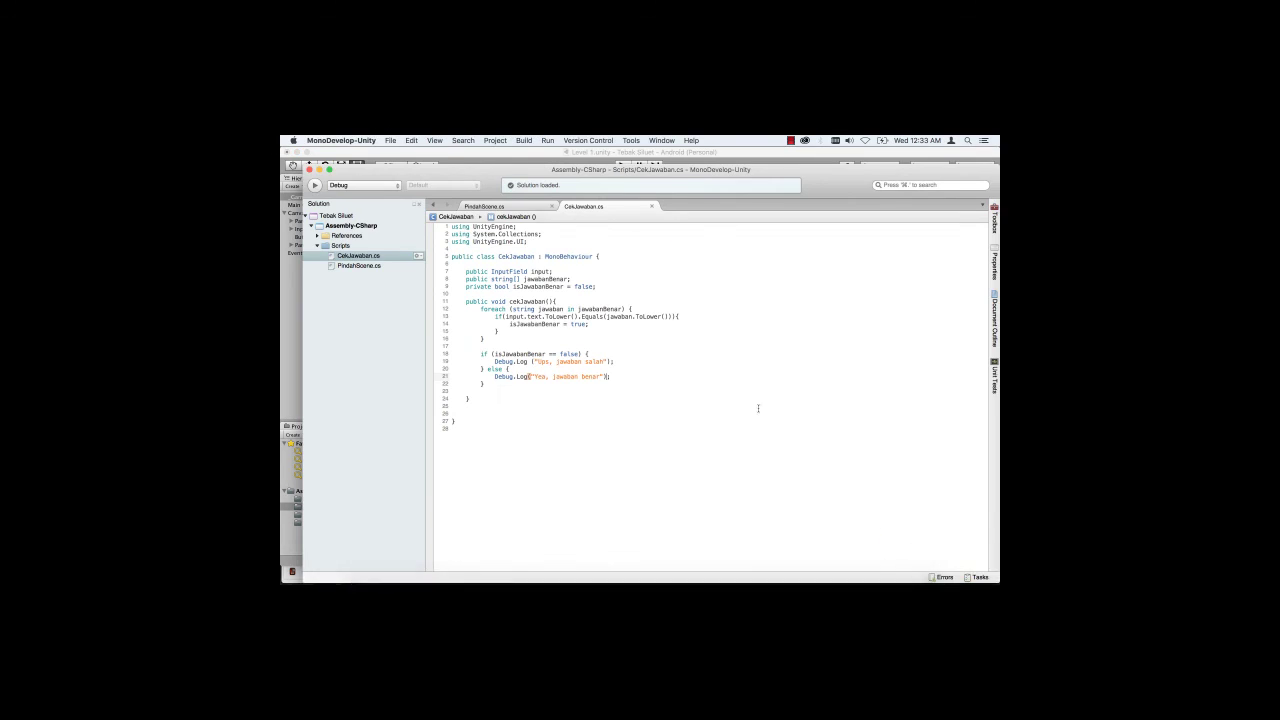
{"action": "left_click", "coordinate": [601, 288]}
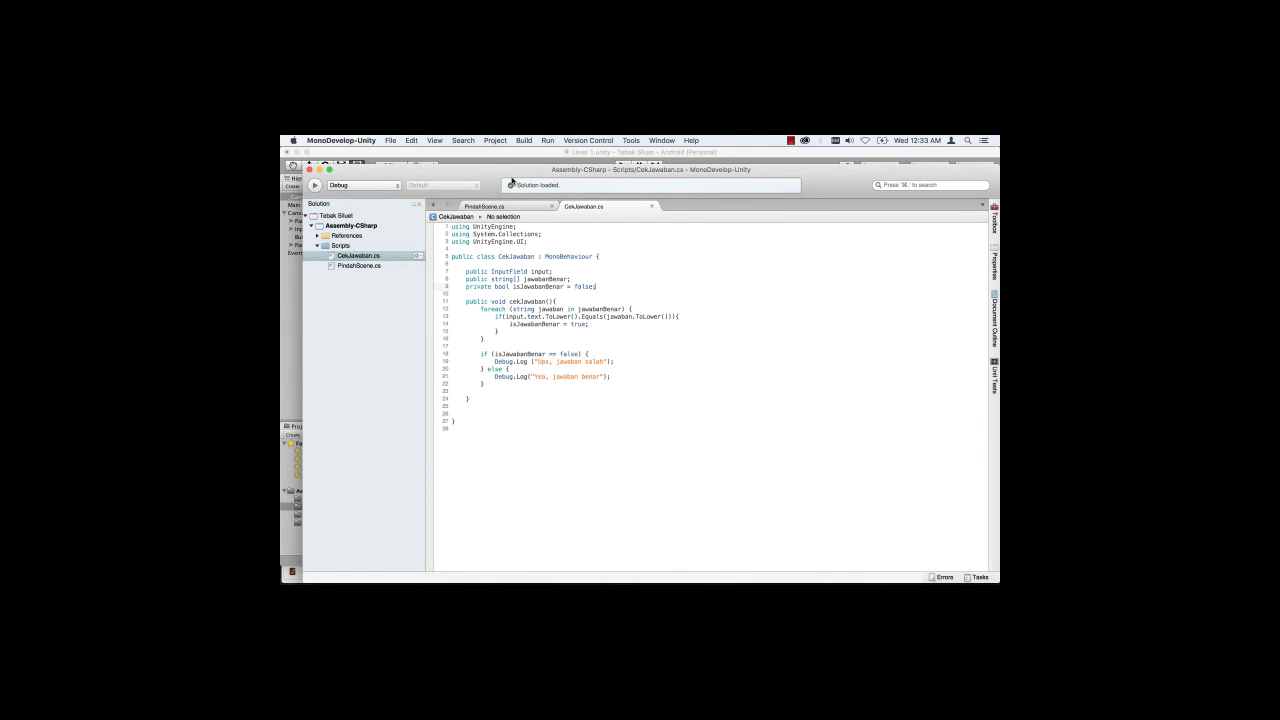
{"action": "mouse_move", "coordinate": [465, 176]}
{"action": "left_mouse_down"}
{"action": "mouse_move", "coordinate": [517, 185]}
{"action": "mouse_move", "coordinate": [533, 173]}
{"action": "left_mouse_up"}
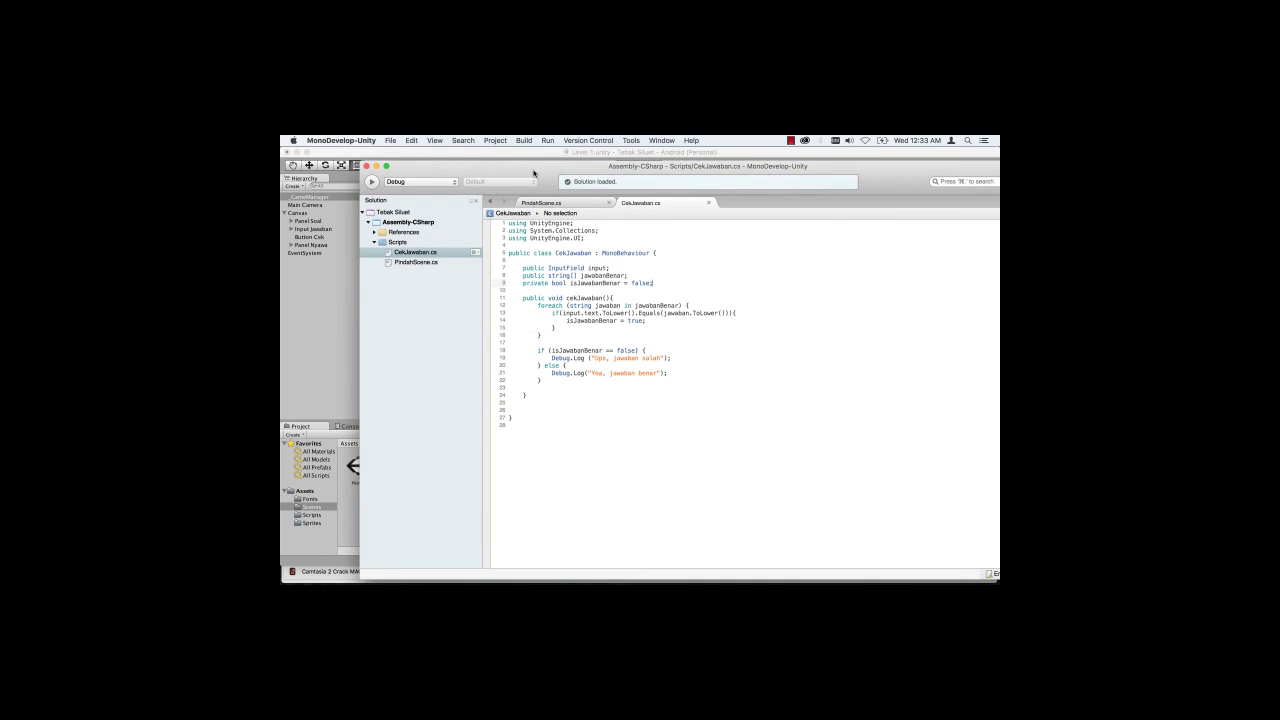
{"action": "key", "text": "Return"}
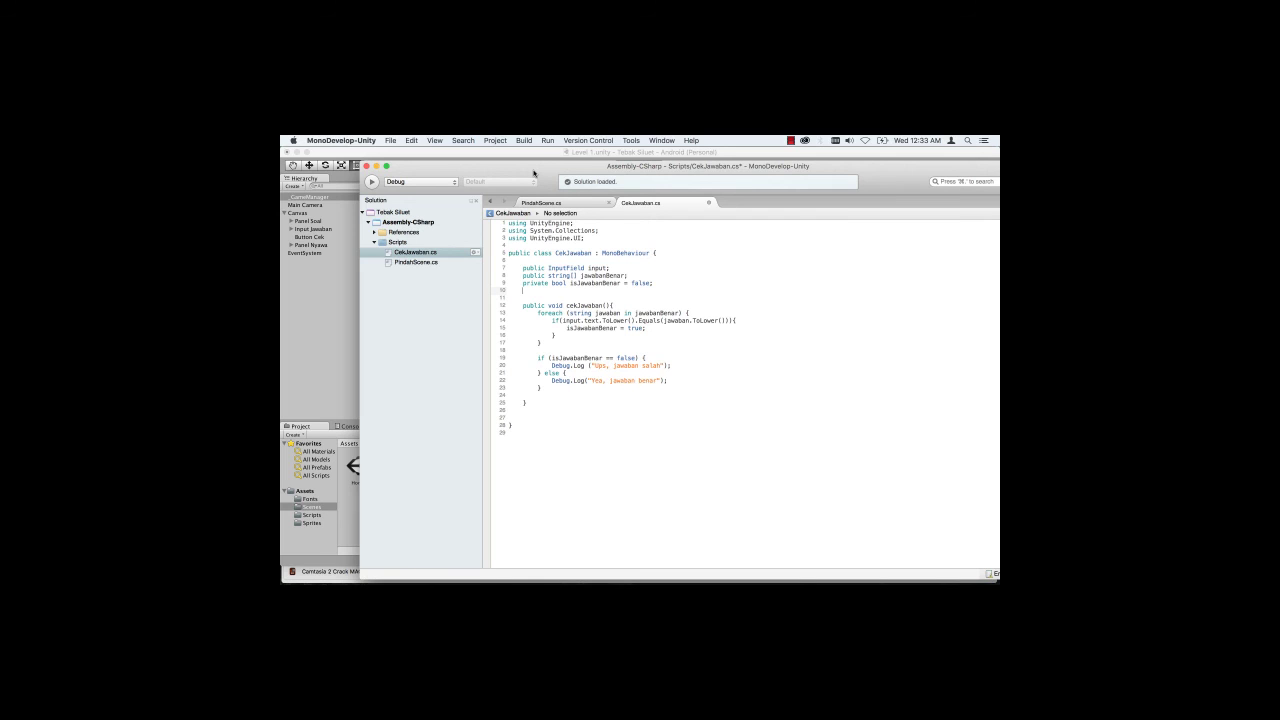
{"action": "type", "text": "Pi"}
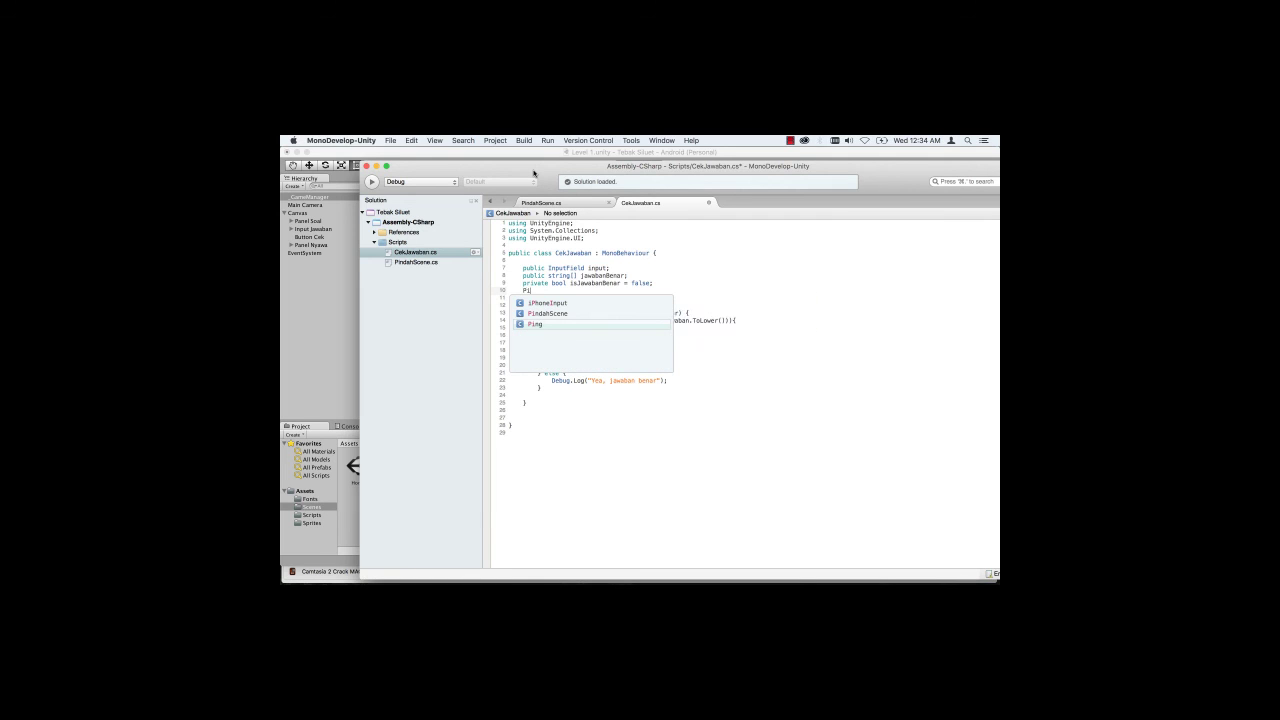
{"action": "key", "text": "Up"}
{"action": "type", "text": "pi"}
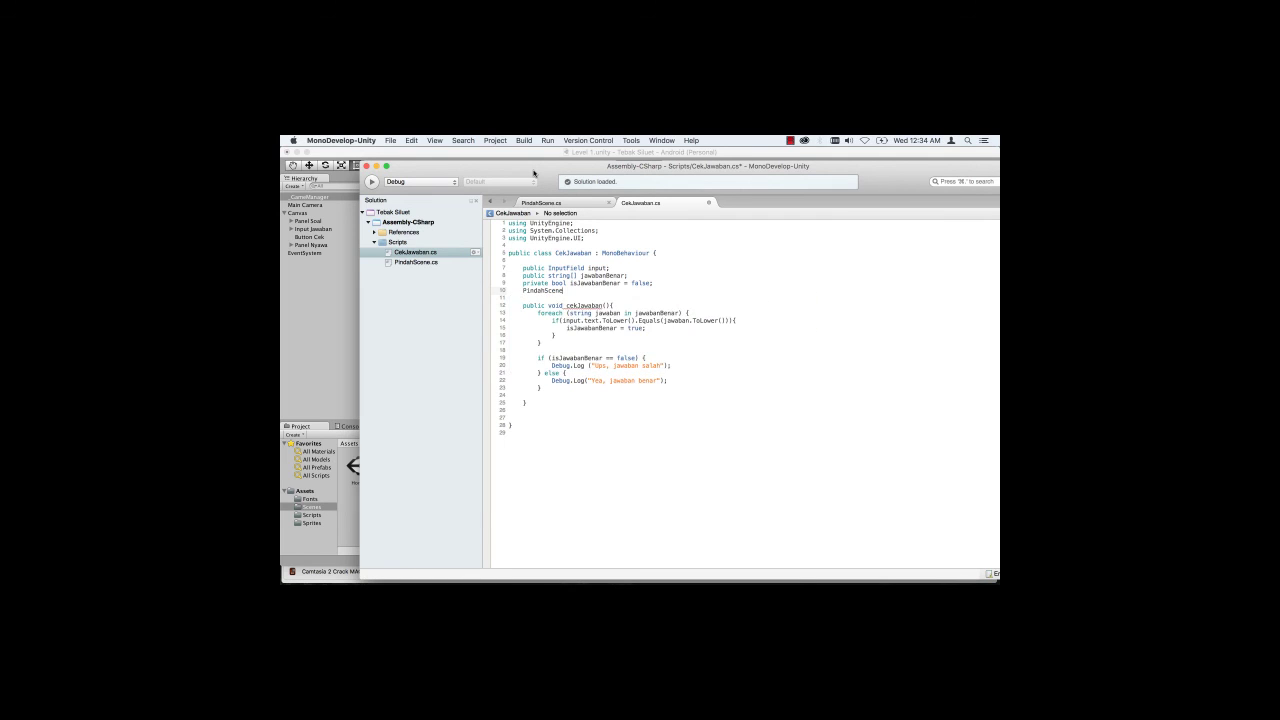
{"action": "type", "text": "ndah"}
{"action": "type", "text": ";"}
Step: Call pindah.pindahScene("Main") in the else block, save, and return to Unity
{"action": "left_click", "coordinate": [675, 381]}
{"action": "key", "text": "Return"}
{"action": "type", "text": "pi"}
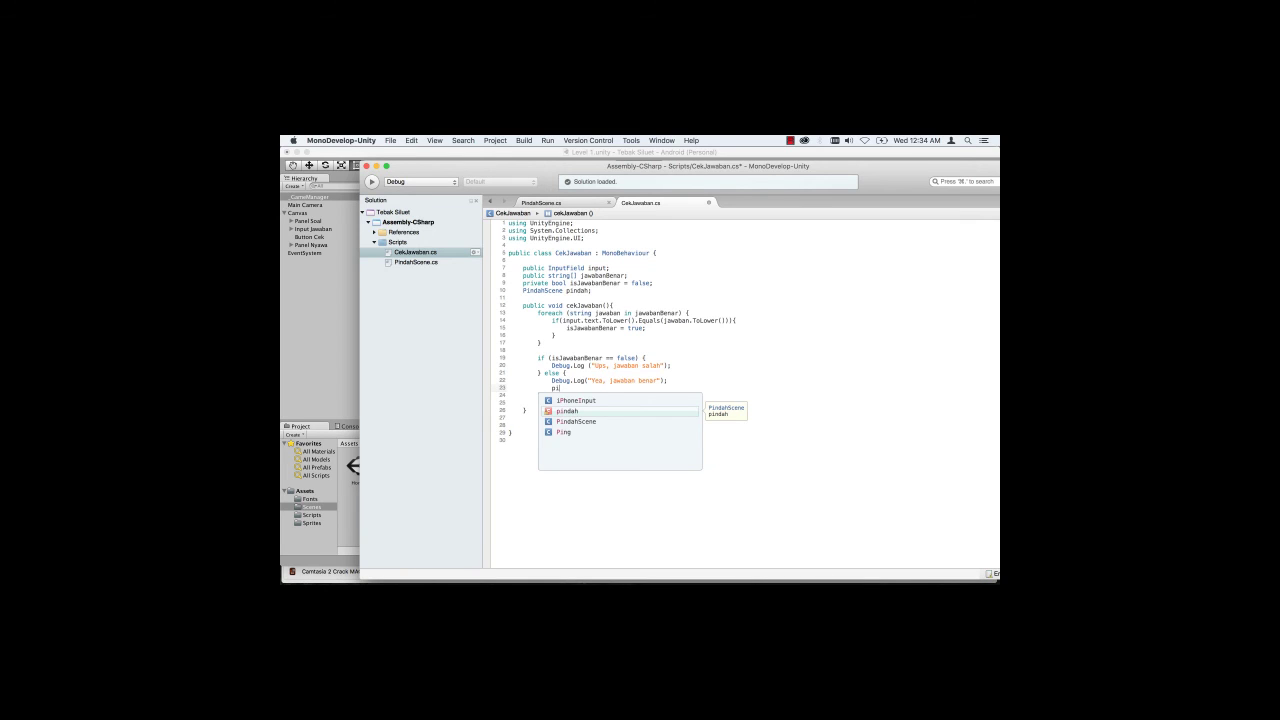
{"action": "key", "text": "Return"}
{"action": "type", "text": "."}
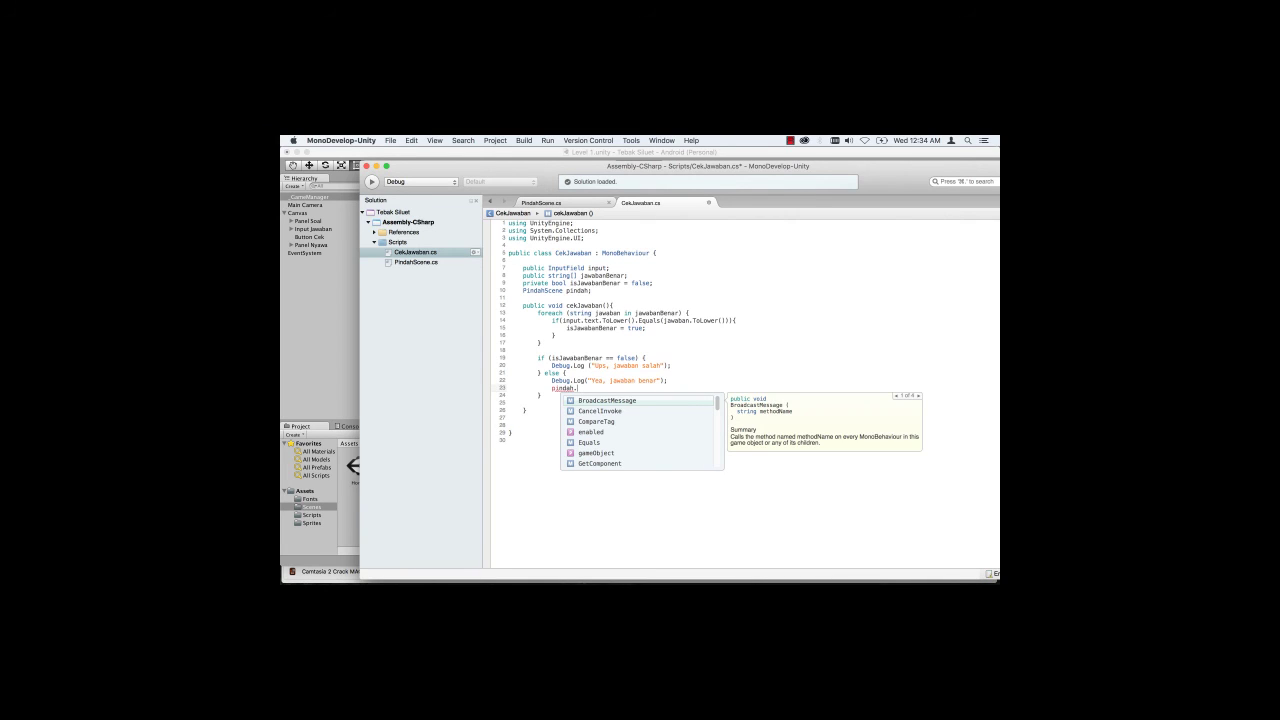
{"action": "type", "text": "pindahScene"}
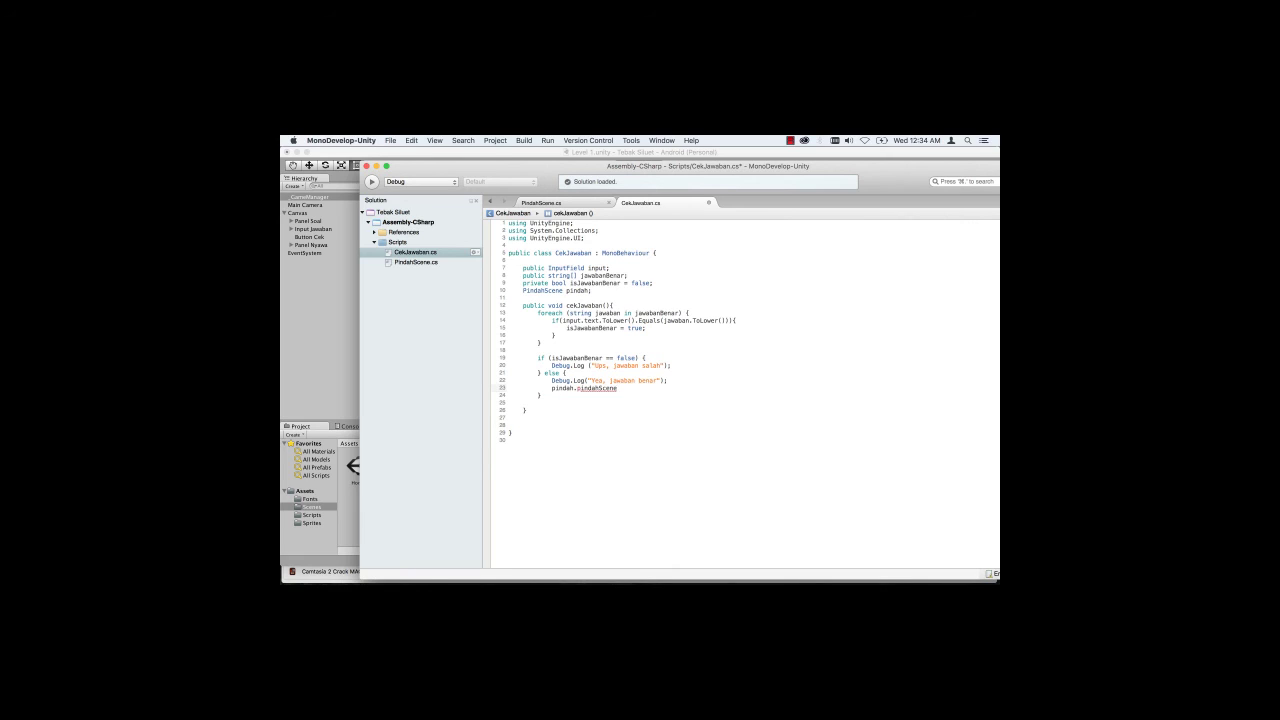
{"action": "type", "text": "()"}
{"action": "type", "text": "\""}
{"action": "type", "text": "Main\");"}
{"action": "key", "text": "super+s"}
{"action": "left_click", "coordinate": [485, 152]}
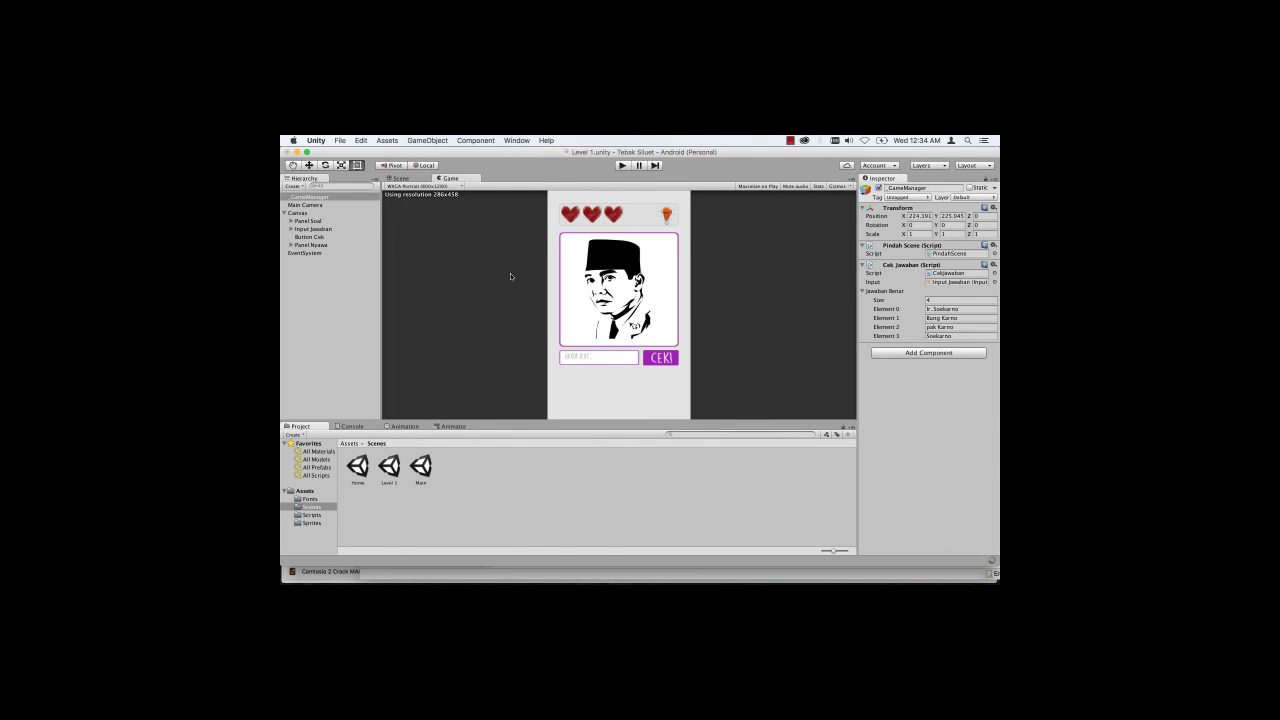
{"action": "left_click", "coordinate": [621, 166]}
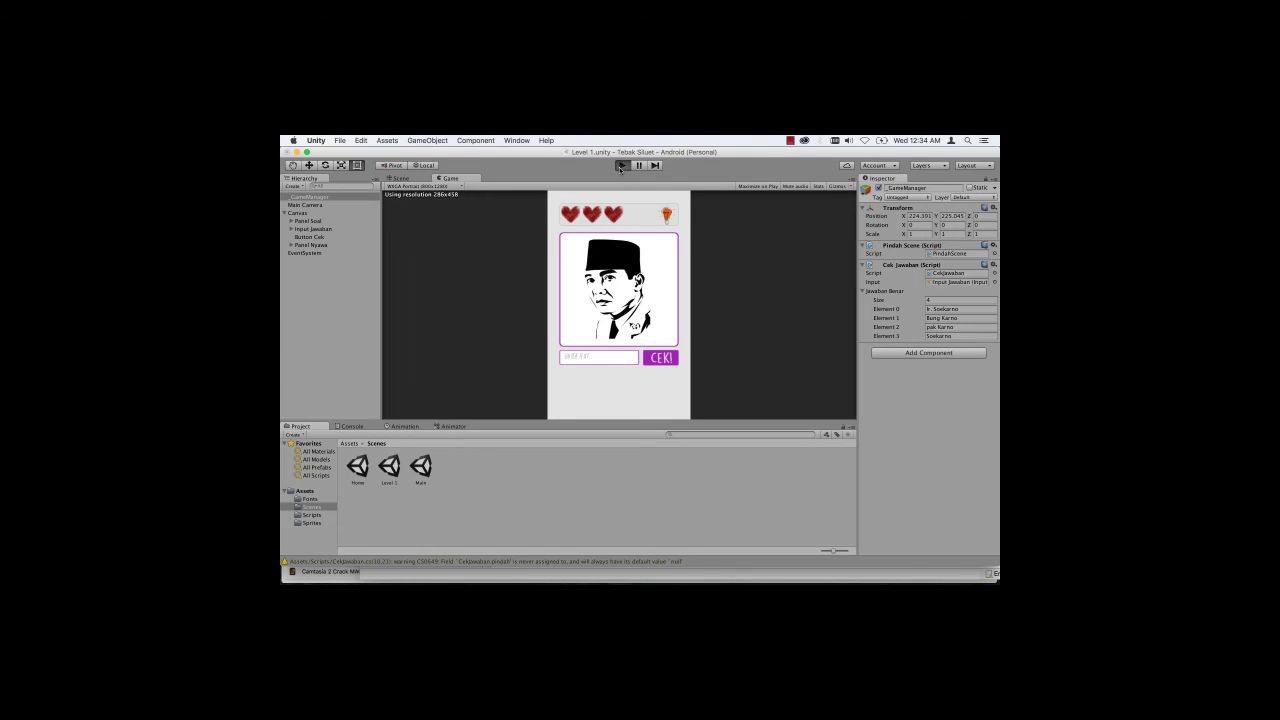
{"action": "left_click", "coordinate": [600, 360]}
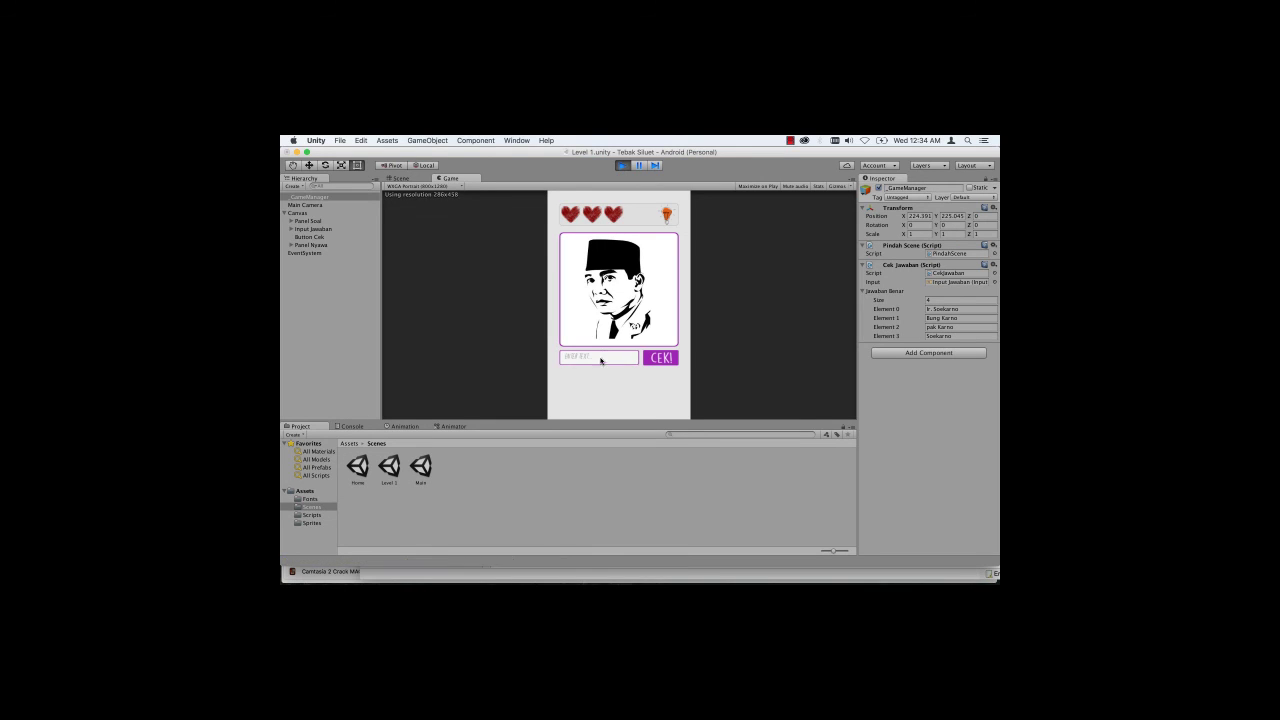
{"action": "type", "text": "hatta"}
{"action": "left_click", "coordinate": [659, 363]}
{"action": "left_click", "coordinate": [619, 361]}
{"action": "type", "text": "soekarn"}
{"action": "left_click", "coordinate": [665, 358]}
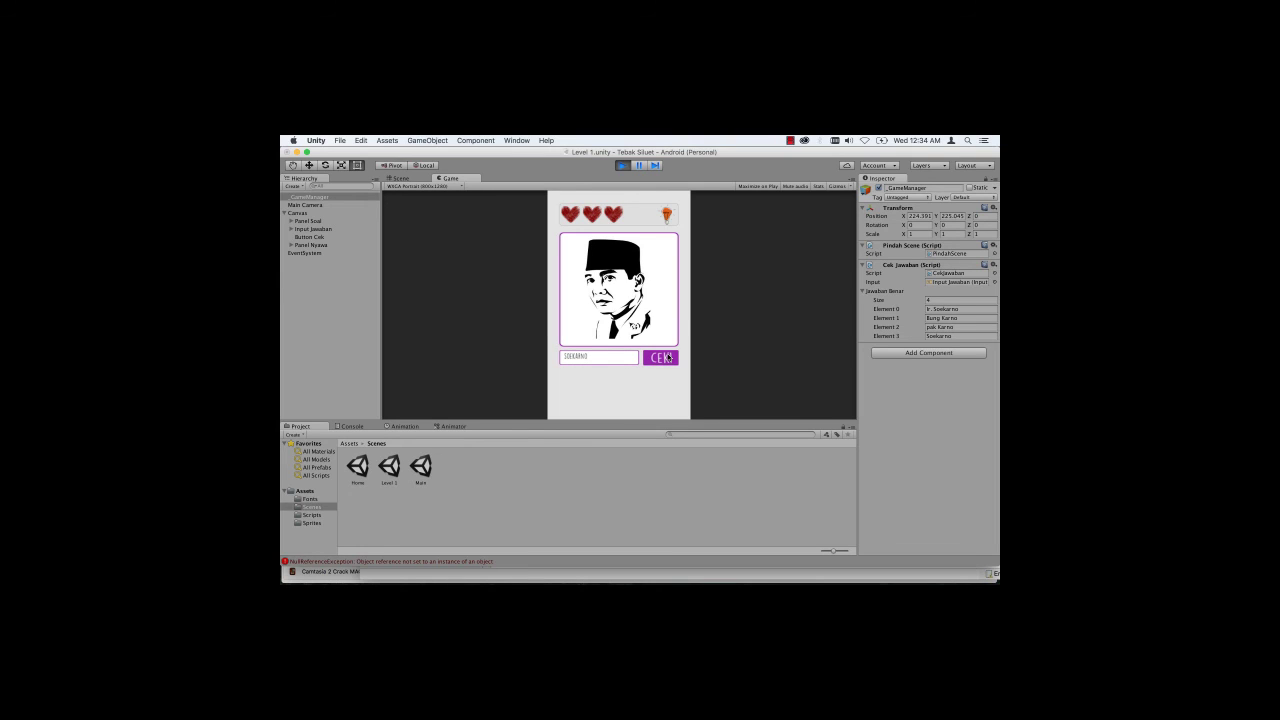
{"action": "left_click", "coordinate": [624, 166]}
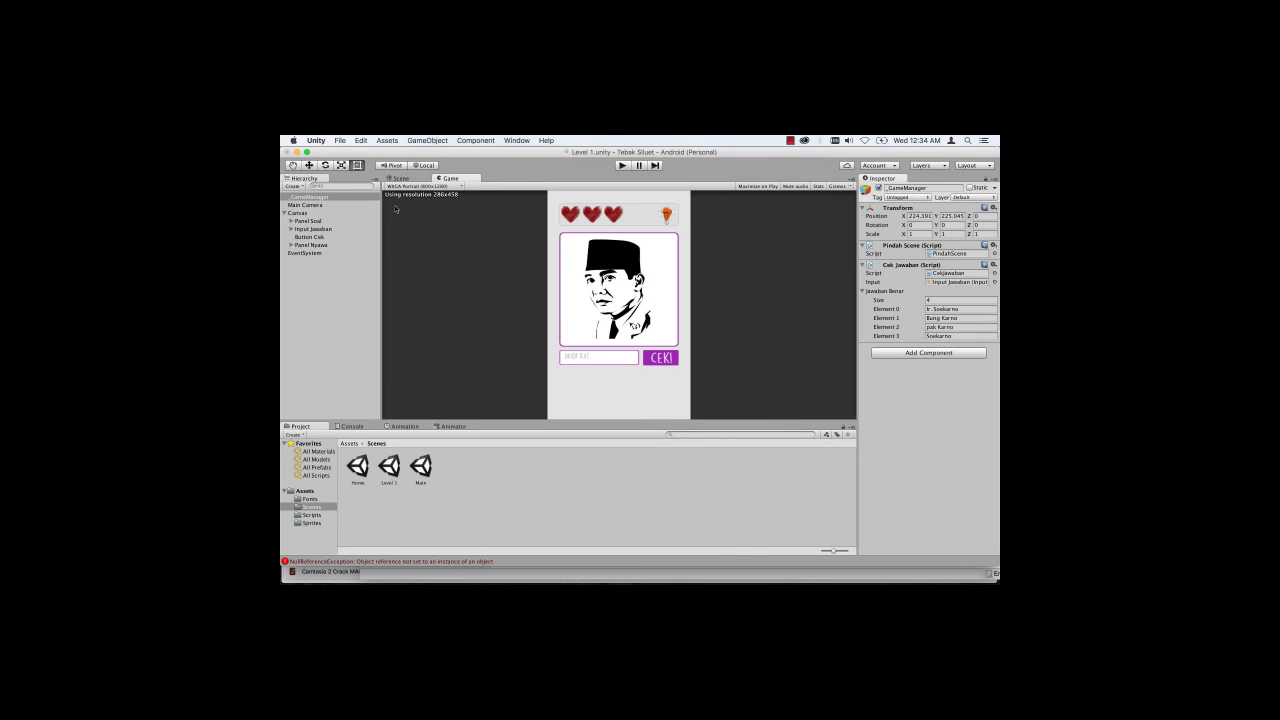
{"action": "left_click", "coordinate": [344, 428]}
{"action": "left_click", "coordinate": [291, 434]}
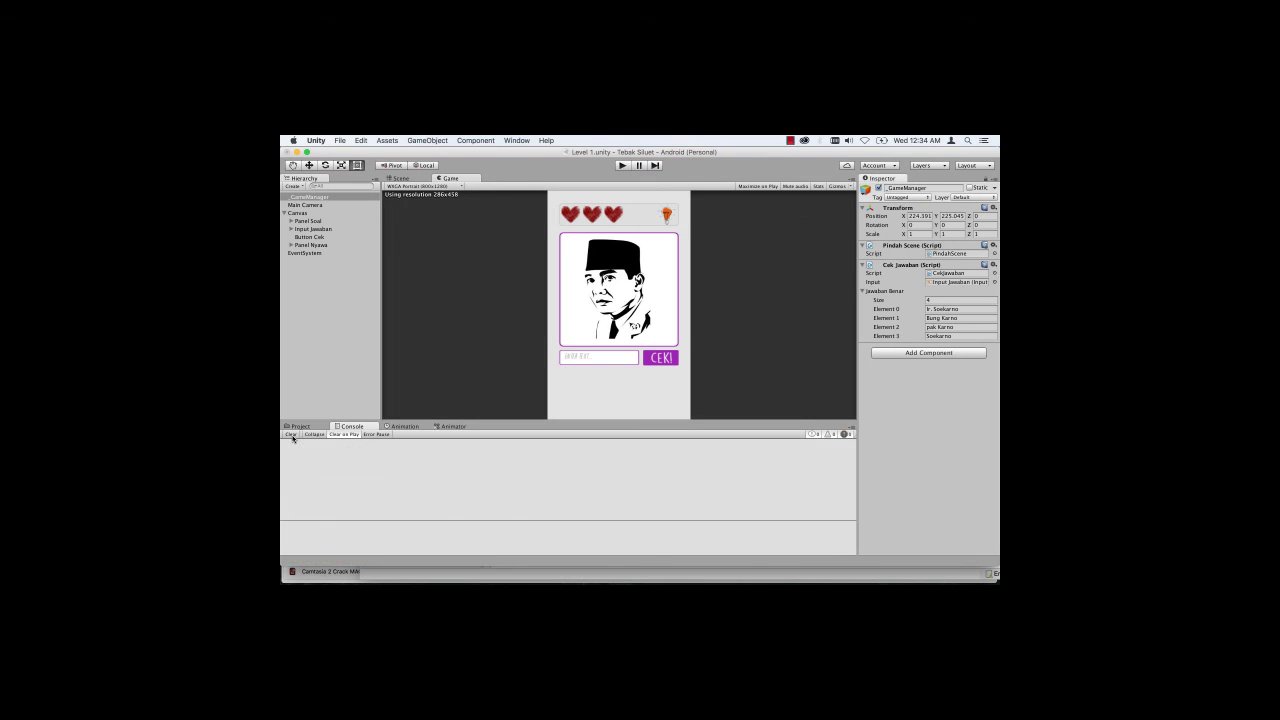
{"action": "left_click", "coordinate": [318, 428]}
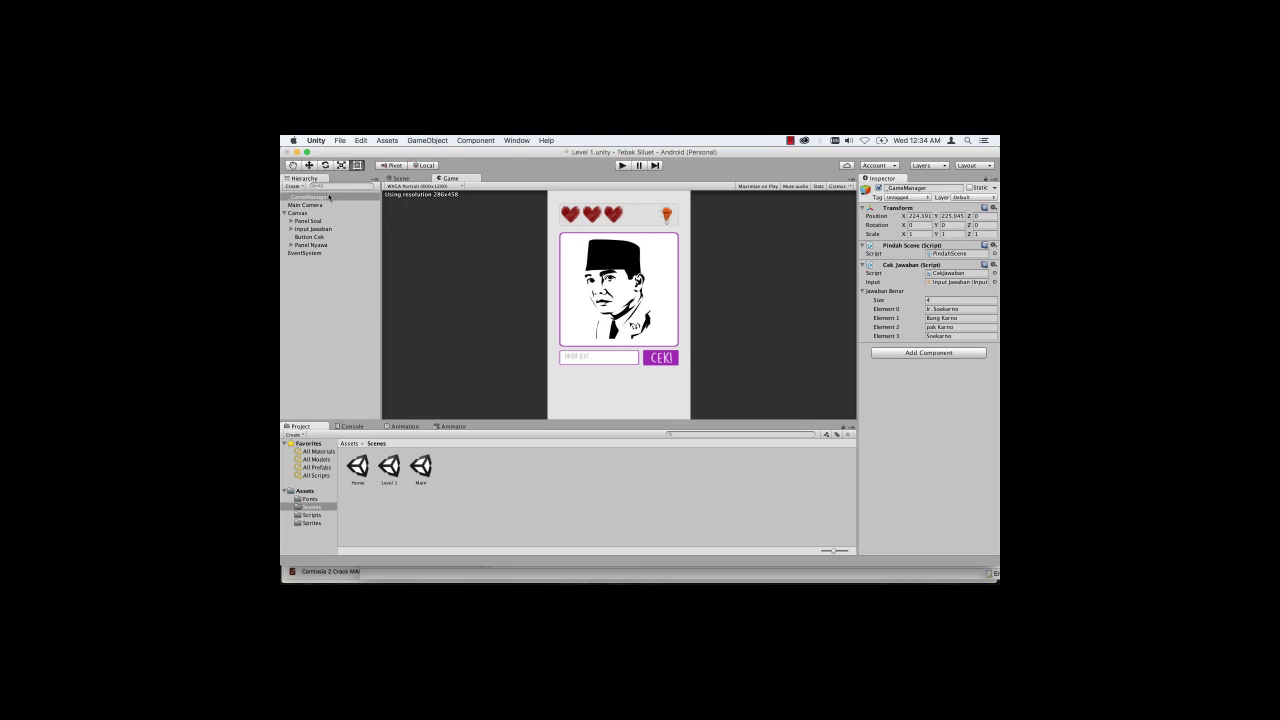
{"action": "mouse_move", "coordinate": [700, 565]}
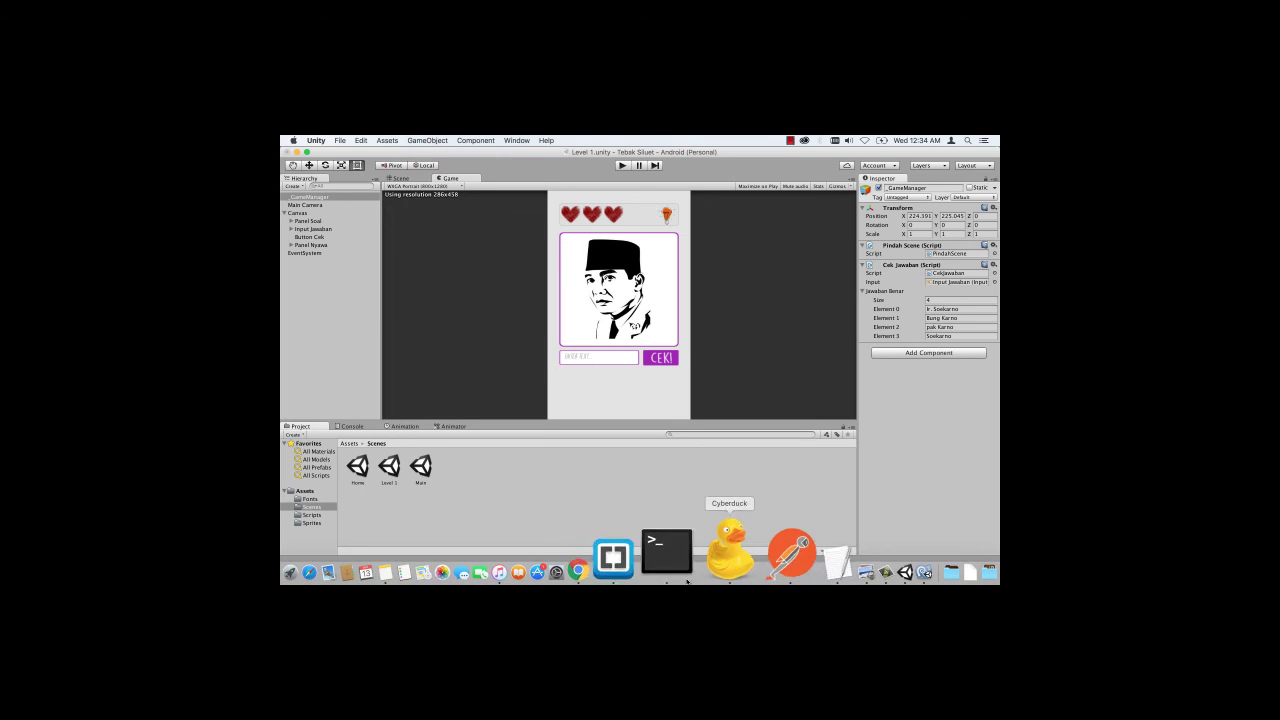
Step: Prefix the PindahScene pindah field on line 10 with public, then return to Unity
{"action": "left_click", "coordinate": [830, 560]}
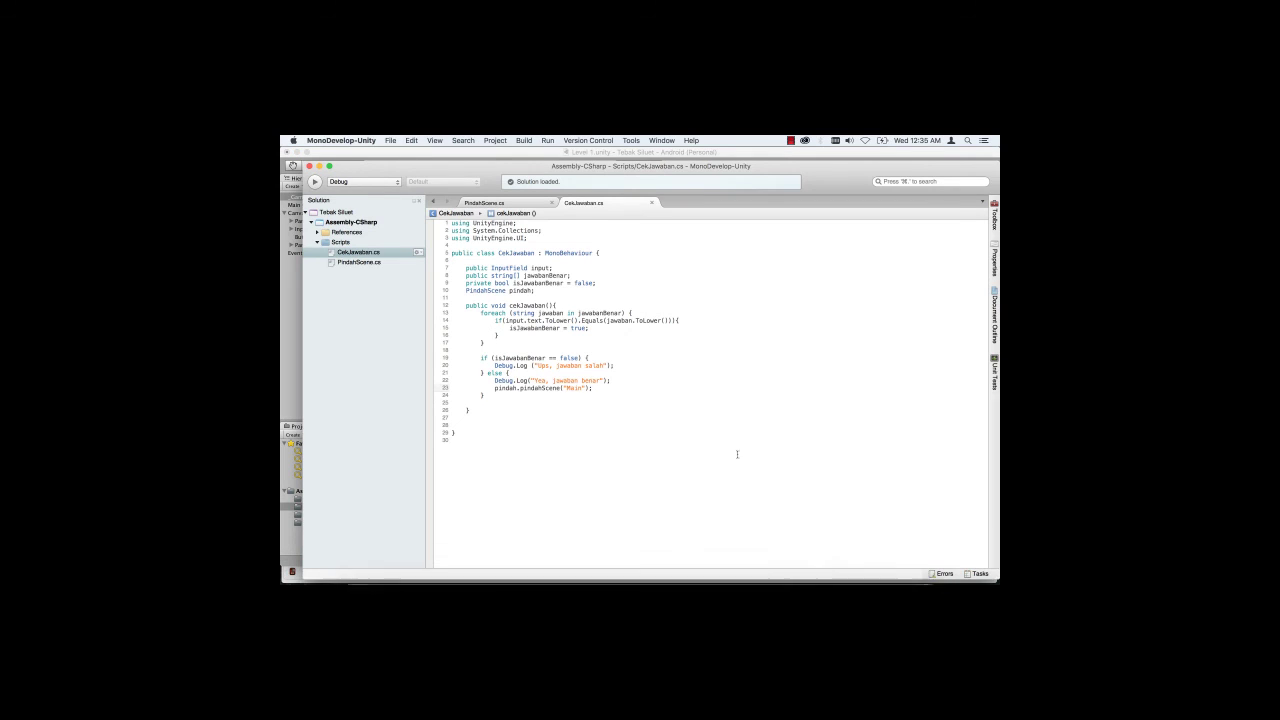
{"action": "left_click", "coordinate": [465, 290]}
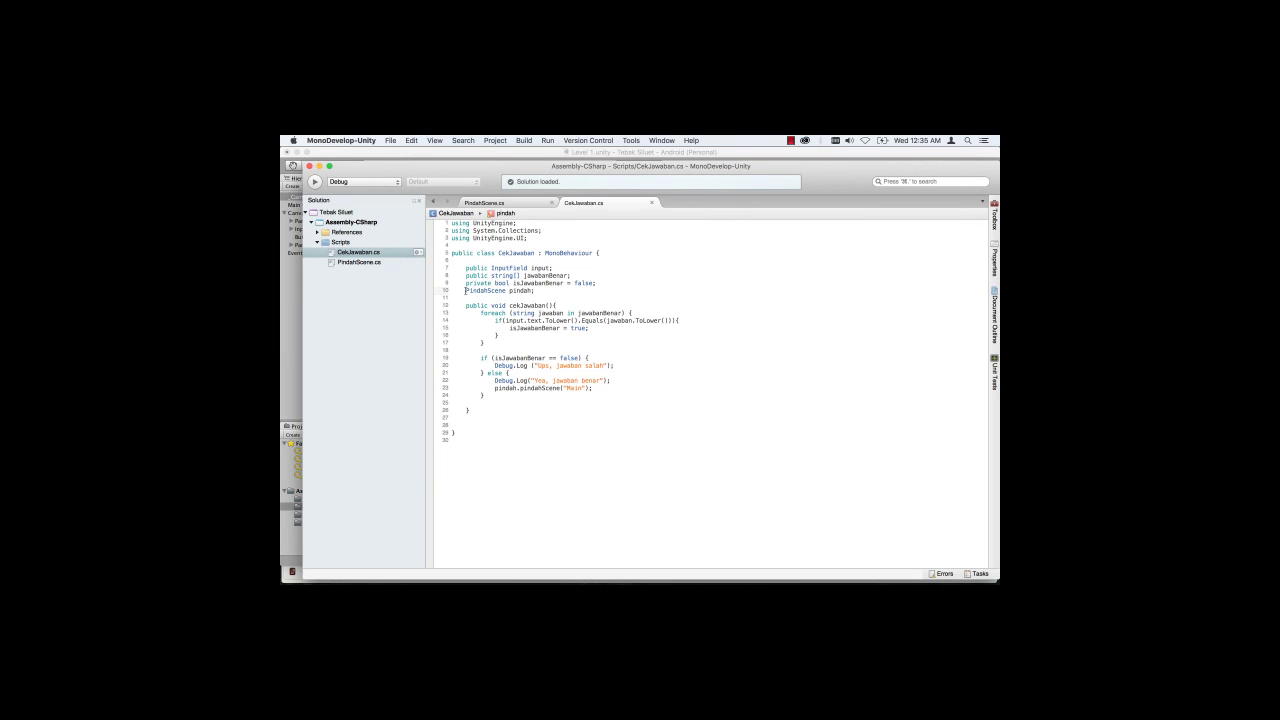
{"action": "type", "text": "public"}
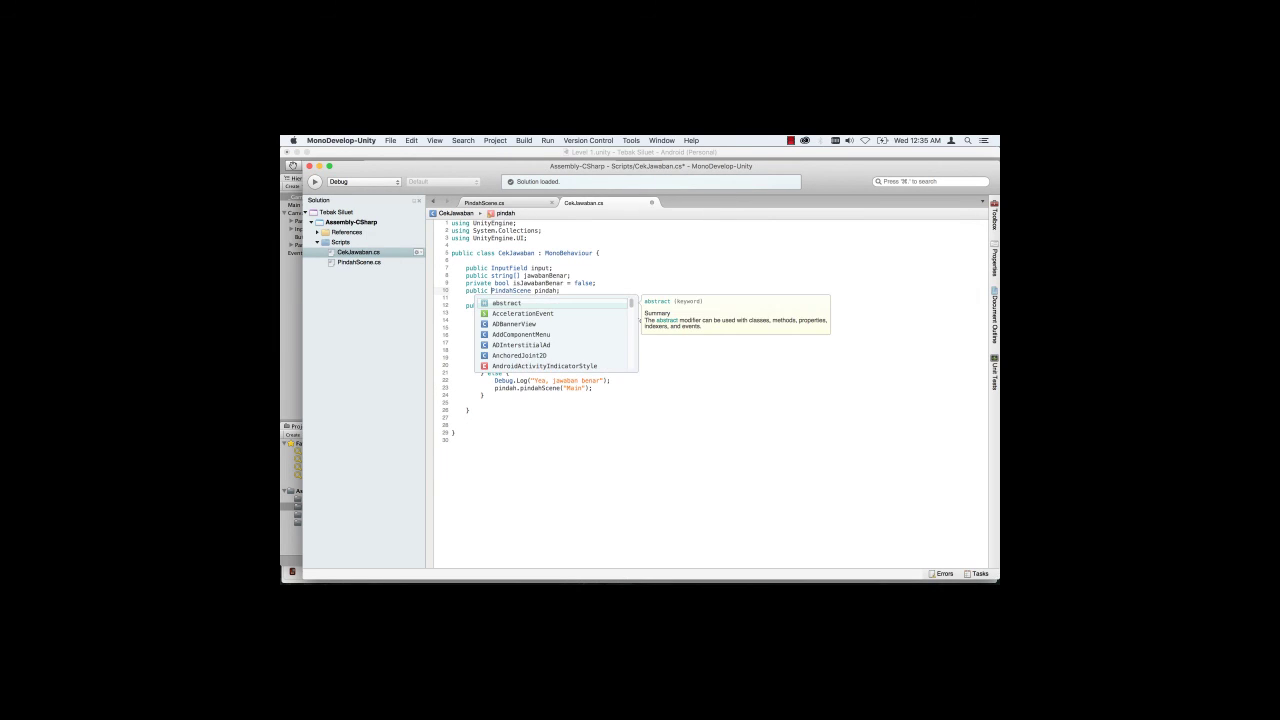
{"action": "key", "text": "Escape"}
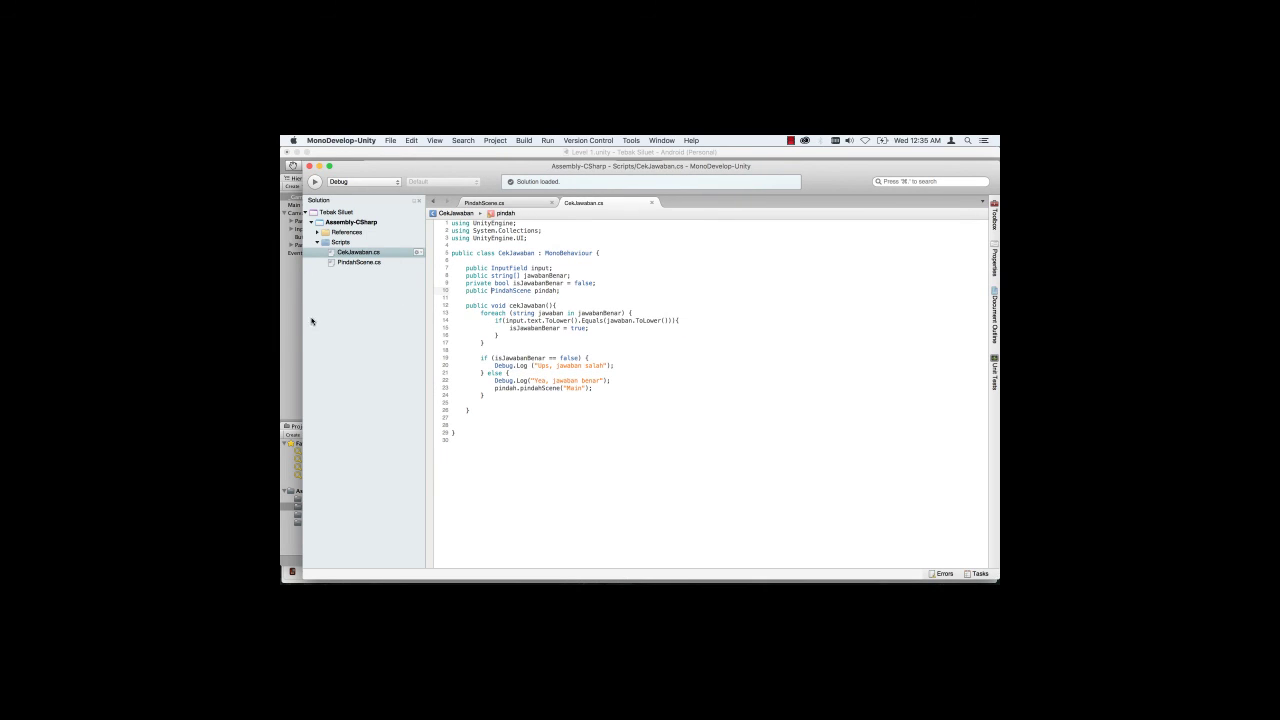
{"action": "left_click", "coordinate": [379, 153]}
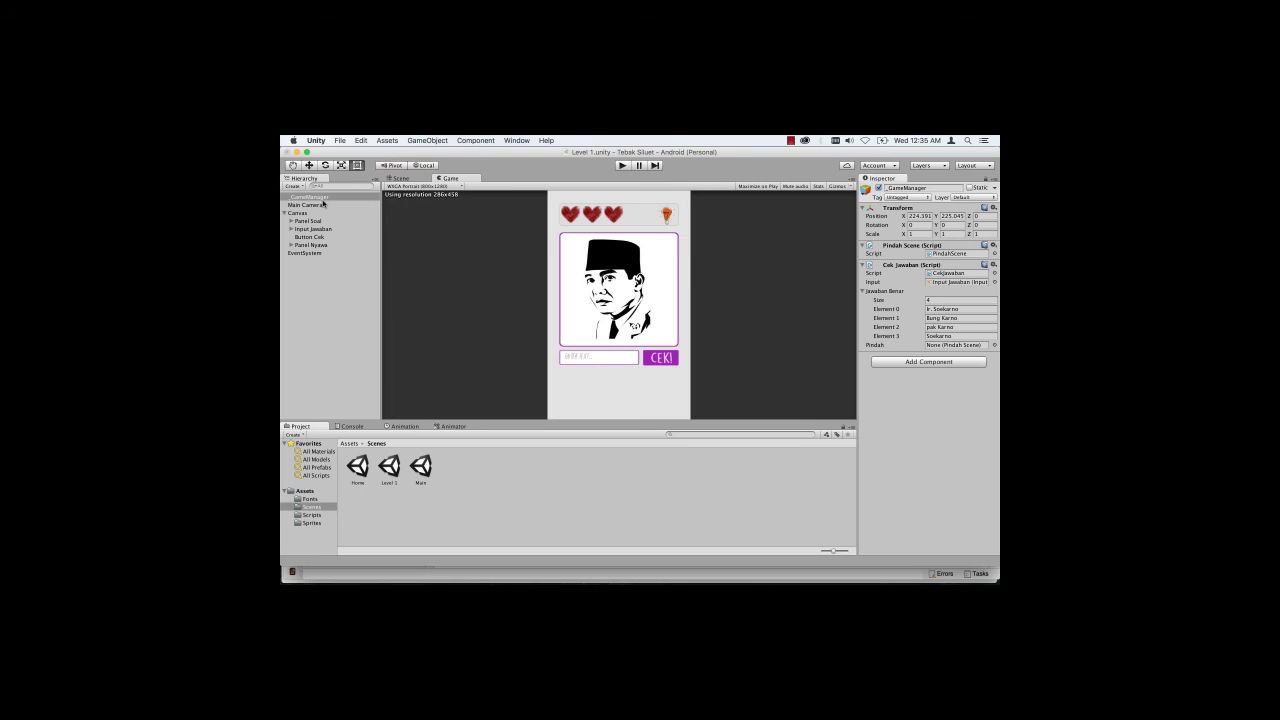
Step: Drag _GameManager into the Pindah slot, then play and submit the answer 'Soeka'
{"action": "left_click_drag", "start_coordinate": [322, 199], "coordinate": [958, 345]}
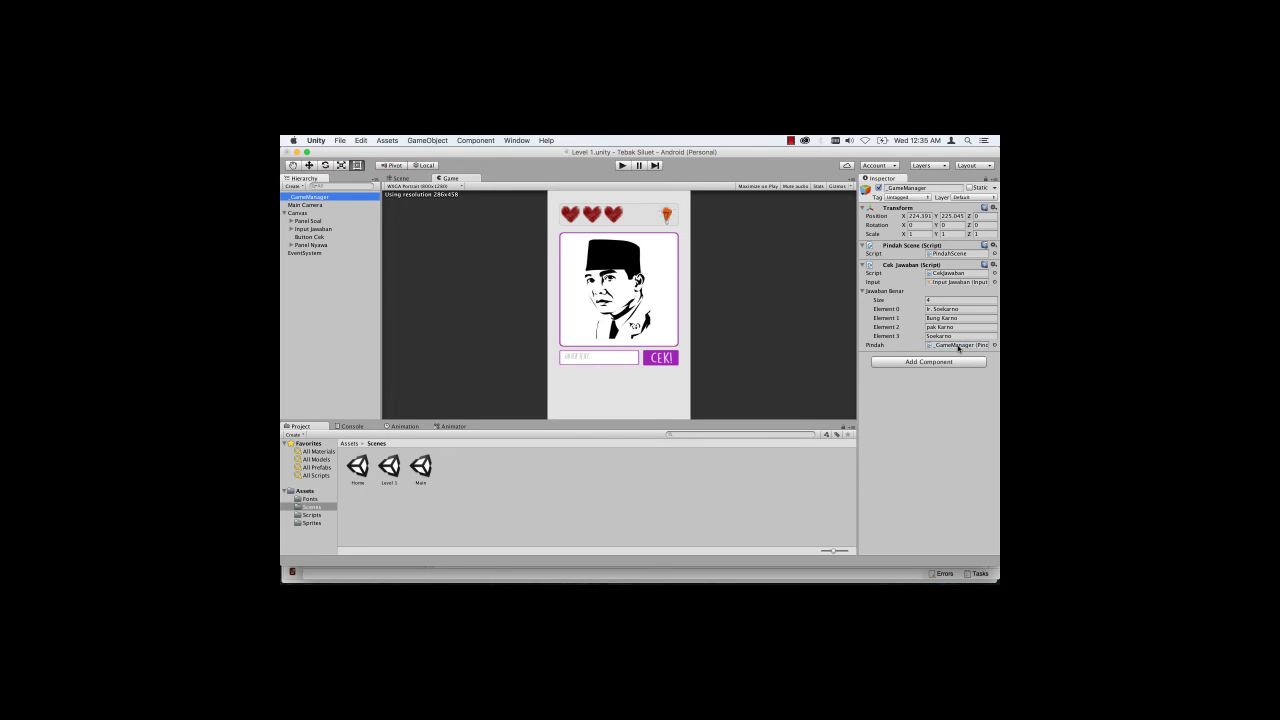
{"action": "left_click", "coordinate": [622, 165]}
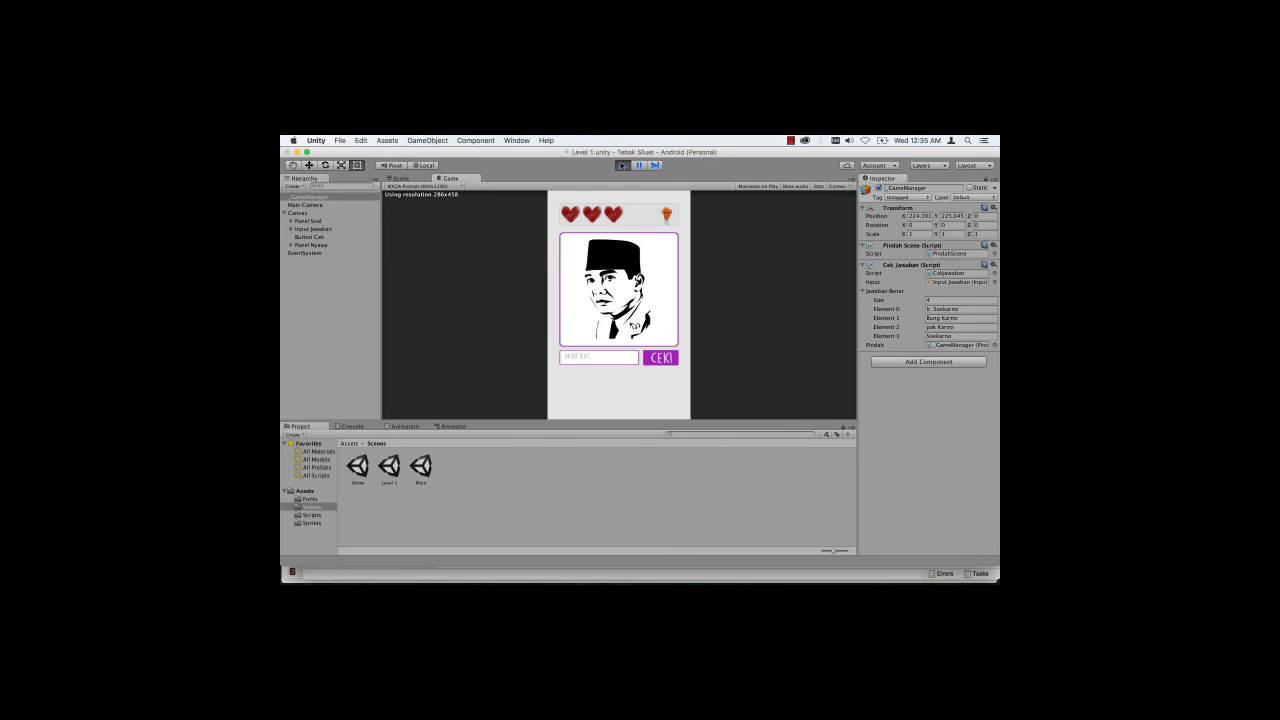
{"action": "left_click", "coordinate": [608, 357]}
{"action": "type", "text": "Soe"}
{"action": "type", "text": "ka"}
{"action": "left_click", "coordinate": [658, 363]}
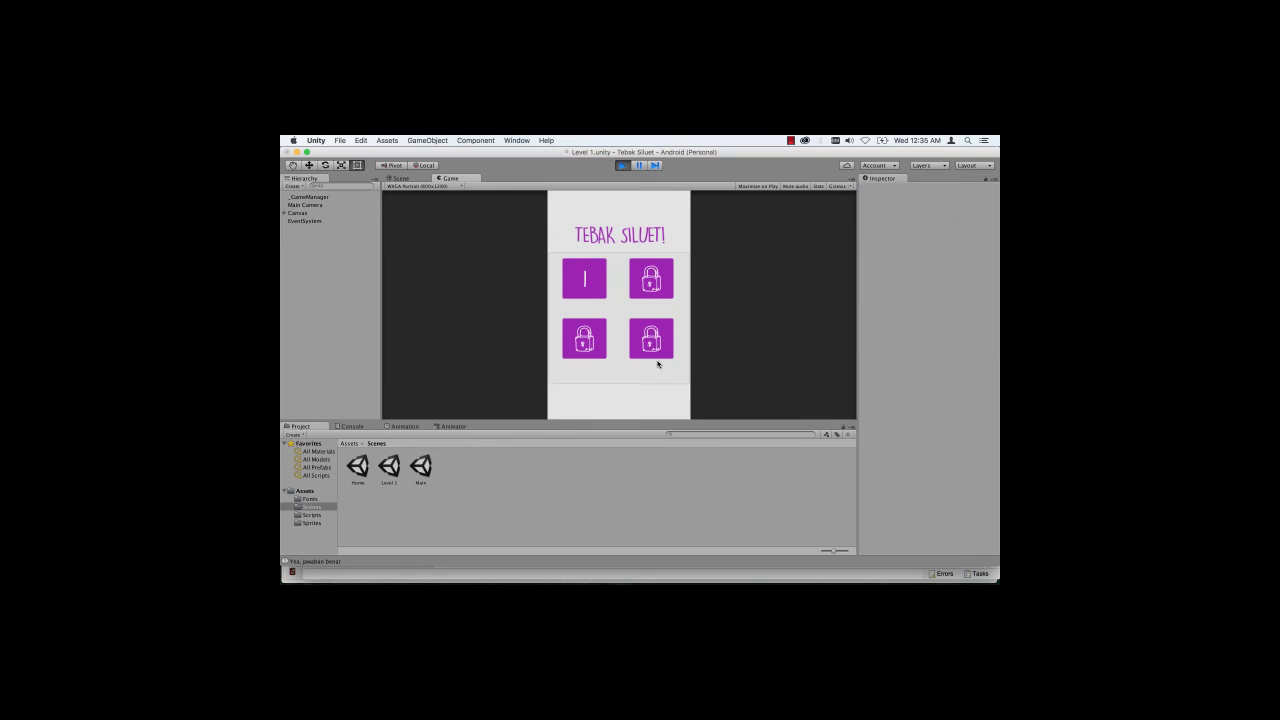
Step: Stop the game, restart it and focus the answer field for another guess
{"action": "left_click", "coordinate": [623, 166]}
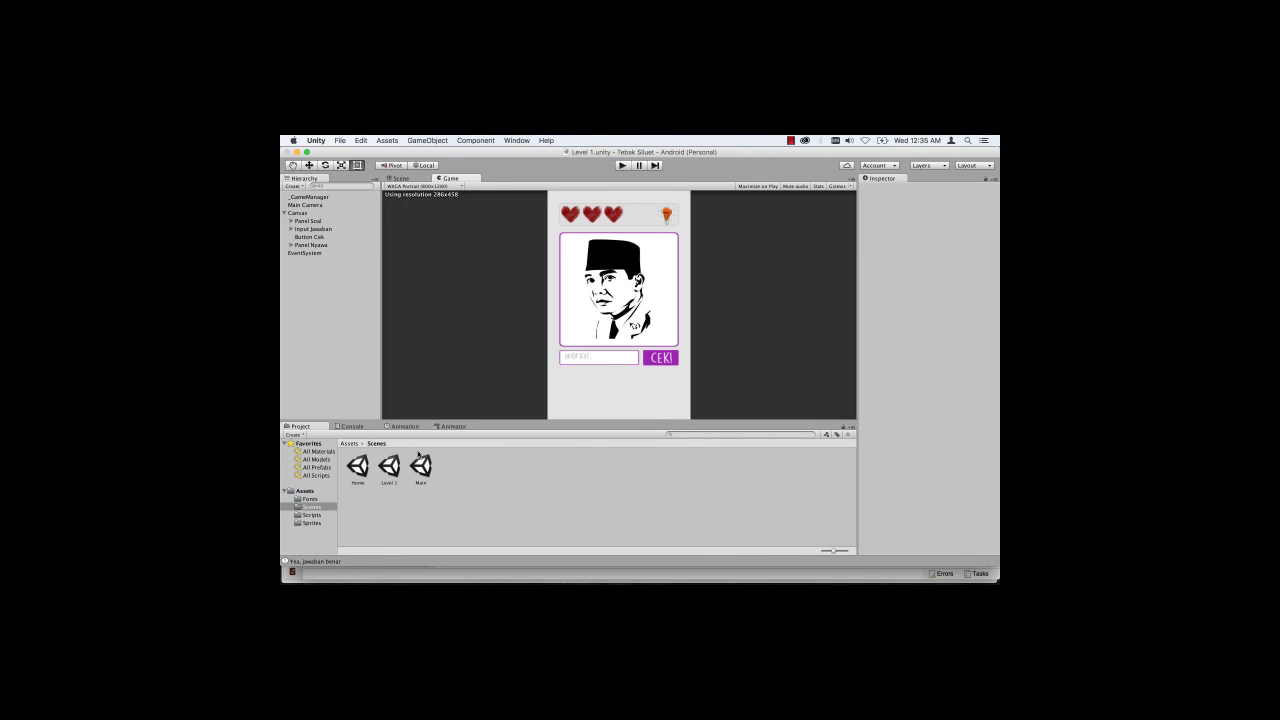
{"action": "left_click", "coordinate": [621, 166]}
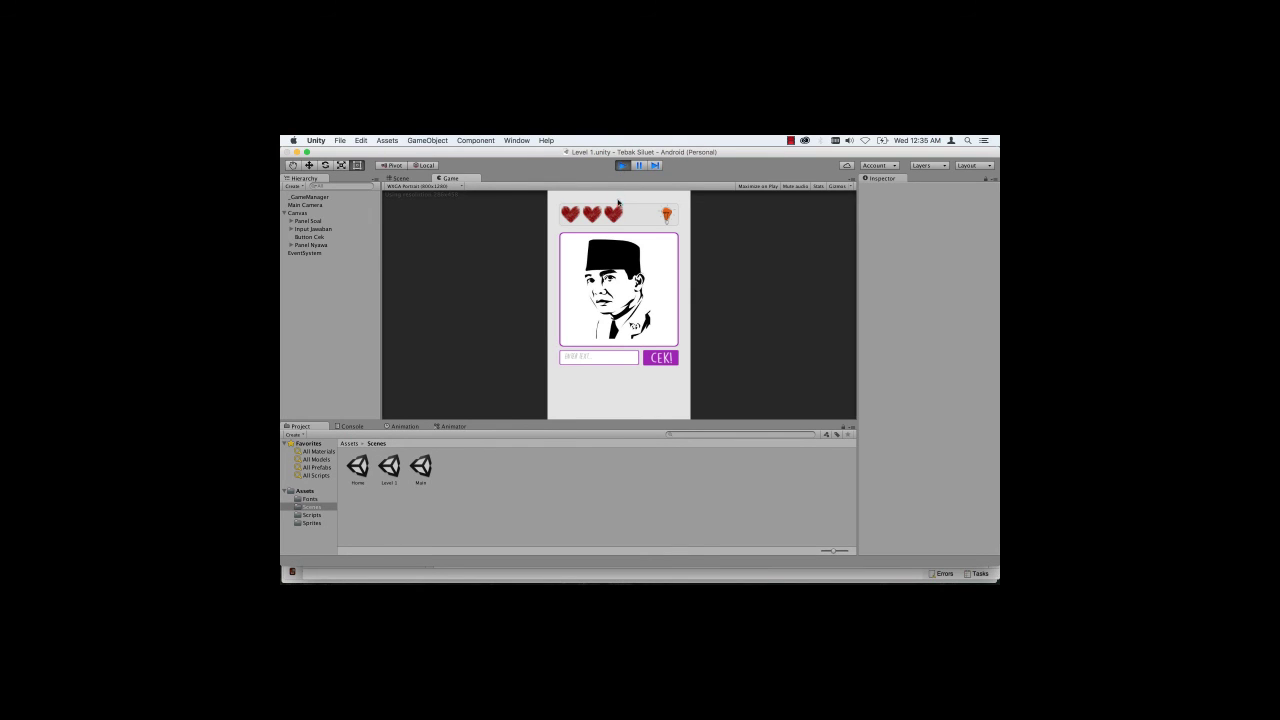
{"action": "left_click", "coordinate": [598, 357]}
Step: Open Assets > Sprites and preview the tebak siluet_4 and _5 BENAR/SALAH sprites
{"action": "left_click", "coordinate": [356, 443]}
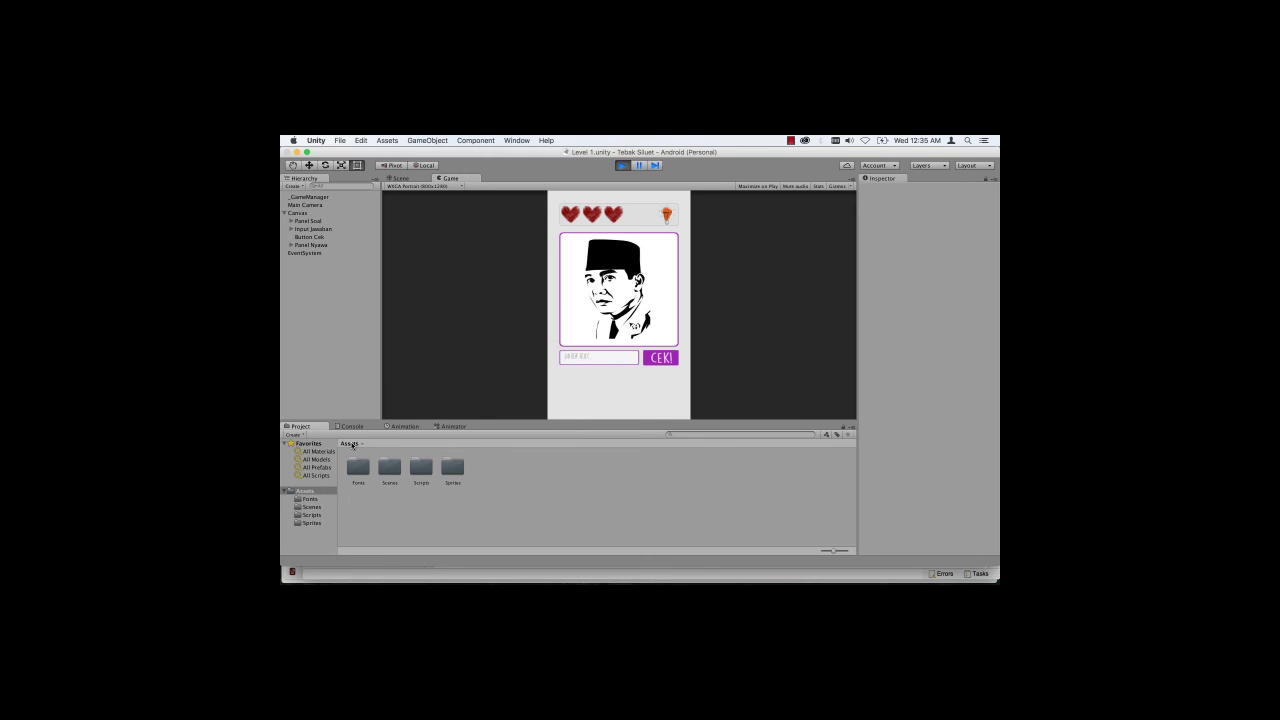
{"action": "double_click", "coordinate": [451, 468]}
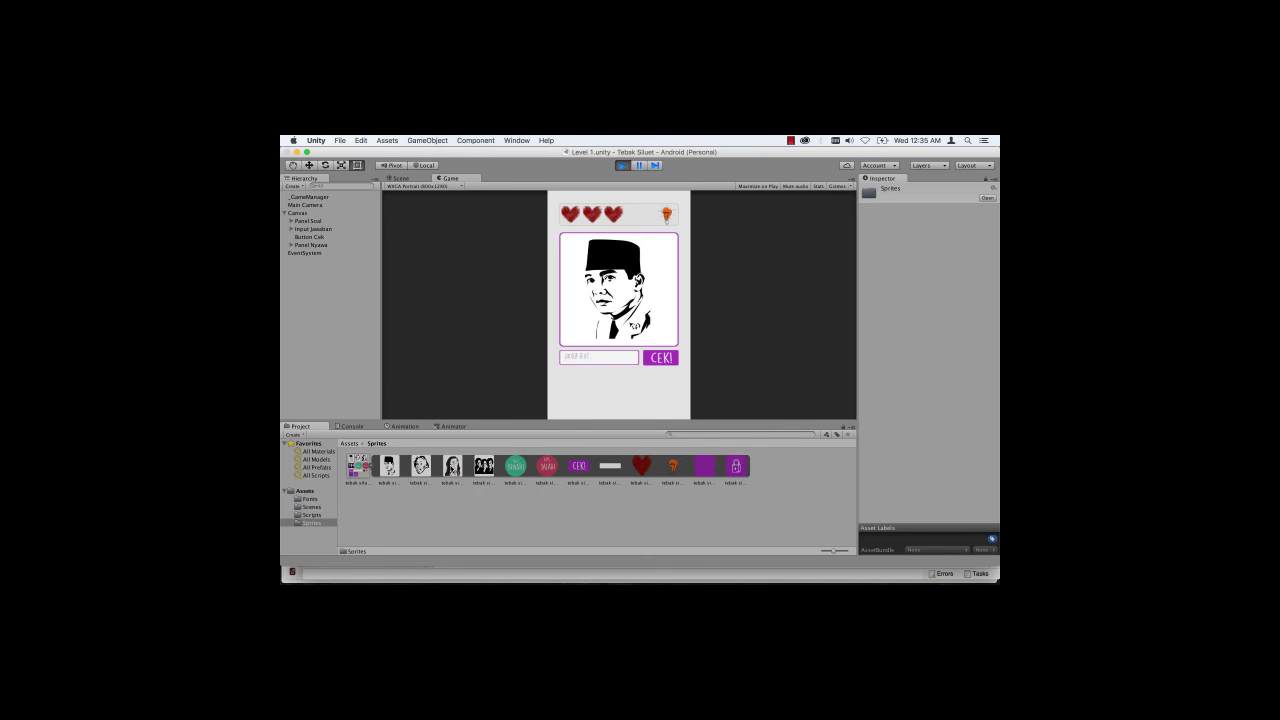
{"action": "left_click", "coordinate": [520, 467]}
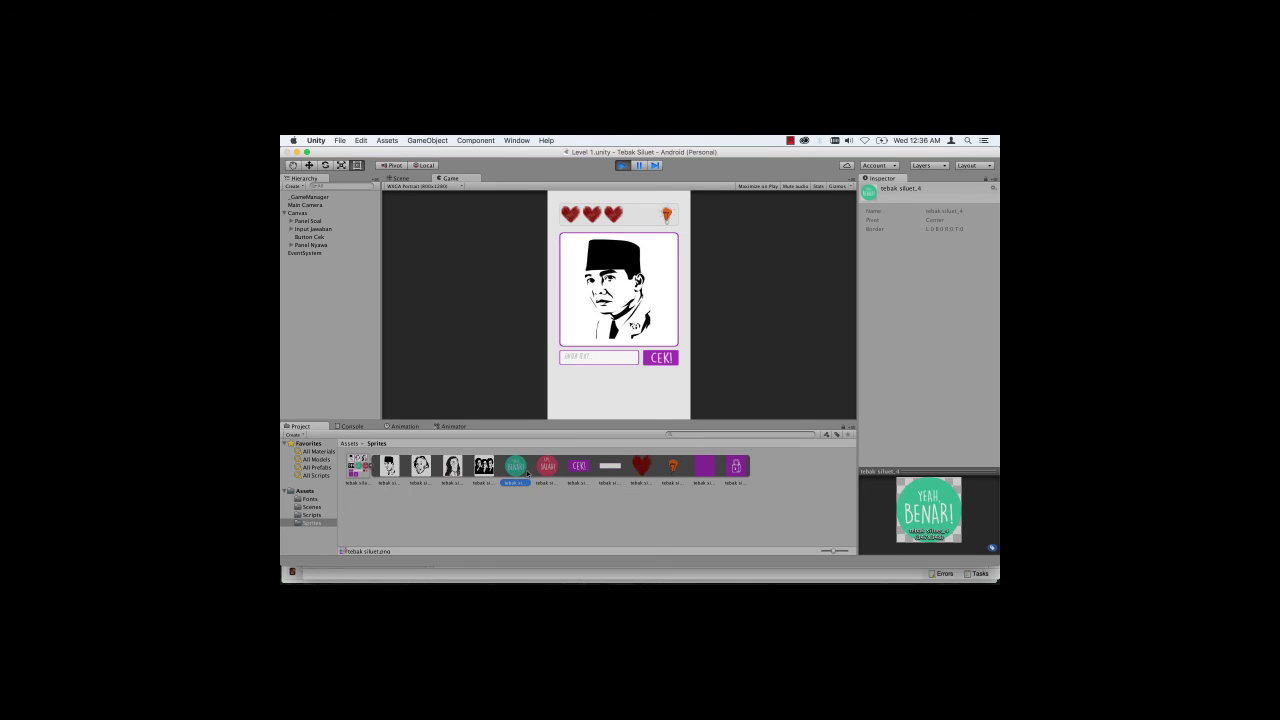
{"action": "left_click", "coordinate": [546, 467]}
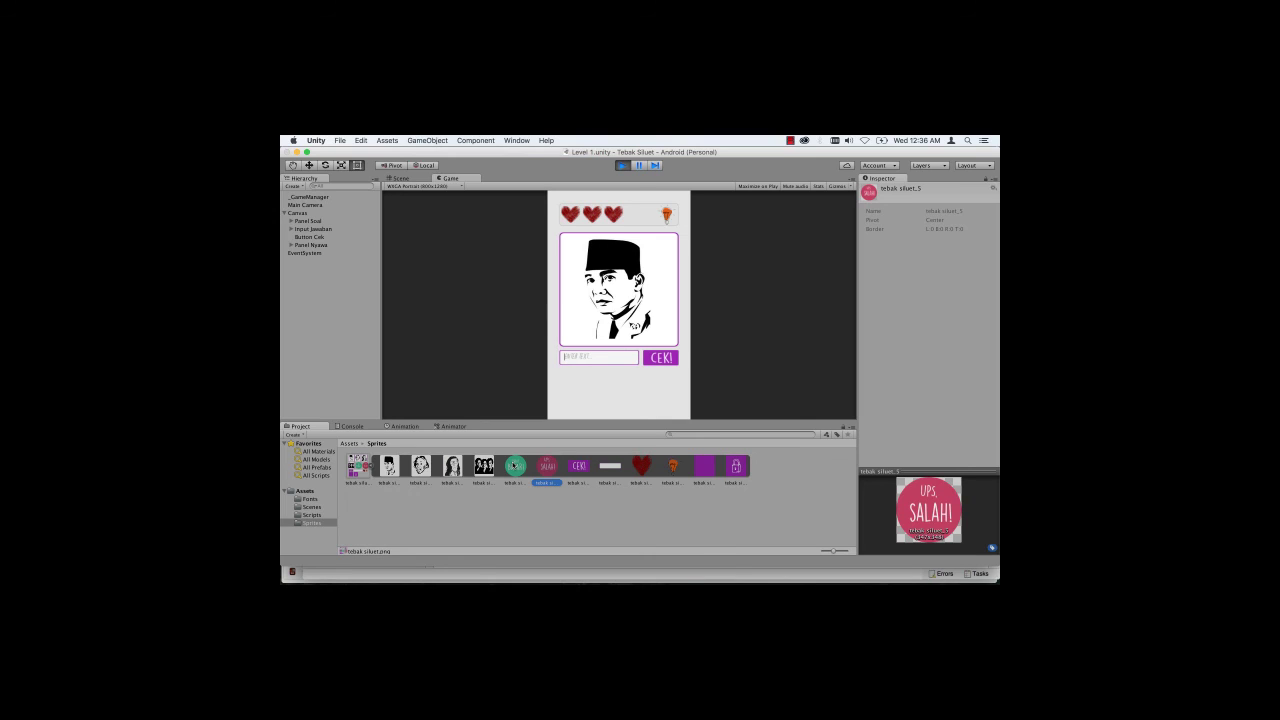
{"action": "left_click", "coordinate": [514, 465]}
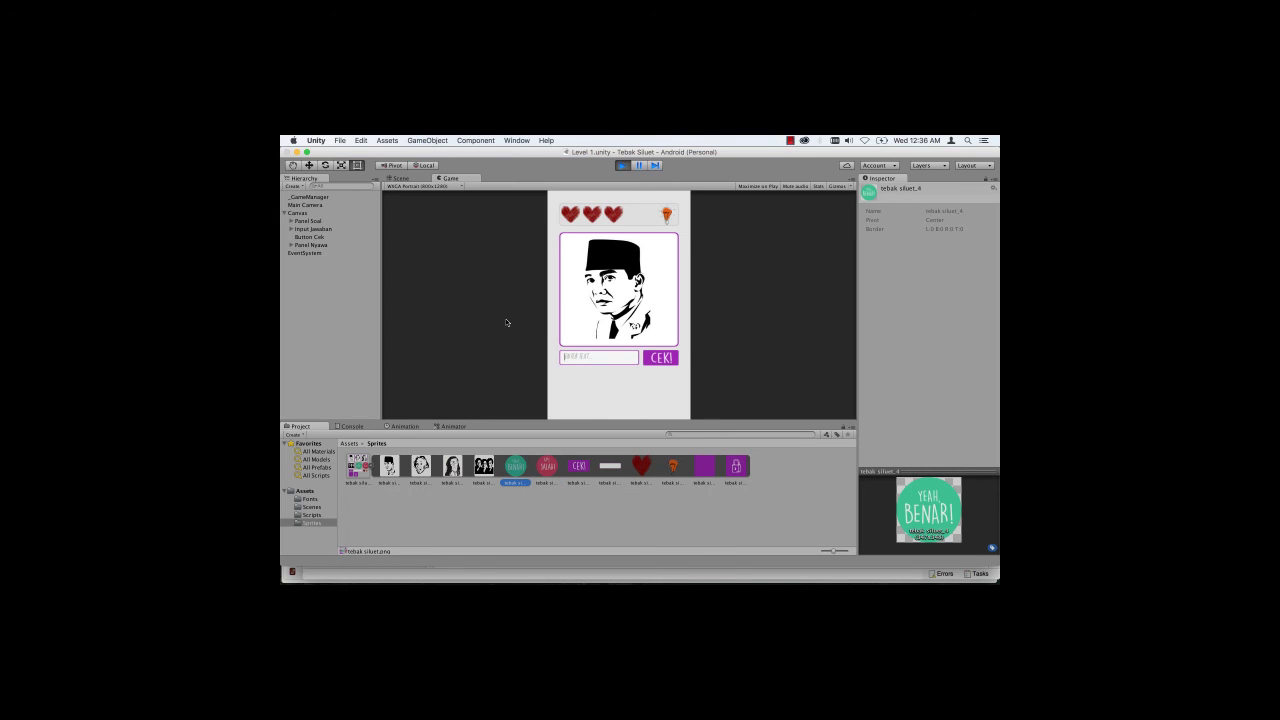
Step: Switch to the Scene view, zoom out and pan to frame the Level 1 canvas
{"action": "left_click", "coordinate": [400, 178]}
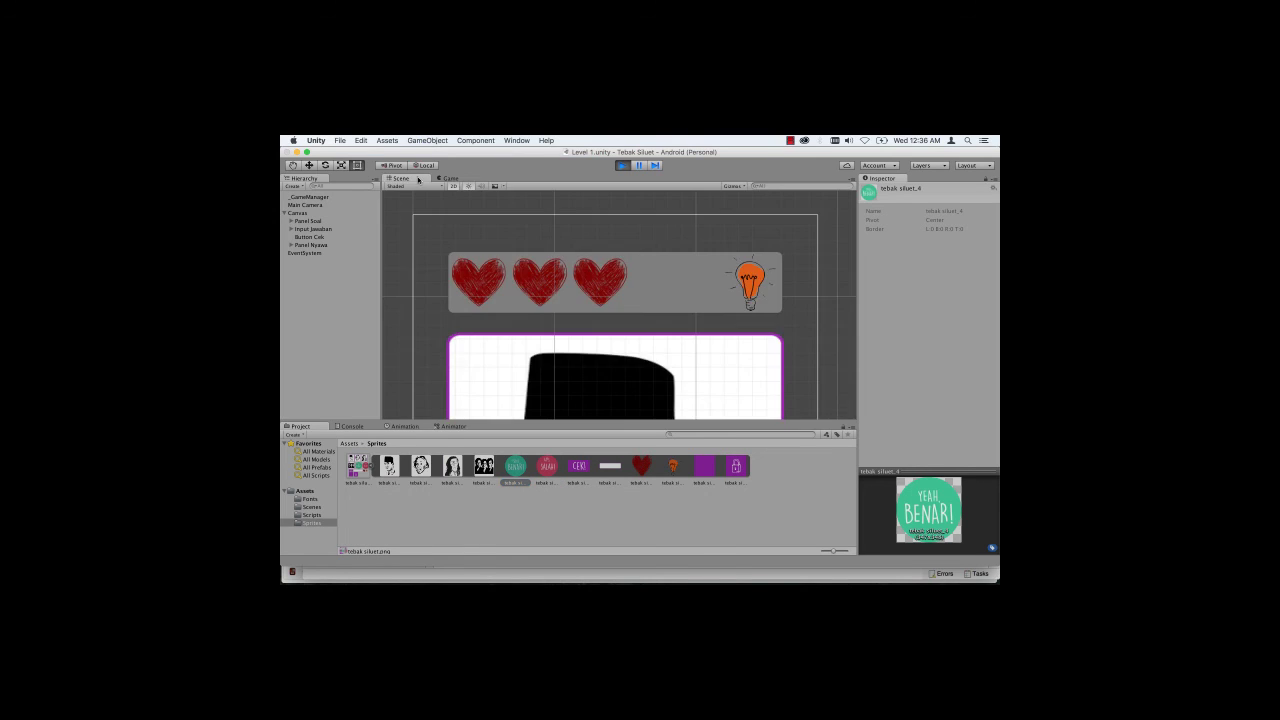
{"action": "scroll", "coordinate": [620, 305], "scroll_direction": "down", "scroll_amount": 3}
{"action": "scroll", "coordinate": [620, 305], "scroll_direction": "down", "scroll_amount": 2}
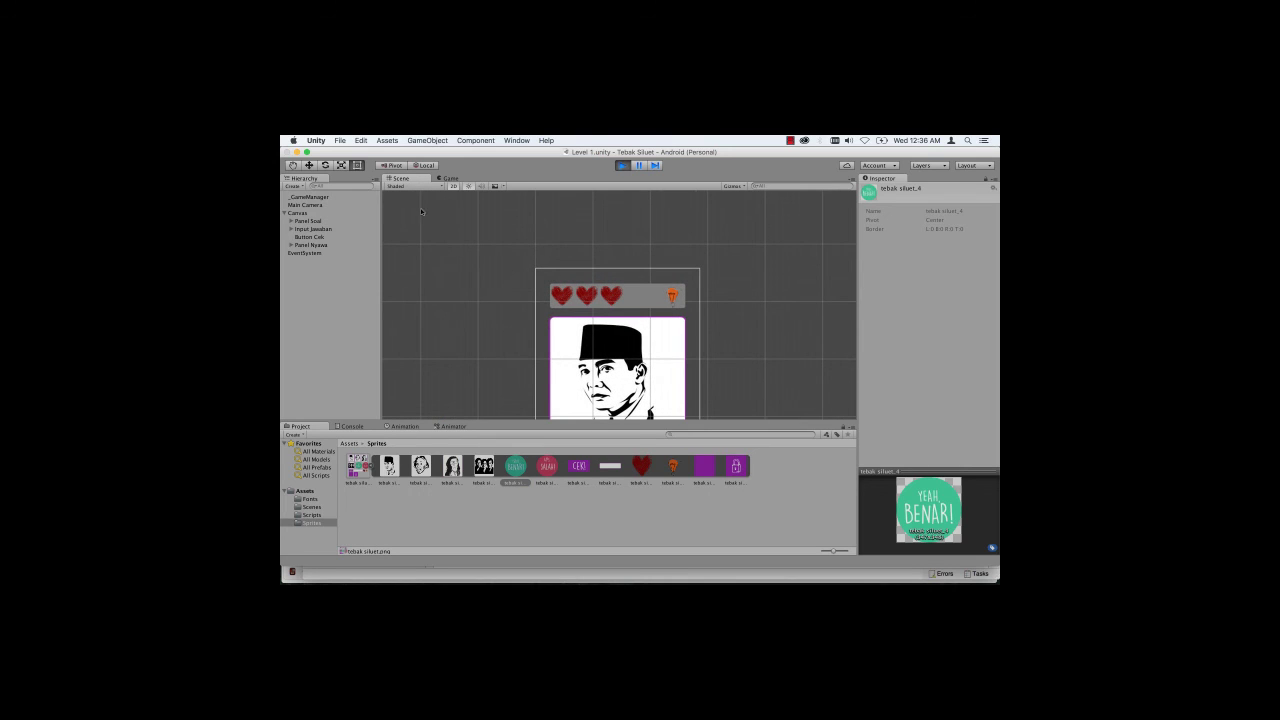
{"action": "key", "text": "q"}
{"action": "mouse_move", "coordinate": [543, 308]}
{"action": "left_mouse_down"}
{"action": "mouse_move", "coordinate": [548, 222]}
{"action": "mouse_move", "coordinate": [540, 231]}
{"action": "left_mouse_up"}
{"action": "left_click_drag", "start_coordinate": [539, 230], "coordinate": [537, 237]}
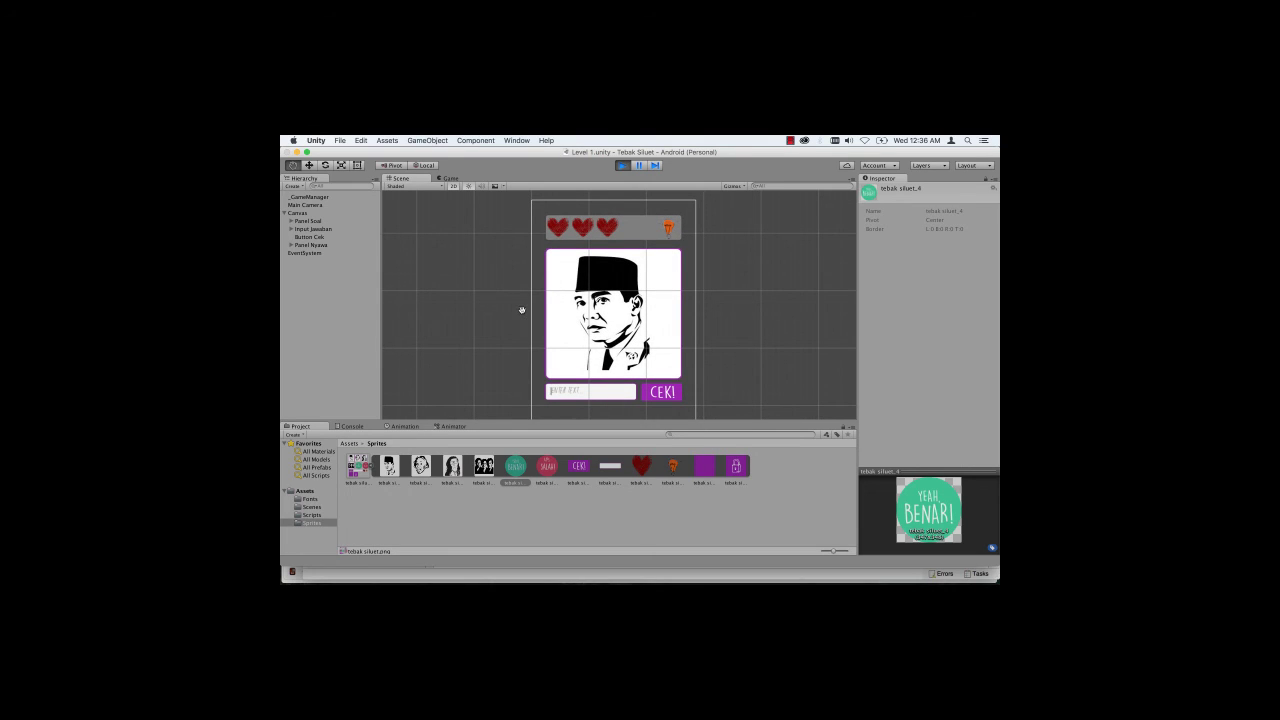
{"action": "mouse_move", "coordinate": [521, 310]}
{"action": "left_mouse_down"}
{"action": "mouse_move", "coordinate": [531, 277]}
{"action": "mouse_move", "coordinate": [531, 295]}
{"action": "left_mouse_up"}
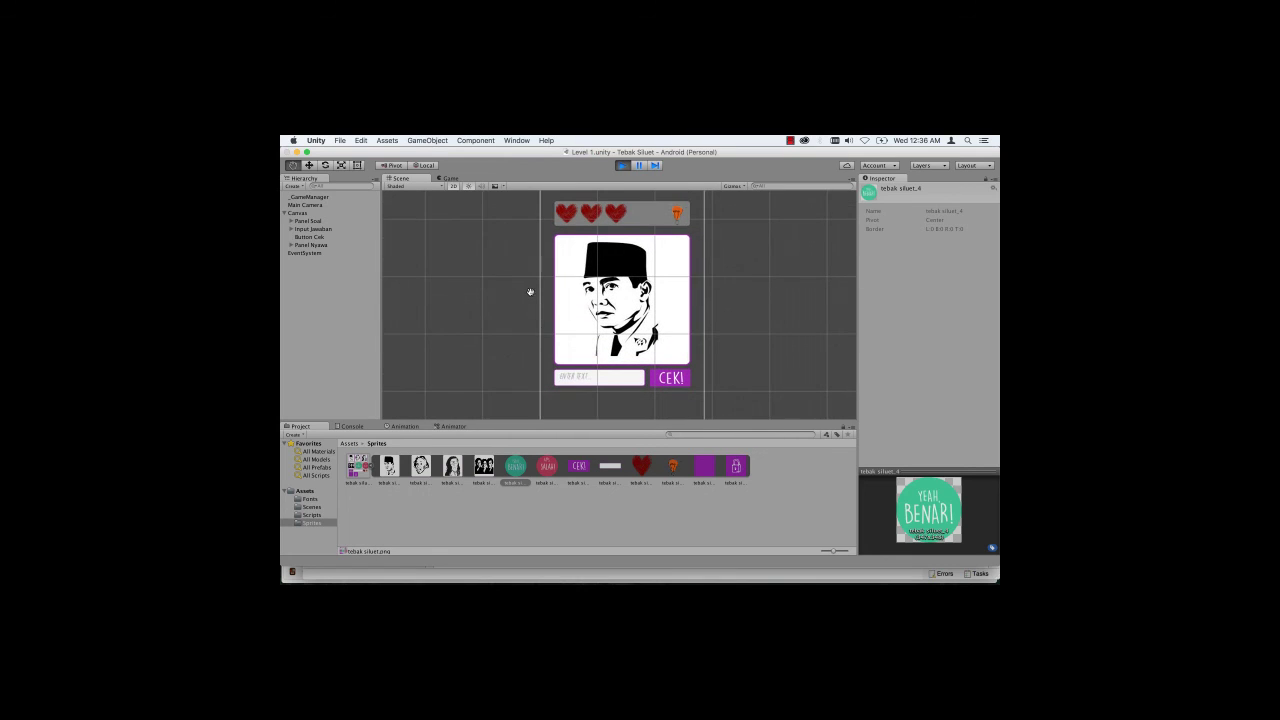